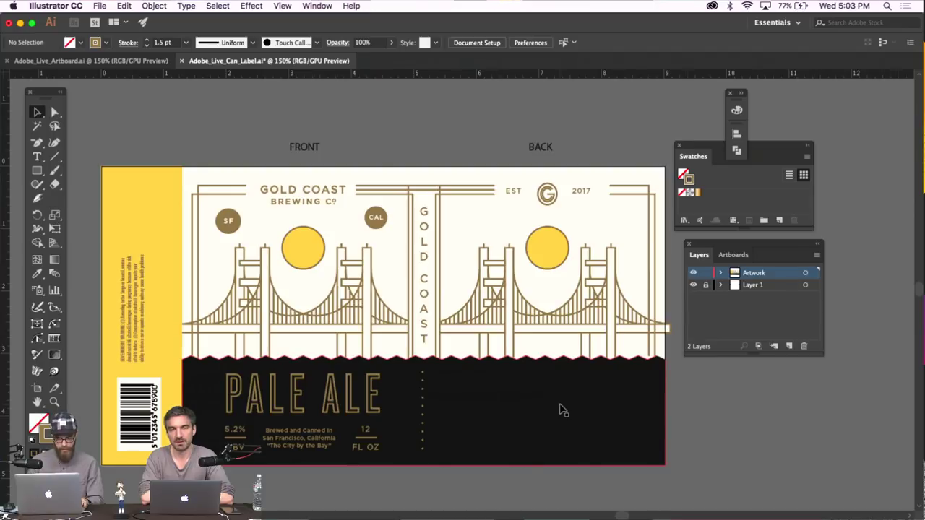
{"action": "left_click", "coordinate": [567, 399]}
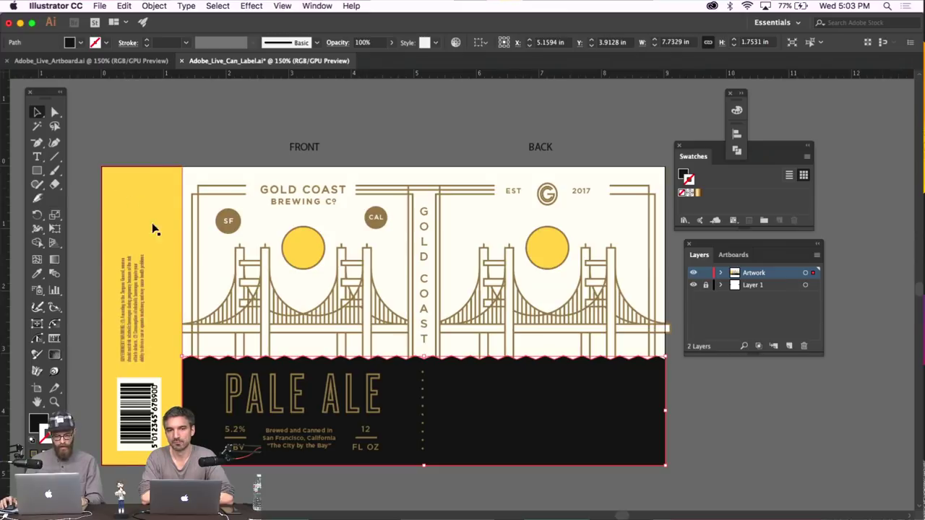
{"action": "left_click", "coordinate": [156, 142]}
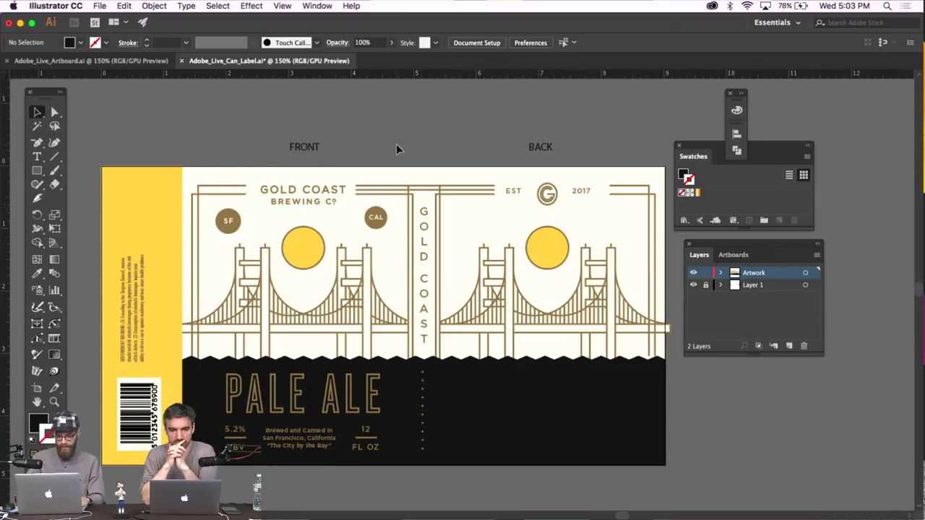
Draw a horizontal line about 0.76 in long between the two frame lines left of GOLD COAST and match its stroke to the neighbouring lines
{"action": "key", "text": "super+equal"}
{"action": "key", "text": "super+equal"}
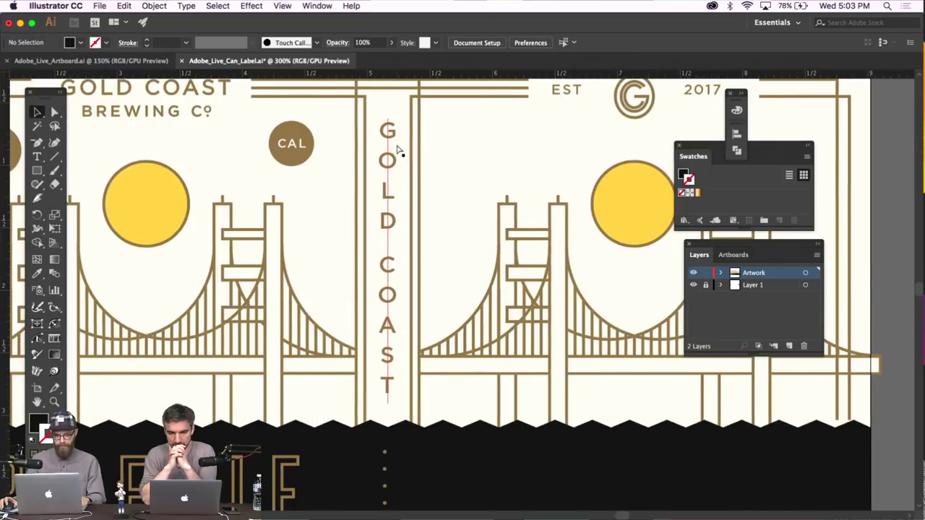
{"action": "scroll", "coordinate": [397, 148], "scroll_direction": "left", "scroll_amount": 10}
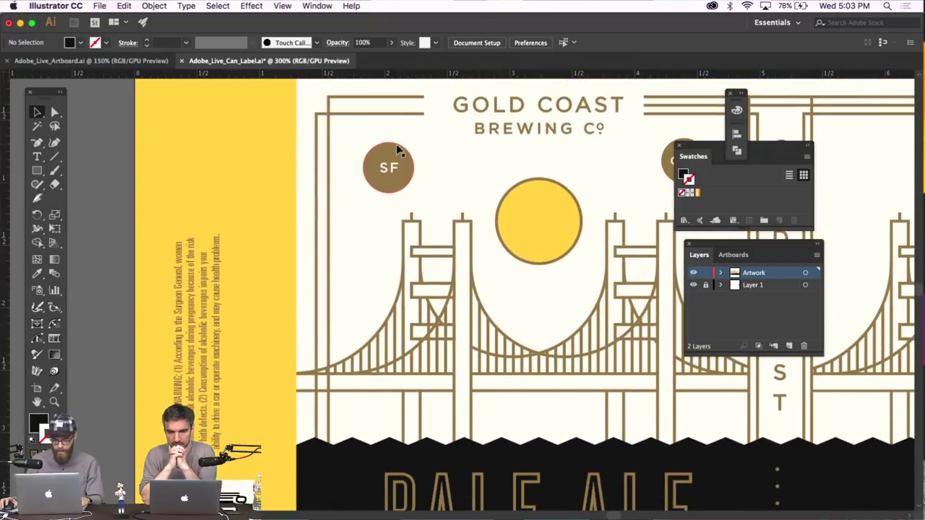
{"action": "left_click", "coordinate": [37, 143]}
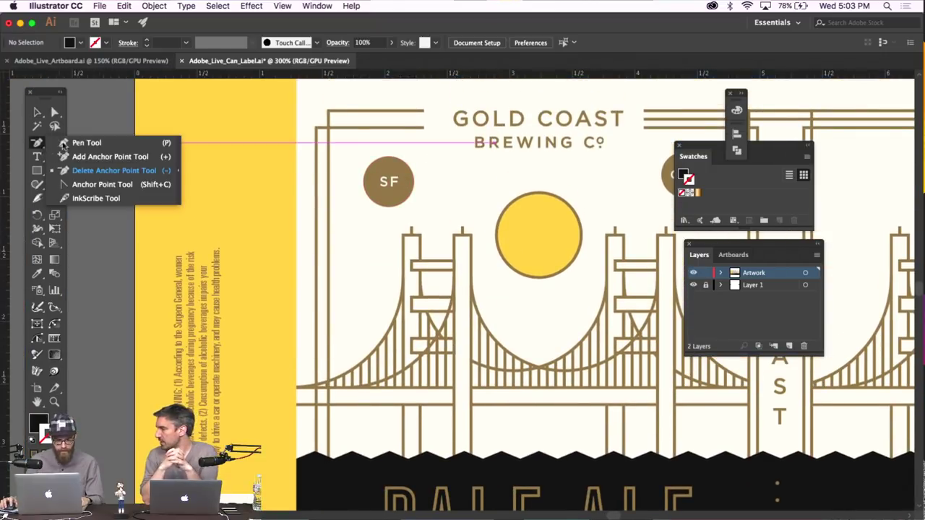
{"action": "left_click", "coordinate": [424, 118]}
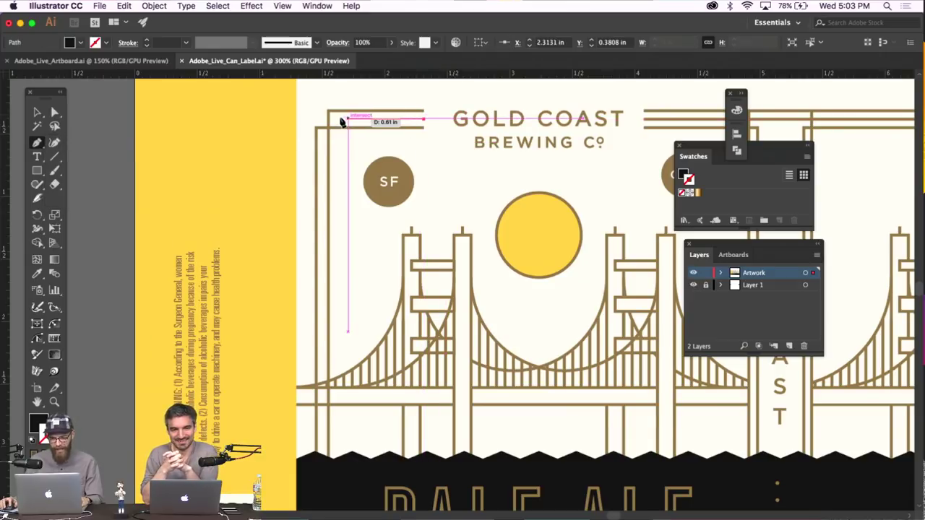
{"action": "left_click", "coordinate": [328, 119]}
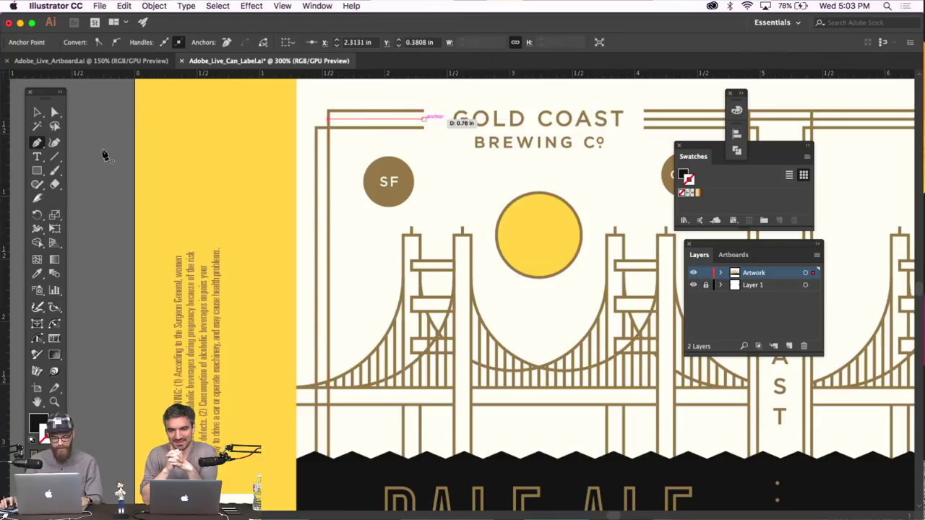
{"action": "left_click", "coordinate": [691, 115]}
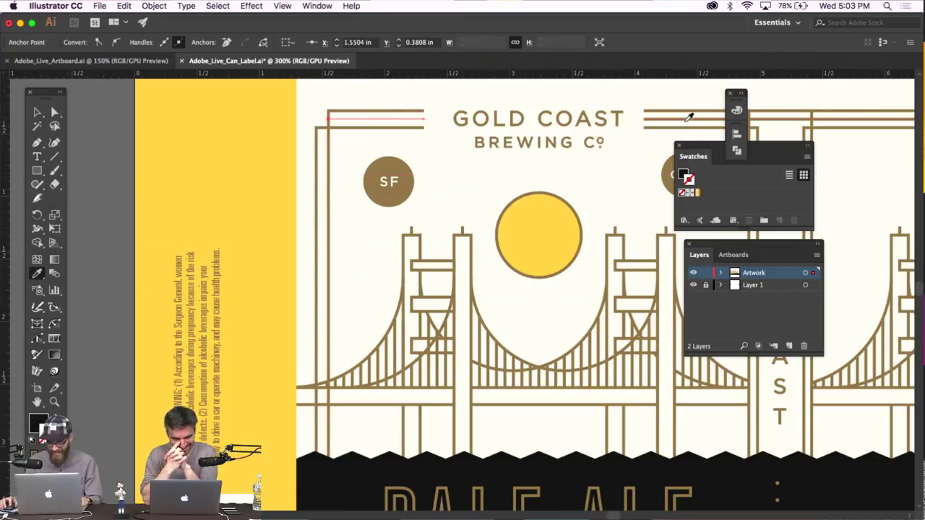
{"action": "left_click", "coordinate": [54, 112]}
{"action": "key", "text": "super+shift+a"}
Extend the ends of the three horizontal frame lines left of the front title about 0.04 in toward the text
{"action": "left_click", "coordinate": [37, 142]}
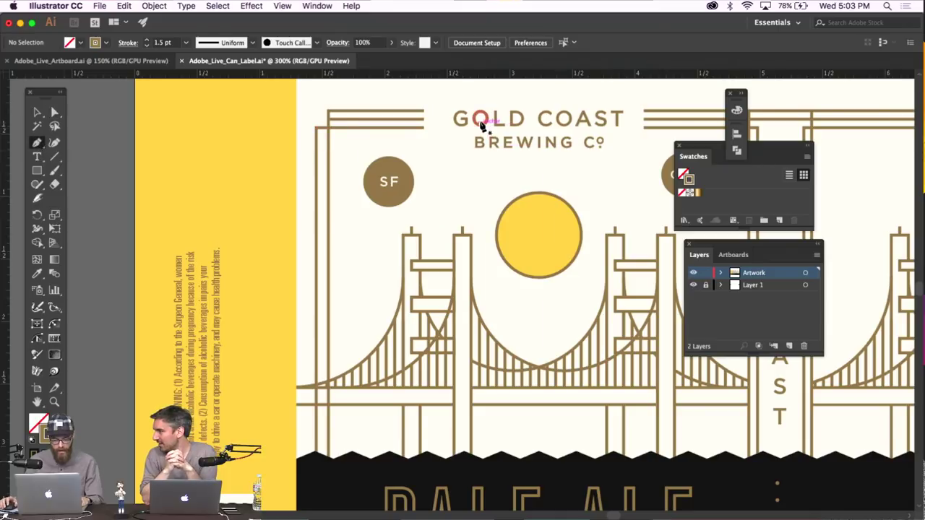
{"action": "scroll", "coordinate": [479, 124], "scroll_direction": "right", "scroll_amount": 2}
{"action": "scroll", "coordinate": [479, 125], "scroll_direction": "right", "scroll_amount": 5}
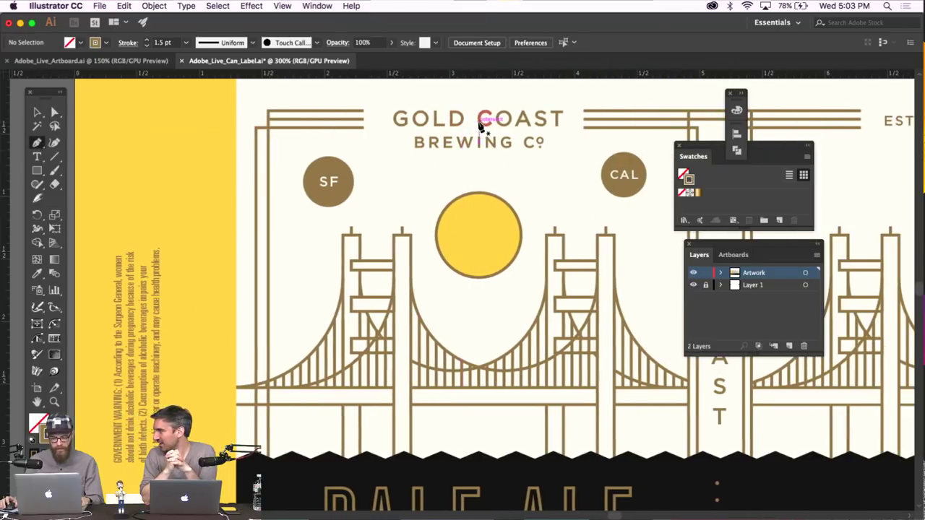
{"action": "scroll", "coordinate": [480, 125], "scroll_direction": "up", "scroll_amount": 4}
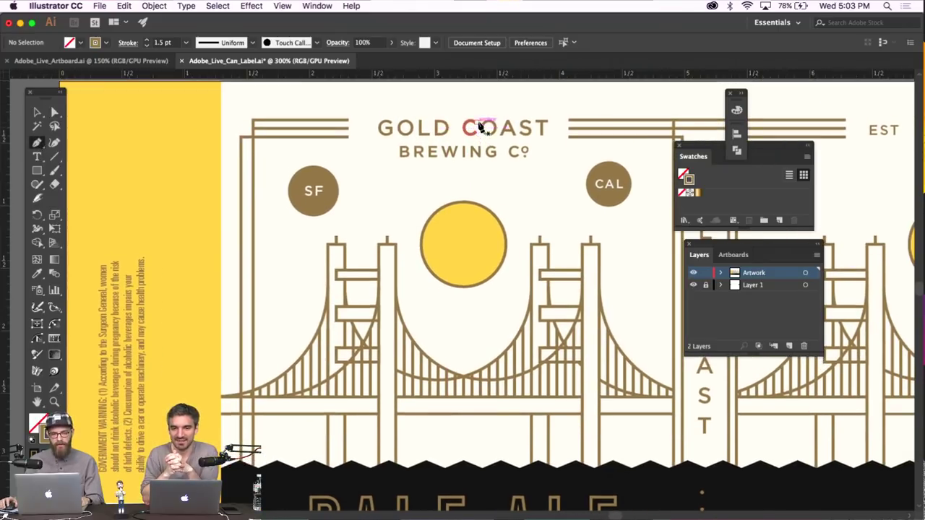
{"action": "left_click", "coordinate": [55, 112]}
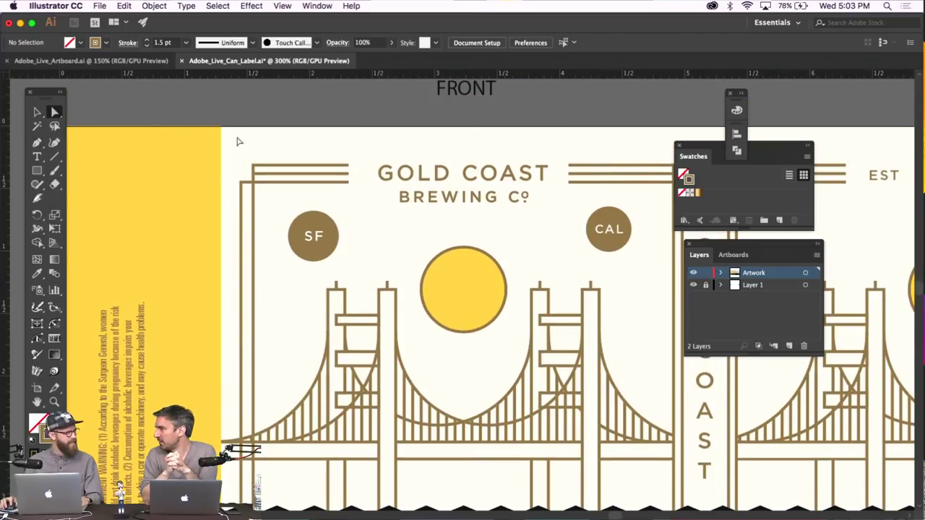
{"action": "left_click", "coordinate": [351, 185]}
{"action": "left_click_drag", "start_coordinate": [351, 185], "coordinate": [360, 182]}
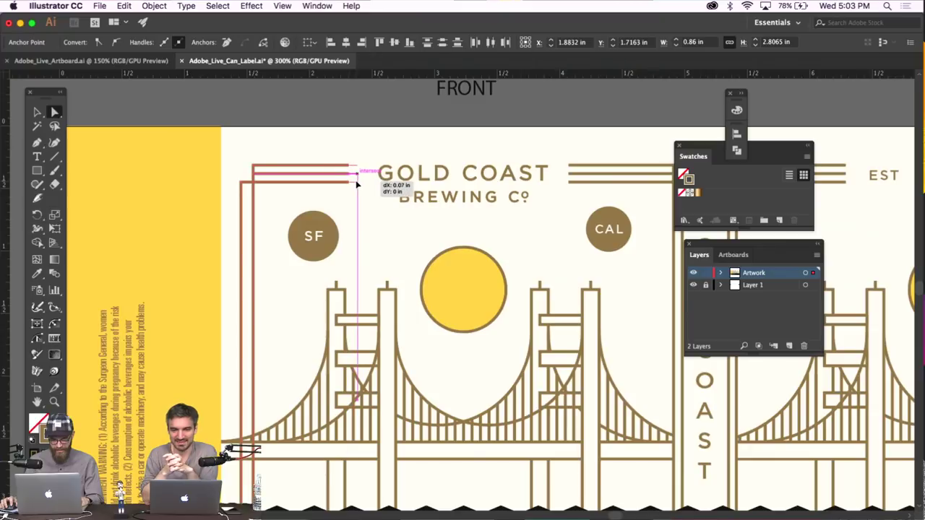
{"action": "left_click", "coordinate": [361, 210]}
Continue the uppermost frame line with the Pen tool as a stepped path down and under BREWING Co, its last segment about 1.35 in long
{"action": "left_click", "coordinate": [37, 142]}
{"action": "left_click", "coordinate": [354, 167]}
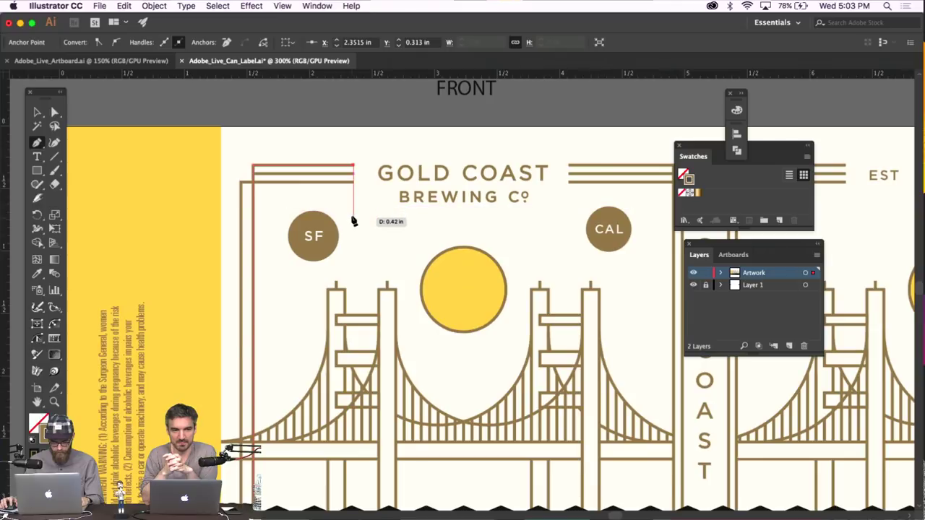
{"action": "left_click", "coordinate": [353, 200]}
{"action": "left_click", "coordinate": [377, 200]}
{"action": "left_click", "coordinate": [377, 211]}
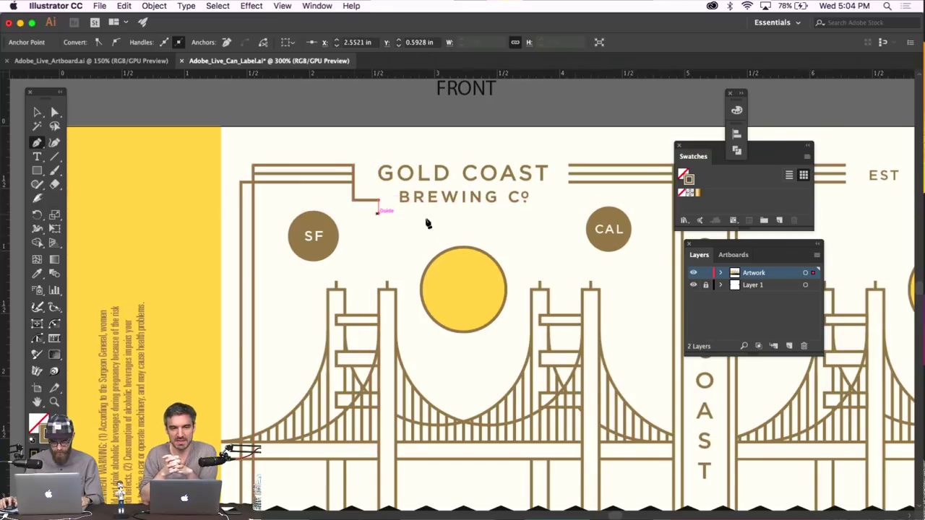
{"action": "left_click", "coordinate": [548, 213]}
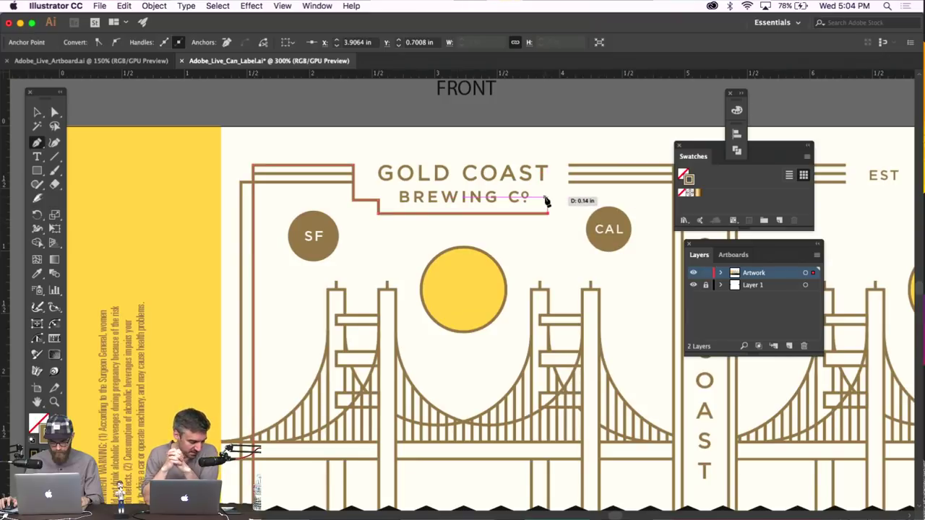
{"action": "left_click", "coordinate": [54, 112]}
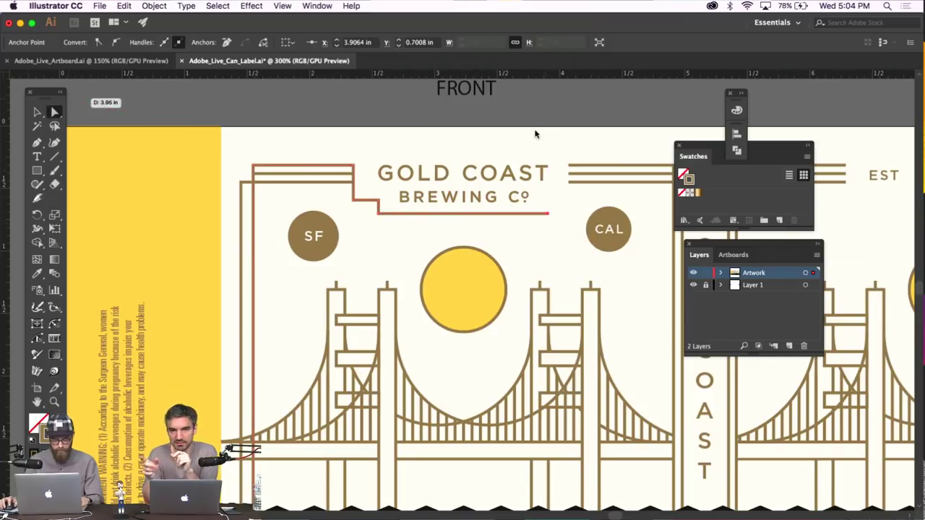
{"action": "left_click", "coordinate": [450, 117]}
Shorten the lowest segment of the stepped line so it ends beneath the middle of the BREWING Co text
{"action": "scroll", "coordinate": [448, 117], "scroll_direction": "right", "scroll_amount": 2}
{"action": "key", "text": "super+equal"}
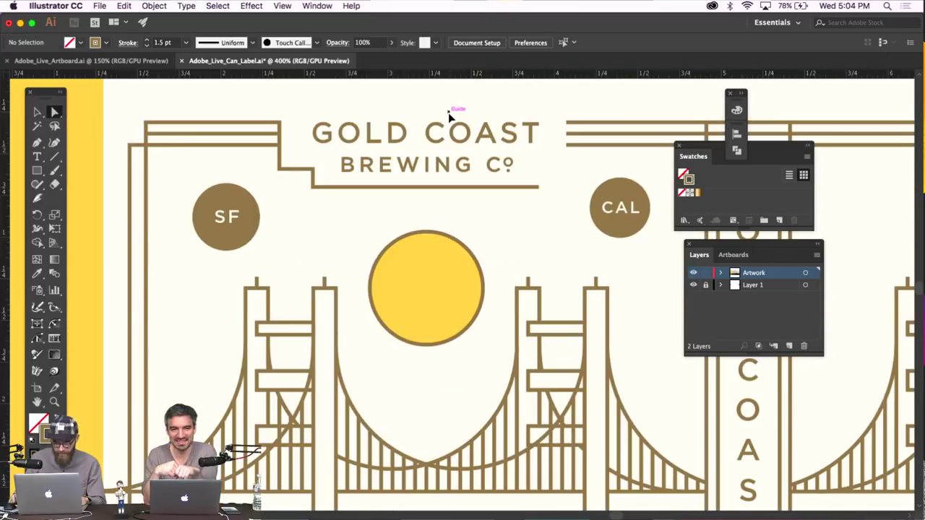
{"action": "key", "text": "super+equal"}
{"action": "scroll", "coordinate": [449, 117], "scroll_direction": "up", "scroll_amount": 5}
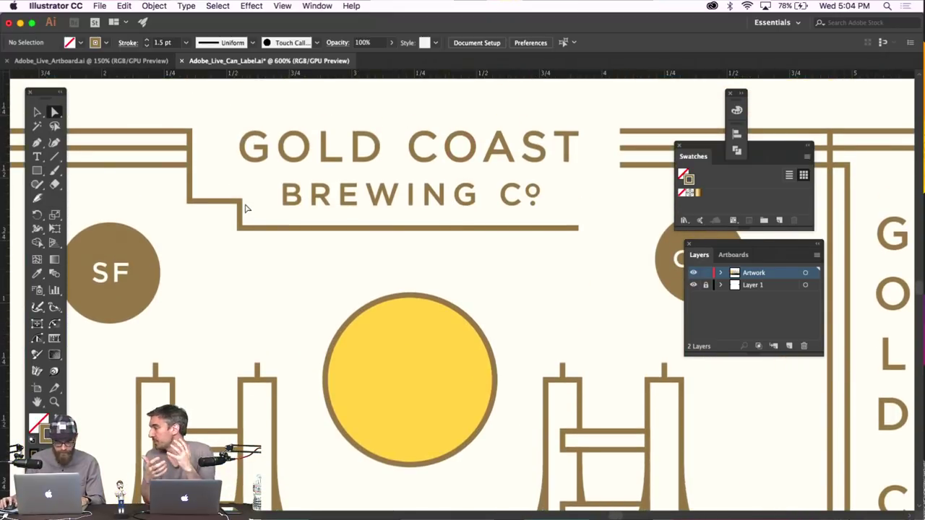
{"action": "left_click", "coordinate": [241, 207]}
{"action": "left_click_drag", "start_coordinate": [241, 233], "coordinate": [226, 249]}
{"action": "left_click", "coordinate": [231, 248]}
{"action": "left_click", "coordinate": [228, 242]}
{"action": "left_click", "coordinate": [231, 241]}
{"action": "scroll", "coordinate": [361, 239], "scroll_direction": "right", "scroll_amount": 1}
{"action": "left_click_drag", "start_coordinate": [573, 232], "coordinate": [205, 256]}
Duplicate the stepped part of the frame line, mirror the copy left to right, and place it to complete the border beneath the title
{"action": "left_click", "coordinate": [417, 227]}
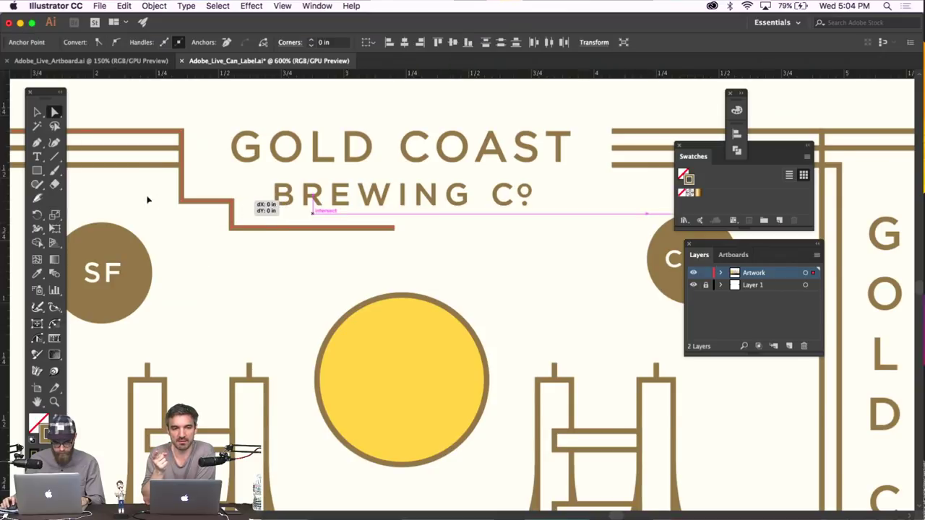
{"action": "key", "text": "super+c"}
{"action": "key", "text": "super+v"}
{"action": "left_click", "coordinate": [154, 6]}
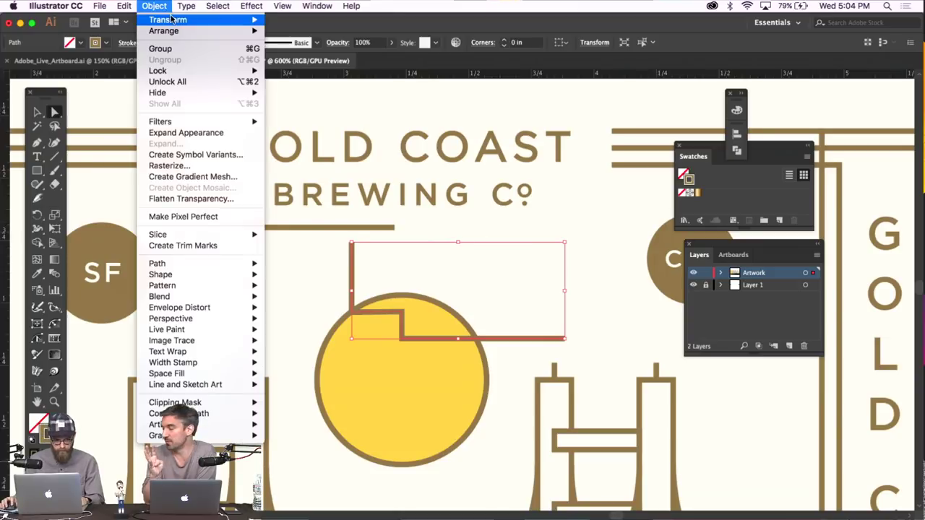
{"action": "mouse_move", "coordinate": [188, 20]}
{"action": "left_click", "coordinate": [328, 63]}
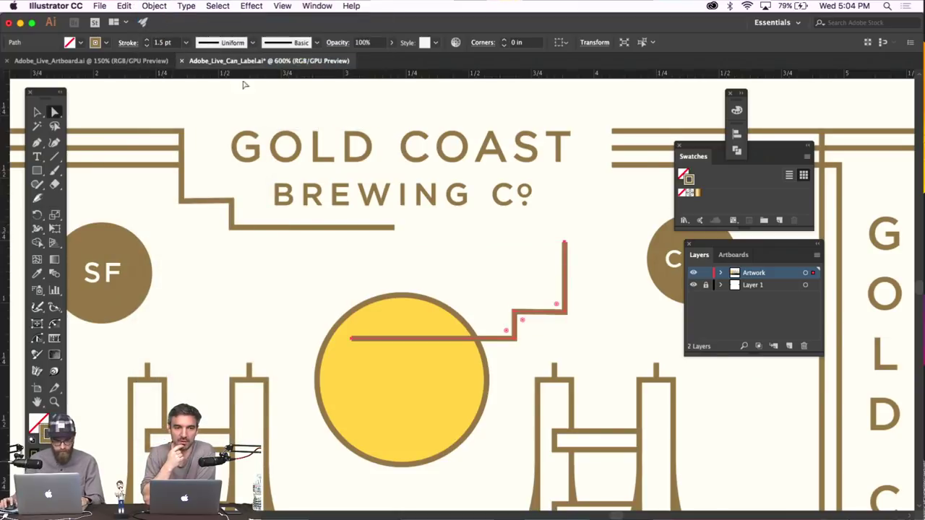
{"action": "key", "text": "Return"}
{"action": "mouse_move", "coordinate": [535, 316]}
{"action": "left_mouse_down"}
{"action": "mouse_move", "coordinate": [580, 202]}
{"action": "mouse_move", "coordinate": [573, 207]}
{"action": "left_mouse_up"}
{"action": "left_click", "coordinate": [486, 262]}
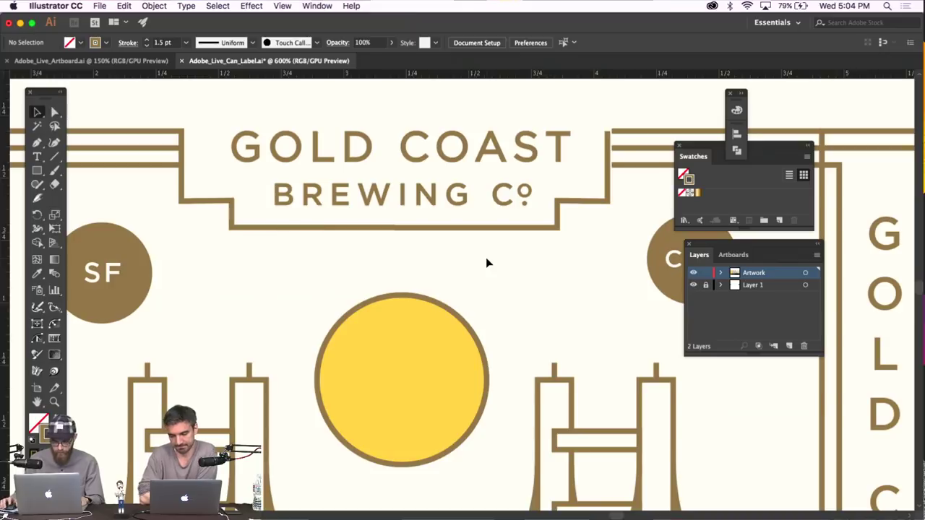
Examine in Outline view how the two halves of the stepped line meet beneath the title
{"action": "key", "text": "super+minus"}
{"action": "key", "text": "super+equal"}
{"action": "key", "text": "super+equal"}
{"action": "key", "text": "super+equal"}
{"action": "key", "text": "super+equal"}
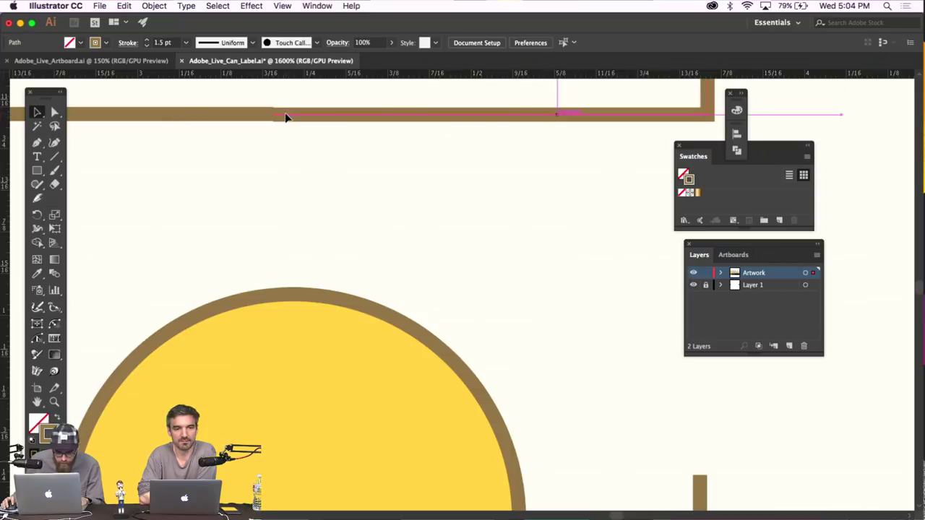
{"action": "left_click", "coordinate": [287, 117]}
{"action": "key", "text": "super+y"}
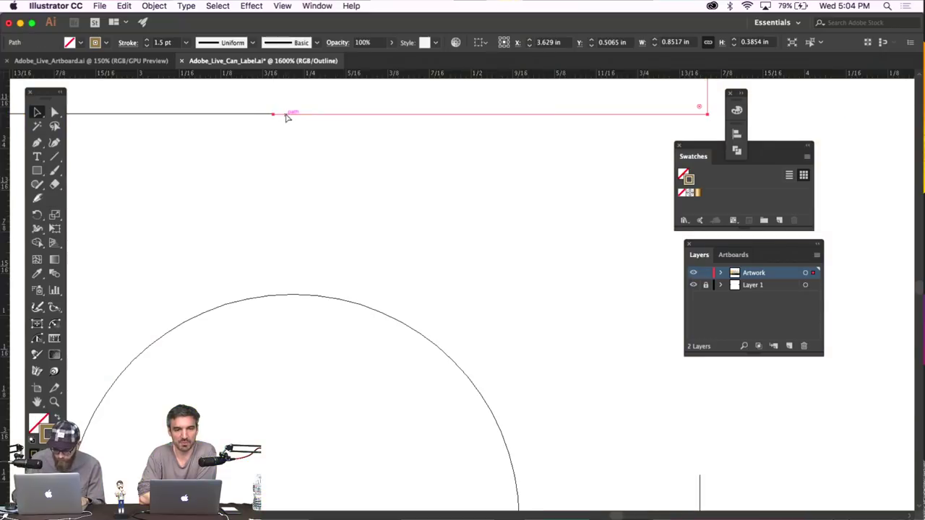
{"action": "key", "text": "super+equal"}
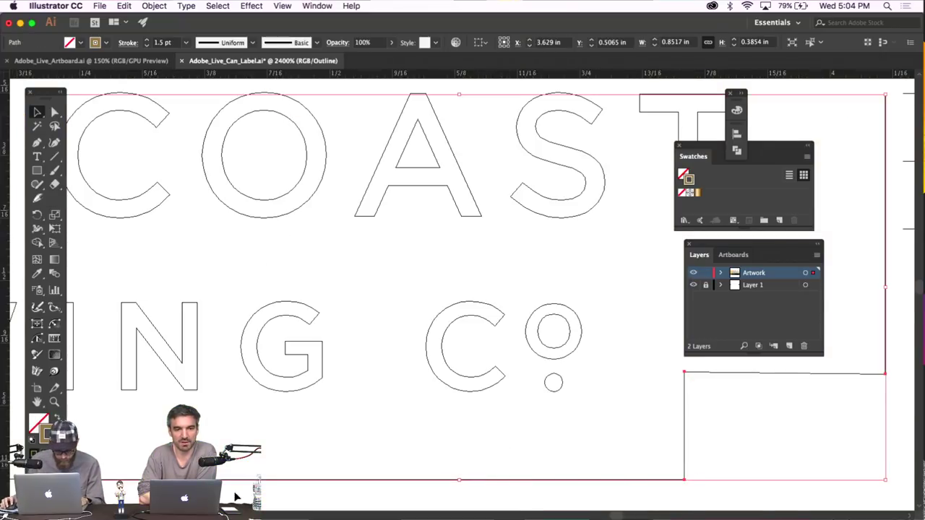
{"action": "scroll", "coordinate": [230, 494], "scroll_direction": "left", "scroll_amount": 5}
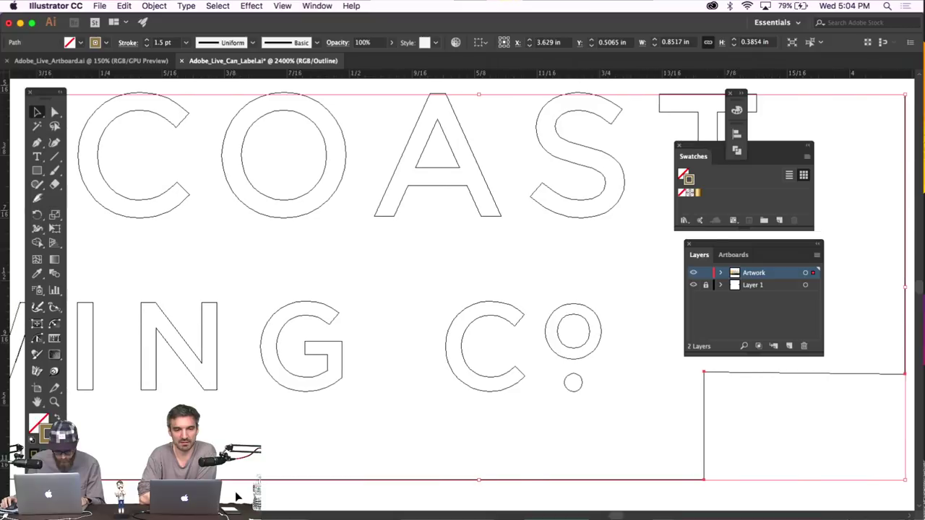
{"action": "left_click", "coordinate": [57, 114]}
{"action": "left_click", "coordinate": [89, 196]}
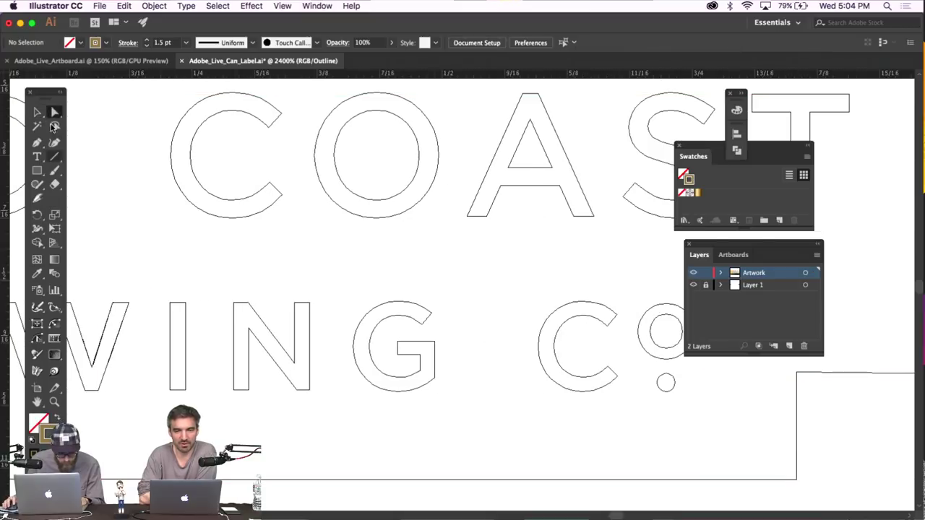
Try to align the mirrored half with the end of the original stepped line in Outline view, then return to the preview
{"action": "key", "text": "v"}
{"action": "left_click", "coordinate": [797, 442]}
{"action": "scroll", "coordinate": [182, 399], "scroll_direction": "down", "scroll_amount": 3}
{"action": "scroll", "coordinate": [216, 408], "scroll_direction": "left", "scroll_amount": 5}
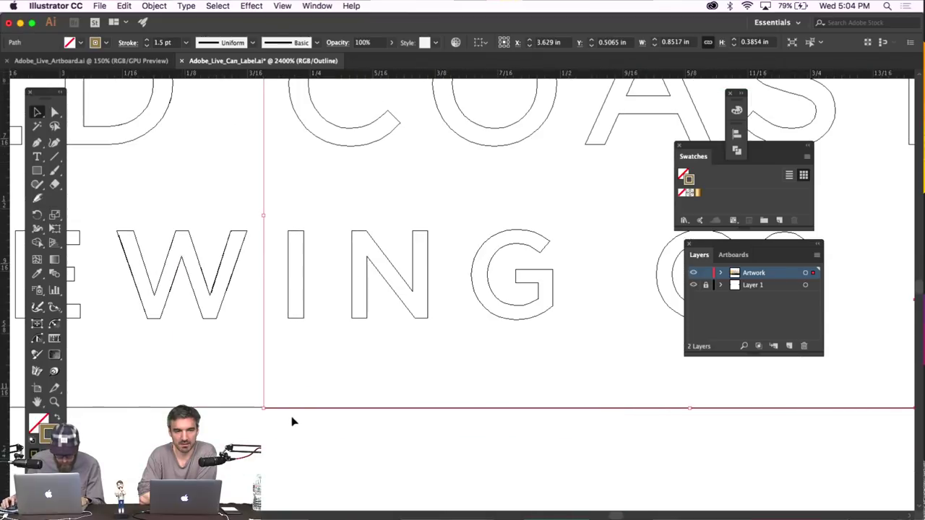
{"action": "left_click_drag", "start_coordinate": [294, 411], "coordinate": [289, 410]}
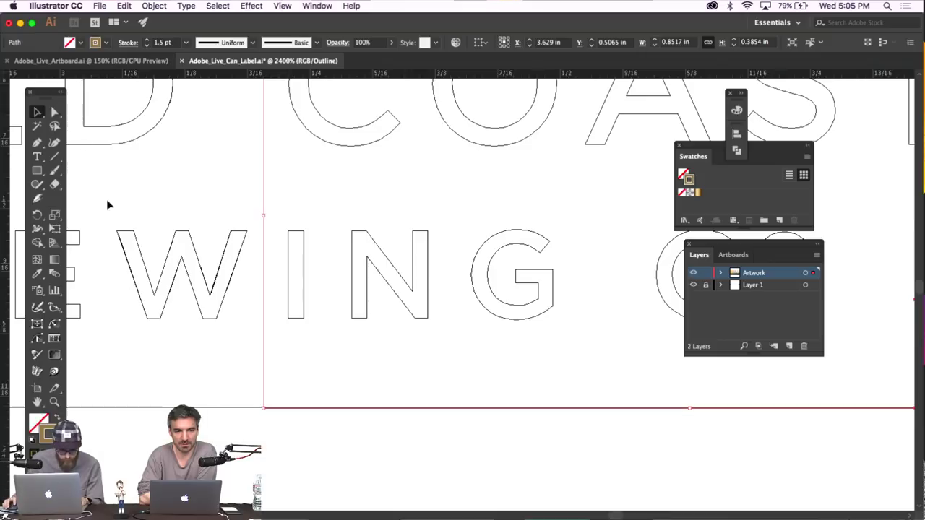
{"action": "key", "text": "super+y"}
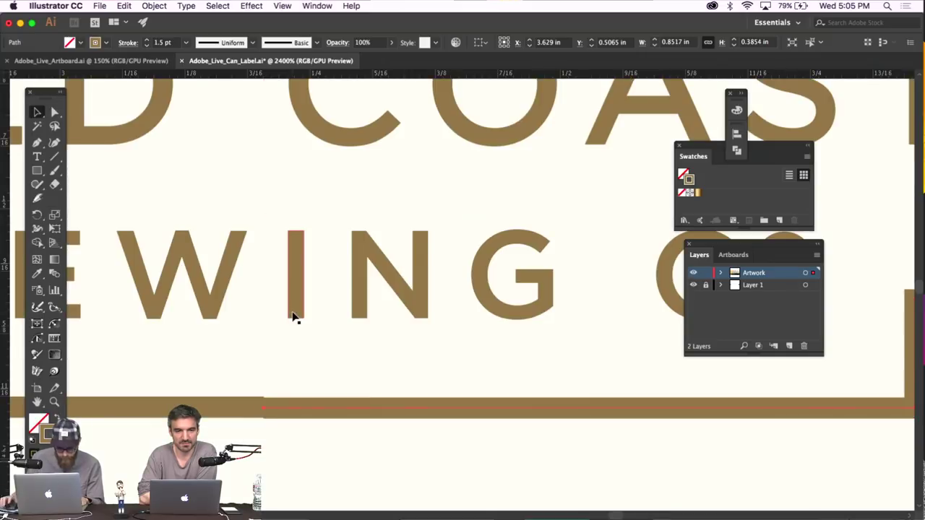
Turn off Smart Guides and nudge the mirrored half vertically until its lowest segment lines up with the original stepped line
{"action": "left_click", "coordinate": [283, 5]}
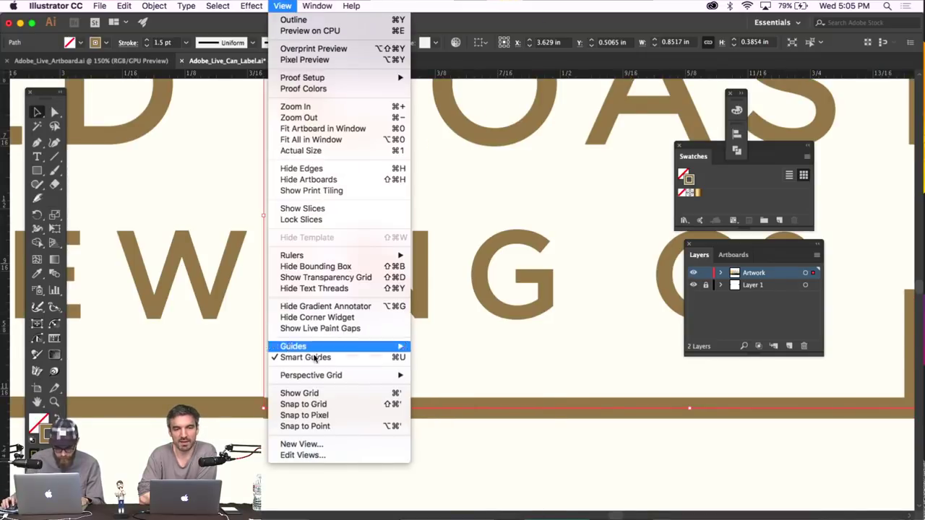
{"action": "left_click", "coordinate": [304, 357]}
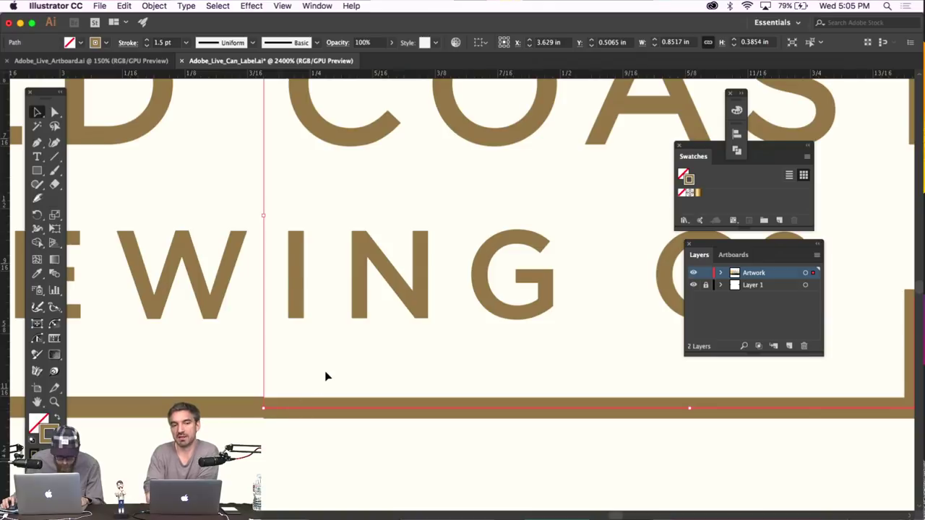
{"action": "key", "text": "Up"}
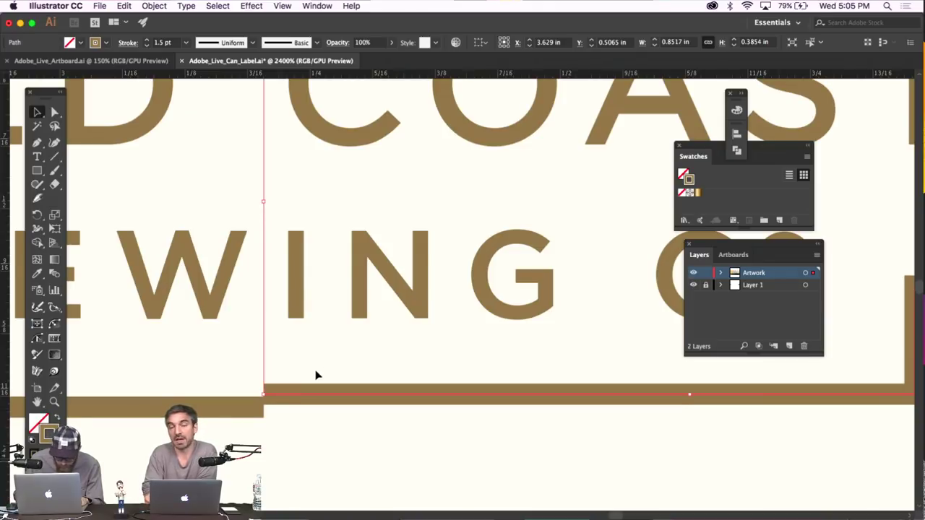
{"action": "scroll", "coordinate": [156, 383], "scroll_direction": "down", "scroll_amount": 2}
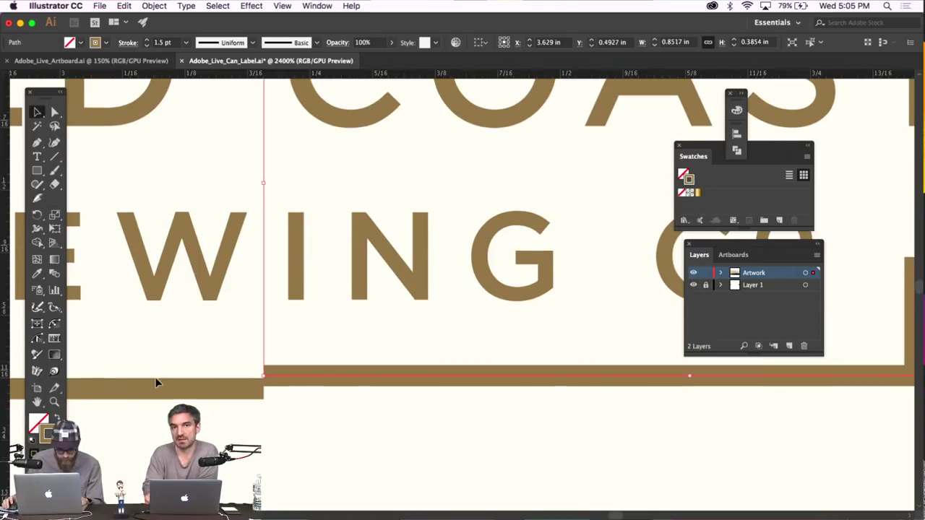
{"action": "scroll", "coordinate": [155, 383], "scroll_direction": "down", "scroll_amount": 2}
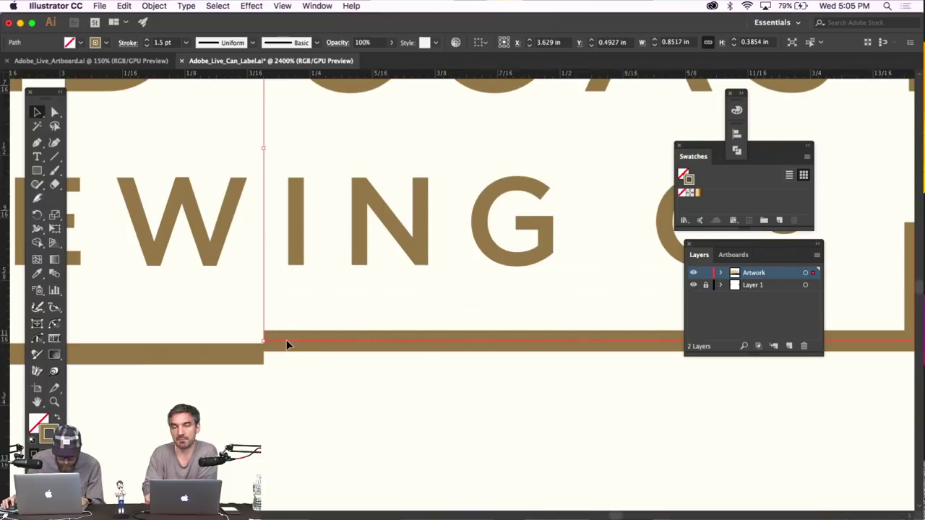
{"action": "key", "text": "Down"}
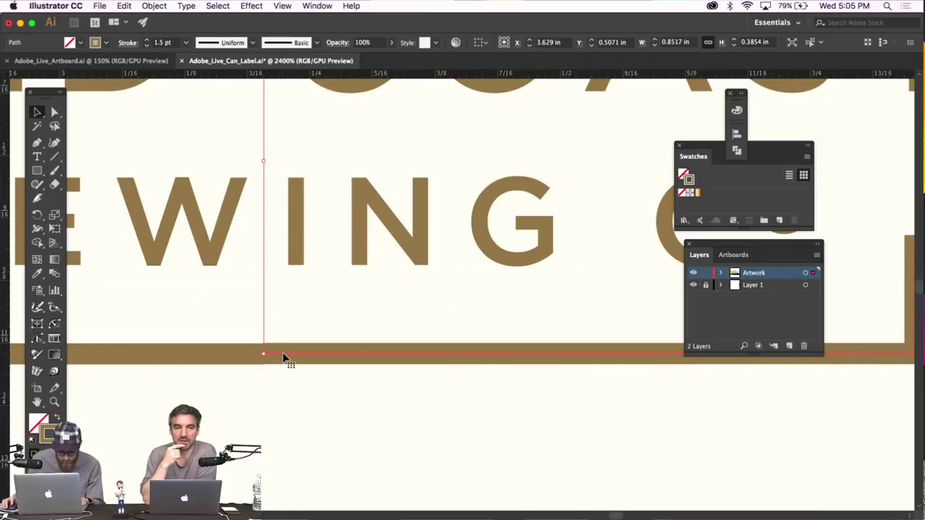
{"action": "key", "text": "super+minus"}
{"action": "key", "text": "super+minus"}
{"action": "key", "text": "super+minus"}
{"action": "key", "text": "super+minus"}
{"action": "key", "text": "super+minus"}
{"action": "key", "text": "super+minus"}
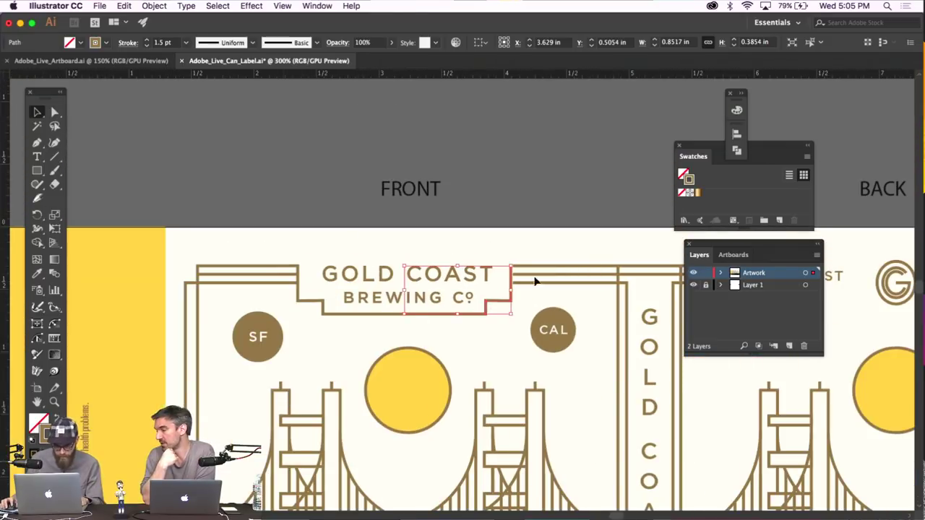
{"action": "left_click", "coordinate": [553, 171]}
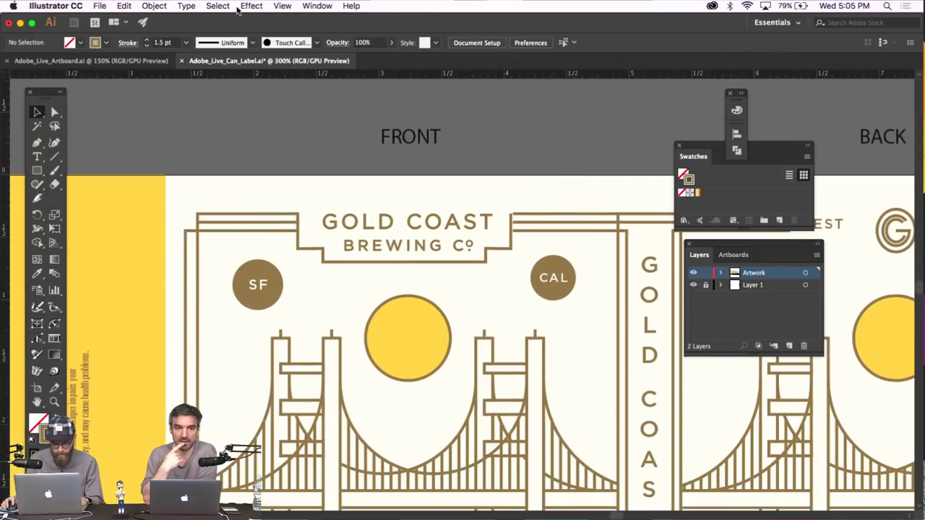
Turn Smart Guides back on and extend the horizontal frame lines right of the front title to meet the stepped line
{"action": "left_click", "coordinate": [282, 6]}
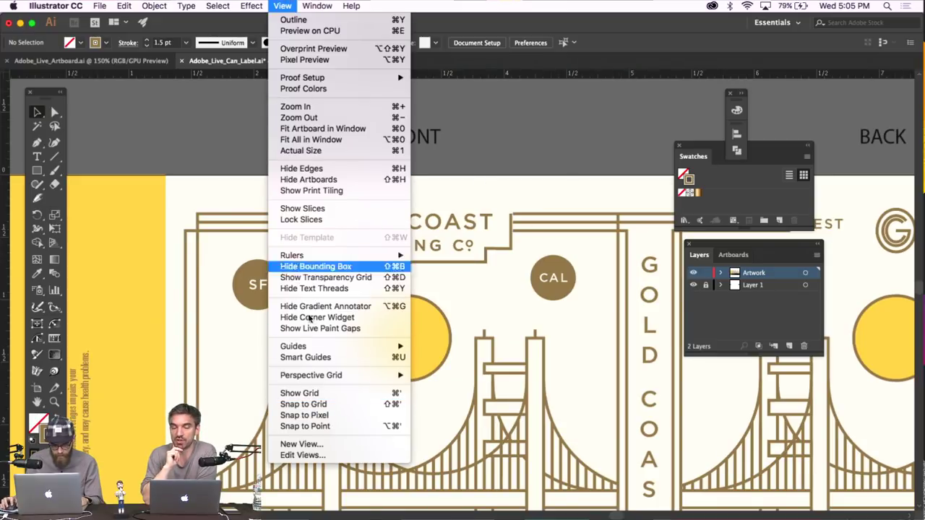
{"action": "left_click", "coordinate": [318, 357]}
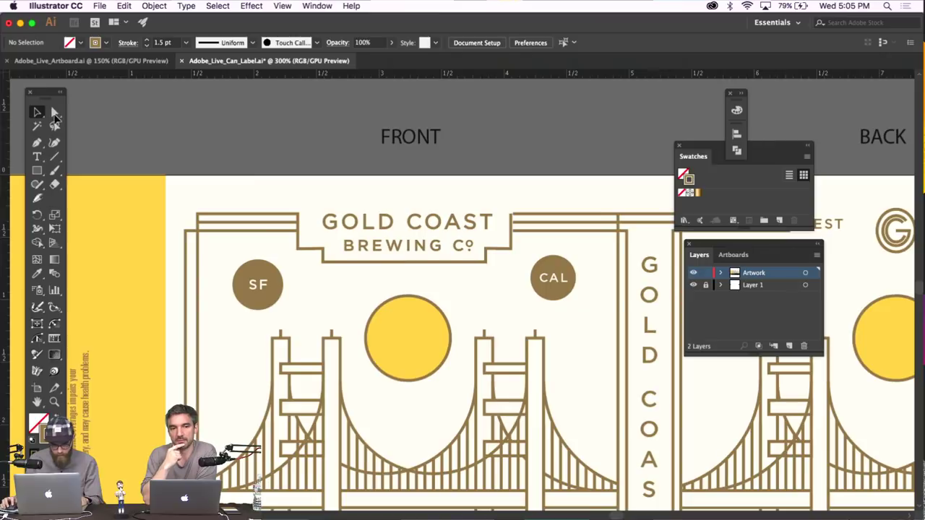
{"action": "left_click", "coordinate": [55, 114]}
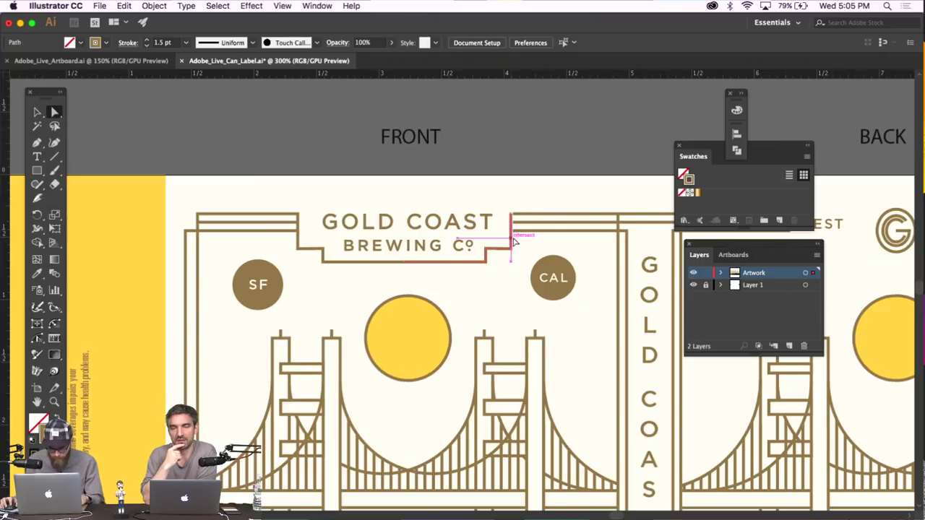
{"action": "left_click", "coordinate": [534, 224]}
{"action": "left_click", "coordinate": [537, 201]}
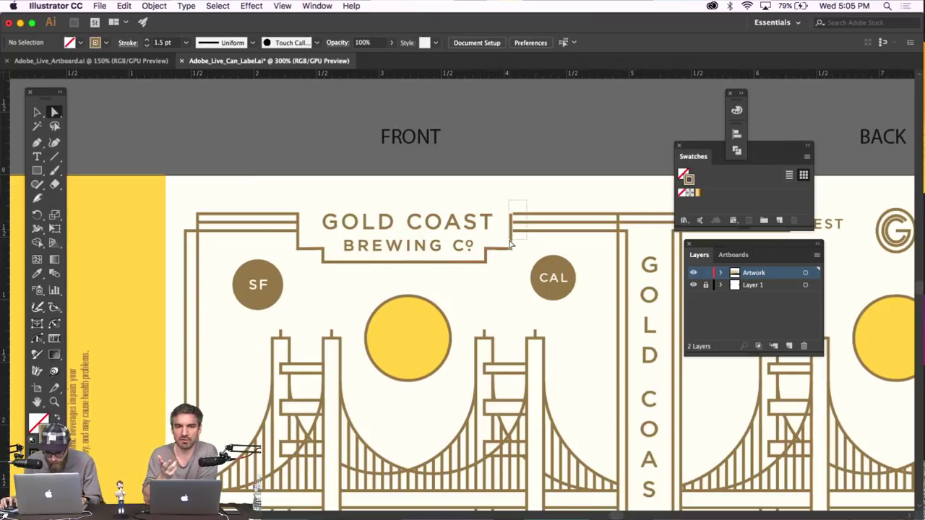
{"action": "left_click", "coordinate": [568, 219]}
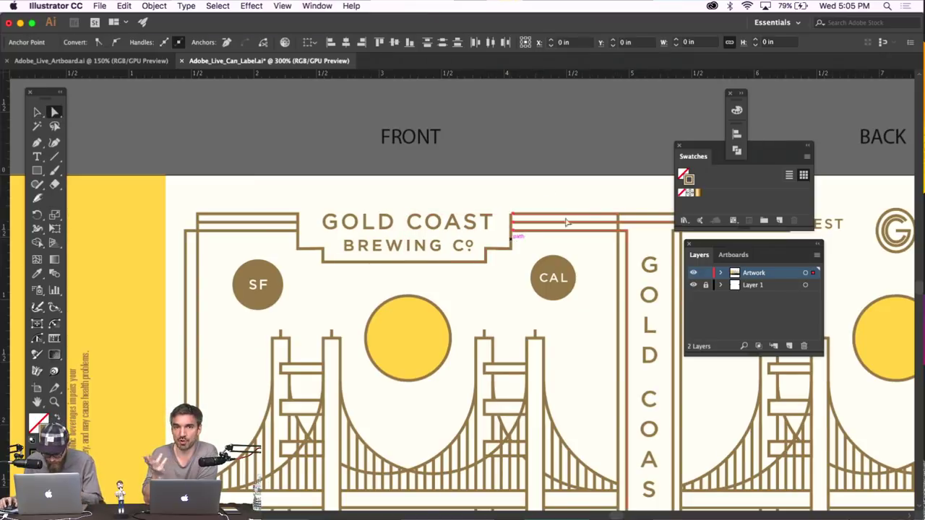
{"action": "left_click", "coordinate": [564, 177]}
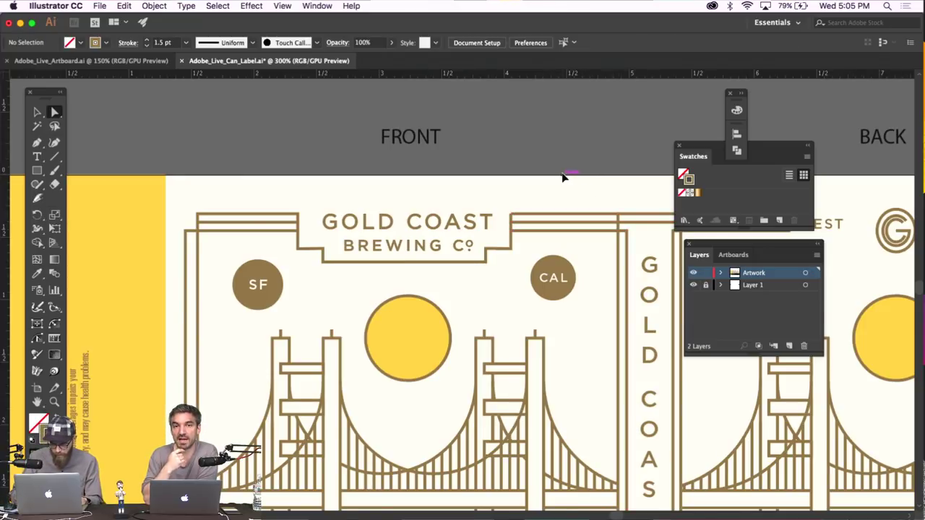
Extend the end of the uppermost frame line right of the title to close the outer corner with the stepped line
{"action": "key", "text": "super+equal"}
{"action": "key", "text": "super+equal"}
{"action": "key", "text": "super+equal"}
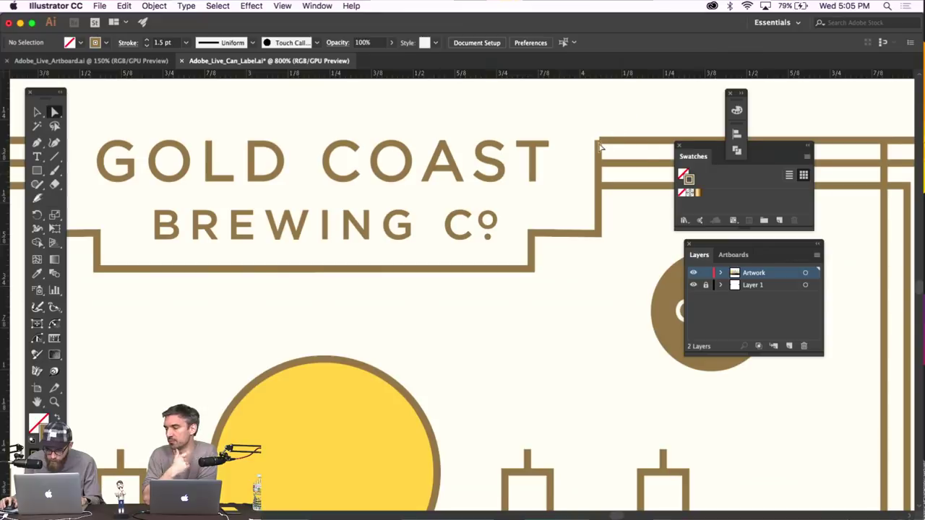
{"action": "left_click", "coordinate": [604, 145]}
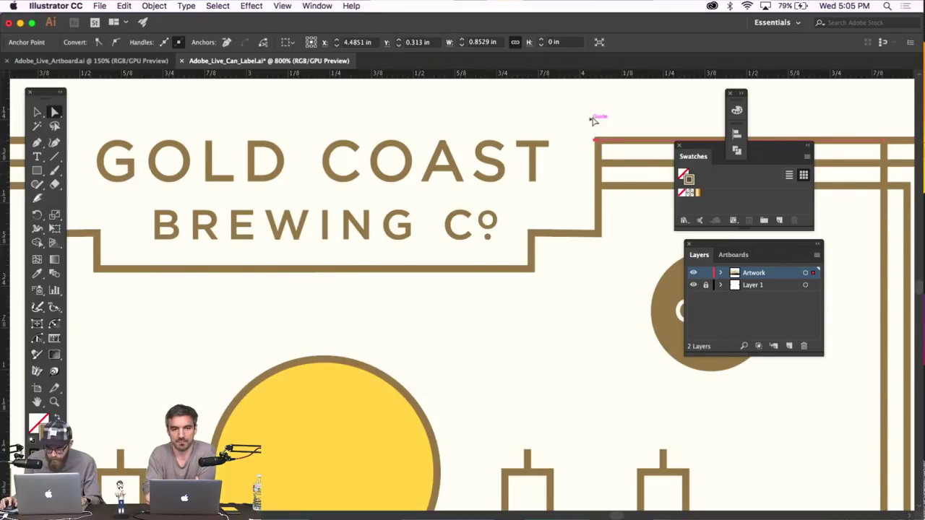
{"action": "left_click", "coordinate": [615, 128]}
{"action": "key", "text": "super+minus"}
{"action": "key", "text": "super+minus"}
{"action": "key", "text": "super+minus"}
{"action": "key", "text": "super+minus"}
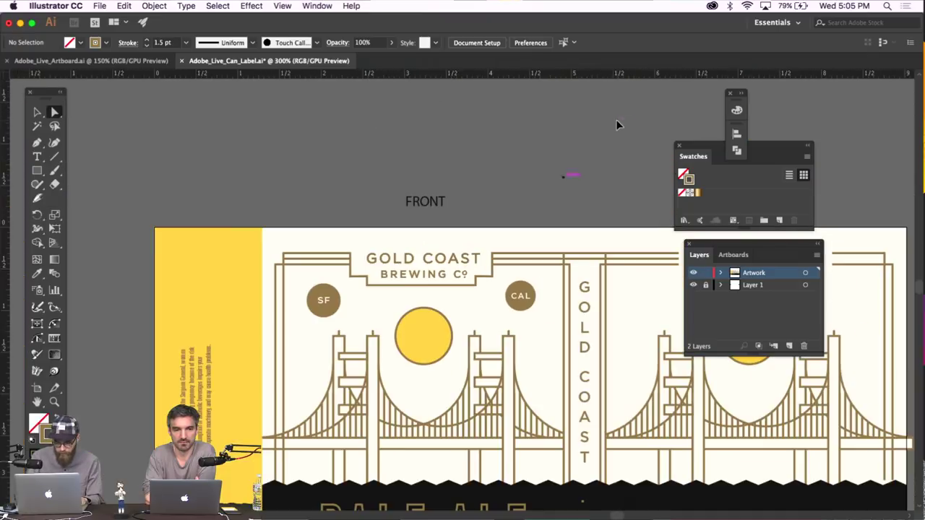
Cover the front bridge's end beside the yellow panel with a 0.2575 by 1.2835 in rectangle, matching the label's off-white background without a stroke
{"action": "scroll", "coordinate": [617, 125], "scroll_direction": "down", "scroll_amount": 5}
{"action": "scroll", "coordinate": [617, 125], "scroll_direction": "up", "scroll_amount": 3}
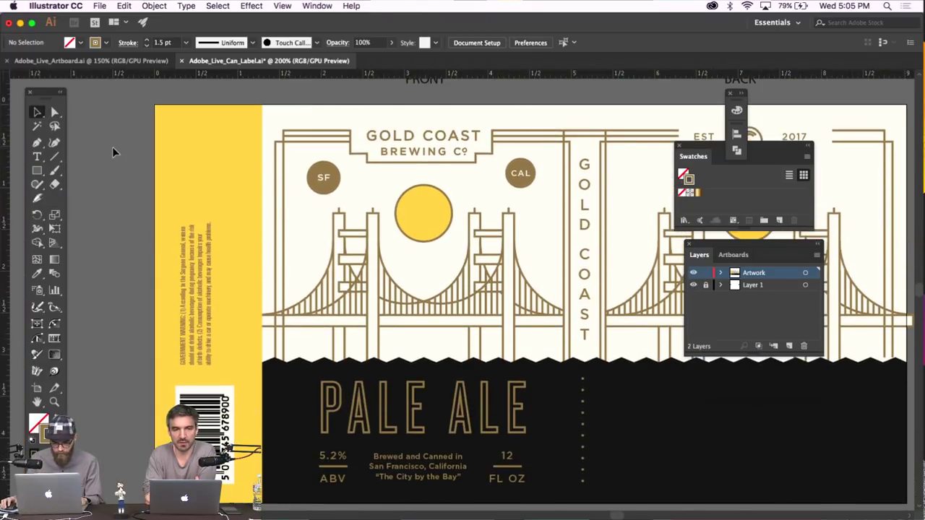
{"action": "scroll", "coordinate": [112, 147], "scroll_direction": "right", "scroll_amount": 5}
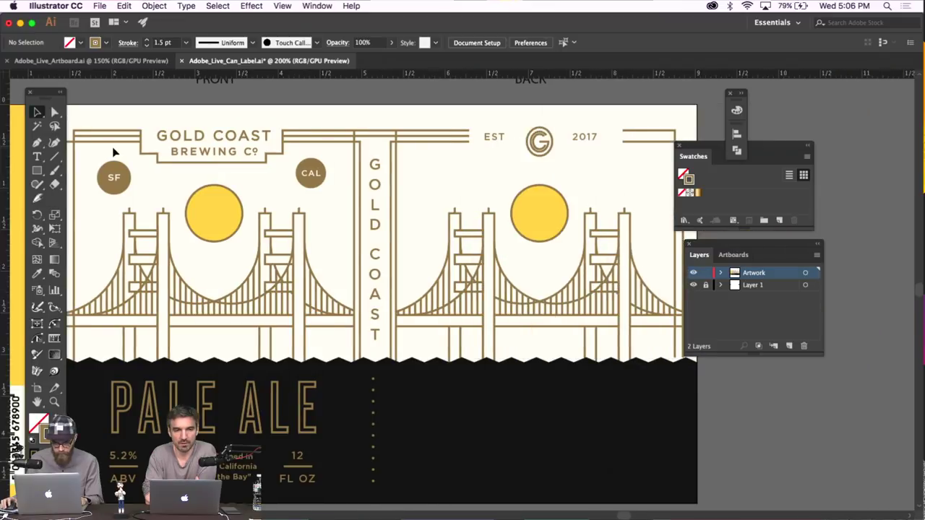
{"action": "scroll", "coordinate": [112, 147], "scroll_direction": "left", "scroll_amount": 5}
{"action": "key", "text": "m"}
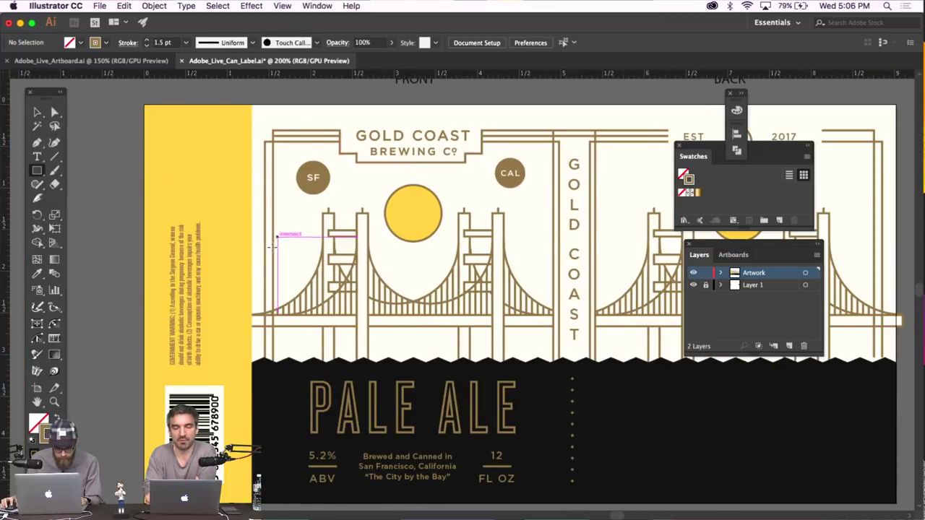
{"action": "left_click_drag", "start_coordinate": [272, 251], "coordinate": [273, 307]}
{"action": "left_click_drag", "start_coordinate": [268, 342], "coordinate": [252, 354]}
{"action": "key", "text": "i"}
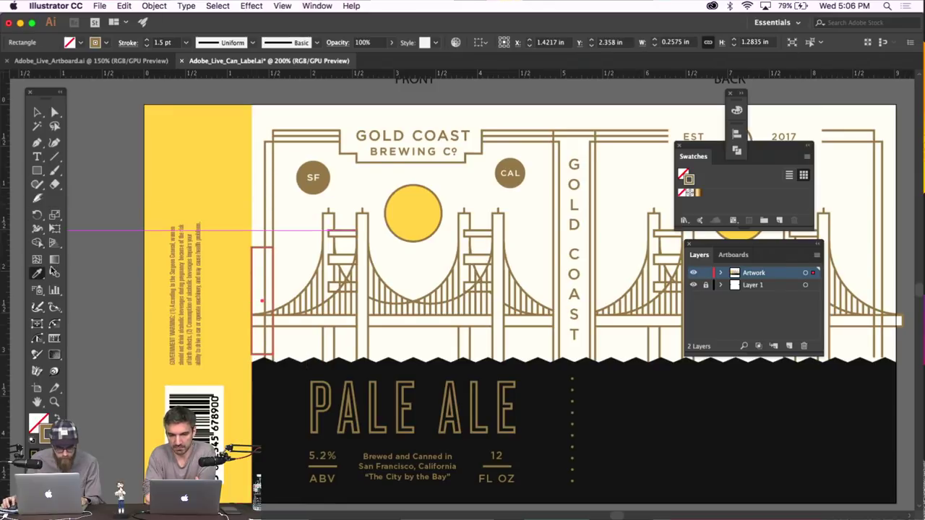
{"action": "left_click", "coordinate": [302, 216]}
{"action": "left_click", "coordinate": [36, 112]}
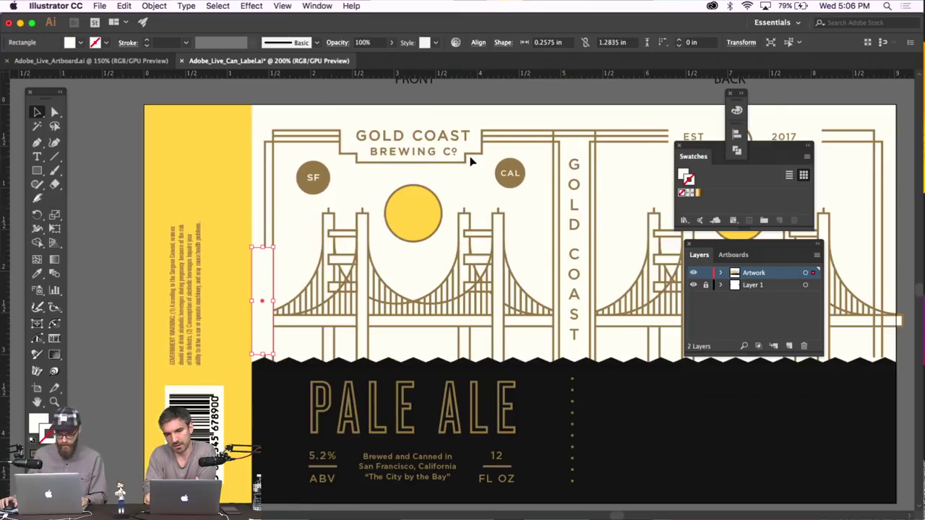
{"action": "scroll", "coordinate": [471, 160], "scroll_direction": "right", "scroll_amount": 3}
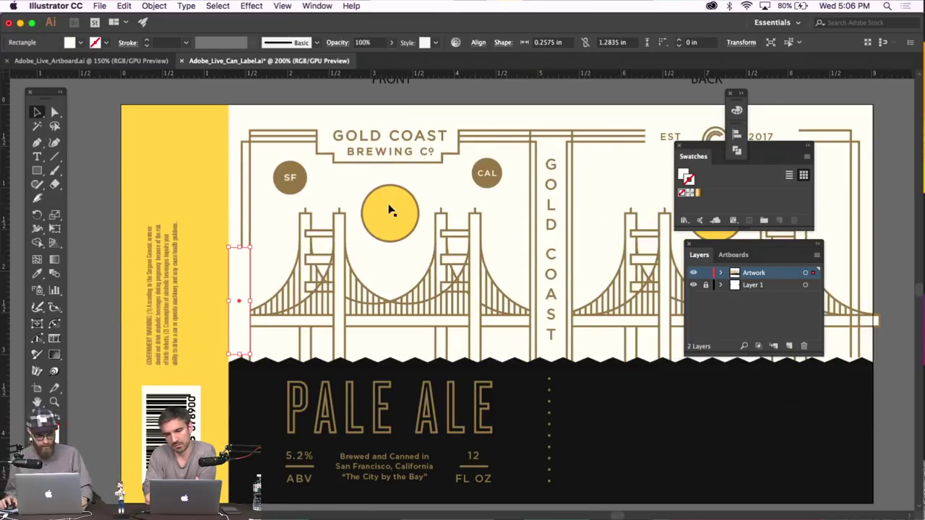
{"action": "key", "text": "a"}
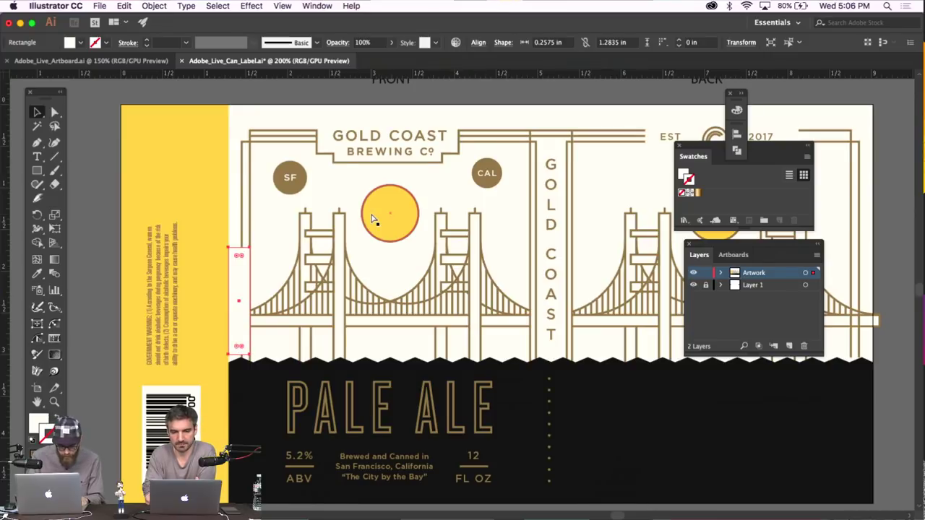
{"action": "key", "text": "v"}
{"action": "key", "text": "super+shift+a"}
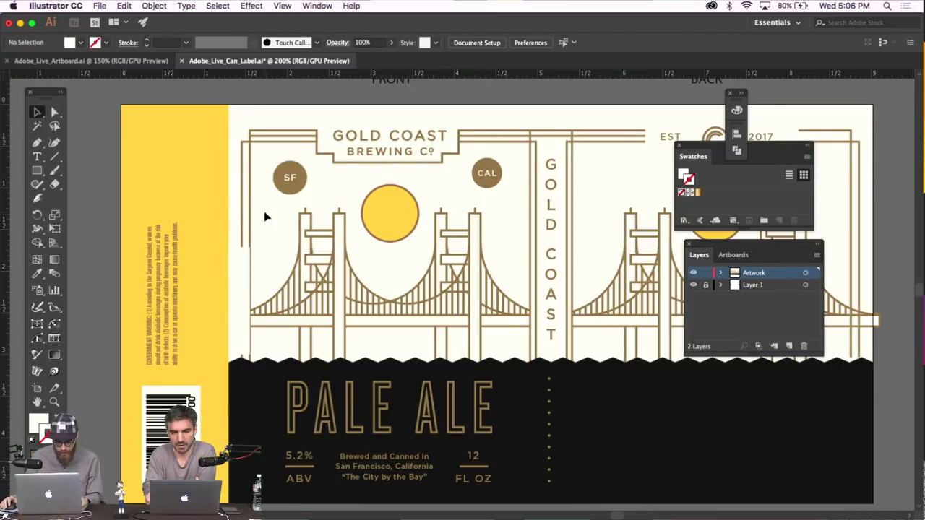
Send the off-white cover rectangle to the back so the front panel's vertical frame lines lie above it
{"action": "key", "text": "super+minus"}
{"action": "scroll", "coordinate": [266, 216], "scroll_direction": "right", "scroll_amount": 2}
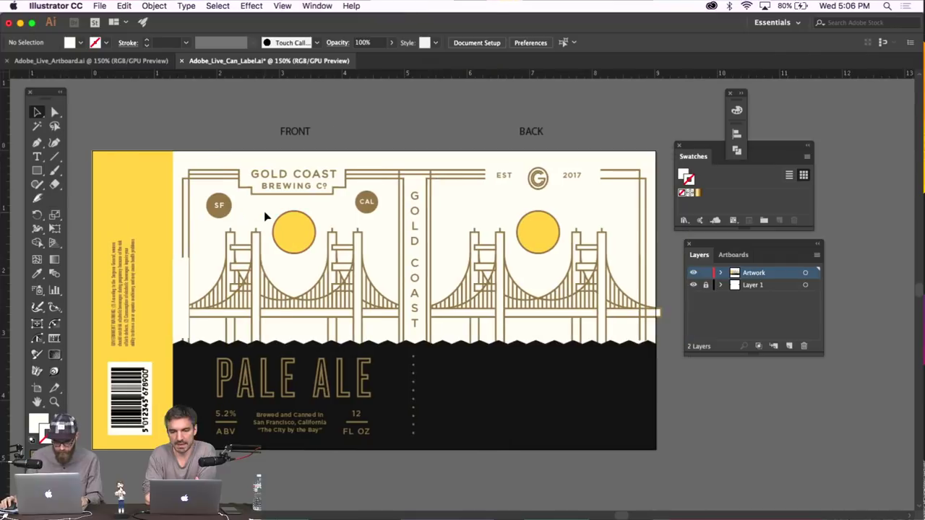
{"action": "scroll", "coordinate": [265, 216], "scroll_direction": "down", "scroll_amount": 2}
{"action": "scroll", "coordinate": [265, 216], "scroll_direction": "left", "scroll_amount": 4}
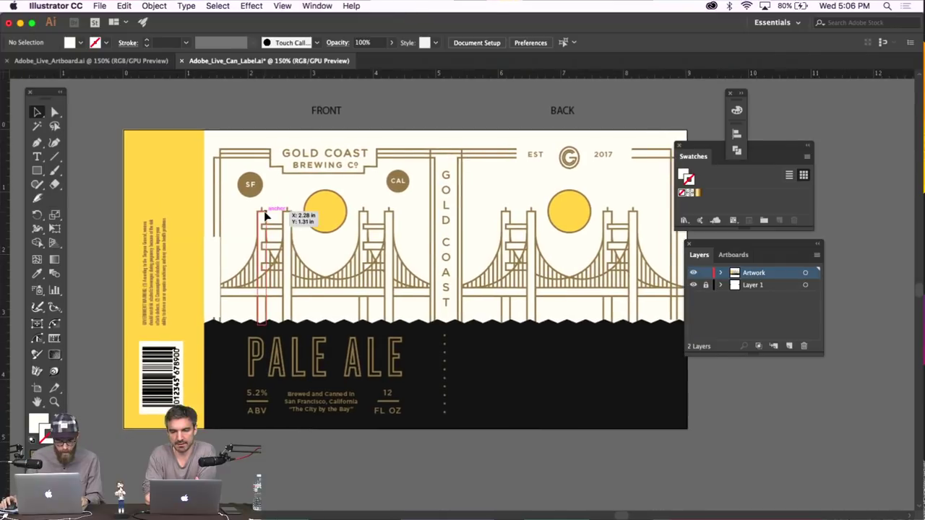
{"action": "left_click", "coordinate": [248, 282]}
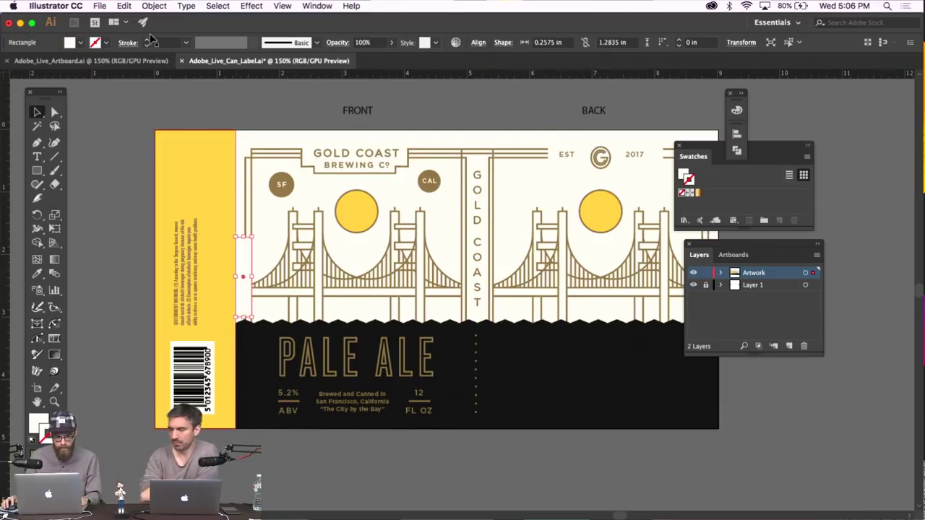
{"action": "left_click", "coordinate": [154, 6]}
{"action": "mouse_move", "coordinate": [173, 30]}
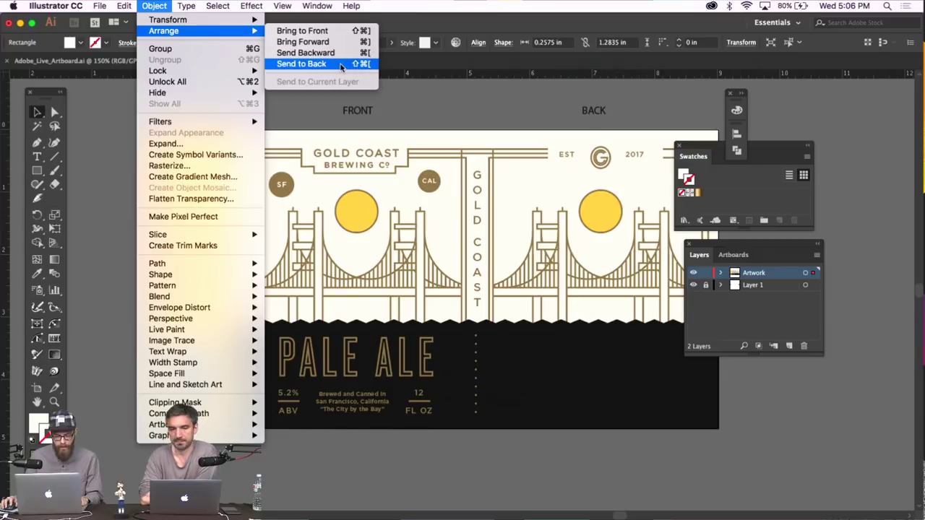
{"action": "left_click", "coordinate": [302, 64]}
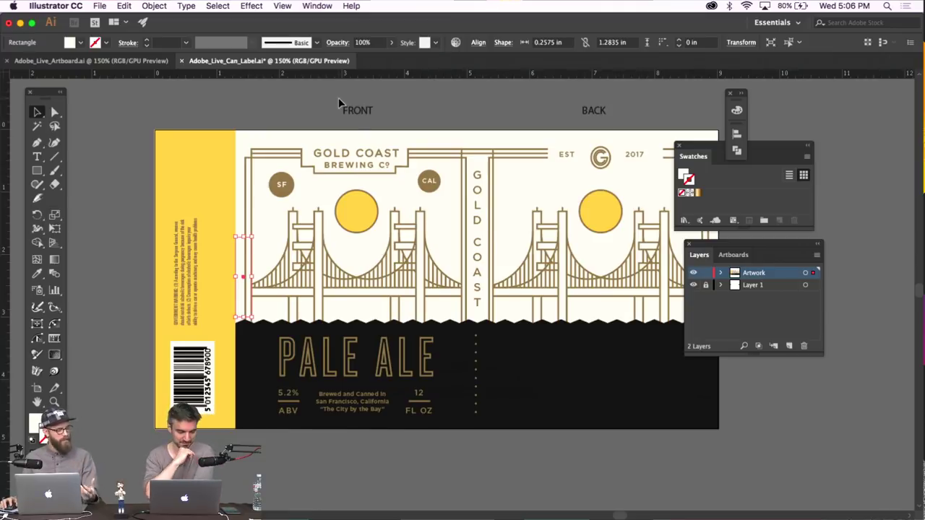
{"action": "left_click", "coordinate": [338, 103]}
Examine the label across to the back panel and the empty black area beside the dotted divider
{"action": "scroll", "coordinate": [336, 104], "scroll_direction": "right", "scroll_amount": 5}
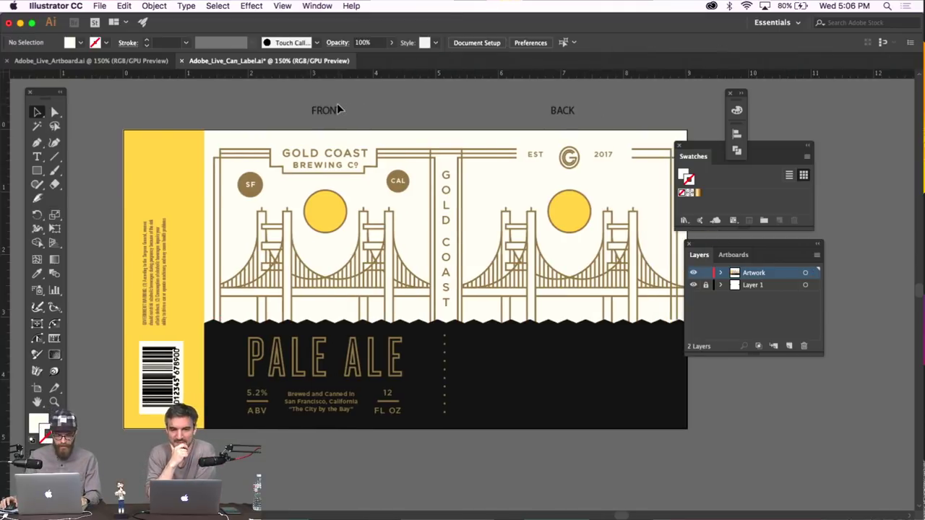
{"action": "scroll", "coordinate": [336, 104], "scroll_direction": "right", "scroll_amount": 4}
{"action": "scroll", "coordinate": [336, 103], "scroll_direction": "down", "scroll_amount": 2}
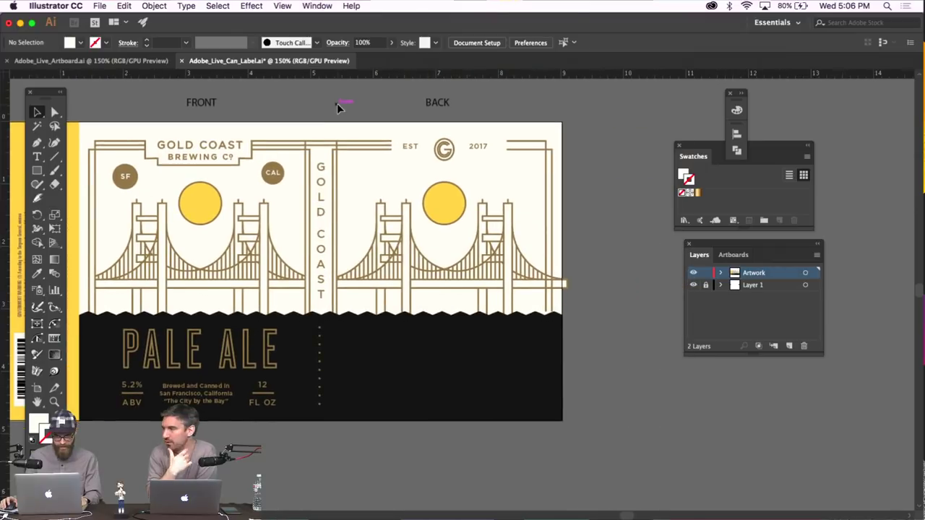
{"action": "scroll", "coordinate": [338, 106], "scroll_direction": "down", "scroll_amount": 2}
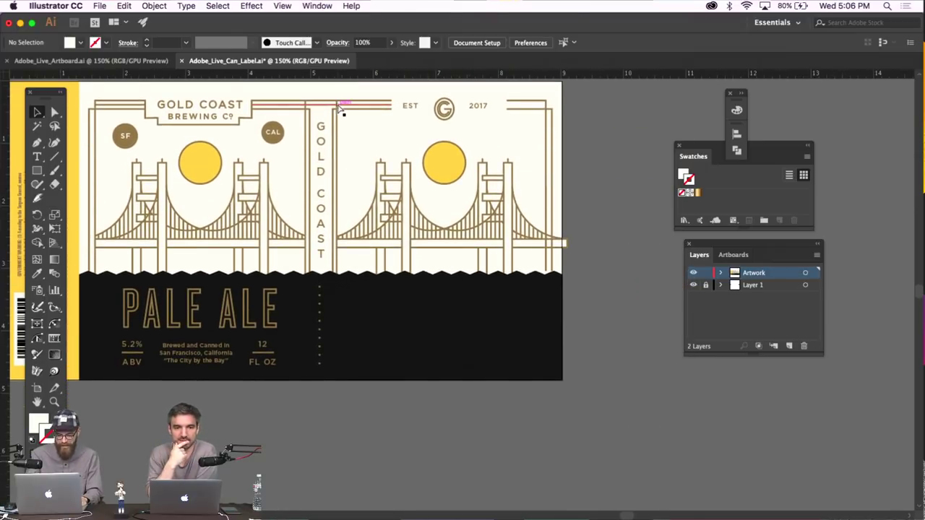
{"action": "key", "text": "super+equal"}
{"action": "key", "text": "super+equal"}
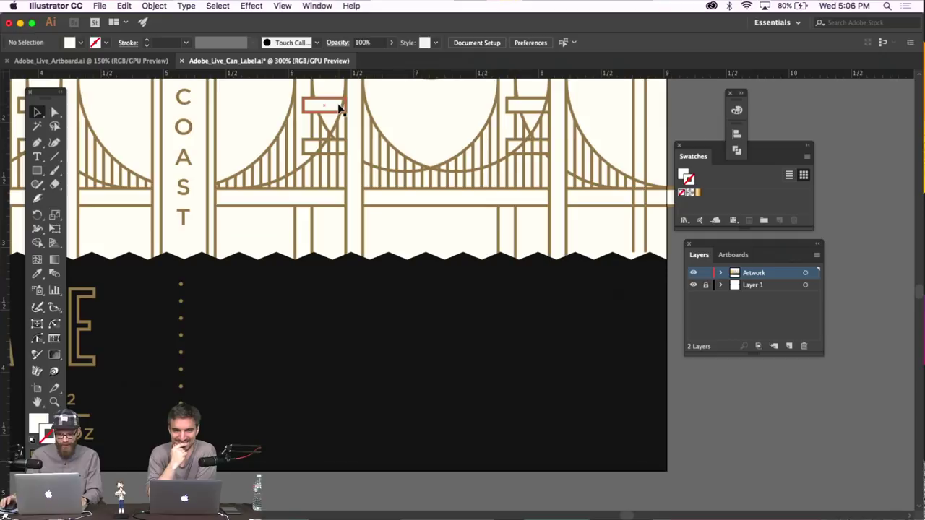
{"action": "scroll", "coordinate": [388, 346], "scroll_direction": "left", "scroll_amount": 7}
{"action": "left_click", "coordinate": [388, 347]}
{"action": "key", "text": "super+shift+a"}
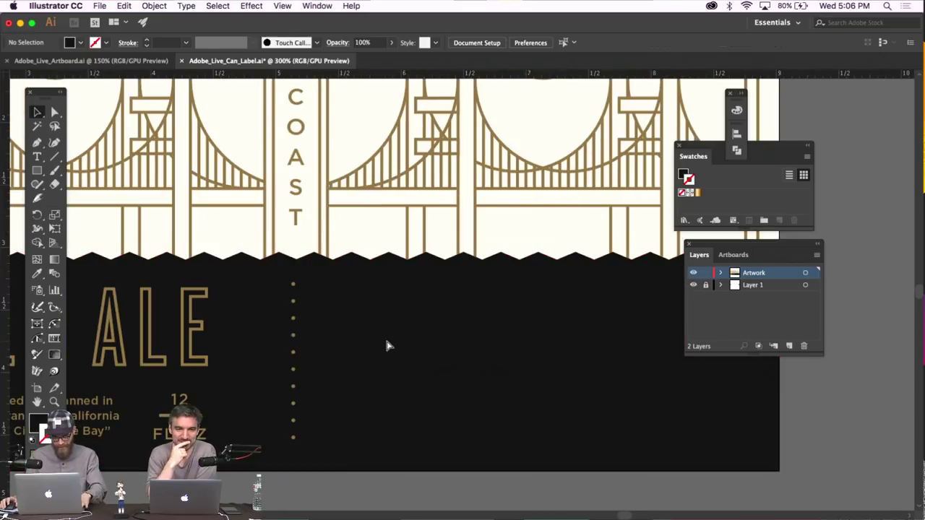
Draw a circle about 0.42 in across right of the dotted divider, with the vertical frame's gold 1.5 pt stroke and no fill
{"action": "left_click_drag", "start_coordinate": [37, 174], "coordinate": [87, 196]}
{"action": "left_click_drag", "start_coordinate": [395, 326], "coordinate": [369, 300]}
{"action": "left_click", "coordinate": [36, 273]}
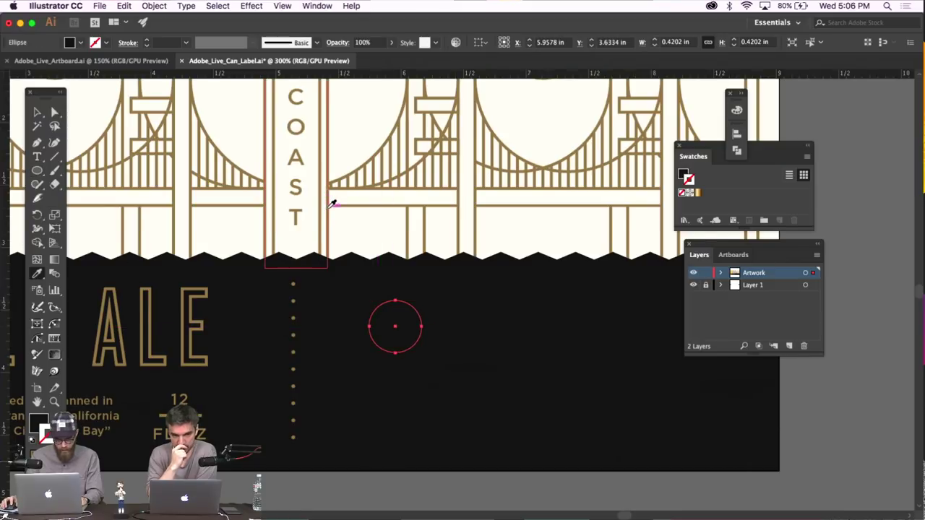
{"action": "left_click", "coordinate": [332, 206]}
{"action": "left_click", "coordinate": [37, 113]}
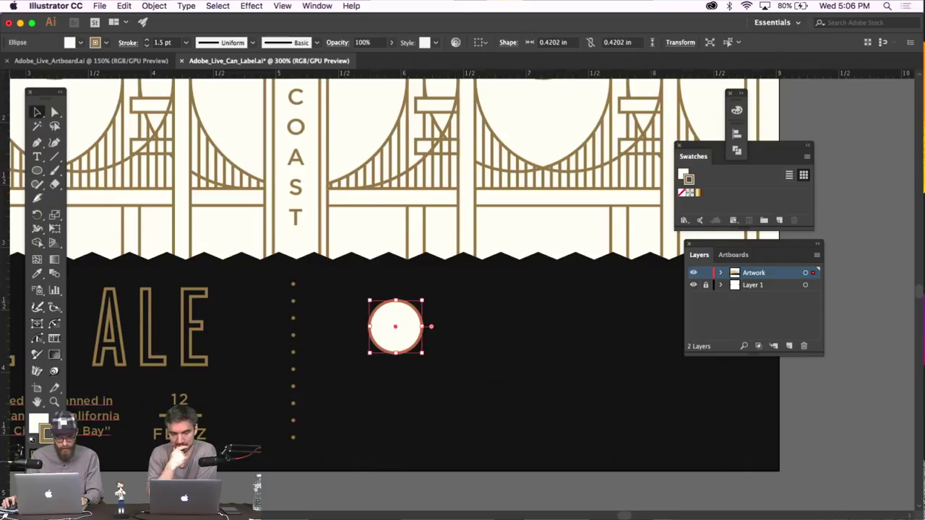
{"action": "left_click", "coordinate": [33, 419]}
{"action": "key", "text": "slash"}
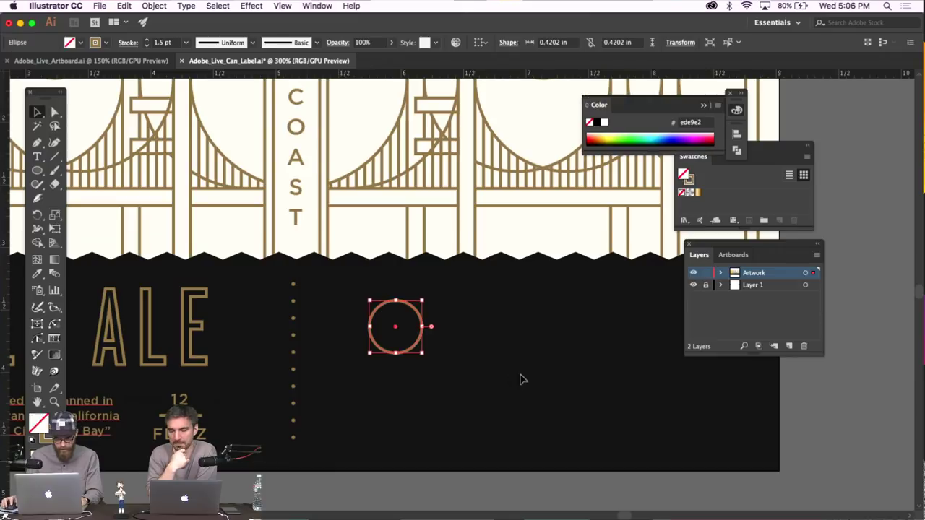
Duplicate the gold circle and offset the copy horizontally to the right, leaving a gap between the two
{"action": "left_click", "coordinate": [459, 310]}
{"action": "left_click", "coordinate": [396, 337]}
{"action": "key", "text": "alt+shift+Right"}
{"action": "key", "text": "shift+Right"}
{"action": "key", "text": "shift+Right"}
{"action": "key", "text": "shift+Right"}
{"action": "key", "text": "shift+Right"}
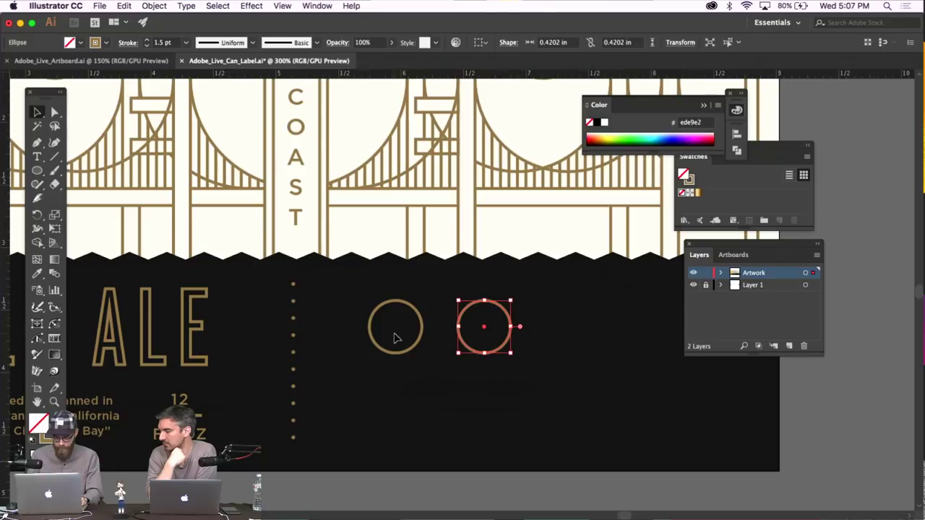
Duplicate the second circle to the right by the same offset to form an evenly spaced row of three
{"action": "left_click", "coordinate": [494, 382]}
{"action": "left_click", "coordinate": [512, 333]}
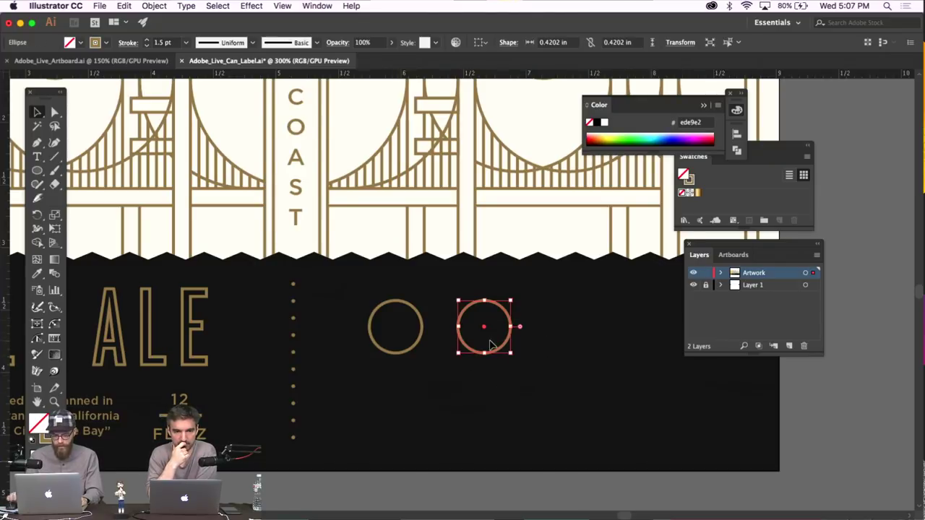
{"action": "key", "text": "alt+shift+Right"}
{"action": "key", "text": "shift+Right"}
{"action": "key", "text": "shift+Right"}
{"action": "key", "text": "shift+Right"}
{"action": "key", "text": "shift+Right"}
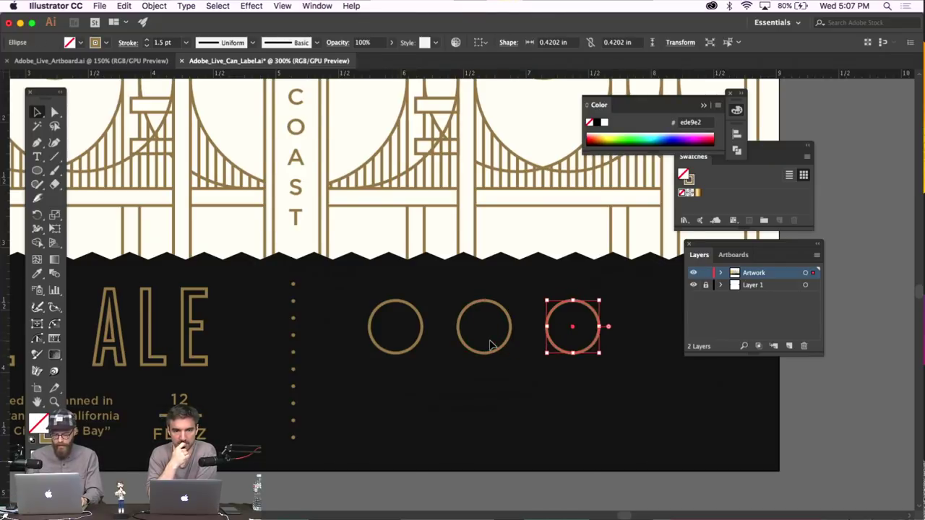
Apply the vertical frame's gold 1.5 pt stroke to all three circles and remove their fill
{"action": "key", "text": "super+minus"}
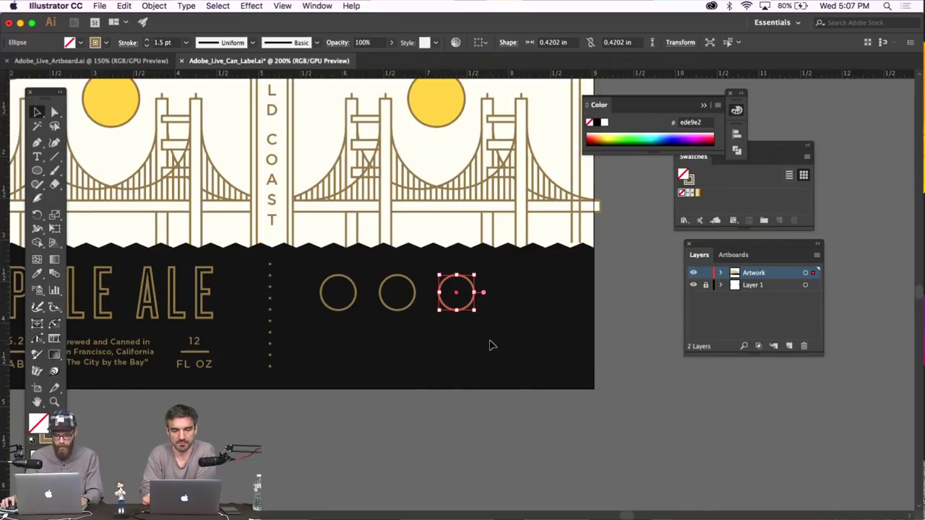
{"action": "left_click", "coordinate": [514, 297]}
{"action": "left_click_drag", "start_coordinate": [339, 331], "coordinate": [336, 334]}
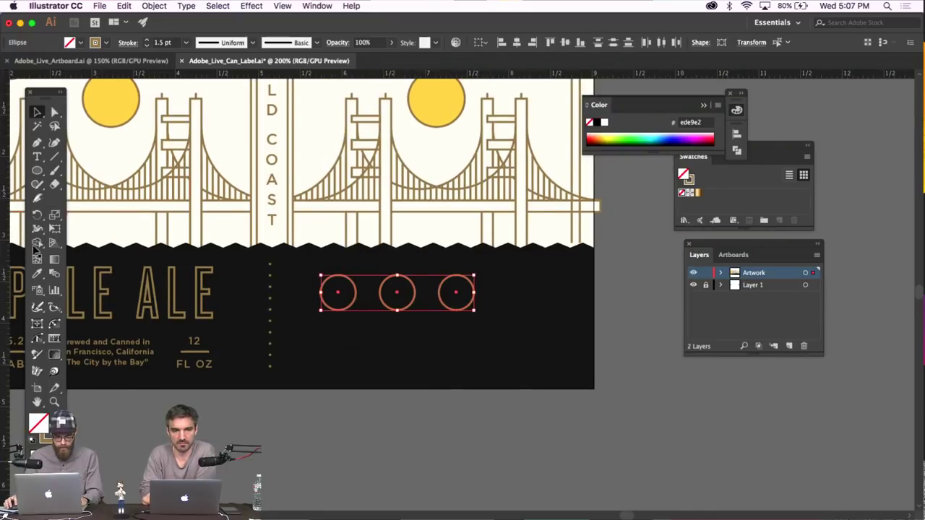
{"action": "left_click", "coordinate": [38, 274]}
{"action": "left_click", "coordinate": [295, 183]}
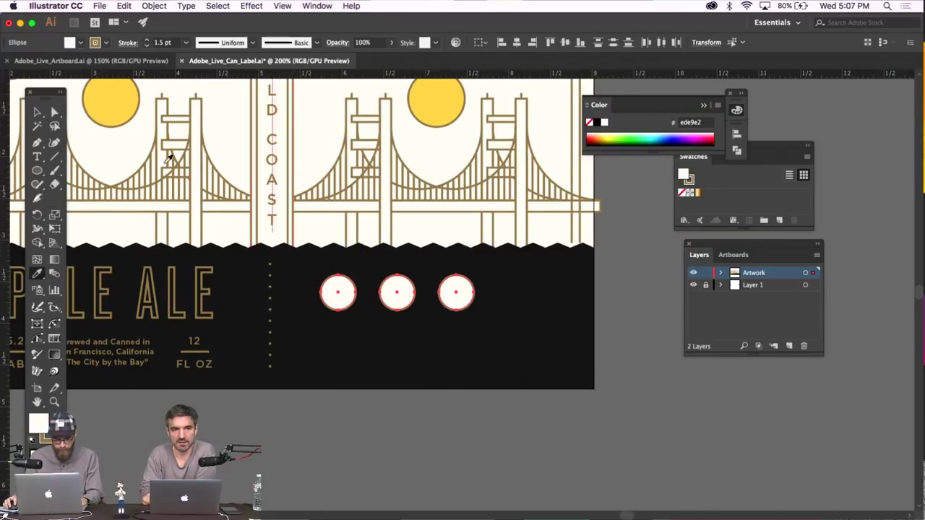
{"action": "key", "text": "slash"}
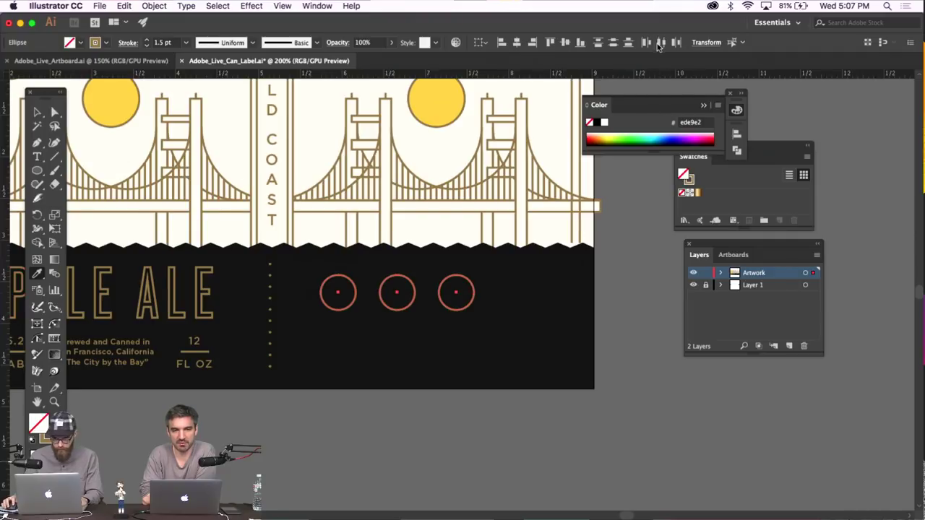
{"action": "left_click", "coordinate": [36, 107]}
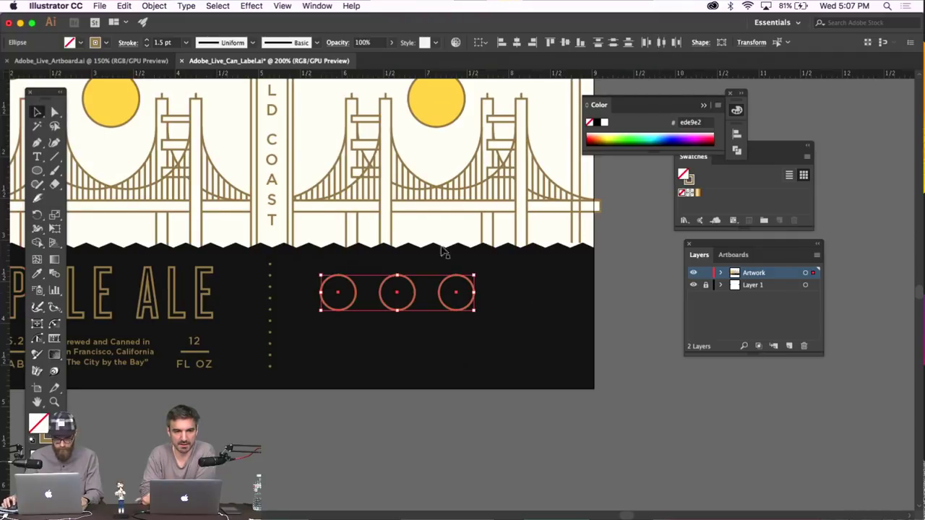
{"action": "left_click", "coordinate": [568, 337]}
Try a straight horizontal gold line about 2.5 in long beneath the row of three circles
{"action": "scroll", "coordinate": [567, 337], "scroll_direction": "up", "scroll_amount": 3}
{"action": "scroll", "coordinate": [568, 337], "scroll_direction": "left", "scroll_amount": 3}
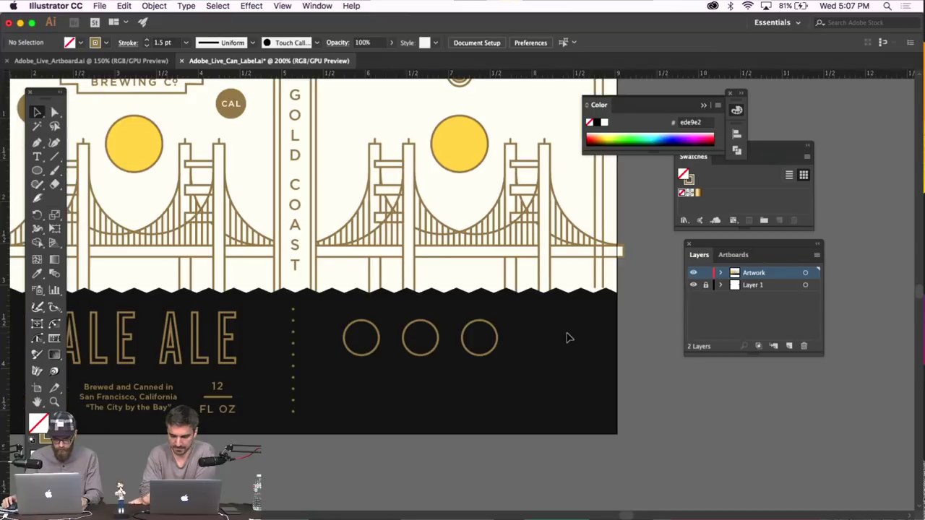
{"action": "key", "text": "p"}
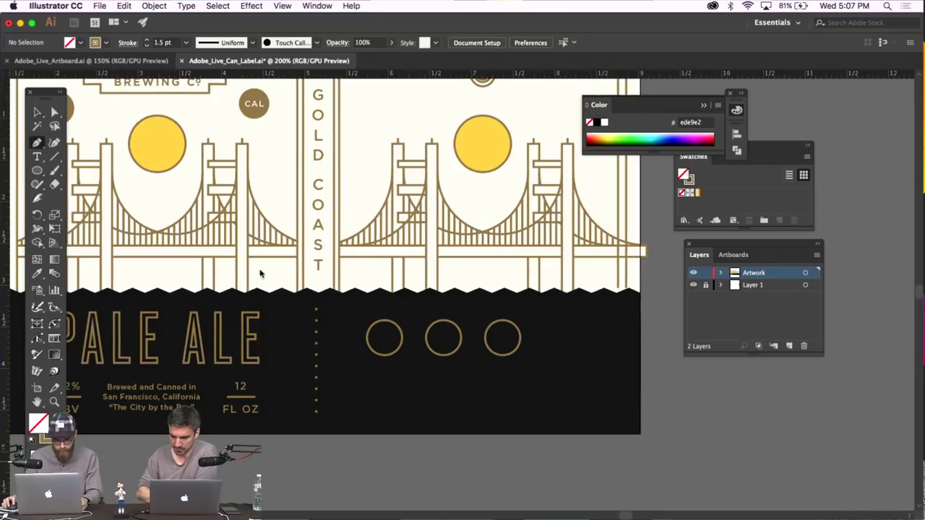
{"action": "left_click", "coordinate": [338, 365]}
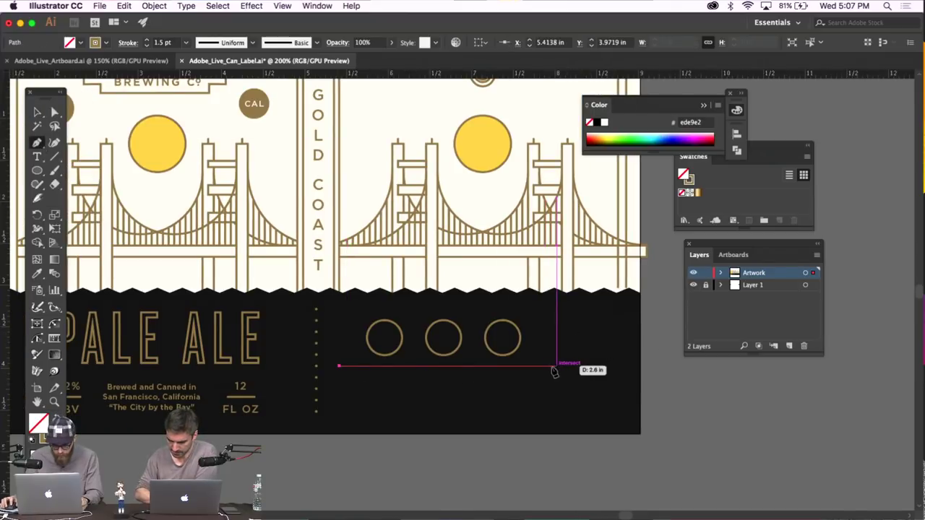
{"action": "left_click", "coordinate": [550, 365]}
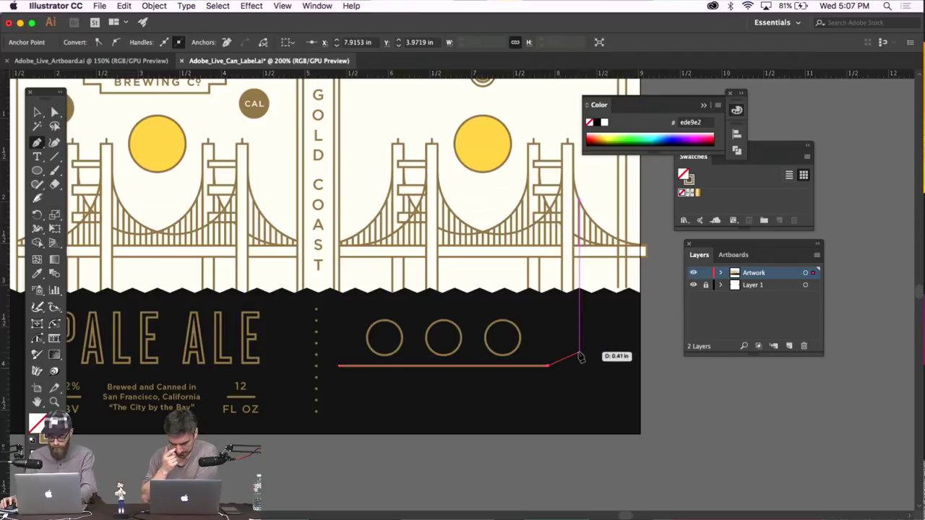
{"action": "key", "text": "Escape"}
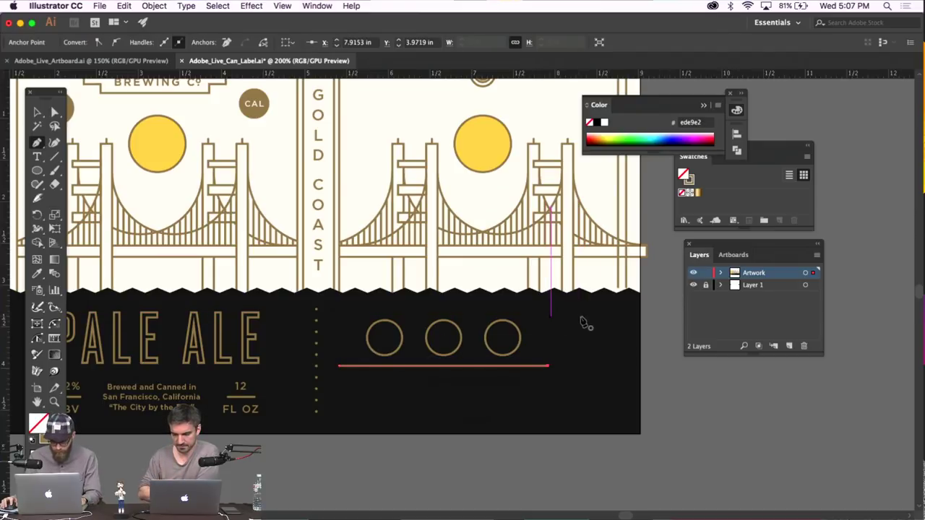
{"action": "left_click", "coordinate": [38, 111]}
{"action": "left_click", "coordinate": [526, 373]}
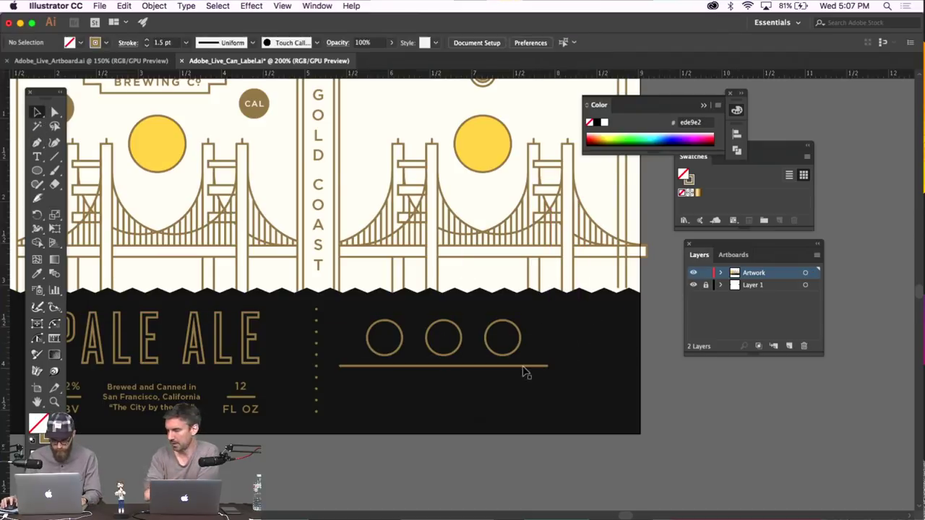
Shift the three circles slightly right within the black back panel and remove the horizontal line beneath them
{"action": "left_click_drag", "start_coordinate": [528, 373], "coordinate": [553, 365]}
{"action": "left_click", "coordinate": [553, 325]}
{"action": "left_click", "coordinate": [366, 346]}
{"action": "left_click_drag", "start_coordinate": [419, 334], "coordinate": [436, 334]}
{"action": "left_click", "coordinate": [591, 331]}
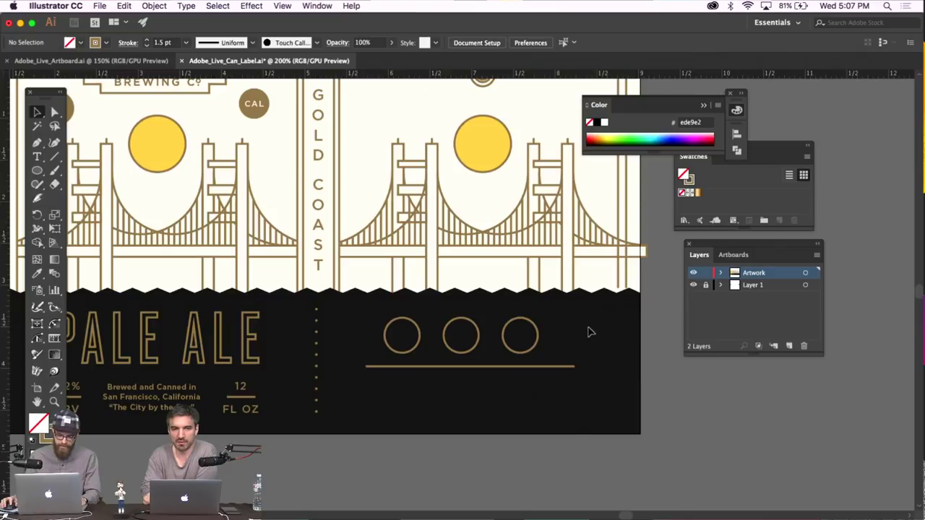
{"action": "left_click", "coordinate": [560, 368]}
{"action": "key", "text": "Delete"}
Enlarge the three circles together slightly and reposition the row within the black back panel
{"action": "scroll", "coordinate": [567, 326], "scroll_direction": "down", "scroll_amount": 1}
{"action": "left_click_drag", "start_coordinate": [531, 318], "coordinate": [558, 354]}
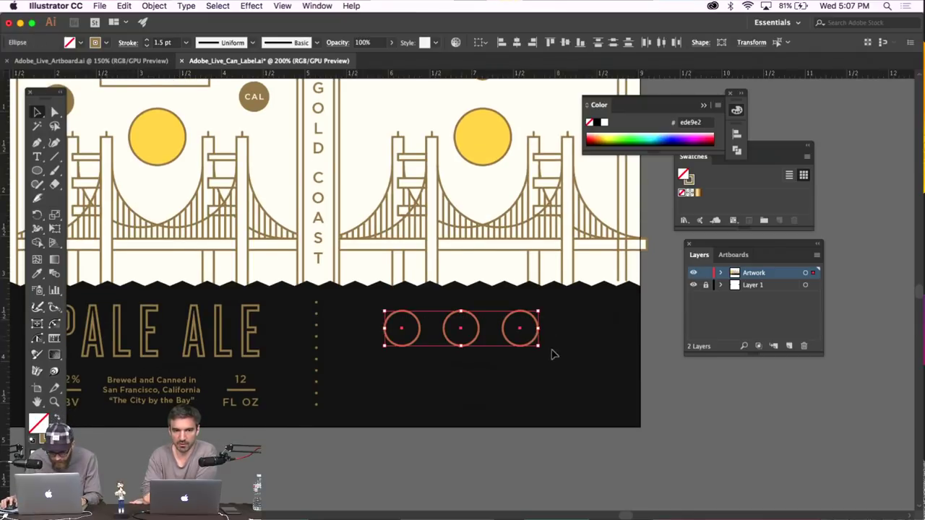
{"action": "left_click_drag", "start_coordinate": [478, 326], "coordinate": [492, 333]}
{"action": "scroll", "coordinate": [602, 325], "scroll_direction": "up", "scroll_amount": 5}
{"action": "scroll", "coordinate": [604, 324], "scroll_direction": "down", "scroll_amount": 3}
{"action": "left_click_drag", "start_coordinate": [552, 350], "coordinate": [563, 343]}
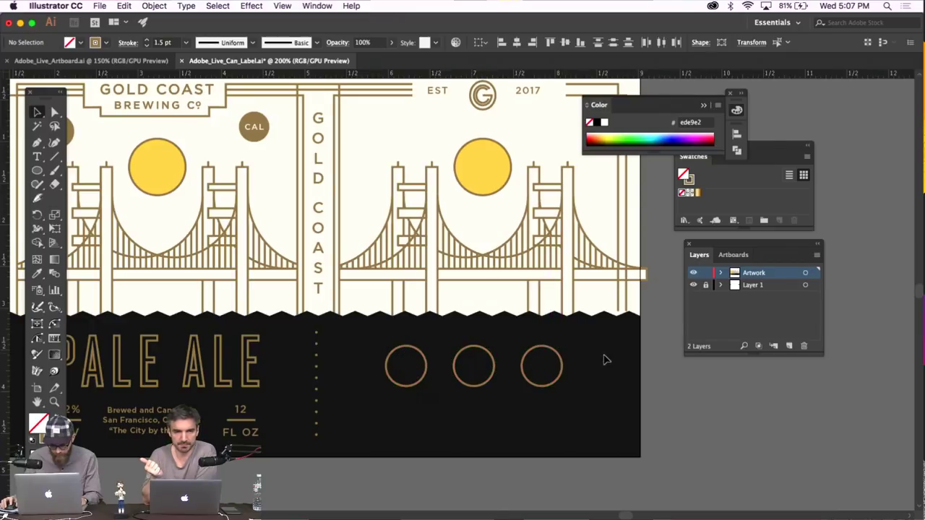
{"action": "left_click", "coordinate": [606, 359]}
Examine the whole label from the yellow side panel to the three circles on the back panel
{"action": "scroll", "coordinate": [605, 359], "scroll_direction": "down", "scroll_amount": 4}
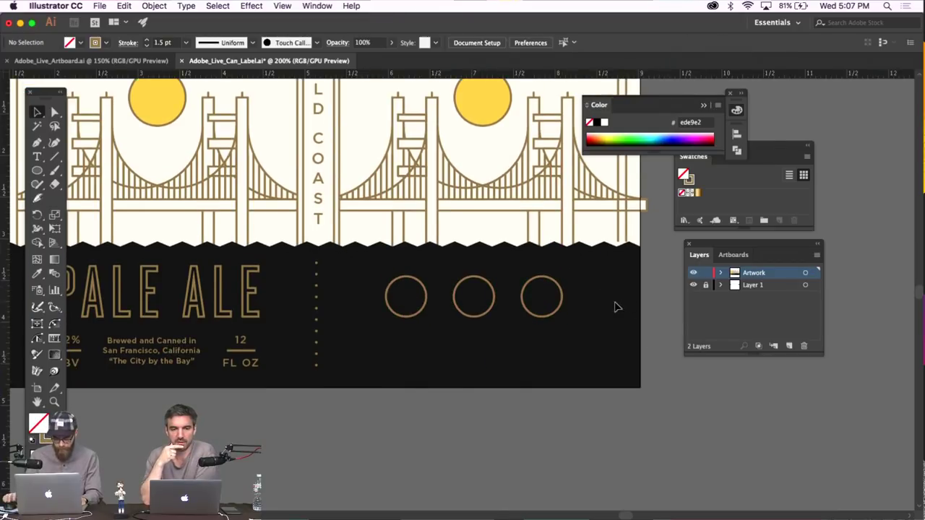
{"action": "key", "text": "super+minus"}
{"action": "scroll", "coordinate": [614, 307], "scroll_direction": "up", "scroll_amount": 3}
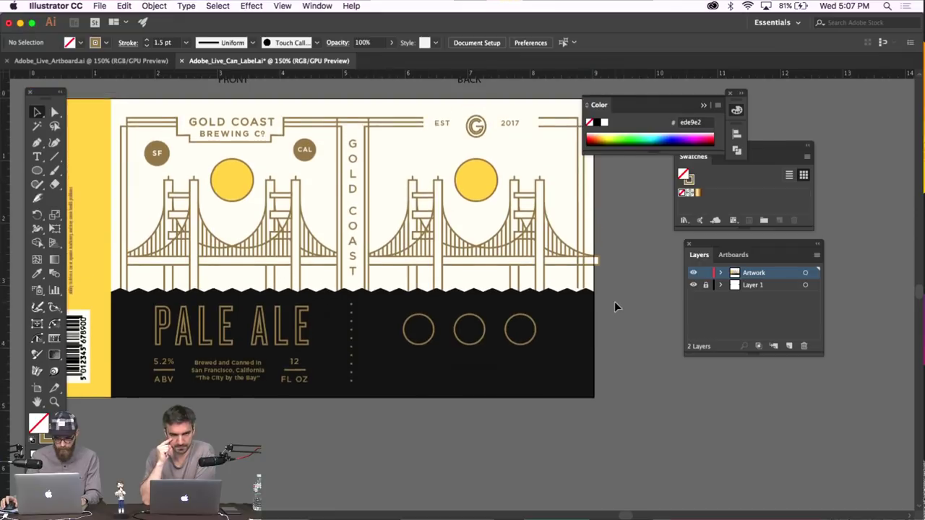
{"action": "scroll", "coordinate": [614, 306], "scroll_direction": "left", "scroll_amount": 5}
{"action": "scroll", "coordinate": [614, 306], "scroll_direction": "right", "scroll_amount": 3}
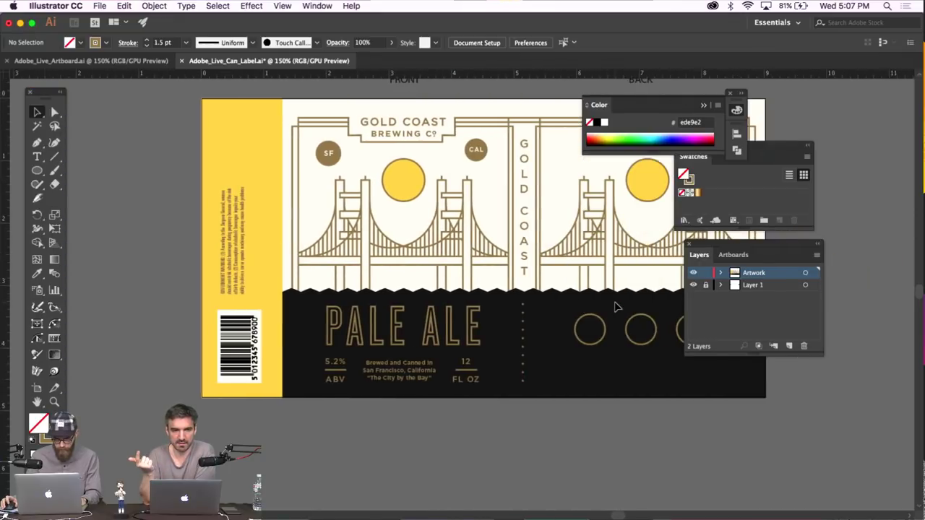
{"action": "scroll", "coordinate": [497, 361], "scroll_direction": "down", "scroll_amount": 2}
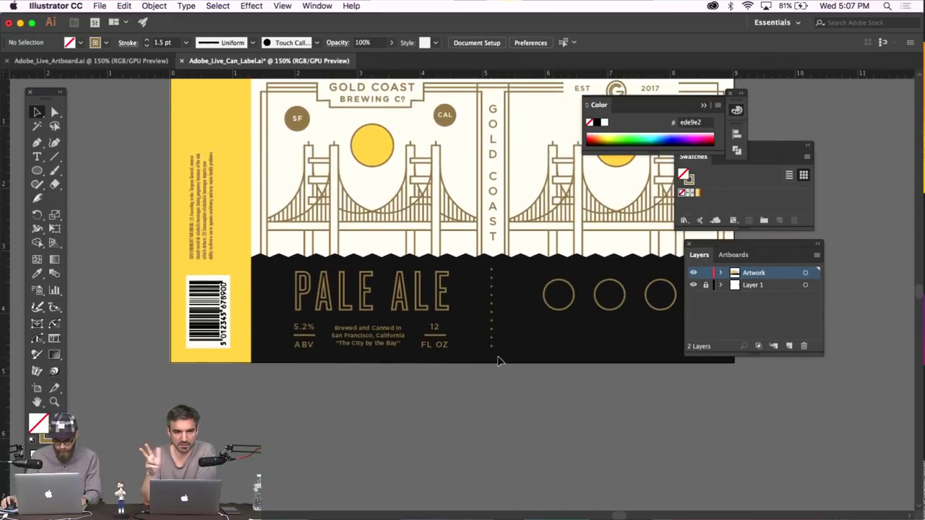
{"action": "scroll", "coordinate": [497, 362], "scroll_direction": "left", "scroll_amount": 2}
{"action": "scroll", "coordinate": [497, 362], "scroll_direction": "left", "scroll_amount": 2}
Add the text PALE ALE on the empty canvas below the label and set it in Knockout HTF50-Welterweight
{"action": "left_click", "coordinate": [37, 158]}
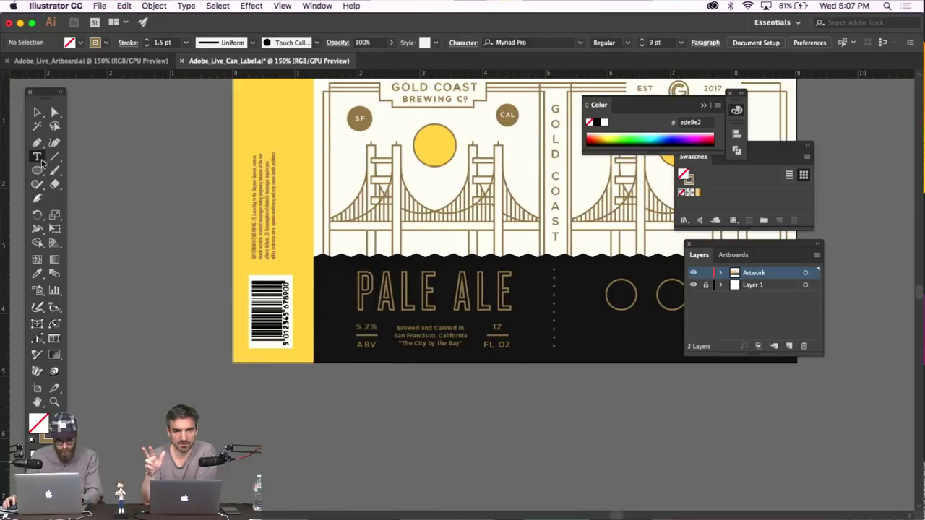
{"action": "left_click", "coordinate": [373, 428]}
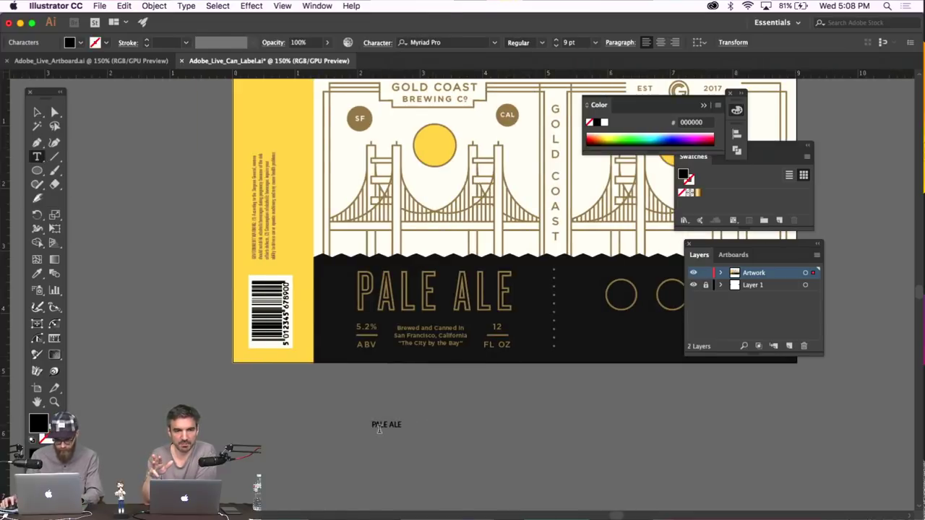
{"action": "left_click", "coordinate": [466, 41]}
{"action": "type", "text": "knock"}
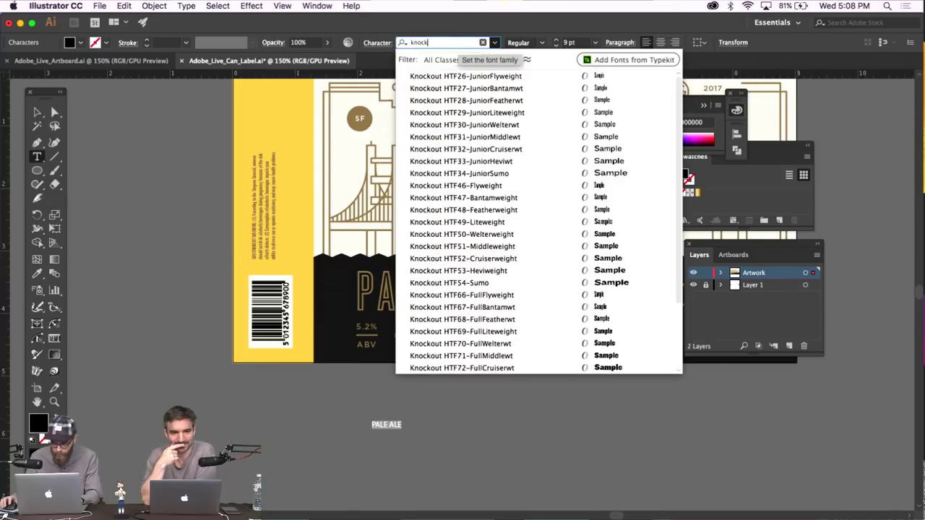
{"action": "left_click", "coordinate": [554, 239]}
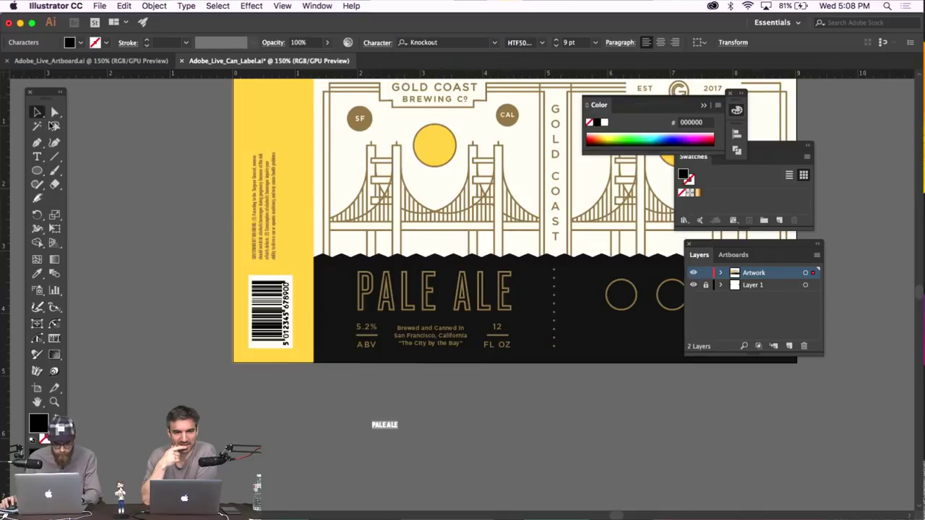
Enlarge the new PALE ALE text to 76.97 pt and give it the existing title's gold 1.5 pt outline without a fill
{"action": "left_click", "coordinate": [37, 113]}
{"action": "left_click_drag", "start_coordinate": [399, 420], "coordinate": [594, 355]}
{"action": "key", "text": "i"}
{"action": "left_click", "coordinate": [427, 294]}
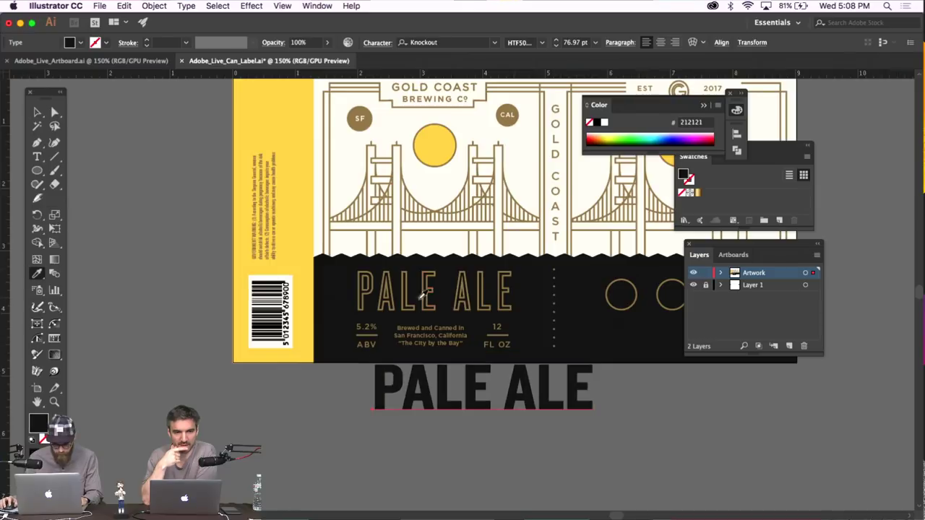
{"action": "left_click", "coordinate": [410, 296]}
{"action": "left_click", "coordinate": [38, 112]}
Try HTF33-JuniorHeviwt on the new PALE ALE text and settle on the Knockout style HTF28-JuniorFeatherwt
{"action": "left_click", "coordinate": [542, 42]}
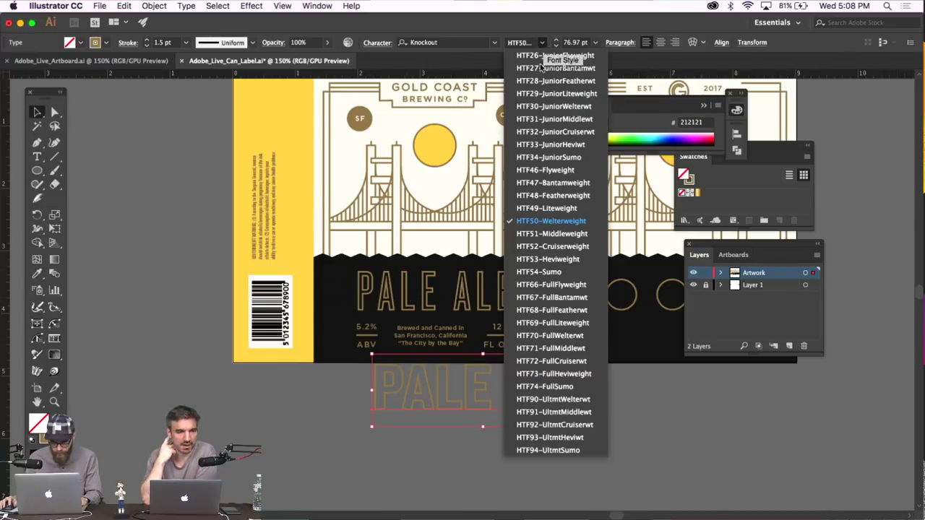
{"action": "left_click", "coordinate": [550, 144]}
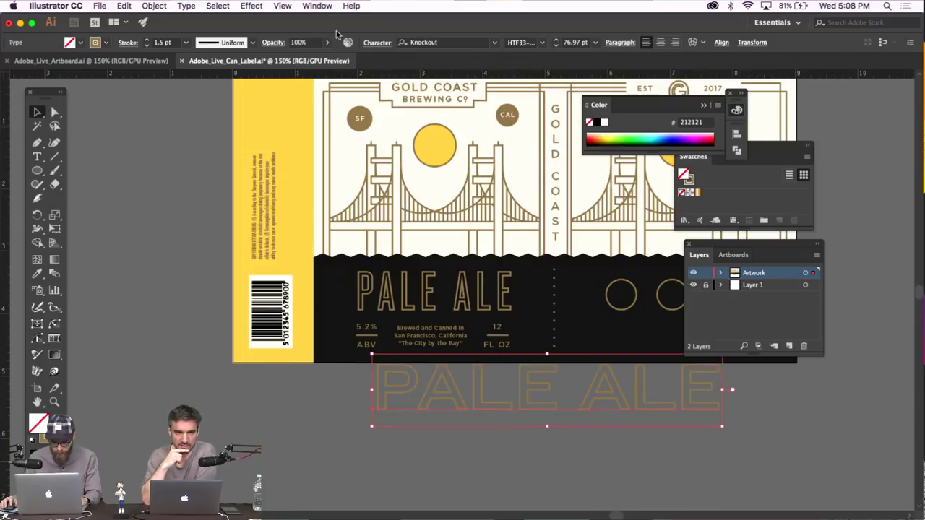
{"action": "left_click", "coordinate": [377, 42]}
{"action": "left_click", "coordinate": [383, 78]}
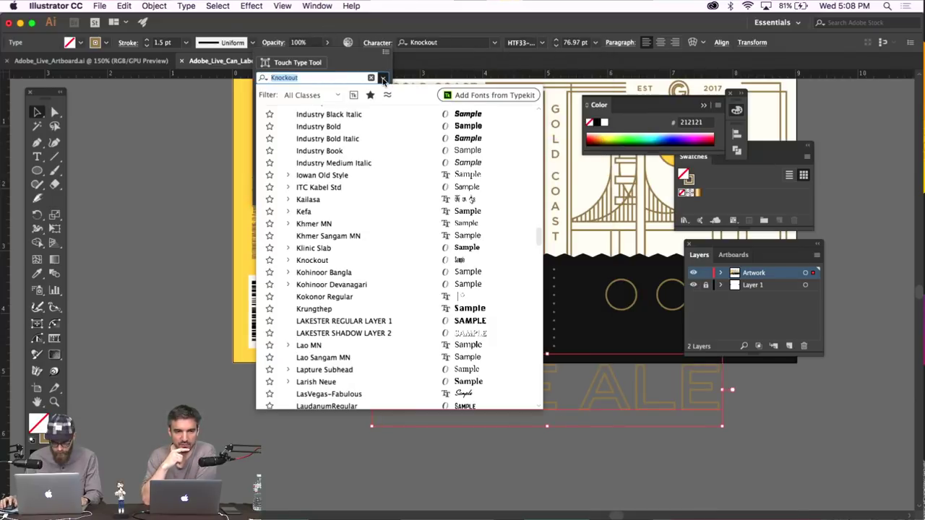
{"action": "left_click", "coordinate": [288, 260]}
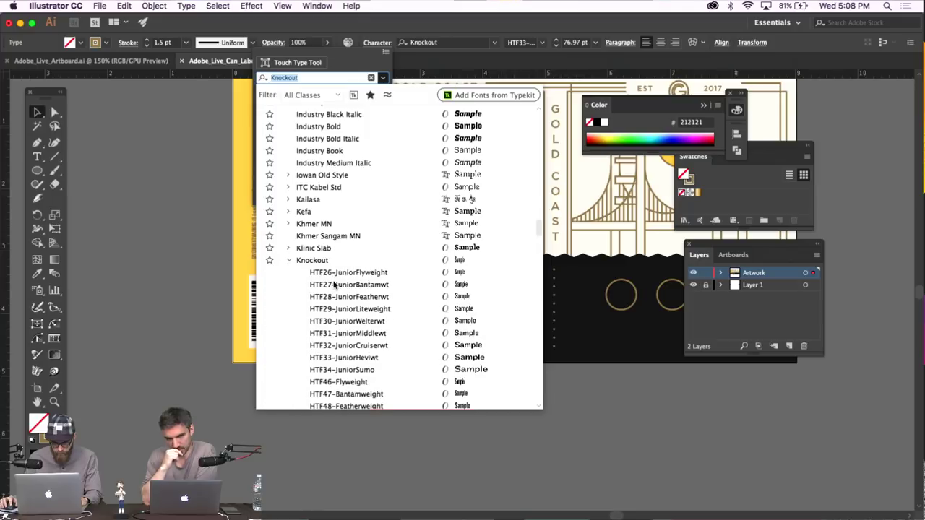
{"action": "left_click", "coordinate": [342, 297]}
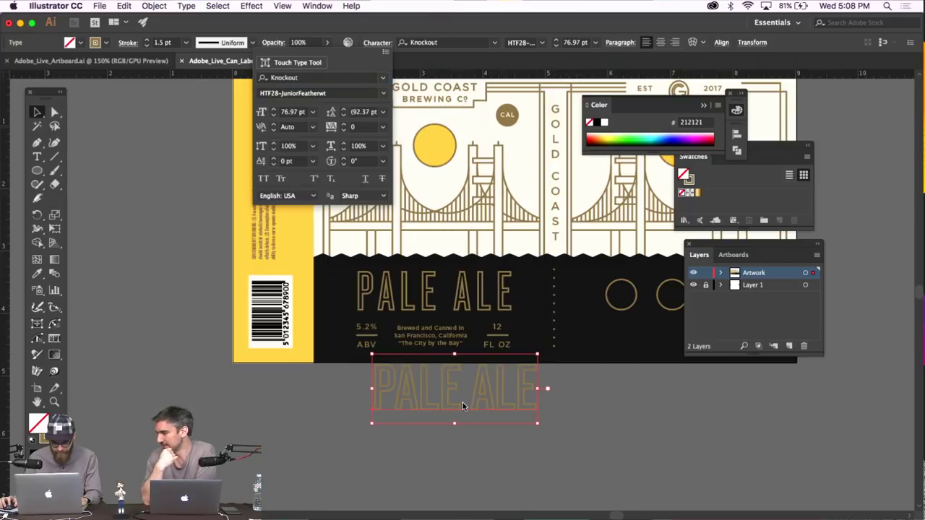
Move the original PALE ALE title onto the canvas below the label and put the new text in its place
{"action": "key", "text": "super+shift+a"}
{"action": "left_click_drag", "start_coordinate": [407, 303], "coordinate": [314, 472]}
{"action": "left_click_drag", "start_coordinate": [470, 389], "coordinate": [449, 303]}
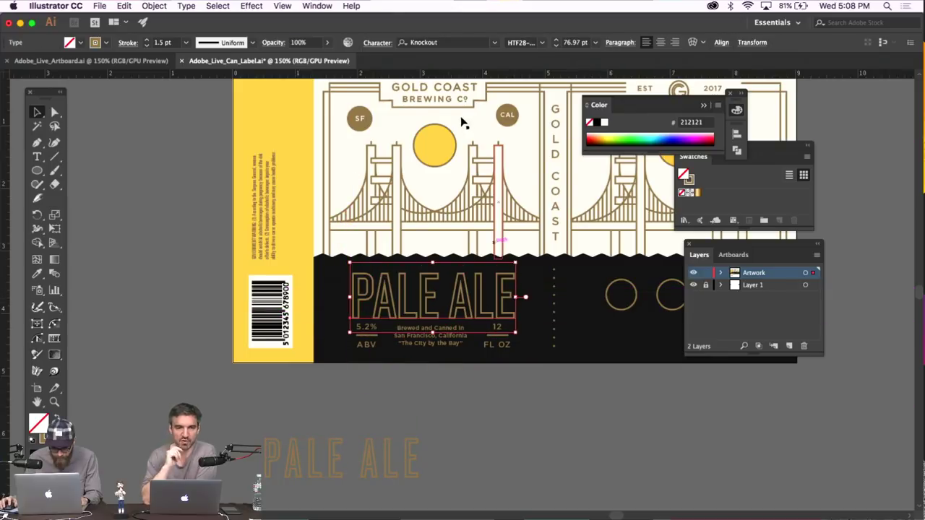
Set the tracking of the new PALE ALE text to 75
{"action": "left_click", "coordinate": [377, 42]}
{"action": "left_click", "coordinate": [383, 126]}
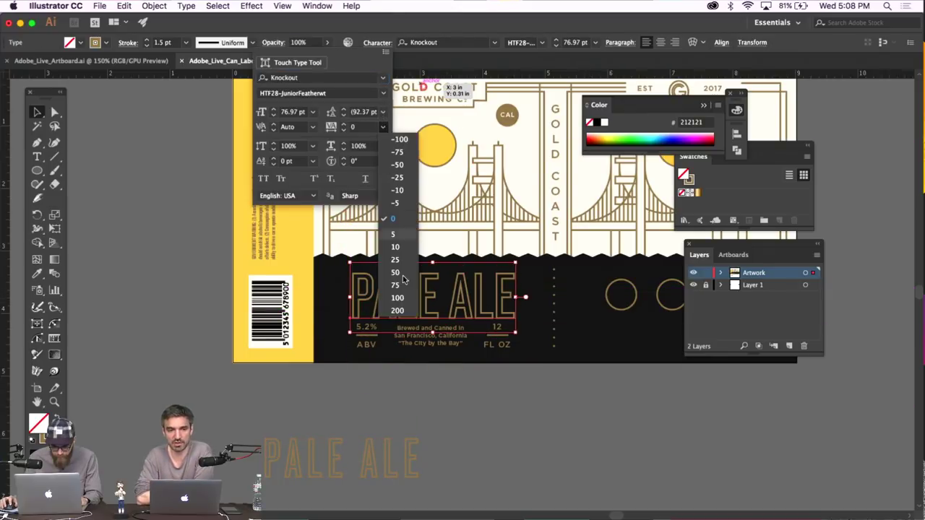
{"action": "left_click", "coordinate": [402, 298]}
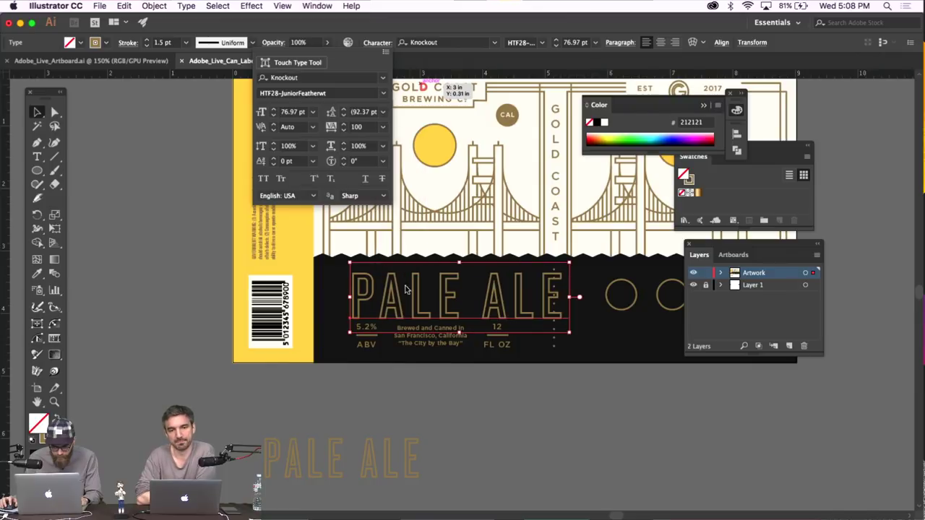
{"action": "left_click", "coordinate": [363, 128]}
{"action": "type", "text": "7"}
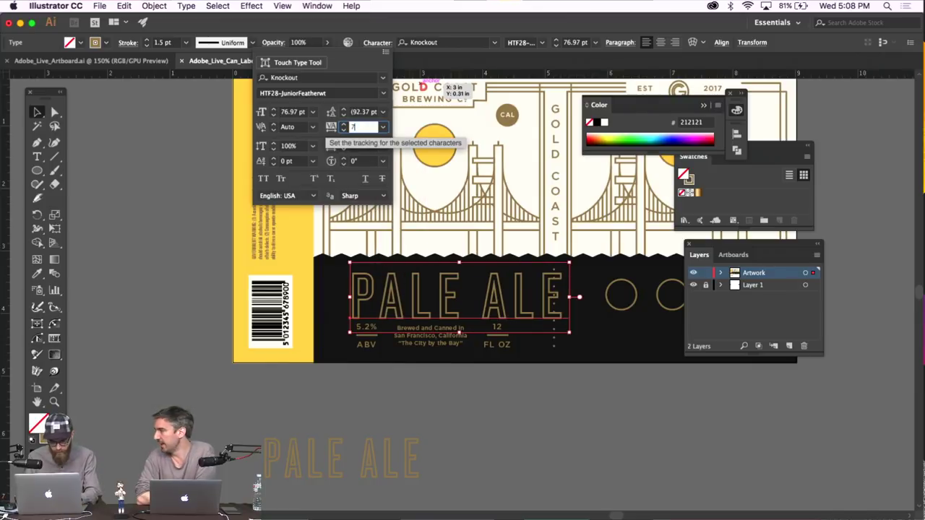
{"action": "type", "text": "0"}
{"action": "key", "text": "Return"}
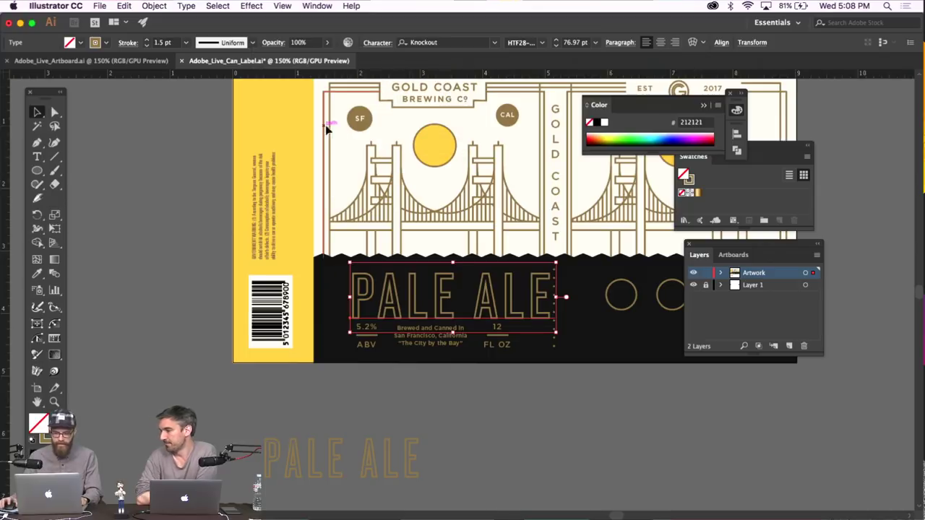
Reposition the new PALE ALE title, shrink it to 70.17 pt, and delete the original title from the canvas below the label
{"action": "left_click_drag", "start_coordinate": [484, 302], "coordinate": [469, 298]}
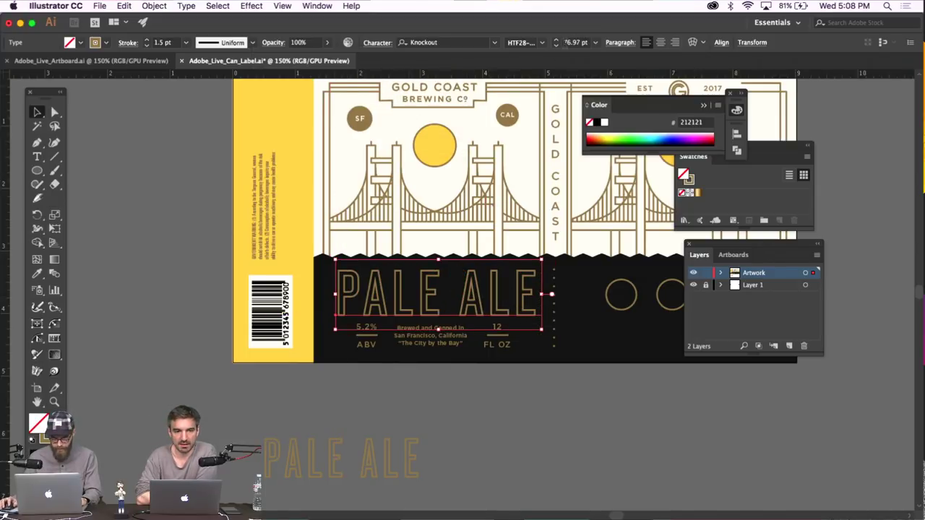
{"action": "left_click", "coordinate": [377, 42]}
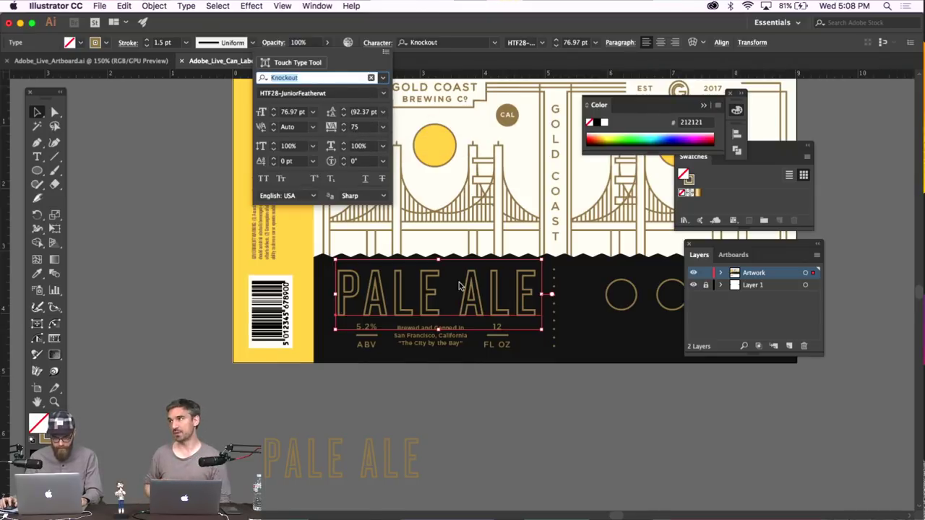
{"action": "left_click_drag", "start_coordinate": [541, 258], "coordinate": [533, 263]}
{"action": "left_click", "coordinate": [485, 390]}
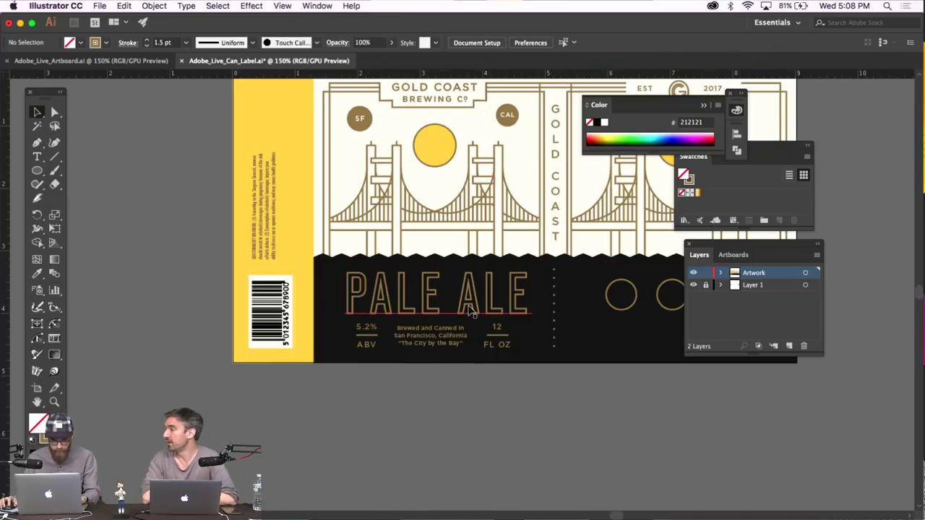
Nudge the PALE ALE title slightly left and down, and check its centring on the front panel against the guides
{"action": "left_click", "coordinate": [517, 299]}
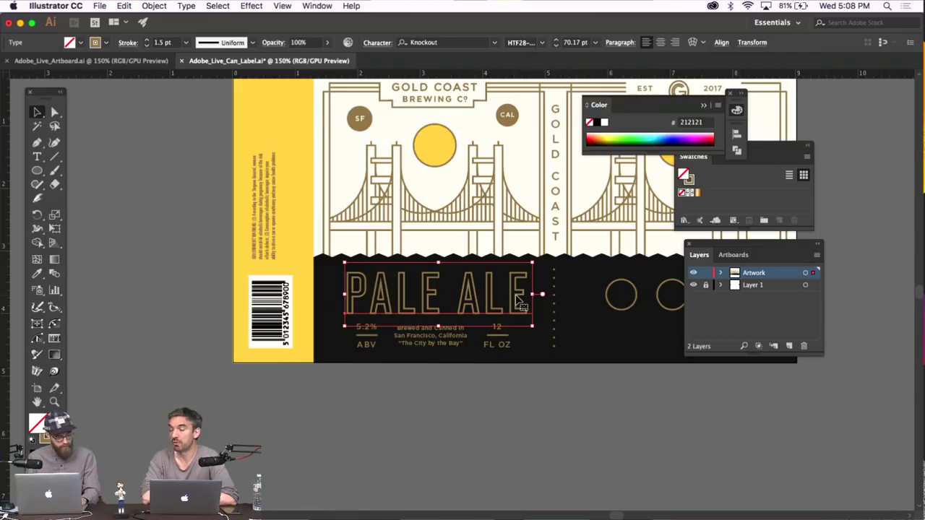
{"action": "key", "text": "Left"}
{"action": "key", "text": "Left"}
{"action": "key", "text": "Left"}
{"action": "key", "text": "Down"}
{"action": "left_click", "coordinate": [523, 376]}
{"action": "scroll", "coordinate": [523, 376], "scroll_direction": "up", "scroll_amount": 1}
{"action": "key", "text": "super+semicolon"}
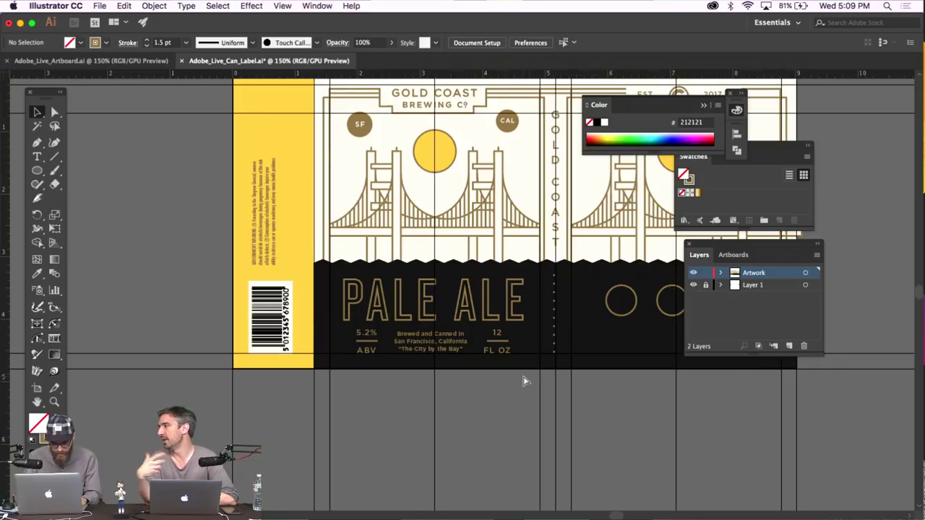
{"action": "key", "text": "super+semicolon"}
Nudge the PALE ALE title slightly right and up on the front panel
{"action": "left_click", "coordinate": [504, 316]}
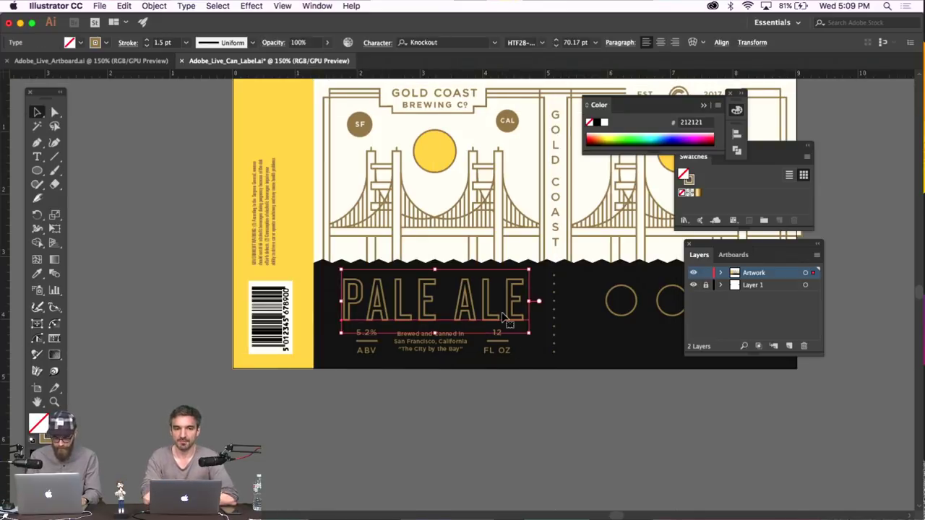
{"action": "key", "text": "Right"}
{"action": "key", "text": "Up"}
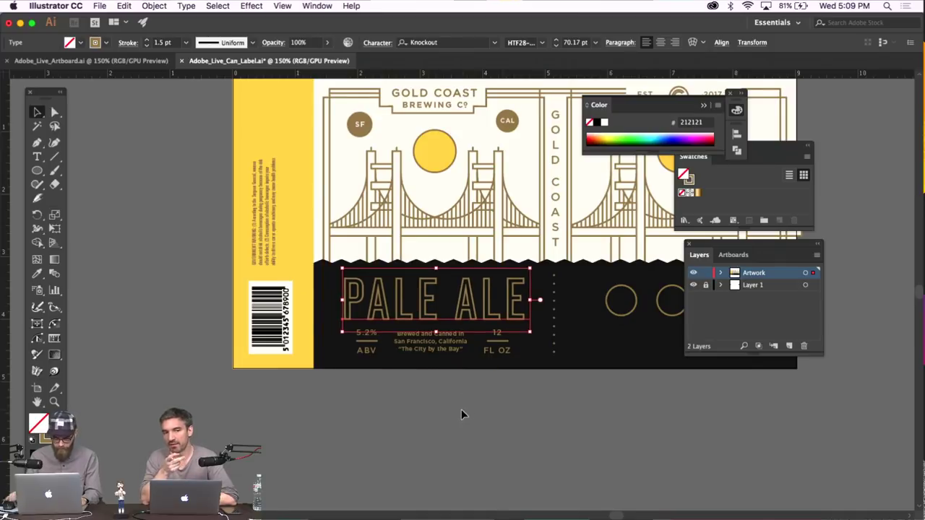
{"action": "left_click", "coordinate": [431, 448]}
{"action": "scroll", "coordinate": [432, 448], "scroll_direction": "up", "scroll_amount": 1}
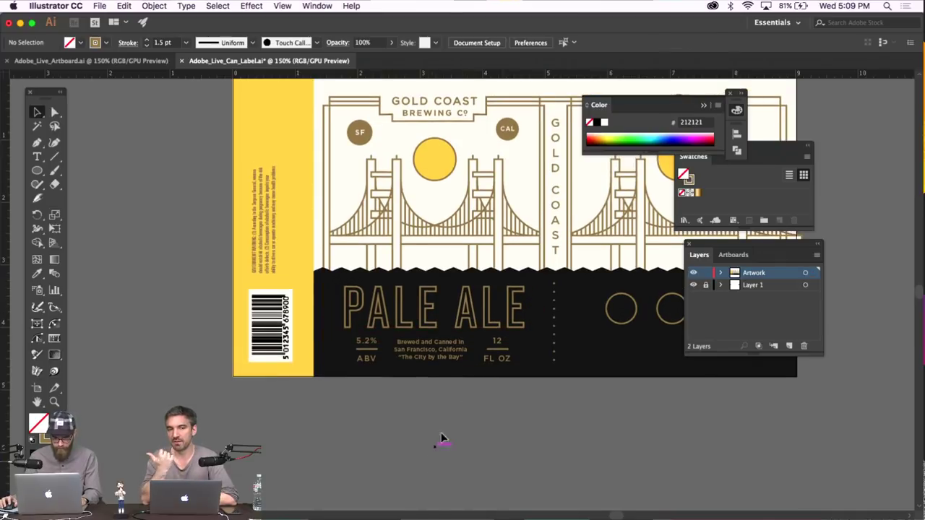
Thin the two short divider lines above ABV and FL OZ to a 1.3 pt stroke
{"action": "scroll", "coordinate": [466, 409], "scroll_direction": "right", "scroll_amount": 3}
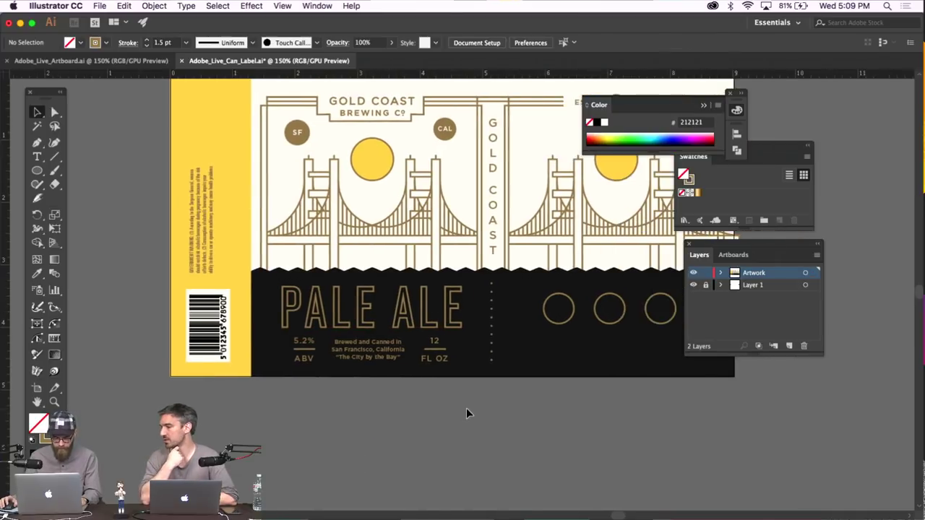
{"action": "left_click", "coordinate": [445, 351]}
{"action": "left_click", "coordinate": [304, 350], "text": "shift"}
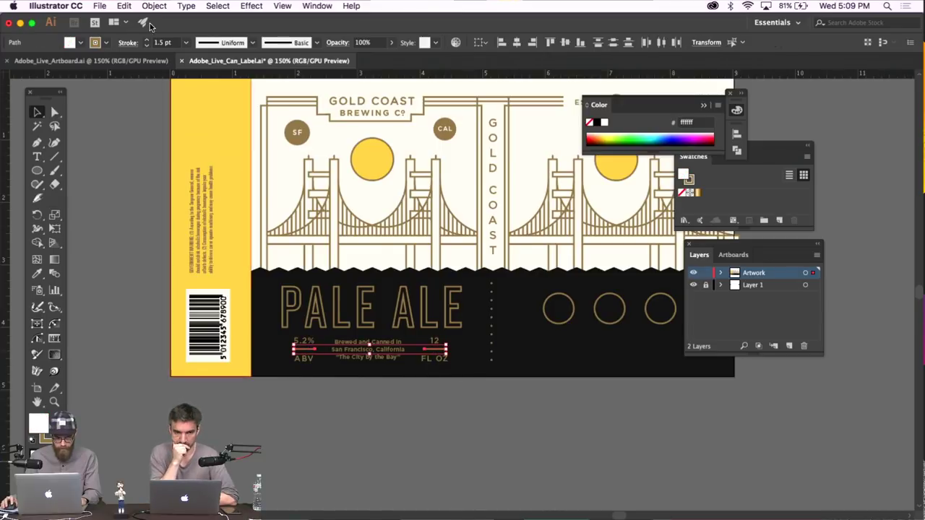
{"action": "type", "text": "1.3"}
{"action": "key", "text": "Return"}
{"action": "left_click", "coordinate": [420, 394]}
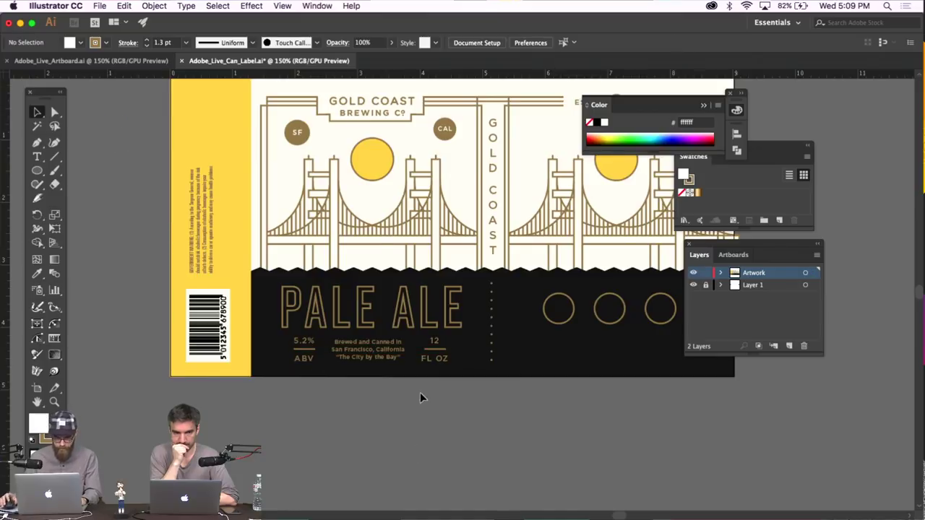
{"action": "scroll", "coordinate": [444, 446], "scroll_direction": "up", "scroll_amount": 4}
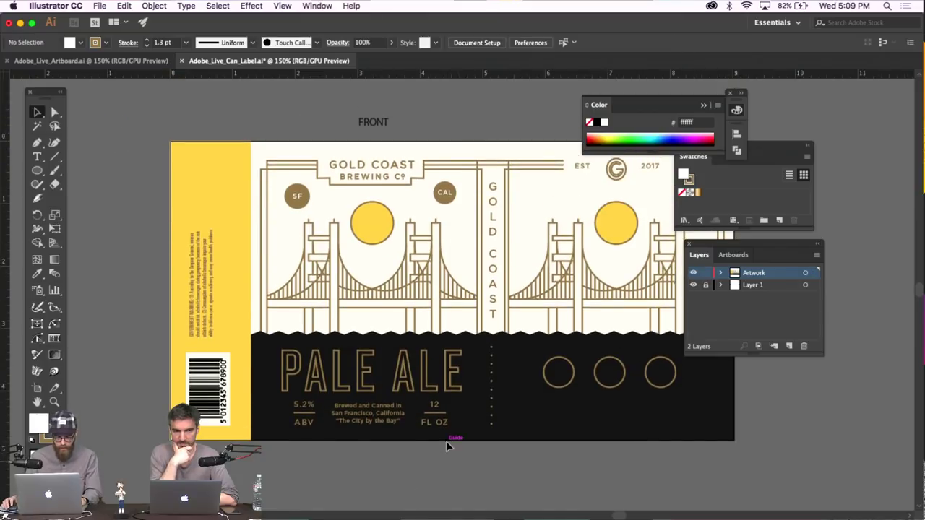
{"action": "scroll", "coordinate": [446, 446], "scroll_direction": "right", "scroll_amount": 2}
{"action": "scroll", "coordinate": [448, 442], "scroll_direction": "left", "scroll_amount": 2}
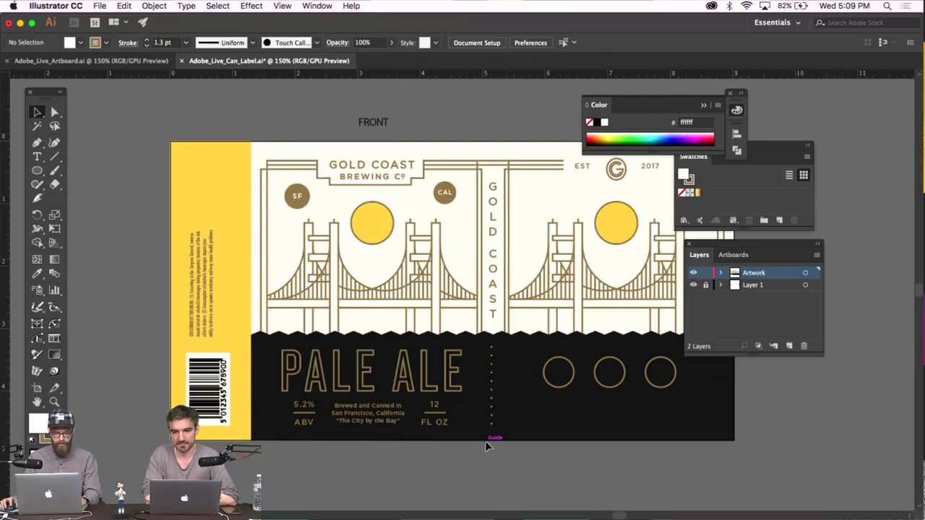
{"action": "scroll", "coordinate": [463, 446], "scroll_direction": "down", "scroll_amount": 1}
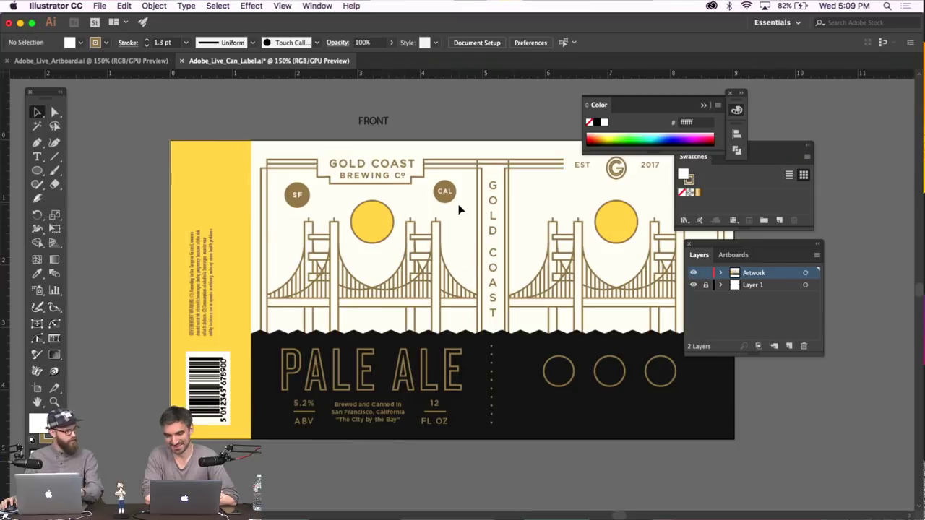
{"action": "scroll", "coordinate": [347, 296], "scroll_direction": "right", "scroll_amount": 3}
{"action": "scroll", "coordinate": [347, 296], "scroll_direction": "left", "scroll_amount": 3}
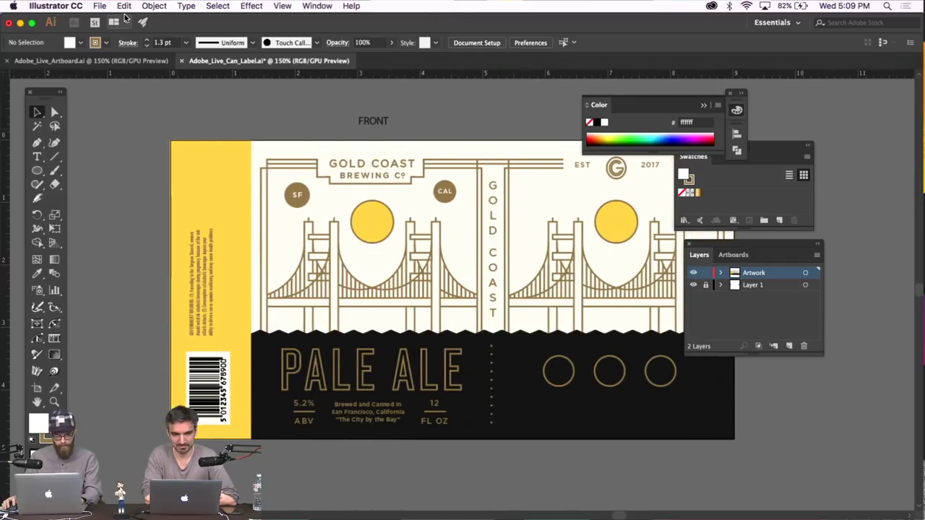
Export the label by artboard as an RGB JPEG at maximum quality 10 and 300 ppi in the Label folder
{"action": "left_click", "coordinate": [99, 6]}
{"action": "mouse_move", "coordinate": [135, 208]}
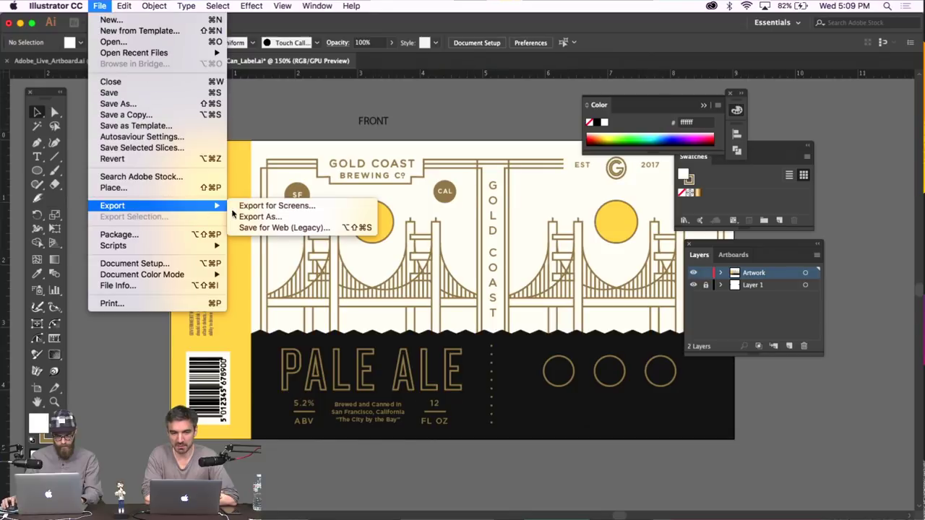
{"action": "left_click", "coordinate": [251, 216]}
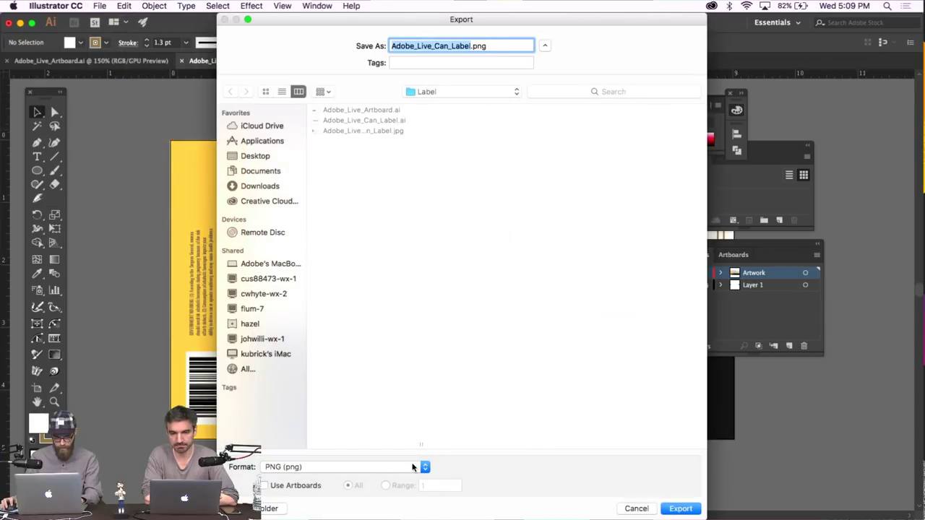
{"action": "left_click", "coordinate": [412, 467]}
{"action": "left_click", "coordinate": [392, 489]}
{"action": "left_click", "coordinate": [293, 486]}
{"action": "left_click", "coordinate": [685, 510]}
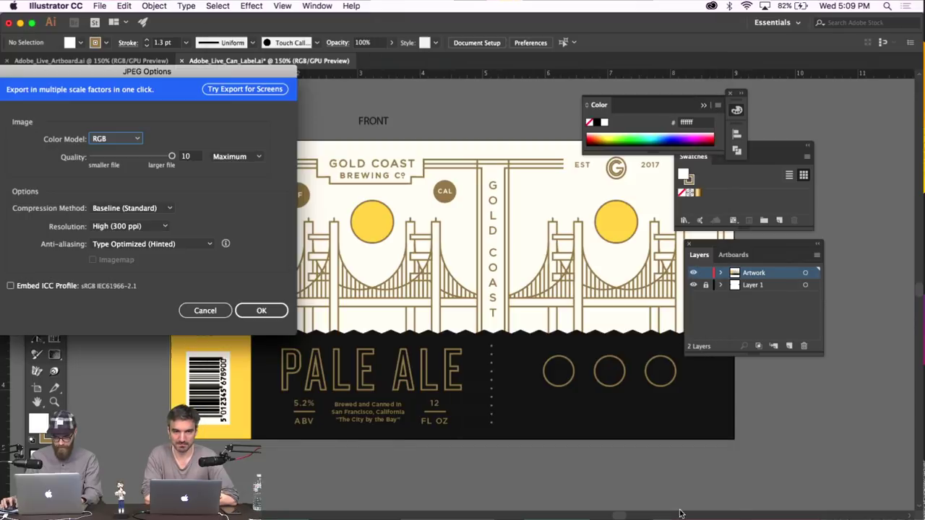
{"action": "left_click", "coordinate": [262, 310]}
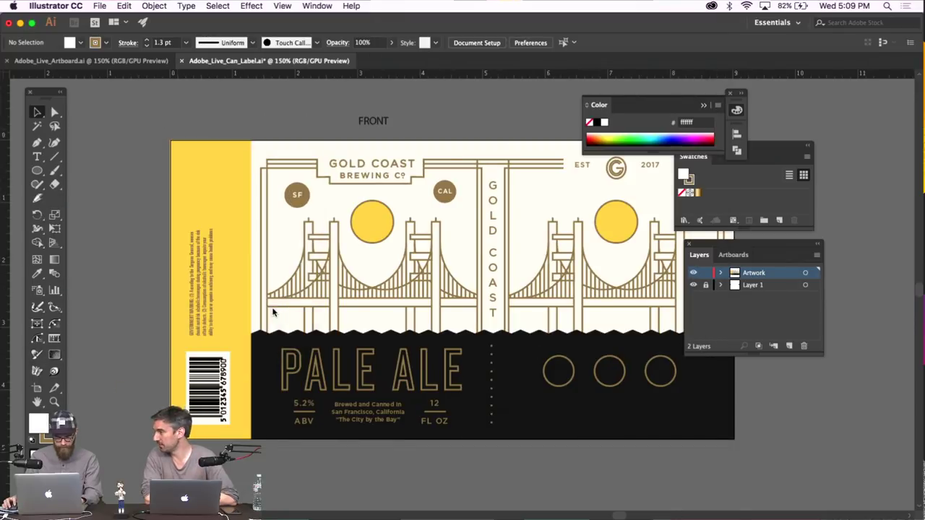
Switch to Adobe Dimension and import the beverage can OBJ model from the CAN folder inside ADOBE LIVE
{"action": "mouse_move", "coordinate": [1, 317]}
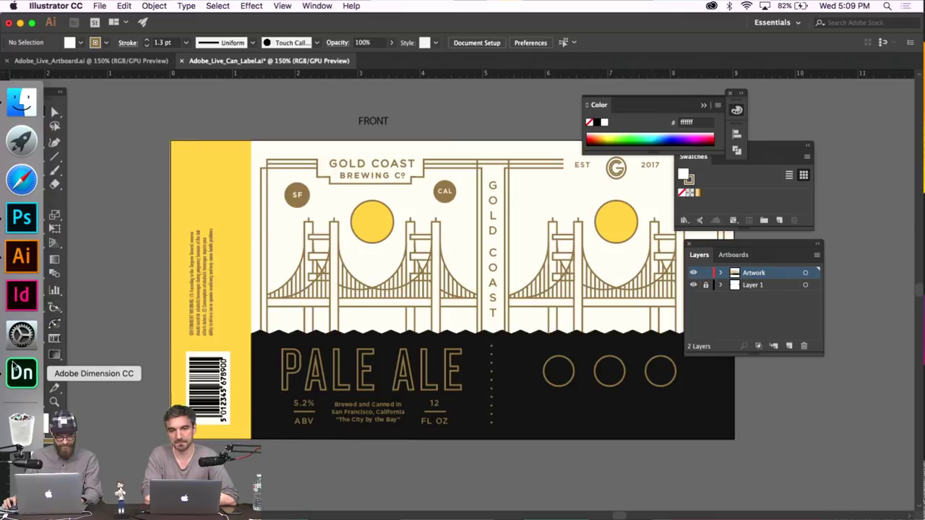
{"action": "left_click", "coordinate": [15, 370]}
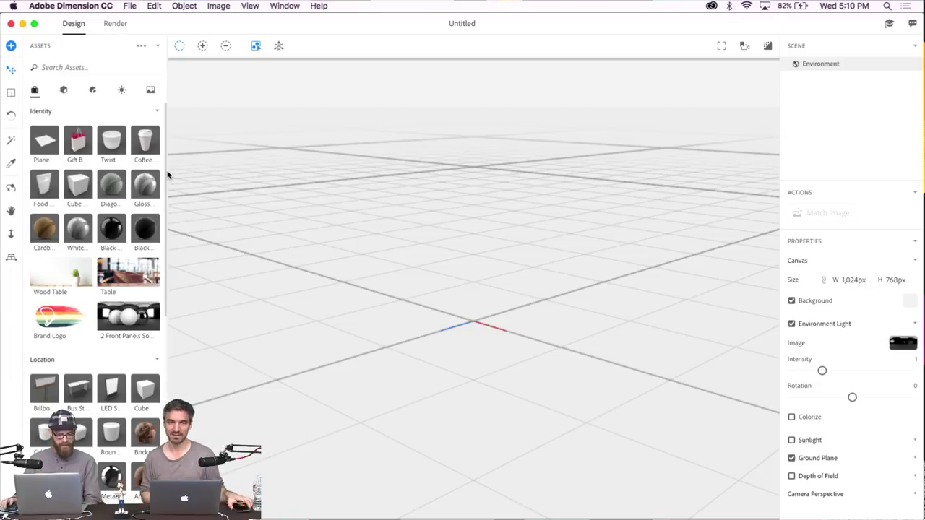
{"action": "left_click", "coordinate": [130, 6]}
{"action": "mouse_move", "coordinate": [150, 49]}
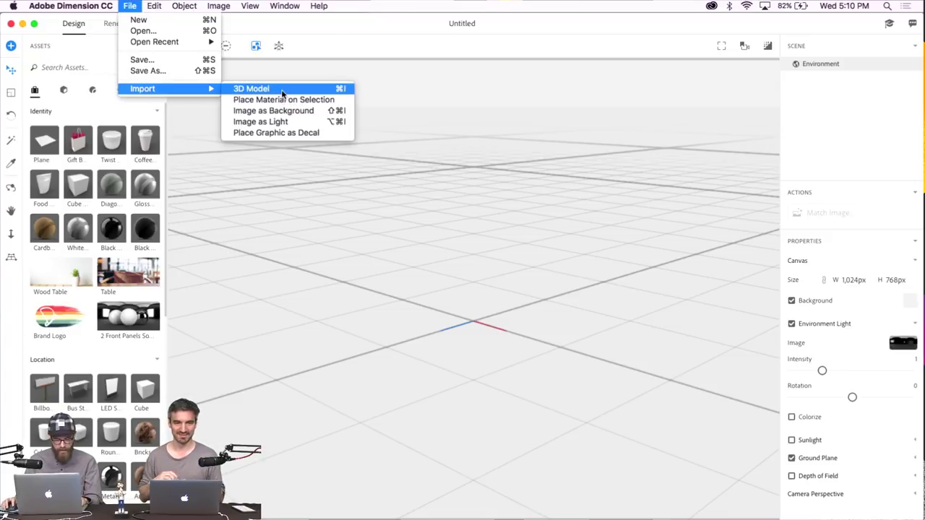
{"action": "left_click", "coordinate": [335, 112]}
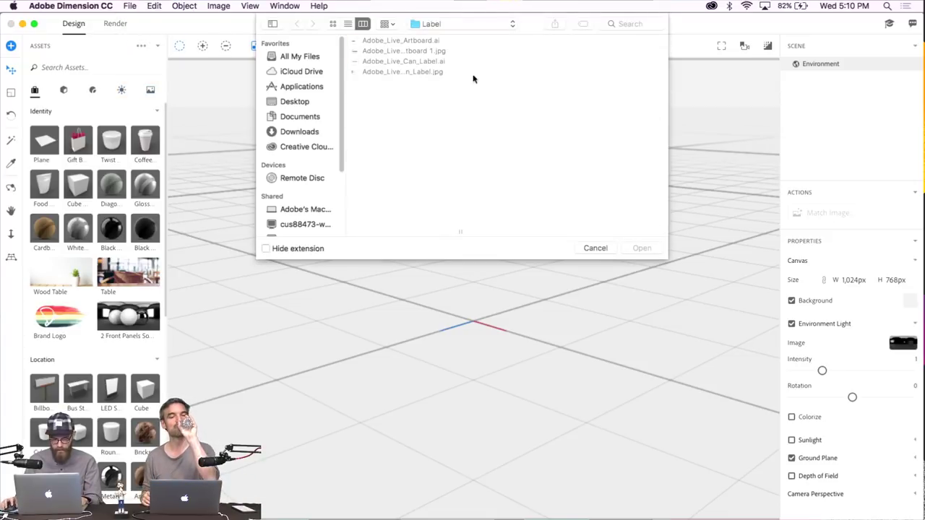
{"action": "left_click", "coordinate": [300, 117]}
{"action": "left_click", "coordinate": [380, 52]}
{"action": "left_click", "coordinate": [490, 40]}
{"action": "left_click", "coordinate": [607, 73]}
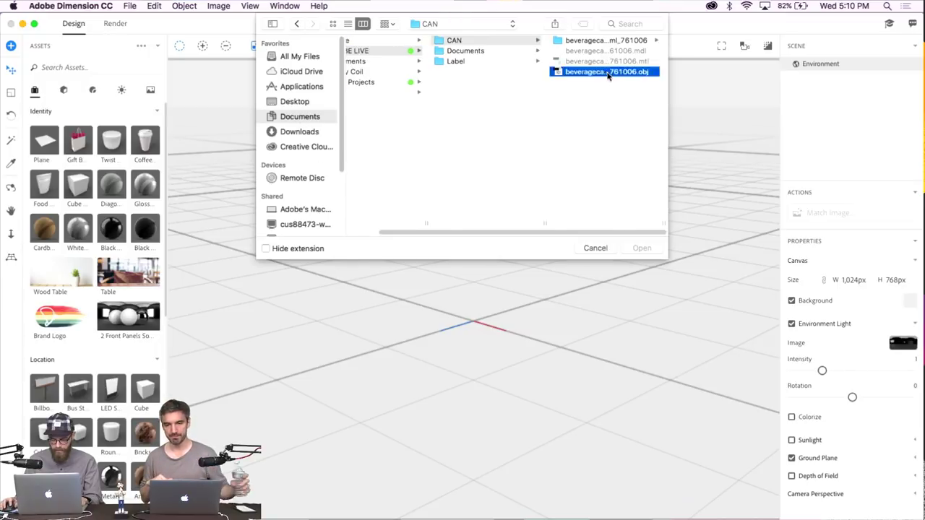
{"action": "left_click", "coordinate": [641, 248]}
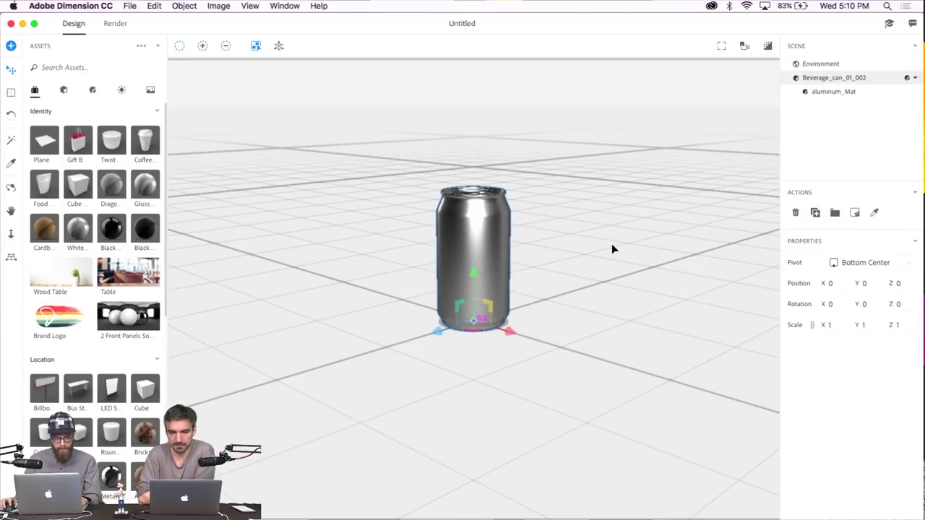
Place Adobe_Live_Can_Label_Artboard 1.jpg from the Label folder on the can as a decal, previewing the image first
{"action": "left_click", "coordinate": [129, 5]}
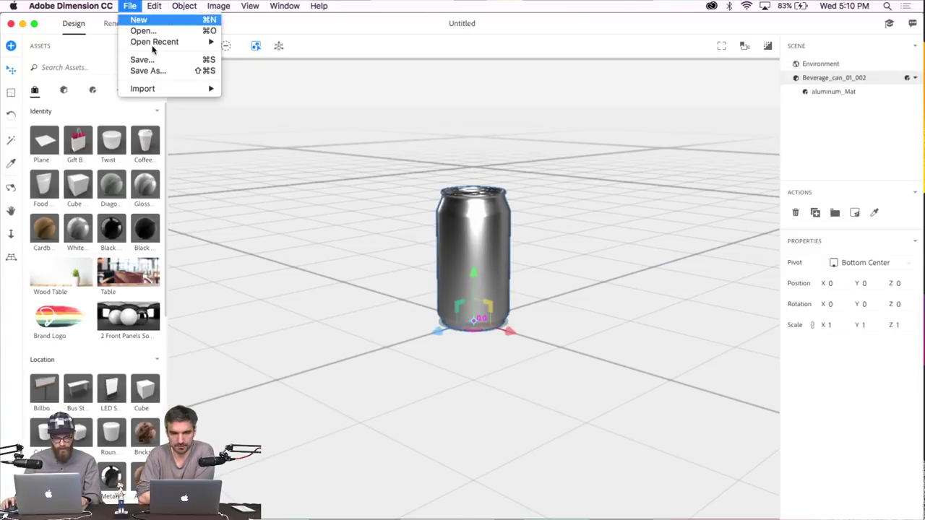
{"action": "mouse_move", "coordinate": [161, 88]}
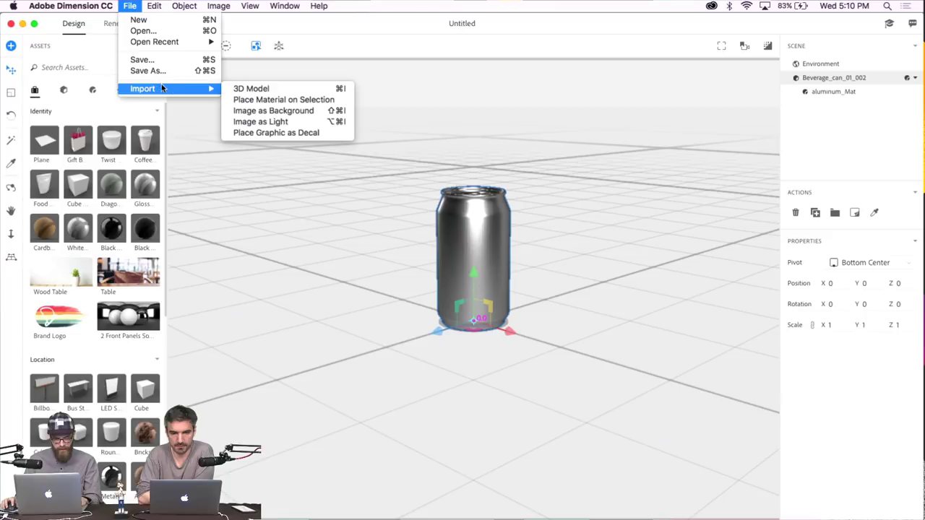
{"action": "left_click", "coordinate": [313, 134]}
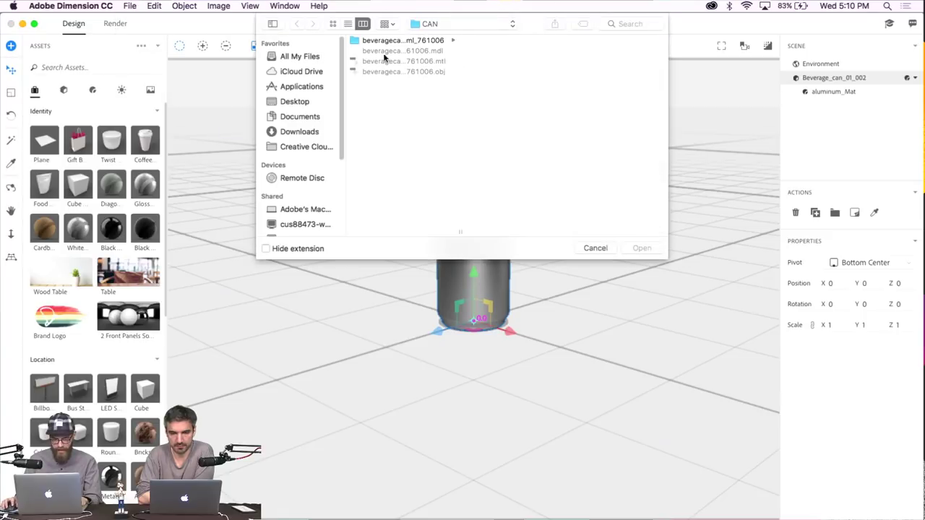
{"action": "left_click", "coordinate": [314, 118]}
{"action": "left_click", "coordinate": [394, 50]}
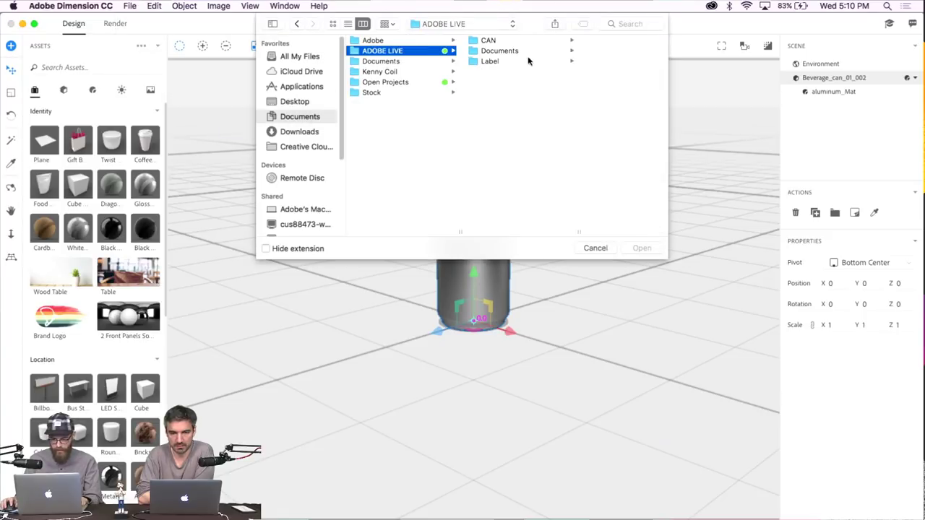
{"action": "left_click", "coordinate": [528, 62]}
{"action": "left_click", "coordinate": [599, 52]}
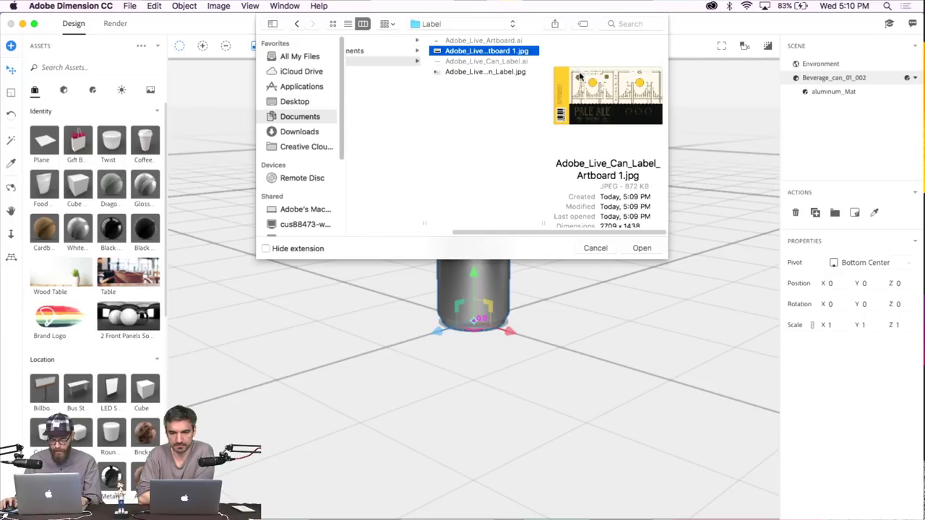
{"action": "key", "text": "space"}
{"action": "key", "text": "space"}
{"action": "left_click", "coordinate": [641, 247]}
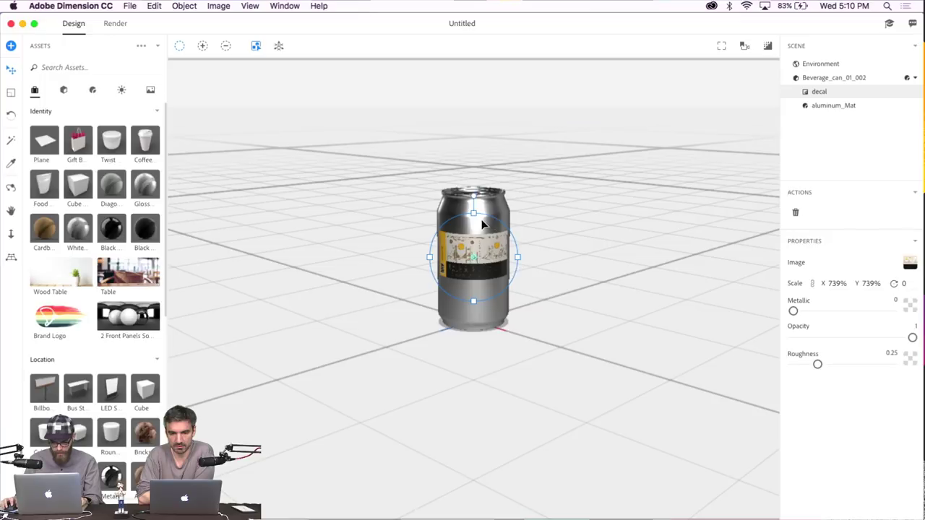
Scale the label decal up to about 2,022% and position it so the Gold Coast artwork faces forward on the can
{"action": "left_click_drag", "start_coordinate": [472, 213], "coordinate": [488, 138]}
{"action": "left_click_drag", "start_coordinate": [484, 235], "coordinate": [513, 233]}
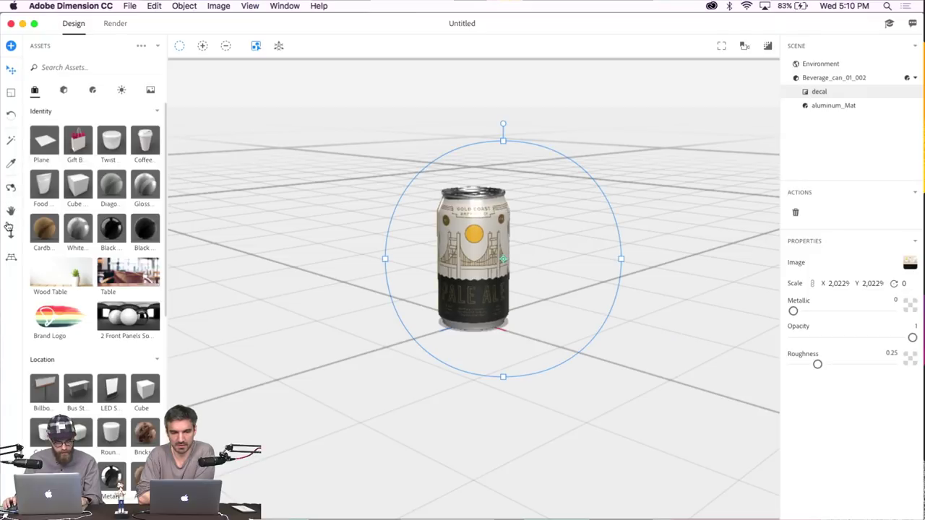
{"action": "left_click_drag", "start_coordinate": [578, 355], "coordinate": [604, 180]}
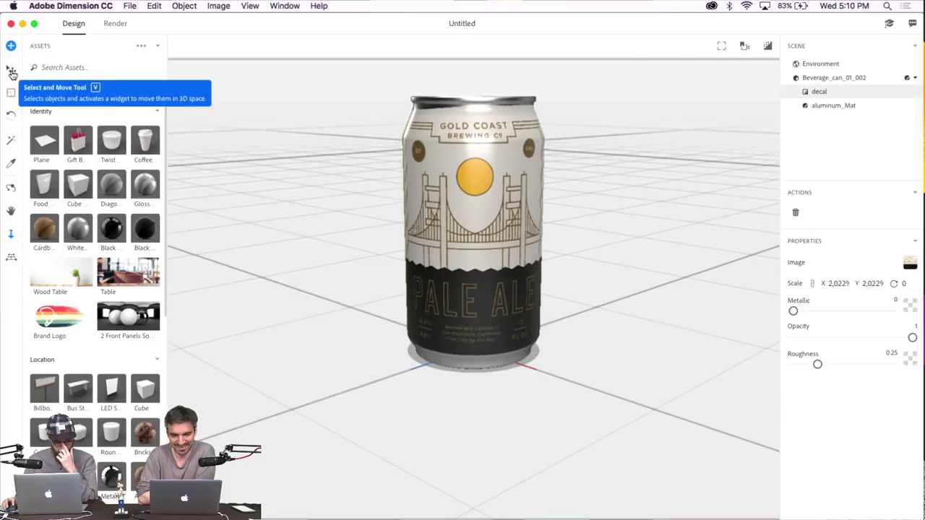
Set the Table image as background, matched with Image Aspect Ratio and all match options, and lower the horizon to the tabletop's back edge
{"action": "left_click", "coordinate": [131, 271]}
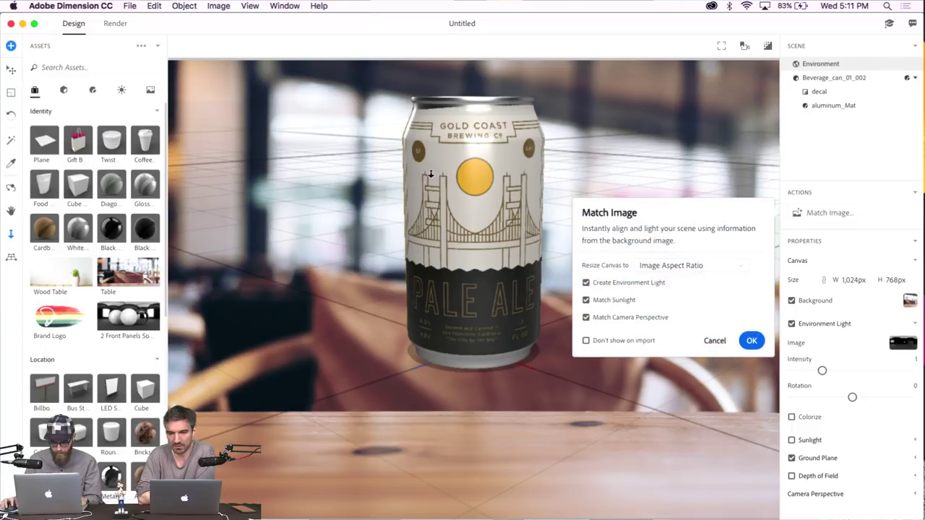
{"action": "left_click", "coordinate": [752, 341]}
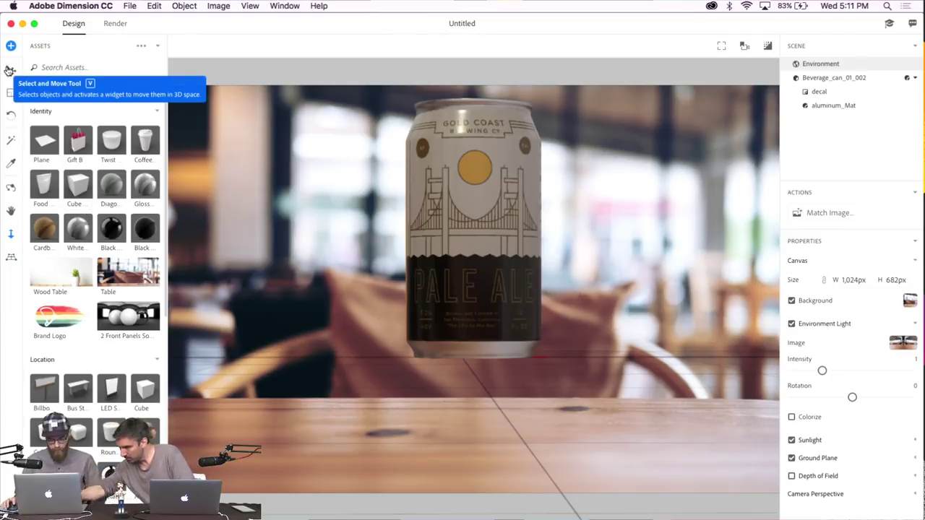
{"action": "left_click", "coordinate": [11, 256]}
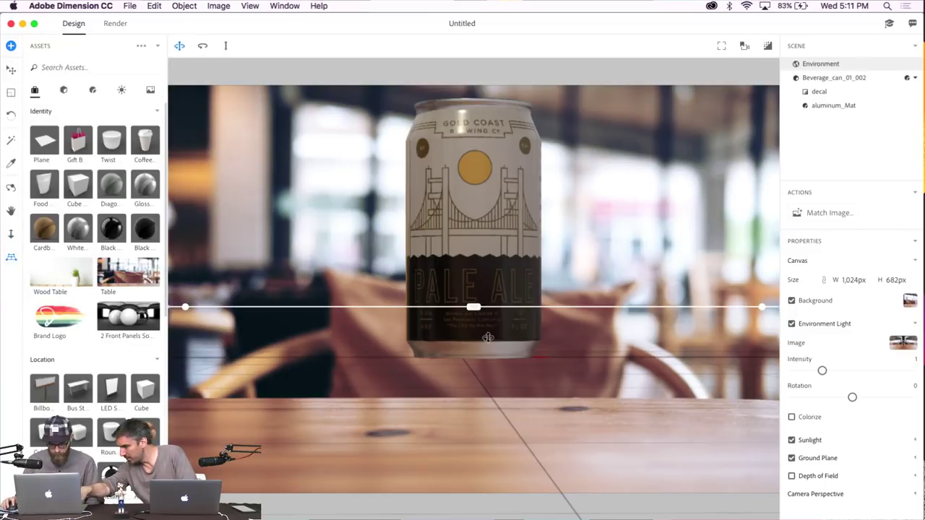
{"action": "left_click_drag", "start_coordinate": [474, 307], "coordinate": [475, 398]}
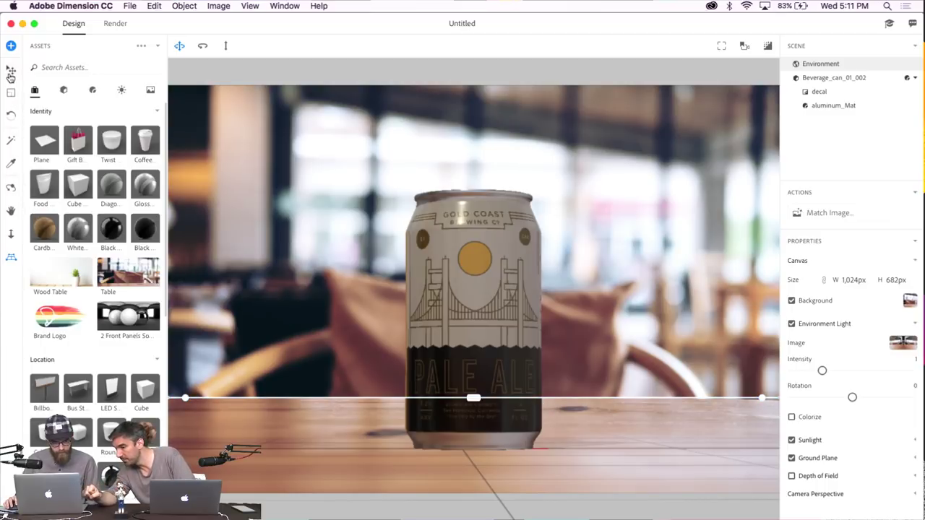
Move the can back onto the wooden tabletop and tilt it to about 4.2° on the X axis
{"action": "left_click", "coordinate": [11, 72]}
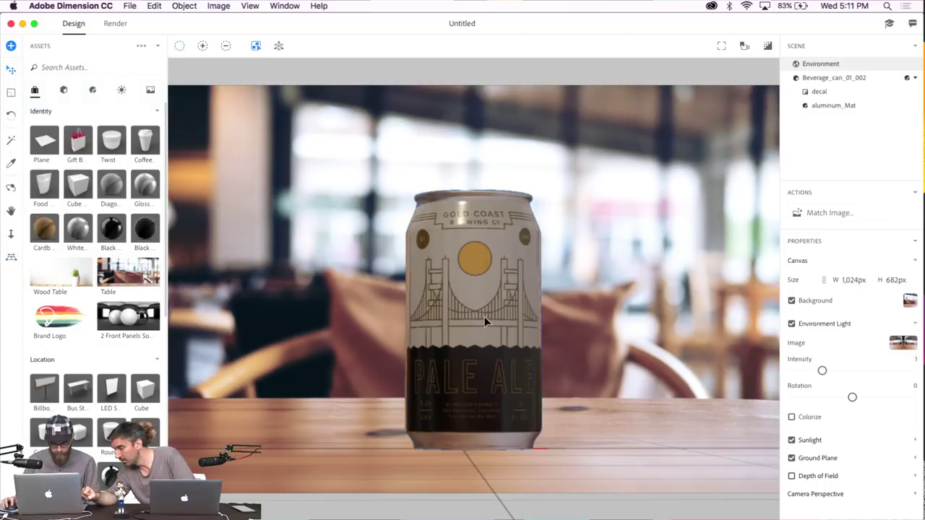
{"action": "left_click", "coordinate": [532, 282]}
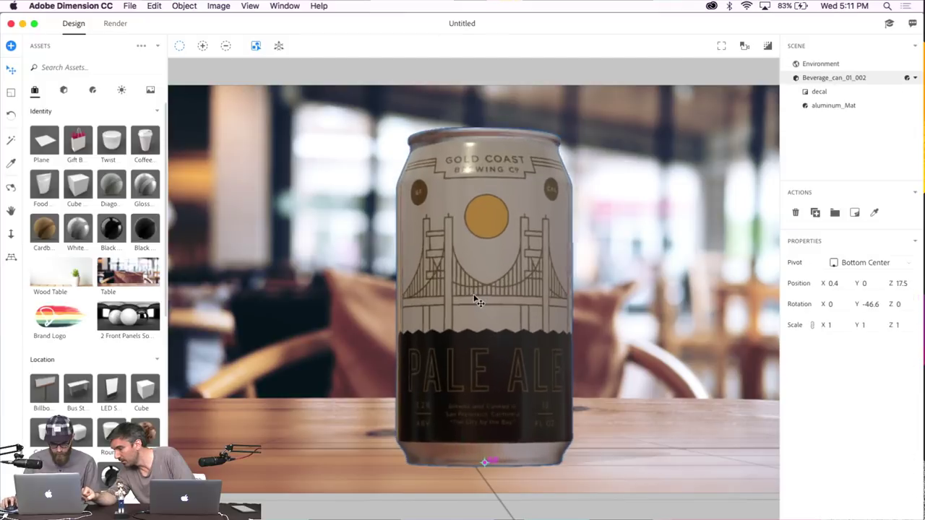
{"action": "left_click_drag", "start_coordinate": [466, 330], "coordinate": [484, 341]}
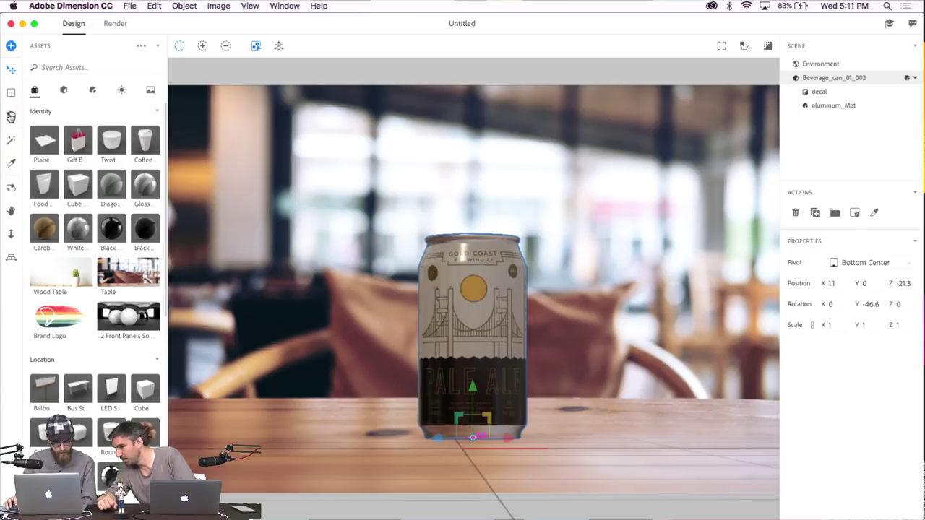
{"action": "left_click", "coordinate": [11, 116]}
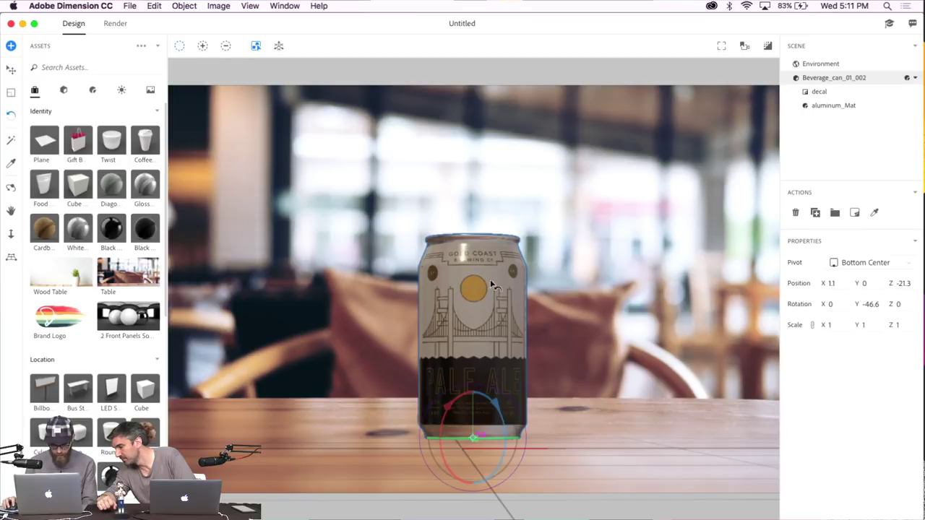
{"action": "mouse_move", "coordinate": [506, 260]}
{"action": "left_mouse_down"}
{"action": "mouse_move", "coordinate": [506, 270]}
{"action": "mouse_move", "coordinate": [500, 259]}
{"action": "left_mouse_up"}
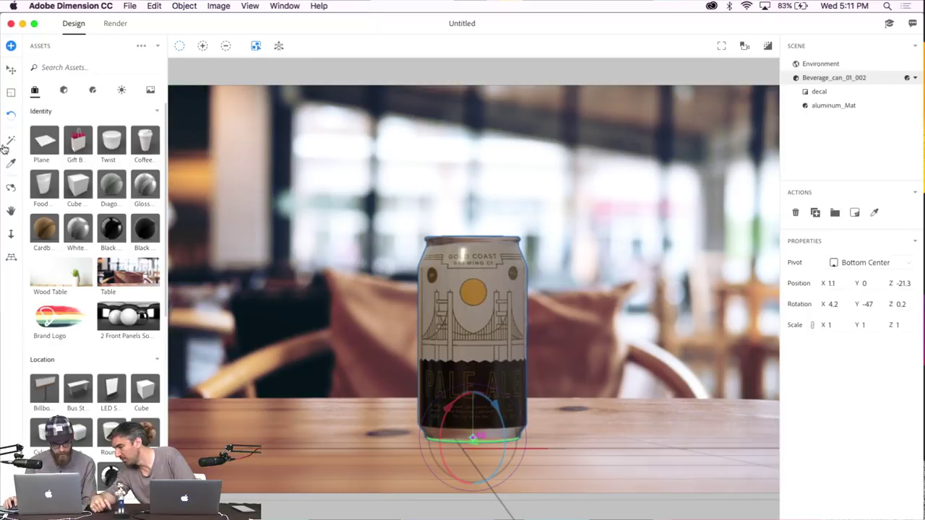
Bring the can forward to about Z -13.8, raise it to about Y 0.3, and check it in the render preview
{"action": "left_click", "coordinate": [10, 68]}
{"action": "left_click_drag", "start_coordinate": [471, 312], "coordinate": [469, 315]}
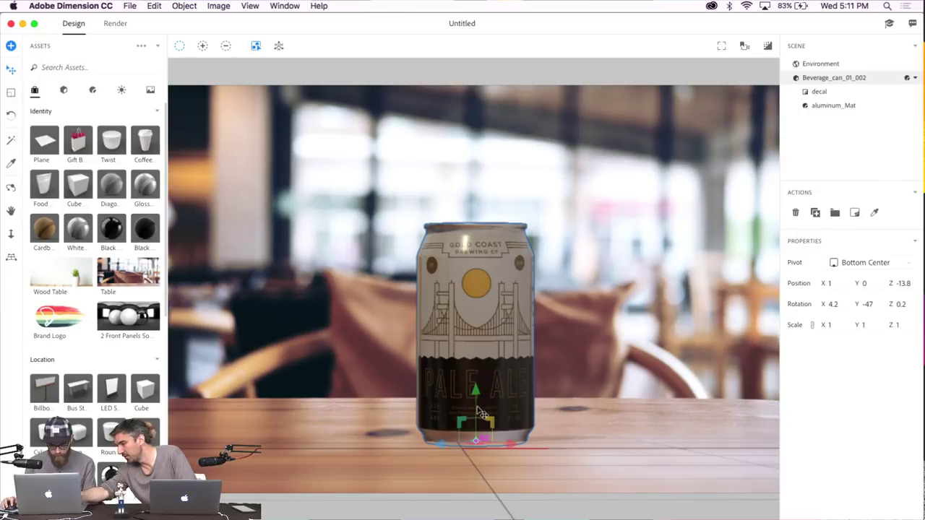
{"action": "left_click_drag", "start_coordinate": [479, 404], "coordinate": [481, 398]}
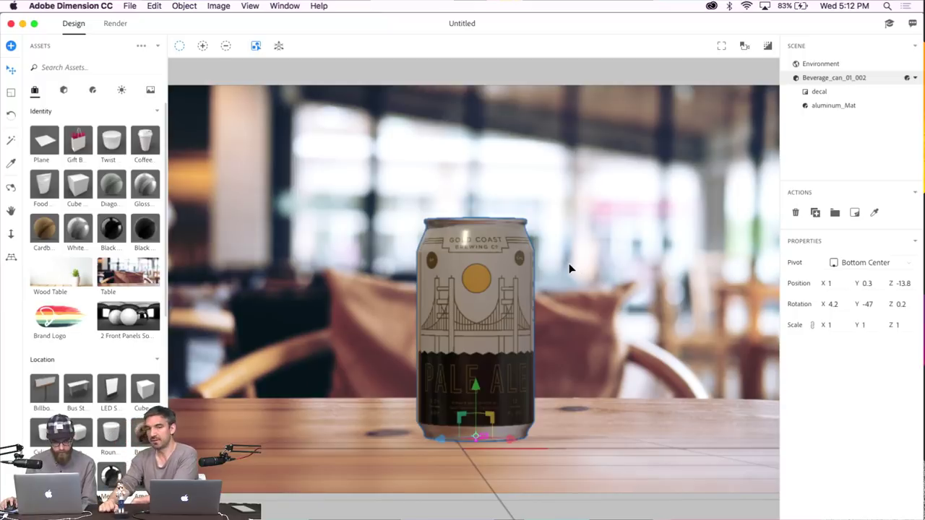
{"action": "left_click", "coordinate": [768, 48]}
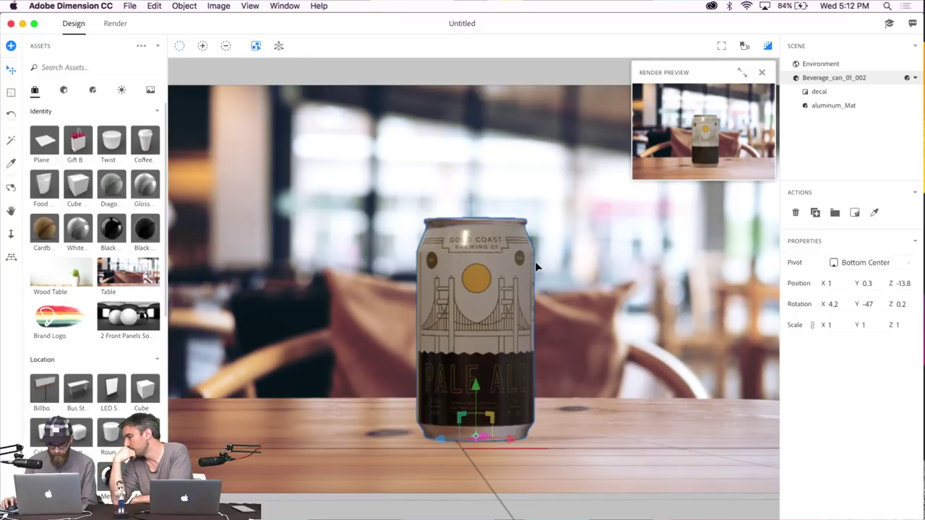
{"action": "left_click", "coordinate": [764, 73]}
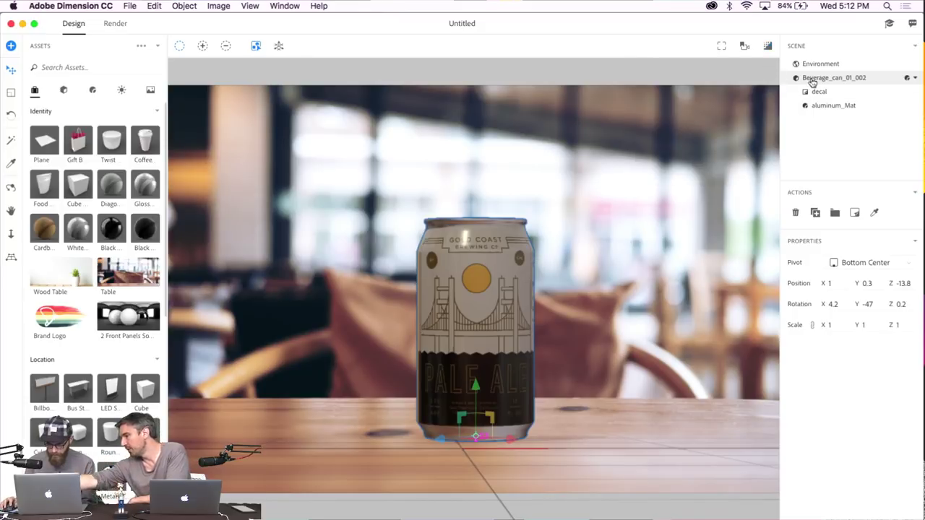
Set the environment light to intensity 1.69 and rotation -90, comparing the scene with sunlight off and on
{"action": "left_click", "coordinate": [821, 67]}
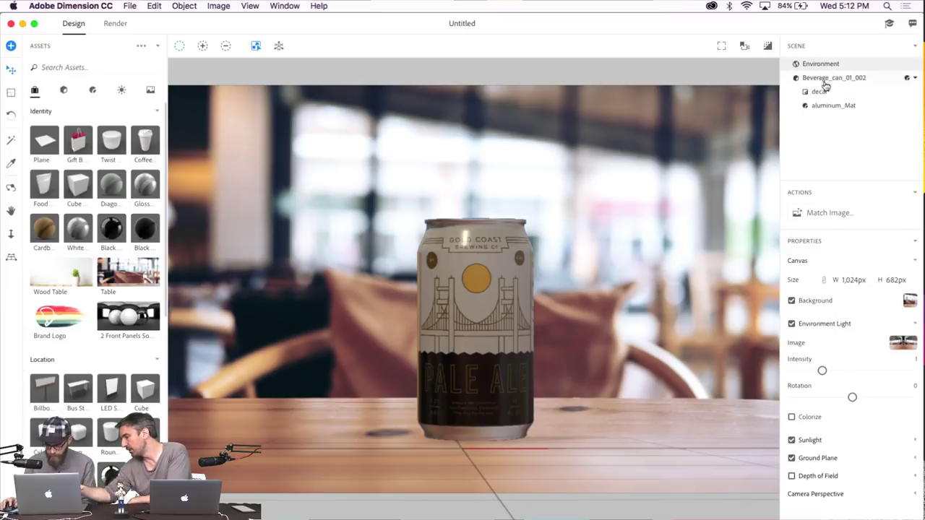
{"action": "left_click_drag", "start_coordinate": [821, 370], "coordinate": [842, 370]}
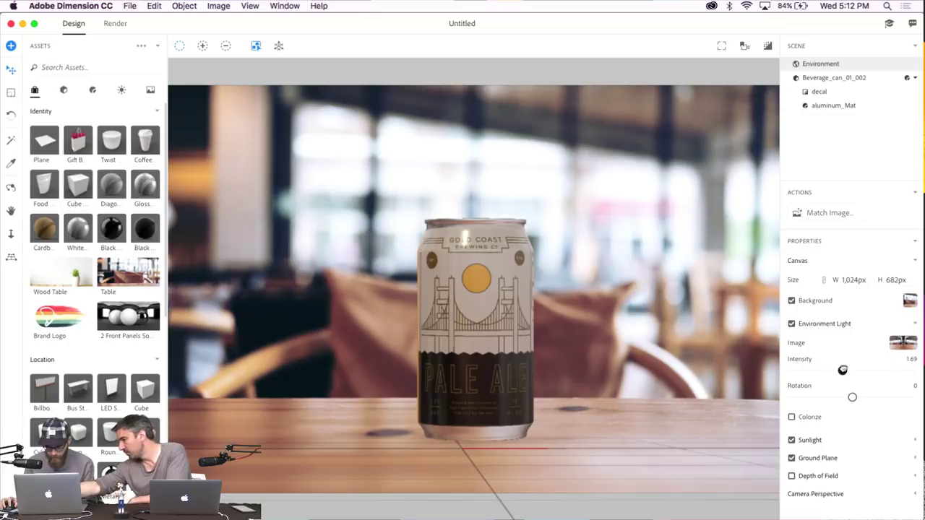
{"action": "left_click_drag", "start_coordinate": [852, 398], "coordinate": [822, 396]}
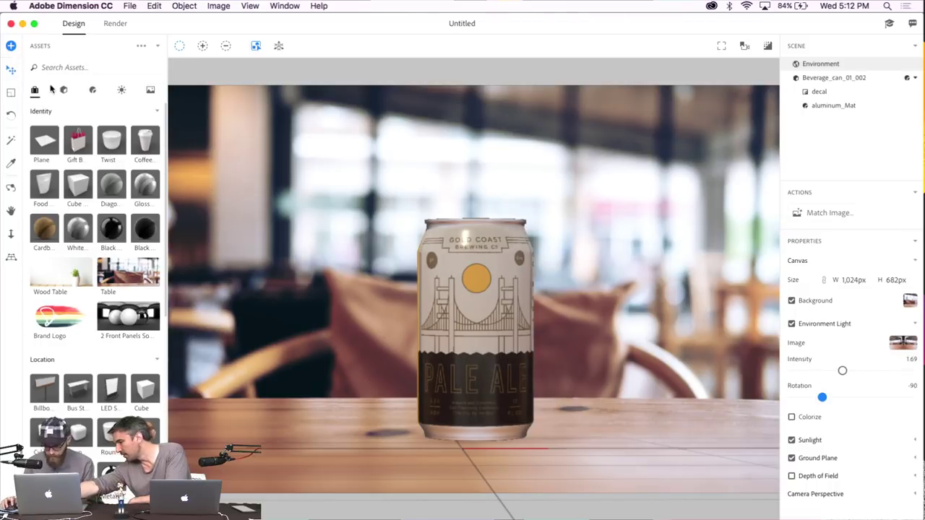
{"action": "left_click", "coordinate": [792, 440]}
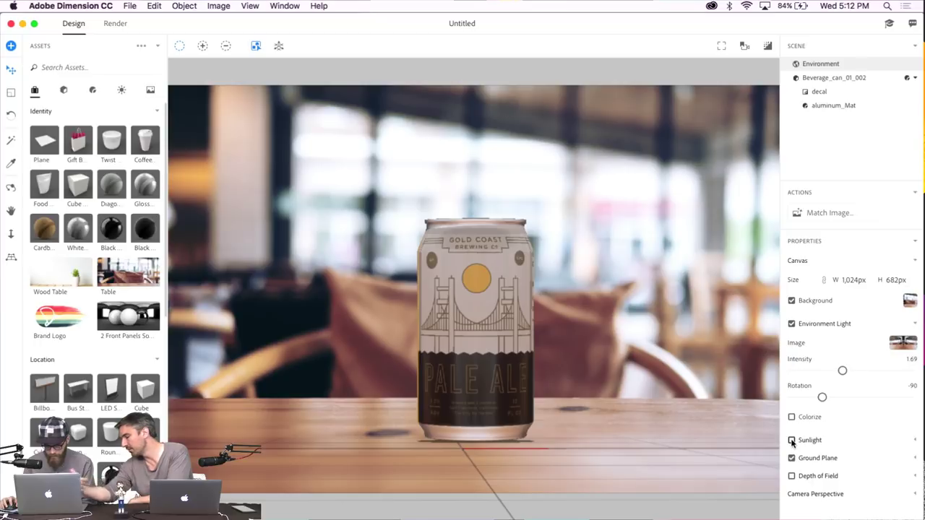
{"action": "left_click", "coordinate": [792, 441]}
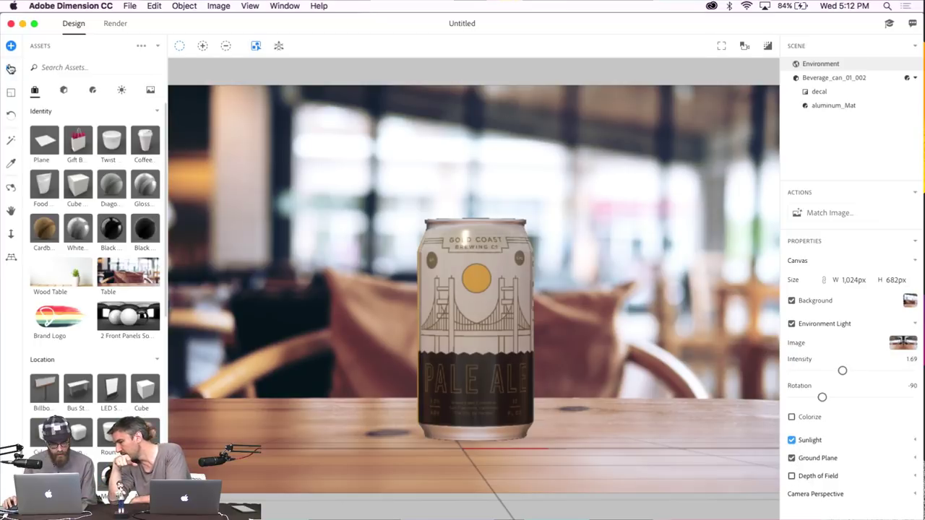
Reposition the can slightly in depth on the tabletop
{"action": "left_click", "coordinate": [10, 70]}
{"action": "left_click", "coordinate": [480, 318]}
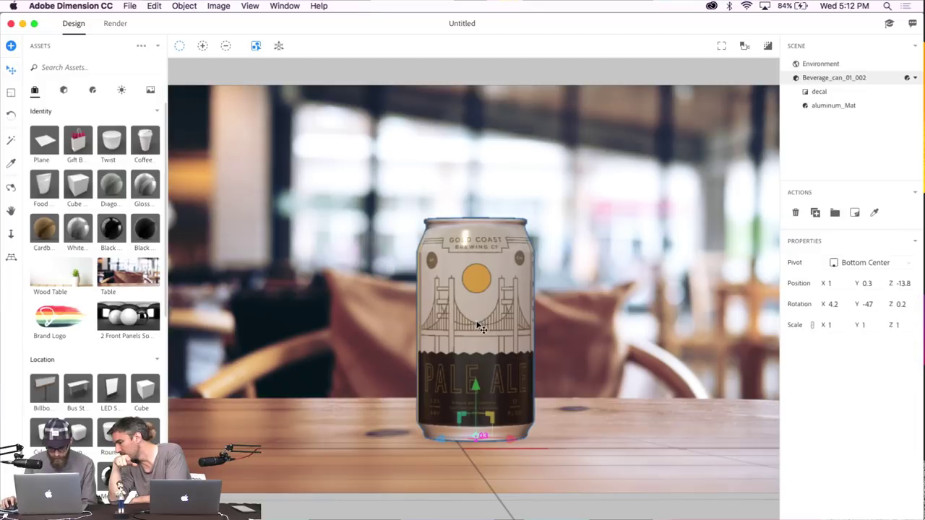
{"action": "left_click_drag", "start_coordinate": [480, 333], "coordinate": [484, 330]}
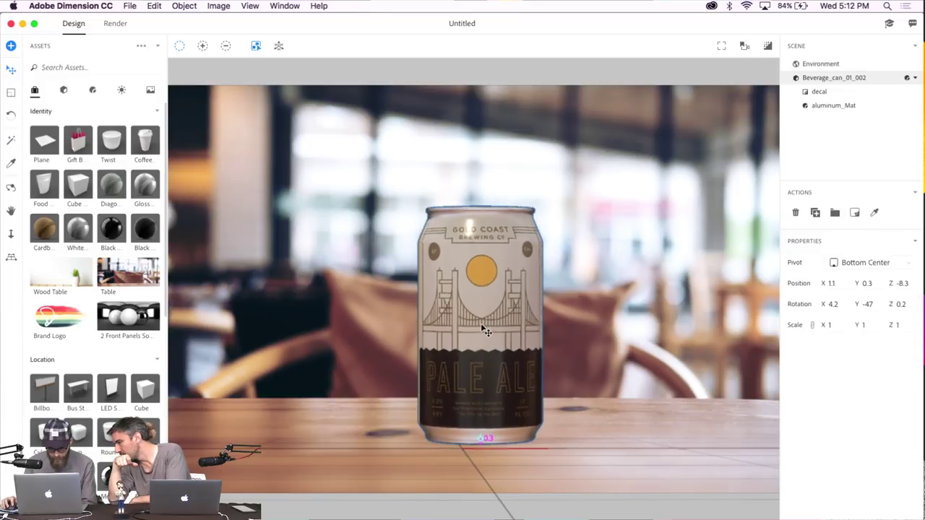
Enlarge the label decal to about 2,055% and shift it sideways around the can to adjust the artwork's alignment
{"action": "left_click", "coordinate": [824, 91]}
{"action": "left_click_drag", "start_coordinate": [457, 329], "coordinate": [496, 317]}
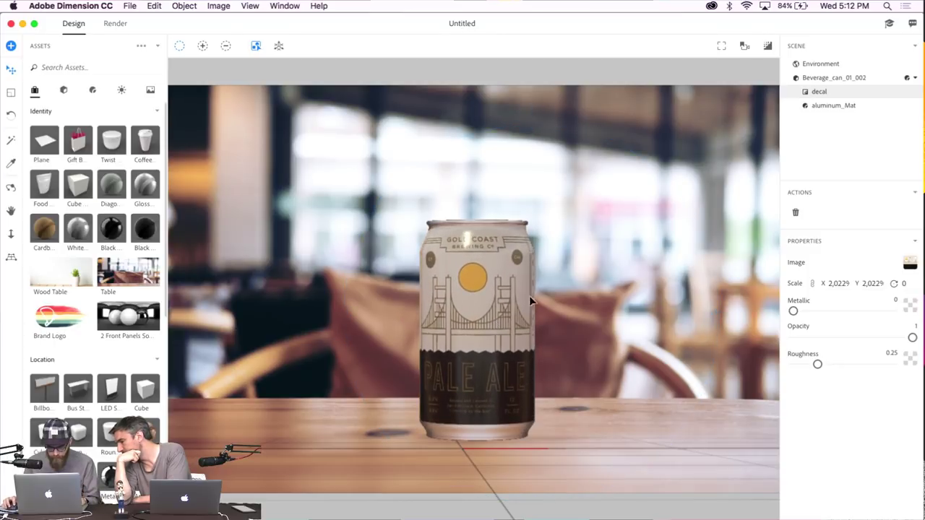
{"action": "left_click", "coordinate": [494, 325]}
{"action": "mouse_move", "coordinate": [711, 322]}
{"action": "left_mouse_down"}
{"action": "mouse_move", "coordinate": [739, 314]}
{"action": "mouse_move", "coordinate": [704, 329]}
{"action": "mouse_move", "coordinate": [714, 321]}
{"action": "left_mouse_up"}
{"action": "left_click_drag", "start_coordinate": [466, 287], "coordinate": [471, 287]}
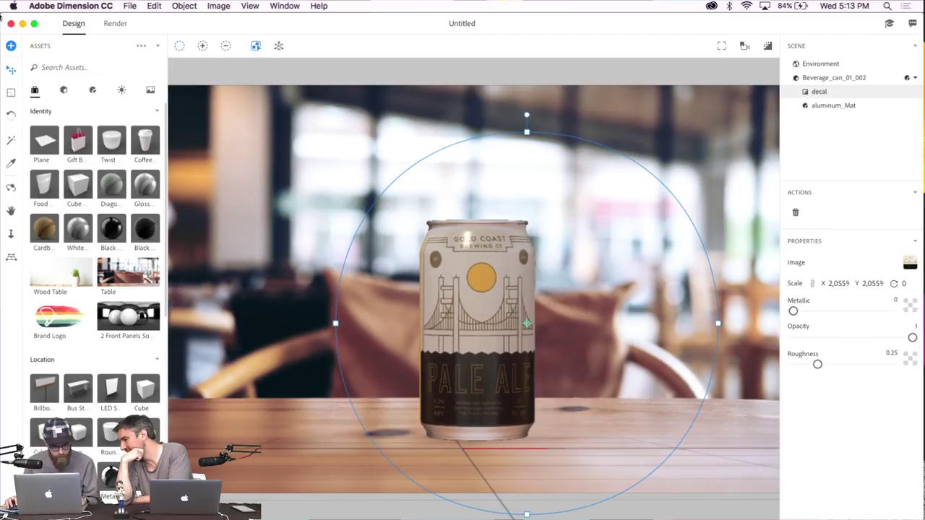
Try sliding the label decal around the can in different directions to fine-tune its centring
{"action": "left_click", "coordinate": [10, 114]}
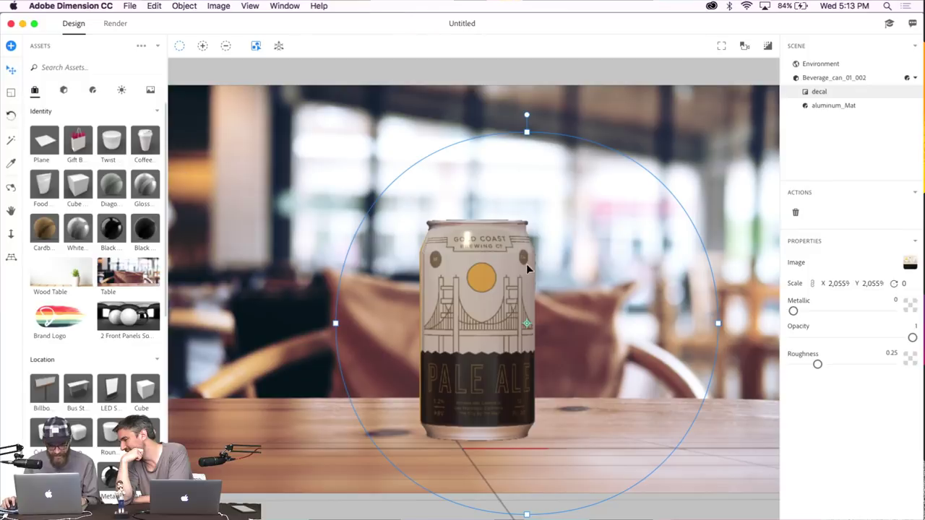
{"action": "left_click_drag", "start_coordinate": [499, 277], "coordinate": [532, 283]}
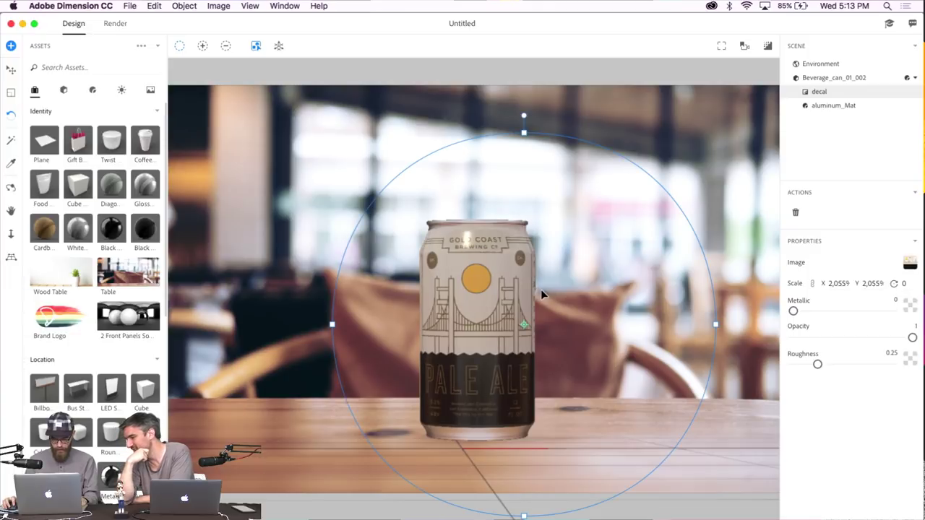
{"action": "left_click_drag", "start_coordinate": [520, 292], "coordinate": [425, 289]}
{"action": "left_click_drag", "start_coordinate": [502, 304], "coordinate": [521, 291]}
{"action": "mouse_move", "coordinate": [468, 303]}
{"action": "left_mouse_down"}
{"action": "mouse_move", "coordinate": [516, 302]}
{"action": "mouse_move", "coordinate": [454, 308]}
{"action": "mouse_move", "coordinate": [521, 305]}
{"action": "mouse_move", "coordinate": [450, 284]}
{"action": "mouse_move", "coordinate": [435, 299]}
{"action": "mouse_move", "coordinate": [414, 298]}
{"action": "mouse_move", "coordinate": [482, 294]}
{"action": "left_mouse_up"}
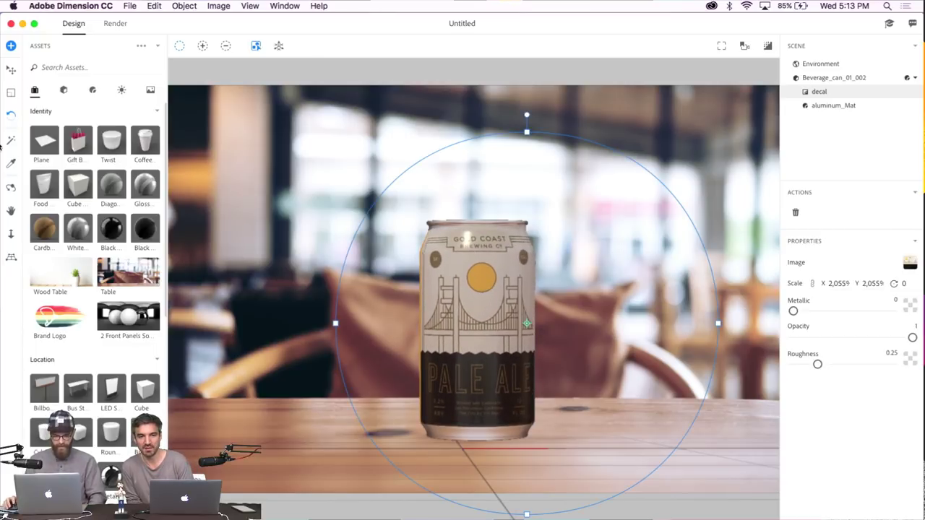
Render the can scene at Low (Fast) quality as a 16 Bits/Channel PSD on the Desktop
{"action": "mouse_move", "coordinate": [1, 145]}
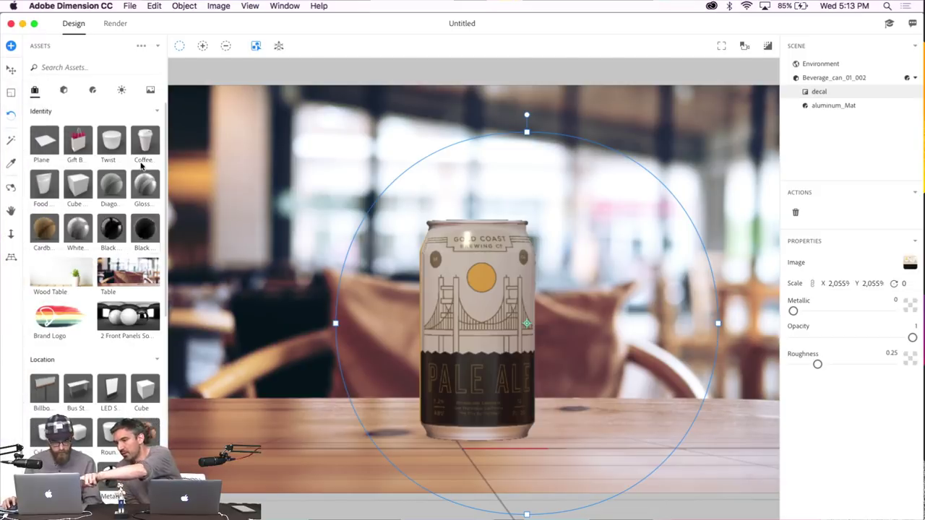
{"action": "left_click", "coordinate": [114, 24]}
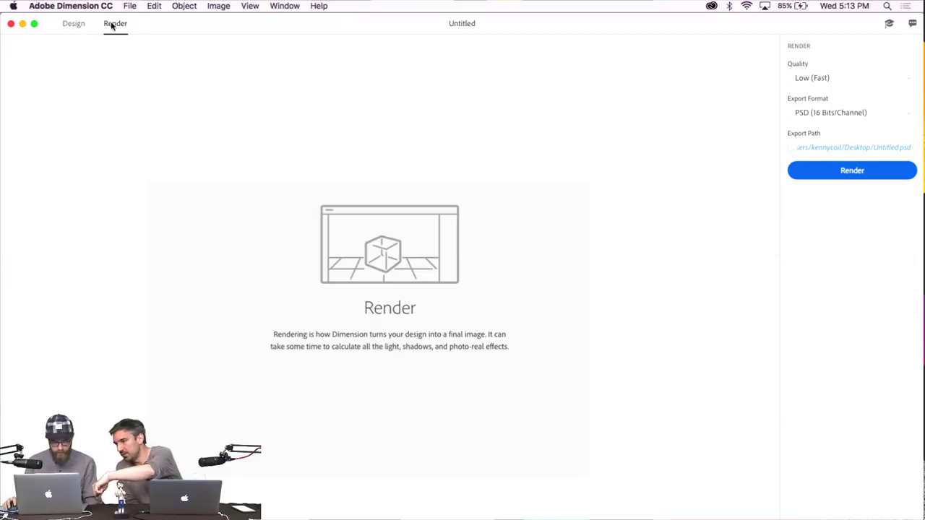
{"action": "left_click", "coordinate": [851, 174]}
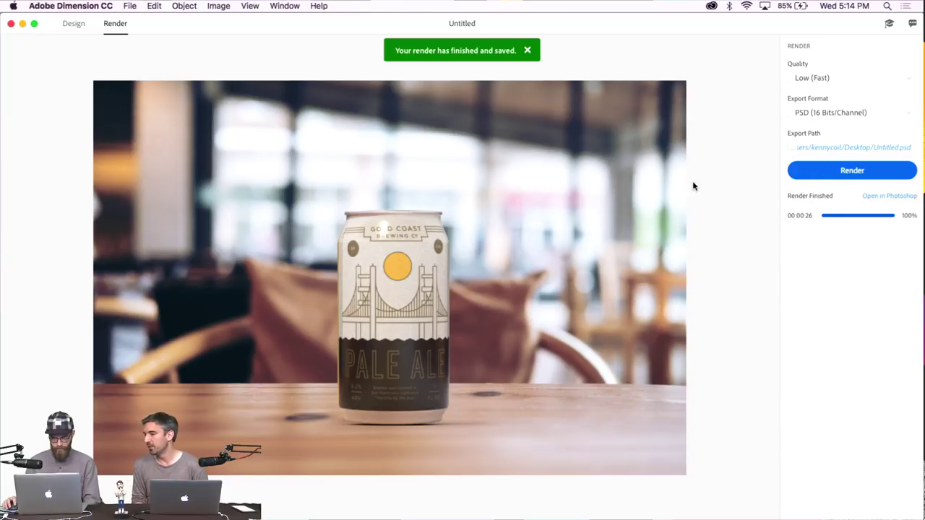
Open the finished render in Photoshop, decline creating a library from it, and maximize the Photoshop window
{"action": "left_click", "coordinate": [900, 197]}
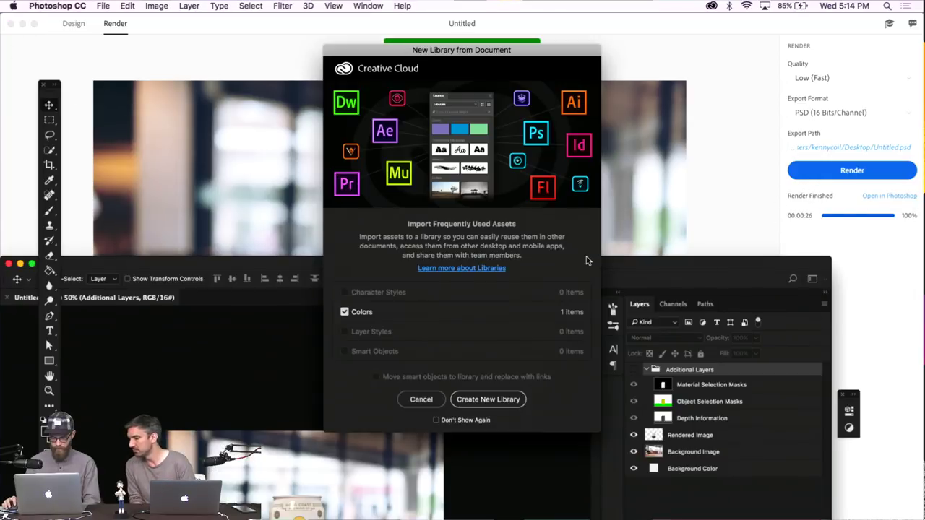
{"action": "left_click", "coordinate": [421, 399]}
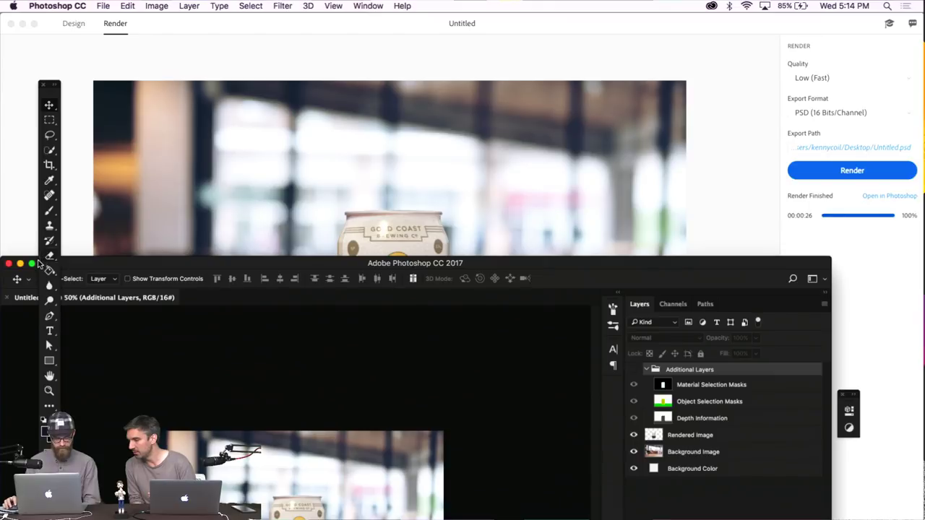
{"action": "left_click", "coordinate": [32, 265]}
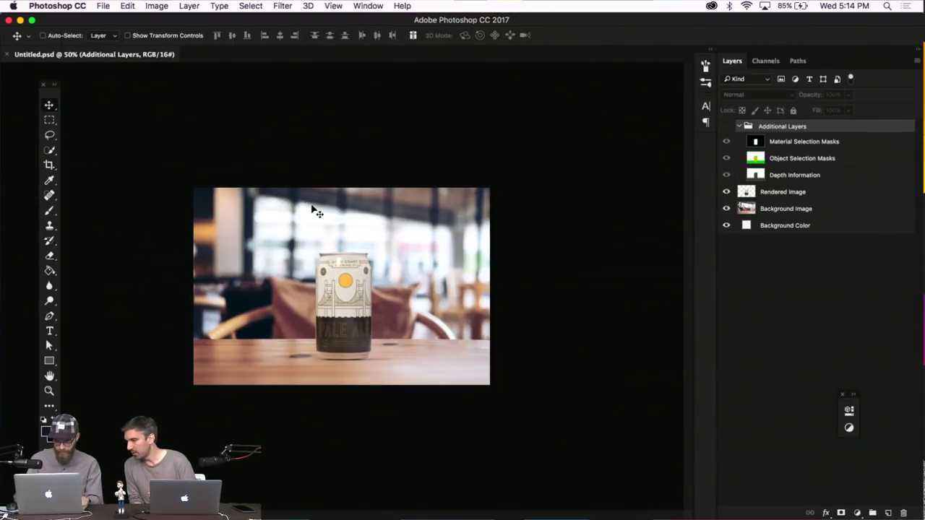
View the rendered PSD at 100% and compare it with the Rendered Image layer hidden and shown
{"action": "key", "text": "super+h"}
{"action": "key", "text": "super+equal"}
{"action": "key", "text": "super+equal"}
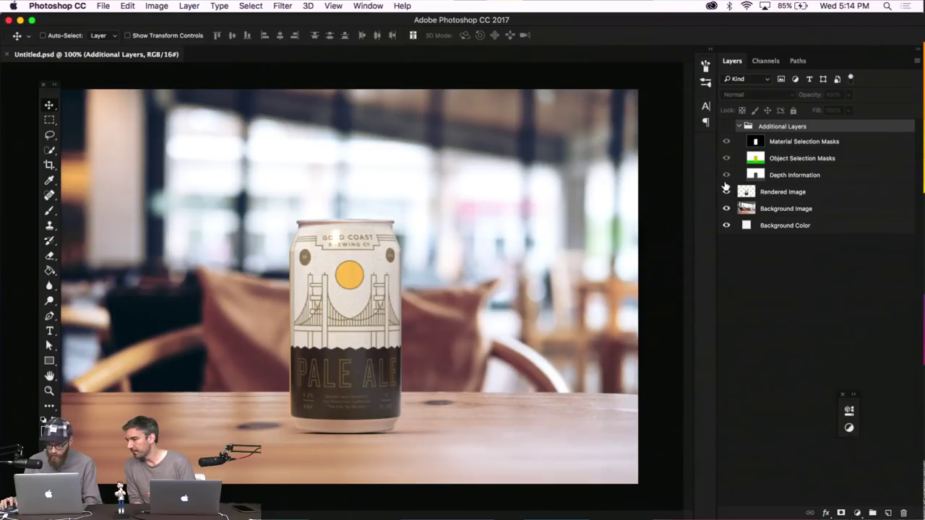
{"action": "left_click", "coordinate": [726, 189]}
{"action": "left_click", "coordinate": [726, 190]}
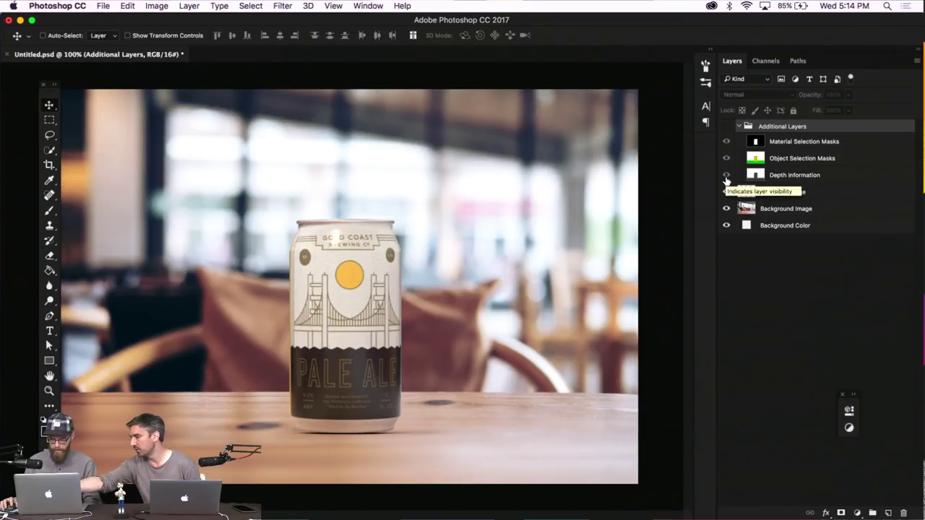
Try a contrast-boosting Curves adjustment with three edited points on the Rendered Image layer, then cancel it
{"action": "left_click", "coordinate": [726, 192]}
{"action": "left_click", "coordinate": [726, 192]}
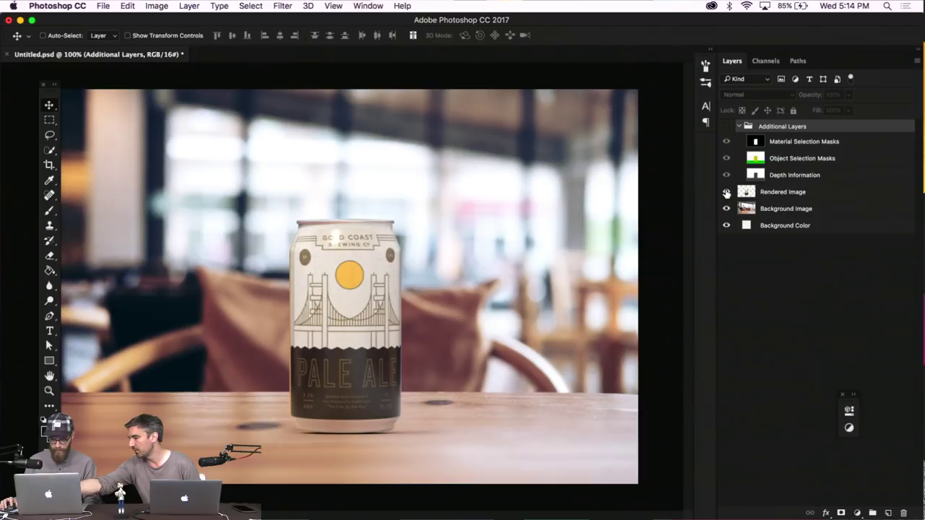
{"action": "left_click", "coordinate": [814, 192]}
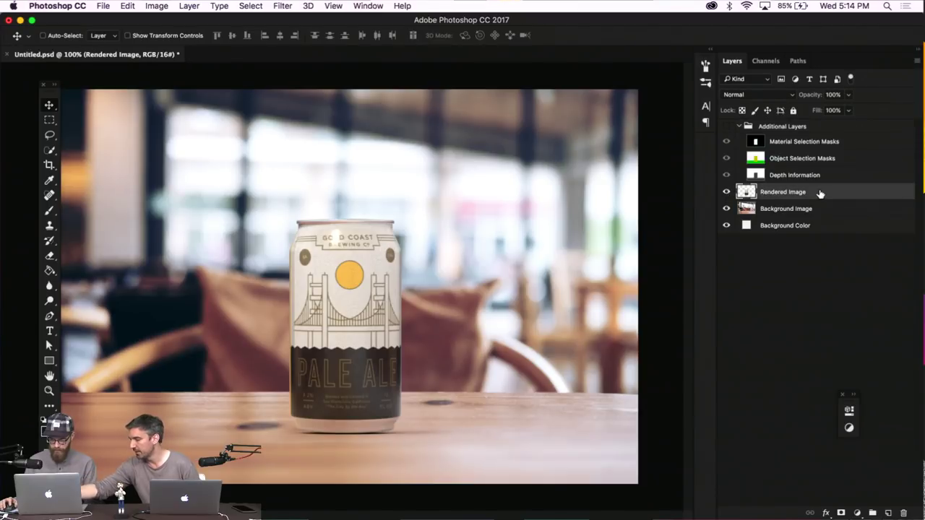
{"action": "key", "text": "super+m"}
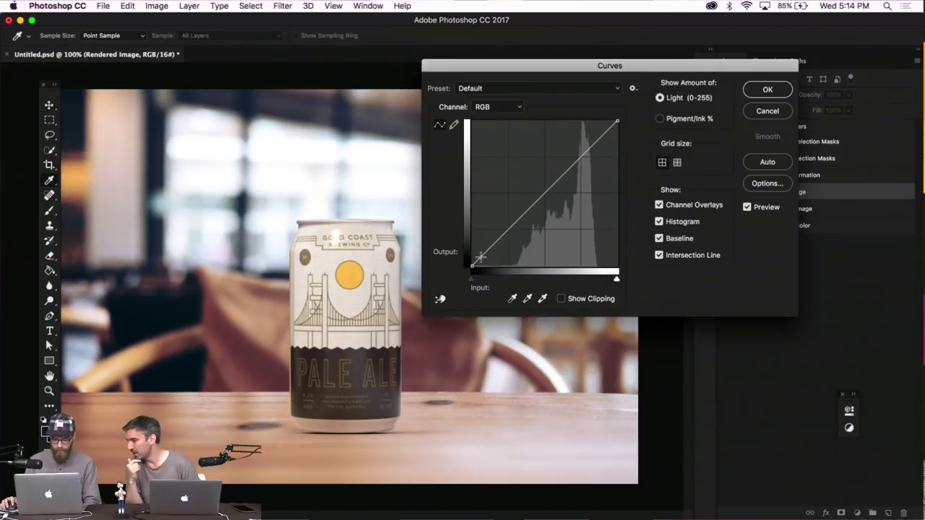
{"action": "left_click_drag", "start_coordinate": [472, 265], "coordinate": [472, 258]}
{"action": "left_click_drag", "start_coordinate": [511, 231], "coordinate": [515, 228]}
{"action": "mouse_move", "coordinate": [599, 142]}
{"action": "left_mouse_down"}
{"action": "mouse_move", "coordinate": [599, 128]}
{"action": "mouse_move", "coordinate": [597, 136]}
{"action": "left_mouse_up"}
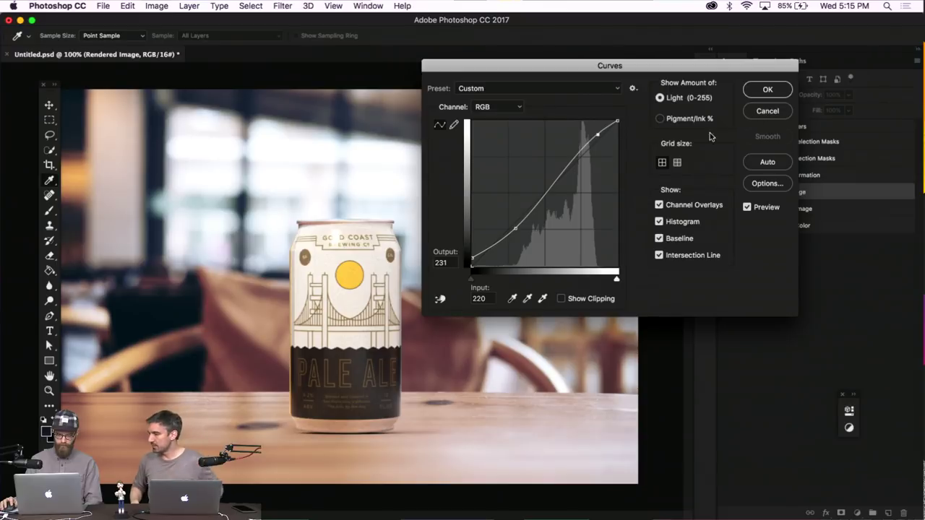
{"action": "left_click", "coordinate": [514, 229]}
{"action": "left_click_drag", "start_coordinate": [512, 225], "coordinate": [514, 224]}
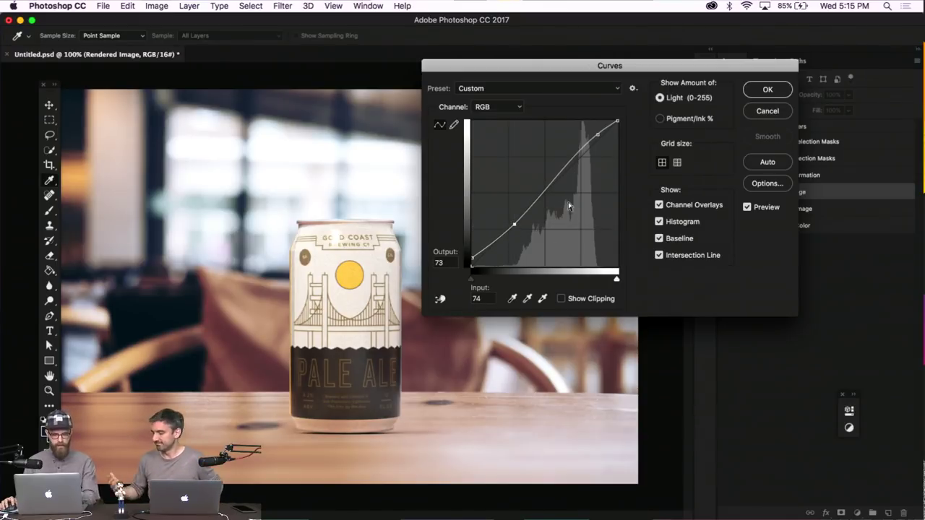
{"action": "left_click", "coordinate": [757, 113]}
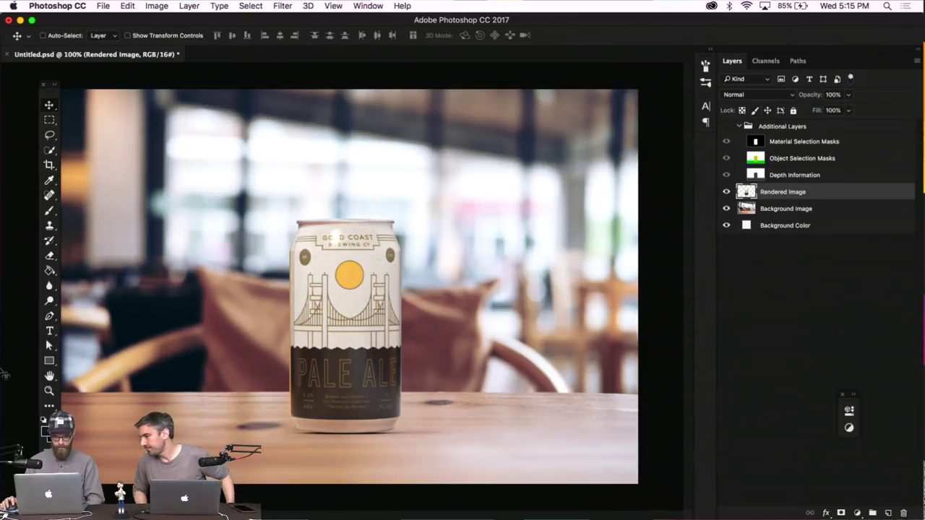
{"action": "mouse_move", "coordinate": [4, 302]}
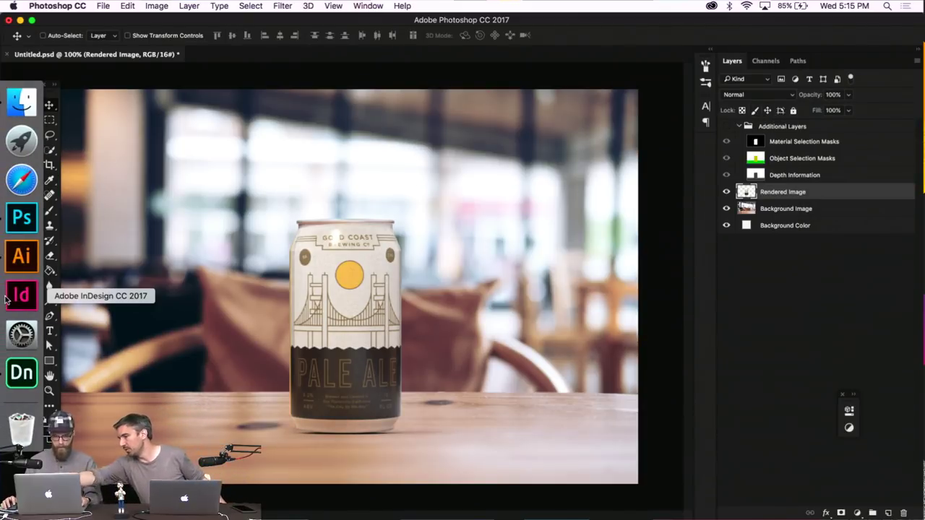
Show the Additional Layers group and examine its material mask, object mask and depth layers by hiding the upper ones one by one
{"action": "left_click", "coordinate": [726, 127]}
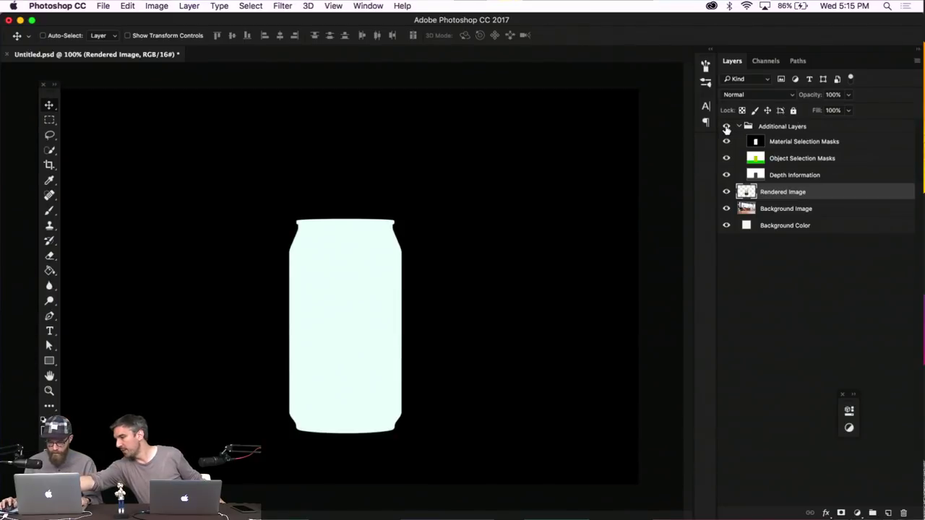
{"action": "left_click", "coordinate": [727, 143]}
{"action": "left_click", "coordinate": [727, 142]}
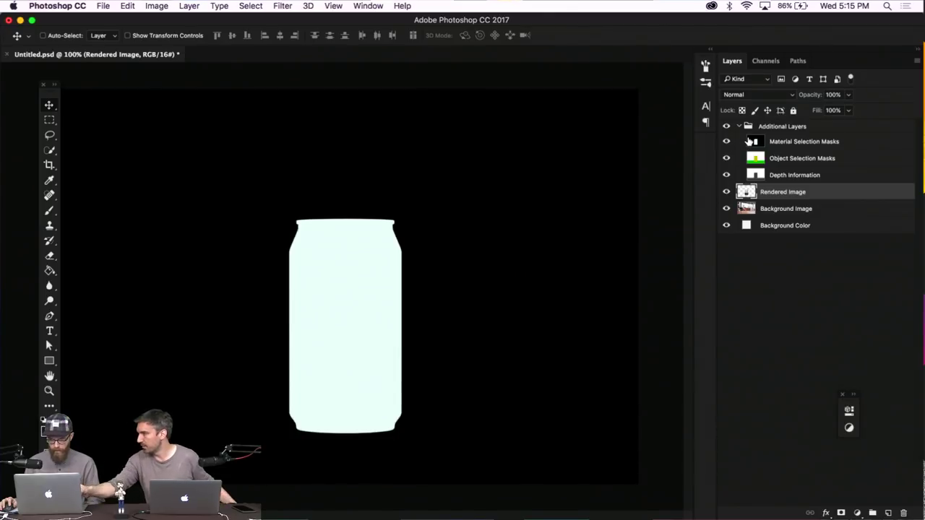
{"action": "left_click", "coordinate": [727, 142]}
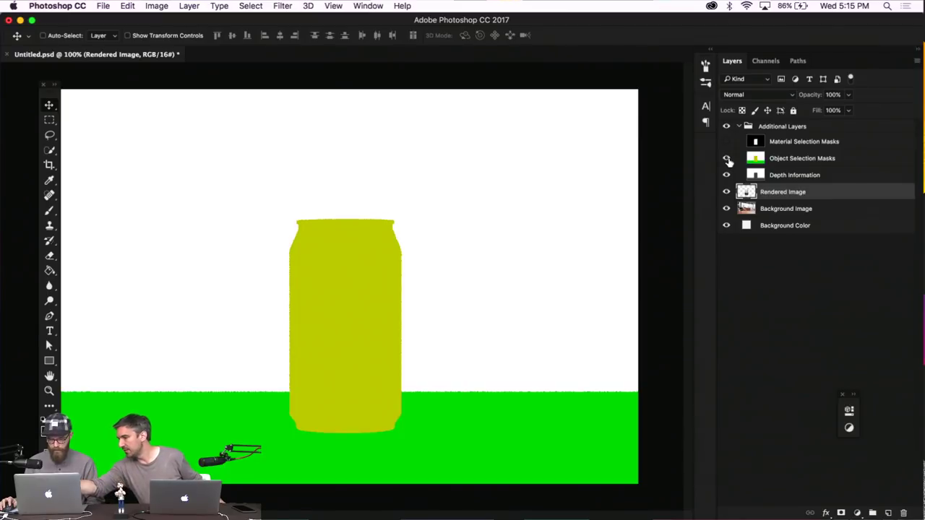
{"action": "left_click", "coordinate": [727, 159]}
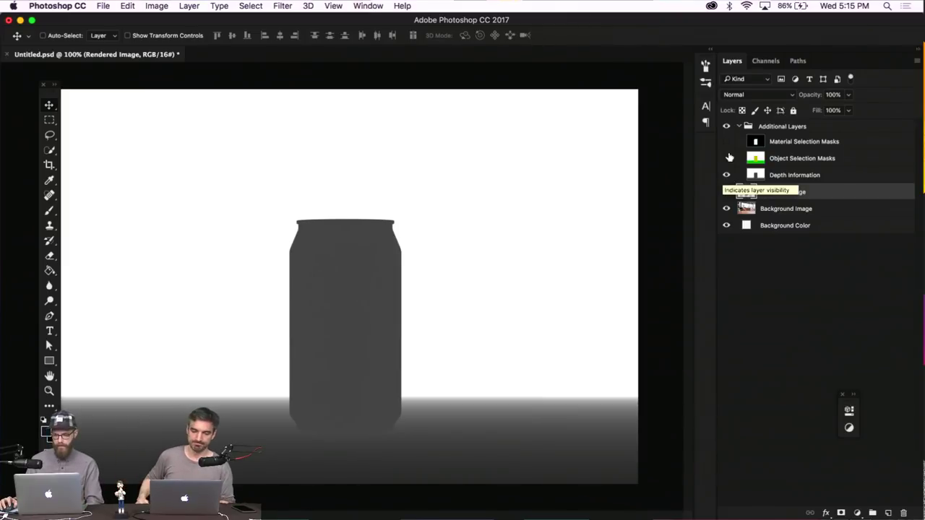
Switch to the Adobe_Live_Artboard.ai document in Illustrator and move the black bridge drawing off its artboard, just below it
{"action": "mouse_move", "coordinate": [6, 311]}
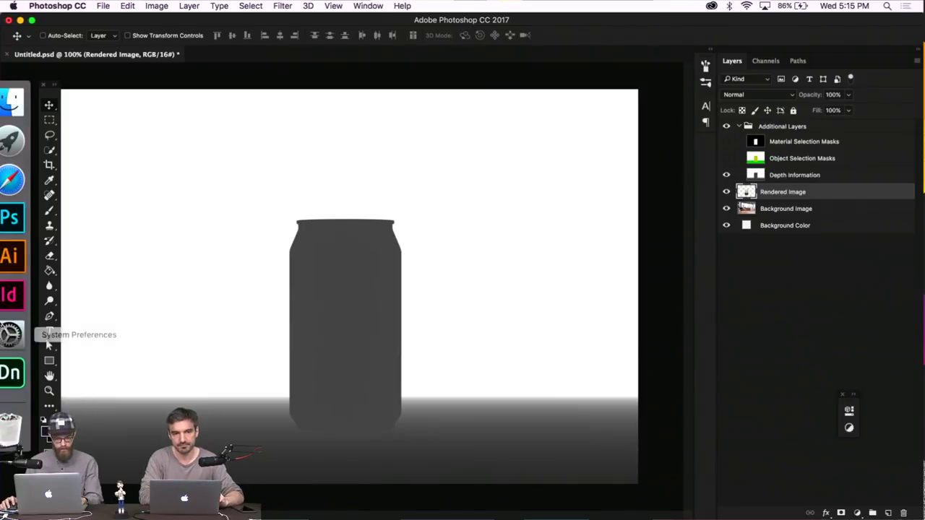
{"action": "left_click", "coordinate": [21, 267]}
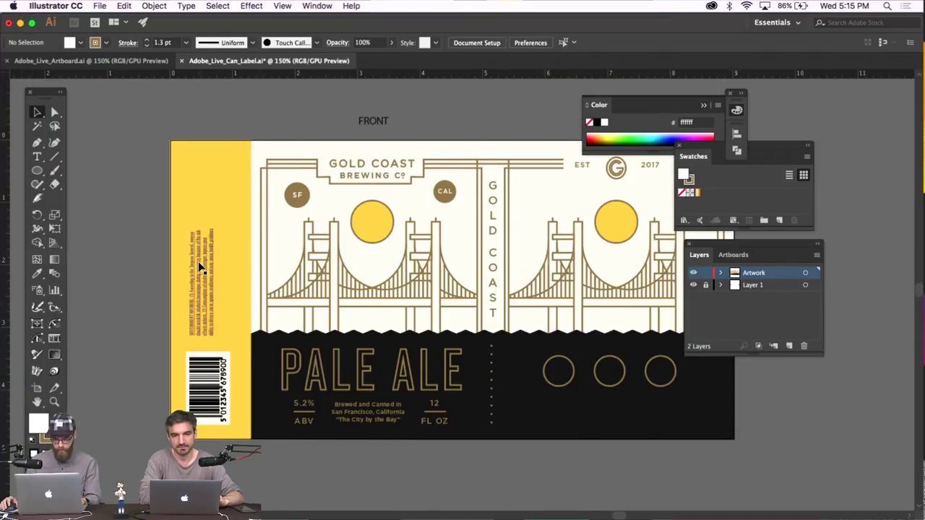
{"action": "scroll", "coordinate": [200, 264], "scroll_direction": "right", "scroll_amount": 5}
{"action": "left_click", "coordinate": [153, 63]}
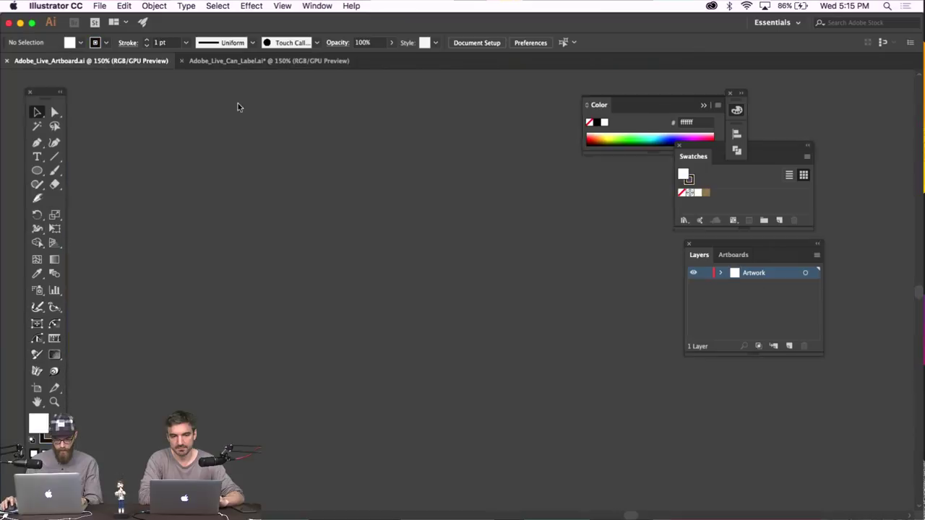
{"action": "scroll", "coordinate": [353, 182], "scroll_direction": "right", "scroll_amount": 10}
{"action": "scroll", "coordinate": [352, 182], "scroll_direction": "right", "scroll_amount": 4}
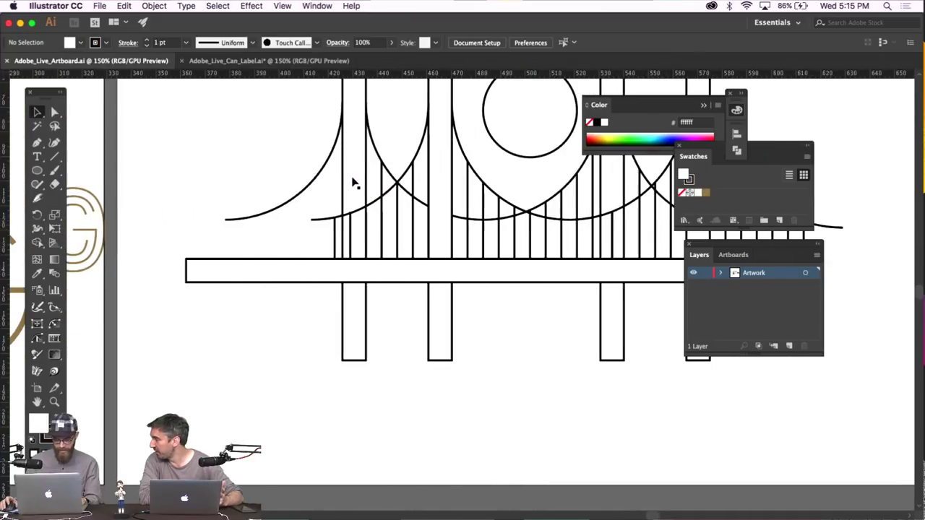
{"action": "key", "text": "super+minus"}
{"action": "key", "text": "super+minus"}
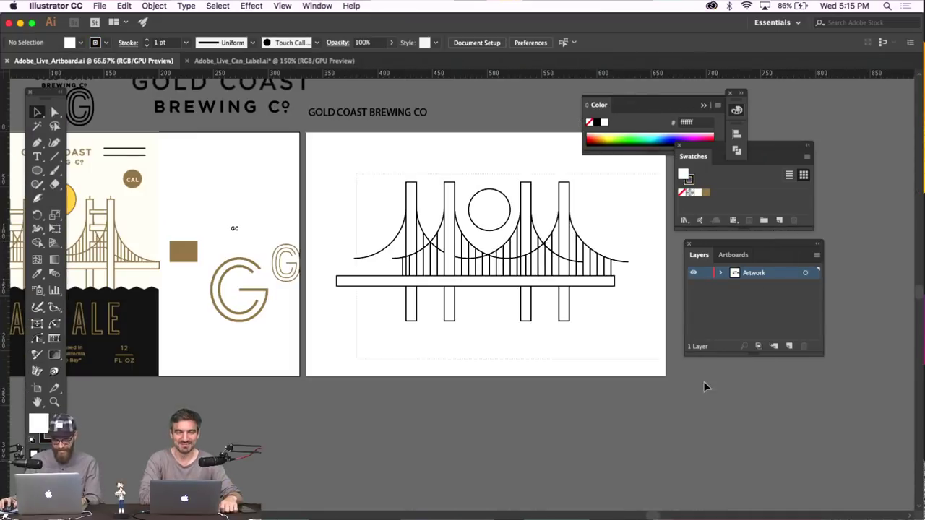
{"action": "left_click_drag", "start_coordinate": [699, 377], "coordinate": [385, 126]}
{"action": "left_click_drag", "start_coordinate": [499, 193], "coordinate": [496, 431]}
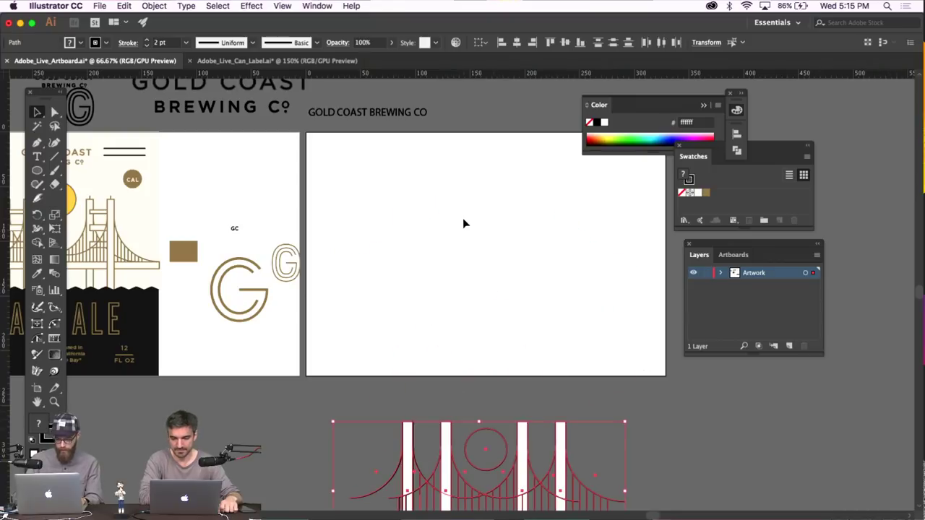
Display the document grid and deselect the bridge drawing, working at 400% on the emptied artboard
{"action": "key", "text": "super+apostrophe"}
{"action": "key", "text": "super+plus"}
{"action": "key", "text": "super+plus"}
{"action": "scroll", "coordinate": [463, 226], "scroll_direction": "up", "scroll_amount": 10}
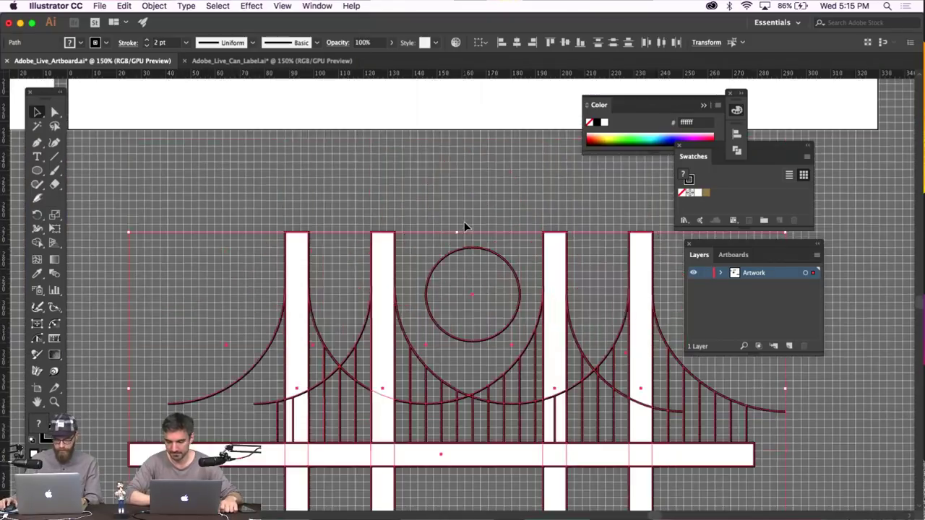
{"action": "left_click", "coordinate": [433, 224]}
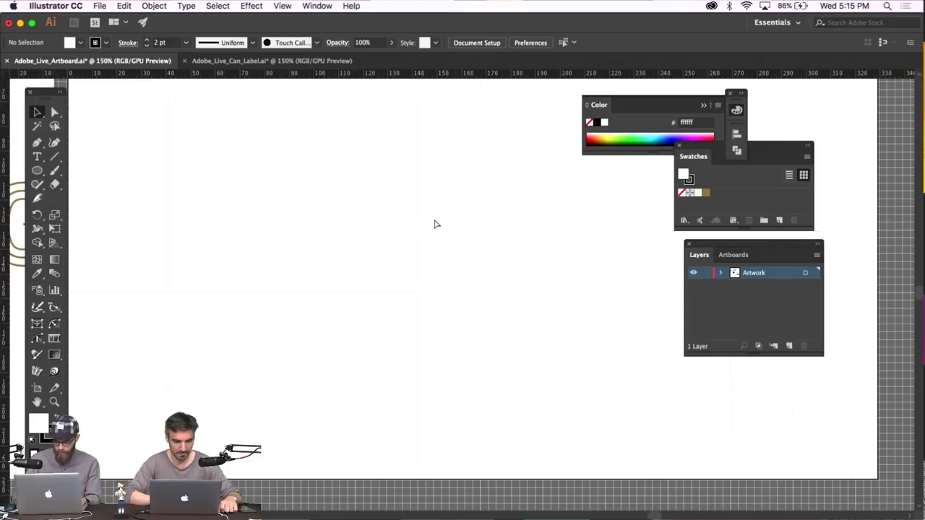
{"action": "key", "text": "super+plus"}
{"action": "key", "text": "super+plus"}
{"action": "key", "text": "super+plus"}
{"action": "left_click", "coordinate": [37, 171]}
{"action": "left_click_drag", "start_coordinate": [185, 132], "coordinate": [519, 464]}
{"action": "key", "text": "Delete"}
Draw a straight vertical 2 pt line about 51 mm long on the empty artboard with the Pen tool
{"action": "key", "text": "p"}
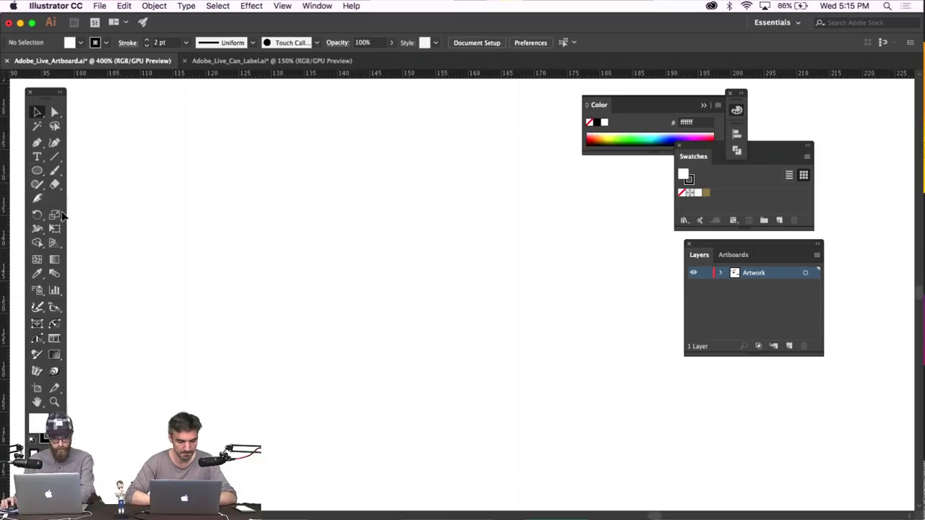
{"action": "left_click", "coordinate": [351, 130]}
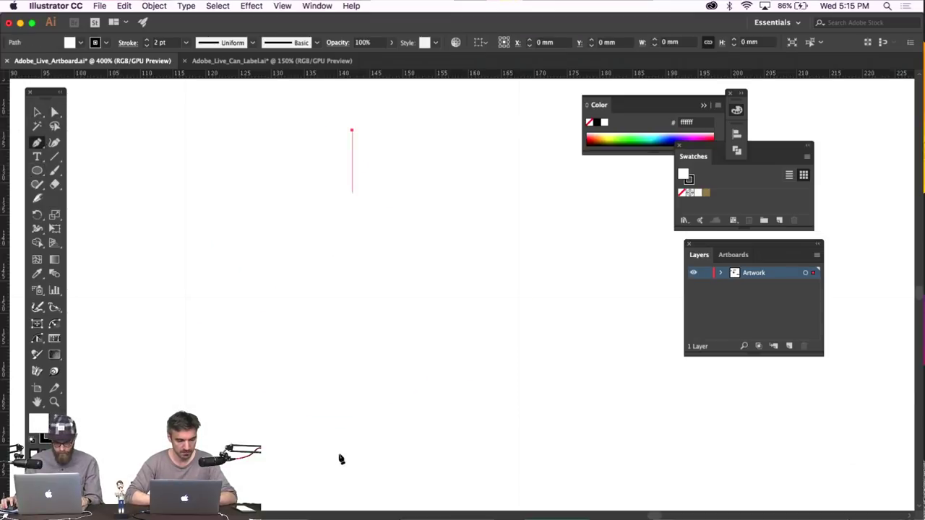
{"action": "left_click", "coordinate": [352, 463]}
{"action": "key", "text": "v"}
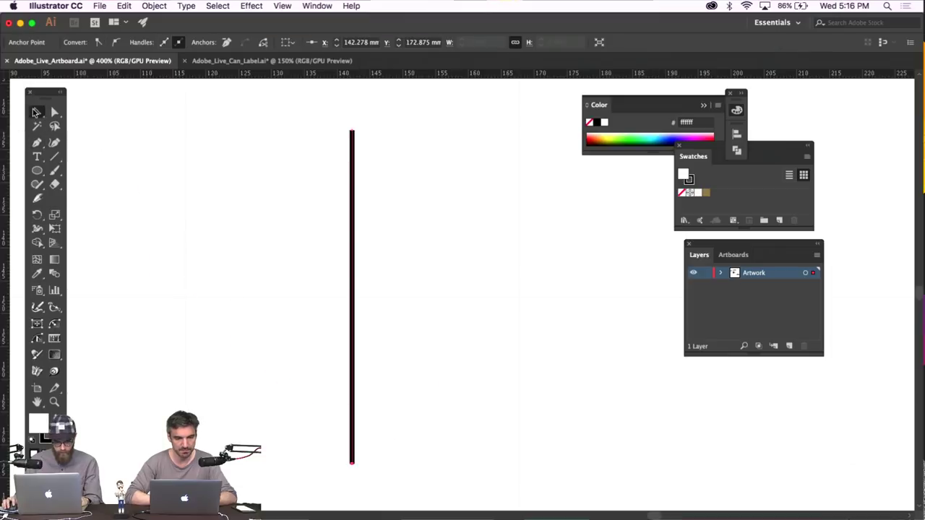
{"action": "left_click", "coordinate": [68, 150]}
Draw a horizontal line about 51 mm long crossing the vertical line at its midpoint
{"action": "left_click", "coordinate": [39, 144]}
{"action": "left_click", "coordinate": [185, 296]}
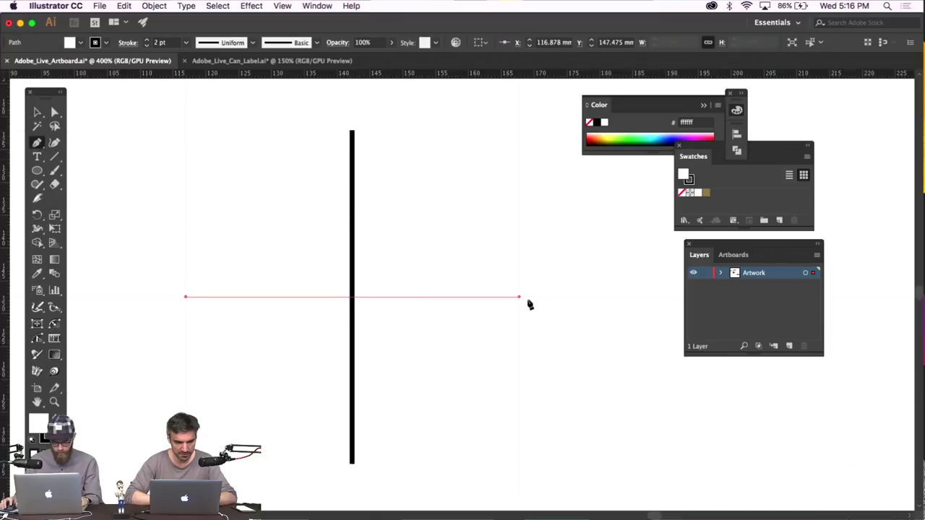
{"action": "left_click", "coordinate": [519, 296]}
{"action": "key", "text": "Escape"}
Draw diagonal branches forming a V at the upper end of the vertical line
{"action": "left_click", "coordinate": [352, 132]}
{"action": "left_click_drag", "start_coordinate": [352, 132], "coordinate": [367, 127]}
{"action": "scroll", "coordinate": [365, 130], "scroll_direction": "up", "scroll_amount": 2}
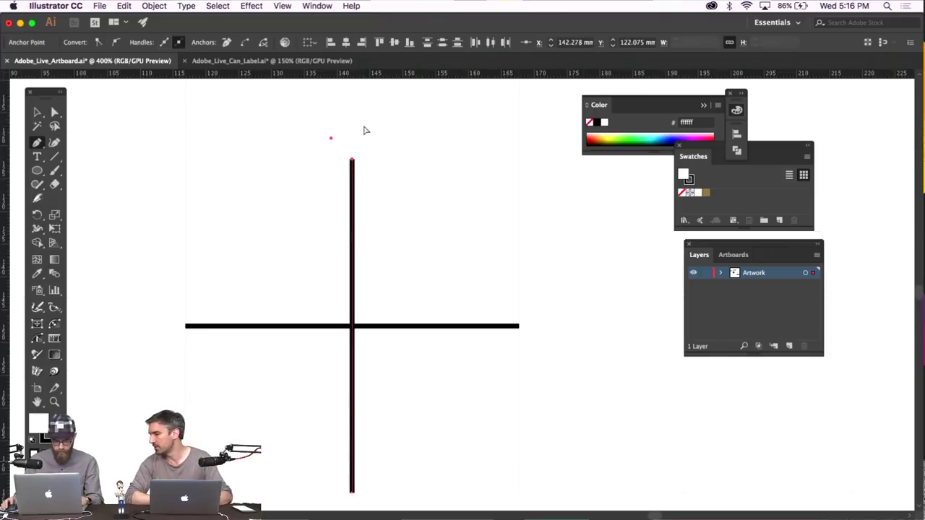
{"action": "key", "text": "super+a"}
{"action": "left_click", "coordinate": [310, 118]}
{"action": "left_click", "coordinate": [352, 159]}
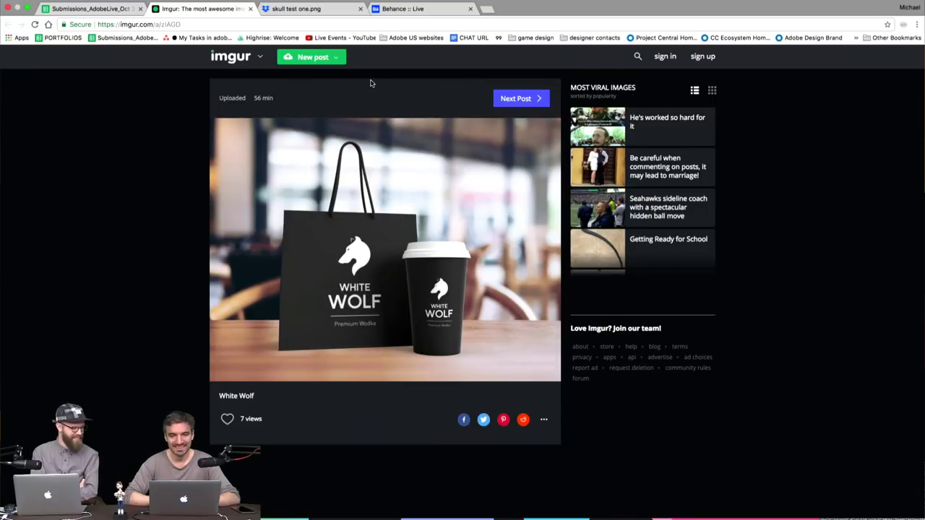
View the submitted image skull test one.png in the browser
{"action": "left_click", "coordinate": [319, 10]}
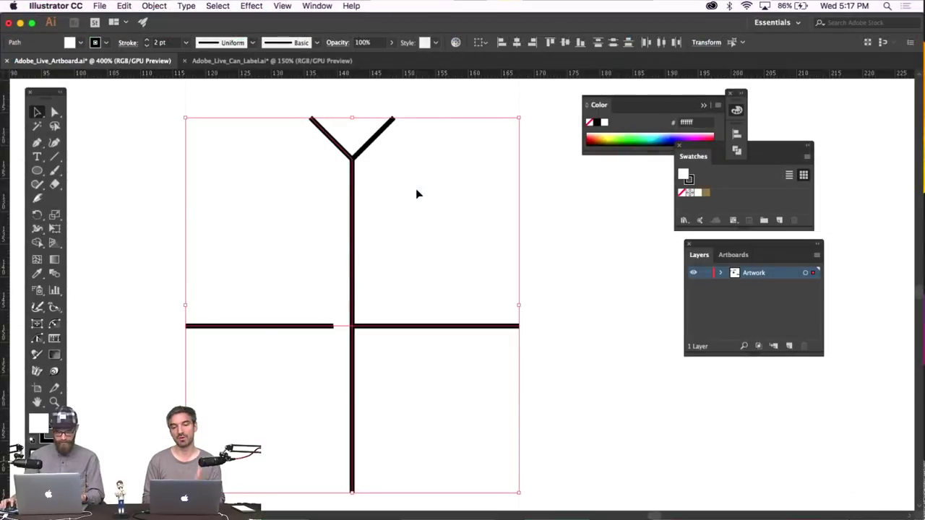
Remove the white fill from all the lines of the drawing and deselect them
{"action": "left_click", "coordinate": [417, 192]}
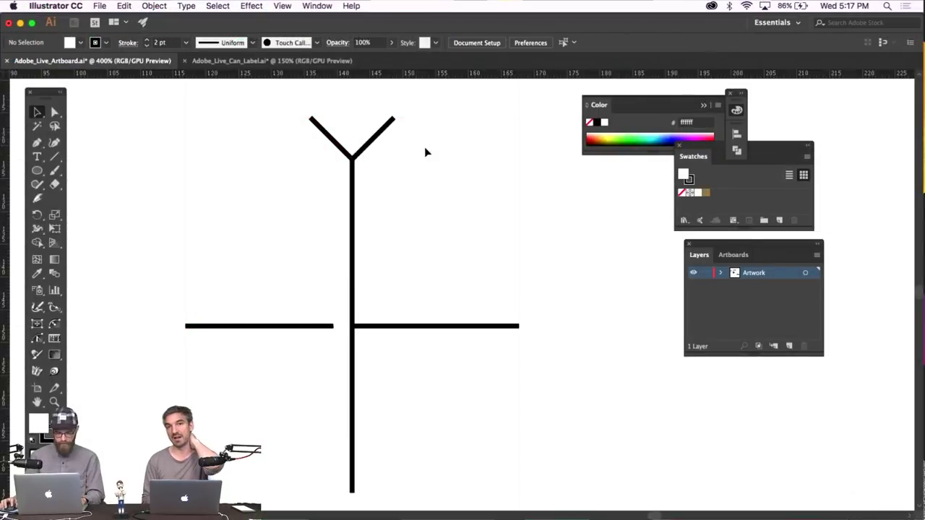
{"action": "key", "text": "super+a"}
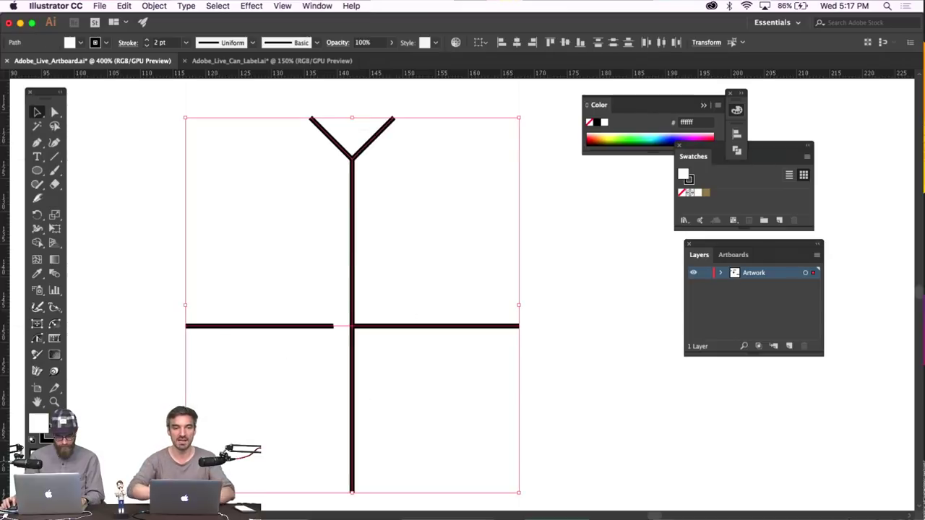
{"action": "key", "text": "super+j"}
{"action": "left_click", "coordinate": [161, 401]}
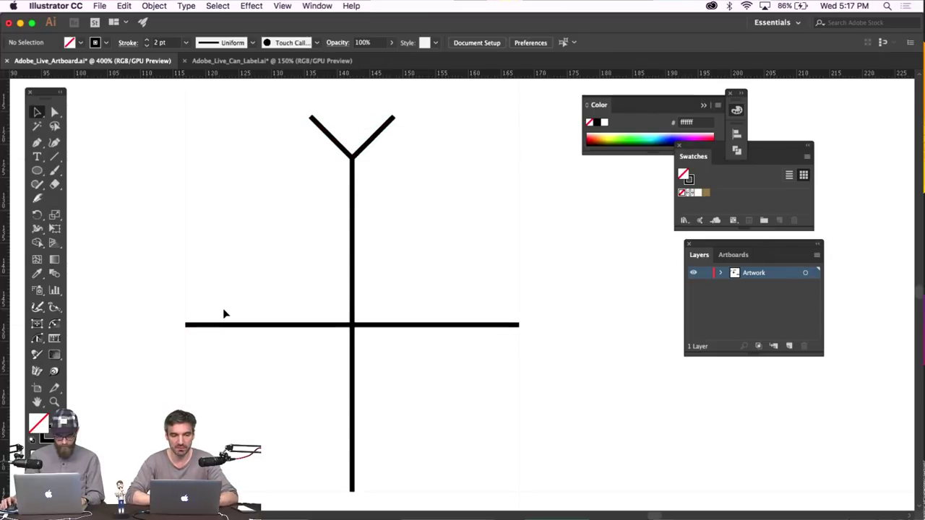
Nudge the anchor points of the V and the vertical line's upper end down with the Direct Selection tool
{"action": "scroll", "coordinate": [223, 314], "scroll_direction": "down", "scroll_amount": 2}
{"action": "left_click", "coordinate": [54, 112]}
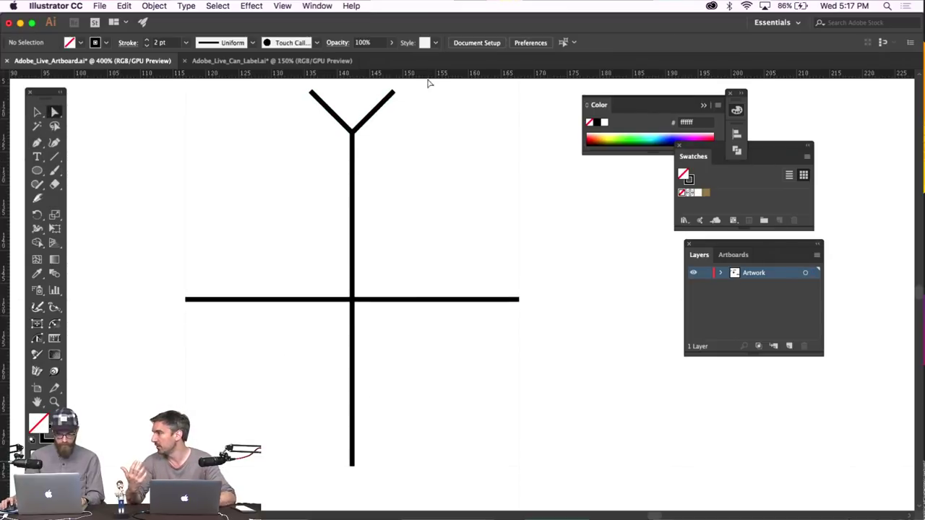
{"action": "left_click_drag", "start_coordinate": [414, 86], "coordinate": [290, 151]}
{"action": "key", "text": "Down"}
{"action": "key", "text": "Down"}
{"action": "key", "text": "Down"}
{"action": "key", "text": "Down"}
{"action": "key", "text": "Down"}
{"action": "key", "text": "Down"}
{"action": "key", "text": "Down"}
{"action": "key", "text": "Down"}
{"action": "key", "text": "Down"}
{"action": "key", "text": "Down"}
{"action": "key", "text": "Down"}
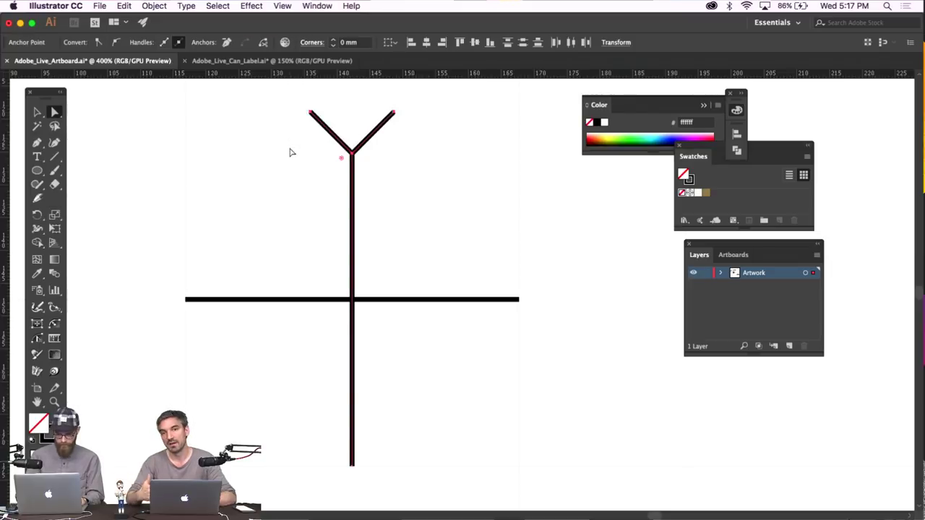
Nudge the vertical line's lower end point up to Y 166.525 mm
{"action": "left_click", "coordinate": [256, 182]}
{"action": "left_click_drag", "start_coordinate": [386, 438], "coordinate": [342, 480]}
{"action": "key", "text": "Up"}
{"action": "key", "text": "Up"}
{"action": "key", "text": "Up"}
{"action": "key", "text": "Up"}
{"action": "key", "text": "Up"}
{"action": "key", "text": "Up"}
{"action": "key", "text": "Up"}
{"action": "key", "text": "Up"}
{"action": "key", "text": "Up"}
{"action": "key", "text": "Up"}
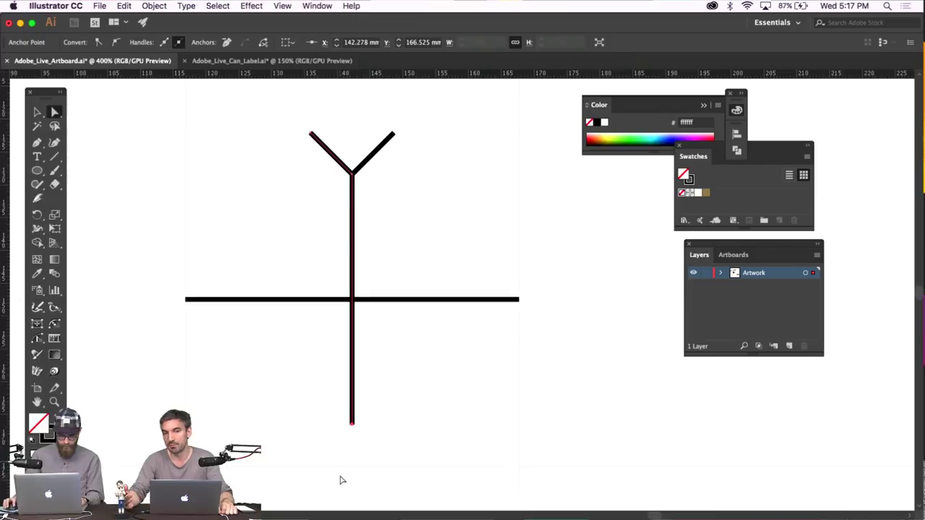
Draw a diagonal branch from the vertical line's lower end down to the left, ending at X 135.928 mm, Y 172.875 mm
{"action": "left_click", "coordinate": [185, 299]}
{"action": "left_click", "coordinate": [37, 142]}
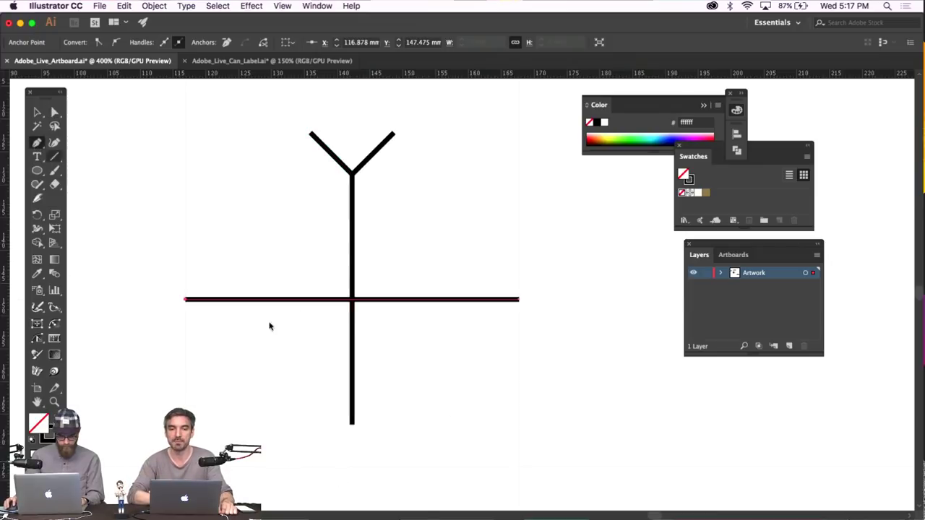
{"action": "left_click", "coordinate": [352, 424]}
{"action": "left_click", "coordinate": [311, 465]}
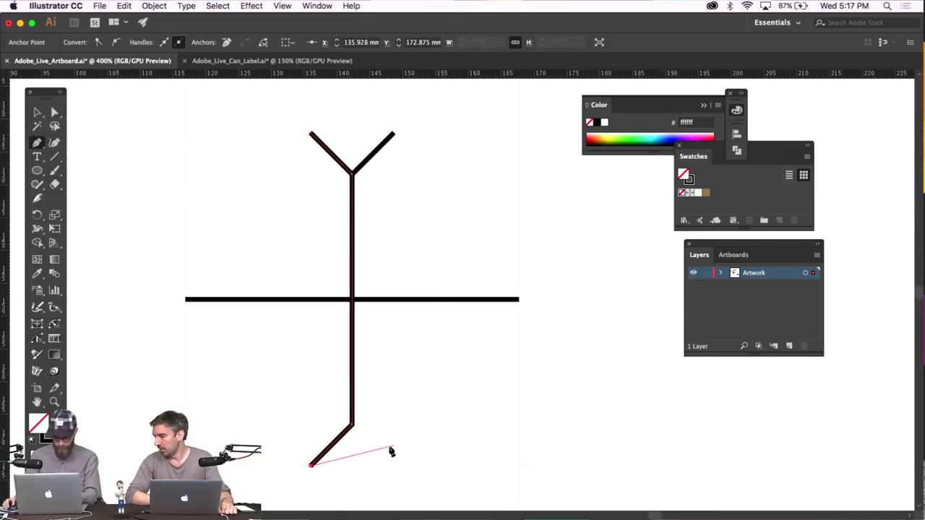
{"action": "key", "text": "Escape"}
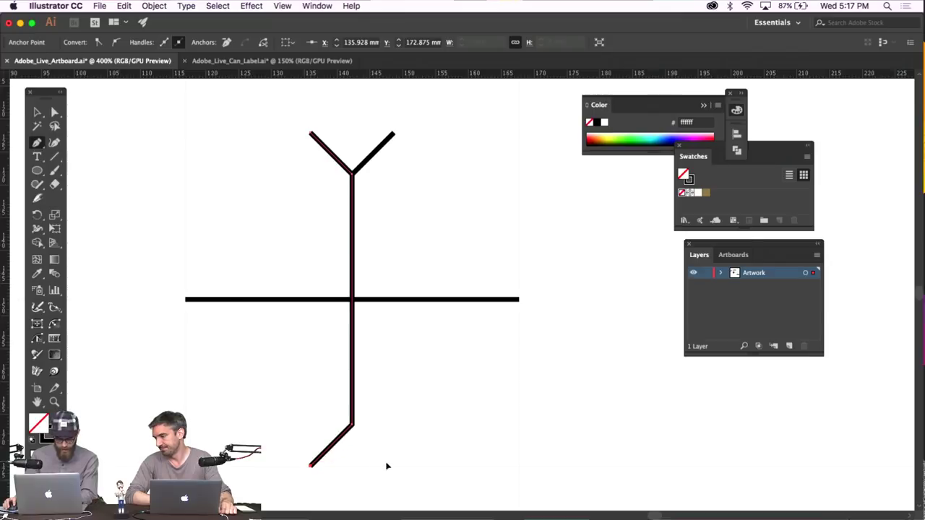
Draw a diagonal branch from X 148.628 mm, Y 172.875 mm to the vertical line's lower end, mirroring the existing one, and deselect it
{"action": "left_click", "coordinate": [393, 465]}
{"action": "left_click", "coordinate": [352, 425]}
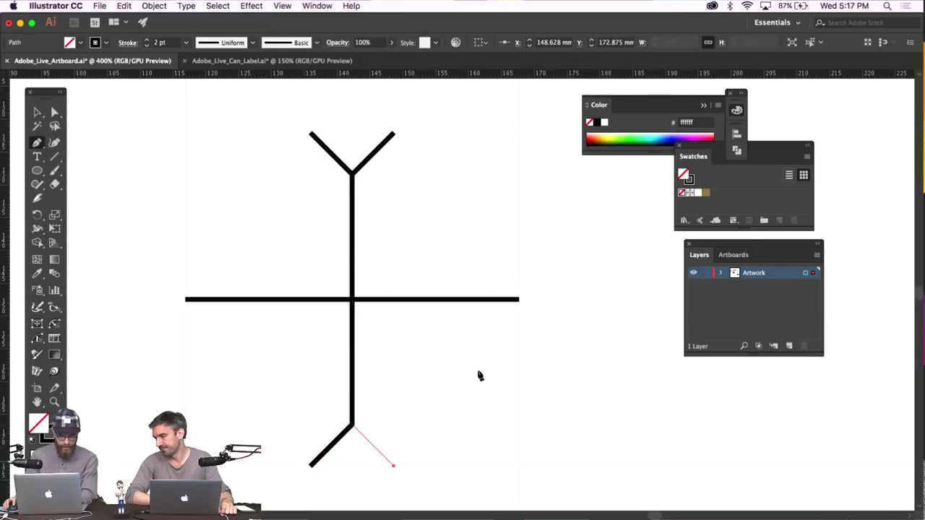
{"action": "left_click", "coordinate": [36, 112]}
{"action": "left_click", "coordinate": [243, 163]}
Delete the horizontal line crossing the middle of the vertical line
{"action": "left_click", "coordinate": [352, 239]}
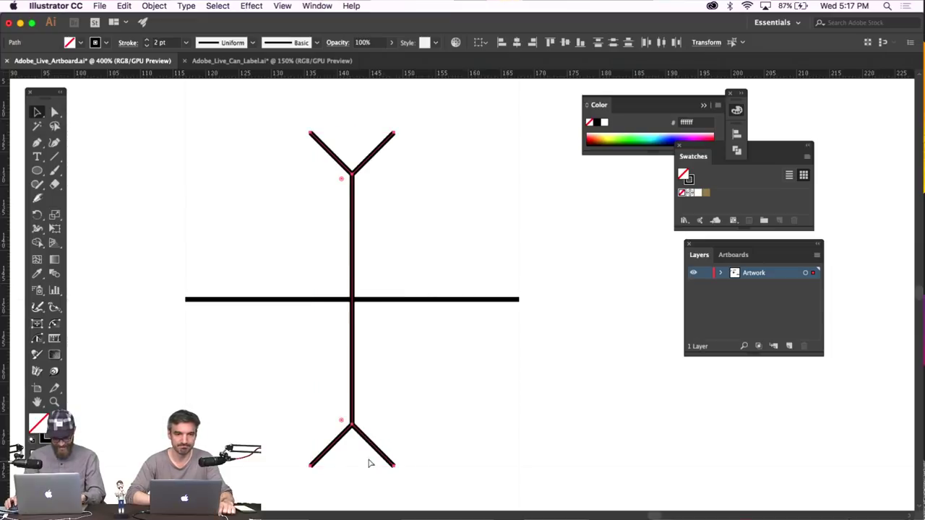
{"action": "left_click", "coordinate": [472, 300]}
{"action": "key", "text": "Delete"}
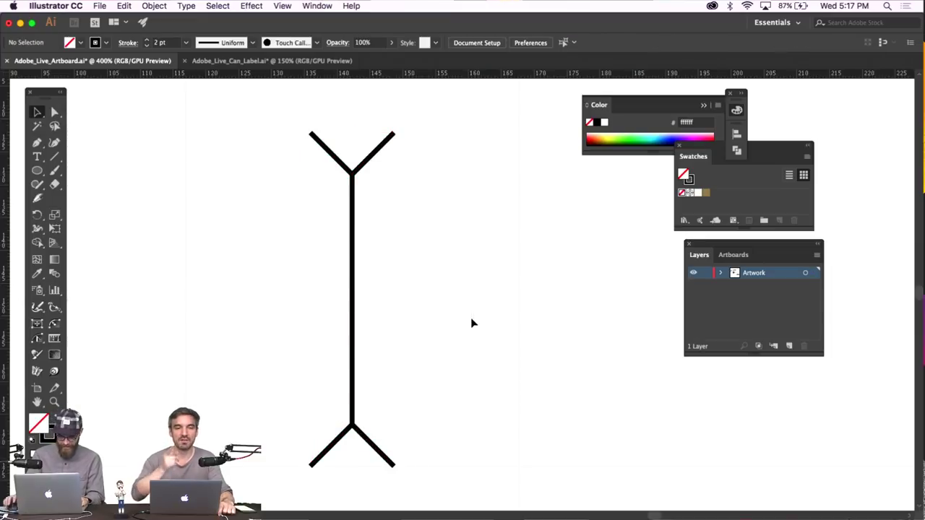
Group the forked vertical line and add a copy rotated 90 degrees about its centre to form a cross
{"action": "key", "text": "super+a"}
{"action": "key", "text": "super+d"}
{"action": "key", "text": "super+z"}
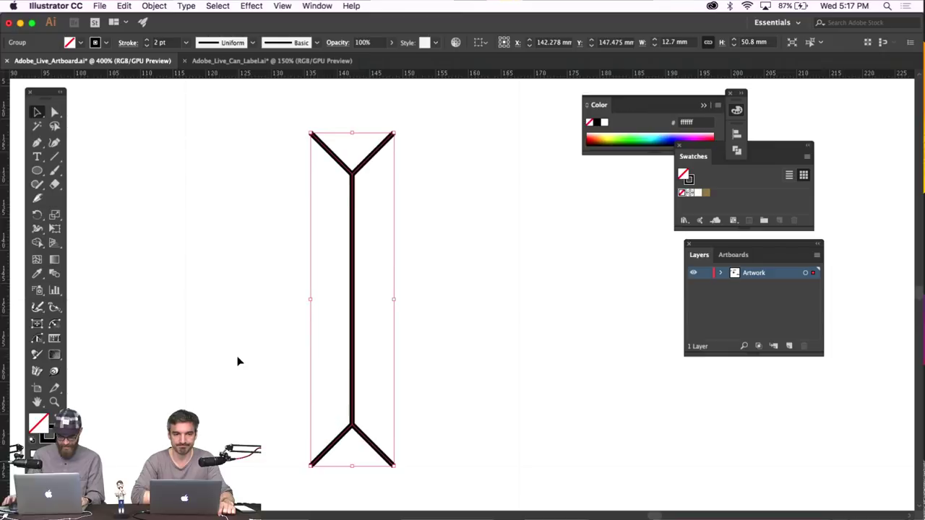
{"action": "left_click_drag", "start_coordinate": [398, 470], "coordinate": [502, 285]}
{"action": "left_click", "coordinate": [469, 229]}
Add a copy of the whole cross rotated 45 degrees to form an eight-armed snowflake
{"action": "key", "text": "super+a"}
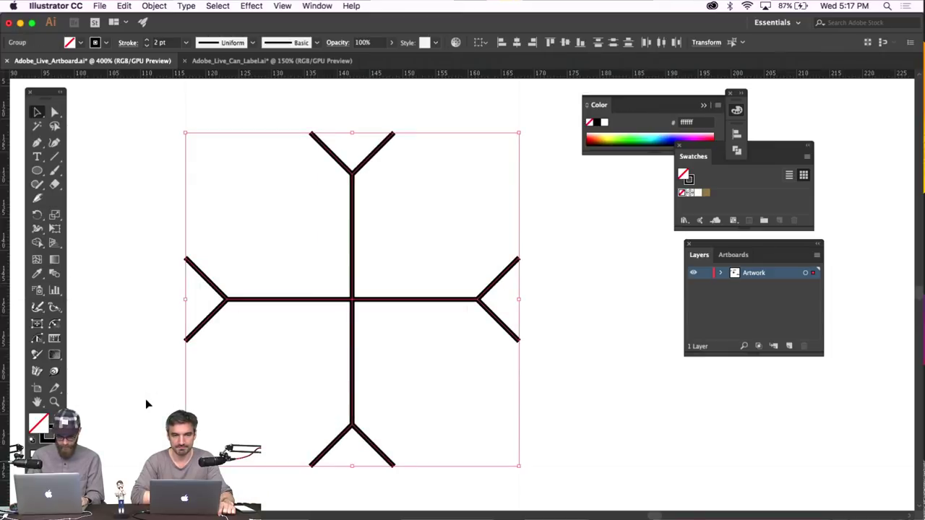
{"action": "left_click_drag", "start_coordinate": [526, 471], "coordinate": [580, 365]}
{"action": "left_click", "coordinate": [570, 399]}
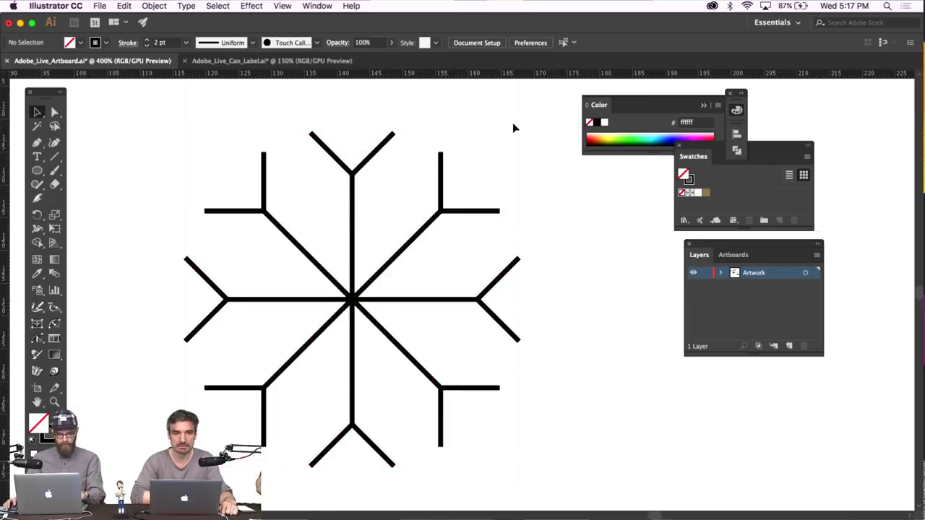
Draw a circle centred on the snowflake with the Ellipse tool, leaving clear space around the arms, and deselect it
{"action": "key", "text": "super+minus"}
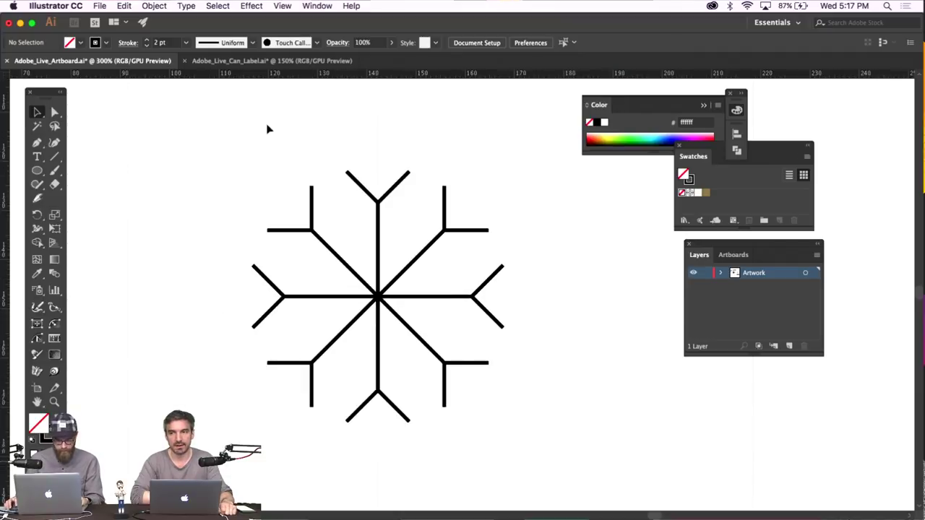
{"action": "key", "text": "super+minus"}
{"action": "key", "text": "super+minus"}
{"action": "left_click_drag", "start_coordinate": [519, 163], "coordinate": [262, 408]}
{"action": "left_click", "coordinate": [37, 170]}
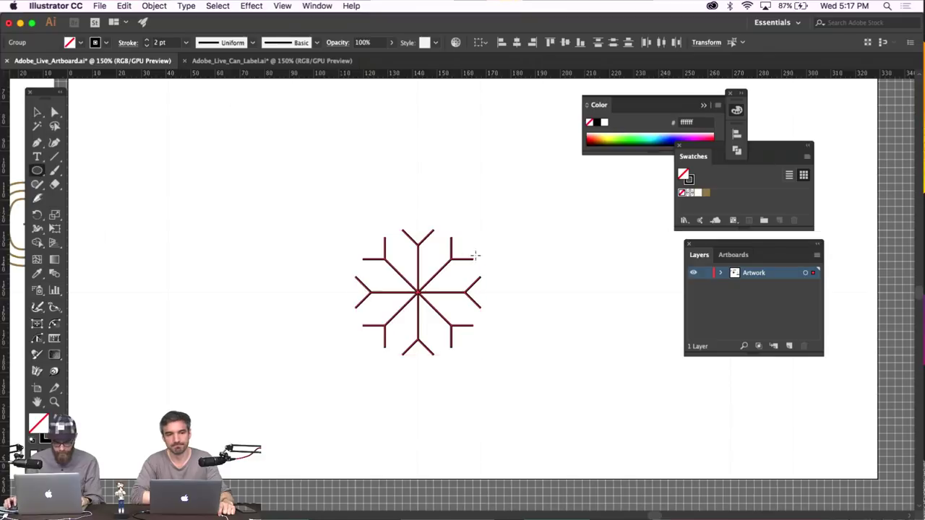
{"action": "left_click_drag", "start_coordinate": [417, 292], "coordinate": [480, 355]}
{"action": "left_click_drag", "start_coordinate": [372, 207], "coordinate": [371, 189]}
{"action": "left_click", "coordinate": [37, 110]}
{"action": "left_click", "coordinate": [266, 143]}
Move the snowflake and its circle together to the left part of the artboard and deselect them
{"action": "key", "text": "super+a"}
{"action": "key", "text": "shift+Left"}
{"action": "key", "text": "shift+Left"}
{"action": "key", "text": "shift+Left"}
{"action": "key", "text": "shift+Left"}
{"action": "key", "text": "shift+Left"}
{"action": "key", "text": "shift+Left"}
{"action": "key", "text": "shift+Left"}
{"action": "key", "text": "shift+Left"}
{"action": "key", "text": "shift+Left"}
{"action": "key", "text": "shift+Left"}
{"action": "key", "text": "shift+Left"}
{"action": "key", "text": "shift+Left"}
{"action": "key", "text": "shift+Left"}
{"action": "key", "text": "shift+Left"}
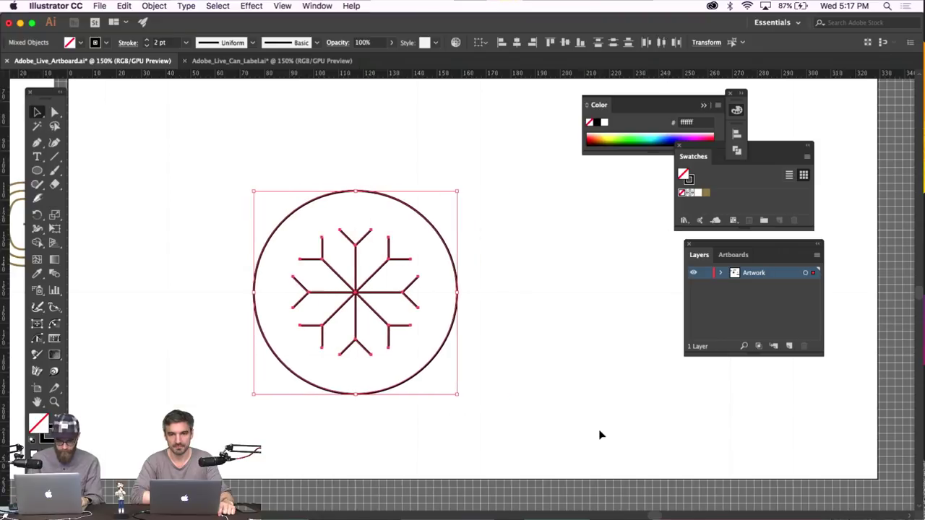
{"action": "key", "text": "shift+Left"}
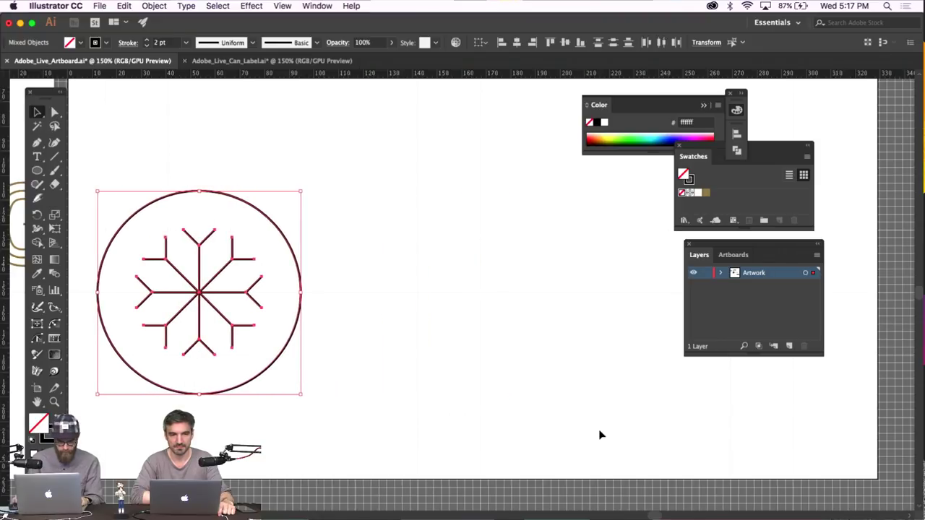
{"action": "left_click", "coordinate": [599, 434]}
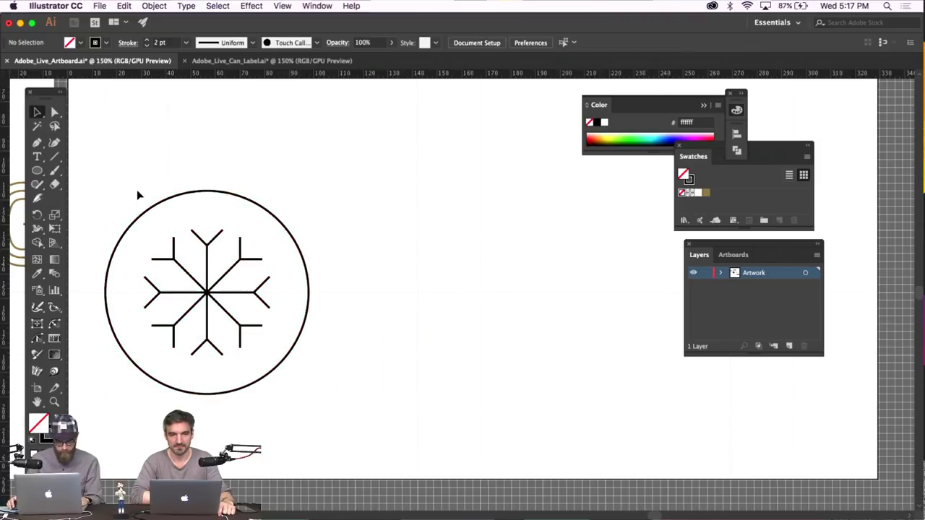
Draw a closed tapered cup outline, 38.1 mm wide at the rim, with its base at Y 176.05 mm between X 148.628 and 174.028 mm
{"action": "left_click", "coordinate": [35, 142]}
{"action": "key", "text": "super+equal"}
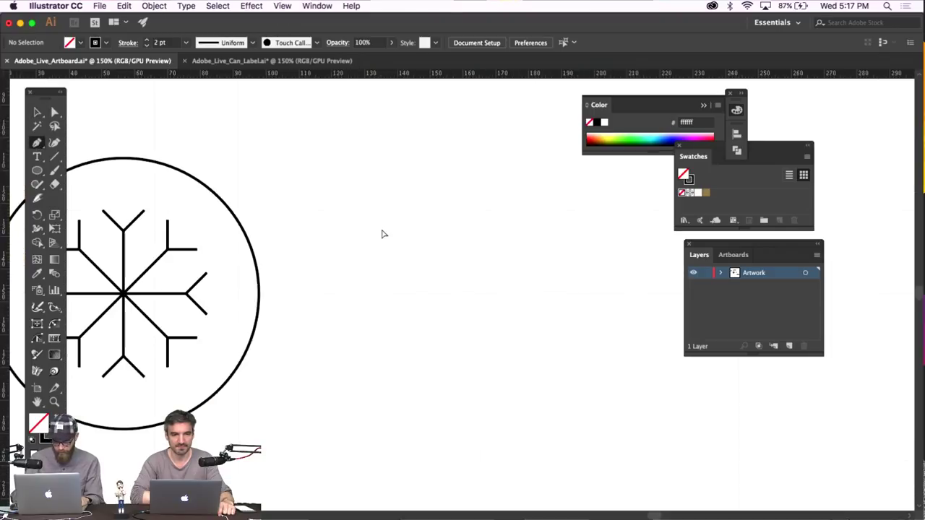
{"action": "left_click", "coordinate": [405, 209]}
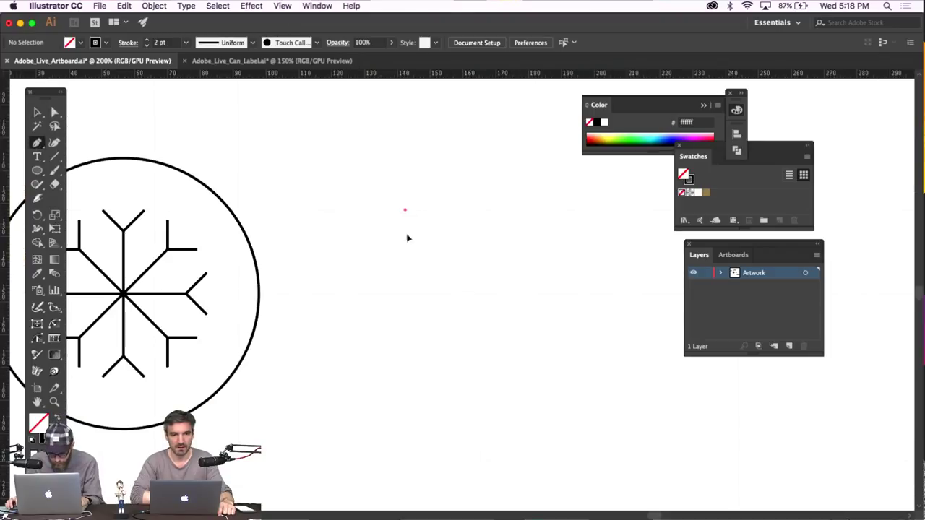
{"action": "left_click", "coordinate": [424, 390]}
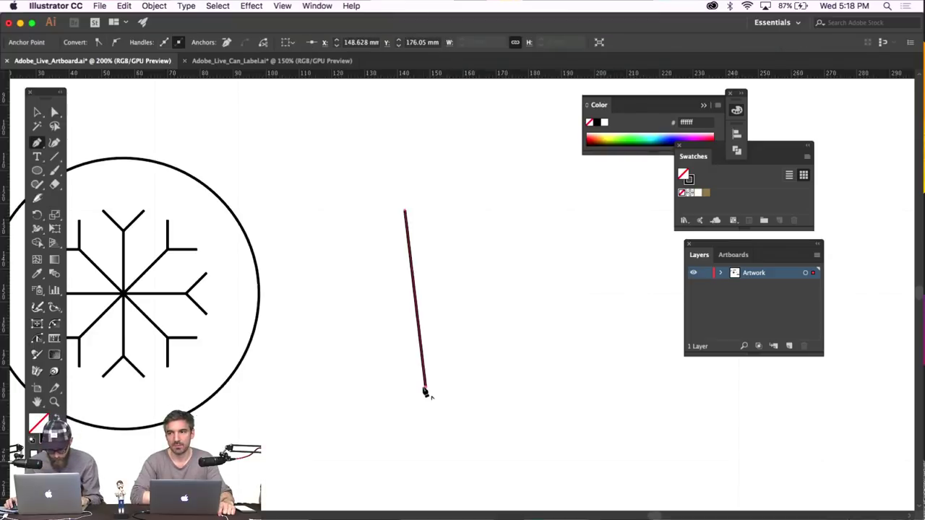
{"action": "left_click", "coordinate": [510, 386]}
{"action": "left_click", "coordinate": [530, 211]}
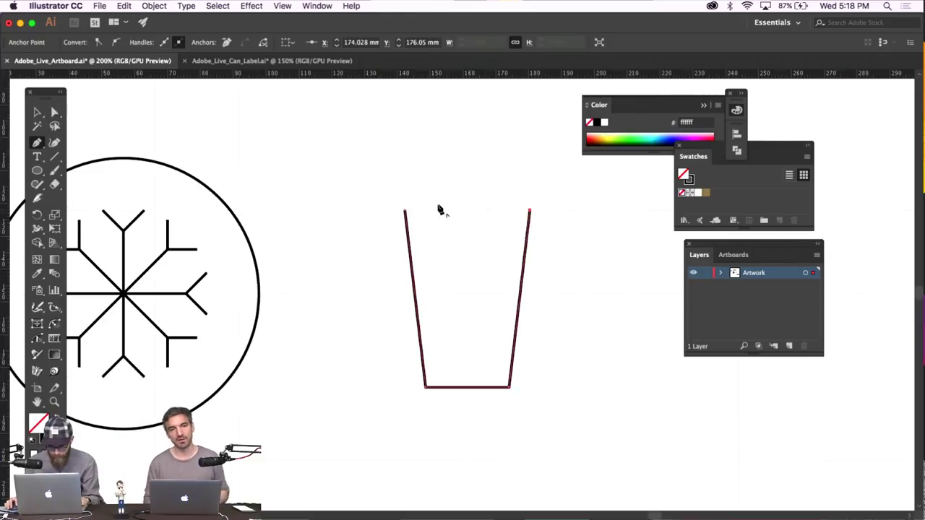
{"action": "left_click", "coordinate": [405, 212]}
{"action": "left_click", "coordinate": [54, 112]}
{"action": "left_click", "coordinate": [397, 154]}
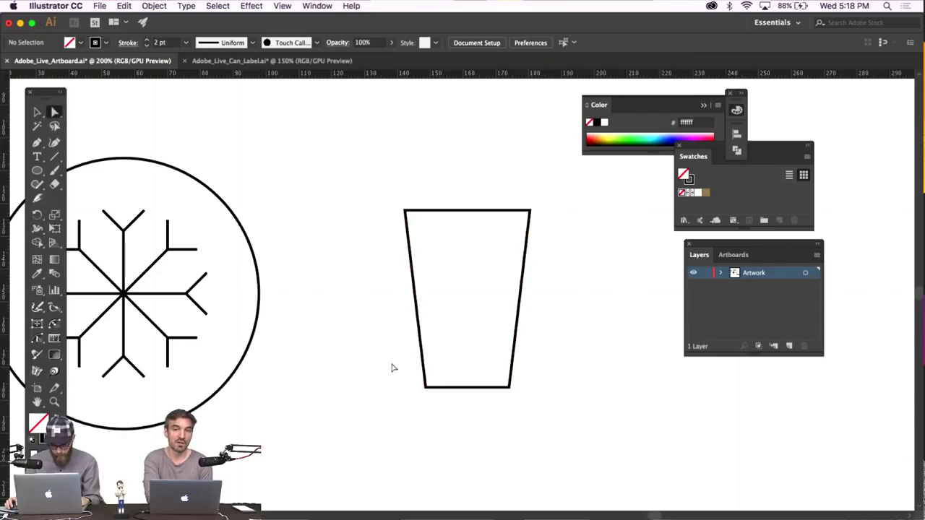
Move the cup's two base points down to make the outline 57.15 mm high
{"action": "left_click_drag", "start_coordinate": [543, 404], "coordinate": [543, 405]}
{"action": "key", "text": "Down"}
{"action": "key", "text": "Down"}
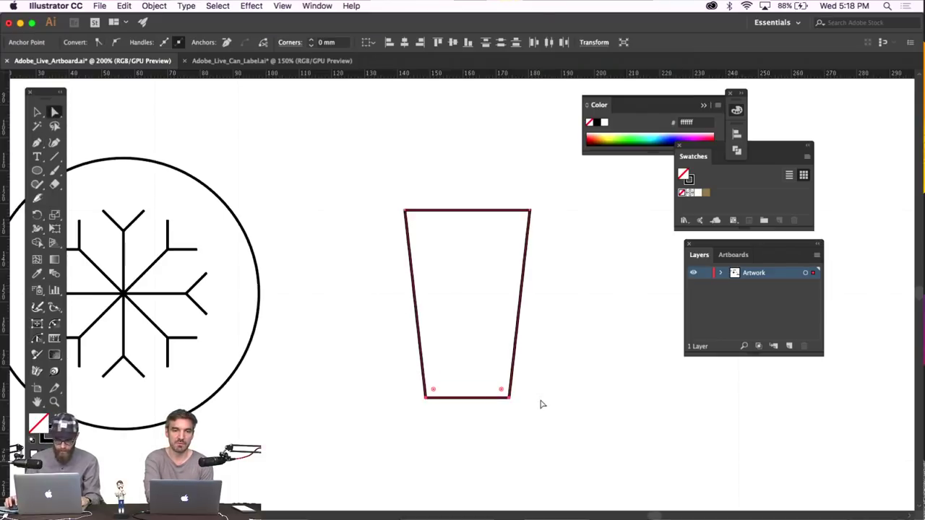
{"action": "left_click", "coordinate": [542, 396]}
Nudge the whole cup outline to the left along the grid and deselect it
{"action": "left_click", "coordinate": [37, 112]}
{"action": "left_click", "coordinate": [433, 206]}
{"action": "key", "text": "Left"}
{"action": "key", "text": "Left"}
{"action": "key", "text": "Left"}
{"action": "key", "text": "Left"}
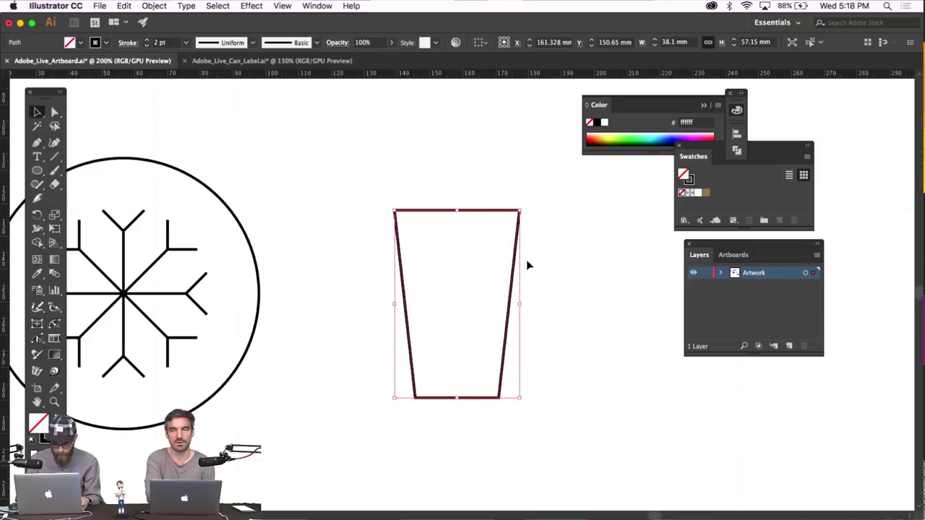
{"action": "left_click", "coordinate": [528, 265]}
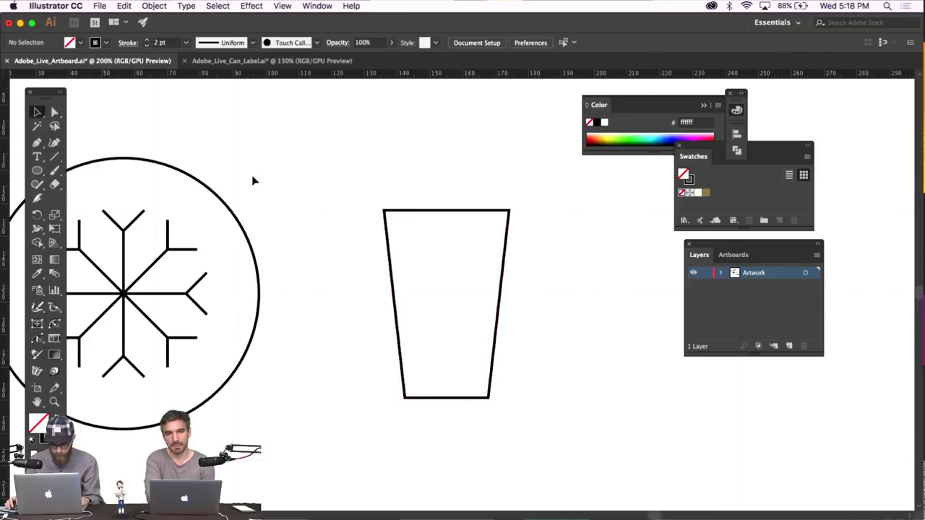
Draw a horizontal line across the cup just below the rim at Y 128.425 mm, ending at X 174.028 mm
{"action": "left_click", "coordinate": [55, 112]}
{"action": "left_click", "coordinate": [37, 142]}
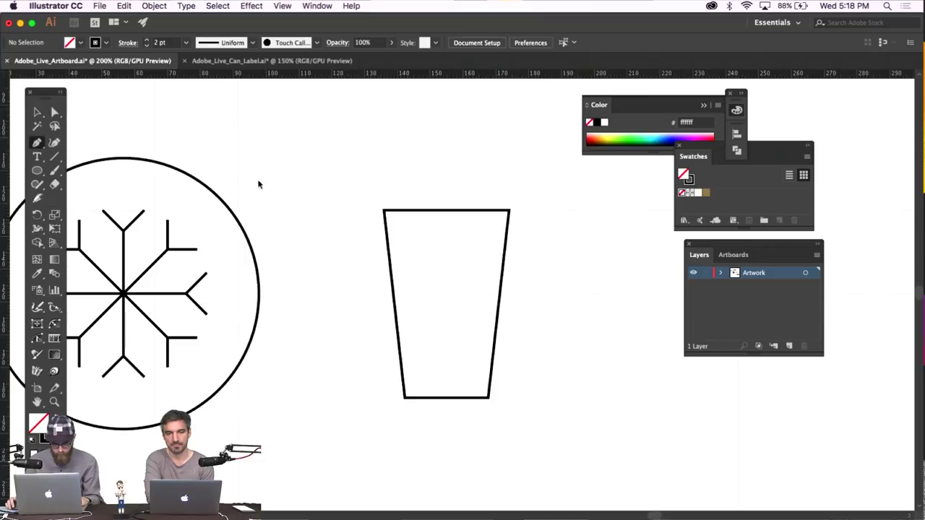
{"action": "left_click", "coordinate": [389, 246]}
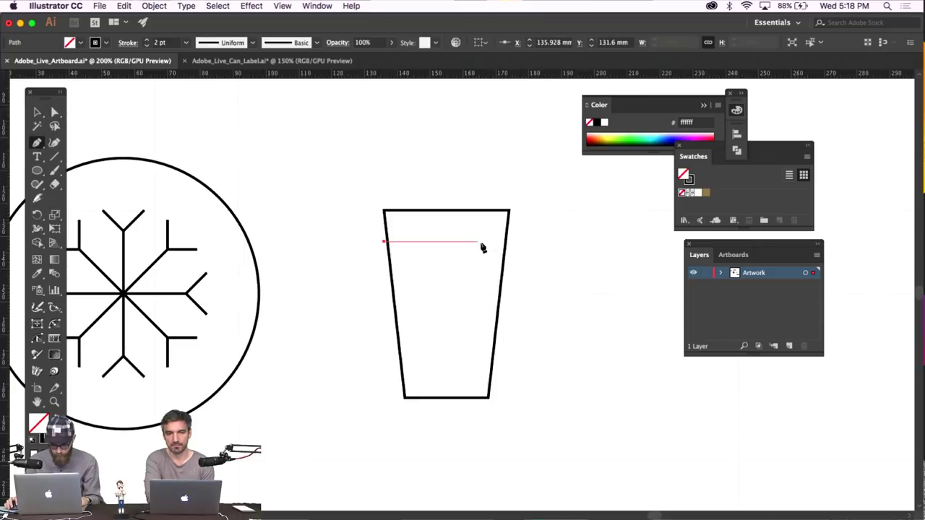
{"action": "left_click", "coordinate": [410, 237], "text": "super"}
{"action": "left_click", "coordinate": [386, 231]}
{"action": "left_click", "coordinate": [509, 231]}
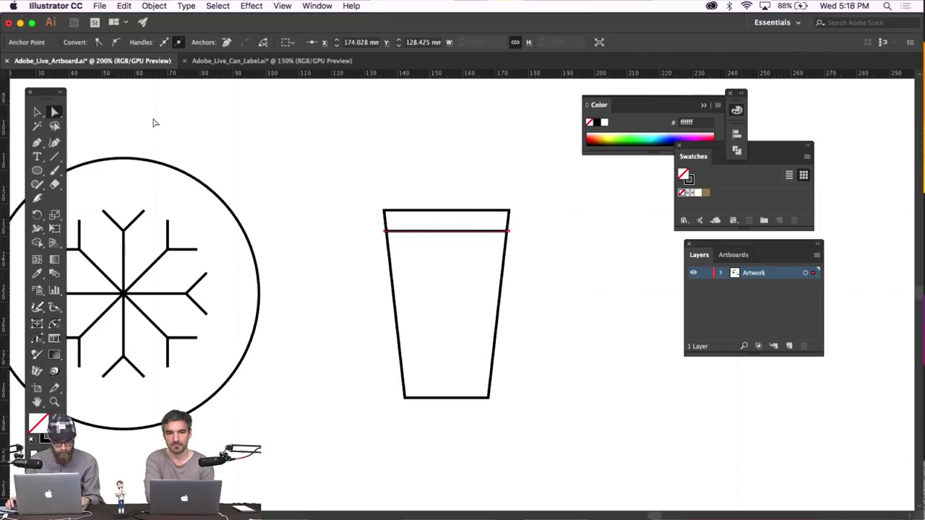
Draw a rectangular lid outline above the rim, as wide as the cup, ending at X 174.028 mm, Y 122.075 mm
{"action": "left_click", "coordinate": [37, 143]}
{"action": "left_click", "coordinate": [384, 190]}
{"action": "left_click", "coordinate": [509, 190]}
{"action": "left_click", "coordinate": [509, 210]}
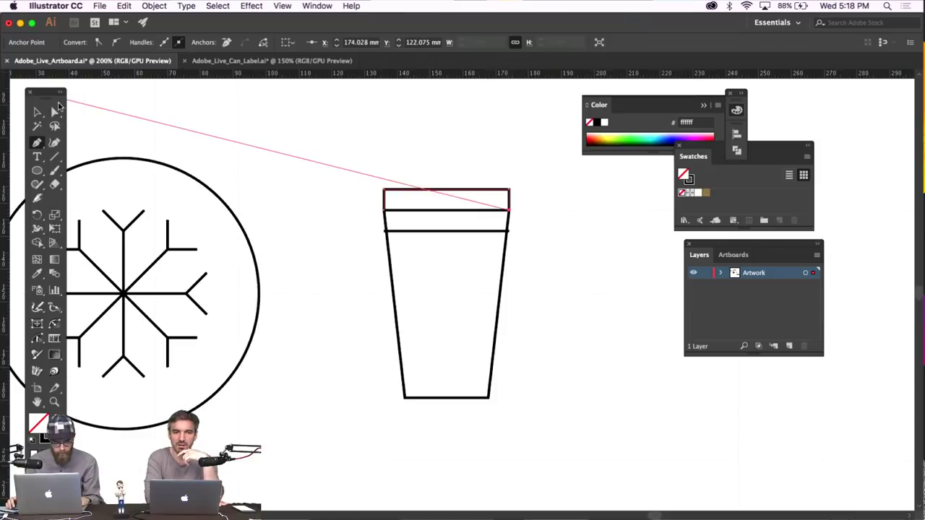
Round the lid's two upper corners with the live corner widgets and deselect the lid
{"action": "key", "text": "a"}
{"action": "left_click_drag", "start_coordinate": [343, 167], "coordinate": [583, 201]}
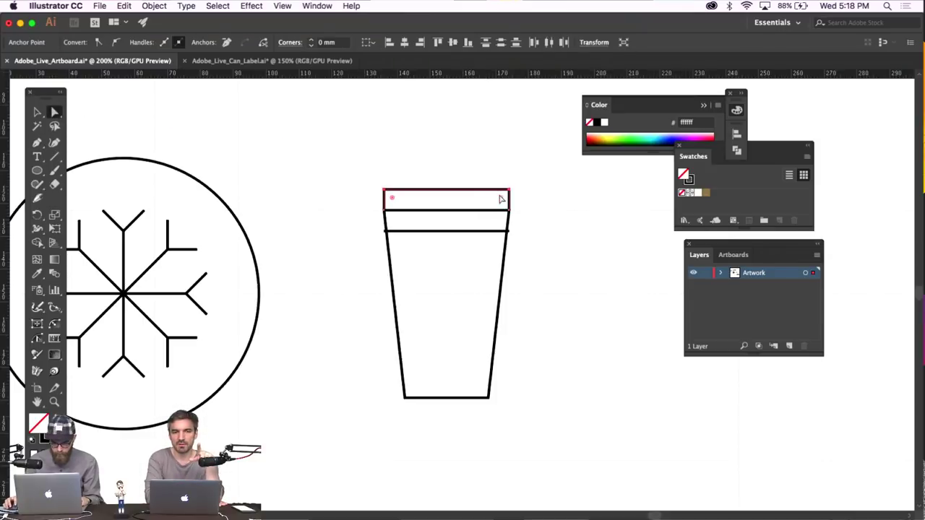
{"action": "left_click_drag", "start_coordinate": [487, 215], "coordinate": [483, 227]}
{"action": "left_click", "coordinate": [547, 178]}
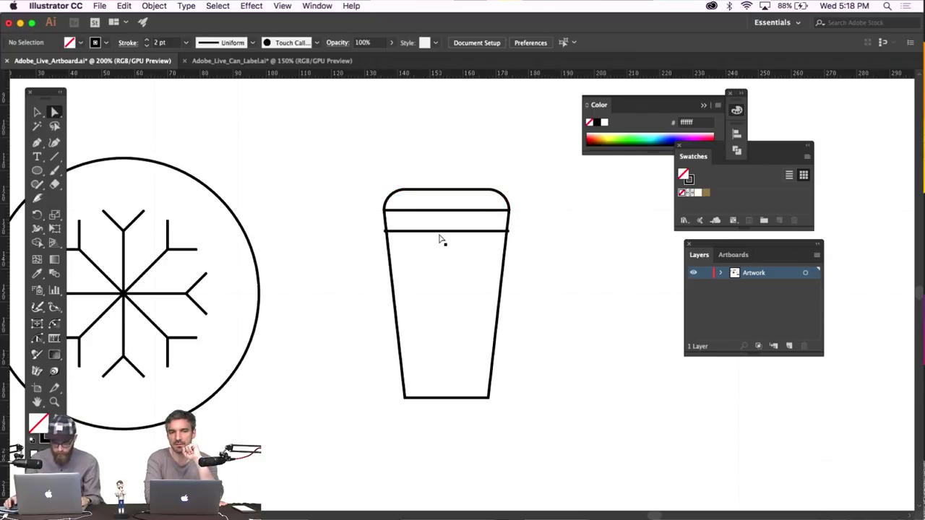
Try to shorten the cup by nudging its base points up
{"action": "left_click_drag", "start_coordinate": [335, 444], "coordinate": [346, 442]}
{"action": "key", "text": "Up"}
{"action": "key", "text": "Up"}
{"action": "left_click", "coordinate": [364, 383]}
{"action": "key", "text": "ctrl+z"}
{"action": "key", "text": "ctrl+z"}
Try to widen the cup's base by nudging its two lower corner points outward
{"action": "left_click_drag", "start_coordinate": [367, 380], "coordinate": [422, 416]}
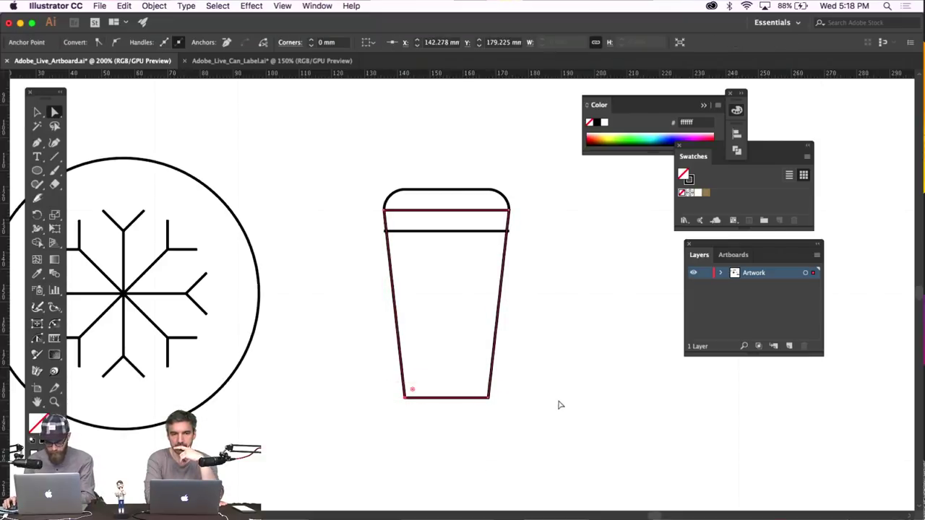
{"action": "left_click_drag", "start_coordinate": [530, 386], "coordinate": [484, 411]}
{"action": "key", "text": "Right"}
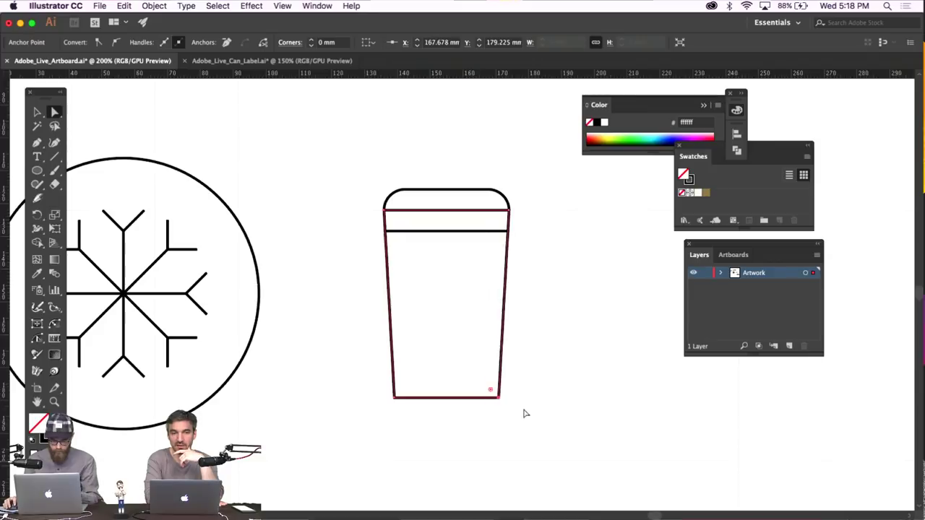
{"action": "left_click", "coordinate": [530, 392]}
{"action": "key", "text": "ctrl+z"}
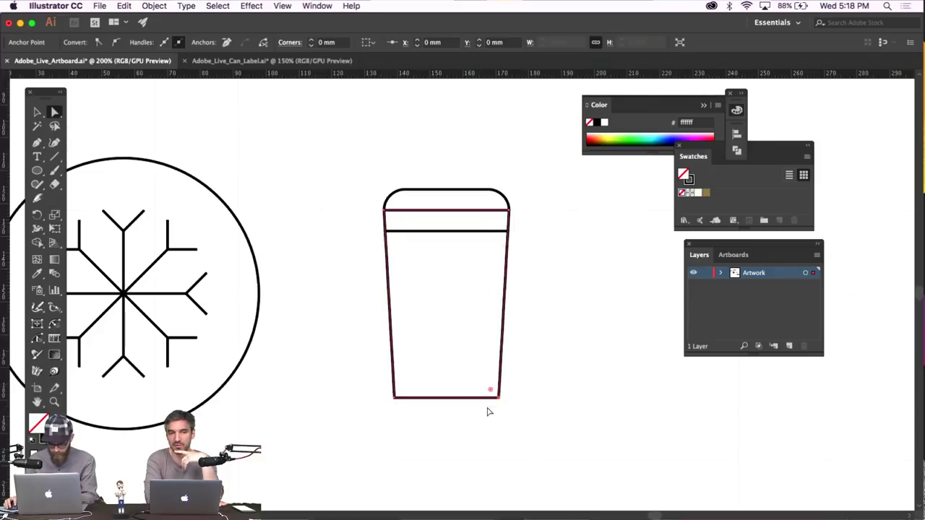
{"action": "key", "text": "Right"}
{"action": "left_click", "coordinate": [566, 288]}
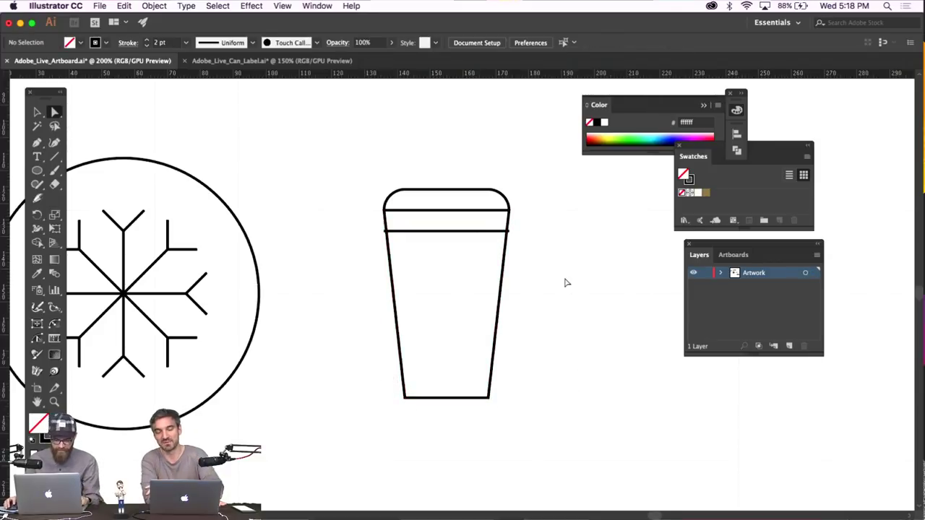
Nudge the horizontal line across the cup down to Y 131.6 mm and deselect it
{"action": "left_click", "coordinate": [450, 232]}
{"action": "key", "text": "Down"}
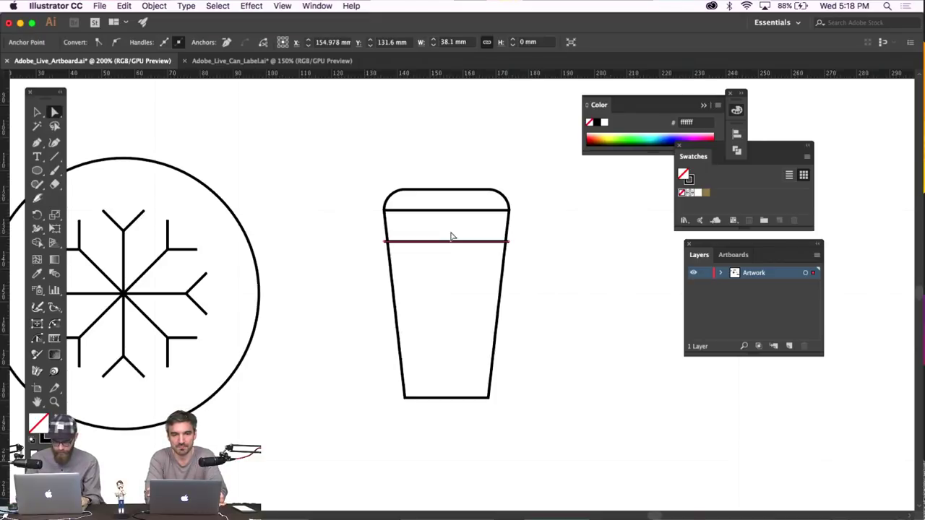
{"action": "left_click", "coordinate": [561, 282]}
Draw a ground line under the cup at Y 179.225 mm from X 129.578 mm, plus a short separate dash ending at X 189.903 mm
{"action": "key", "text": "p"}
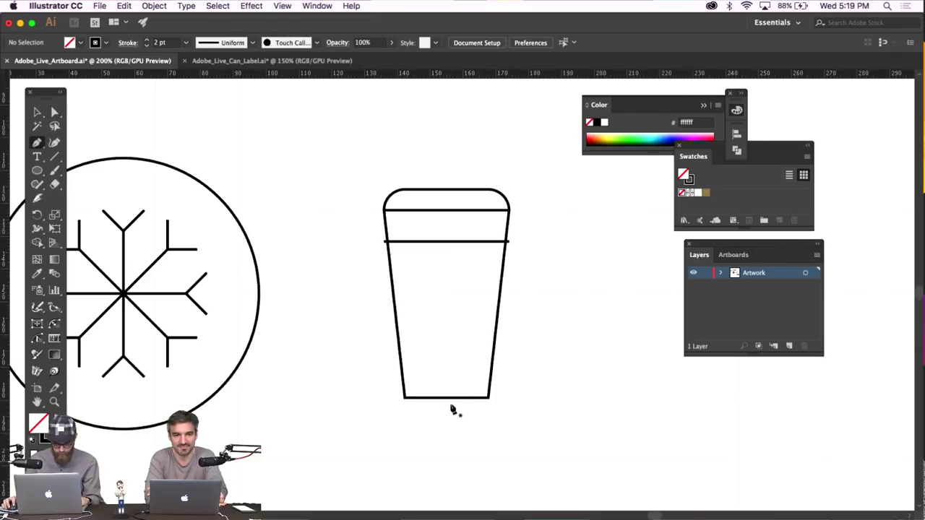
{"action": "left_click", "coordinate": [363, 398]}
{"action": "left_click", "coordinate": [517, 398]}
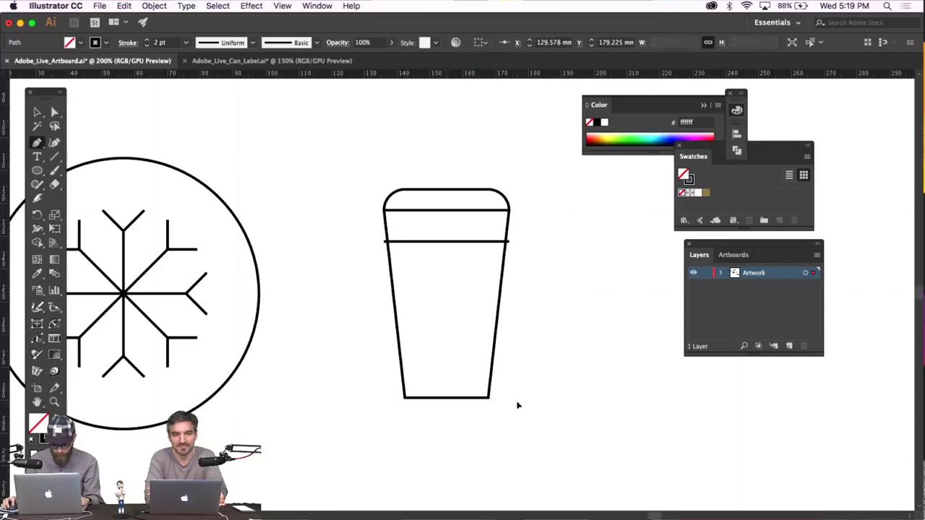
{"action": "left_click", "coordinate": [560, 398]}
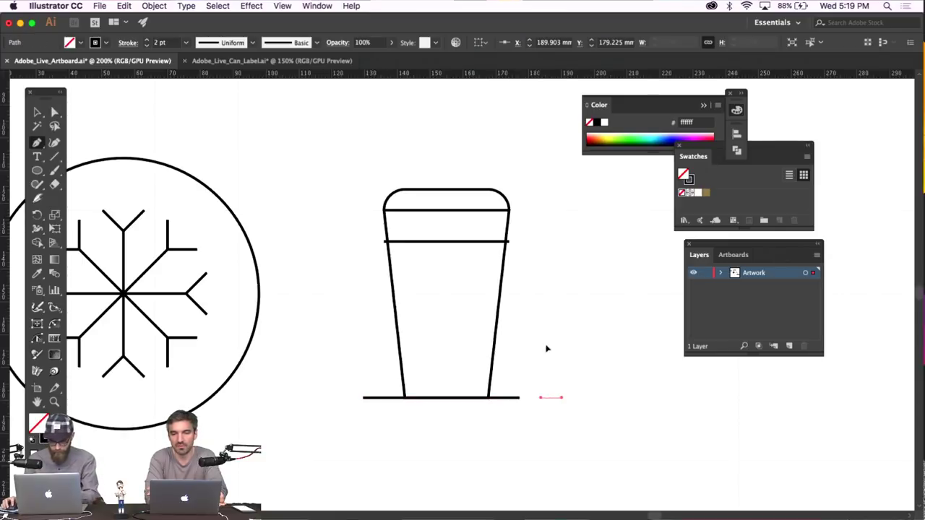
{"action": "left_click", "coordinate": [541, 397]}
{"action": "left_click", "coordinate": [37, 112]}
{"action": "left_click", "coordinate": [353, 165]}
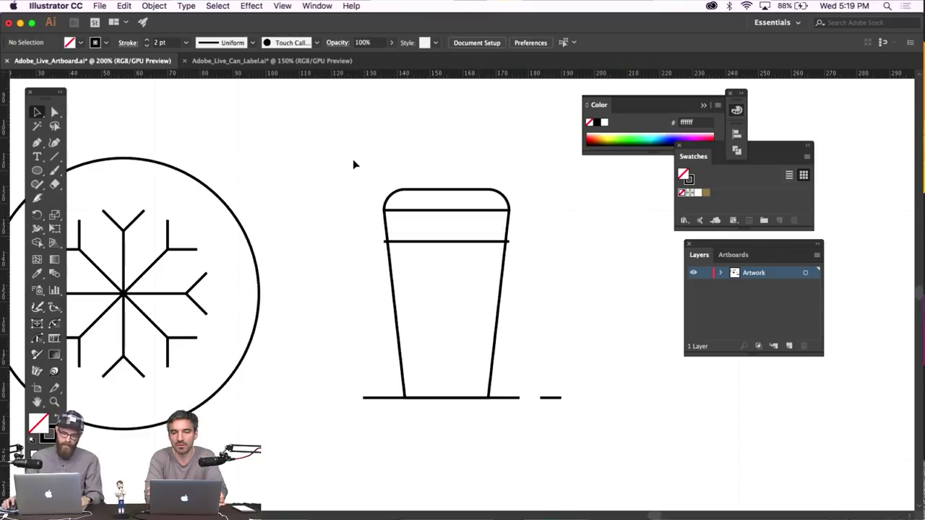
Turn off Snap to Grid and pull both ends of the horizontal line in to meet the cup's sides
{"action": "key", "text": "super+equal"}
{"action": "left_click", "coordinate": [54, 112]}
{"action": "left_click", "coordinate": [311, 194]}
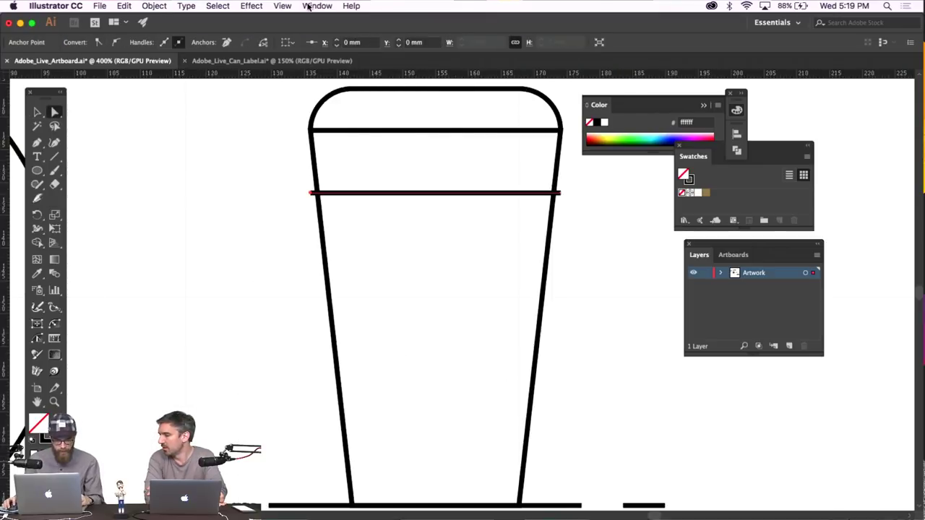
{"action": "left_click", "coordinate": [282, 6]}
{"action": "left_click", "coordinate": [316, 408]}
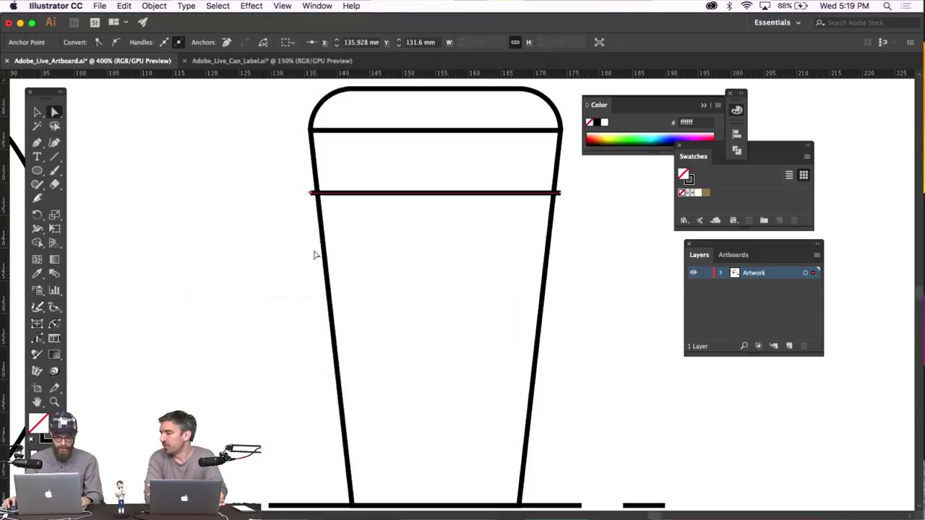
{"action": "left_click_drag", "start_coordinate": [311, 193], "coordinate": [316, 194]}
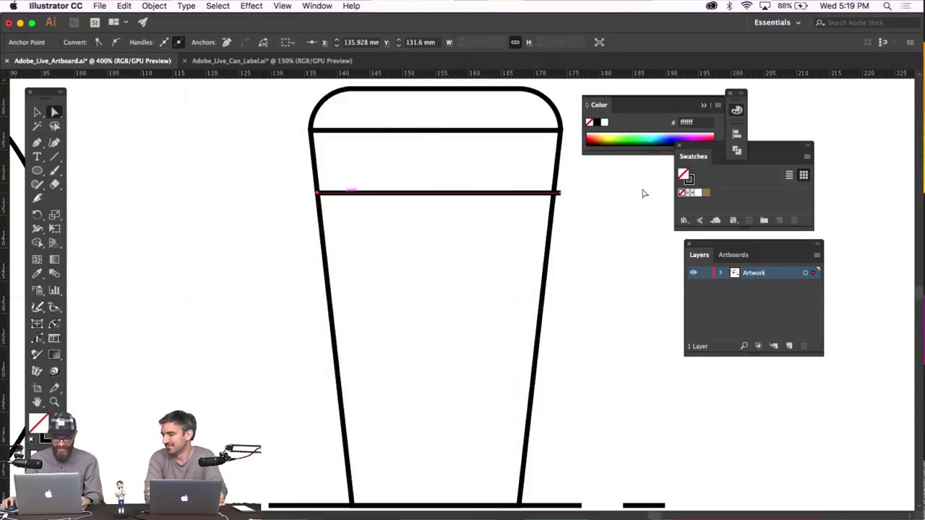
{"action": "left_click_drag", "start_coordinate": [561, 193], "coordinate": [554, 193]}
{"action": "left_click", "coordinate": [589, 246]}
Copy the 82.55 mm circle around the snowflake, paste it in front and move the copy right until it surrounds the cup
{"action": "key", "text": "super+0"}
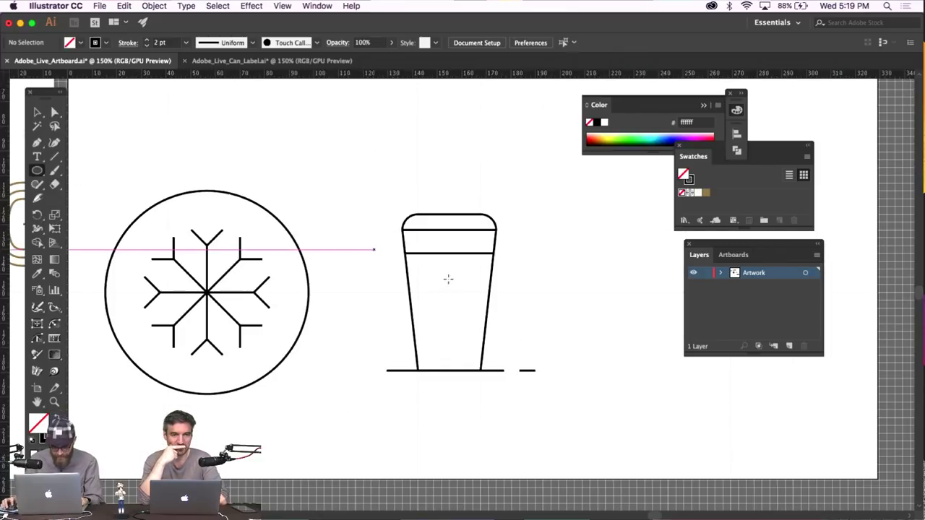
{"action": "key", "text": "v"}
{"action": "left_click", "coordinate": [274, 211]}
{"action": "key", "text": "super+c"}
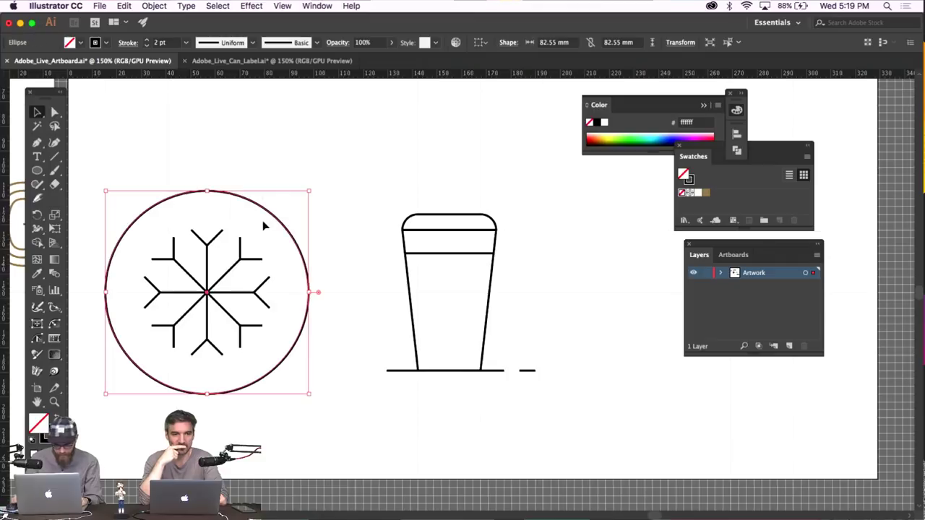
{"action": "key", "text": "super+f"}
{"action": "key", "text": "shift+Right"}
{"action": "key", "text": "shift+Right"}
{"action": "key", "text": "shift+Right"}
{"action": "key", "text": "shift+Right"}
{"action": "key", "text": "shift+Right"}
{"action": "key", "text": "shift+Right"}
{"action": "key", "text": "shift+Right"}
{"action": "key", "text": "shift+Right"}
{"action": "key", "text": "shift+Right"}
{"action": "key", "text": "shift+Right"}
{"action": "key", "text": "shift+Right"}
{"action": "key", "text": "shift+Right"}
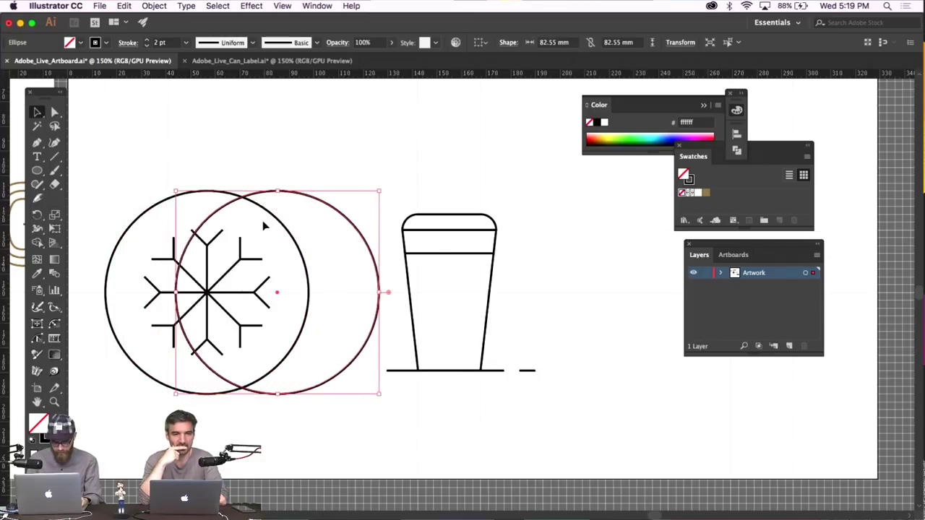
{"action": "key", "text": "shift+Right"}
{"action": "key", "text": "shift+Right"}
{"action": "key", "text": "shift+Right"}
{"action": "key", "text": "shift+Right"}
{"action": "key", "text": "shift+Right"}
{"action": "key", "text": "shift+Right"}
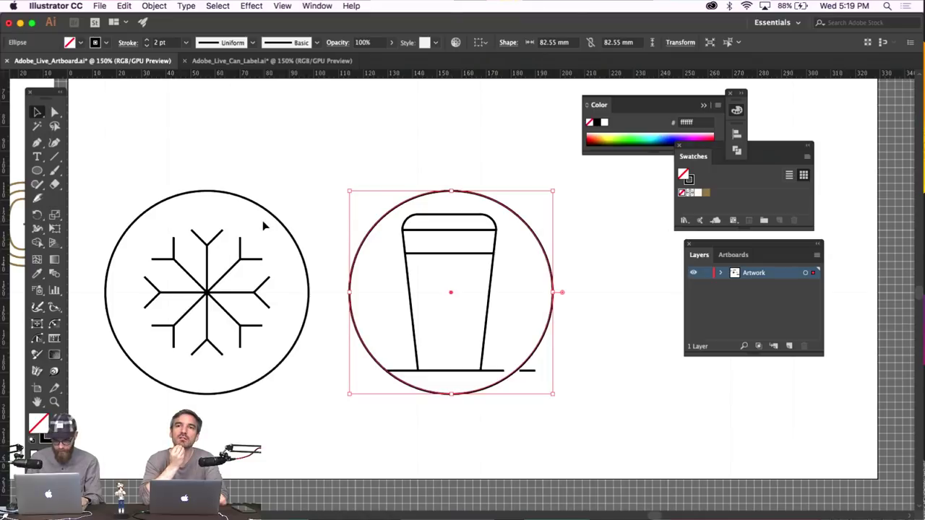
Fine-tune the horizontal position of the circle around the cup, turning Snap to Grid back on, and deselect it
{"action": "key", "text": "Left"}
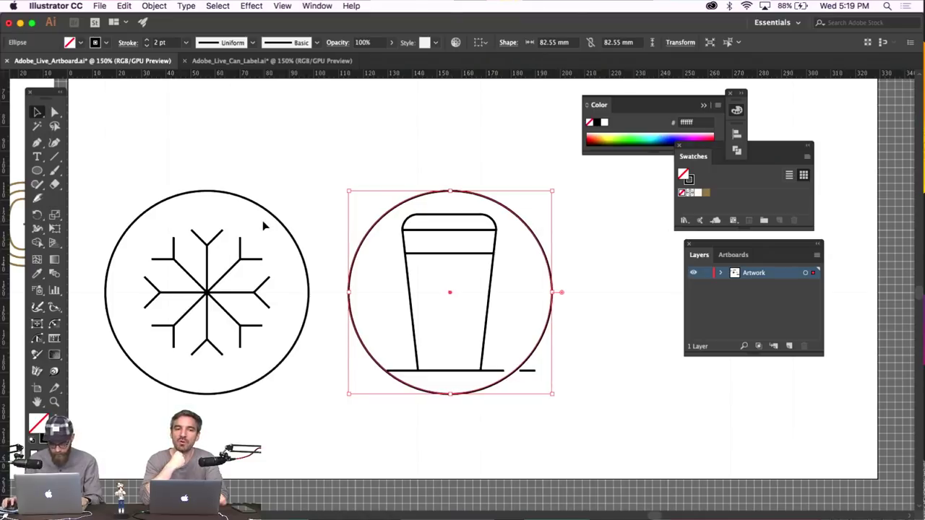
{"action": "key", "text": "Right"}
{"action": "key", "text": "Left"}
{"action": "key", "text": "super+equal"}
{"action": "key", "text": "super+equal"}
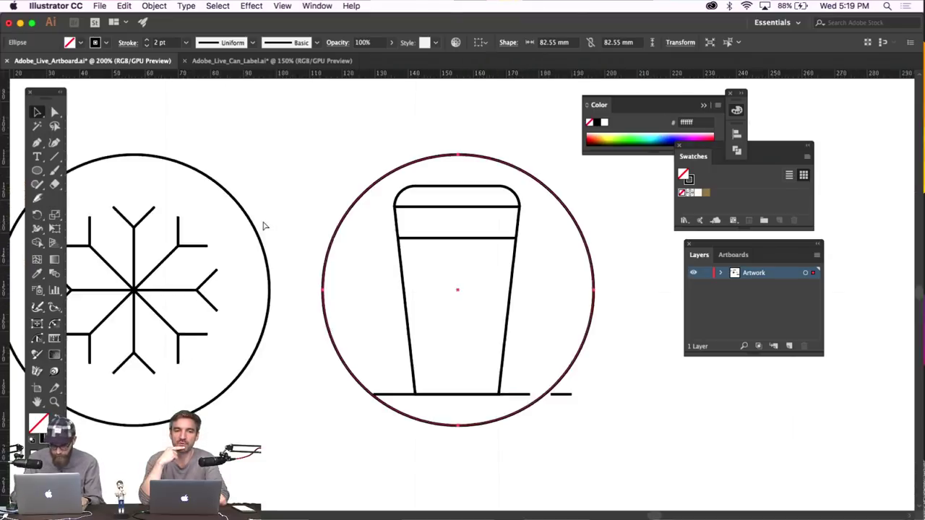
{"action": "key", "text": "Left"}
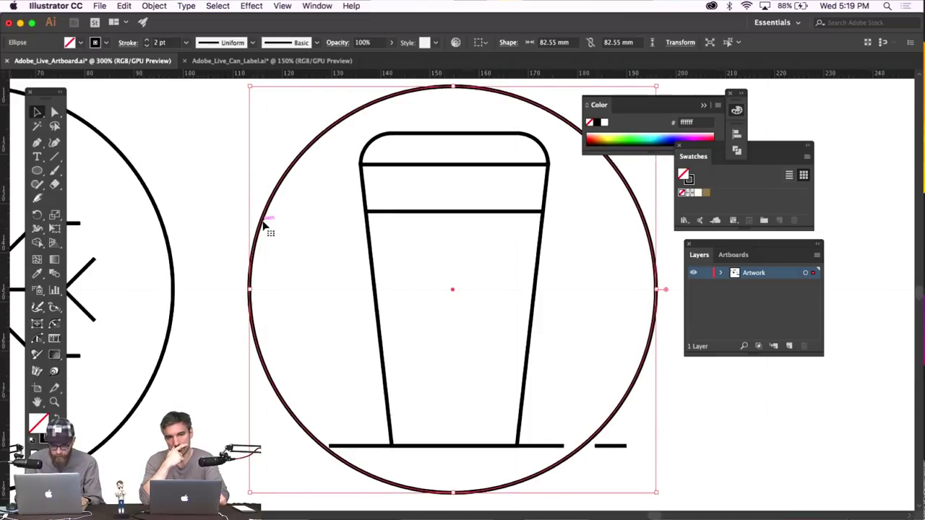
{"action": "left_click", "coordinate": [282, 5]}
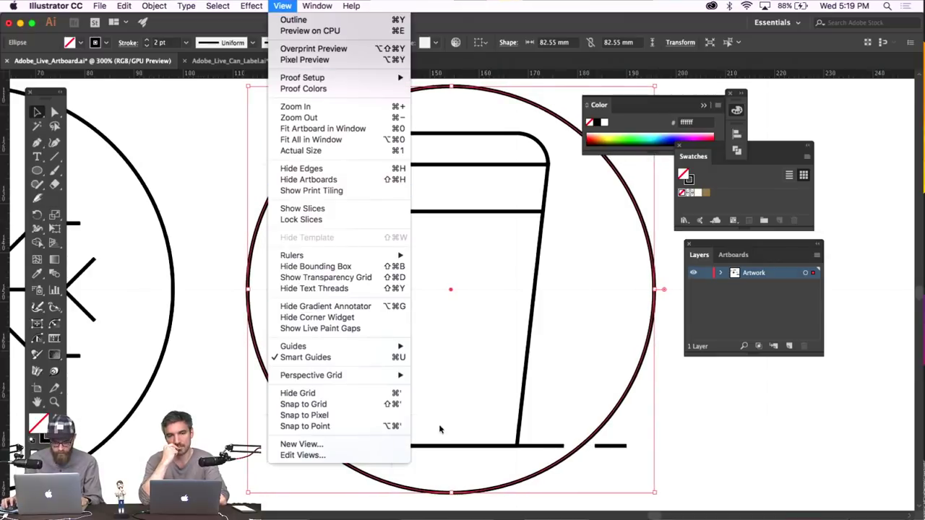
{"action": "left_click", "coordinate": [372, 405]}
{"action": "key", "text": "Right"}
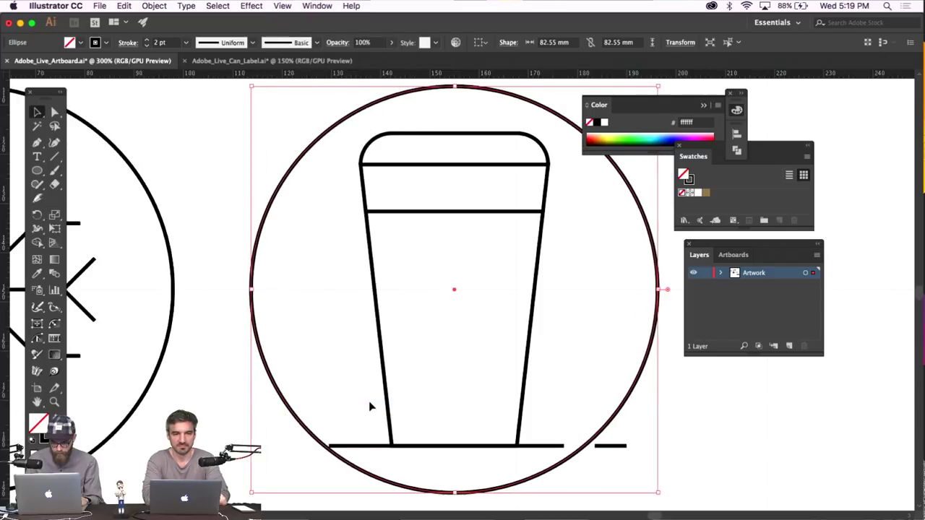
{"action": "left_click", "coordinate": [208, 402]}
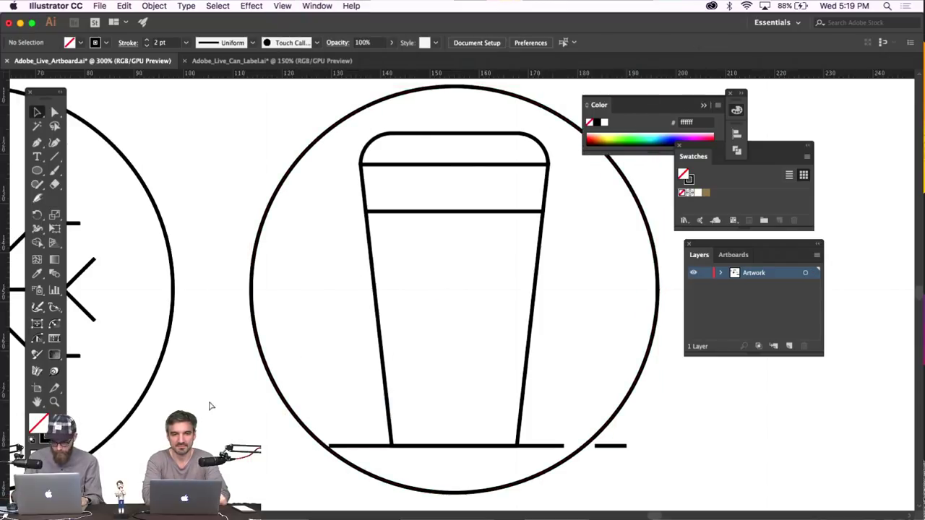
Delete the short dash and lengthen the ground line so it meets the circle on both sides, keeping its left end at X 129.578 mm
{"action": "key", "text": "super+minus"}
{"action": "key", "text": "super+minus"}
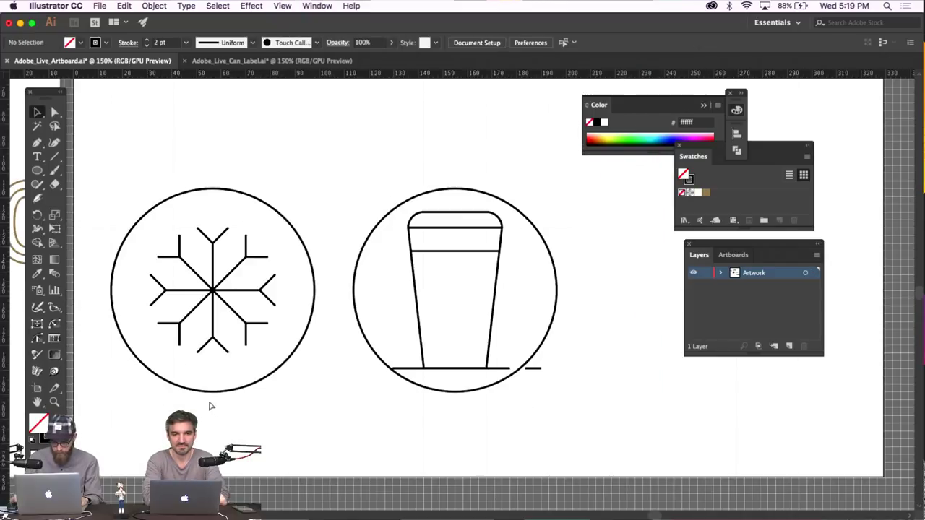
{"action": "left_click", "coordinate": [536, 371]}
{"action": "key", "text": "BackSpace"}
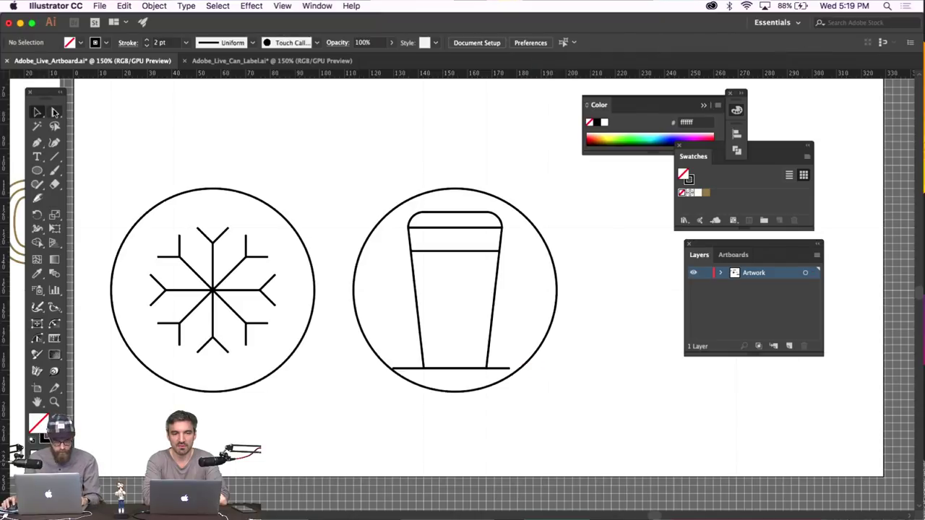
{"action": "left_click", "coordinate": [519, 370]}
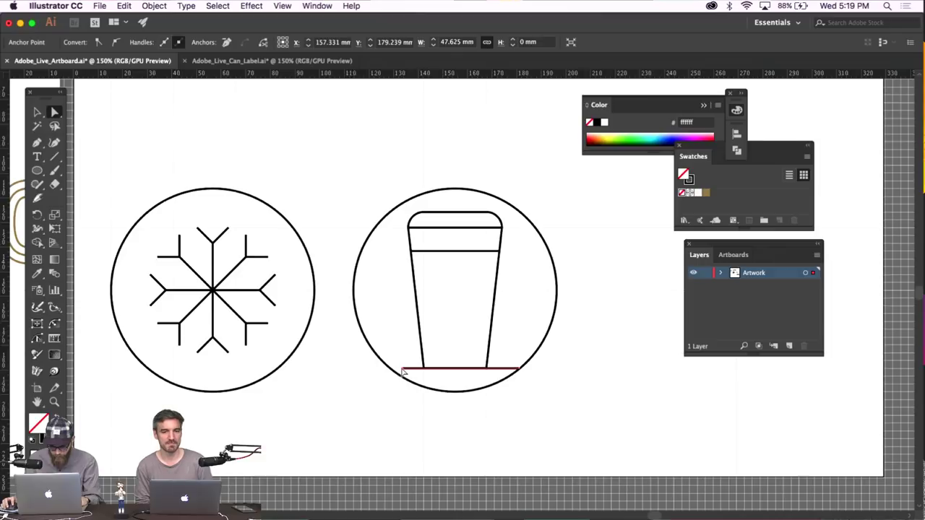
{"action": "key", "text": "super+j"}
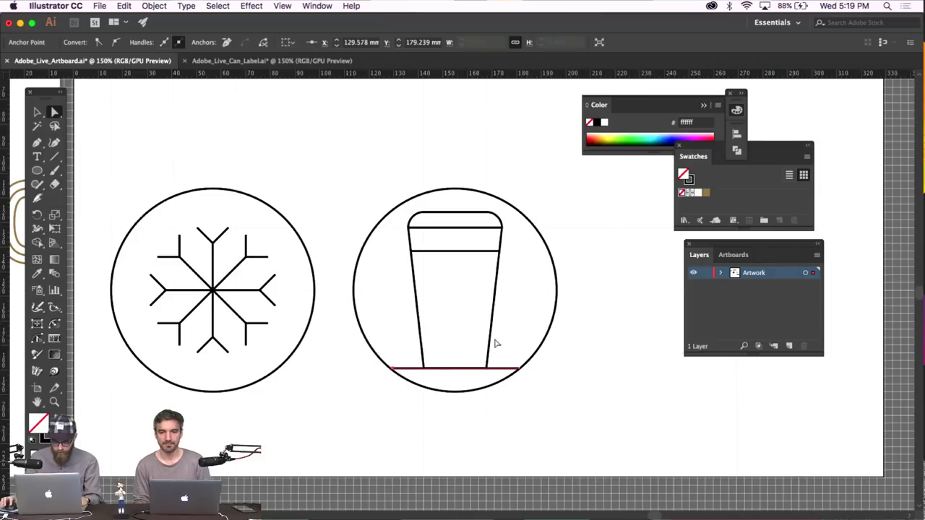
{"action": "left_click", "coordinate": [578, 375]}
Duplicate the complete cup icon with its circle and ground line, and move the copy right until it clears the original
{"action": "scroll", "coordinate": [578, 371], "scroll_direction": "right", "scroll_amount": 5}
{"action": "left_click", "coordinate": [37, 112]}
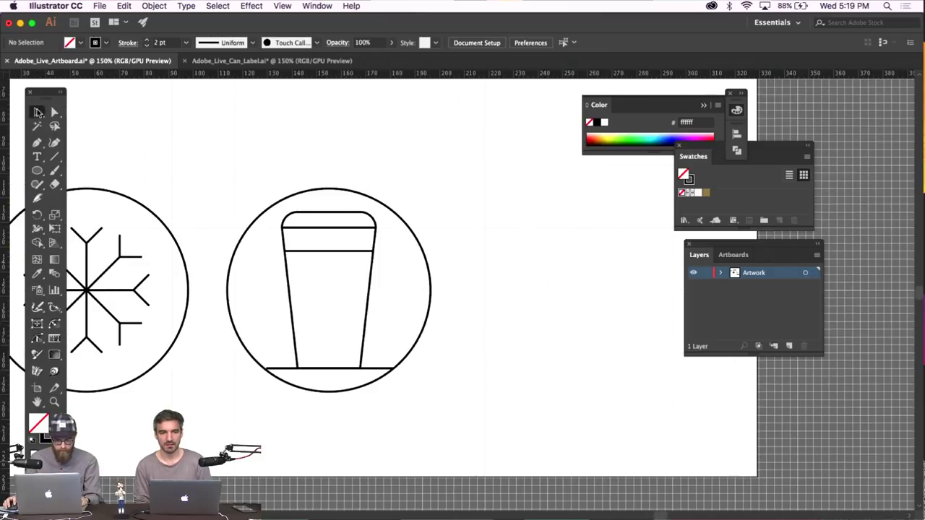
{"action": "left_click", "coordinate": [269, 372]}
{"action": "key", "text": "alt+shift+Right"}
{"action": "key", "text": "shift+Right"}
{"action": "key", "text": "shift+Right"}
{"action": "key", "text": "shift+Right"}
{"action": "key", "text": "shift+Right"}
{"action": "key", "text": "shift+Right"}
{"action": "key", "text": "shift+Right"}
{"action": "key", "text": "shift+Right"}
{"action": "key", "text": "shift+Right"}
{"action": "key", "text": "shift+Right"}
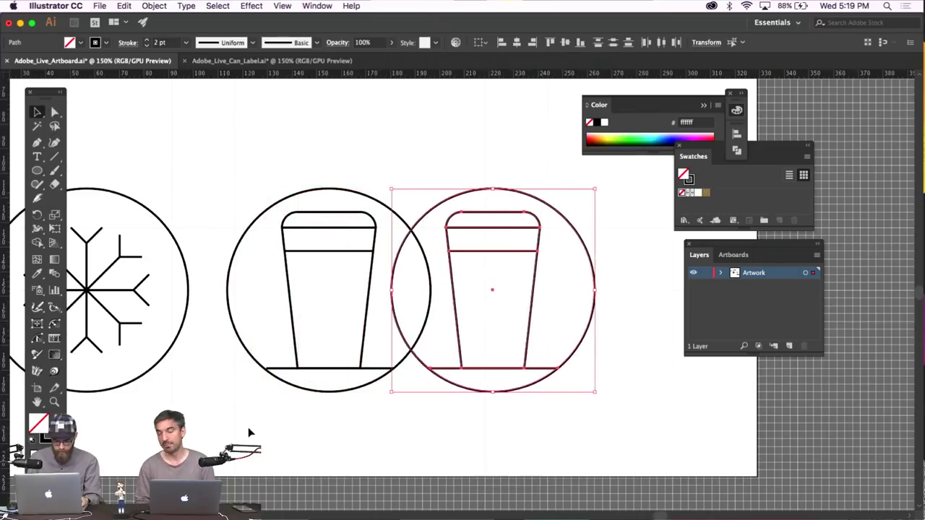
{"action": "left_click", "coordinate": [409, 473]}
Delete the cup and the ground line from the duplicated icon, keeping only its circle
{"action": "scroll", "coordinate": [415, 471], "scroll_direction": "right", "scroll_amount": 4}
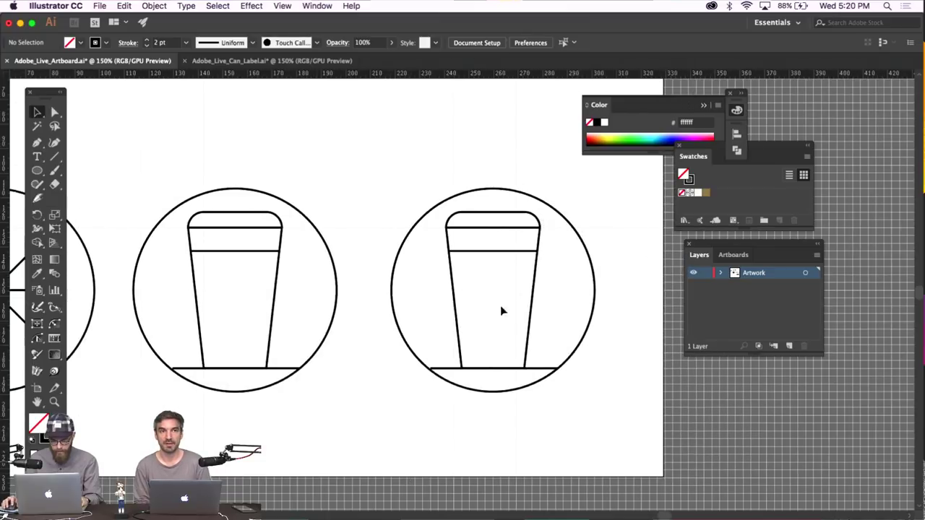
{"action": "left_click", "coordinate": [454, 357]}
{"action": "key", "text": "Delete"}
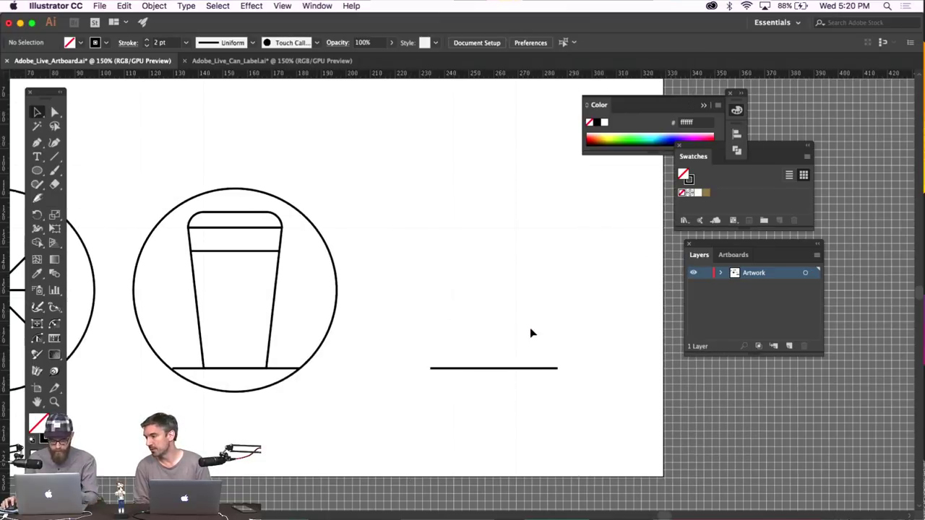
{"action": "key", "text": "super+z"}
{"action": "key", "text": "super+z"}
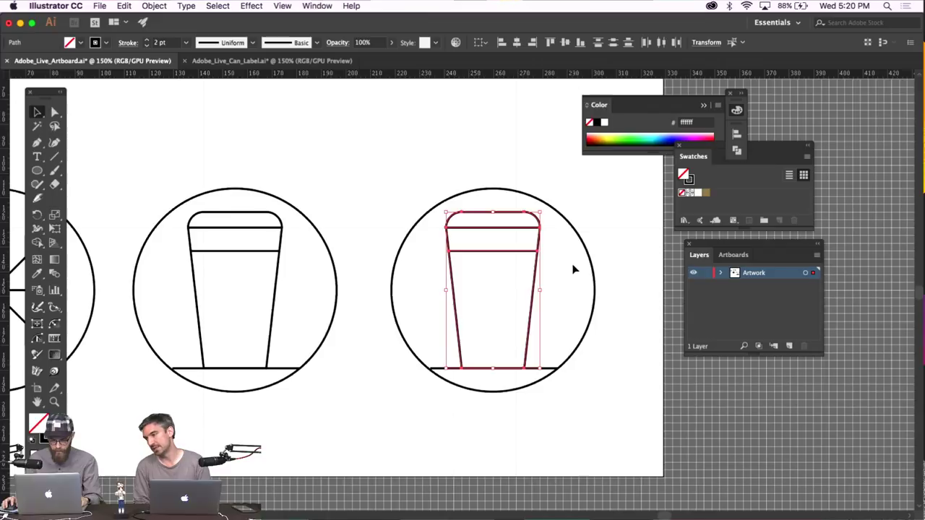
{"action": "key", "text": "Delete"}
{"action": "left_click", "coordinate": [500, 371]}
{"action": "key", "text": "Delete"}
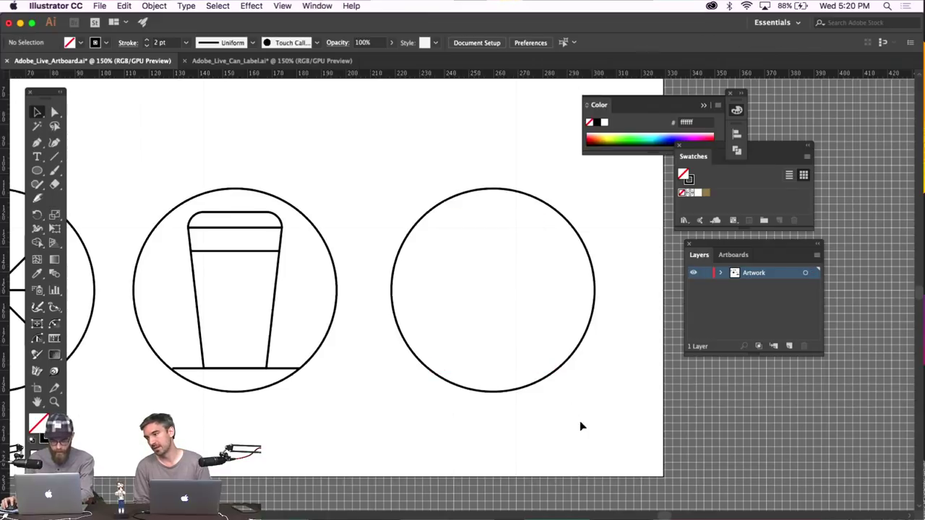
Draw a can's left side from X 243.878 mm, Y 134.775 mm, bevelled bottom and right side up to Y 128.425 mm inside the empty circle
{"action": "left_click", "coordinate": [37, 142]}
{"action": "scroll", "coordinate": [352, 235], "scroll_direction": "right", "scroll_amount": 3}
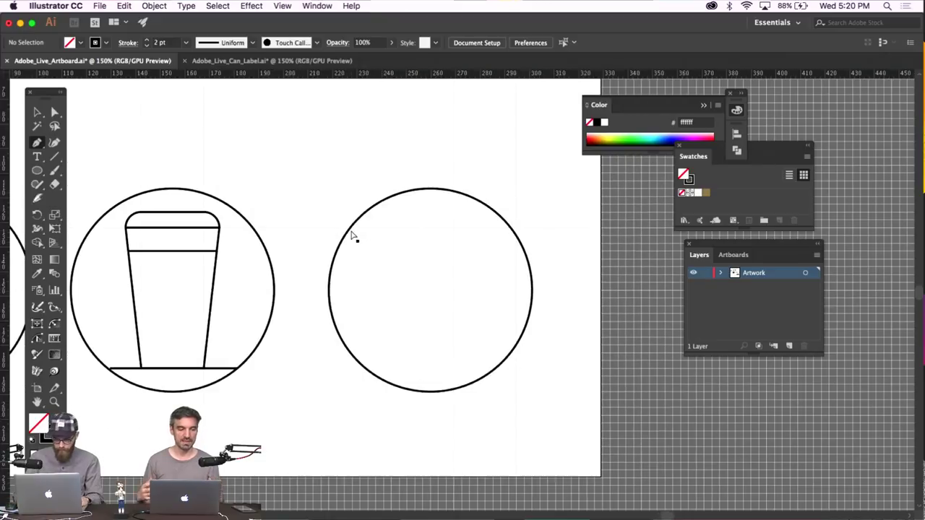
{"action": "key", "text": "super+equal"}
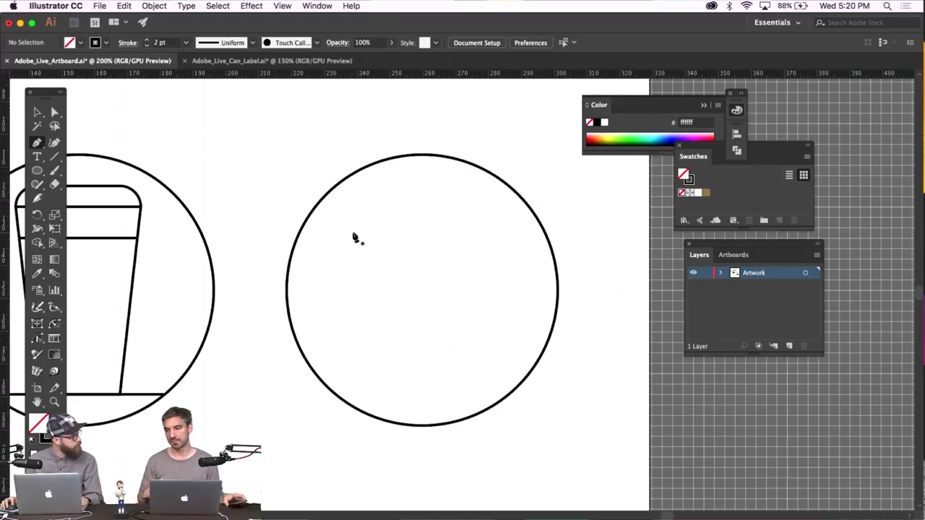
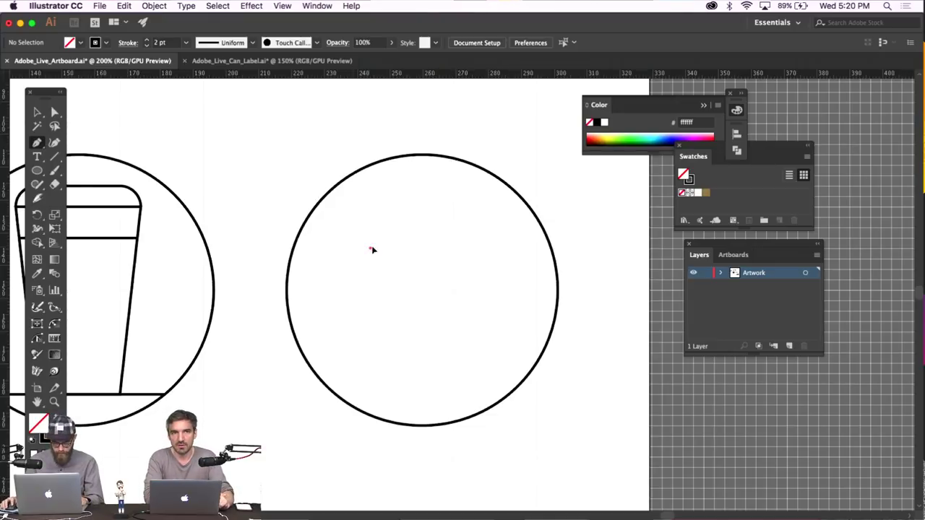
{"action": "left_click", "coordinate": [369, 248]}
{"action": "left_click", "coordinate": [370, 373]}
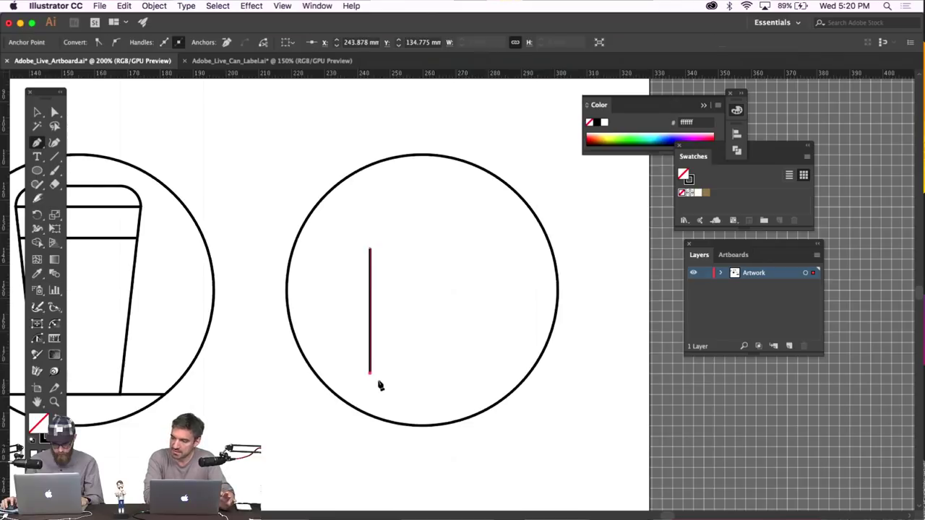
{"action": "left_click", "coordinate": [379, 383]}
{"action": "left_click", "coordinate": [465, 383]}
{"action": "left_click", "coordinate": [474, 375]}
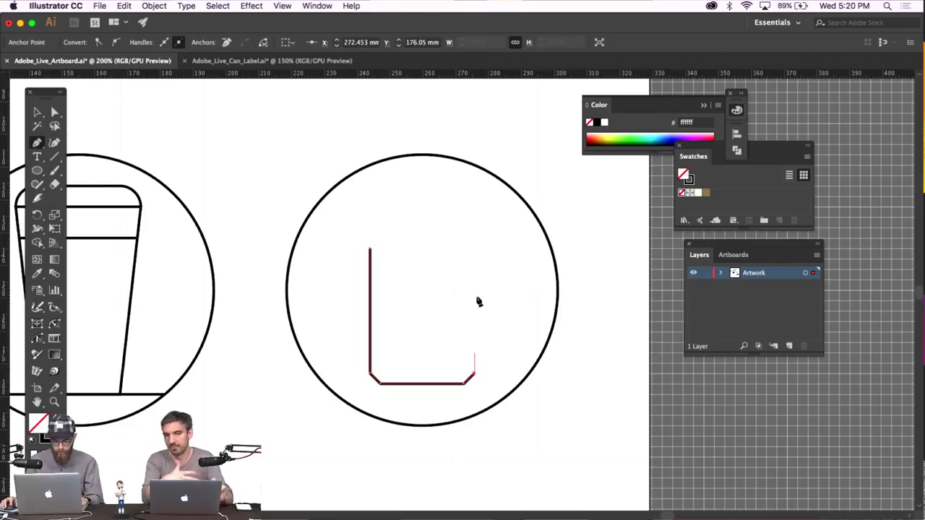
{"action": "left_click", "coordinate": [475, 227]}
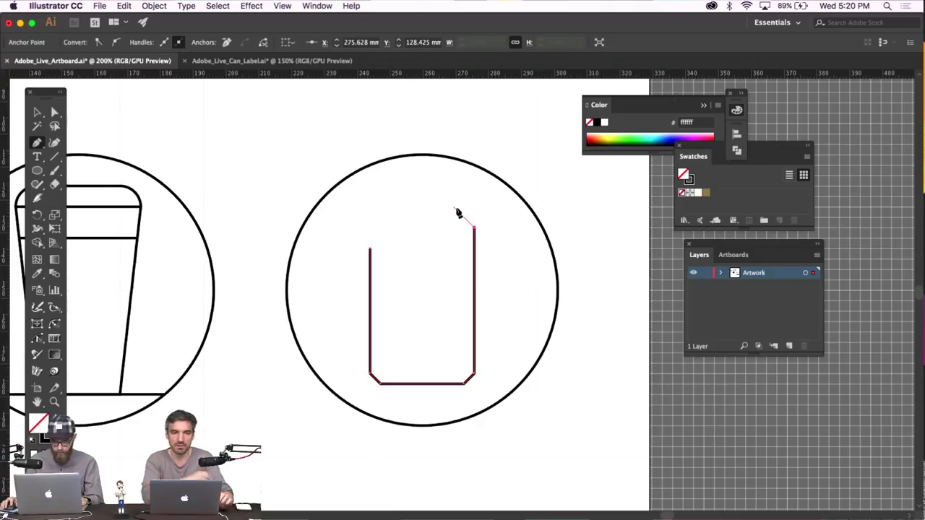
Add the can's straight top edge at Y 122.075 mm with slanted shoulders and close the outline
{"action": "left_click_drag", "start_coordinate": [454, 207], "coordinate": [457, 197]}
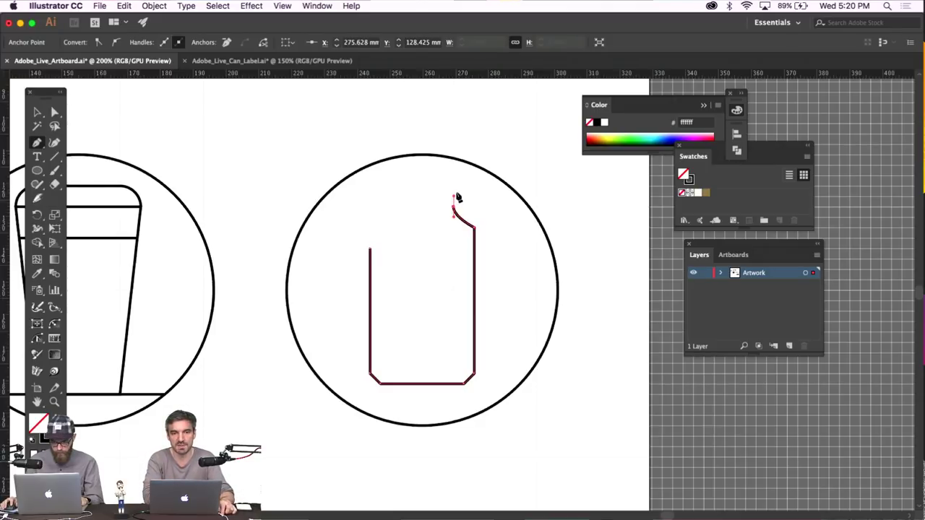
{"action": "left_click", "coordinate": [463, 208]}
{"action": "left_click", "coordinate": [381, 207]}
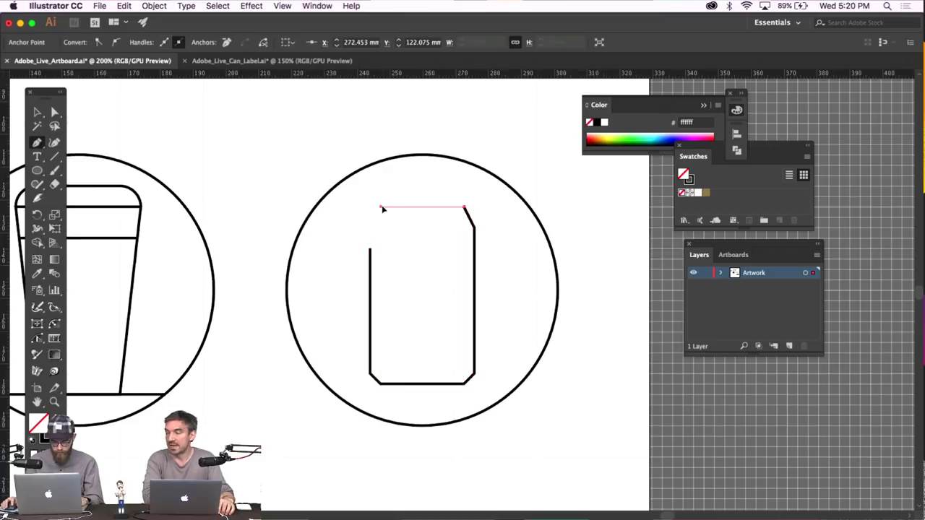
{"action": "left_click", "coordinate": [370, 238]}
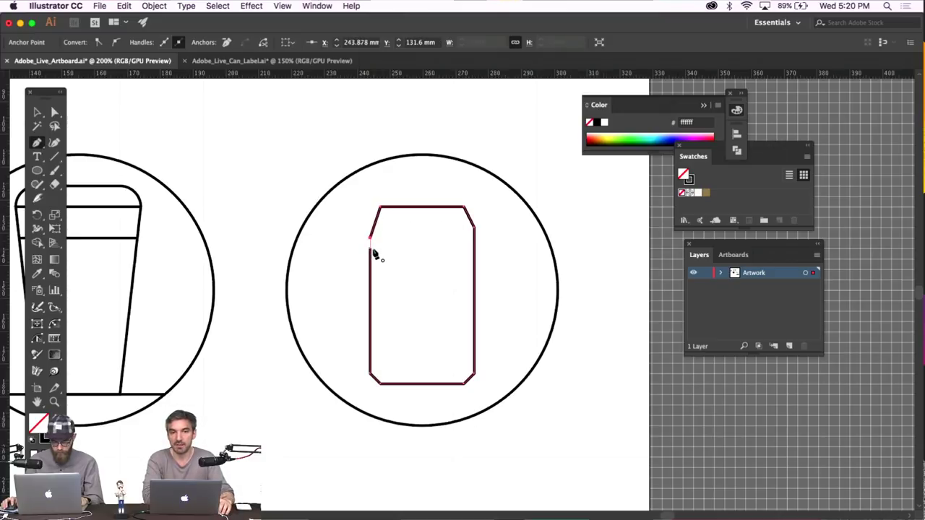
{"action": "left_click", "coordinate": [370, 250]}
Raise the can's left shoulder point level with the right one and deselect the outline
{"action": "left_click", "coordinate": [56, 112]}
{"action": "left_click", "coordinate": [409, 251]}
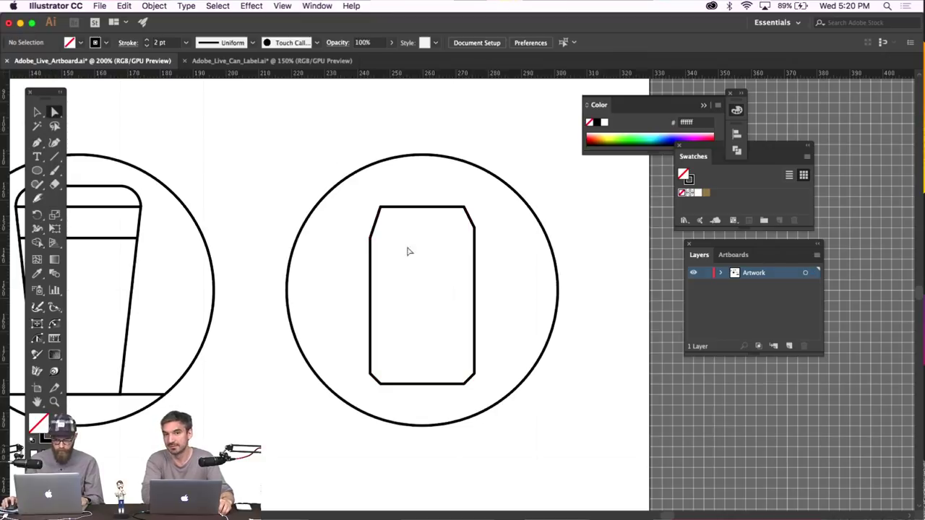
{"action": "left_click", "coordinate": [371, 225]}
{"action": "left_click", "coordinate": [349, 234]}
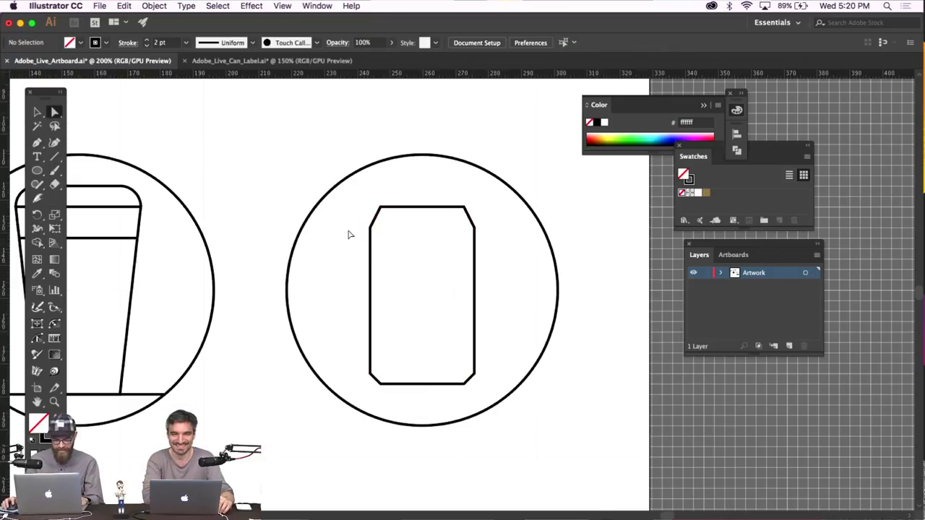
Draw a horizontal line inside the can's shoulders from X 247.053 mm to X 272.453 mm at Y 125.25 mm
{"action": "left_click", "coordinate": [37, 142]}
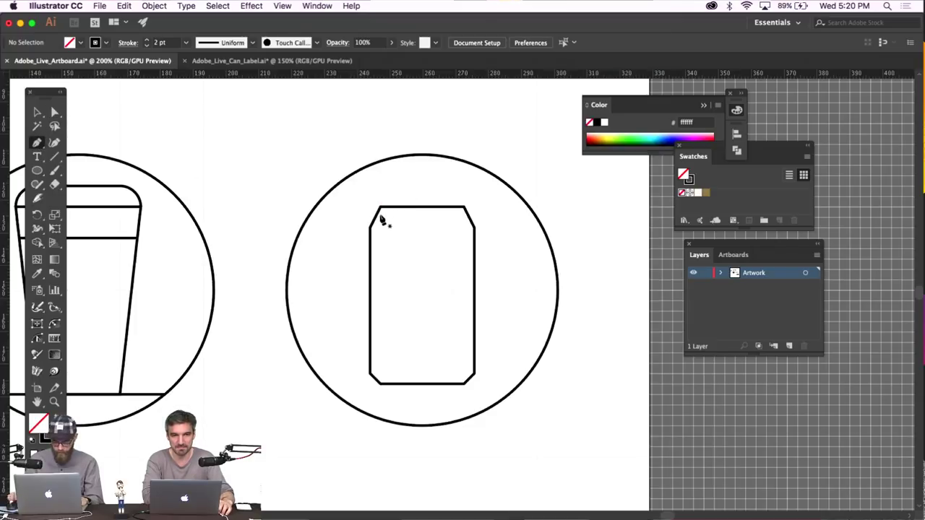
{"action": "key", "text": "super+equal"}
{"action": "key", "text": "super+equal"}
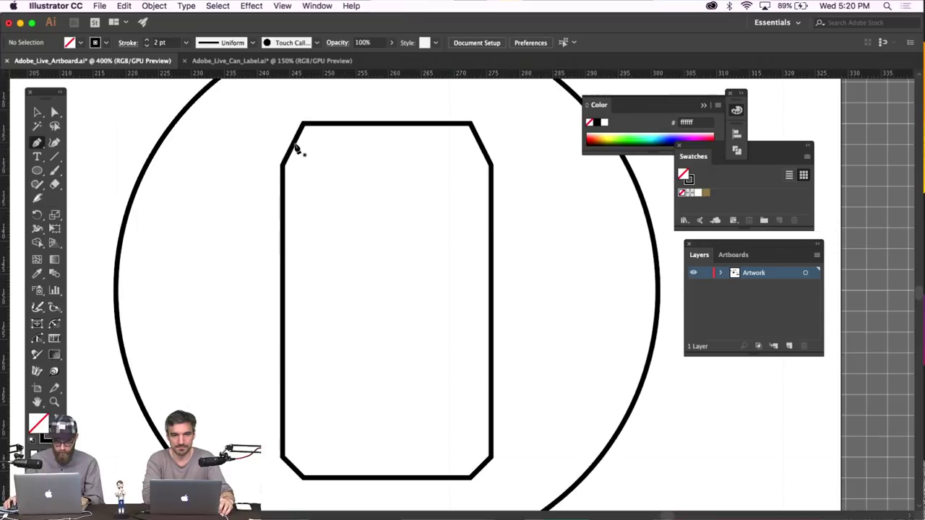
{"action": "left_click", "coordinate": [303, 144]}
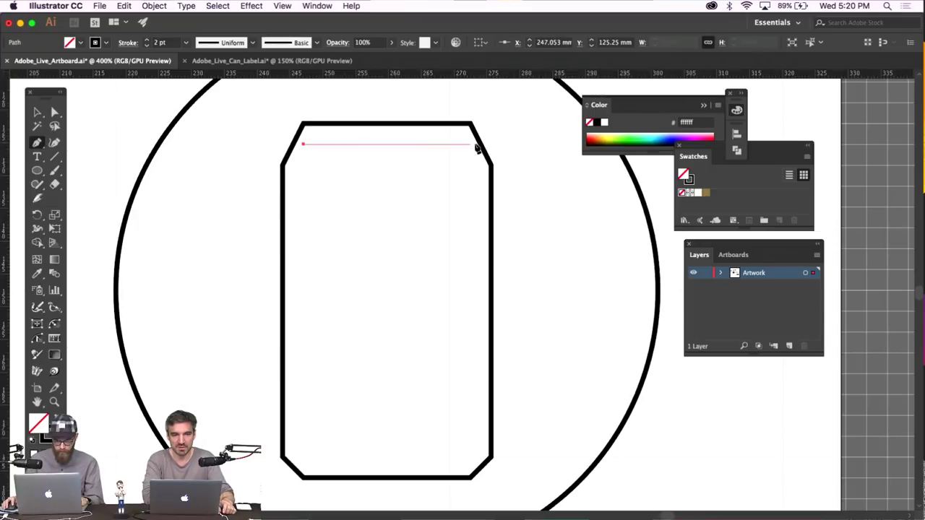
{"action": "left_click", "coordinate": [470, 144]}
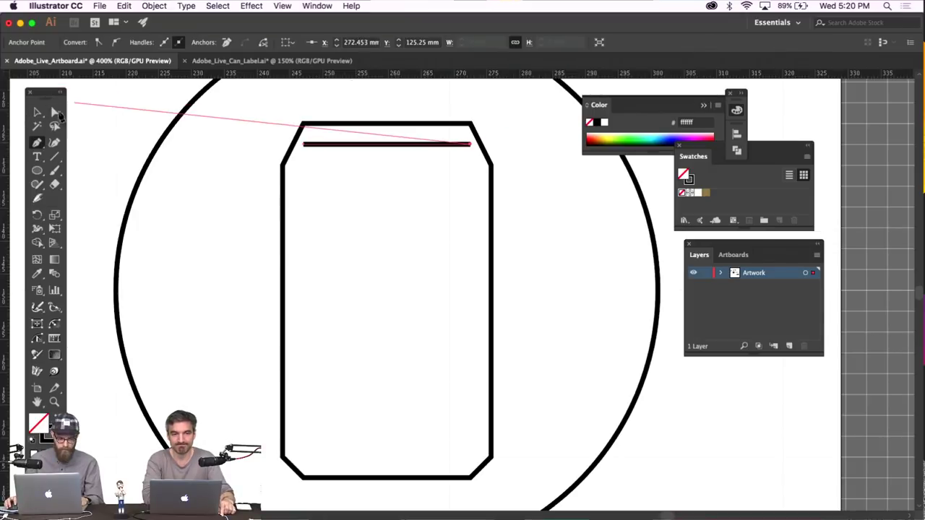
{"action": "left_click", "coordinate": [178, 161], "text": "super"}
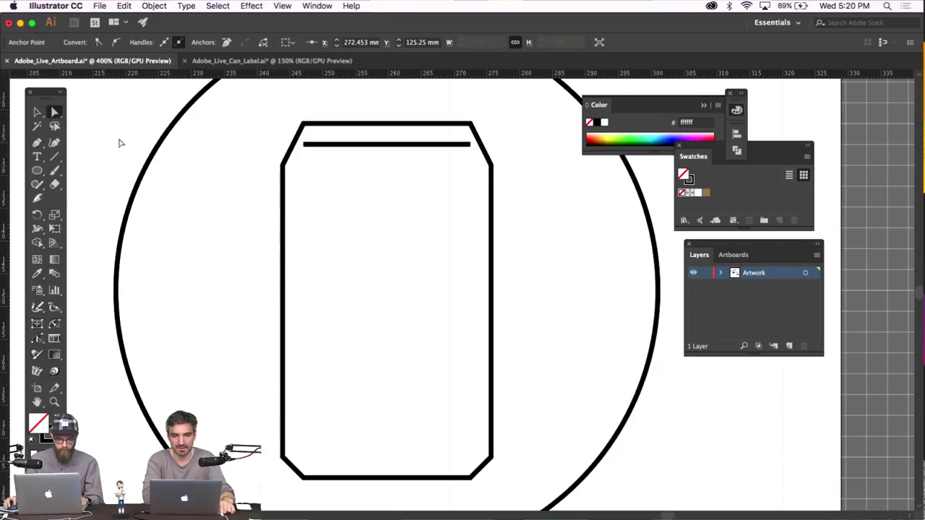
Draw a closed, flat rectangular rim on top of the can, as wide as the can's straight top edge
{"action": "left_click", "coordinate": [303, 122]}
{"action": "left_click", "coordinate": [303, 104]}
{"action": "left_click", "coordinate": [471, 103]}
{"action": "left_click", "coordinate": [470, 122]}
{"action": "left_click", "coordinate": [304, 122]}
Try to round the corners of the can's rectangular rim
{"action": "left_click", "coordinate": [56, 112]}
{"action": "left_click", "coordinate": [291, 114]}
{"action": "left_click", "coordinate": [473, 113]}
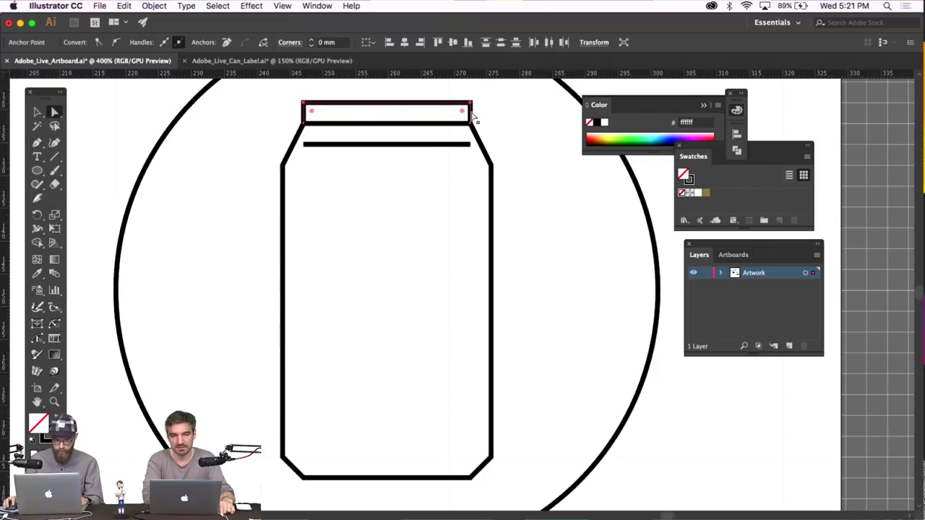
{"action": "left_click_drag", "start_coordinate": [464, 114], "coordinate": [429, 165]}
{"action": "left_click", "coordinate": [502, 131]}
{"action": "key", "text": "ctrl+z"}
{"action": "left_click", "coordinate": [500, 130]}
Draw a square tab open at its base, 6.35 mm wide and high, on top of the can's rim
{"action": "scroll", "coordinate": [497, 133], "scroll_direction": "up", "scroll_amount": 2}
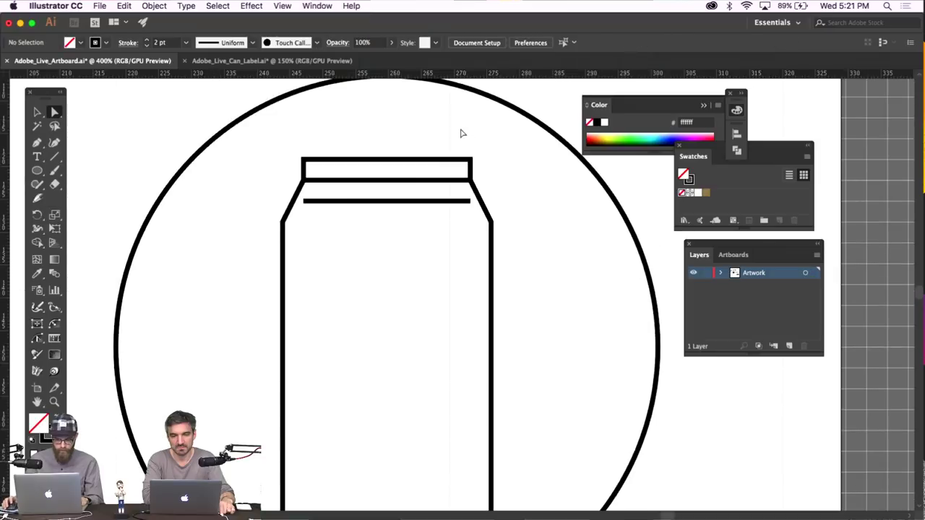
{"action": "left_click", "coordinate": [38, 143]}
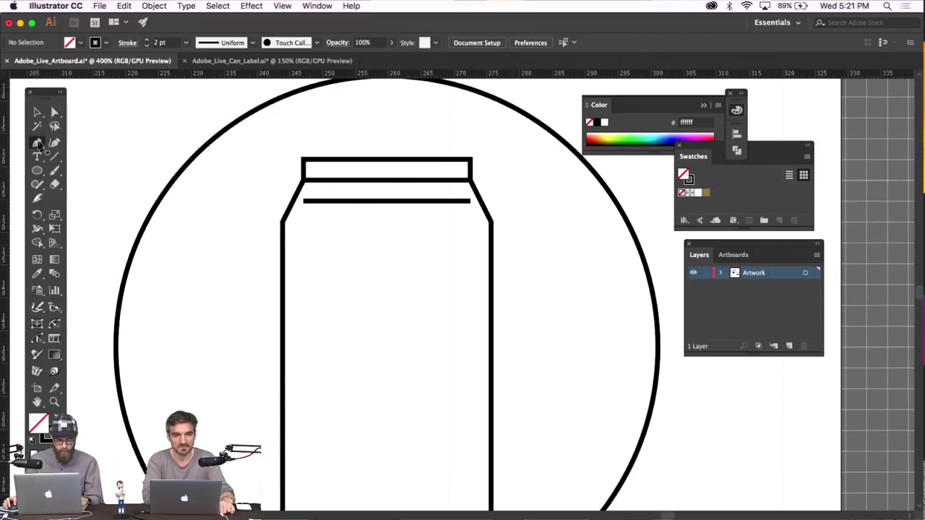
{"action": "left_click", "coordinate": [366, 157]}
{"action": "left_click", "coordinate": [407, 119], "text": "shift"}
{"action": "left_click", "coordinate": [409, 158], "text": "shift"}
Round the tab's two upper corners to a 3.17 mm radius so its top forms a full arch
{"action": "left_click", "coordinate": [54, 112]}
{"action": "left_click", "coordinate": [428, 115]}
{"action": "left_click", "coordinate": [364, 130]}
{"action": "left_click_drag", "start_coordinate": [399, 127], "coordinate": [433, 140]}
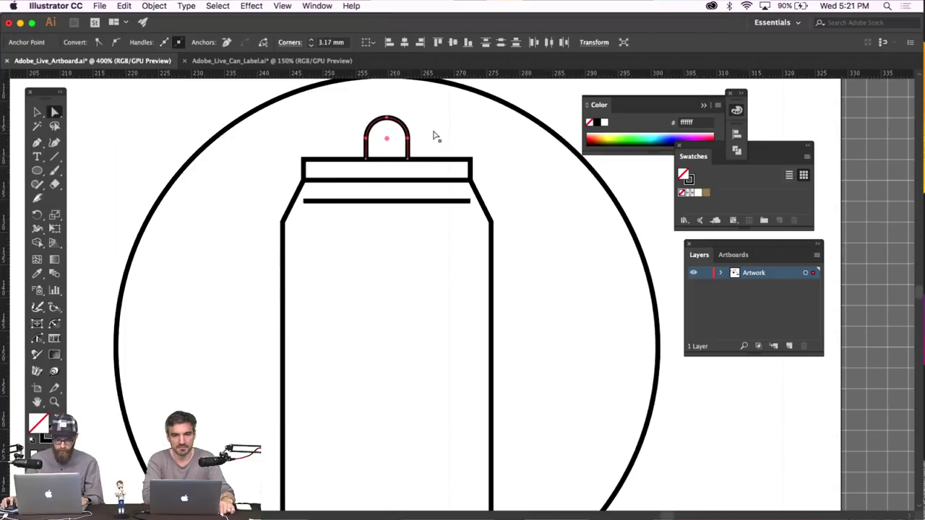
{"action": "left_click", "coordinate": [447, 128]}
Shear the tab horizontally by 17° and shift it right along the rim to X 262.369 mm
{"action": "left_click", "coordinate": [39, 113]}
{"action": "left_click", "coordinate": [406, 121]}
{"action": "left_click", "coordinate": [154, 6]}
{"action": "mouse_move", "coordinate": [168, 20]}
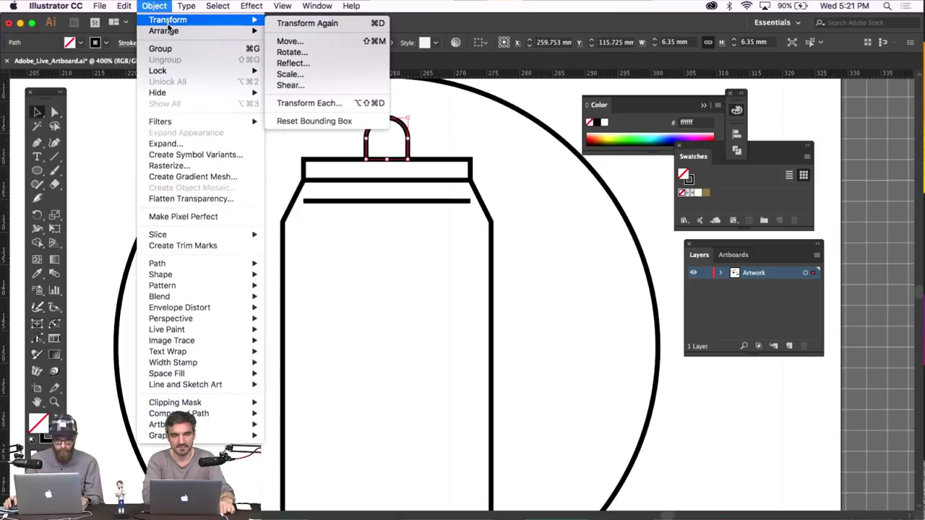
{"action": "left_click", "coordinate": [310, 89]}
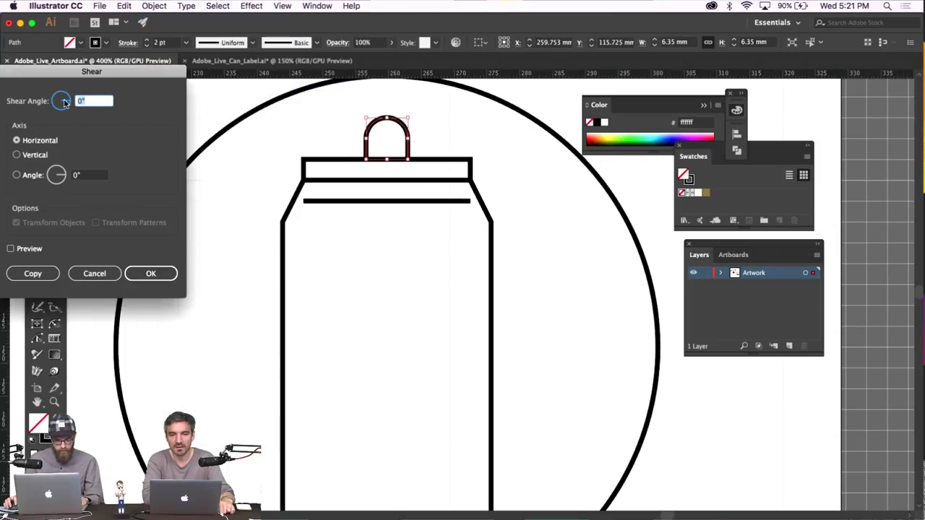
{"action": "left_click", "coordinate": [10, 248]}
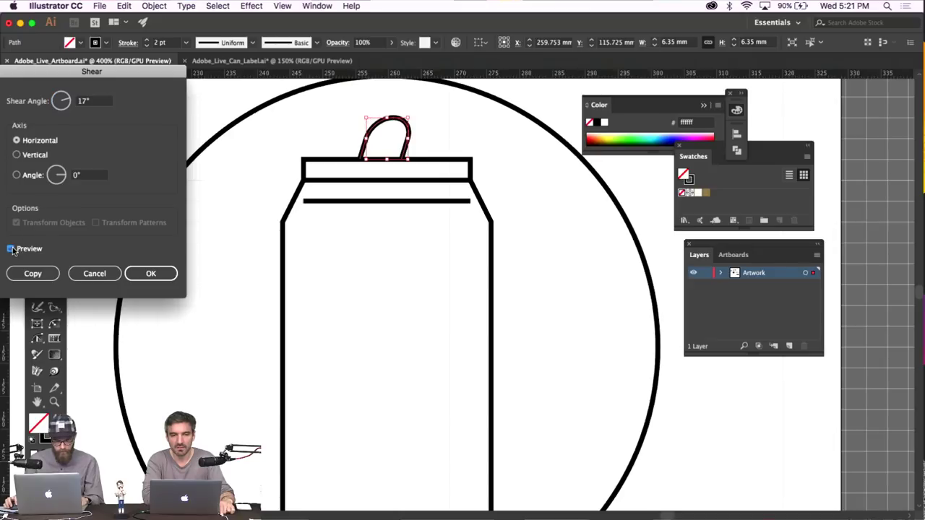
{"action": "left_click", "coordinate": [162, 278]}
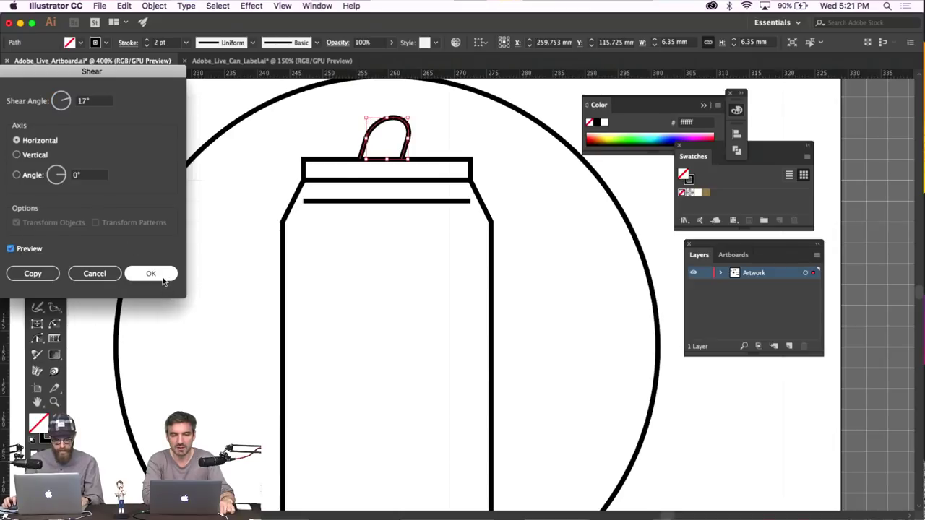
{"action": "left_click", "coordinate": [163, 279]}
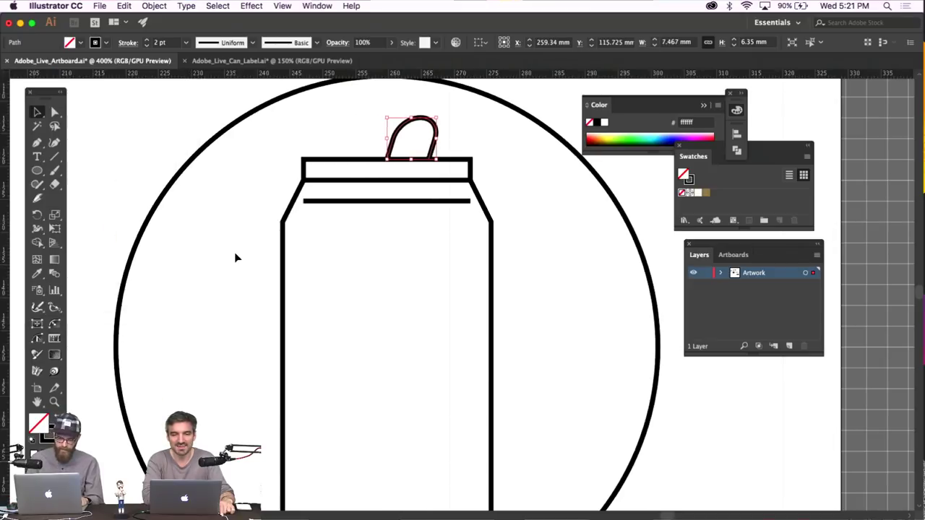
Shear the tab horizontally by a further 10° with the preview checked, and deselect it
{"action": "left_click", "coordinate": [153, 6]}
{"action": "mouse_move", "coordinate": [168, 19]}
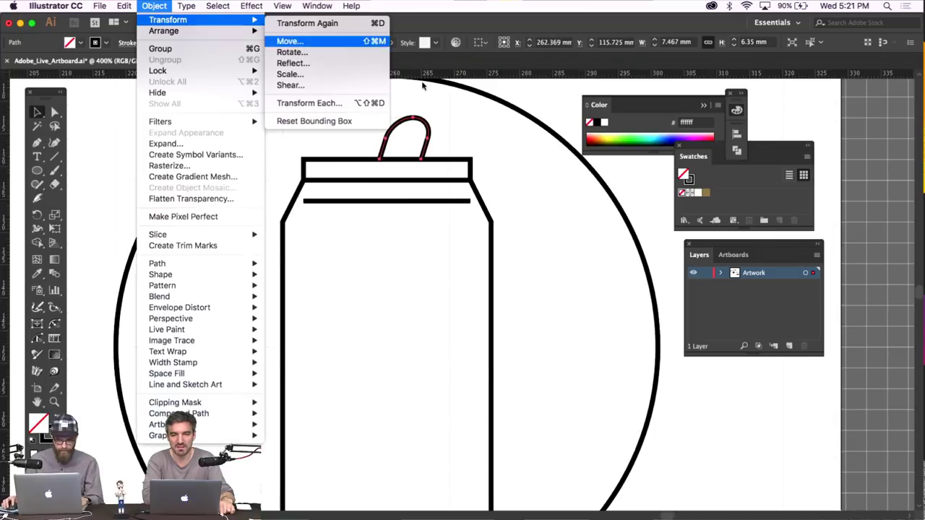
{"action": "left_click", "coordinate": [350, 88]}
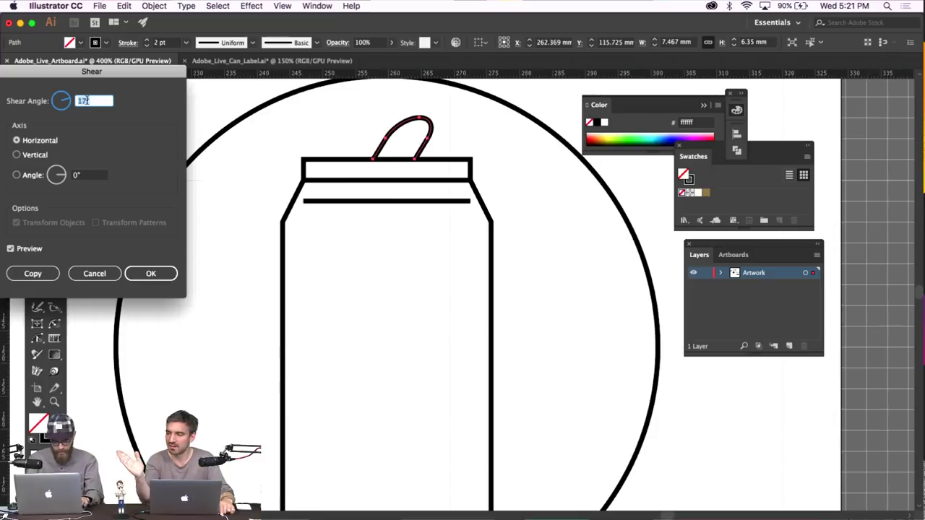
{"action": "left_click", "coordinate": [11, 248]}
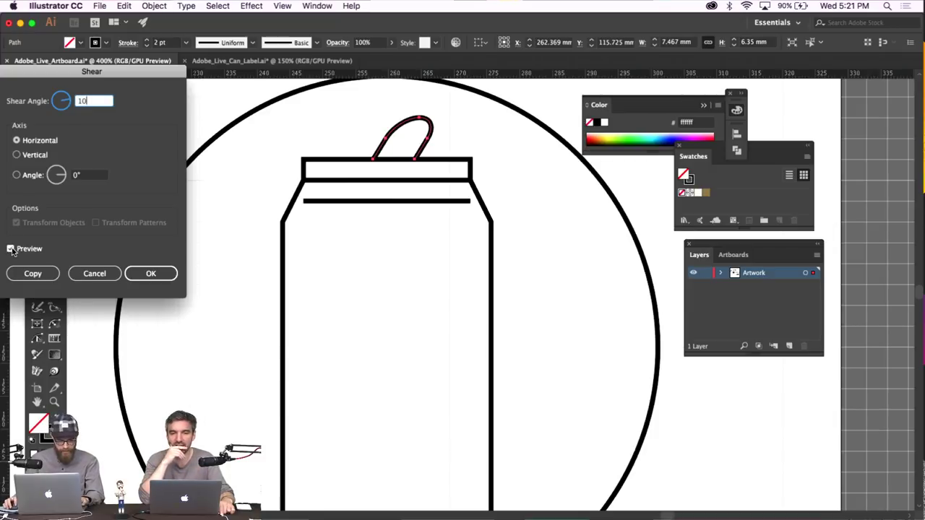
{"action": "left_click", "coordinate": [11, 248]}
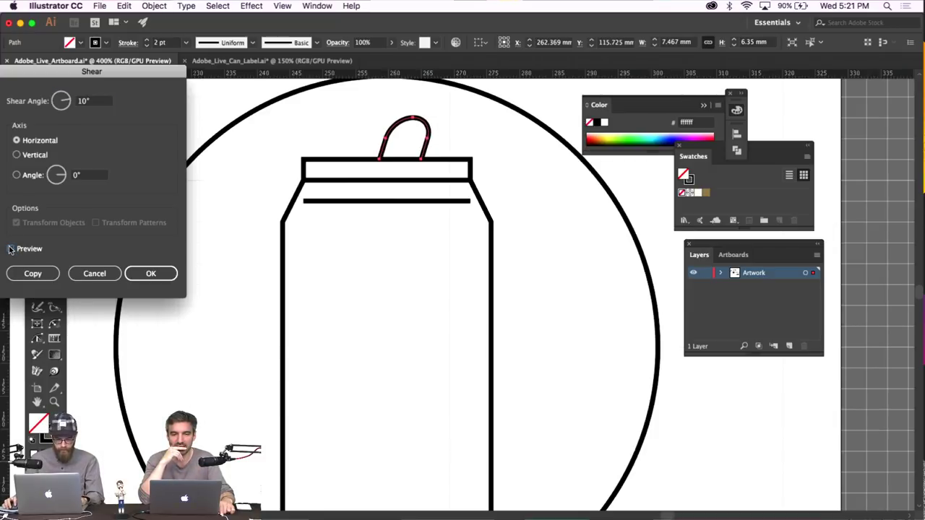
{"action": "left_click", "coordinate": [163, 273]}
{"action": "left_click", "coordinate": [253, 208]}
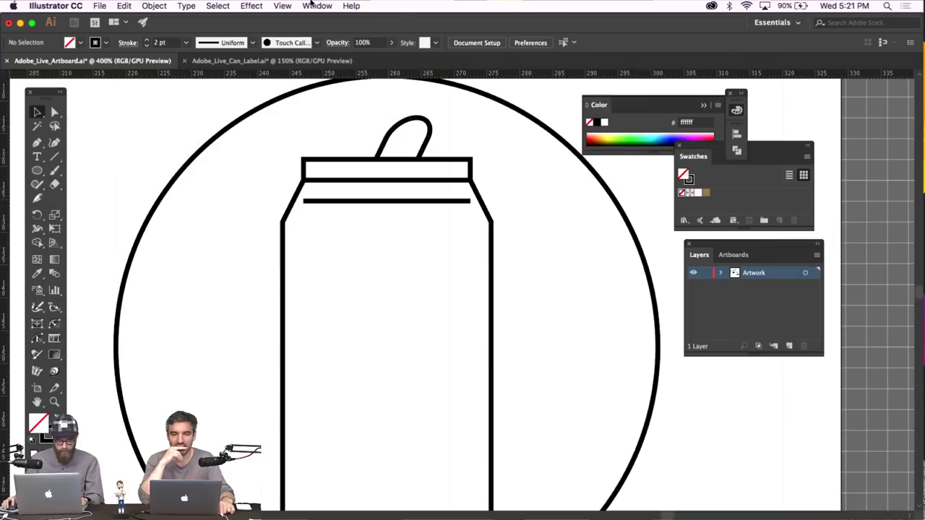
Turn off snapping to the grid and abandon the path started on the can's rim
{"action": "left_click", "coordinate": [282, 6]}
{"action": "left_click", "coordinate": [303, 404]}
{"action": "left_click", "coordinate": [35, 143]}
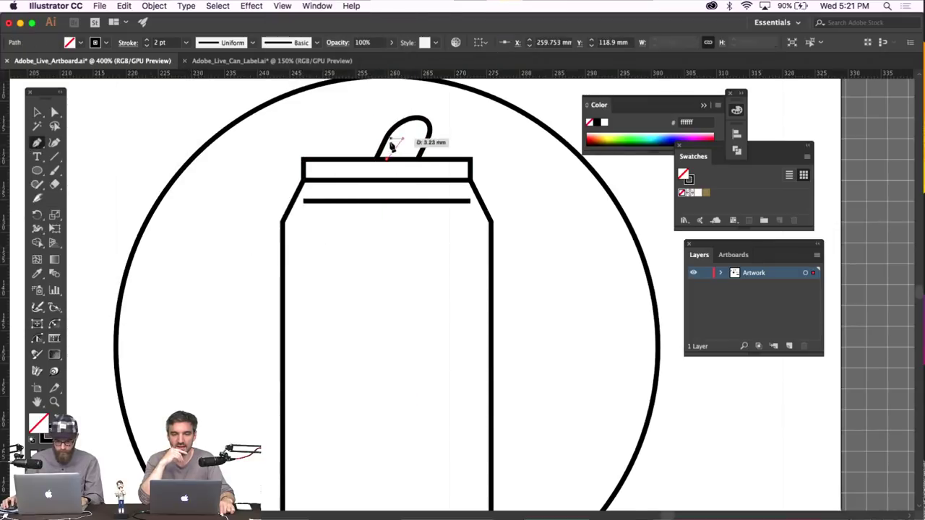
{"action": "key", "text": "super+shift+a"}
{"action": "left_click", "coordinate": [282, 6]}
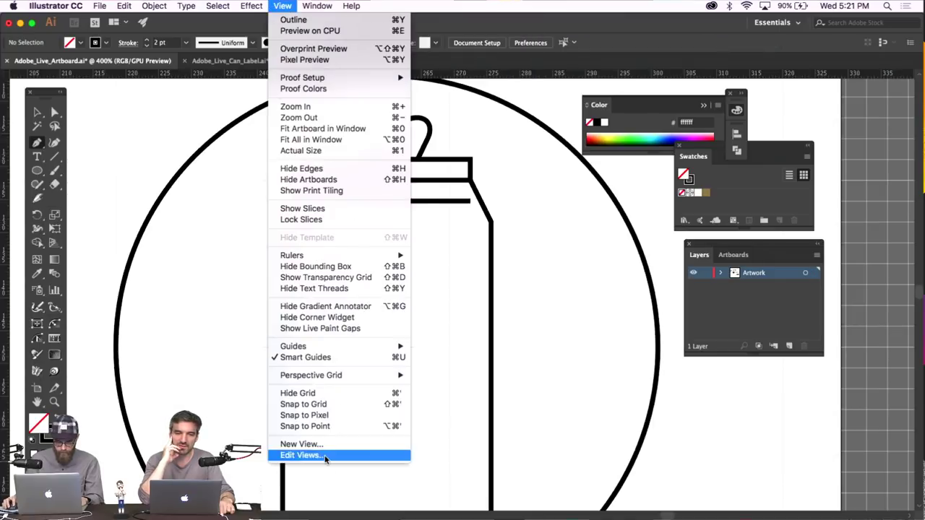
{"action": "key", "text": "Escape"}
Draw a smaller slanted loop inside the can's tab, standing on the rim, and round its top
{"action": "key", "text": "super+equal"}
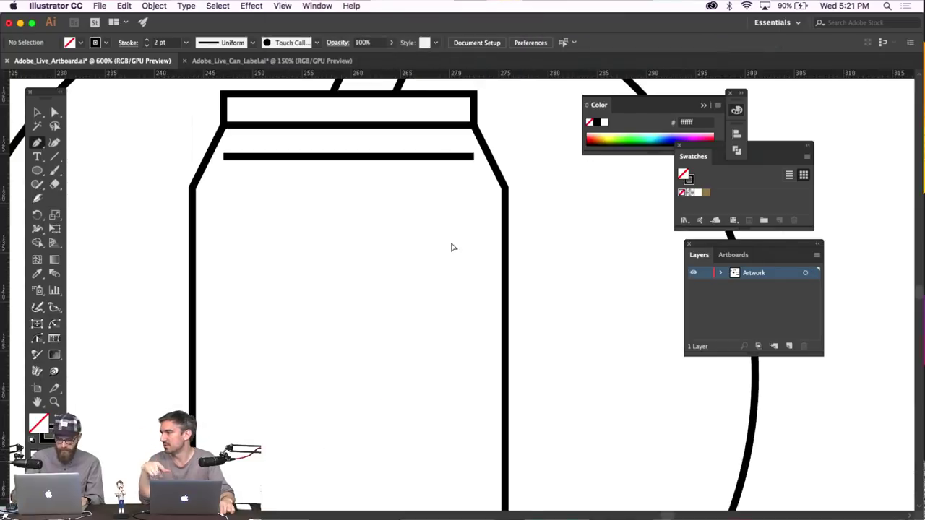
{"action": "key", "text": "super+equal"}
{"action": "scroll", "coordinate": [452, 248], "scroll_direction": "up", "scroll_amount": 3}
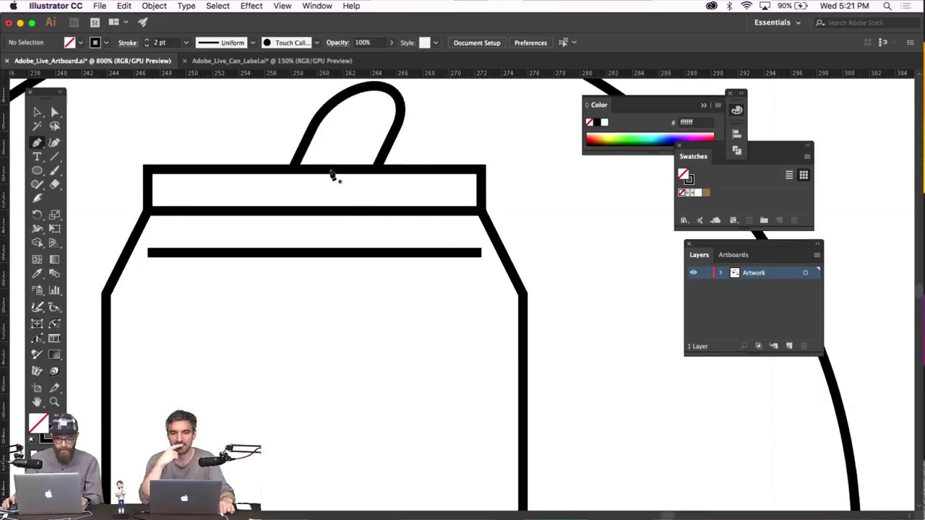
{"action": "mouse_move", "coordinate": [315, 168]}
{"action": "left_mouse_down"}
{"action": "mouse_move", "coordinate": [349, 126]}
{"action": "mouse_move", "coordinate": [366, 144]}
{"action": "mouse_move", "coordinate": [351, 172]}
{"action": "left_mouse_up"}
{"action": "left_click", "coordinate": [54, 112]}
{"action": "left_click", "coordinate": [329, 118]}
{"action": "left_click_drag", "start_coordinate": [363, 149], "coordinate": [365, 137]}
{"action": "left_click", "coordinate": [426, 98]}
Try to reshape the top curve of the outer tab with its anchor handles
{"action": "left_click", "coordinate": [402, 104]}
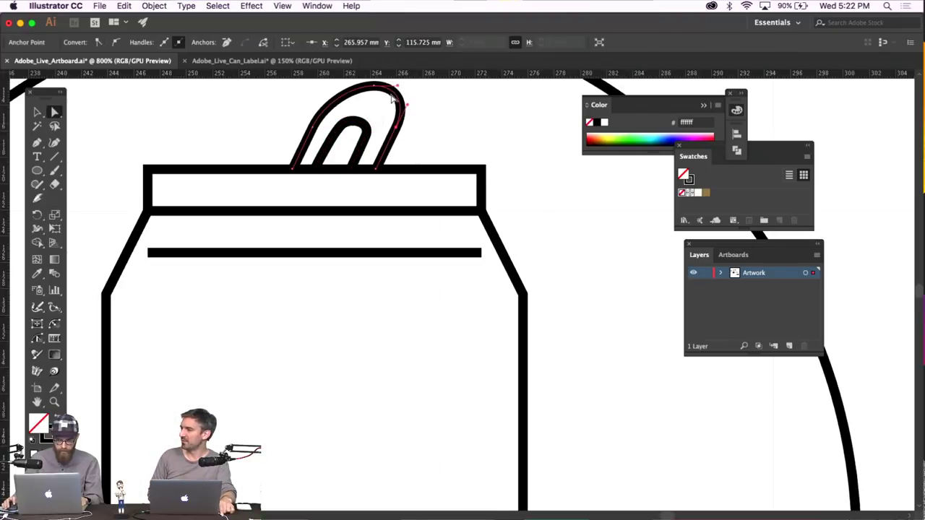
{"action": "left_click_drag", "start_coordinate": [400, 86], "coordinate": [377, 93]}
{"action": "scroll", "coordinate": [369, 115], "scroll_direction": "up", "scroll_amount": 1}
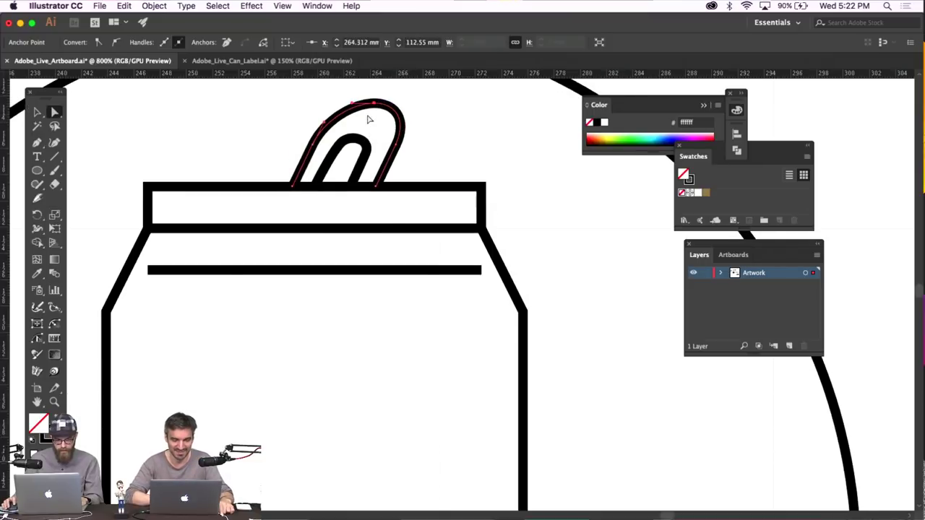
{"action": "left_click", "coordinate": [299, 101]}
{"action": "key", "text": "super+z"}
Deselect the tab and review the snowflake, cup and can icons side by side on the artboard
{"action": "key", "text": "super+minus"}
{"action": "key", "text": "super+minus"}
{"action": "key", "text": "super+minus"}
{"action": "key", "text": "super+minus"}
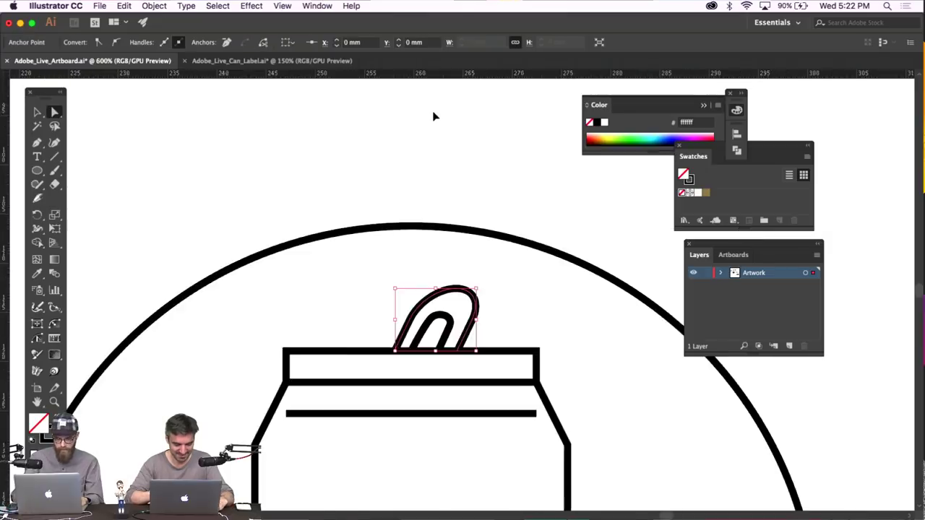
{"action": "left_click", "coordinate": [433, 116]}
{"action": "key", "text": "super+minus"}
{"action": "key", "text": "super+minus"}
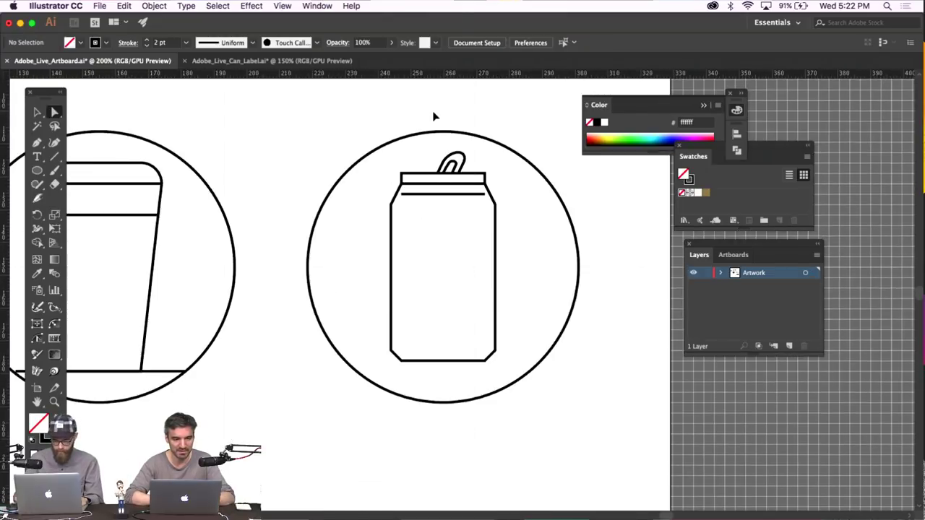
{"action": "scroll", "coordinate": [434, 117], "scroll_direction": "left", "scroll_amount": 2}
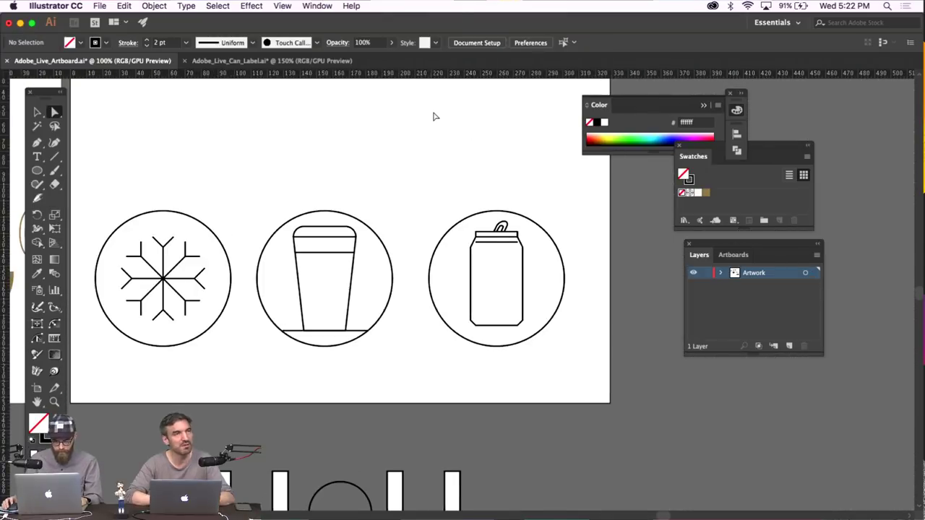
Copy the snowflake, cup and can icons and switch to the Adobe_Live_Can_Label.ai document
{"action": "key", "text": "v"}
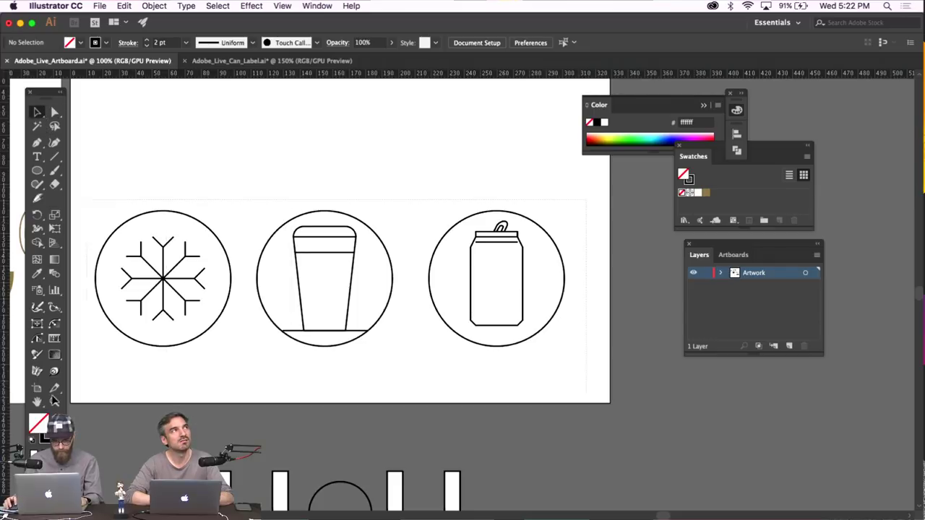
{"action": "key", "text": "super+a"}
{"action": "key", "text": "super+shift+a"}
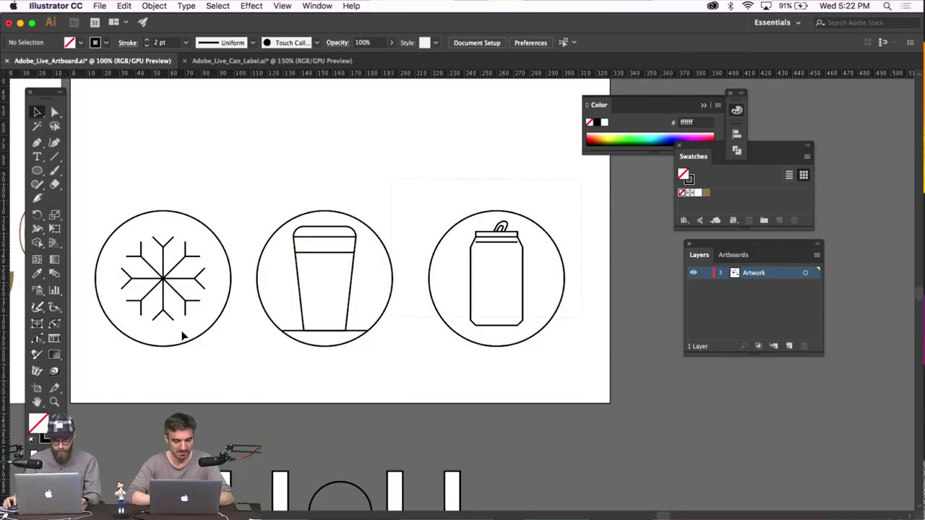
{"action": "key", "text": "super+a"}
{"action": "left_click", "coordinate": [273, 61]}
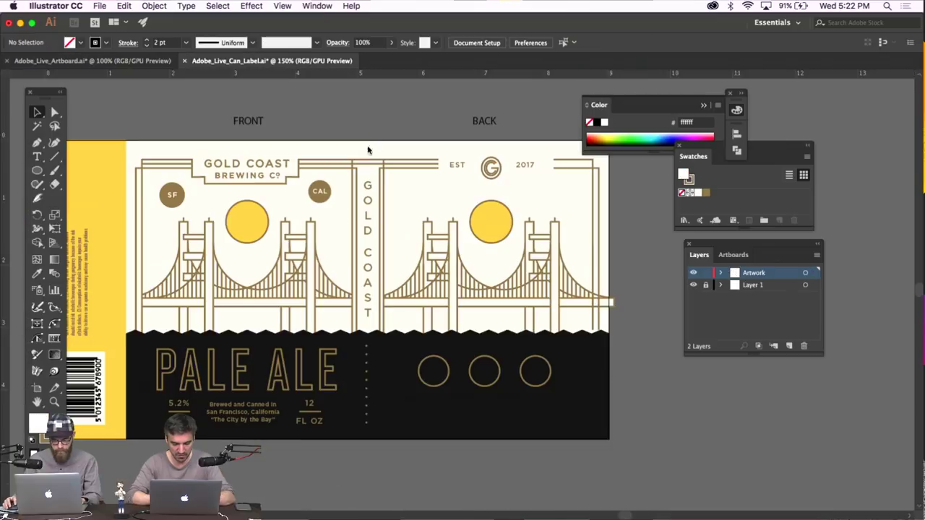
Move the three placeholder circles from the label's black back panel to the empty space below the label
{"action": "scroll", "coordinate": [489, 227], "scroll_direction": "down", "scroll_amount": 5}
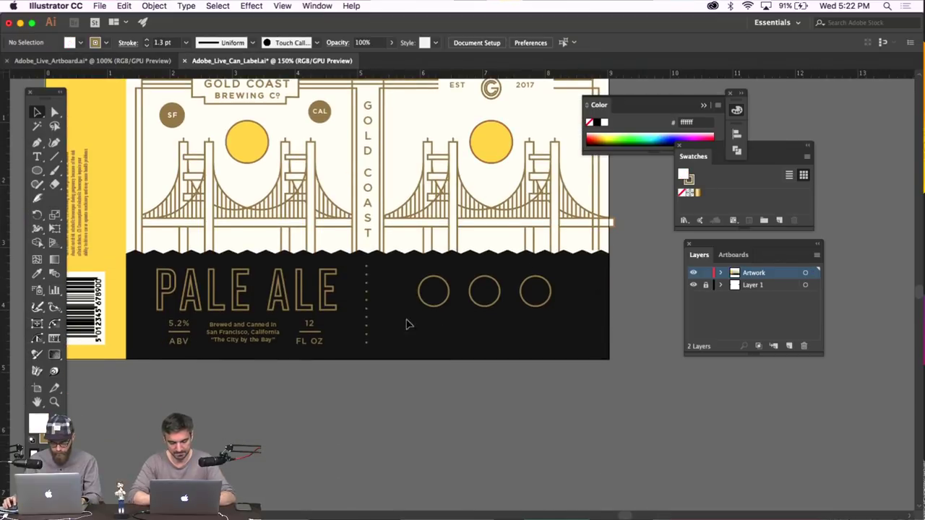
{"action": "left_click", "coordinate": [446, 286]}
{"action": "left_click_drag", "start_coordinate": [496, 286], "coordinate": [496, 412]}
Paste the three icons and fit them at a small size on the black back panel
{"action": "key", "text": "super+v"}
{"action": "key", "text": "super+v"}
{"action": "left_click_drag", "start_coordinate": [297, 268], "coordinate": [361, 278]}
Sample the placeholder circles' gold outline onto the pasted icons with the Eyedropper and deselect the icons
{"action": "key", "text": "i"}
{"action": "left_click", "coordinate": [499, 405]}
{"action": "left_click", "coordinate": [447, 402]}
{"action": "key", "text": "v"}
{"action": "left_click", "coordinate": [529, 354]}
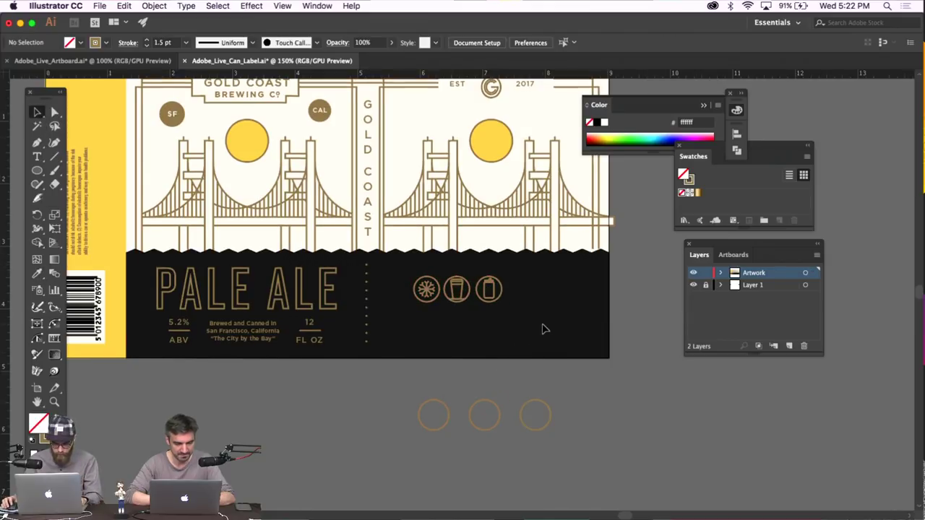
Enlarge the three gold icons on the black back panel to roughly the size of the placeholder circles
{"action": "scroll", "coordinate": [543, 328], "scroll_direction": "down", "scroll_amount": 2}
{"action": "key", "text": "super+equal"}
{"action": "key", "text": "super+equal"}
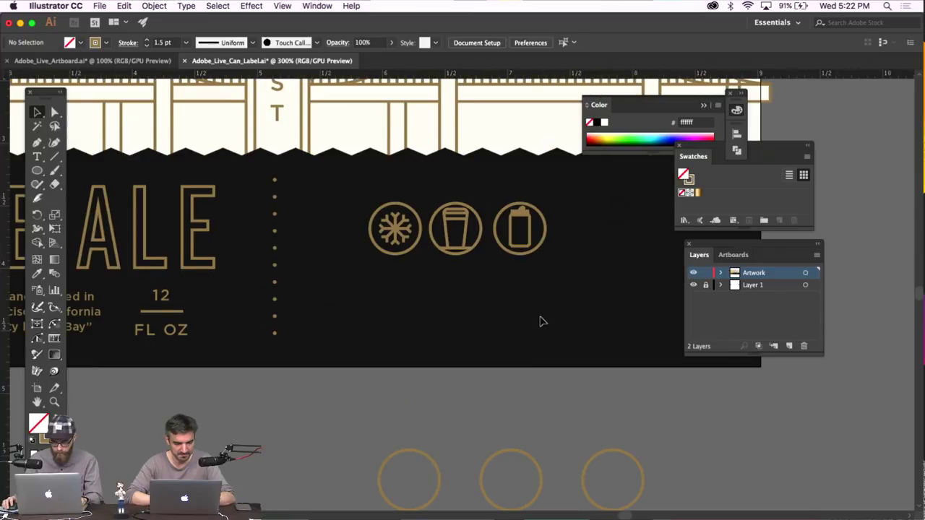
{"action": "scroll", "coordinate": [543, 322], "scroll_direction": "right", "scroll_amount": 5}
{"action": "left_click_drag", "start_coordinate": [424, 195], "coordinate": [177, 297]}
{"action": "left_click_drag", "start_coordinate": [390, 264], "coordinate": [501, 301]}
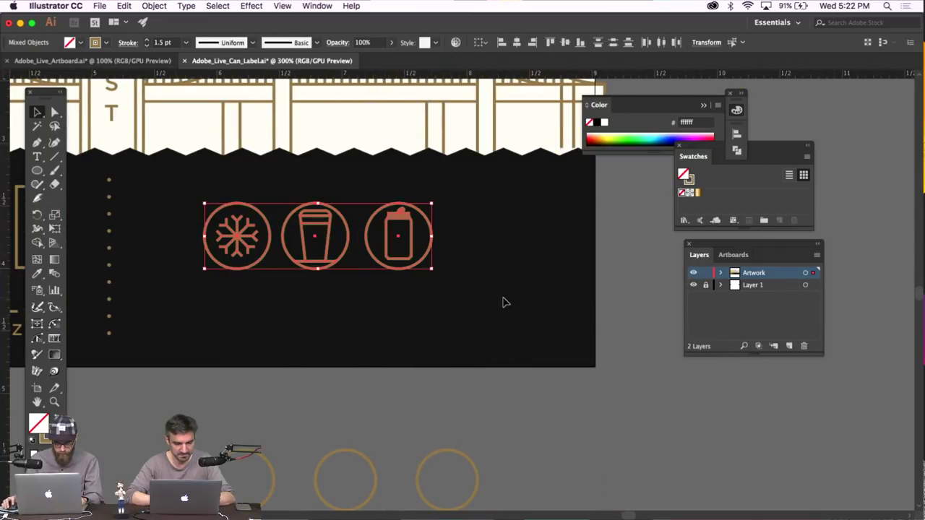
Spread the three icons apart on the black back panel by moving the can and the cup farther from the snowflake
{"action": "left_click", "coordinate": [502, 301]}
{"action": "scroll", "coordinate": [504, 302], "scroll_direction": "left", "scroll_amount": 3}
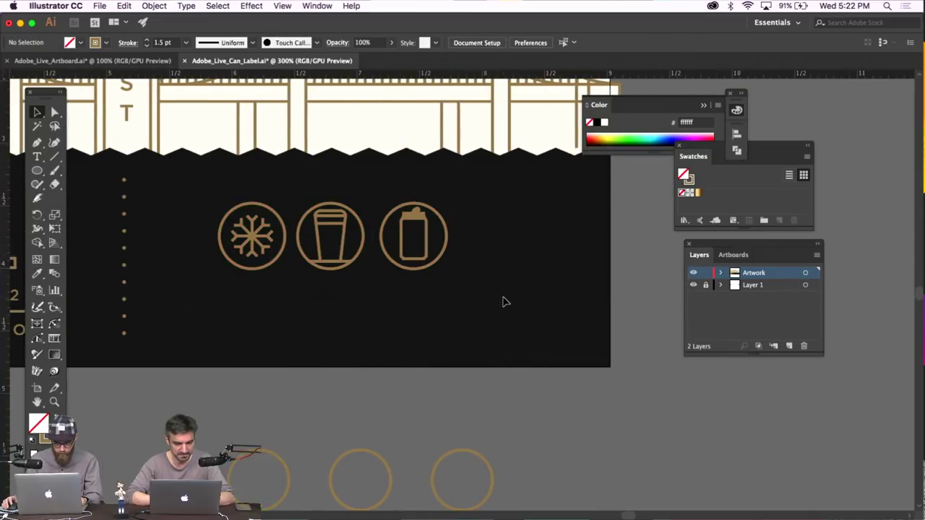
{"action": "left_click", "coordinate": [427, 291]}
{"action": "left_click_drag", "start_coordinate": [474, 224], "coordinate": [535, 224]}
{"action": "left_click_drag", "start_coordinate": [420, 184], "coordinate": [330, 287]}
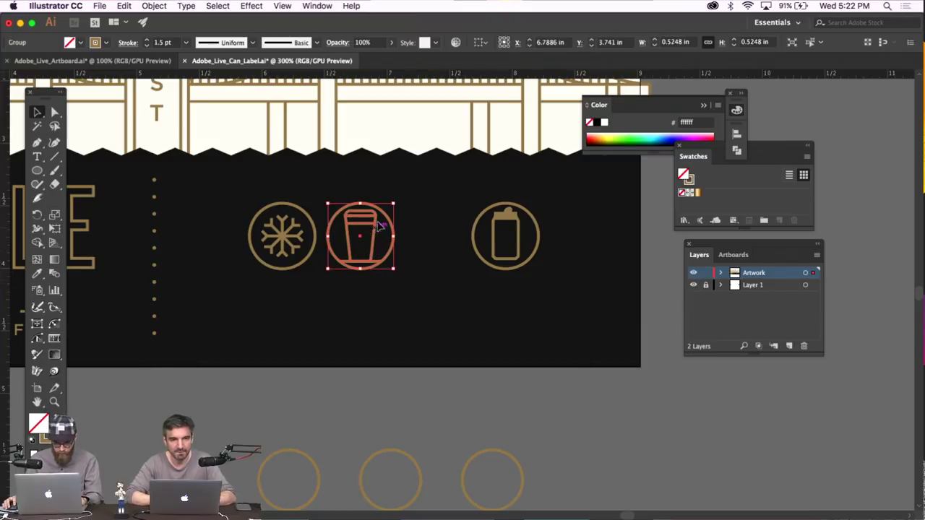
{"action": "left_click_drag", "start_coordinate": [388, 219], "coordinate": [424, 219]}
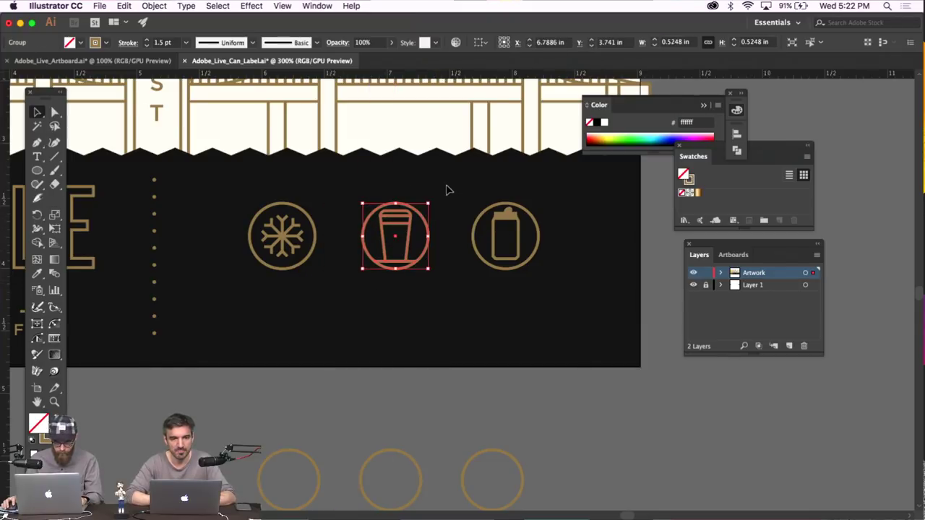
{"action": "left_click", "coordinate": [445, 190]}
{"action": "scroll", "coordinate": [347, 186], "scroll_direction": "left", "scroll_amount": 2}
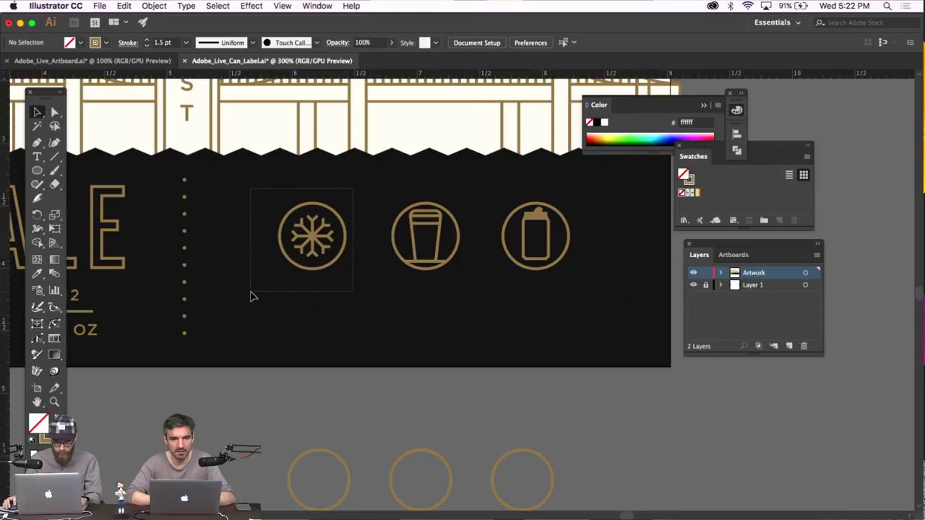
Distribute the snowflake, cup and can icons evenly by their horizontal centers
{"action": "left_click_drag", "start_coordinate": [252, 295], "coordinate": [286, 294]}
{"action": "left_click", "coordinate": [323, 297]}
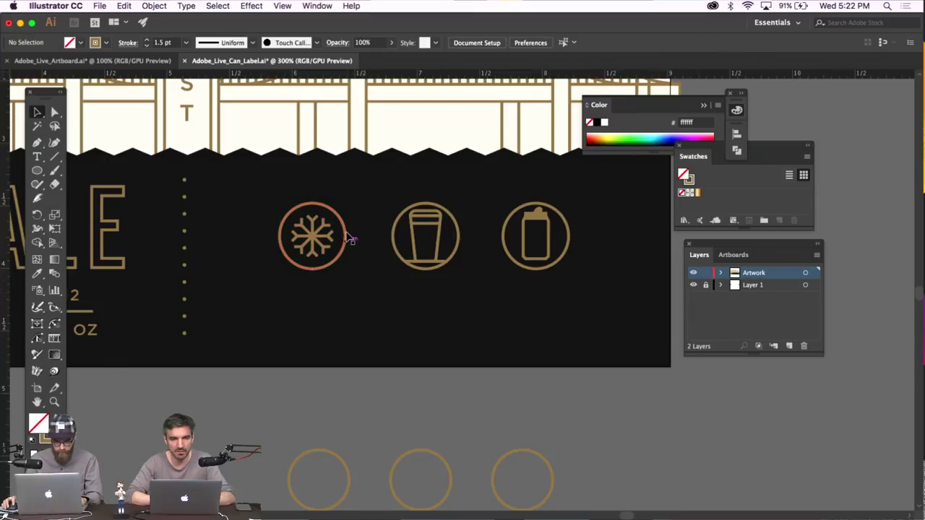
{"action": "left_click_drag", "start_coordinate": [265, 201], "coordinate": [599, 273]}
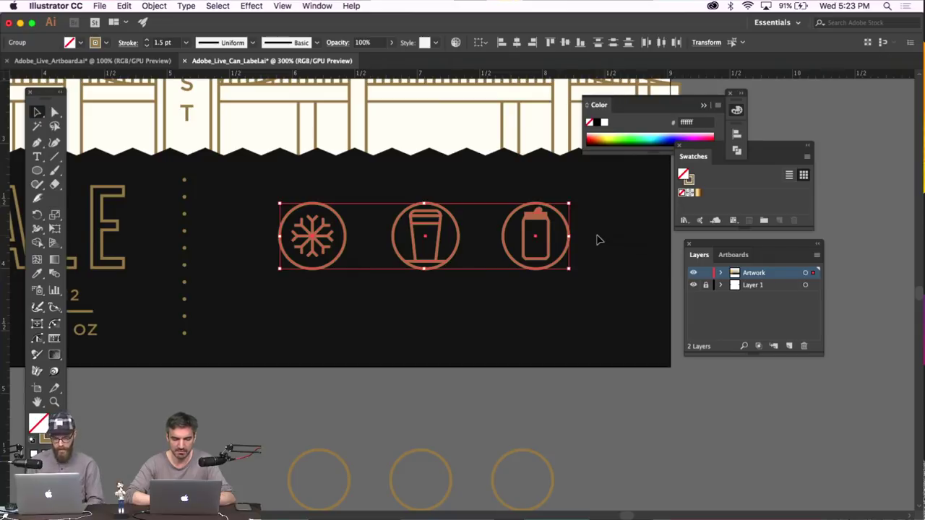
{"action": "left_click", "coordinate": [317, 5]}
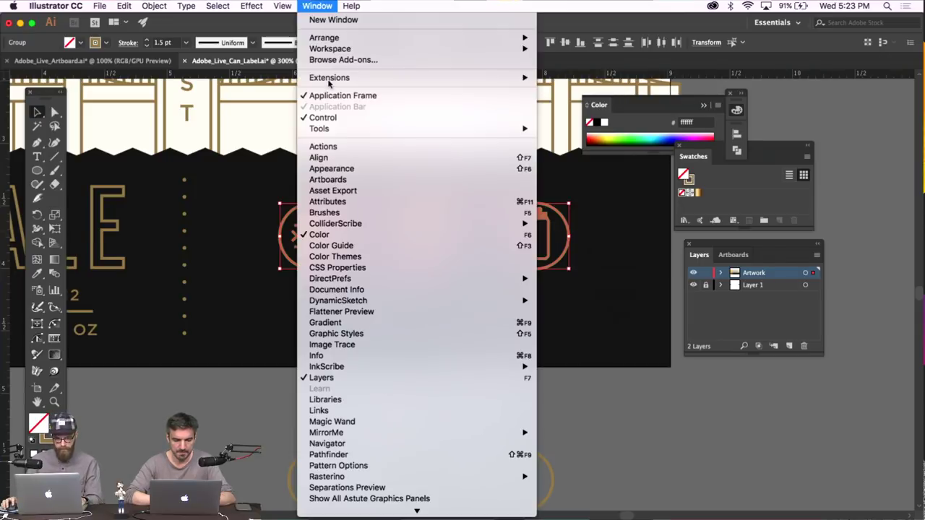
{"action": "left_click", "coordinate": [322, 158]}
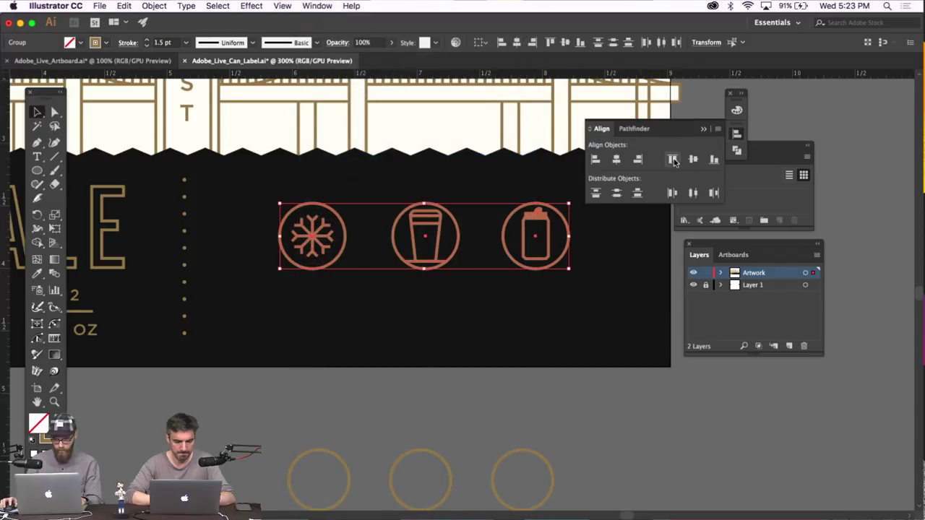
{"action": "left_click", "coordinate": [694, 192]}
{"action": "left_click", "coordinate": [628, 293]}
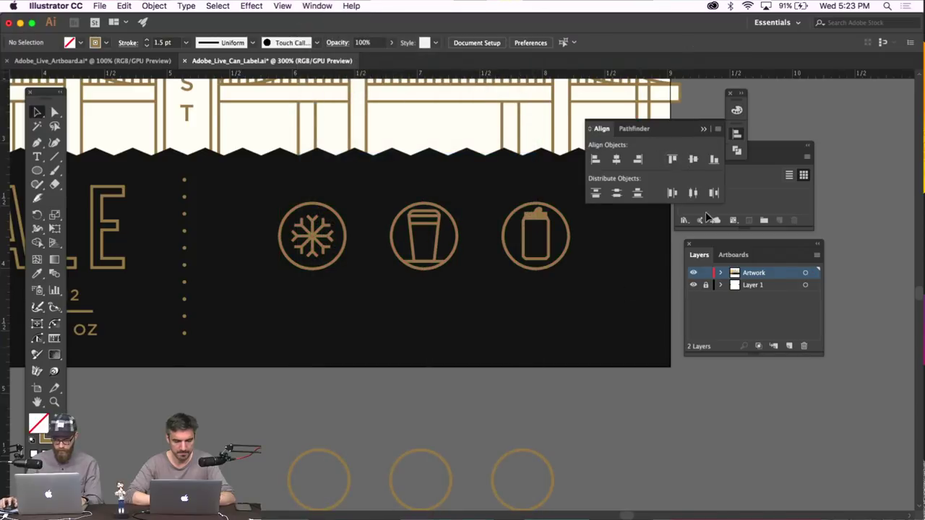
Enlarge the three icons together so each circle is about 0.59 in wide, and re-center them on the black panel
{"action": "left_click", "coordinate": [700, 129]}
{"action": "left_click_drag", "start_coordinate": [586, 187], "coordinate": [240, 309]}
{"action": "left_click_drag", "start_coordinate": [571, 205], "coordinate": [608, 194]}
{"action": "mouse_move", "coordinate": [587, 228]}
{"action": "left_mouse_down"}
{"action": "mouse_move", "coordinate": [604, 218]}
{"action": "mouse_move", "coordinate": [597, 225]}
{"action": "left_mouse_up"}
{"action": "left_click", "coordinate": [499, 304]}
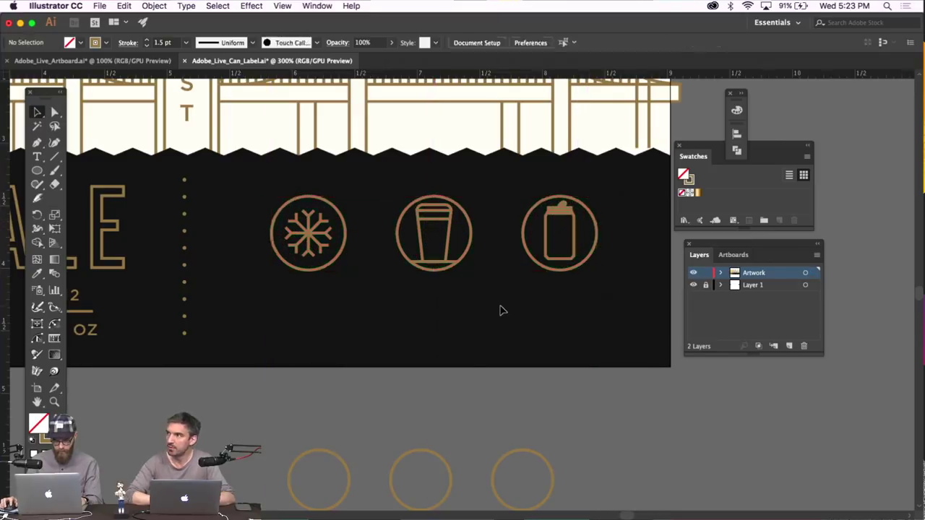
{"action": "key", "text": "super+minus"}
{"action": "key", "text": "super+minus"}
{"action": "key", "text": "super+equal"}
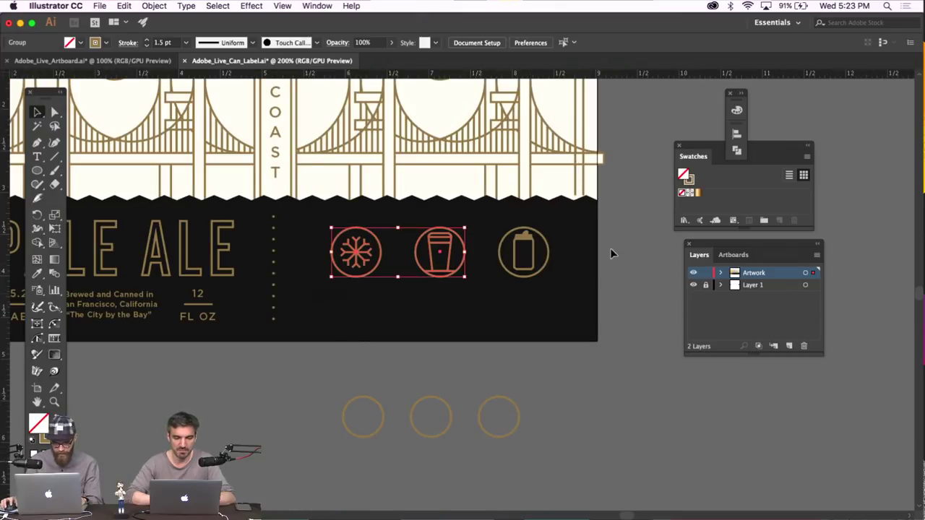
{"action": "left_click_drag", "start_coordinate": [577, 266], "coordinate": [567, 236]}
{"action": "scroll", "coordinate": [525, 265], "scroll_direction": "up", "scroll_amount": 3}
{"action": "left_click_drag", "start_coordinate": [523, 293], "coordinate": [533, 140]}
{"action": "key", "text": "super+z"}
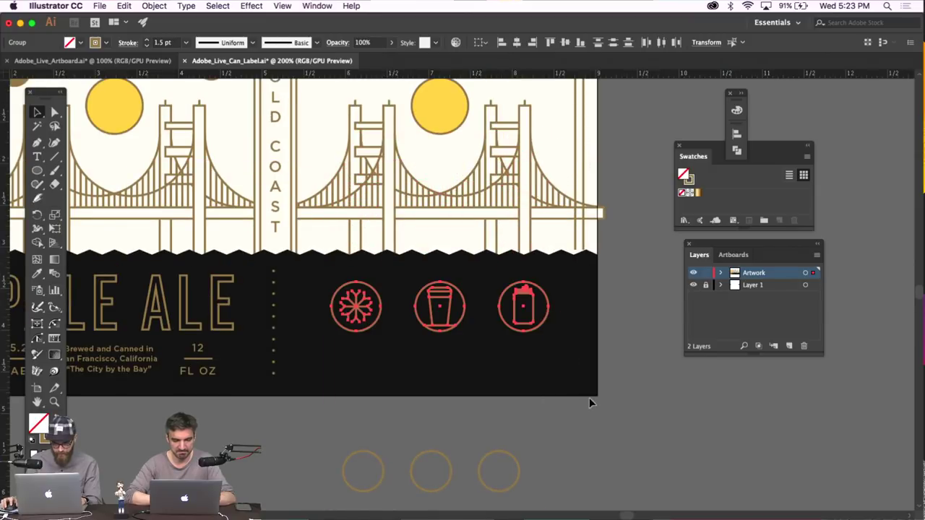
{"action": "left_click", "coordinate": [591, 403]}
{"action": "scroll", "coordinate": [594, 392], "scroll_direction": "down", "scroll_amount": 5}
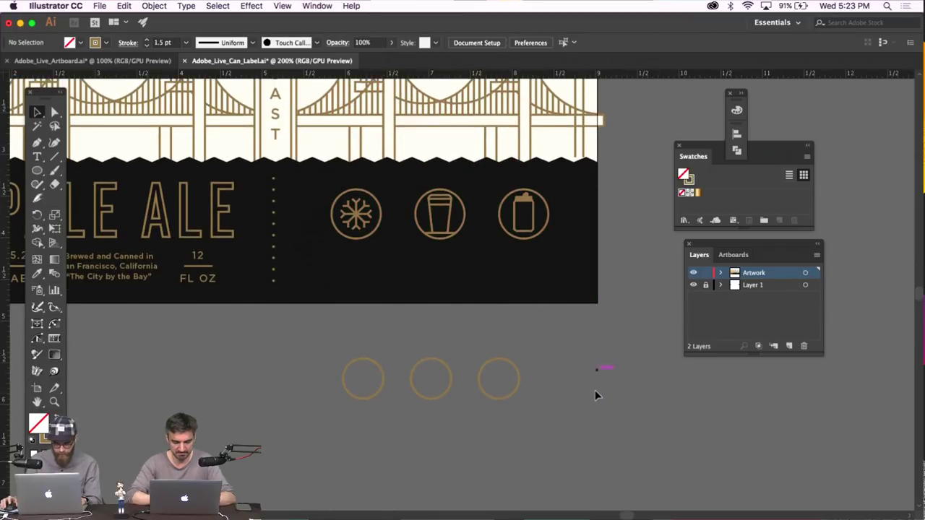
Place a copy of the gold FL OZ text below the snowflake icon and change it to KEEP COLD on two lines
{"action": "left_click", "coordinate": [201, 283]}
{"action": "key", "text": "super+v"}
{"action": "left_click_drag", "start_coordinate": [469, 292], "coordinate": [362, 264]}
{"action": "key", "text": "t"}
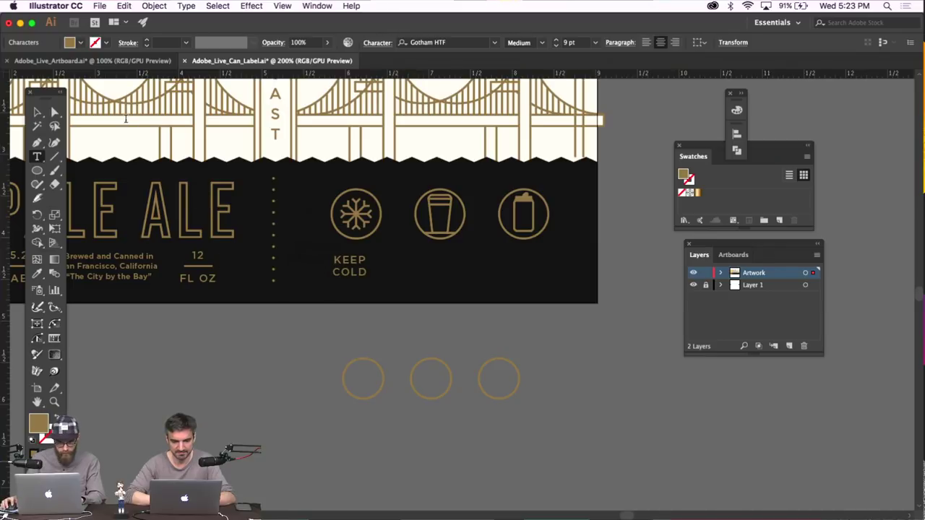
Set the KEEP COLD caption to Gotham HTF Bold and move it centrally beneath the snowflake icon
{"action": "left_click", "coordinate": [37, 114]}
{"action": "left_click", "coordinate": [544, 43]}
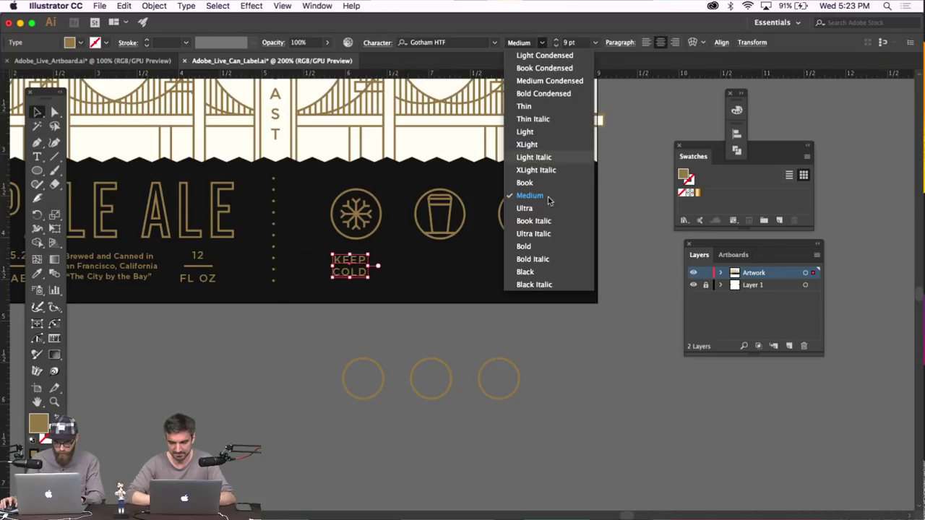
{"action": "left_click", "coordinate": [535, 244]}
{"action": "left_click", "coordinate": [406, 279]}
{"action": "left_click_drag", "start_coordinate": [355, 263], "coordinate": [366, 260]}
{"action": "left_click", "coordinate": [425, 273]}
Duplicate the KEEP COLD caption to the area below the cup icon near the black panel's lower edge
{"action": "left_click", "coordinate": [367, 261]}
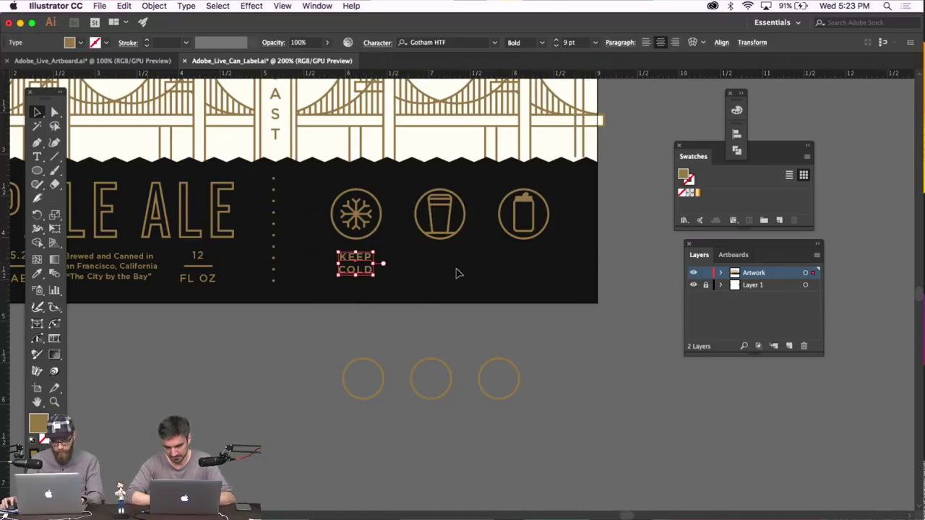
{"action": "left_click", "coordinate": [515, 278]}
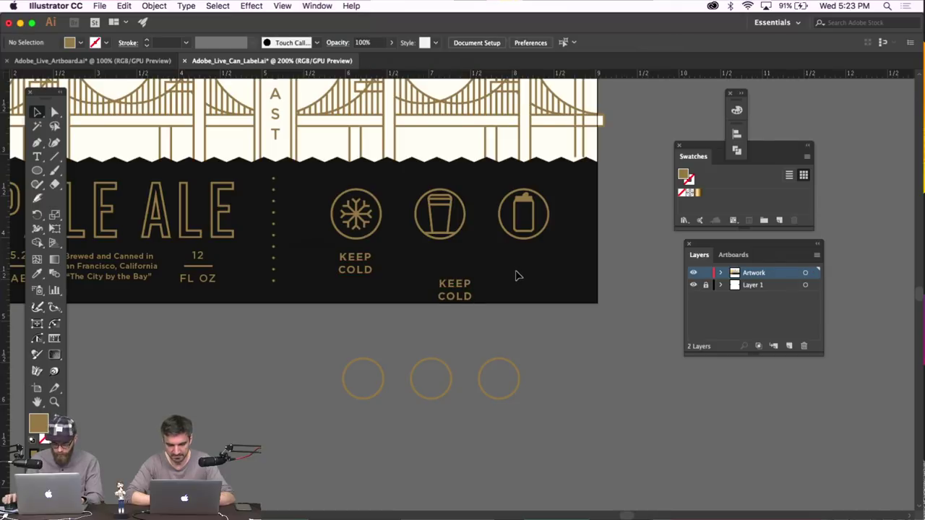
{"action": "key", "text": "super+equal"}
{"action": "scroll", "coordinate": [517, 257], "scroll_direction": "up", "scroll_amount": 1}
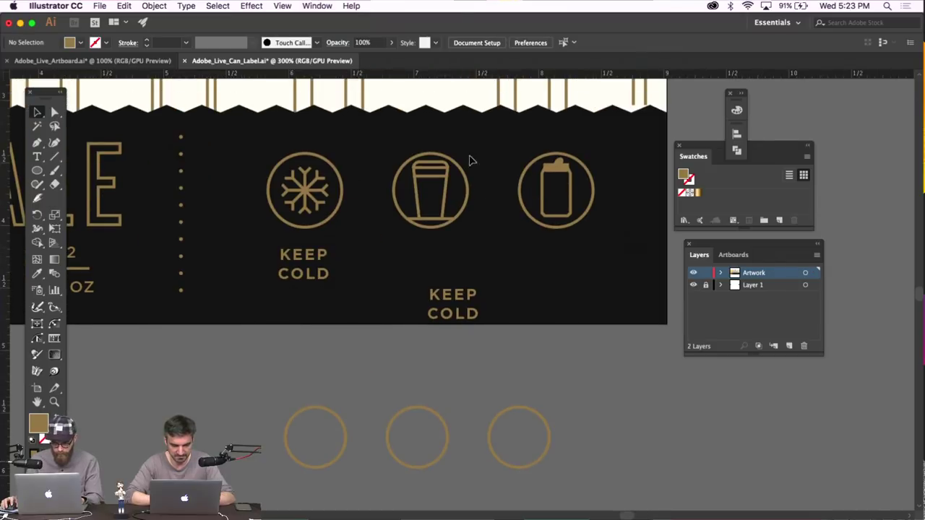
Swap the cup and can icons so the can sits in the middle and the cup comes last
{"action": "left_click", "coordinate": [442, 205]}
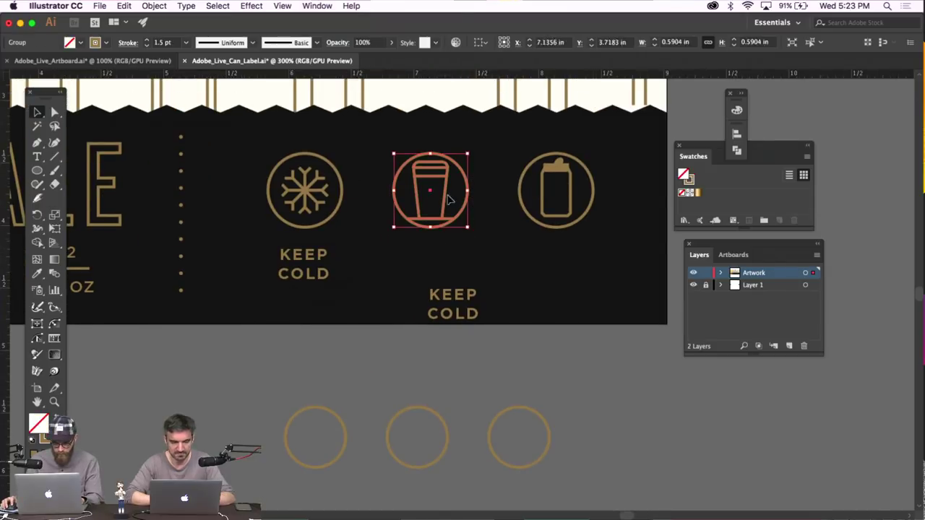
{"action": "left_click_drag", "start_coordinate": [447, 196], "coordinate": [572, 193]}
{"action": "key", "text": "a"}
{"action": "key", "text": "Delete"}
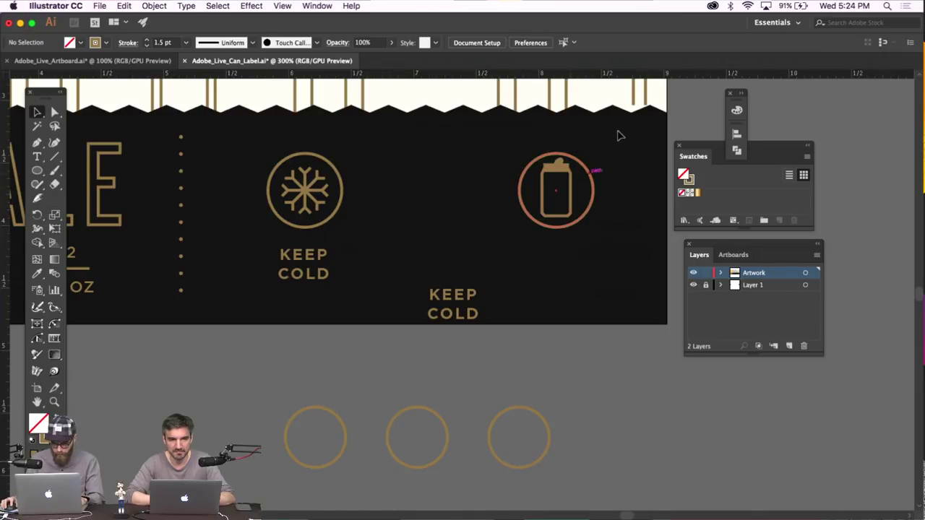
{"action": "left_click", "coordinate": [571, 186]}
{"action": "left_click_drag", "start_coordinate": [572, 186], "coordinate": [457, 186]}
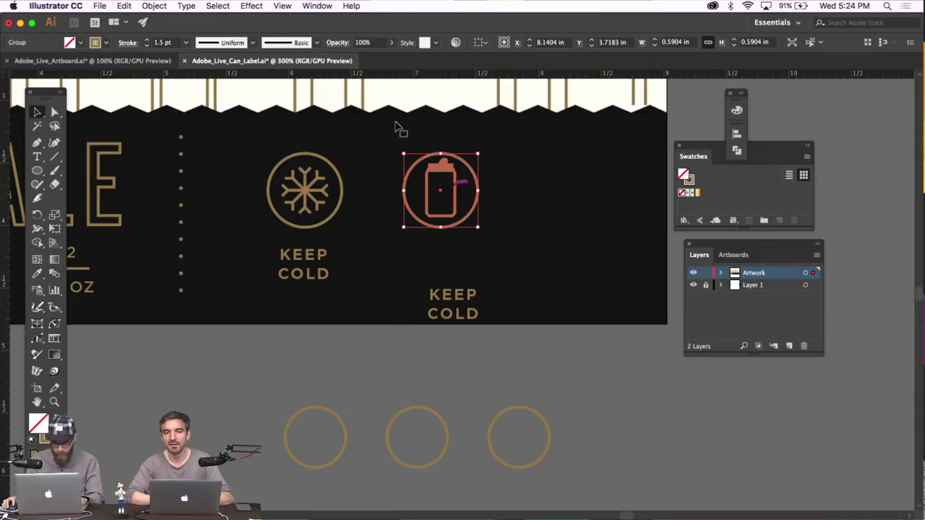
{"action": "left_click", "coordinate": [127, 5]}
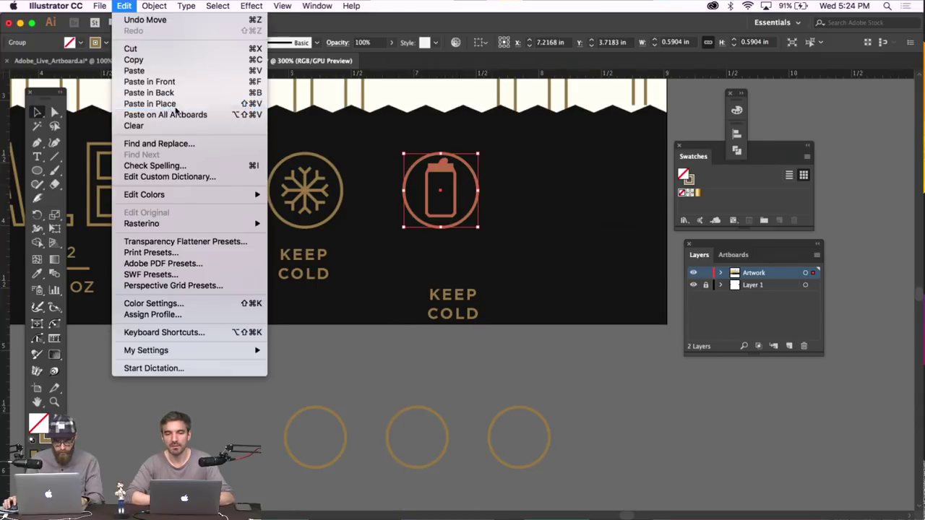
{"action": "left_click", "coordinate": [145, 103]}
Move the duplicated caption beneath the can icon and change its text to CRACK OPEN on two lines
{"action": "left_click_drag", "start_coordinate": [482, 296], "coordinate": [468, 254]}
{"action": "double_click", "coordinate": [468, 254]}
{"action": "key", "text": "ctrl+a"}
{"action": "type", "text": "CRACK"}
{"action": "key", "text": "Return"}
{"action": "type", "text": "OPEN"}
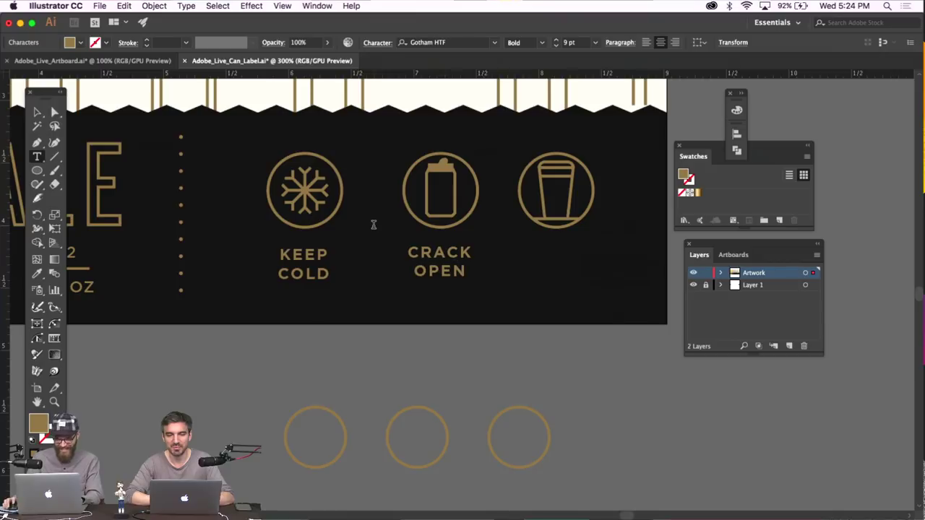
{"action": "left_click", "coordinate": [37, 112]}
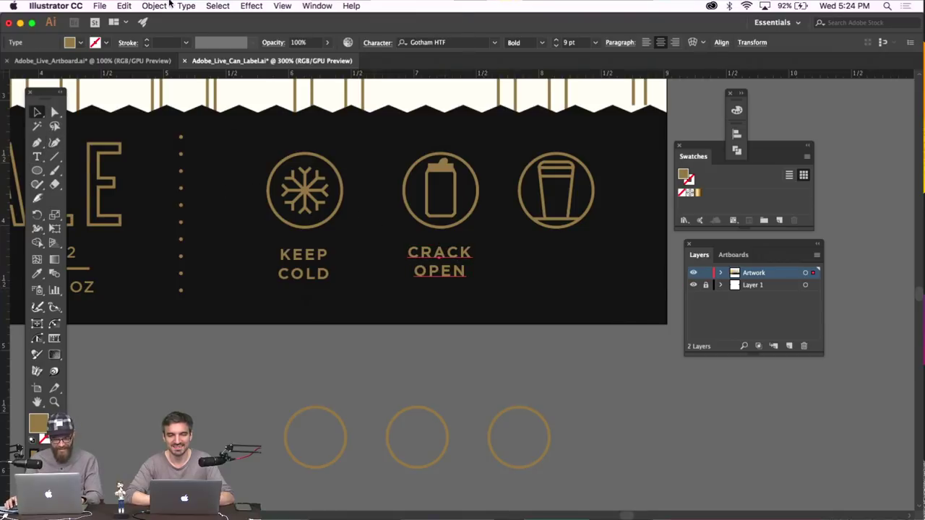
Duplicate the CRACK OPEN caption beneath the cup icon and change the copy to DRINK SLOWLY on two lines
{"action": "left_click", "coordinate": [123, 5]}
{"action": "left_click", "coordinate": [174, 101]}
{"action": "left_click_drag", "start_coordinate": [448, 255], "coordinate": [526, 248]}
{"action": "double_click", "coordinate": [587, 260]}
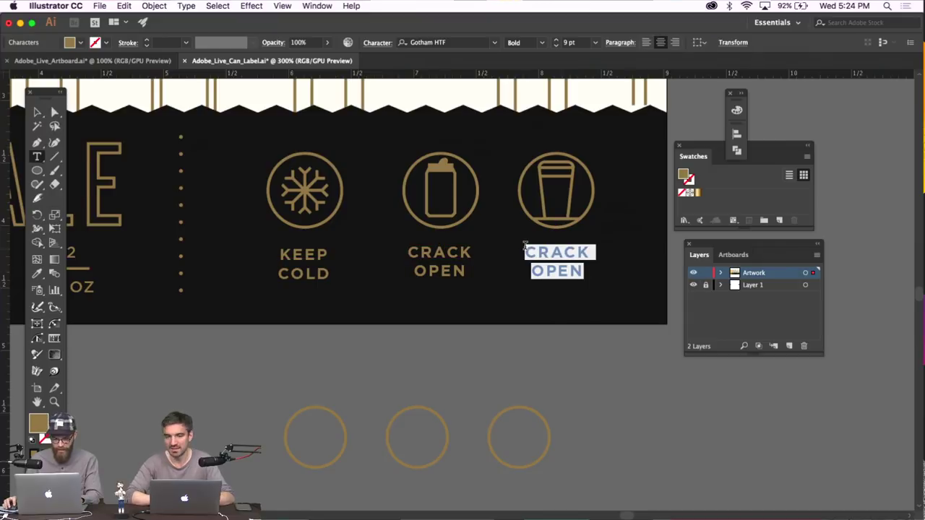
{"action": "type", "text": "DR"}
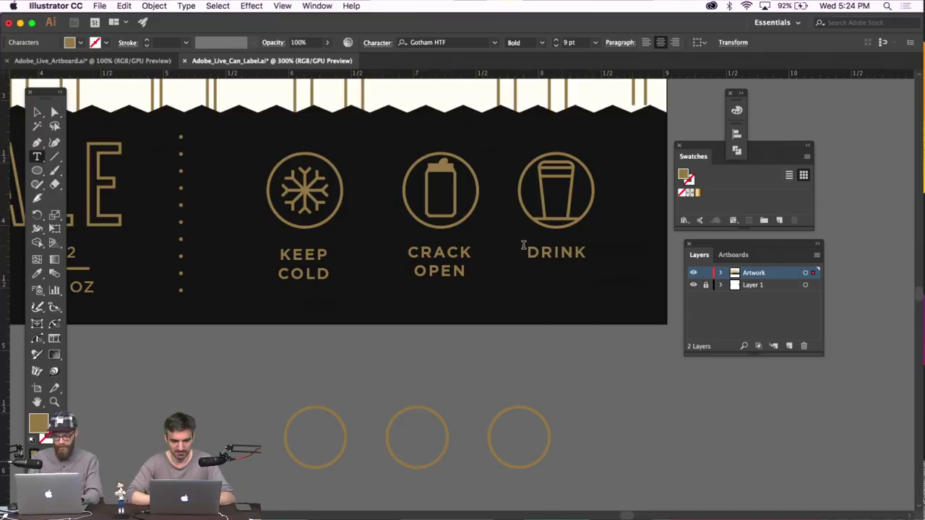
{"action": "type", "text": "INK"}
{"action": "key", "text": "Return"}
{"action": "type", "text": "SLOWLY"}
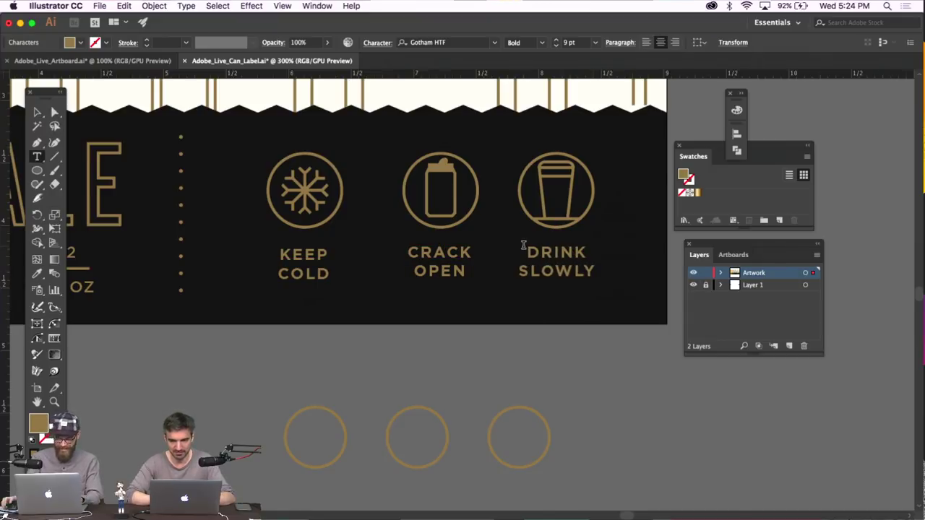
{"action": "left_click", "coordinate": [42, 111]}
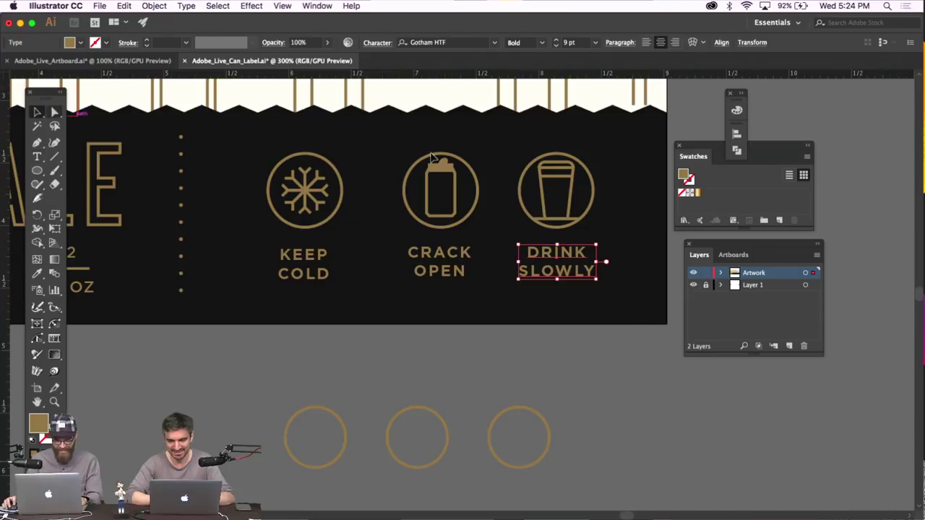
Align the can, snowflake and cup icons each with their own caption by horizontal center
{"action": "left_click", "coordinate": [484, 144]}
{"action": "left_click", "coordinate": [434, 307]}
{"action": "left_click", "coordinate": [498, 245]}
{"action": "left_click", "coordinate": [426, 154]}
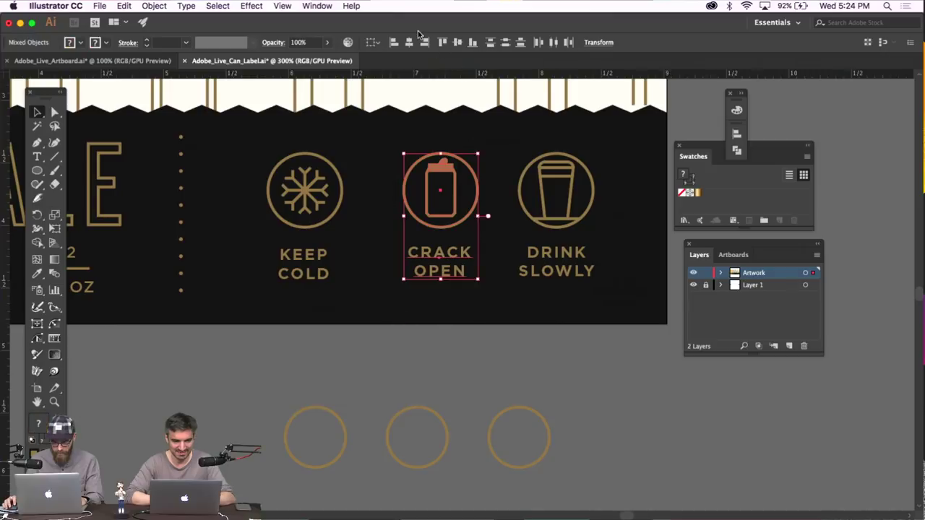
{"action": "left_click", "coordinate": [305, 271]}
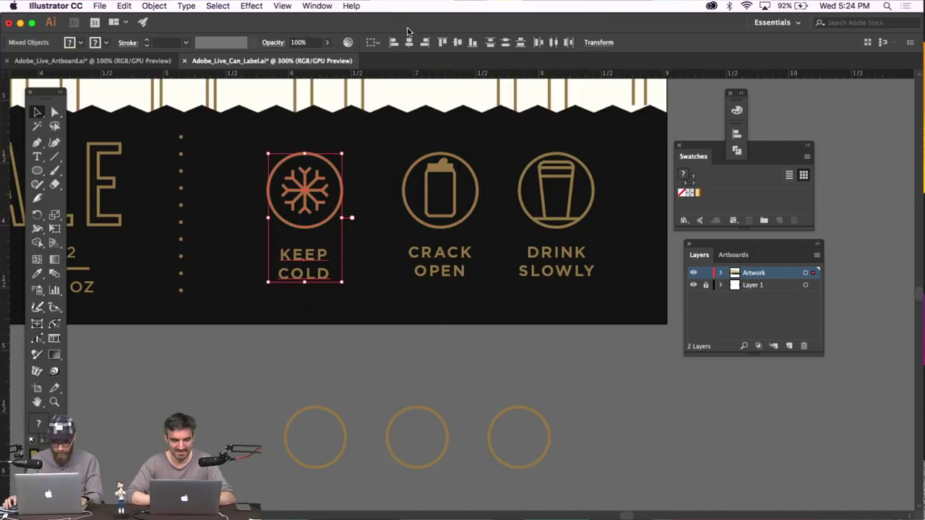
{"action": "left_click_drag", "start_coordinate": [527, 307], "coordinate": [522, 148]}
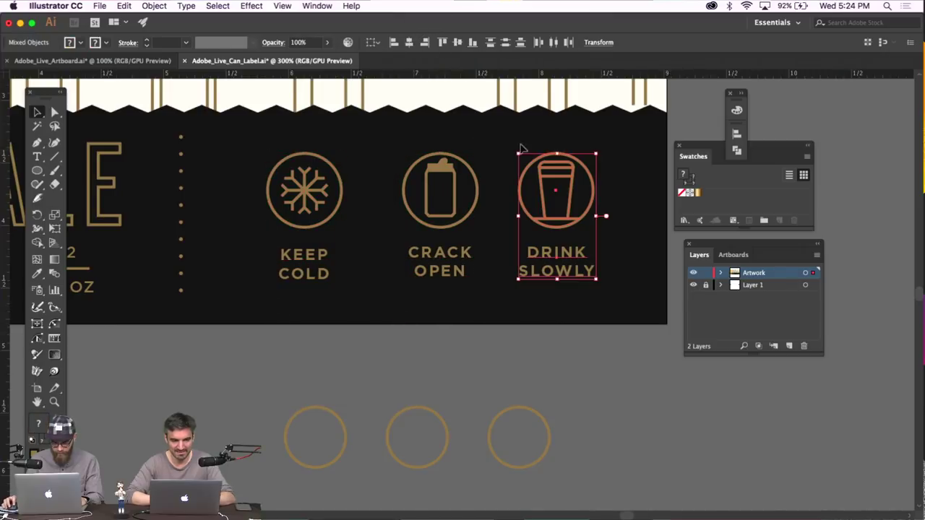
{"action": "left_click", "coordinate": [408, 43]}
Group each of the three icons with the caption below it
{"action": "key", "text": "super+g"}
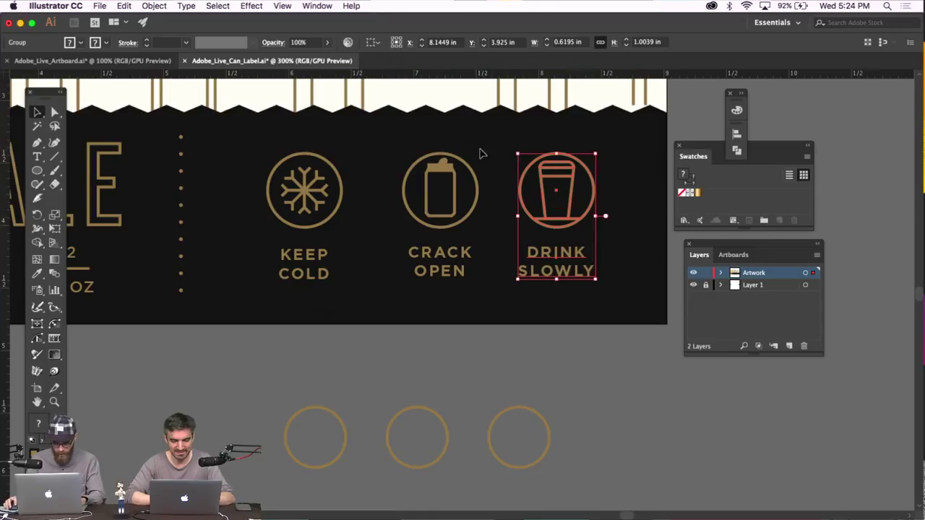
{"action": "left_click", "coordinate": [417, 273]}
{"action": "left_click_drag", "start_coordinate": [354, 156], "coordinate": [229, 318]}
{"action": "key", "text": "super+g"}
Distribute the three icon-and-caption groups evenly by their horizontal centers and deselect them
{"action": "left_click_drag", "start_coordinate": [357, 206], "coordinate": [561, 136]}
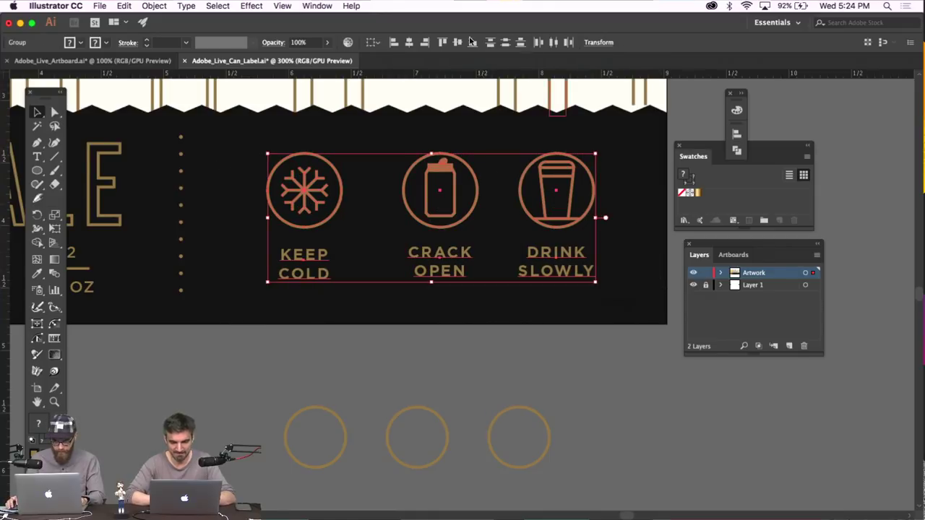
{"action": "left_click", "coordinate": [552, 42]}
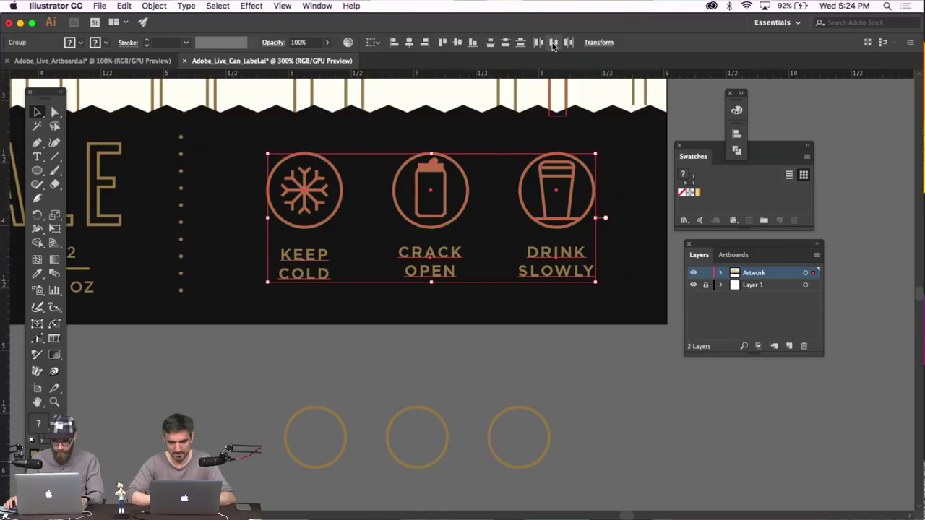
{"action": "left_click", "coordinate": [496, 208]}
{"action": "scroll", "coordinate": [497, 216], "scroll_direction": "up", "scroll_amount": 2}
{"action": "key", "text": "super+minus"}
{"action": "key", "text": "super+minus"}
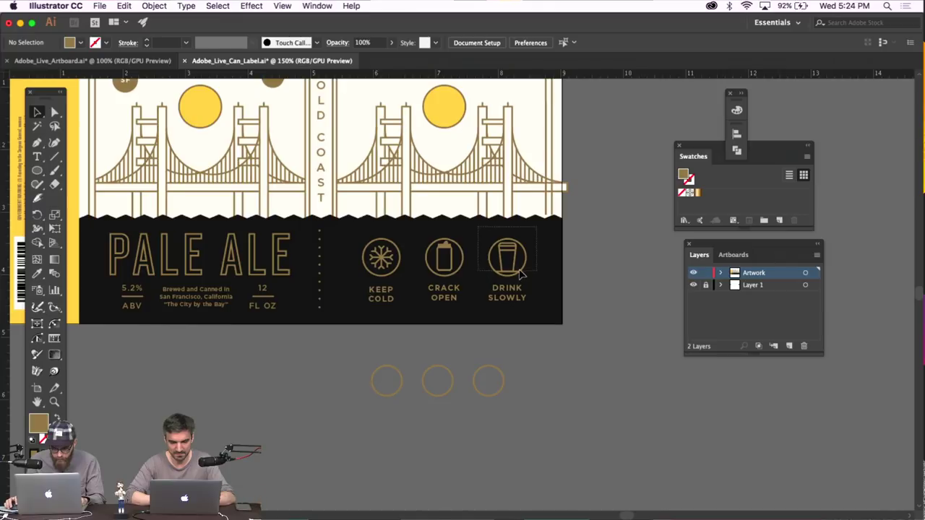
Ungroup the can icon from its CRACK OPEN caption and deselect both
{"action": "key", "text": "super+plus"}
{"action": "key", "text": "super+plus"}
{"action": "key", "text": "super+plus"}
{"action": "key", "text": "super+plus"}
{"action": "key", "text": "super+plus"}
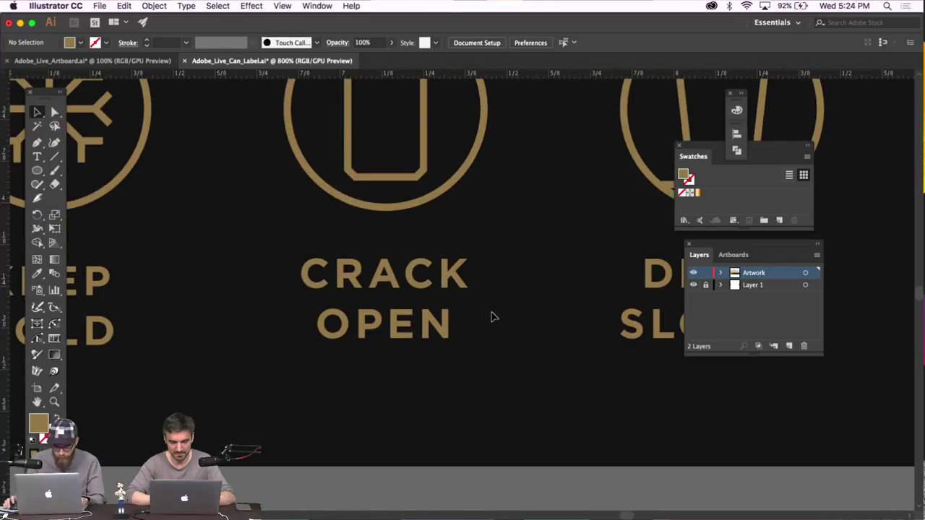
{"action": "scroll", "coordinate": [475, 318], "scroll_direction": "up", "scroll_amount": 5}
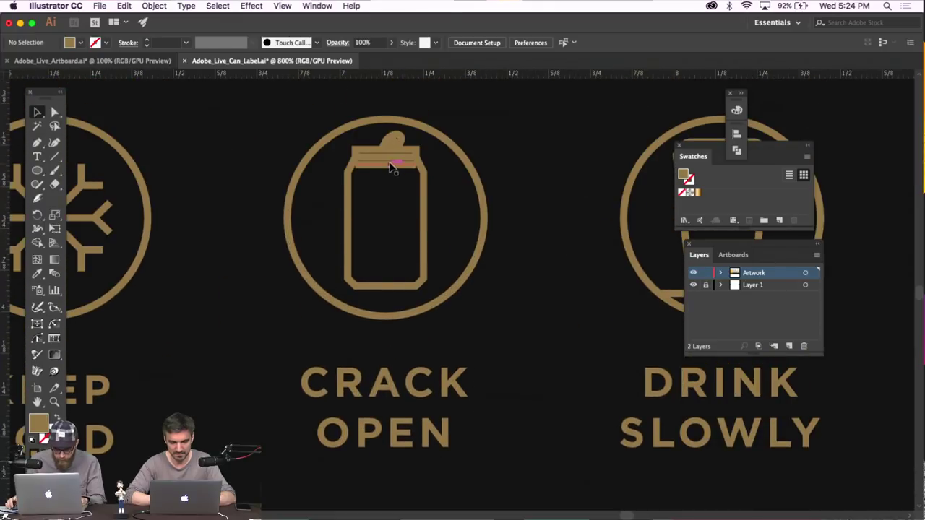
{"action": "left_click", "coordinate": [390, 161]}
{"action": "key", "text": "super+plus"}
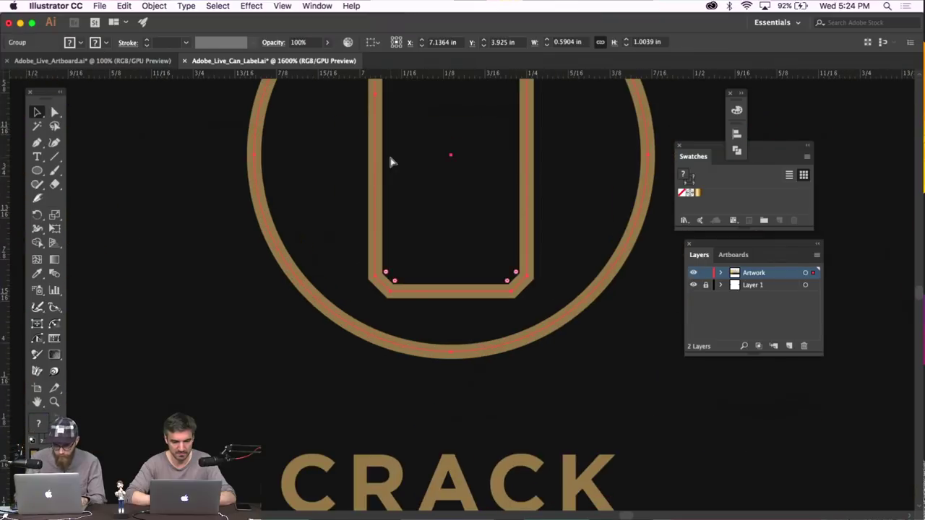
{"action": "scroll", "coordinate": [390, 162], "scroll_direction": "up", "scroll_amount": 5}
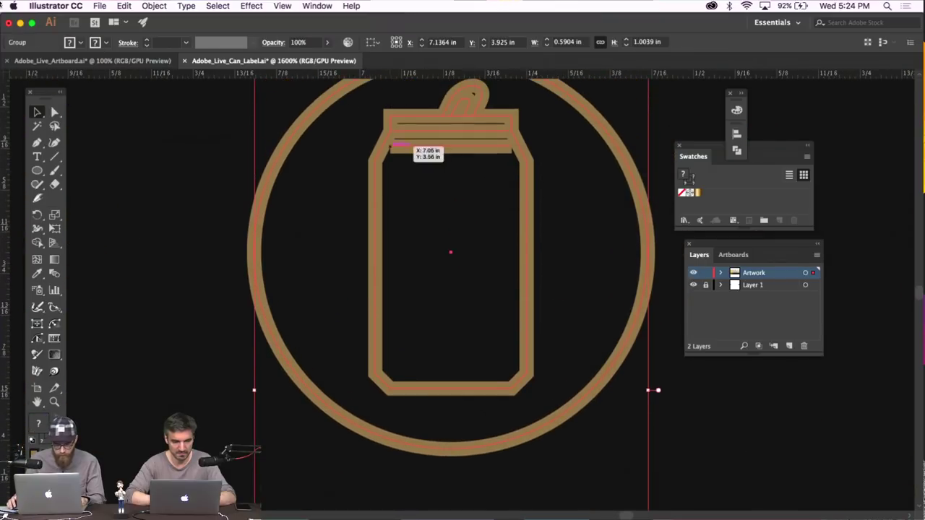
{"action": "left_click", "coordinate": [153, 6]}
{"action": "left_click", "coordinate": [153, 56]}
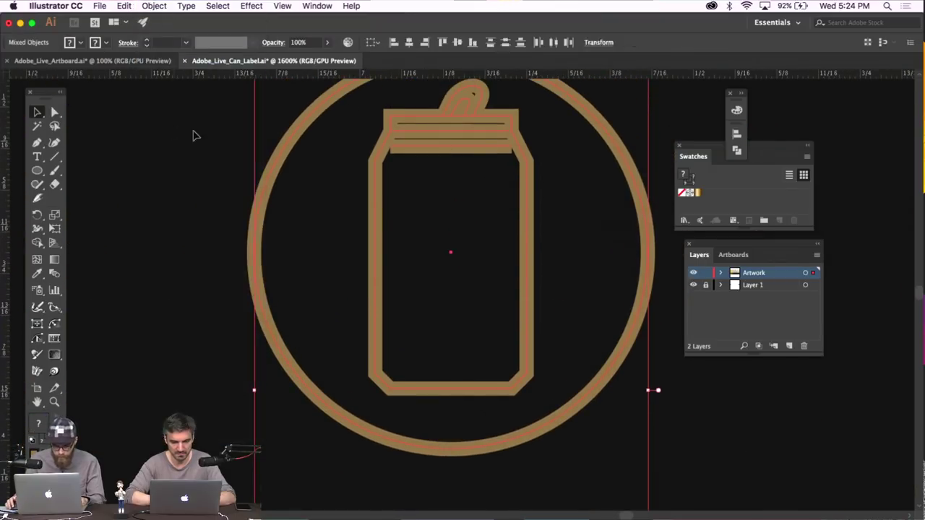
{"action": "left_click", "coordinate": [171, 130]}
Isolate the can icon and delete the overlapping horizontal segments between the lid and the can body
{"action": "left_click", "coordinate": [461, 133]}
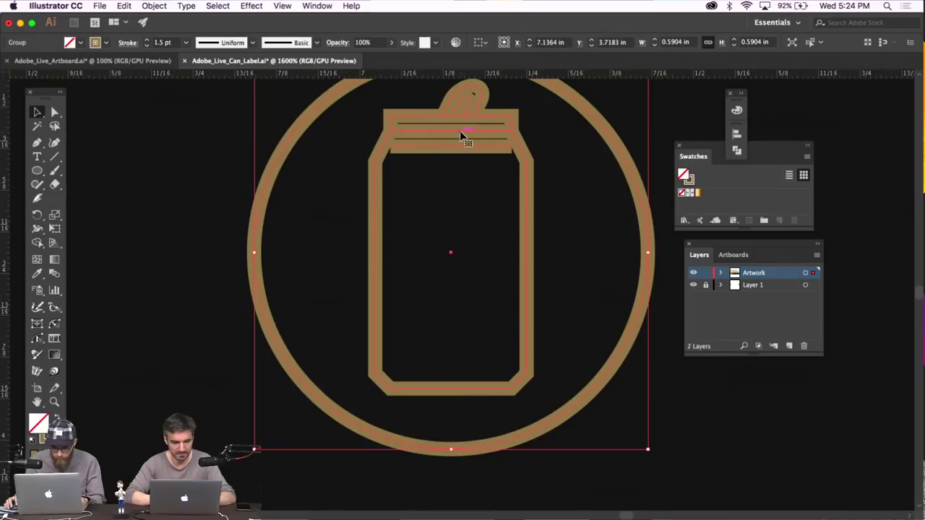
{"action": "double_click", "coordinate": [461, 134]}
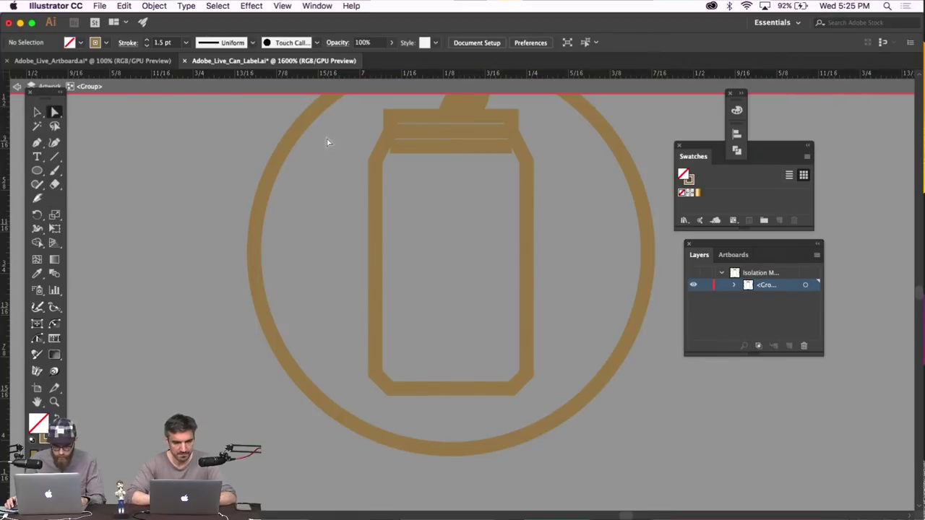
{"action": "left_click", "coordinate": [403, 135]}
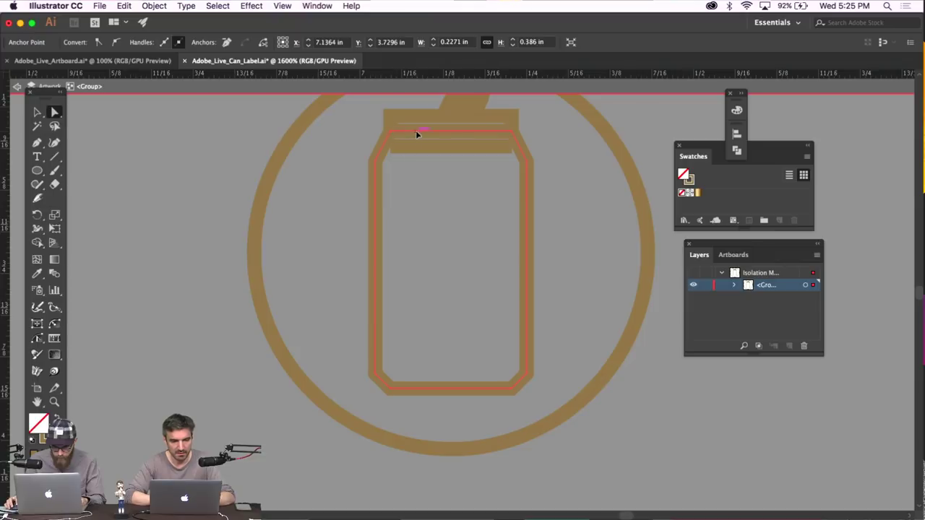
{"action": "left_click", "coordinate": [533, 120]}
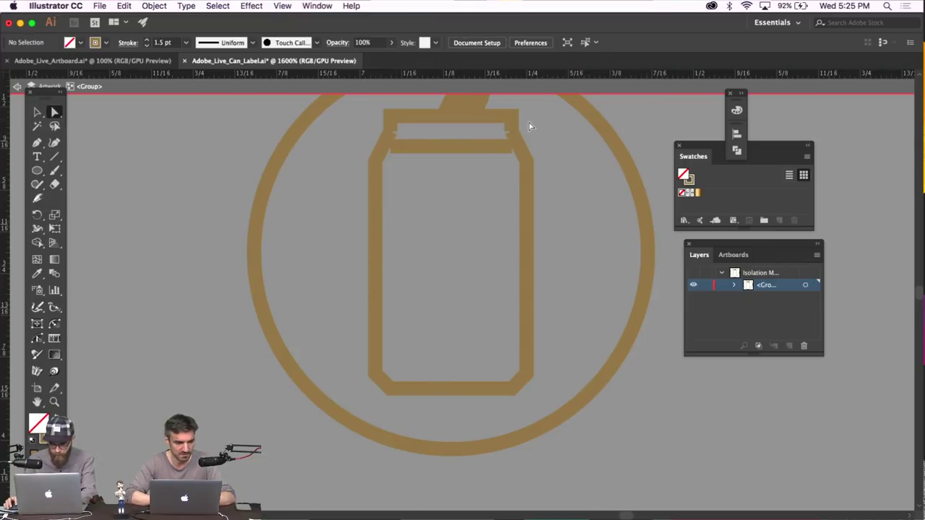
Join the open ends of the lid and body paths on both sides into one can outline
{"action": "left_click", "coordinate": [504, 137]}
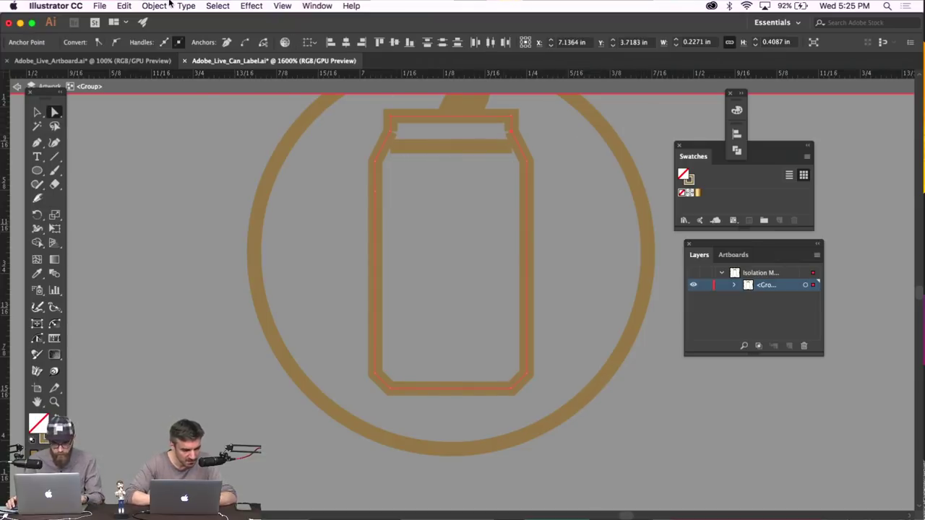
{"action": "left_click", "coordinate": [154, 5]}
{"action": "mouse_move", "coordinate": [193, 273]}
{"action": "left_click", "coordinate": [282, 263]}
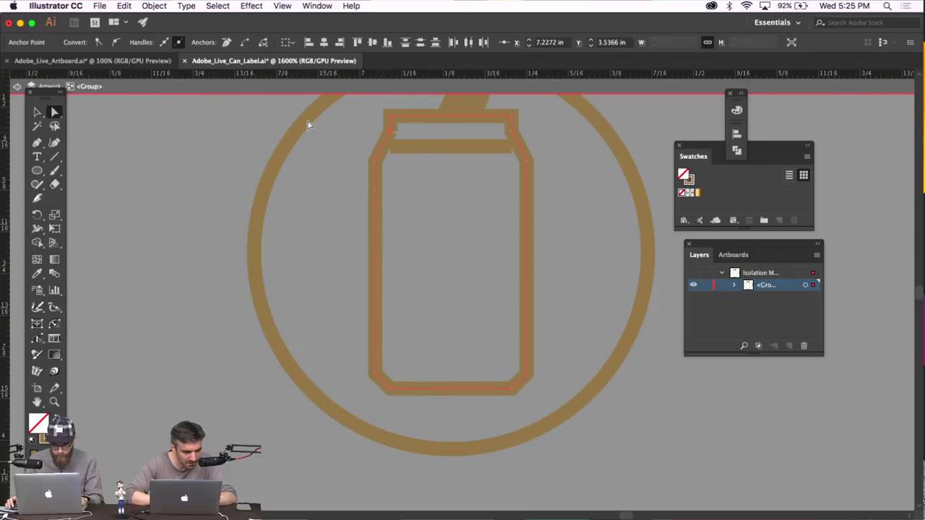
{"action": "left_click", "coordinate": [154, 6]}
{"action": "mouse_move", "coordinate": [183, 263]}
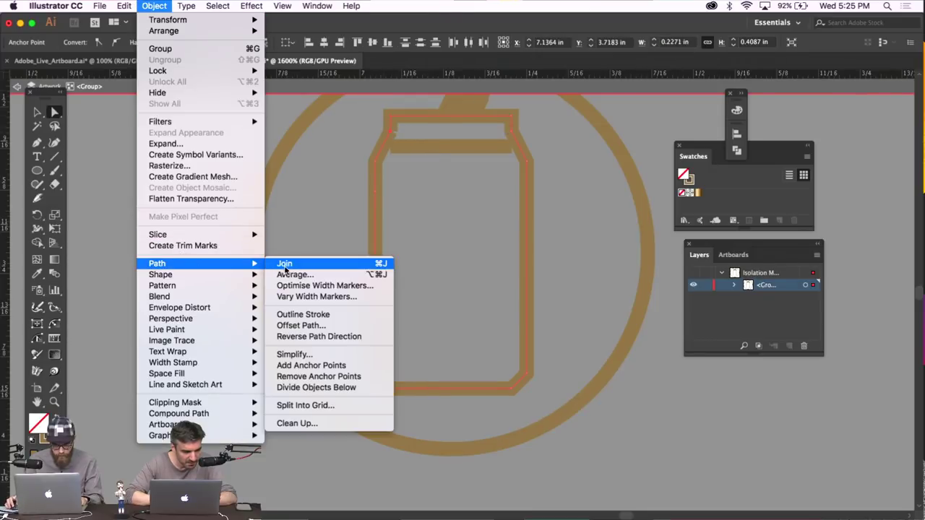
{"action": "left_click", "coordinate": [285, 264]}
{"action": "left_click", "coordinate": [180, 153]}
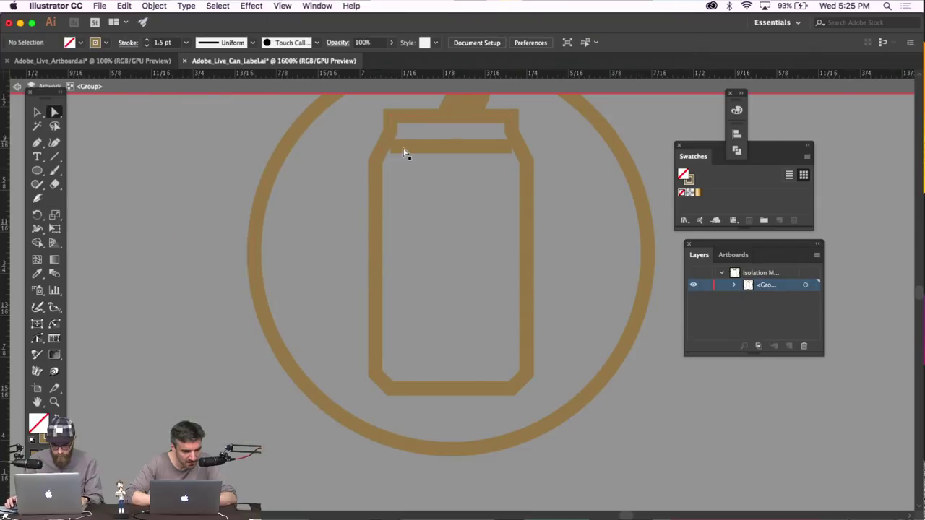
Extend the neck line's ends outward about 0.01 in to meet the can outline and leave isolation mode
{"action": "left_click_drag", "start_coordinate": [406, 148], "coordinate": [384, 148]}
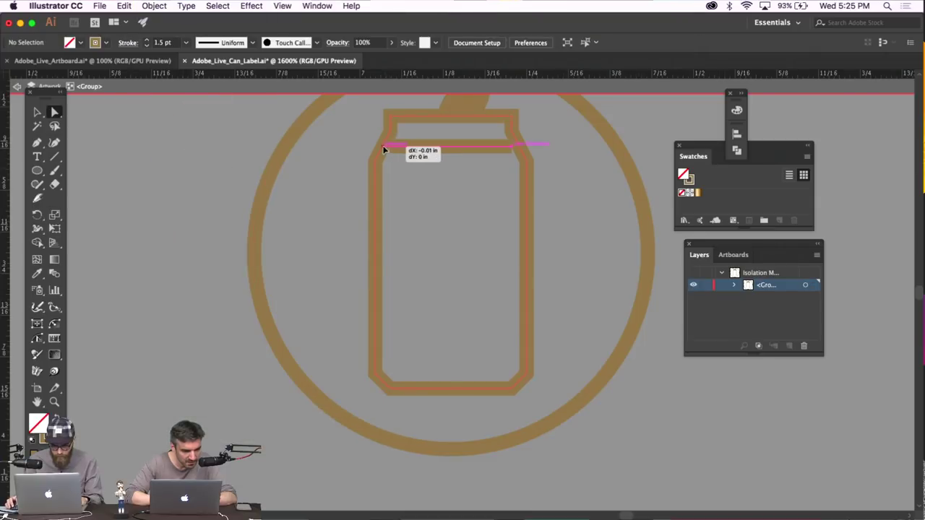
{"action": "left_click", "coordinate": [559, 151]}
{"action": "key", "text": "Escape"}
{"action": "scroll", "coordinate": [560, 150], "scroll_direction": "up", "scroll_amount": 2}
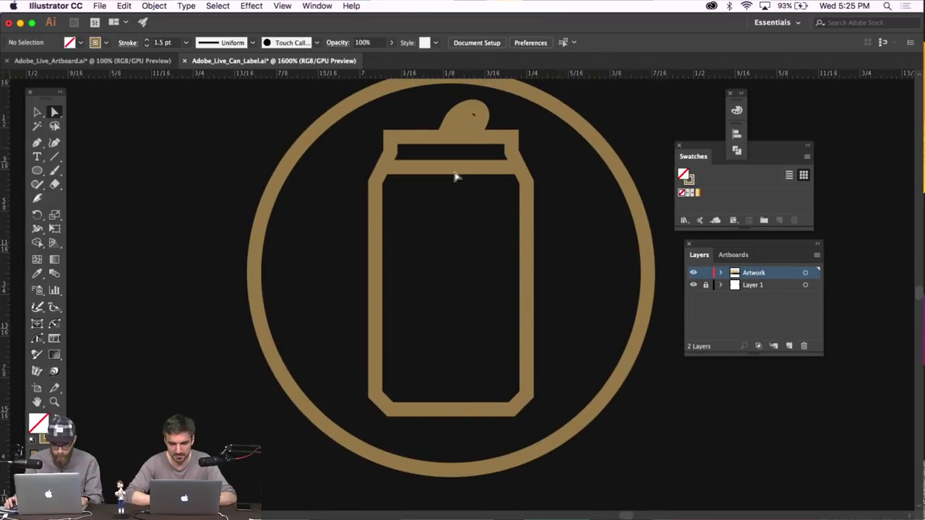
Nudge the can's neck line up slightly and reshape the pull tab's inner curve to open its gap
{"action": "left_click_drag", "start_coordinate": [444, 169], "coordinate": [444, 164]}
{"action": "left_click", "coordinate": [549, 173]}
{"action": "left_click_drag", "start_coordinate": [469, 123], "coordinate": [466, 125]}
{"action": "key", "text": "super+shift+a"}
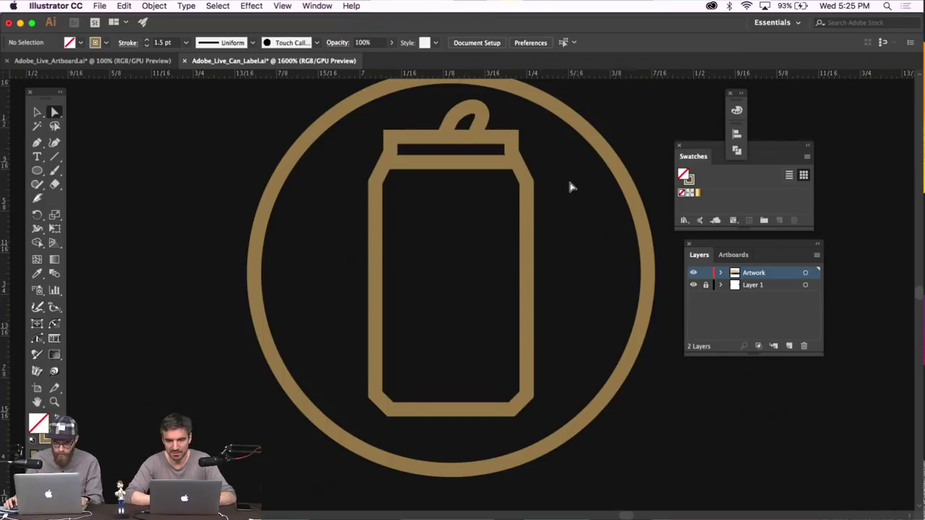
Check how the refined can icon reads beside the other icons and within the whole label
{"action": "key", "text": "super+minus"}
{"action": "key", "text": "super+minus"}
{"action": "key", "text": "super+minus"}
{"action": "key", "text": "super+minus"}
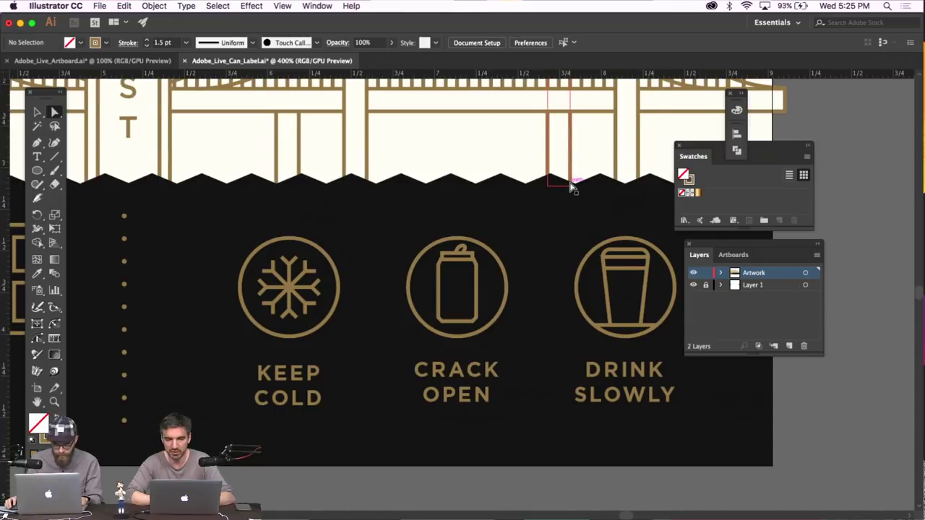
{"action": "scroll", "coordinate": [570, 188], "scroll_direction": "down", "scroll_amount": 2}
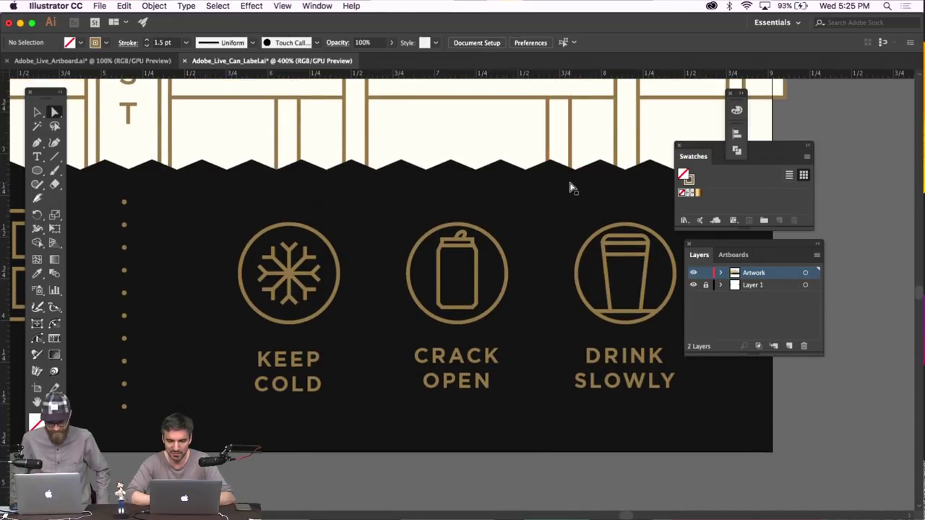
{"action": "key", "text": "super+minus"}
{"action": "key", "text": "super+minus"}
{"action": "key", "text": "super+minus"}
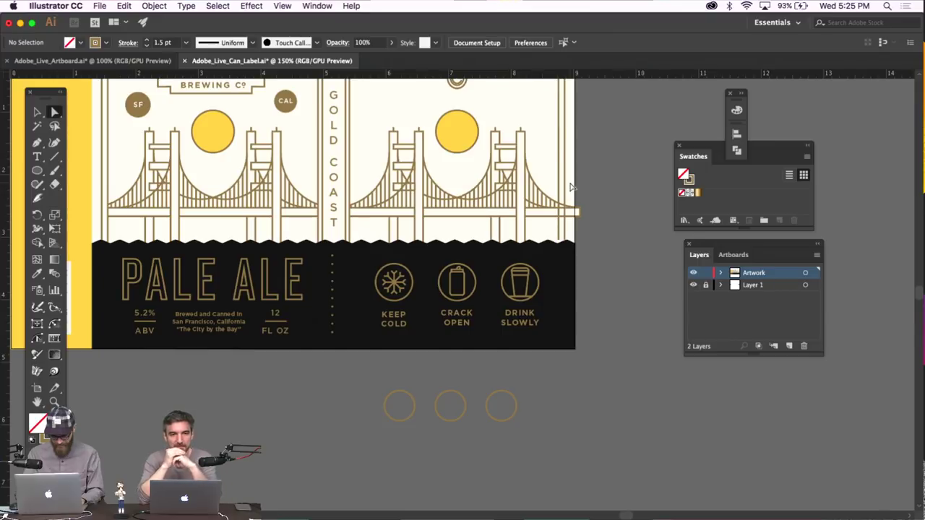
{"action": "key", "text": "super+plus"}
{"action": "key", "text": "super+minus"}
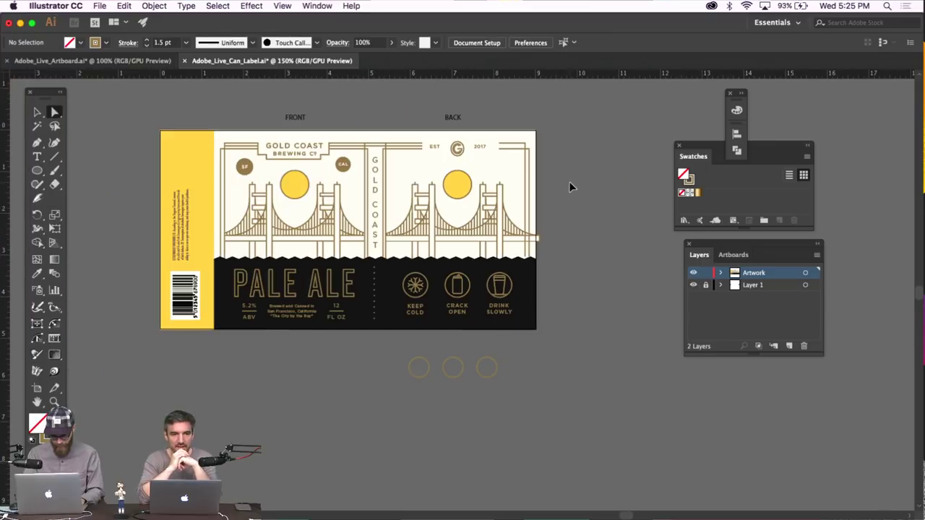
{"action": "key", "text": "super+plus"}
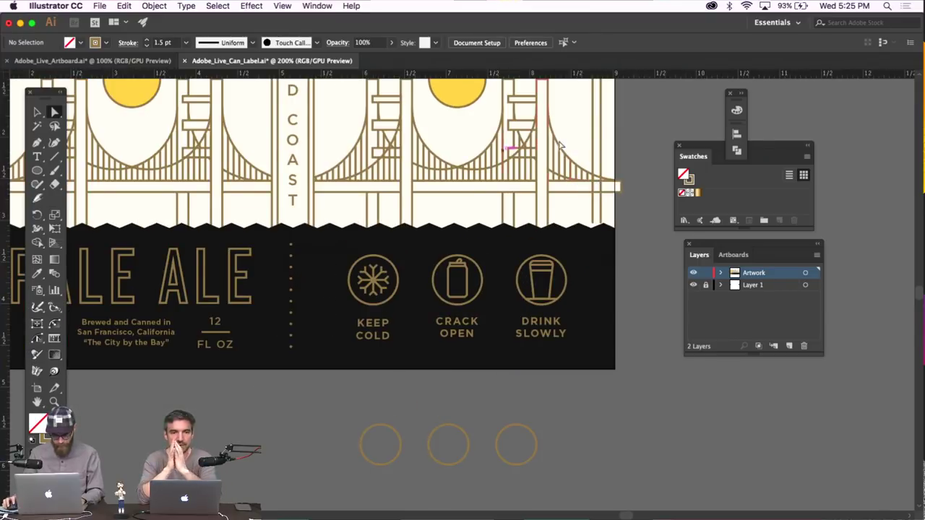
Regroup the can icon with its CRACK OPEN caption, then select all three icon groups together and deselect them
{"action": "left_click", "coordinate": [34, 114]}
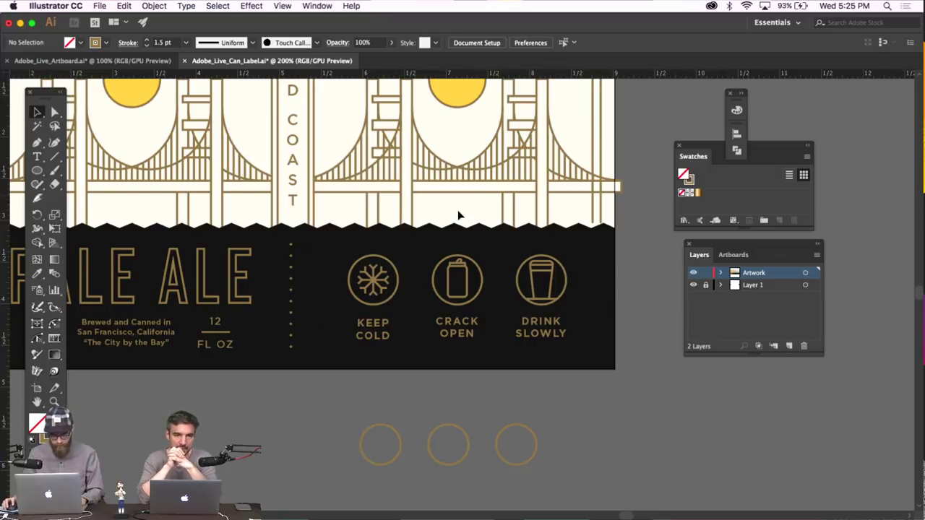
{"action": "left_click_drag", "start_coordinate": [583, 258], "coordinate": [349, 354]}
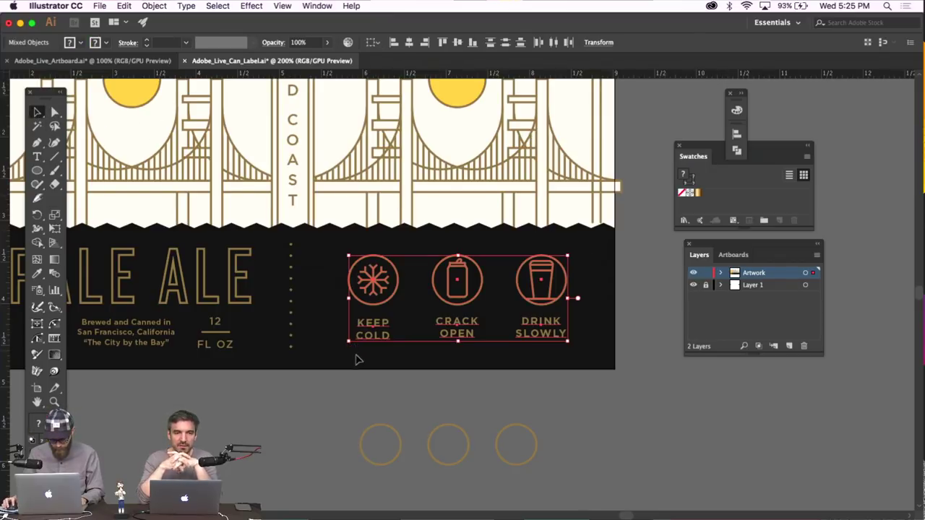
{"action": "left_click", "coordinate": [471, 283]}
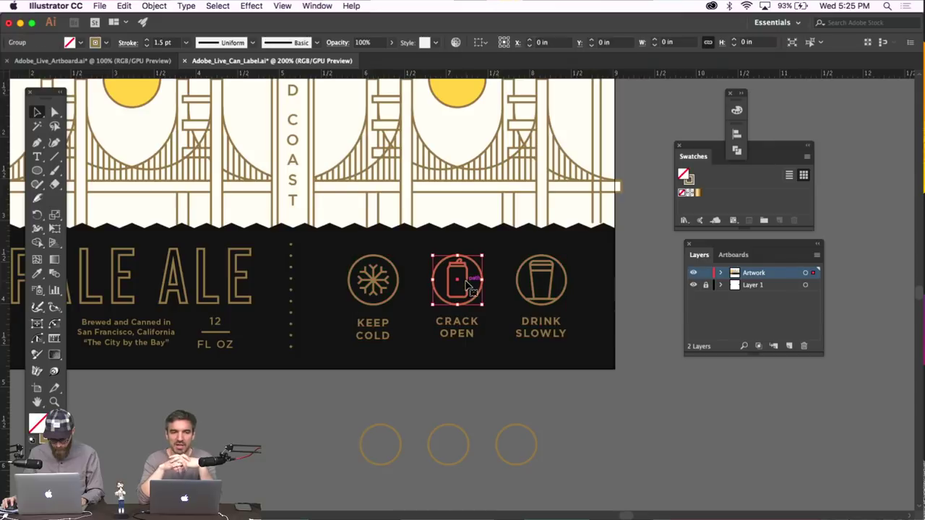
{"action": "left_click", "coordinate": [466, 325], "text": "shift"}
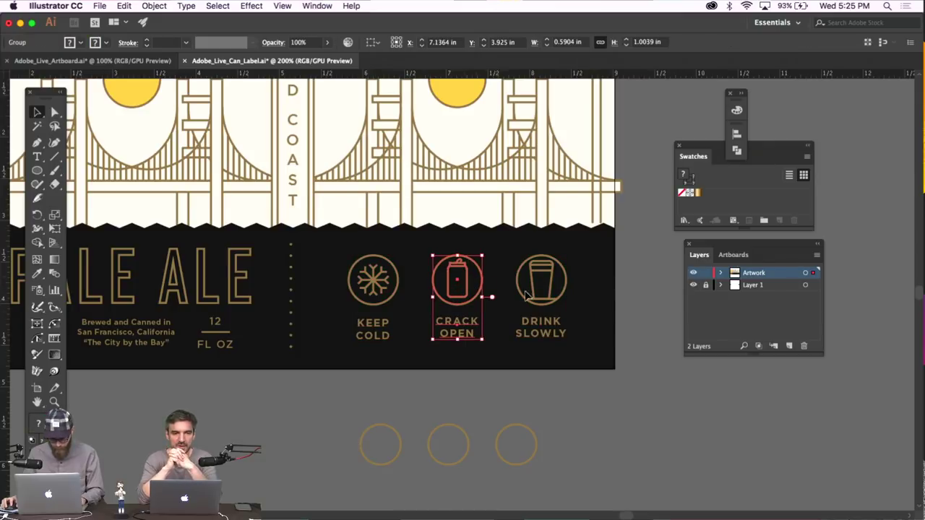
{"action": "left_click_drag", "start_coordinate": [586, 252], "coordinate": [365, 349]}
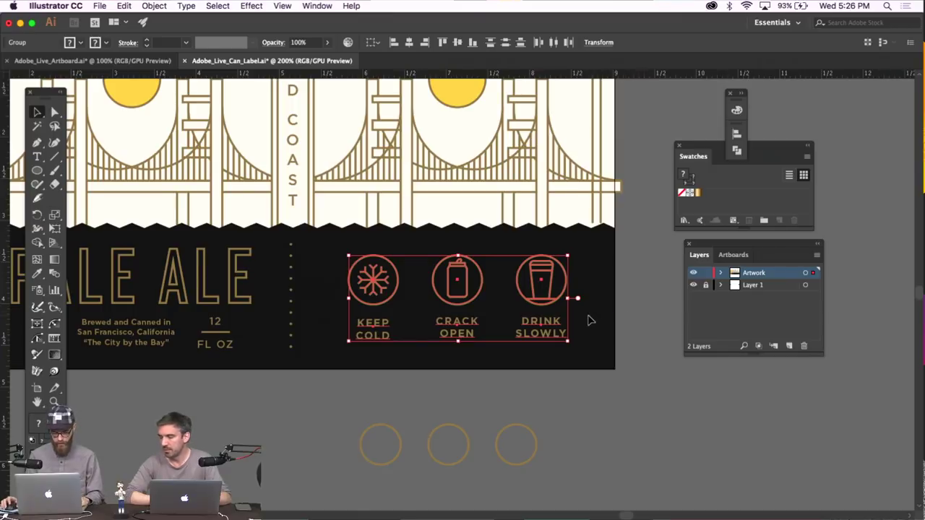
{"action": "left_click", "coordinate": [605, 331]}
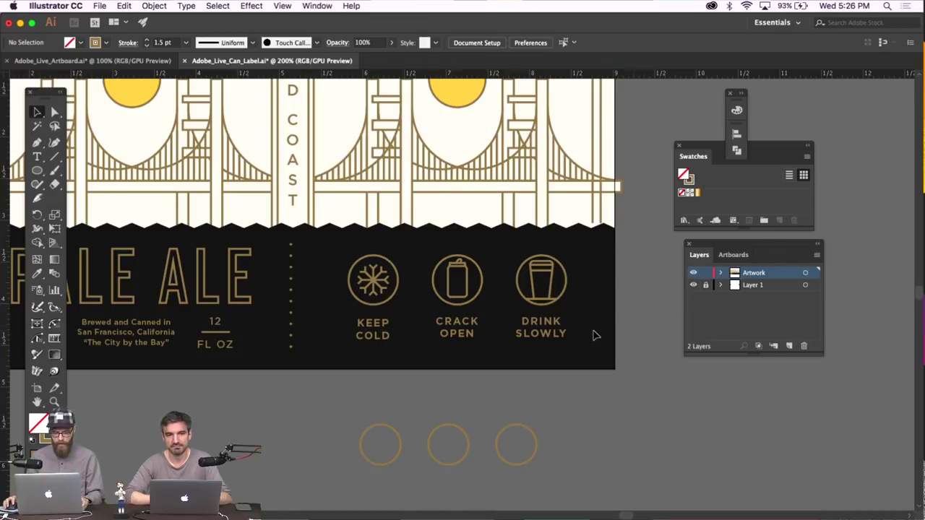
Examine the placement of the three icon groups between the dotted divider and the label's edge
{"action": "scroll", "coordinate": [594, 334], "scroll_direction": "left", "scroll_amount": 2}
{"action": "left_click_drag", "start_coordinate": [603, 253], "coordinate": [331, 355]}
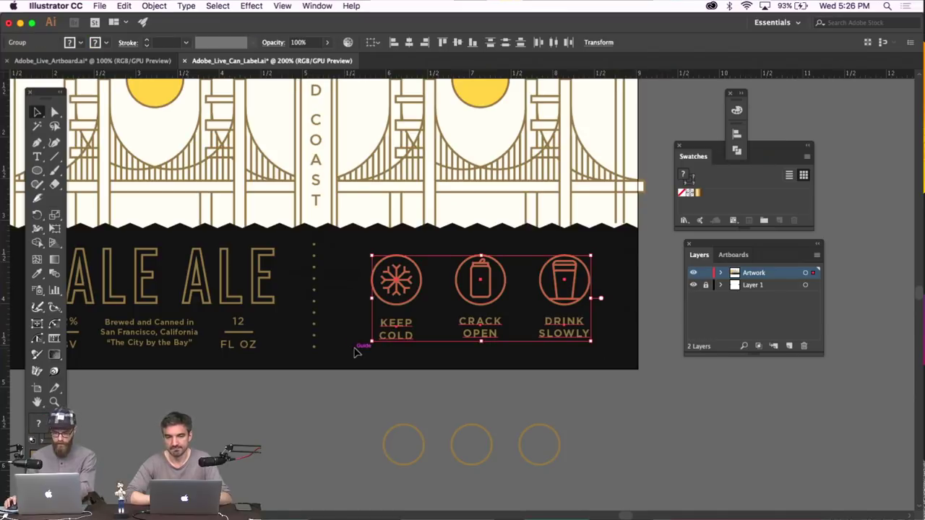
{"action": "left_click", "coordinate": [340, 321]}
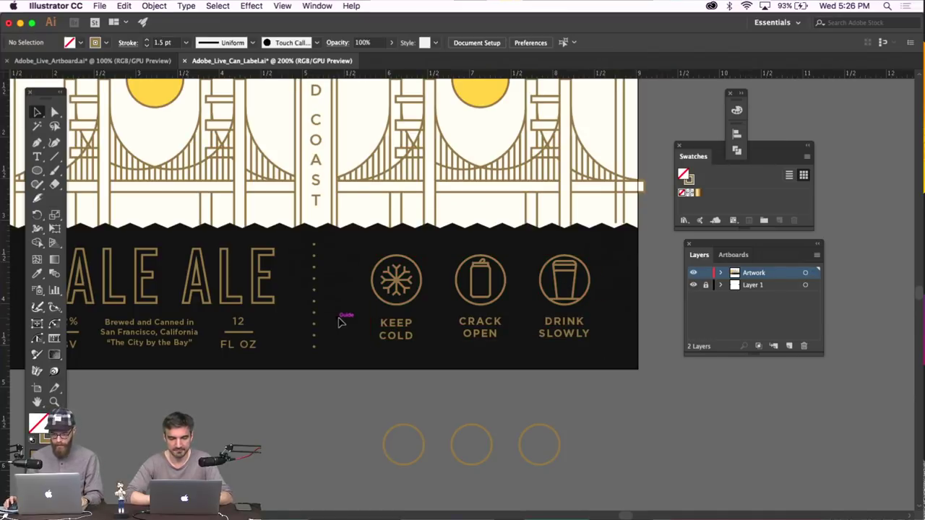
{"action": "scroll", "coordinate": [340, 321], "scroll_direction": "left", "scroll_amount": 4}
{"action": "scroll", "coordinate": [339, 321], "scroll_direction": "right", "scroll_amount": 4}
{"action": "scroll", "coordinate": [340, 323], "scroll_direction": "left", "scroll_amount": 1}
{"action": "key", "text": "super+minus"}
{"action": "key", "text": "super+minus"}
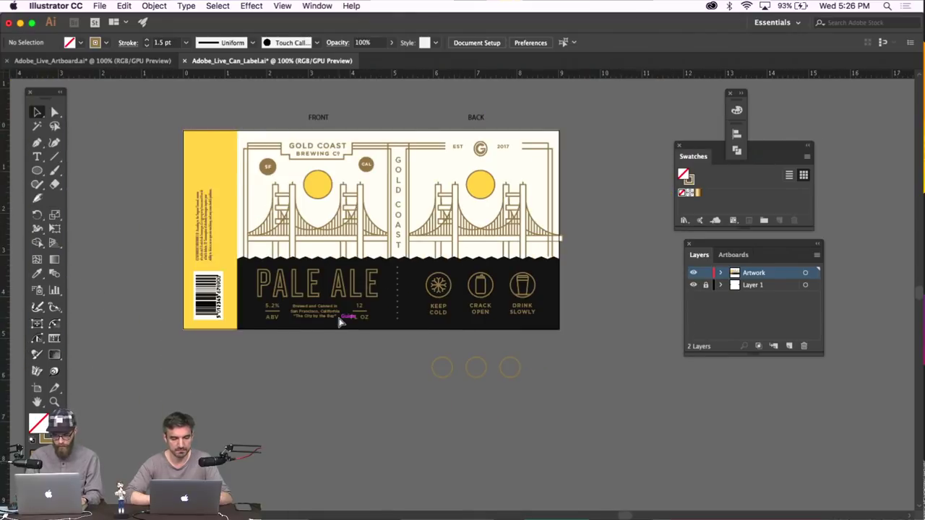
Match the 12 and FL OZ text to the KEEP COLD caption's gold Gotham HTF Bold style with the Eyedropper
{"action": "key", "text": "super+plus"}
{"action": "key", "text": "super+plus"}
{"action": "key", "text": "super+plus"}
{"action": "left_click_drag", "start_coordinate": [165, 332], "coordinate": [69, 399]}
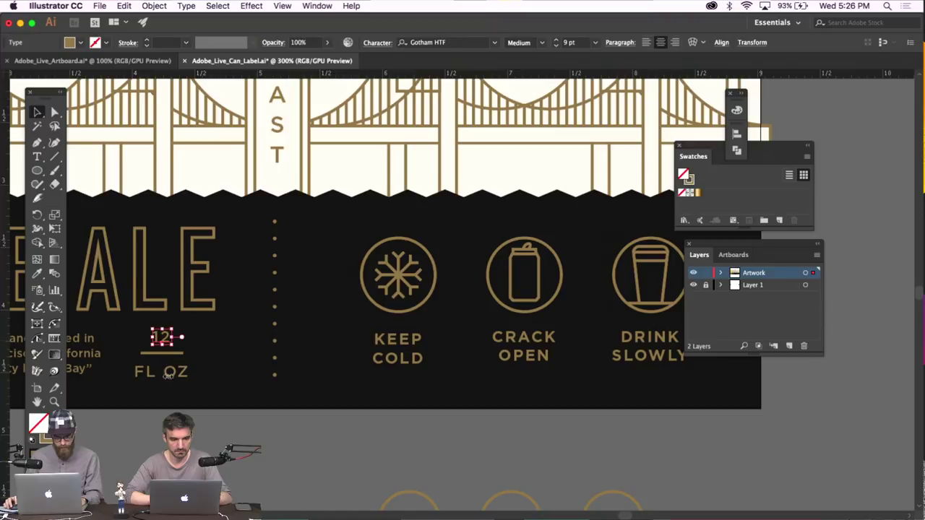
{"action": "left_click", "coordinate": [38, 273]}
{"action": "left_click", "coordinate": [419, 304]}
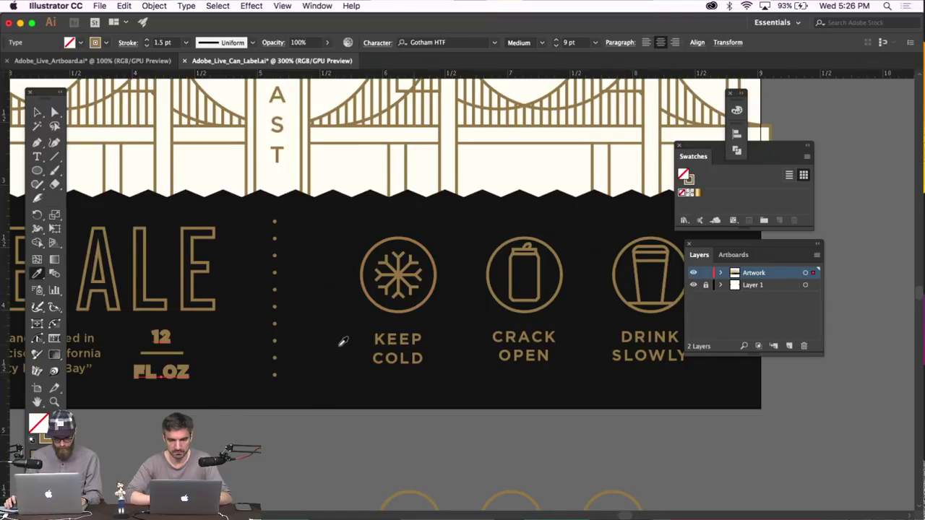
{"action": "scroll", "coordinate": [341, 334], "scroll_direction": "left", "scroll_amount": 2}
{"action": "left_click", "coordinate": [444, 354]}
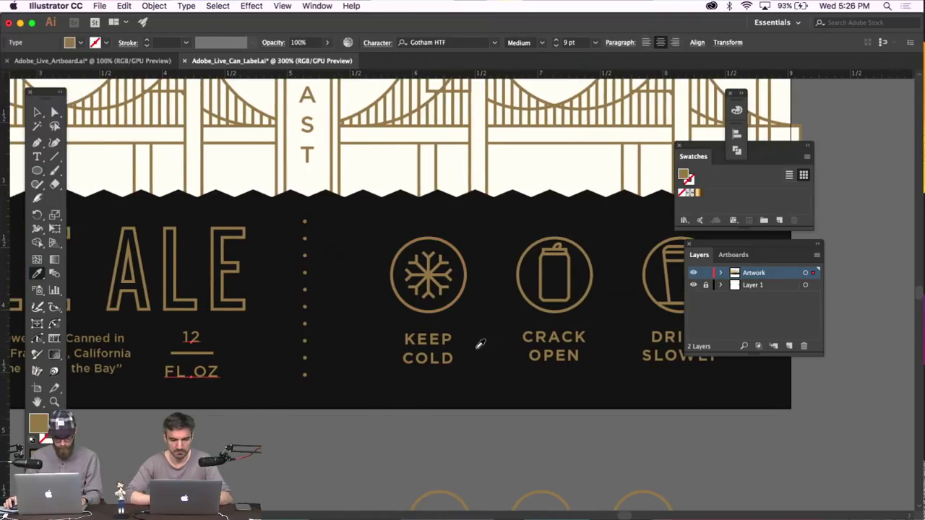
Give the 5.2% and ABV text the same bold style as the icon captions and deselect
{"action": "scroll", "coordinate": [299, 335], "scroll_direction": "left", "scroll_amount": 5}
{"action": "scroll", "coordinate": [296, 338], "scroll_direction": "left", "scroll_amount": 8}
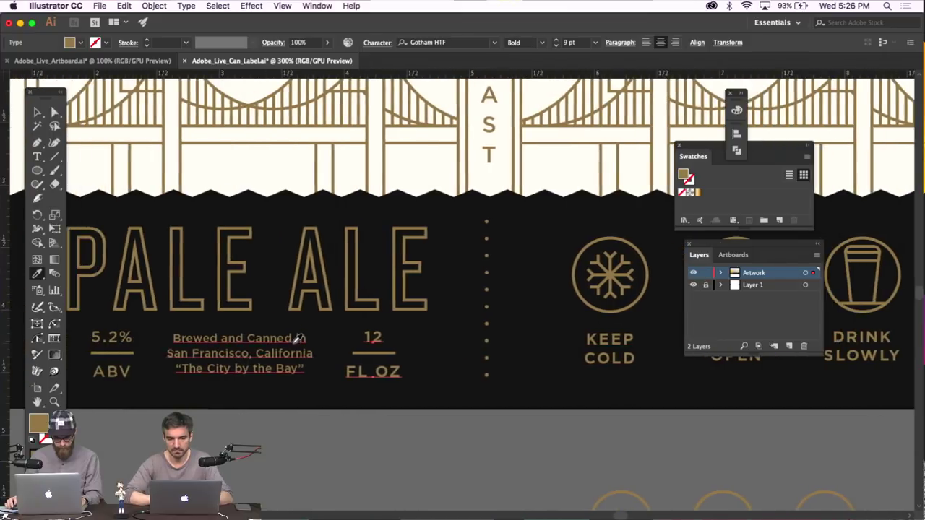
{"action": "key", "text": "v"}
{"action": "left_click", "coordinate": [178, 337]}
{"action": "left_click", "coordinate": [177, 372], "text": "shift"}
{"action": "key", "text": "super+shift+a"}
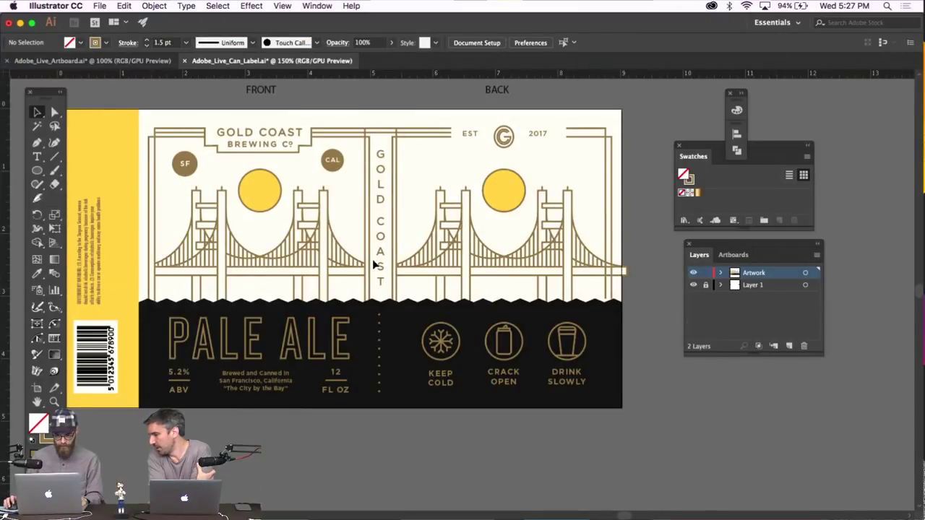
Place a copy of the cream cover rectangle from the front bridge's left end over the back bridge's right end, flush with the label's edge
{"action": "scroll", "coordinate": [366, 257], "scroll_direction": "left", "scroll_amount": 2}
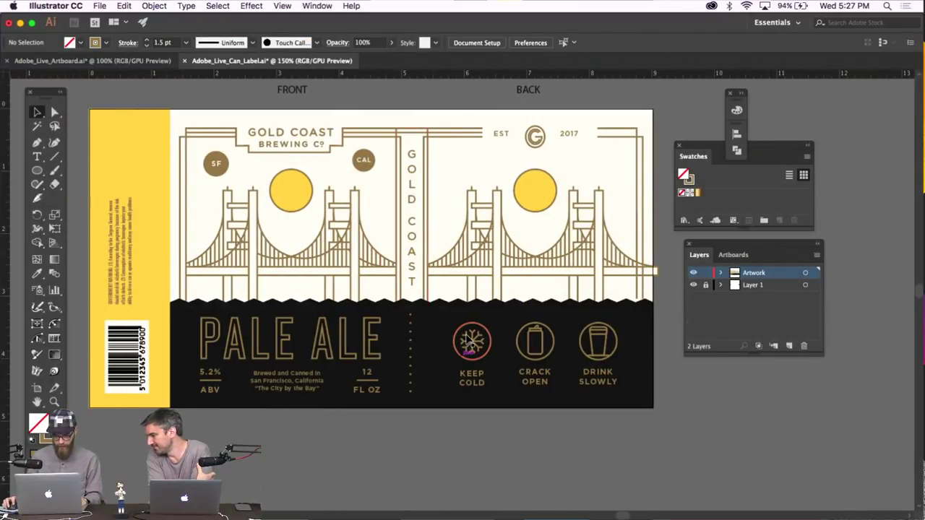
{"action": "scroll", "coordinate": [561, 327], "scroll_direction": "left", "scroll_amount": 2}
{"action": "scroll", "coordinate": [561, 327], "scroll_direction": "up", "scroll_amount": 1}
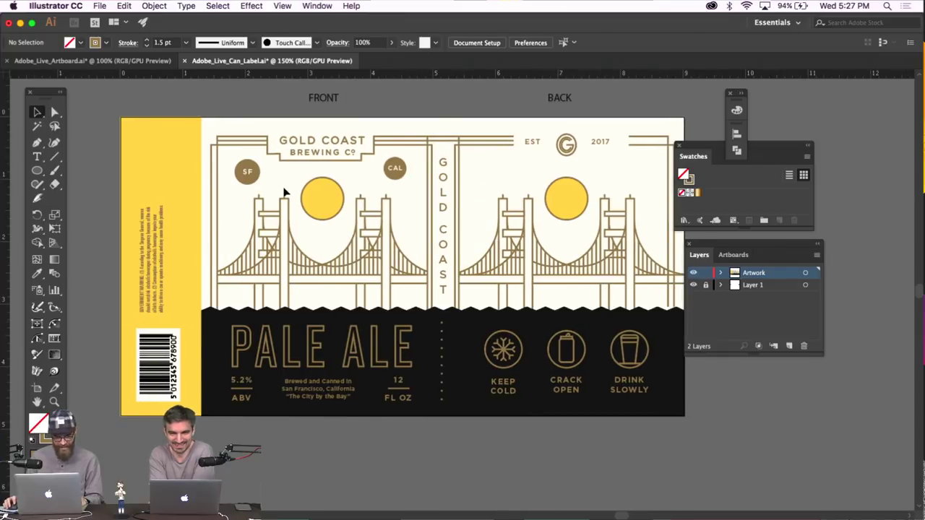
{"action": "scroll", "coordinate": [532, 110], "scroll_direction": "right", "scroll_amount": 2}
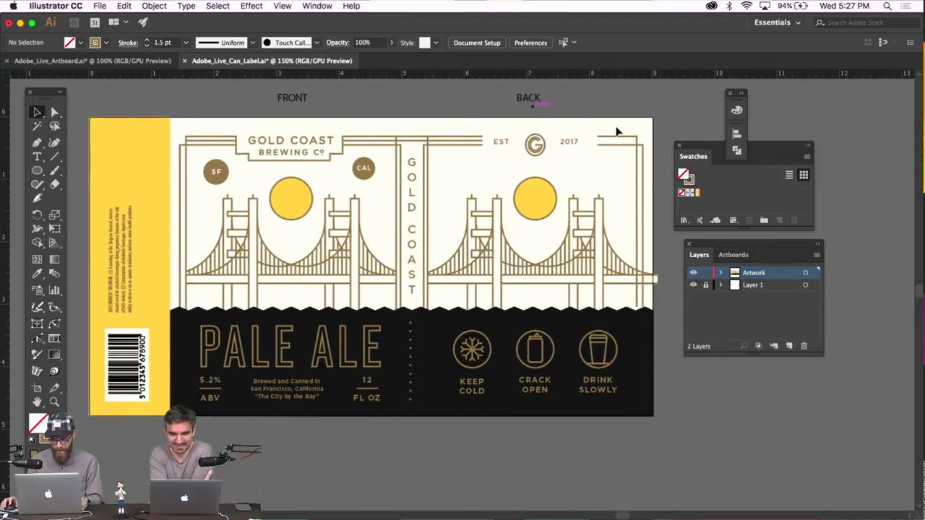
{"action": "left_click", "coordinate": [177, 274]}
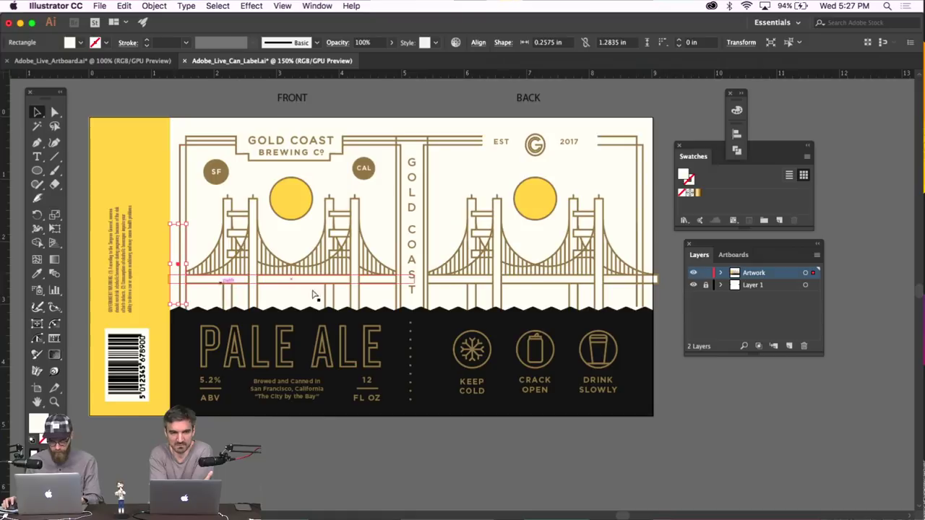
{"action": "scroll", "coordinate": [414, 289], "scroll_direction": "right", "scroll_amount": 10}
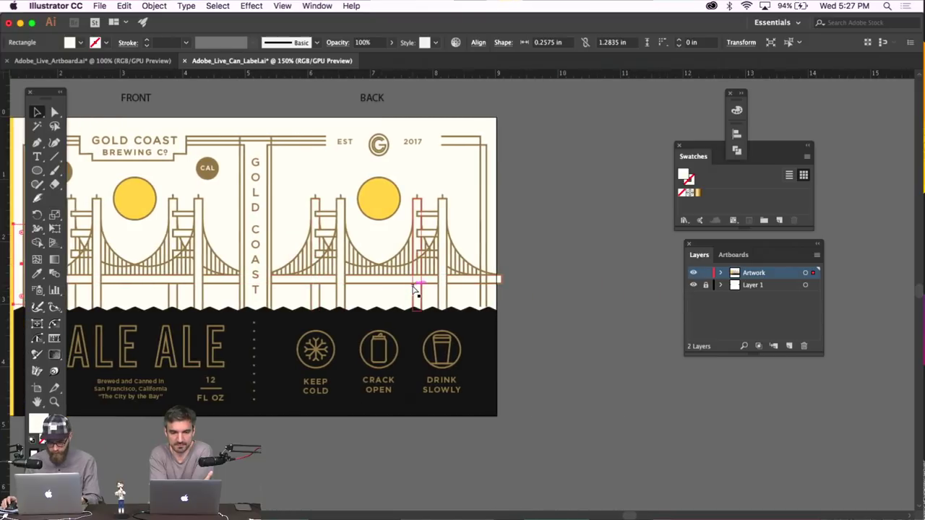
{"action": "left_click_drag", "start_coordinate": [463, 282], "coordinate": [496, 261]}
{"action": "key", "text": "super+equal"}
{"action": "key", "text": "super+equal"}
{"action": "key", "text": "super+equal"}
{"action": "left_click", "coordinate": [458, 233]}
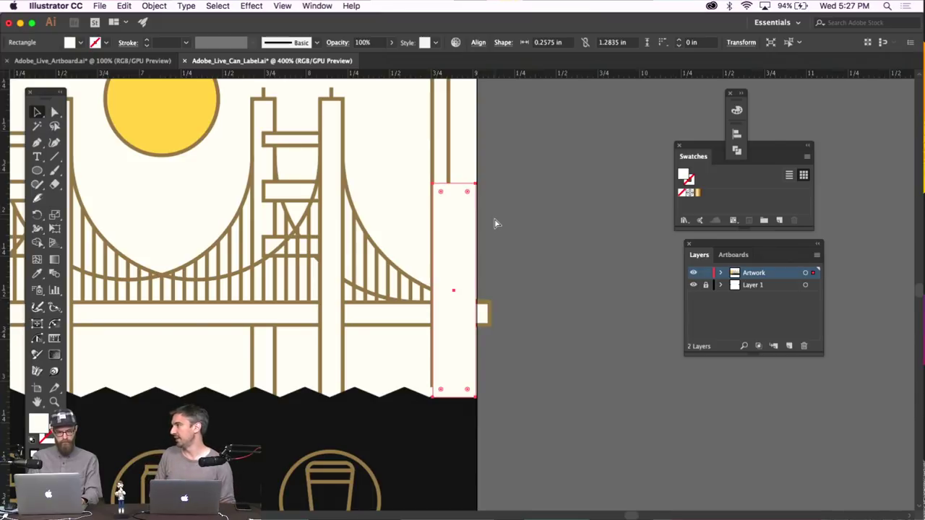
Send the copied cover rectangle backward until it sits behind the zigzag black panel and the frame's vertical lines
{"action": "key", "text": "super+bracketleft"}
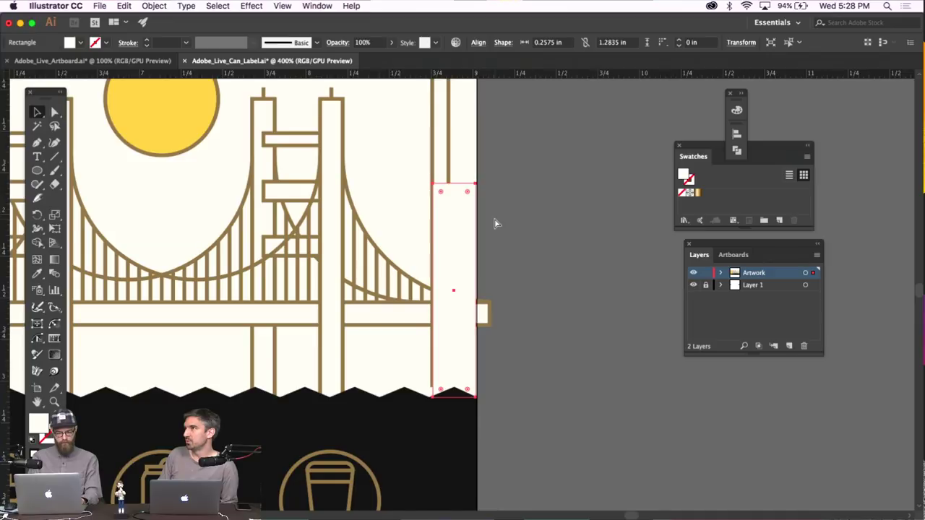
{"action": "key", "text": "super+bracketleft"}
{"action": "key", "text": "super+bracketleft"}
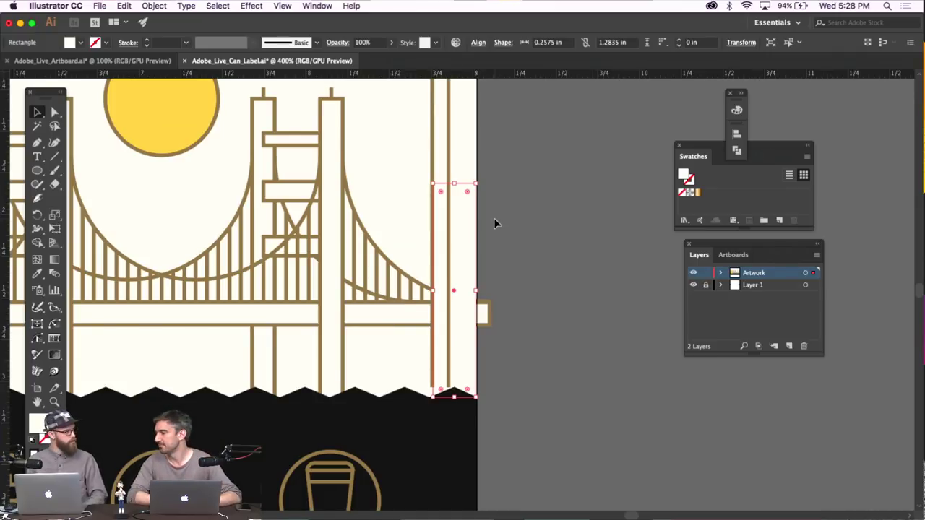
{"action": "key", "text": "super+shift+b"}
{"action": "key", "text": "super+1"}
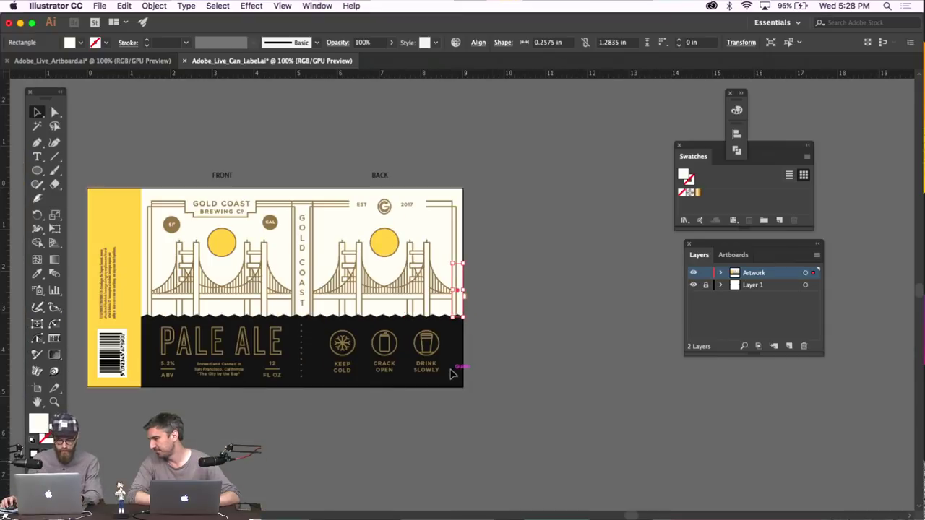
Clear the selection and unlock all locked objects in the label artwork
{"action": "key", "text": "super+shift+a"}
{"action": "left_click", "coordinate": [154, 6]}
{"action": "left_click", "coordinate": [180, 84]}
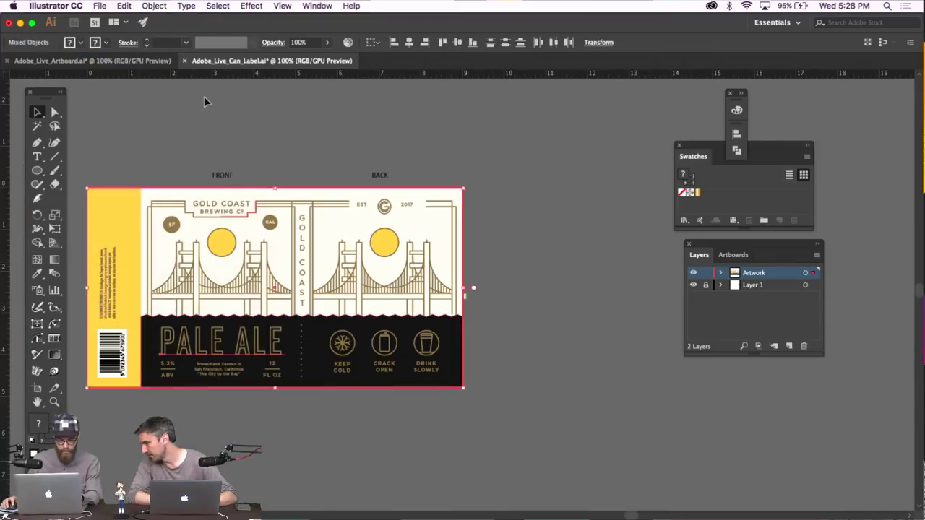
Try a coral pink fill on the black lower panel, then undo the colour change and deselect
{"action": "double_click", "coordinate": [40, 425]}
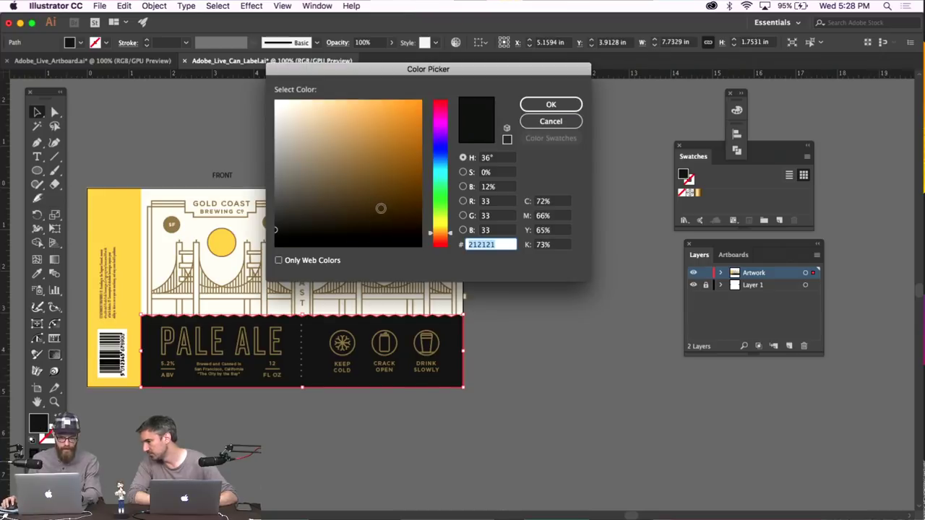
{"action": "left_click", "coordinate": [447, 101]}
{"action": "left_click", "coordinate": [368, 116]}
{"action": "left_click", "coordinate": [358, 93]}
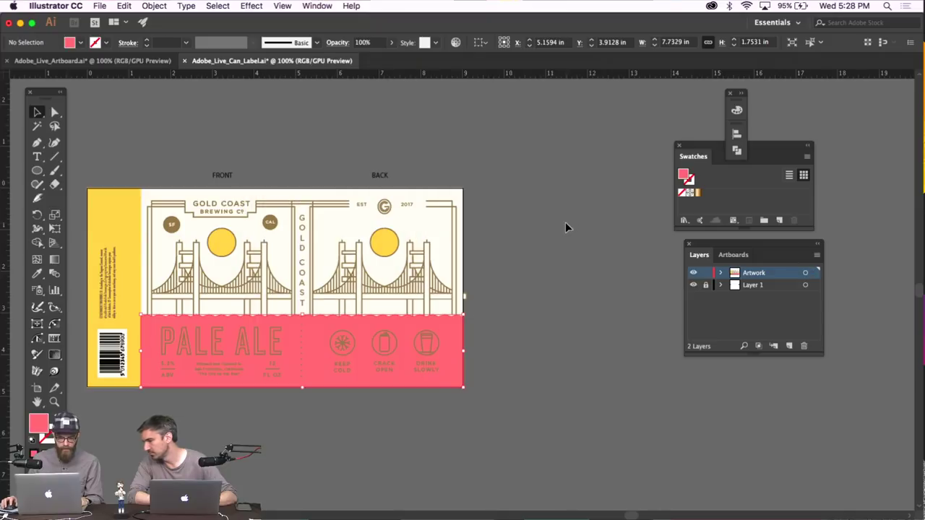
{"action": "left_click", "coordinate": [565, 222]}
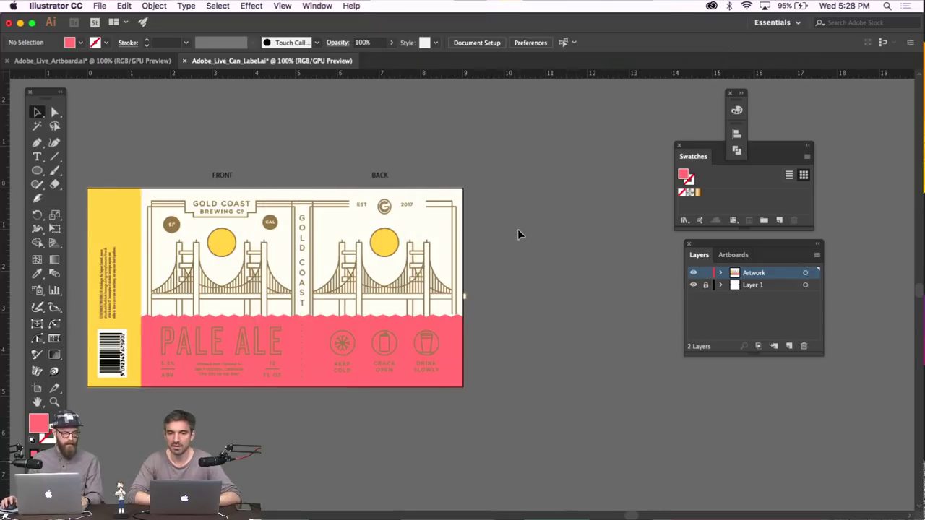
{"action": "key", "text": "super+z"}
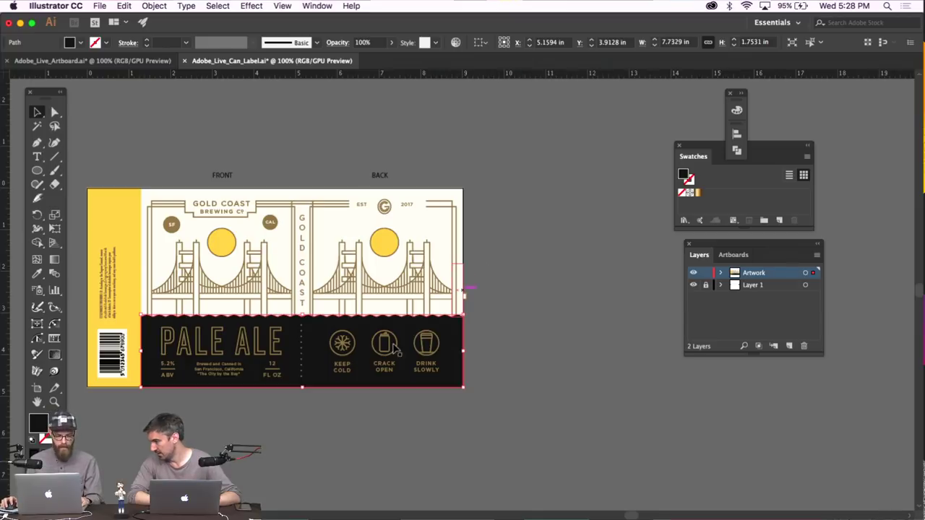
{"action": "left_click", "coordinate": [275, 350]}
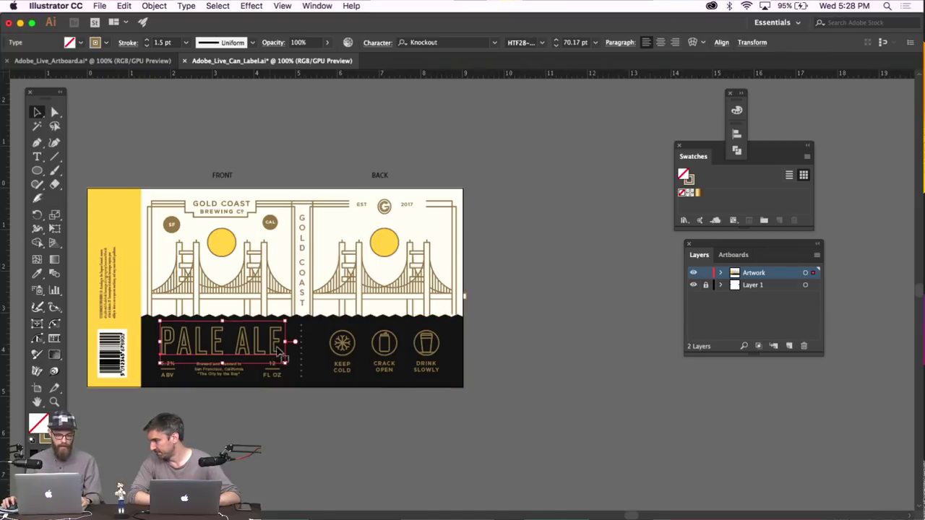
{"action": "left_click", "coordinate": [536, 391]}
Examine the back bridge's towers and deck up close, above the three icons
{"action": "scroll", "coordinate": [529, 335], "scroll_direction": "left", "scroll_amount": 3}
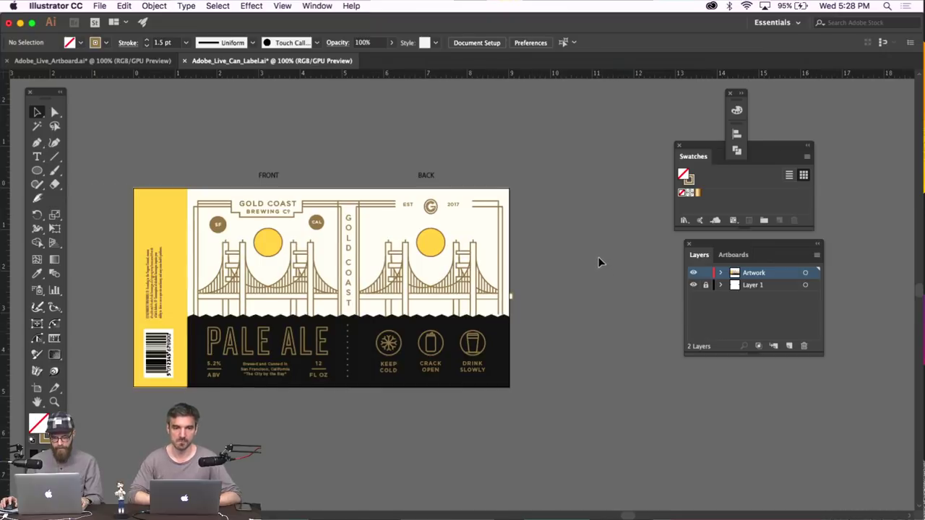
{"action": "scroll", "coordinate": [596, 254], "scroll_direction": "left", "scroll_amount": 3}
{"action": "key", "text": "super+equal"}
{"action": "key", "text": "super+equal"}
{"action": "key", "text": "super+equal"}
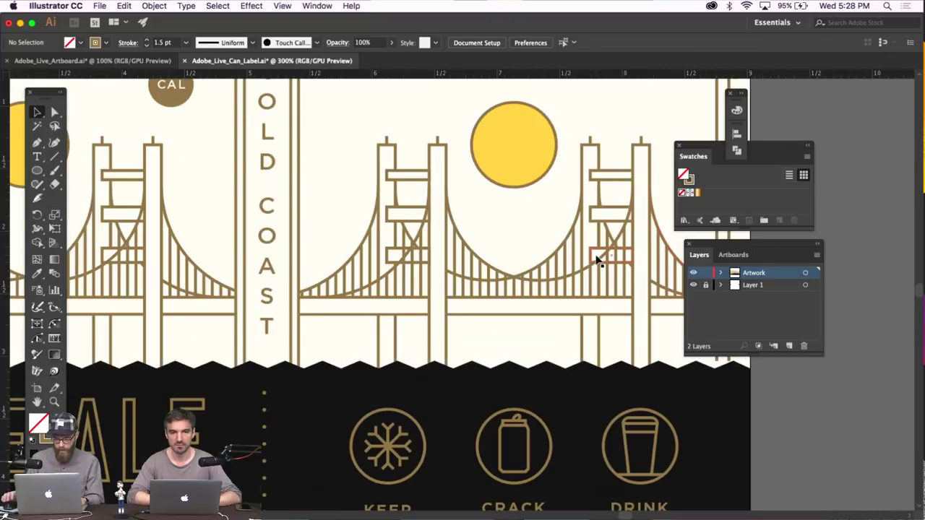
Extend the lower ends of the two vertical border lines beside the back panel's outer edge down into the black band
{"action": "scroll", "coordinate": [597, 261], "scroll_direction": "right", "scroll_amount": 12}
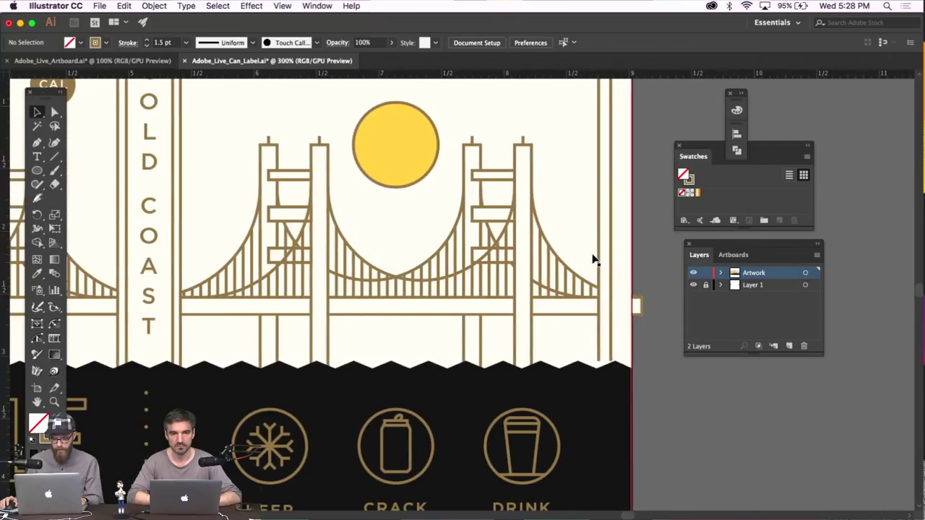
{"action": "left_click", "coordinate": [55, 112]}
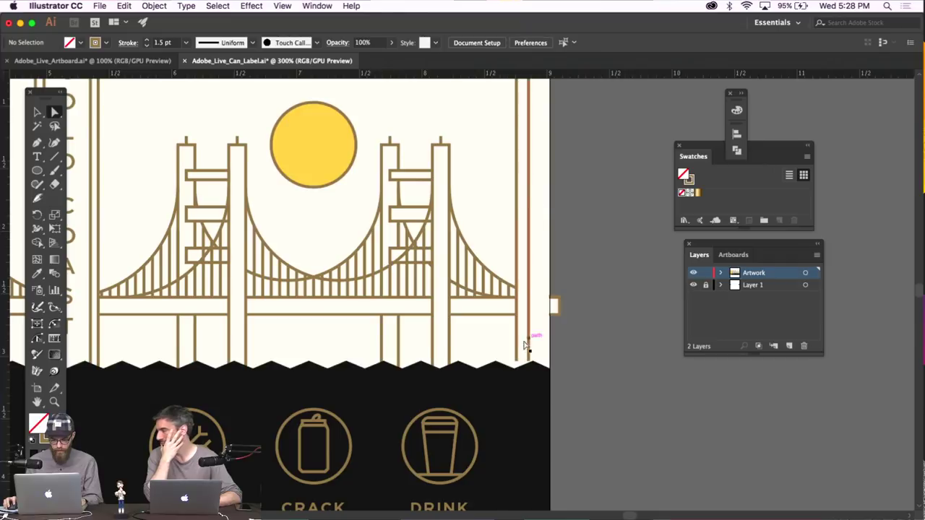
{"action": "left_click", "coordinate": [519, 364]}
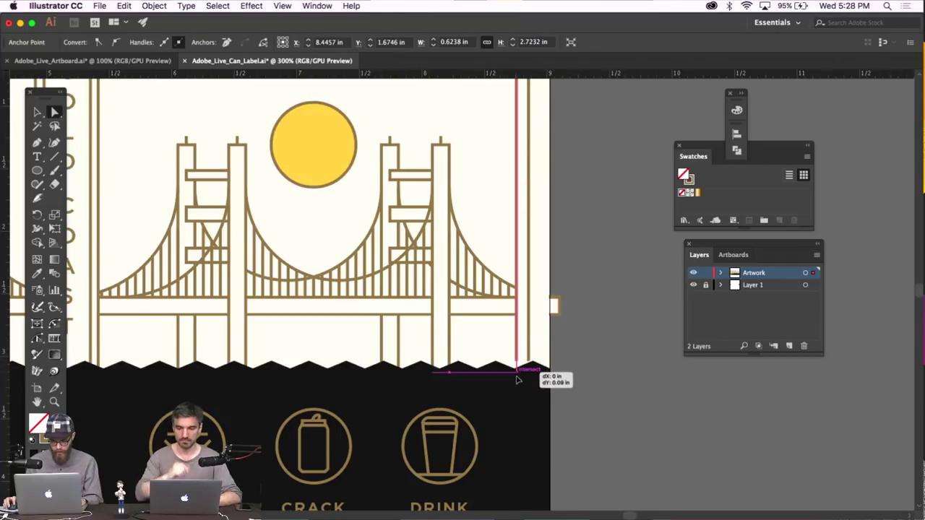
{"action": "left_click", "coordinate": [517, 375]}
{"action": "left_click", "coordinate": [532, 366]}
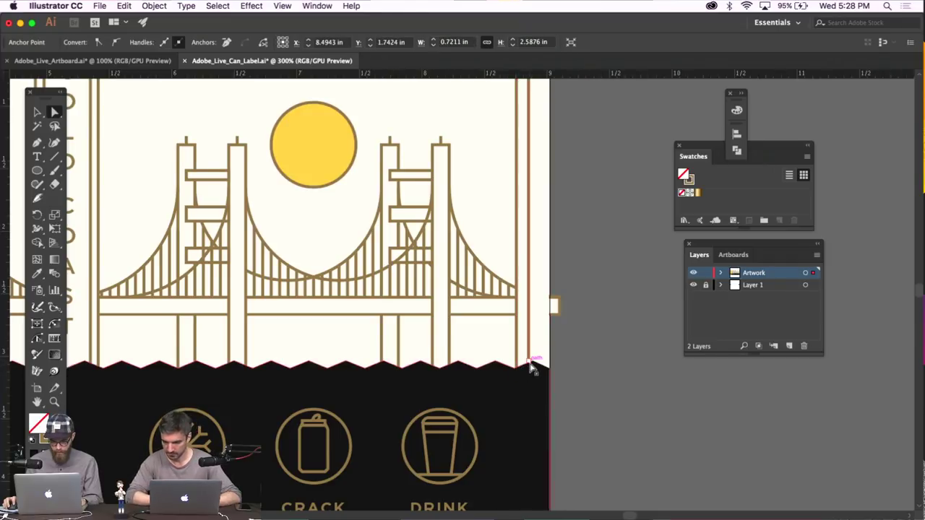
{"action": "left_click", "coordinate": [597, 373]}
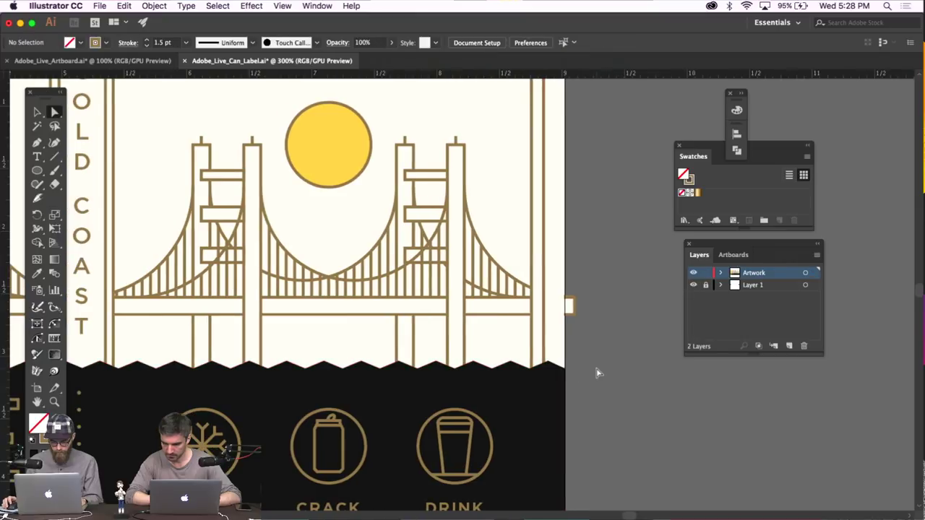
Examine the bridge deck's overhang past the artboard edge and review the label's front and back layout
{"action": "left_click", "coordinate": [570, 307]}
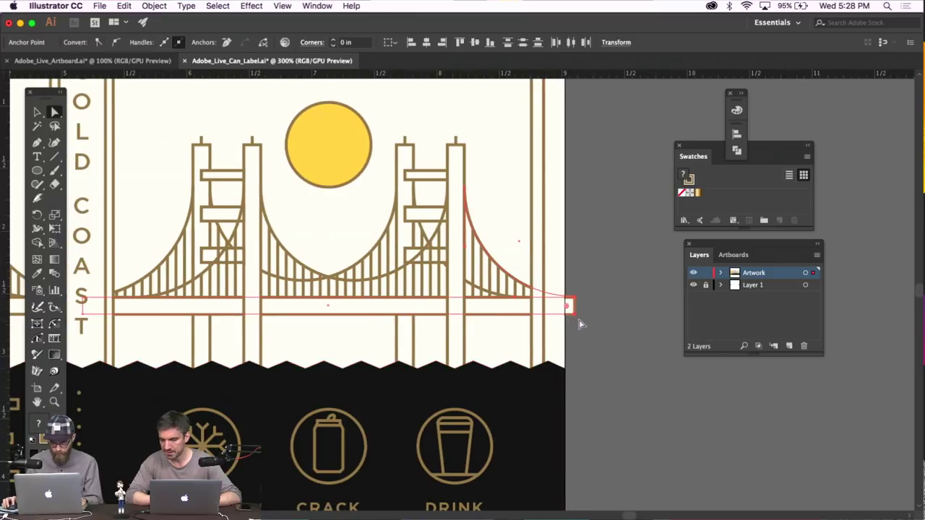
{"action": "left_click", "coordinate": [584, 325]}
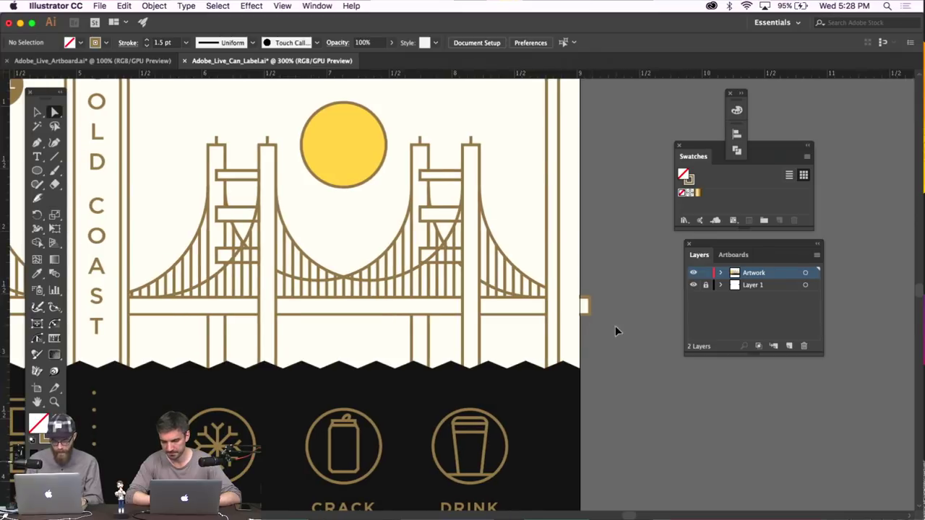
{"action": "key", "text": "super+minus"}
{"action": "key", "text": "super+minus"}
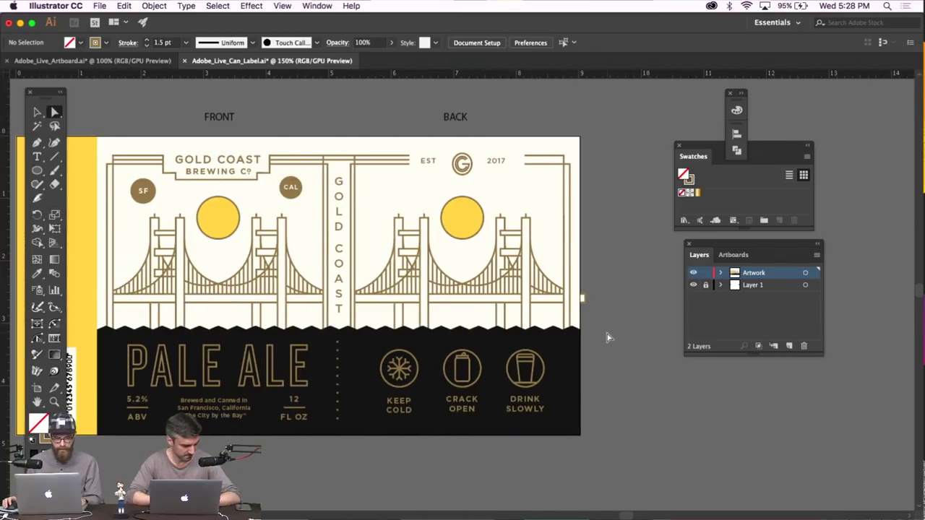
{"action": "scroll", "coordinate": [607, 337], "scroll_direction": "left", "scroll_amount": 2}
{"action": "scroll", "coordinate": [607, 336], "scroll_direction": "left", "scroll_amount": 2}
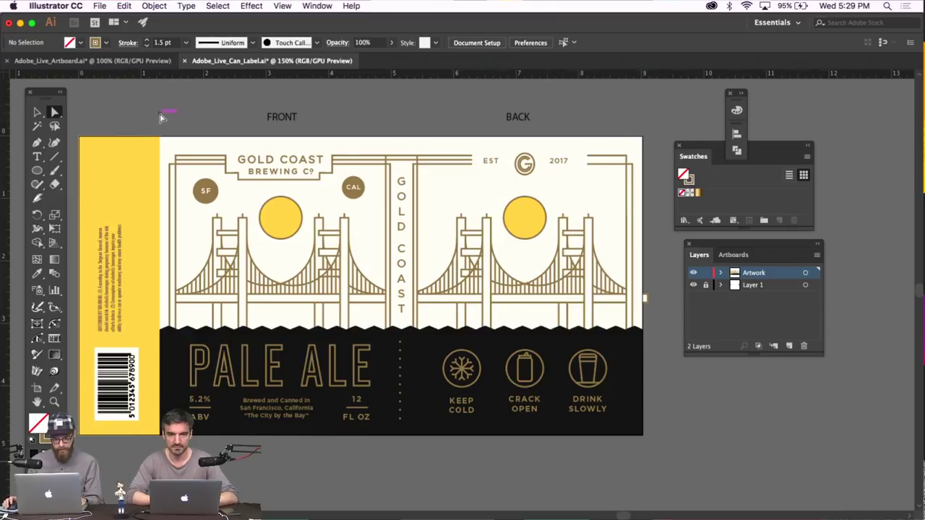
{"action": "scroll", "coordinate": [160, 117], "scroll_direction": "left", "scroll_amount": 2}
{"action": "scroll", "coordinate": [161, 118], "scroll_direction": "right", "scroll_amount": 2}
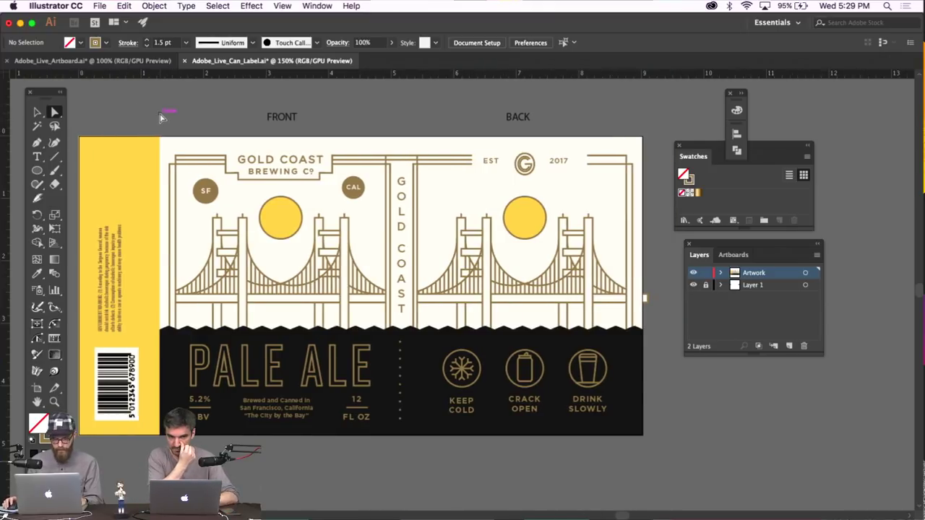
{"action": "scroll", "coordinate": [164, 114], "scroll_direction": "right", "scroll_amount": 2}
{"action": "scroll", "coordinate": [412, 145], "scroll_direction": "up", "scroll_amount": 2}
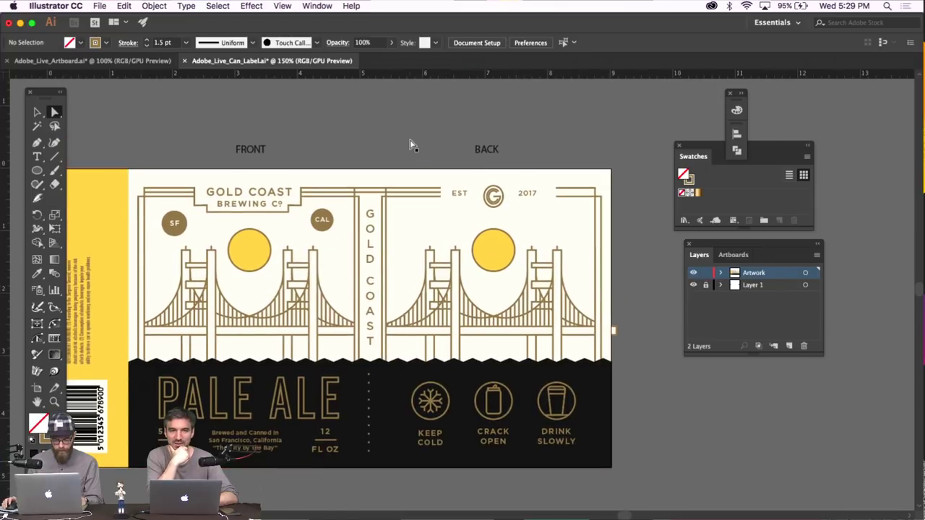
{"action": "key", "text": "super+equal"}
{"action": "scroll", "coordinate": [410, 146], "scroll_direction": "up", "scroll_amount": 4}
{"action": "scroll", "coordinate": [366, 124], "scroll_direction": "left", "scroll_amount": 10}
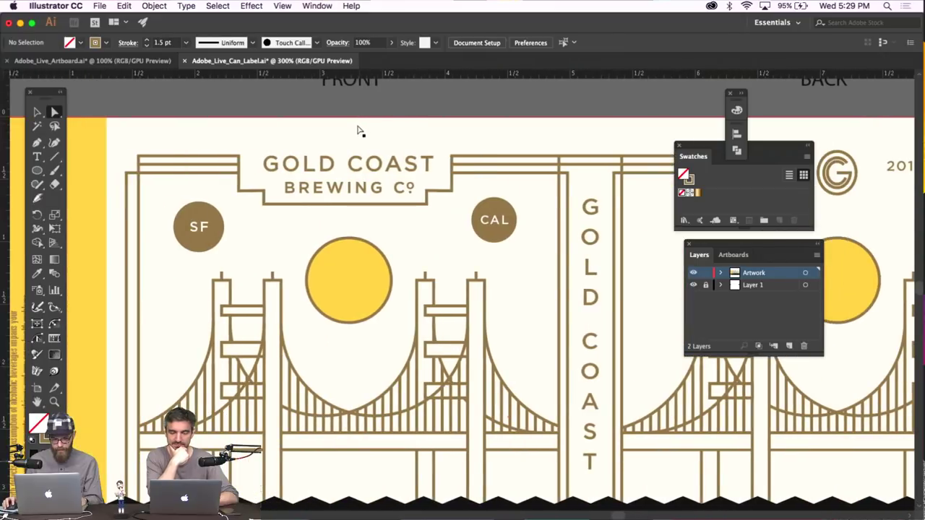
Add the yellow fill of the barcode side panel to the Swatches panel as a new swatch
{"action": "key", "text": "shift+x"}
{"action": "scroll", "coordinate": [468, 107], "scroll_direction": "left", "scroll_amount": 1}
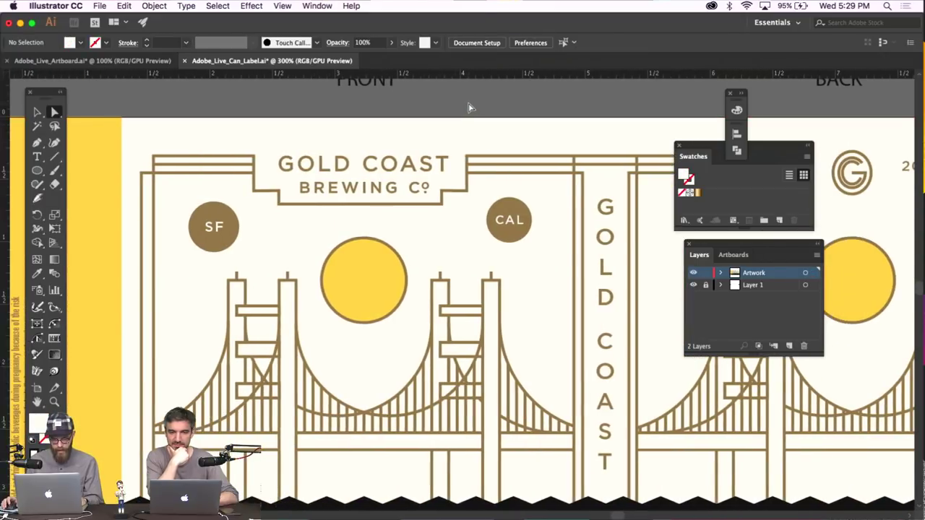
{"action": "key", "text": "super+minus"}
{"action": "left_click_drag", "start_coordinate": [796, 145], "coordinate": [853, 116]}
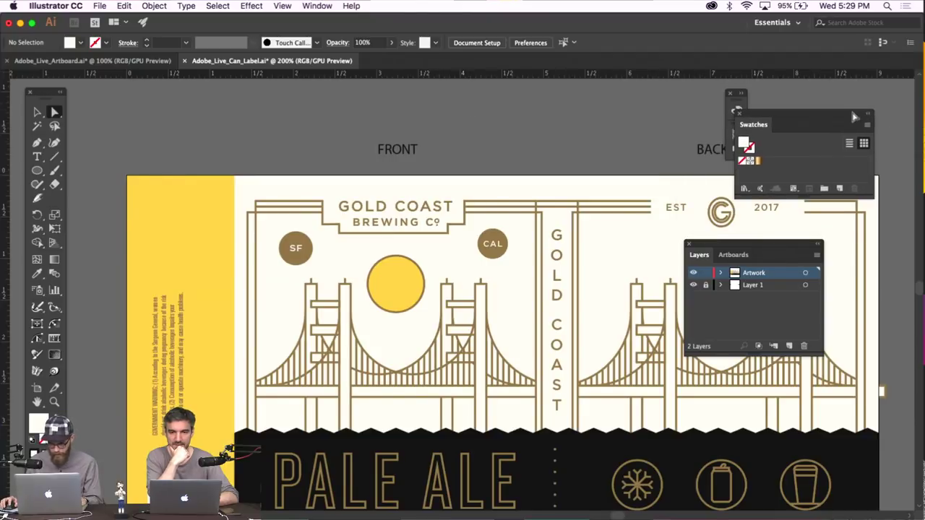
{"action": "left_click", "coordinate": [185, 241]}
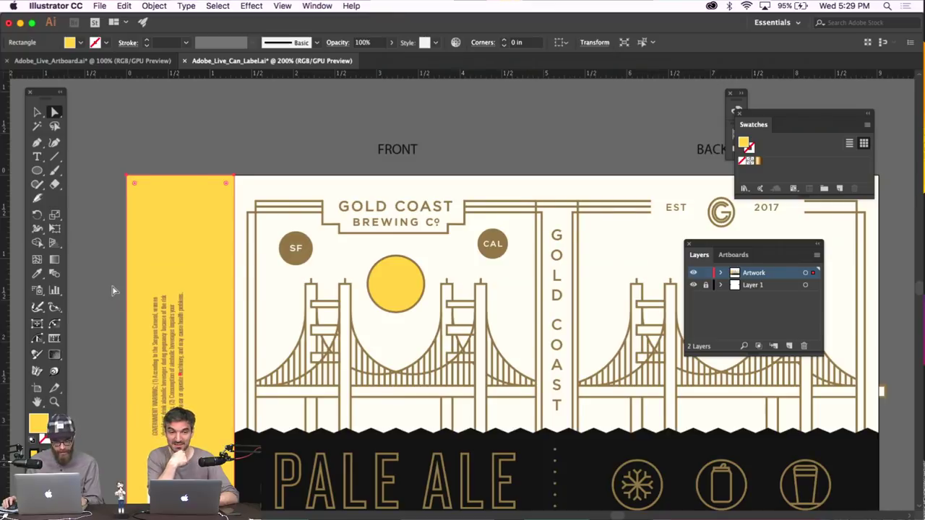
{"action": "scroll", "coordinate": [90, 324], "scroll_direction": "down", "scroll_amount": 3}
{"action": "scroll", "coordinate": [124, 323], "scroll_direction": "right", "scroll_amount": 2}
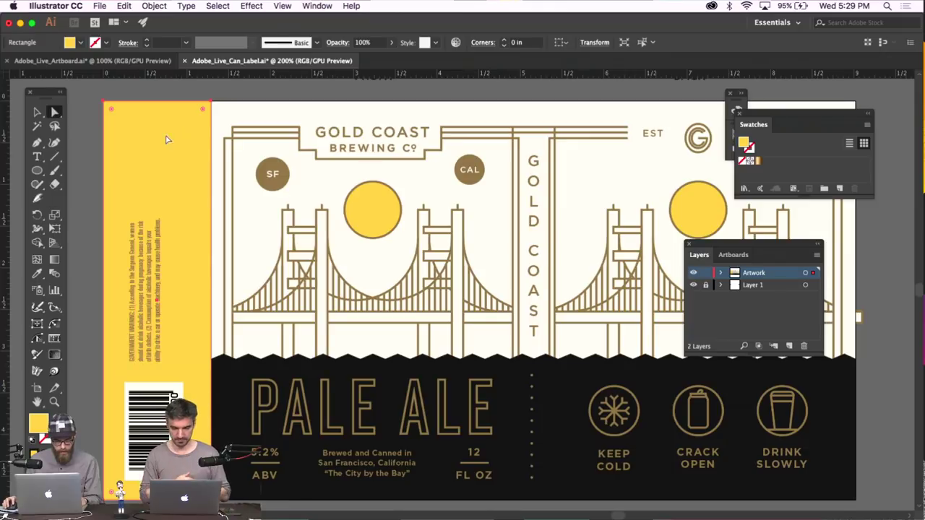
{"action": "left_click", "coordinate": [839, 188]}
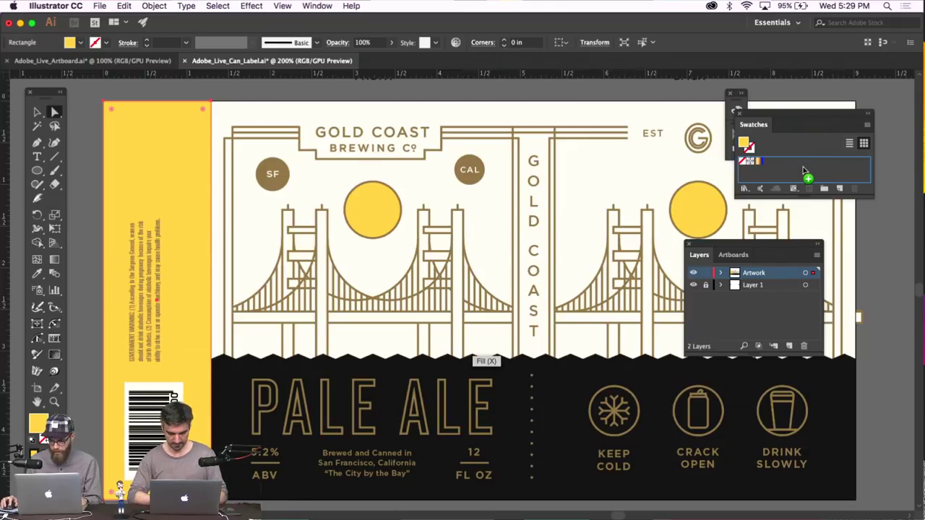
{"action": "left_click_drag", "start_coordinate": [797, 198], "coordinate": [802, 217]}
Make the new yellow swatch a global process color
{"action": "double_click", "coordinate": [766, 160]}
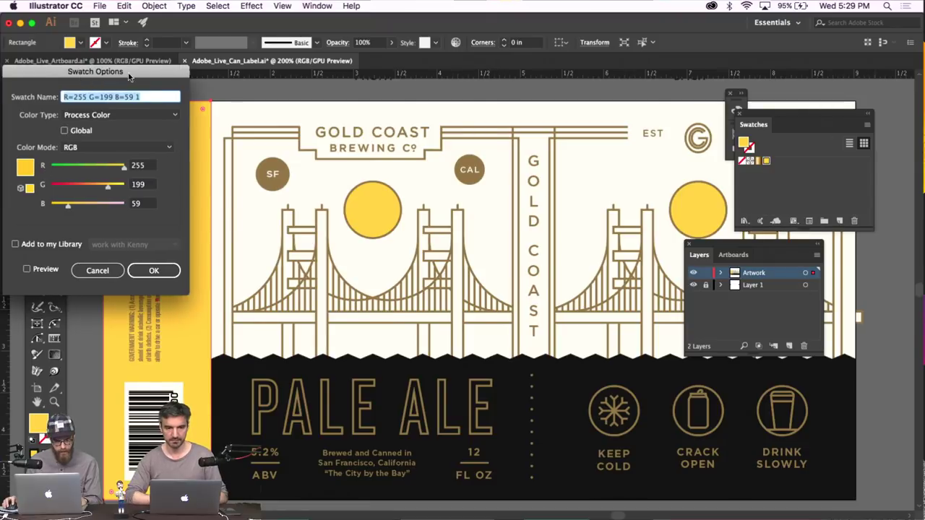
{"action": "left_click_drag", "start_coordinate": [82, 78], "coordinate": [395, 110]}
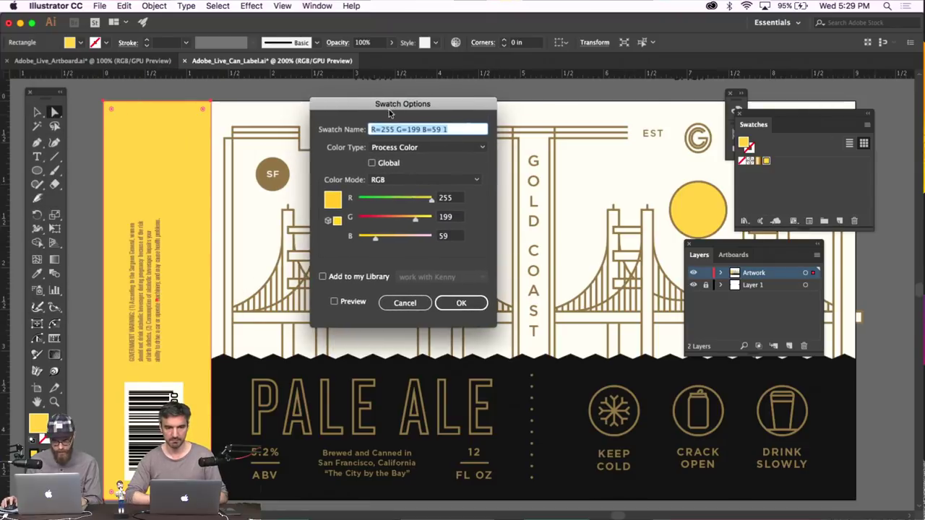
{"action": "left_click", "coordinate": [372, 163]}
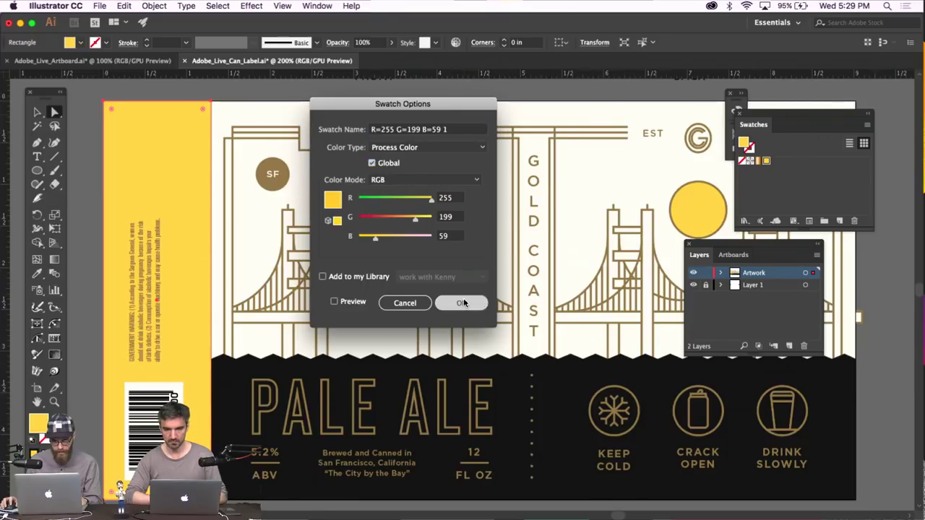
{"action": "left_click", "coordinate": [467, 302]}
Apply the global yellow swatch as the fill of the side panel and both sun circles
{"action": "left_click", "coordinate": [376, 215], "text": "shift"}
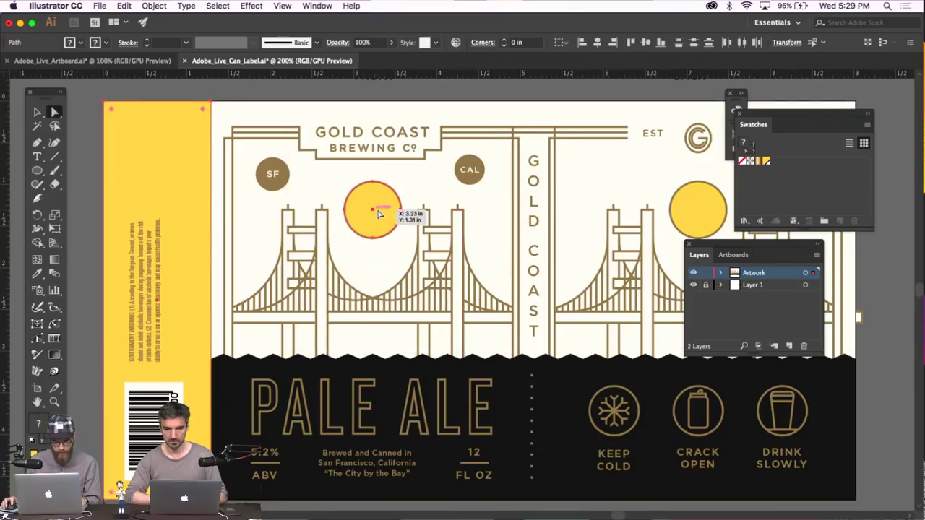
{"action": "left_click", "coordinate": [696, 198], "text": "shift"}
{"action": "scroll", "coordinate": [614, 198], "scroll_direction": "right", "scroll_amount": 2}
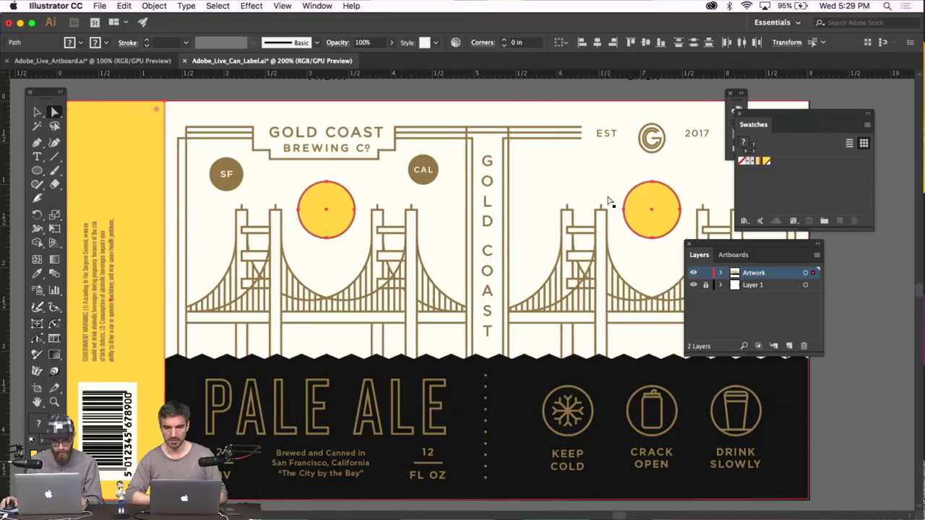
{"action": "left_click", "coordinate": [766, 160]}
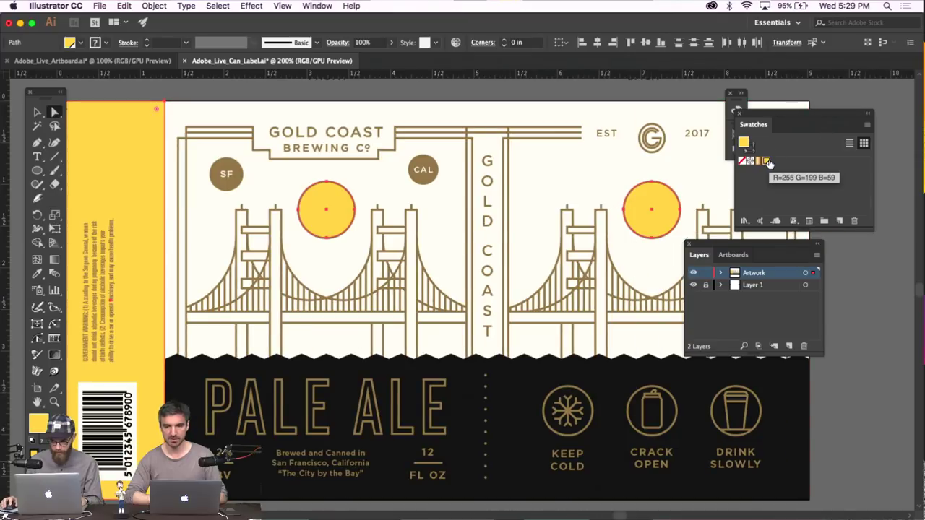
{"action": "left_click", "coordinate": [533, 91]}
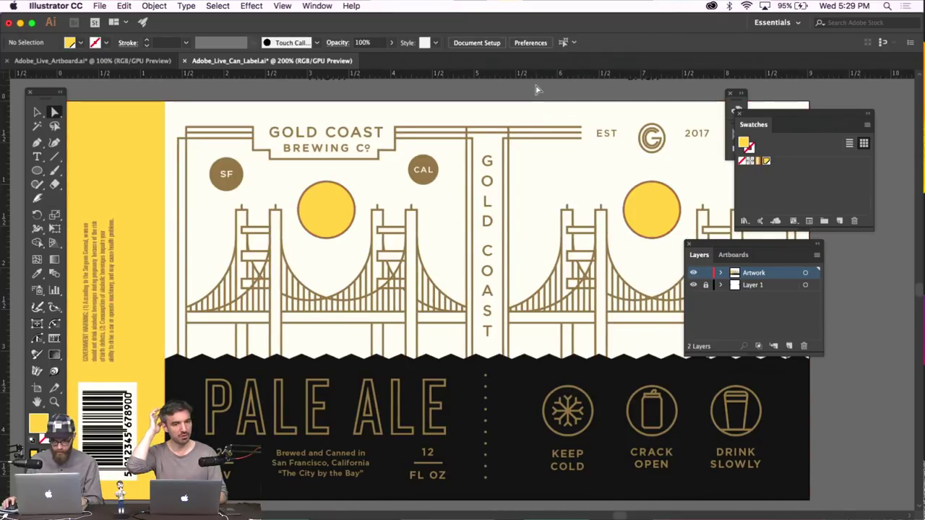
Lower the global yellow swatch's red value to 89 and turn on the preview in its swatch options
{"action": "key", "text": "super+minus"}
{"action": "scroll", "coordinate": [531, 101], "scroll_direction": "right", "scroll_amount": 1}
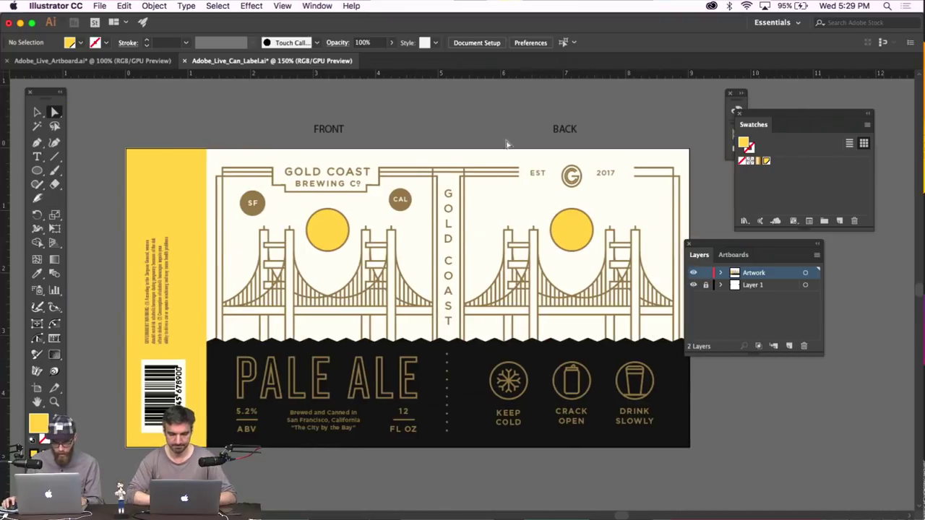
{"action": "left_click", "coordinate": [325, 229]}
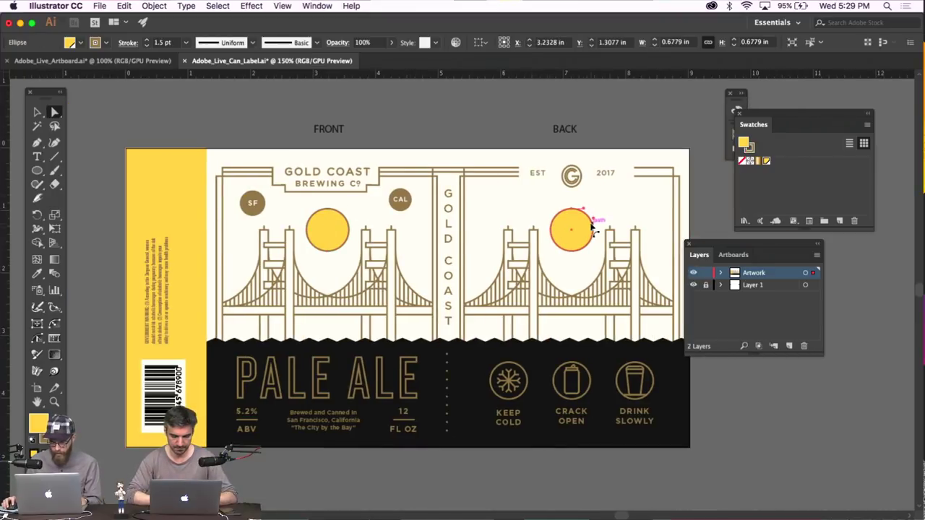
{"action": "left_click", "coordinate": [556, 108]}
{"action": "left_click", "coordinate": [196, 208]}
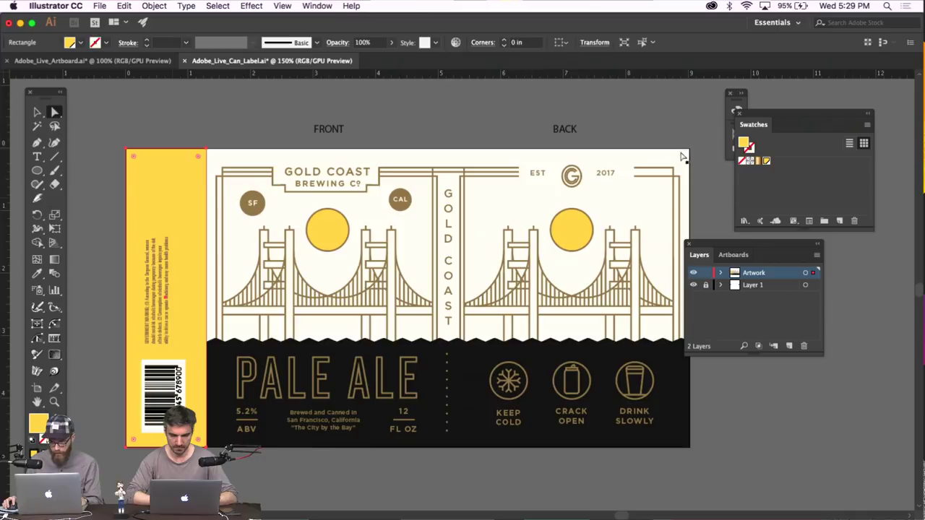
{"action": "left_click", "coordinate": [582, 233]}
{"action": "double_click", "coordinate": [767, 161]}
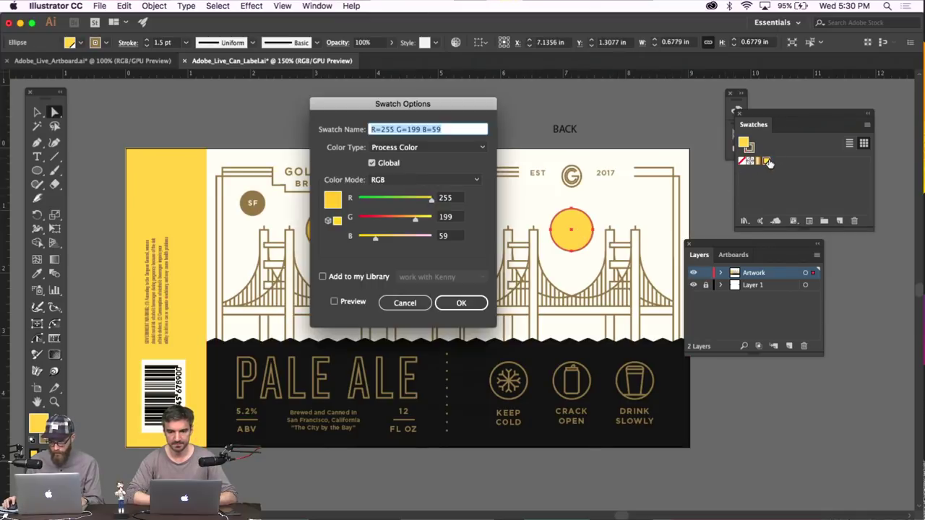
{"action": "left_click_drag", "start_coordinate": [415, 204], "coordinate": [384, 201]}
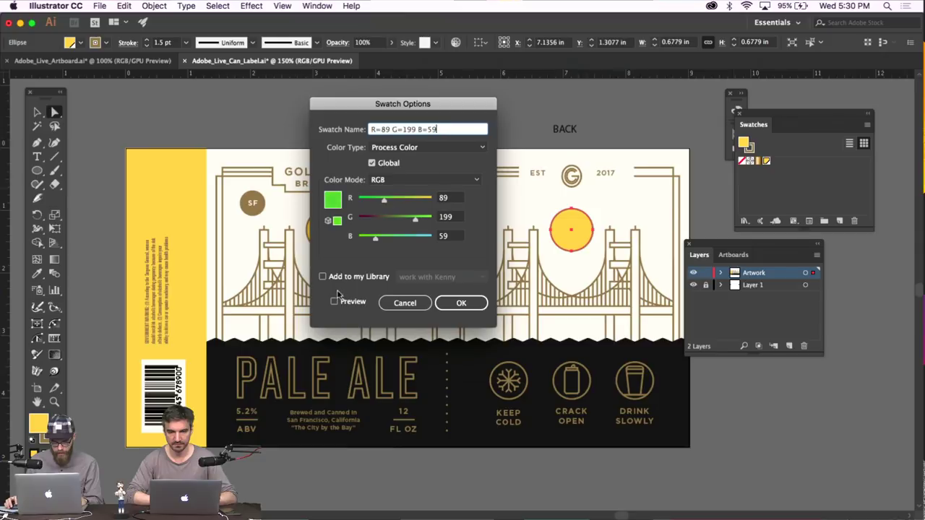
{"action": "left_click", "coordinate": [334, 301]}
{"action": "left_click_drag", "start_coordinate": [419, 103], "coordinate": [726, 88]}
Recolor the global swatch to orange with R=251, G=134 and B=50, and deselect the artwork
{"action": "left_click_drag", "start_coordinate": [692, 186], "coordinate": [701, 209]}
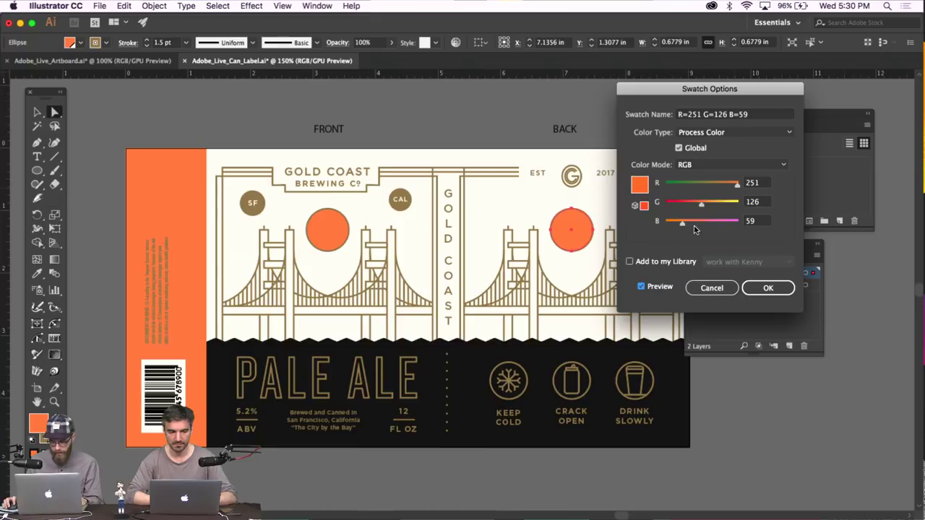
{"action": "left_click_drag", "start_coordinate": [682, 224], "coordinate": [656, 227]}
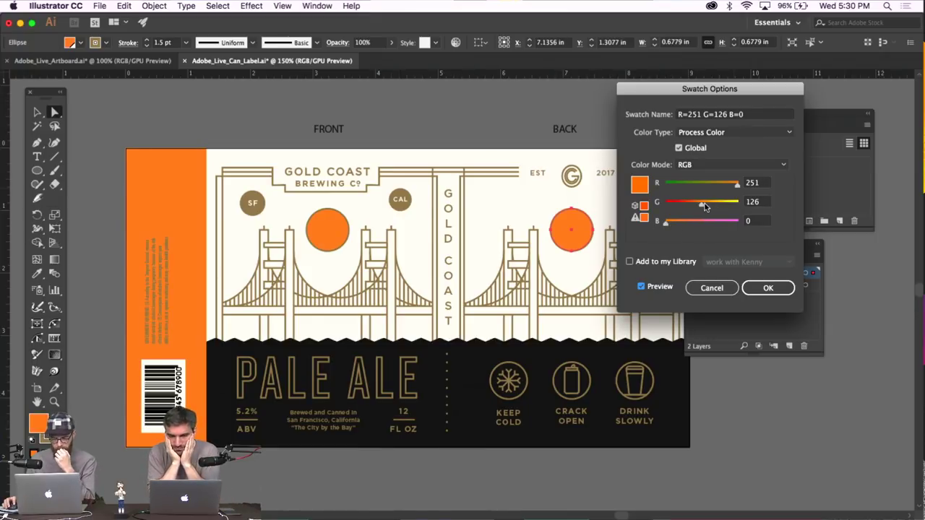
{"action": "left_click_drag", "start_coordinate": [666, 223], "coordinate": [707, 208]}
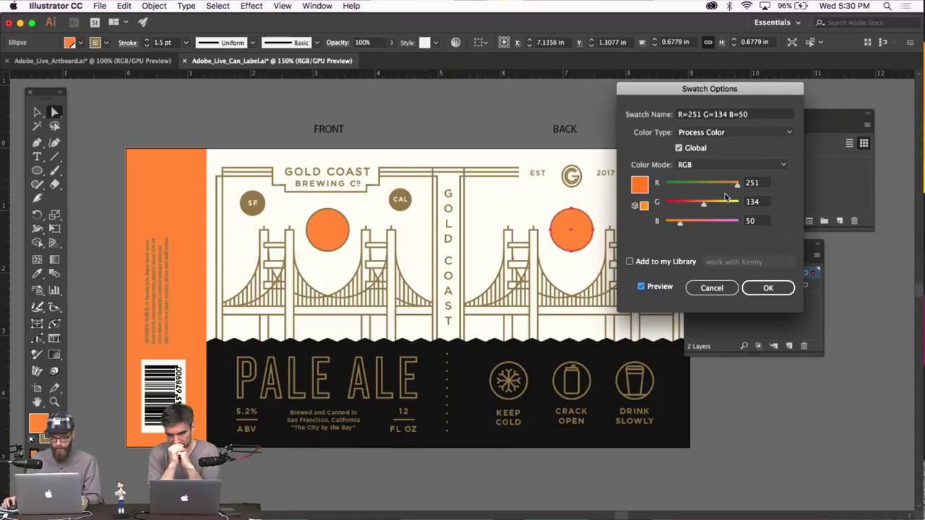
{"action": "left_click", "coordinate": [787, 286]}
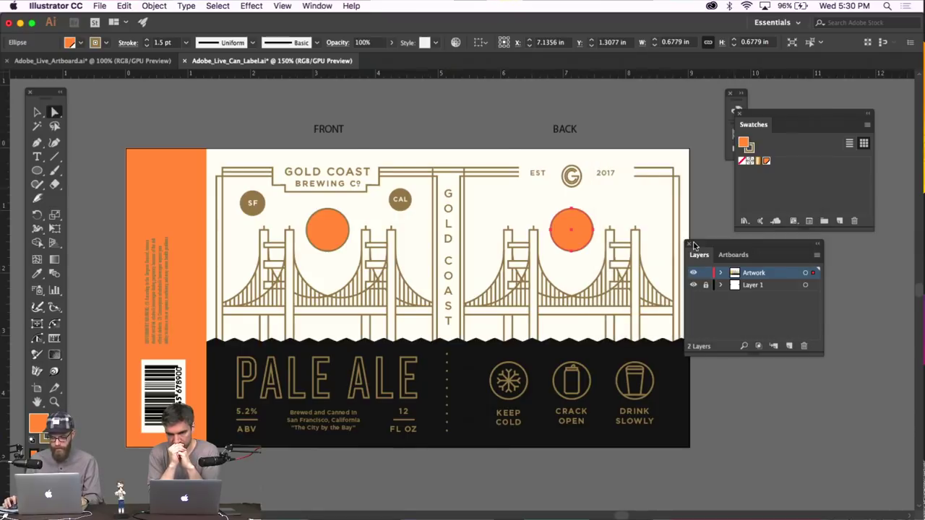
{"action": "left_click", "coordinate": [484, 103]}
{"action": "scroll", "coordinate": [487, 108], "scroll_direction": "down", "scroll_amount": 1}
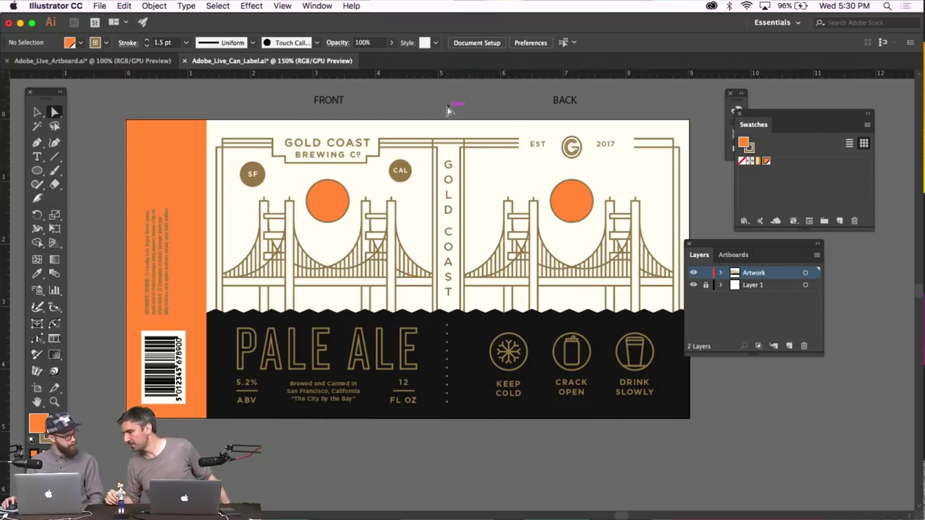
{"action": "key", "text": "v"}
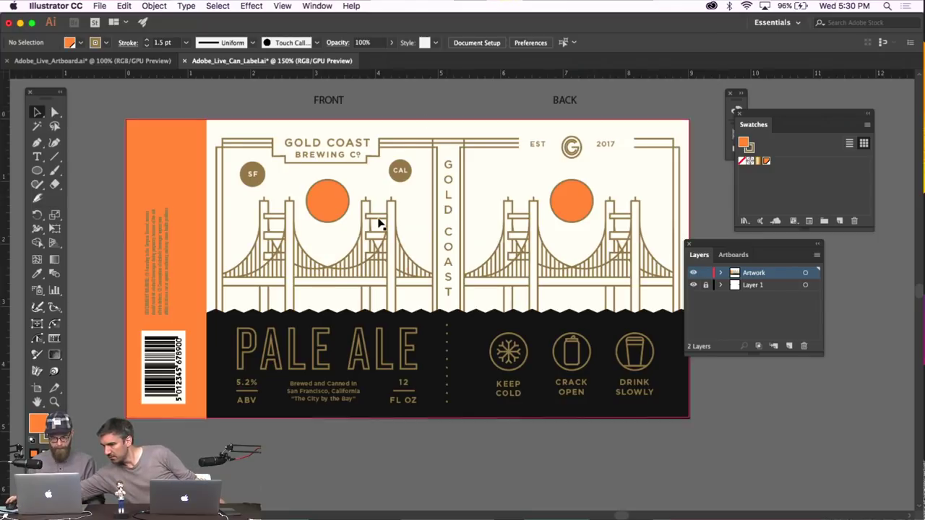
{"action": "left_click", "coordinate": [293, 205]}
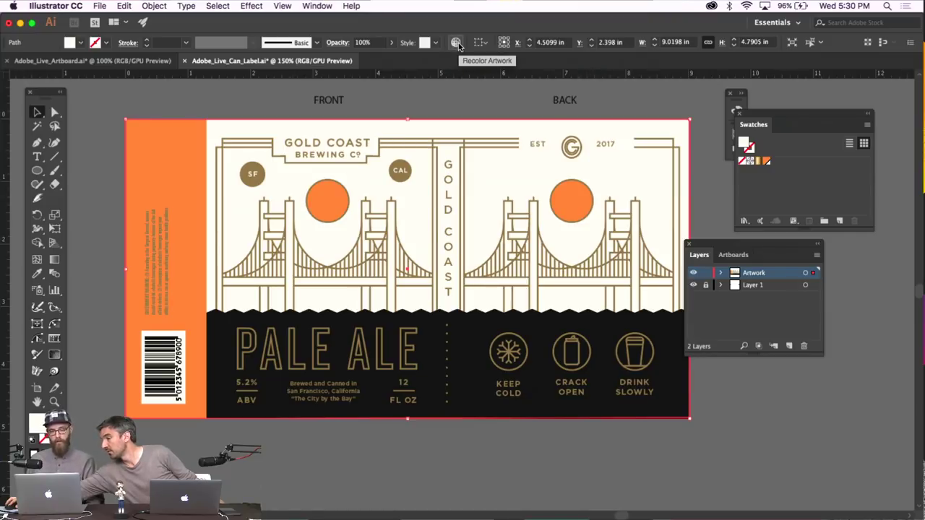
{"action": "left_click", "coordinate": [423, 90]}
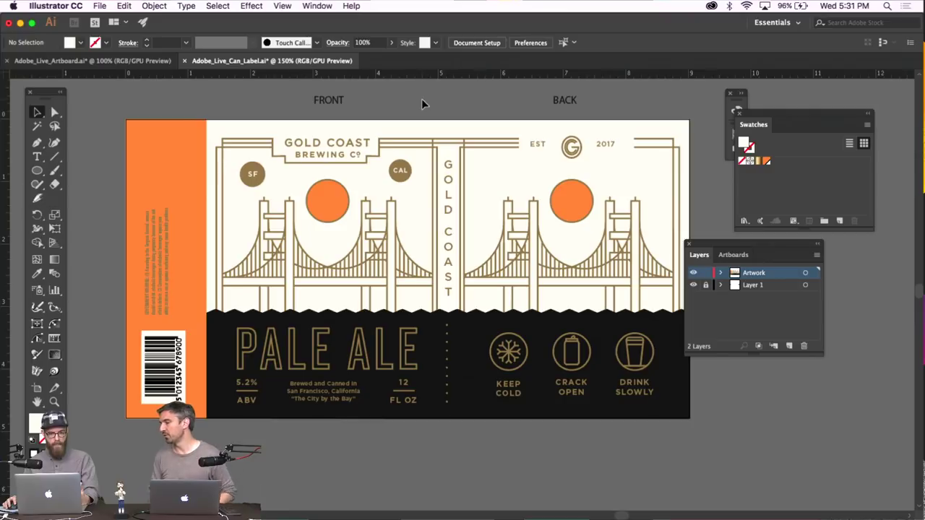
{"action": "left_click", "coordinate": [142, 6]}
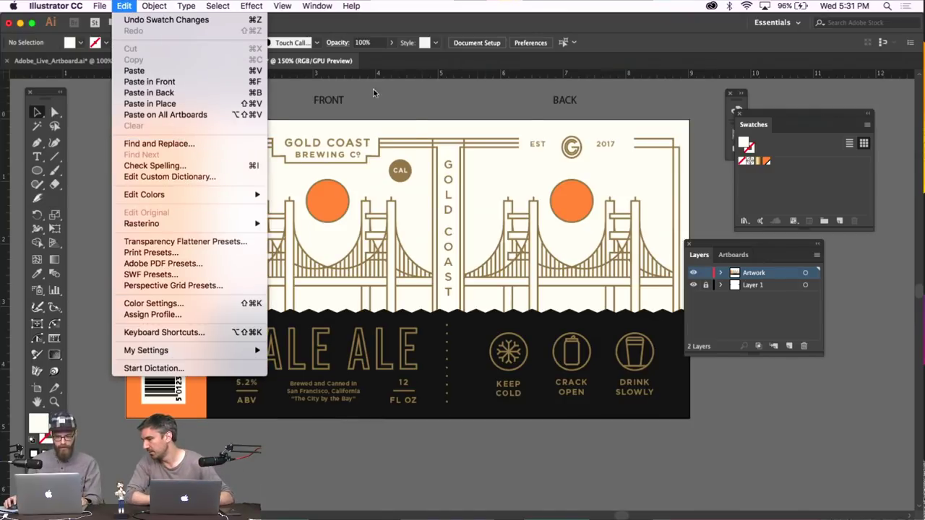
{"action": "left_click", "coordinate": [410, 128]}
{"action": "left_click", "coordinate": [410, 128]}
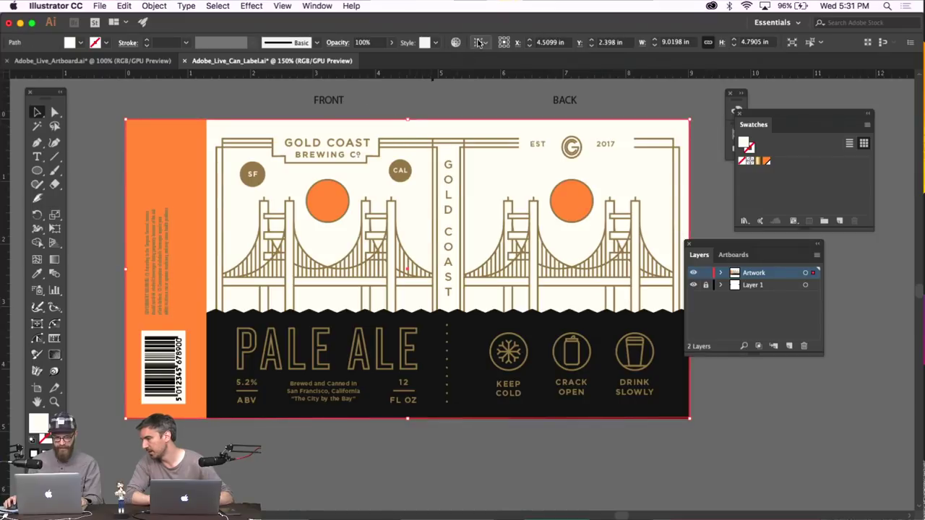
{"action": "left_click", "coordinate": [455, 42]}
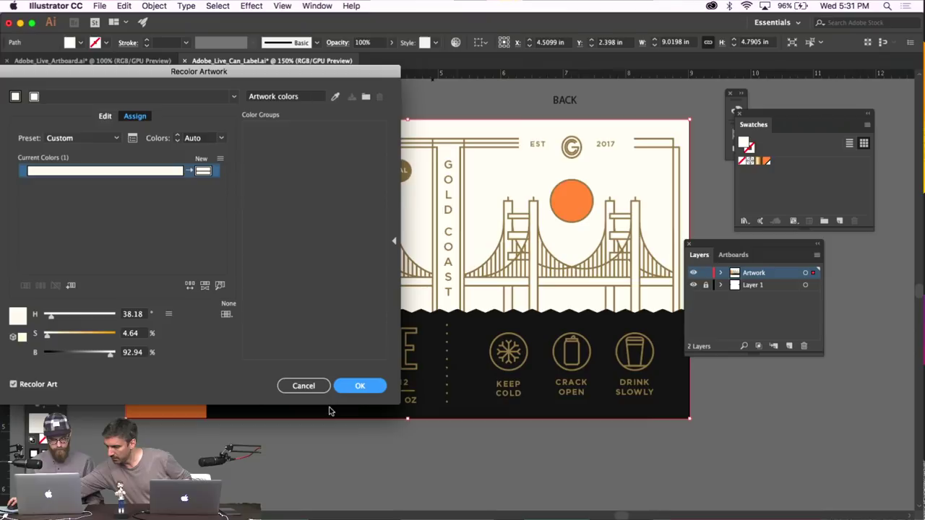
{"action": "left_click", "coordinate": [305, 385]}
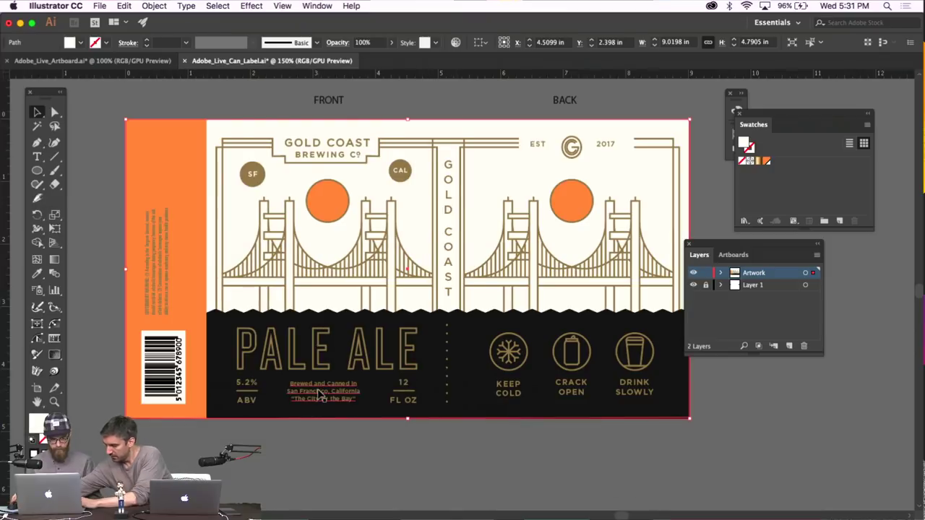
Duplicate the label artboard together with its artwork and place the copy directly below the original
{"action": "key", "text": "super+minus"}
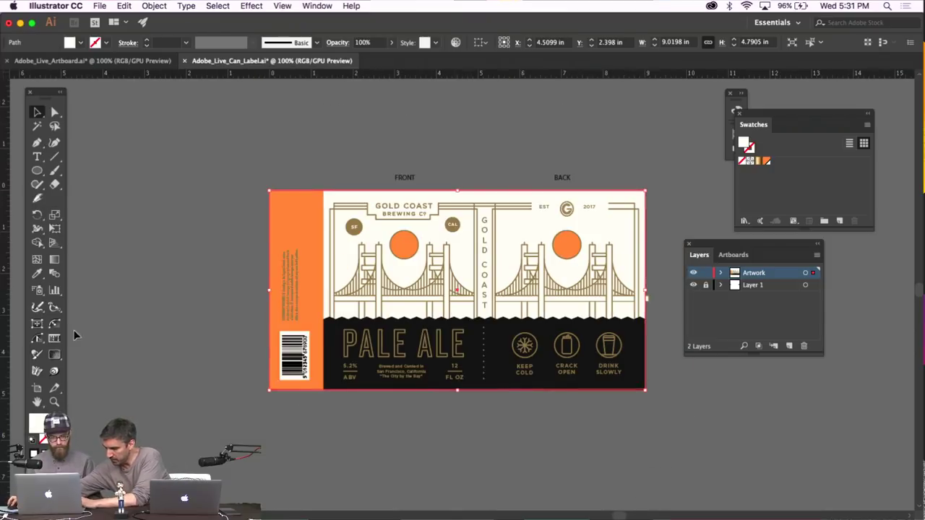
{"action": "left_click", "coordinate": [37, 388]}
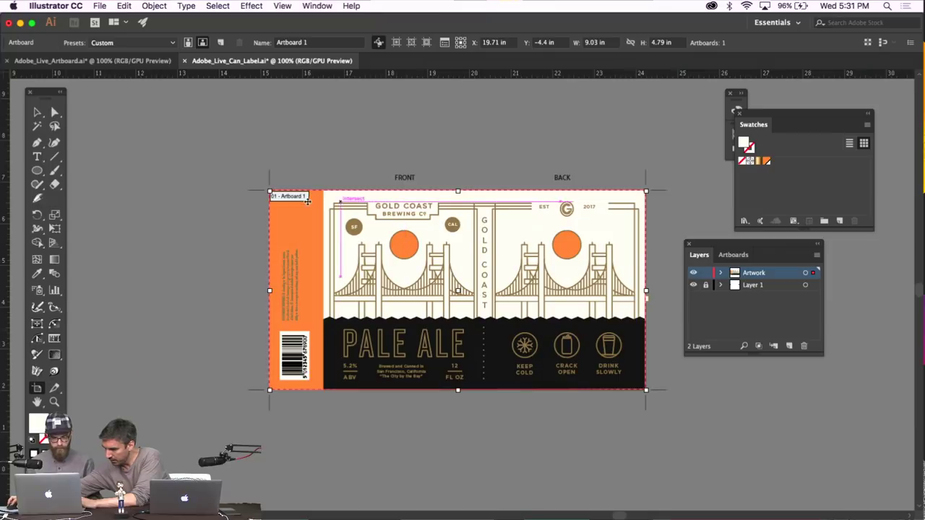
{"action": "left_click_drag", "start_coordinate": [288, 197], "coordinate": [290, 422]}
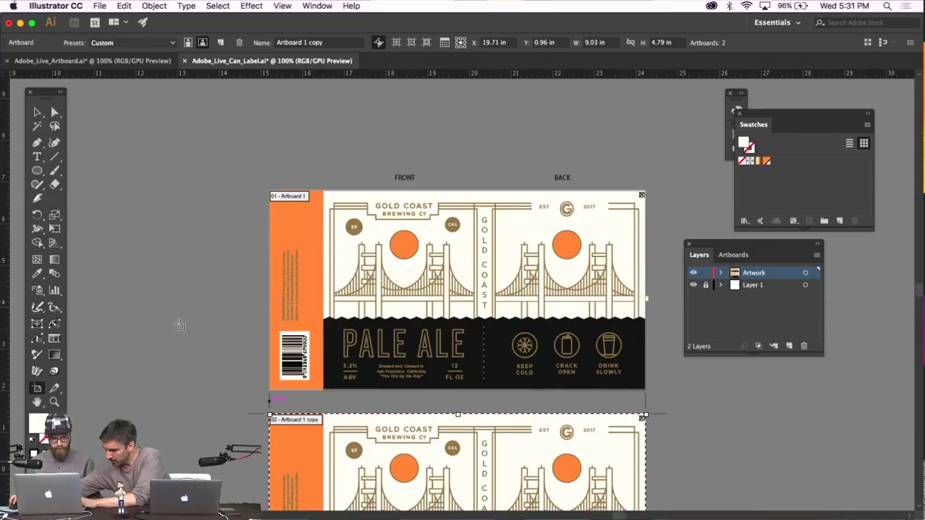
{"action": "left_click", "coordinate": [37, 112]}
{"action": "scroll", "coordinate": [174, 274], "scroll_direction": "down", "scroll_amount": 5}
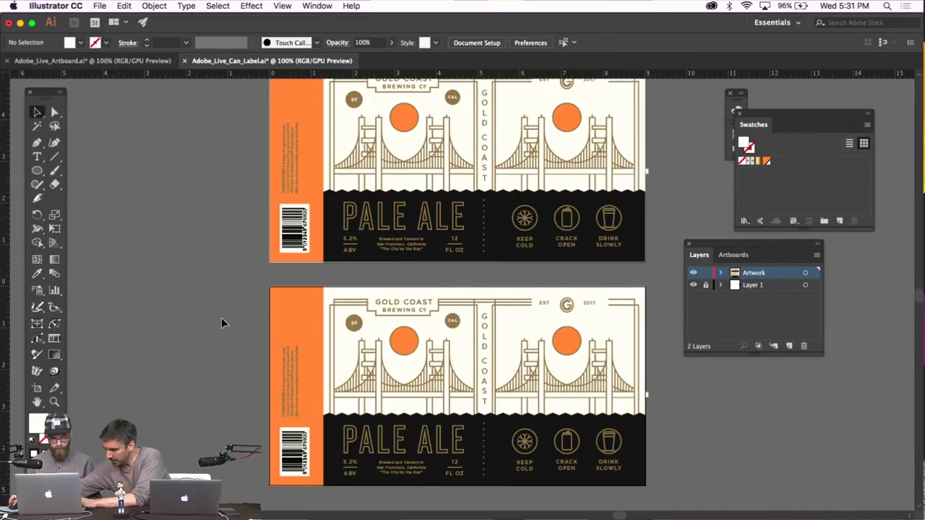
{"action": "scroll", "coordinate": [662, 506], "scroll_direction": "down", "scroll_amount": 1}
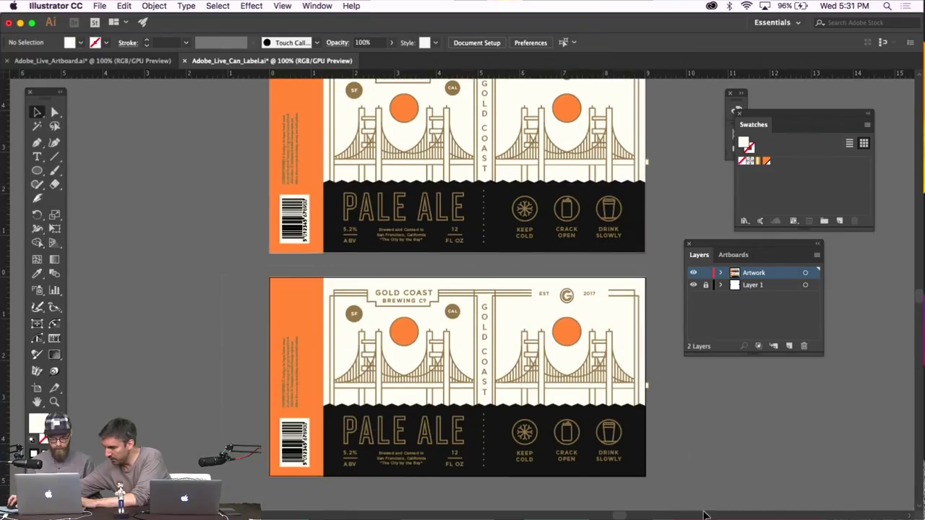
Recolor the duplicated label with linked harmony colors, shifting the orange to yellow at about H=50.53, S=72.41 and B=98.43
{"action": "left_click_drag", "start_coordinate": [701, 489], "coordinate": [260, 258]}
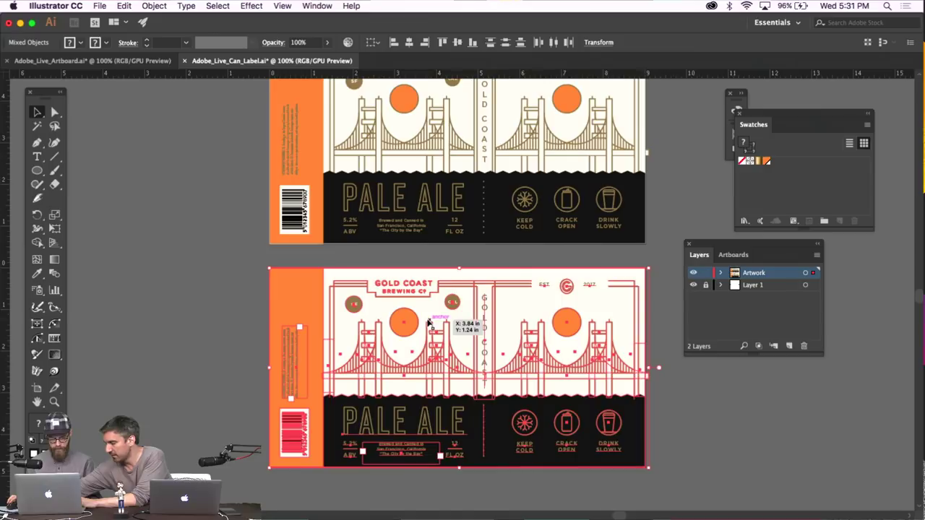
{"action": "left_click", "coordinate": [347, 42]}
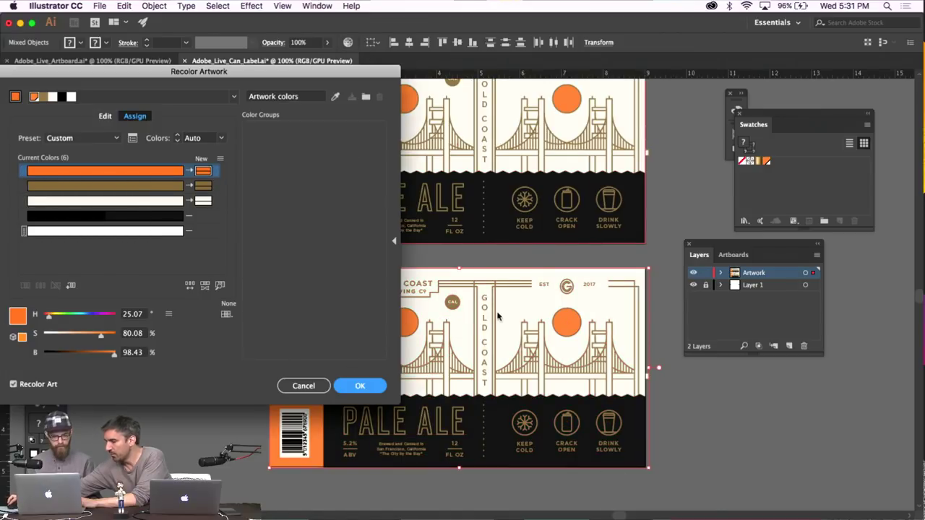
{"action": "left_click", "coordinate": [105, 117]}
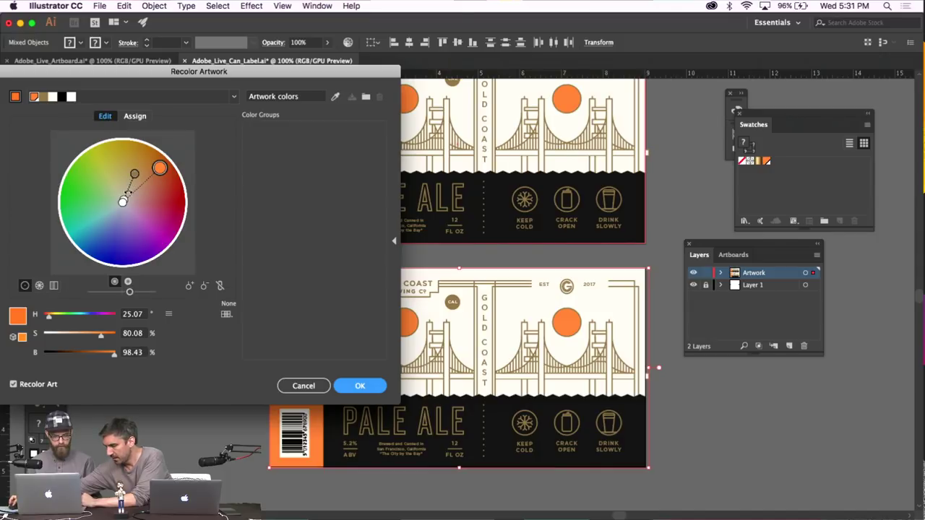
{"action": "left_click", "coordinate": [220, 286]}
{"action": "left_click_drag", "start_coordinate": [165, 181], "coordinate": [123, 164]}
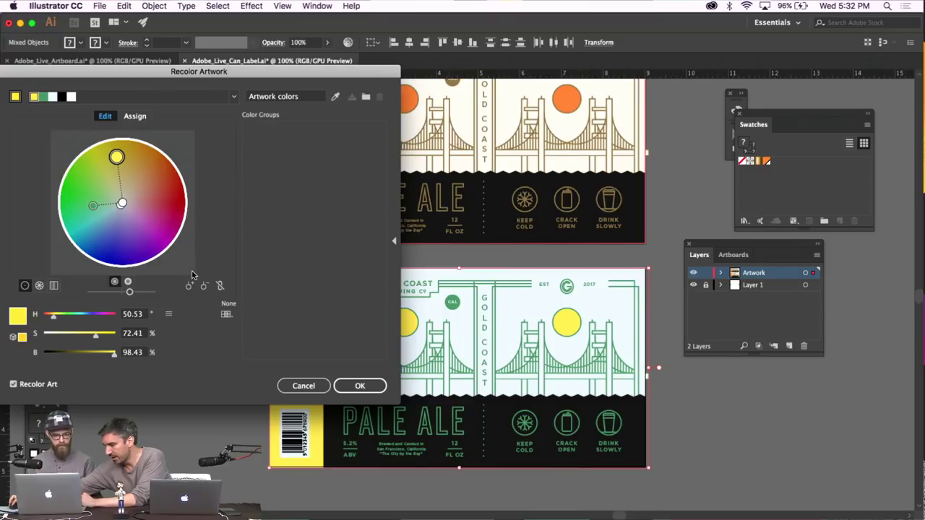
{"action": "left_click", "coordinate": [357, 385]}
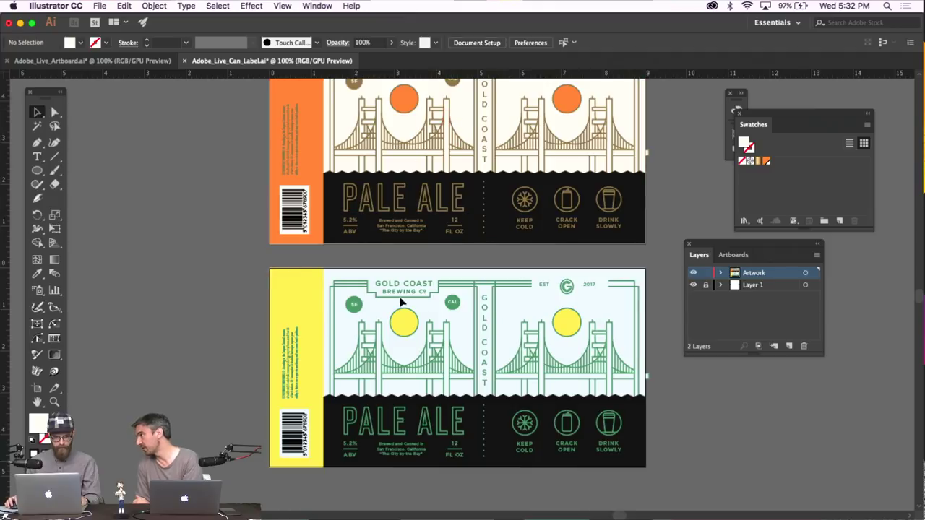
Limit the duplicated label's colors to the PANTONE+ Solid Coated color book with Recolor Artwork, and deselect it
{"action": "left_click_drag", "start_coordinate": [709, 476], "coordinate": [622, 433]}
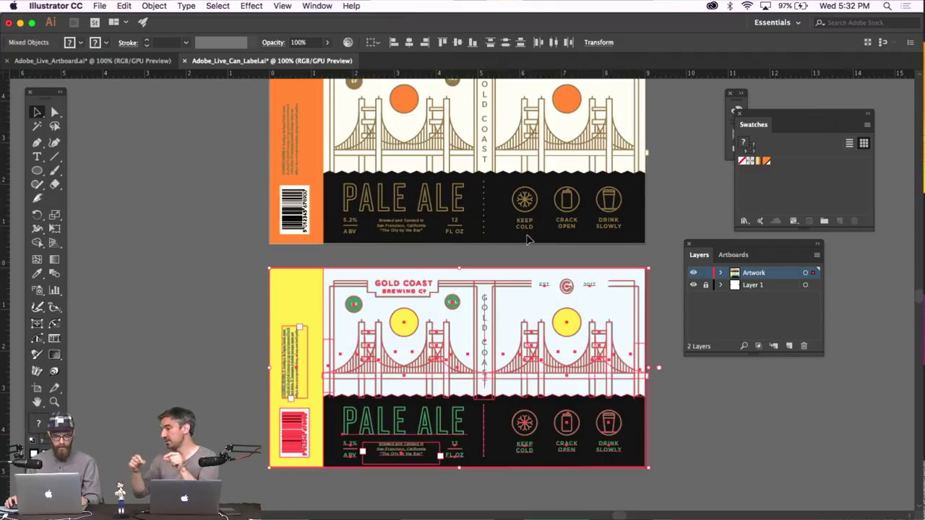
{"action": "left_click", "coordinate": [348, 42]}
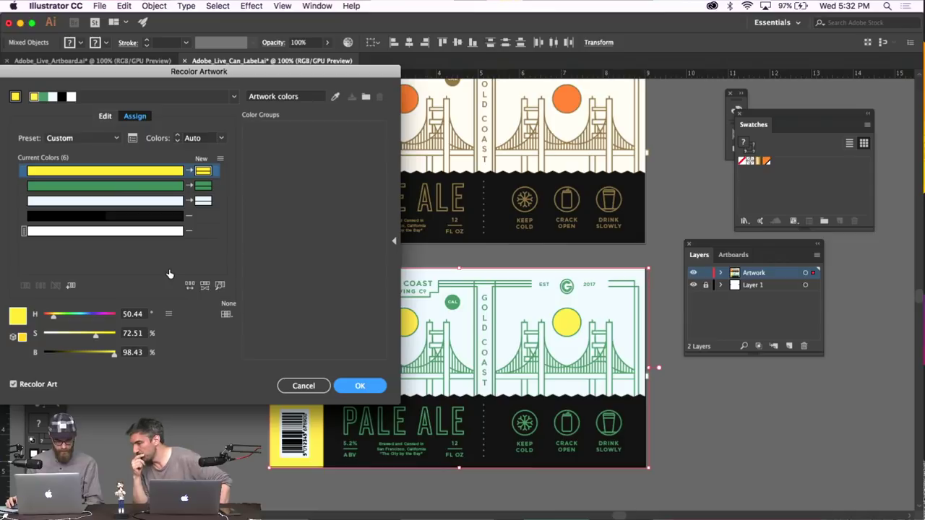
{"action": "left_click", "coordinate": [227, 314]}
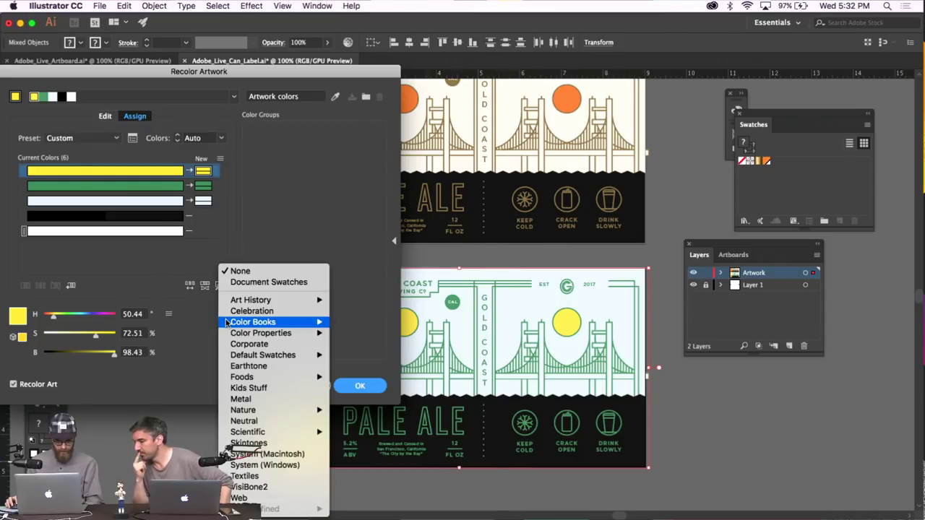
{"action": "mouse_move", "coordinate": [300, 322]}
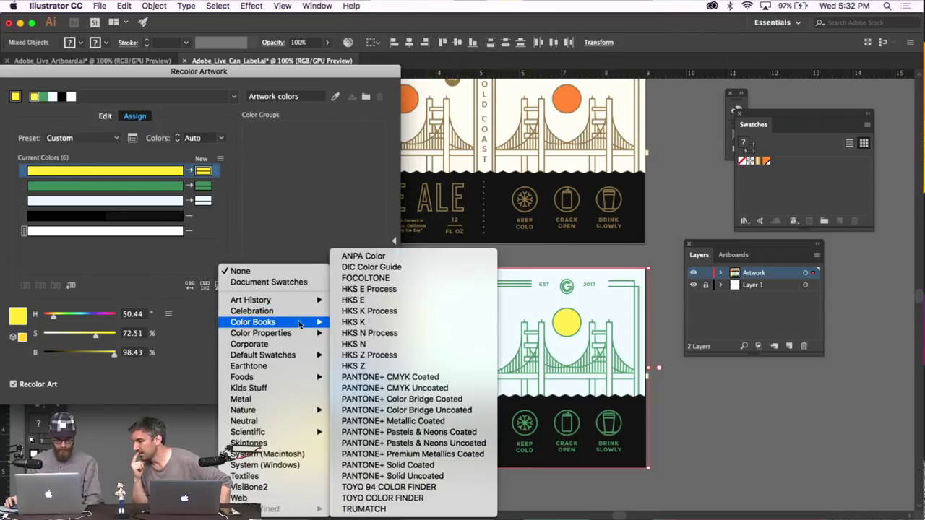
{"action": "left_click", "coordinate": [418, 470]}
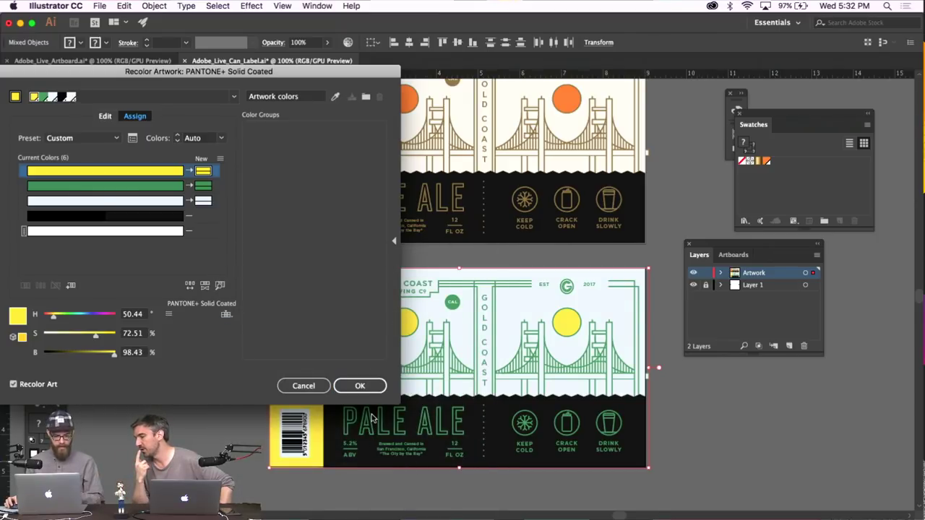
{"action": "left_click", "coordinate": [360, 386]}
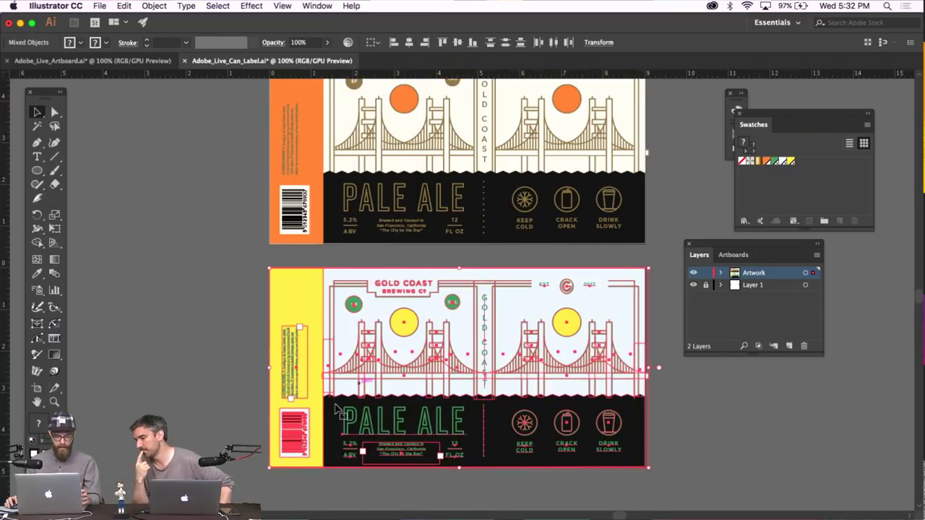
{"action": "left_click", "coordinate": [185, 352]}
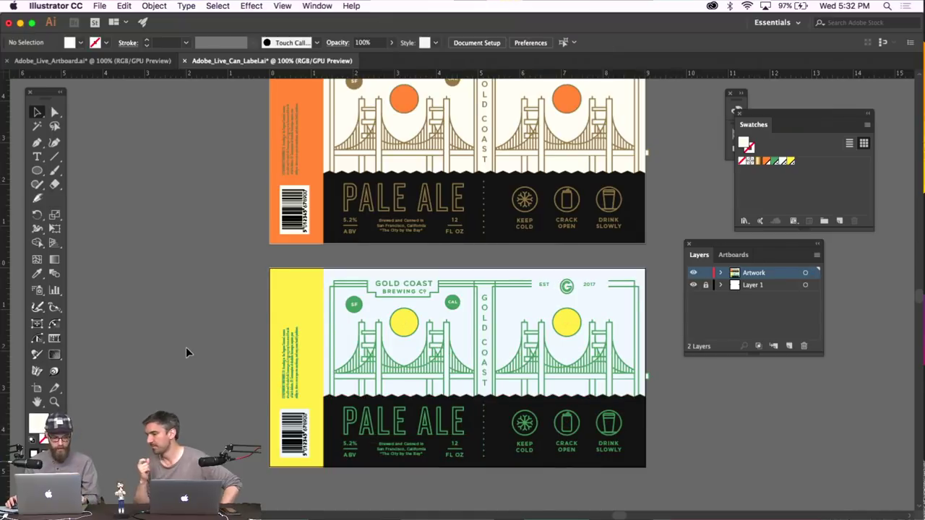
{"action": "left_click_drag", "start_coordinate": [706, 481], "coordinate": [672, 442]}
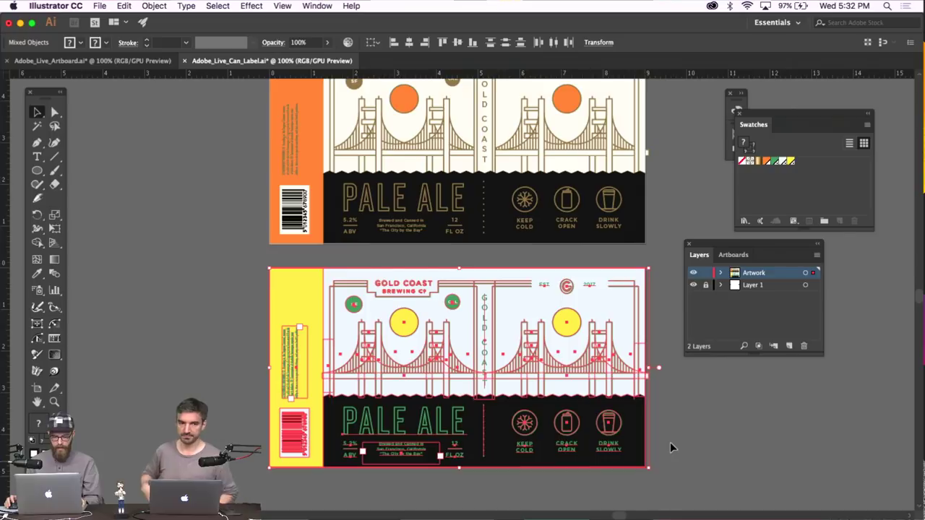
{"action": "scroll", "coordinate": [670, 448], "scroll_direction": "up", "scroll_amount": 2}
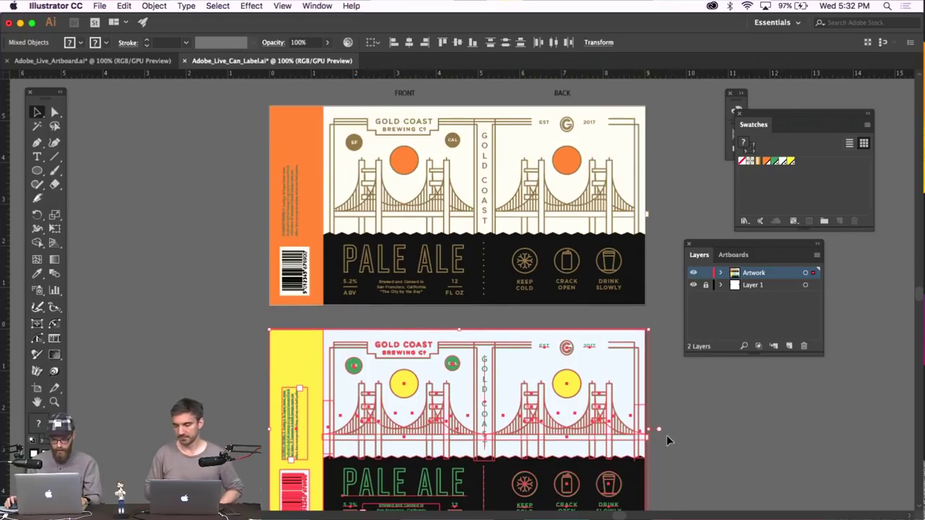
{"action": "scroll", "coordinate": [666, 435], "scroll_direction": "up", "scroll_amount": 1}
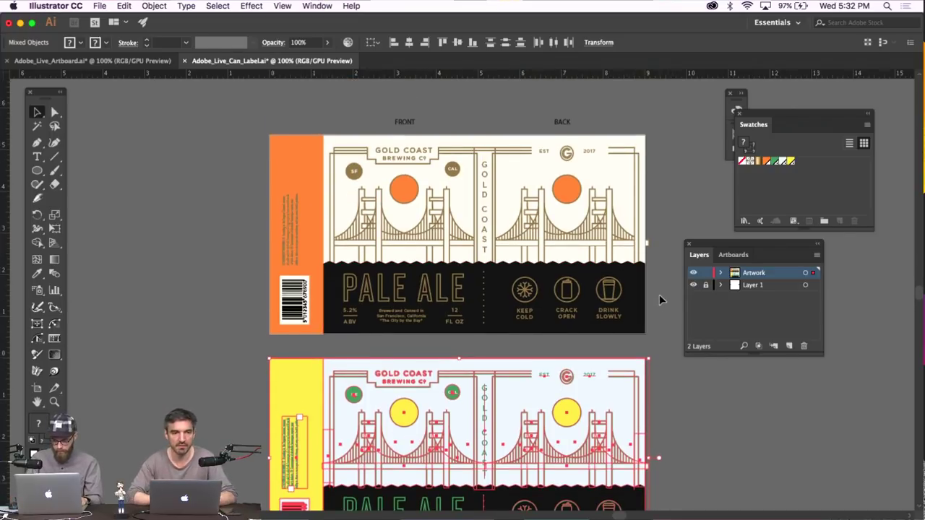
Copy the stepped frame lines around the front panel's Gold Coast Brewing logo to the EST 2017 emblem on the original label's back panel
{"action": "left_click", "coordinate": [643, 298]}
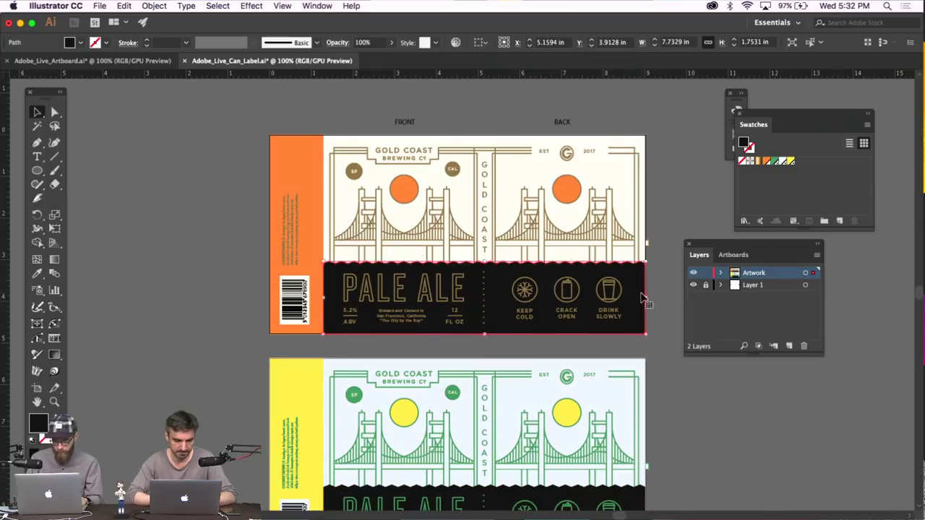
{"action": "key", "text": "super+equal"}
{"action": "left_click", "coordinate": [350, 388]}
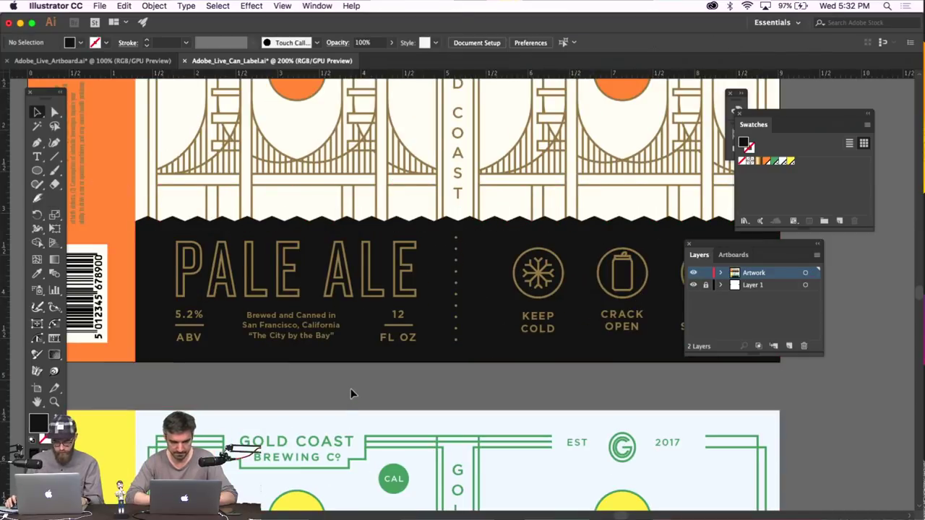
{"action": "scroll", "coordinate": [368, 376], "scroll_direction": "up", "scroll_amount": 1}
{"action": "scroll", "coordinate": [368, 376], "scroll_direction": "up", "scroll_amount": 5}
{"action": "scroll", "coordinate": [376, 370], "scroll_direction": "right", "scroll_amount": 2}
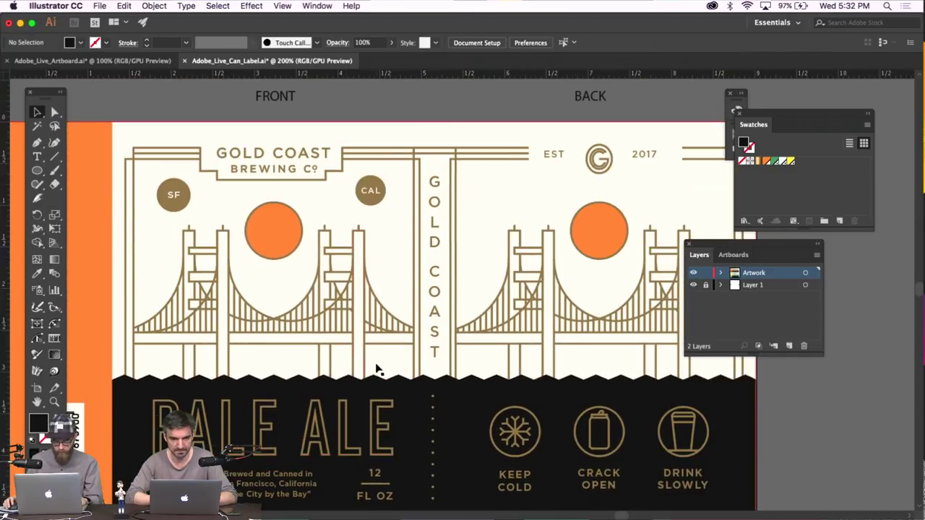
{"action": "left_click", "coordinate": [308, 175]}
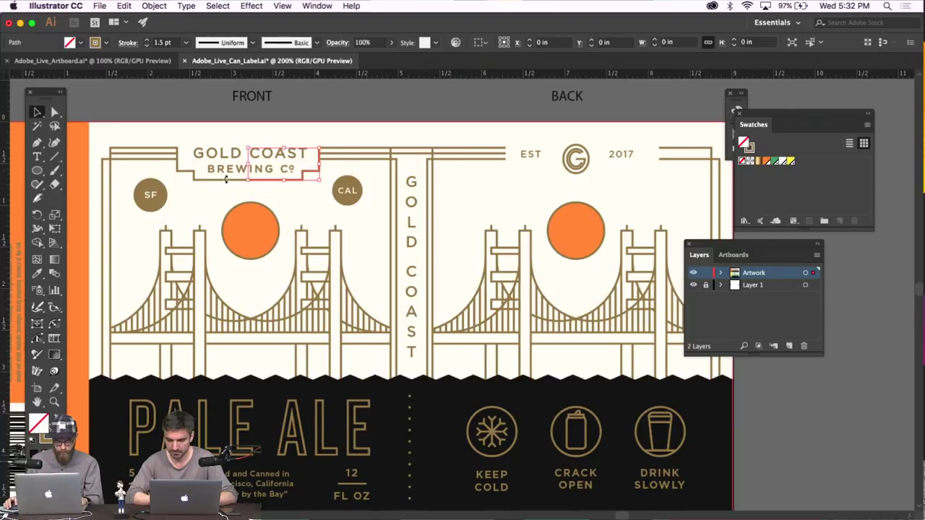
{"action": "left_click", "coordinate": [418, 194]}
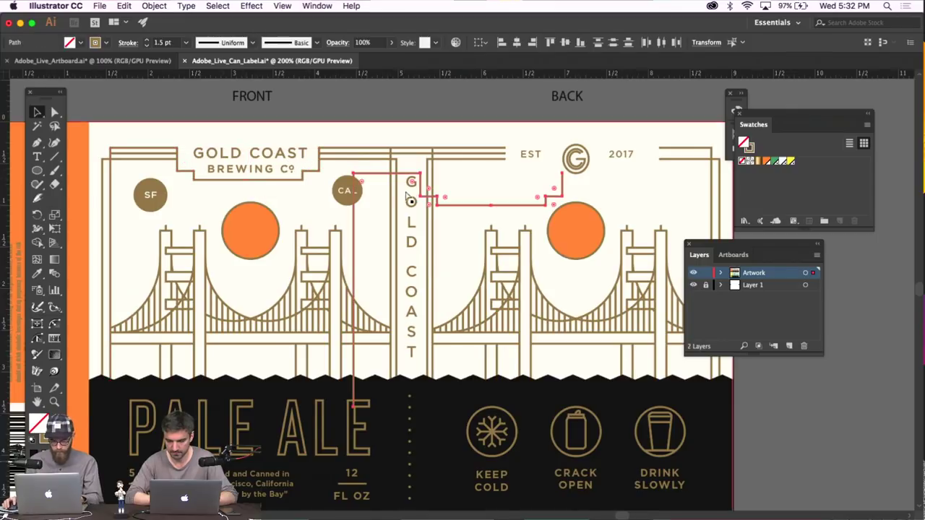
{"action": "left_click_drag", "start_coordinate": [445, 206], "coordinate": [529, 180]}
Nudge the copied stepped frame left in small increments to center it on the back panel's G emblem
{"action": "key", "text": "super+equal"}
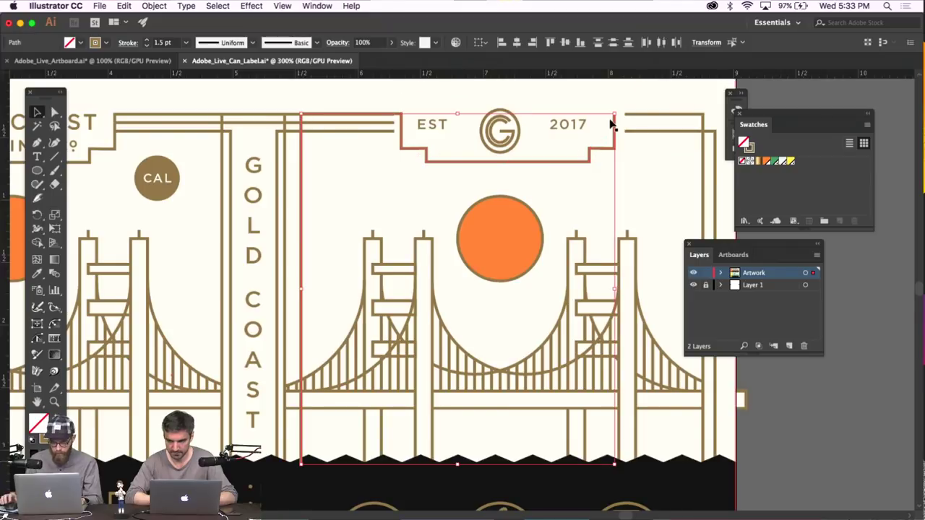
{"action": "left_click_drag", "start_coordinate": [549, 165], "coordinate": [547, 167]}
{"action": "left_click", "coordinate": [547, 166]}
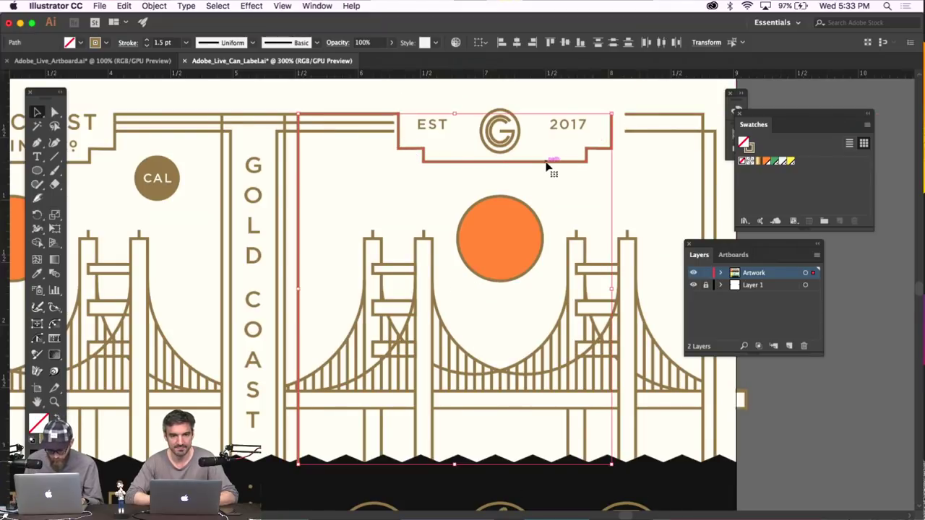
{"action": "key", "text": "Left"}
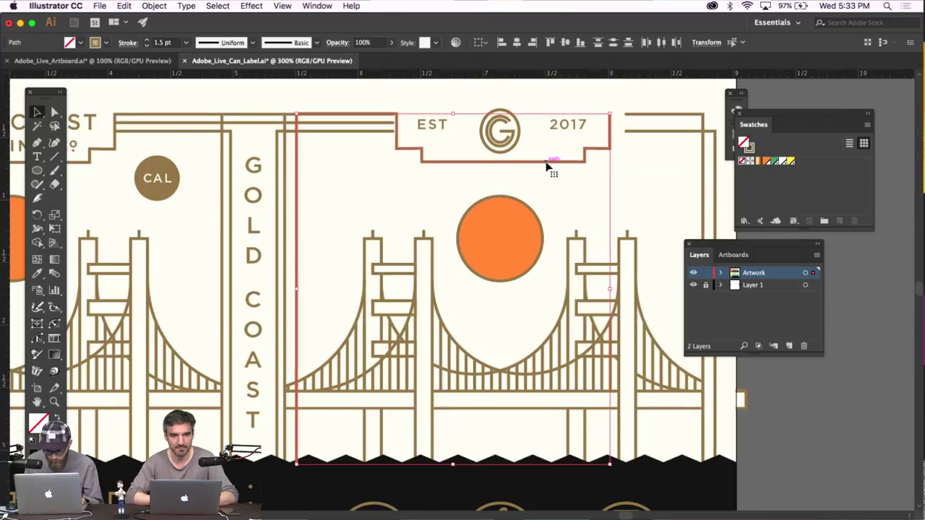
{"action": "left_click", "coordinate": [545, 165]}
{"action": "left_click", "coordinate": [542, 167]}
{"action": "key", "text": "Left"}
{"action": "key", "text": "Left"}
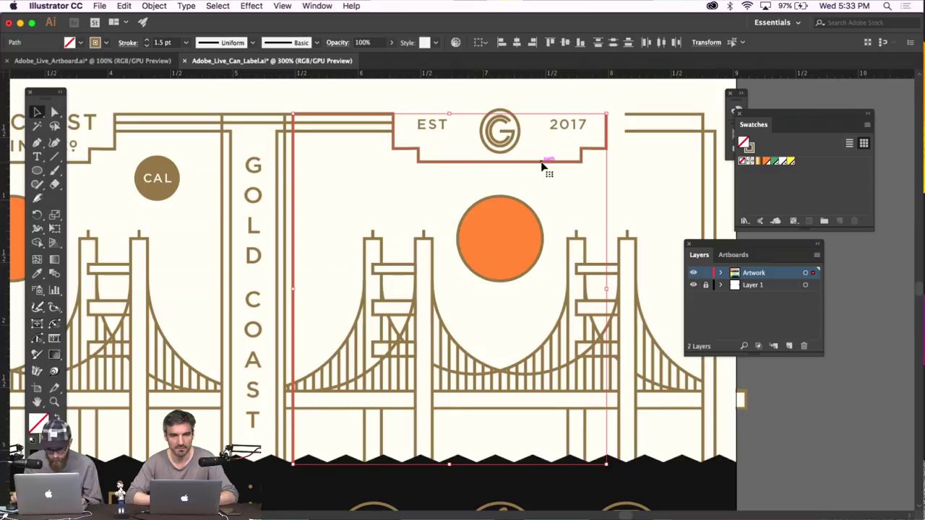
Shift the copied stepped frame further left until it sits evenly around EST, the G emblem and 2017 on the back panel
{"action": "key", "text": "Left"}
{"action": "key", "text": "Left"}
{"action": "key", "text": "Left"}
{"action": "key", "text": "Left"}
{"action": "key", "text": "Left"}
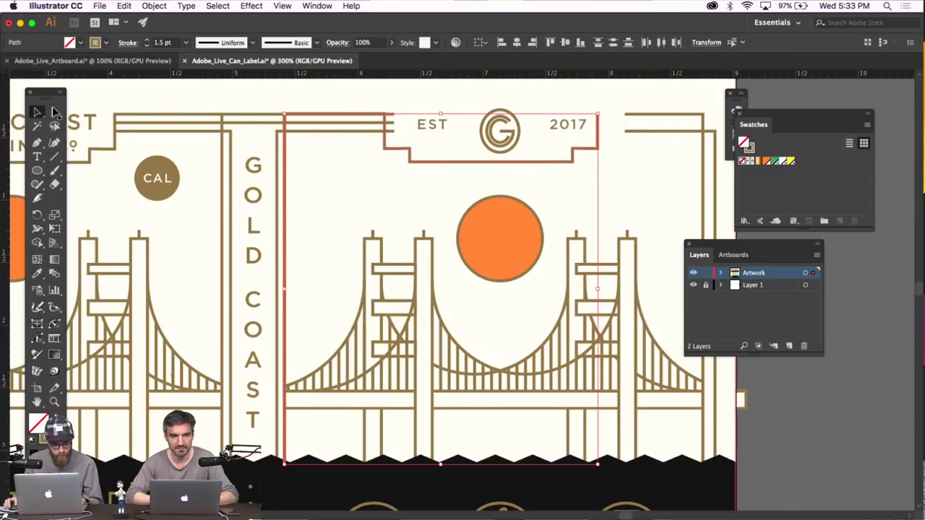
Remove the surplus long vertical segment from the copied stepped frame by deleting its bottom anchor point at the zigzag edge
{"action": "key", "text": "a"}
{"action": "left_click", "coordinate": [307, 97]}
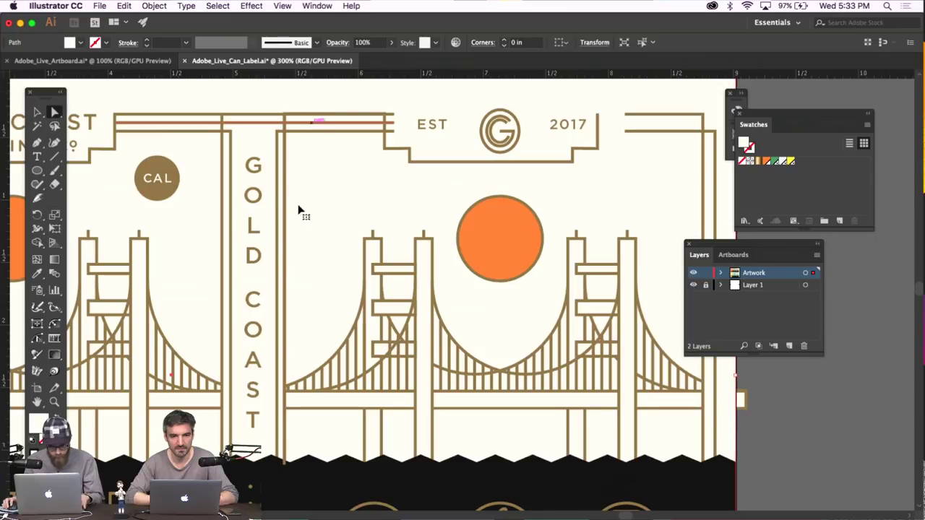
{"action": "left_click_drag", "start_coordinate": [289, 278], "coordinate": [238, 468]}
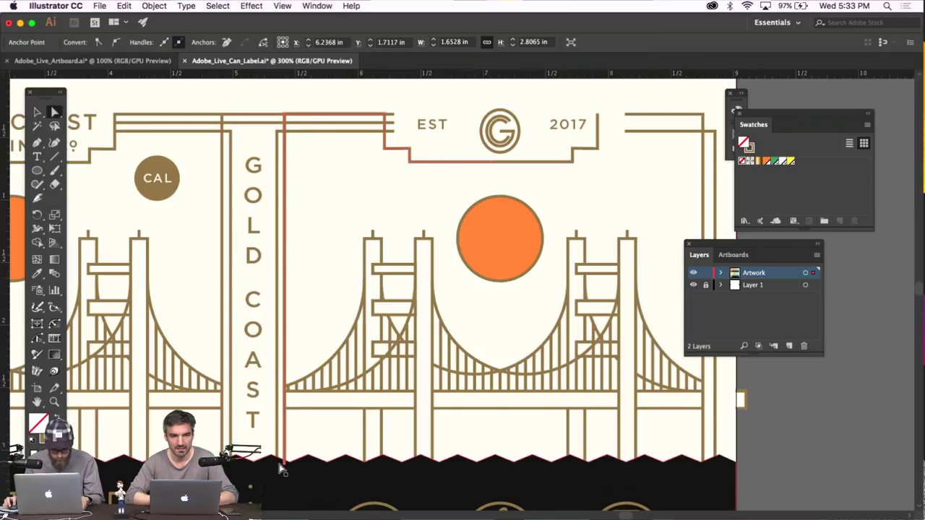
{"action": "left_click", "coordinate": [293, 463]}
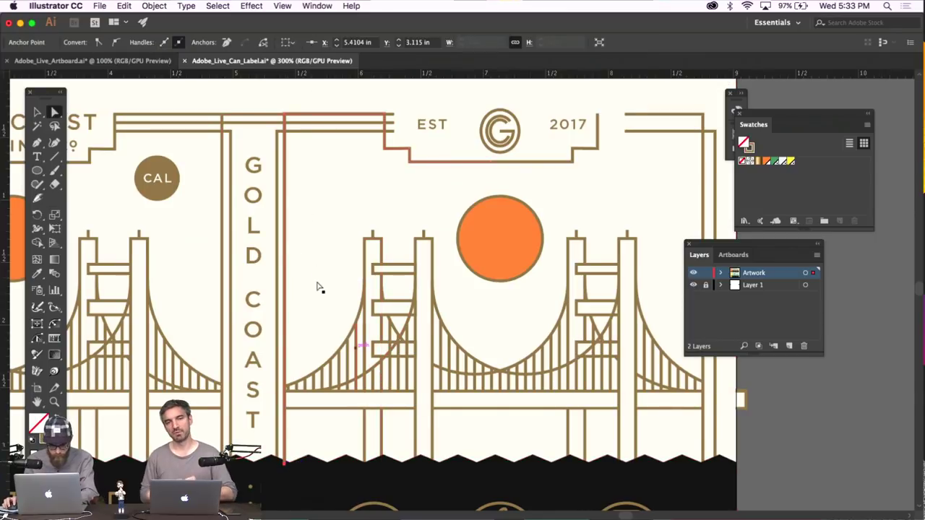
{"action": "key", "text": "Delete"}
{"action": "left_click", "coordinate": [325, 188]}
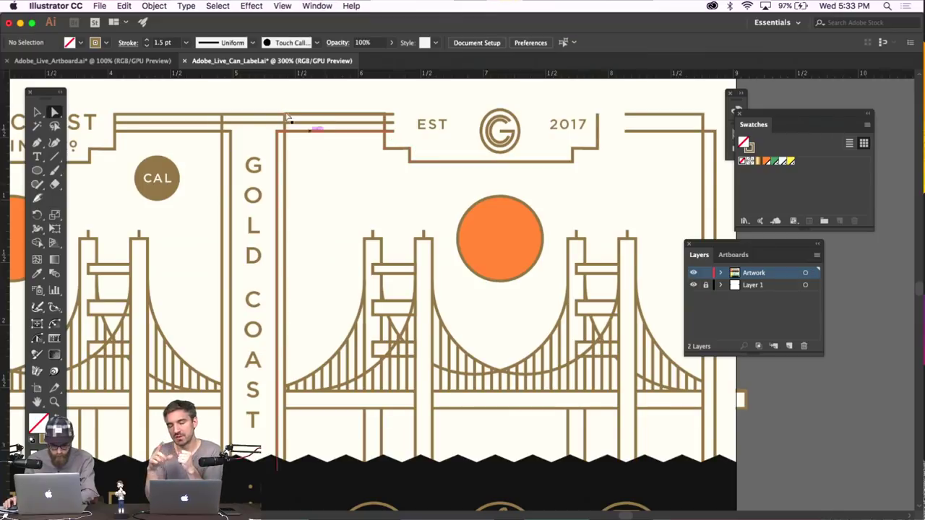
Shorten the horizontal frame lines beside EST so their ends meet the stepped frame's vertical edge
{"action": "left_click_drag", "start_coordinate": [287, 116], "coordinate": [287, 118]}
{"action": "left_click", "coordinate": [398, 102]}
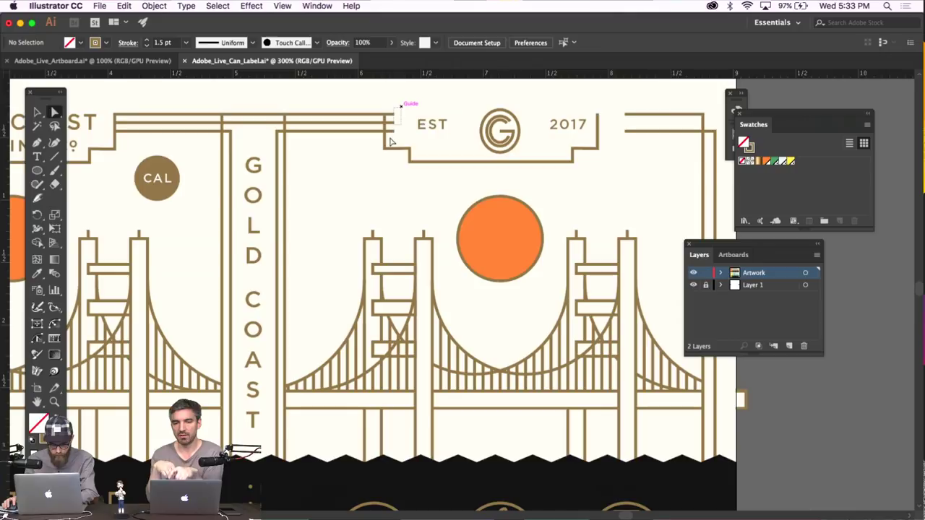
{"action": "left_click_drag", "start_coordinate": [392, 140], "coordinate": [385, 109]}
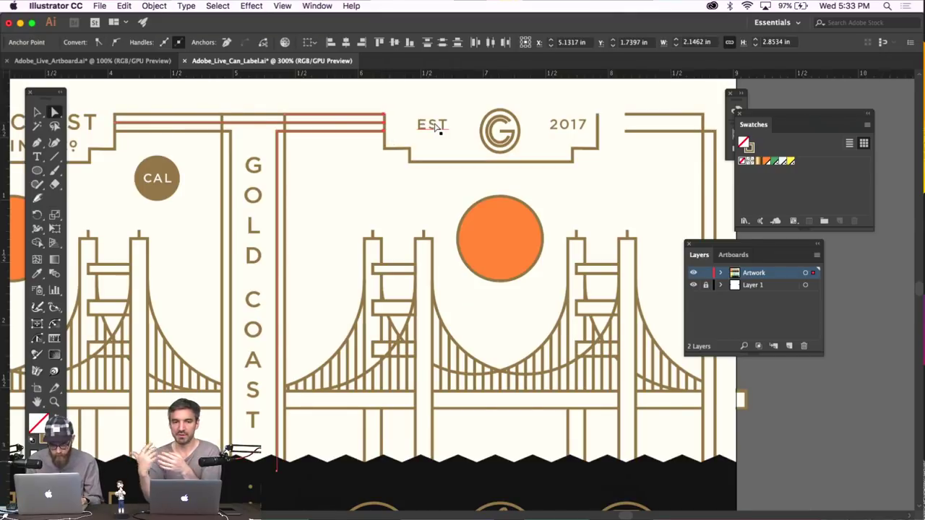
{"action": "left_click", "coordinate": [415, 177]}
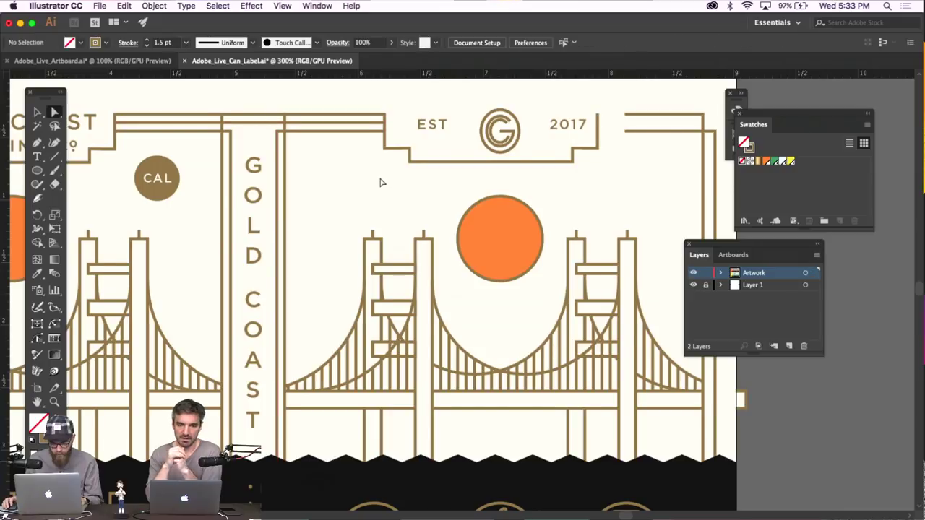
Extend the back panel's frame lines beside 2017 about 0.22 in to the left to meet the stepped frame's vertical edge
{"action": "scroll", "coordinate": [415, 178], "scroll_direction": "right", "scroll_amount": 3}
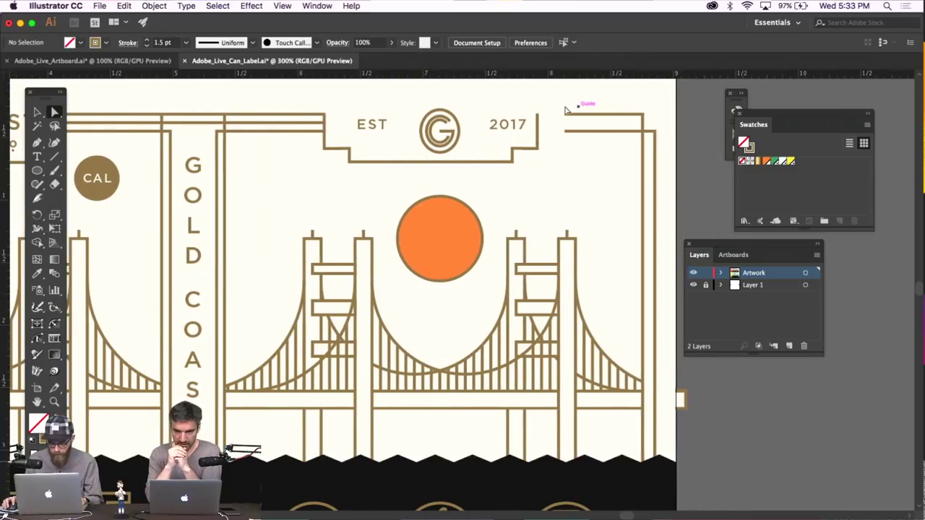
{"action": "left_click_drag", "start_coordinate": [577, 149], "coordinate": [539, 133]}
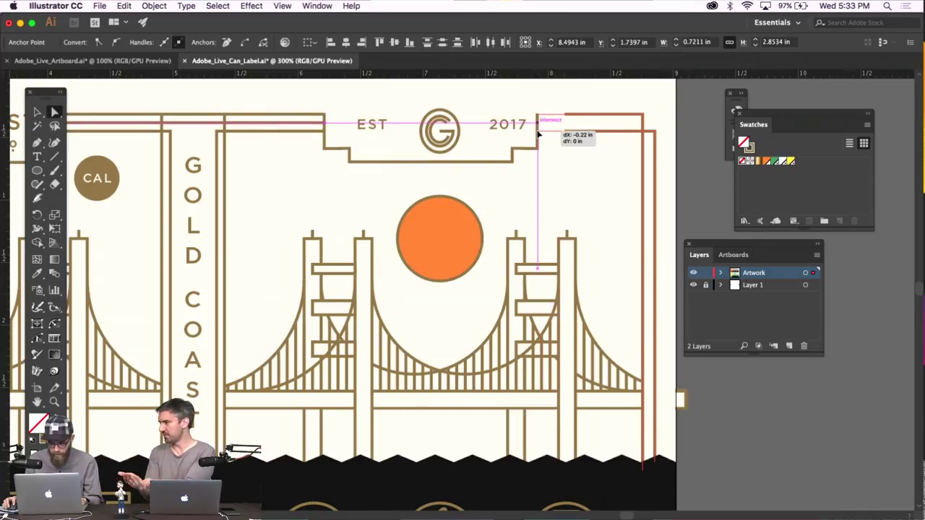
{"action": "key", "text": "super+shift+a"}
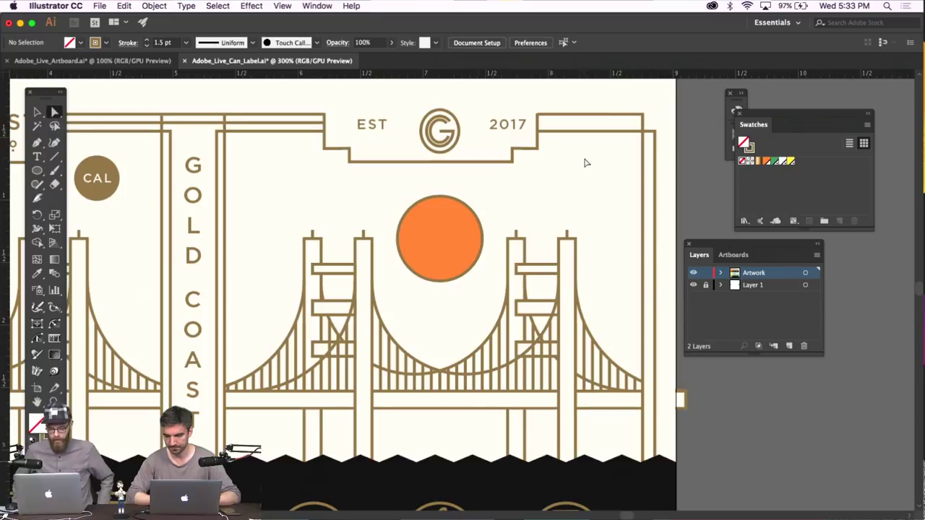
Align the outer frame line's endpoint with the stepped frame's upper corner beside 2017
{"action": "key", "text": "h"}
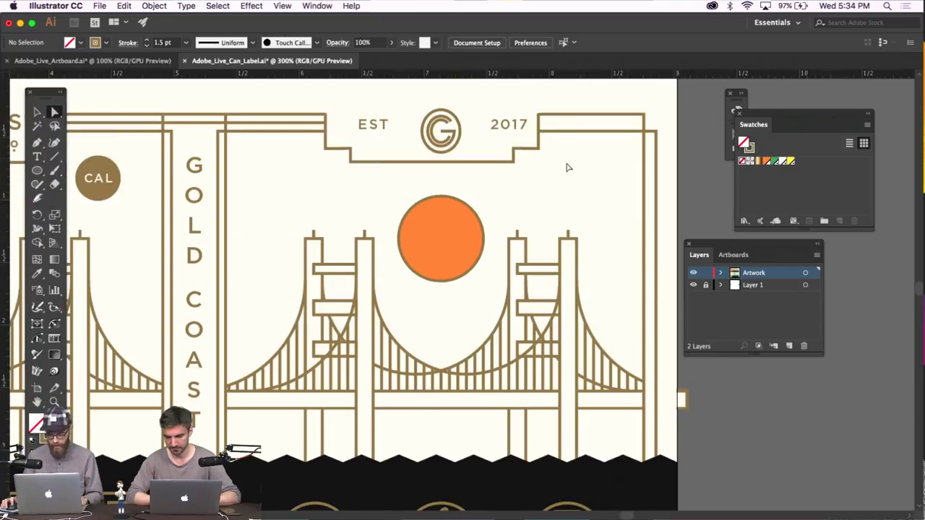
{"action": "key", "text": "super+equal"}
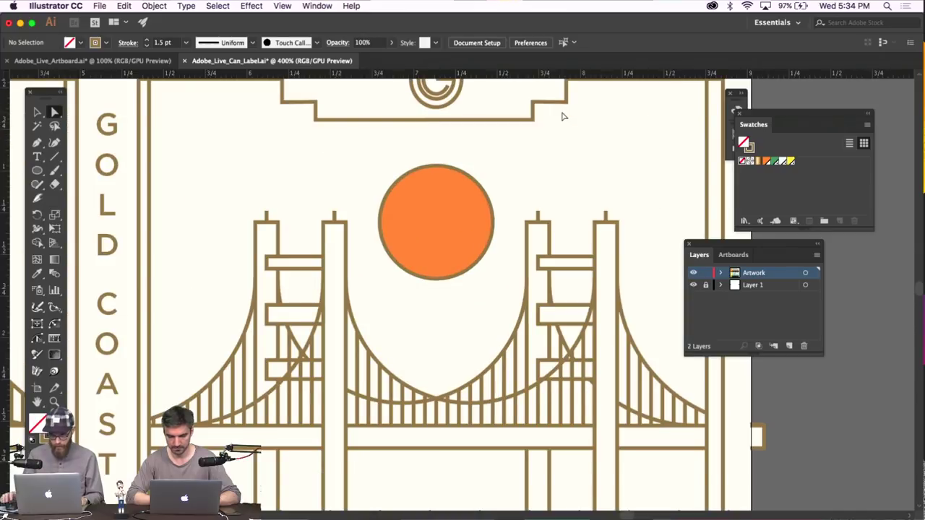
{"action": "scroll", "coordinate": [561, 114], "scroll_direction": "up", "scroll_amount": 4}
{"action": "scroll", "coordinate": [557, 130], "scroll_direction": "right", "scroll_amount": 3}
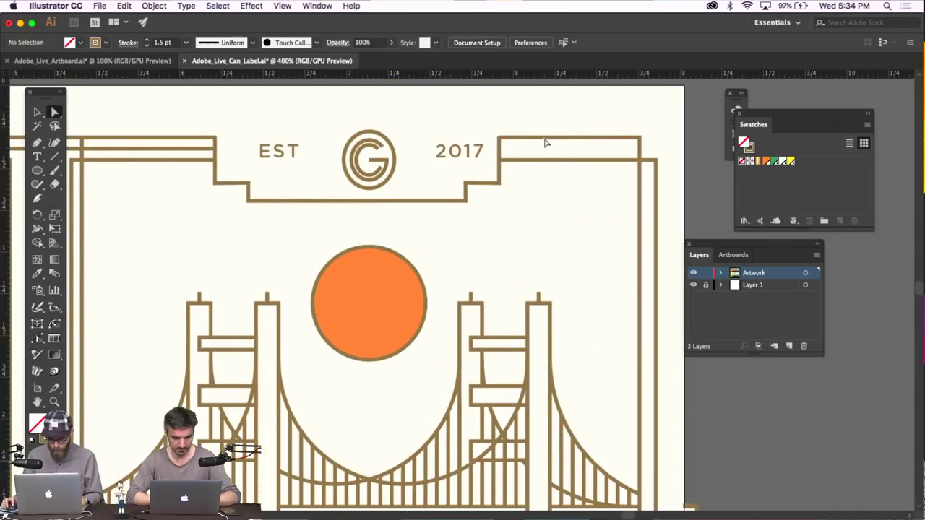
{"action": "left_click", "coordinate": [545, 142]}
{"action": "key", "text": "super+equal"}
{"action": "key", "text": "super+equal"}
{"action": "key", "text": "super+equal"}
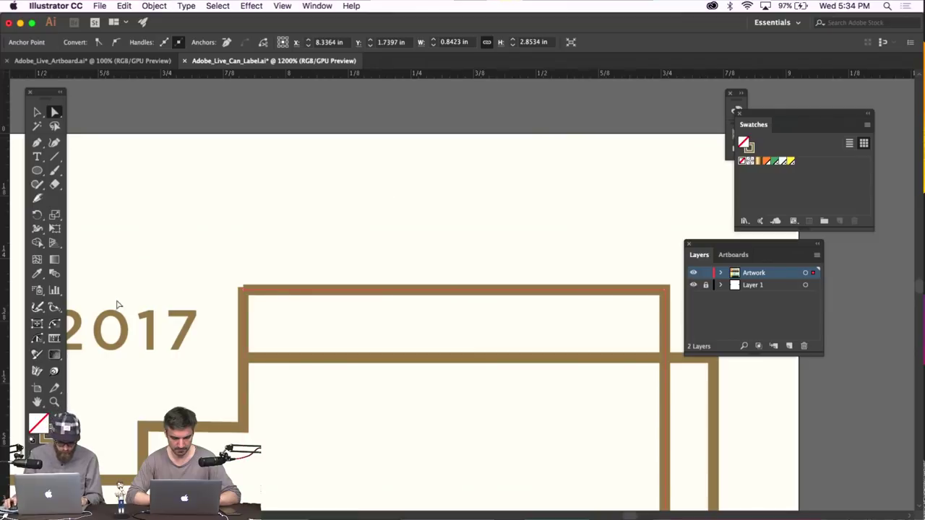
{"action": "left_click_drag", "start_coordinate": [244, 295], "coordinate": [239, 292]}
{"action": "left_click", "coordinate": [322, 253]}
Fine-tune the anchor at the corner beside 2017 so the horizontal and vertical frame strokes join flush
{"action": "left_click", "coordinate": [292, 293]}
{"action": "key", "text": "super+equal"}
{"action": "key", "text": "super+equal"}
{"action": "key", "text": "super+equal"}
{"action": "key", "text": "super+equal"}
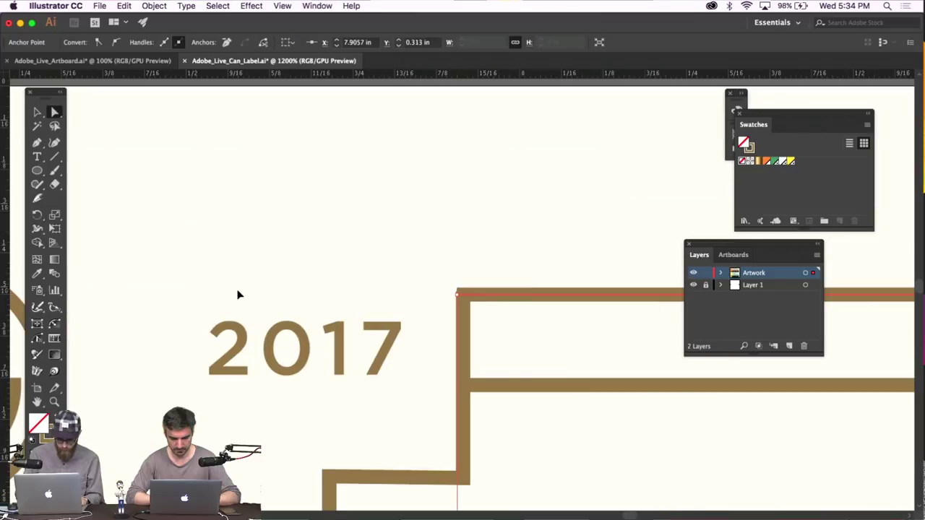
{"action": "left_click_drag", "start_coordinate": [462, 310], "coordinate": [459, 305]}
{"action": "left_click", "coordinate": [436, 175]}
Examine the finished frame across the front and back panels, including the middle line between the logo and the EST emblem
{"action": "key", "text": "super+minus"}
{"action": "key", "text": "super+minus"}
{"action": "key", "text": "super+minus"}
{"action": "key", "text": "super+minus"}
{"action": "key", "text": "super+minus"}
{"action": "key", "text": "super+minus"}
{"action": "key", "text": "super+minus"}
{"action": "key", "text": "super+minus"}
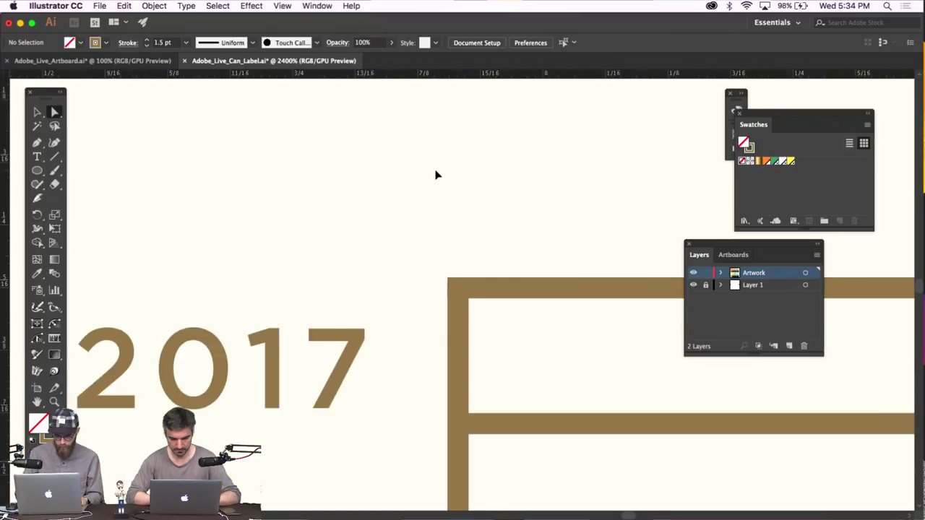
{"action": "key", "text": "super+minus"}
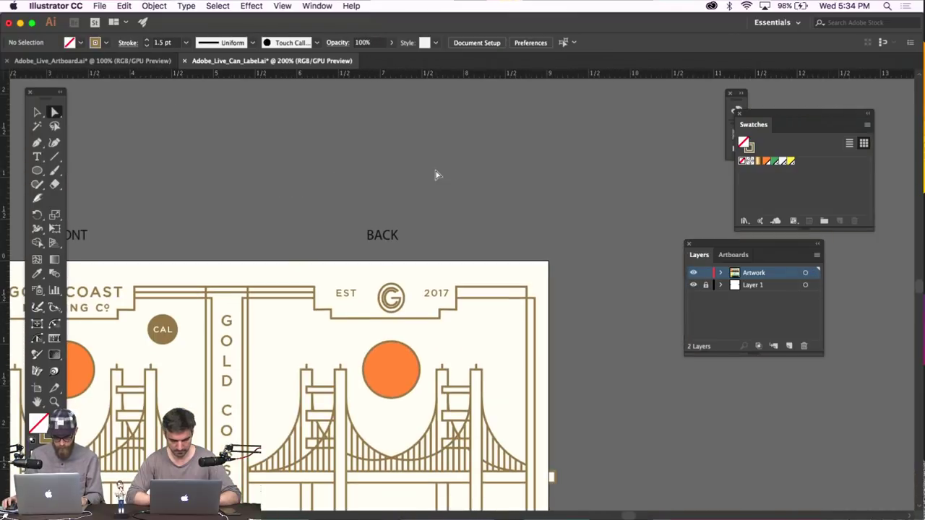
{"action": "scroll", "coordinate": [436, 175], "scroll_direction": "down", "scroll_amount": 5}
{"action": "scroll", "coordinate": [436, 175], "scroll_direction": "left", "scroll_amount": 5}
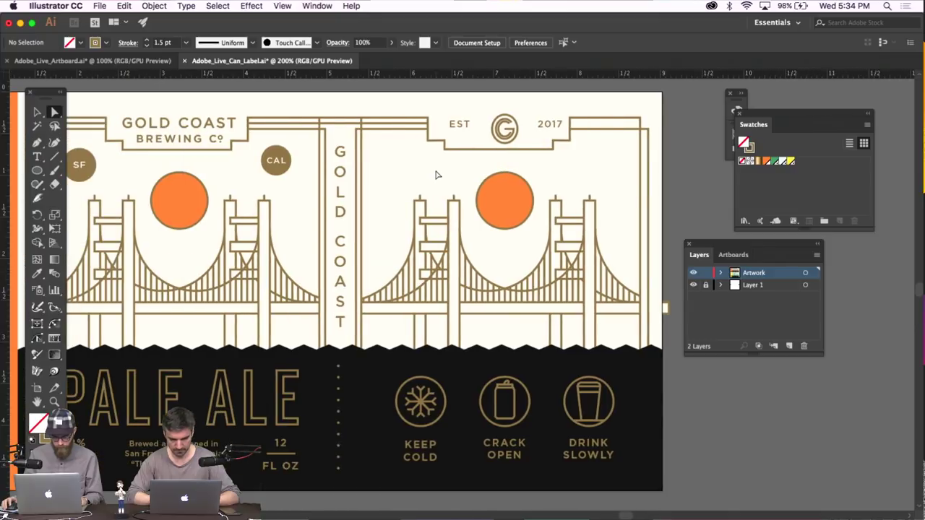
{"action": "left_click", "coordinate": [416, 124]}
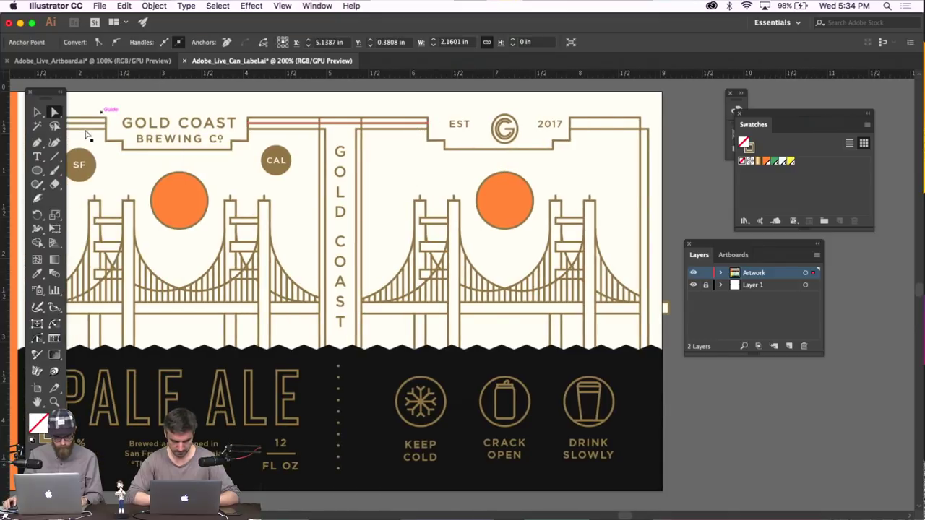
{"action": "left_click", "coordinate": [160, 124]}
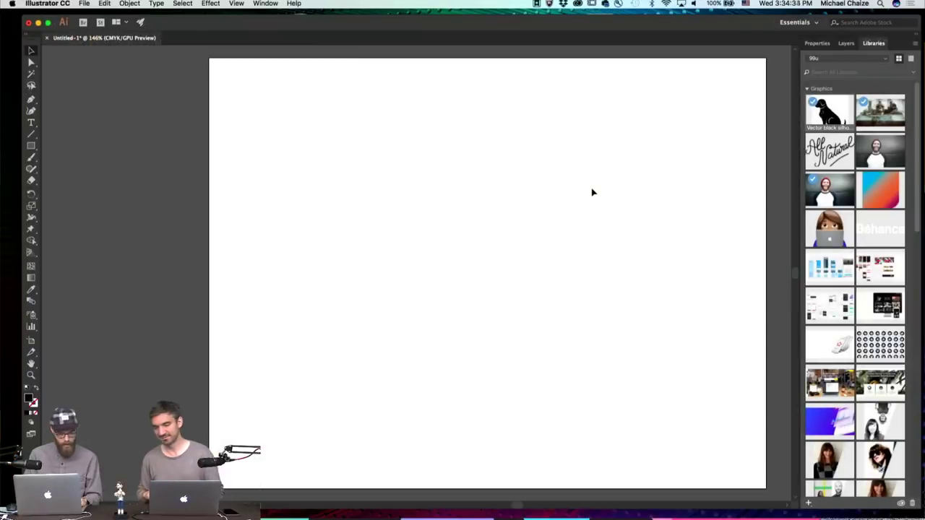
Place the black dog silhouette from the 99u library on the blank Untitled-1 artboard at its default 225 pt width and embed it
{"action": "left_click_drag", "start_coordinate": [722, 152], "coordinate": [358, 143]}
{"action": "left_click", "coordinate": [357, 143]}
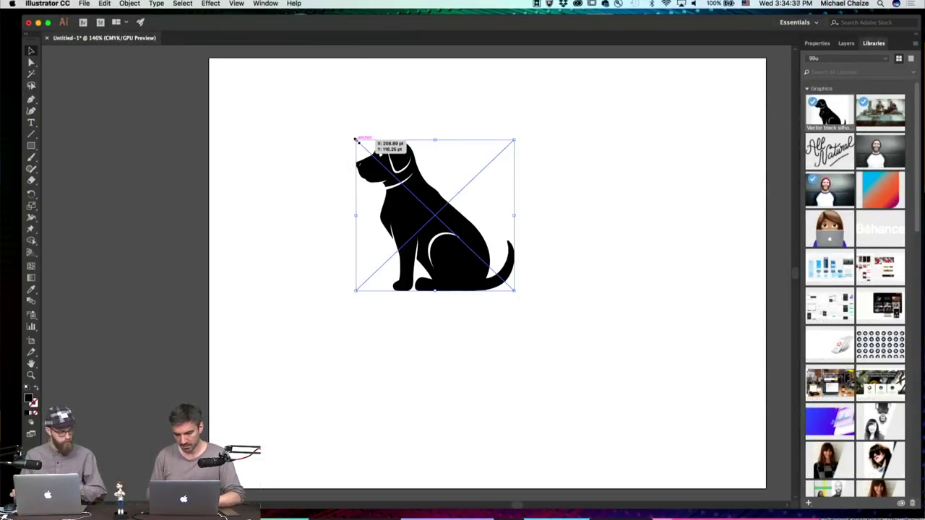
{"action": "left_click", "coordinate": [829, 44]}
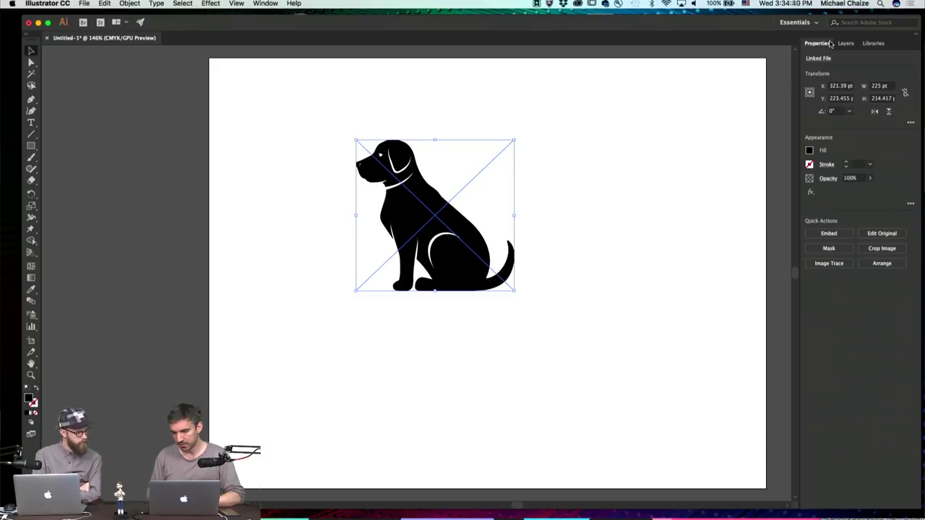
{"action": "left_click", "coordinate": [842, 239]}
Check the dog's vector paths in outline view, return to preview and ungroup the artwork
{"action": "key", "text": "super+y"}
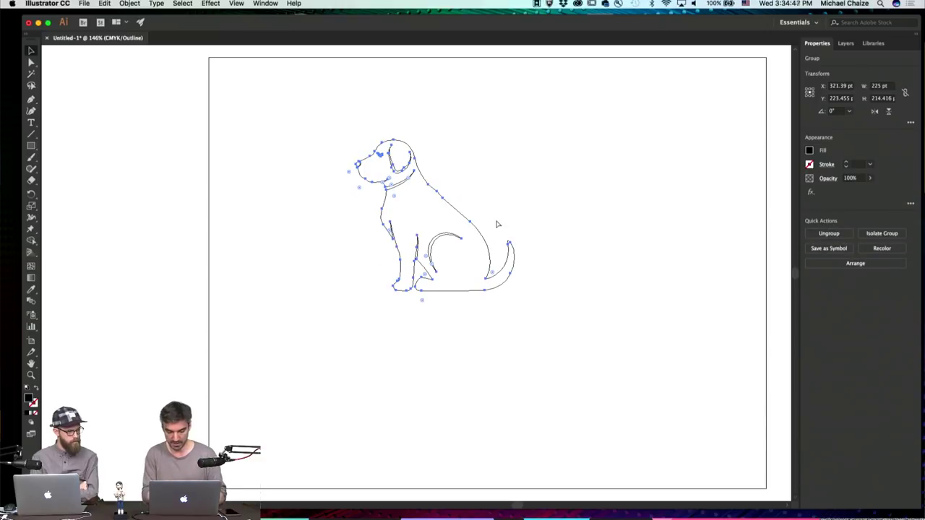
{"action": "key", "text": "super+y"}
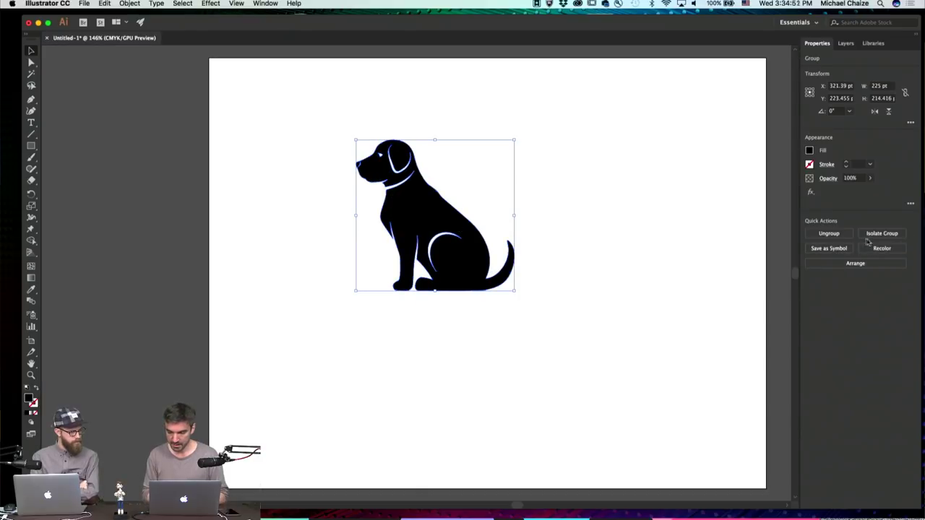
{"action": "left_click", "coordinate": [829, 233]}
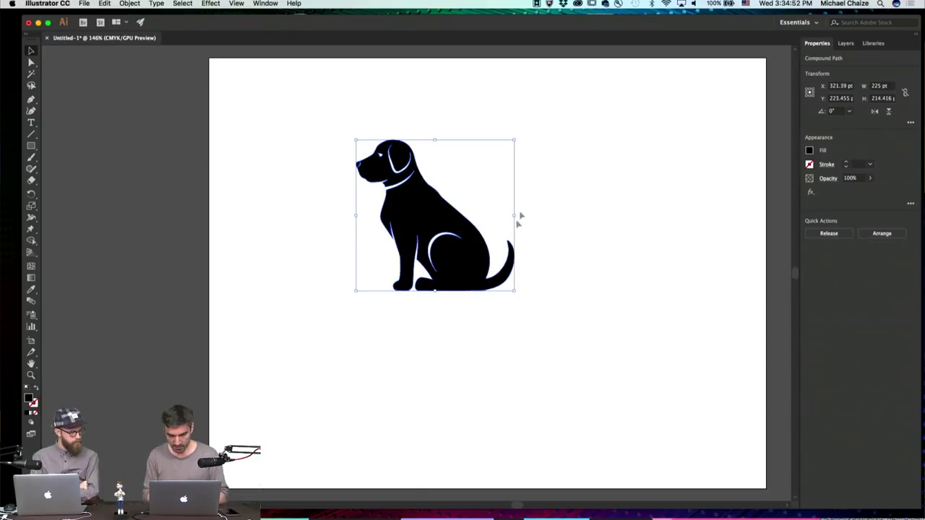
Add Puppet Warp pins to the dog's neck, chest, front paw, thigh, hindquarters and tail
{"action": "left_click", "coordinate": [30, 231]}
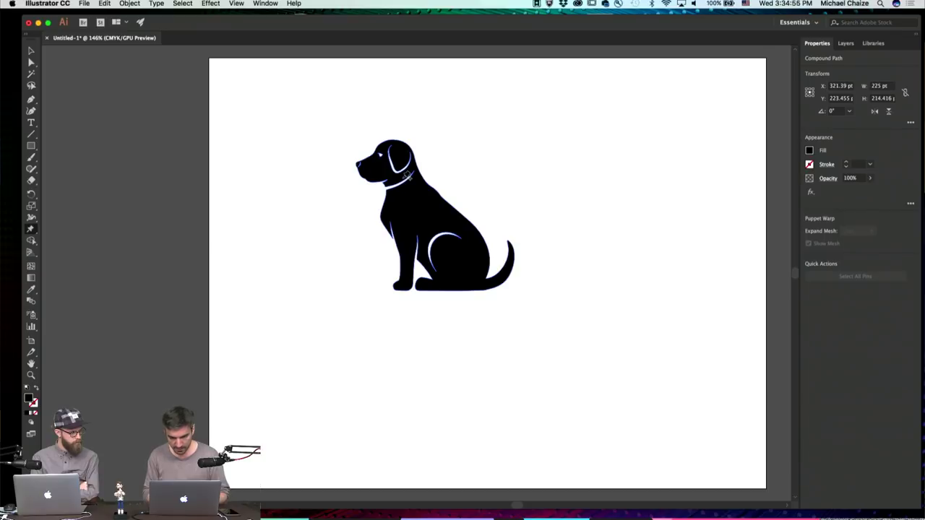
{"action": "left_click", "coordinate": [406, 178]}
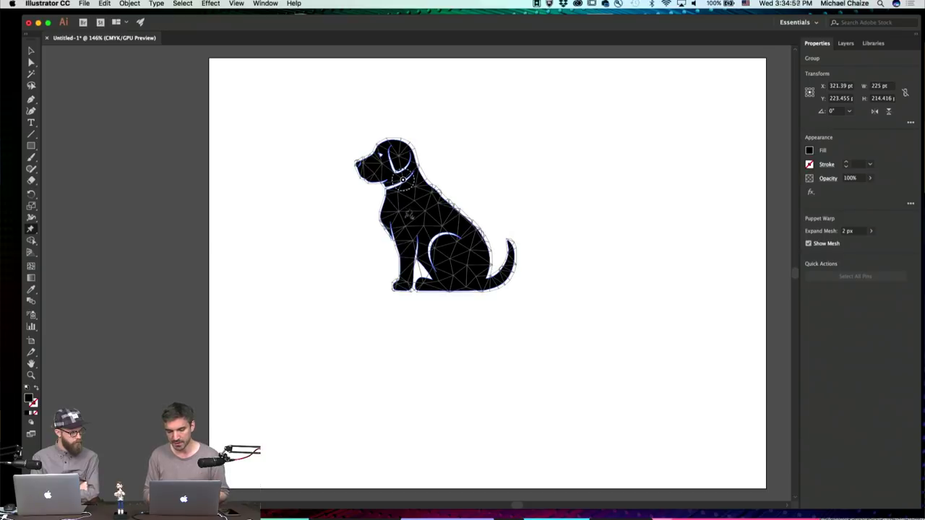
{"action": "left_click", "coordinate": [406, 227]}
{"action": "left_click", "coordinate": [406, 285]}
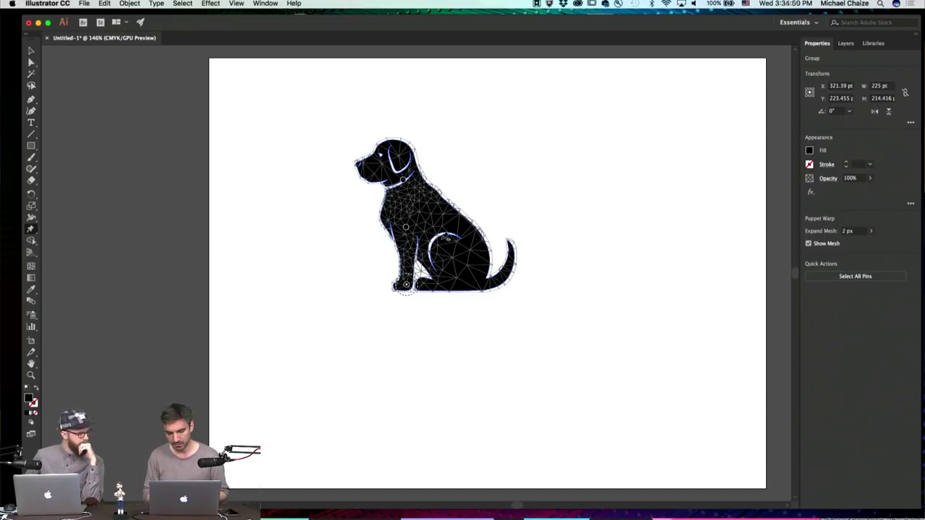
{"action": "left_click", "coordinate": [449, 233]}
{"action": "left_click", "coordinate": [450, 283]}
{"action": "left_click", "coordinate": [512, 255]}
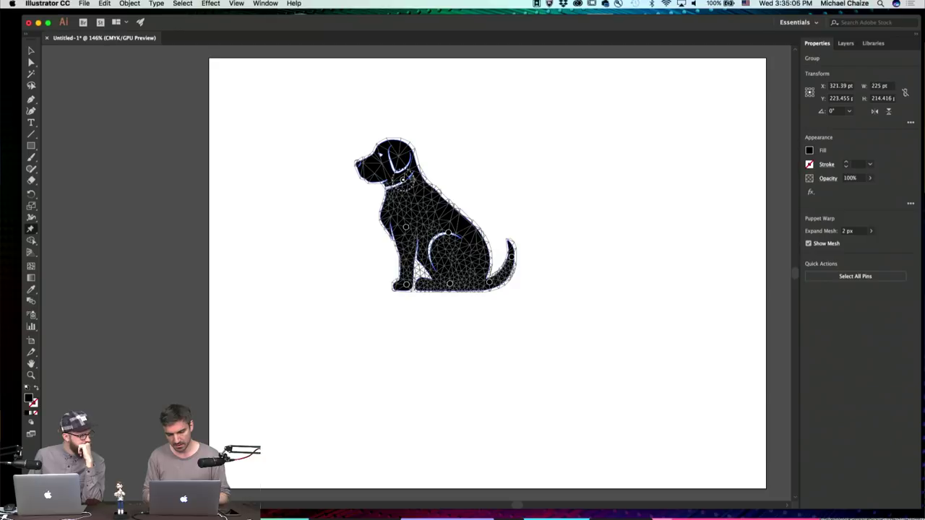
Pose the dog with its Puppet Warp pins, shifting the front paw slightly forward and curling the tail up toward the back
{"action": "mouse_move", "coordinate": [416, 171]}
{"action": "left_mouse_down"}
{"action": "mouse_move", "coordinate": [422, 179]}
{"action": "mouse_move", "coordinate": [412, 177]}
{"action": "left_mouse_up"}
{"action": "left_click", "coordinate": [407, 286]}
{"action": "mouse_move", "coordinate": [410, 291]}
{"action": "left_mouse_down"}
{"action": "mouse_move", "coordinate": [393, 290]}
{"action": "mouse_move", "coordinate": [422, 292]}
{"action": "left_mouse_up"}
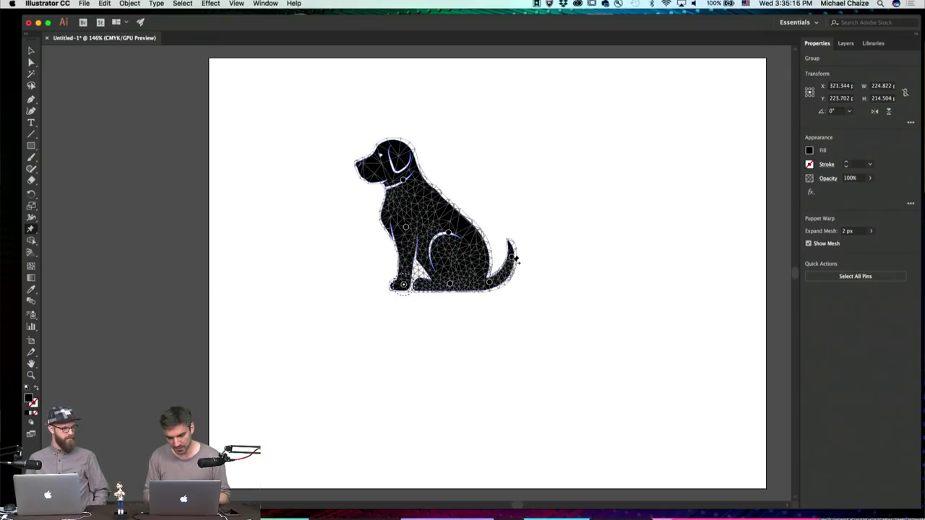
{"action": "left_click_drag", "start_coordinate": [526, 259], "coordinate": [509, 239]}
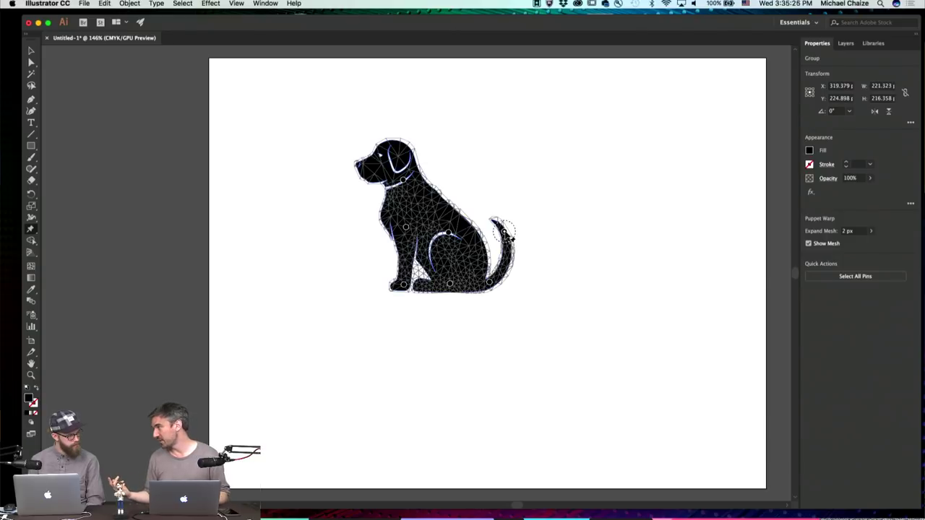
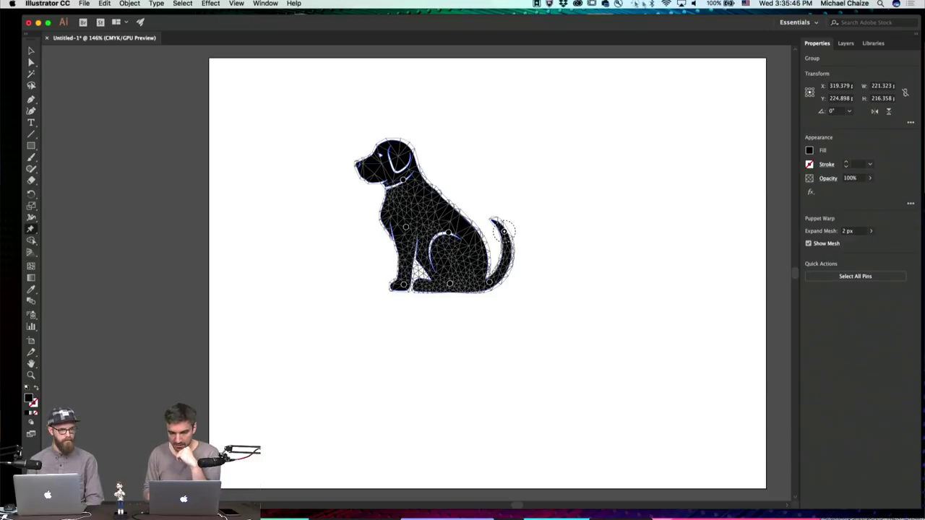
Check the installed Illustrator version in its About window and review the apps list in Adobe Creative Cloud
{"action": "left_click", "coordinate": [576, 4]}
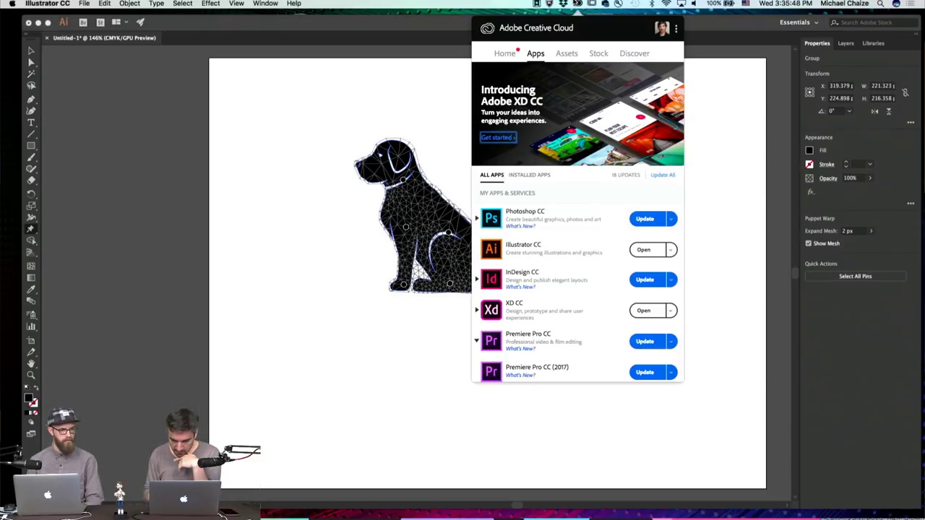
{"action": "key", "text": "Escape"}
{"action": "left_click", "coordinate": [48, 3]}
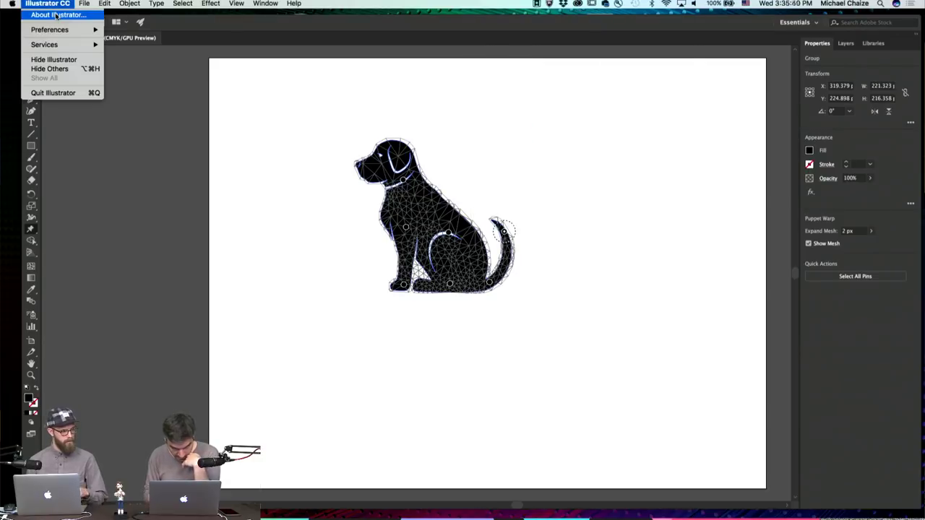
{"action": "left_click", "coordinate": [59, 15]}
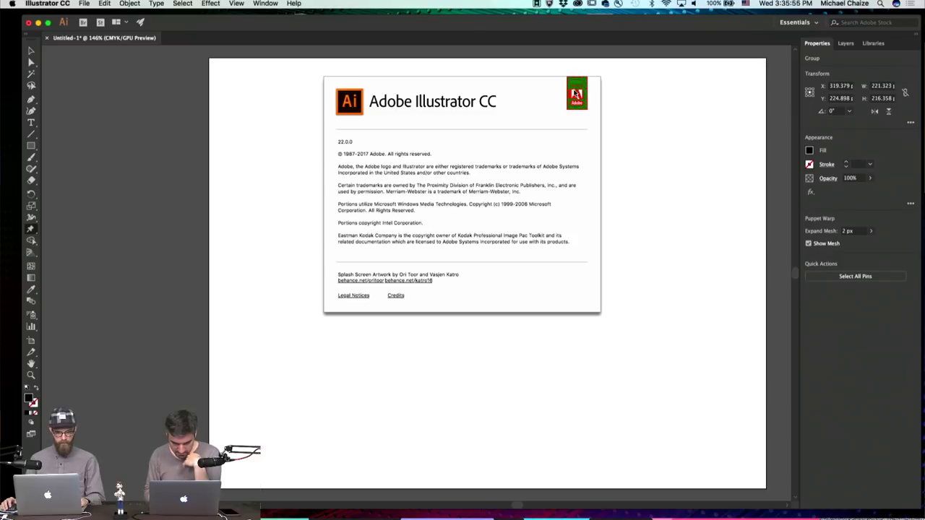
{"action": "left_click", "coordinate": [576, 94]}
{"action": "left_click", "coordinate": [48, 3]}
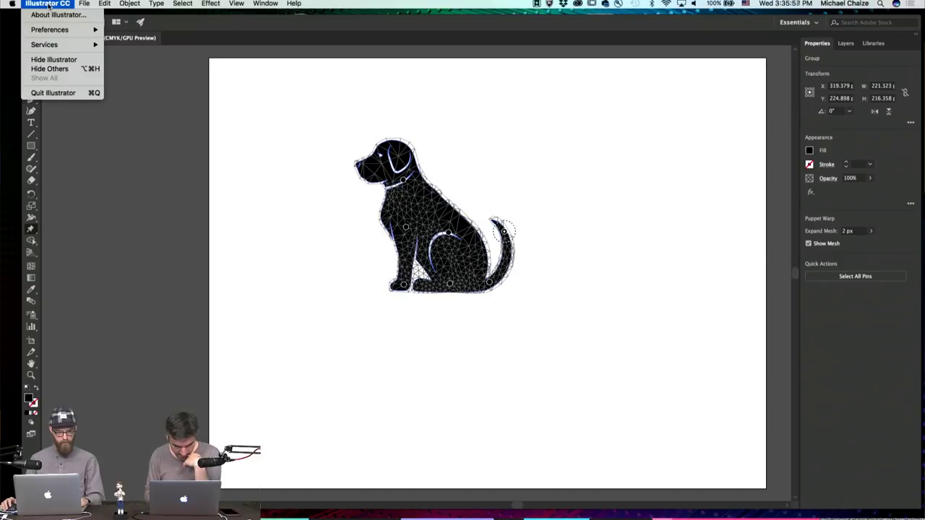
{"action": "left_click", "coordinate": [577, 5]}
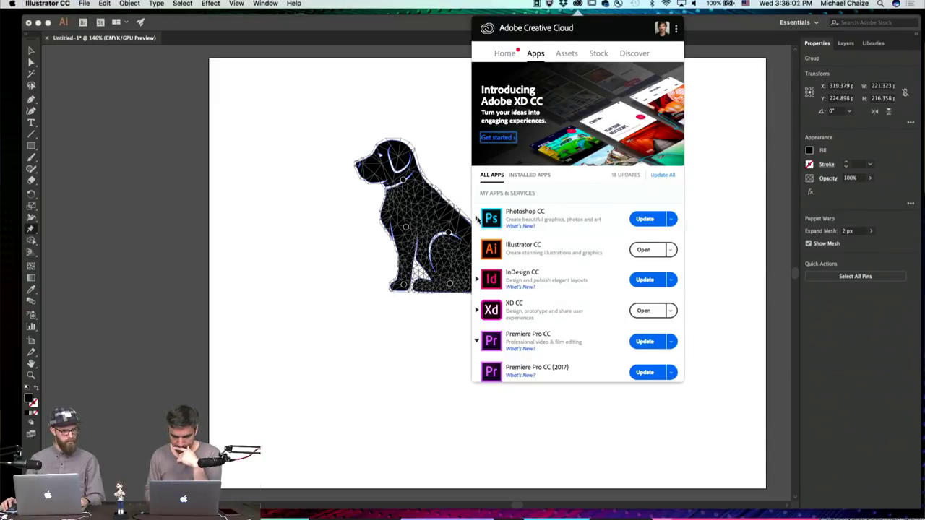
{"action": "left_click", "coordinate": [344, 120]}
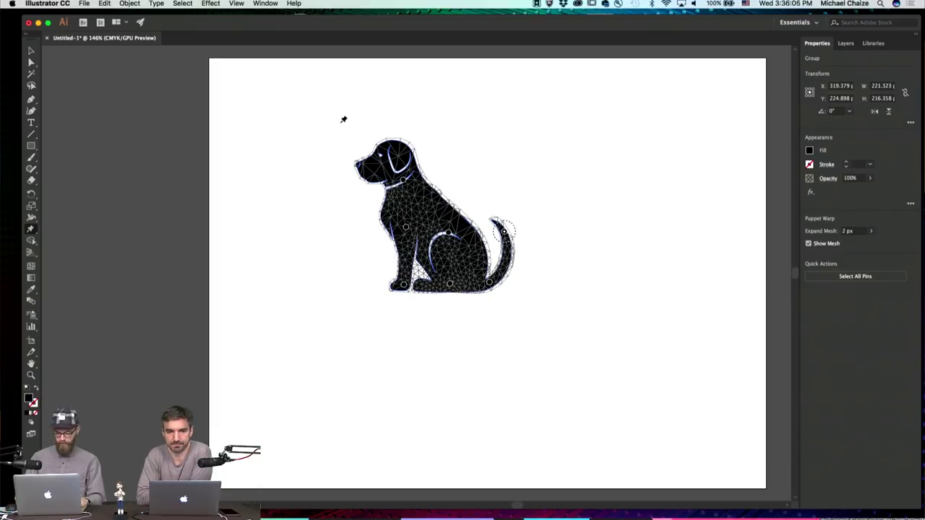
{"action": "left_click", "coordinate": [579, 4]}
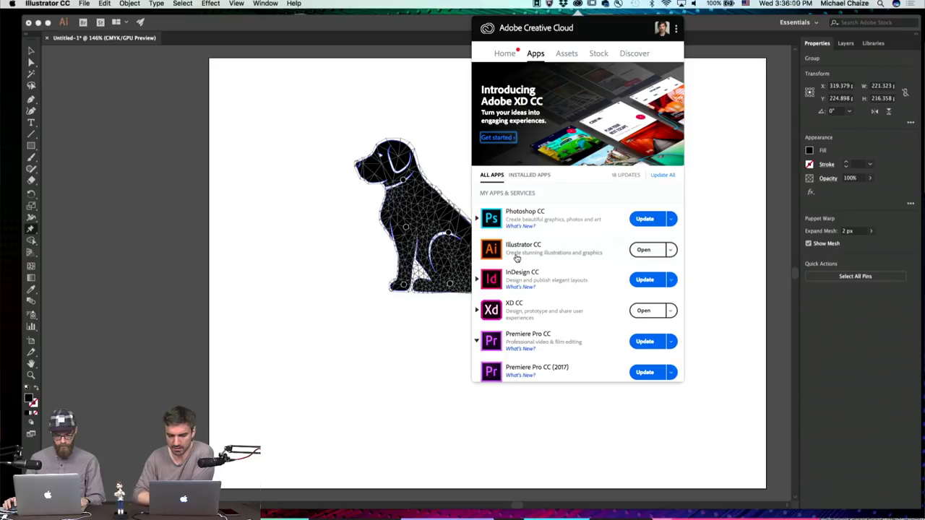
{"action": "left_click", "coordinate": [504, 53]}
{"action": "left_click", "coordinate": [535, 53]}
{"action": "left_click", "coordinate": [406, 94]}
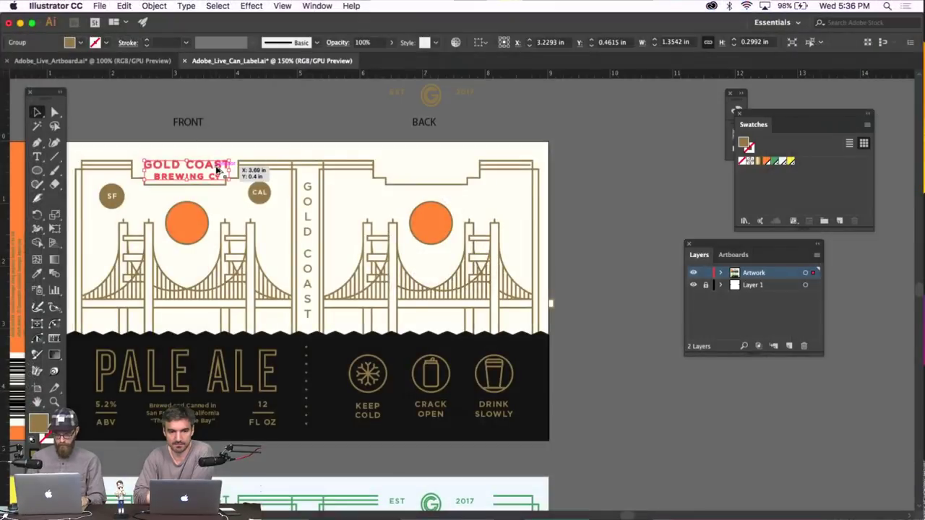
In Adobe_Live_Can_Label.ai, copy the front panel's Gold Coast Brewing Co lettering straight across into the back panel's header frame
{"action": "left_click_drag", "start_coordinate": [216, 170], "coordinate": [456, 170]}
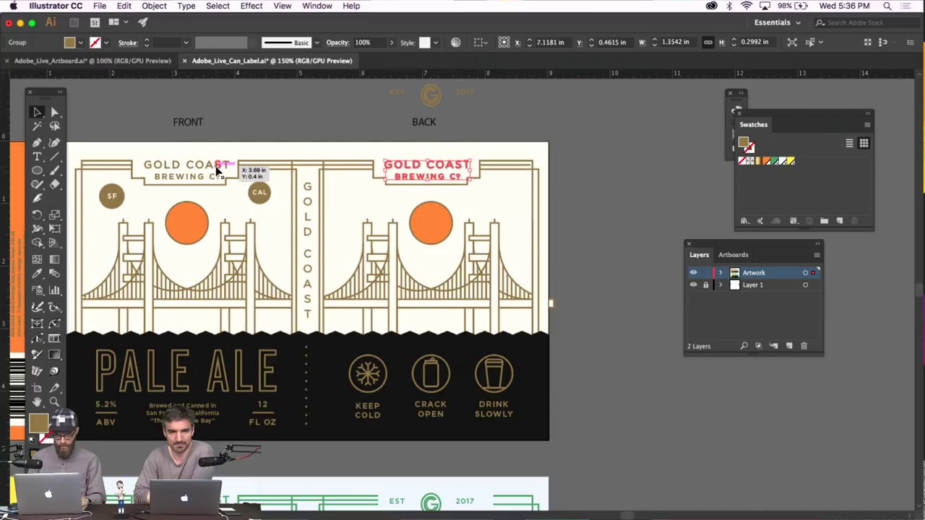
{"action": "left_click", "coordinate": [659, 195]}
{"action": "scroll", "coordinate": [651, 197], "scroll_direction": "down", "scroll_amount": 3}
{"action": "key", "text": "super+1"}
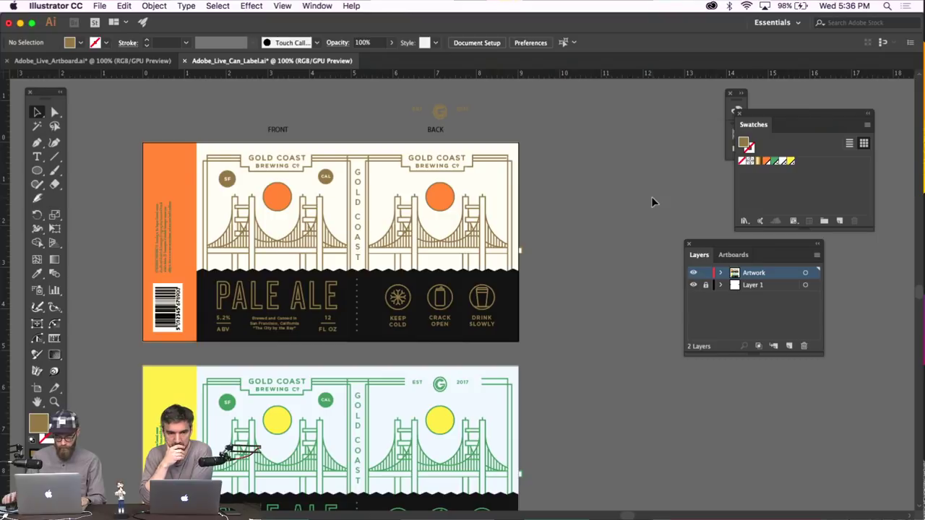
{"action": "scroll", "coordinate": [596, 208], "scroll_direction": "down", "scroll_amount": 1}
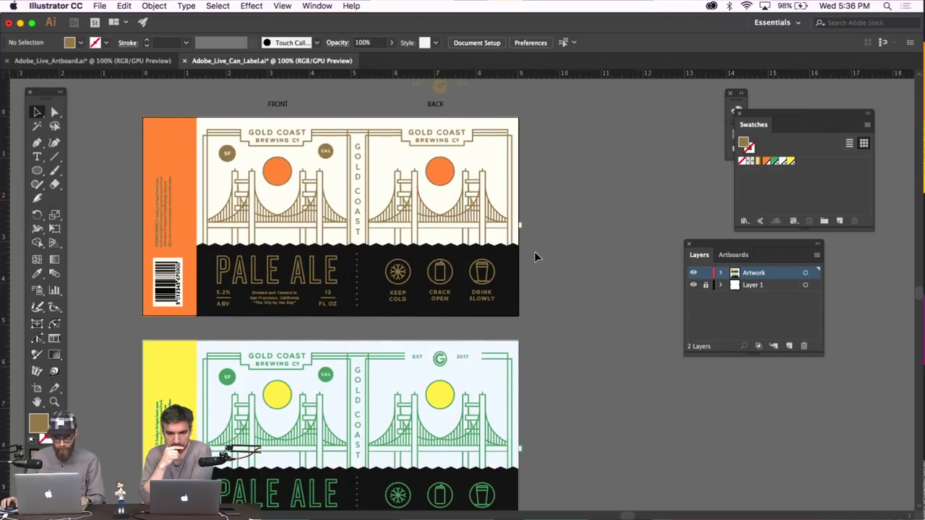
{"action": "scroll", "coordinate": [442, 122], "scroll_direction": "up", "scroll_amount": 2}
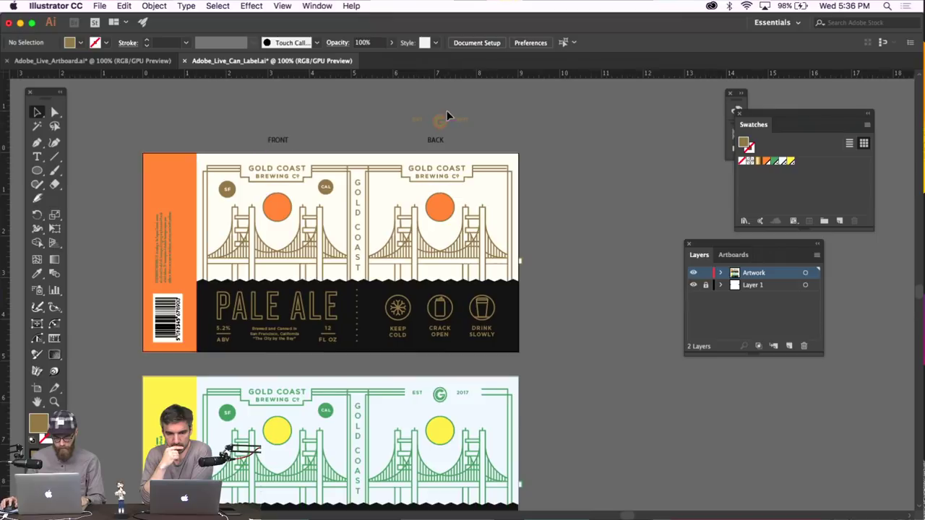
Copy the brown G emblem above the back panel and extend the frame's short inner line 0.03 in to meet the outer vertical border
{"action": "left_click", "coordinate": [431, 127]}
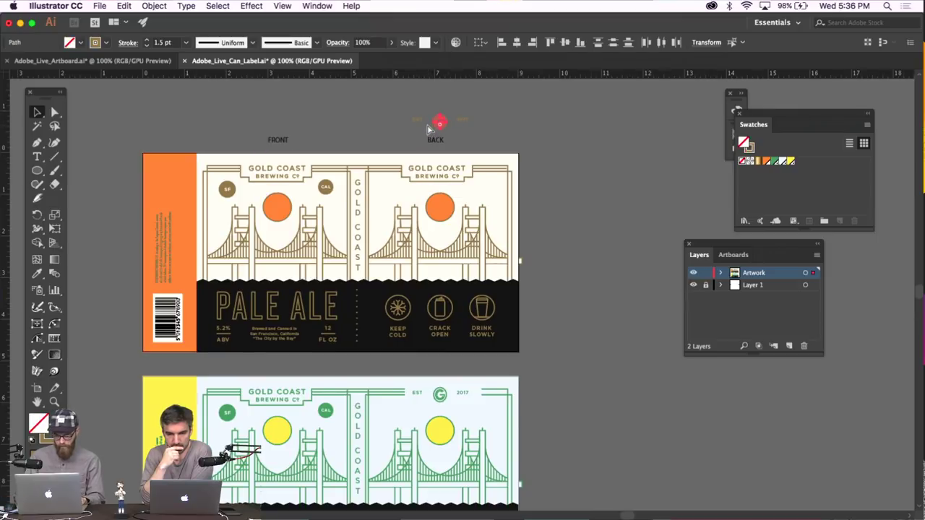
{"action": "scroll", "coordinate": [428, 129], "scroll_direction": "up", "scroll_amount": 5}
{"action": "key", "text": "super+equal"}
{"action": "key", "text": "super+equal"}
{"action": "key", "text": "super+equal"}
{"action": "scroll", "coordinate": [423, 129], "scroll_direction": "down", "scroll_amount": 5}
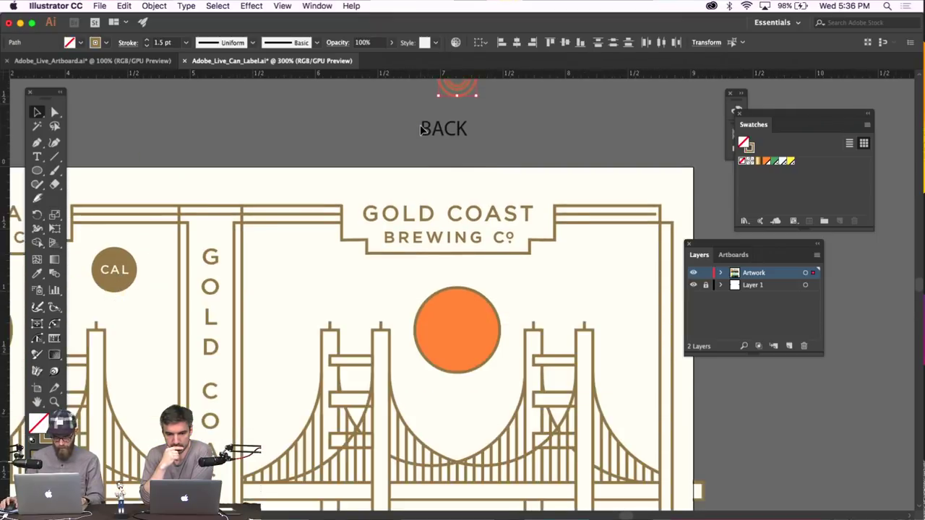
{"action": "scroll", "coordinate": [421, 129], "scroll_direction": "down", "scroll_amount": 3}
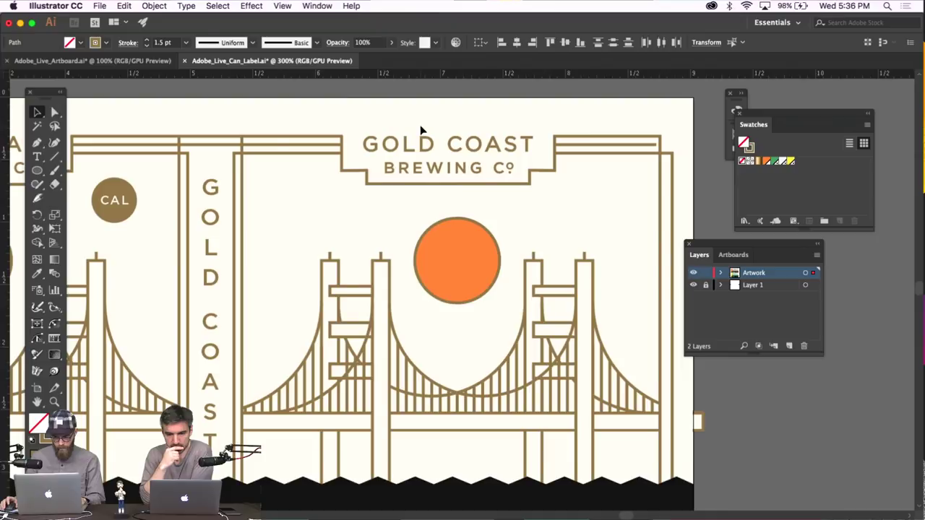
{"action": "left_click", "coordinate": [55, 114]}
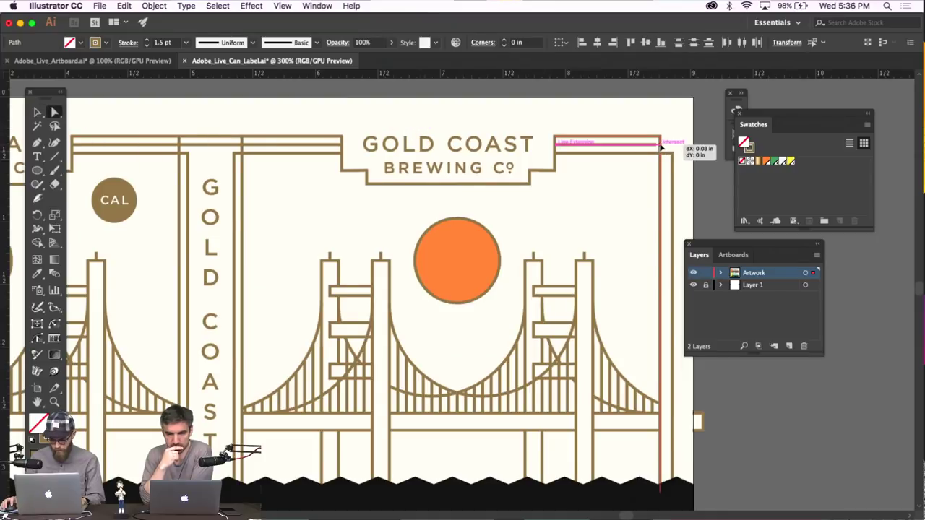
{"action": "left_click", "coordinate": [684, 139]}
{"action": "scroll", "coordinate": [650, 145], "scroll_direction": "left", "scroll_amount": 10}
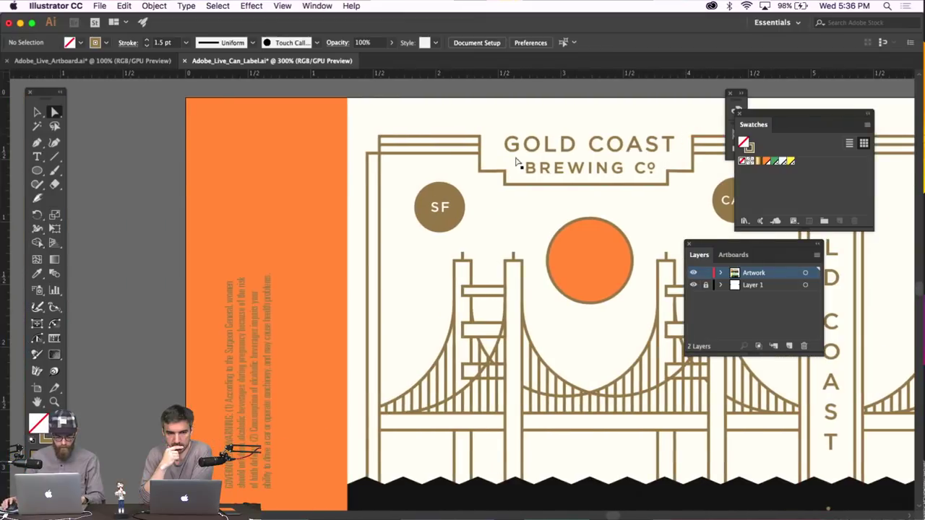
Paste the G emblem onto the orange strip above the government warning and rotate it a quarter turn counter-clockwise
{"action": "key", "text": "ctrl+v"}
{"action": "key", "text": "v"}
{"action": "left_click_drag", "start_coordinate": [469, 276], "coordinate": [233, 172]}
{"action": "left_click_drag", "start_coordinate": [246, 211], "coordinate": [253, 151]}
{"action": "left_click", "coordinate": [204, 293]}
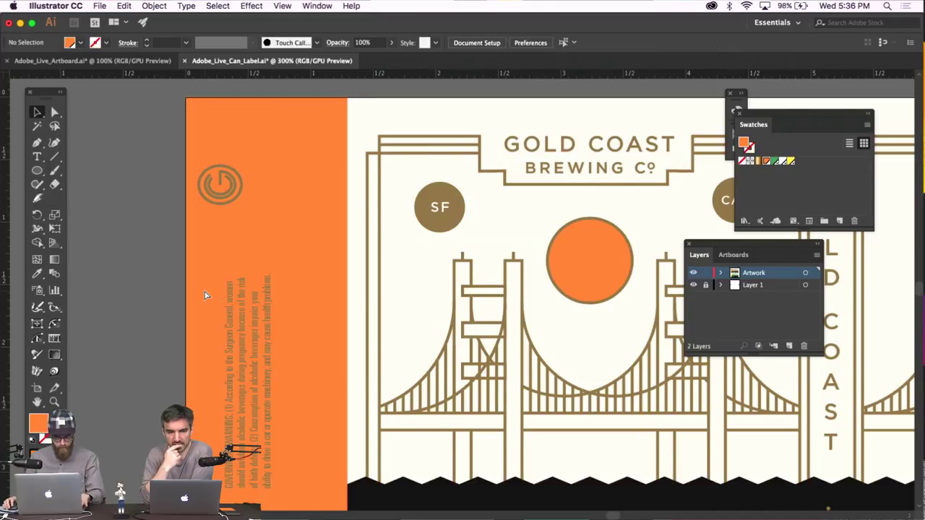
Move the government warning text down 0.07 in and narrow its text frame to the width of the lines
{"action": "scroll", "coordinate": [204, 293], "scroll_direction": "down", "scroll_amount": 5}
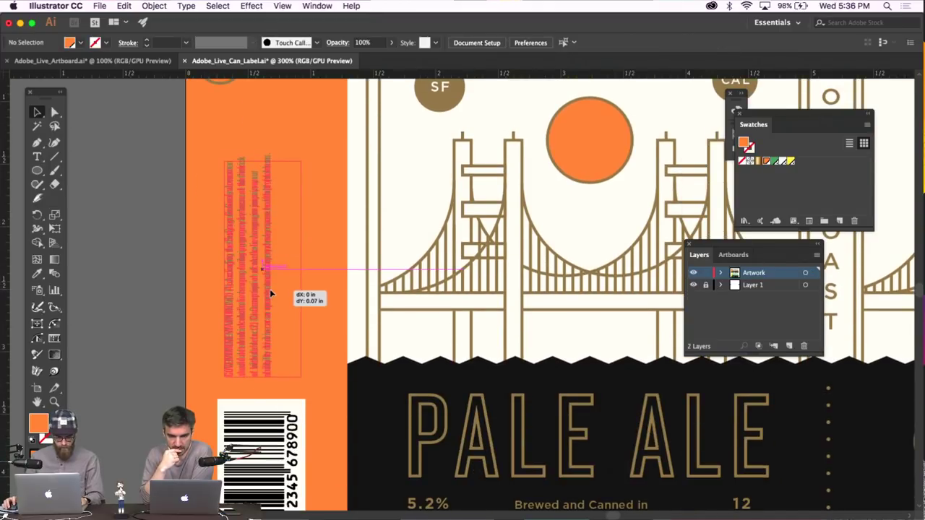
{"action": "left_click", "coordinate": [269, 289]}
{"action": "left_click_drag", "start_coordinate": [301, 270], "coordinate": [274, 270]}
{"action": "left_click", "coordinate": [307, 265]}
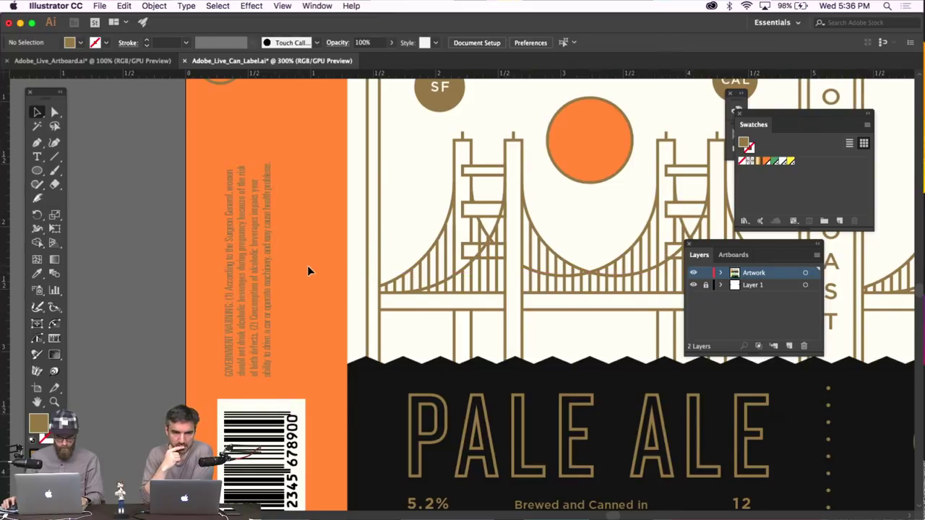
{"action": "key", "text": "super+minus"}
{"action": "scroll", "coordinate": [309, 272], "scroll_direction": "right", "scroll_amount": 3}
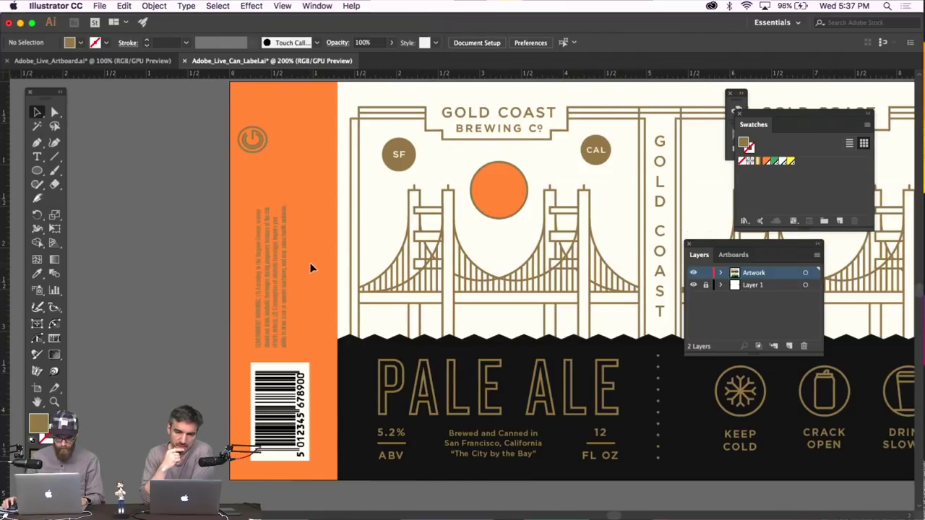
Turn the G emblem on the orange strip upright and scale it to about 0.45 in wide
{"action": "left_click", "coordinate": [249, 148]}
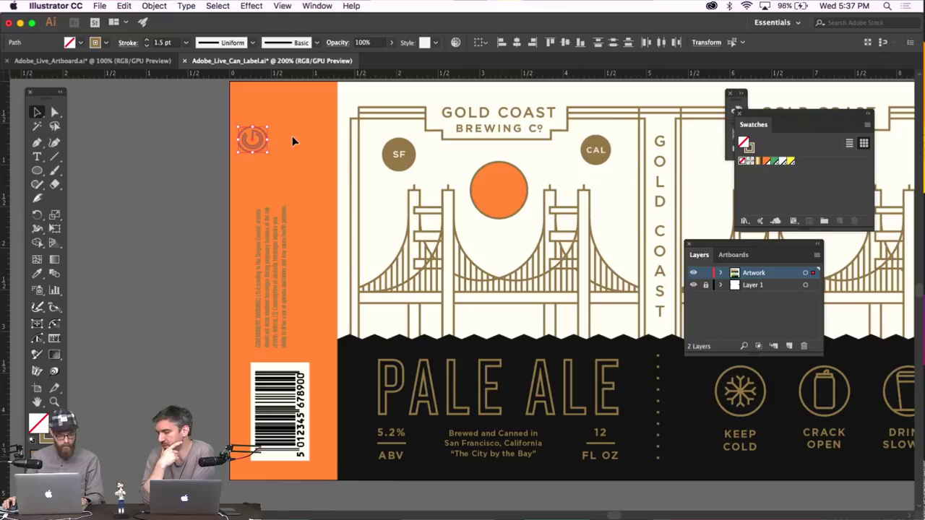
{"action": "left_click_drag", "start_coordinate": [272, 125], "coordinate": [313, 180]}
{"action": "left_click", "coordinate": [318, 133]}
{"action": "scroll", "coordinate": [318, 134], "scroll_direction": "right", "scroll_amount": 2}
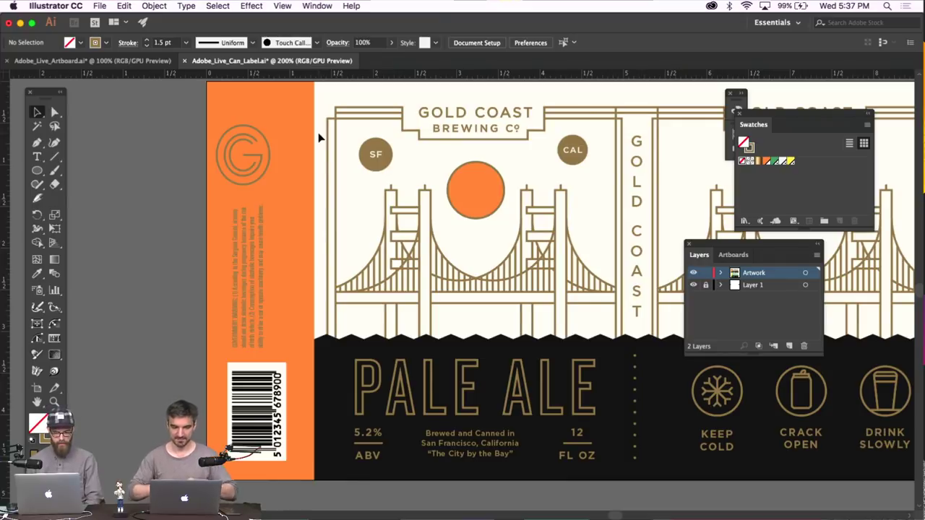
{"action": "left_click_drag", "start_coordinate": [222, 189], "coordinate": [262, 135]}
{"action": "left_click", "coordinate": [281, 119]}
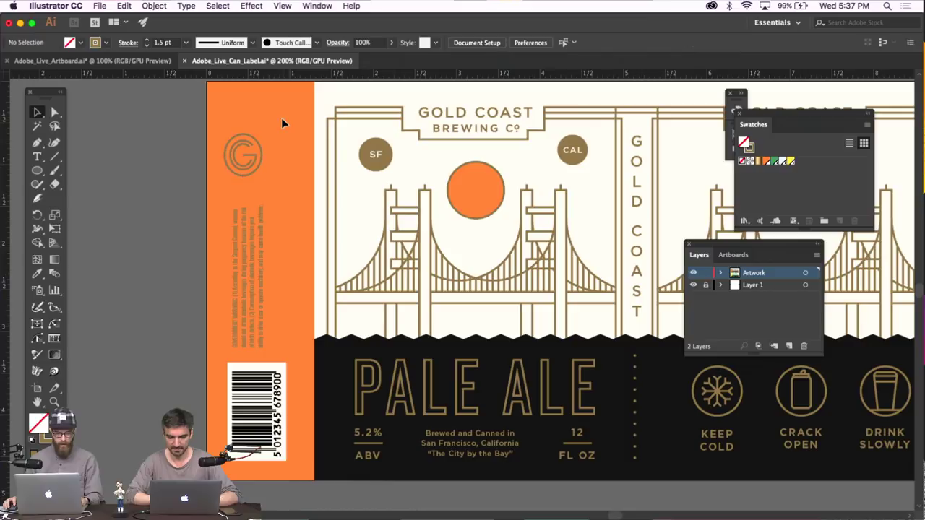
Shrink the emblem's inner C stroke slightly to widen its gap from the outer G stroke
{"action": "left_click", "coordinate": [232, 174]}
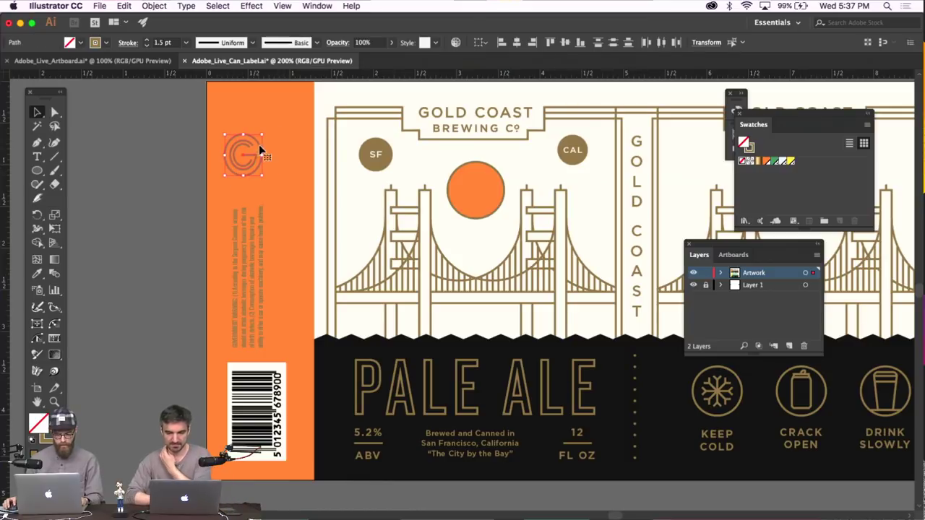
{"action": "key", "text": "super+equal"}
{"action": "key", "text": "super+equal"}
{"action": "key", "text": "super+equal"}
{"action": "key", "text": "super+equal"}
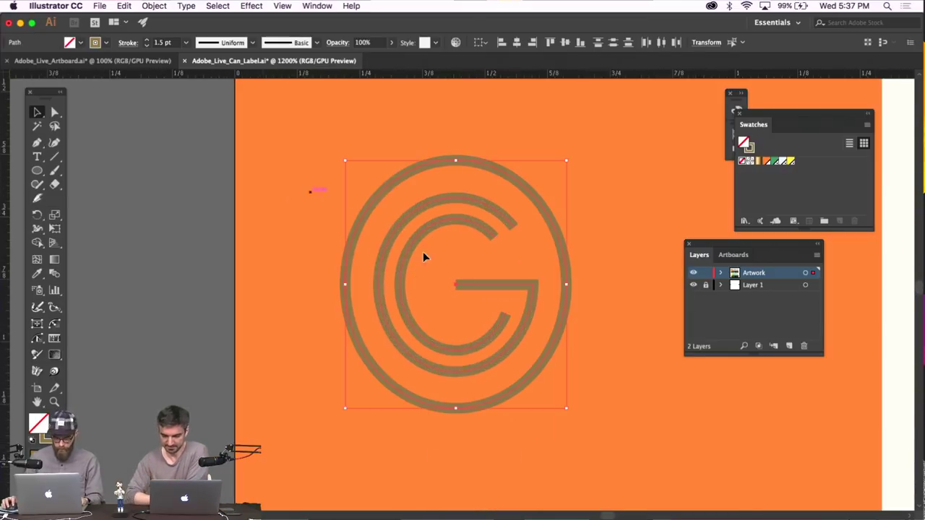
{"action": "left_click", "coordinate": [490, 246]}
{"action": "left_click", "coordinate": [506, 217]}
{"action": "left_click_drag", "start_coordinate": [506, 219], "coordinate": [501, 223]}
{"action": "left_click", "coordinate": [610, 204]}
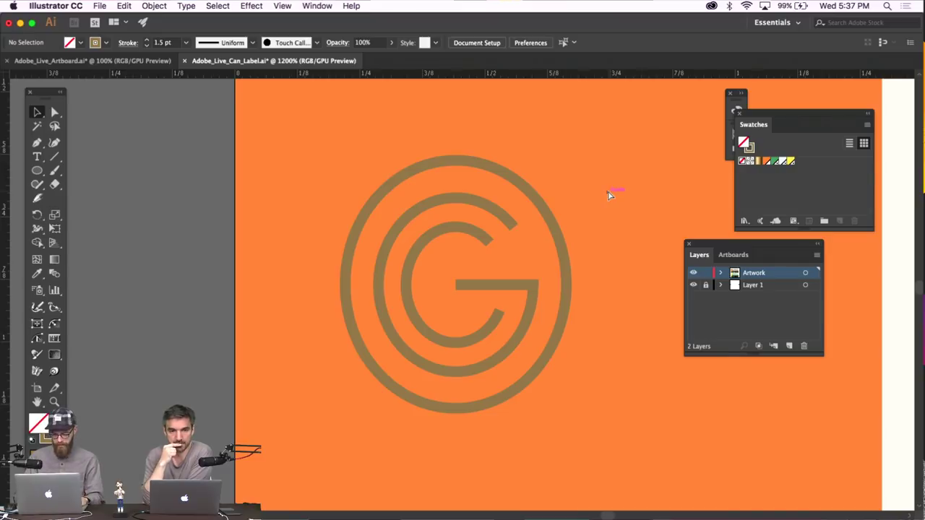
Center the G emblem horizontally on the orange strip and raise it slightly
{"action": "key", "text": "super+minus"}
{"action": "key", "text": "super+minus"}
{"action": "key", "text": "super+minus"}
{"action": "scroll", "coordinate": [594, 195], "scroll_direction": "right", "scroll_amount": 4}
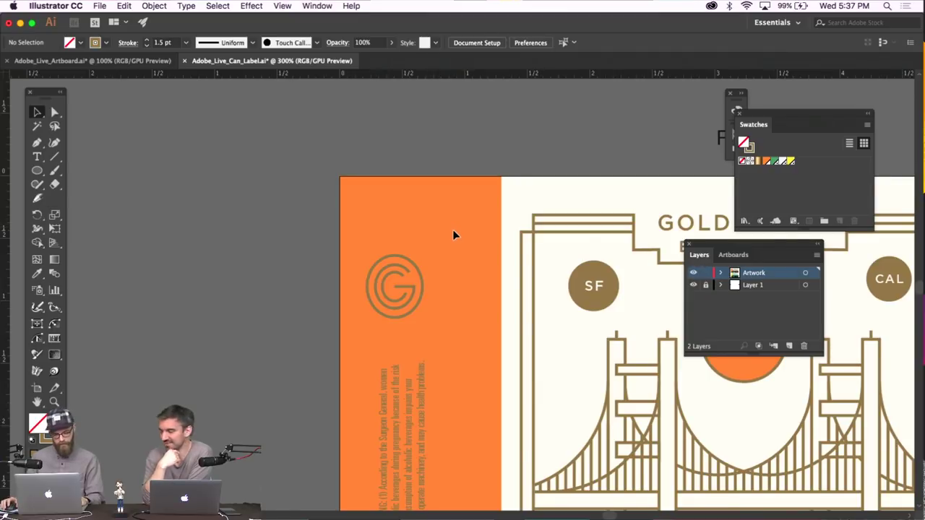
{"action": "scroll", "coordinate": [452, 231], "scroll_direction": "down", "scroll_amount": 1}
{"action": "scroll", "coordinate": [441, 206], "scroll_direction": "down", "scroll_amount": 4}
{"action": "left_click_drag", "start_coordinate": [357, 227], "coordinate": [449, 164]}
{"action": "key", "text": "super+minus"}
{"action": "key", "text": "super+minus"}
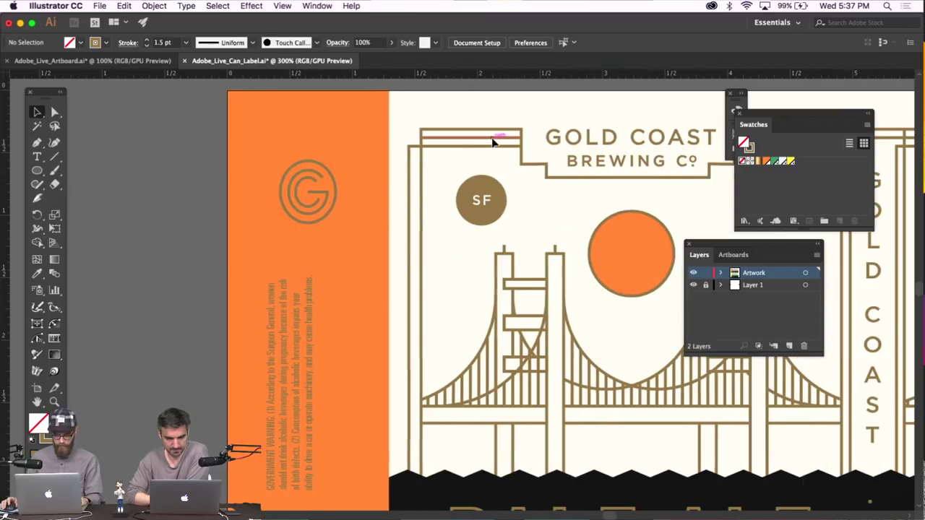
{"action": "scroll", "coordinate": [491, 142], "scroll_direction": "right", "scroll_amount": 5}
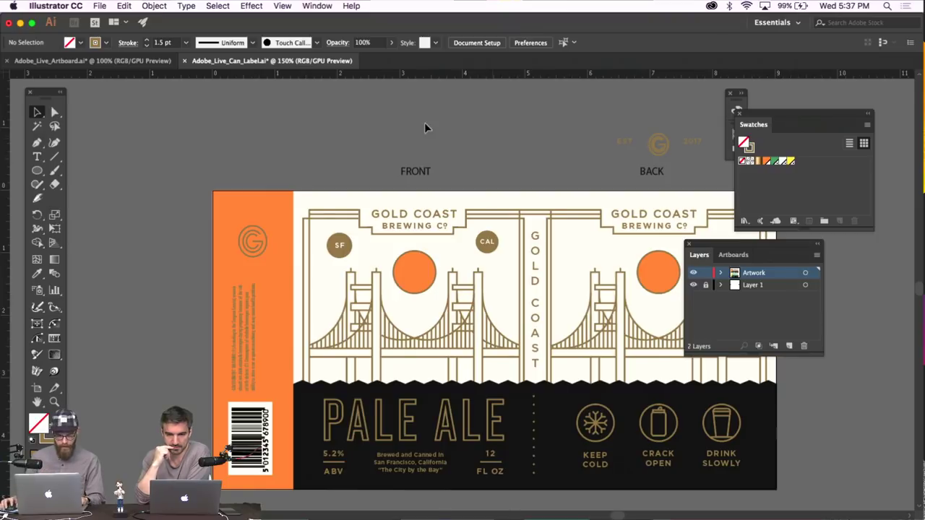
Switch to Adobe_Live_Artboard.ai and move the three circled snowflake, cup and can icons up off the second artboard
{"action": "left_click_drag", "start_coordinate": [219, 203], "coordinate": [281, 271]}
{"action": "left_click", "coordinate": [294, 185]}
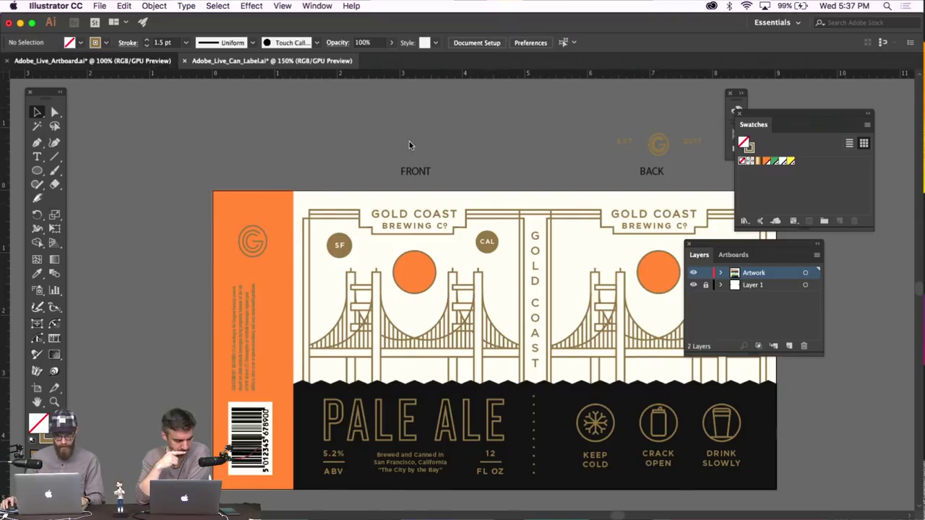
{"action": "key", "text": "ctrl+Tab"}
{"action": "left_click", "coordinate": [475, 162]}
{"action": "key", "text": "ctrl+Tab"}
{"action": "key", "text": "ctrl+Tab"}
{"action": "left_click_drag", "start_coordinate": [572, 185], "coordinate": [101, 386]}
{"action": "key", "text": "ctrl+minus"}
{"action": "key", "text": "ctrl+minus"}
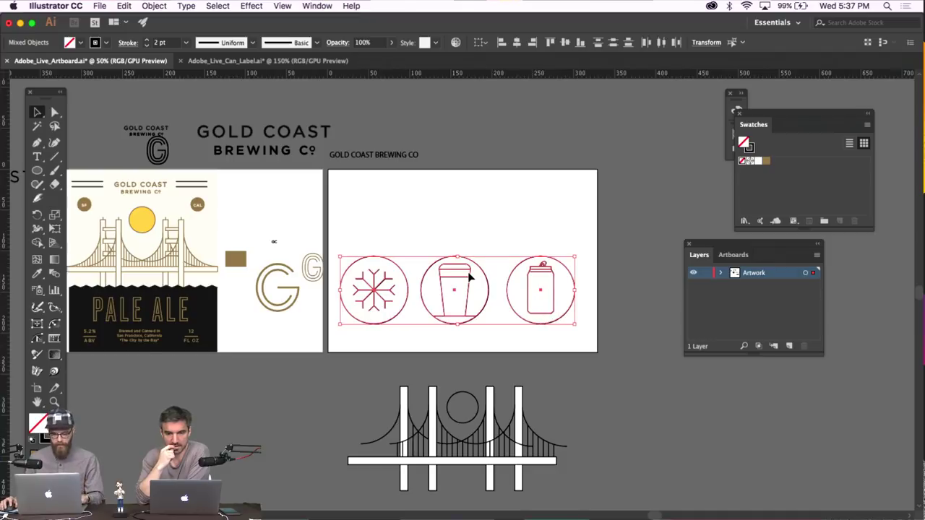
{"action": "left_click_drag", "start_coordinate": [470, 255], "coordinate": [484, 91]}
{"action": "left_click", "coordinate": [481, 312]}
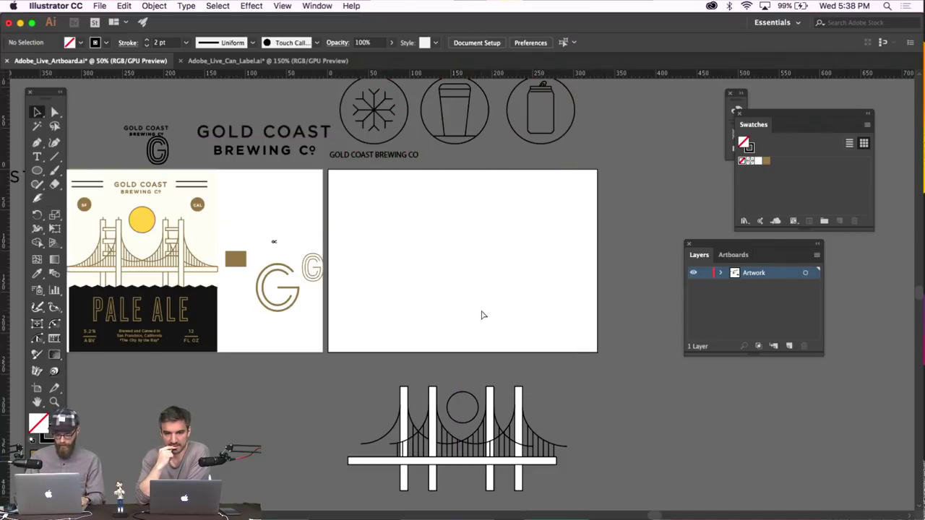
Show the grid and paste a copy of the G emblem from Adobe_Live_Can_Label.ai onto the empty artboard in Adobe_Live_Artboard.ai
{"action": "key", "text": "ctrl+plus"}
{"action": "key", "text": "ctrl+apostrophe"}
{"action": "key", "text": "ctrl+plus"}
{"action": "key", "text": "ctrl+plus"}
{"action": "key", "text": "ctrl+plus"}
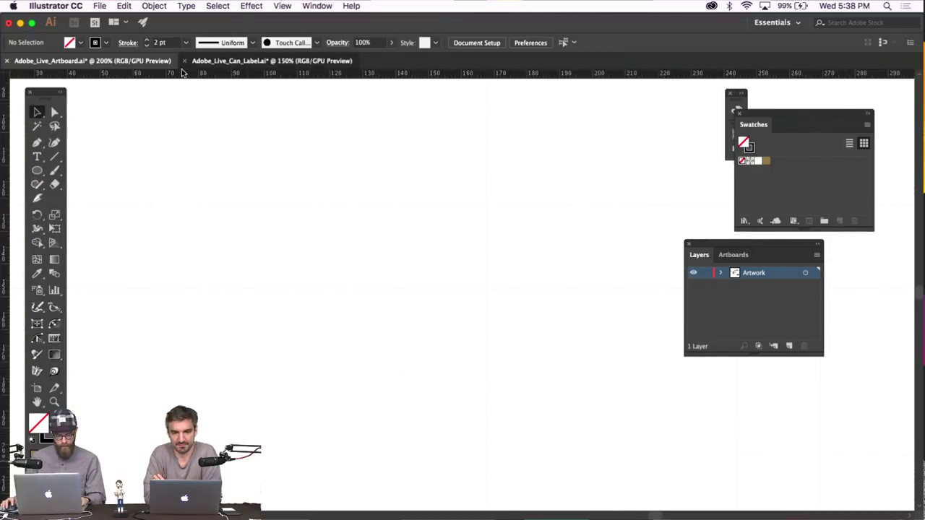
{"action": "left_click", "coordinate": [267, 60]}
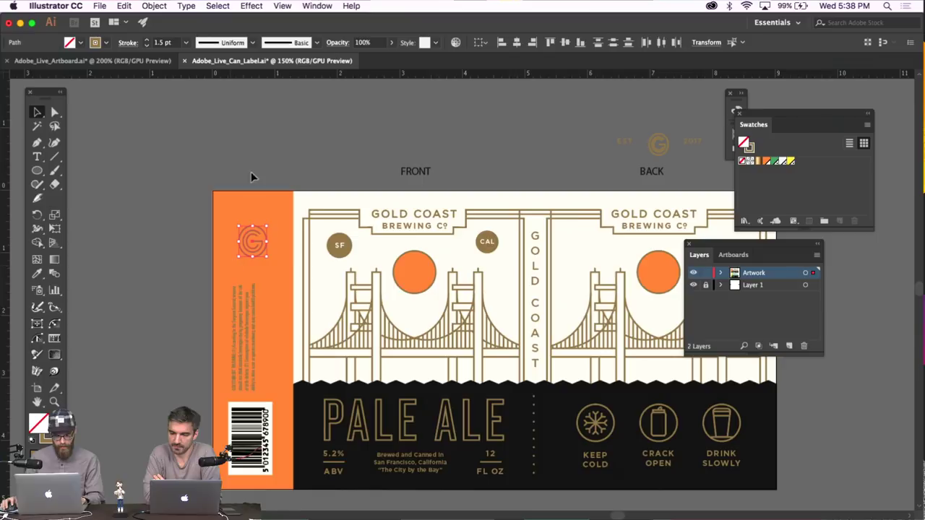
{"action": "left_click", "coordinate": [93, 60]}
{"action": "key", "text": "ctrl+v"}
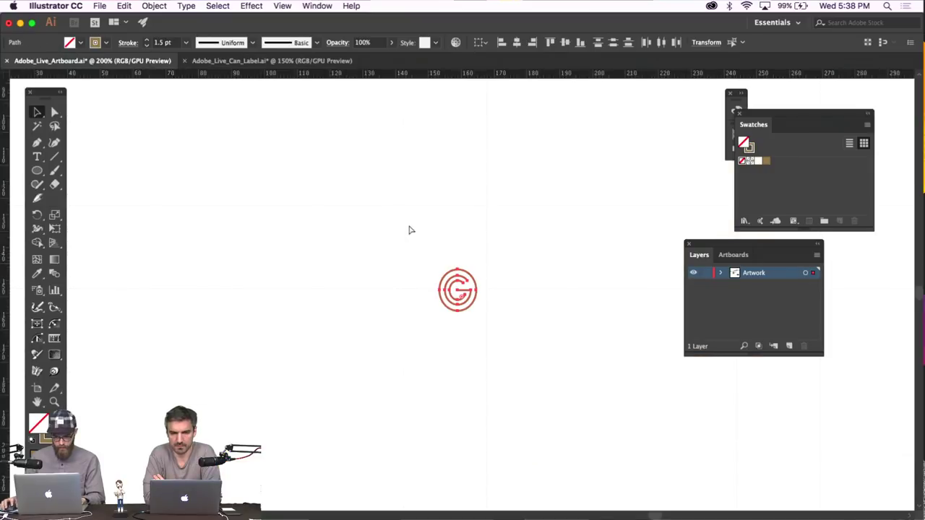
{"action": "key", "text": "ctrl+shift+a"}
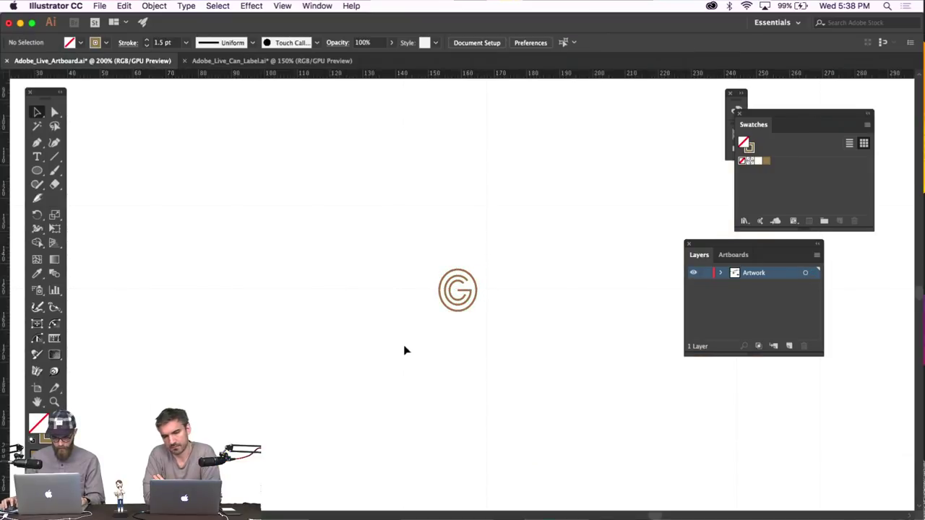
Enlarge the pasted G emblem to about 39 mm wide on the artboard's left side and turn on Snap to Grid
{"action": "left_click", "coordinate": [470, 275]}
{"action": "left_click_drag", "start_coordinate": [471, 275], "coordinate": [303, 175]}
{"action": "left_click", "coordinate": [278, 6]}
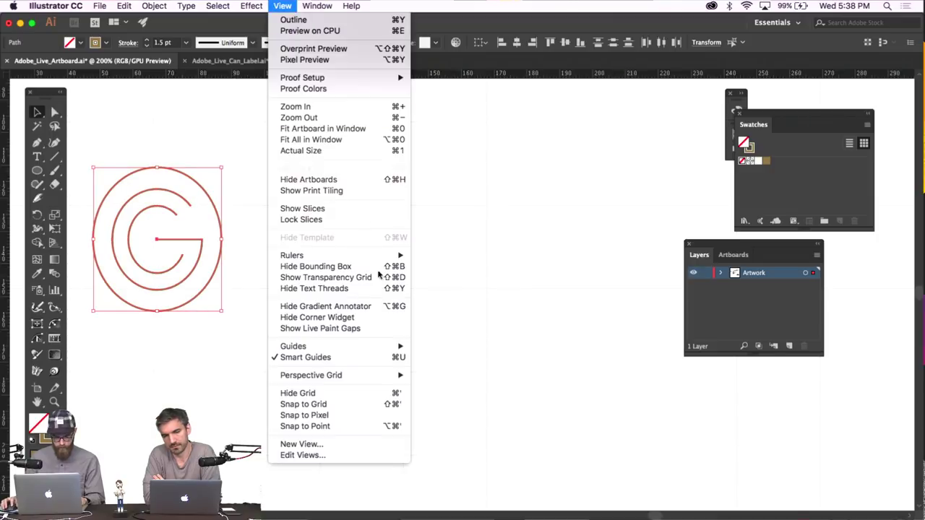
{"action": "left_click", "coordinate": [343, 404]}
Draw a 50.8 mm circle centred on a grid intersection beside the emblem
{"action": "left_click", "coordinate": [36, 171]}
{"action": "scroll", "coordinate": [467, 214], "scroll_direction": "right", "scroll_amount": 3}
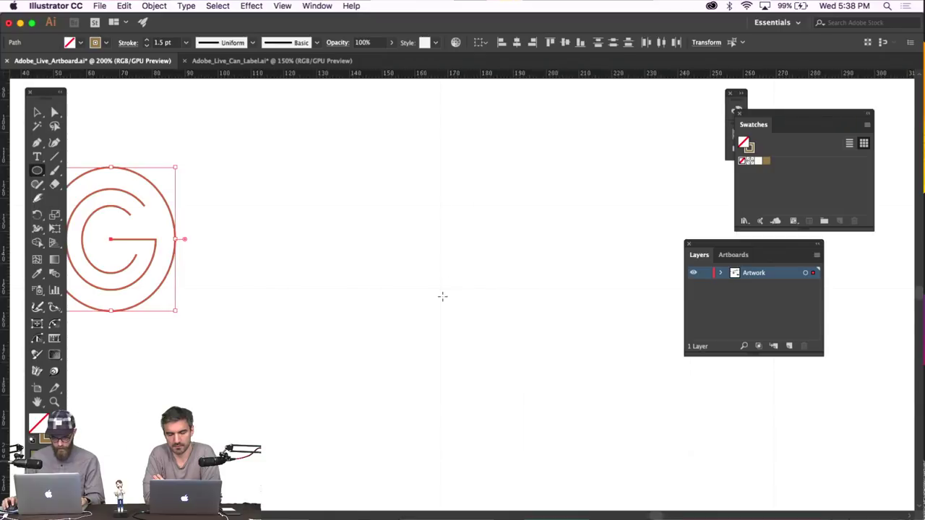
{"action": "left_click_drag", "start_coordinate": [414, 253], "coordinate": [357, 206]}
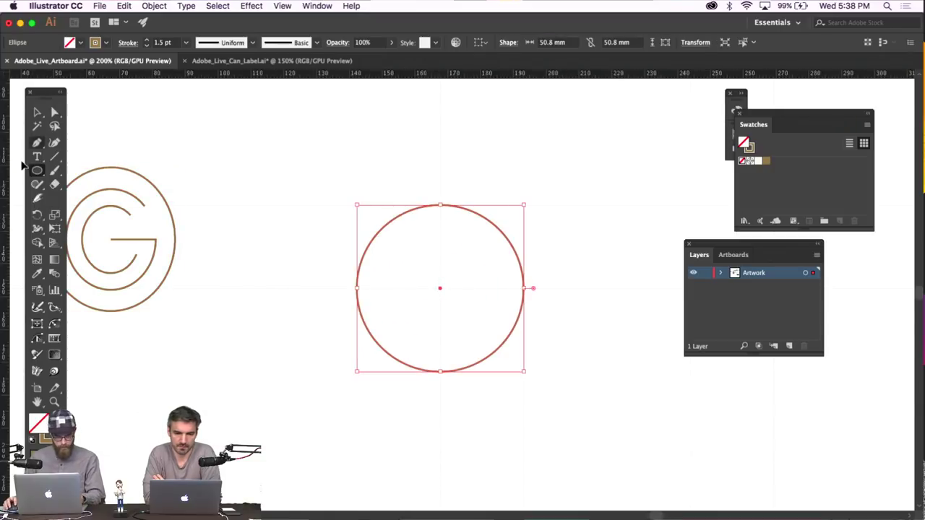
Place the text GOLD COAST BREWING along the circle's path, starting at its uppermost point
{"action": "left_click_drag", "start_coordinate": [39, 157], "coordinate": [102, 185]}
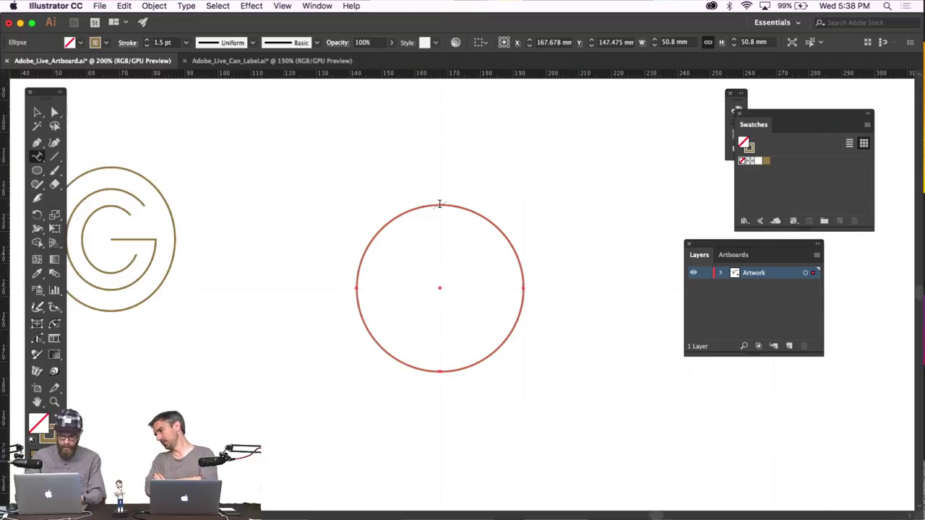
{"action": "left_click", "coordinate": [439, 205]}
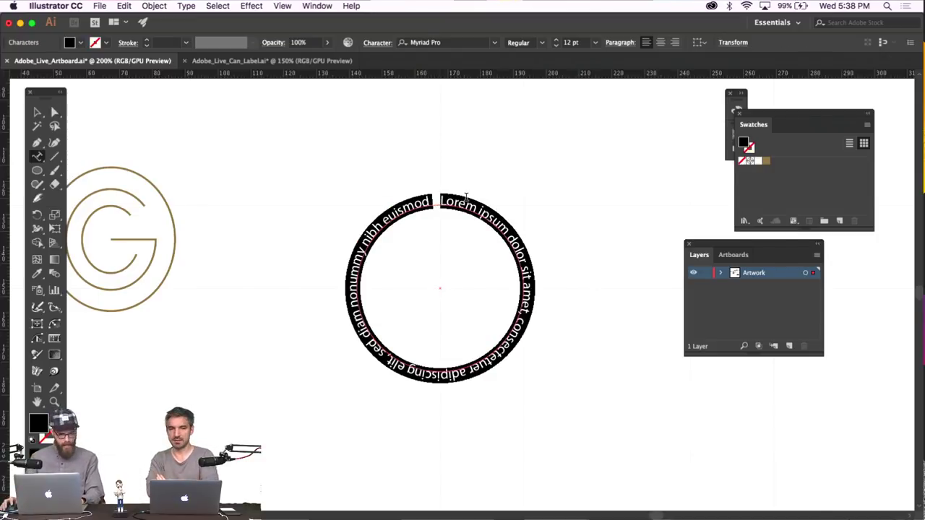
{"action": "type", "text": "GOLD COAST BREWING"}
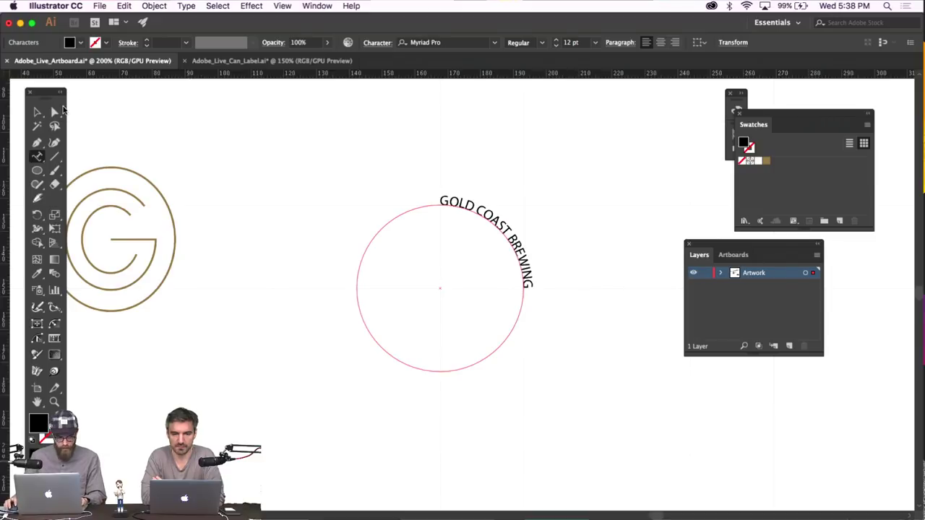
Center-align the path text and rotate its circle so the text arcs over the top
{"action": "left_click", "coordinate": [37, 112]}
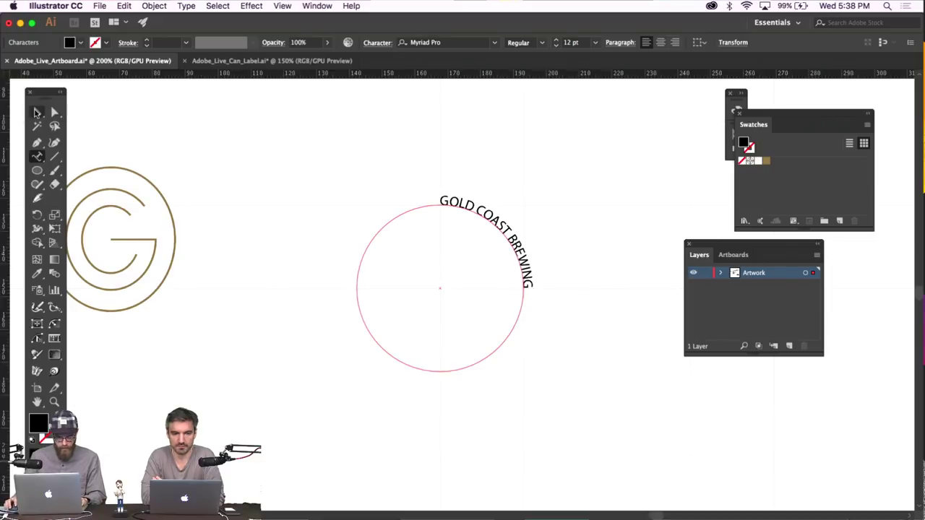
{"action": "left_click", "coordinate": [660, 41]}
{"action": "left_click_drag", "start_coordinate": [529, 377], "coordinate": [361, 182]}
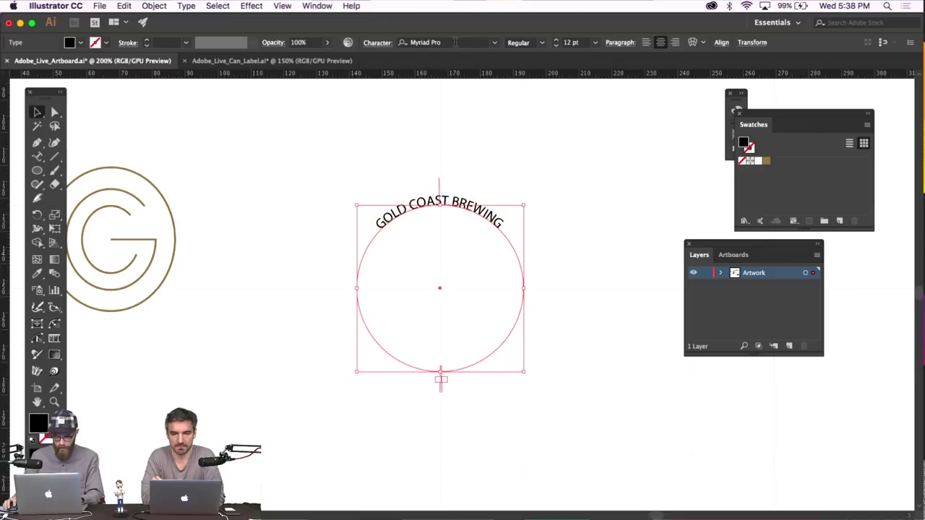
Set the curved text in Gotham HTF Medium with 100 tracking
{"action": "left_click", "coordinate": [456, 42]}
{"action": "type", "text": "gotham"}
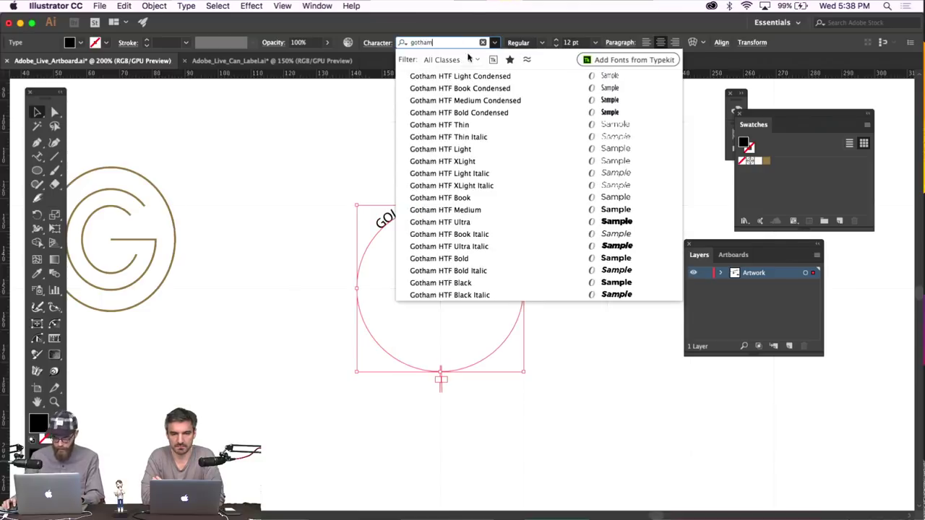
{"action": "left_click", "coordinate": [535, 209]}
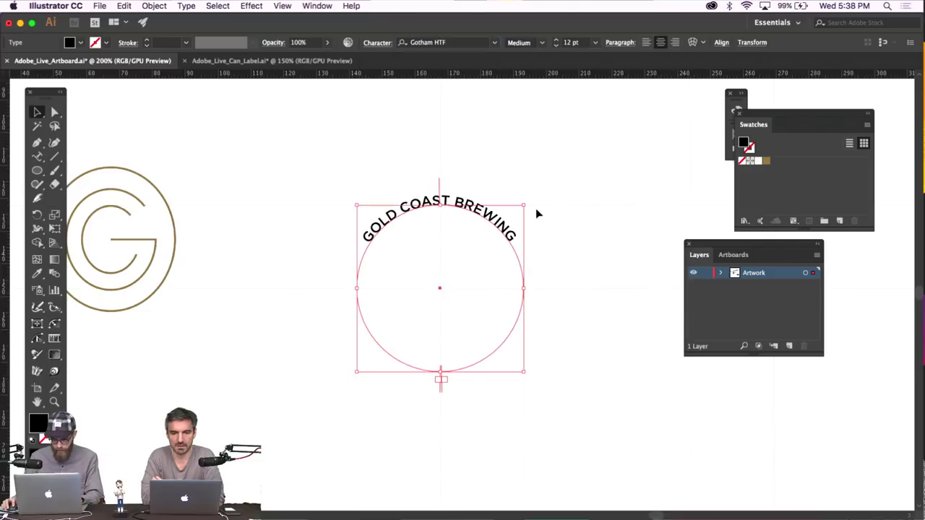
{"action": "left_click", "coordinate": [385, 45]}
{"action": "left_click", "coordinate": [383, 127]}
{"action": "left_click", "coordinate": [410, 300]}
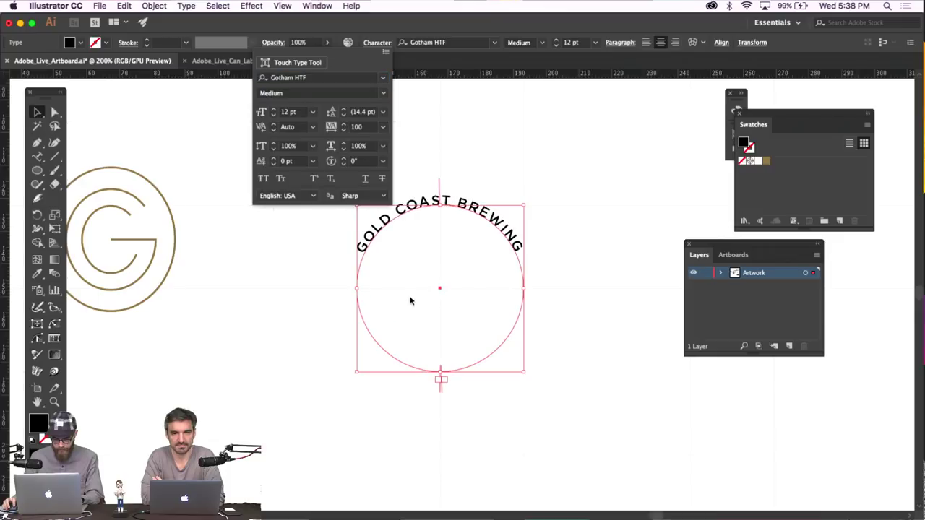
{"action": "left_click", "coordinate": [578, 206]}
{"action": "left_click", "coordinate": [563, 168]}
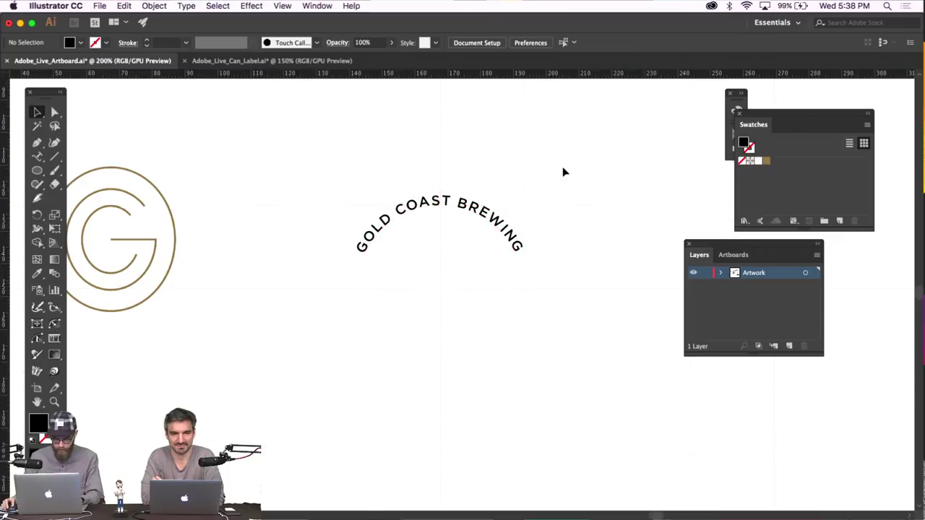
Duplicate the curved text in place and rotate the copy 180° to the circle's lower half
{"action": "left_click", "coordinate": [461, 247]}
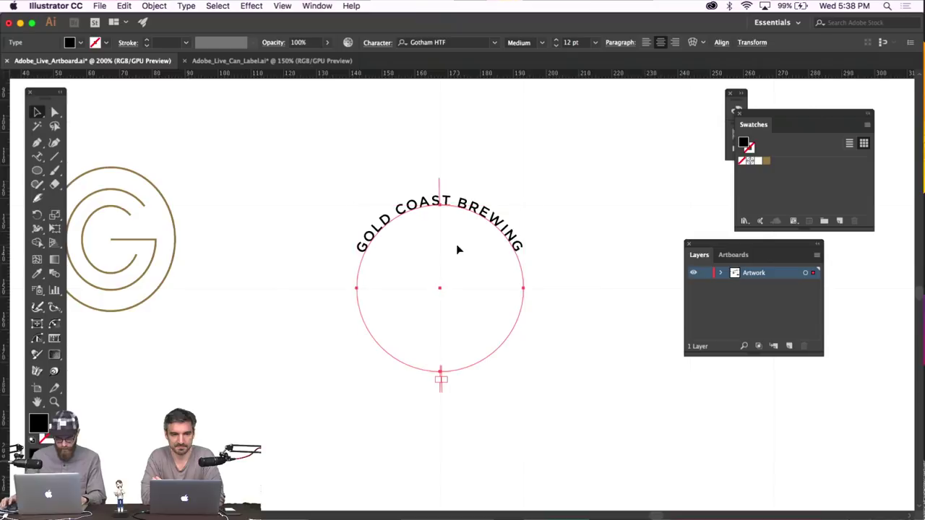
{"action": "left_click", "coordinate": [125, 6]}
{"action": "left_click", "coordinate": [165, 104]}
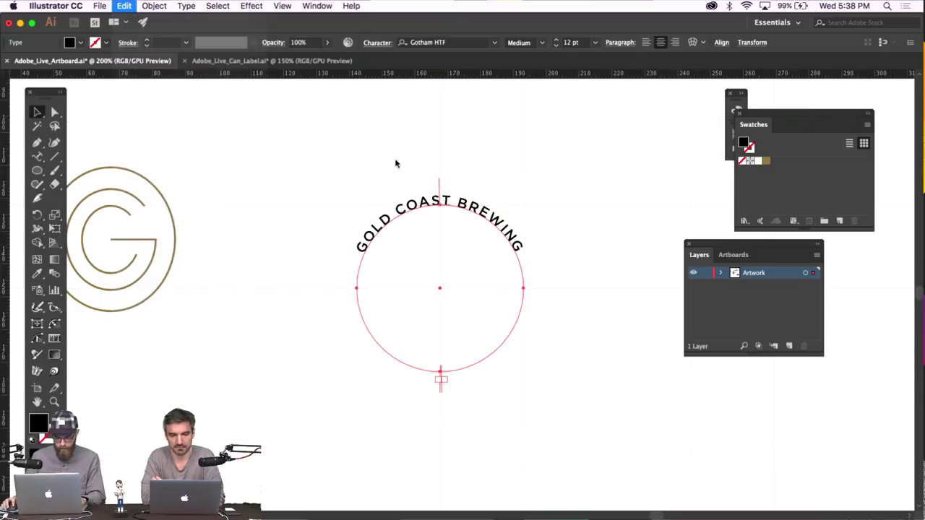
{"action": "left_click_drag", "start_coordinate": [530, 374], "coordinate": [299, 186]}
Flip the lower text across its path with Type on a Path Options, with the preview on
{"action": "left_click", "coordinate": [188, 6]}
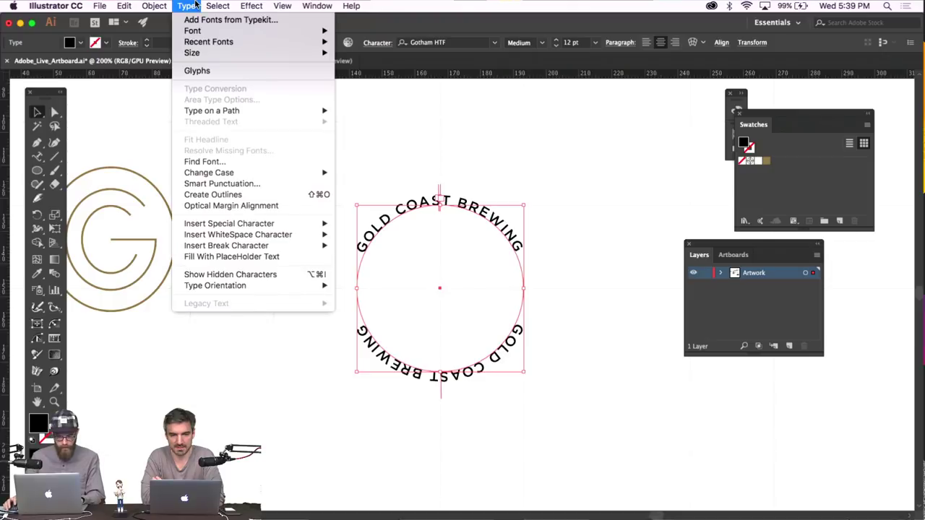
{"action": "mouse_move", "coordinate": [237, 109]}
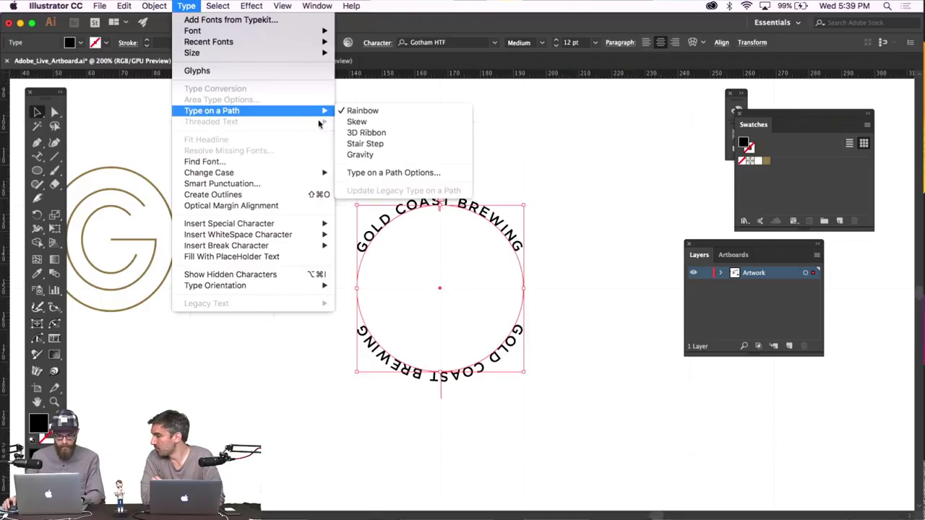
{"action": "left_click", "coordinate": [434, 174]}
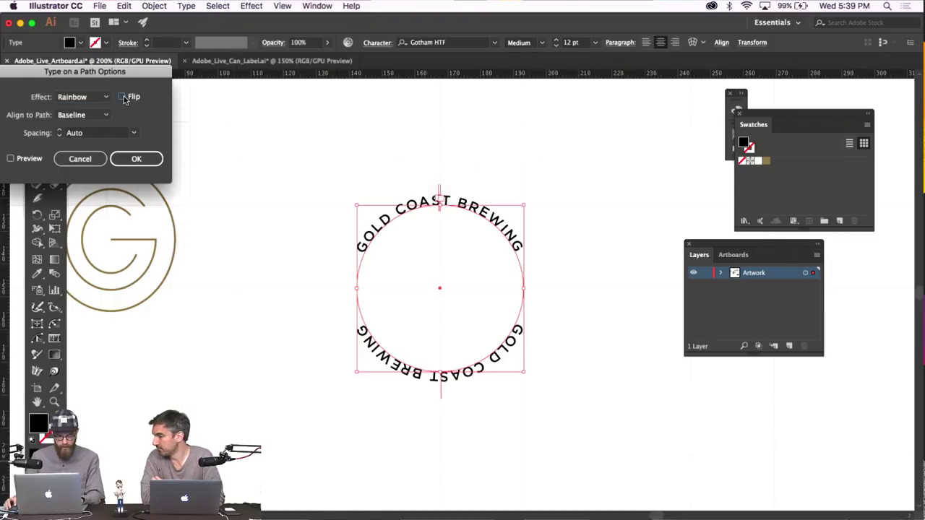
{"action": "left_click", "coordinate": [11, 159]}
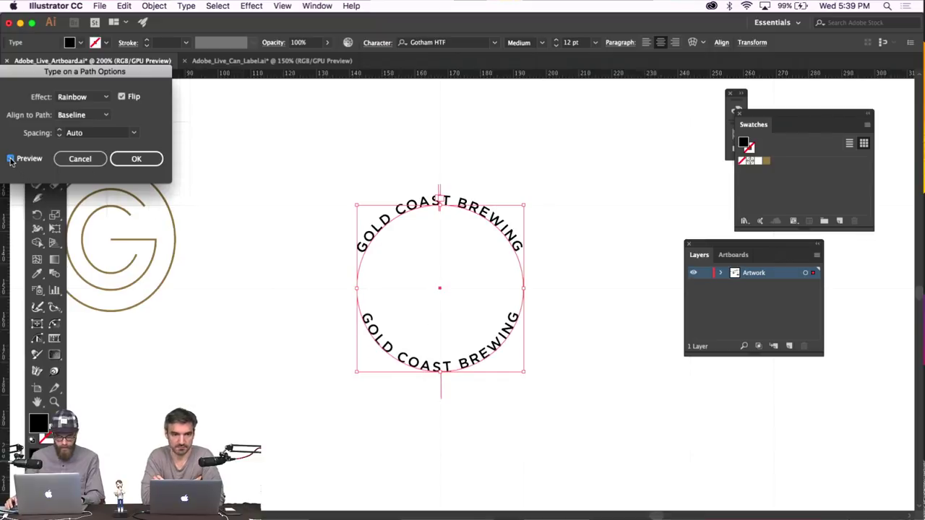
Compare Descender and Ascender path alignment for the flipped text, and accept the options with Baseline alignment
{"action": "left_click", "coordinate": [101, 97]}
{"action": "left_click", "coordinate": [110, 114]}
{"action": "left_click", "coordinate": [101, 118]}
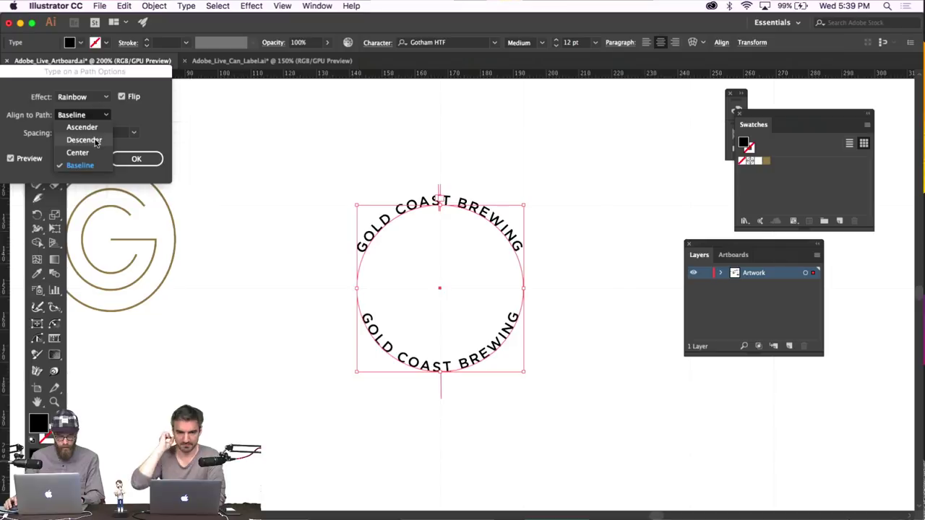
{"action": "left_click", "coordinate": [94, 139]}
{"action": "left_click", "coordinate": [93, 117]}
{"action": "left_click", "coordinate": [92, 127]}
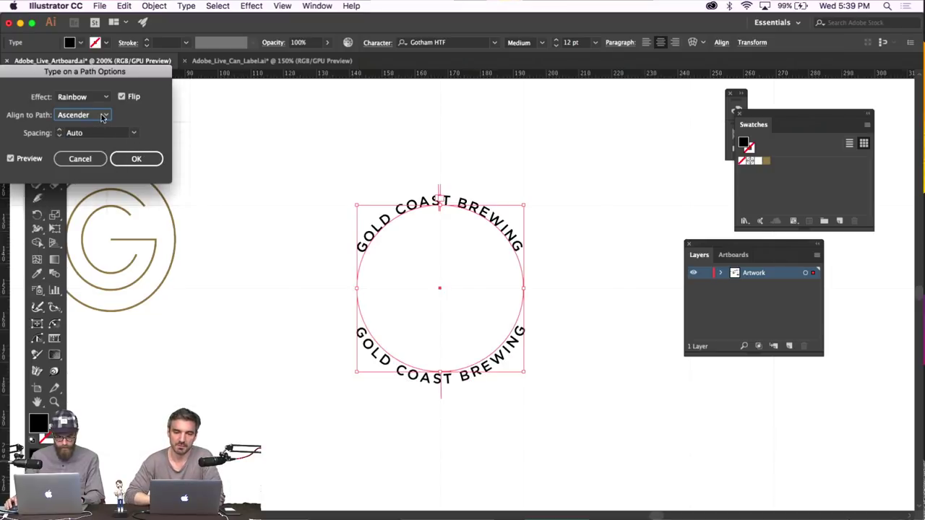
{"action": "left_click", "coordinate": [102, 118]}
{"action": "left_click", "coordinate": [94, 165]}
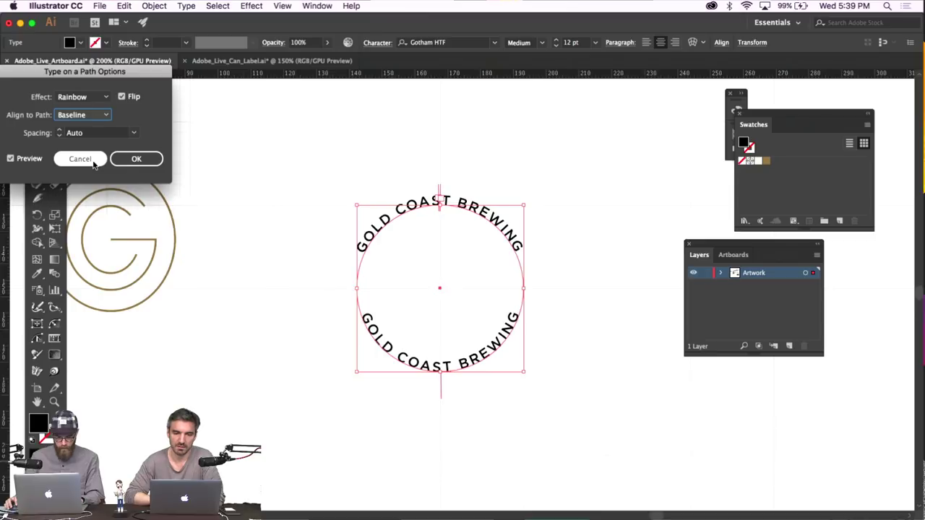
{"action": "key", "text": "Return"}
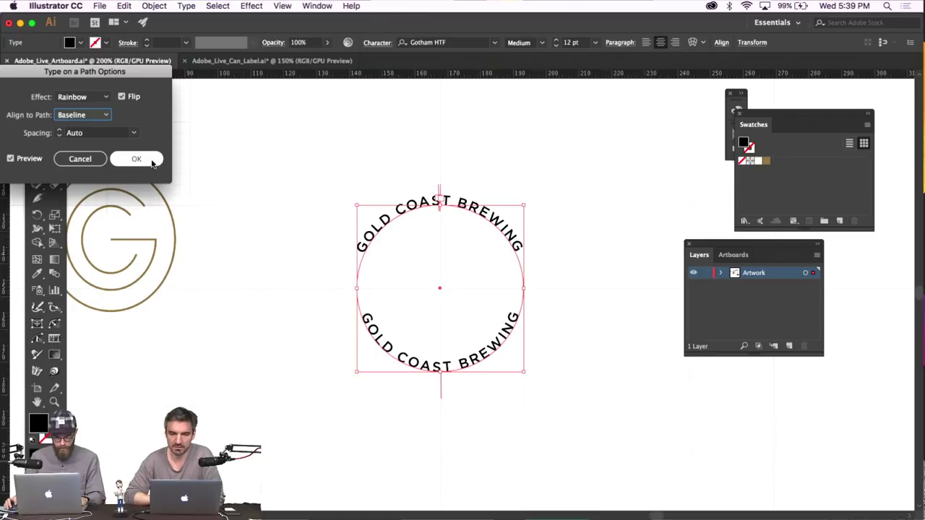
Draw a 63.5 mm concentric circle around the text and give it the emblem's gold 1.5 pt stroke without fill
{"action": "left_click", "coordinate": [360, 147]}
{"action": "left_click", "coordinate": [37, 171]}
{"action": "left_click_drag", "start_coordinate": [440, 289], "coordinate": [368, 185]}
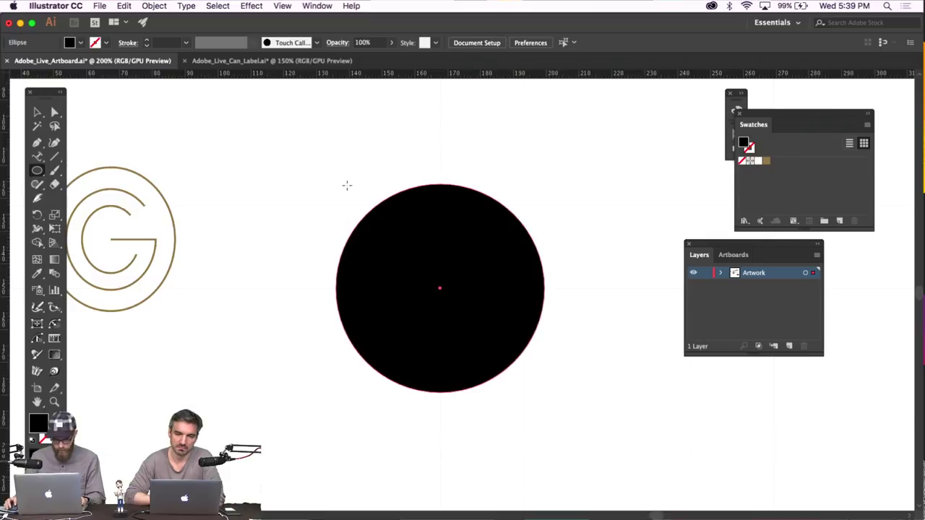
{"action": "left_click", "coordinate": [39, 272]}
{"action": "left_click", "coordinate": [152, 180]}
{"action": "key", "text": "v"}
{"action": "left_click", "coordinate": [609, 170]}
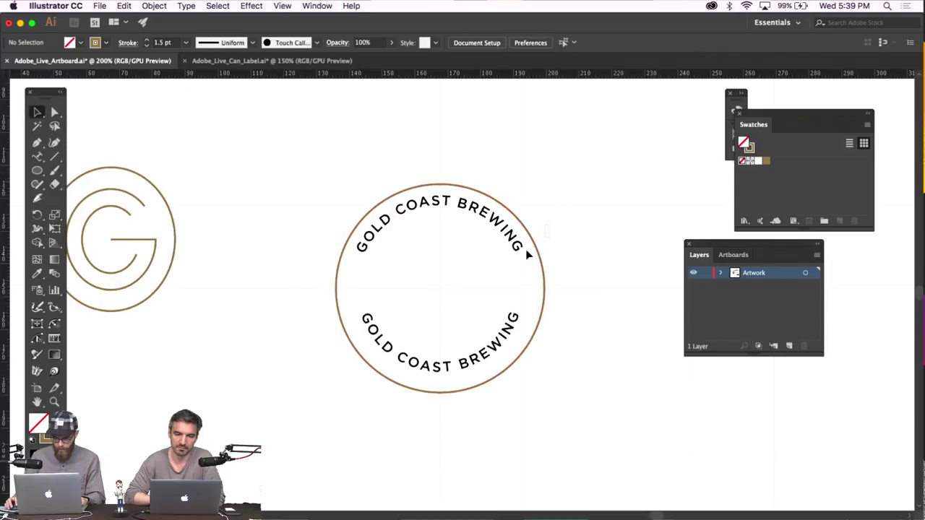
Add a concentric copy of the gold circle inside the upper text, scaled down to about 44 mm in diameter
{"action": "left_click", "coordinate": [536, 253]}
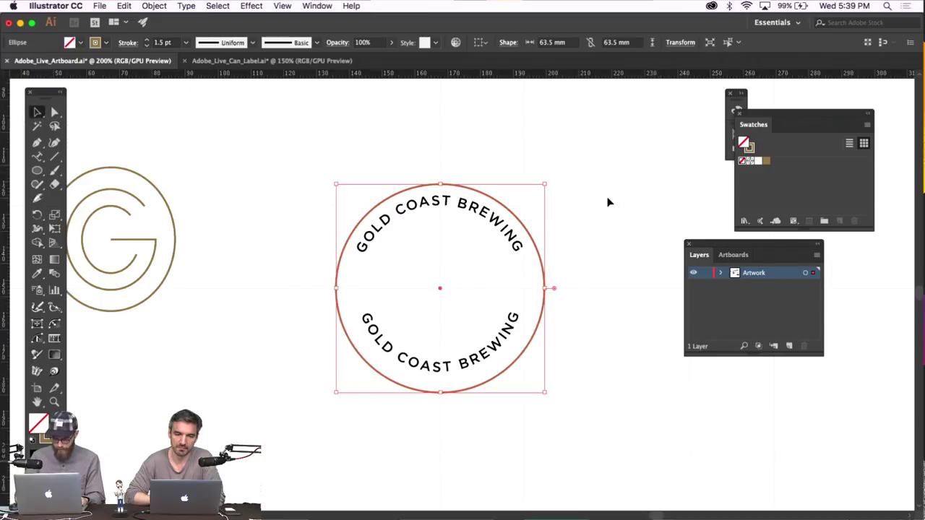
{"action": "left_click_drag", "start_coordinate": [548, 189], "coordinate": [527, 217]}
{"action": "left_click", "coordinate": [597, 152]}
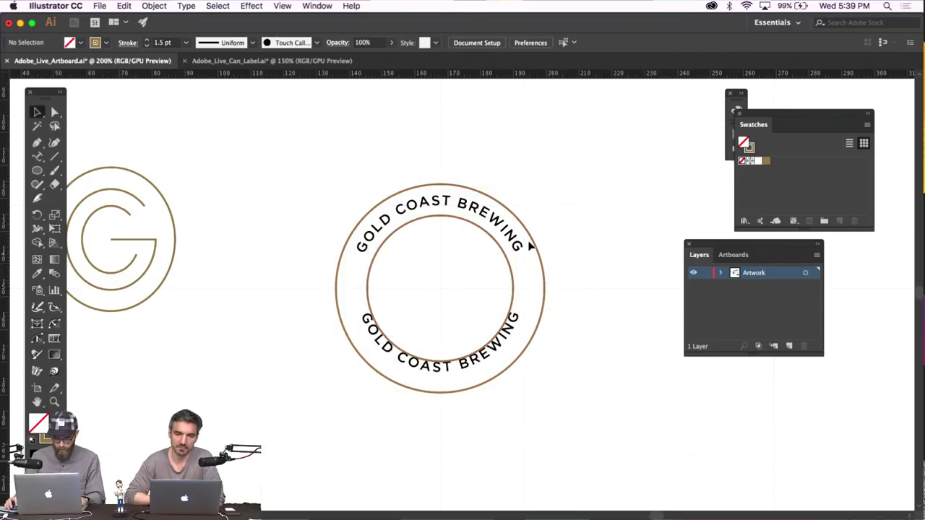
Enlarge the lower text's circle to center the lettering in the ring and match its text style to the upper text
{"action": "left_click", "coordinate": [514, 327]}
{"action": "left_click_drag", "start_coordinate": [525, 206], "coordinate": [534, 193]}
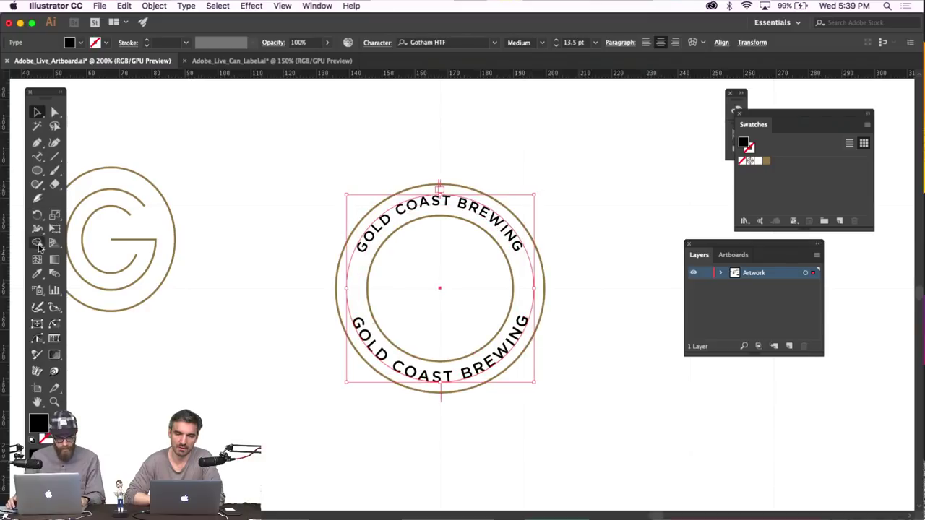
{"action": "left_click", "coordinate": [37, 273]}
{"action": "left_click", "coordinate": [398, 204]}
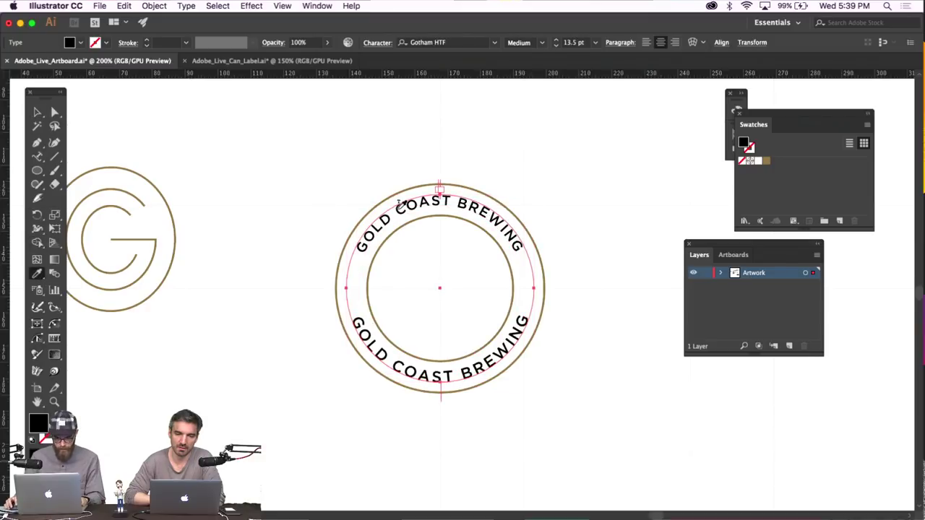
{"action": "left_click", "coordinate": [37, 112]}
{"action": "left_click", "coordinate": [454, 216]}
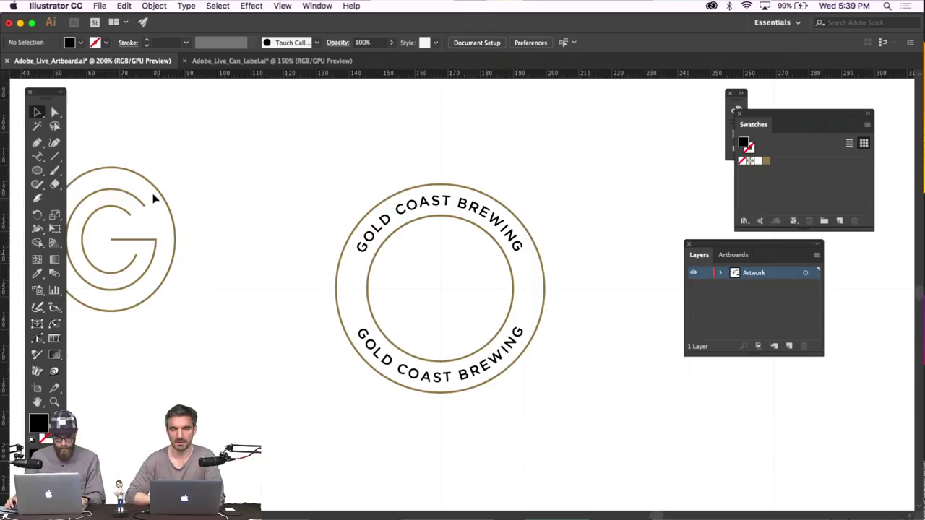
Draw a horizontal divider about 9.5 mm long between the two rings at their left midpoints, using the emblem's gold stroke without fill
{"action": "scroll", "coordinate": [333, 143], "scroll_direction": "right", "scroll_amount": 5}
{"action": "scroll", "coordinate": [333, 142], "scroll_direction": "left", "scroll_amount": 2}
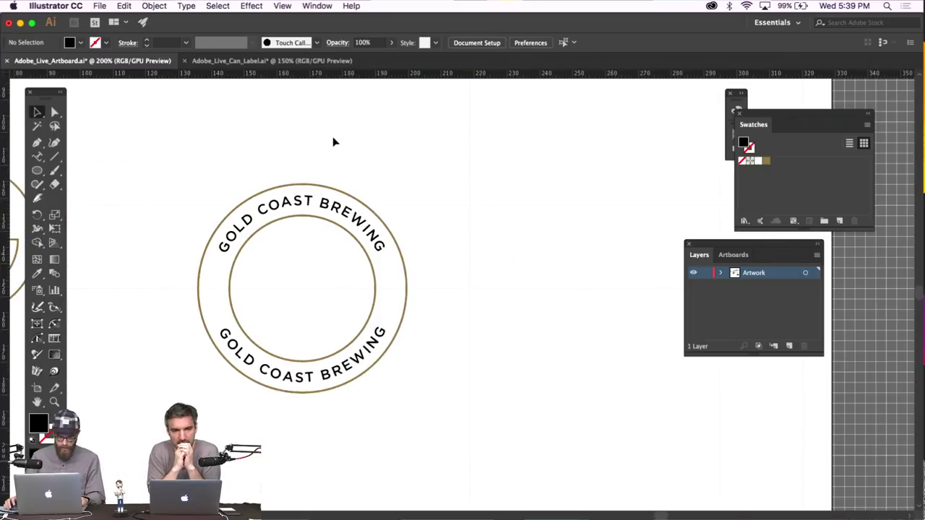
{"action": "scroll", "coordinate": [304, 193], "scroll_direction": "left", "scroll_amount": 1}
{"action": "left_click_drag", "start_coordinate": [268, 274], "coordinate": [256, 292]}
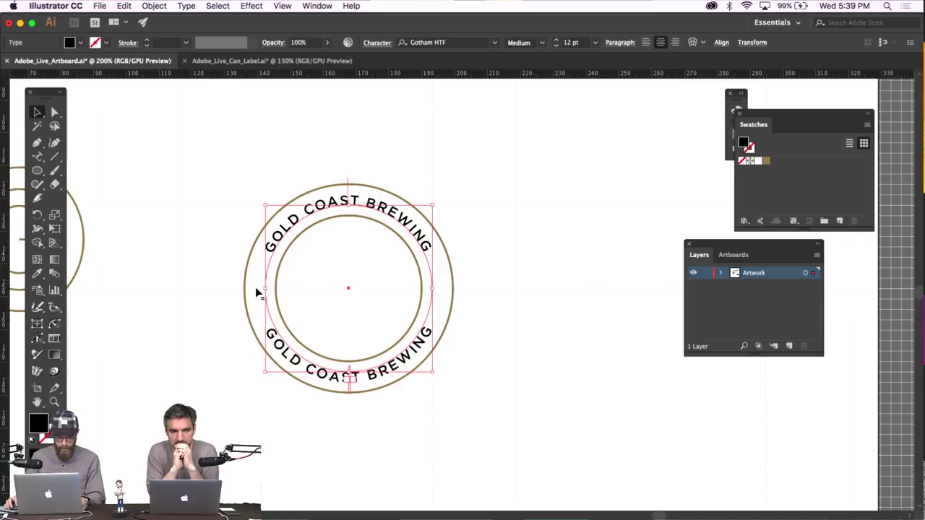
{"action": "left_click", "coordinate": [491, 279]}
{"action": "left_click", "coordinate": [37, 143]}
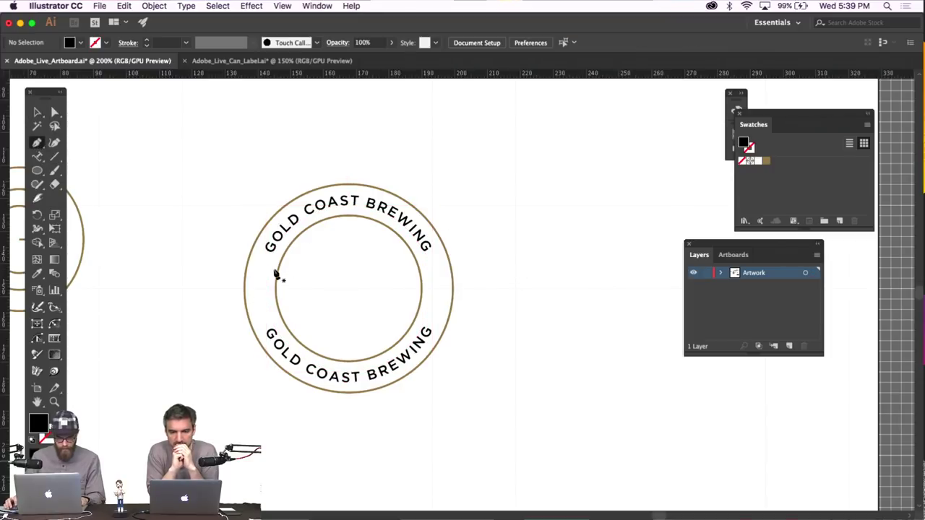
{"action": "left_click", "coordinate": [245, 287]}
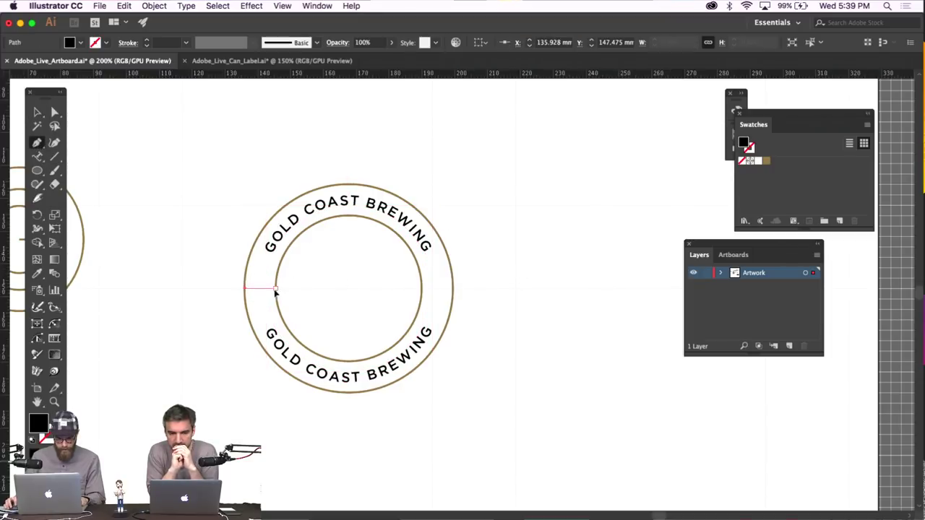
{"action": "left_click", "coordinate": [276, 287]}
{"action": "left_click", "coordinate": [38, 273]}
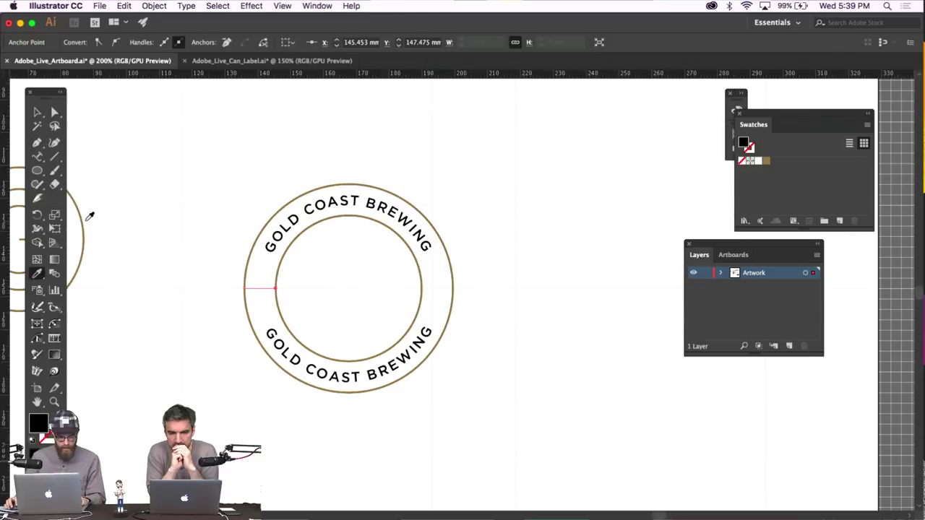
{"action": "left_click", "coordinate": [84, 220]}
{"action": "left_click", "coordinate": [55, 113]}
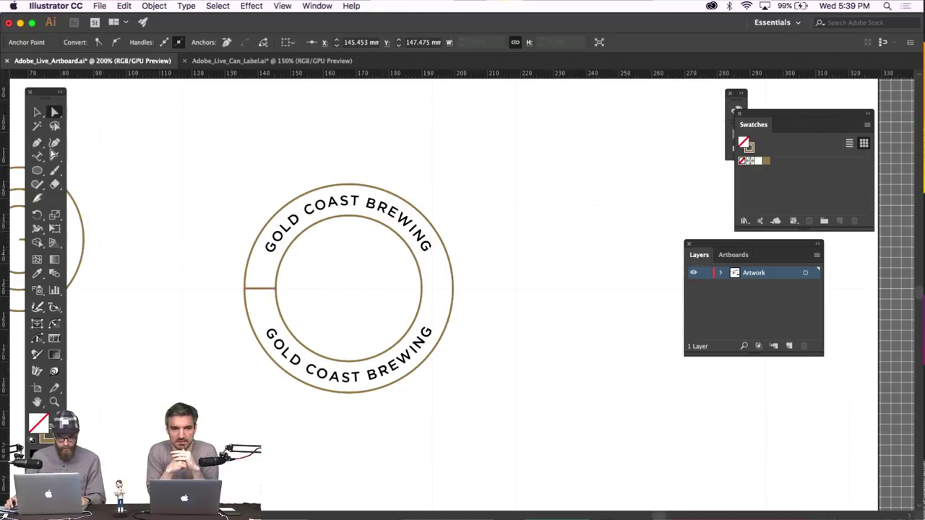
Draw a matching gold horizontal divider about 9.5 mm long between the rings at their right midpoints
{"action": "key", "text": "super+shift+a"}
{"action": "key", "text": "p"}
{"action": "left_click", "coordinate": [452, 289]}
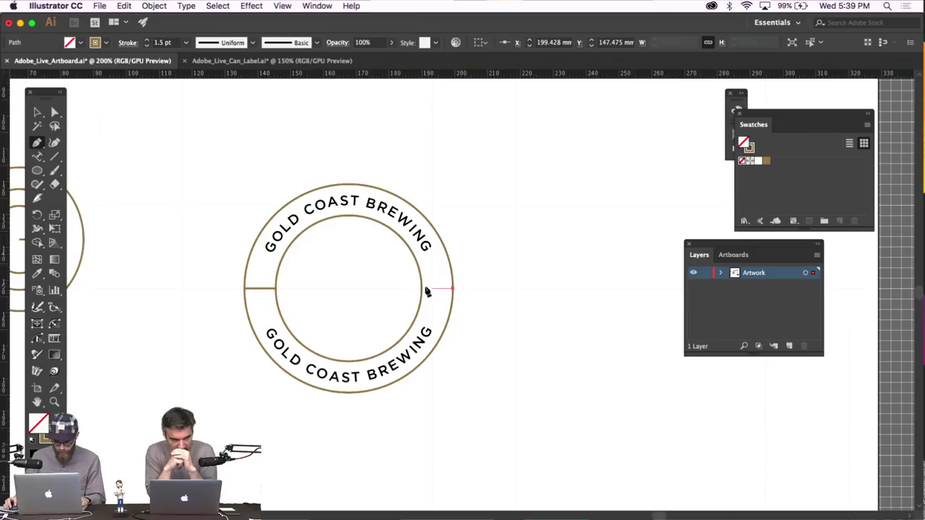
{"action": "left_click", "coordinate": [55, 113]}
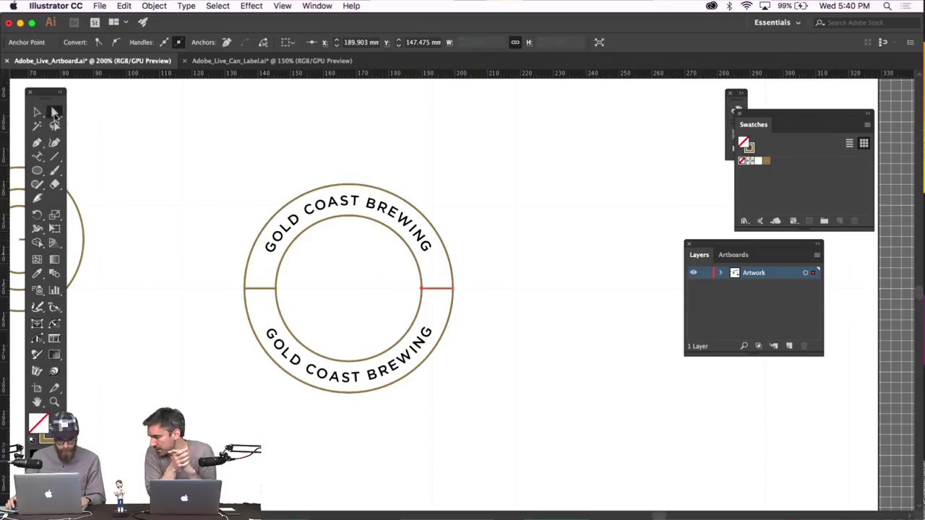
{"action": "key", "text": "super+shift+a"}
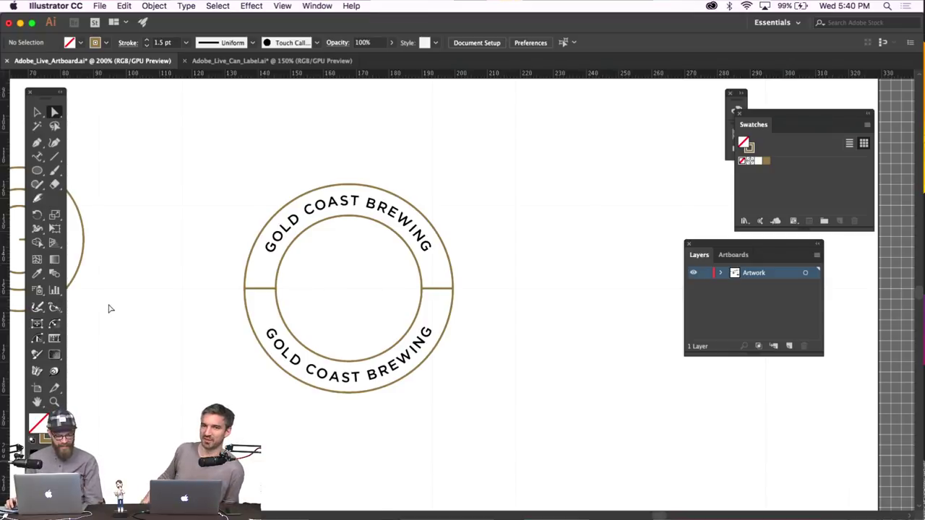
Enlarge the upper GOLD COAST BREWING text to 14 pt
{"action": "left_click", "coordinate": [37, 112]}
{"action": "left_click", "coordinate": [409, 214]}
{"action": "left_click", "coordinate": [511, 200]}
{"action": "left_click", "coordinate": [414, 226]}
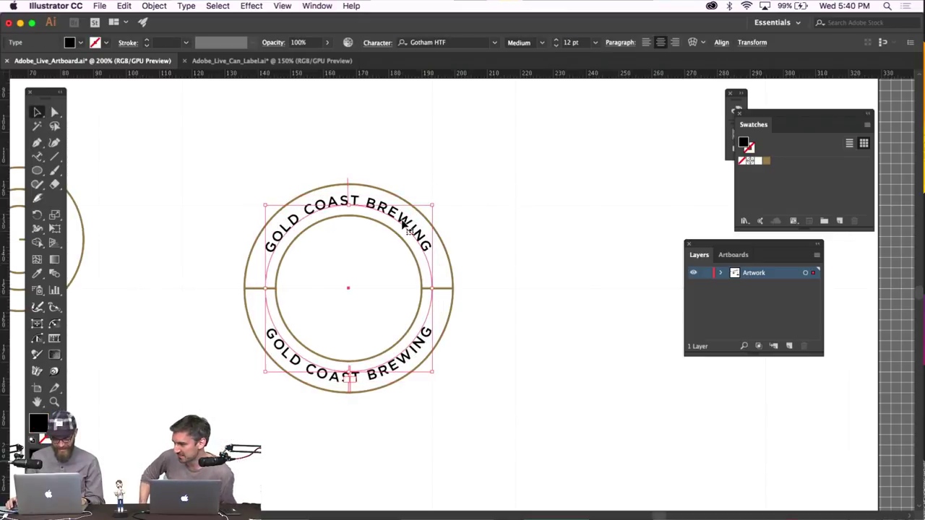
{"action": "left_click", "coordinate": [556, 40]}
{"action": "left_click", "coordinate": [557, 40]}
{"action": "left_click", "coordinate": [526, 156]}
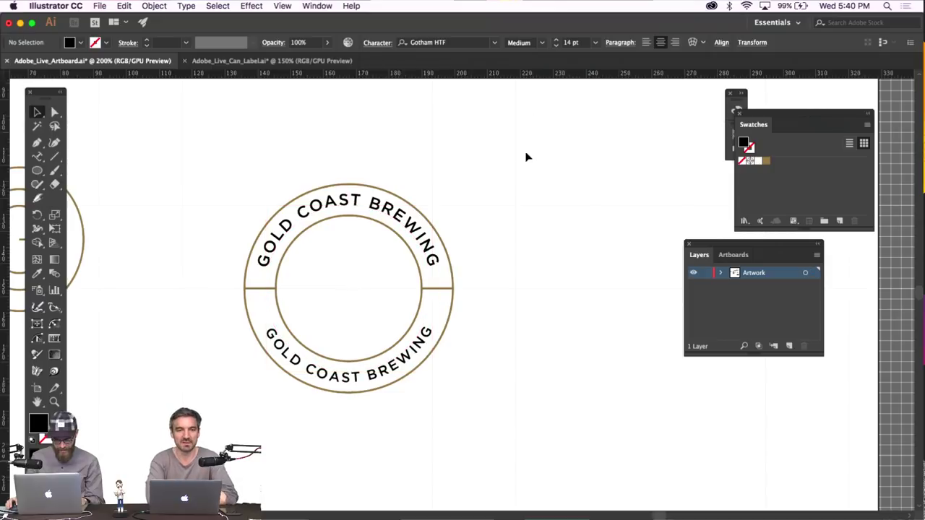
Match the lower curved text's style to the 14 pt upper text
{"action": "left_click", "coordinate": [332, 204]}
{"action": "left_click", "coordinate": [37, 273]}
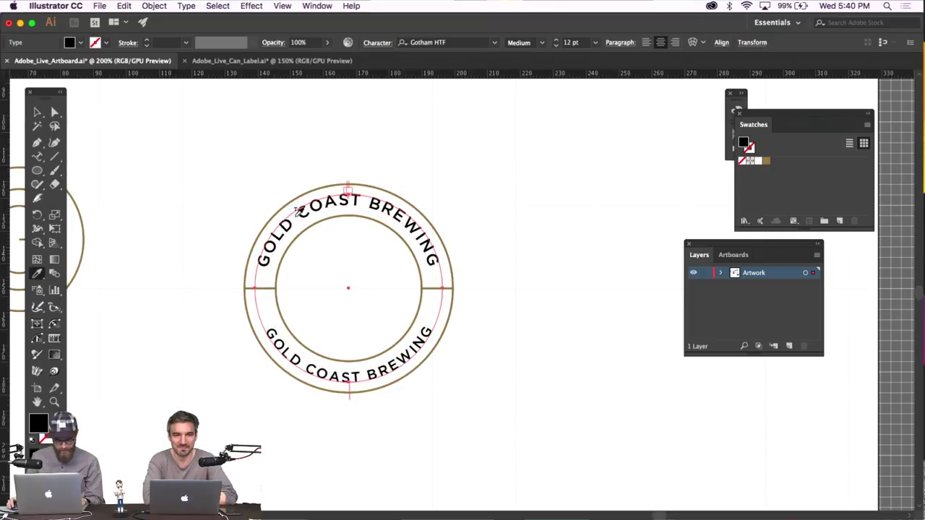
{"action": "left_click", "coordinate": [301, 209]}
{"action": "left_click", "coordinate": [37, 112]}
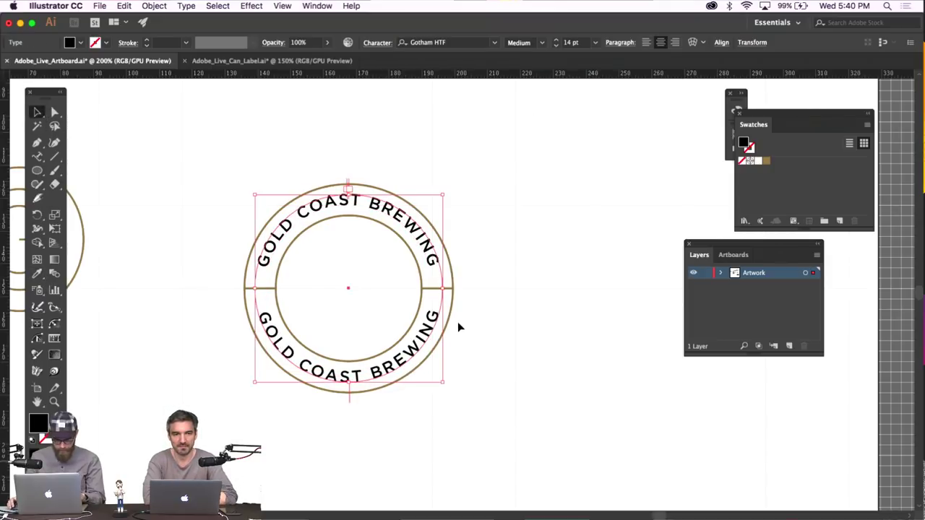
Replace the lower curved text with ESTABLISHED 2017
{"action": "double_click", "coordinate": [435, 326]}
{"action": "key", "text": "super+a"}
{"action": "type", "text": "E"}
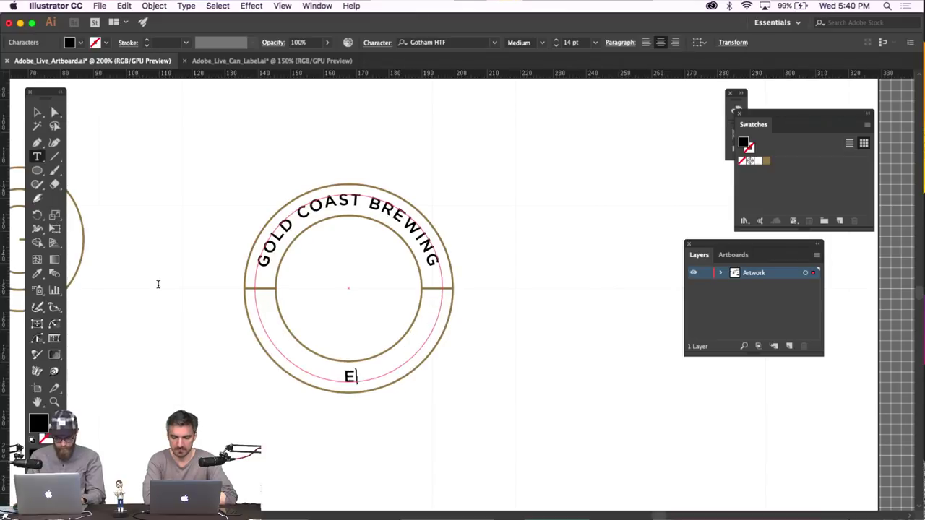
{"action": "type", "text": "STAB"}
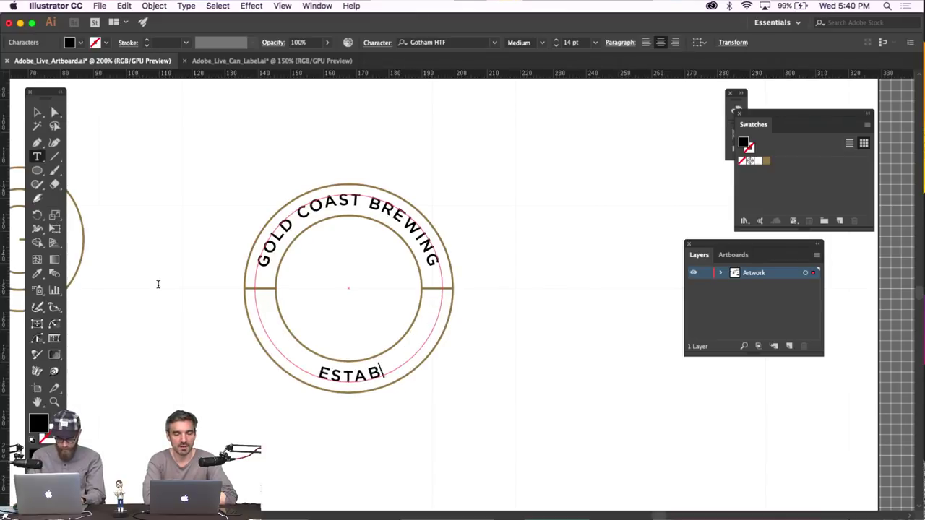
{"action": "type", "text": "LISHED 2017"}
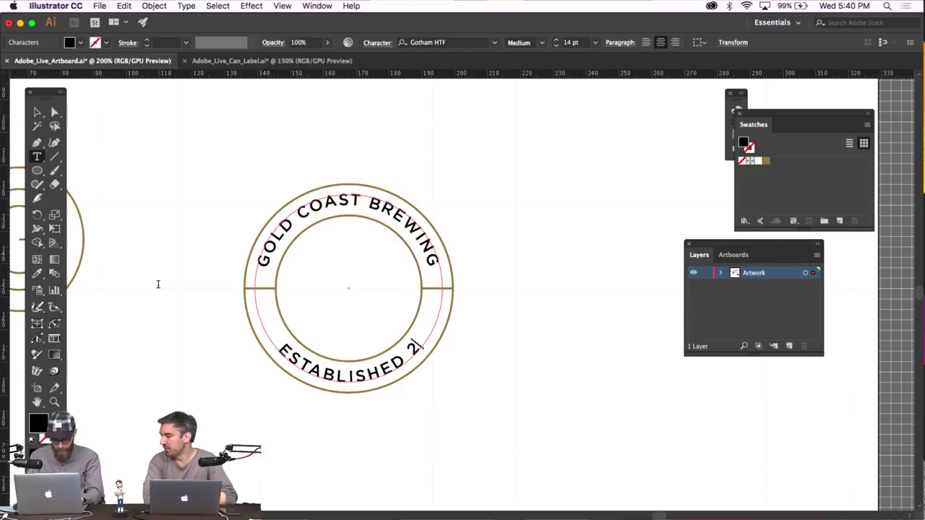
{"action": "left_click", "coordinate": [36, 112]}
{"action": "left_click", "coordinate": [255, 197]}
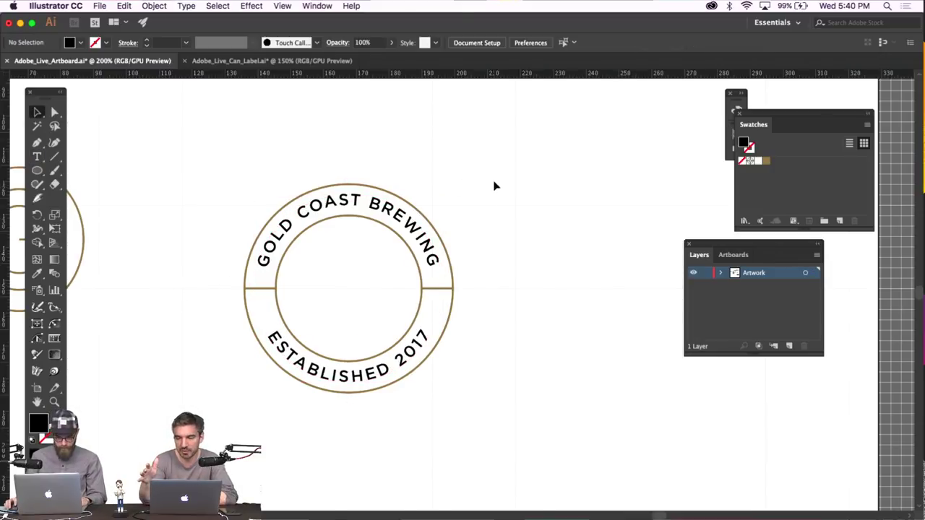
Draw a 31.75 mm circle centered inside the badge and give it the rings' gold 1.5 pt stroke without fill
{"action": "scroll", "coordinate": [484, 186], "scroll_direction": "down", "scroll_amount": 3}
{"action": "scroll", "coordinate": [483, 187], "scroll_direction": "left", "scroll_amount": 3}
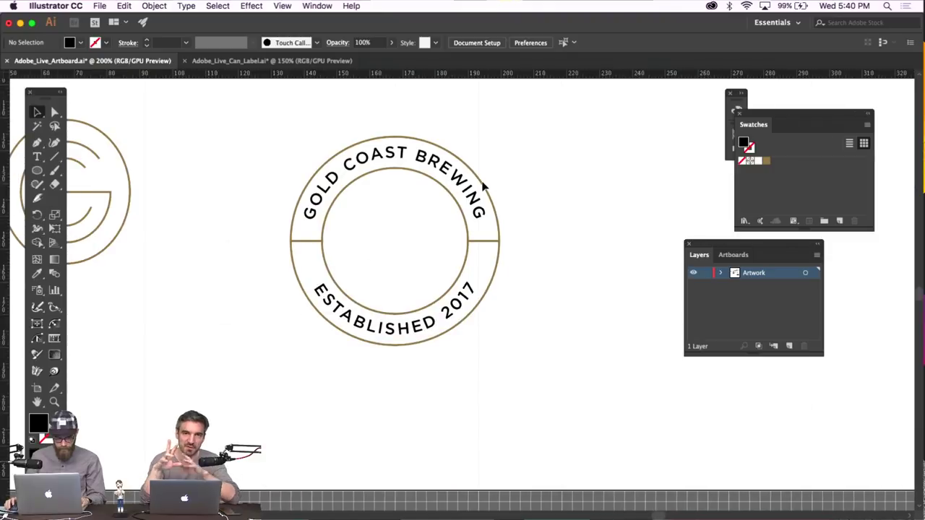
{"action": "left_click", "coordinate": [36, 170]}
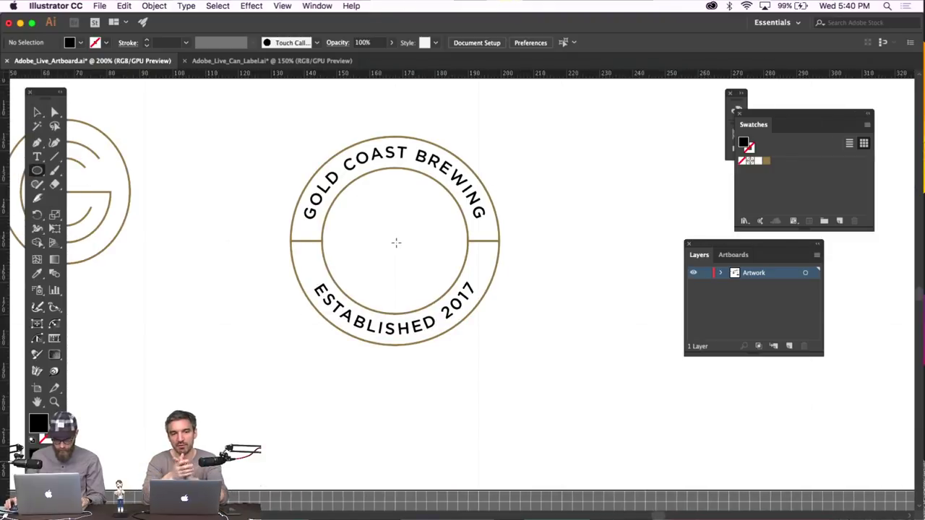
{"action": "left_click_drag", "start_coordinate": [395, 241], "coordinate": [361, 190]}
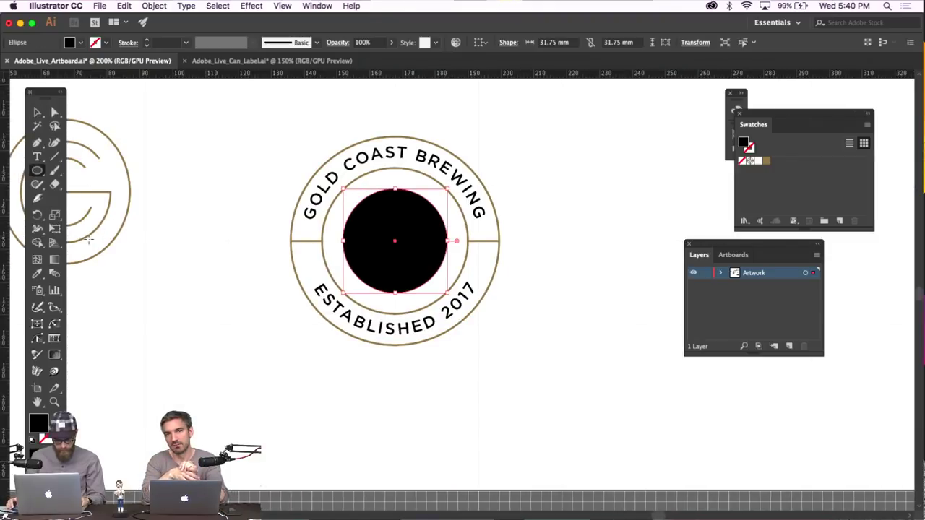
{"action": "left_click", "coordinate": [415, 137]}
{"action": "key", "text": "v"}
{"action": "left_click", "coordinate": [302, 144]}
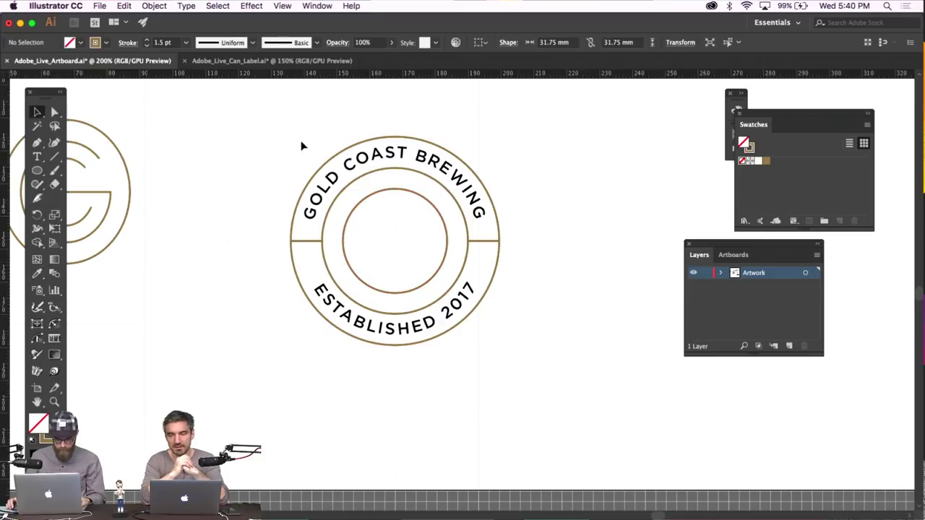
Add a concentric copy of the center circle scaled down to 19.05 mm and rotate it 45°
{"action": "left_click", "coordinate": [432, 205]}
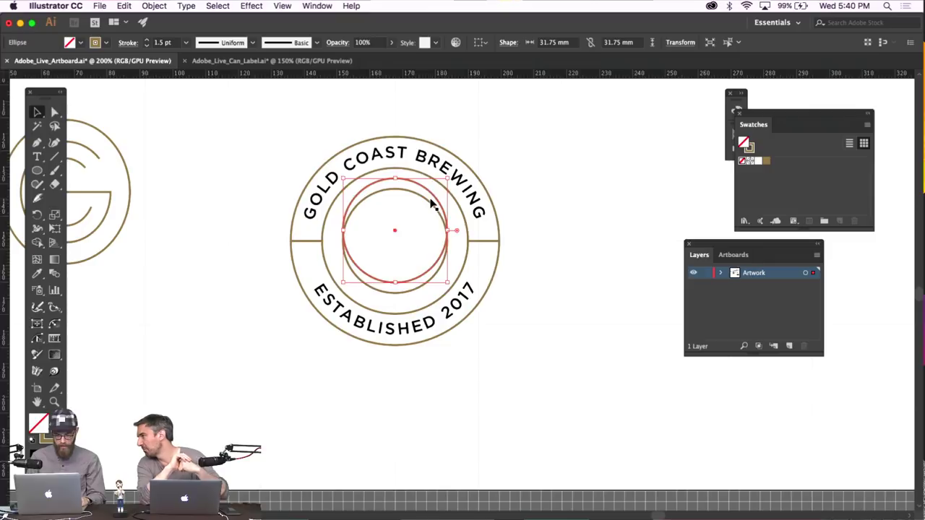
{"action": "left_click_drag", "start_coordinate": [448, 189], "coordinate": [463, 250]}
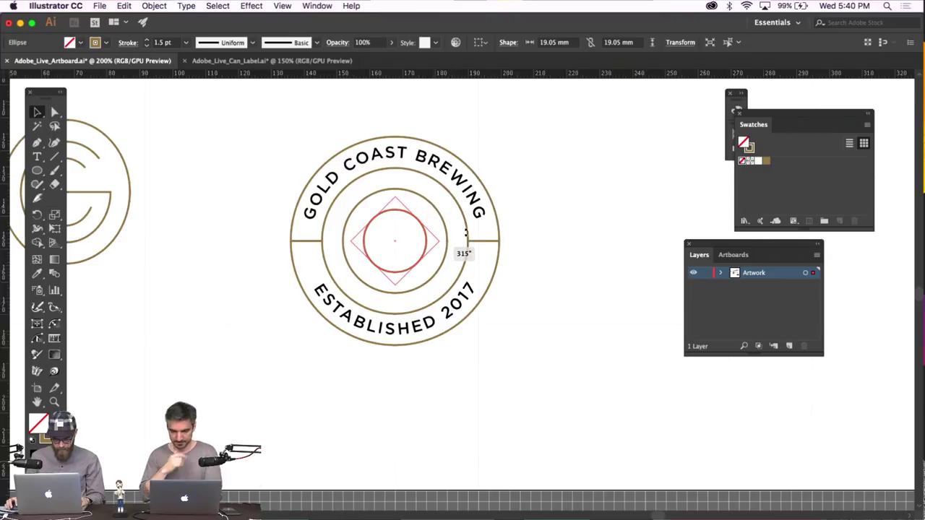
{"action": "left_click", "coordinate": [584, 180]}
Add an anchor point on the upper-right arc of the 31.75 mm circle
{"action": "left_click", "coordinate": [437, 214]}
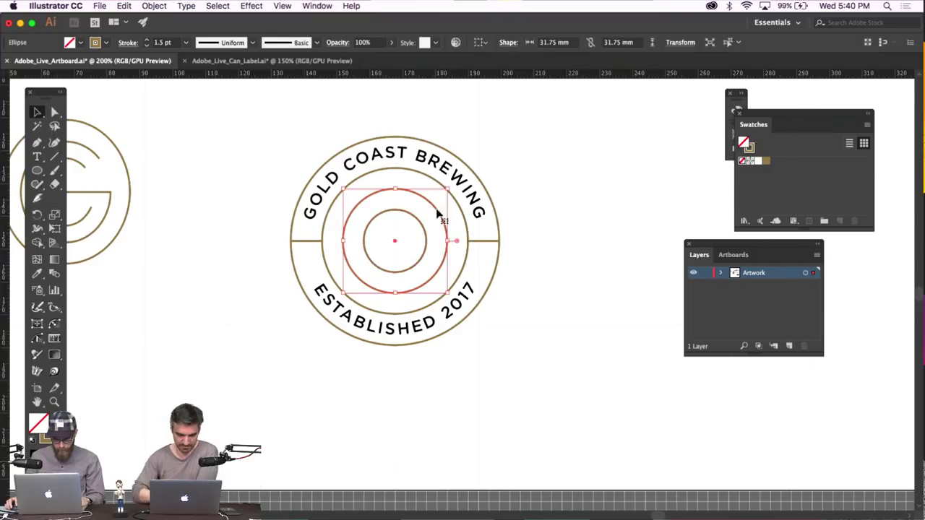
{"action": "key", "text": "super+equal"}
{"action": "key", "text": "super+equal"}
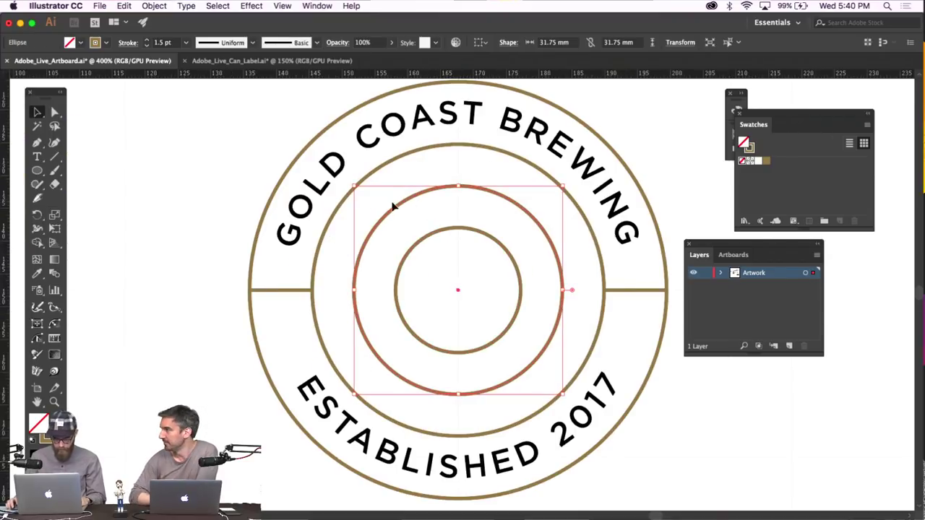
{"action": "left_click_drag", "start_coordinate": [37, 143], "coordinate": [77, 160]}
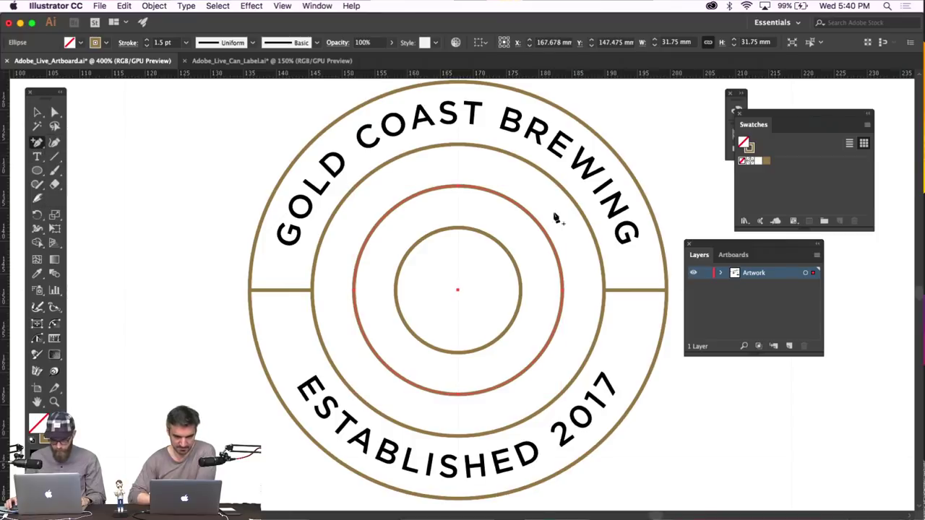
{"action": "left_click", "coordinate": [545, 235]}
{"action": "left_click", "coordinate": [55, 113]}
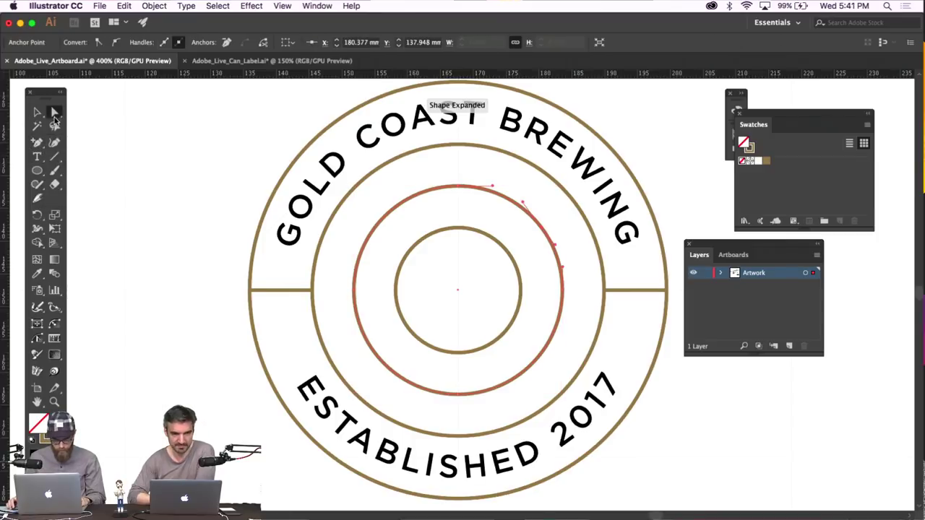
{"action": "left_click", "coordinate": [551, 263]}
{"action": "key", "text": "Delete"}
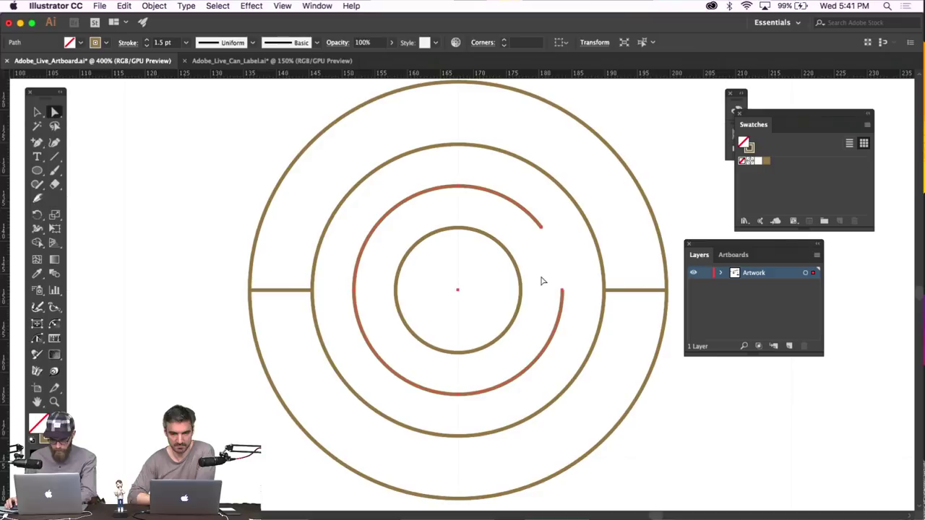
{"action": "key", "text": "super+z"}
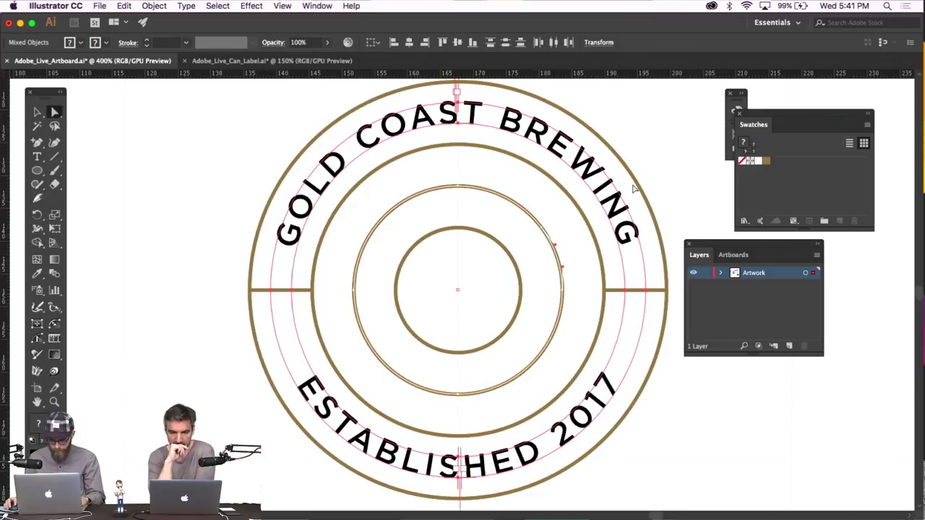
Delete the 31.75 mm circle's segment between the added anchor point and the rightmost point
{"action": "left_click", "coordinate": [555, 270]}
{"action": "left_click", "coordinate": [558, 265]}
{"action": "key", "text": "Delete"}
Delete the right quarter segment of the 19.05 mm inner circle
{"action": "left_click", "coordinate": [547, 263]}
{"action": "left_click", "coordinate": [521, 299]}
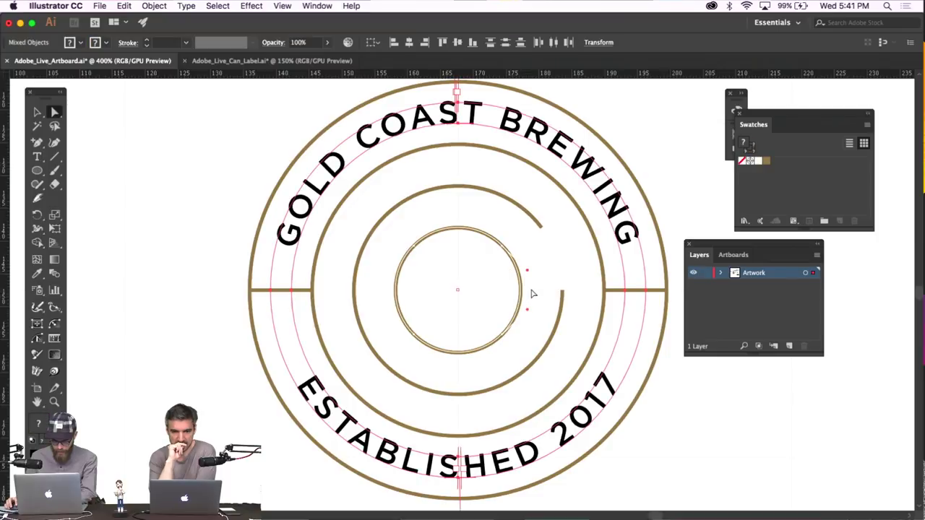
{"action": "left_click", "coordinate": [532, 294]}
{"action": "left_click", "coordinate": [522, 291]}
{"action": "key", "text": "Delete"}
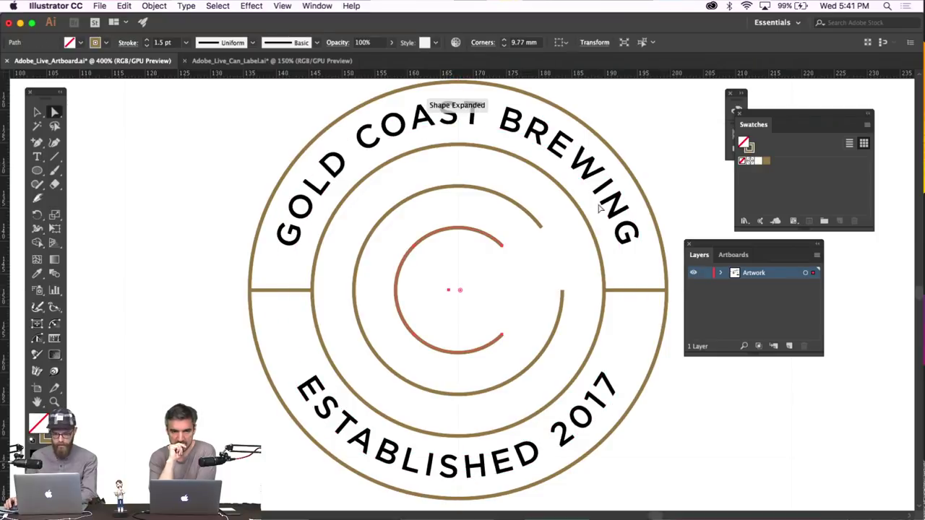
Extend the larger arc's open right end with a horizontal line to the badge's center to form the G's crossbar
{"action": "left_click", "coordinate": [652, 120]}
{"action": "left_click_drag", "start_coordinate": [37, 143], "coordinate": [70, 145]}
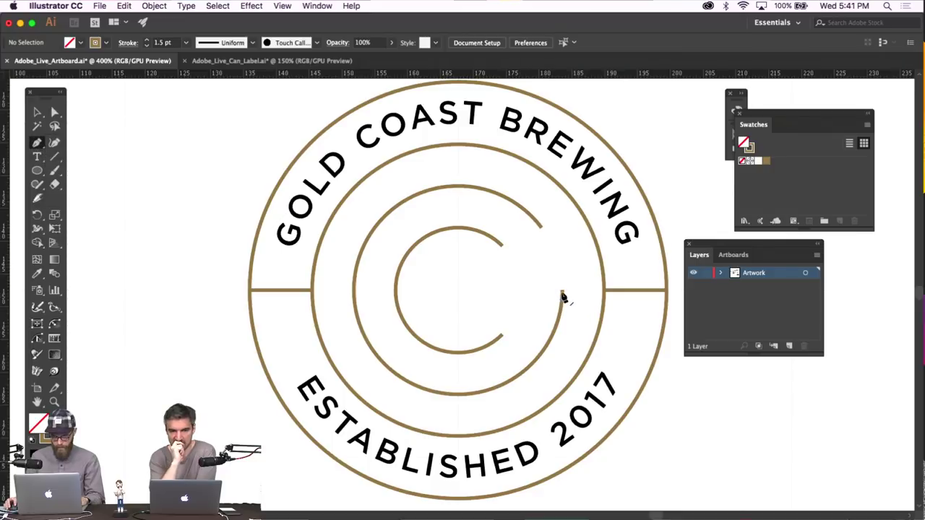
{"action": "left_click", "coordinate": [563, 291]}
{"action": "left_click", "coordinate": [457, 289]}
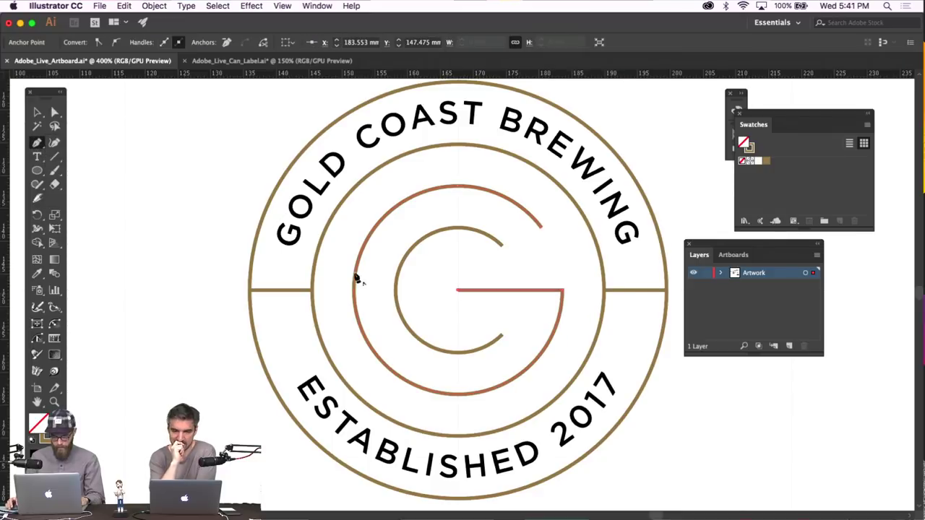
{"action": "key", "text": "v"}
{"action": "left_click", "coordinate": [191, 142]}
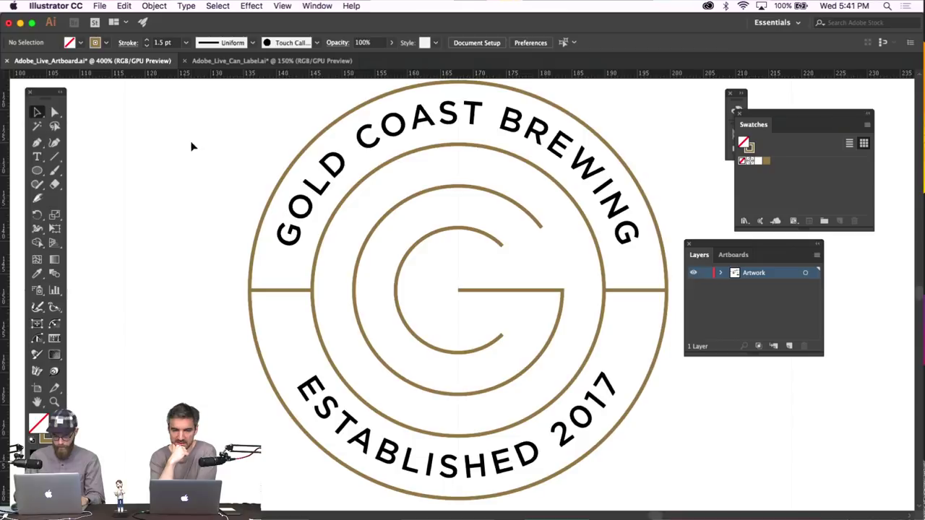
Select and copy all the artwork of the circular Gold Coast Brewing badge
{"action": "key", "text": "super+minus"}
{"action": "left_click", "coordinate": [448, 203]}
{"action": "left_click", "coordinate": [599, 178]}
{"action": "scroll", "coordinate": [578, 172], "scroll_direction": "right", "scroll_amount": 2}
{"action": "key", "text": "super+a"}
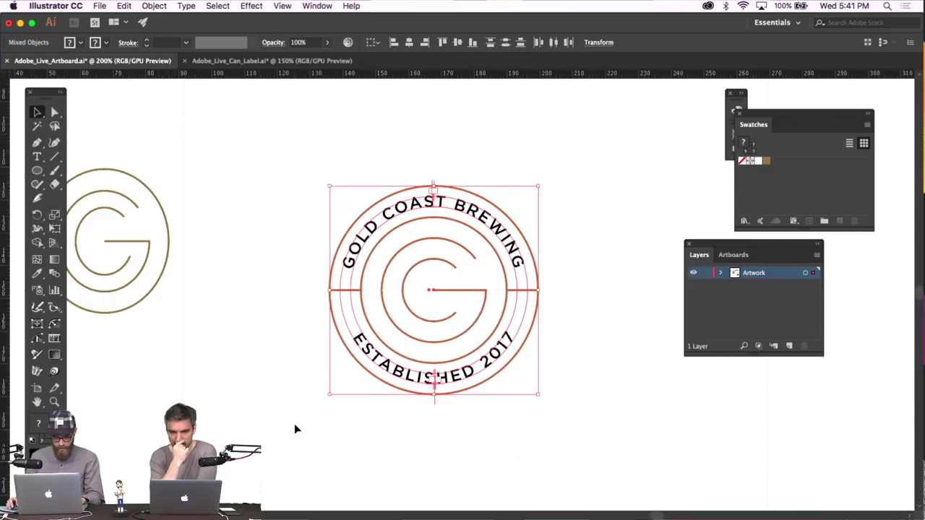
Switch to the Adobe_Live_Can_Label.ai document and delete the old G emblem from the orange side strip
{"action": "left_click", "coordinate": [251, 61]}
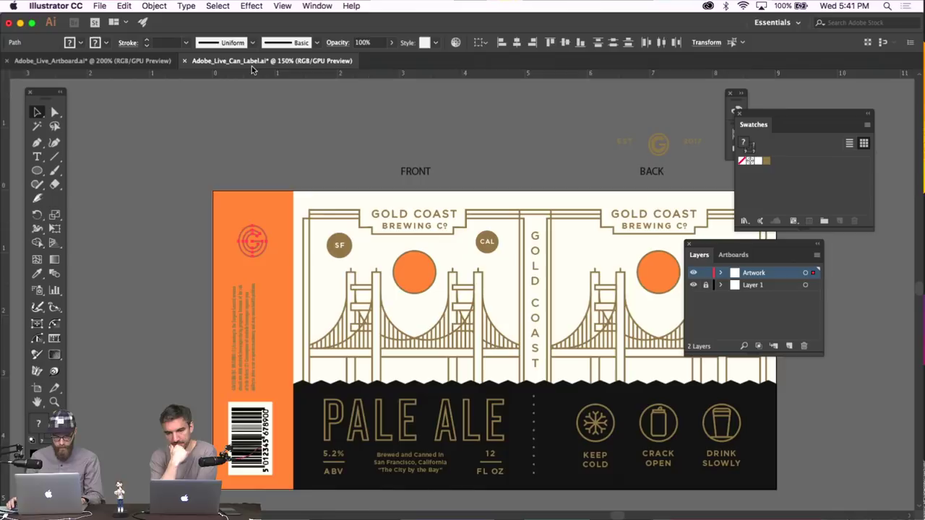
{"action": "scroll", "coordinate": [268, 148], "scroll_direction": "left", "scroll_amount": 3}
{"action": "left_click", "coordinate": [268, 147]}
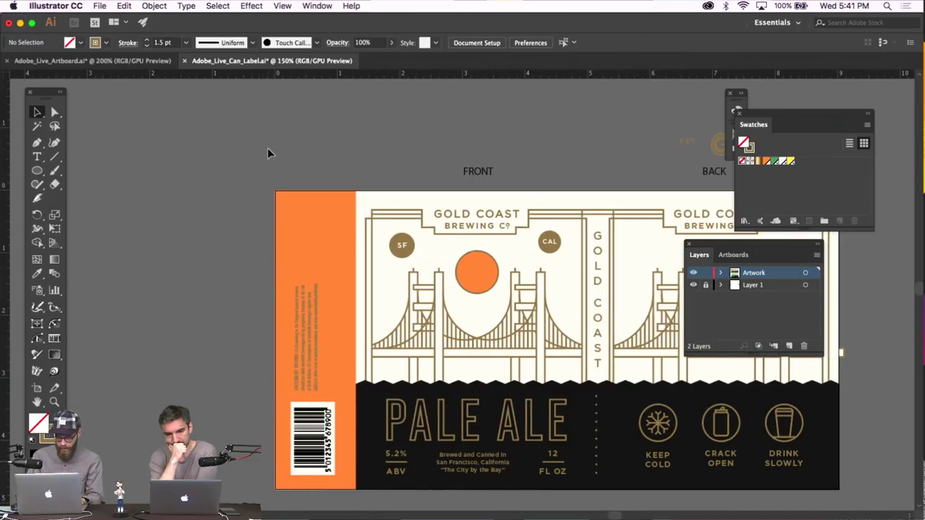
Paste the badge, scale it down proportionally, and place it on the orange side strip above the government warning text
{"action": "key", "text": "super+equal"}
{"action": "key", "text": "super+equal"}
{"action": "scroll", "coordinate": [269, 149], "scroll_direction": "left", "scroll_amount": 6}
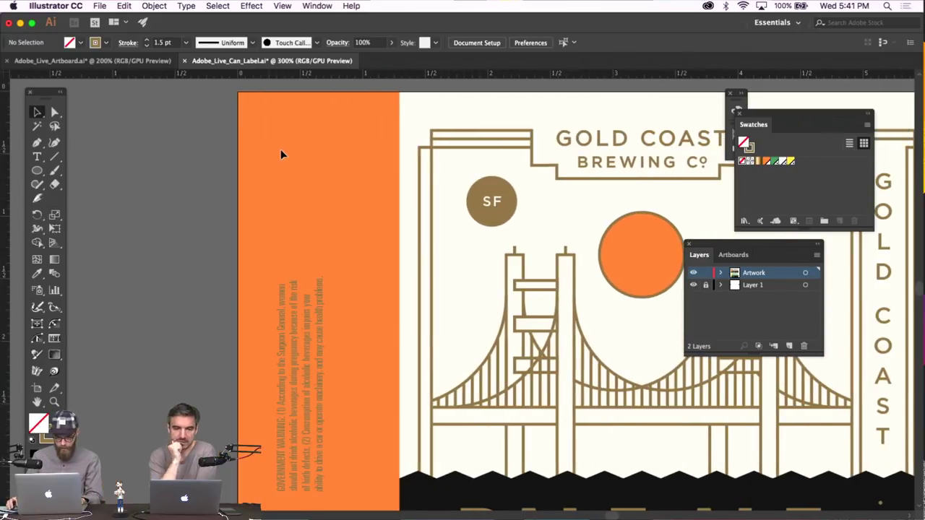
{"action": "key", "text": "super+v"}
{"action": "left_click_drag", "start_coordinate": [616, 132], "coordinate": [519, 227]}
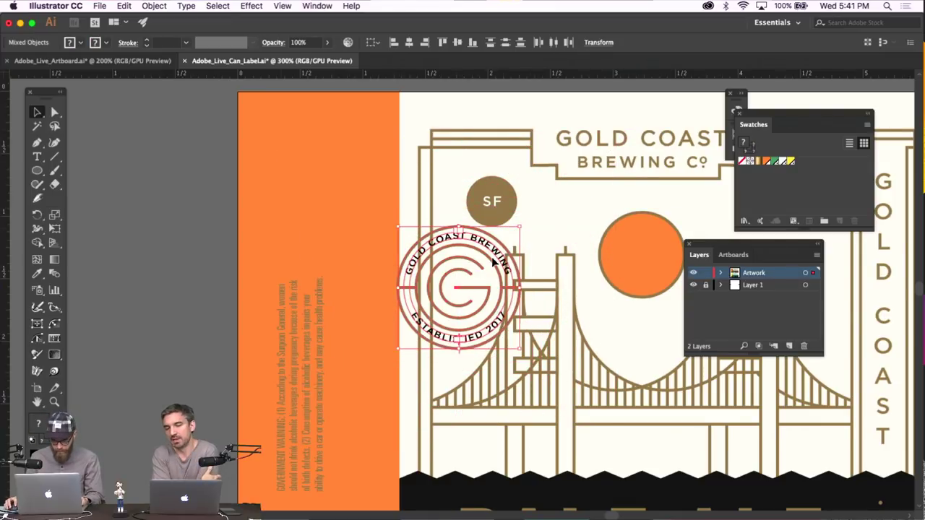
{"action": "left_click_drag", "start_coordinate": [505, 258], "coordinate": [365, 155]}
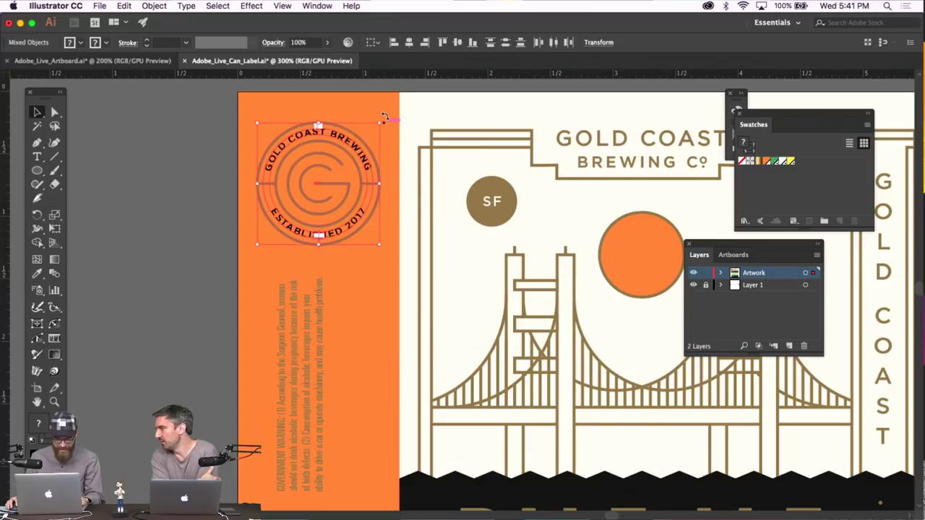
{"action": "left_click", "coordinate": [386, 103]}
Recolor the badge's two curved texts with the gold sampled from the SF circle using the Eyedropper
{"action": "left_click", "coordinate": [350, 143]}
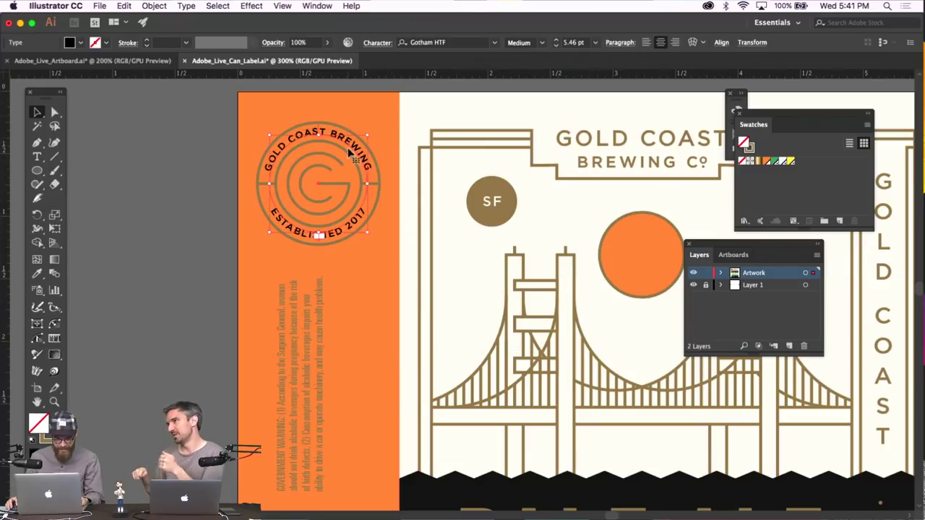
{"action": "left_click", "coordinate": [38, 274]}
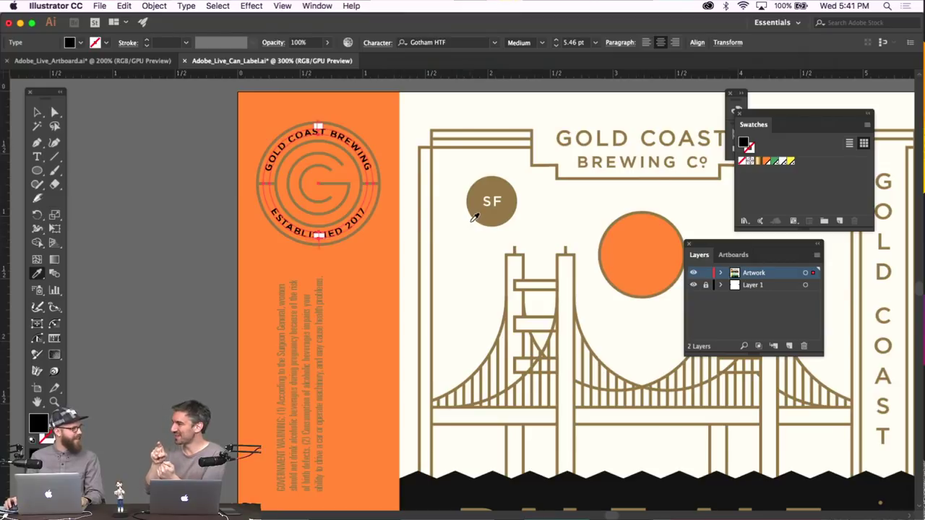
{"action": "left_click", "coordinate": [475, 180]}
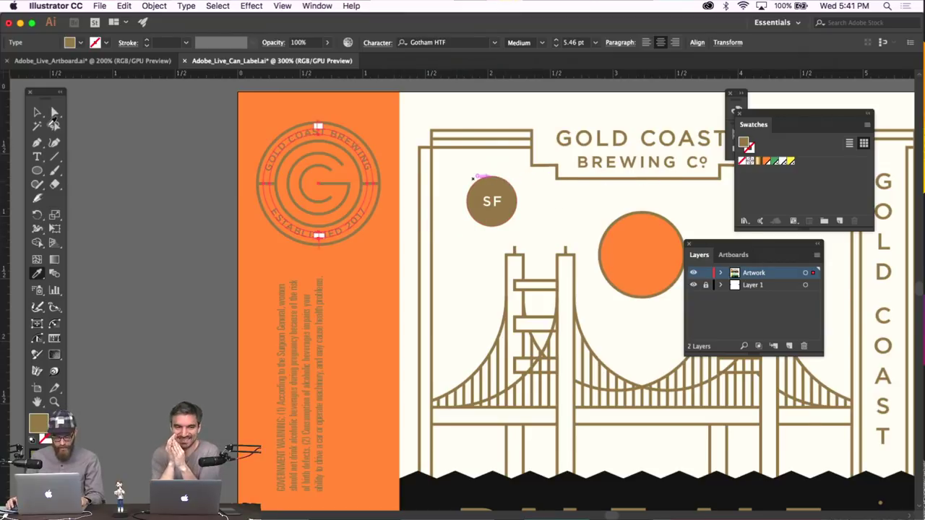
Select the entire badge and scale it down proportionally about its center on the orange strip
{"action": "left_click", "coordinate": [39, 112]}
{"action": "left_click_drag", "start_coordinate": [226, 117], "coordinate": [380, 252]}
{"action": "left_click_drag", "start_coordinate": [380, 120], "coordinate": [367, 132]}
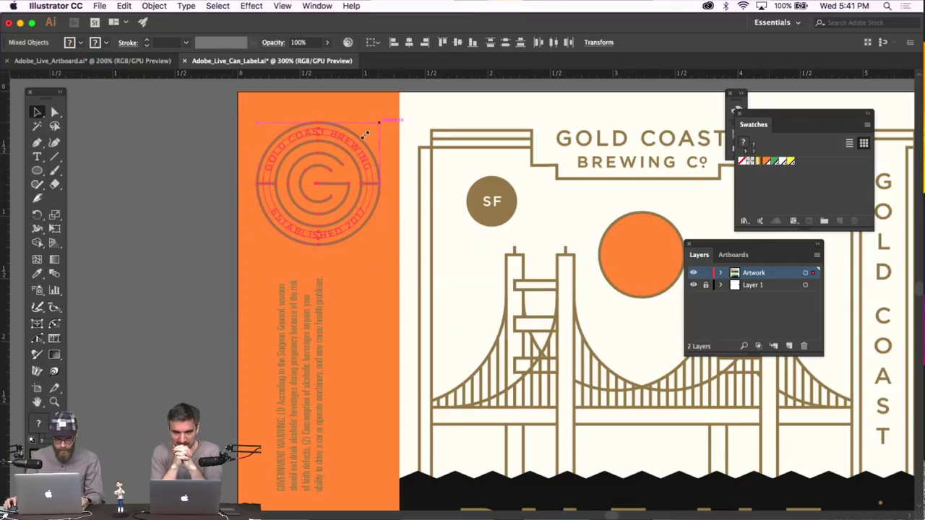
{"action": "left_click", "coordinate": [378, 120]}
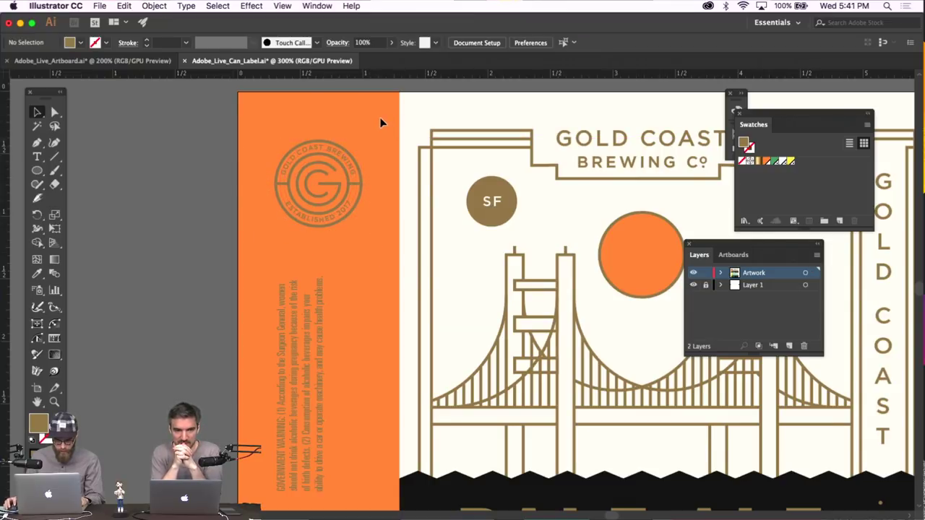
Set the font style of both curved badge texts to Bold
{"action": "scroll", "coordinate": [380, 117], "scroll_direction": "left", "scroll_amount": 2}
{"action": "left_click", "coordinate": [356, 156]}
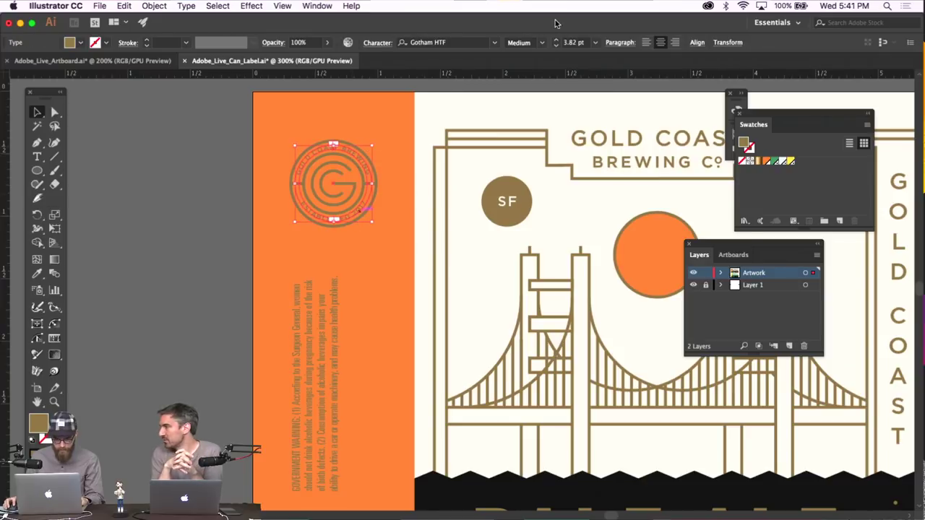
{"action": "left_click", "coordinate": [542, 42]}
{"action": "left_click", "coordinate": [542, 247]}
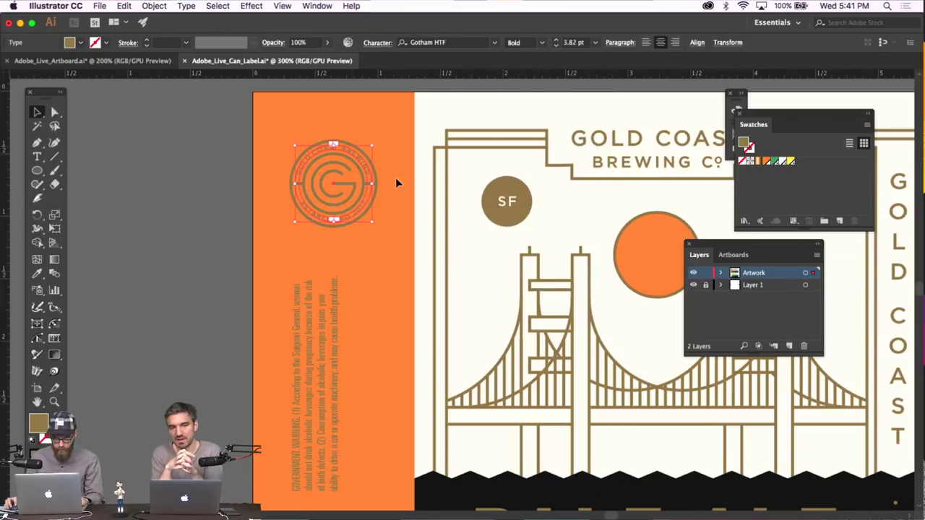
{"action": "left_click", "coordinate": [386, 129]}
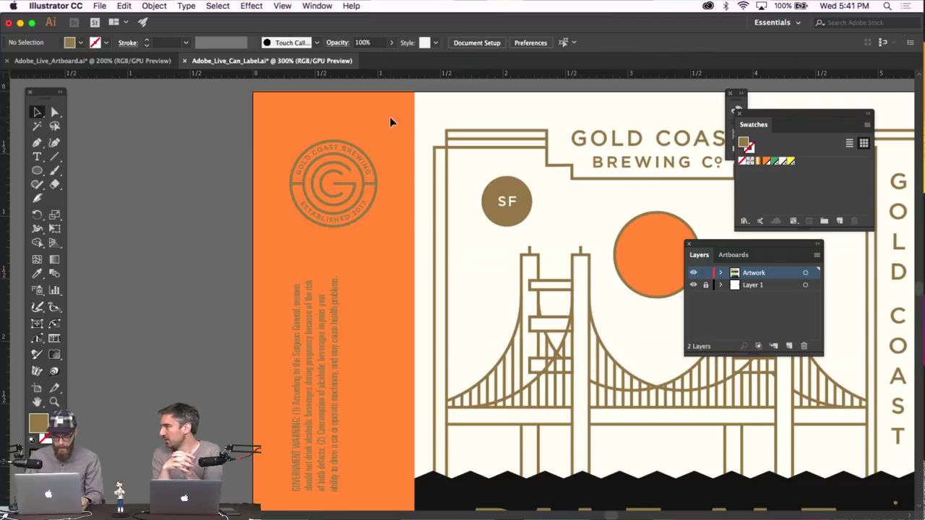
Set the font style of the GOLD COAST BREWING and ESTABLISHED 2017 curved texts to Black
{"action": "key", "text": "super+equal"}
{"action": "key", "text": "super+equal"}
{"action": "scroll", "coordinate": [381, 110], "scroll_direction": "up", "scroll_amount": 3}
{"action": "scroll", "coordinate": [382, 110], "scroll_direction": "left", "scroll_amount": 1}
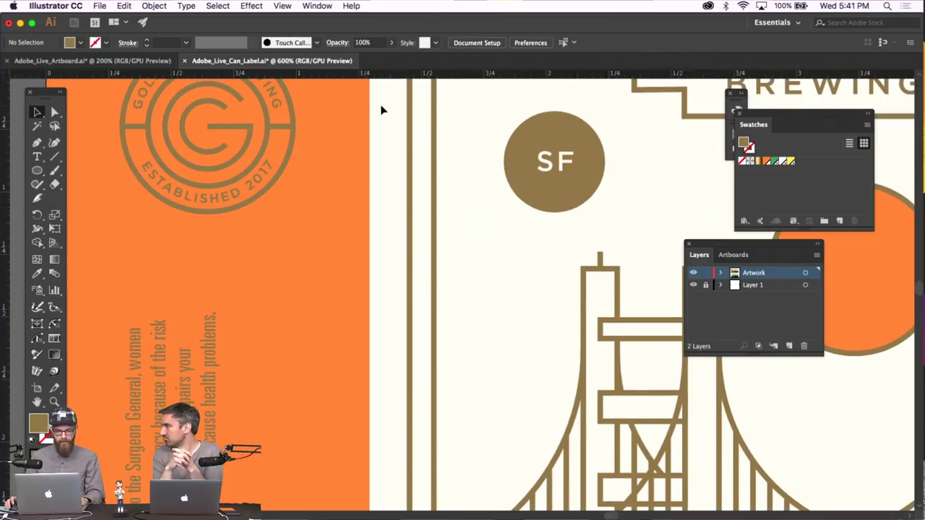
{"action": "scroll", "coordinate": [382, 110], "scroll_direction": "left", "scroll_amount": 1}
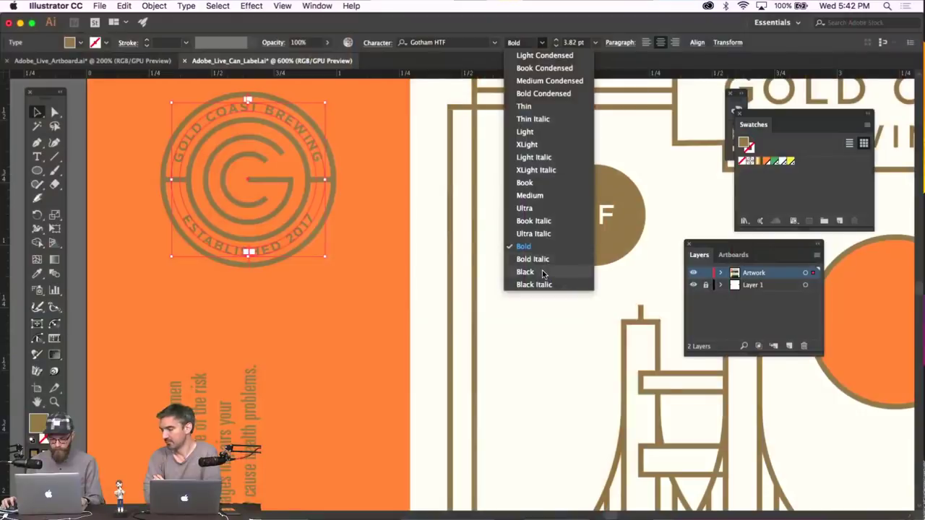
{"action": "left_click", "coordinate": [283, 286]}
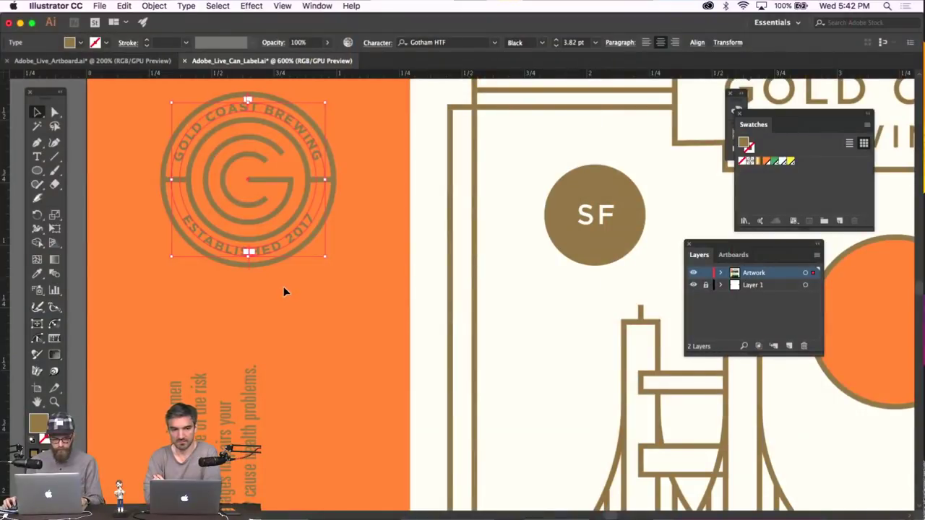
{"action": "left_click", "coordinate": [290, 281]}
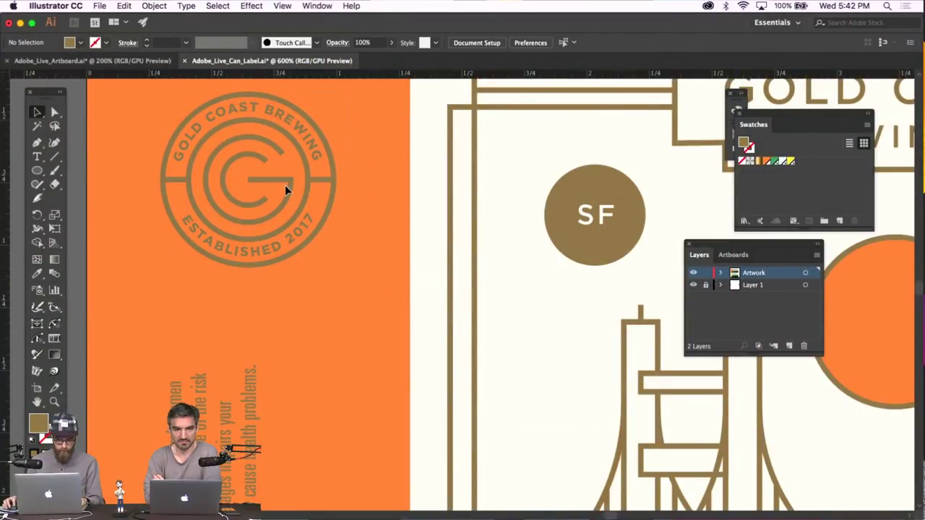
Try a 4 pt font size on the curved GOLD COAST BREWING text
{"action": "left_click", "coordinate": [318, 149]}
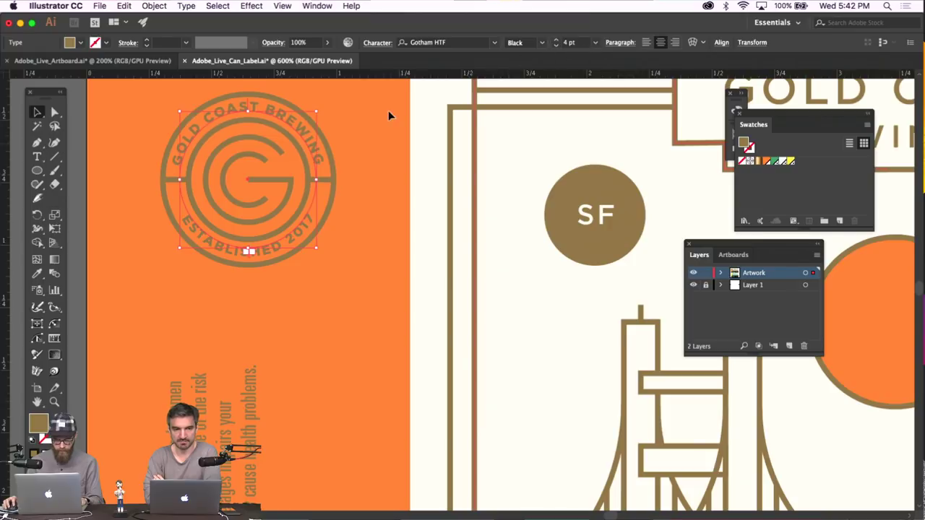
{"action": "left_click", "coordinate": [353, 147]}
{"action": "scroll", "coordinate": [353, 148], "scroll_direction": "left", "scroll_amount": 1}
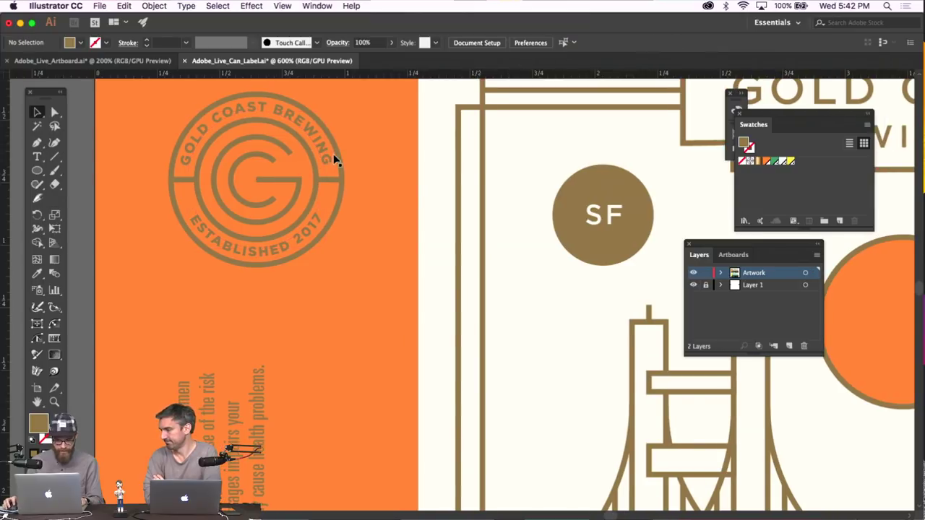
{"action": "left_click", "coordinate": [374, 148]}
{"action": "left_click", "coordinate": [354, 149]}
Select the badge's rings, divider lines and G strokes together and set their stroke weight to 1.2 pt
{"action": "left_click", "coordinate": [331, 181]}
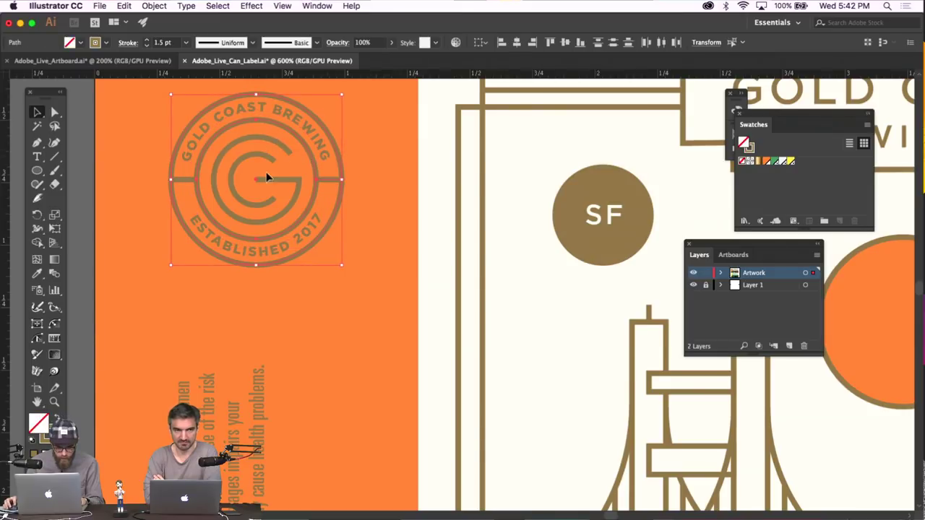
{"action": "left_click", "coordinate": [226, 219], "text": "shift"}
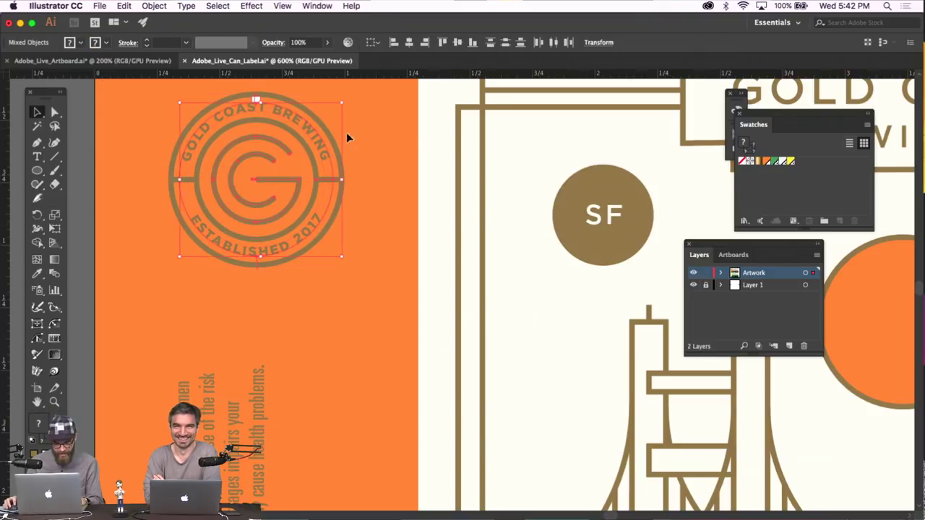
{"action": "left_click", "coordinate": [314, 130], "text": "shift"}
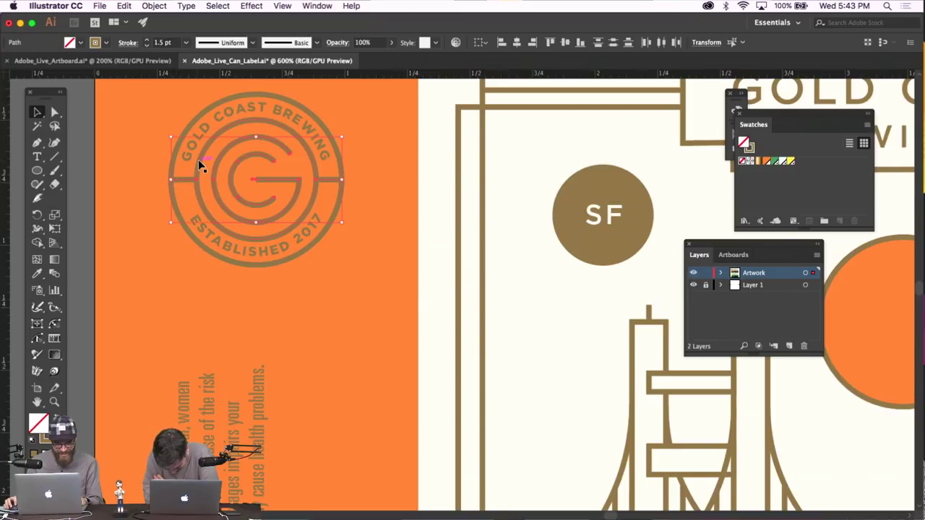
{"action": "left_click", "coordinate": [228, 96], "text": "shift"}
{"action": "left_click", "coordinate": [228, 95], "text": "shift"}
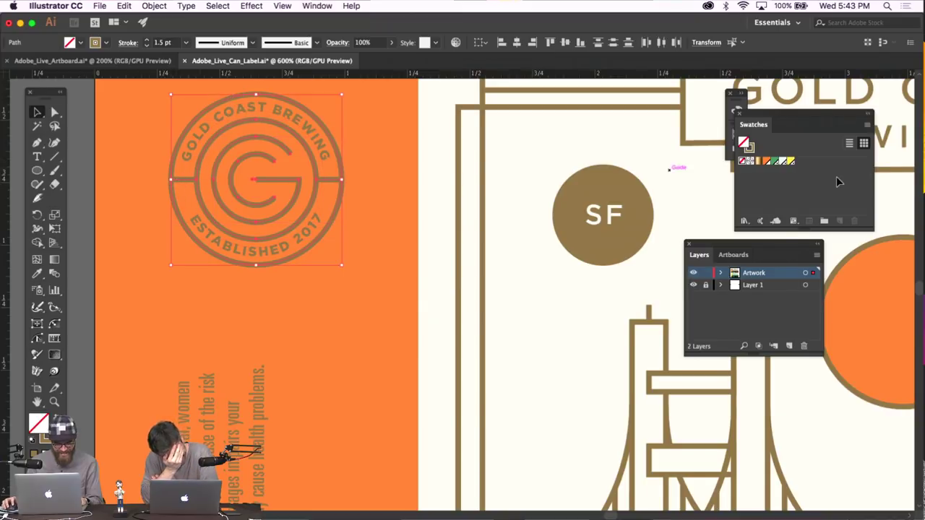
{"action": "left_click", "coordinate": [736, 110]}
{"action": "left_click", "coordinate": [146, 45]}
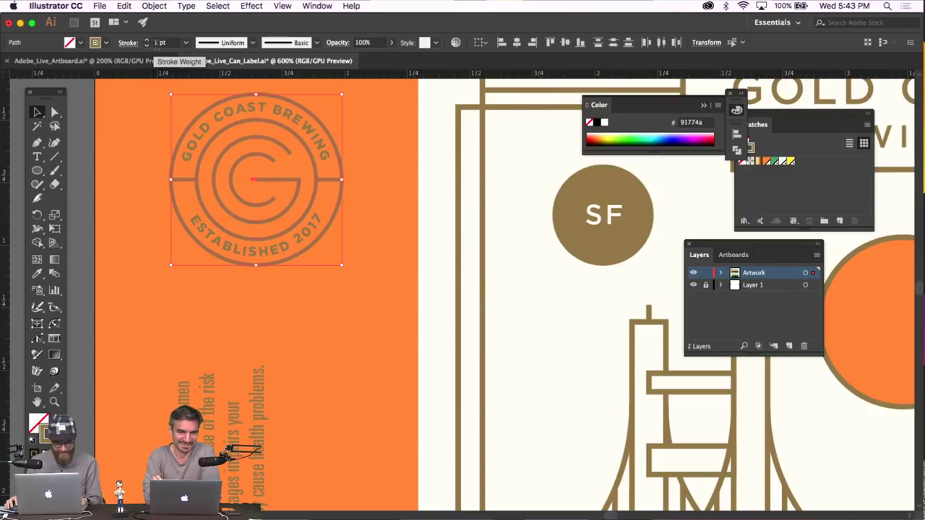
{"action": "left_click", "coordinate": [157, 42]}
{"action": "type", "text": "1.2"}
{"action": "key", "text": "Return"}
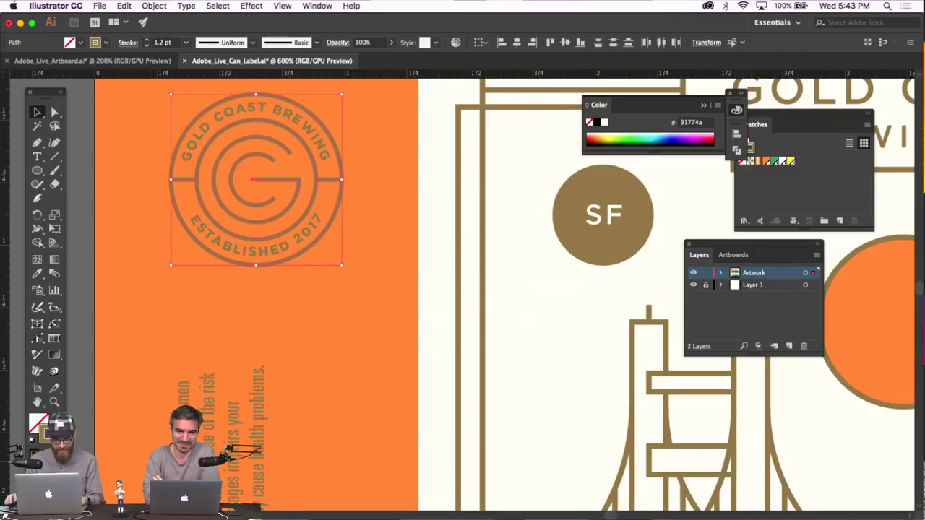
{"action": "left_click", "coordinate": [125, 150]}
{"action": "scroll", "coordinate": [126, 155], "scroll_direction": "up", "scroll_amount": 2}
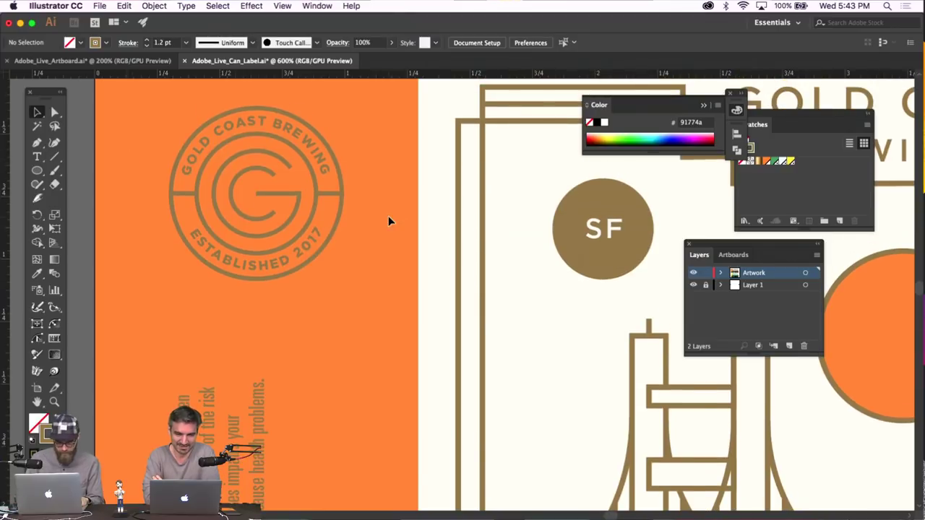
Group all of the badge's curved text and line artwork into one object
{"action": "key", "text": "super+minus"}
{"action": "key", "text": "super+minus"}
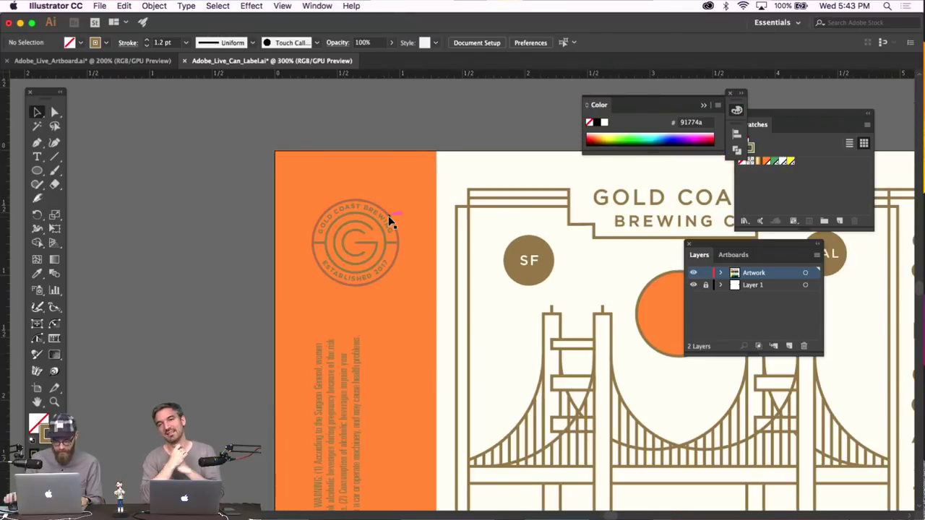
{"action": "left_click", "coordinate": [289, 309]}
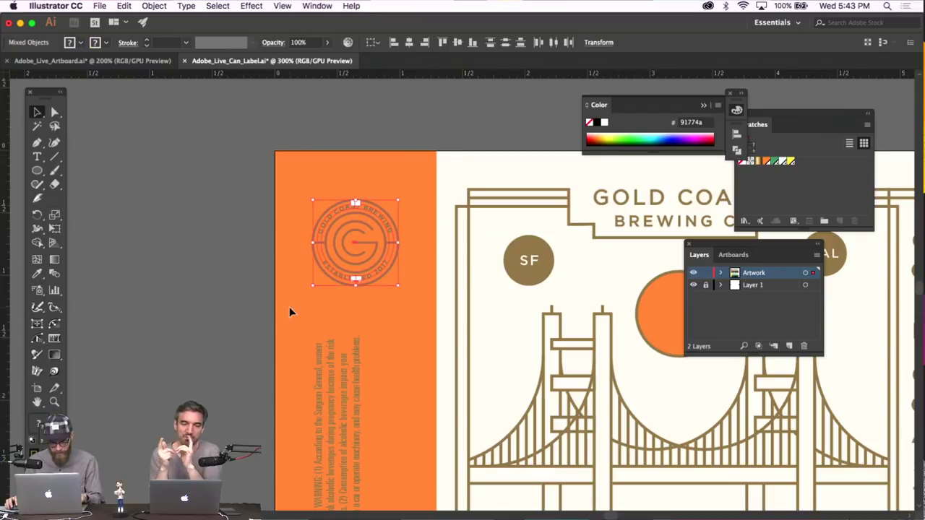
{"action": "left_click", "coordinate": [278, 294]}
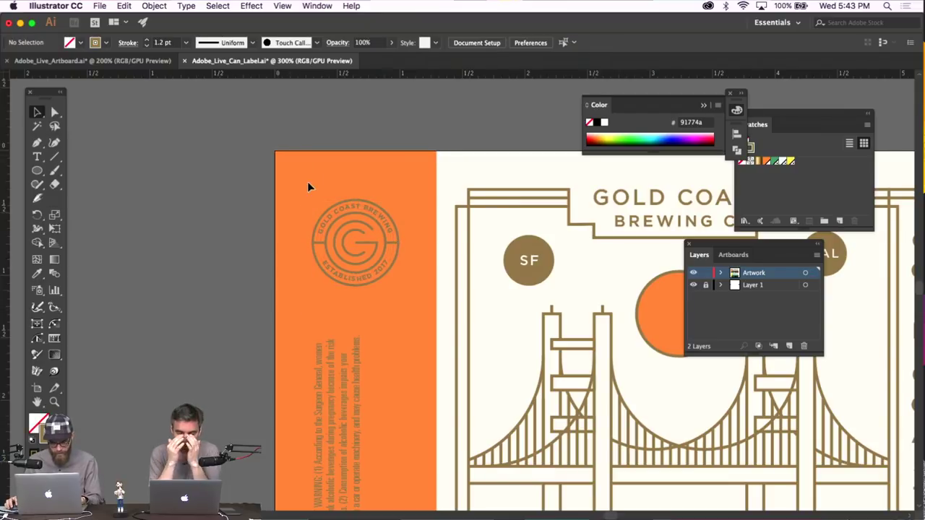
{"action": "left_click", "coordinate": [406, 285]}
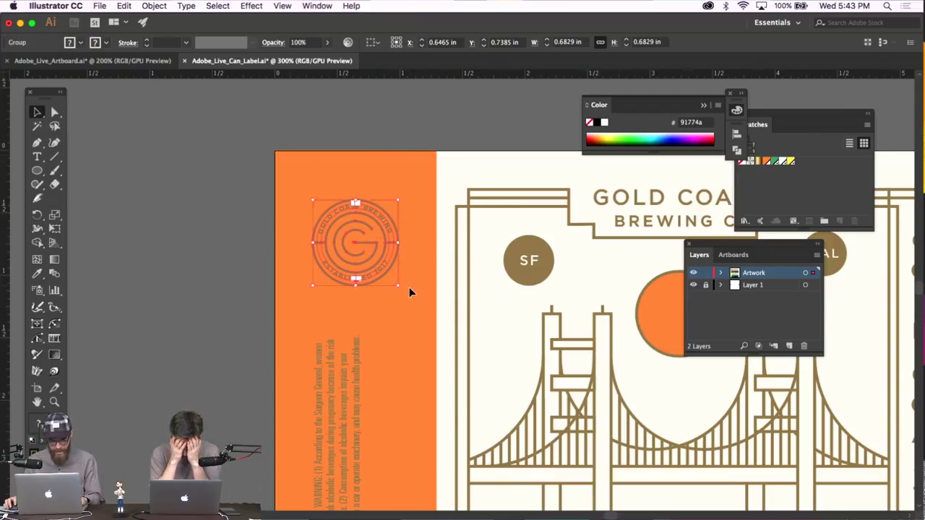
{"action": "left_click", "coordinate": [409, 287]}
Enlarge the grouped badge slightly about its center so it fills more of the orange strip's width
{"action": "key", "text": "super+minus"}
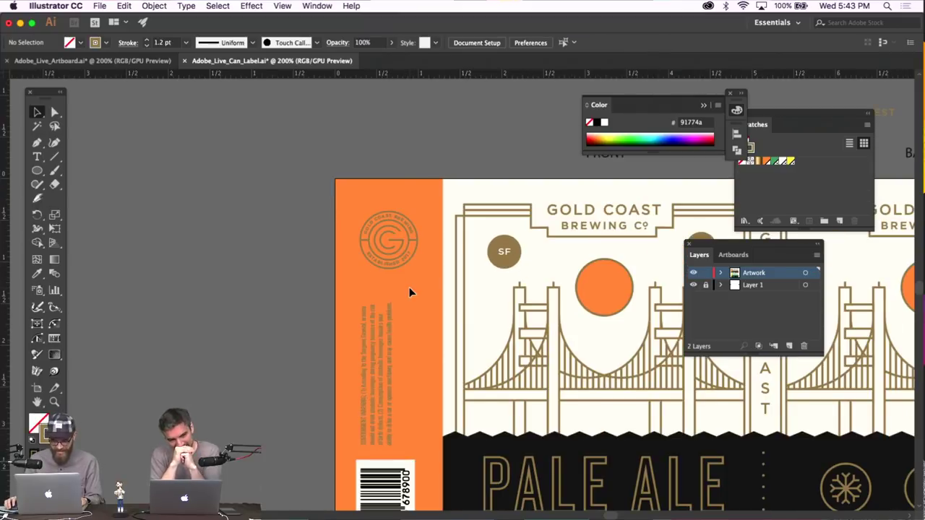
{"action": "scroll", "coordinate": [402, 294], "scroll_direction": "down", "scroll_amount": 5}
{"action": "scroll", "coordinate": [402, 294], "scroll_direction": "right", "scroll_amount": 3}
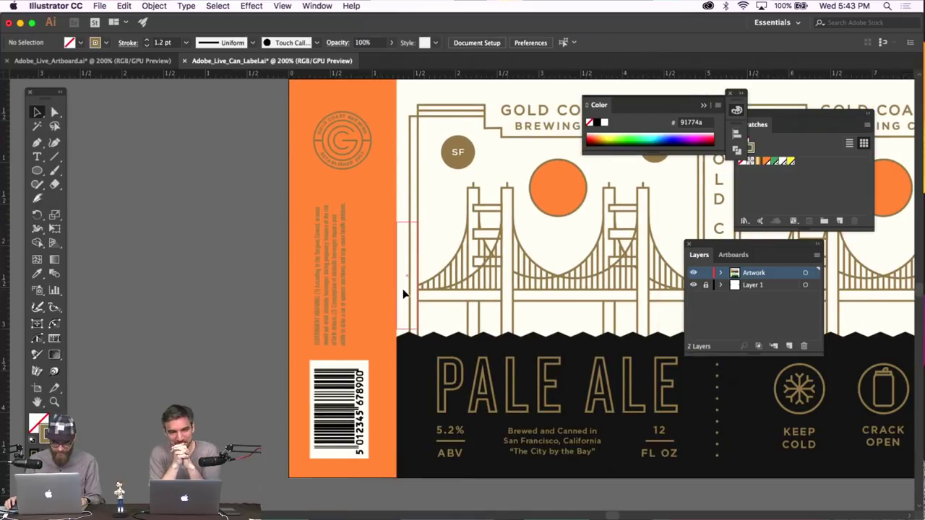
{"action": "left_click_drag", "start_coordinate": [285, 175], "coordinate": [359, 110]}
{"action": "left_click", "coordinate": [367, 112]}
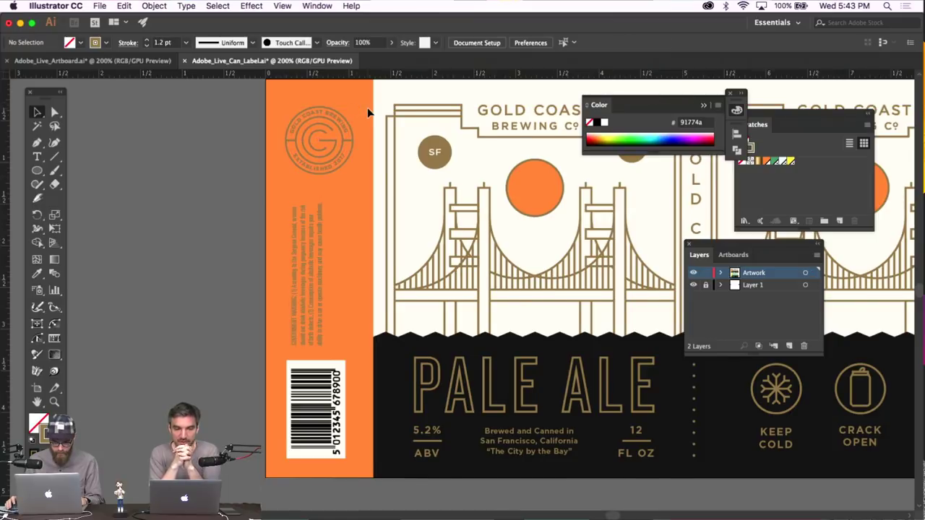
{"action": "scroll", "coordinate": [367, 112], "scroll_direction": "up", "scroll_amount": 3}
{"action": "scroll", "coordinate": [368, 112], "scroll_direction": "right", "scroll_amount": 5}
{"action": "scroll", "coordinate": [367, 112], "scroll_direction": "right", "scroll_amount": 2}
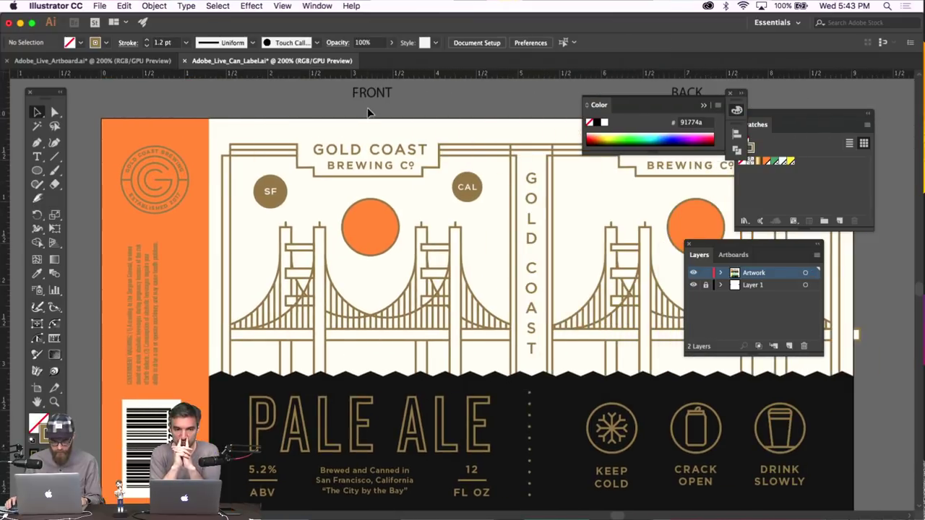
Widen the vertical government warning text frame on the orange strip to leave room for another line beside the text
{"action": "key", "text": "ctrl+minus"}
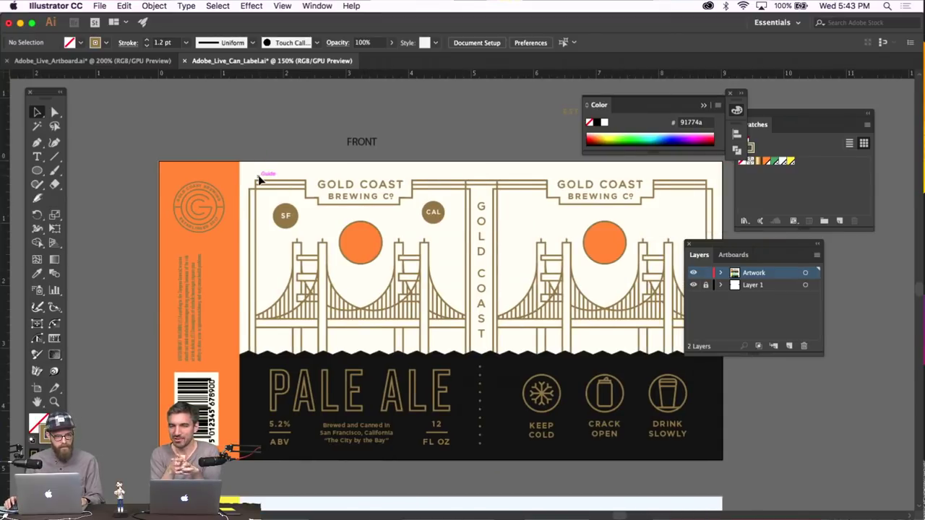
{"action": "scroll", "coordinate": [258, 179], "scroll_direction": "left", "scroll_amount": 2}
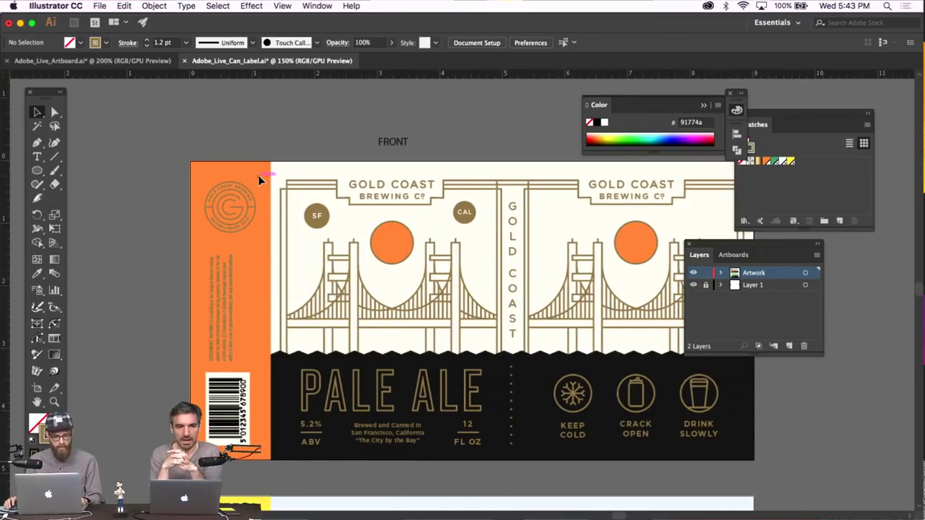
{"action": "left_click", "coordinate": [231, 291]}
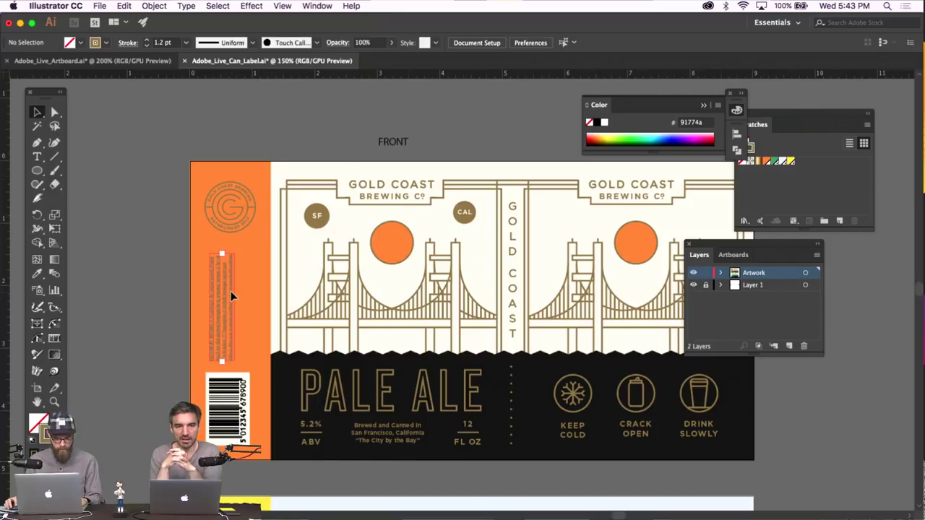
{"action": "key", "text": "ctrl+plus"}
{"action": "key", "text": "ctrl+plus"}
{"action": "left_click", "coordinate": [216, 289]}
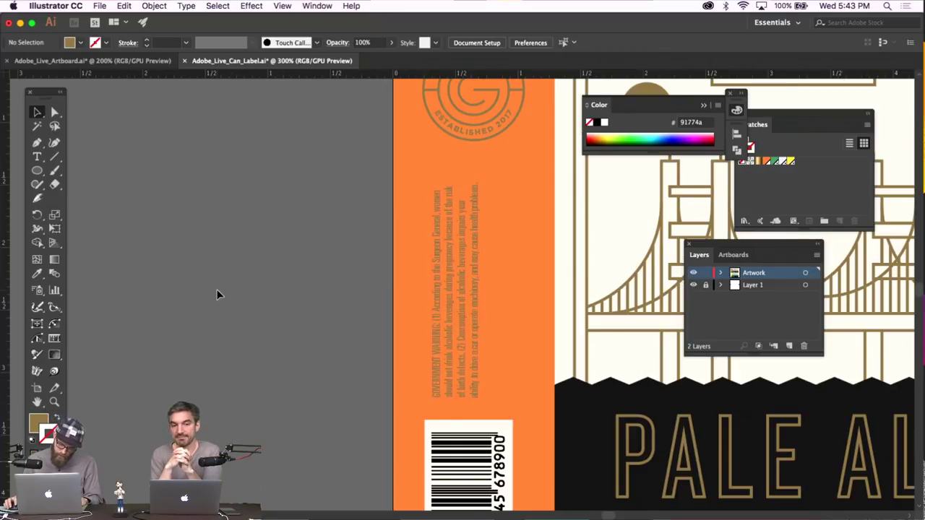
{"action": "scroll", "coordinate": [460, 289], "scroll_direction": "right", "scroll_amount": 3}
{"action": "left_click", "coordinate": [436, 289]}
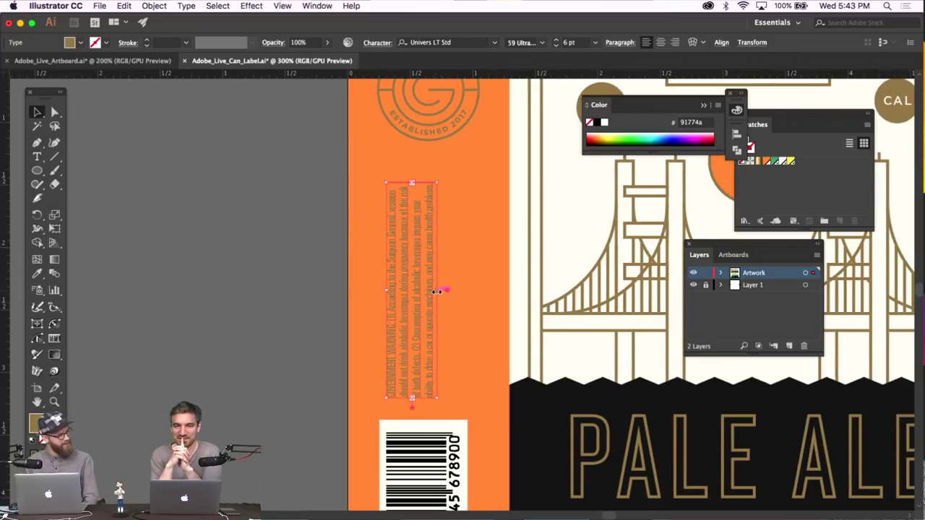
{"action": "left_click_drag", "start_coordinate": [436, 291], "coordinate": [471, 290]}
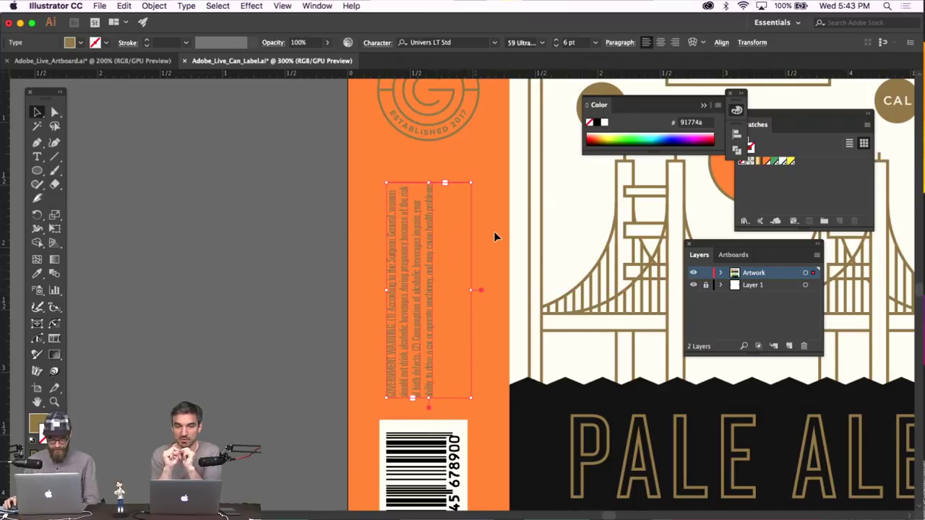
Add the line "Brewed in San Francisco, California" below the government warning paragraph, separated by a blank line
{"action": "key", "text": "t"}
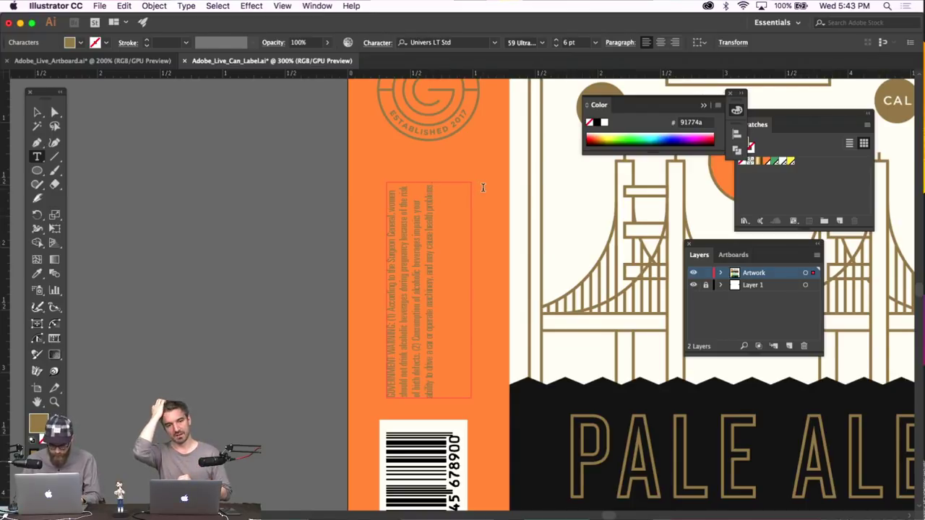
{"action": "scroll", "coordinate": [484, 190], "scroll_direction": "right", "scroll_amount": 10}
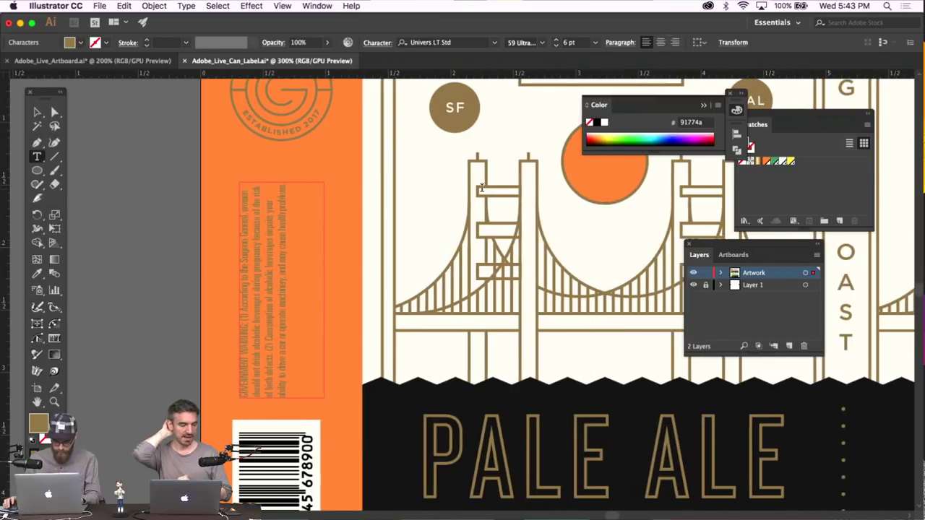
{"action": "key", "text": "super+minus"}
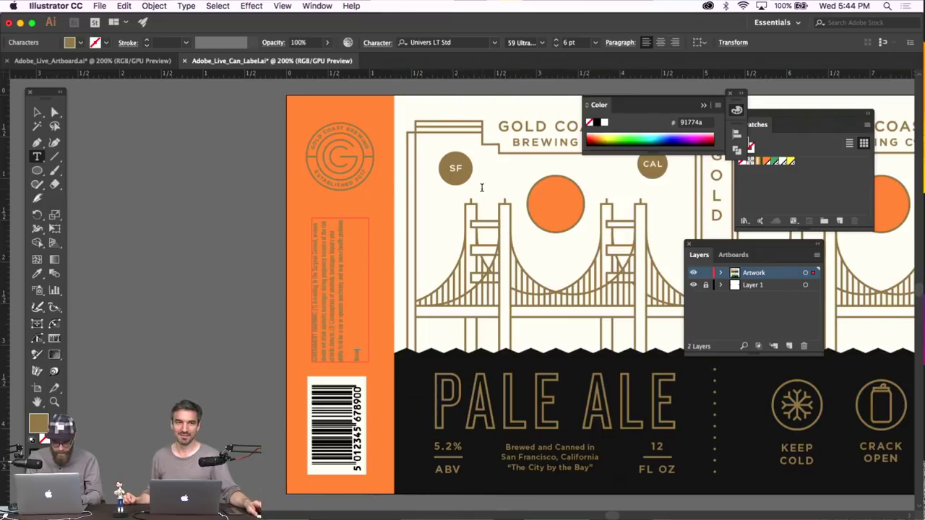
{"action": "key", "text": "super+equal"}
{"action": "key", "text": "super+equal"}
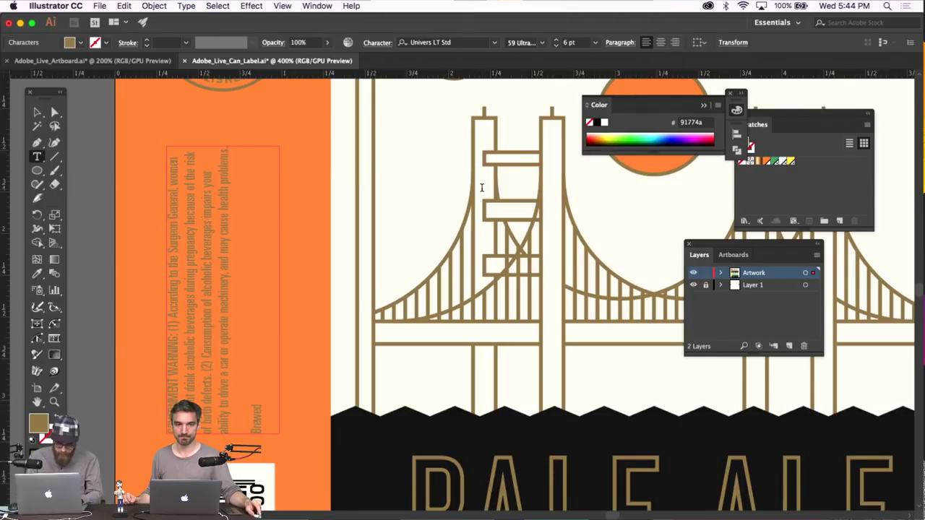
{"action": "type", "text": "San Fran"}
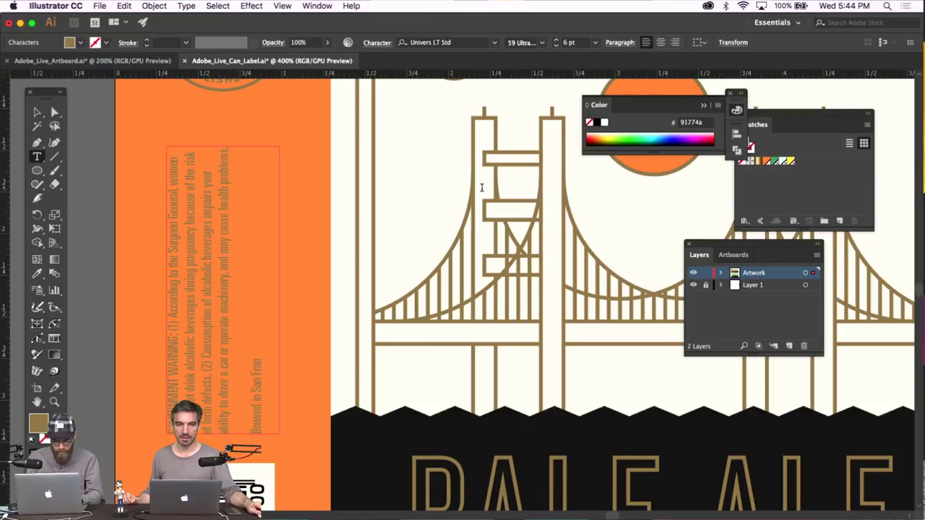
{"action": "key", "text": "super+minus"}
{"action": "key", "text": "super+minus"}
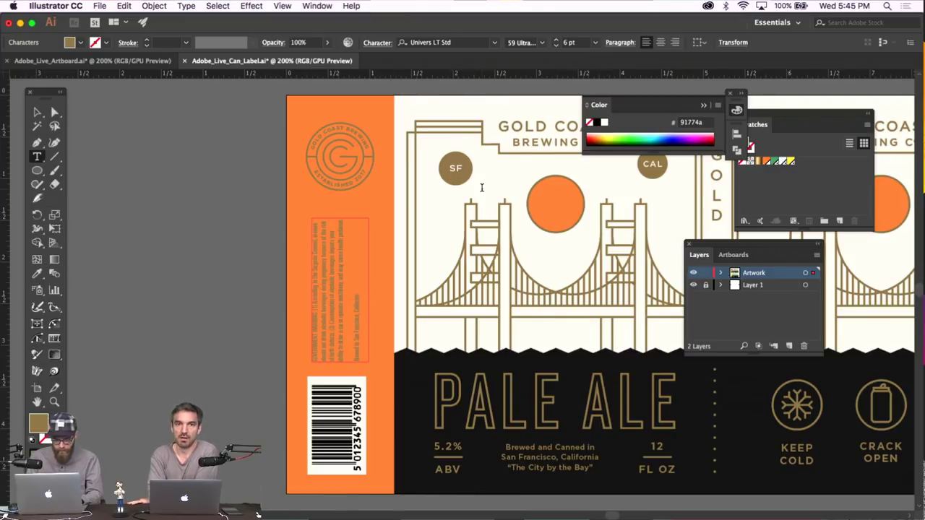
Change the font of the "Brewed in San Francisco, California" line to Gotham HTF Medium
{"action": "key", "text": "super"}
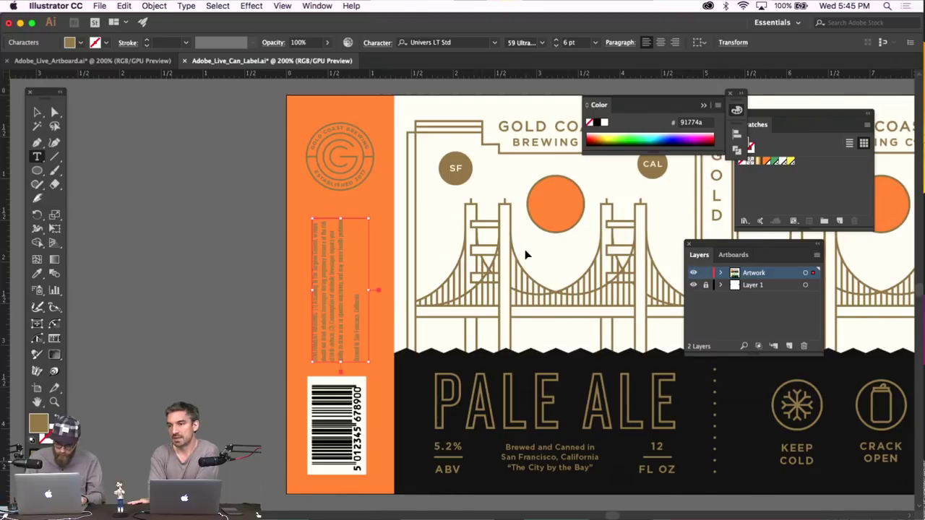
{"action": "key", "text": "super+equal"}
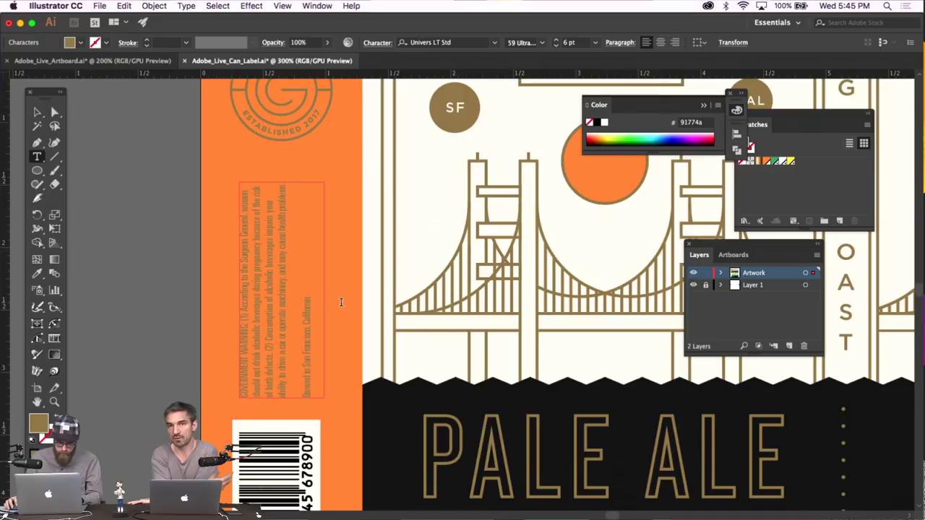
{"action": "left_click_drag", "start_coordinate": [305, 388], "coordinate": [305, 397]}
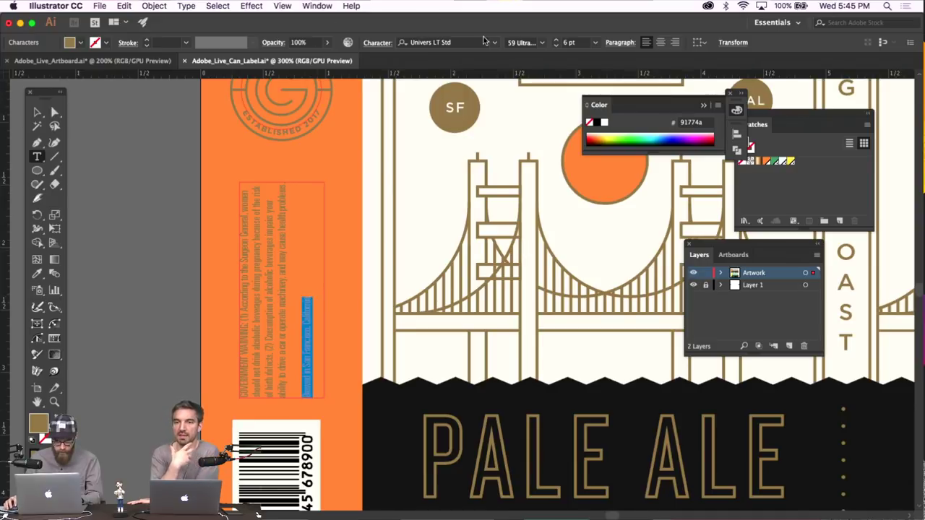
{"action": "left_click", "coordinate": [474, 43]}
{"action": "type", "text": "gotham"}
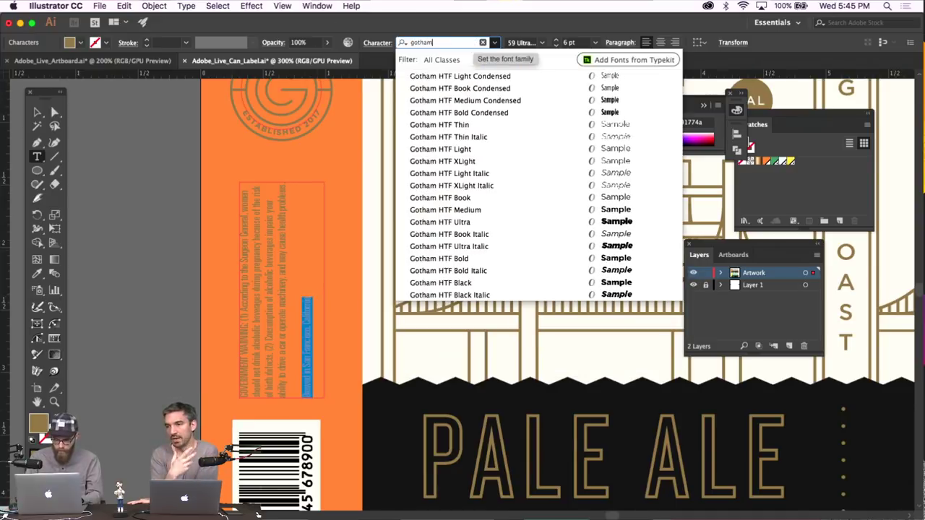
{"action": "left_click", "coordinate": [572, 211]}
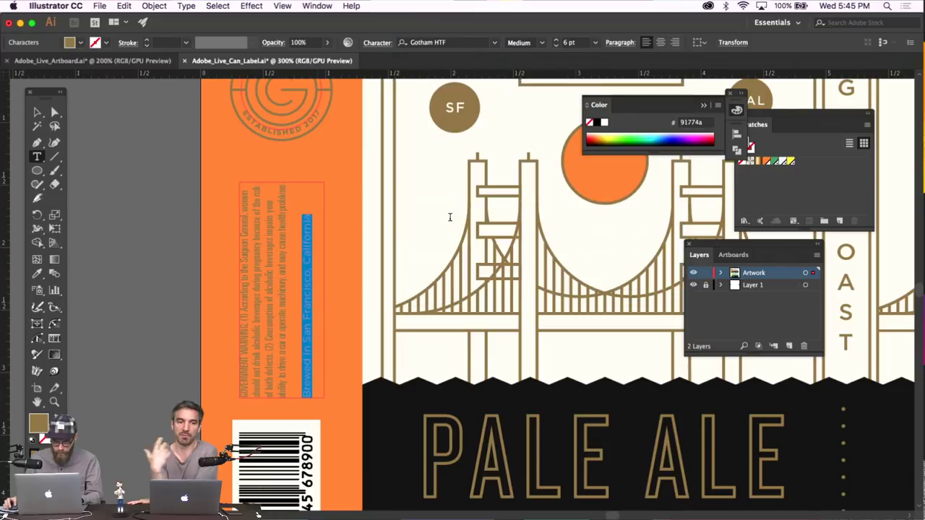
Try a 5 pt font size on the "Brewed in San Francisco, California" line
{"action": "left_click", "coordinate": [556, 45]}
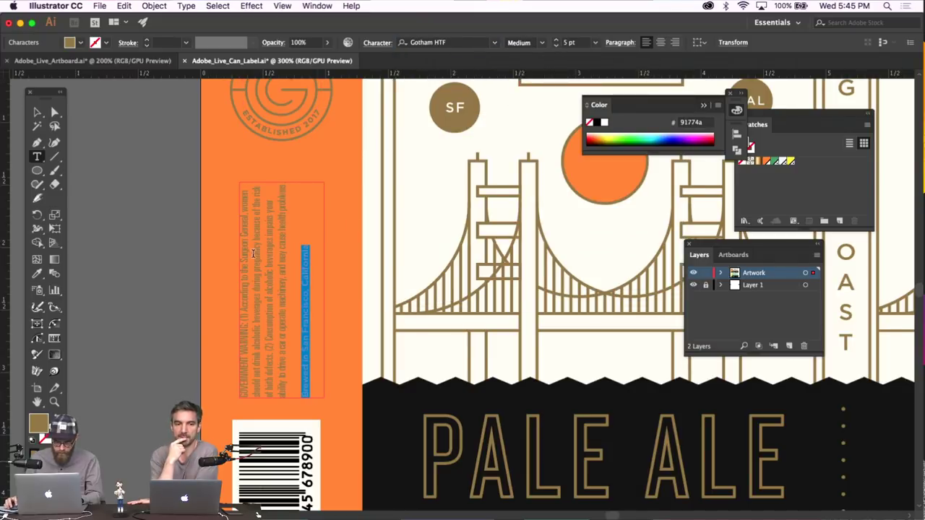
{"action": "key", "text": "ctrl+z"}
{"action": "key", "text": "Escape"}
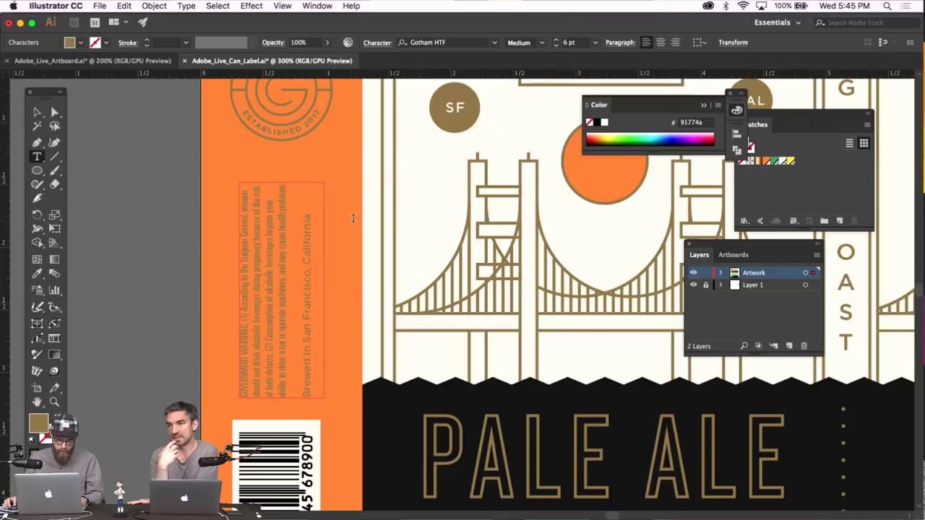
Try a 7 pt font size on the government warning paragraph
{"action": "left_click", "coordinate": [37, 112]}
{"action": "left_click", "coordinate": [293, 201]}
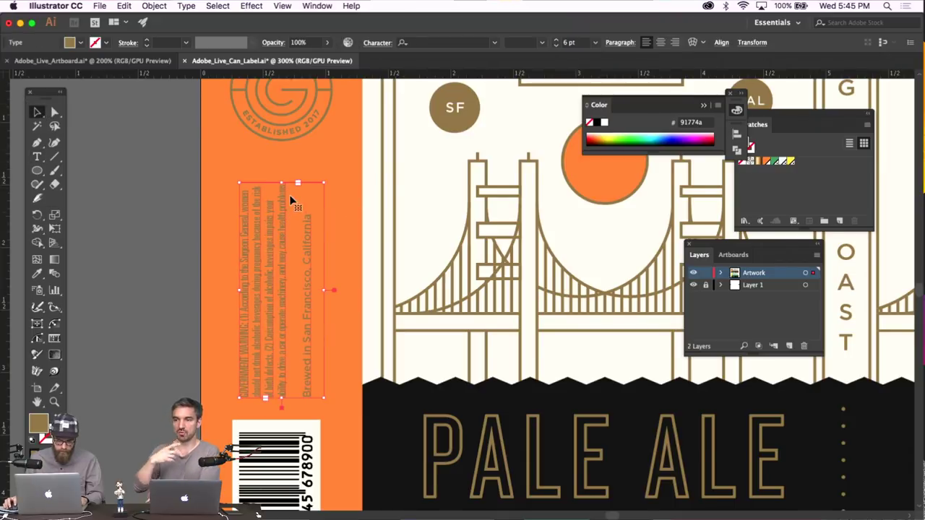
{"action": "double_click", "coordinate": [281, 193]}
{"action": "key", "text": "ctrl+a"}
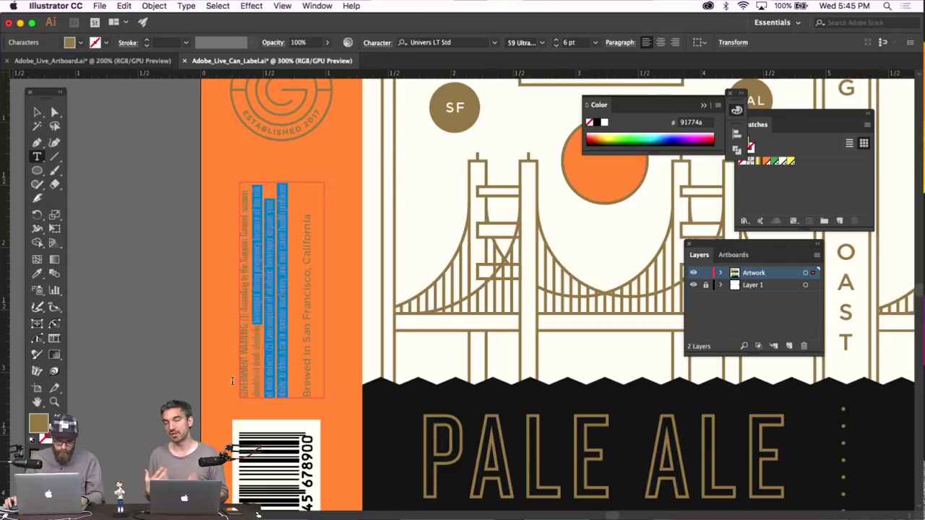
{"action": "left_click", "coordinate": [556, 39]}
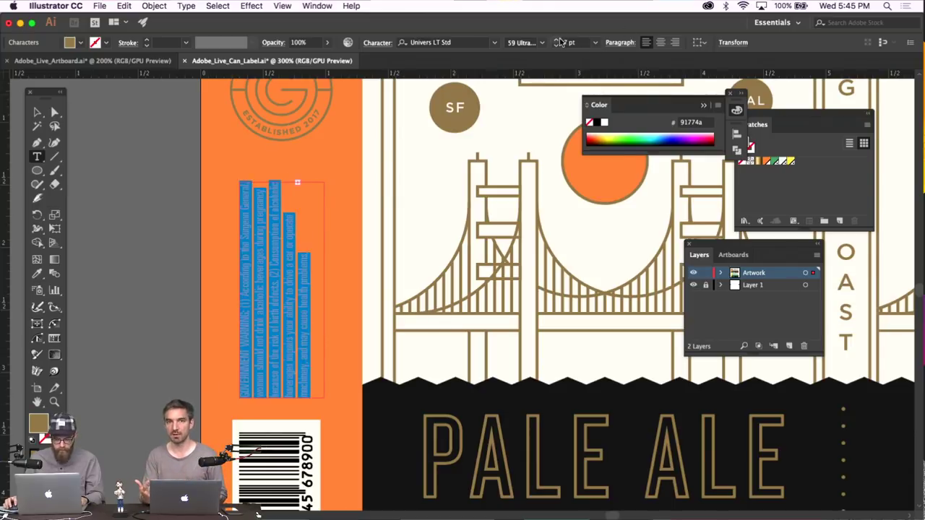
{"action": "key", "text": "ctrl+z"}
{"action": "key", "text": "Escape"}
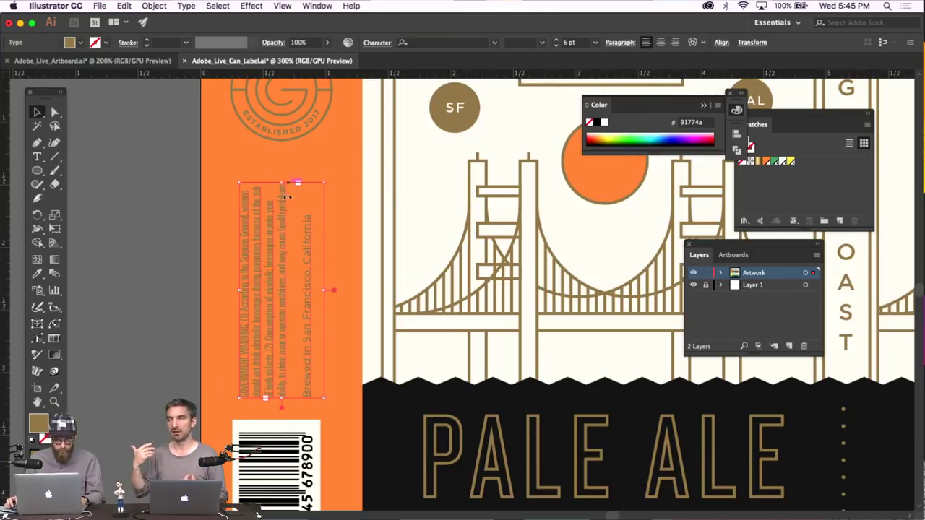
Set the tracking of the warning and brewed-in text to 10 and extend its frame slightly toward the badge
{"action": "left_click", "coordinate": [379, 43]}
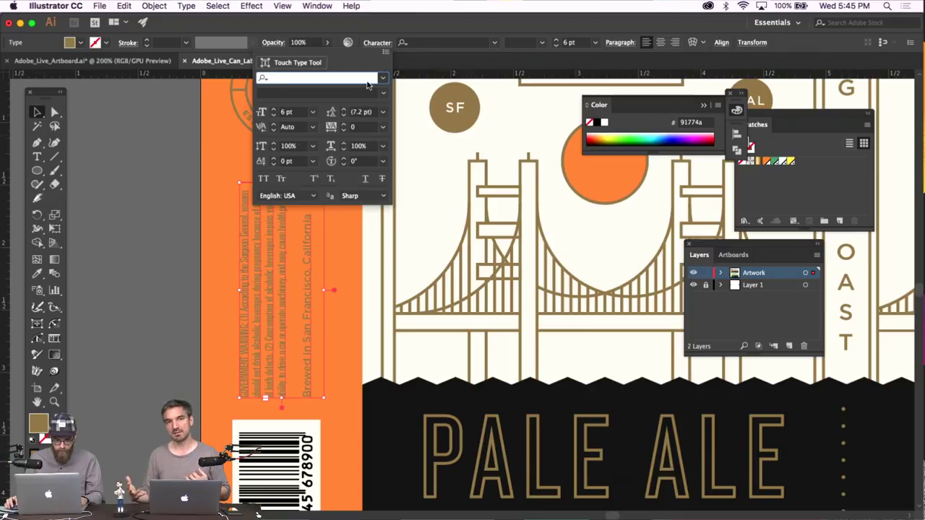
{"action": "left_click", "coordinate": [383, 126]}
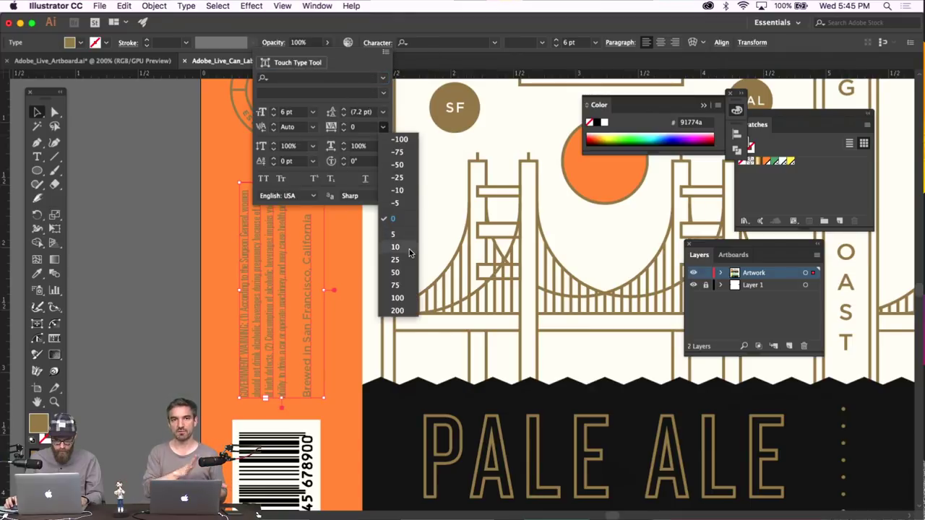
{"action": "left_click", "coordinate": [409, 249]}
{"action": "key", "text": "Escape"}
{"action": "left_click_drag", "start_coordinate": [280, 184], "coordinate": [283, 171]}
{"action": "left_click", "coordinate": [358, 215]}
Delete the leftover EST, circled G and 2017 artwork above the BACK heading, outside the label
{"action": "key", "text": "super+minus"}
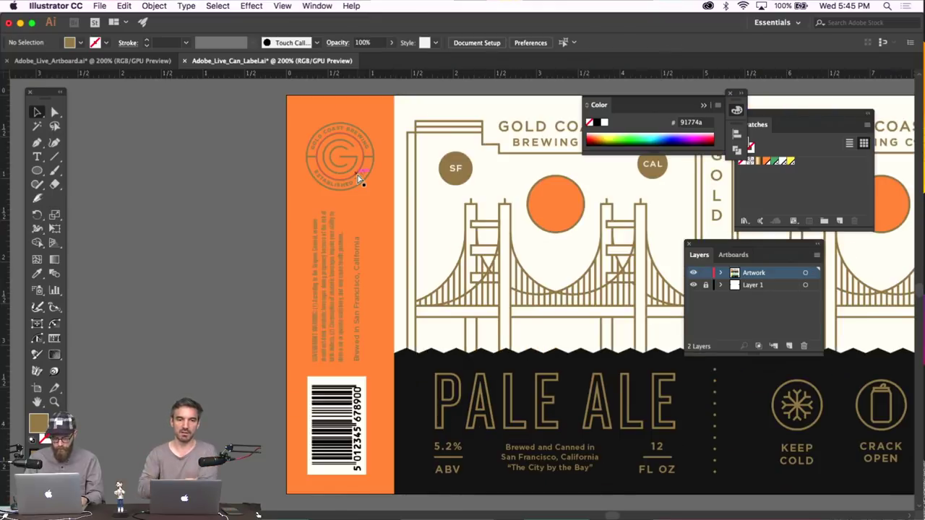
{"action": "scroll", "coordinate": [357, 179], "scroll_direction": "right", "scroll_amount": 5}
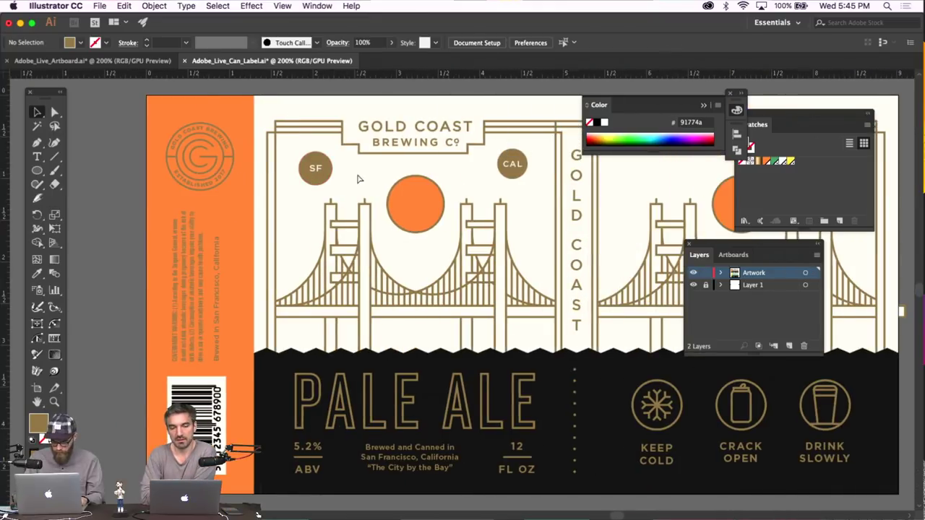
{"action": "key", "text": "super+minus"}
{"action": "scroll", "coordinate": [358, 178], "scroll_direction": "right", "scroll_amount": 5}
{"action": "scroll", "coordinate": [358, 179], "scroll_direction": "left", "scroll_amount": 3}
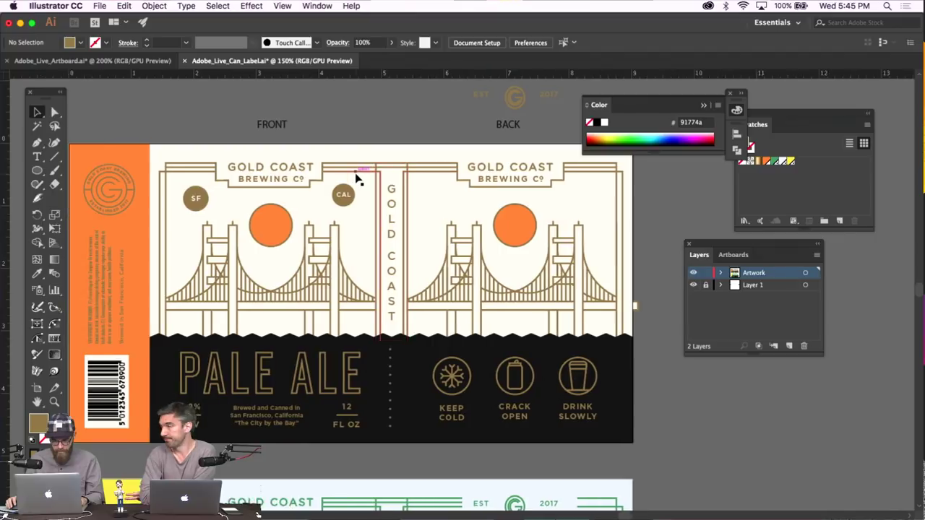
{"action": "scroll", "coordinate": [358, 178], "scroll_direction": "left", "scroll_amount": 2}
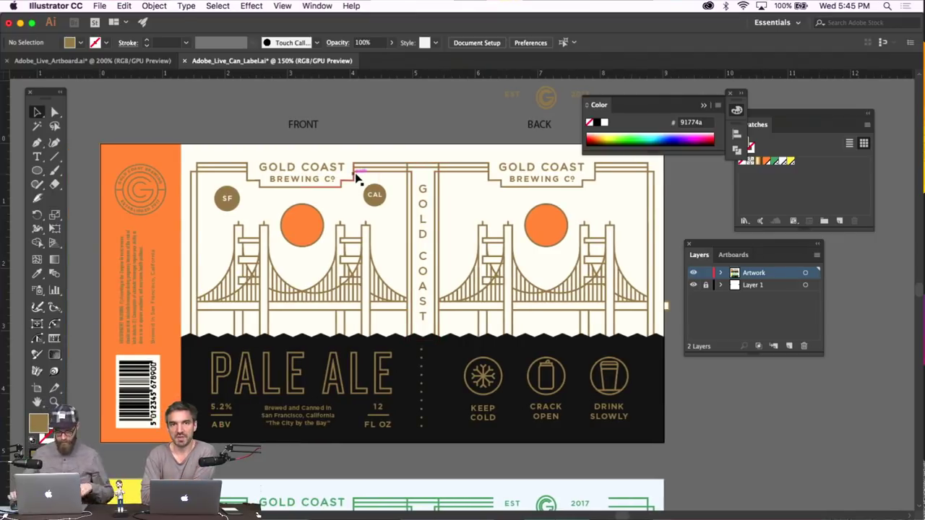
{"action": "scroll", "coordinate": [464, 203], "scroll_direction": "down", "scroll_amount": 1}
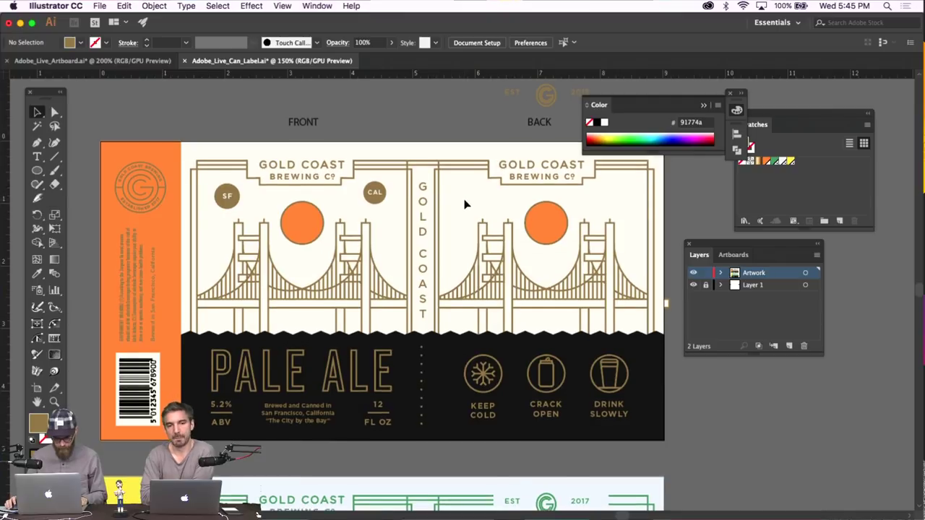
{"action": "scroll", "coordinate": [465, 203], "scroll_direction": "down", "scroll_amount": 1}
{"action": "key", "text": "super+minus"}
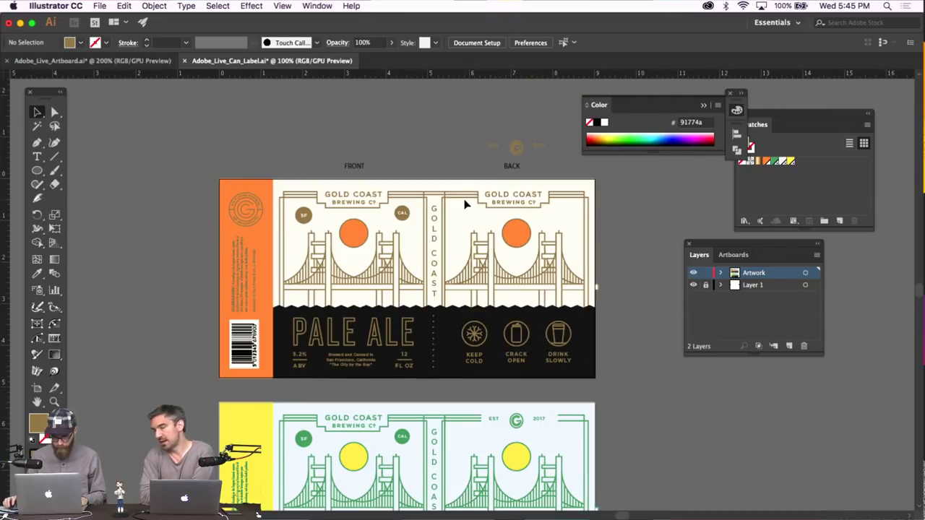
{"action": "left_click_drag", "start_coordinate": [445, 153], "coordinate": [599, 170]}
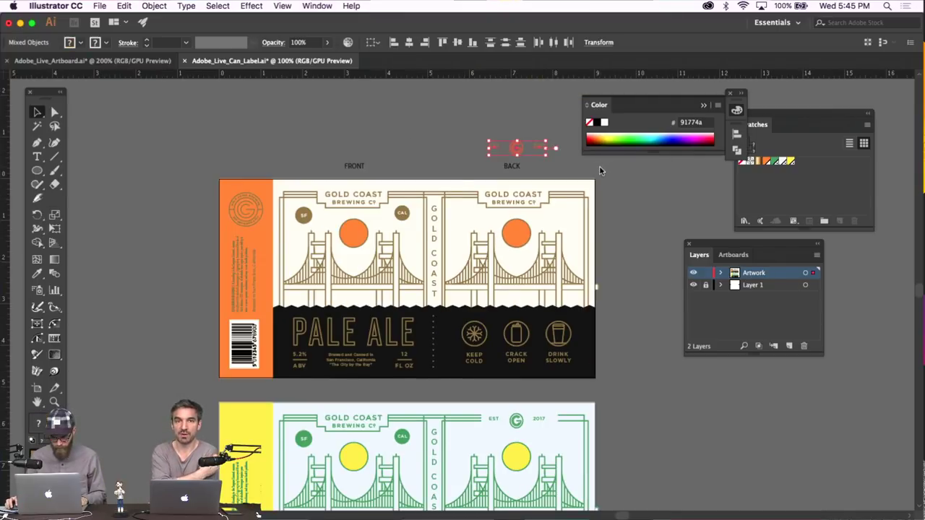
{"action": "key", "text": "Delete"}
Delete the green and yellow label variation below the original together with its artboard, Artboard 1 copy
{"action": "scroll", "coordinate": [599, 172], "scroll_direction": "down", "scroll_amount": 1}
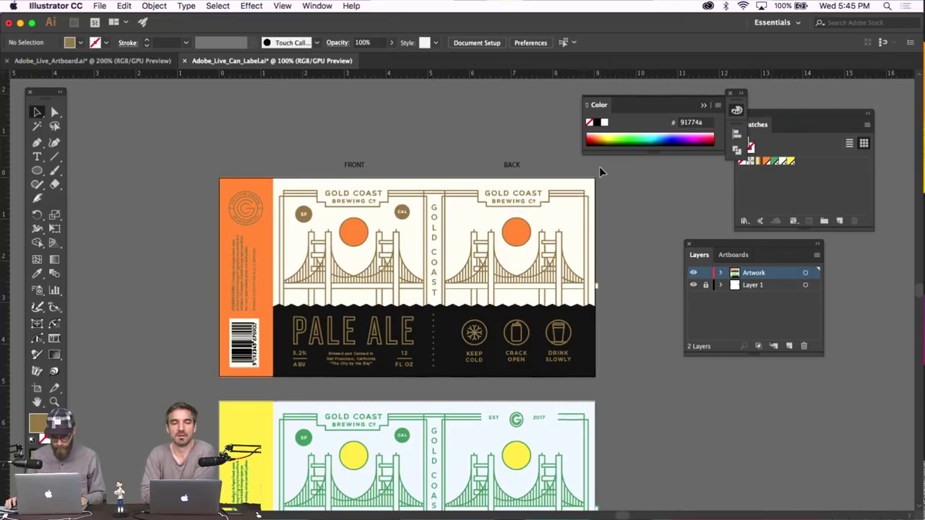
{"action": "scroll", "coordinate": [599, 166], "scroll_direction": "down", "scroll_amount": 5}
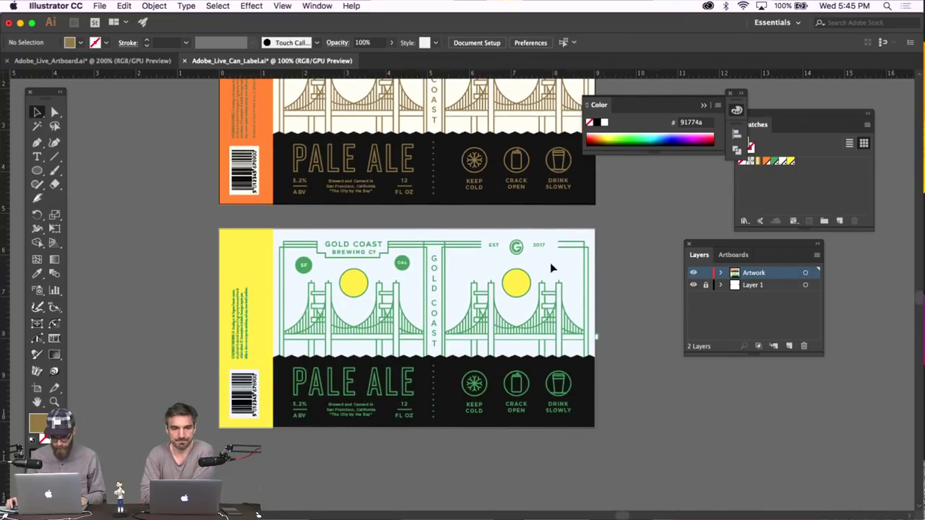
{"action": "left_click", "coordinate": [550, 269]}
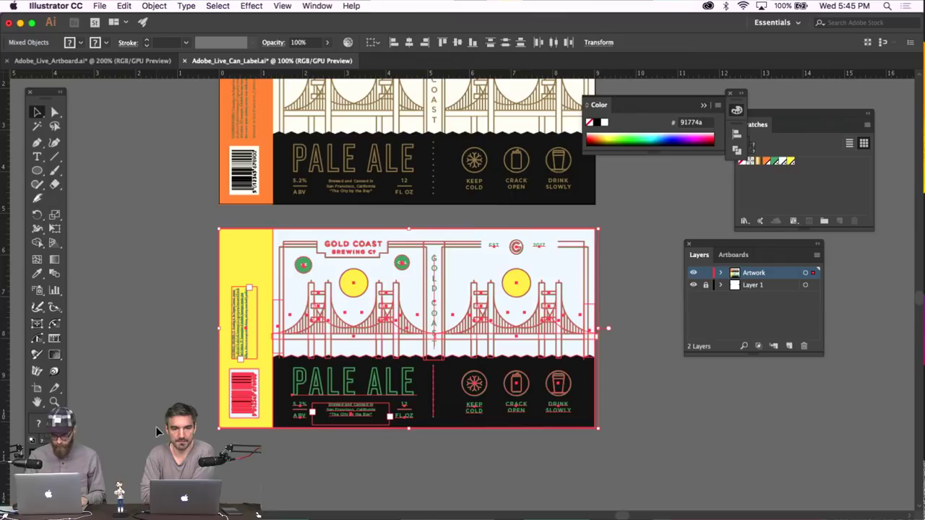
{"action": "left_click", "coordinate": [735, 255]}
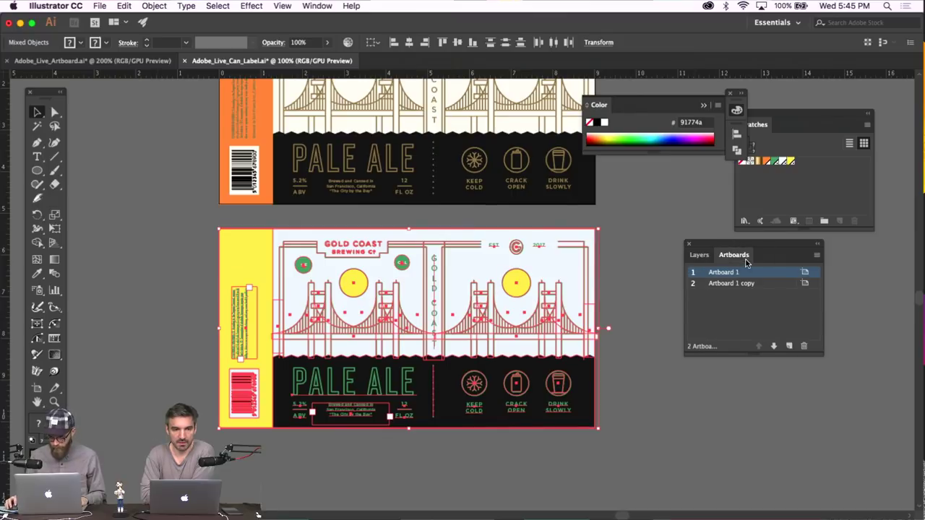
{"action": "left_click", "coordinate": [767, 284]}
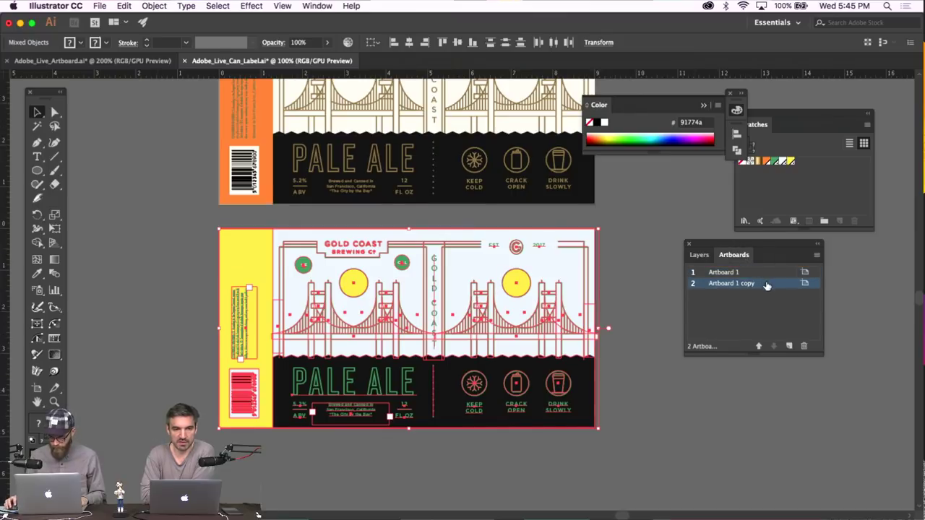
{"action": "left_click", "coordinate": [805, 348]}
{"action": "key", "text": "Delete"}
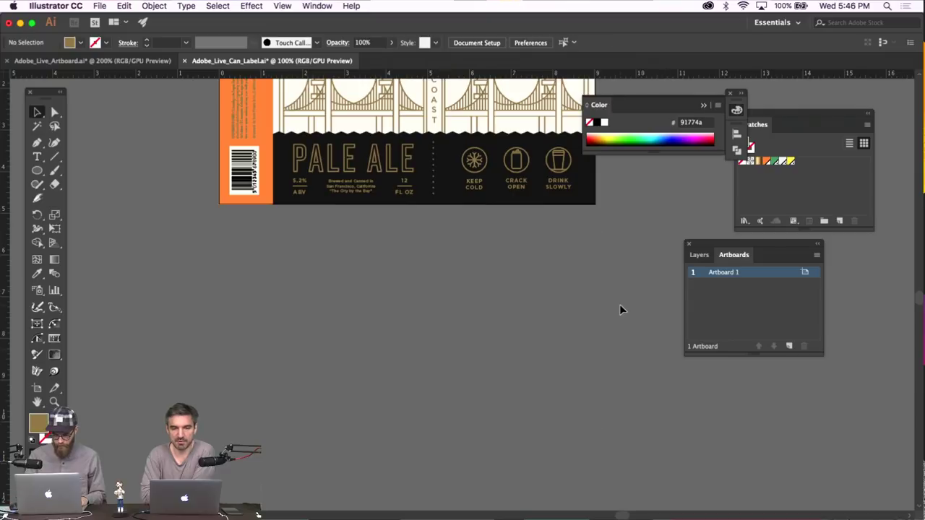
{"action": "scroll", "coordinate": [560, 290], "scroll_direction": "up", "scroll_amount": 5}
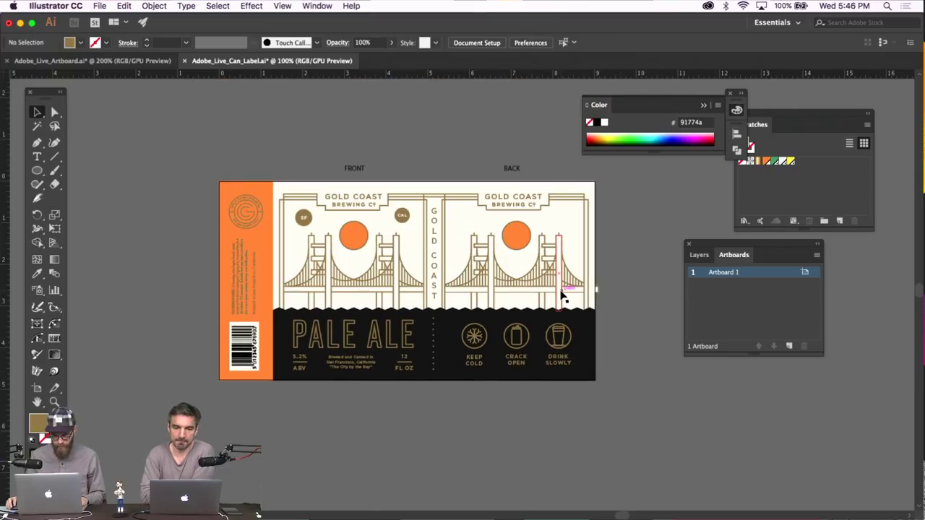
{"action": "scroll", "coordinate": [563, 295], "scroll_direction": "right", "scroll_amount": 3}
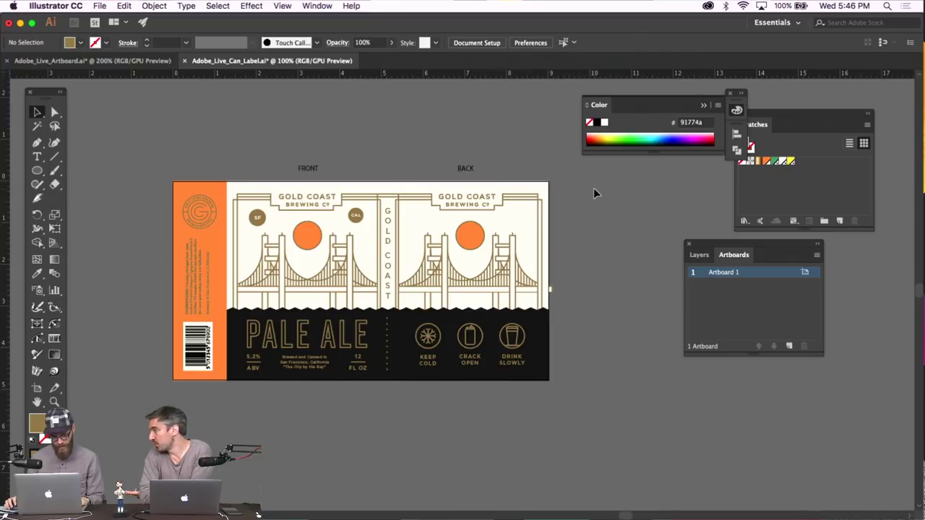
{"action": "left_click", "coordinate": [704, 255]}
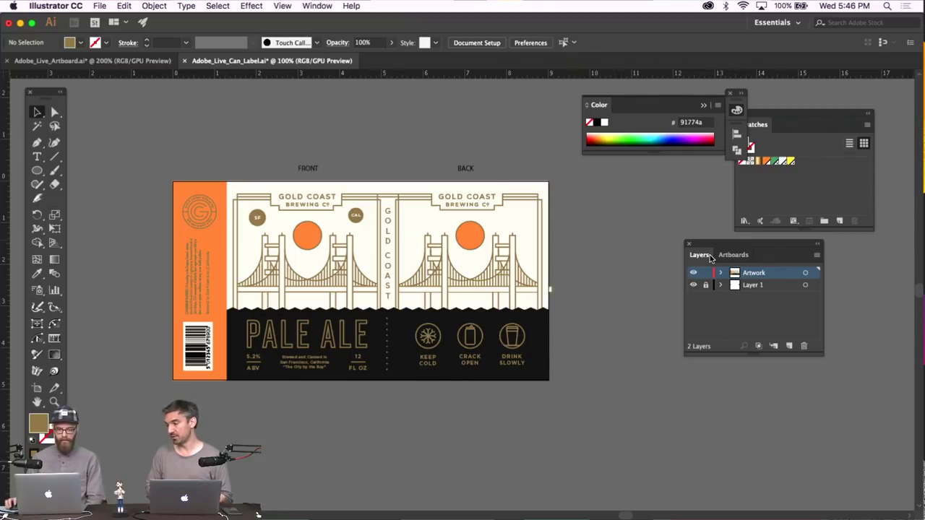
{"action": "left_click", "coordinate": [282, 6]}
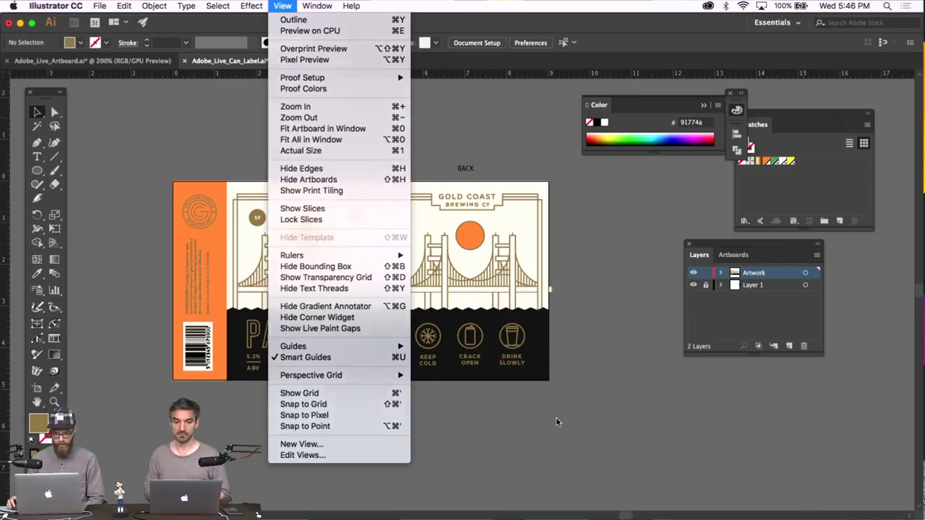
{"action": "left_click", "coordinate": [619, 353]}
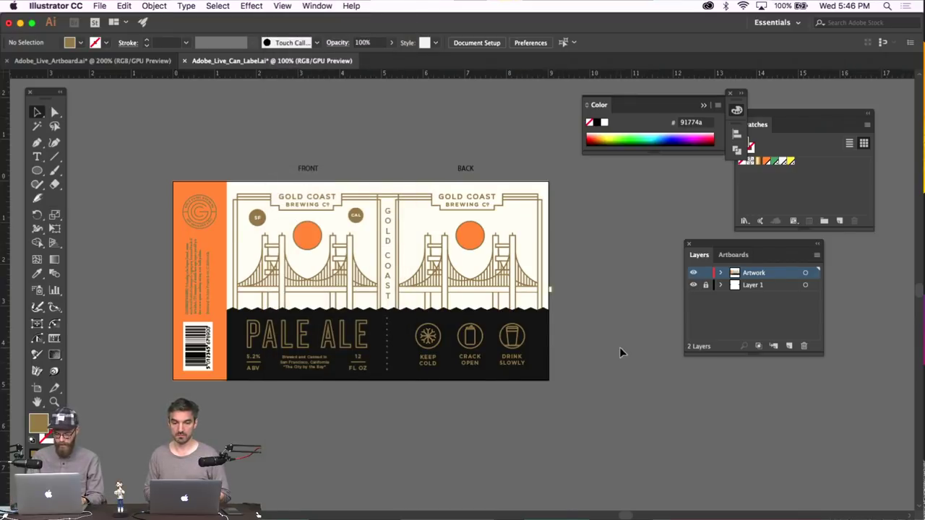
Look over the badge and logo artboards in Adobe_Live_Artboard.ai and return to the can label document
{"action": "left_click", "coordinate": [123, 62]}
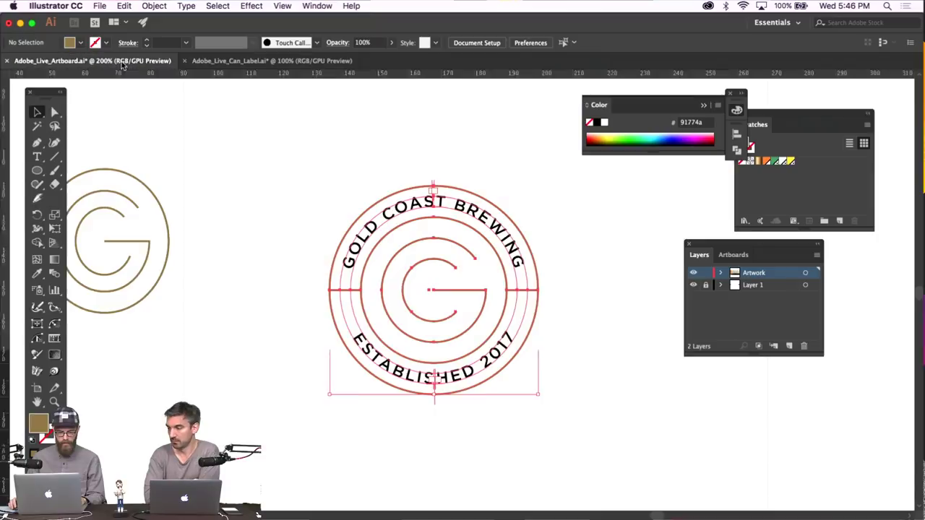
{"action": "scroll", "coordinate": [292, 144], "scroll_direction": "left", "scroll_amount": 3}
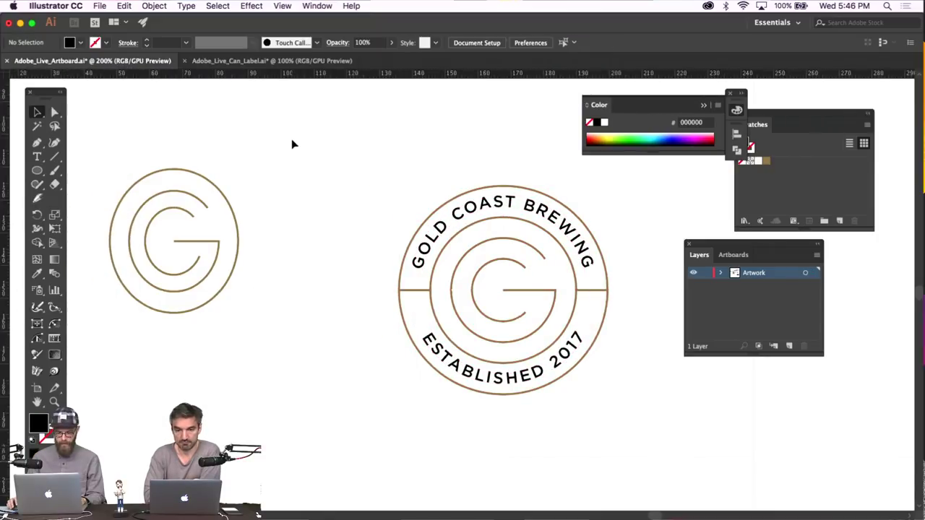
{"action": "key", "text": "super+1"}
{"action": "key", "text": "super+minus"}
{"action": "key", "text": "super+minus"}
{"action": "key", "text": "super+equal"}
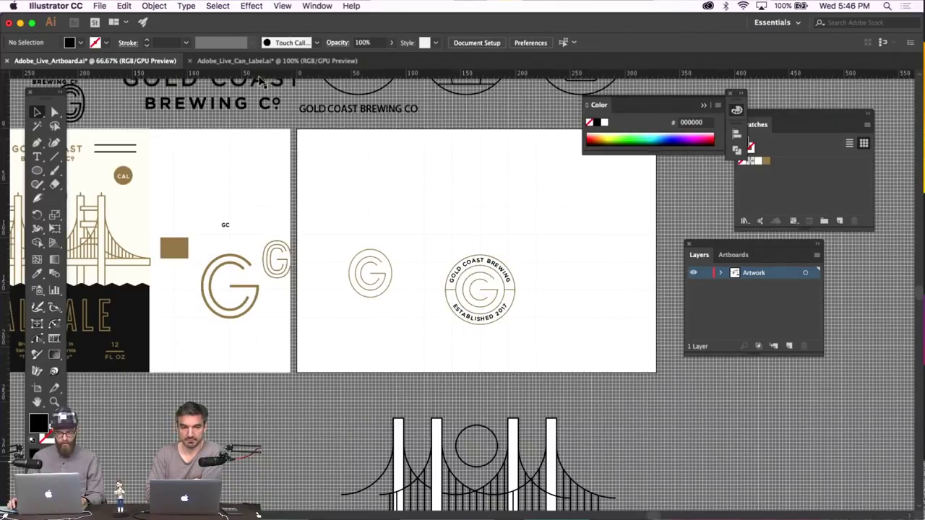
{"action": "left_click", "coordinate": [261, 62]}
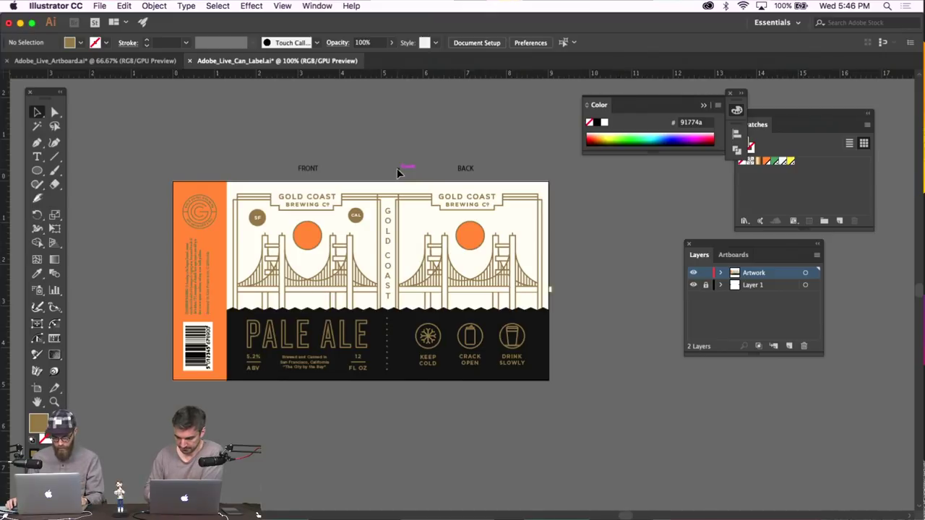
Add a new blank artboard of the same size beside the can label
{"action": "left_click", "coordinate": [317, 7]}
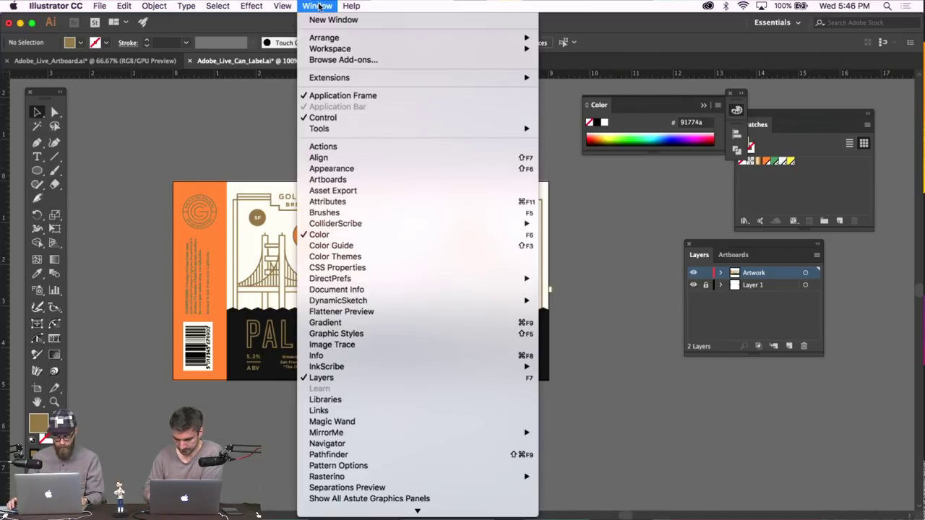
{"action": "left_click", "coordinate": [355, 180]}
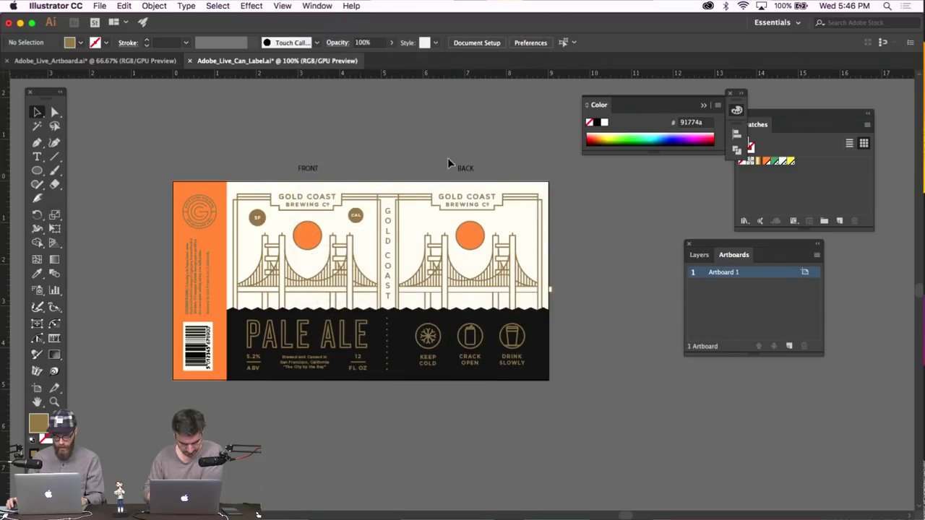
{"action": "left_click", "coordinate": [790, 347]}
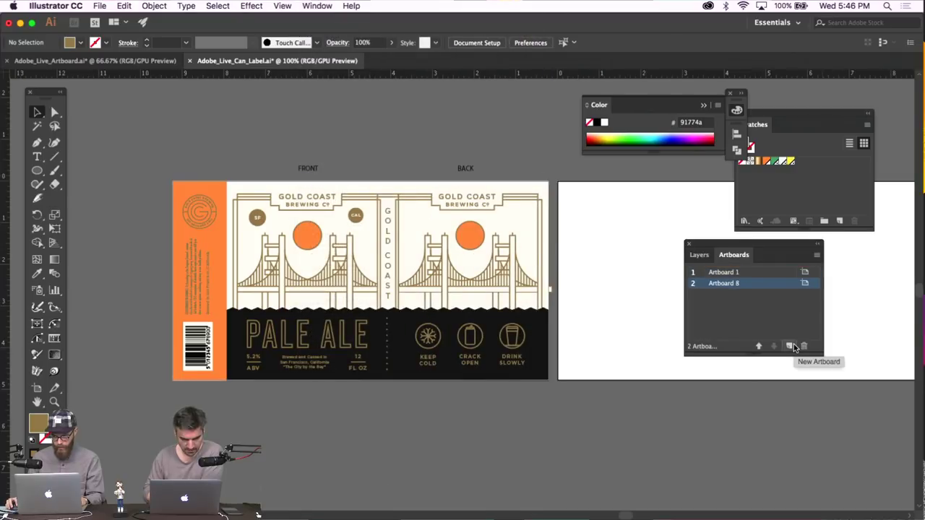
{"action": "scroll", "coordinate": [602, 300], "scroll_direction": "right", "scroll_amount": 3}
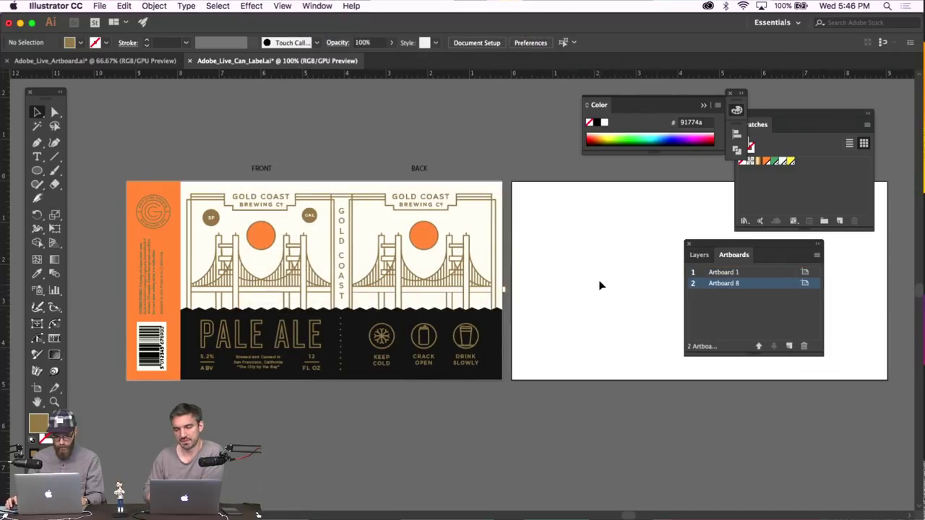
{"action": "scroll", "coordinate": [576, 280], "scroll_direction": "left", "scroll_amount": 2}
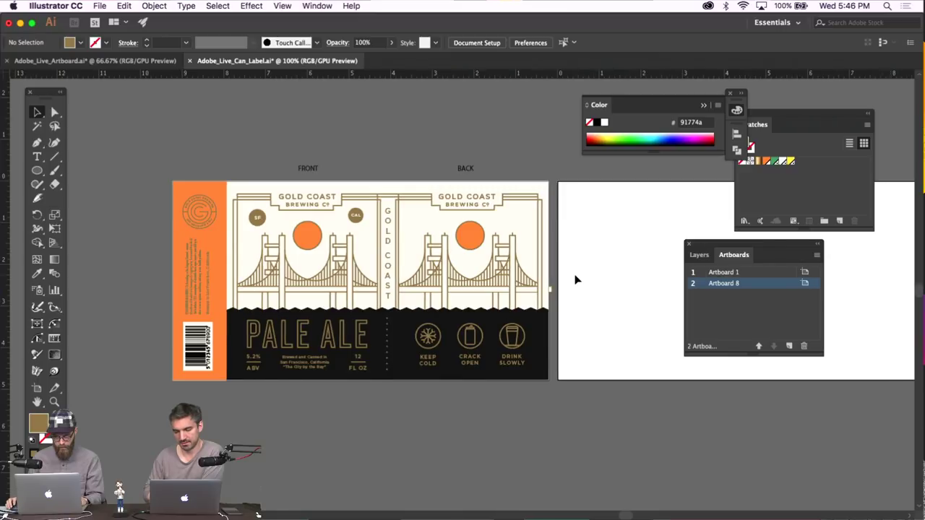
{"action": "scroll", "coordinate": [576, 280], "scroll_direction": "left", "scroll_amount": 2}
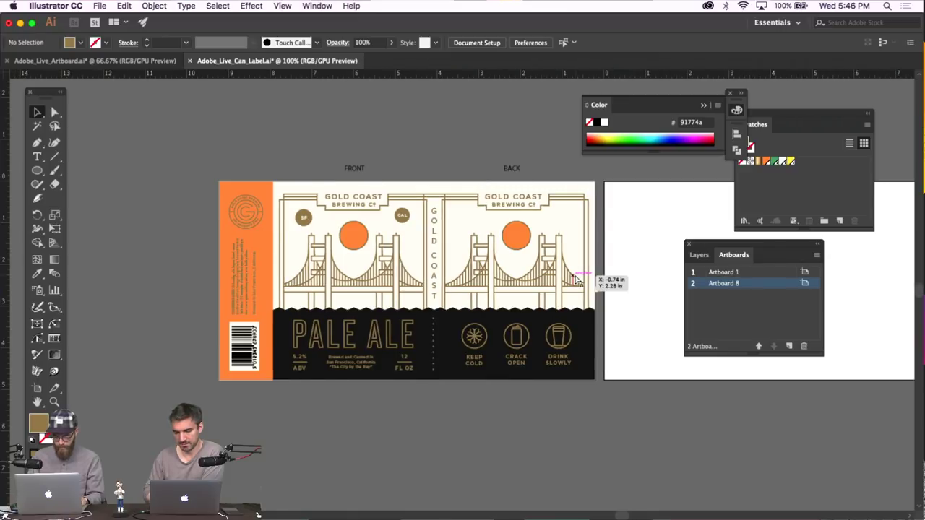
{"action": "key", "text": "super+equal"}
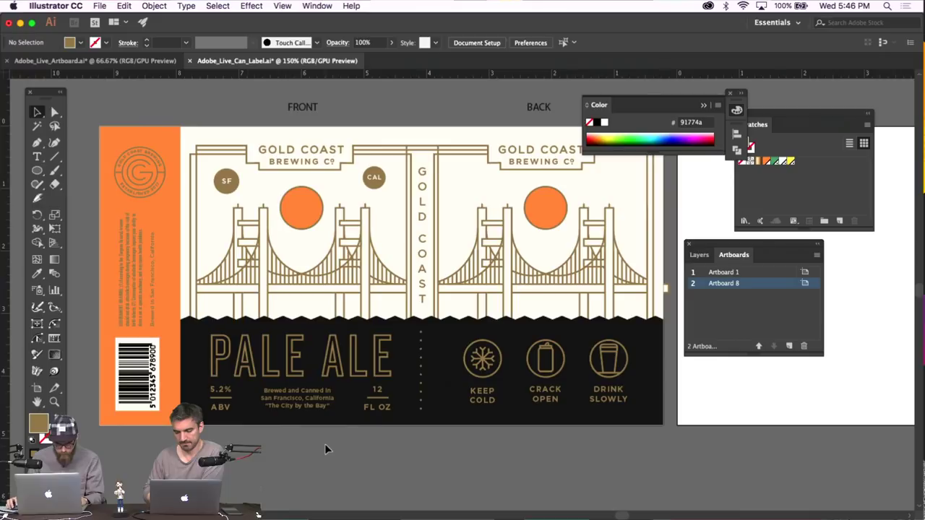
{"action": "scroll", "coordinate": [325, 444], "scroll_direction": "right", "scroll_amount": 1}
{"action": "scroll", "coordinate": [324, 444], "scroll_direction": "right", "scroll_amount": 1}
{"action": "scroll", "coordinate": [324, 443], "scroll_direction": "right", "scroll_amount": 1}
{"action": "scroll", "coordinate": [324, 443], "scroll_direction": "left", "scroll_amount": 3}
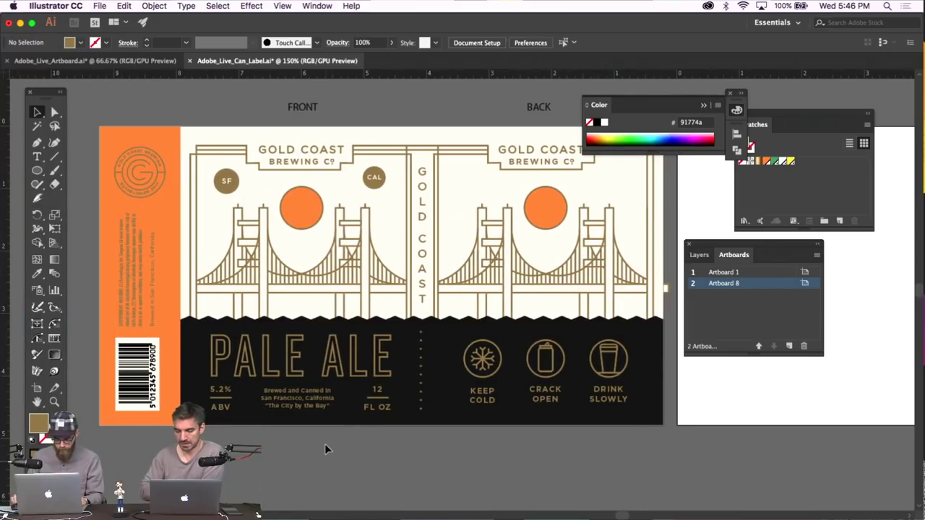
{"action": "key", "text": "super+minus"}
{"action": "scroll", "coordinate": [324, 444], "scroll_direction": "right", "scroll_amount": 2}
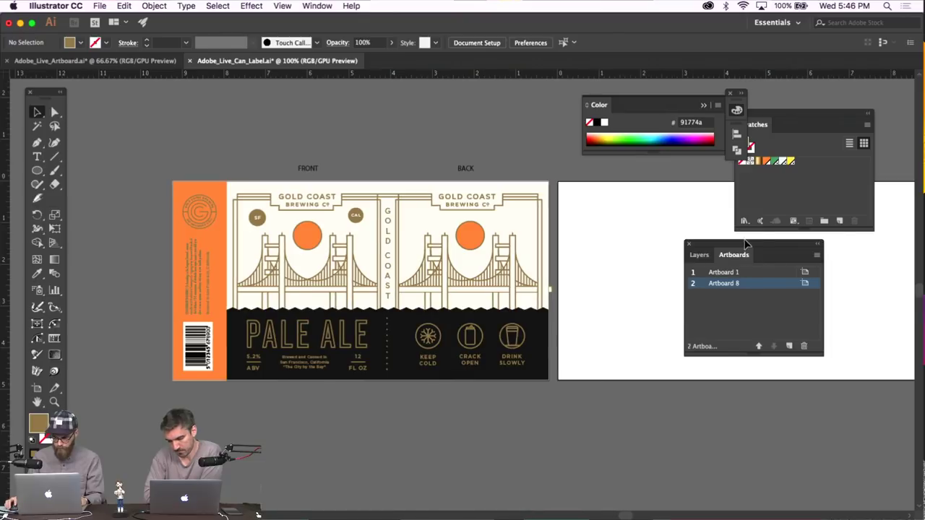
Unlock all locked objects in the can label document, including the label's background, and clear the selection
{"action": "left_click", "coordinate": [815, 115]}
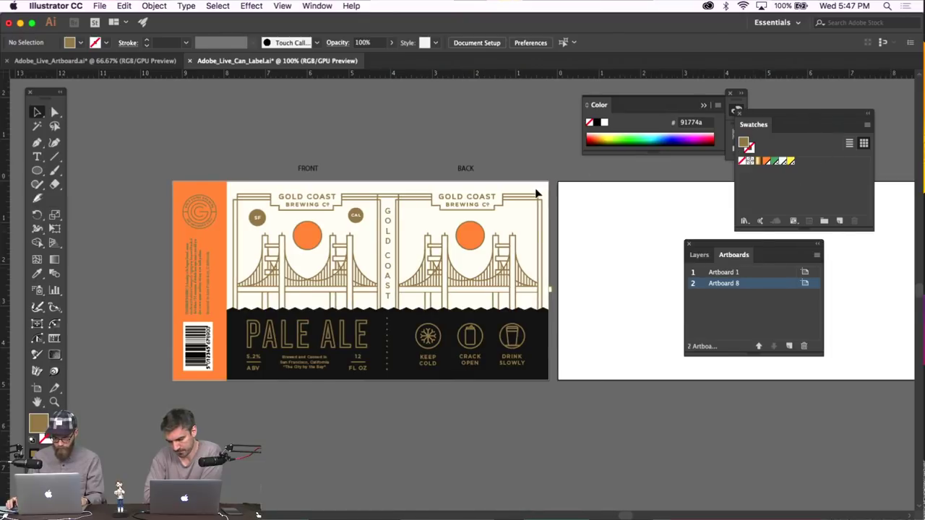
{"action": "left_click", "coordinate": [153, 6]}
{"action": "left_click", "coordinate": [163, 80]}
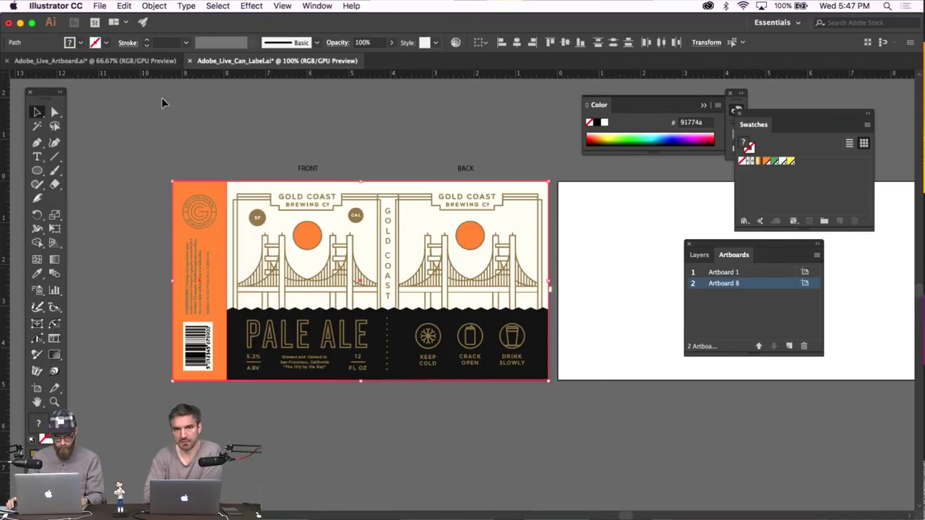
{"action": "left_click", "coordinate": [138, 189]}
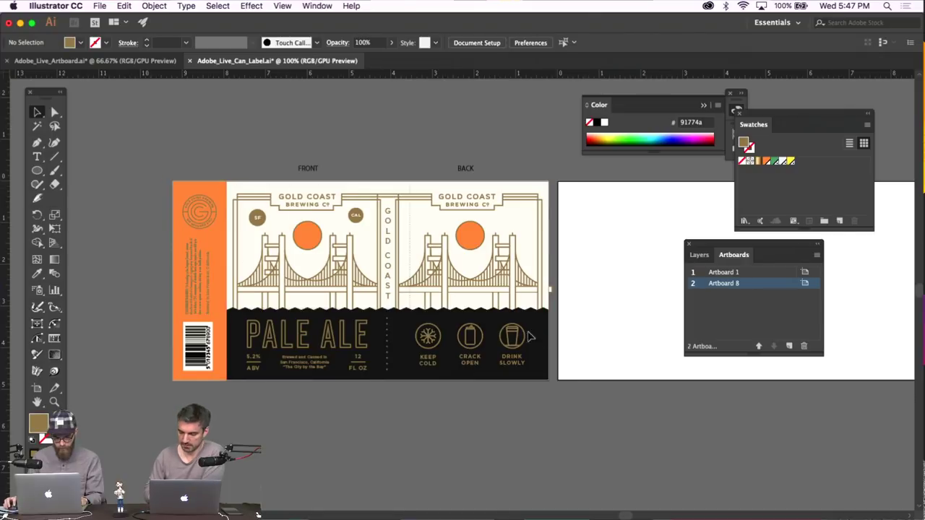
Duplicate the entire can label artwork onto the new second artboard at the matching position
{"action": "key", "text": "super+a"}
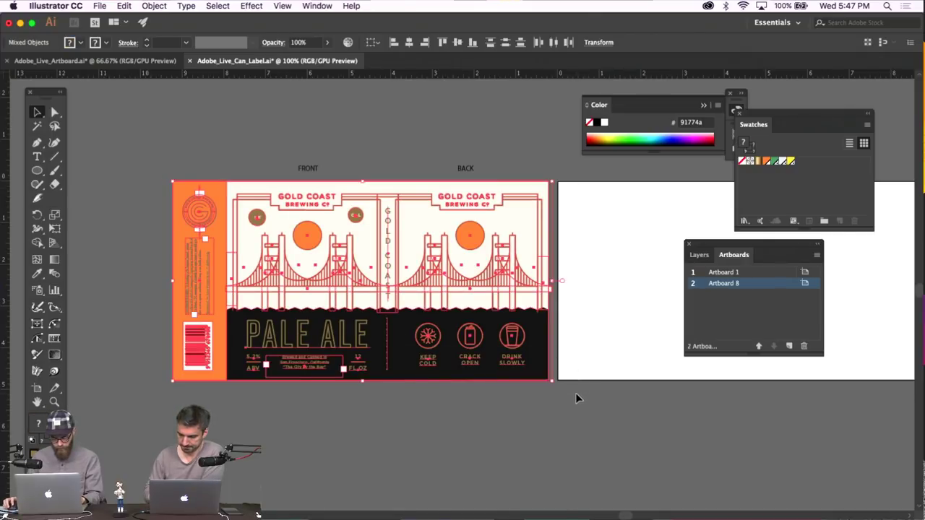
{"action": "left_click", "coordinate": [769, 274]}
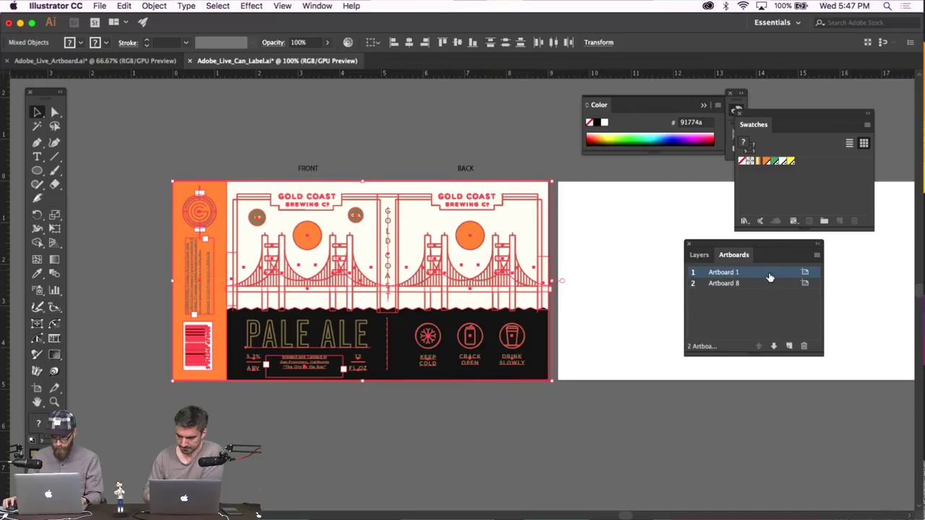
{"action": "left_click", "coordinate": [768, 287]}
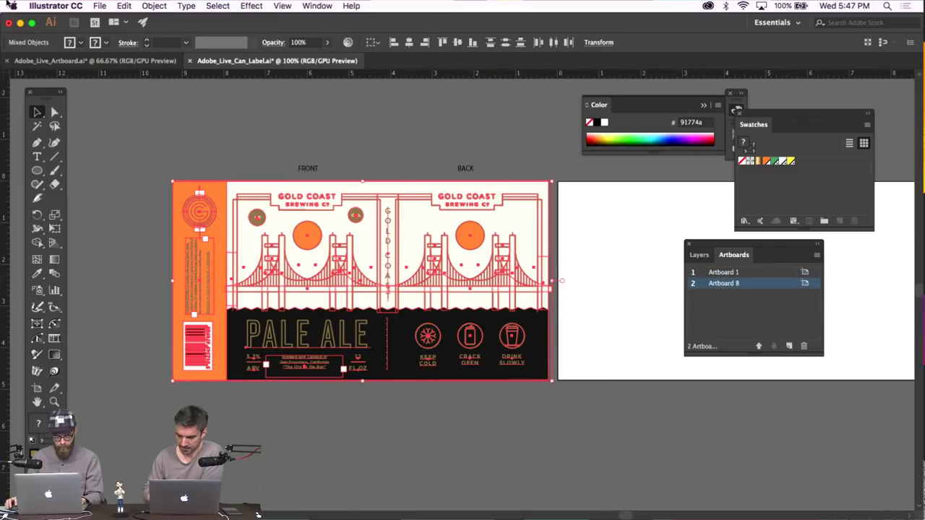
{"action": "left_click", "coordinate": [124, 6]}
{"action": "left_click", "coordinate": [185, 112]}
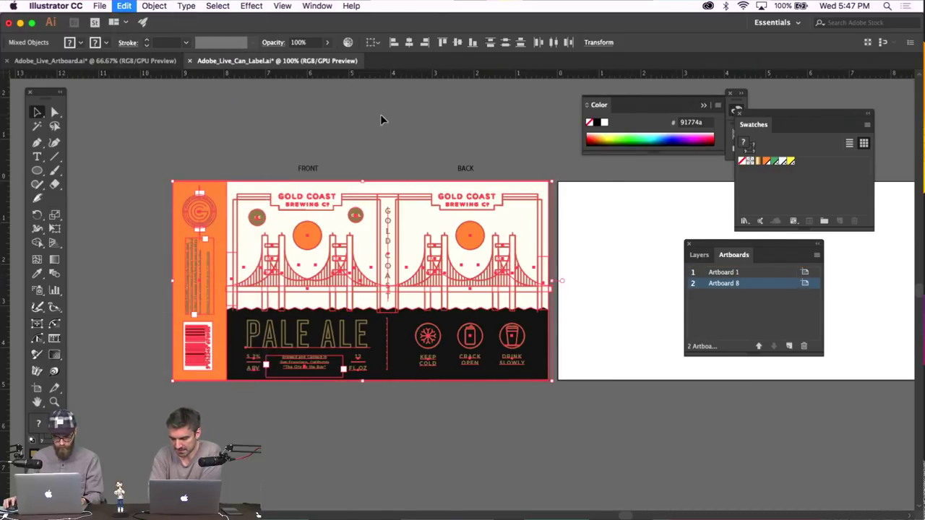
{"action": "left_click", "coordinate": [513, 124]}
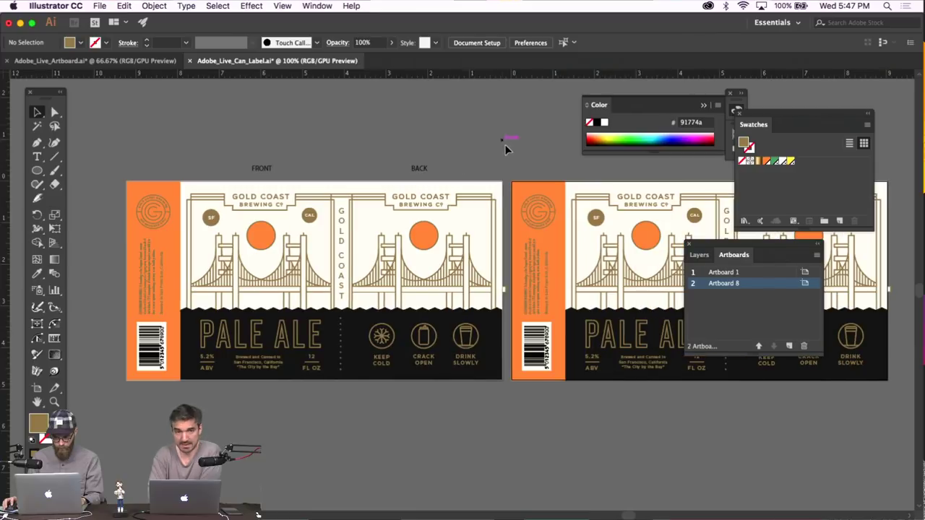
{"action": "left_click", "coordinate": [231, 346]}
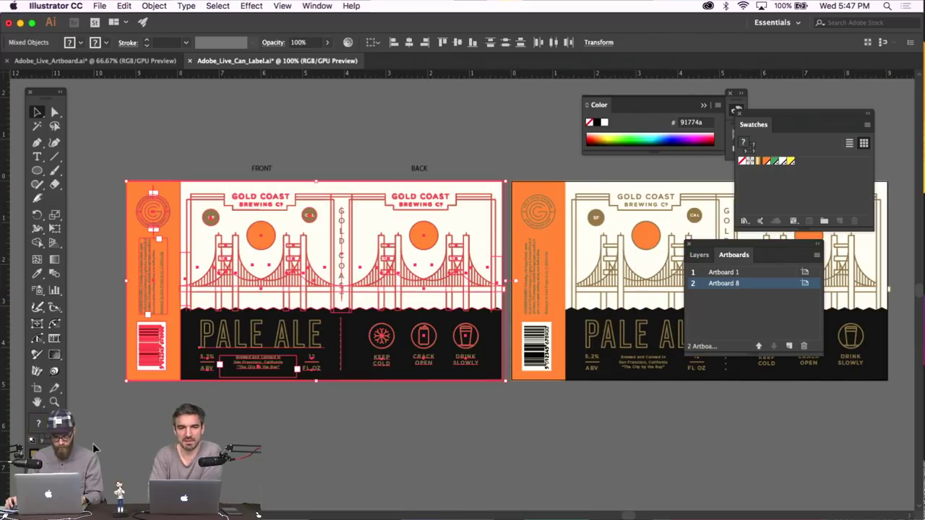
{"action": "left_click", "coordinate": [506, 419]}
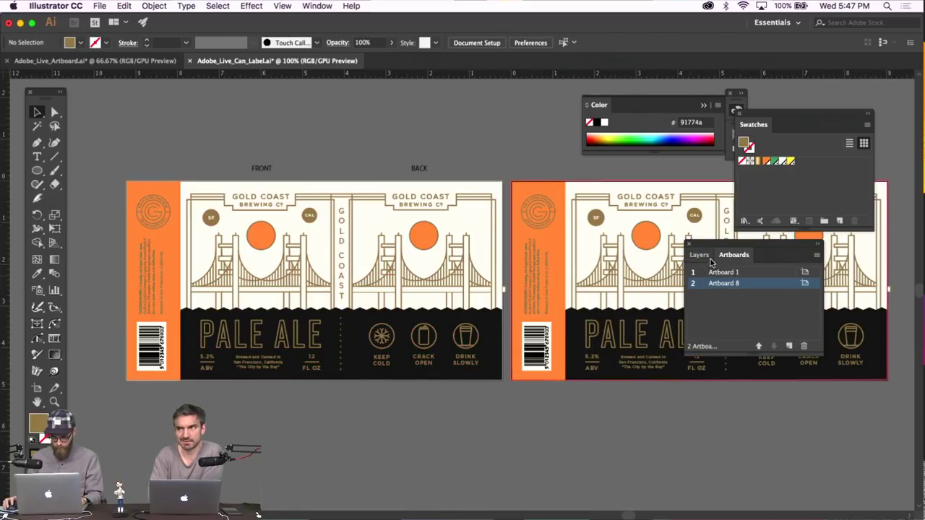
{"action": "scroll", "coordinate": [578, 200], "scroll_direction": "right", "scroll_amount": 5}
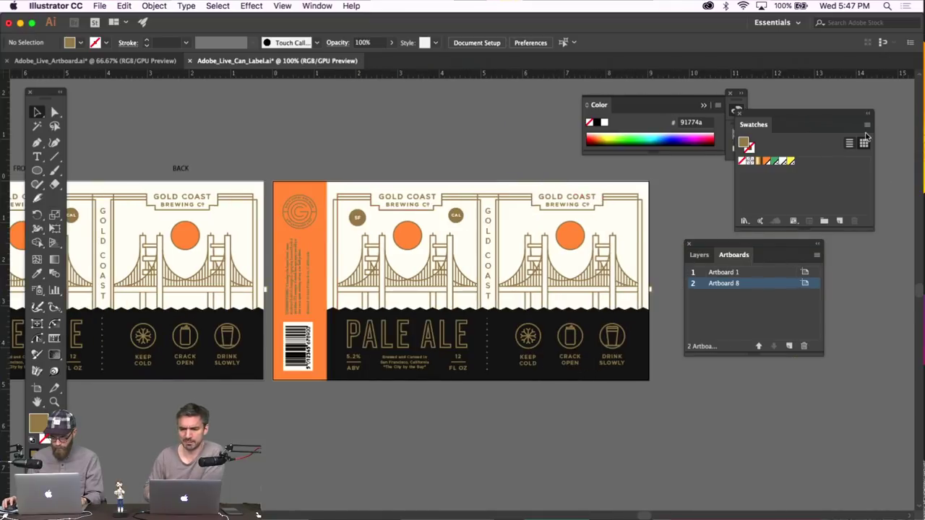
Create a new layer above the Artwork layer and name it Artwork 2
{"action": "left_click", "coordinate": [699, 256]}
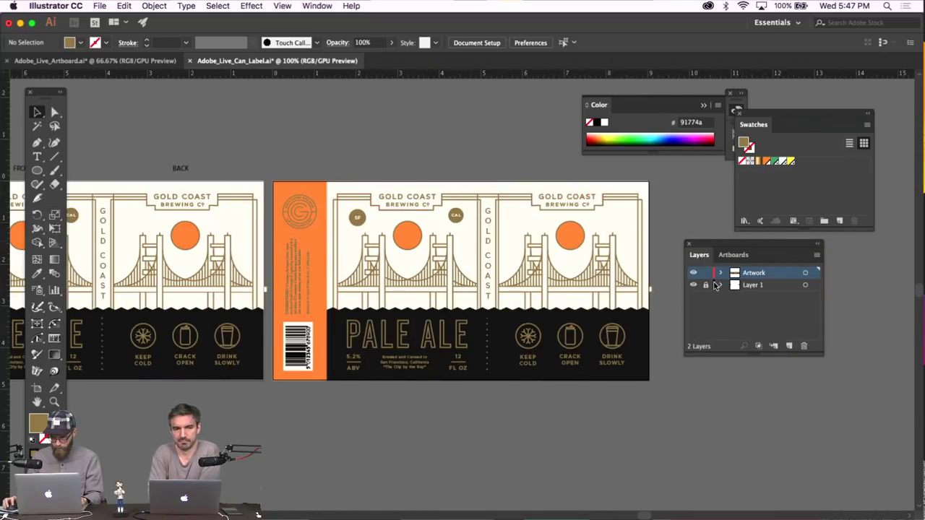
{"action": "left_click", "coordinate": [789, 345]}
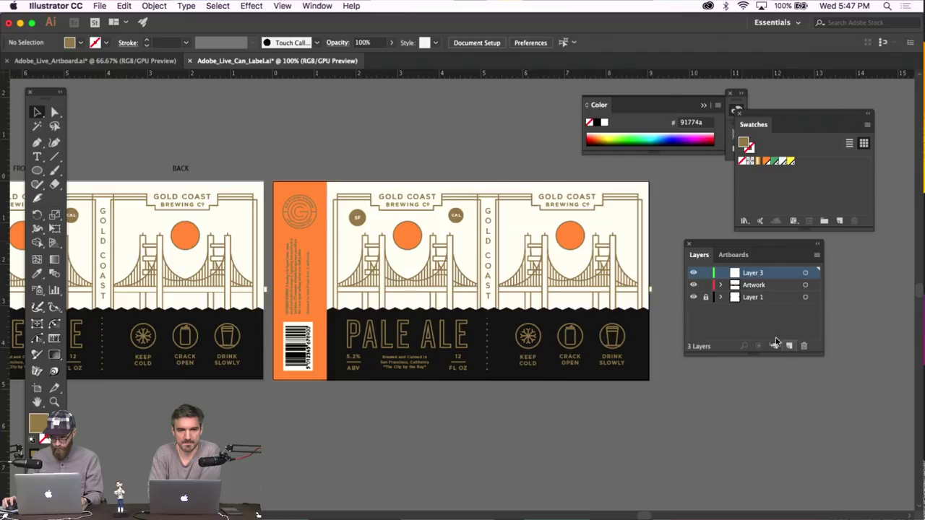
{"action": "double_click", "coordinate": [753, 273]}
{"action": "type", "text": "Artwork"}
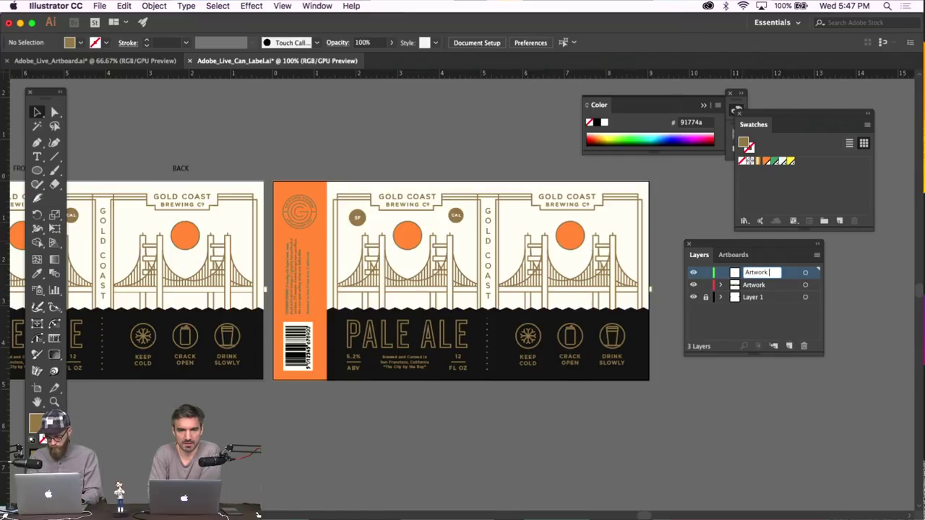
{"action": "type", "text": " 2"}
{"action": "key", "text": "Return"}
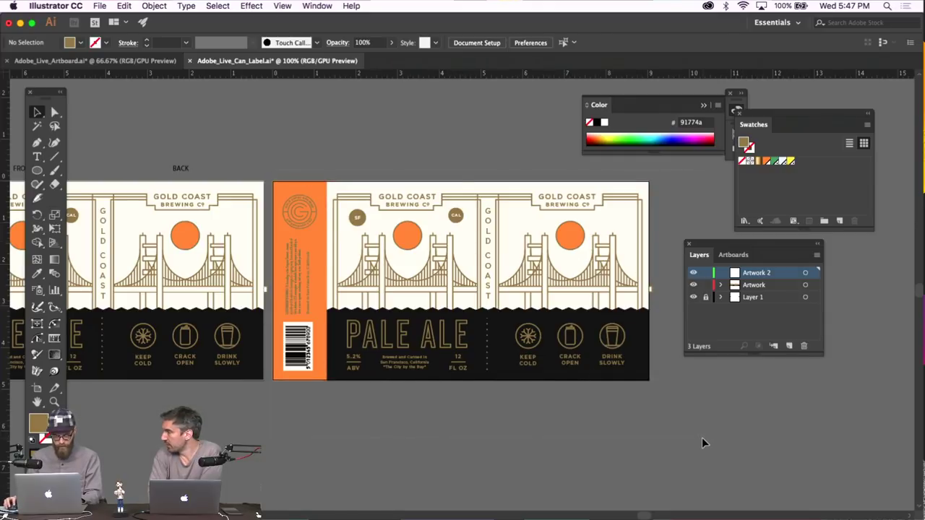
Move the label copy on the second artboard in place from the Artwork layer to Artwork 2, with the Artwork layer locked
{"action": "key", "text": "super+a"}
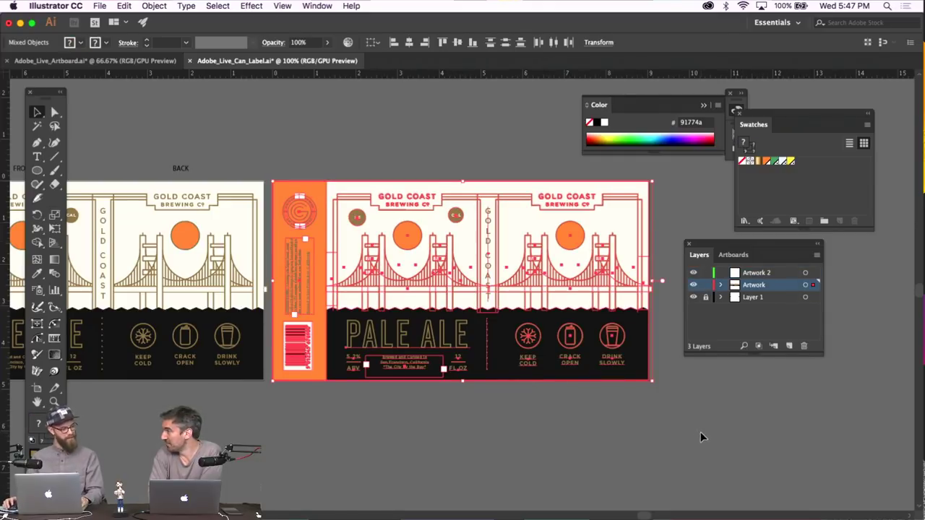
{"action": "key", "text": "super+x"}
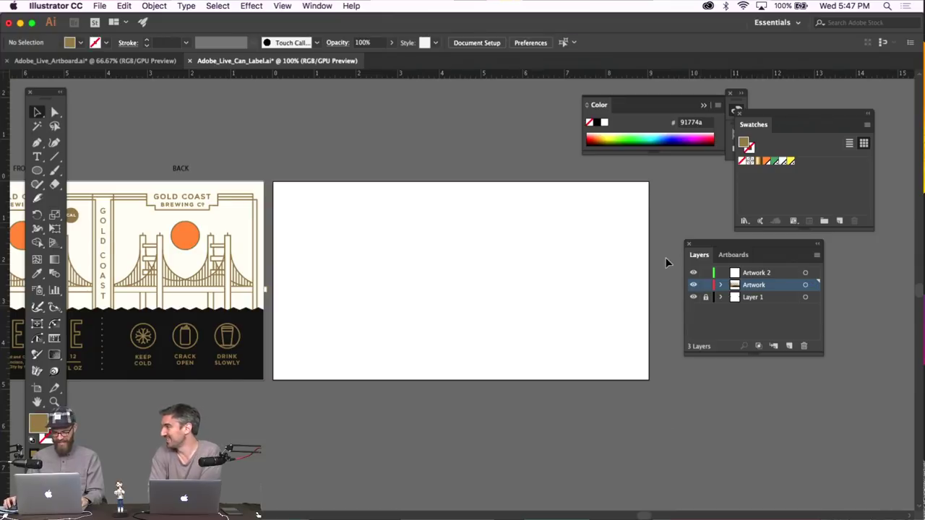
{"action": "left_click", "coordinate": [755, 275]}
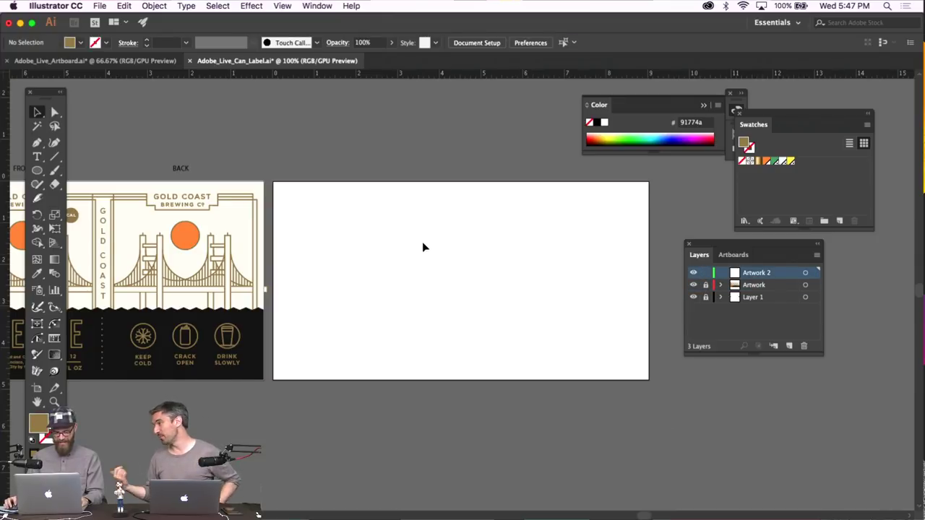
{"action": "left_click", "coordinate": [123, 5]}
{"action": "left_click", "coordinate": [144, 103]}
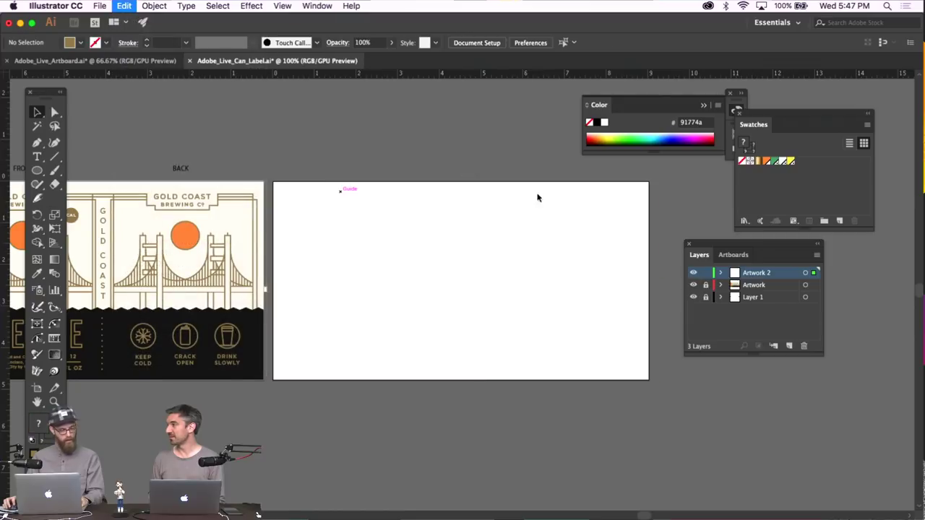
{"action": "left_click", "coordinate": [456, 403]}
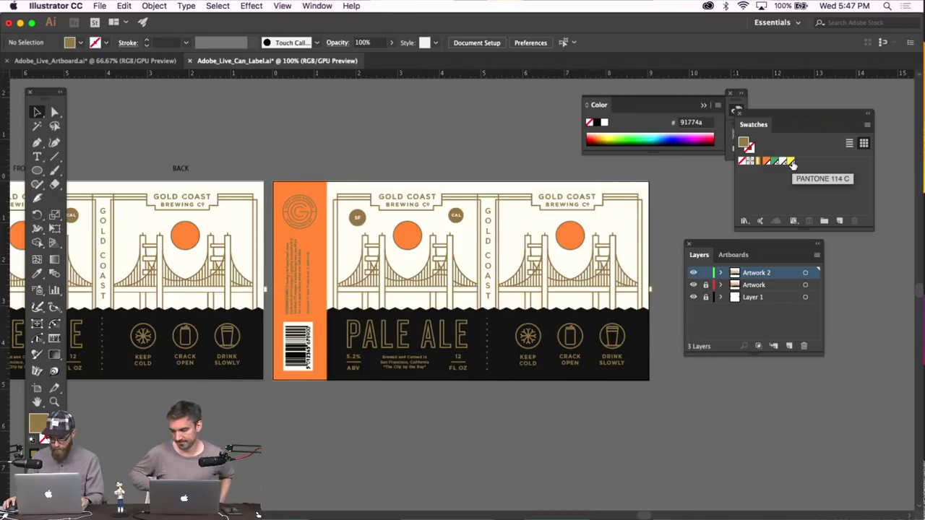
Delete the green, white and PANTONE 114 C yellow swatches and put away the color spectrum controls
{"action": "left_click", "coordinate": [792, 162]}
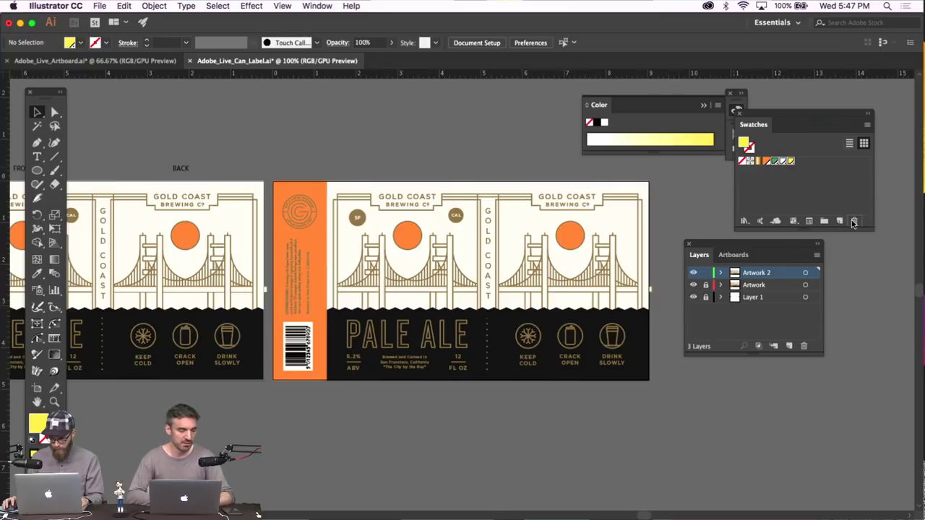
{"action": "left_click", "coordinate": [853, 222]}
{"action": "left_click", "coordinate": [516, 291]}
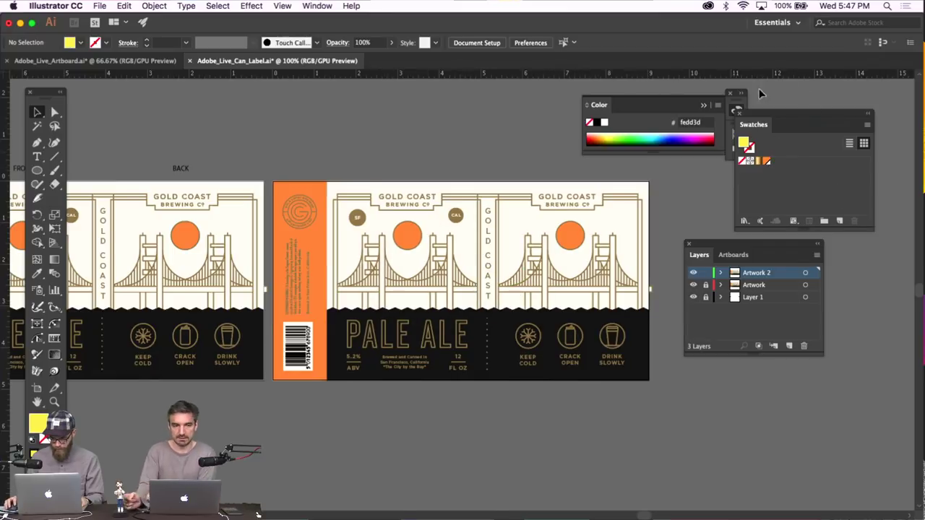
{"action": "left_click", "coordinate": [704, 107]}
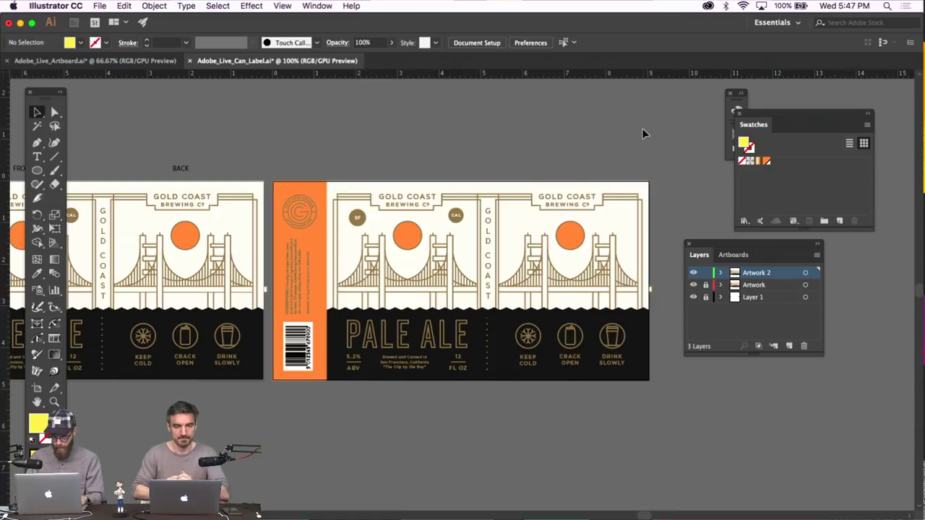
Recolor the black lower band of the label copy to light aqua 76e5f4
{"action": "key", "text": "super+equal"}
{"action": "left_click", "coordinate": [434, 399]}
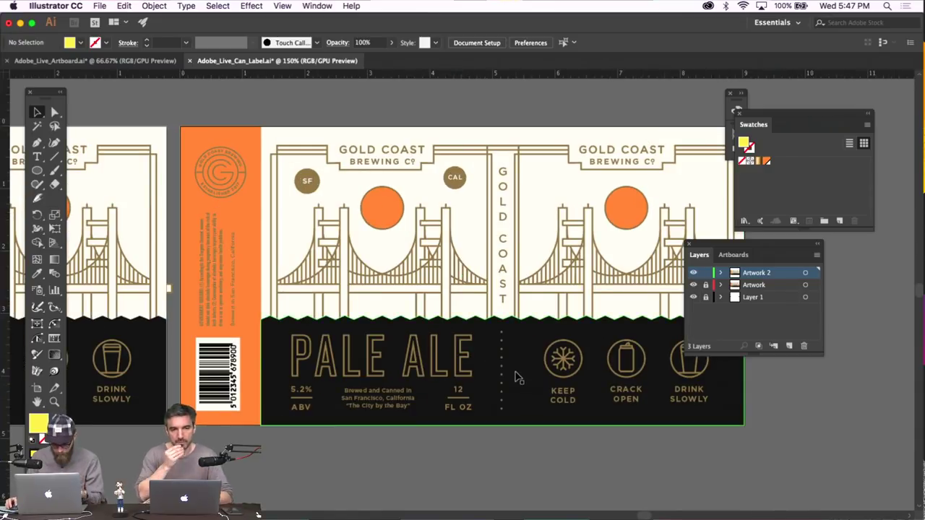
{"action": "double_click", "coordinate": [39, 426]}
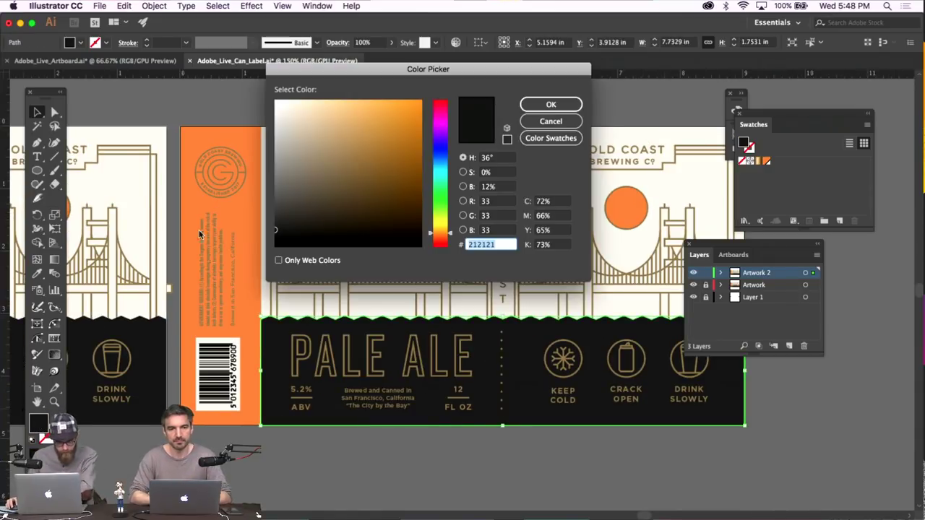
{"action": "left_click", "coordinate": [440, 162]}
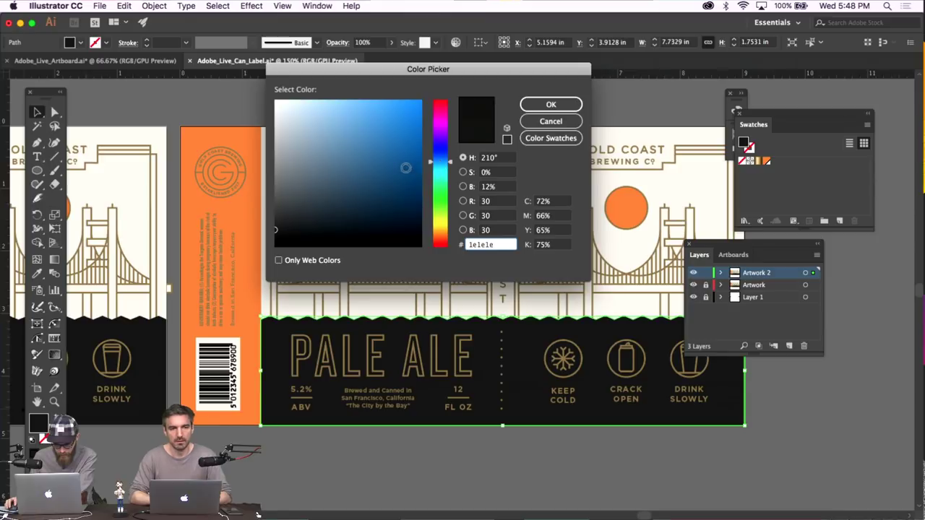
{"action": "left_click_drag", "start_coordinate": [403, 129], "coordinate": [389, 99]}
{"action": "left_click_drag", "start_coordinate": [441, 169], "coordinate": [442, 170]}
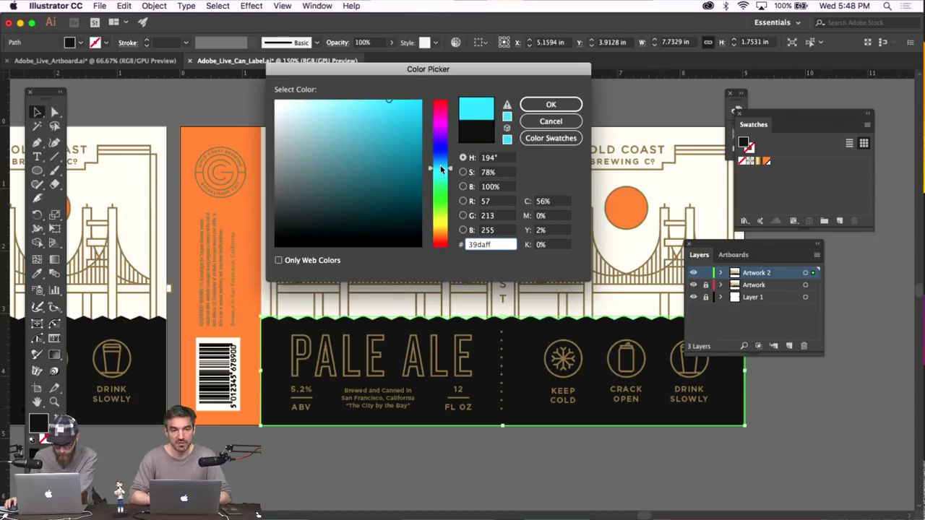
{"action": "left_click", "coordinate": [551, 105]}
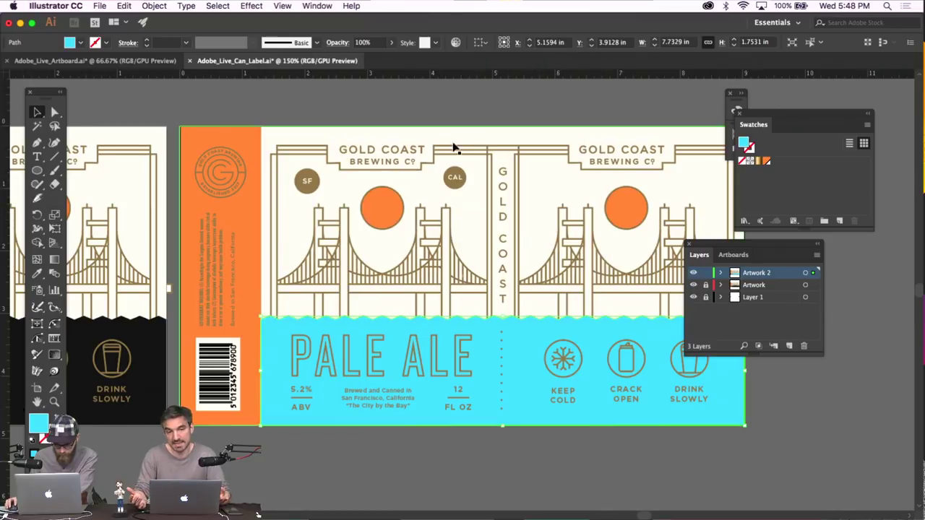
{"action": "double_click", "coordinate": [34, 427]}
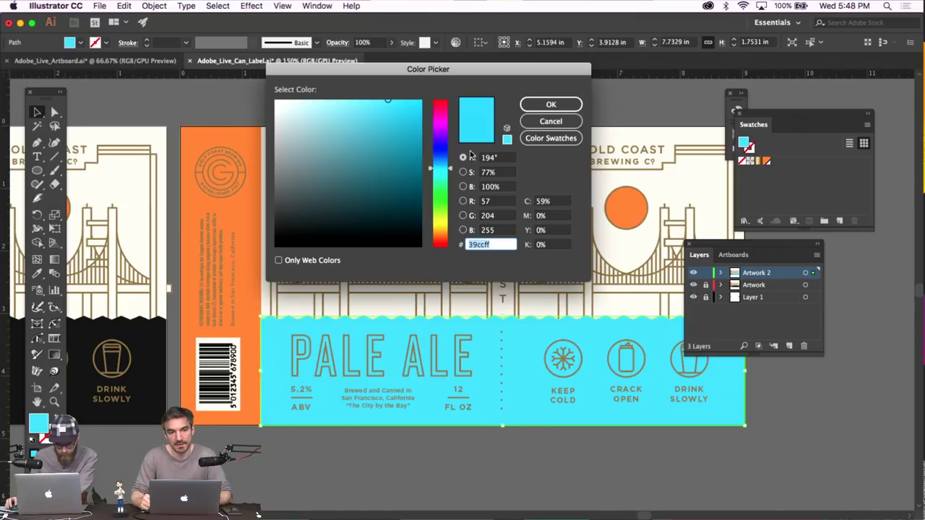
{"action": "left_click_drag", "start_coordinate": [442, 168], "coordinate": [441, 171]}
{"action": "left_click_drag", "start_coordinate": [366, 105], "coordinate": [351, 105]}
{"action": "left_click", "coordinate": [551, 104]}
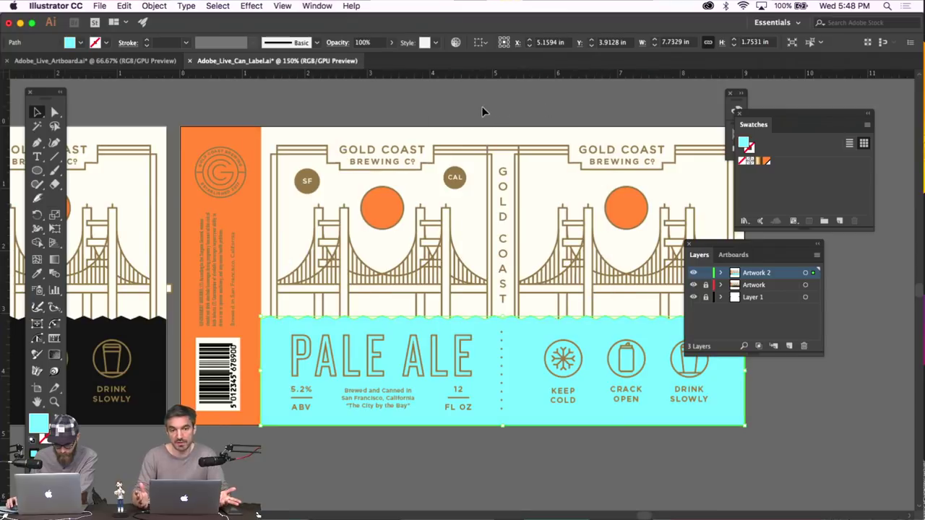
Recolor the orange sun above the PALE ALE text to warm yellow ffdb43
{"action": "left_click", "coordinate": [397, 210]}
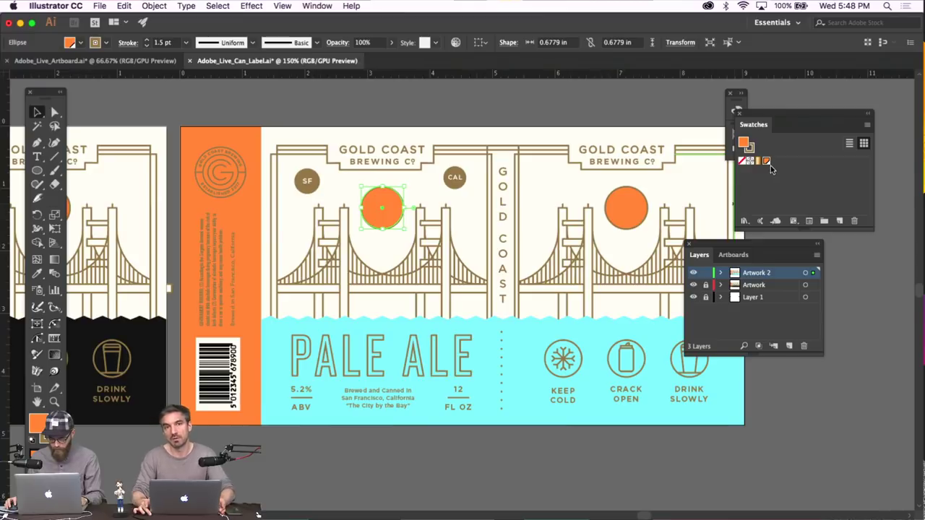
{"action": "double_click", "coordinate": [38, 424]}
{"action": "left_click_drag", "start_coordinate": [440, 235], "coordinate": [440, 230]}
{"action": "left_click_drag", "start_coordinate": [387, 106], "coordinate": [372, 100]}
{"action": "left_click", "coordinate": [551, 105]}
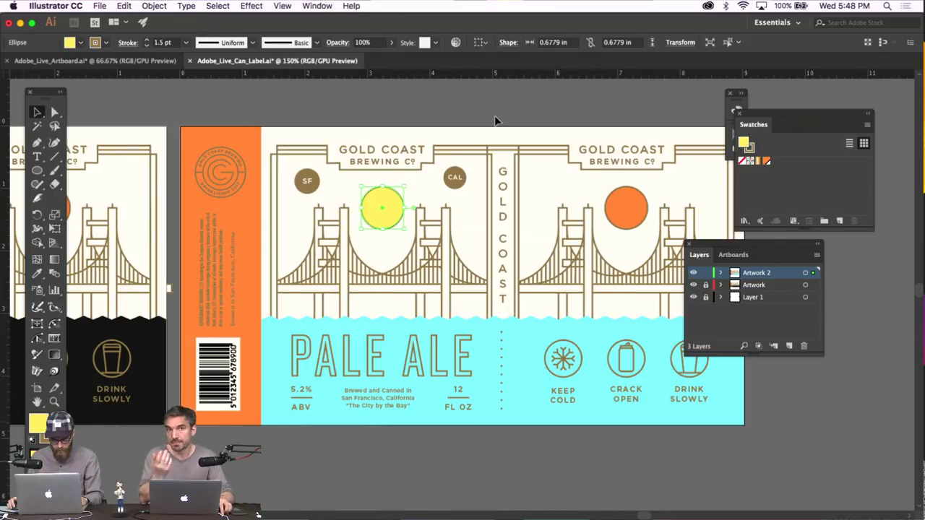
{"action": "double_click", "coordinate": [39, 432]}
{"action": "left_click", "coordinate": [383, 97]}
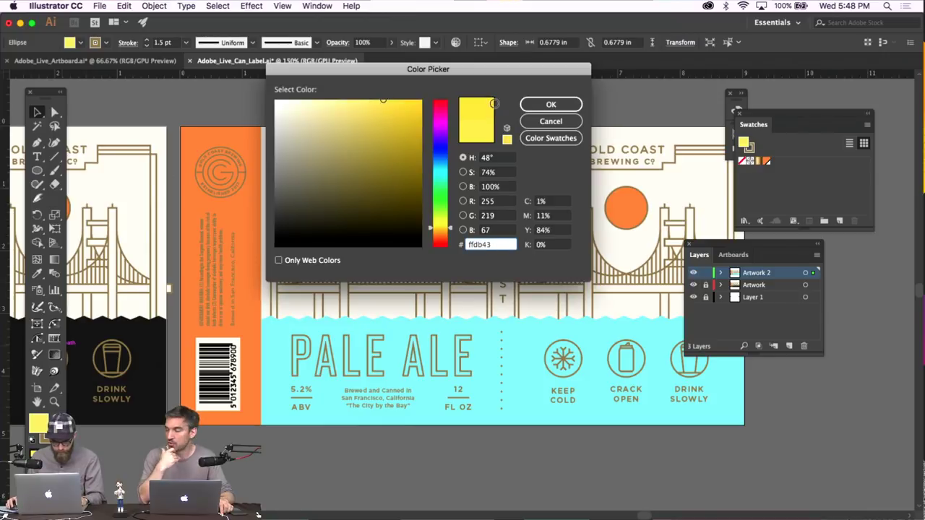
{"action": "left_click", "coordinate": [551, 104]}
Save the sun's yellow fill as a new global process color swatch
{"action": "left_click_drag", "start_coordinate": [39, 423], "coordinate": [848, 177]}
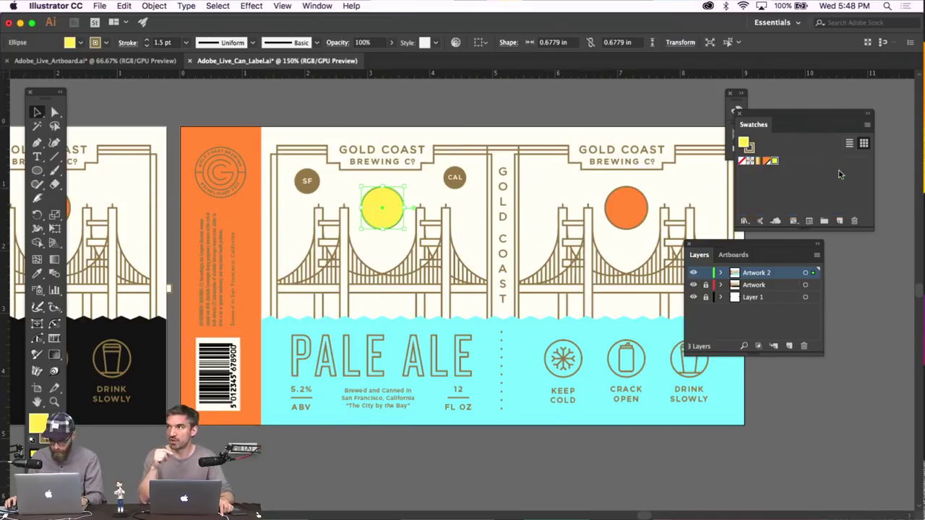
{"action": "double_click", "coordinate": [774, 162]}
{"action": "left_click", "coordinate": [679, 149]}
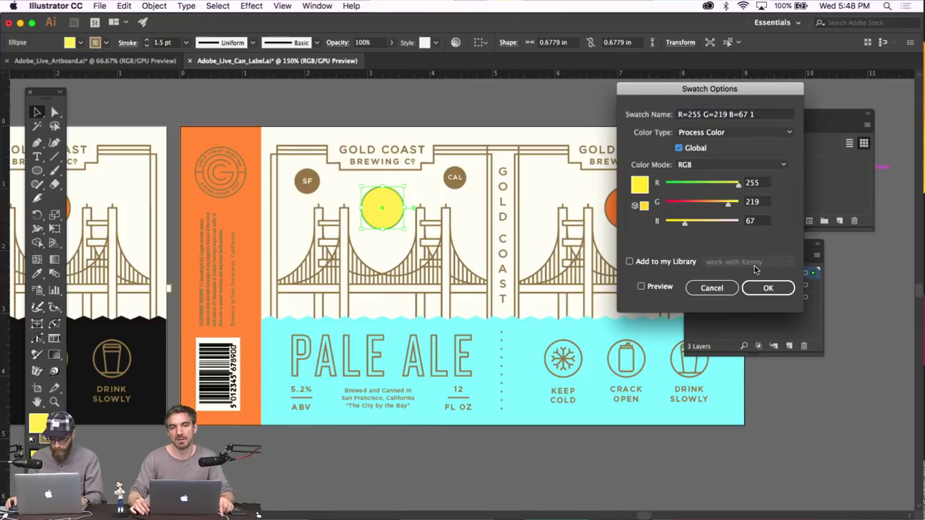
{"action": "left_click", "coordinate": [768, 288]}
Apply the yellow global swatch to the label copy's other sun and its orange side strip
{"action": "left_click", "coordinate": [625, 208]}
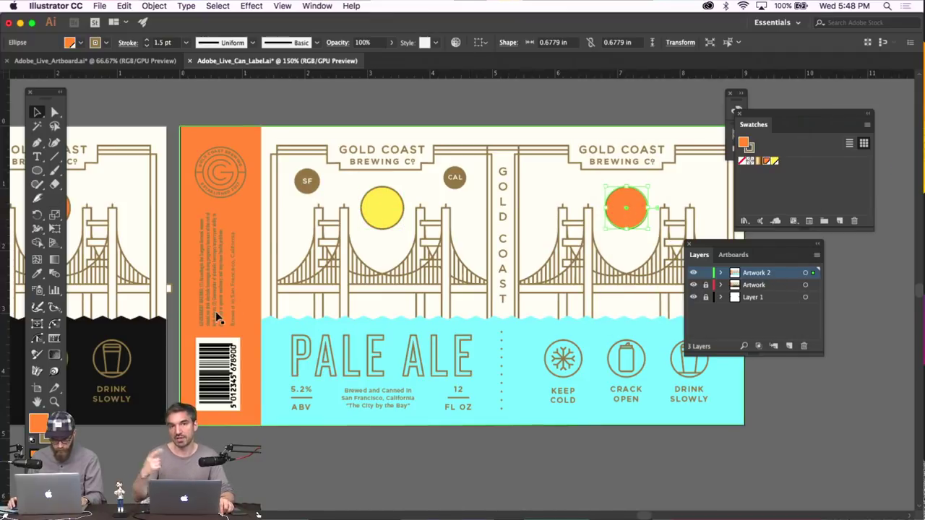
{"action": "left_click", "coordinate": [774, 161]}
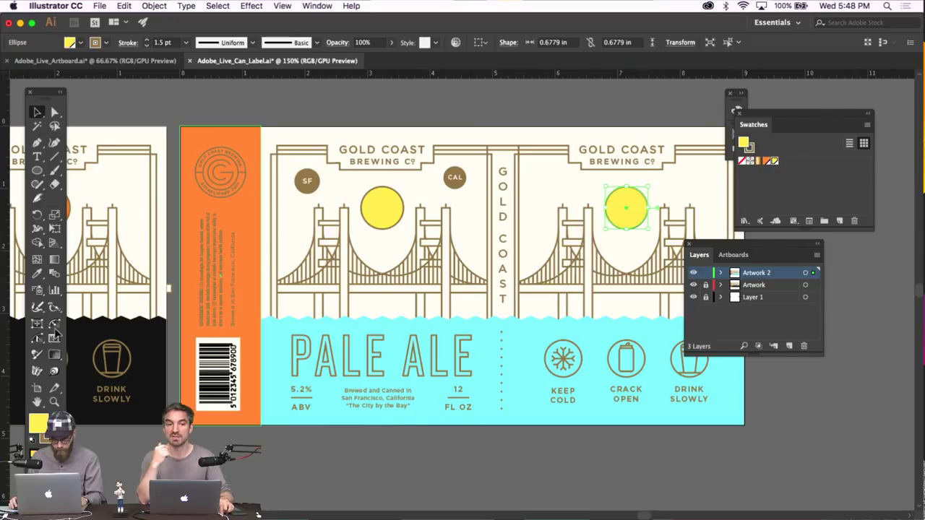
{"action": "left_click", "coordinate": [249, 281]}
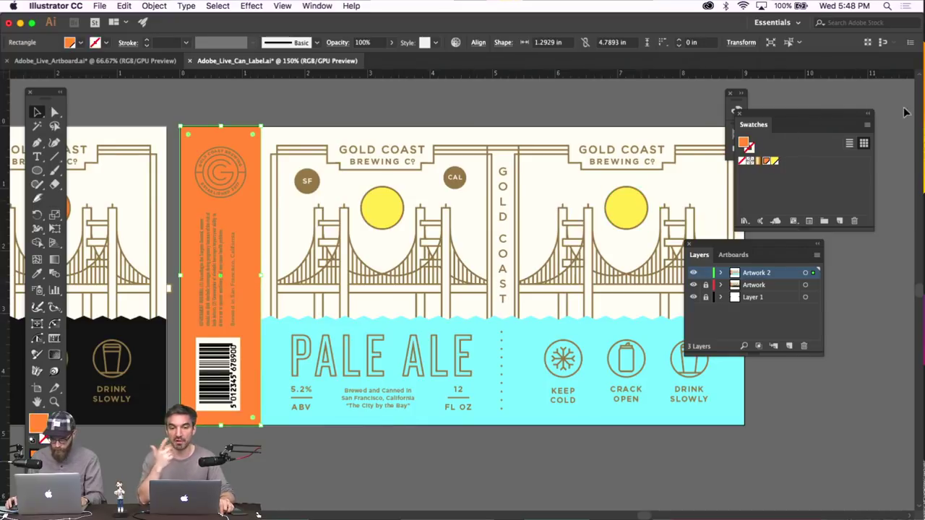
{"action": "left_click", "coordinate": [774, 160]}
{"action": "left_click", "coordinate": [289, 110]}
Lighten the aqua fill of the label copy's lower band to a paler tint
{"action": "scroll", "coordinate": [290, 110], "scroll_direction": "right", "scroll_amount": 2}
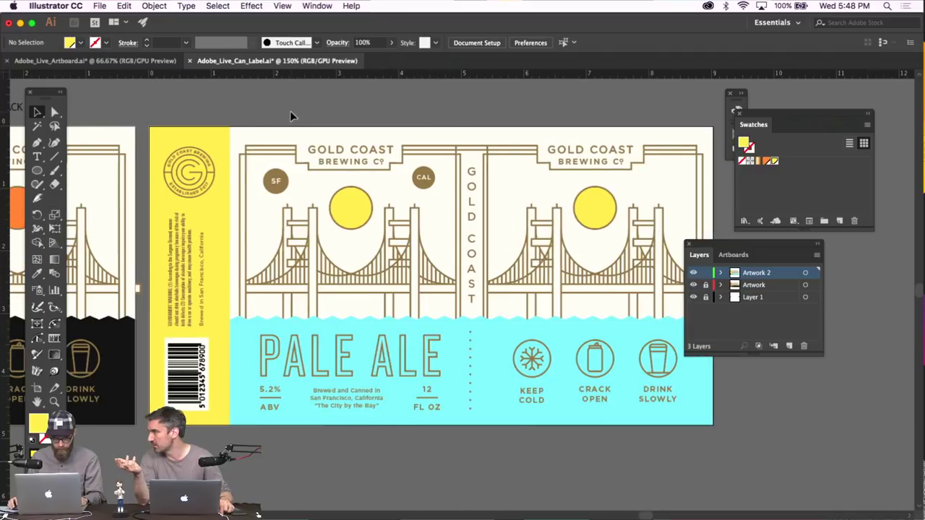
{"action": "scroll", "coordinate": [290, 110], "scroll_direction": "right", "scroll_amount": 1}
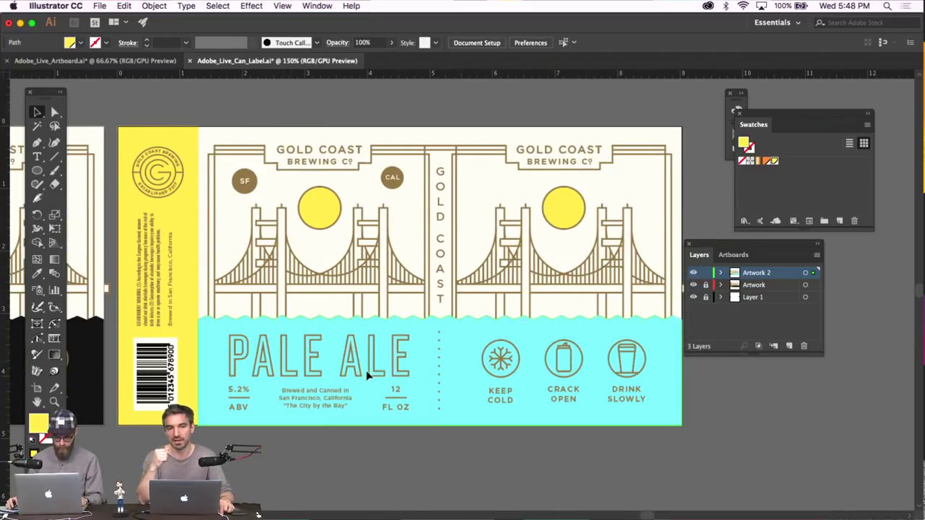
{"action": "left_click", "coordinate": [444, 367]}
{"action": "double_click", "coordinate": [38, 423]}
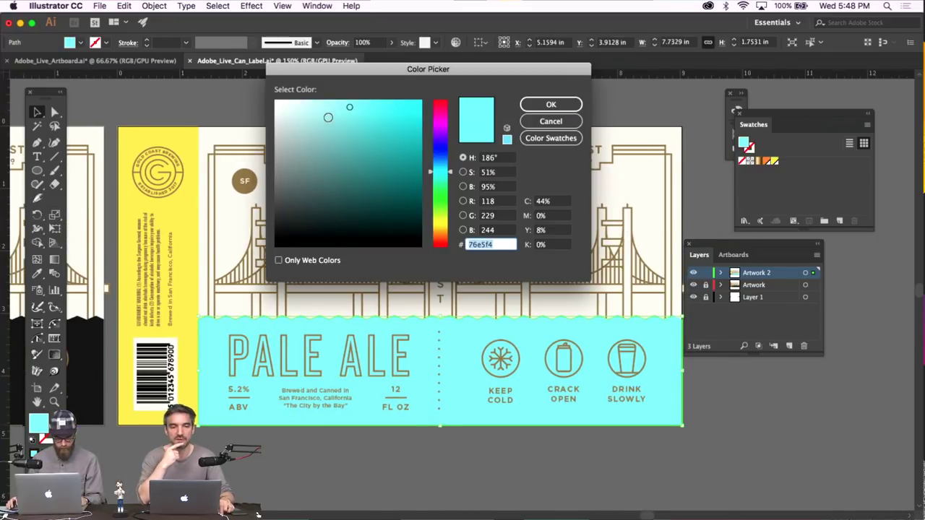
{"action": "left_click", "coordinate": [554, 104]}
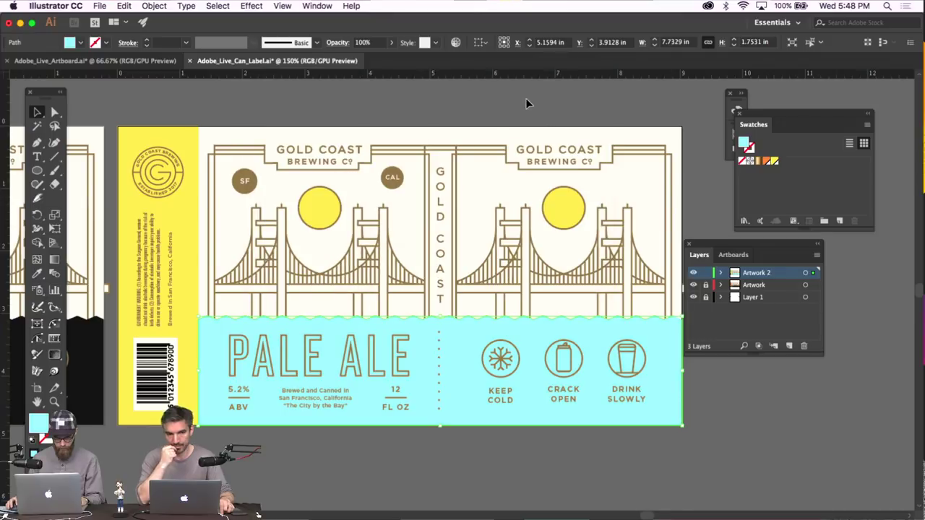
{"action": "left_click", "coordinate": [526, 103]}
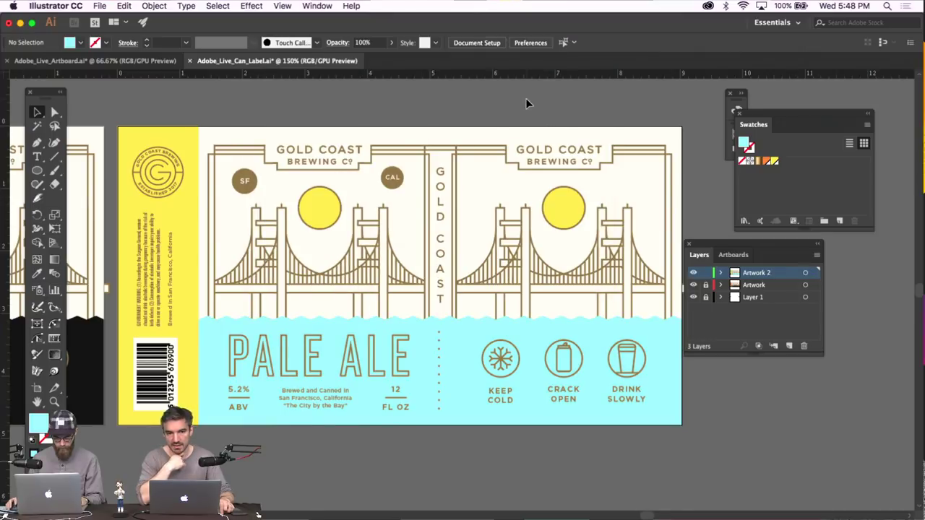
Deepen the aqua fill of the label copy's lower band to about 77e5e8 and deselect the band
{"action": "scroll", "coordinate": [526, 103], "scroll_direction": "down", "scroll_amount": 1}
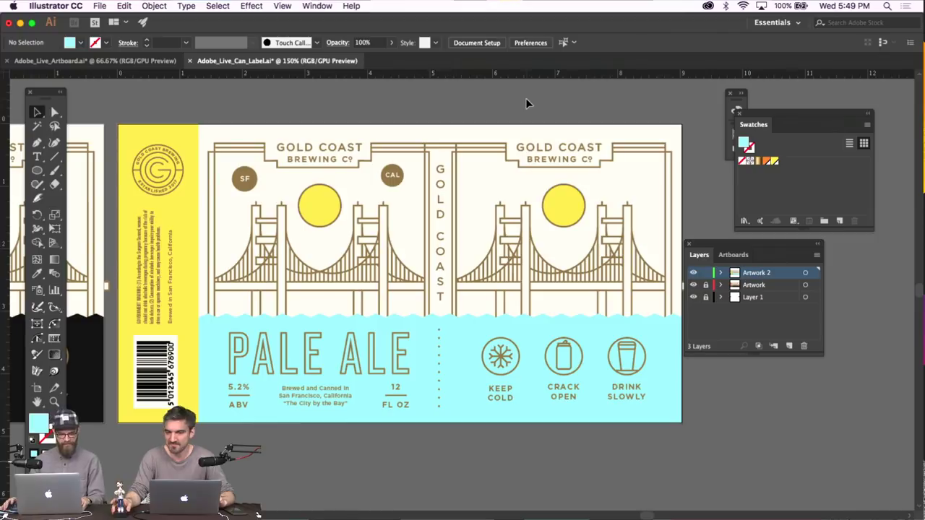
{"action": "left_click", "coordinate": [453, 366]}
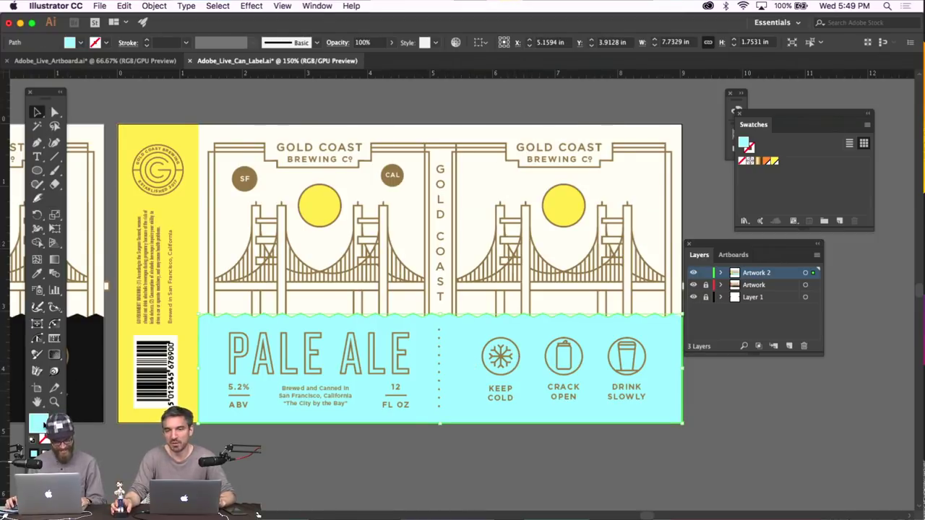
{"action": "double_click", "coordinate": [36, 419]}
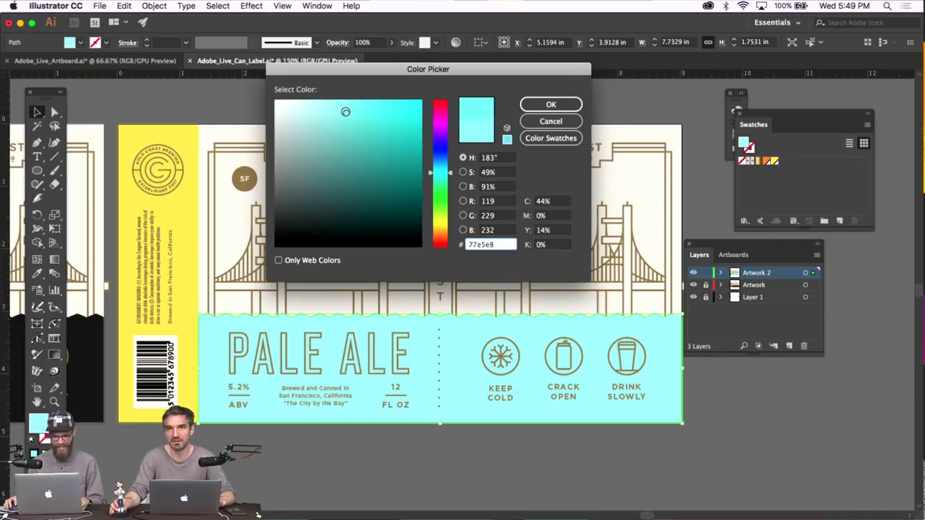
{"action": "left_click", "coordinate": [551, 105]}
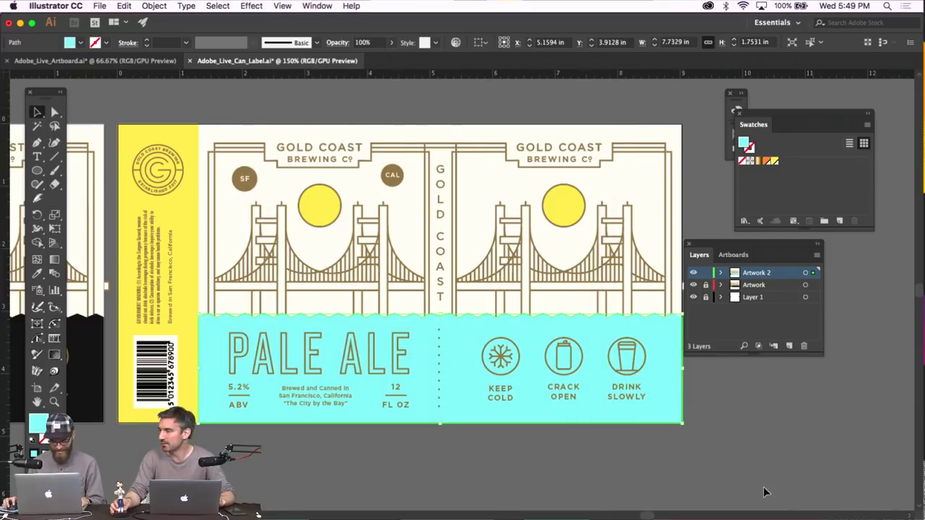
{"action": "left_click", "coordinate": [711, 465]}
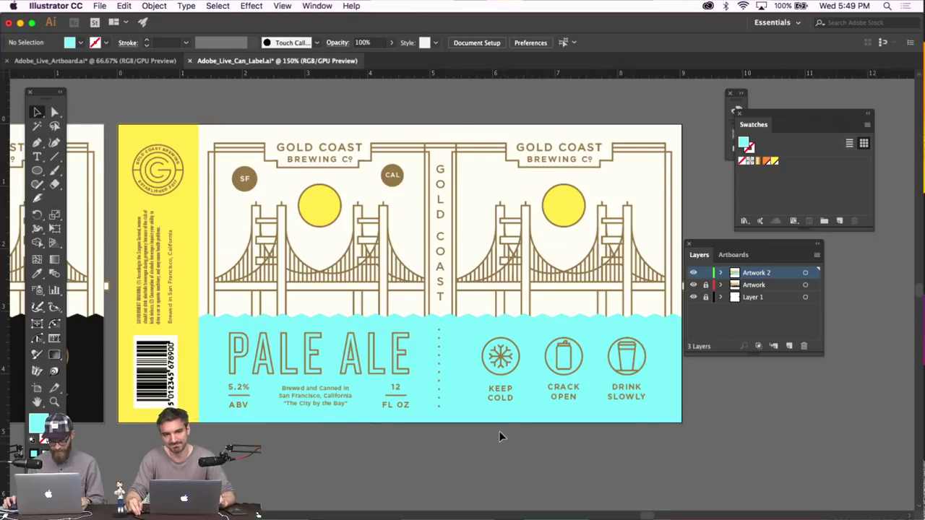
Edit the yellow global swatch to R 255, G 203, B 39 with the preview turned on
{"action": "double_click", "coordinate": [775, 162]}
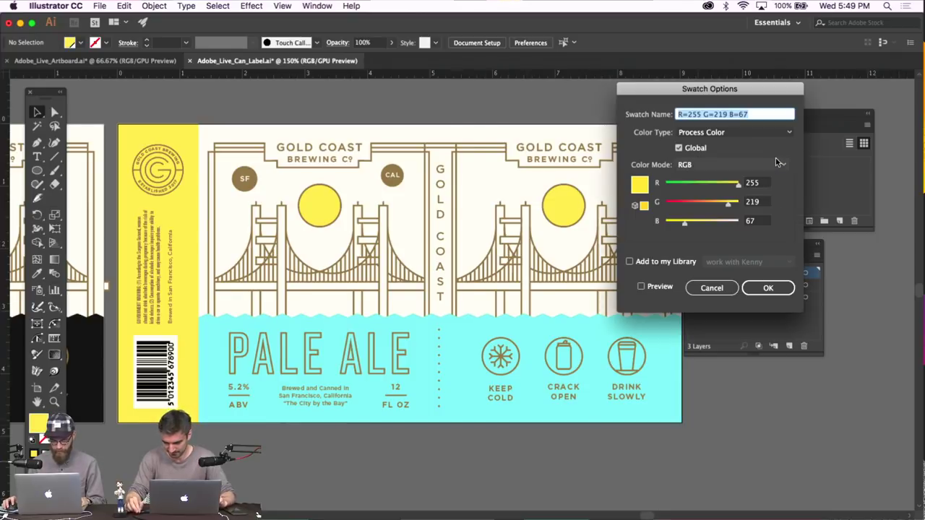
{"action": "left_click", "coordinate": [711, 204]}
{"action": "left_click_drag", "start_coordinate": [711, 207], "coordinate": [676, 225]}
{"action": "left_click", "coordinate": [641, 286]}
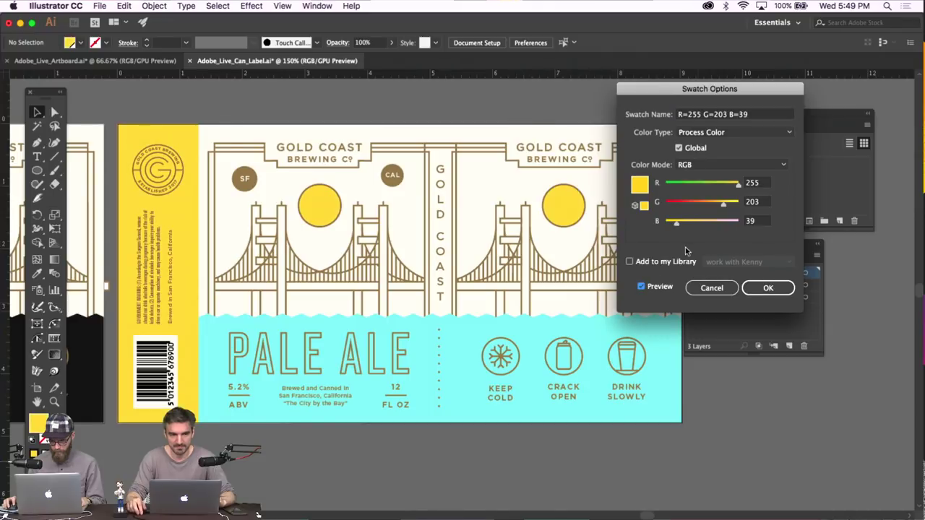
{"action": "left_click", "coordinate": [768, 287]}
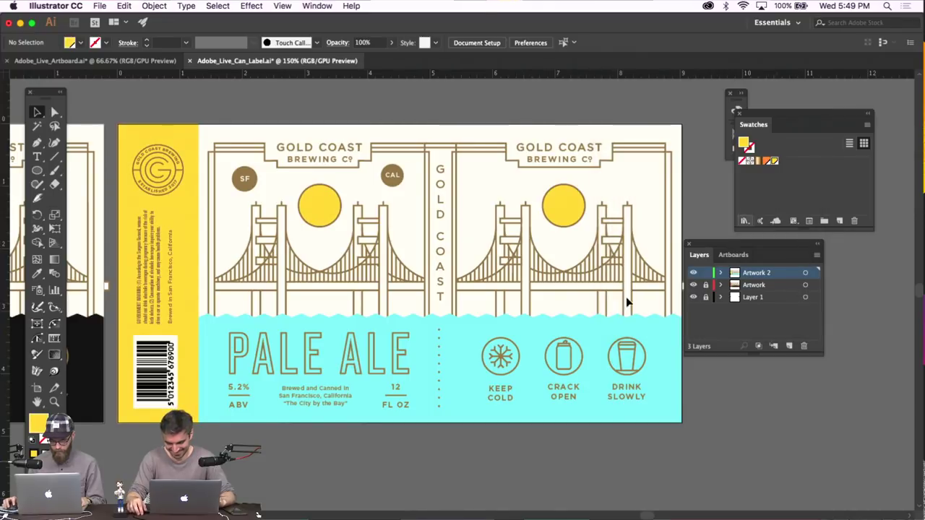
Save the lower band's aqua fill as a new color swatch
{"action": "left_click", "coordinate": [426, 366]}
{"action": "left_click_drag", "start_coordinate": [38, 425], "coordinate": [838, 172]}
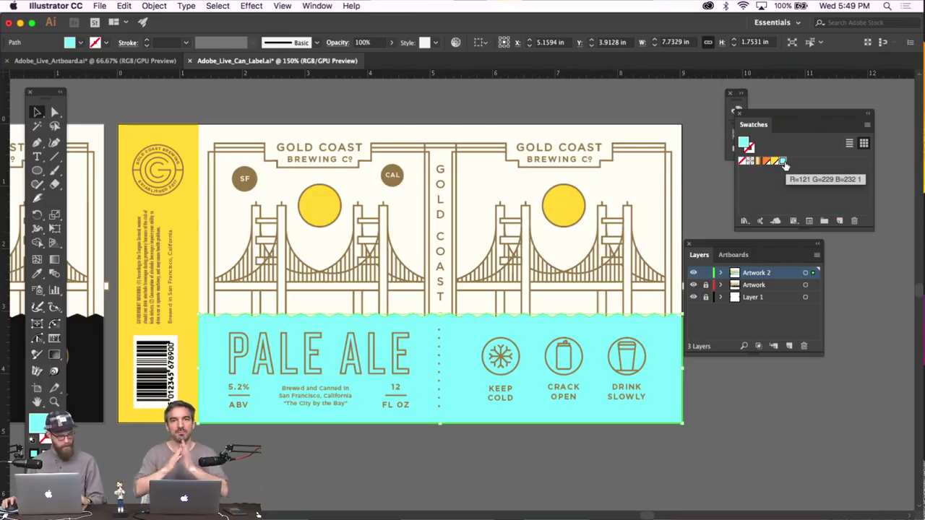
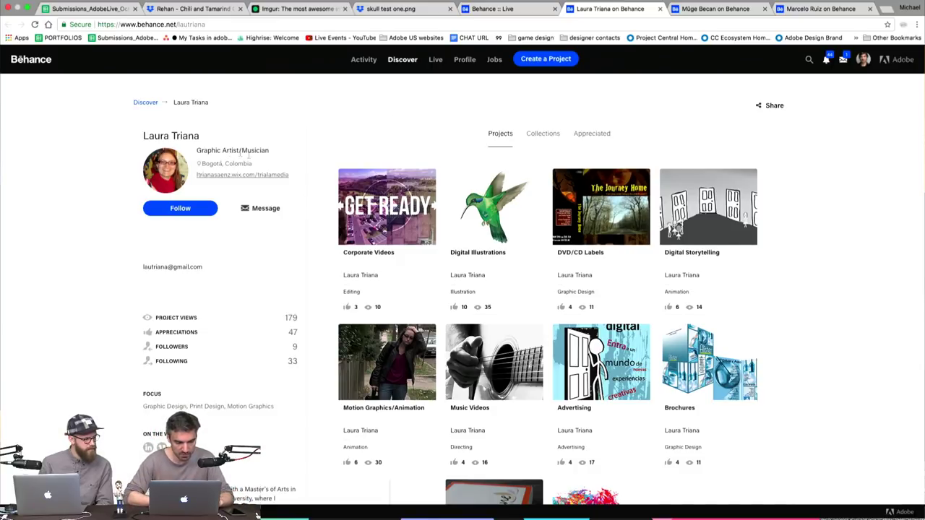
Switch to the graphic artist's Behance profile in the browser, browse the profile and projects, and open the Digital Illustrations project
{"action": "scroll", "coordinate": [331, 248], "scroll_direction": "down", "scroll_amount": 2}
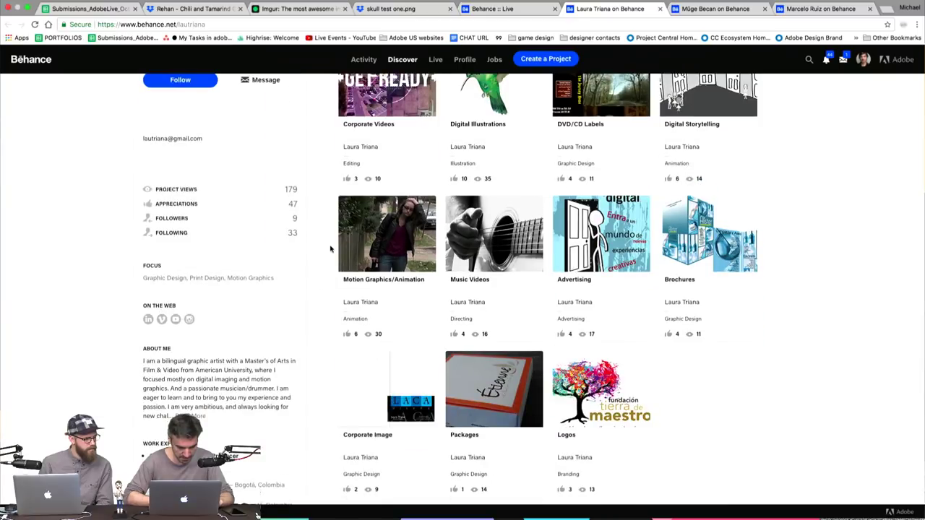
{"action": "scroll", "coordinate": [295, 334], "scroll_direction": "down", "scroll_amount": 2}
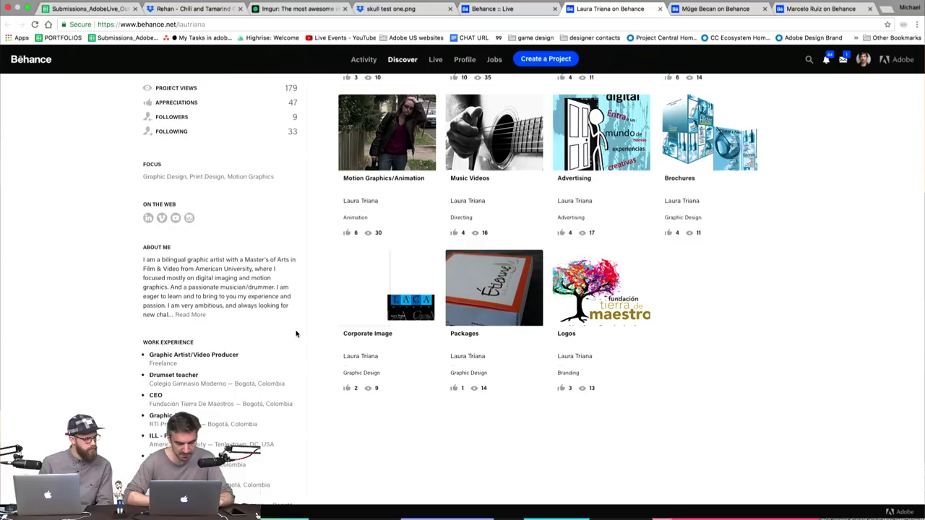
{"action": "scroll", "coordinate": [322, 331], "scroll_direction": "up", "scroll_amount": 3}
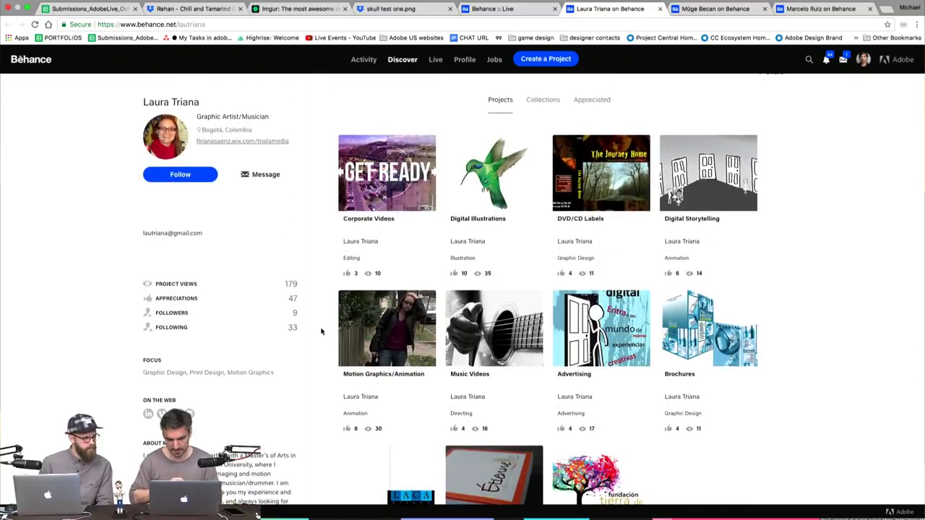
{"action": "scroll", "coordinate": [321, 332], "scroll_direction": "down", "scroll_amount": 1}
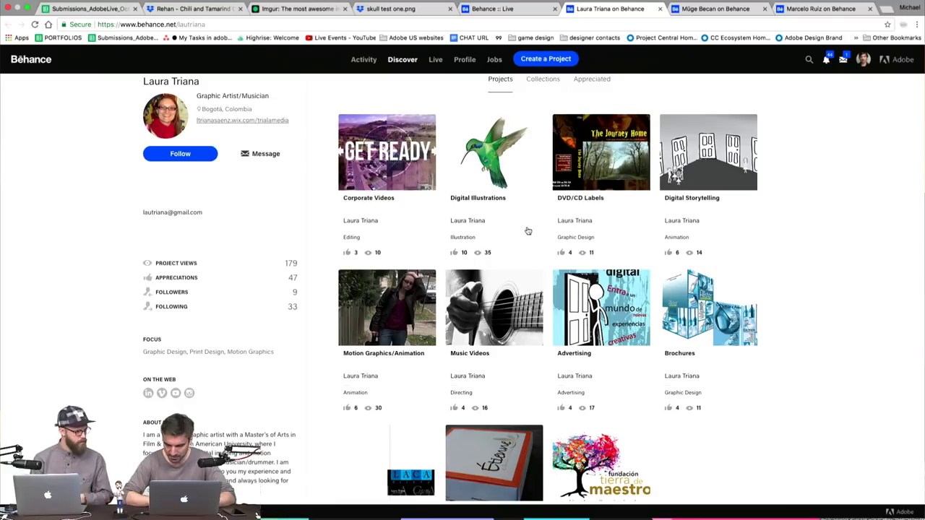
{"action": "left_click", "coordinate": [519, 160]}
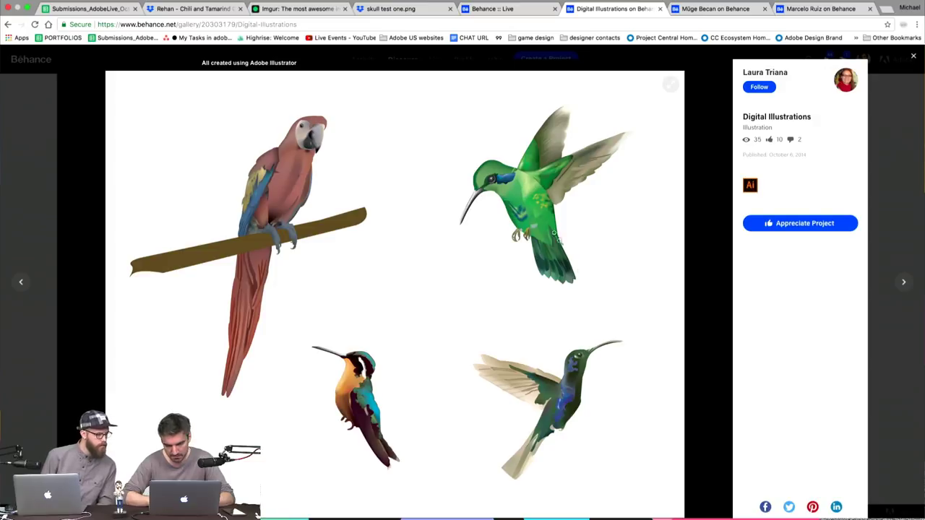
Look through the whole Digital Illustrations project, from the birds and frogs to the last image, and return to its start
{"action": "scroll", "coordinate": [632, 330], "scroll_direction": "down", "scroll_amount": 10}
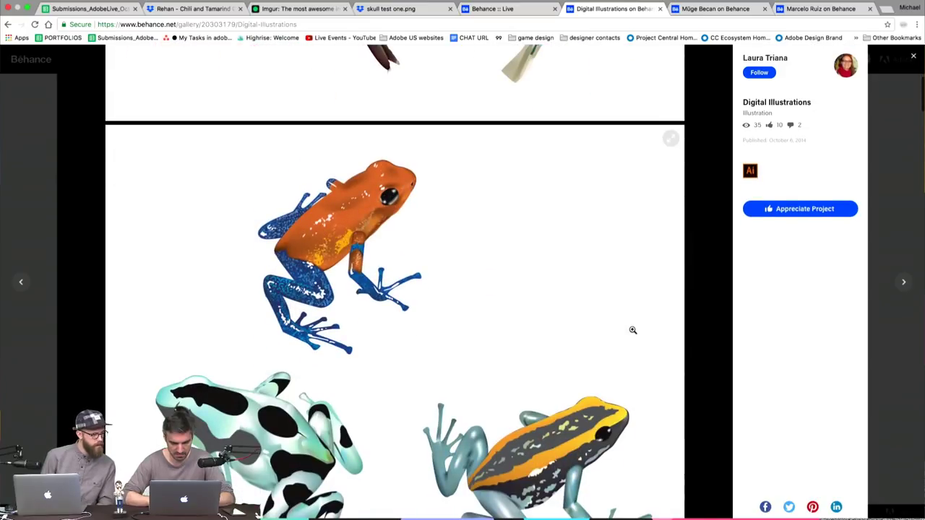
{"action": "scroll", "coordinate": [607, 277], "scroll_direction": "down", "scroll_amount": 8}
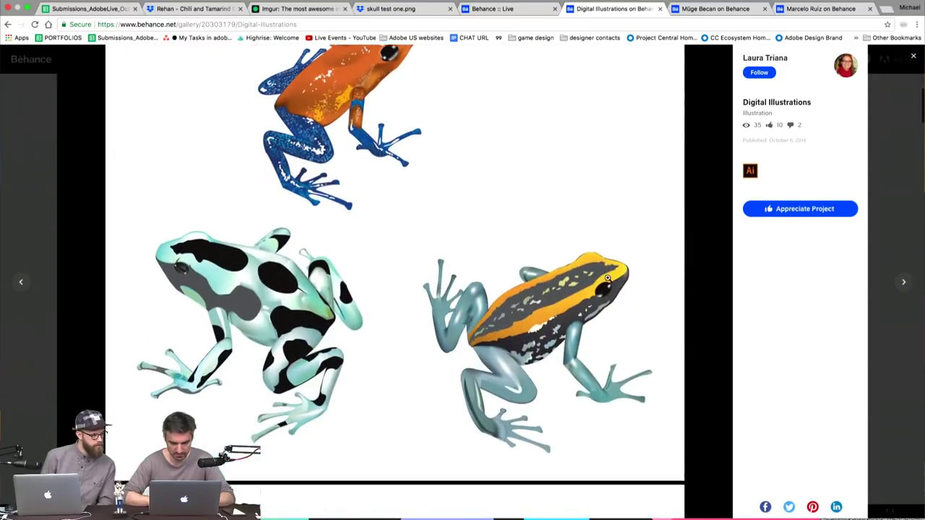
{"action": "scroll", "coordinate": [608, 278], "scroll_direction": "down", "scroll_amount": 5}
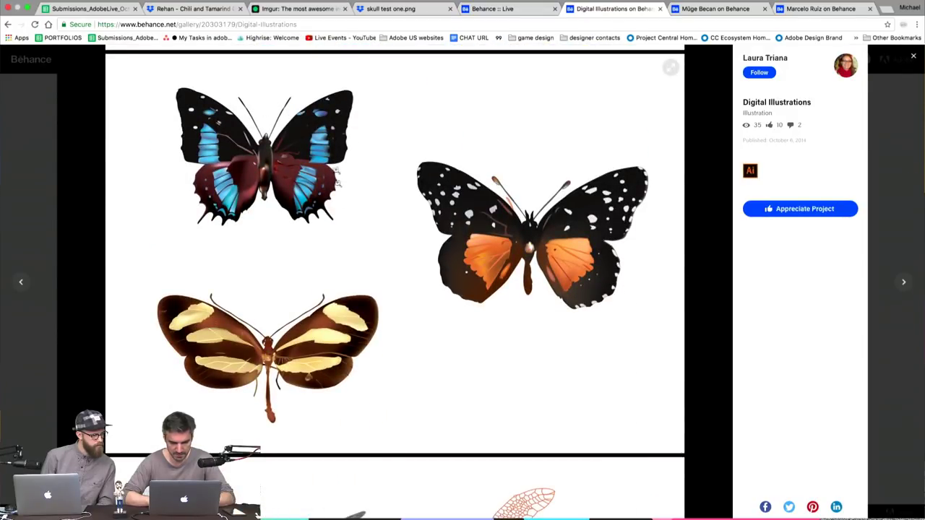
{"action": "scroll", "coordinate": [565, 200], "scroll_direction": "down", "scroll_amount": 12}
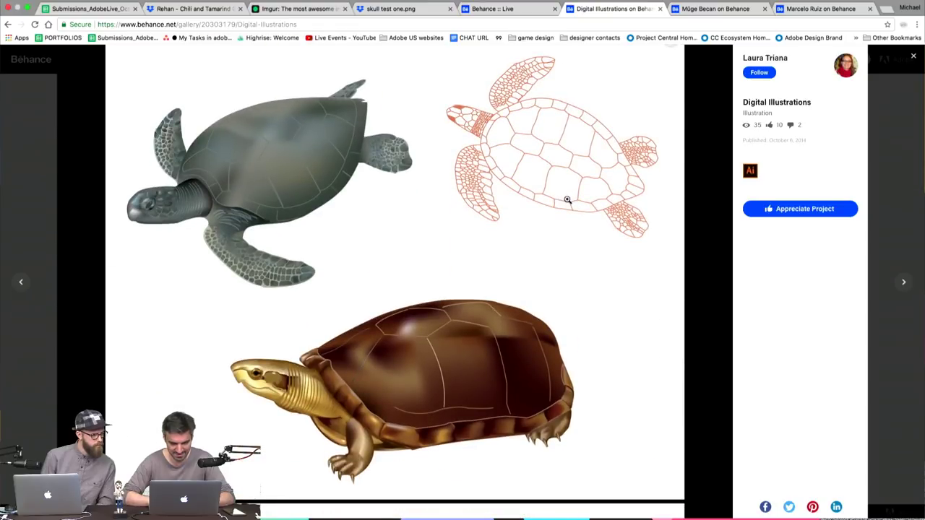
{"action": "scroll", "coordinate": [568, 200], "scroll_direction": "down", "scroll_amount": 2}
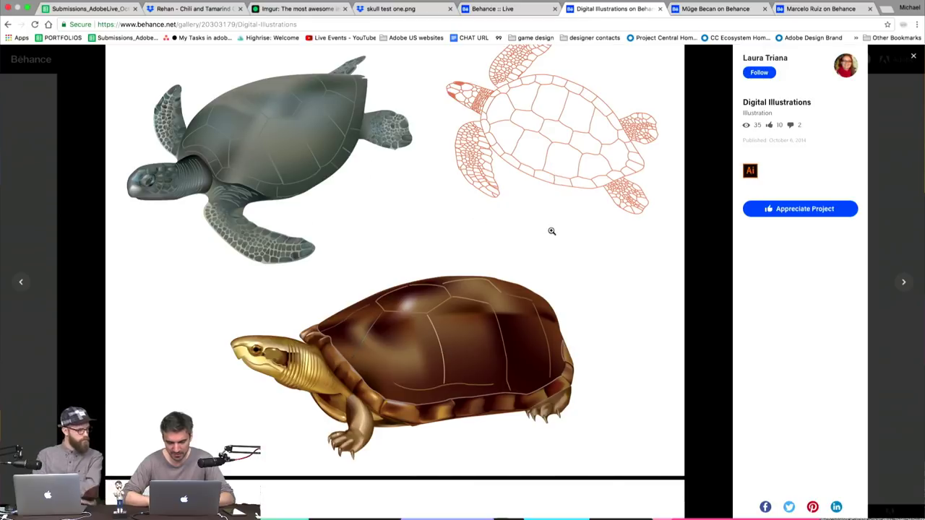
{"action": "scroll", "coordinate": [551, 232], "scroll_direction": "down", "scroll_amount": 10}
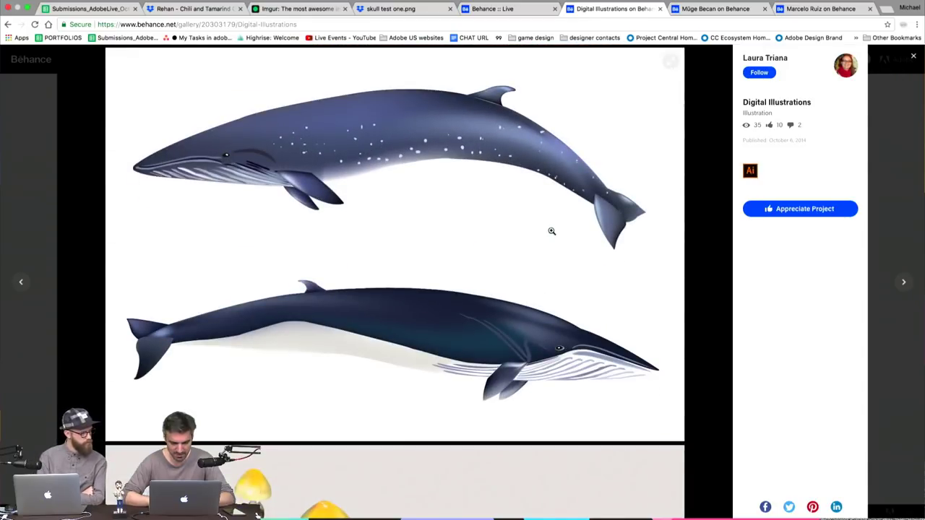
{"action": "scroll", "coordinate": [552, 231], "scroll_direction": "down", "scroll_amount": 10}
{"action": "scroll", "coordinate": [551, 231], "scroll_direction": "down", "scroll_amount": 15}
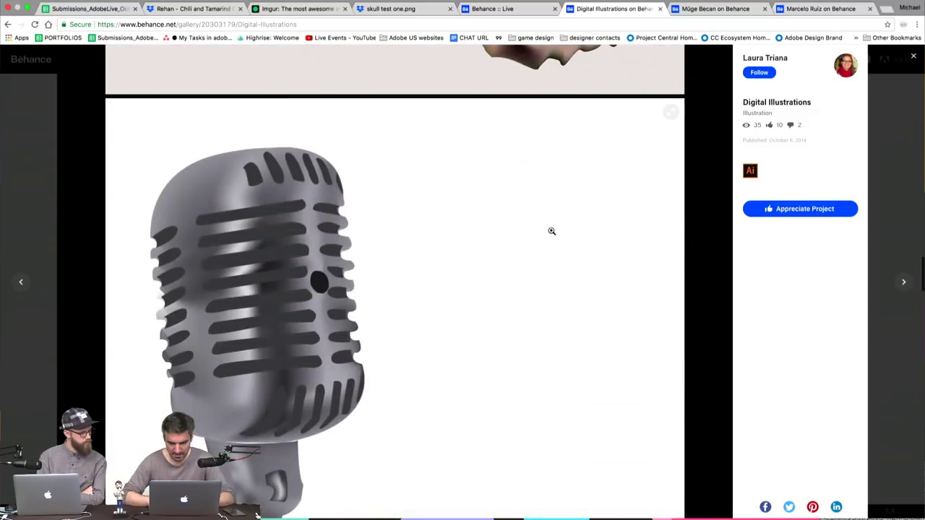
{"action": "scroll", "coordinate": [551, 230], "scroll_direction": "down", "scroll_amount": 15}
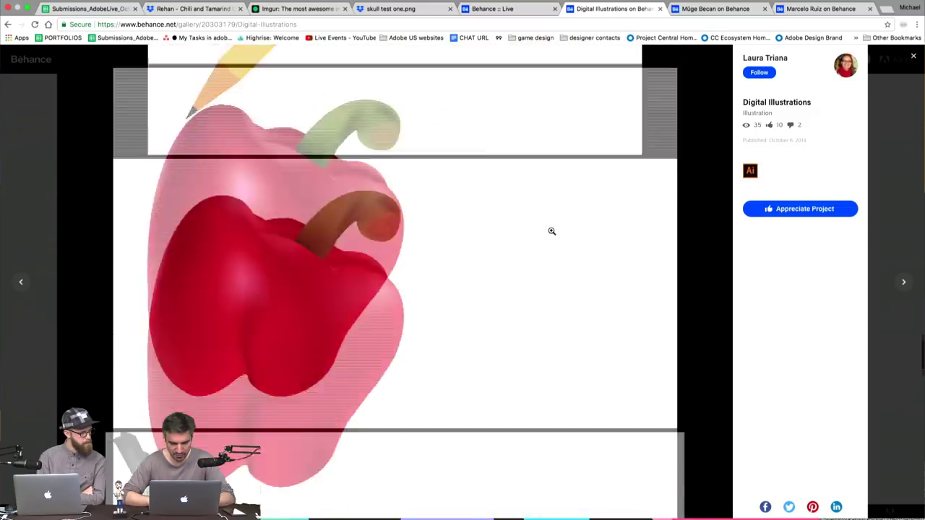
{"action": "scroll", "coordinate": [551, 230], "scroll_direction": "down", "scroll_amount": 5}
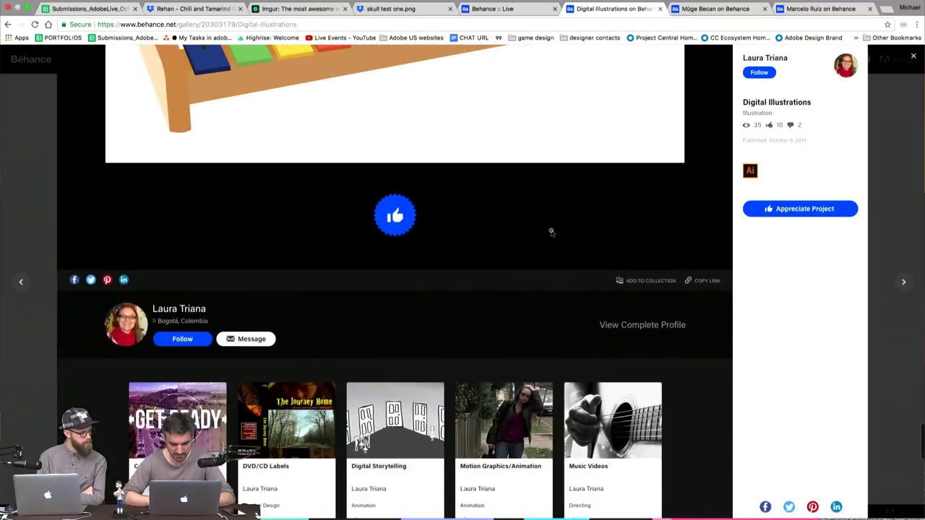
{"action": "scroll", "coordinate": [551, 233], "scroll_direction": "up", "scroll_amount": 20}
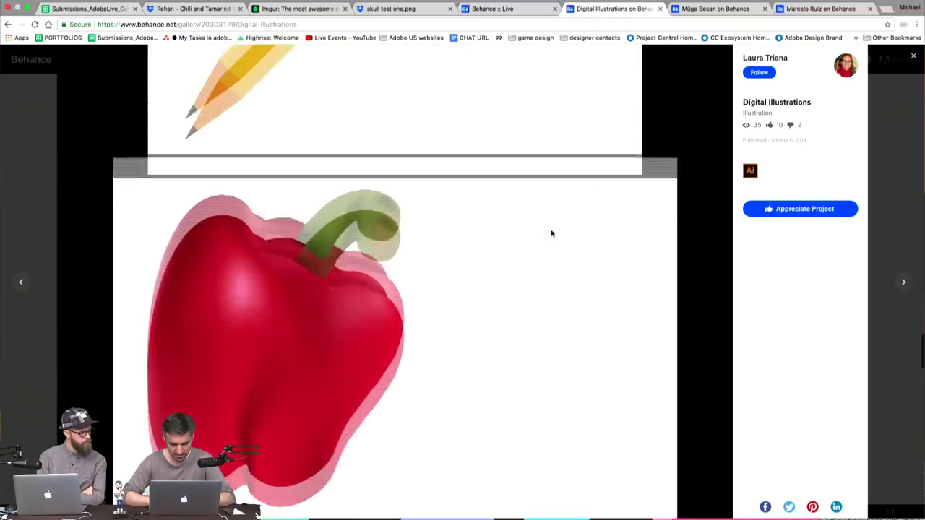
{"action": "scroll", "coordinate": [551, 233], "scroll_direction": "up", "scroll_amount": 15}
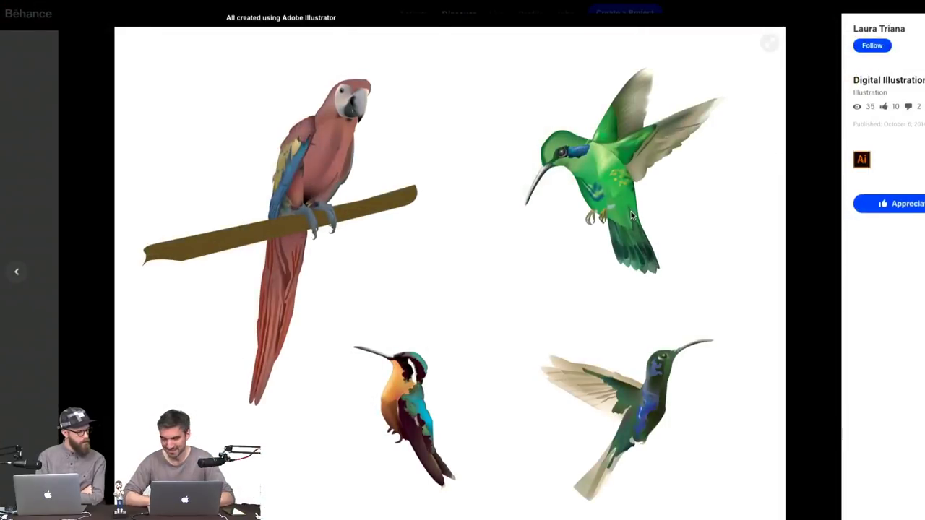
Go through the project a second time, examining the butterfly, turtle, whale, mushroom and microphone illustrations, and return to the birds
{"action": "scroll", "coordinate": [551, 233], "scroll_direction": "down", "scroll_amount": 10}
{"action": "scroll", "coordinate": [630, 215], "scroll_direction": "down", "scroll_amount": 1}
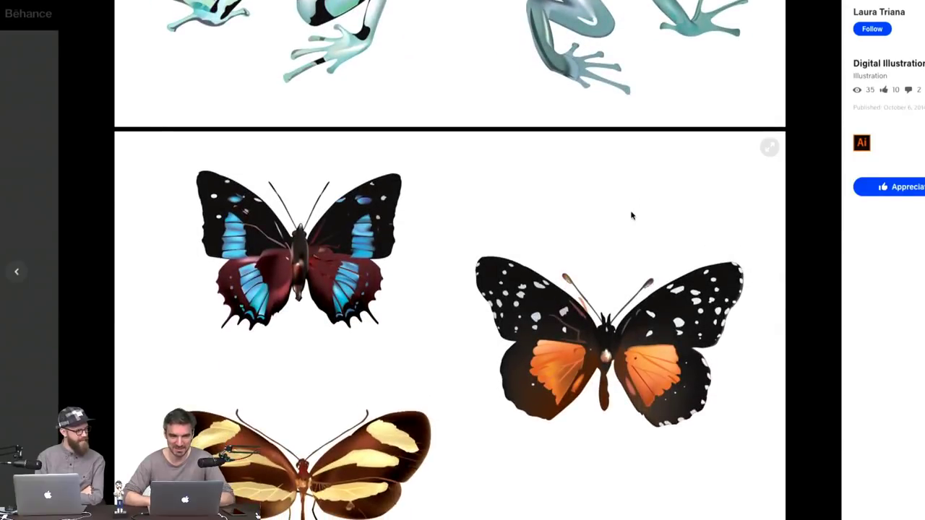
{"action": "scroll", "coordinate": [631, 215], "scroll_direction": "down", "scroll_amount": 20}
{"action": "scroll", "coordinate": [631, 216], "scroll_direction": "down", "scroll_amount": 5}
{"action": "scroll", "coordinate": [631, 215], "scroll_direction": "up", "scroll_amount": 15}
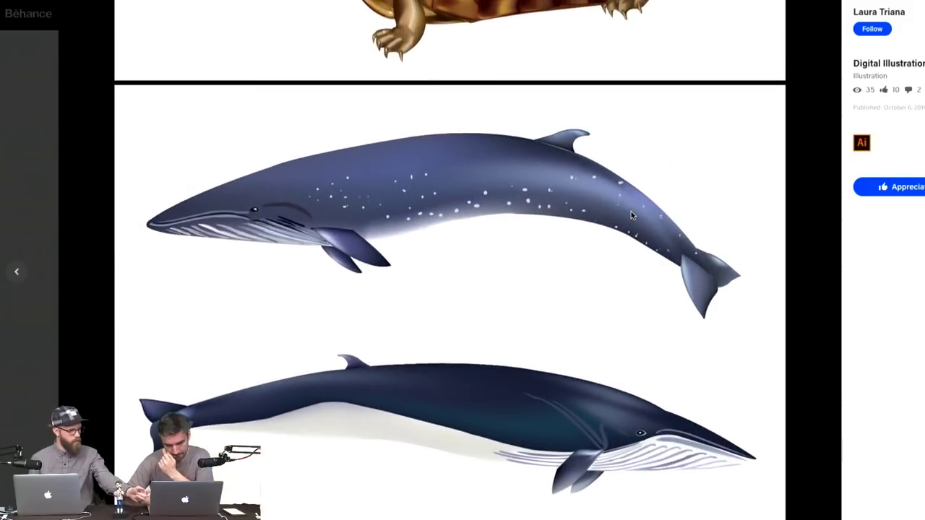
{"action": "scroll", "coordinate": [630, 211], "scroll_direction": "up", "scroll_amount": 10}
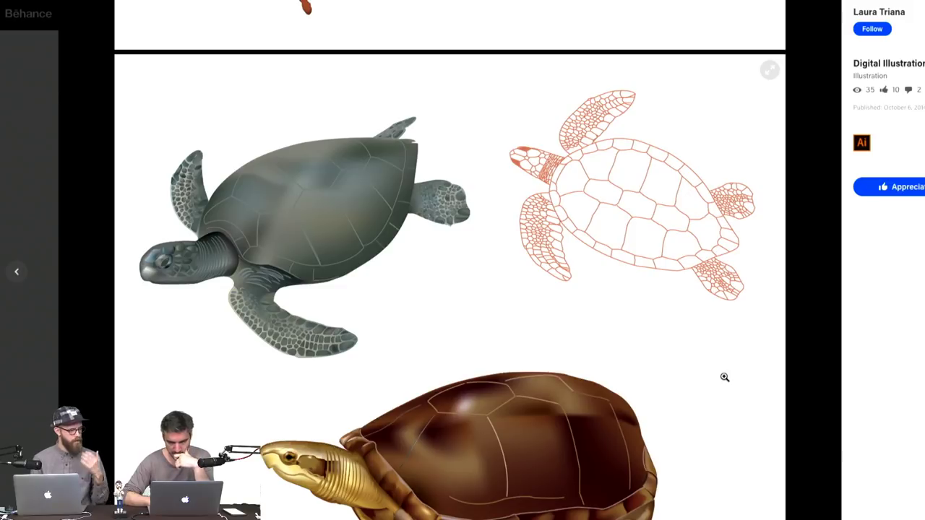
{"action": "scroll", "coordinate": [724, 377], "scroll_direction": "down", "scroll_amount": 1}
{"action": "scroll", "coordinate": [724, 377], "scroll_direction": "down", "scroll_amount": 15}
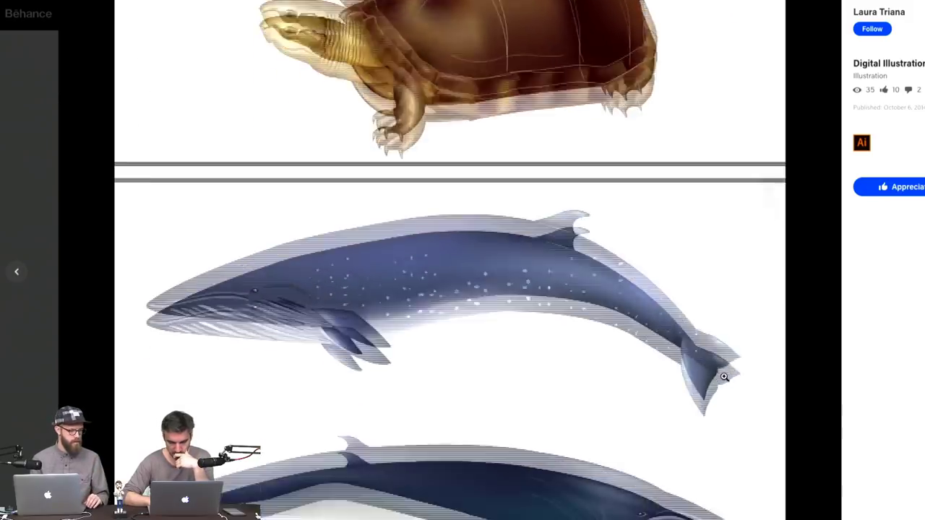
{"action": "scroll", "coordinate": [725, 377], "scroll_direction": "down", "scroll_amount": 8}
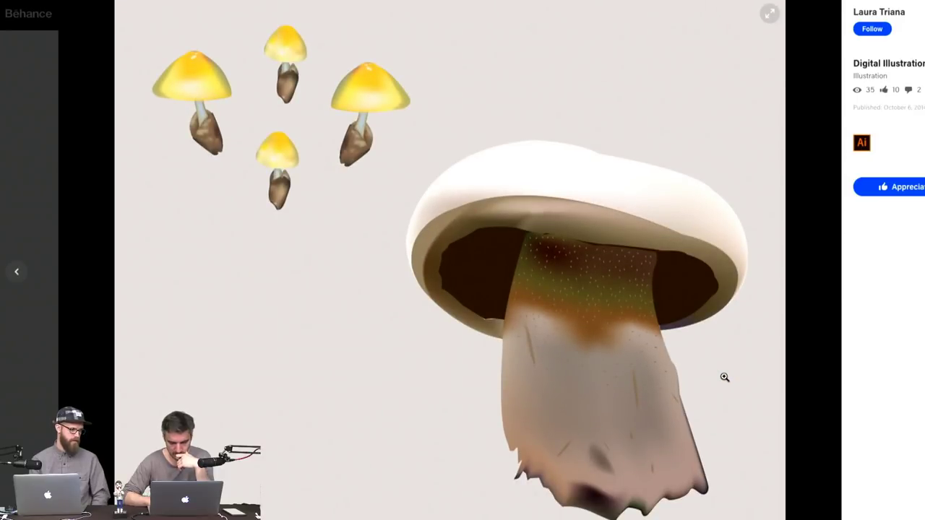
{"action": "scroll", "coordinate": [725, 377], "scroll_direction": "down", "scroll_amount": 15}
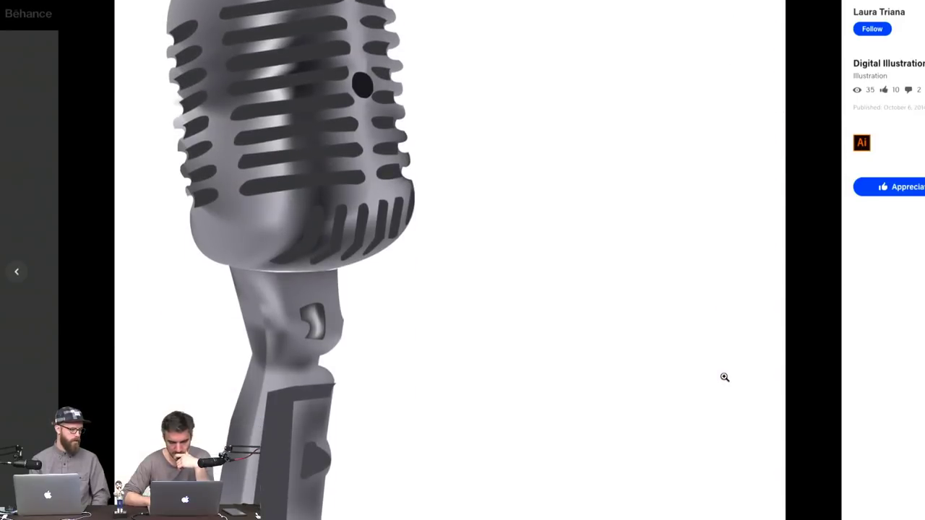
{"action": "scroll", "coordinate": [725, 377], "scroll_direction": "down", "scroll_amount": 15}
{"action": "scroll", "coordinate": [725, 377], "scroll_direction": "down", "scroll_amount": 15}
{"action": "scroll", "coordinate": [725, 377], "scroll_direction": "down", "scroll_amount": 15}
{"action": "scroll", "coordinate": [723, 376], "scroll_direction": "down", "scroll_amount": 5}
{"action": "scroll", "coordinate": [724, 377], "scroll_direction": "up", "scroll_amount": 20}
{"action": "scroll", "coordinate": [725, 377], "scroll_direction": "up", "scroll_amount": 20}
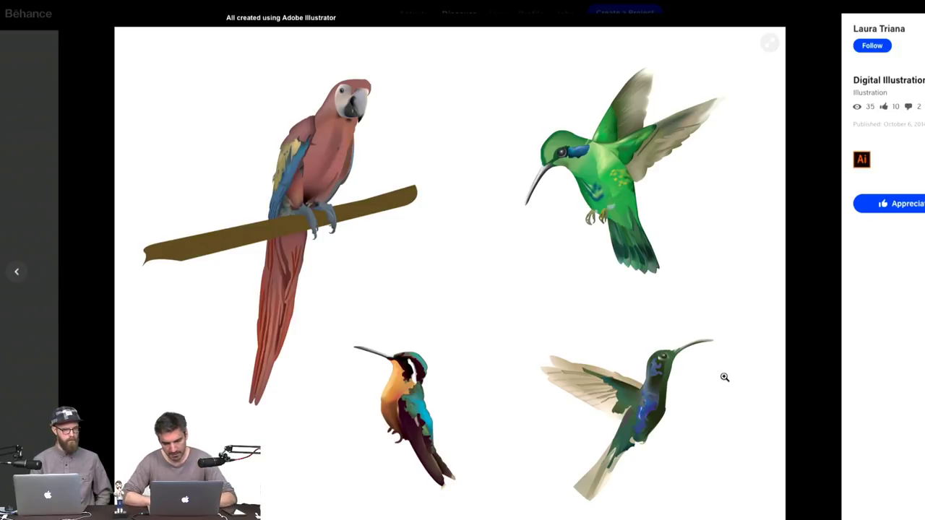
Re-examine the butterfly and turtle illustrations in the project
{"action": "scroll", "coordinate": [637, 206], "scroll_direction": "down", "scroll_amount": 15}
{"action": "scroll", "coordinate": [637, 206], "scroll_direction": "down", "scroll_amount": 10}
{"action": "scroll", "coordinate": [636, 206], "scroll_direction": "up", "scroll_amount": 2}
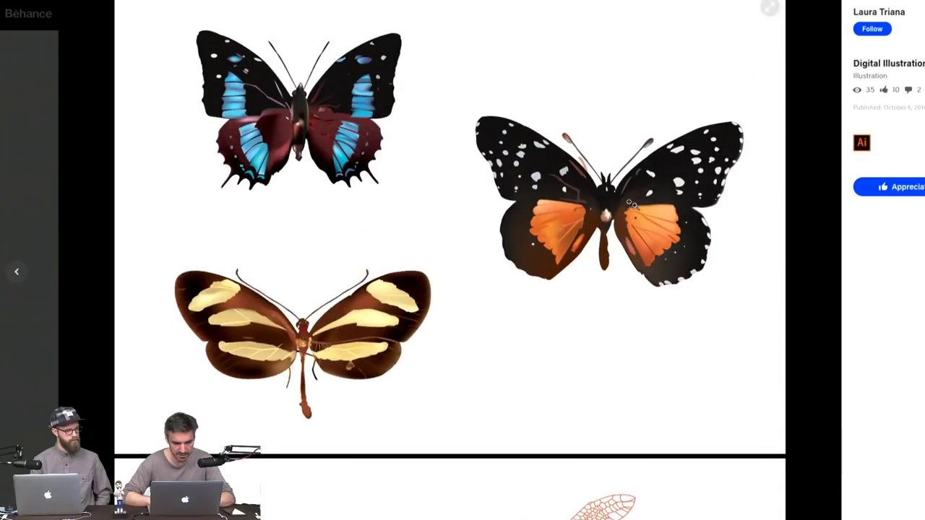
{"action": "scroll", "coordinate": [603, 221], "scroll_direction": "down", "scroll_amount": 5}
{"action": "scroll", "coordinate": [603, 220], "scroll_direction": "down", "scroll_amount": 2}
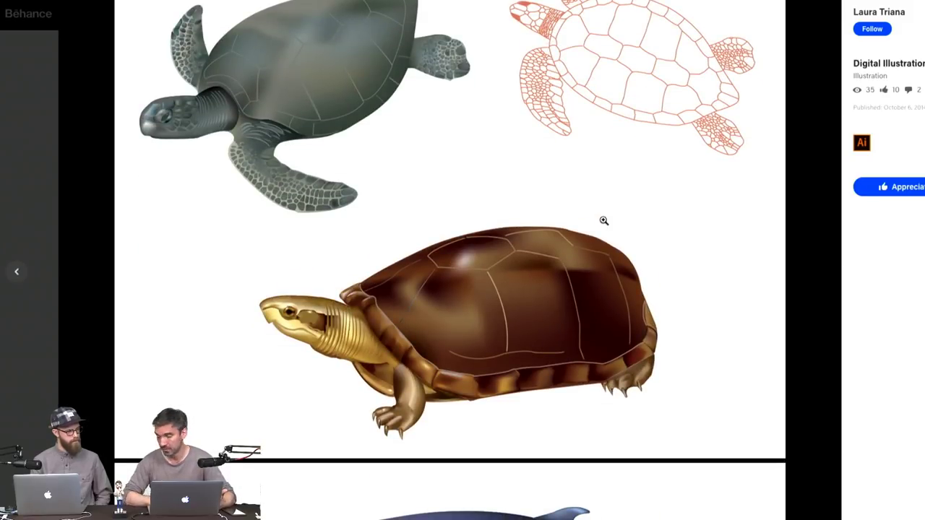
Look through the rest of the Digital Illustrations project, from the turtles and whales to the xylophone, and return to the birds
{"action": "scroll", "coordinate": [594, 342], "scroll_direction": "down", "scroll_amount": 4}
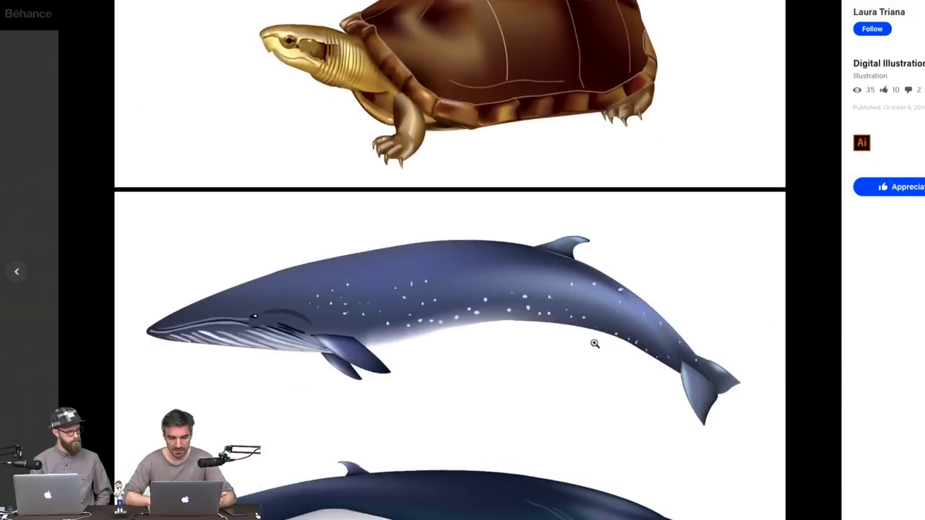
{"action": "scroll", "coordinate": [594, 343], "scroll_direction": "down", "scroll_amount": 2}
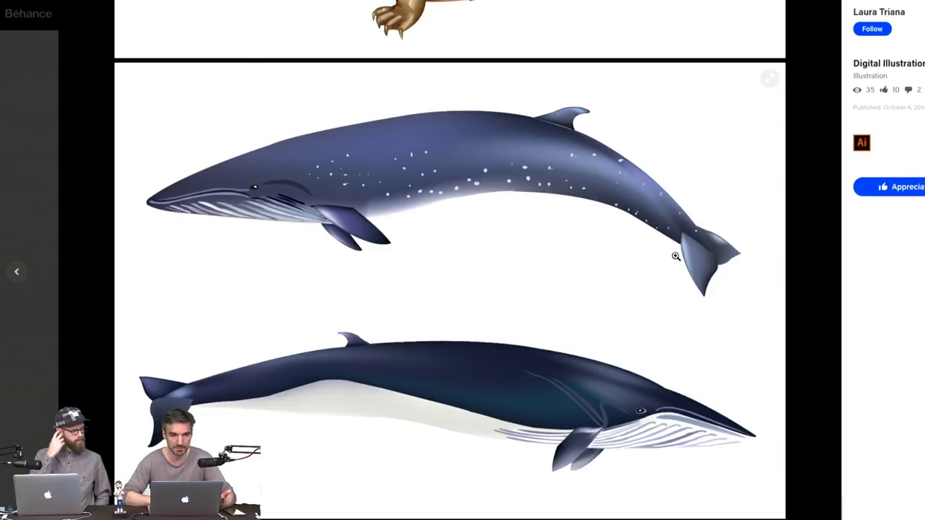
{"action": "scroll", "coordinate": [676, 256], "scroll_direction": "down", "scroll_amount": 15}
{"action": "scroll", "coordinate": [676, 256], "scroll_direction": "down", "scroll_amount": 10}
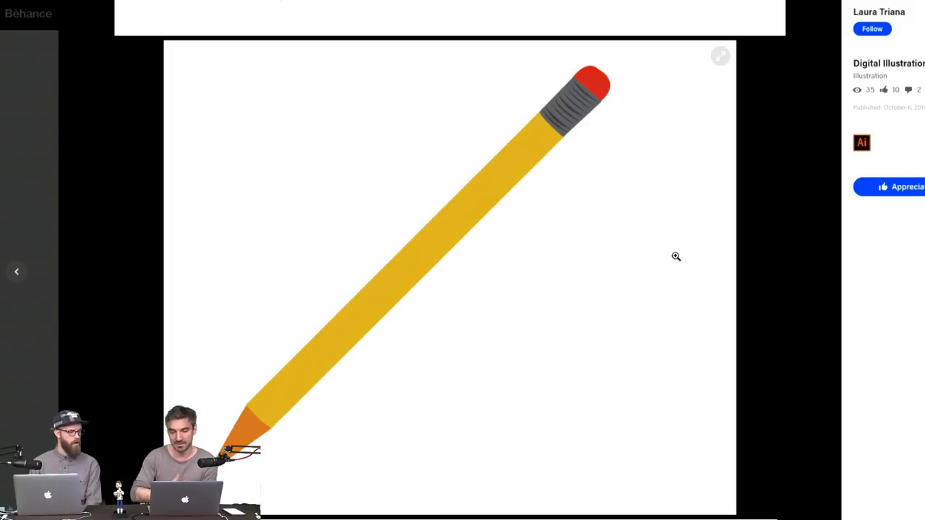
{"action": "scroll", "coordinate": [676, 257], "scroll_direction": "down", "scroll_amount": 10}
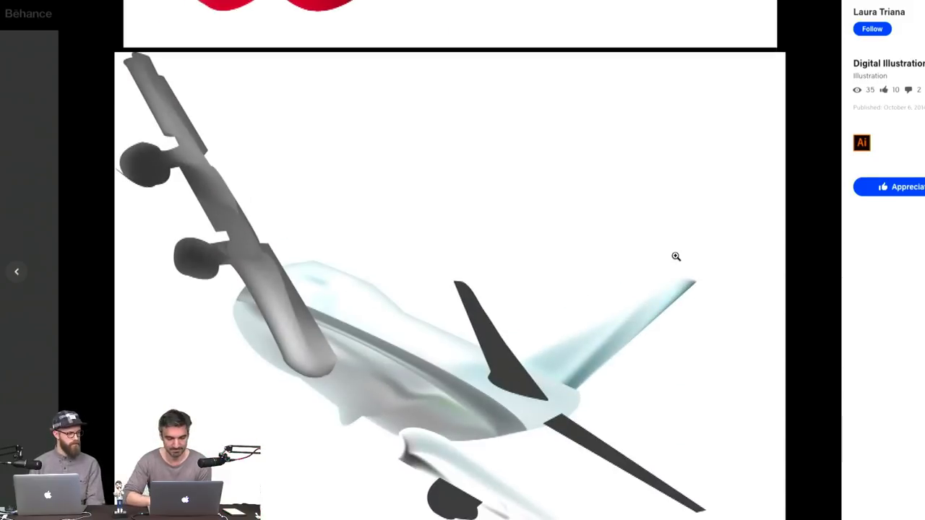
{"action": "scroll", "coordinate": [676, 257], "scroll_direction": "down", "scroll_amount": 10}
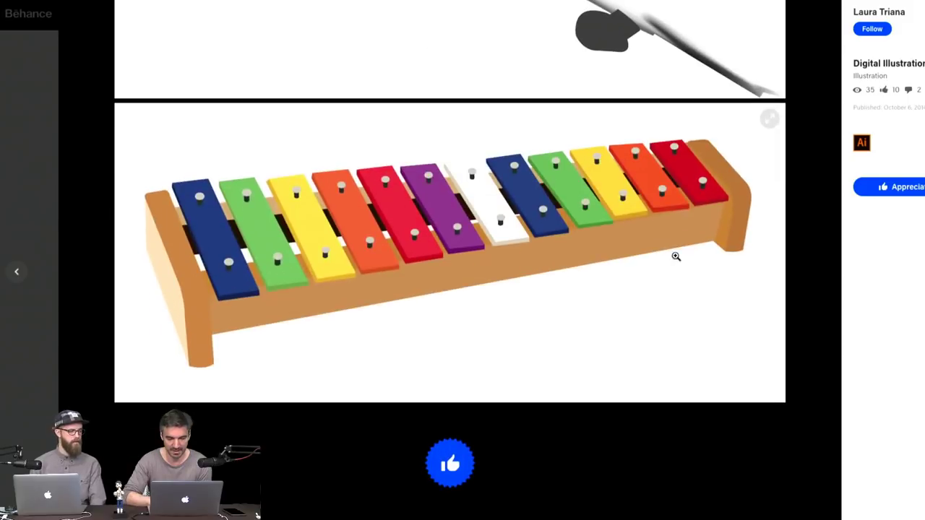
{"action": "scroll", "coordinate": [750, 399], "scroll_direction": "up", "scroll_amount": 15}
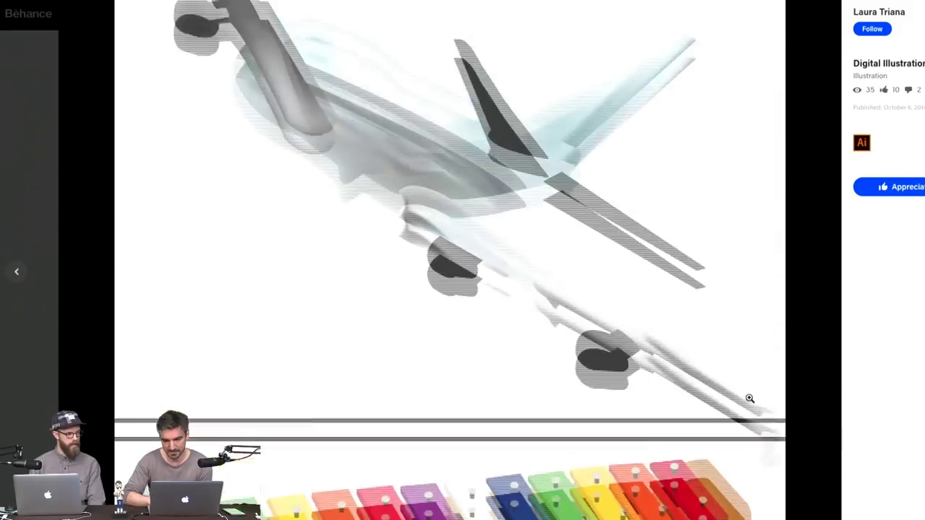
{"action": "scroll", "coordinate": [749, 399], "scroll_direction": "up", "scroll_amount": 15}
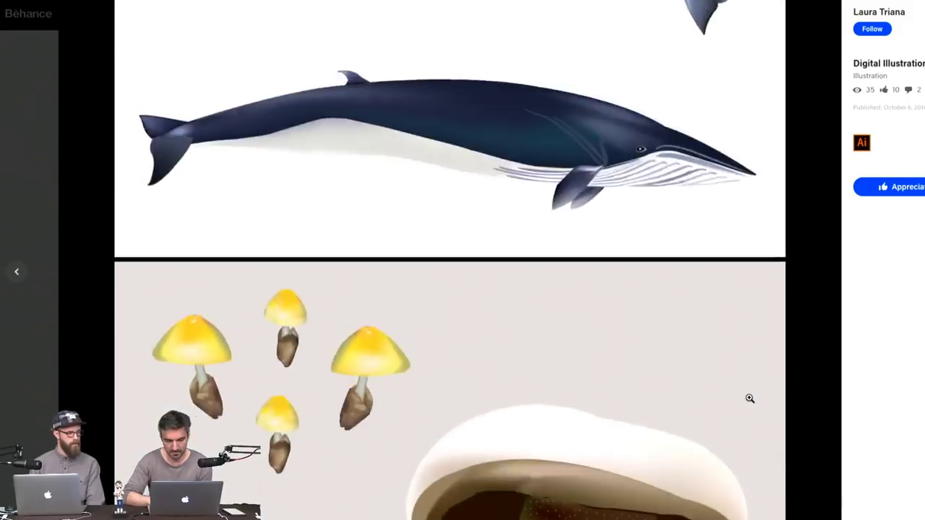
{"action": "scroll", "coordinate": [749, 398], "scroll_direction": "up", "scroll_amount": 15}
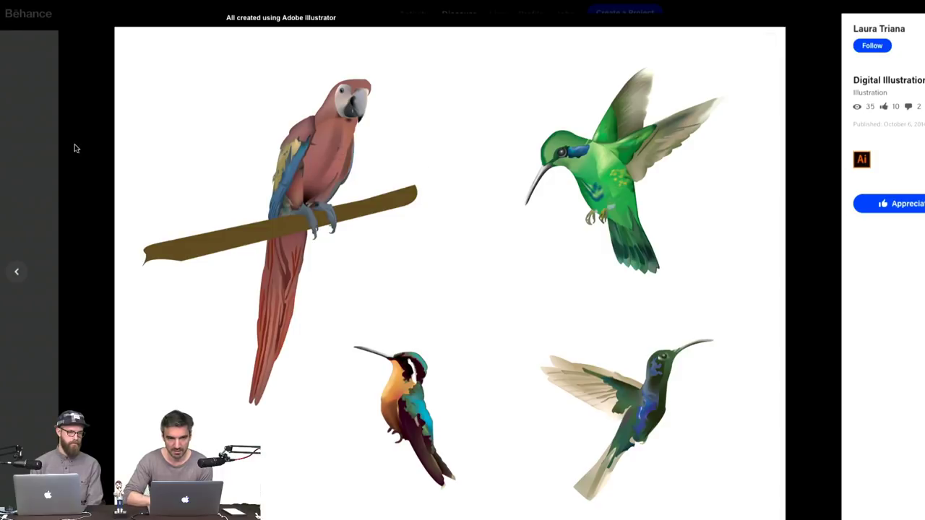
Skim the butterfly, whale, mushroom and microphone illustrations once more and return to the start of the project
{"action": "scroll", "coordinate": [308, 194], "scroll_direction": "down", "scroll_amount": 20}
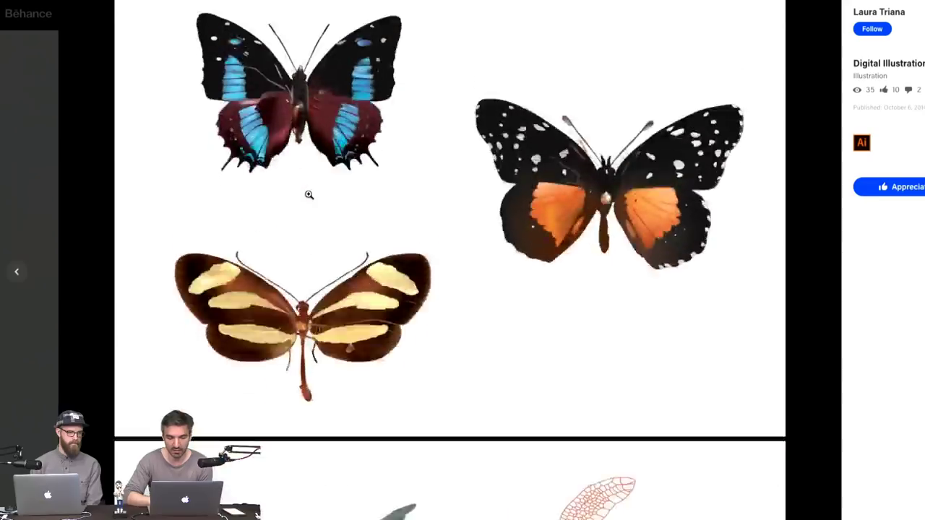
{"action": "scroll", "coordinate": [309, 194], "scroll_direction": "up", "scroll_amount": 20}
{"action": "scroll", "coordinate": [309, 195], "scroll_direction": "down", "scroll_amount": 10}
{"action": "scroll", "coordinate": [309, 194], "scroll_direction": "down", "scroll_amount": 20}
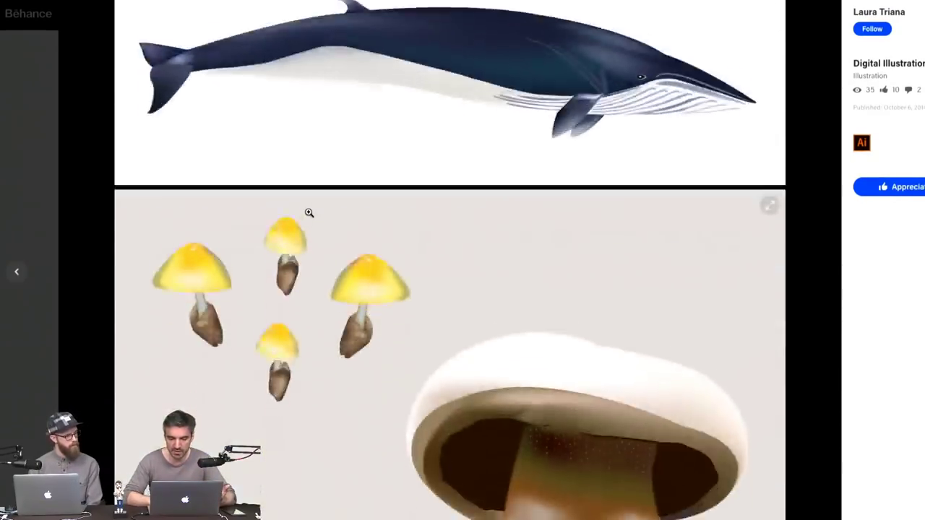
{"action": "scroll", "coordinate": [308, 211], "scroll_direction": "up", "scroll_amount": 2}
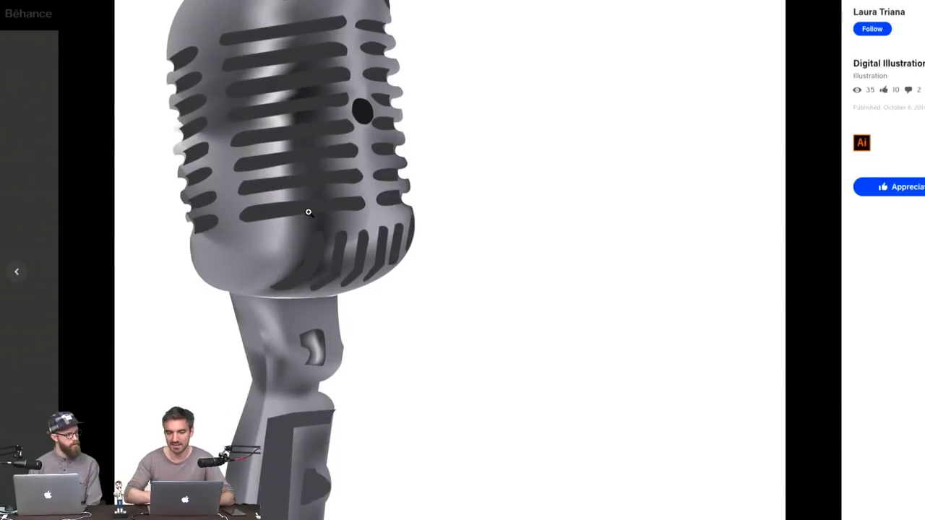
{"action": "scroll", "coordinate": [308, 212], "scroll_direction": "up", "scroll_amount": 20}
{"action": "scroll", "coordinate": [308, 213], "scroll_direction": "up", "scroll_amount": 10}
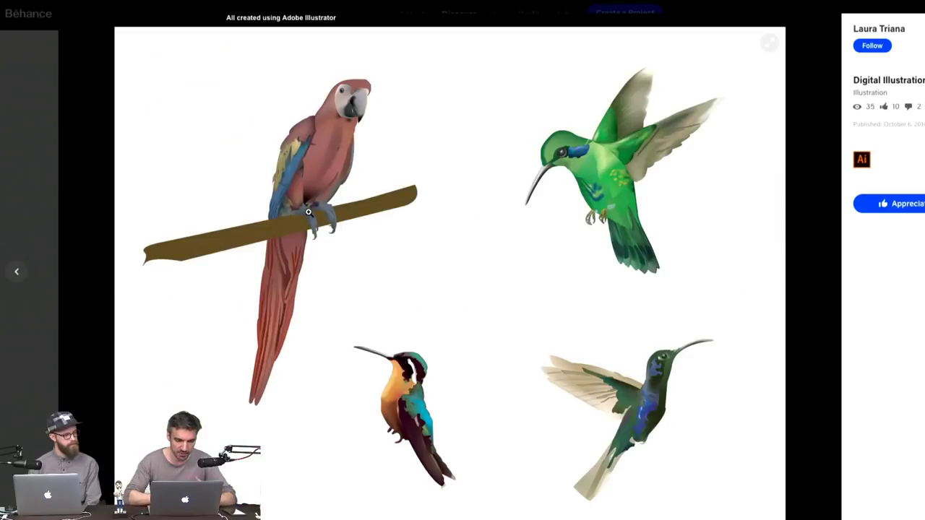
Close the Digital Illustrations project, browse the artist's project overview, and open the DVD/CD Labels project
{"action": "left_click", "coordinate": [28, 106]}
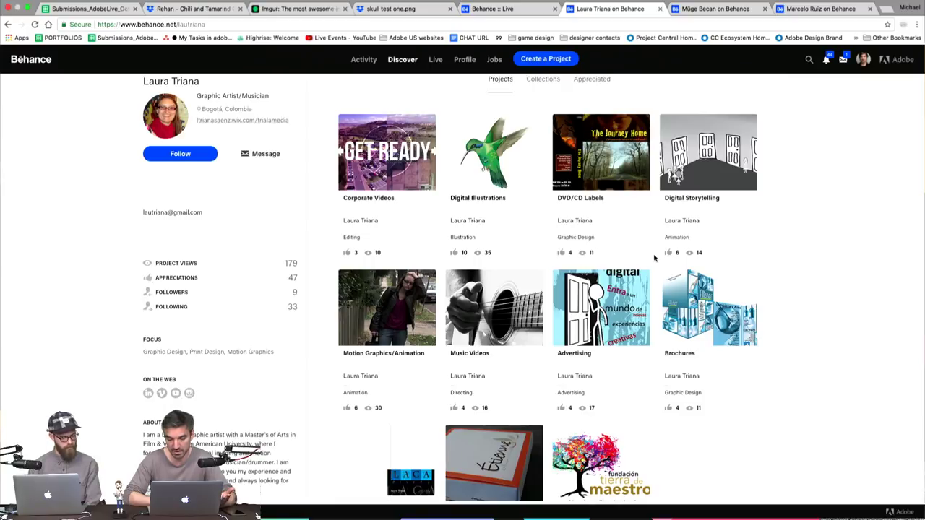
{"action": "scroll", "coordinate": [654, 258], "scroll_direction": "down", "scroll_amount": 2}
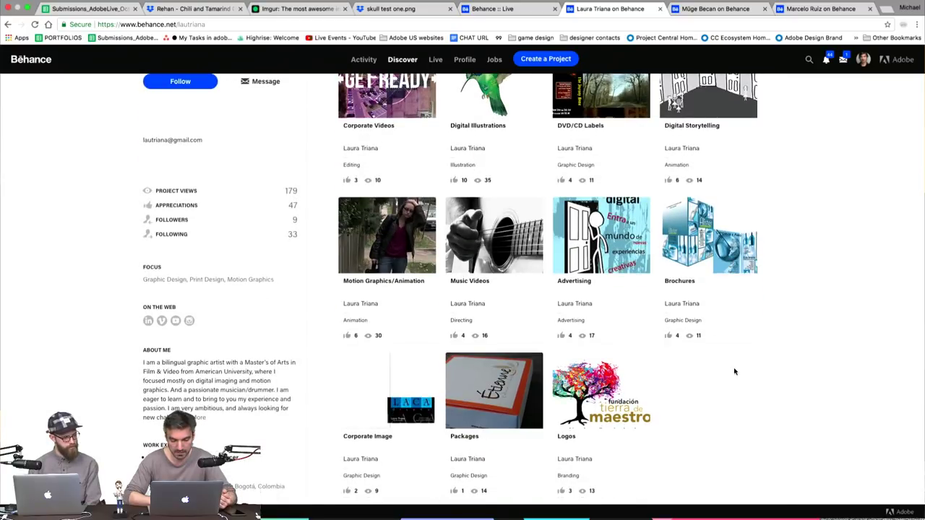
{"action": "scroll", "coordinate": [734, 371], "scroll_direction": "up", "scroll_amount": 4}
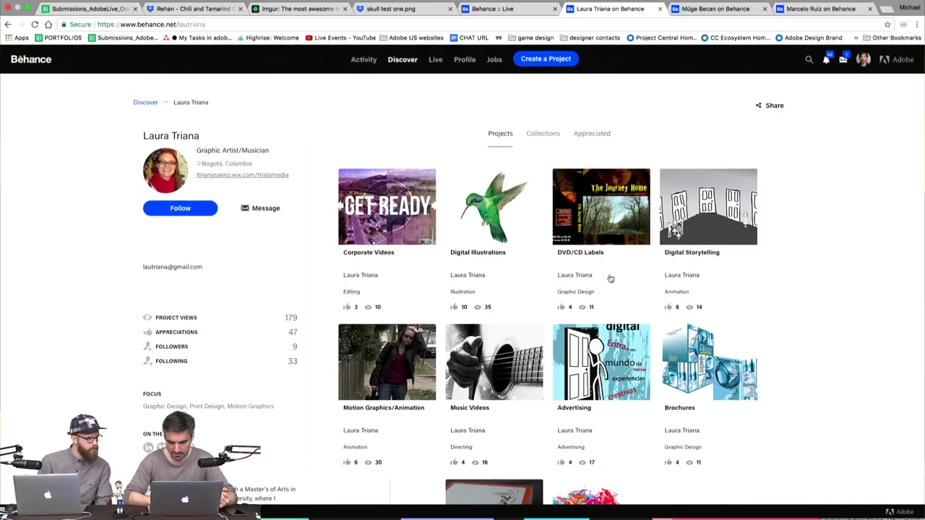
{"action": "left_click", "coordinate": [624, 222]}
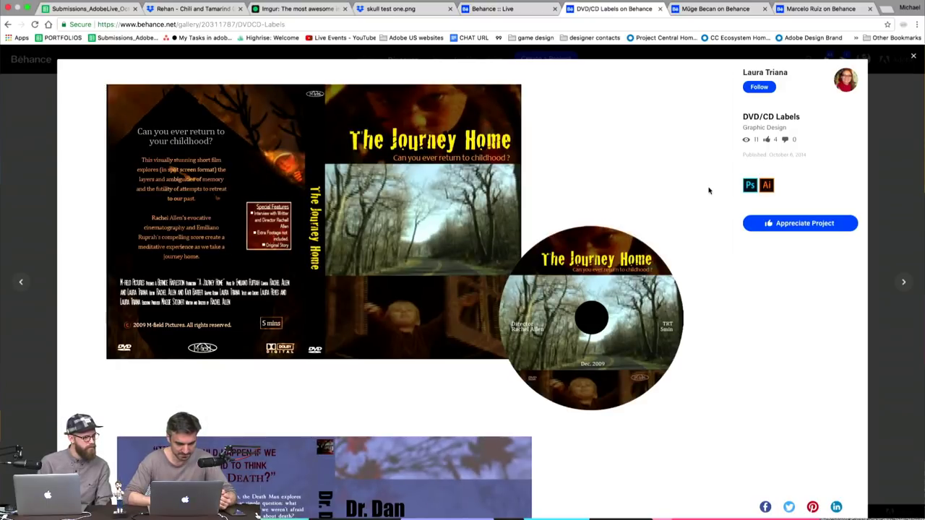
Examine the DVD/CD Labels project, from The Journey Home through Dr. Dan the Death Man and Tamboleo to Dying Green
{"action": "scroll", "coordinate": [709, 191], "scroll_direction": "down", "scroll_amount": 5}
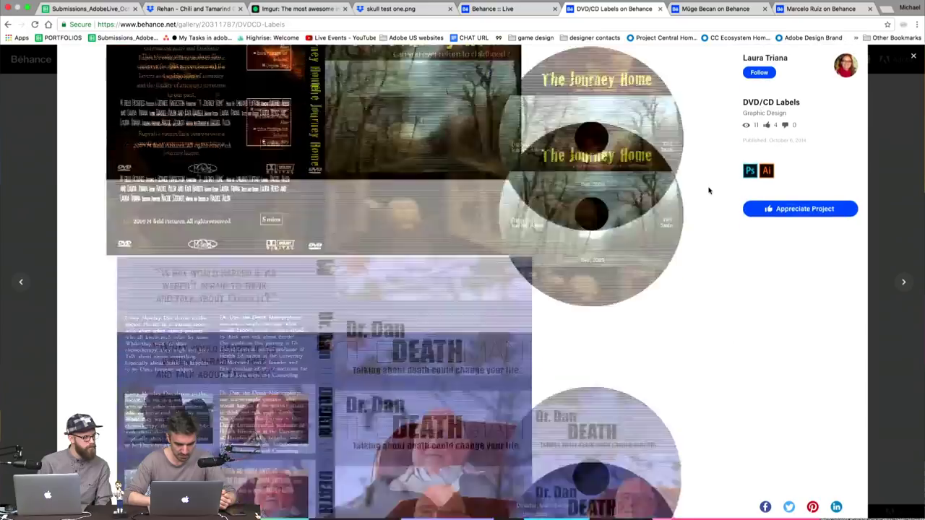
{"action": "scroll", "coordinate": [709, 190], "scroll_direction": "down", "scroll_amount": 1}
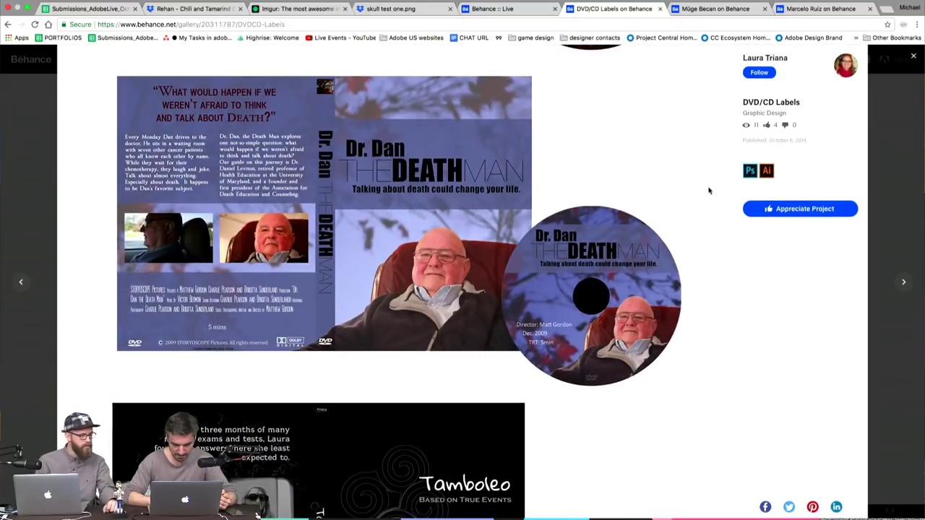
{"action": "scroll", "coordinate": [709, 191], "scroll_direction": "up", "scroll_amount": 3}
{"action": "scroll", "coordinate": [709, 191], "scroll_direction": "down", "scroll_amount": 7}
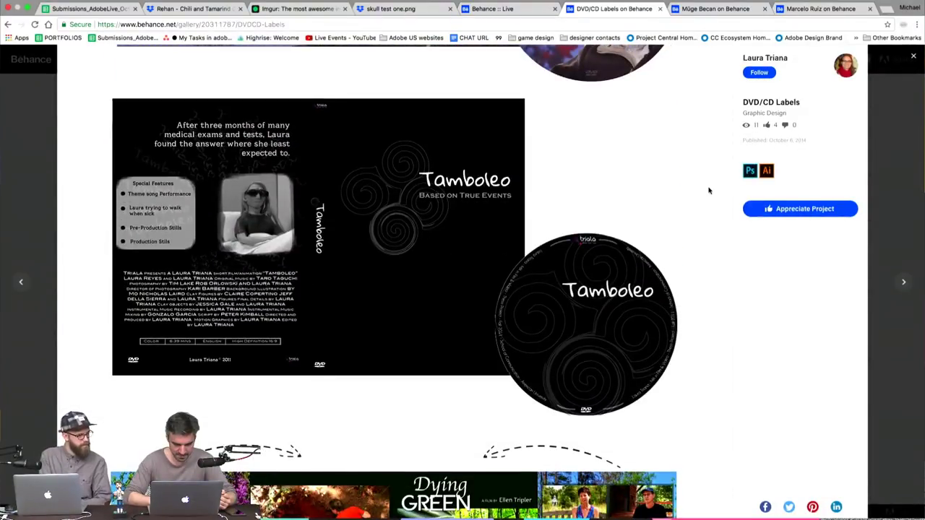
{"action": "scroll", "coordinate": [709, 191], "scroll_direction": "down", "scroll_amount": 8}
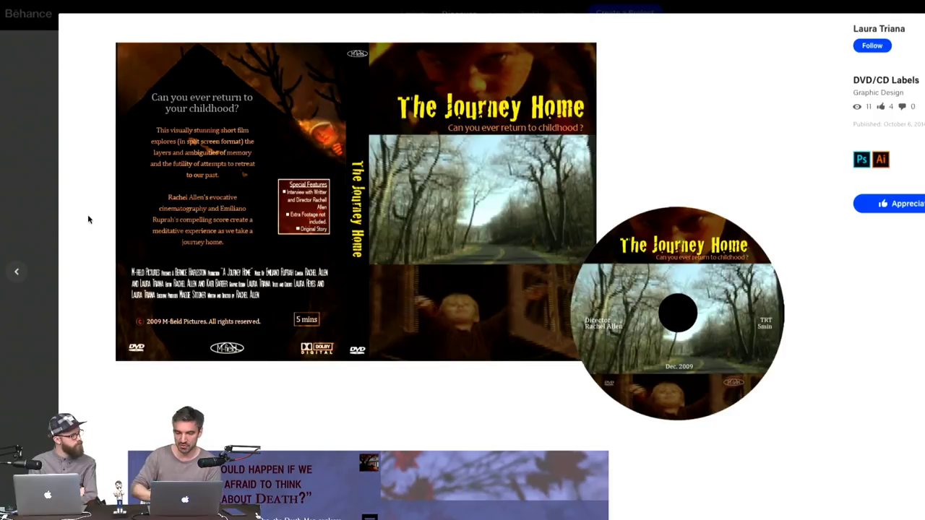
{"action": "scroll", "coordinate": [88, 214], "scroll_direction": "down", "scroll_amount": 15}
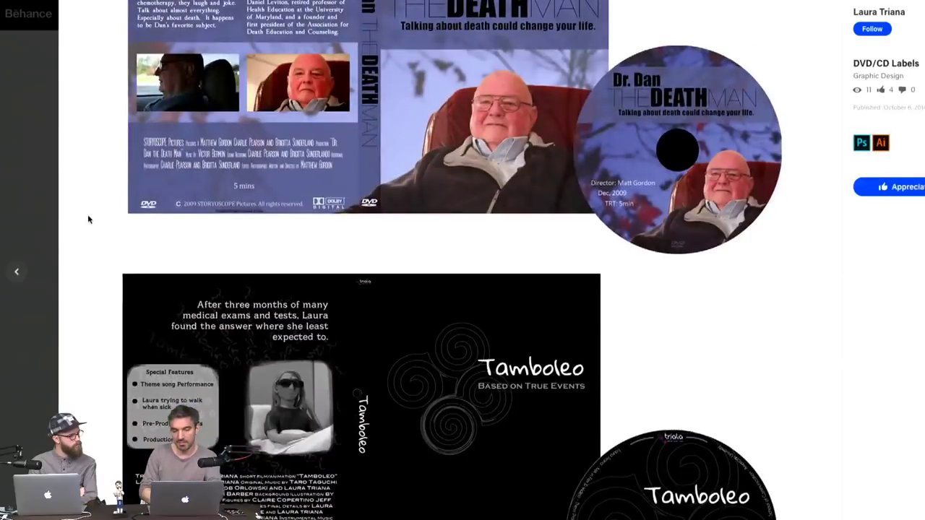
{"action": "scroll", "coordinate": [88, 219], "scroll_direction": "down", "scroll_amount": 3}
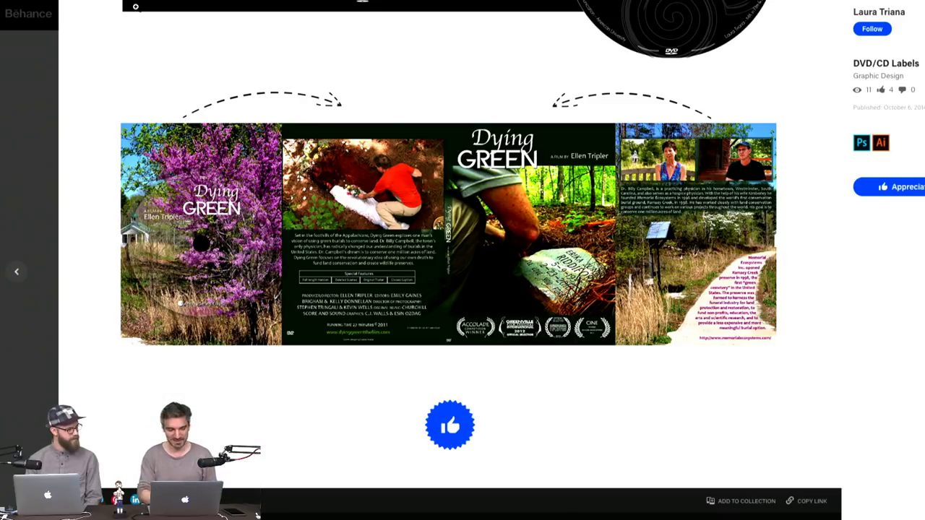
Return to the artist's profile, follow the artist, and appreciate the Digital Illustrations project
{"action": "left_click", "coordinate": [46, 93]}
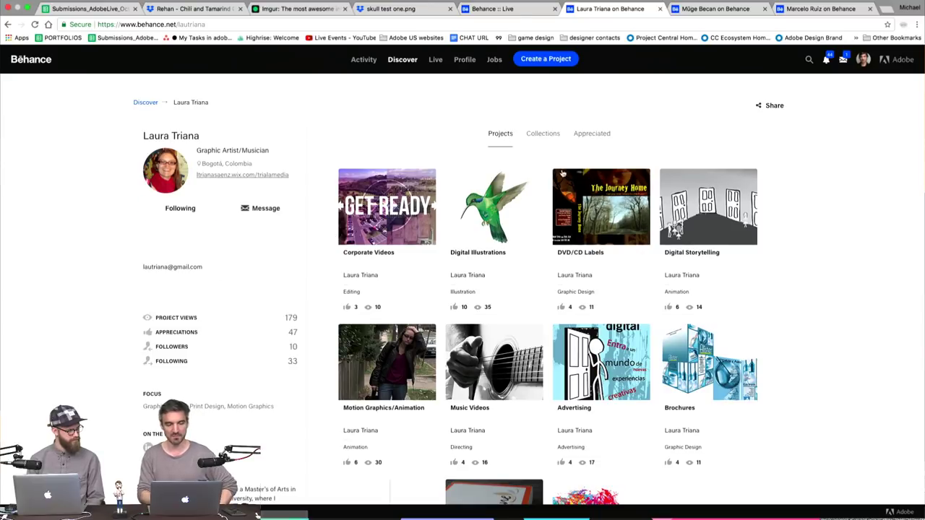
{"action": "left_click", "coordinate": [482, 237]}
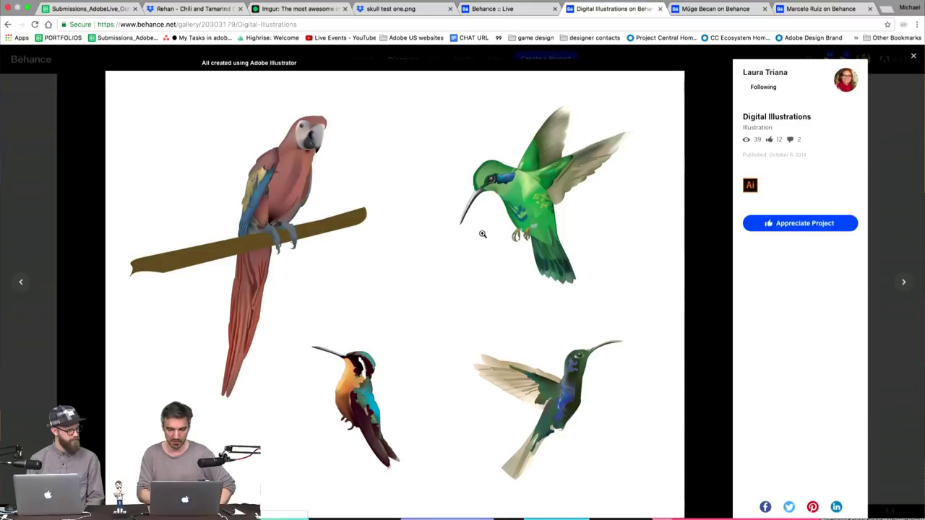
{"action": "left_click", "coordinate": [830, 230]}
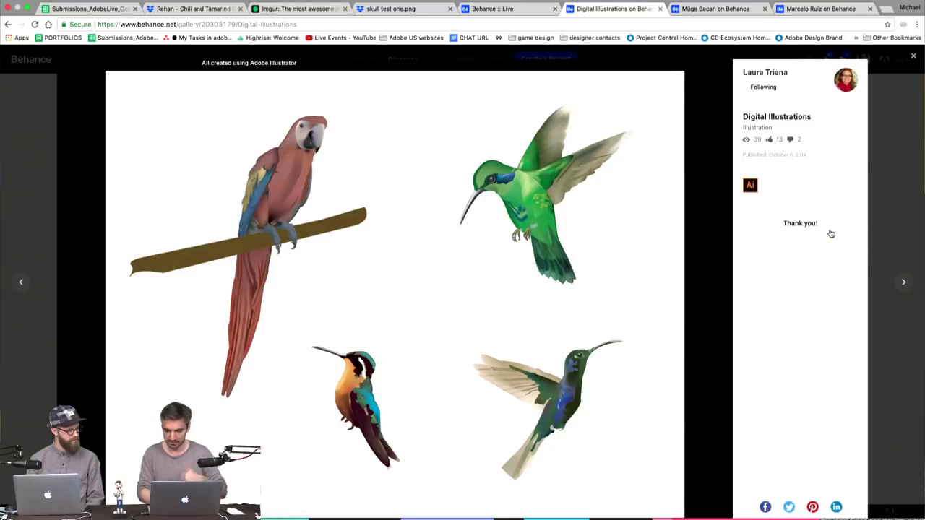
Close the bird illustrations project and open the Karbon Gallery poster design project from the art director's portfolio in the neighbouring tab
{"action": "left_click", "coordinate": [882, 217]}
{"action": "left_click", "coordinate": [711, 10]}
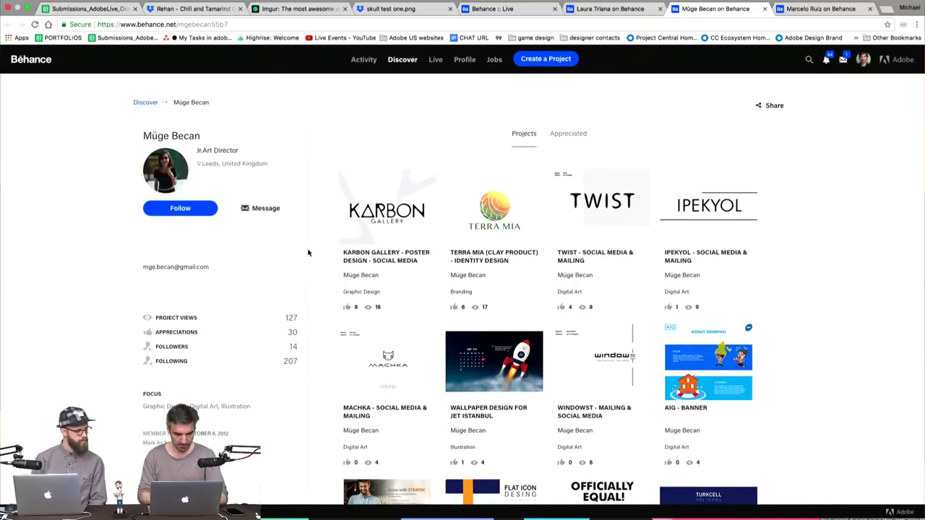
{"action": "scroll", "coordinate": [308, 252], "scroll_direction": "down", "scroll_amount": 2}
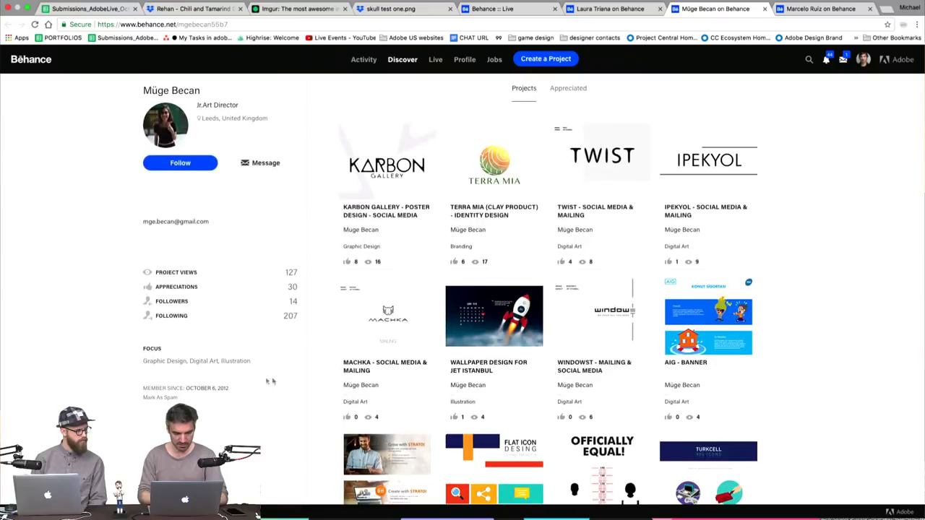
{"action": "scroll", "coordinate": [276, 380], "scroll_direction": "up", "scroll_amount": 2}
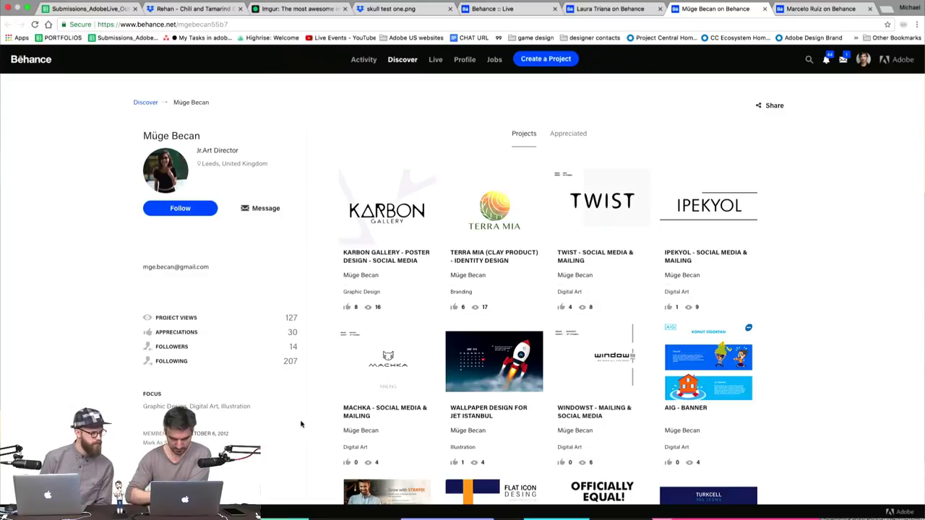
{"action": "left_click", "coordinate": [371, 239]}
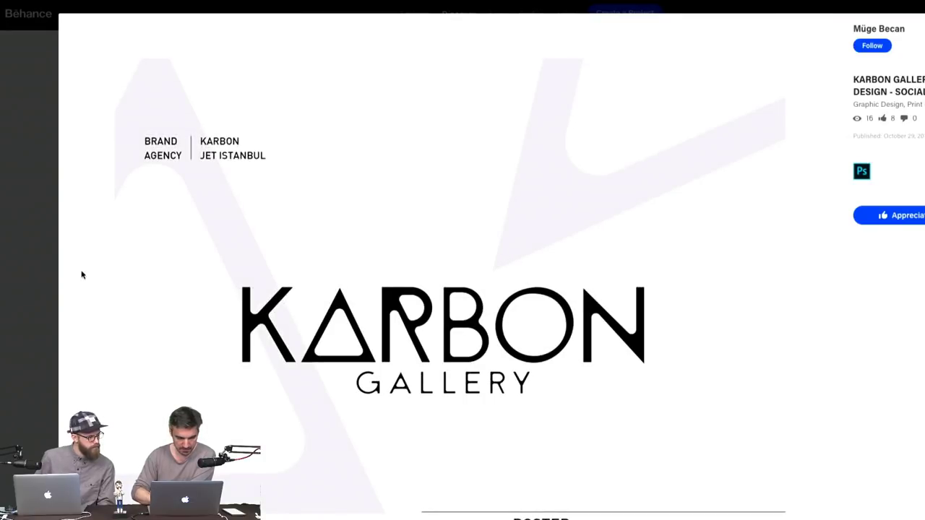
Look over the Karbon Gallery logo and the start of its Girls Girls Girls poster, briefly viewing the project image in full-screen mode
{"action": "scroll", "coordinate": [91, 303], "scroll_direction": "down", "scroll_amount": 5}
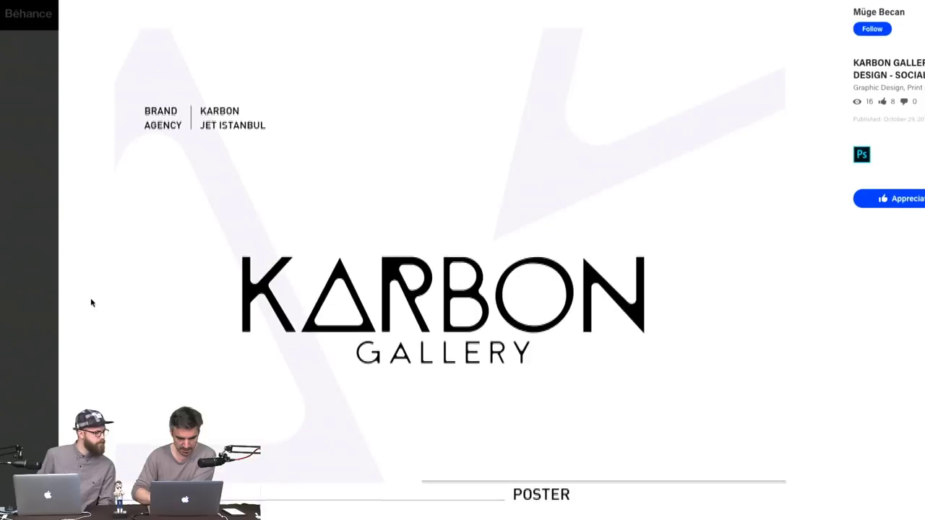
{"action": "scroll", "coordinate": [91, 303], "scroll_direction": "down", "scroll_amount": 6}
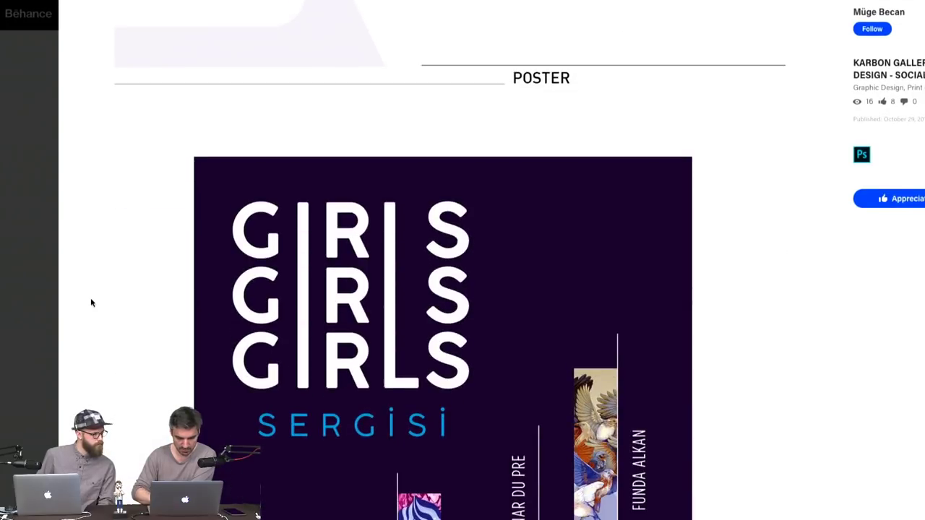
{"action": "scroll", "coordinate": [91, 303], "scroll_direction": "down", "scroll_amount": 1}
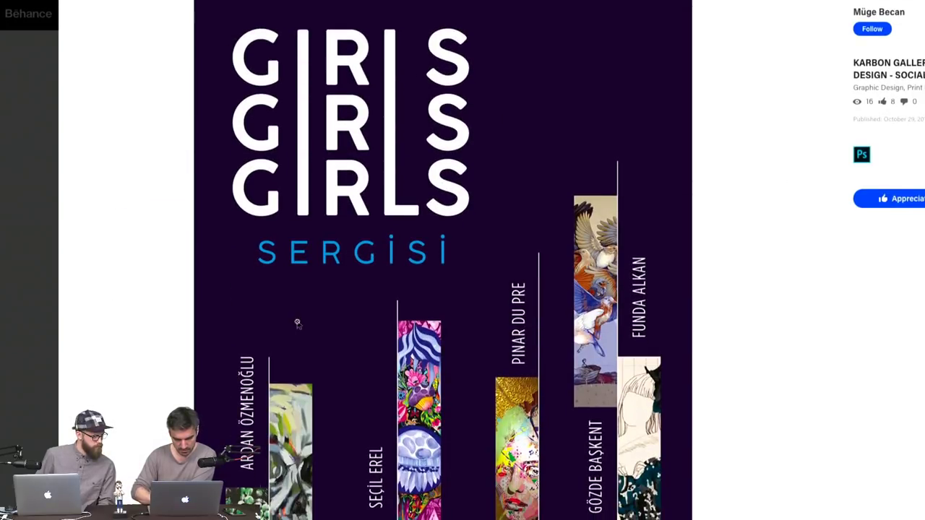
{"action": "left_click", "coordinate": [297, 321]}
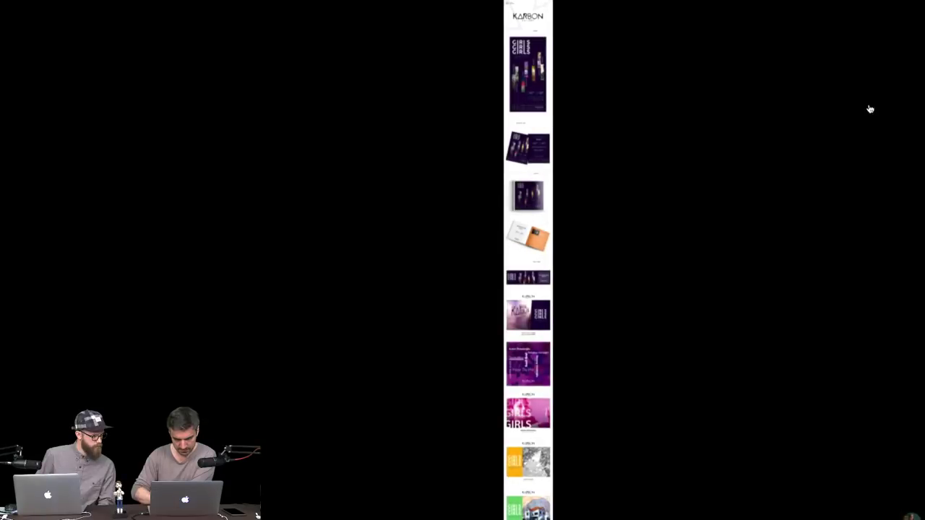
{"action": "key", "text": "Escape"}
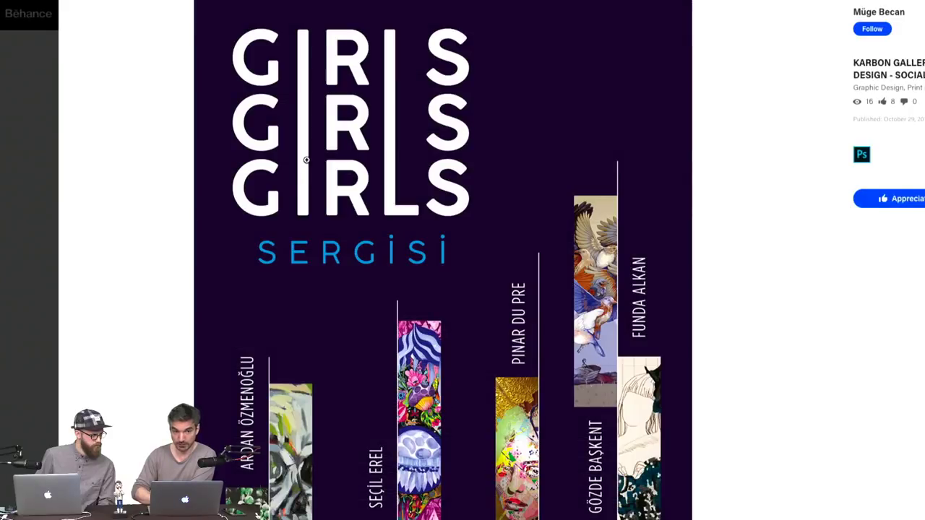
Examine the Girls Girls Girls poster from its title lettering and artwork strips to the exhibition dates and the contact footer
{"action": "scroll", "coordinate": [99, 223], "scroll_direction": "down", "scroll_amount": 10}
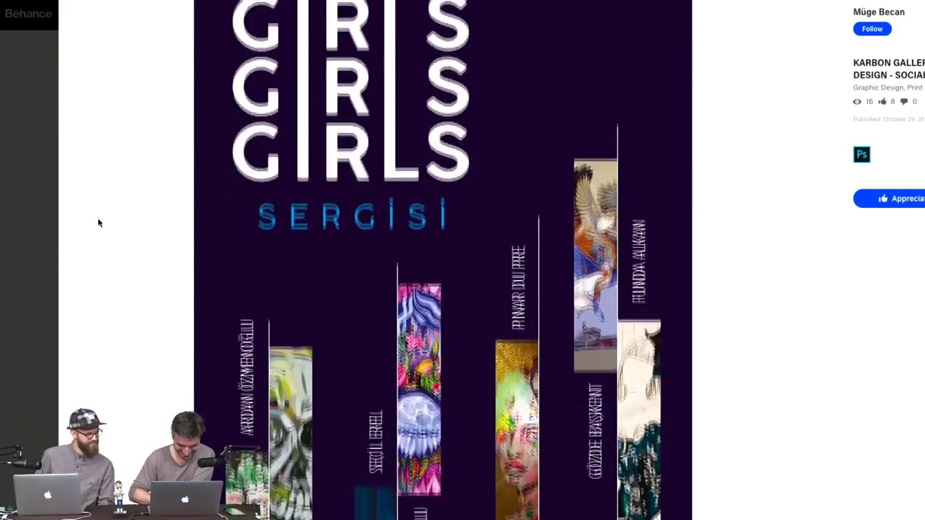
{"action": "scroll", "coordinate": [99, 222], "scroll_direction": "down", "scroll_amount": 3}
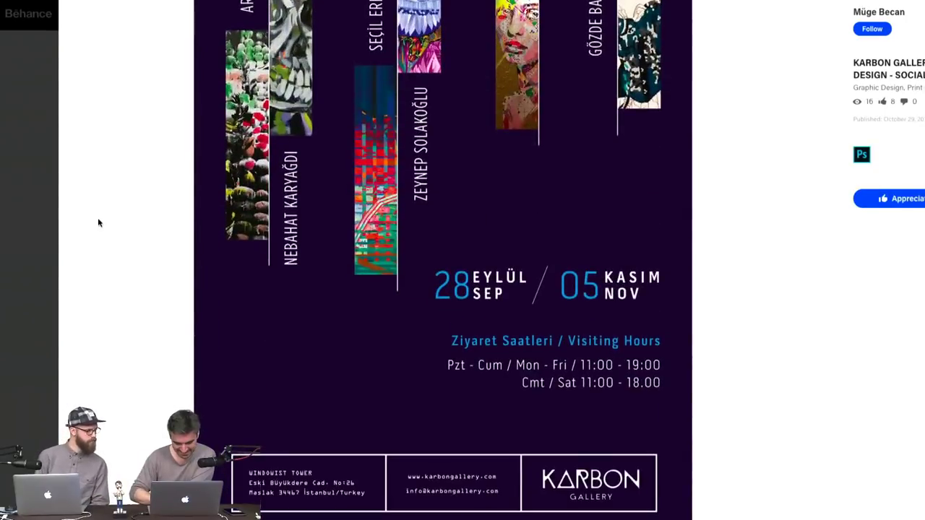
{"action": "scroll", "coordinate": [99, 222], "scroll_direction": "up", "scroll_amount": 10}
{"action": "left_click", "coordinate": [479, 258]}
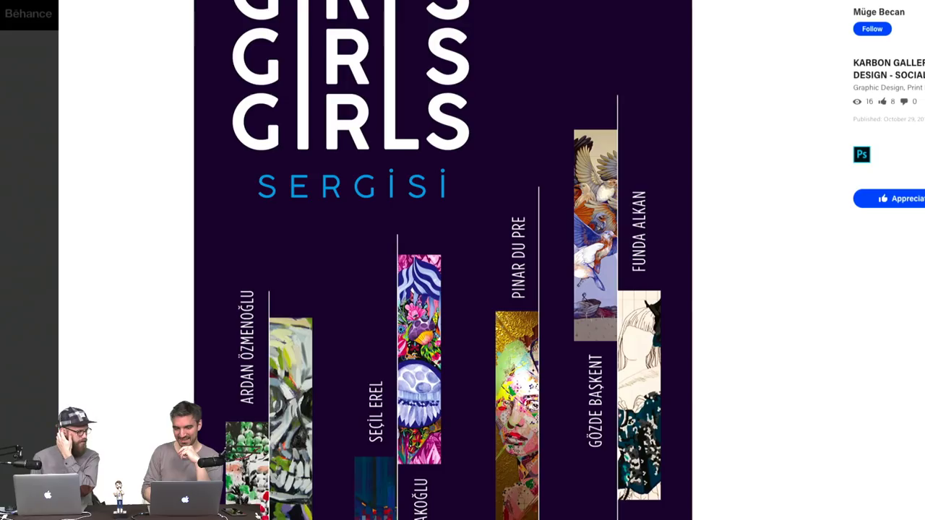
{"action": "left_click", "coordinate": [487, 417]}
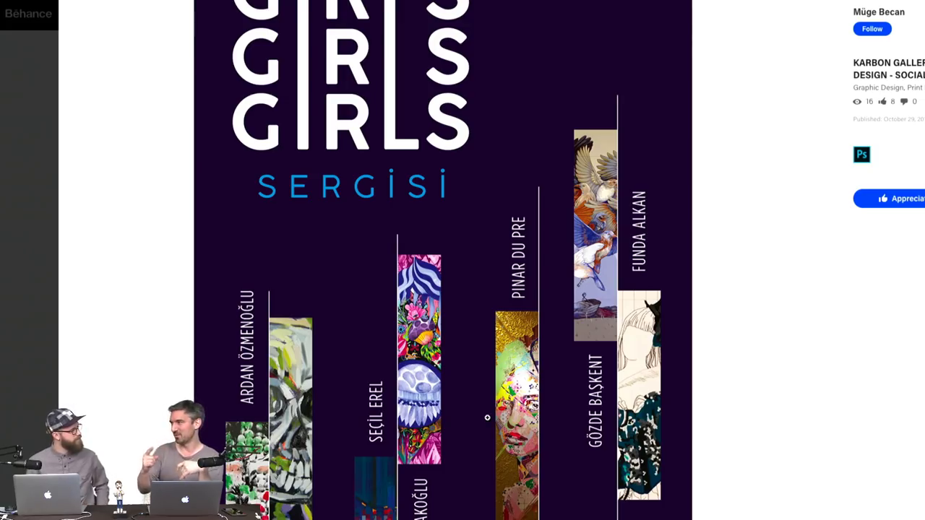
{"action": "scroll", "coordinate": [487, 418], "scroll_direction": "down", "scroll_amount": 10}
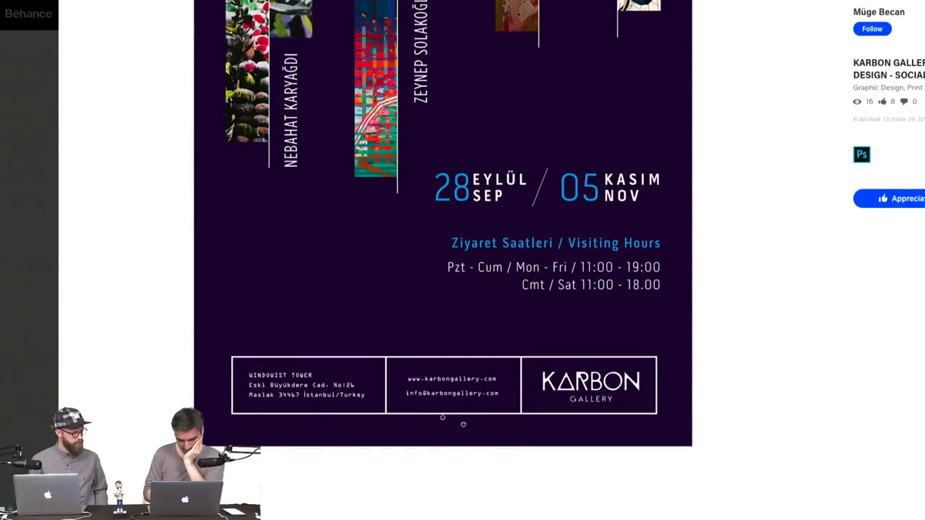
{"action": "scroll", "coordinate": [372, 345], "scroll_direction": "up", "scroll_amount": 15}
{"action": "scroll", "coordinate": [391, 468], "scroll_direction": "down", "scroll_amount": 5}
{"action": "scroll", "coordinate": [392, 468], "scroll_direction": "down", "scroll_amount": 6}
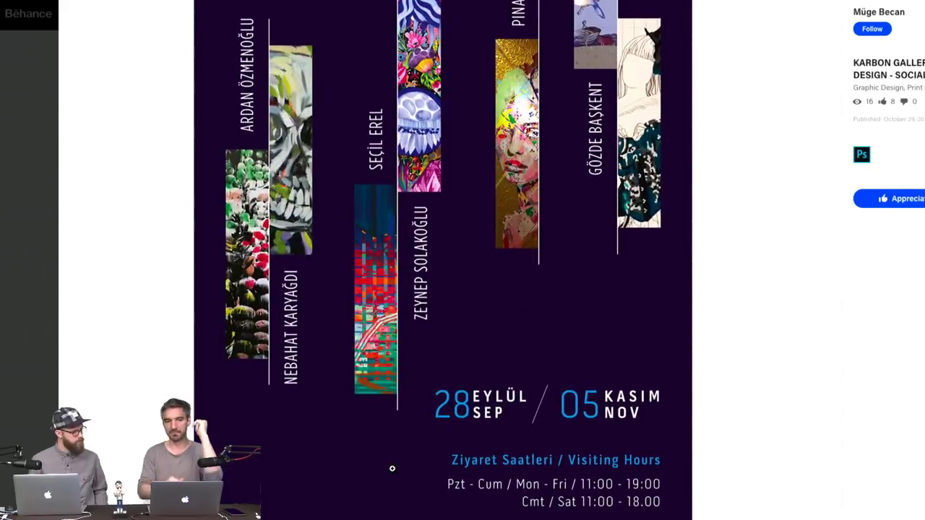
{"action": "scroll", "coordinate": [392, 468], "scroll_direction": "down", "scroll_amount": 2}
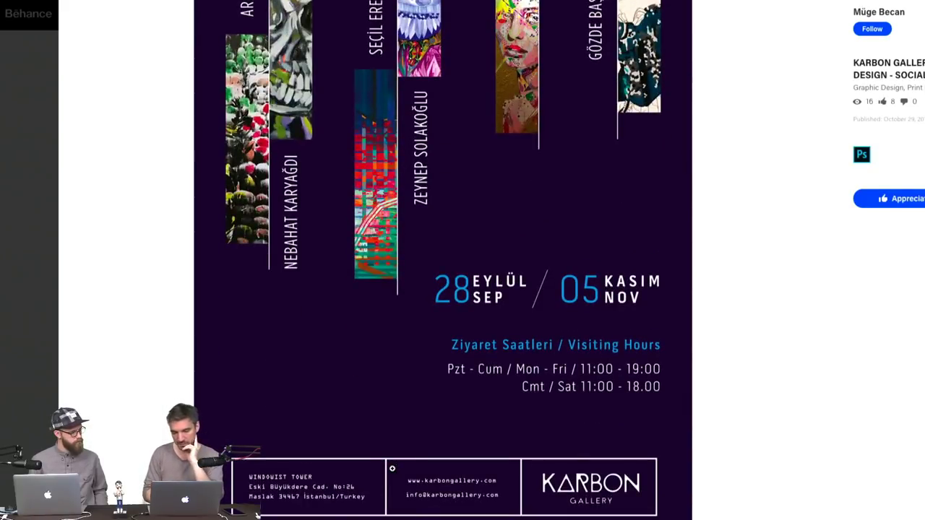
{"action": "scroll", "coordinate": [392, 468], "scroll_direction": "down", "scroll_amount": 2}
{"action": "scroll", "coordinate": [359, 237], "scroll_direction": "up", "scroll_amount": 7}
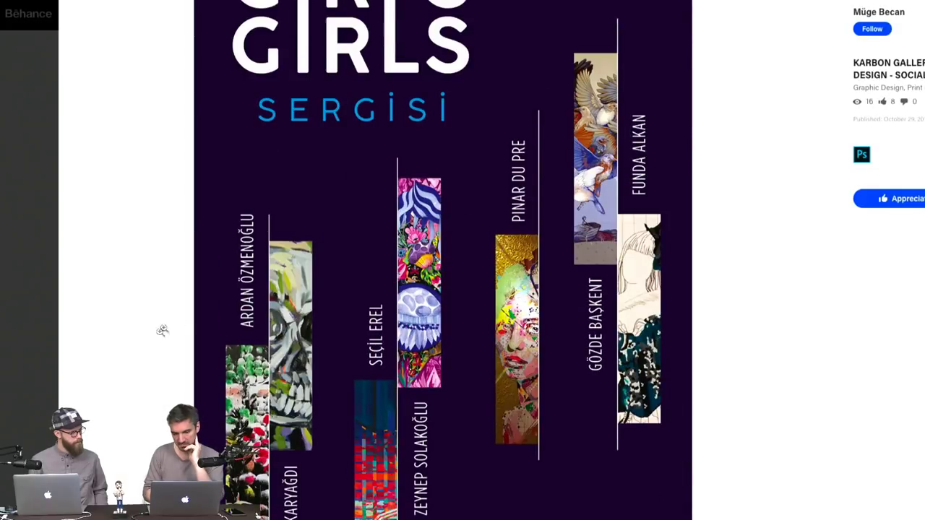
{"action": "scroll", "coordinate": [139, 332], "scroll_direction": "up", "scroll_amount": 3}
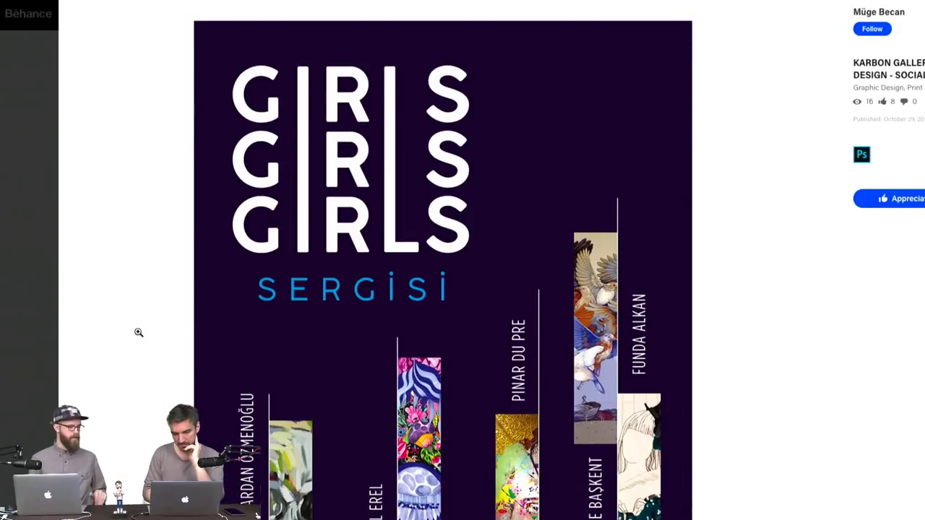
Examine the Karbon Gallery invitation card, the square exhibition catalogue cover and its open inside spread
{"action": "scroll", "coordinate": [139, 332], "scroll_direction": "down", "scroll_amount": 12}
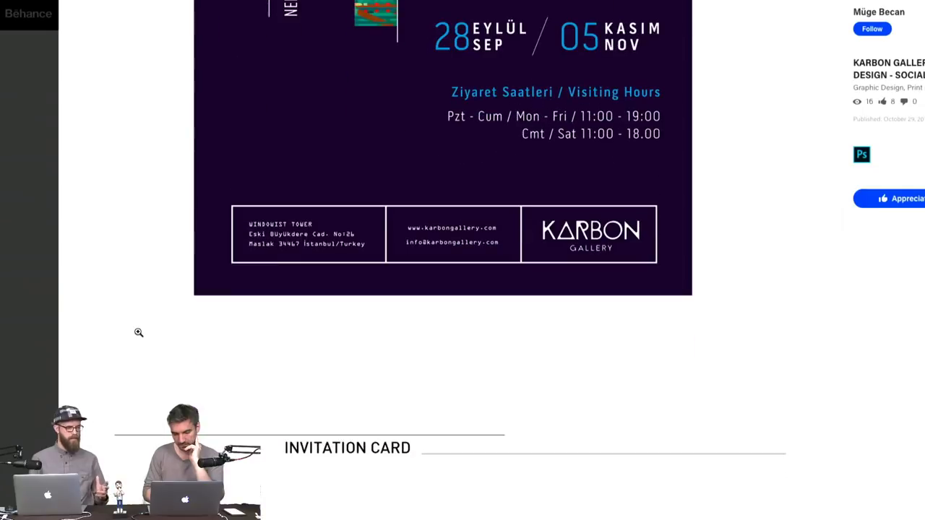
{"action": "scroll", "coordinate": [139, 332], "scroll_direction": "down", "scroll_amount": 8}
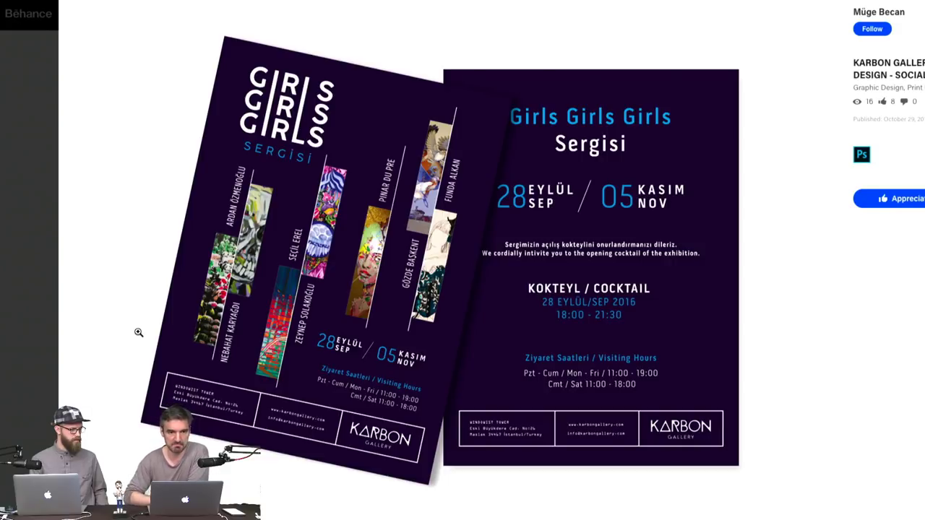
{"action": "scroll", "coordinate": [139, 332], "scroll_direction": "down", "scroll_amount": 12}
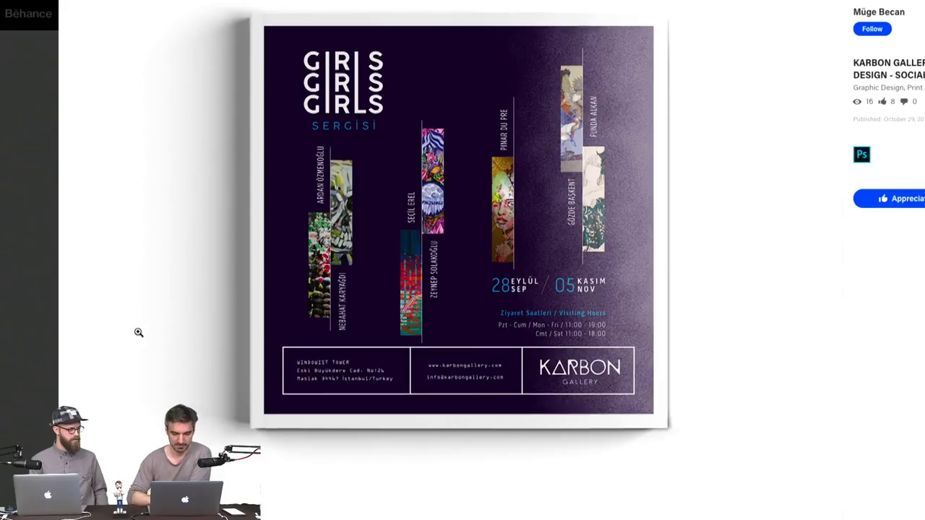
{"action": "scroll", "coordinate": [139, 333], "scroll_direction": "down", "scroll_amount": 1}
{"action": "scroll", "coordinate": [139, 332], "scroll_direction": "down", "scroll_amount": 9}
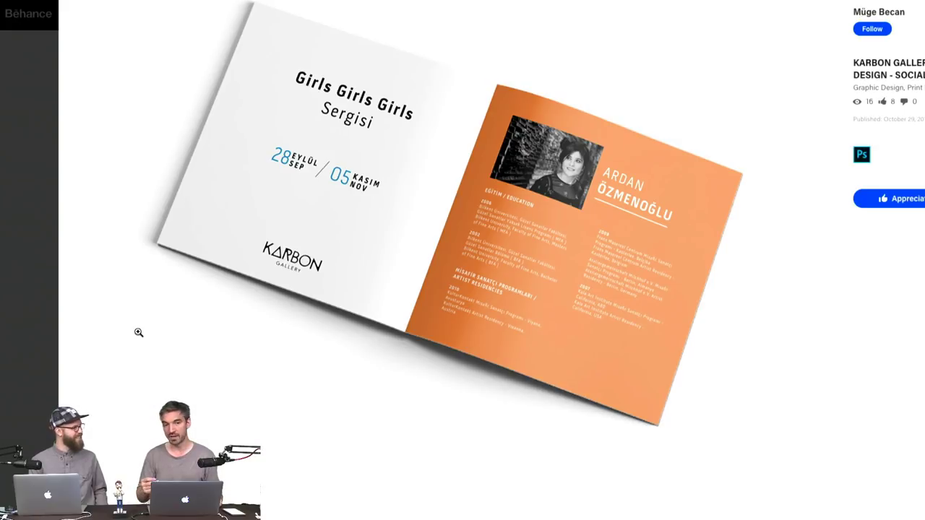
Review the Karbon Gallery social media banner and the purple, pink, yellow and green exhibition posts
{"action": "scroll", "coordinate": [138, 332], "scroll_direction": "down", "scroll_amount": 15}
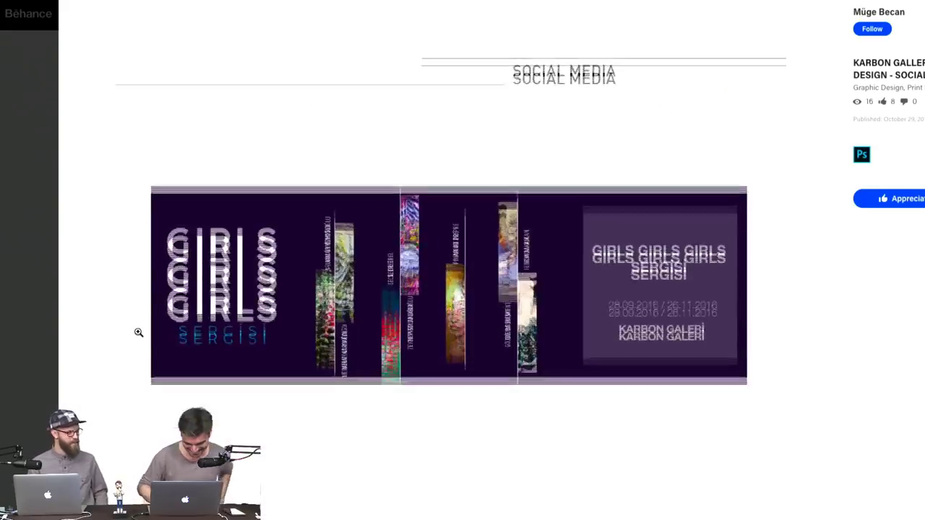
{"action": "scroll", "coordinate": [139, 332], "scroll_direction": "down", "scroll_amount": 12}
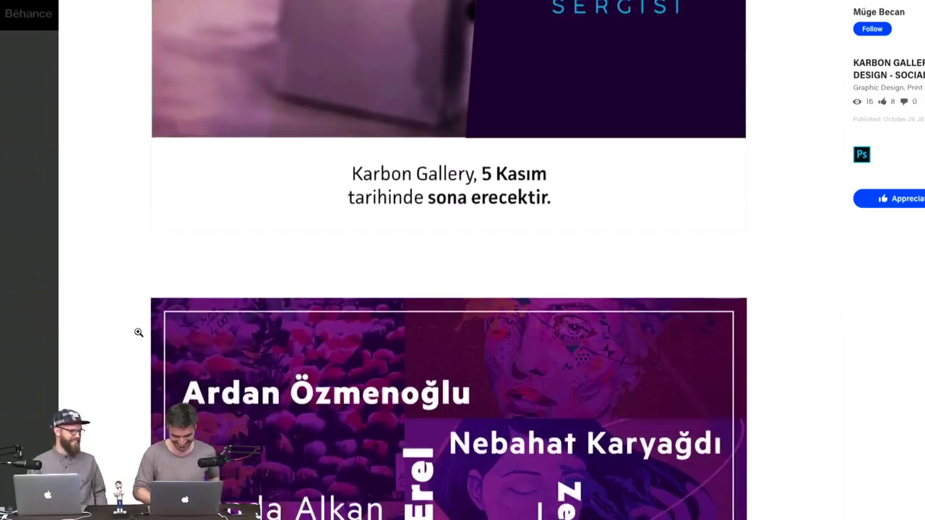
{"action": "scroll", "coordinate": [139, 332], "scroll_direction": "down", "scroll_amount": 12}
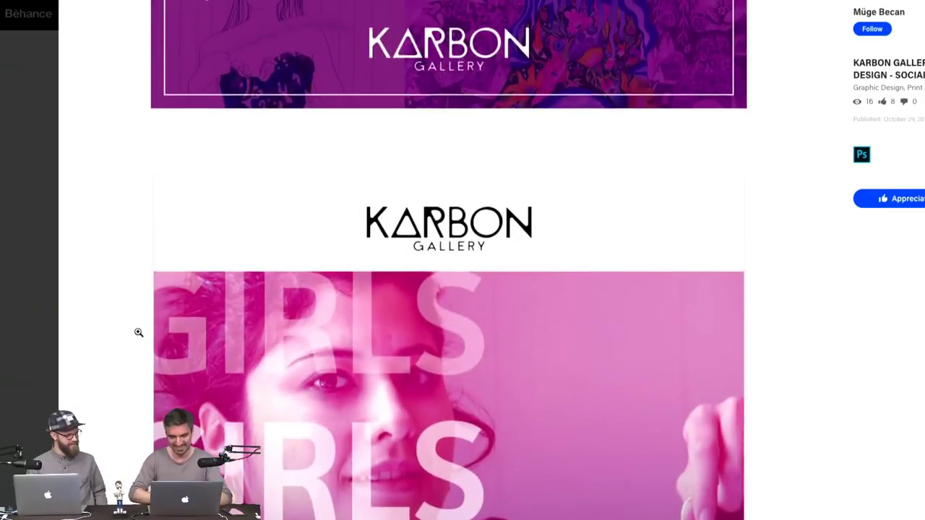
{"action": "scroll", "coordinate": [138, 333], "scroll_direction": "down", "scroll_amount": 8}
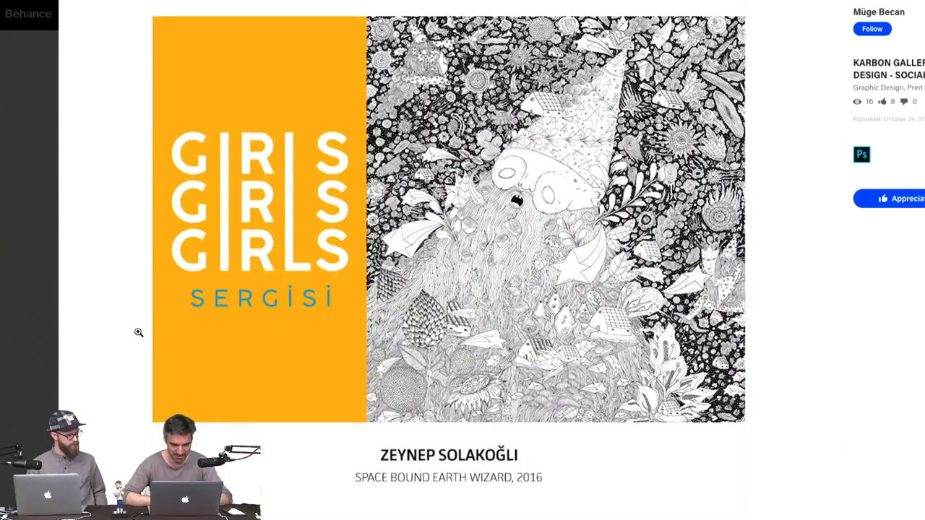
{"action": "scroll", "coordinate": [139, 332], "scroll_direction": "down", "scroll_amount": 8}
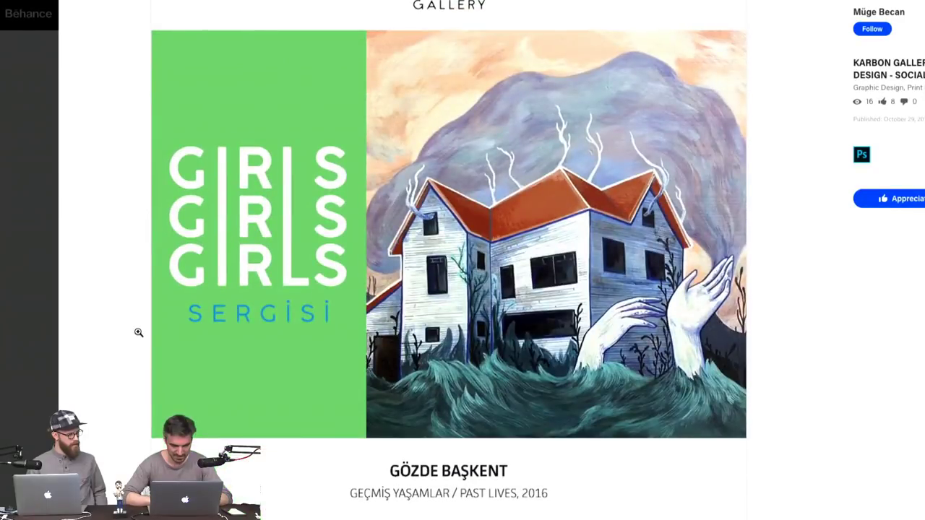
Close the Karbon Gallery project and open the Terra Mia clay product identity design project from the same portfolio
{"action": "left_click", "coordinate": [31, 273]}
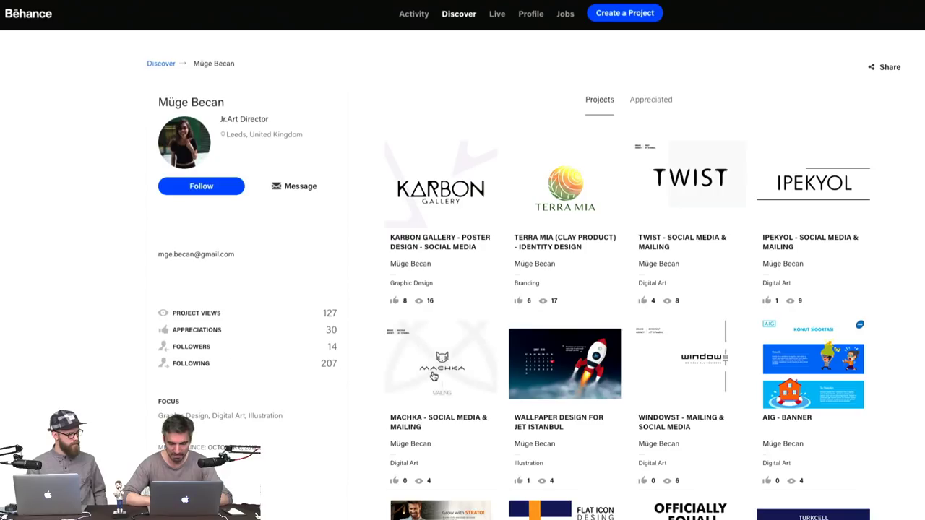
{"action": "scroll", "coordinate": [434, 376], "scroll_direction": "down", "scroll_amount": 1}
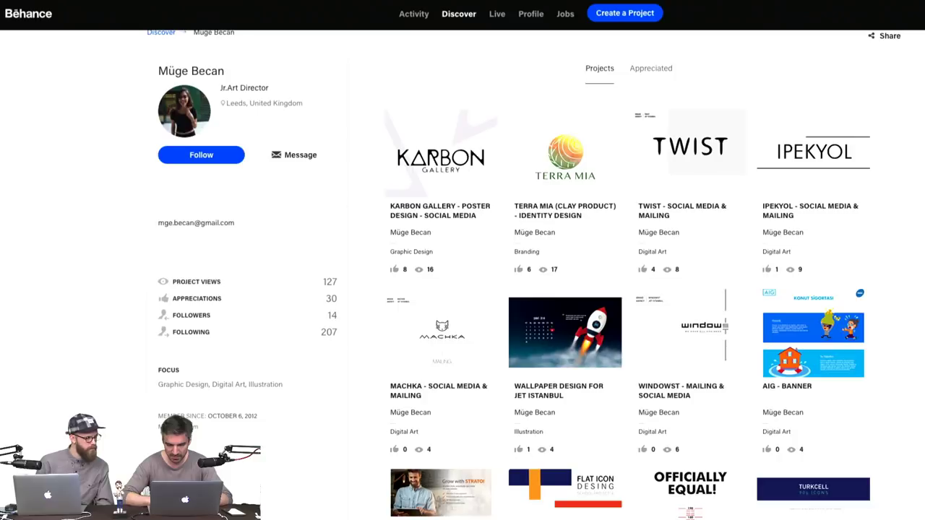
{"action": "scroll", "coordinate": [563, 289], "scroll_direction": "down", "scroll_amount": 2}
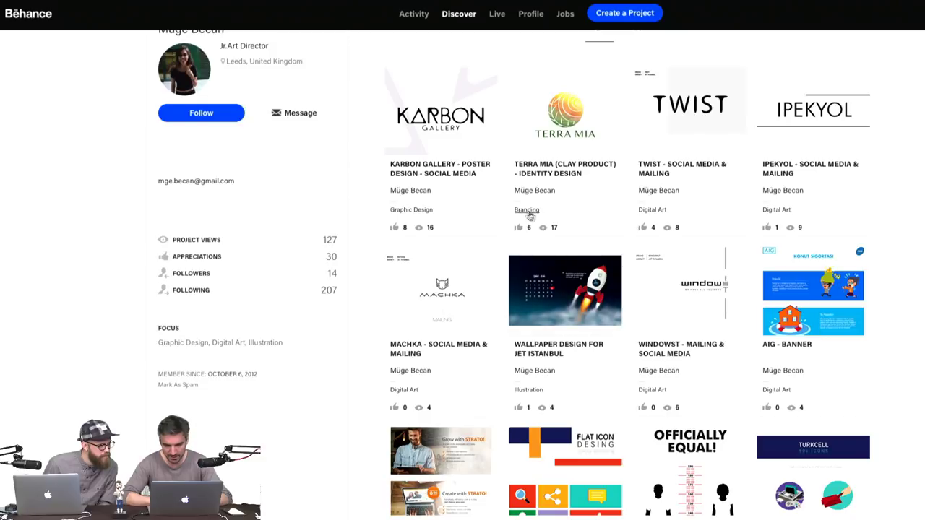
{"action": "left_click", "coordinate": [570, 138]}
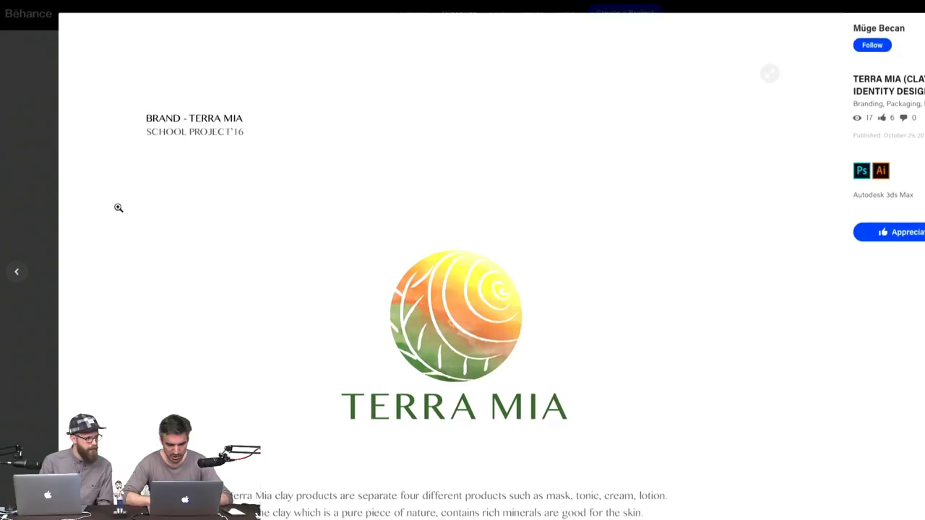
Examine the Terra Mia logo, its brand description, the logo inspiration and the primary and secondary fonts
{"action": "scroll", "coordinate": [118, 207], "scroll_direction": "down", "scroll_amount": 5}
{"action": "scroll", "coordinate": [119, 207], "scroll_direction": "down", "scroll_amount": 5}
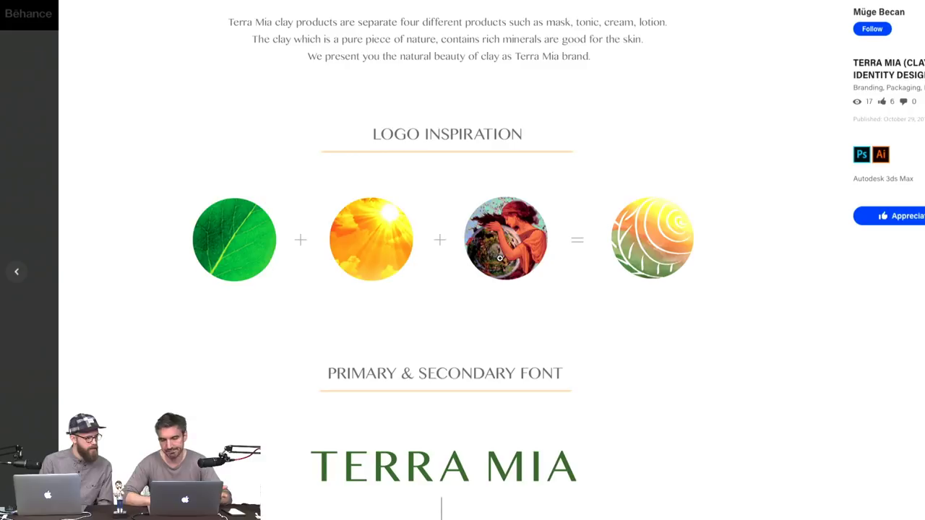
{"action": "scroll", "coordinate": [129, 373], "scroll_direction": "down", "scroll_amount": 5}
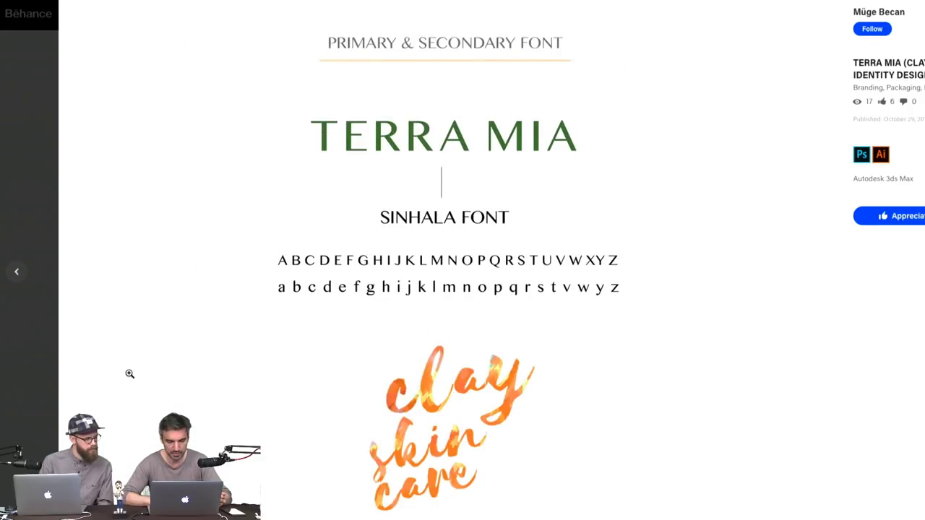
{"action": "scroll", "coordinate": [130, 373], "scroll_direction": "down", "scroll_amount": 3}
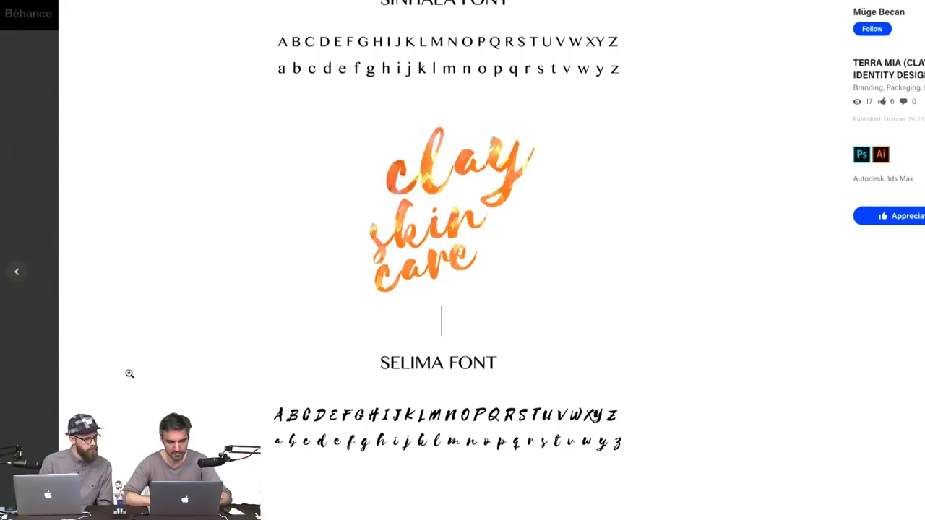
Review the Terra Mia stationery and business cards, followed by the series of printed tote bag designs
{"action": "scroll", "coordinate": [129, 373], "scroll_direction": "down", "scroll_amount": 8}
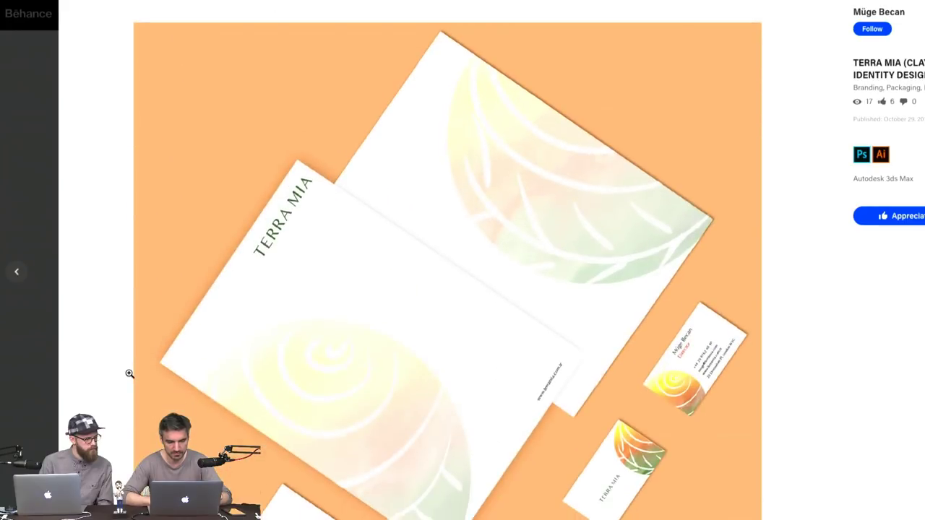
{"action": "scroll", "coordinate": [129, 374], "scroll_direction": "down", "scroll_amount": 1}
{"action": "scroll", "coordinate": [129, 374], "scroll_direction": "down", "scroll_amount": 10}
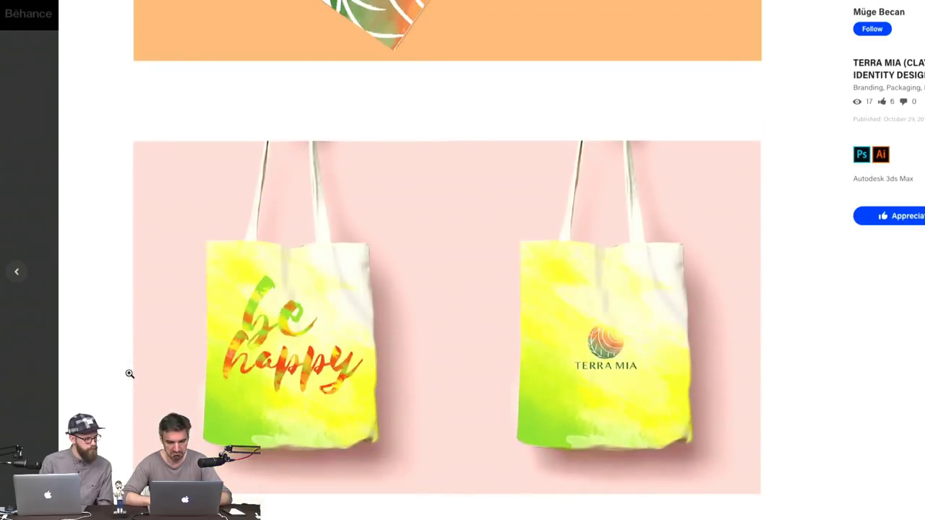
{"action": "scroll", "coordinate": [130, 374], "scroll_direction": "down", "scroll_amount": 6}
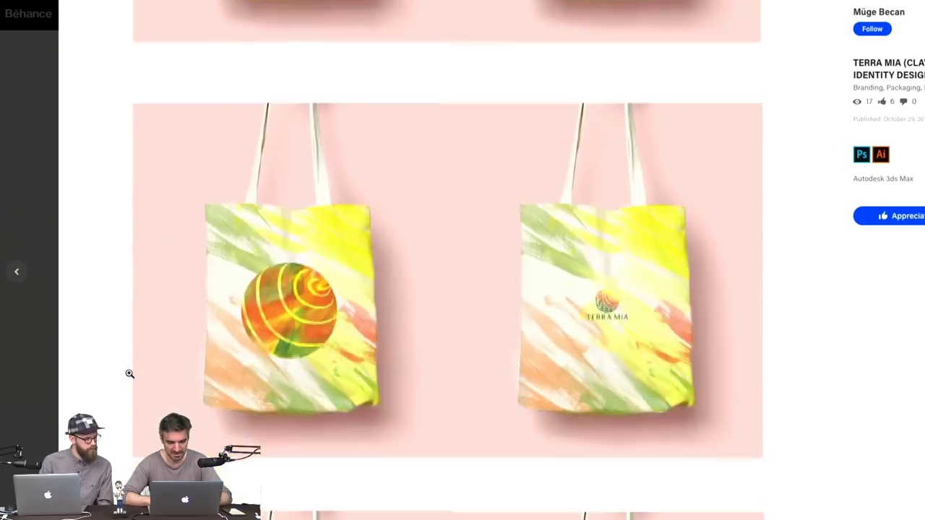
{"action": "scroll", "coordinate": [130, 374], "scroll_direction": "down", "scroll_amount": 6}
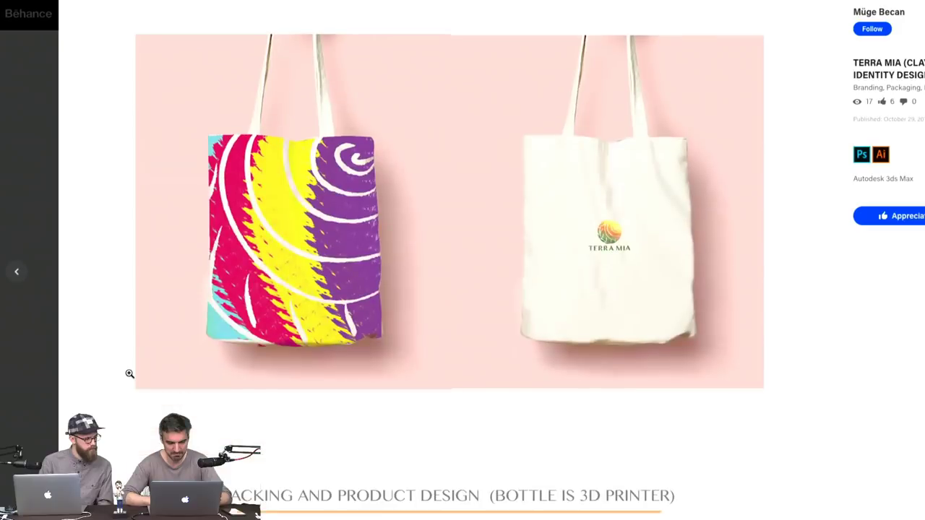
Review the Terra Mia packaging, from the wooden-cover jar and labels through the four oil ranges to the product photograph
{"action": "scroll", "coordinate": [129, 374], "scroll_direction": "down", "scroll_amount": 7}
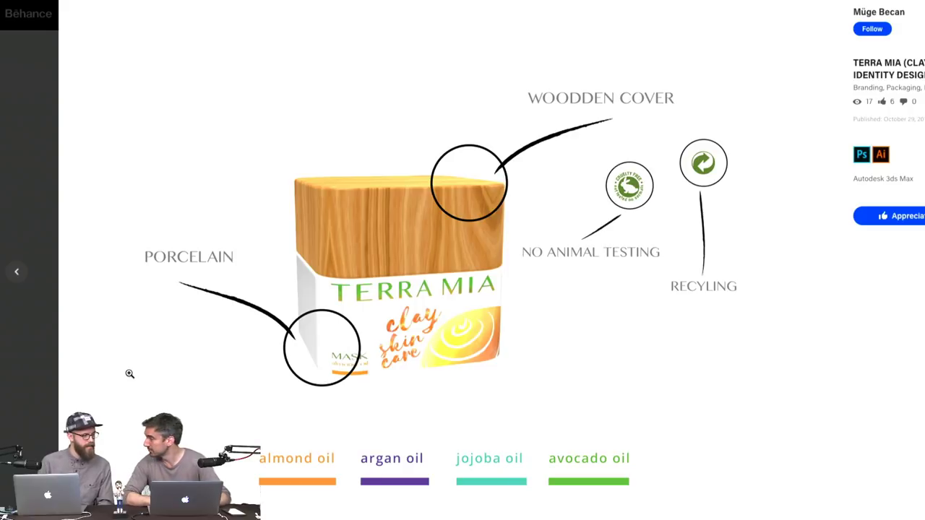
{"action": "scroll", "coordinate": [129, 373], "scroll_direction": "down", "scroll_amount": 7}
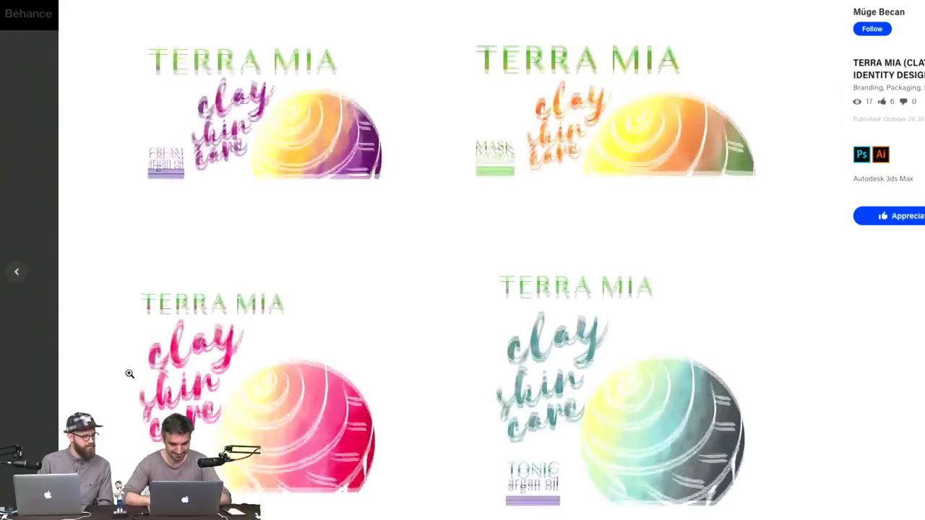
{"action": "scroll", "coordinate": [130, 374], "scroll_direction": "down", "scroll_amount": 6}
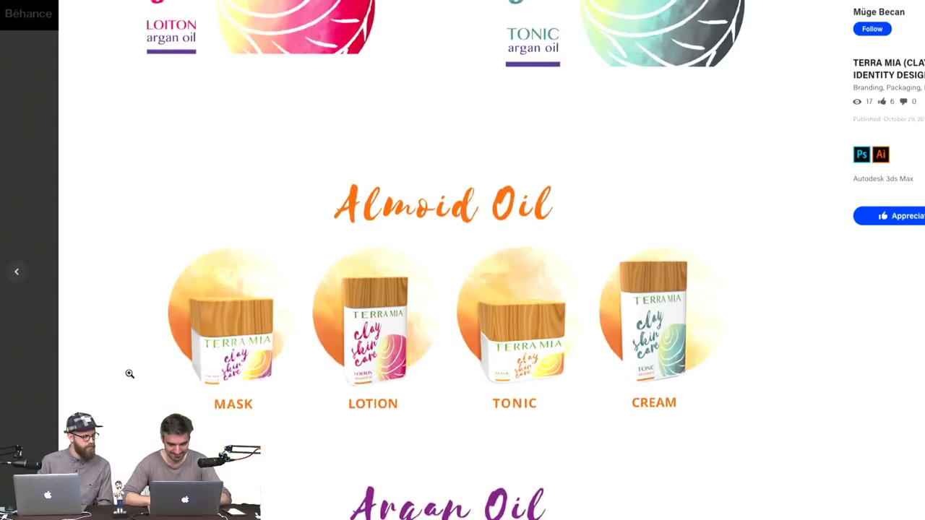
{"action": "scroll", "coordinate": [129, 373], "scroll_direction": "down", "scroll_amount": 1}
{"action": "scroll", "coordinate": [130, 374], "scroll_direction": "down", "scroll_amount": 5}
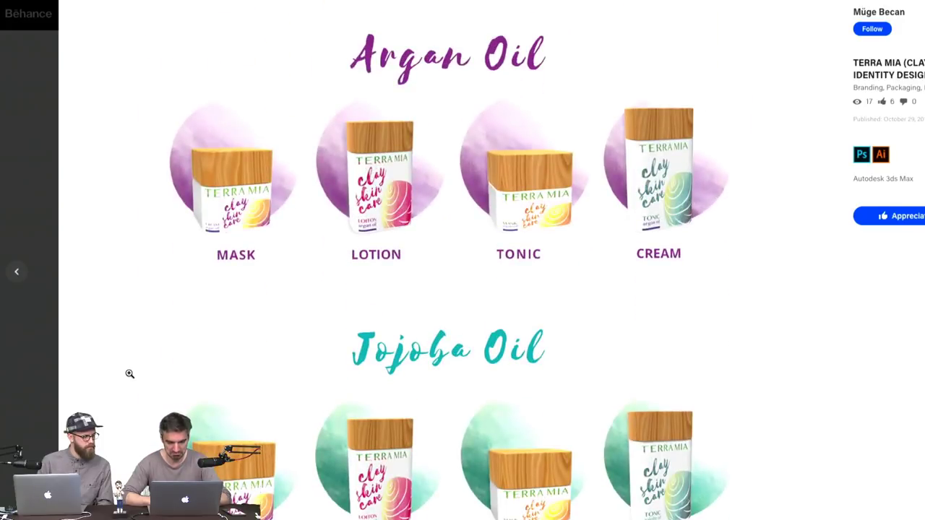
{"action": "scroll", "coordinate": [129, 374], "scroll_direction": "down", "scroll_amount": 6}
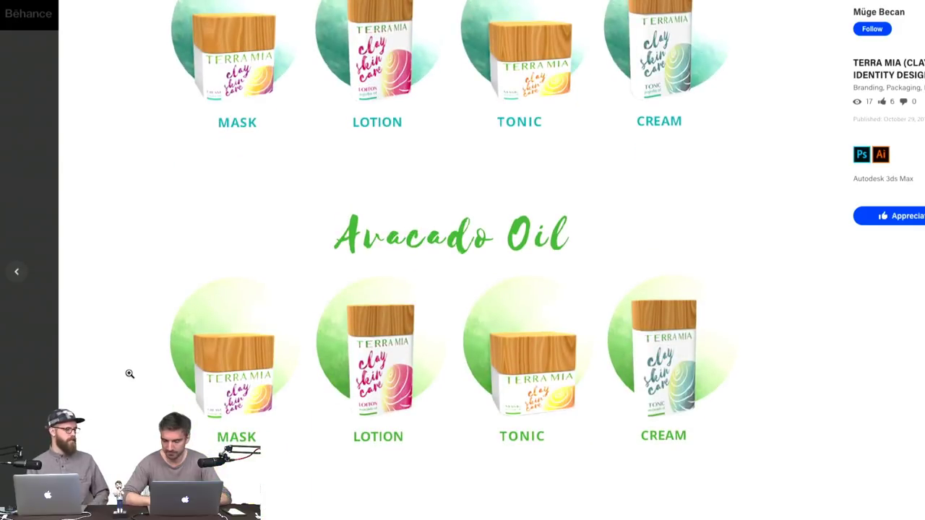
{"action": "scroll", "coordinate": [130, 373], "scroll_direction": "down", "scroll_amount": 3}
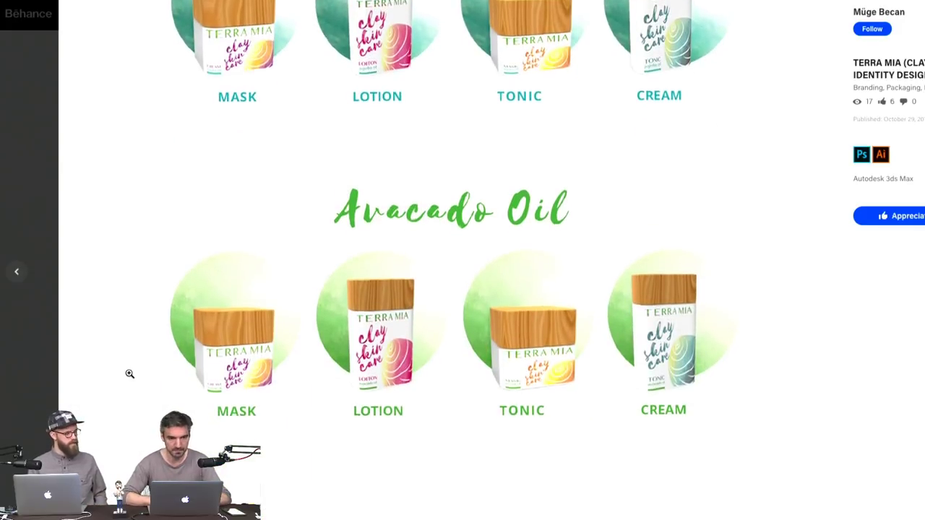
{"action": "scroll", "coordinate": [130, 374], "scroll_direction": "down", "scroll_amount": 4}
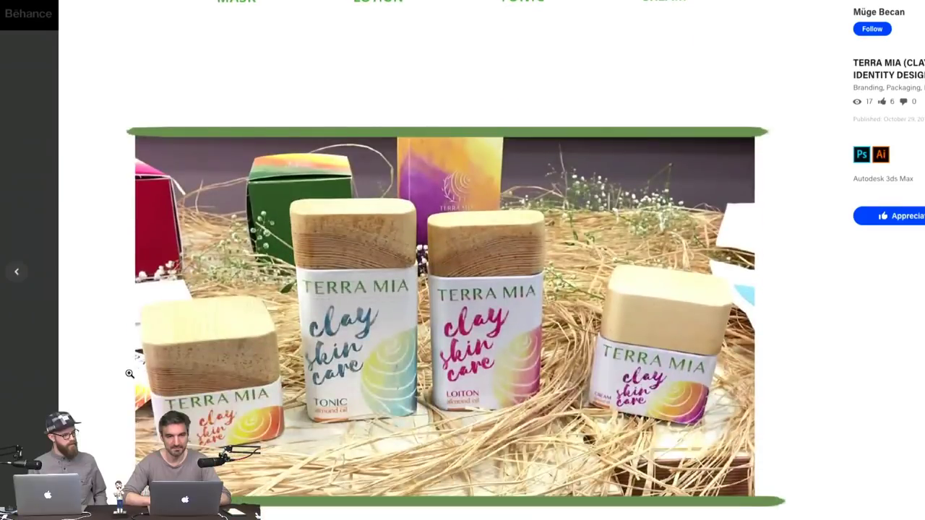
{"action": "scroll", "coordinate": [130, 374], "scroll_direction": "down", "scroll_amount": 1}
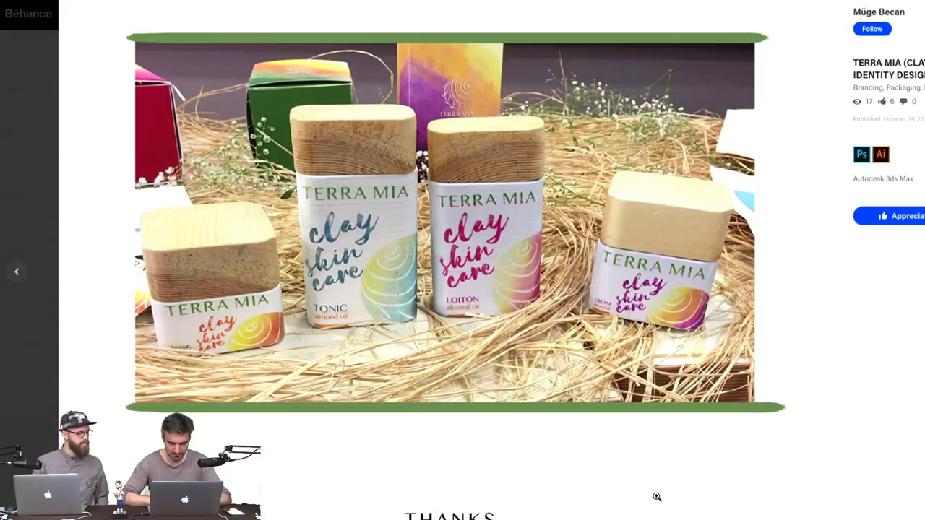
Appreciate the Terra Mia project and follow its designer
{"action": "scroll", "coordinate": [129, 446], "scroll_direction": "down", "scroll_amount": 2}
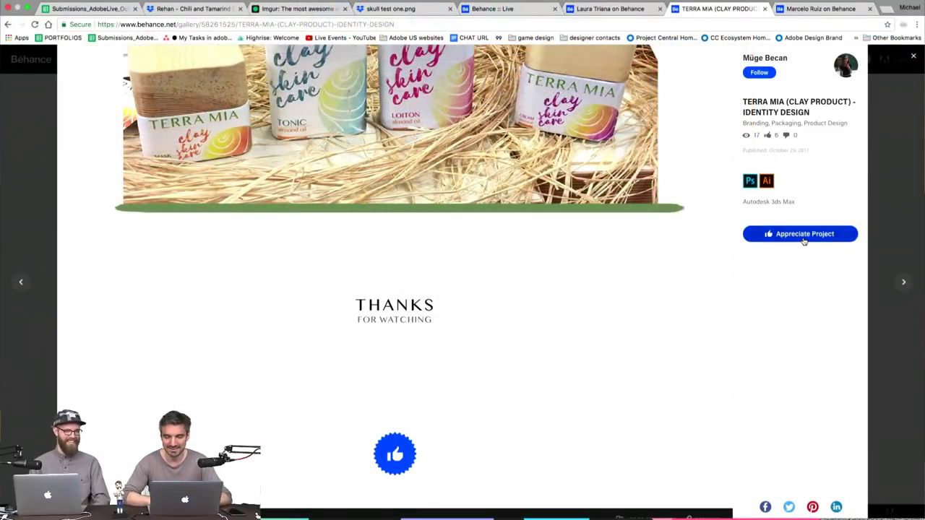
{"action": "left_click", "coordinate": [802, 240]}
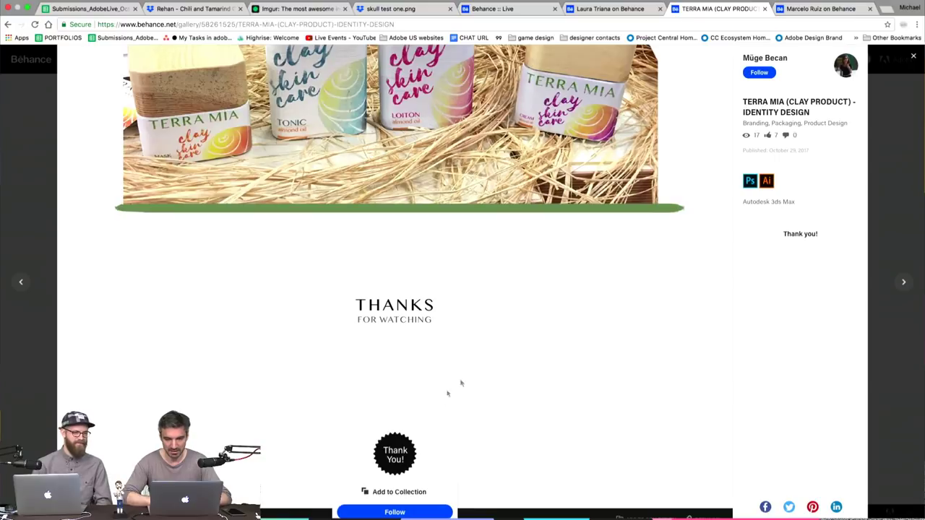
{"action": "left_click", "coordinate": [759, 73]}
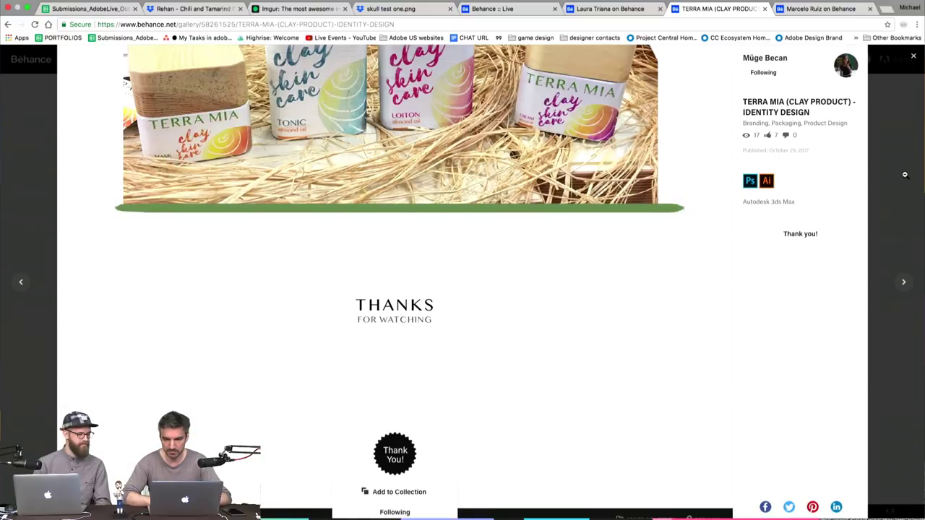
Return to the Terra Mia designer's profile, switch to the next submitted portfolio and open its ANIMAL-CITY project
{"action": "left_click", "coordinate": [765, 58]}
{"action": "left_click", "coordinate": [815, 10]}
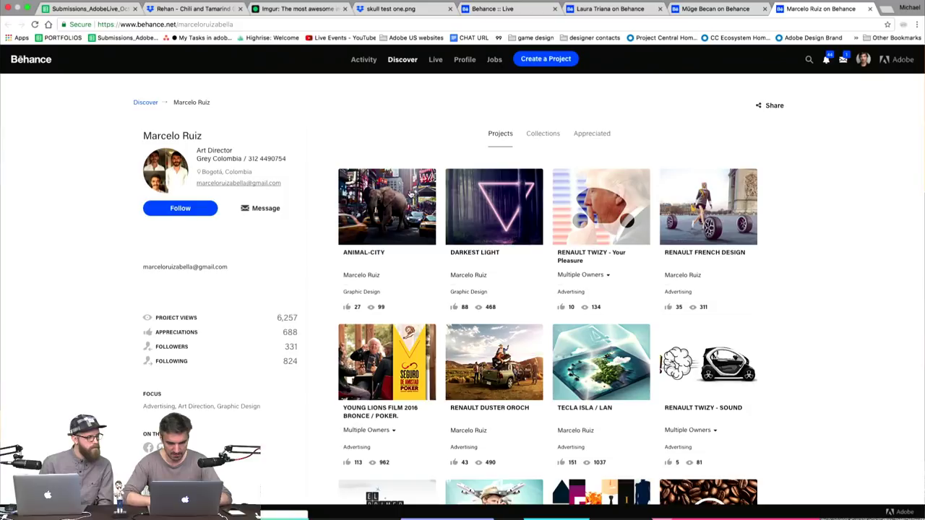
{"action": "left_click", "coordinate": [409, 190]}
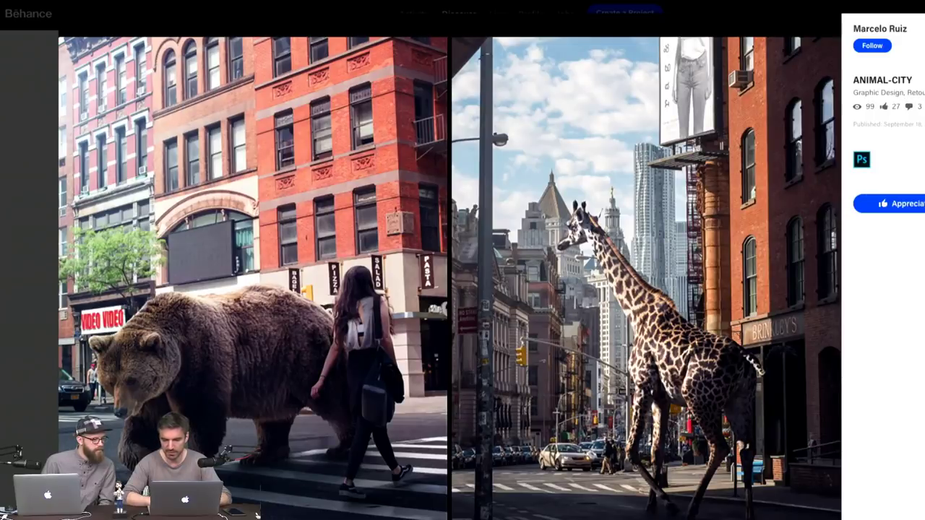
Review the ANIMAL-CITY composites of the bear, giraffe, elephant, lion, elk and leopard in city streets
{"action": "scroll", "coordinate": [713, 307], "scroll_direction": "down", "scroll_amount": 3}
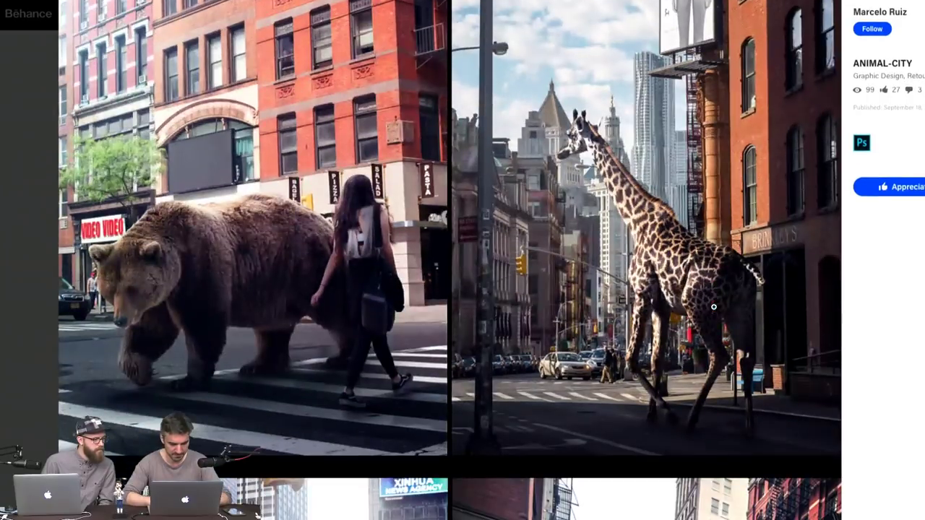
{"action": "scroll", "coordinate": [747, 292], "scroll_direction": "down", "scroll_amount": 7}
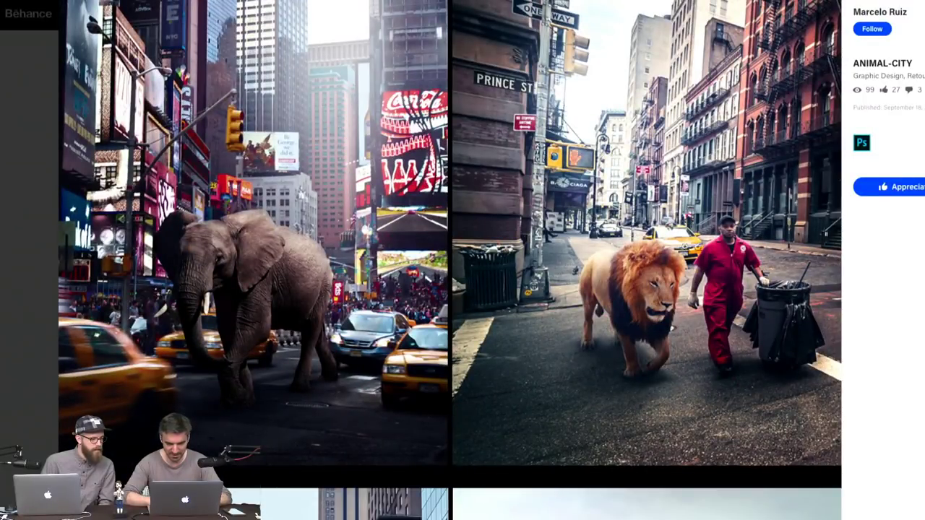
{"action": "scroll", "coordinate": [813, 366], "scroll_direction": "down", "scroll_amount": 5}
{"action": "scroll", "coordinate": [812, 365], "scroll_direction": "down", "scroll_amount": 8}
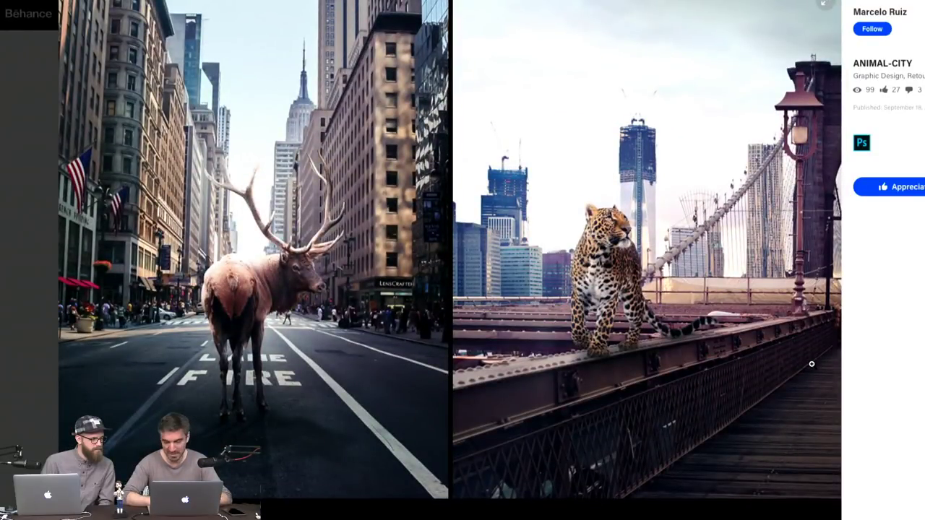
{"action": "scroll", "coordinate": [811, 364], "scroll_direction": "down", "scroll_amount": 1}
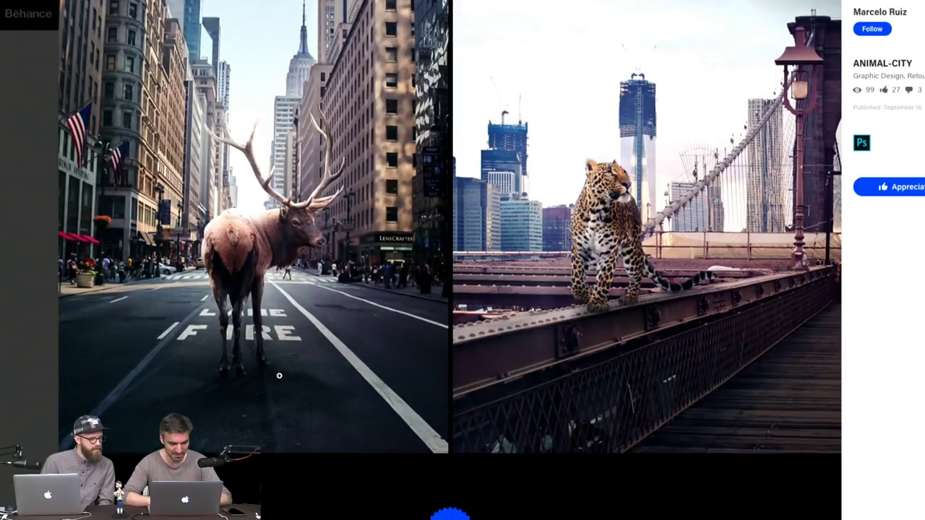
Enlarge the elk street composite for a closer look, close the enlarged view and return to the project's first images
{"action": "scroll", "coordinate": [352, 388], "scroll_direction": "up", "scroll_amount": 3}
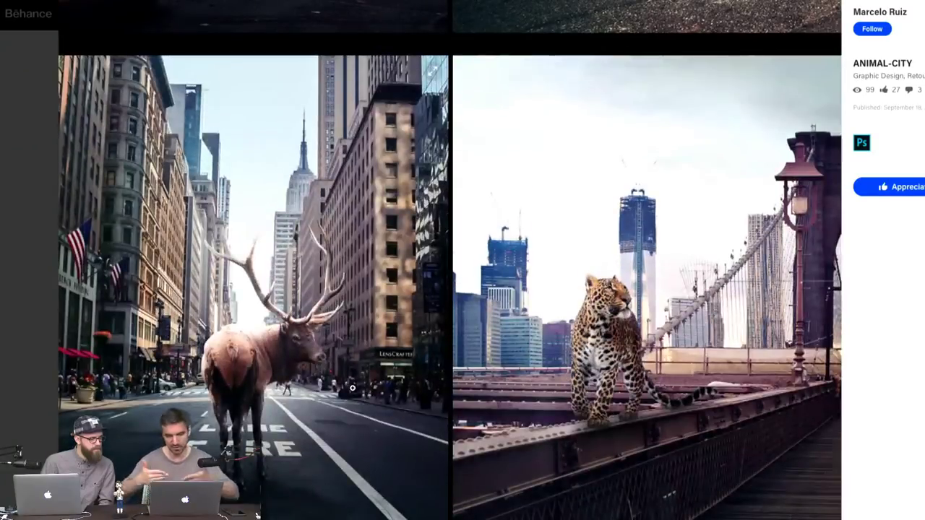
{"action": "left_click", "coordinate": [287, 472]}
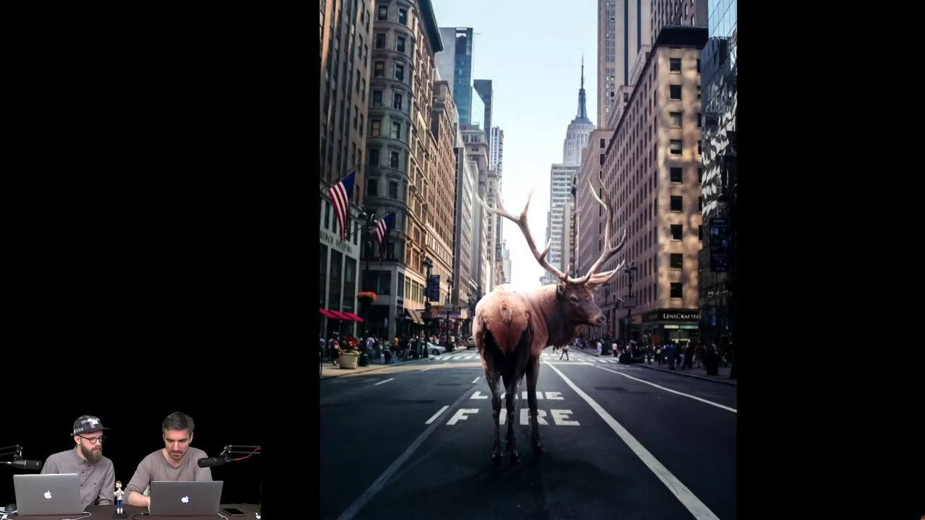
{"action": "left_click", "coordinate": [850, 112]}
{"action": "scroll", "coordinate": [531, 340], "scroll_direction": "up", "scroll_amount": 5}
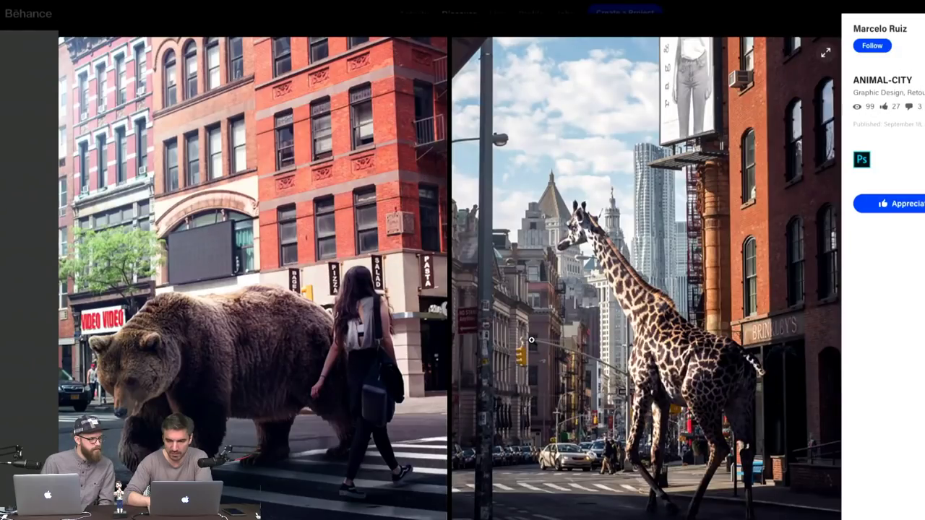
Look over the ANIMAL-CITY images once more, close the project and open DARKEST LIGHT from the same portfolio
{"action": "scroll", "coordinate": [582, 294], "scroll_direction": "down", "scroll_amount": 5}
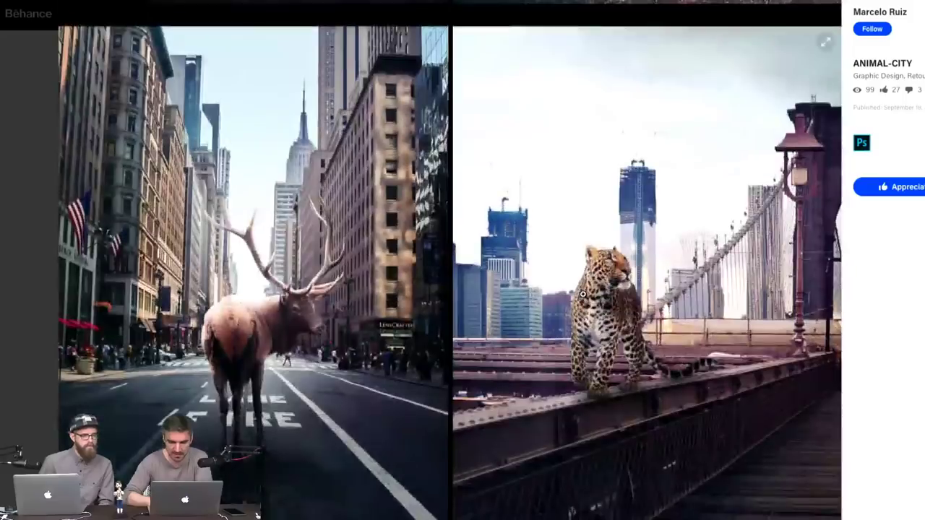
{"action": "scroll", "coordinate": [582, 294], "scroll_direction": "down", "scroll_amount": 8}
{"action": "scroll", "coordinate": [582, 297], "scroll_direction": "up", "scroll_amount": 13}
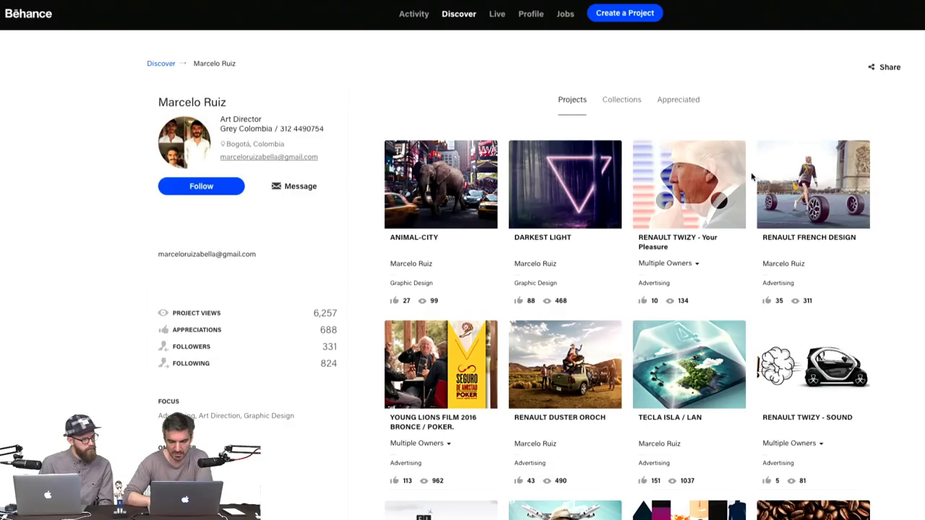
{"action": "left_click", "coordinate": [565, 199]}
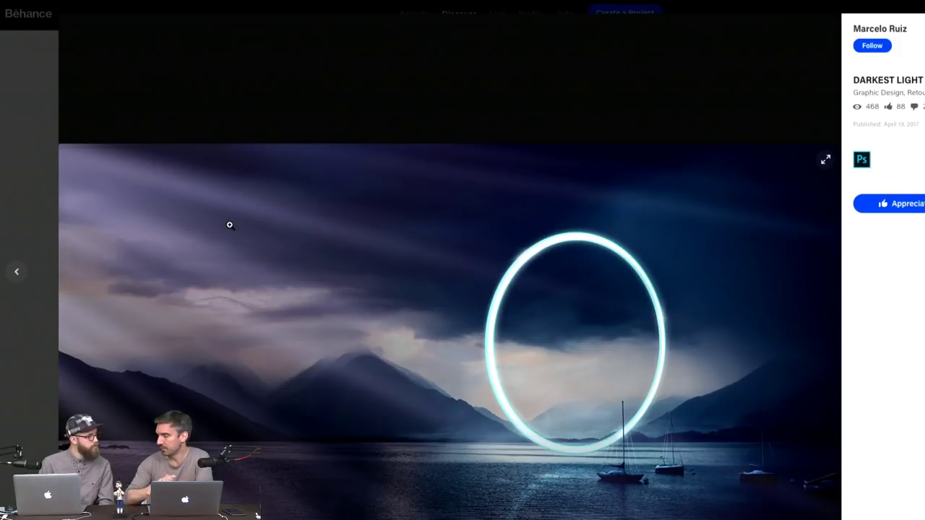
Examine the DARKEST LIGHT lake scene with the glowing ring, its animated process images and the neon triangle forest scene
{"action": "scroll", "coordinate": [230, 225], "scroll_direction": "down", "scroll_amount": 3}
{"action": "scroll", "coordinate": [229, 226], "scroll_direction": "down", "scroll_amount": 2}
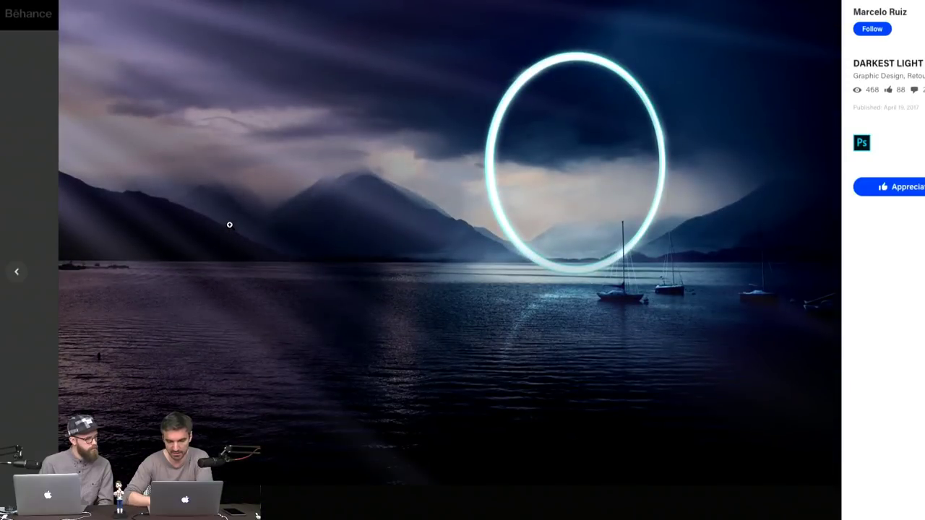
{"action": "scroll", "coordinate": [230, 226], "scroll_direction": "down", "scroll_amount": 10}
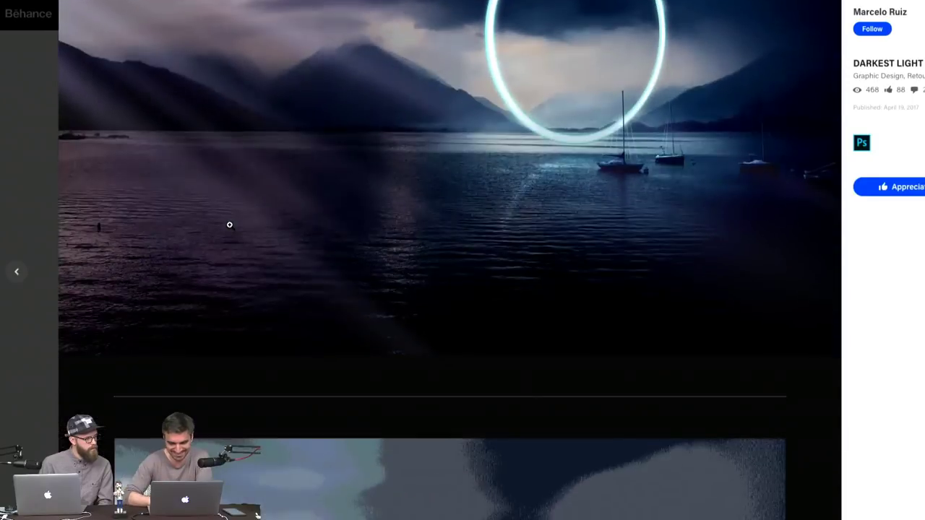
{"action": "scroll", "coordinate": [230, 225], "scroll_direction": "up", "scroll_amount": 2}
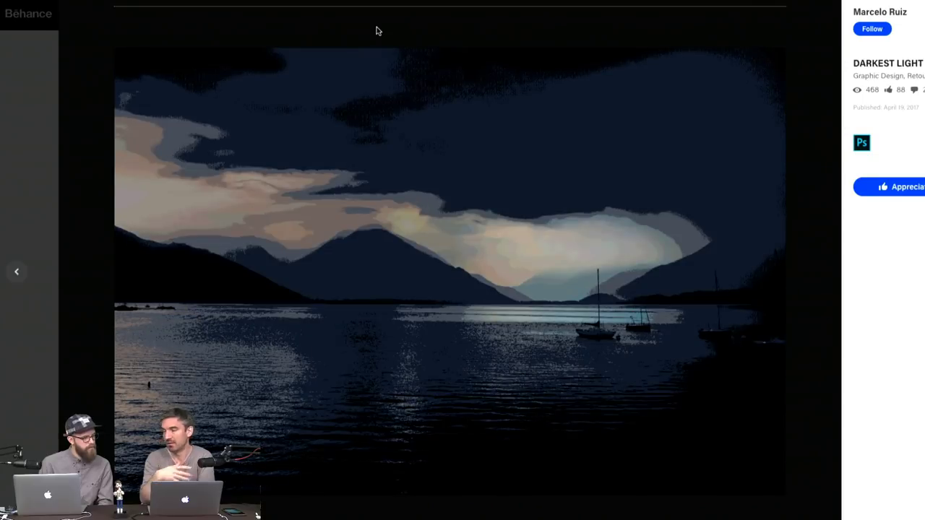
{"action": "scroll", "coordinate": [376, 30], "scroll_direction": "up", "scroll_amount": 5}
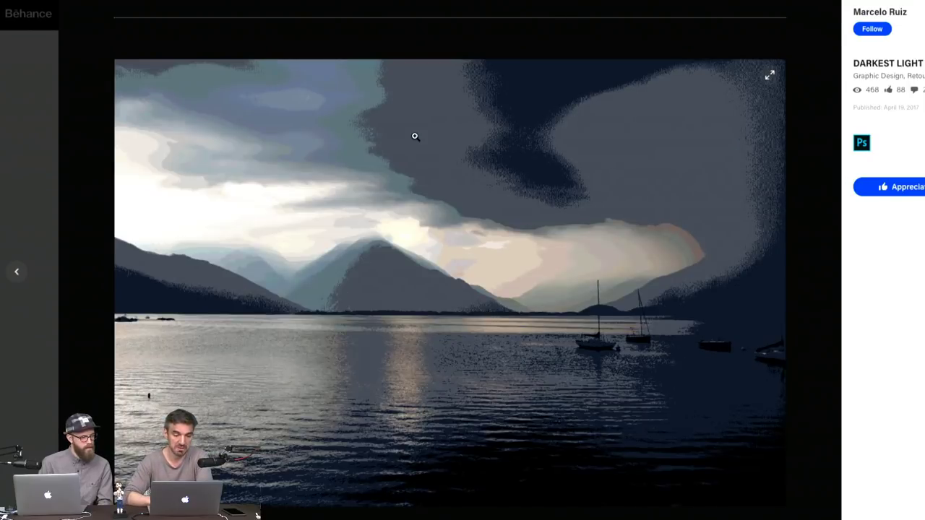
{"action": "scroll", "coordinate": [383, 206], "scroll_direction": "down", "scroll_amount": 8}
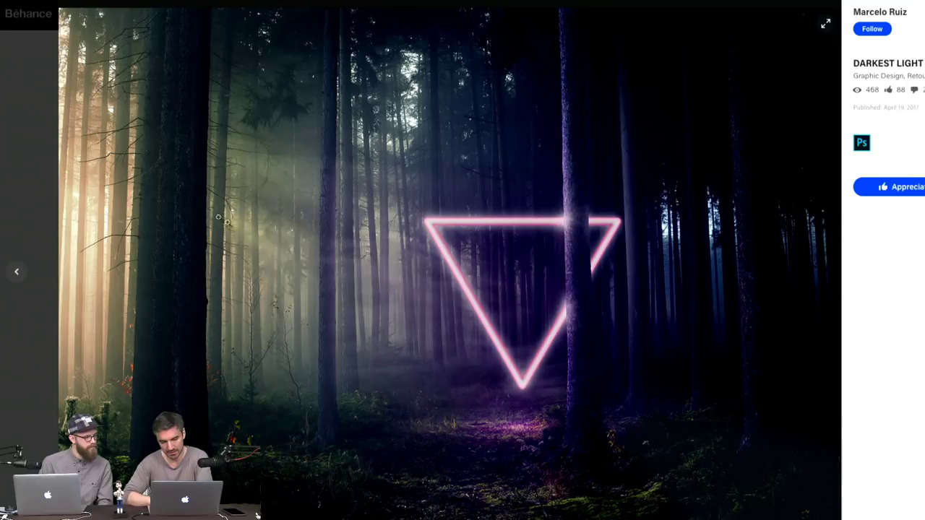
Examine the DARKEST LIGHT forest triangle's animated process and the green diamond cave scene, reach the project's end and close it
{"action": "key", "text": "Left"}
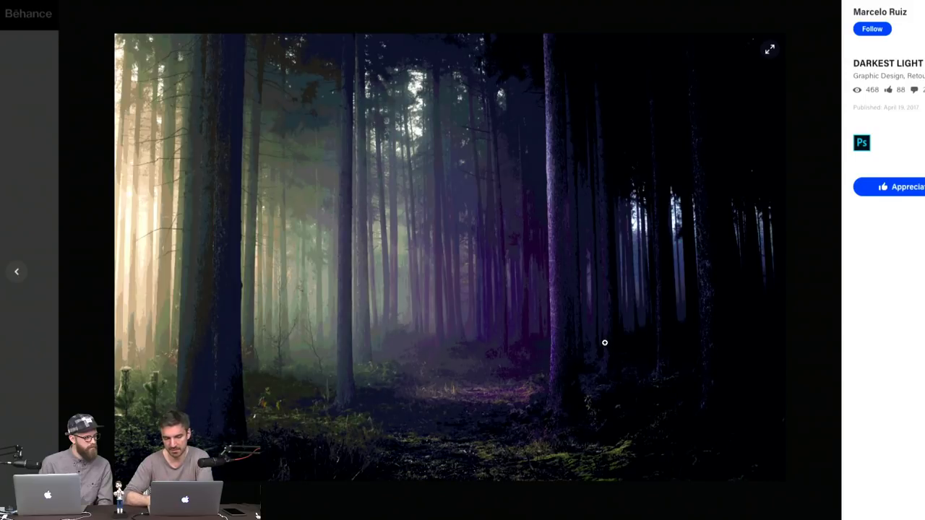
{"action": "key", "text": "Left"}
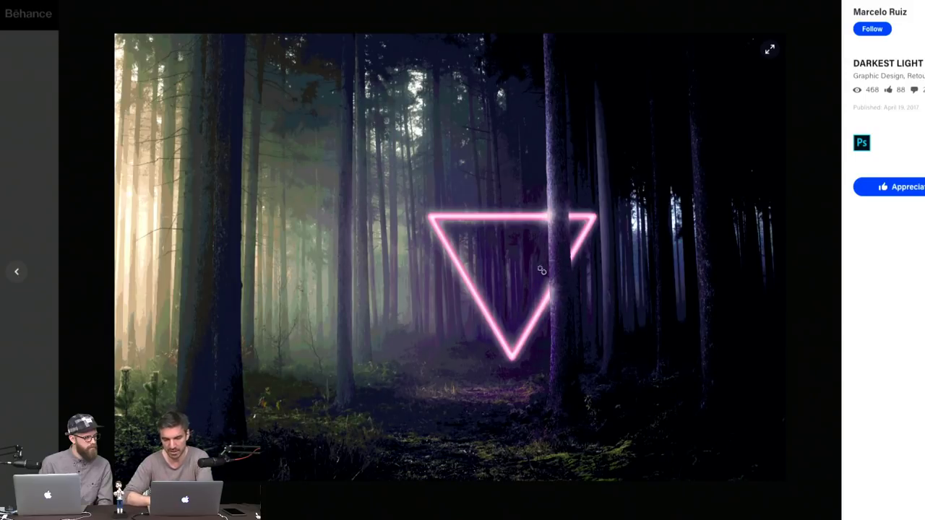
{"action": "key", "text": "Left"}
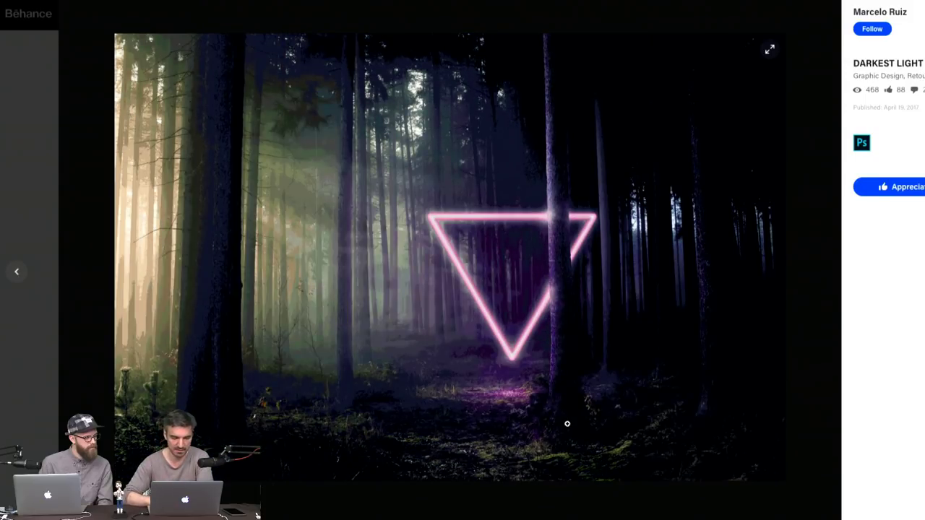
{"action": "key", "text": "Left"}
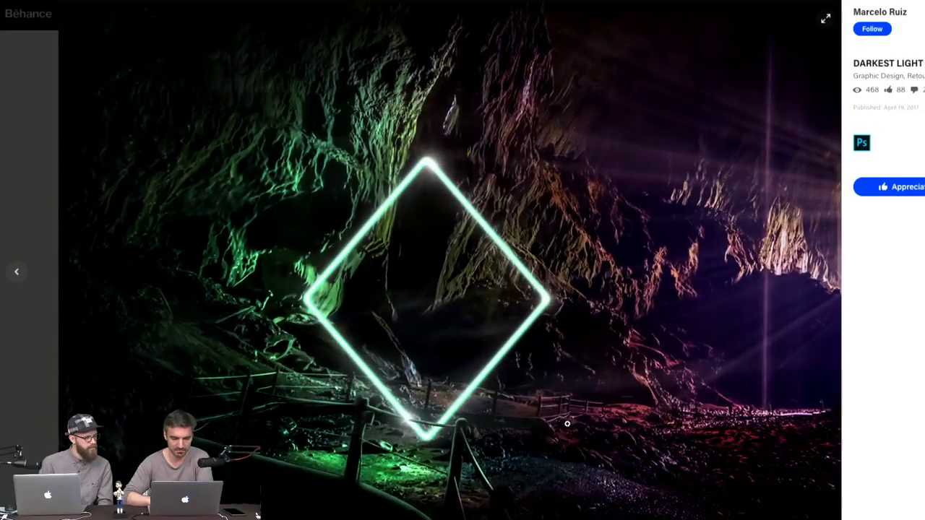
{"action": "scroll", "coordinate": [567, 423], "scroll_direction": "down", "scroll_amount": 15}
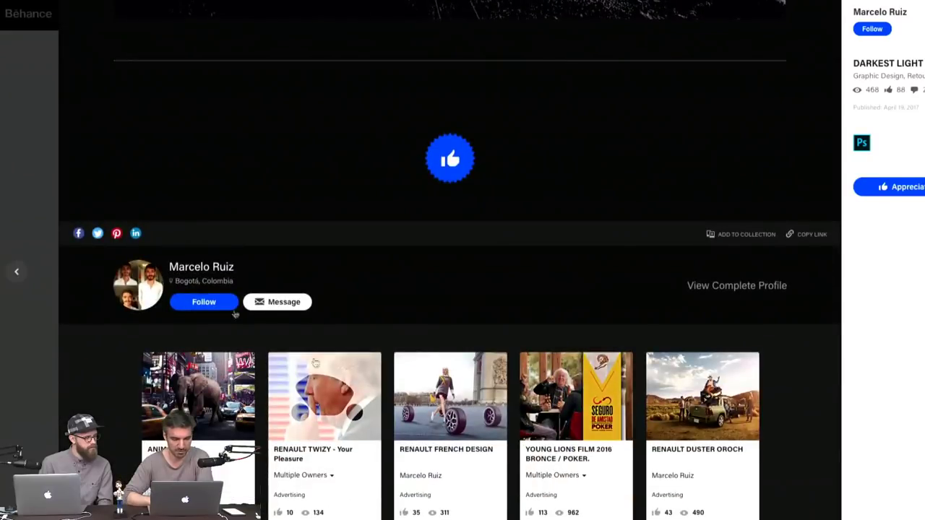
{"action": "left_click", "coordinate": [23, 150]}
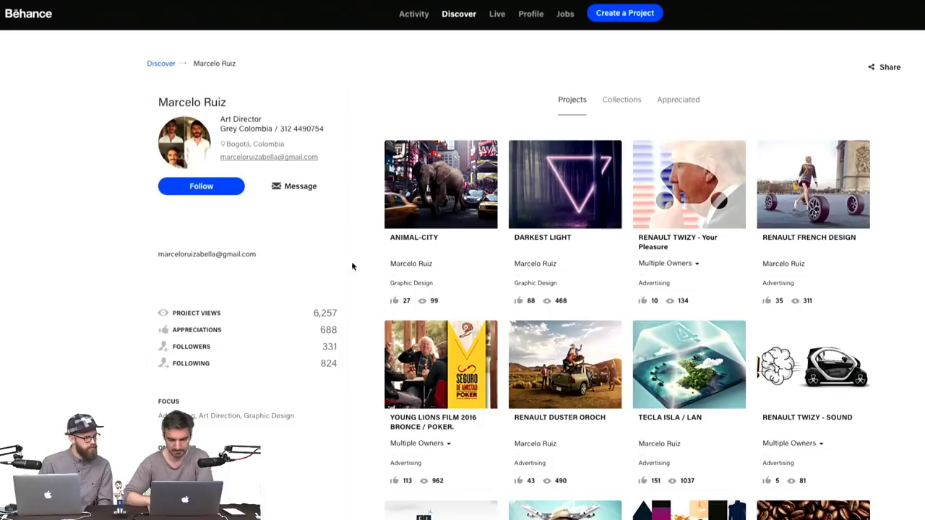
Open the RENAULT TWIZY - Your Pleasure project, review its celebrity photo ads down to the end and return to the first one
{"action": "left_click", "coordinate": [672, 188]}
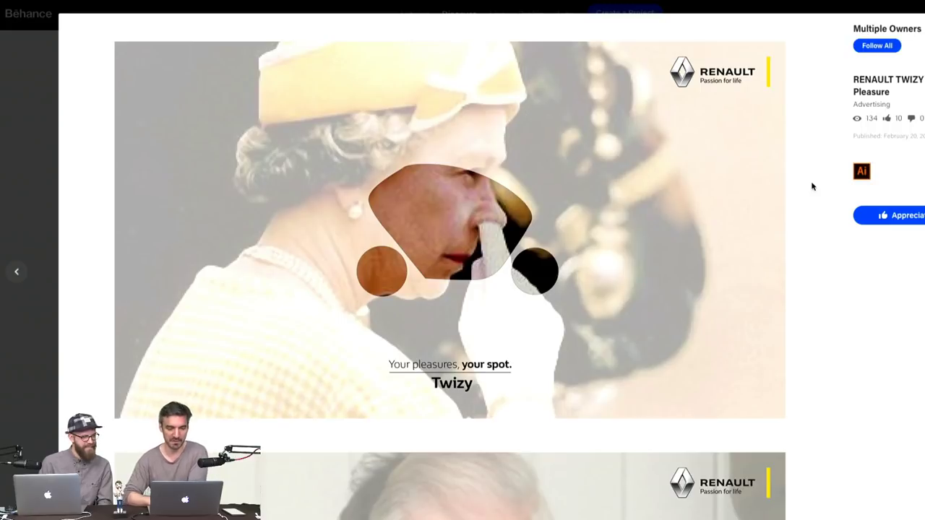
{"action": "scroll", "coordinate": [788, 242], "scroll_direction": "down", "scroll_amount": 1}
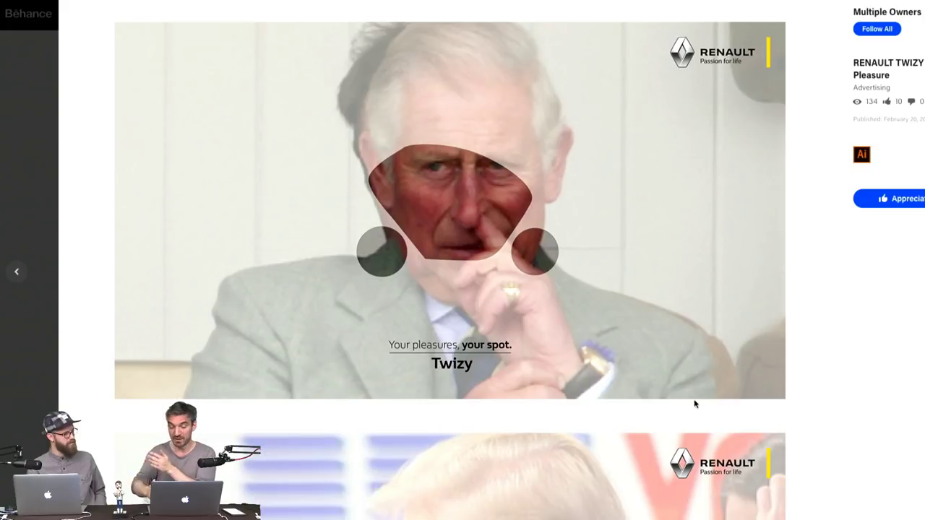
{"action": "scroll", "coordinate": [693, 404], "scroll_direction": "down", "scroll_amount": 3}
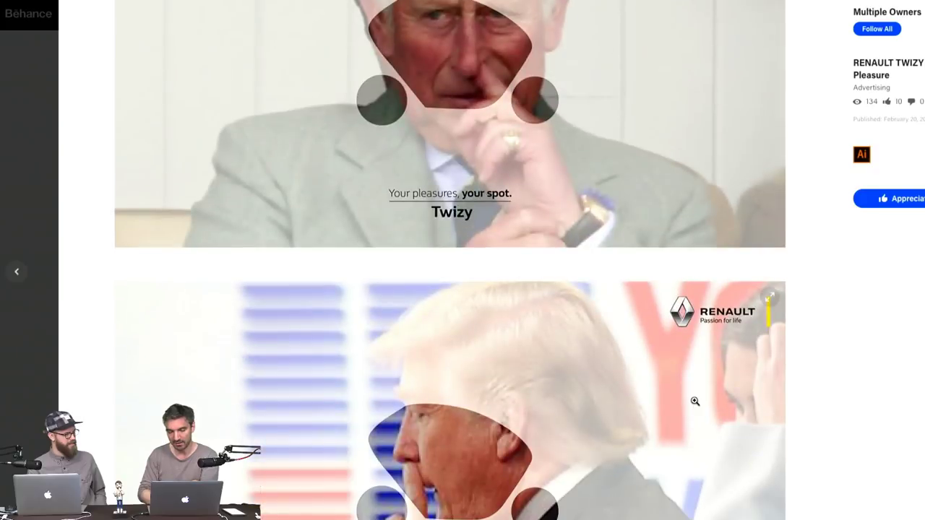
{"action": "scroll", "coordinate": [694, 401], "scroll_direction": "down", "scroll_amount": 5}
{"action": "scroll", "coordinate": [694, 401], "scroll_direction": "down", "scroll_amount": 5}
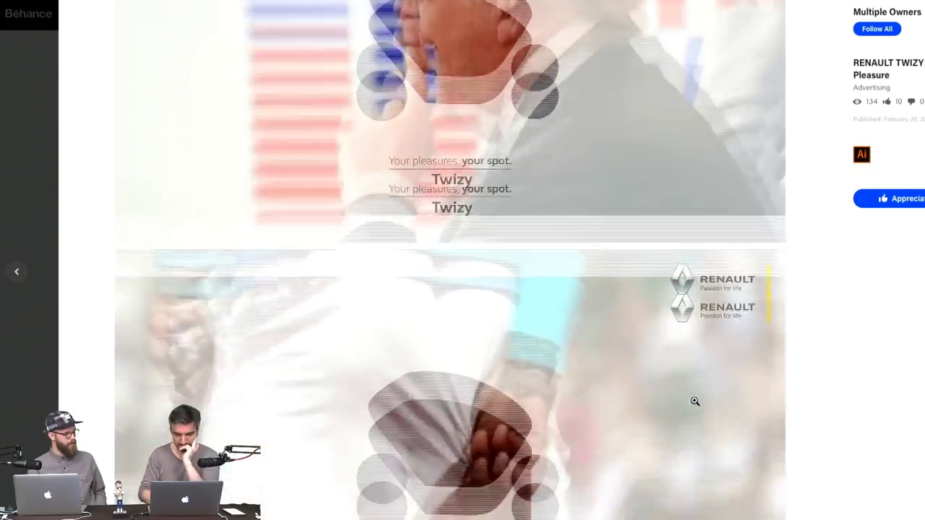
{"action": "scroll", "coordinate": [694, 401], "scroll_direction": "down", "scroll_amount": 4}
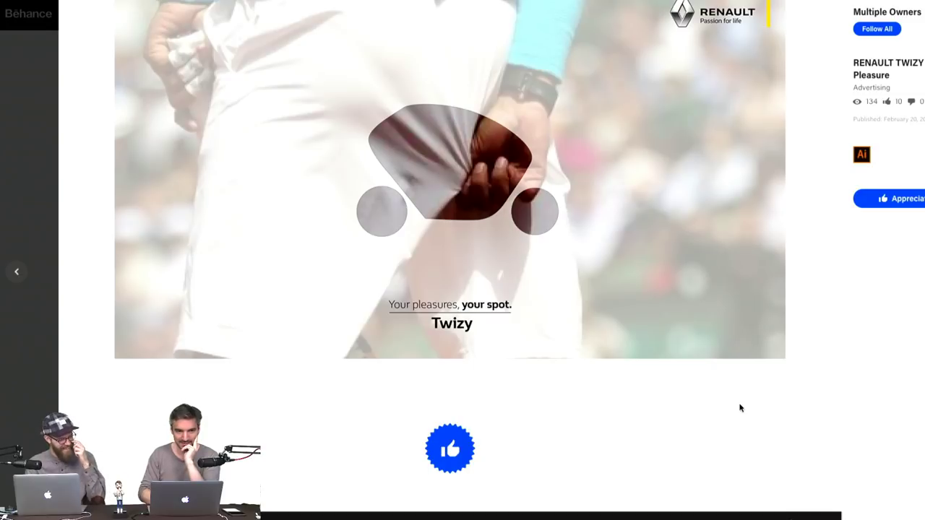
{"action": "scroll", "coordinate": [740, 408], "scroll_direction": "down", "scroll_amount": 10}
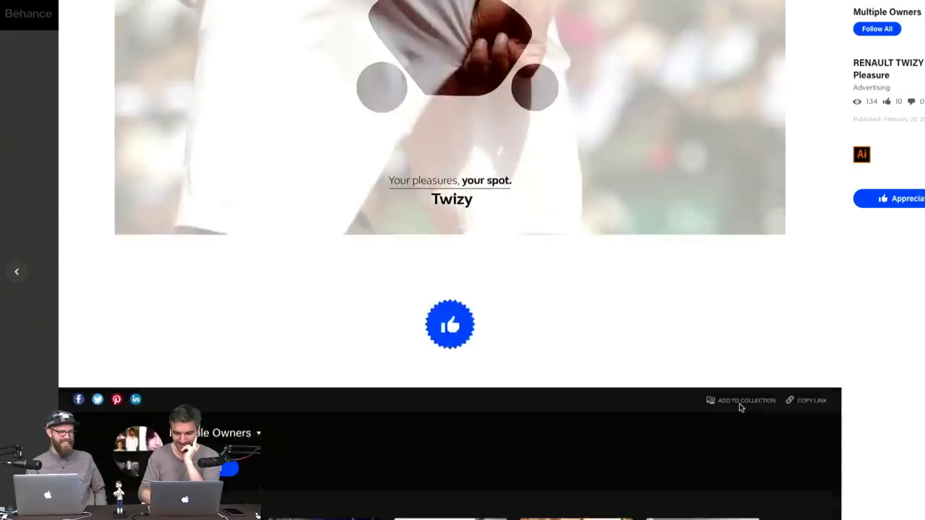
{"action": "scroll", "coordinate": [740, 408], "scroll_direction": "up", "scroll_amount": 15}
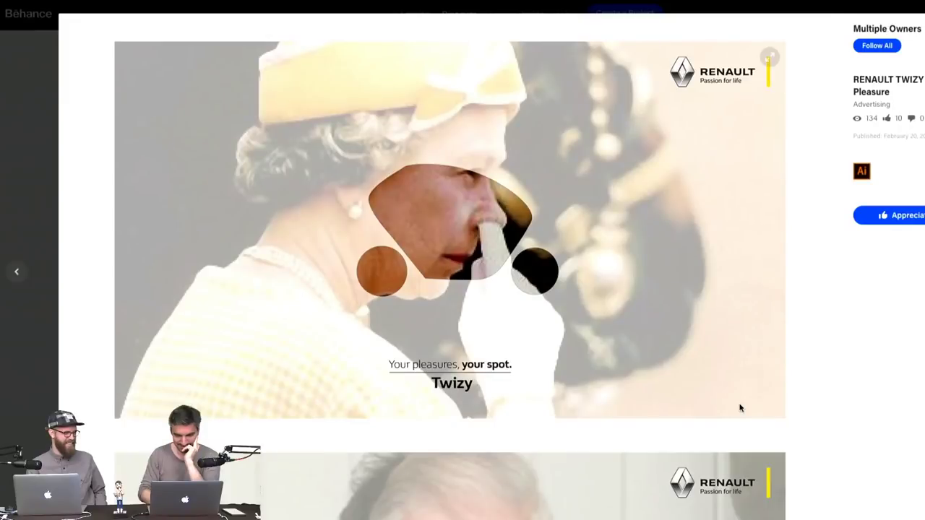
Reveal the Renault Twizy project's multiple owners, open the first listed owner's profile and follow the designer
{"action": "mouse_move", "coordinate": [883, 37]}
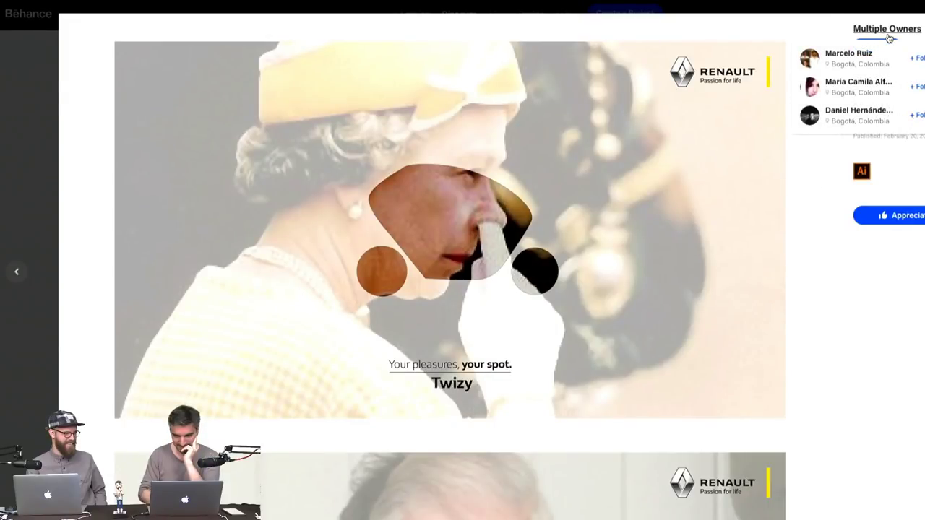
{"action": "left_click", "coordinate": [848, 54]}
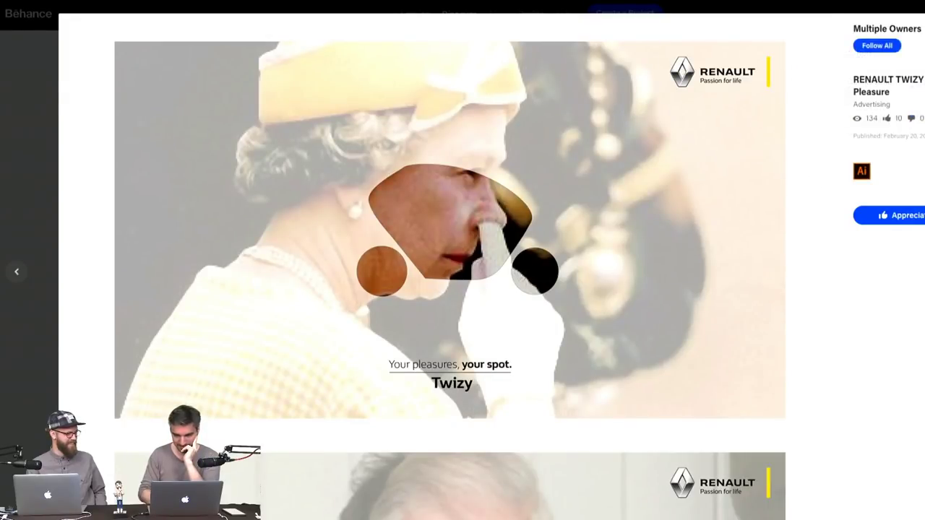
{"action": "left_click", "coordinate": [219, 189]}
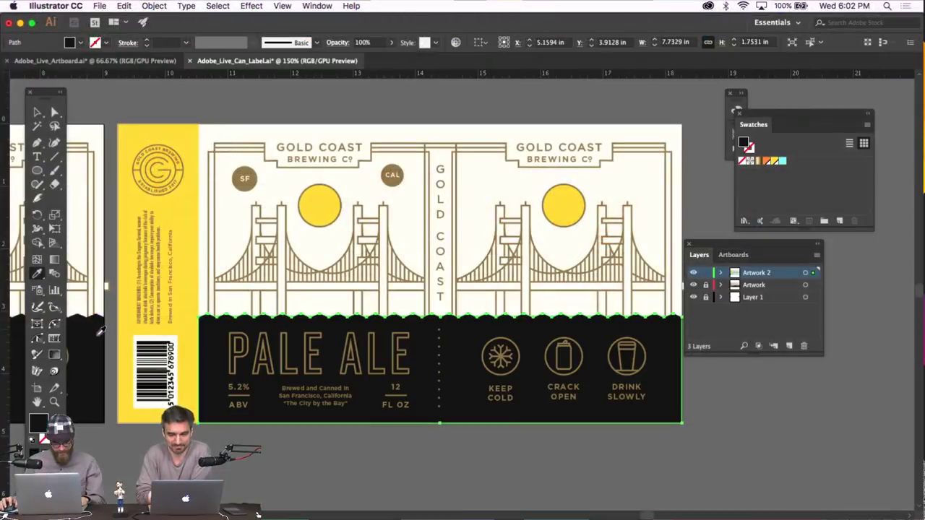
In Illustrator's can label document, fill the yellow label's black lower band with the cyan swatch and make that swatch global
{"action": "left_click", "coordinate": [37, 113]}
{"action": "left_click", "coordinate": [194, 111]}
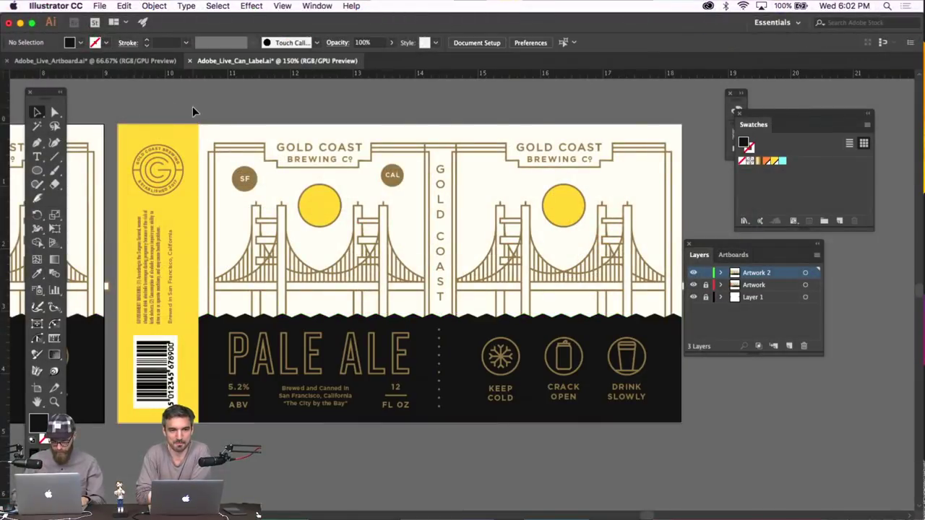
{"action": "key", "text": "super+minus"}
{"action": "key", "text": "super+minus"}
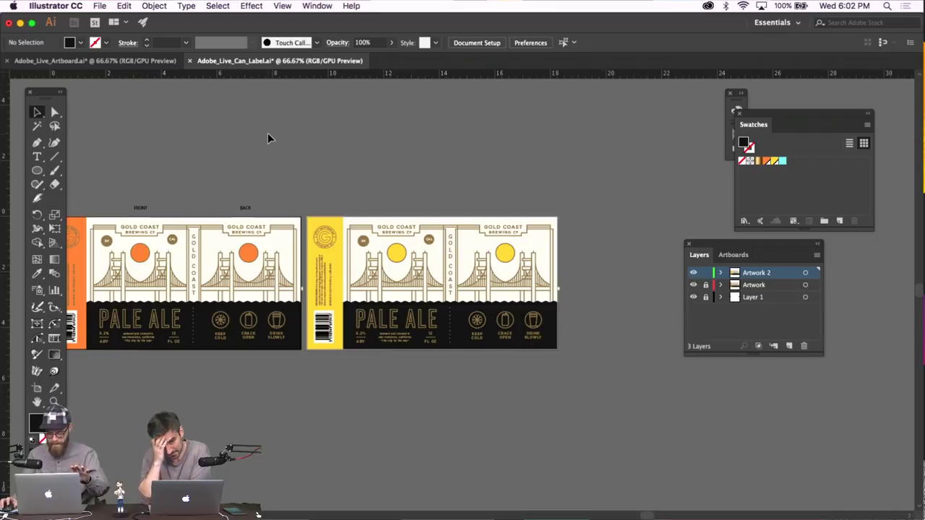
{"action": "left_click", "coordinate": [556, 348]}
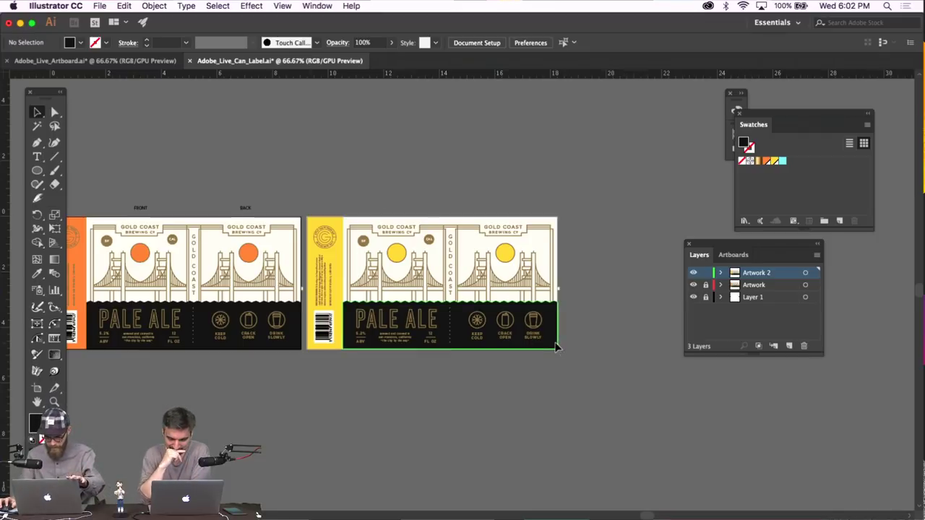
{"action": "double_click", "coordinate": [783, 161]}
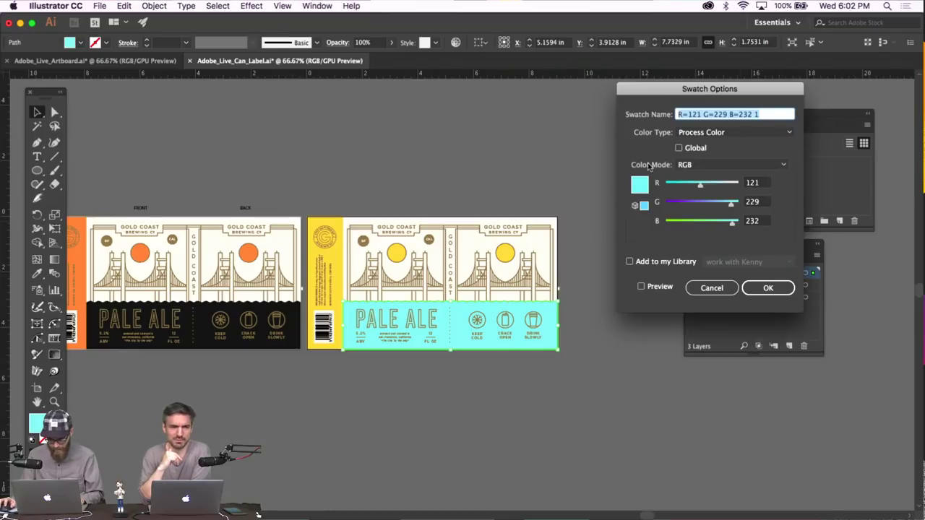
{"action": "left_click", "coordinate": [769, 287]}
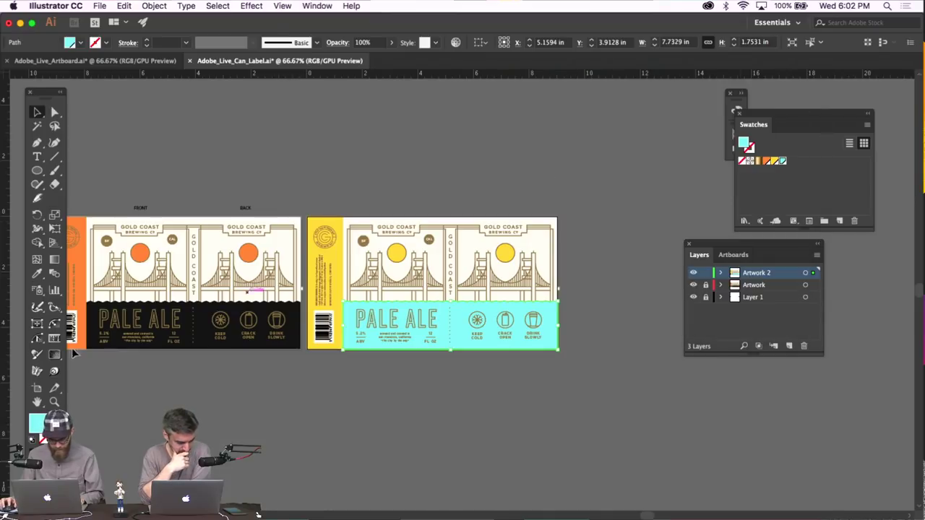
Redefine the global cyan swatch as dark navy R=0 G=30 B=50 with the preview on, and deselect the label's band
{"action": "double_click", "coordinate": [782, 161]}
{"action": "left_click_drag", "start_coordinate": [724, 203], "coordinate": [680, 209]}
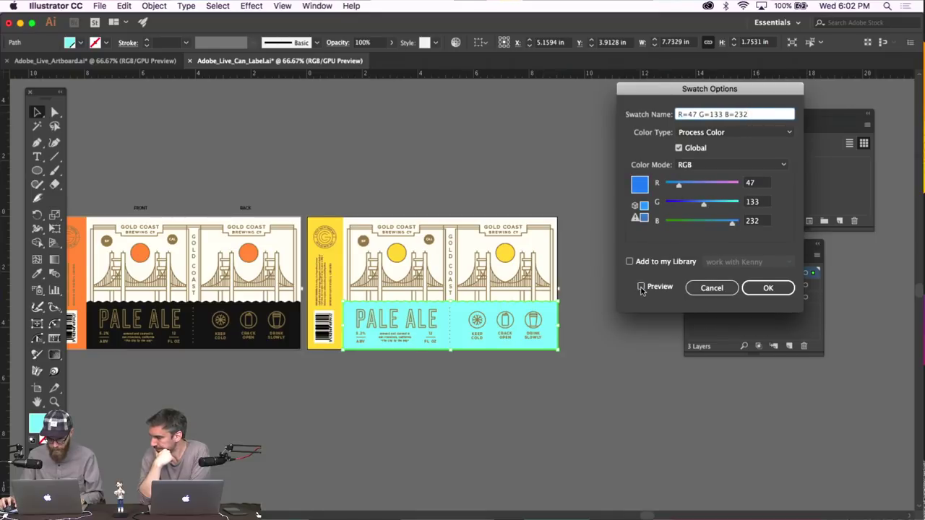
{"action": "left_click", "coordinate": [641, 288]}
{"action": "left_click_drag", "start_coordinate": [732, 223], "coordinate": [690, 225]}
{"action": "left_click", "coordinate": [693, 222]}
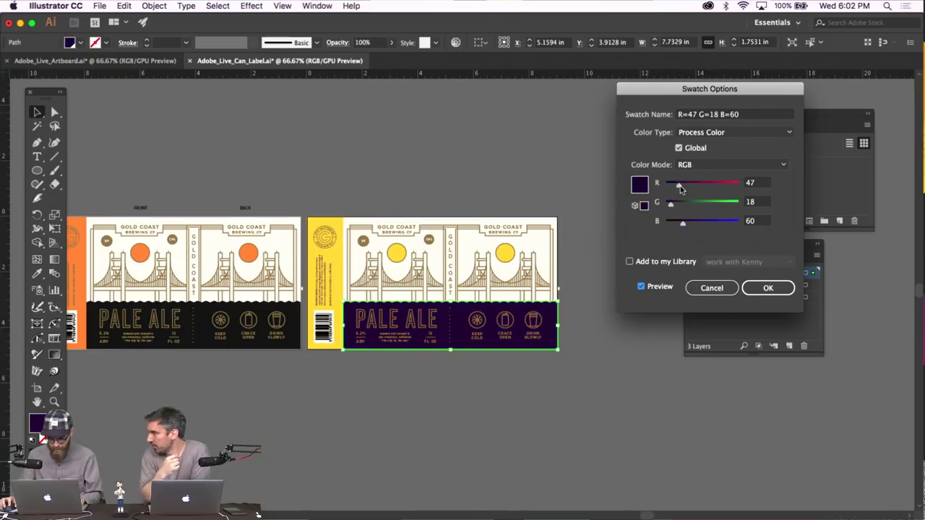
{"action": "left_click_drag", "start_coordinate": [648, 186], "coordinate": [646, 187]}
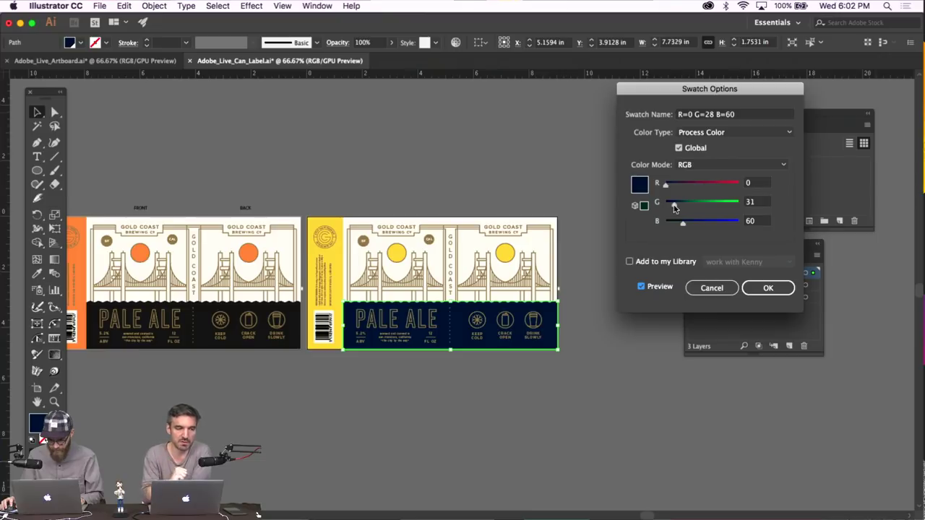
{"action": "left_click_drag", "start_coordinate": [683, 227], "coordinate": [680, 224]}
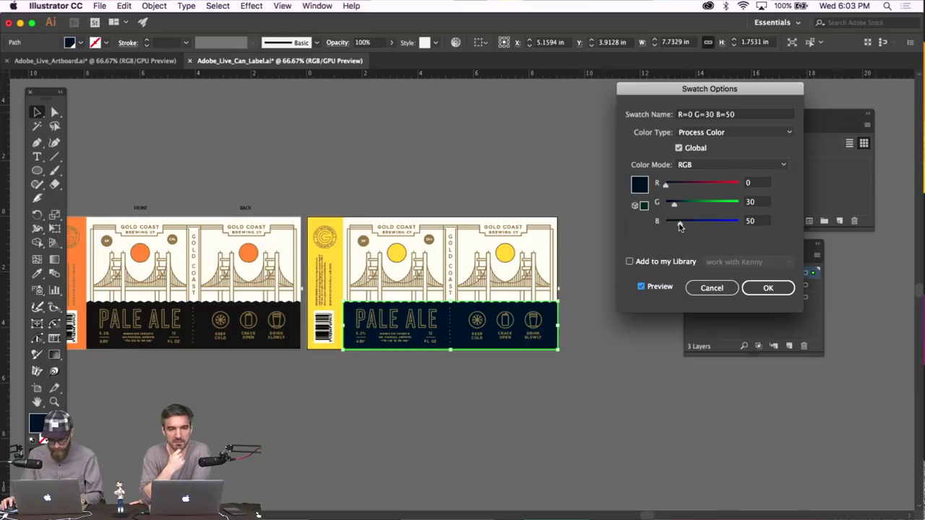
{"action": "left_click", "coordinate": [768, 288]}
{"action": "left_click", "coordinate": [610, 271]}
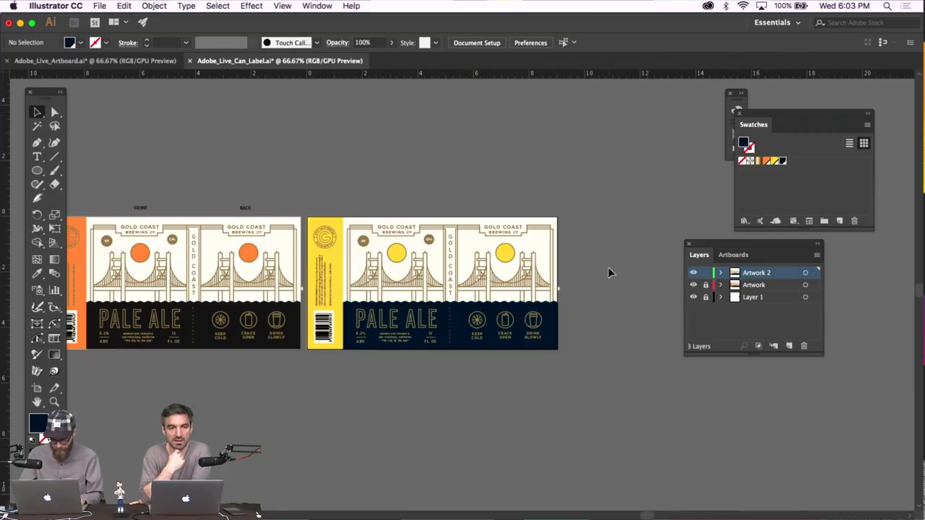
Inspect the yellow label's recoloured navy band, bridge artwork and cream background up close at 150%
{"action": "key", "text": "super+1"}
{"action": "key", "text": "super+equal"}
{"action": "scroll", "coordinate": [498, 241], "scroll_direction": "left", "scroll_amount": 3}
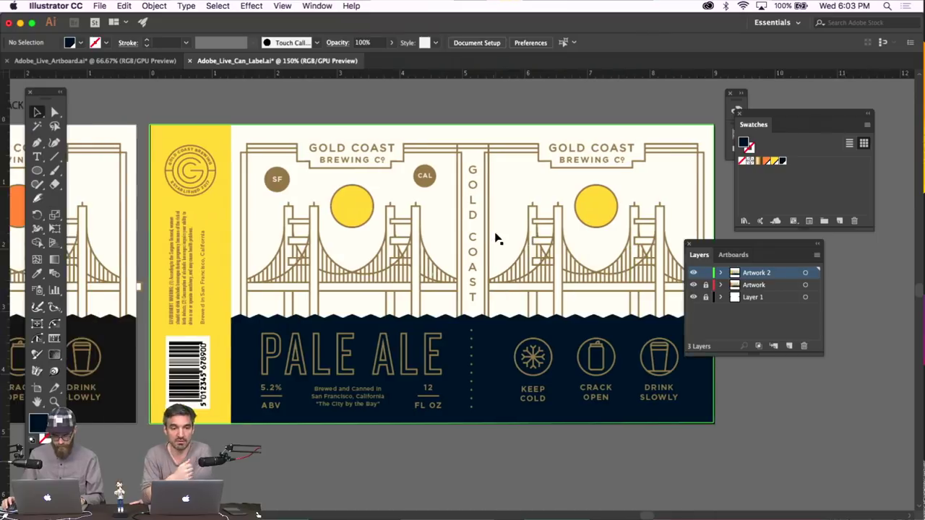
{"action": "scroll", "coordinate": [498, 241], "scroll_direction": "right", "scroll_amount": 5}
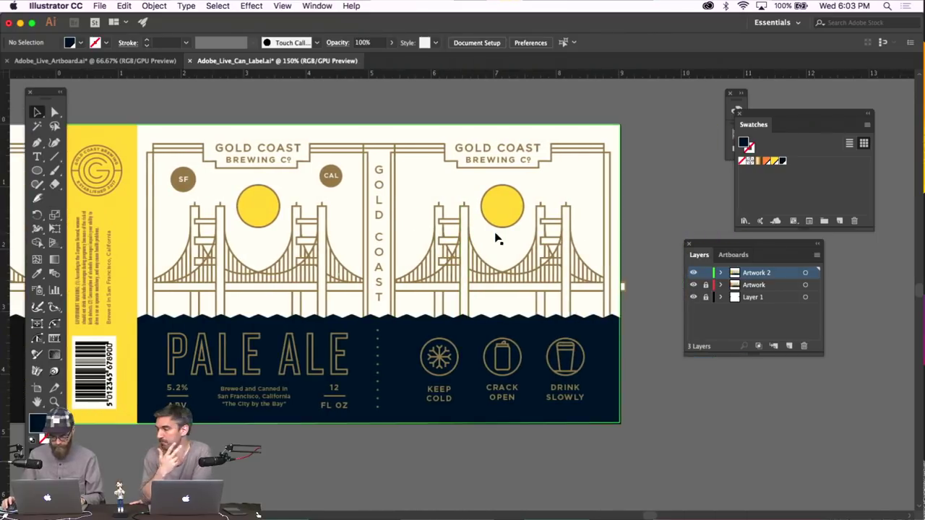
{"action": "left_click", "coordinate": [589, 177]}
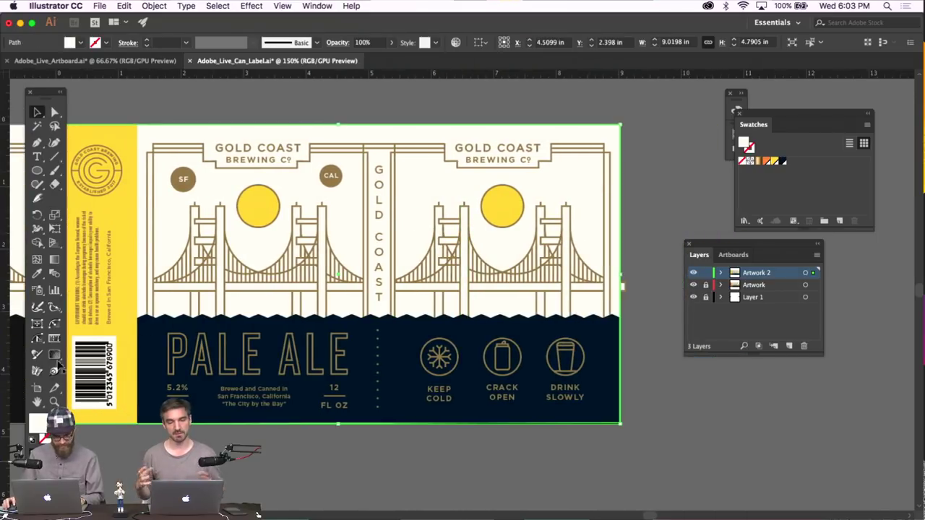
{"action": "left_click", "coordinate": [223, 467]}
{"action": "scroll", "coordinate": [223, 464], "scroll_direction": "left", "scroll_amount": 1}
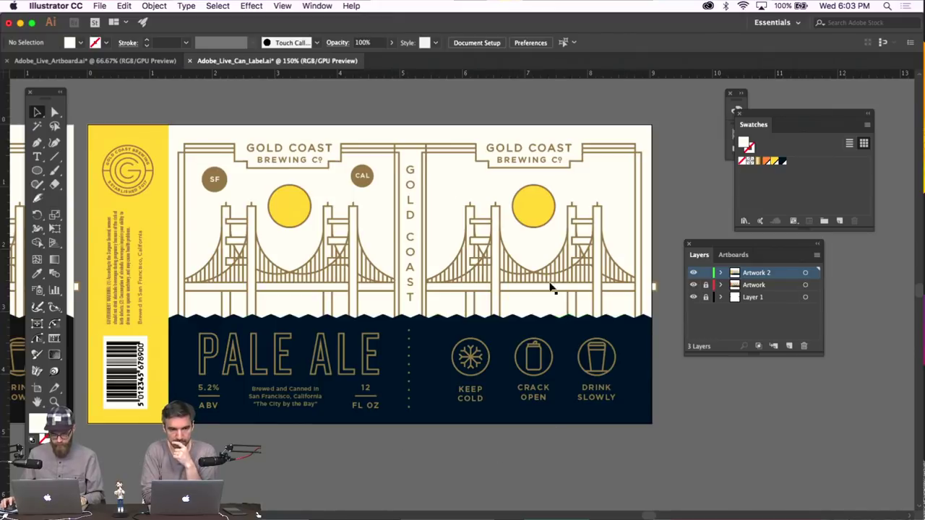
{"action": "left_click", "coordinate": [381, 159]}
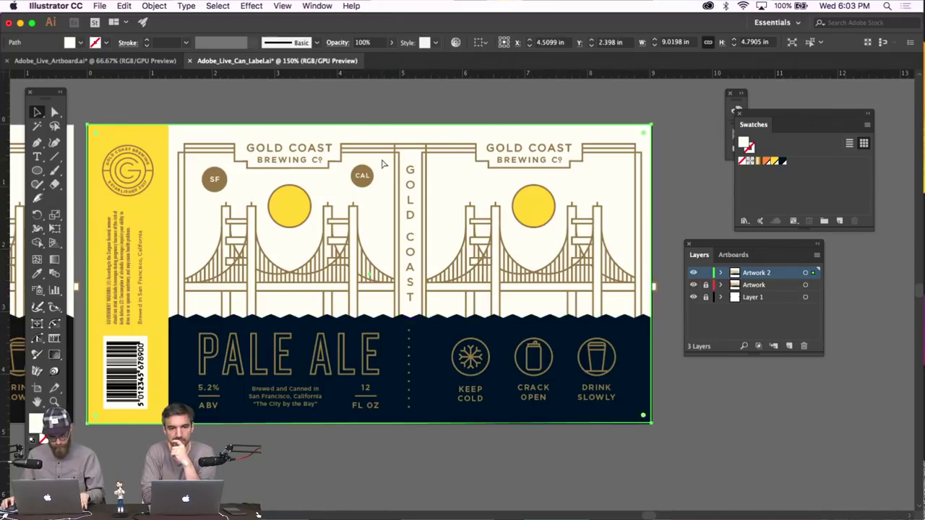
{"action": "left_click", "coordinate": [382, 167]}
{"action": "left_click", "coordinate": [364, 179]}
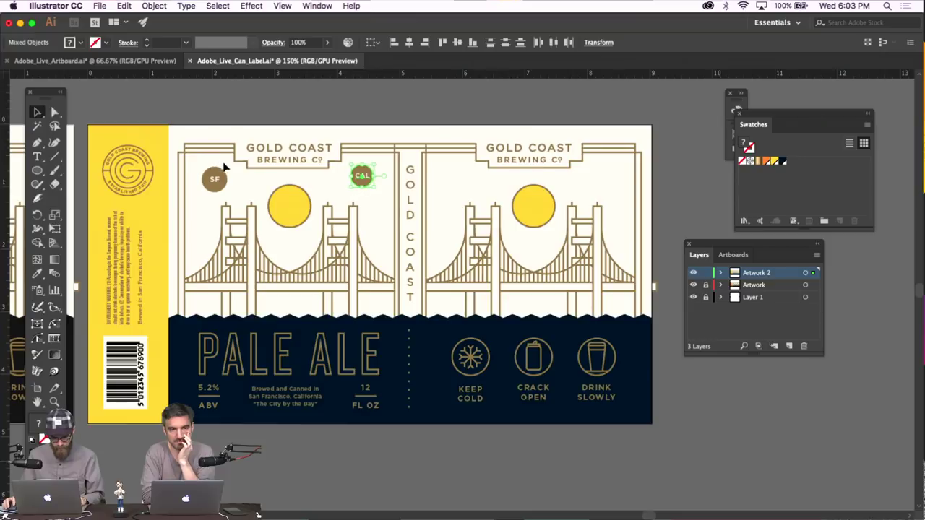
{"action": "left_click", "coordinate": [386, 166]}
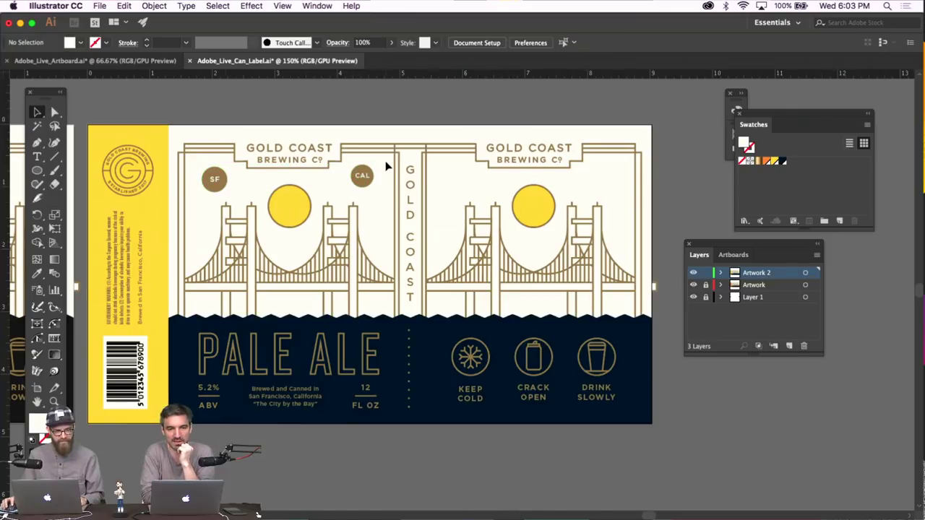
Set the yellow label's SF badge text to Gotham HTF Bold at 10 pt
{"action": "key", "text": "super+equal"}
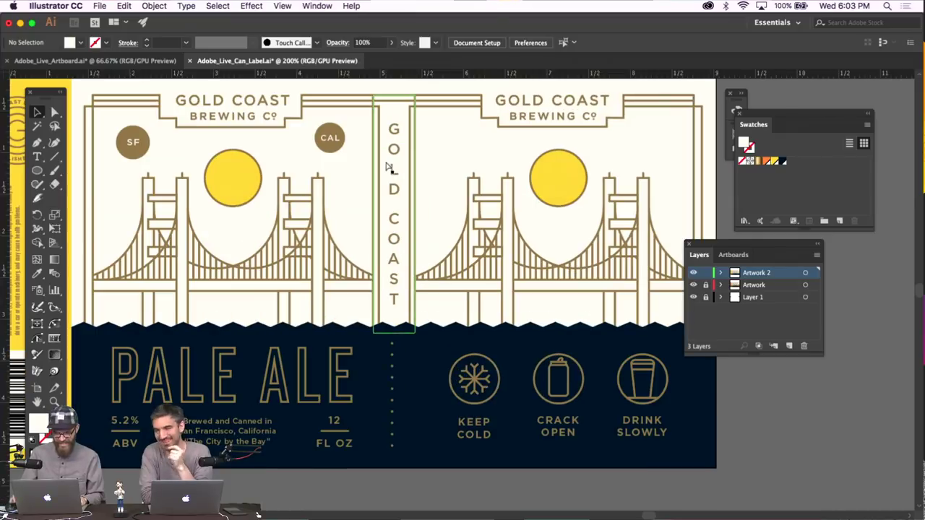
{"action": "scroll", "coordinate": [386, 165], "scroll_direction": "left", "scroll_amount": 5}
{"action": "double_click", "coordinate": [285, 147]}
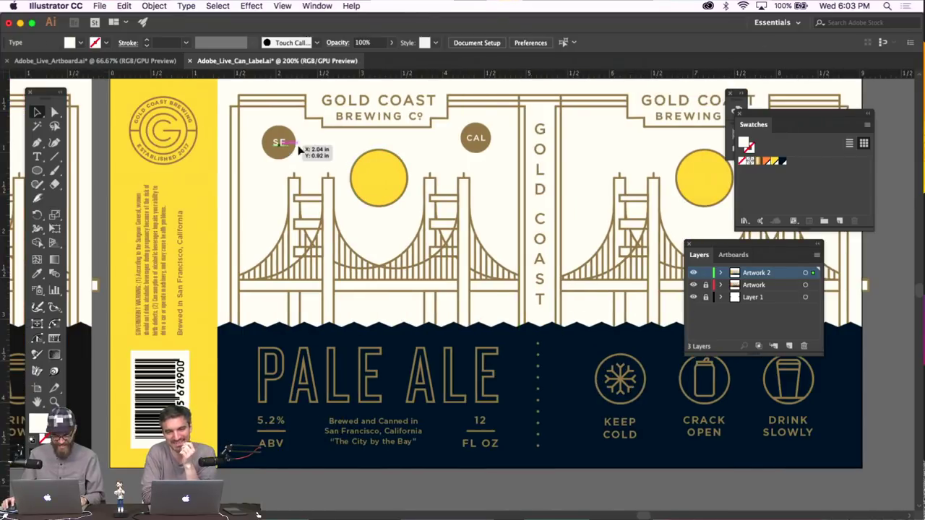
{"action": "left_click", "coordinate": [543, 43]}
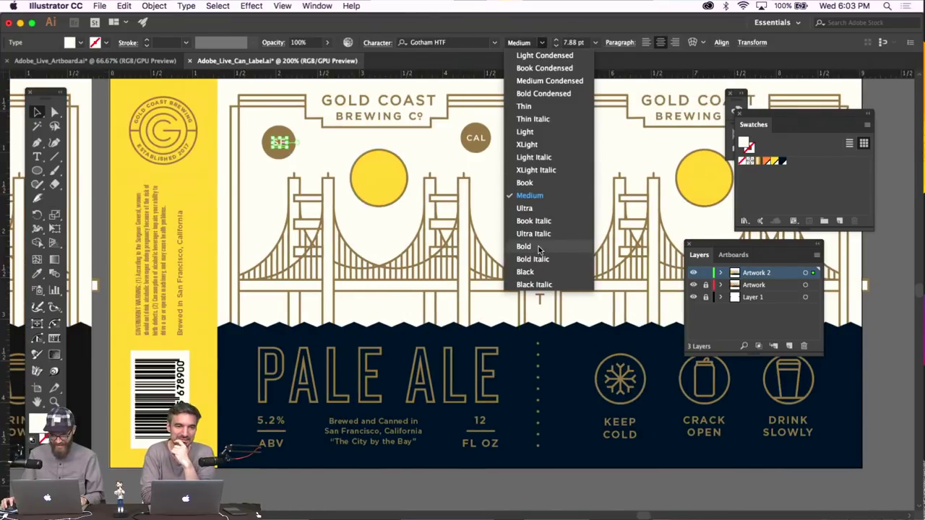
{"action": "left_click", "coordinate": [540, 232]}
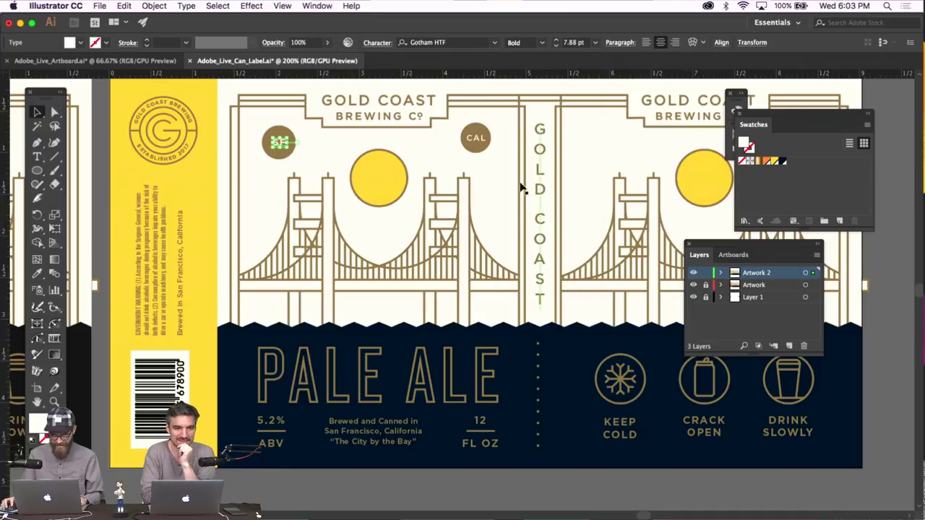
{"action": "left_click", "coordinate": [556, 40]}
{"action": "left_click", "coordinate": [557, 39]}
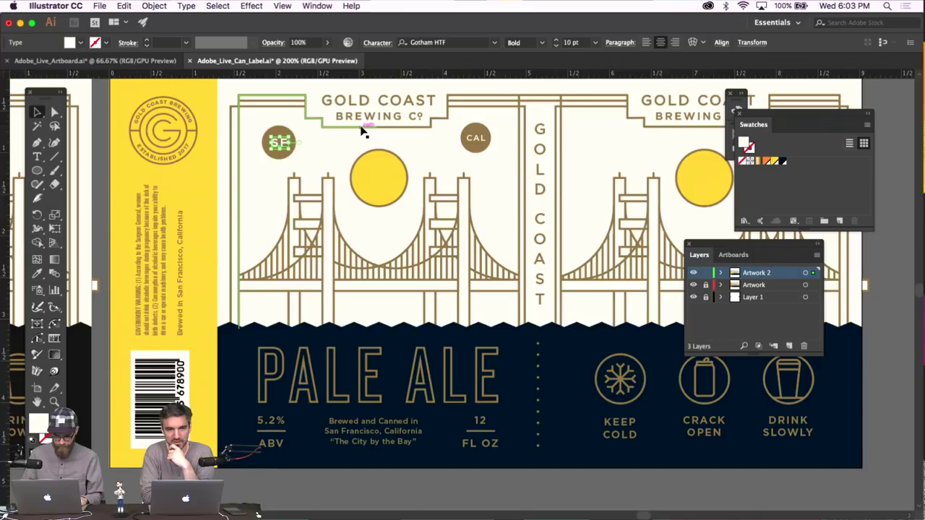
Replace the smaller CAL badge with a duplicate of the SF badge, placed level with the original on the other side of the sun
{"action": "left_click", "coordinate": [484, 132]}
{"action": "key", "text": "Delete"}
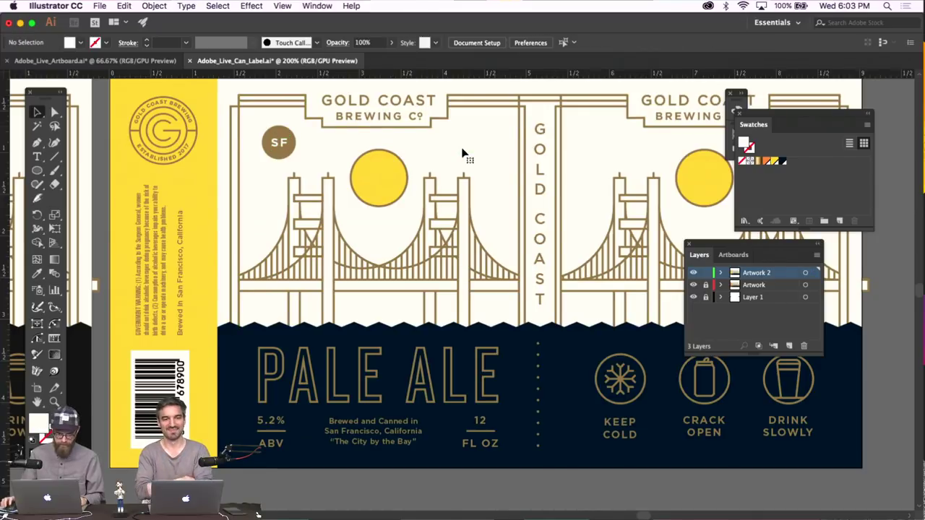
{"action": "left_click", "coordinate": [273, 149]}
{"action": "left_click", "coordinate": [124, 6]}
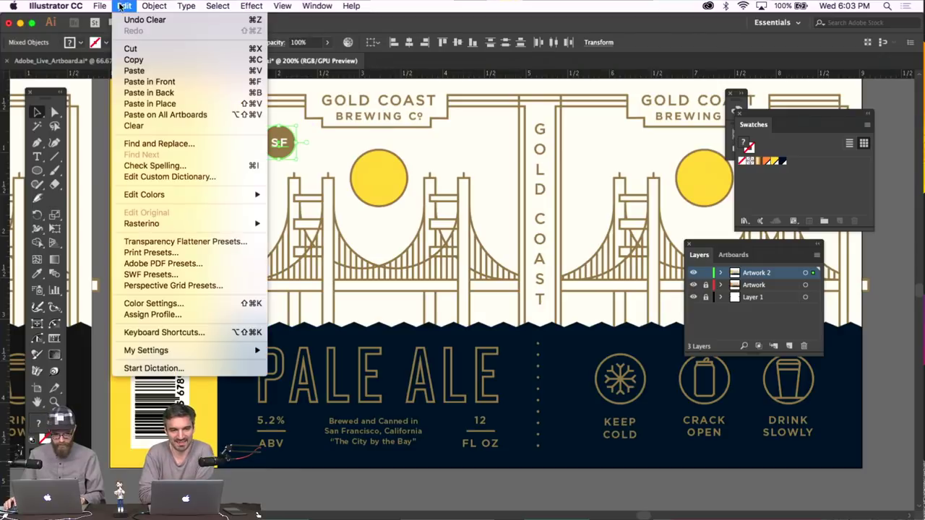
{"action": "left_click", "coordinate": [173, 104]}
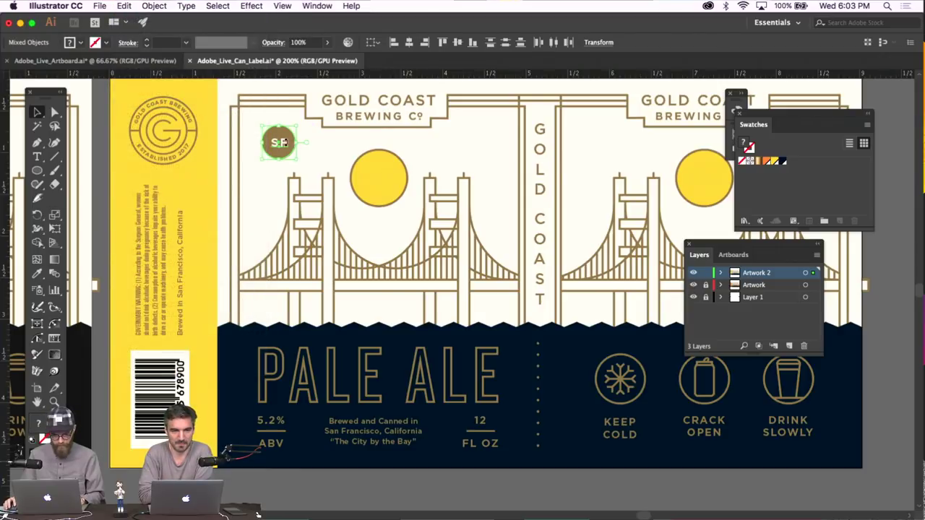
{"action": "left_click_drag", "start_coordinate": [283, 149], "coordinate": [484, 149]}
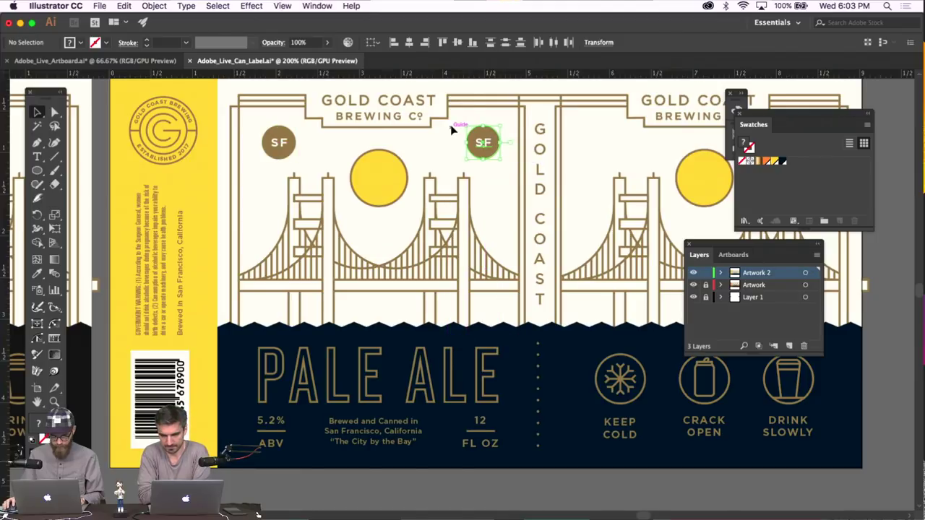
{"action": "left_click", "coordinate": [452, 129]}
Change the duplicated badge's text to CAL and reduce its size to 9 pt
{"action": "scroll", "coordinate": [452, 128], "scroll_direction": "up", "scroll_amount": 2}
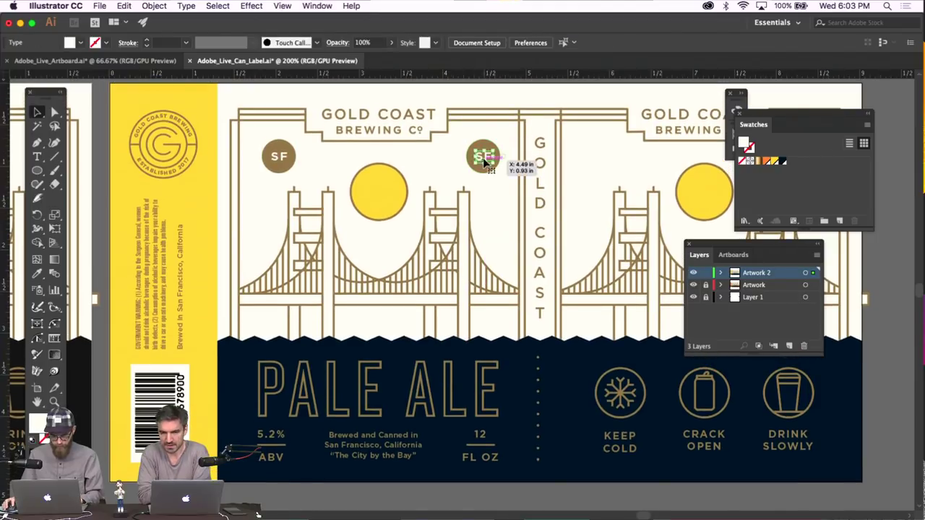
{"action": "double_click", "coordinate": [492, 157]}
{"action": "type", "text": "CAL"}
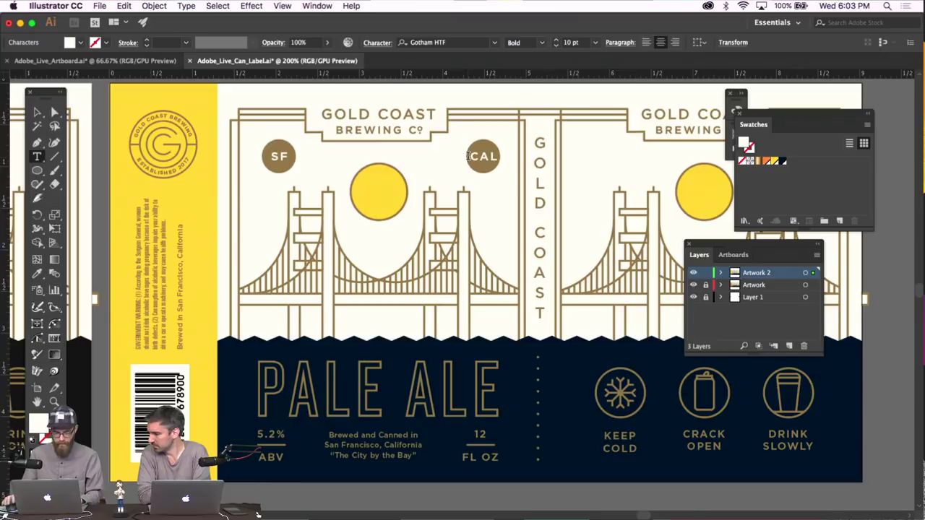
{"action": "left_click", "coordinate": [38, 113]}
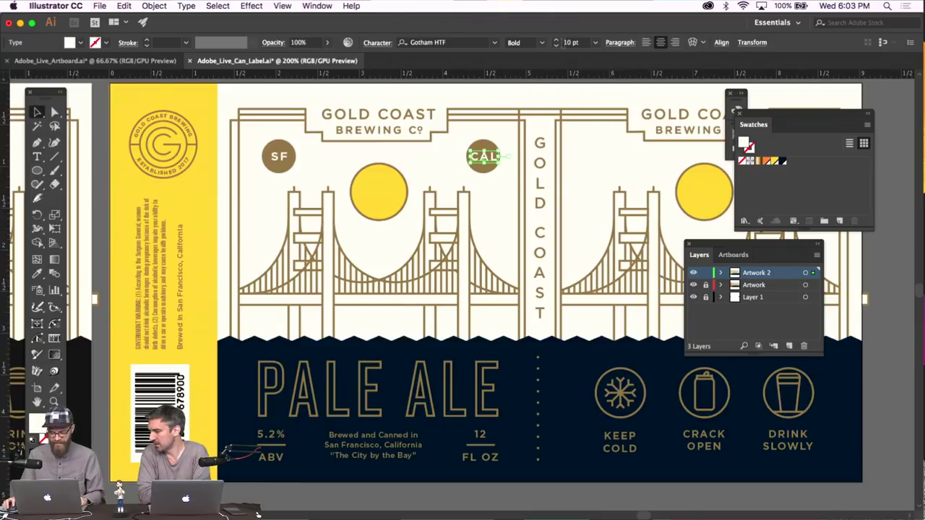
{"action": "left_click", "coordinate": [556, 46]}
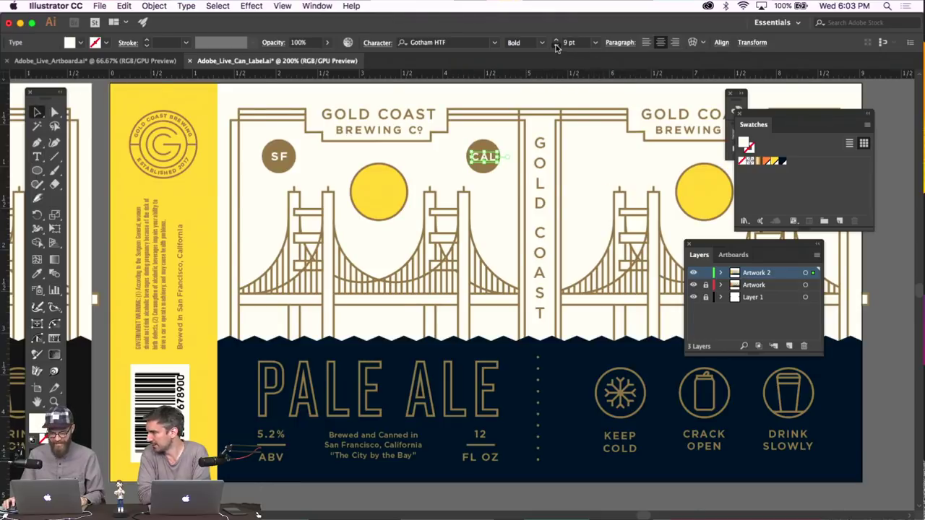
{"action": "left_click", "coordinate": [509, 148]}
Duplicate the SF and CAL badges together onto the second bridge panel, nudged so they sit evenly around its sun
{"action": "left_click", "coordinate": [479, 169]}
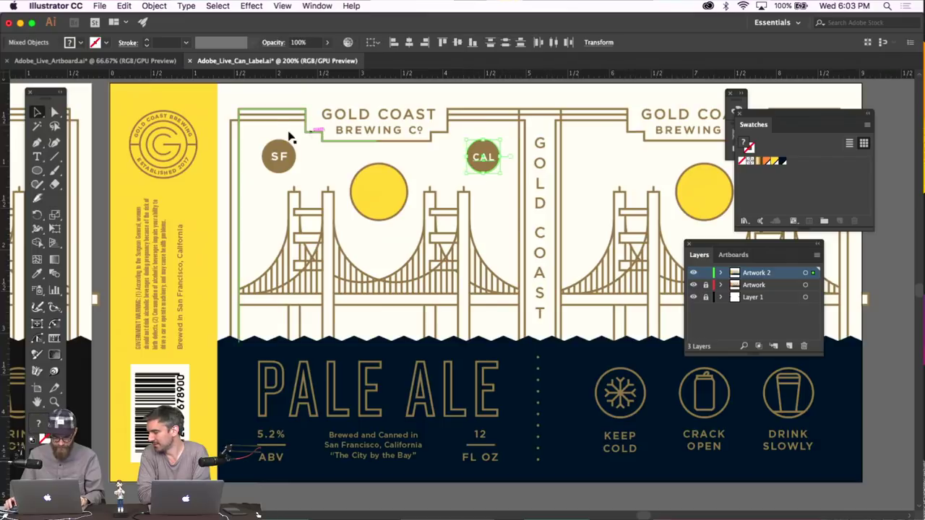
{"action": "left_click", "coordinate": [271, 163], "text": "shift"}
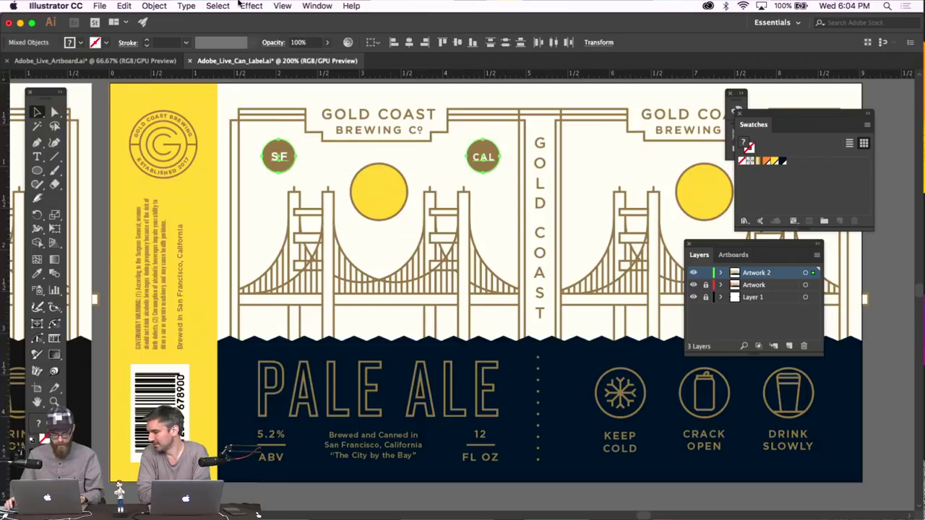
{"action": "left_click", "coordinate": [123, 6]}
{"action": "left_click", "coordinate": [208, 107]}
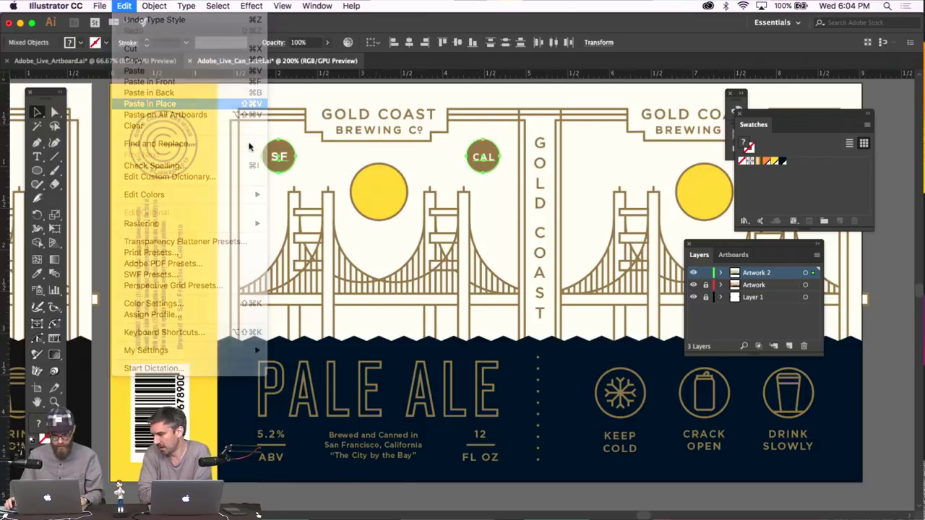
{"action": "left_click_drag", "start_coordinate": [280, 160], "coordinate": [600, 156]}
{"action": "scroll", "coordinate": [578, 154], "scroll_direction": "right", "scroll_amount": 5}
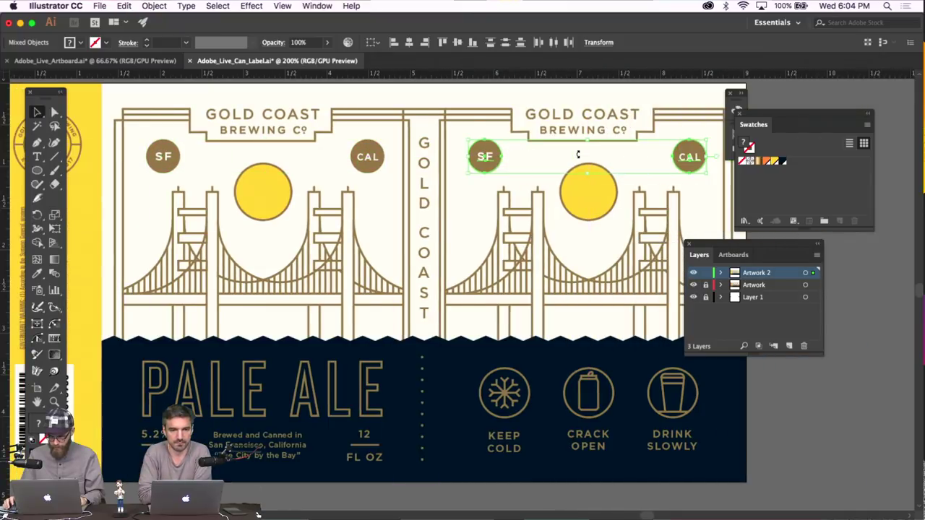
{"action": "scroll", "coordinate": [577, 154], "scroll_direction": "right", "scroll_amount": 1}
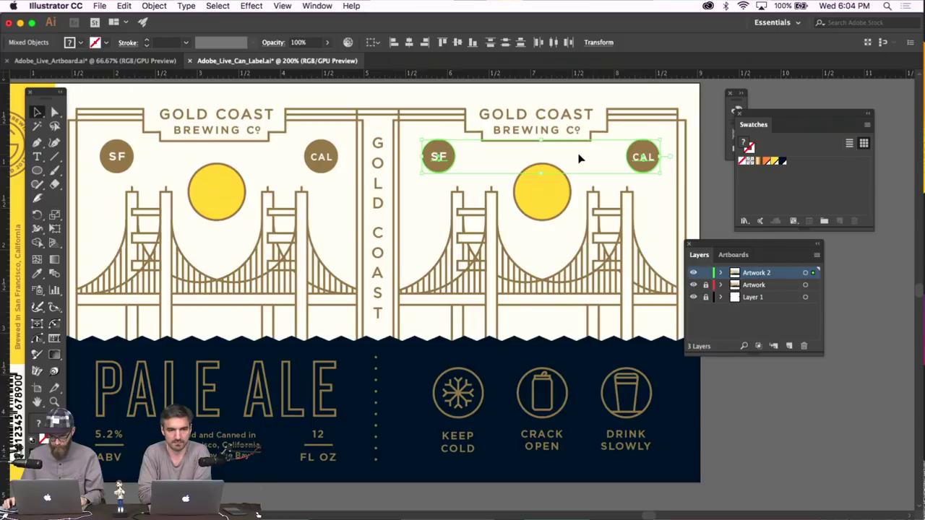
{"action": "key", "text": "Left"}
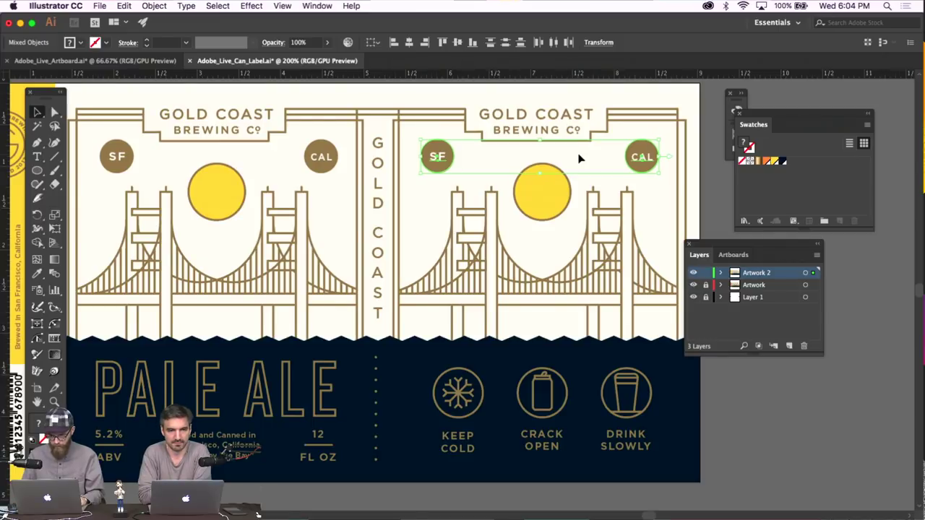
{"action": "key", "text": "super+minus"}
{"action": "left_click", "coordinate": [714, 200]}
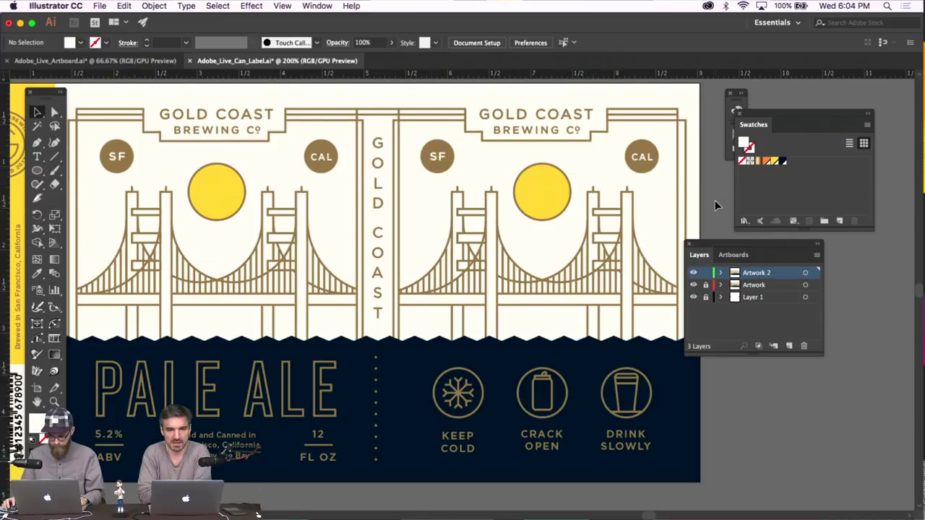
{"action": "scroll", "coordinate": [712, 201], "scroll_direction": "left", "scroll_amount": 1}
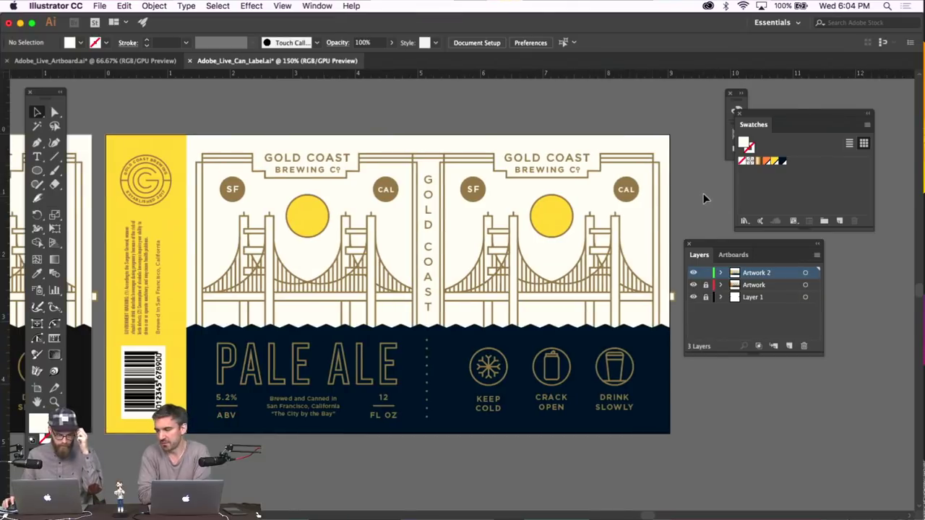
{"action": "left_click", "coordinate": [365, 380]}
{"action": "left_click", "coordinate": [330, 457]}
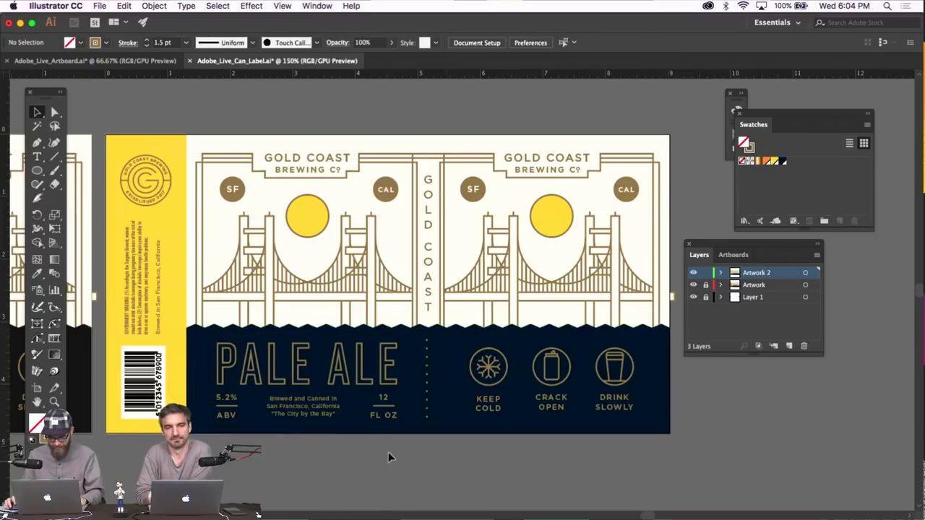
{"action": "scroll", "coordinate": [398, 456], "scroll_direction": "left", "scroll_amount": 2}
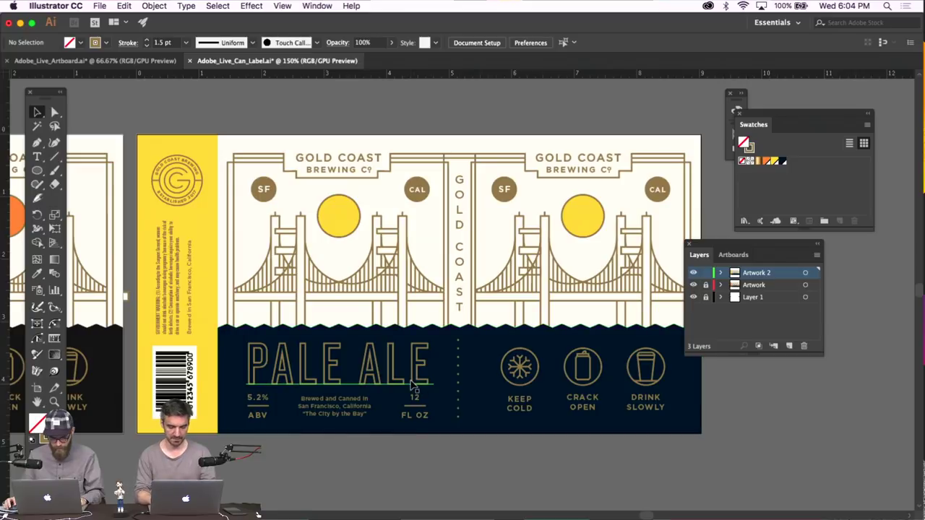
{"action": "left_click", "coordinate": [365, 408]}
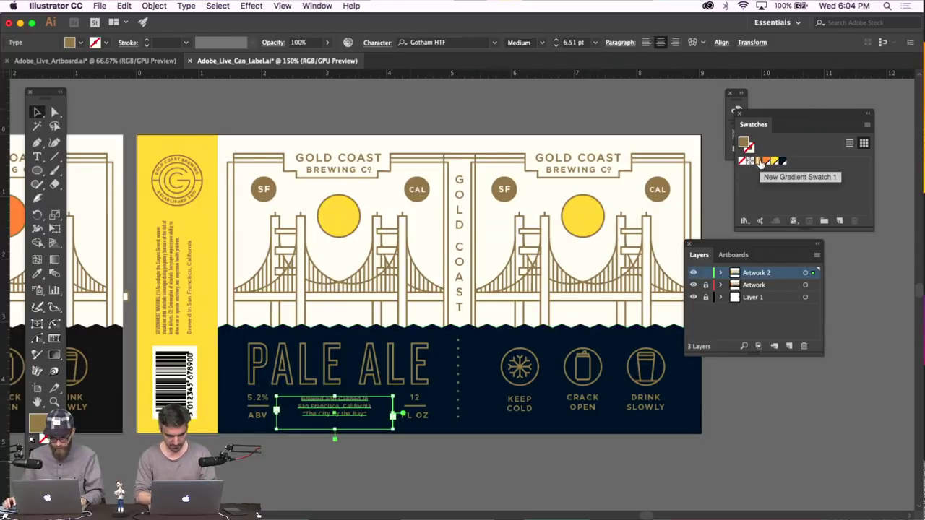
{"action": "left_click", "coordinate": [409, 112]}
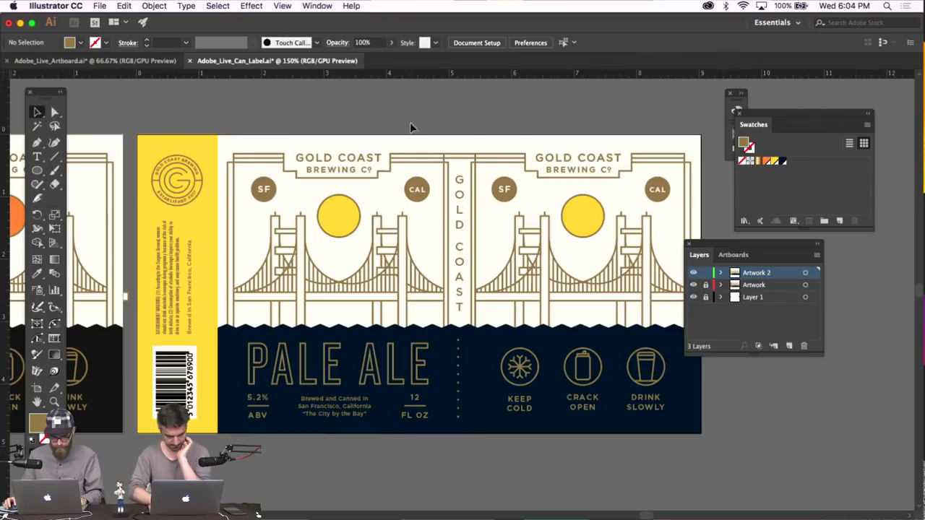
Fill the SF and CAL badge circles on the first bridge panel with the gold gradient swatch
{"action": "left_click", "coordinate": [416, 190]}
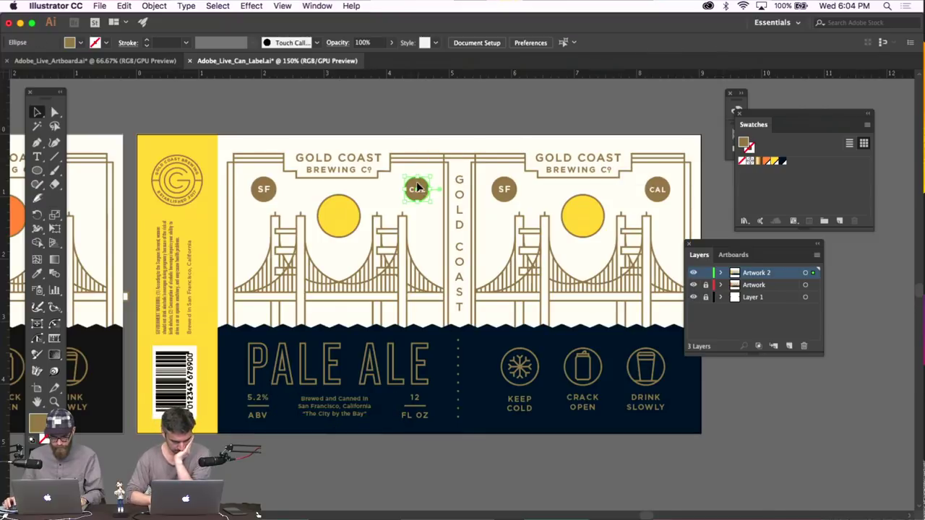
{"action": "left_click", "coordinate": [263, 187], "text": "shift"}
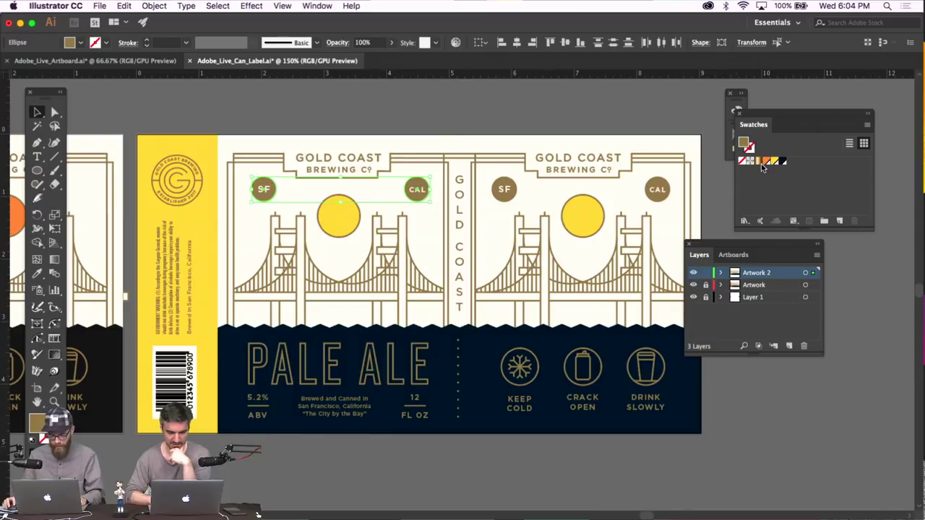
Switch to Chrome to review typography.com's Knockout font overview, select the page's web address, and return to Illustrator
{"action": "key", "text": "super+Tab"}
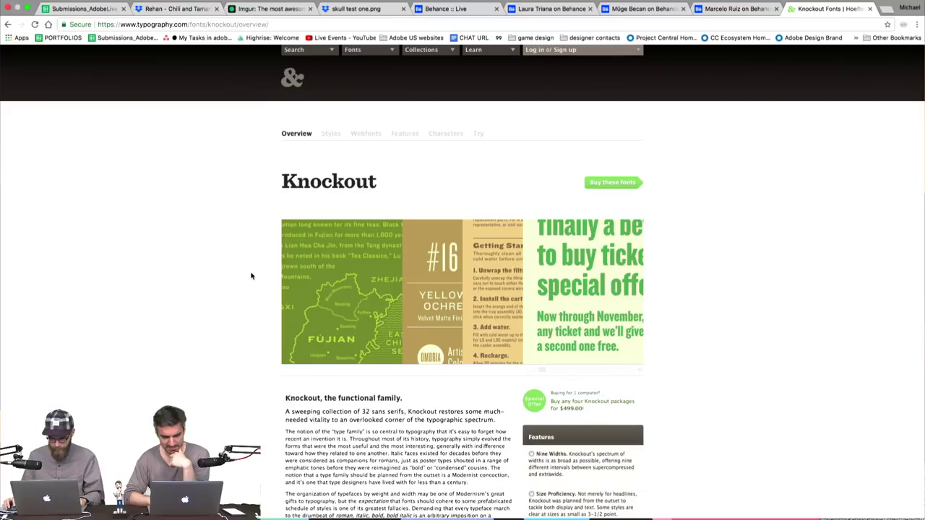
{"action": "scroll", "coordinate": [251, 275], "scroll_direction": "down", "scroll_amount": 3}
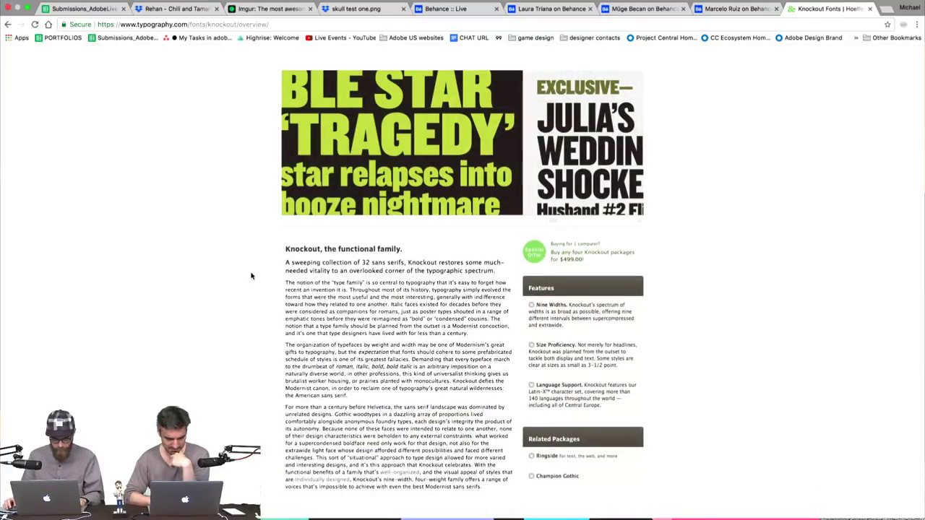
{"action": "scroll", "coordinate": [251, 275], "scroll_direction": "up", "scroll_amount": 3}
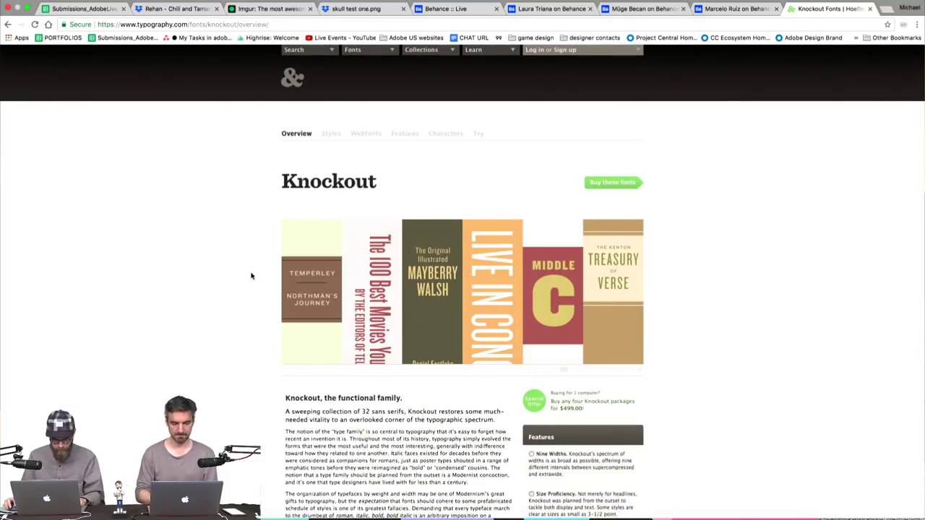
{"action": "left_click", "coordinate": [260, 24]}
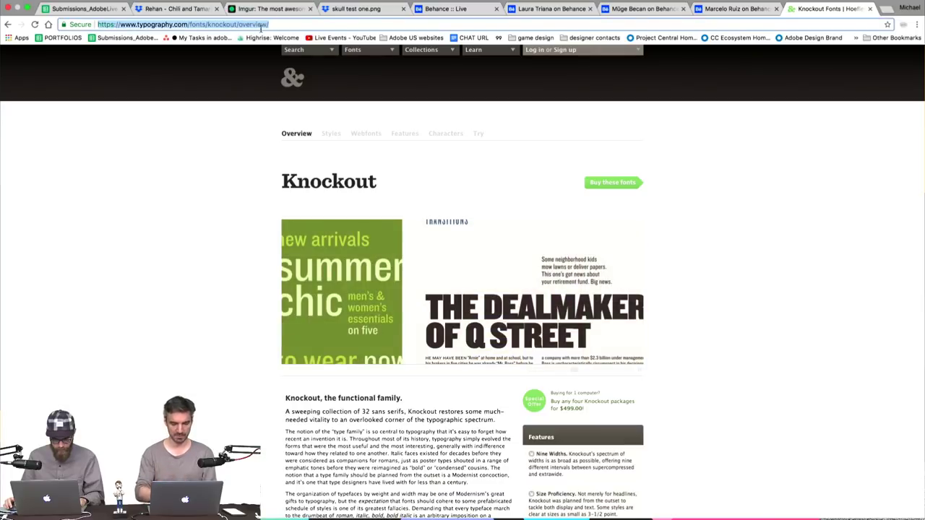
{"action": "key", "text": "super+Tab"}
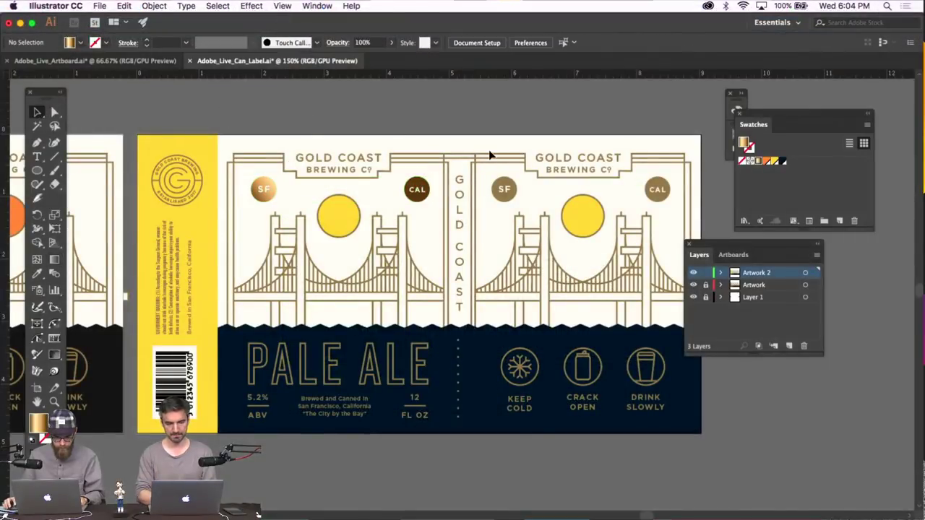
Select the CAL badge circle on the first bridge panel and try to copy the SF badge's gradient onto it with the Eyedropper
{"action": "left_click", "coordinate": [430, 190]}
{"action": "key", "text": "i"}
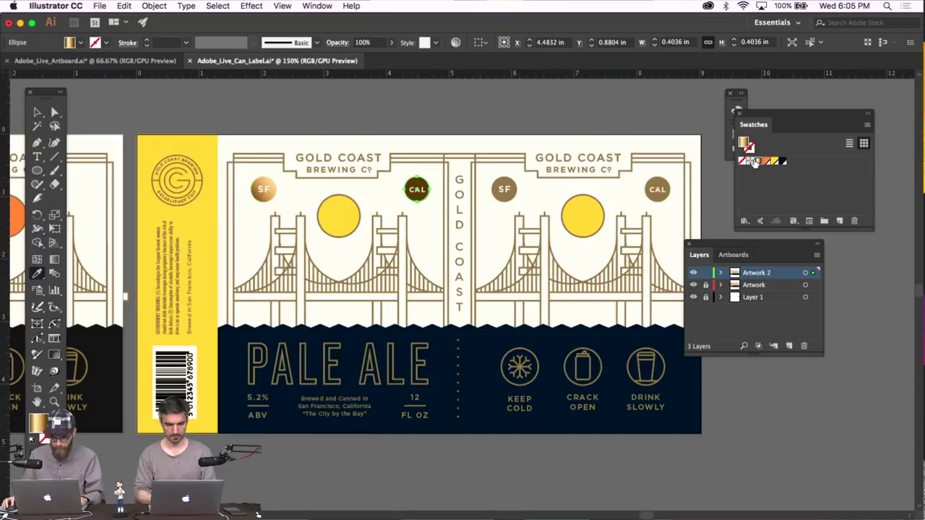
{"action": "left_click", "coordinate": [300, 120]}
{"action": "left_click", "coordinate": [421, 186]}
{"action": "left_click", "coordinate": [446, 182]}
{"action": "left_click", "coordinate": [425, 186]}
{"action": "key", "text": "super+equal"}
{"action": "key", "text": "super+equal"}
{"action": "key", "text": "super+equal"}
{"action": "key", "text": "super+equal"}
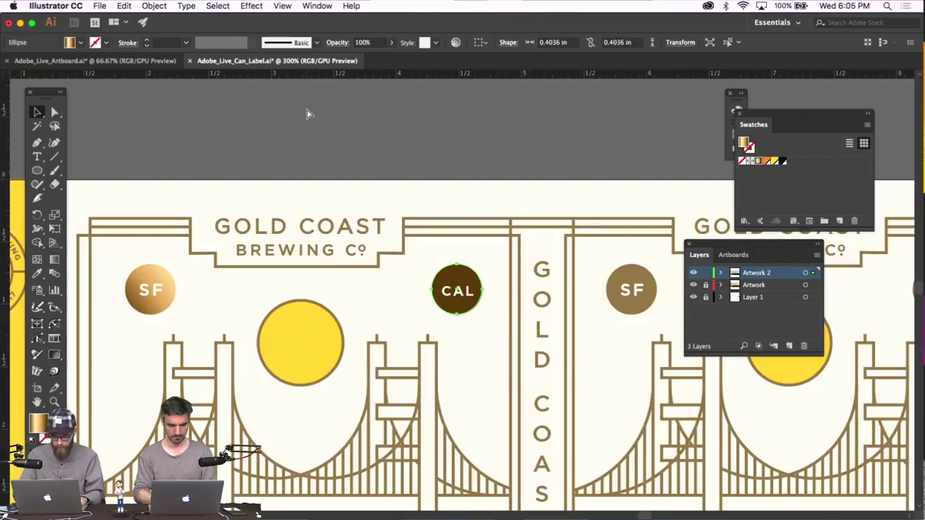
{"action": "left_click", "coordinate": [535, 244]}
{"action": "left_click_drag", "start_coordinate": [489, 265], "coordinate": [506, 261]}
{"action": "key", "text": "super+z"}
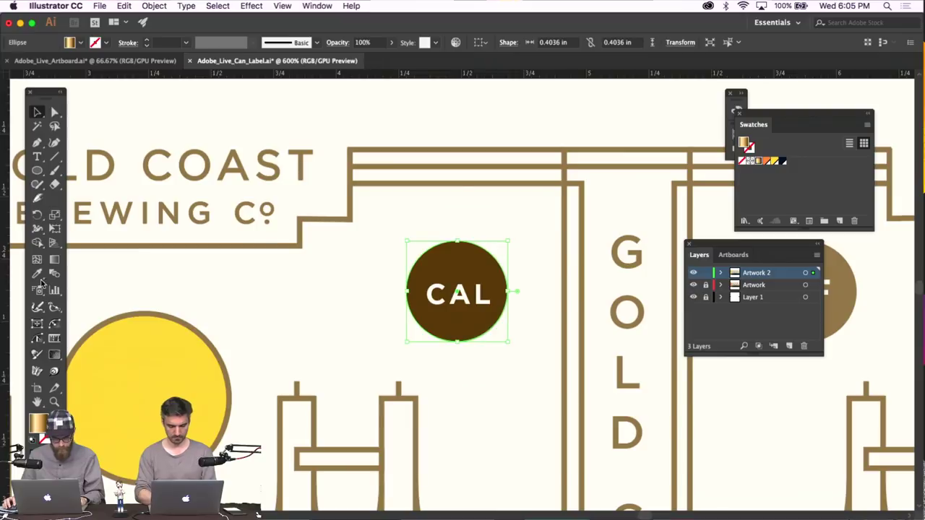
{"action": "left_click", "coordinate": [37, 273]}
{"action": "scroll", "coordinate": [263, 299], "scroll_direction": "left", "scroll_amount": 10}
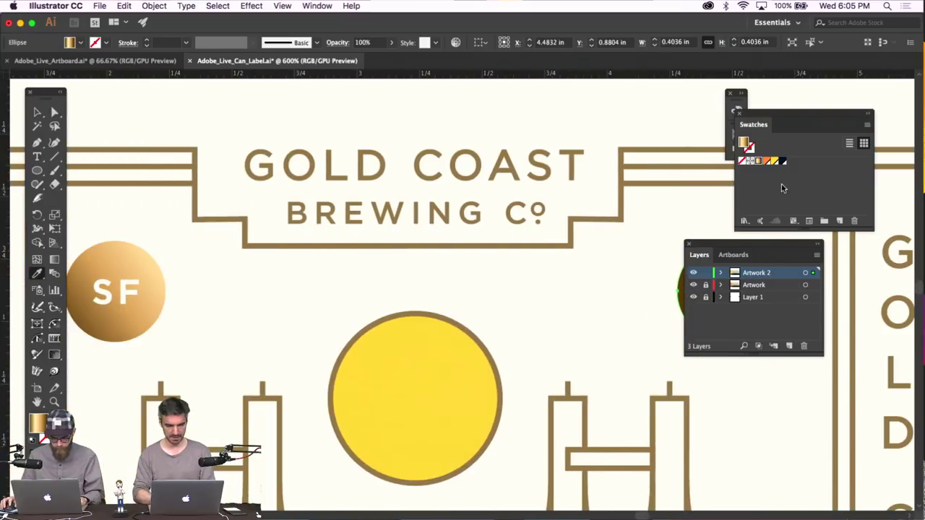
{"action": "left_click", "coordinate": [135, 256]}
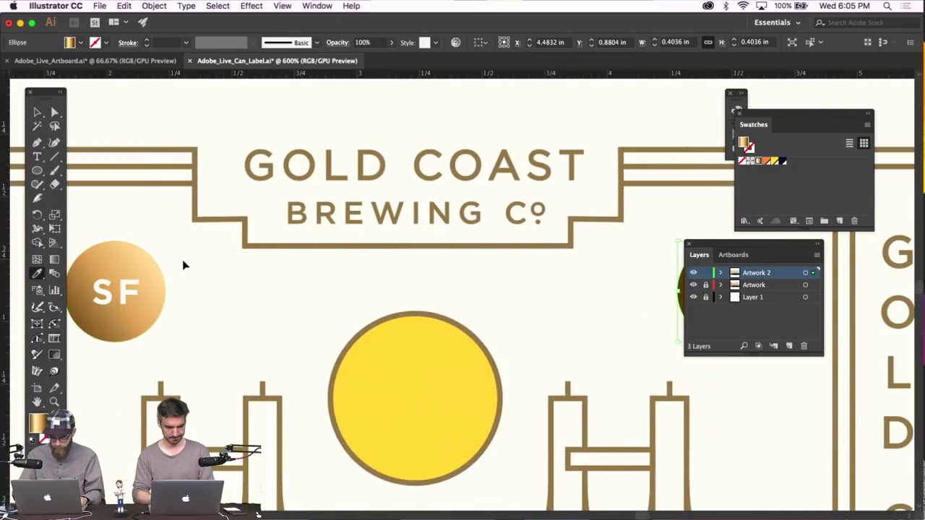
Redraw the CAL circle's gradient diagonally between its lower-left edge and a point beyond its upper right, matching the SF badge's shading
{"action": "key", "text": "super+minus"}
{"action": "key", "text": "super+minus"}
{"action": "left_click", "coordinate": [52, 262]}
{"action": "left_click_drag", "start_coordinate": [420, 312], "coordinate": [506, 258]}
{"action": "mouse_move", "coordinate": [432, 307]}
{"action": "left_mouse_down"}
{"action": "mouse_move", "coordinate": [480, 281]}
{"action": "mouse_move", "coordinate": [488, 266]}
{"action": "mouse_move", "coordinate": [427, 317]}
{"action": "left_mouse_up"}
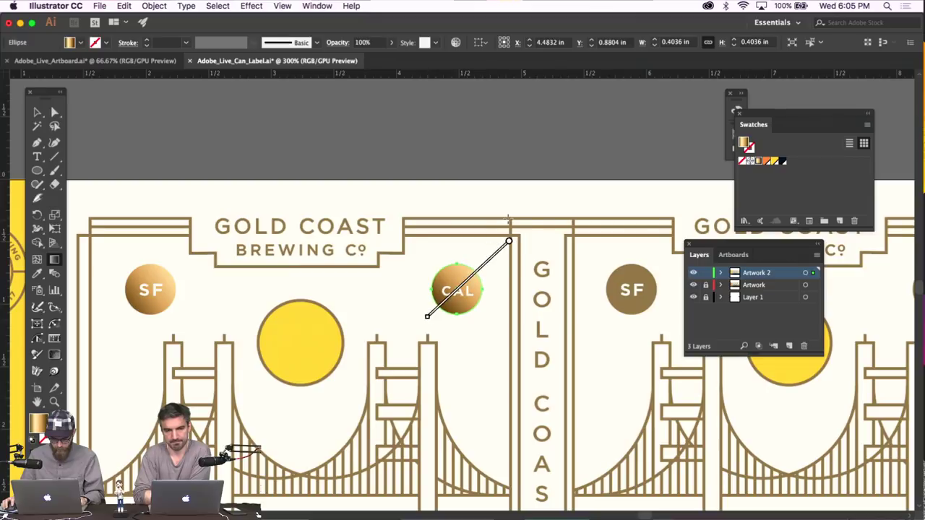
{"action": "left_click", "coordinate": [38, 112]}
{"action": "left_click", "coordinate": [375, 171]}
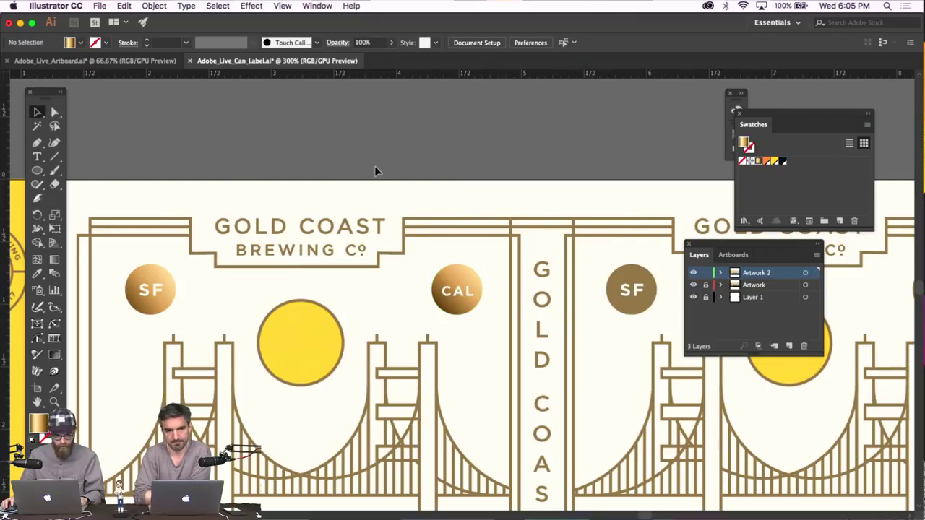
{"action": "key", "text": "super+minus"}
{"action": "key", "text": "super+minus"}
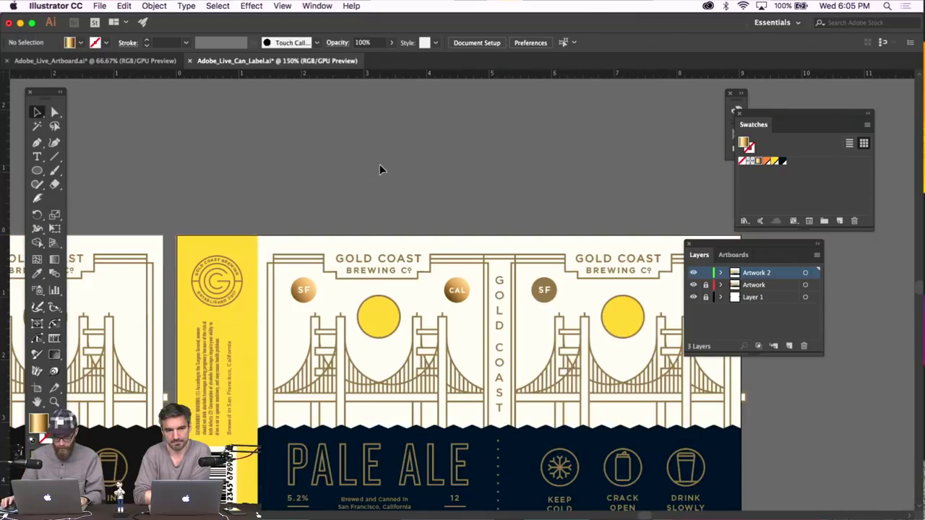
{"action": "scroll", "coordinate": [379, 170], "scroll_direction": "down", "scroll_amount": 2}
{"action": "scroll", "coordinate": [380, 170], "scroll_direction": "down", "scroll_amount": 2}
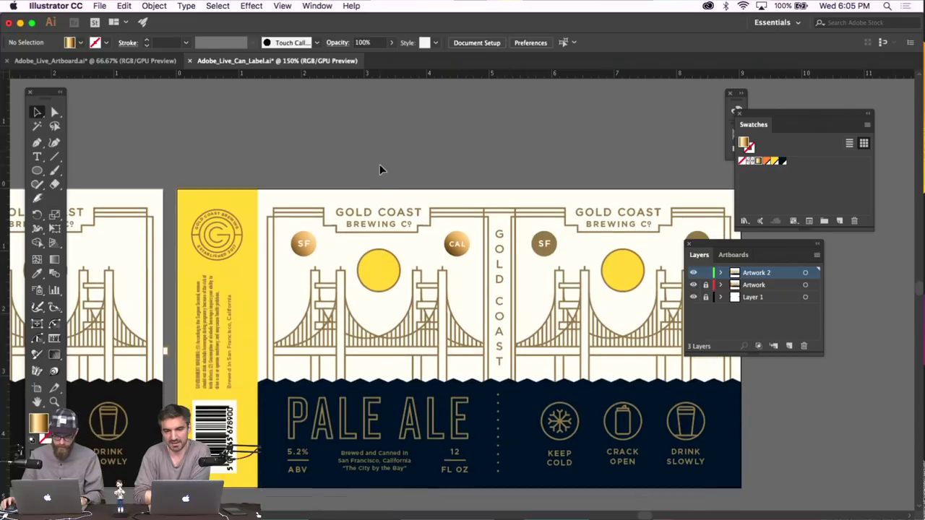
{"action": "left_click", "coordinate": [444, 272]}
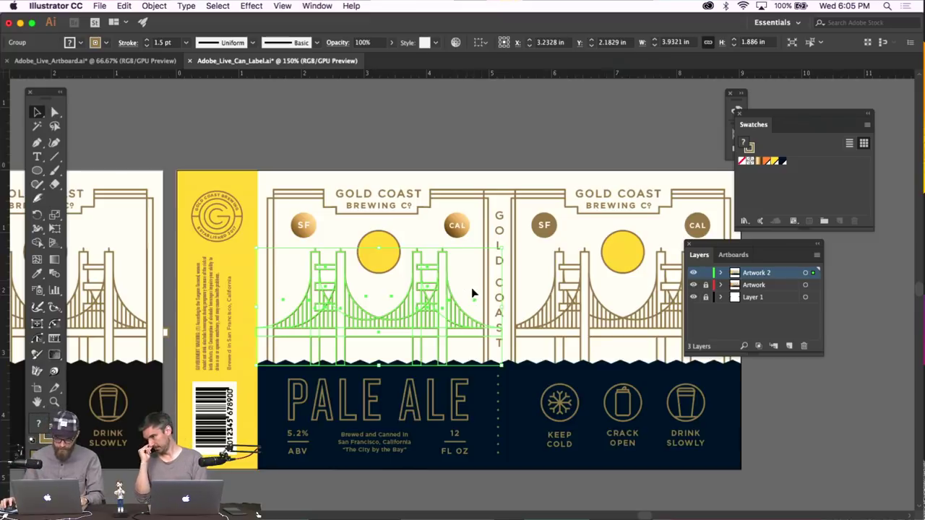
{"action": "key", "text": "super+shift+a"}
{"action": "left_click_drag", "start_coordinate": [446, 273], "coordinate": [499, 334]}
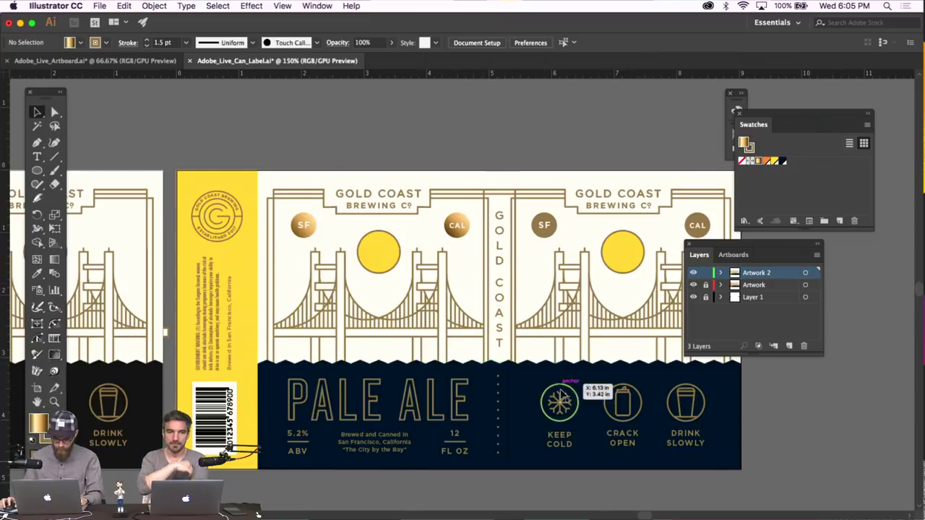
{"action": "left_click", "coordinate": [602, 386]}
{"action": "key", "text": "super+shift+a"}
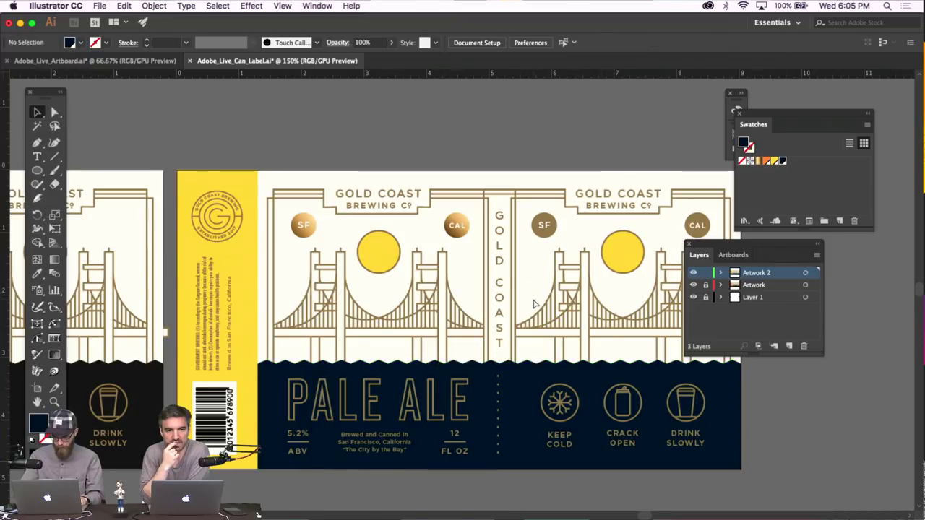
Unlock all locked objects in the can label document
{"action": "key", "text": "super+1"}
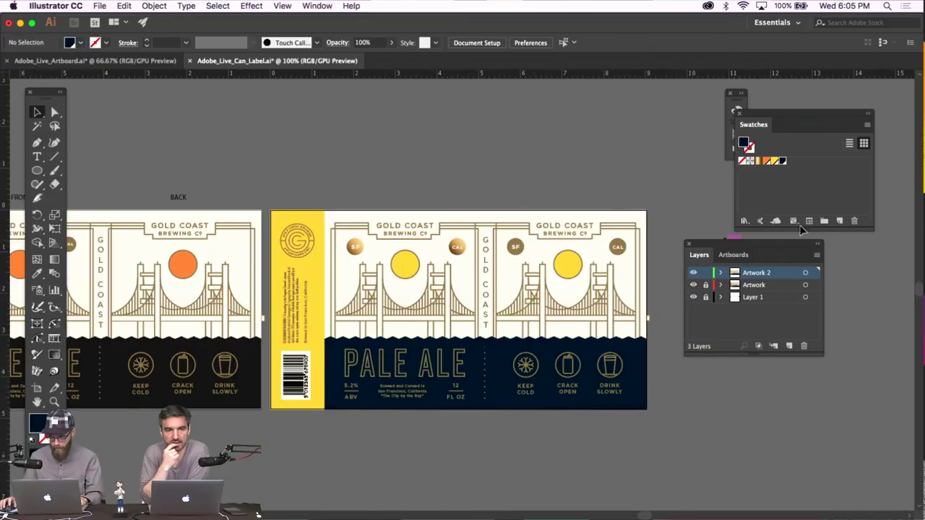
{"action": "left_click", "coordinate": [154, 5]}
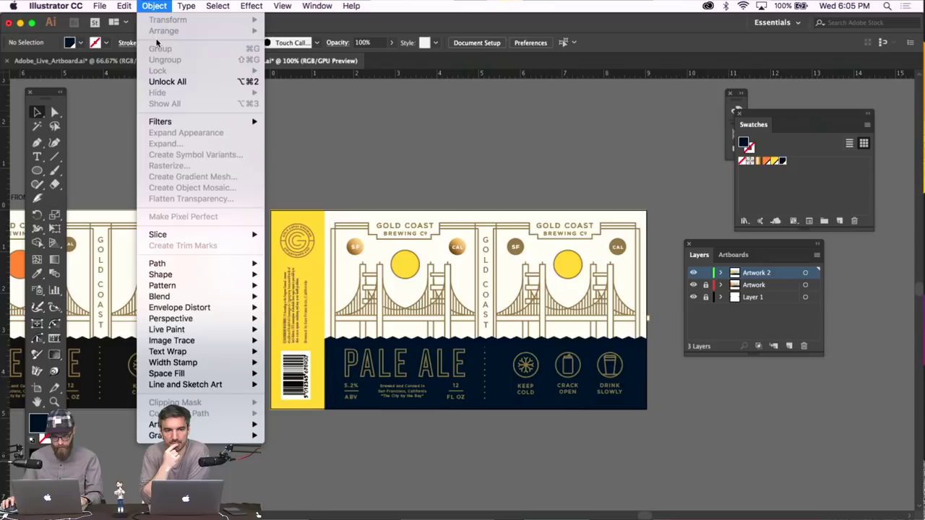
{"action": "left_click", "coordinate": [167, 81]}
{"action": "scroll", "coordinate": [562, 182], "scroll_direction": "right", "scroll_amount": 3}
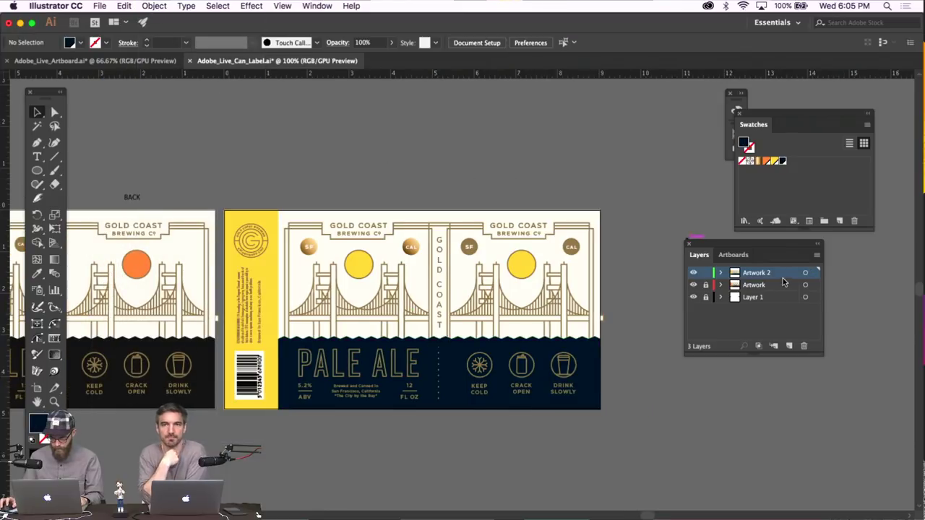
Add a new blank artboard beside the navy and yellow label
{"action": "left_click", "coordinate": [790, 346]}
{"action": "key", "text": "super+z"}
{"action": "left_click", "coordinate": [733, 254]}
{"action": "left_click", "coordinate": [790, 346]}
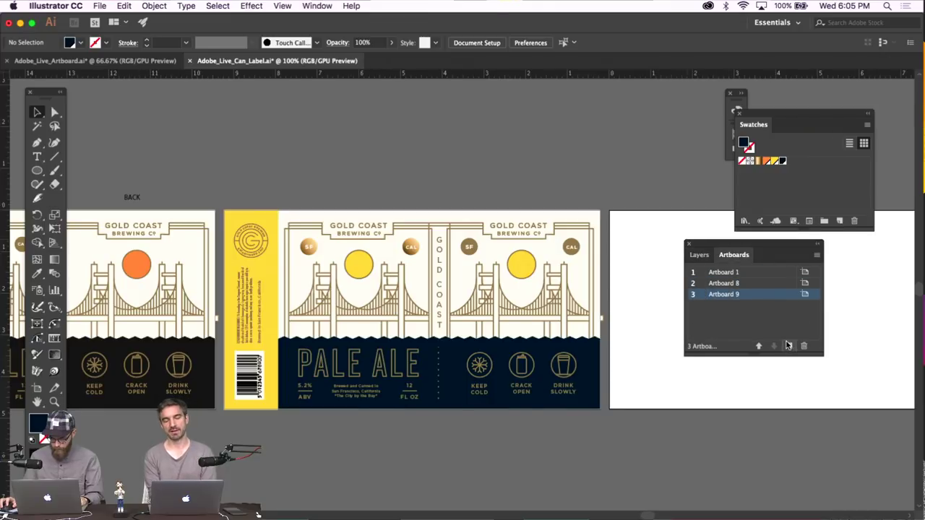
{"action": "left_click", "coordinate": [154, 5]}
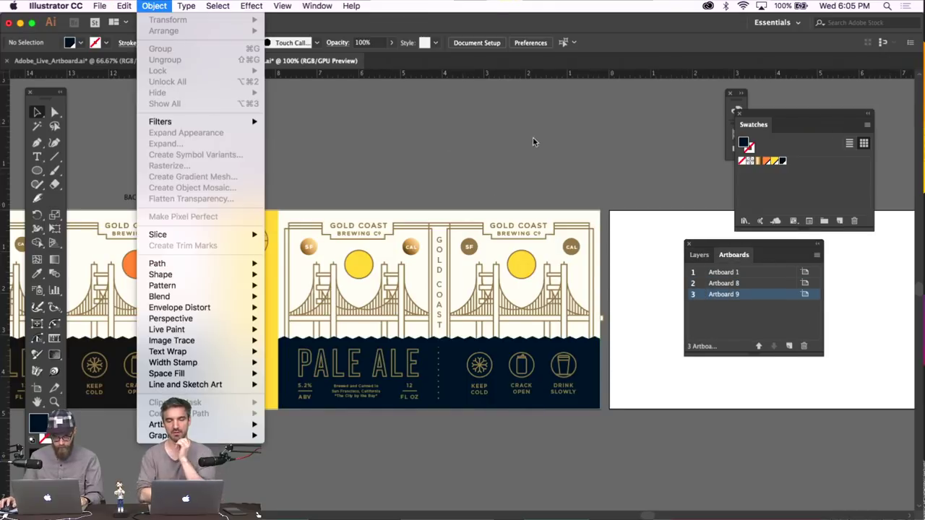
{"action": "left_click", "coordinate": [506, 127]}
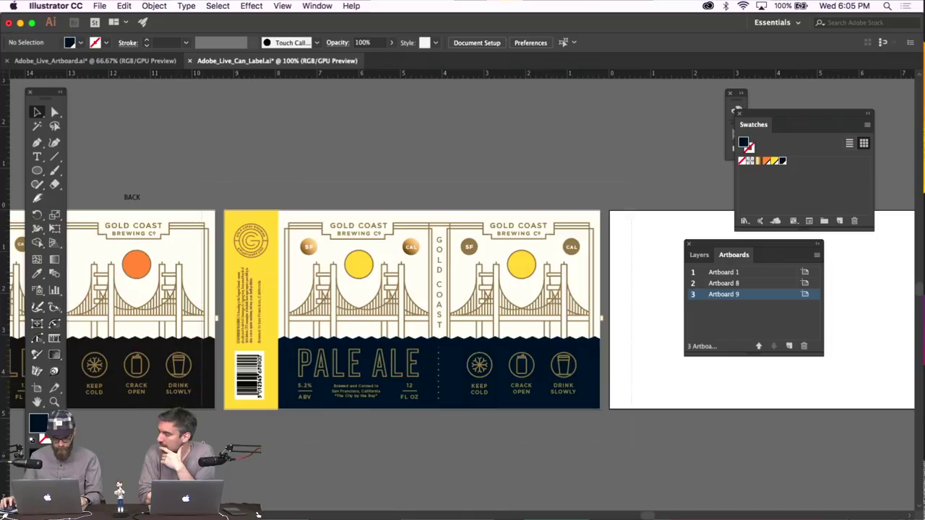
{"action": "key", "text": "super+a"}
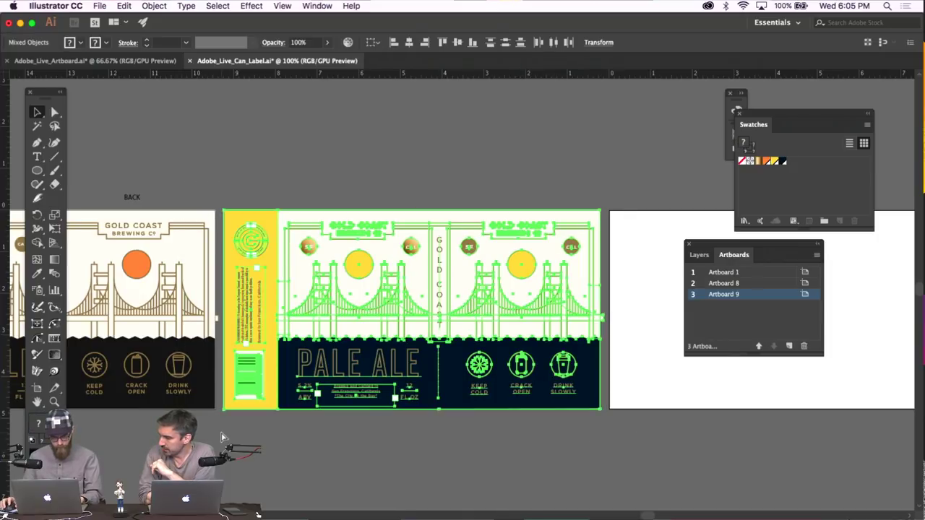
{"action": "left_click", "coordinate": [253, 410]}
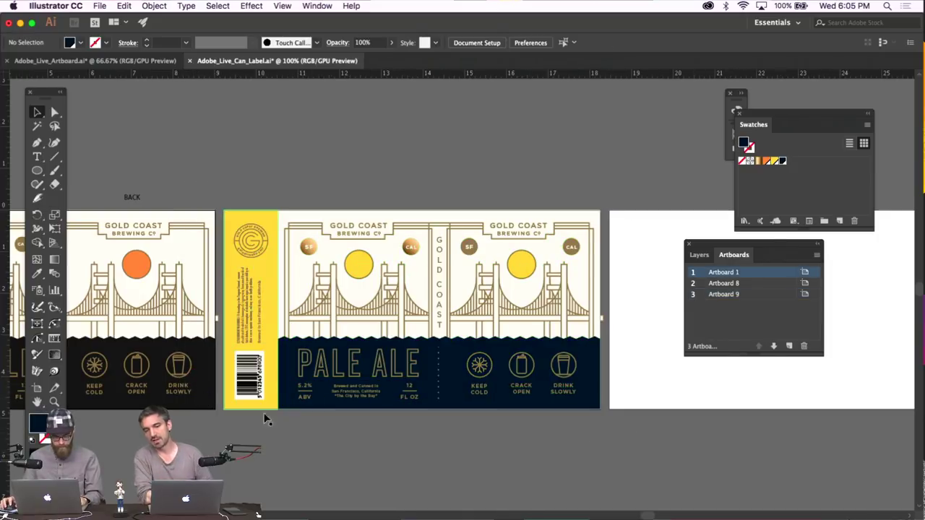
Copy all artwork from the navy and yellow label's artboard and paste it in place on the new blank artboard
{"action": "double_click", "coordinate": [275, 407]}
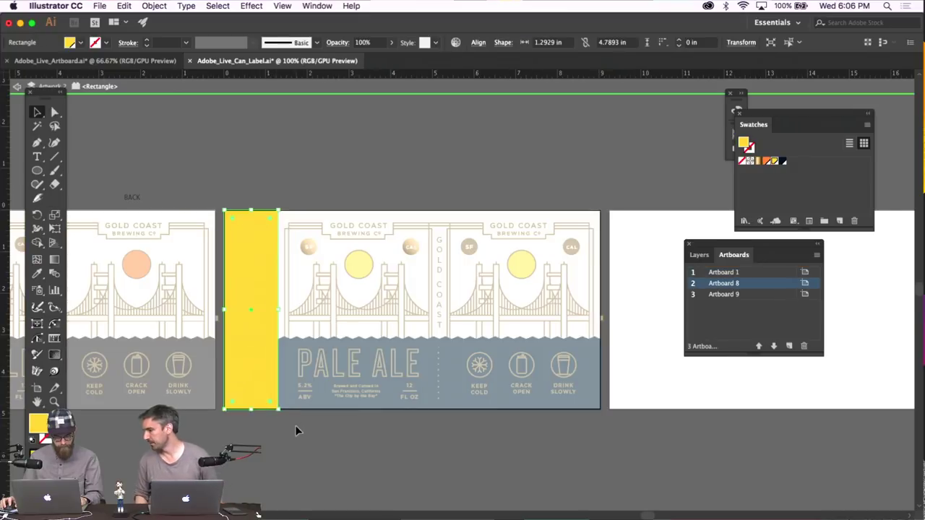
{"action": "double_click", "coordinate": [217, 237]}
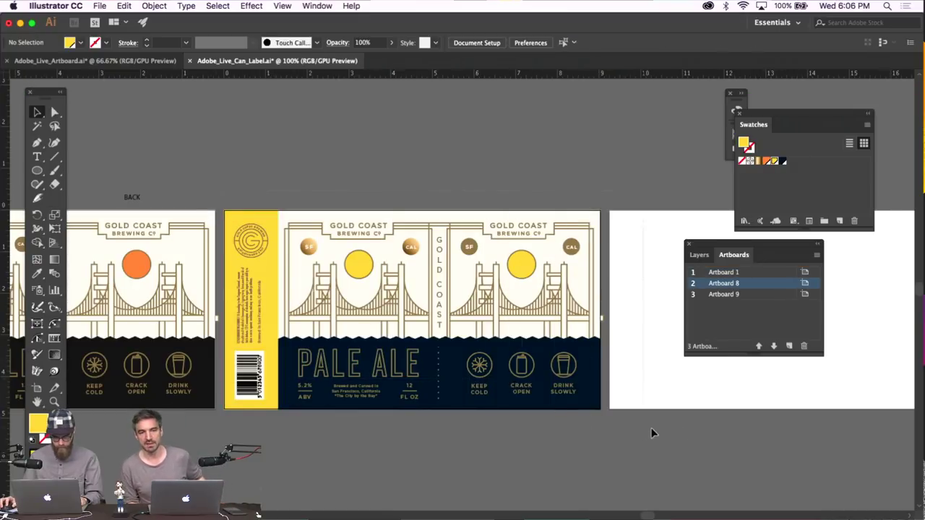
{"action": "key", "text": "super+alt+a"}
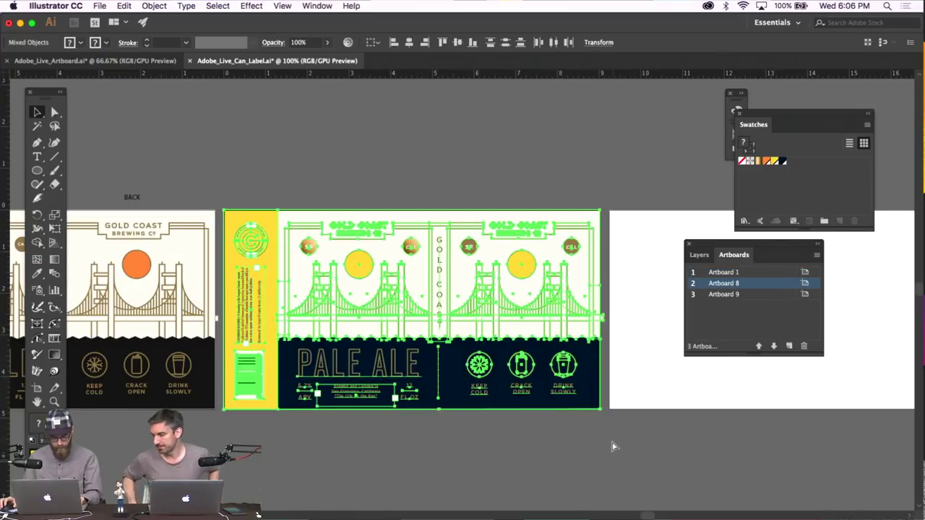
{"action": "scroll", "coordinate": [555, 394], "scroll_direction": "right", "scroll_amount": 10}
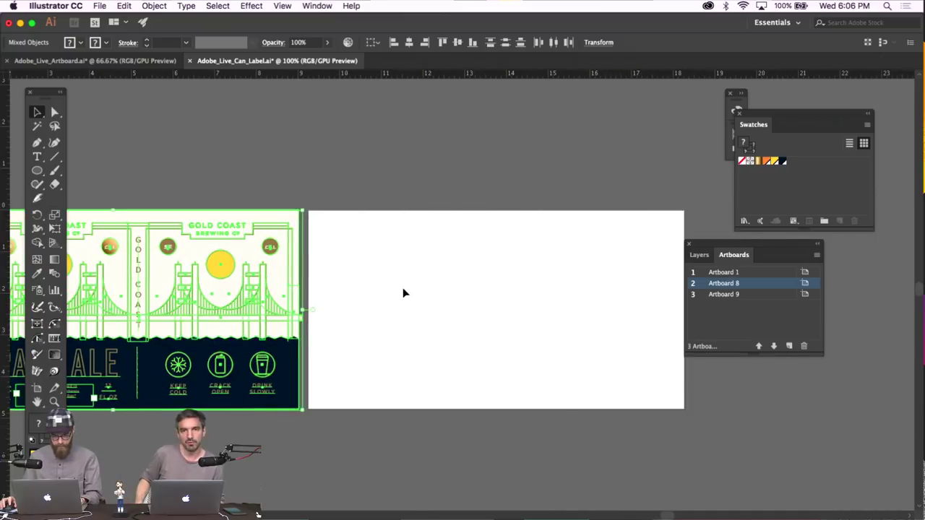
{"action": "left_click", "coordinate": [403, 292]}
{"action": "left_click", "coordinate": [124, 6]}
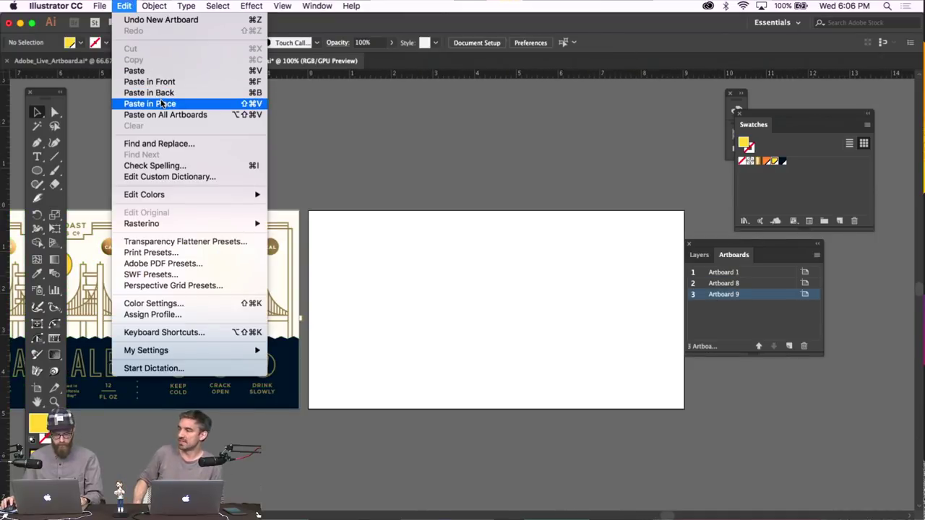
{"action": "left_click", "coordinate": [151, 96]}
{"action": "left_click", "coordinate": [440, 171]}
{"action": "scroll", "coordinate": [440, 170], "scroll_direction": "right", "scroll_amount": 3}
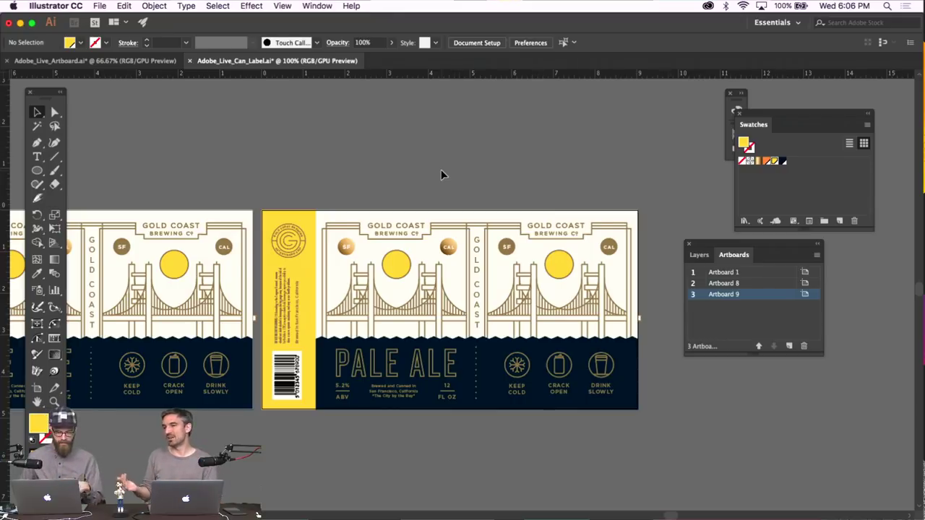
Examine the duplicated label on the new artboard at 150% and 100% zoom
{"action": "scroll", "coordinate": [441, 171], "scroll_direction": "right", "scroll_amount": 3}
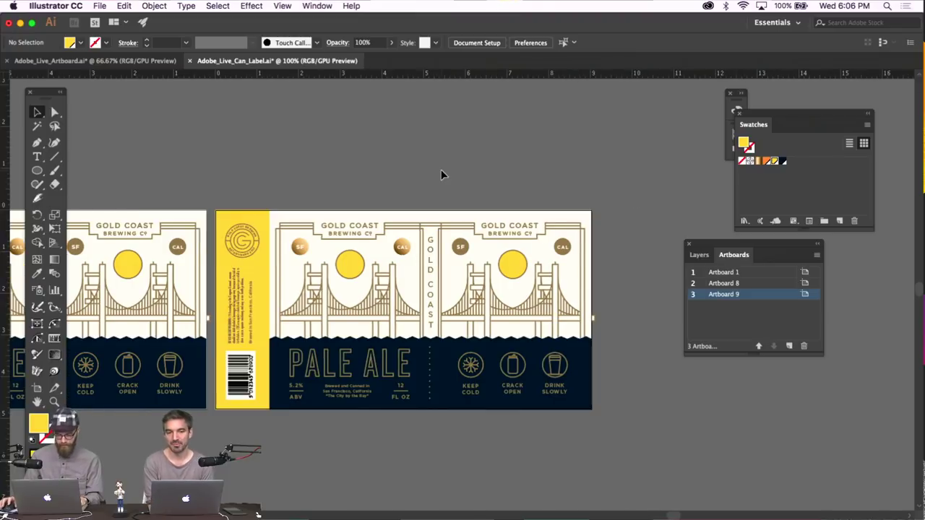
{"action": "key", "text": "super+equal"}
{"action": "scroll", "coordinate": [443, 174], "scroll_direction": "left", "scroll_amount": 2}
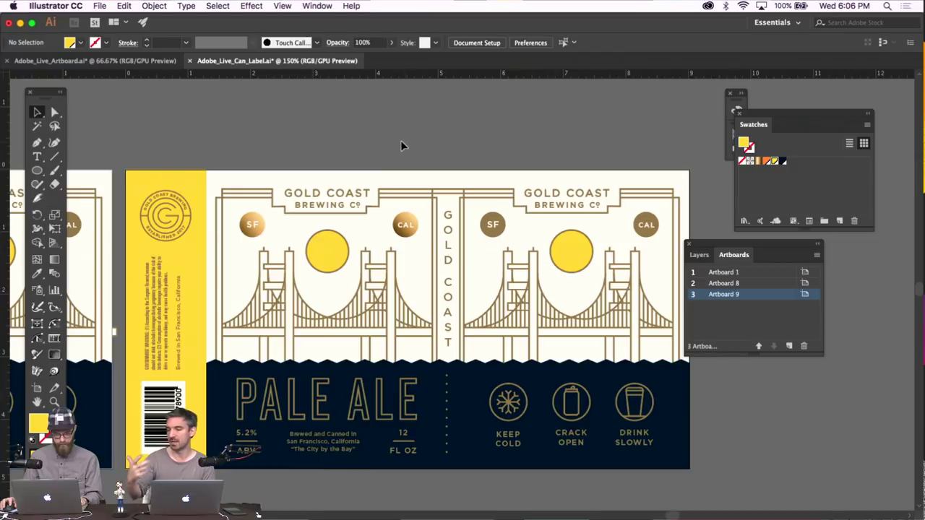
{"action": "key", "text": "super+minus"}
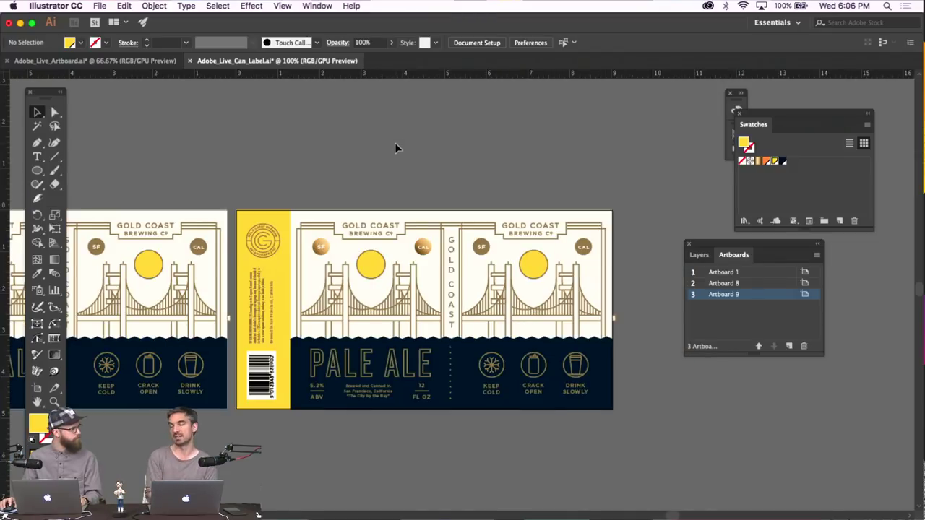
{"action": "key", "text": "super+plus"}
{"action": "key", "text": "super+minus"}
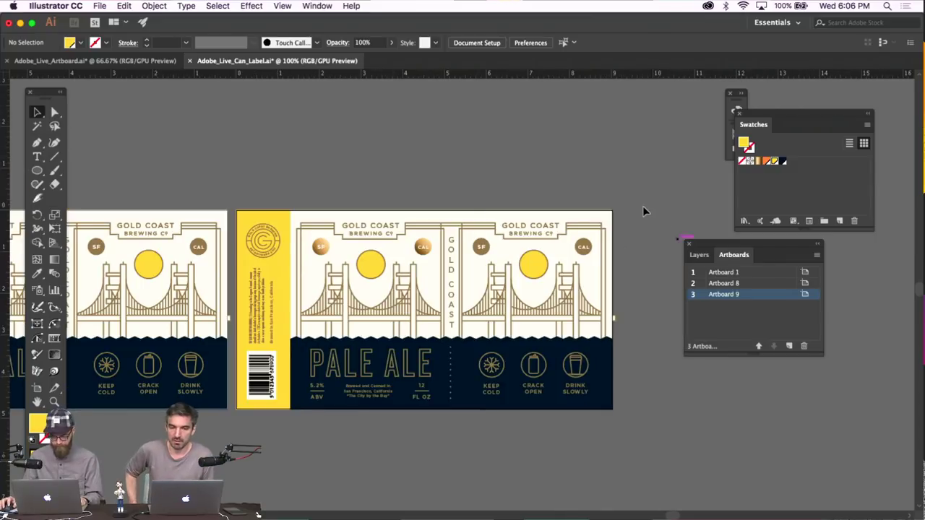
{"action": "left_click", "coordinate": [614, 224]}
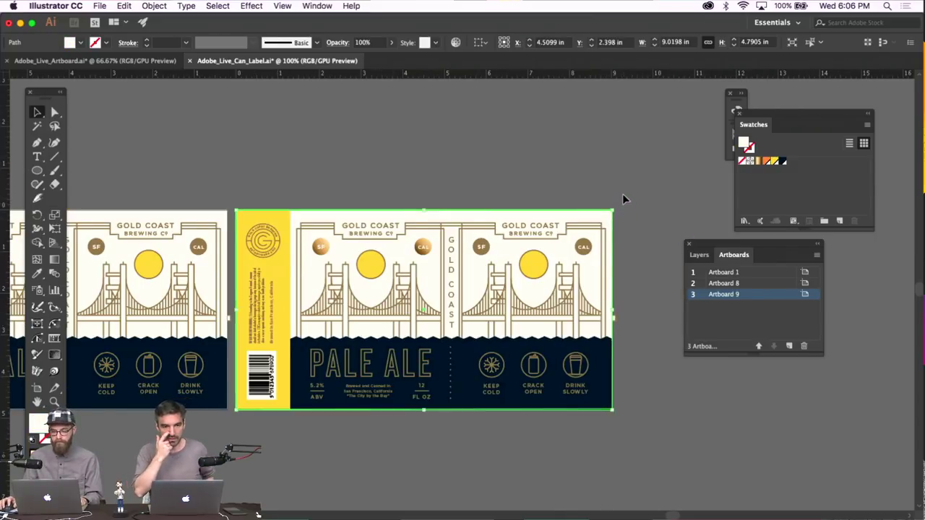
{"action": "left_click", "coordinate": [623, 194]}
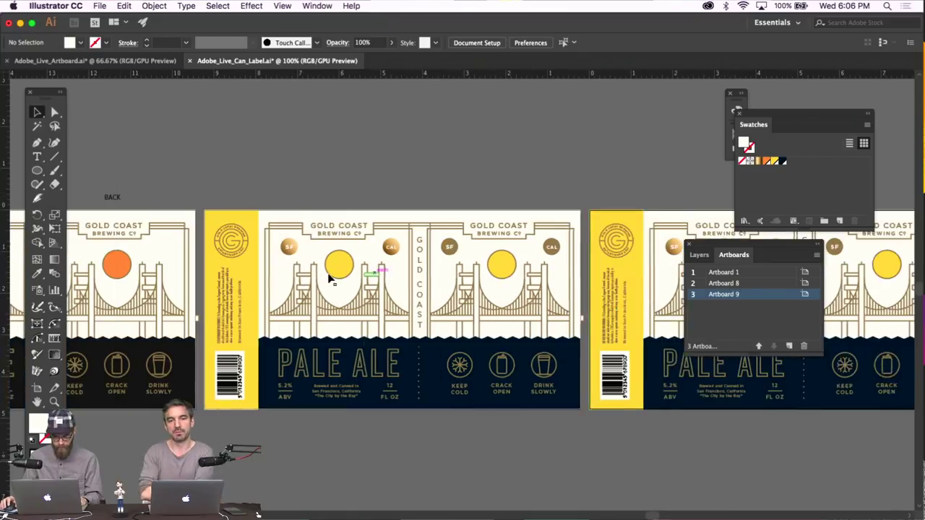
Select all artwork on the original navy and yellow label's artboard
{"action": "scroll", "coordinate": [398, 215], "scroll_direction": "left", "scroll_amount": 3}
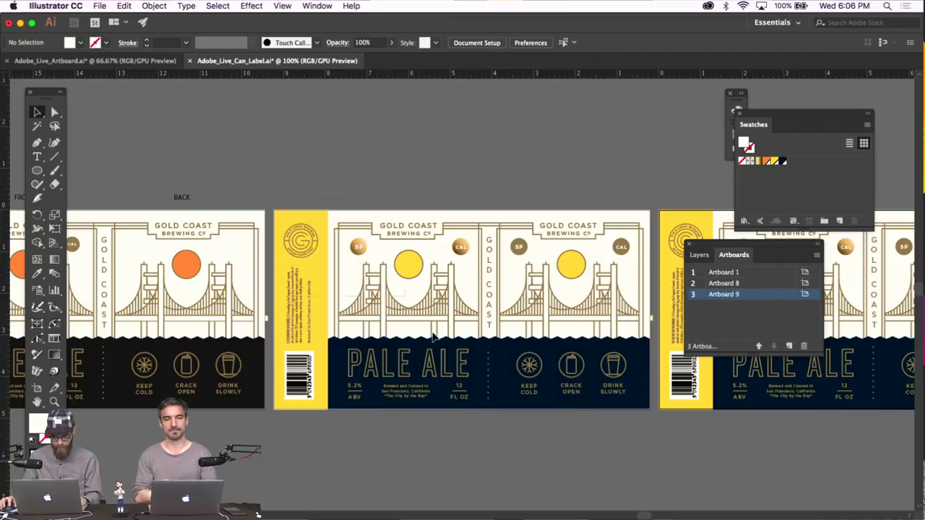
{"action": "key", "text": "super+alt+a"}
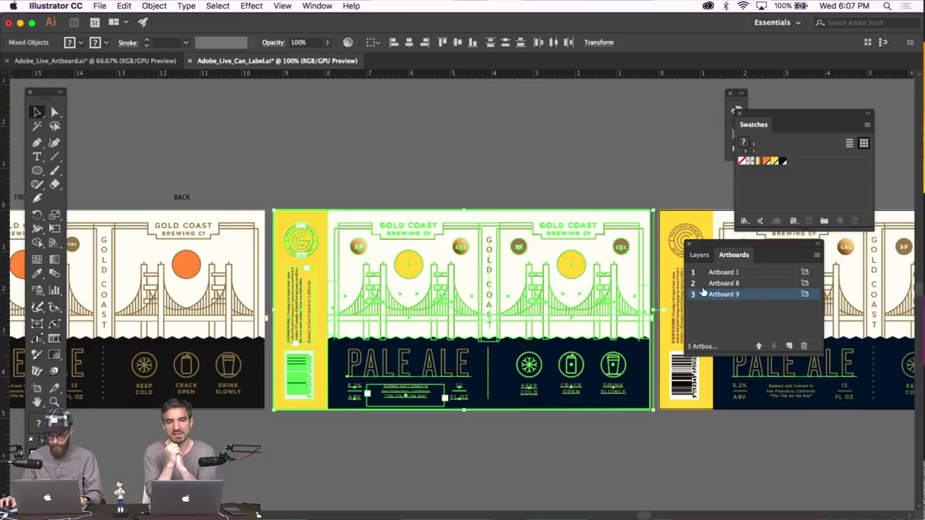
{"action": "scroll", "coordinate": [491, 306], "scroll_direction": "right", "scroll_amount": 5}
Lock the Artwork 2 layer and add a new layer above it
{"action": "left_click", "coordinate": [691, 255]}
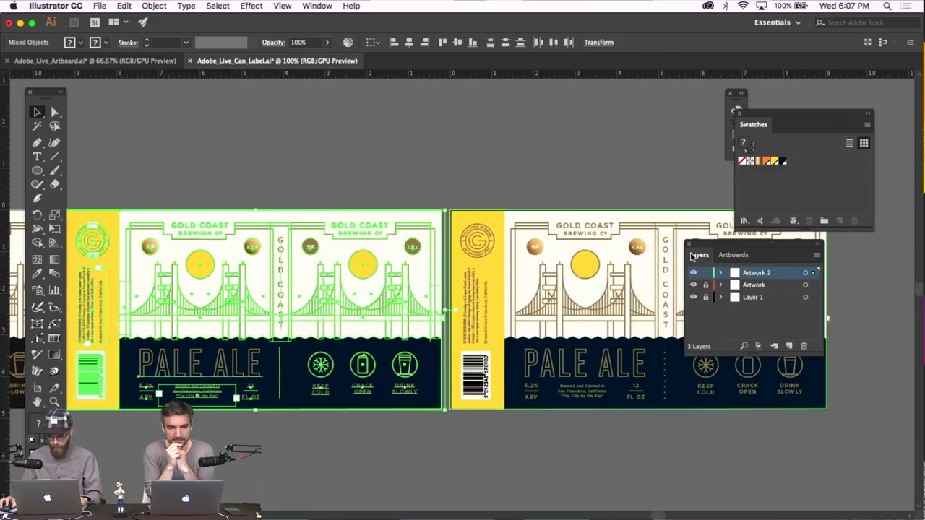
{"action": "scroll", "coordinate": [615, 254], "scroll_direction": "right", "scroll_amount": 3}
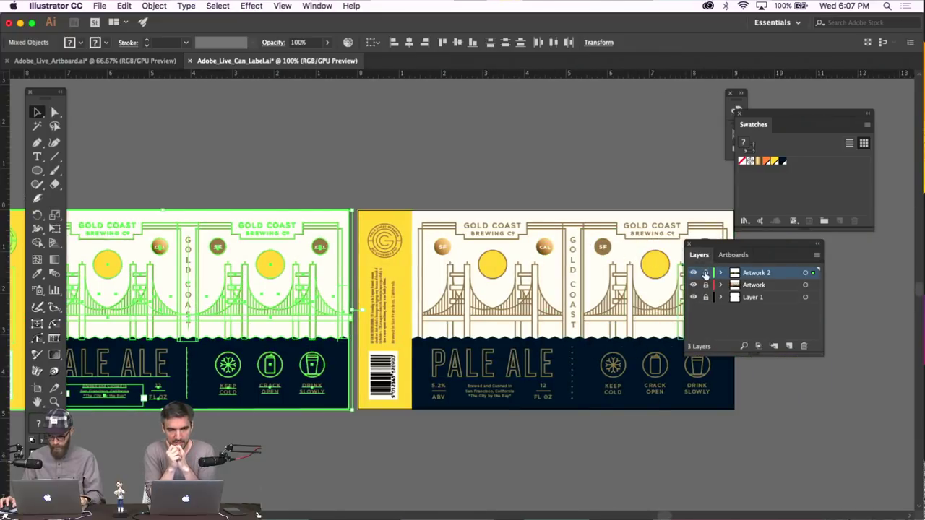
{"action": "left_click", "coordinate": [706, 273]}
{"action": "left_click", "coordinate": [789, 346]}
{"action": "scroll", "coordinate": [621, 282], "scroll_direction": "right", "scroll_amount": 3}
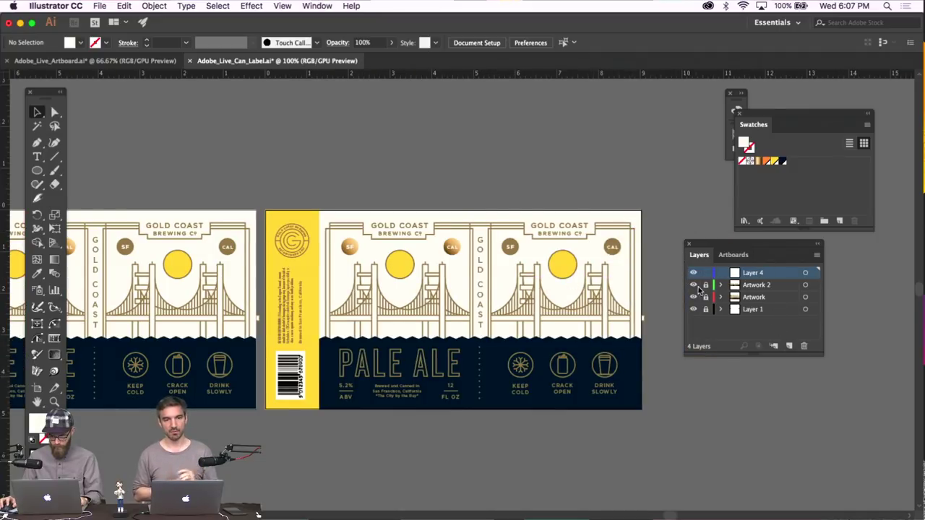
Delete all of the duplicated label artwork on Artboard 9 from the Artwork 2 layer
{"action": "left_click", "coordinate": [154, 6]}
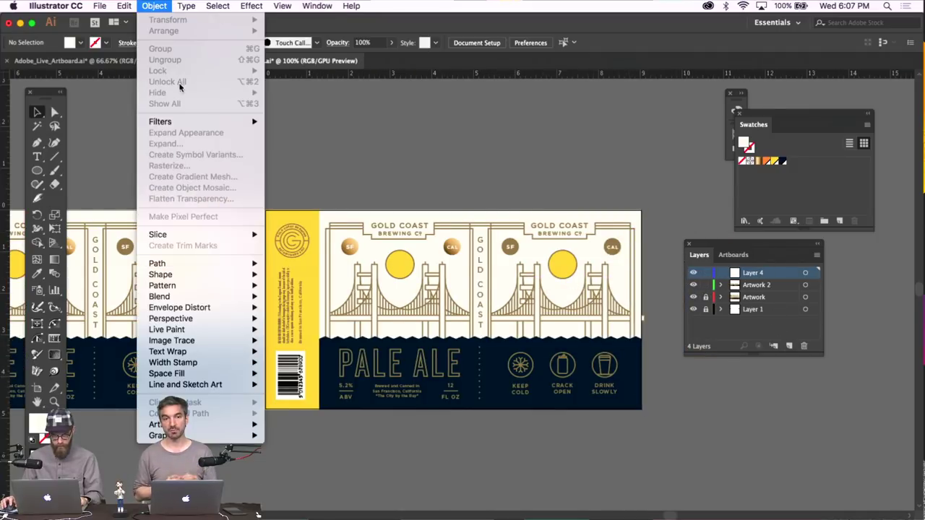
{"action": "left_click", "coordinate": [684, 192]}
{"action": "key", "text": "super+a"}
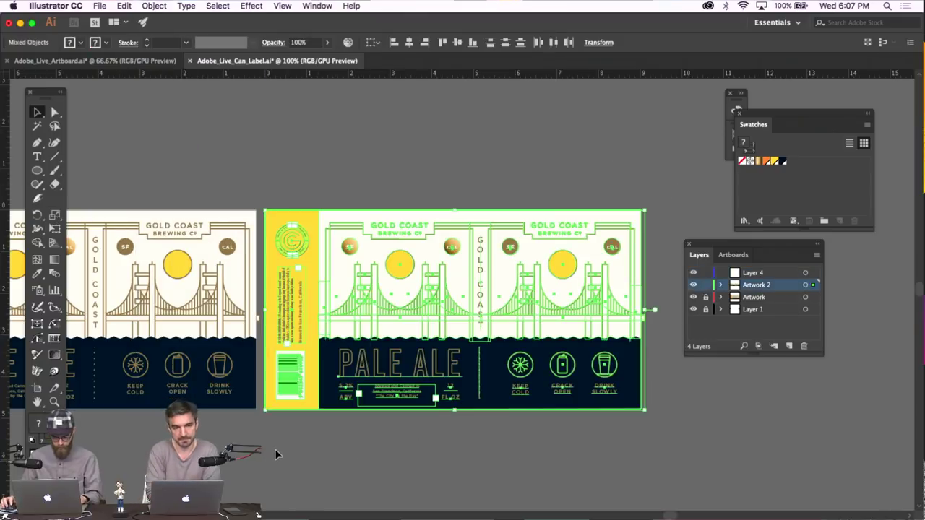
{"action": "key", "text": "Delete"}
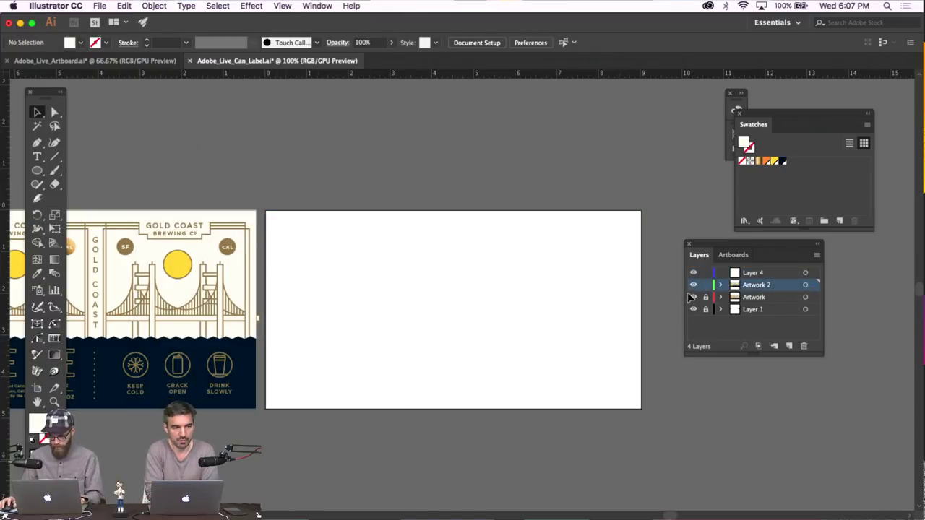
Paste the navy and yellow label artwork in place on Artboard 9, on the new top layer, keeping Artwork 2 locked
{"action": "left_click", "coordinate": [768, 274]}
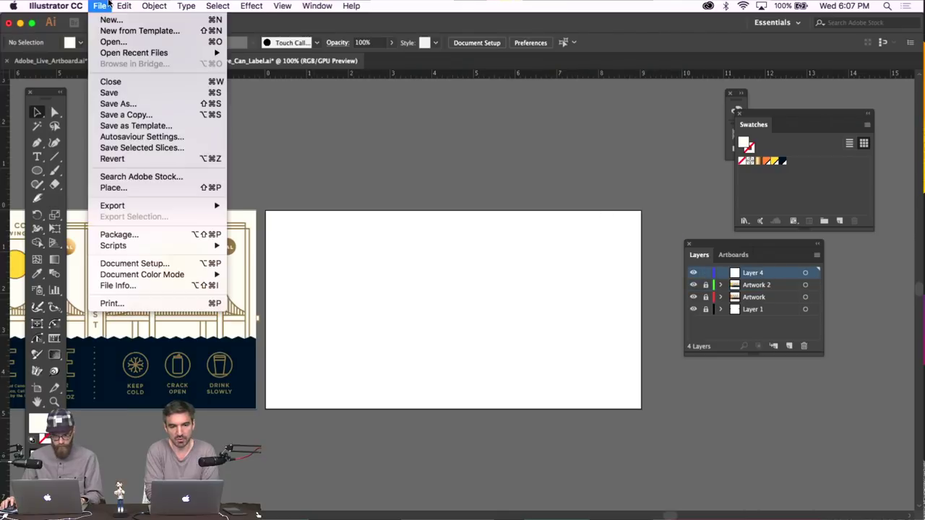
{"action": "left_click", "coordinate": [733, 256]}
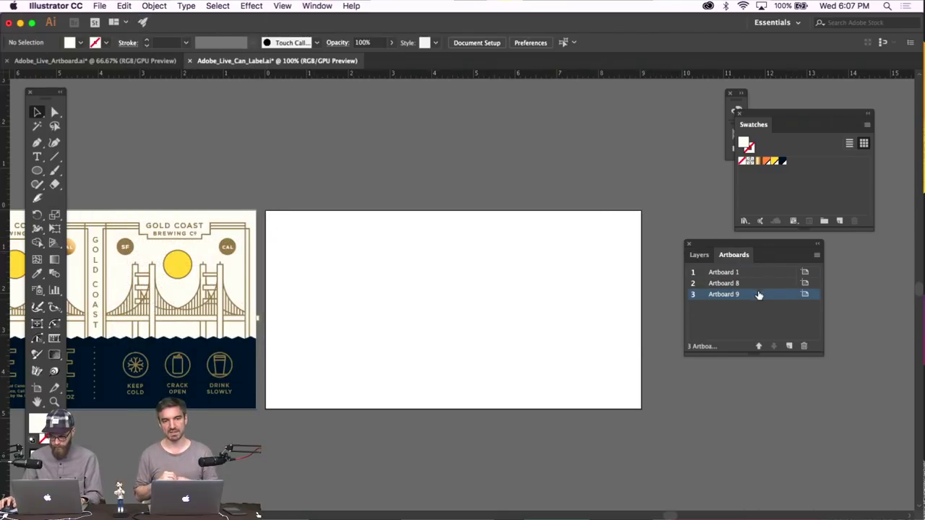
{"action": "double_click", "coordinate": [758, 294]}
{"action": "left_click", "coordinate": [123, 5]}
{"action": "left_click", "coordinate": [166, 101]}
{"action": "key", "text": "super+minus"}
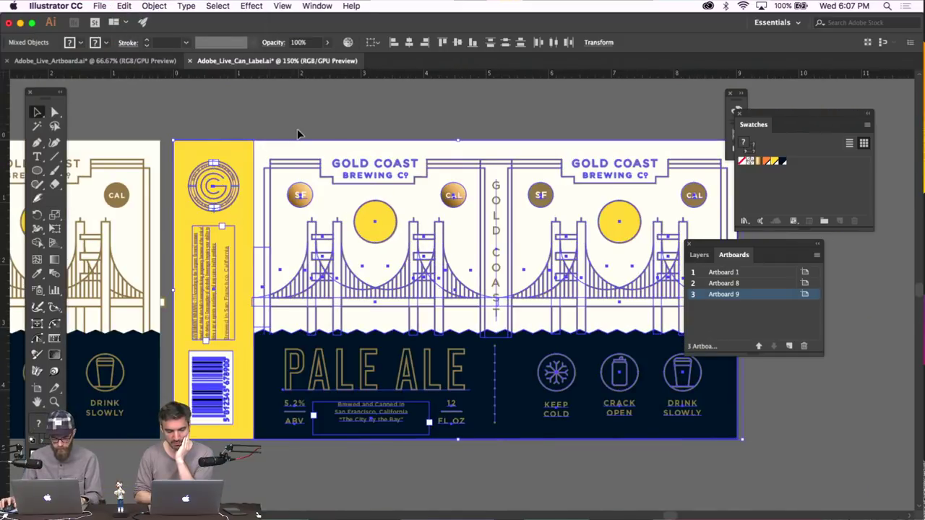
{"action": "left_click", "coordinate": [296, 134]}
{"action": "scroll", "coordinate": [298, 133], "scroll_direction": "right", "scroll_amount": 2}
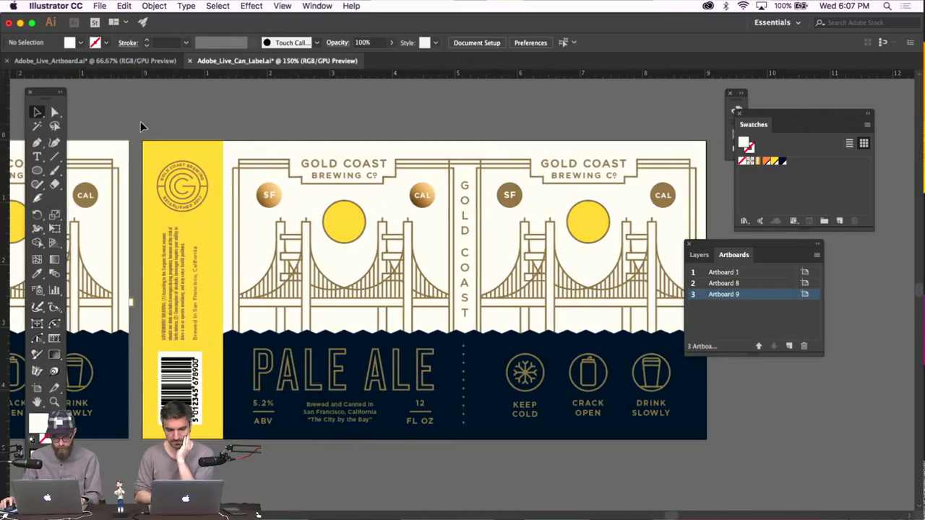
Select every object sharing the stroke weight of the label's frame line and outline all their strokes
{"action": "left_click", "coordinate": [251, 160]}
{"action": "left_click", "coordinate": [217, 6]}
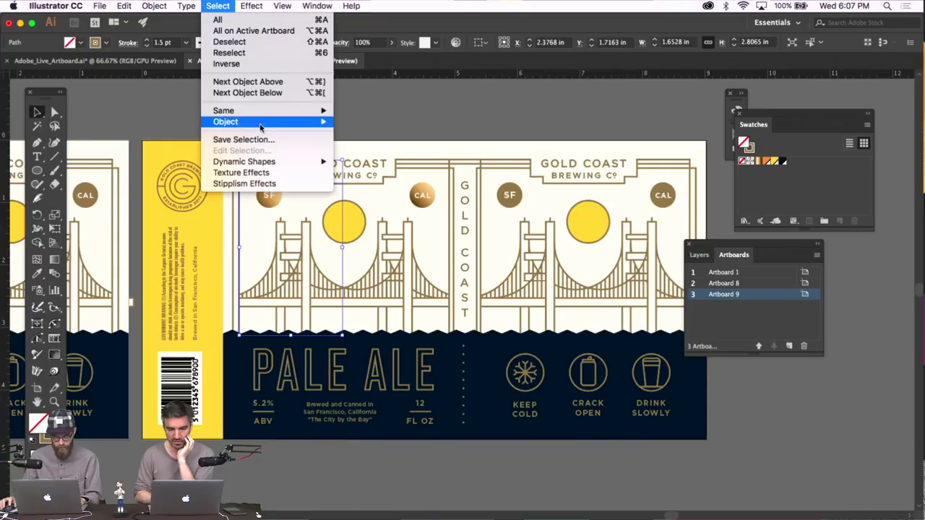
{"action": "mouse_move", "coordinate": [289, 111]}
{"action": "left_click", "coordinate": [405, 187]}
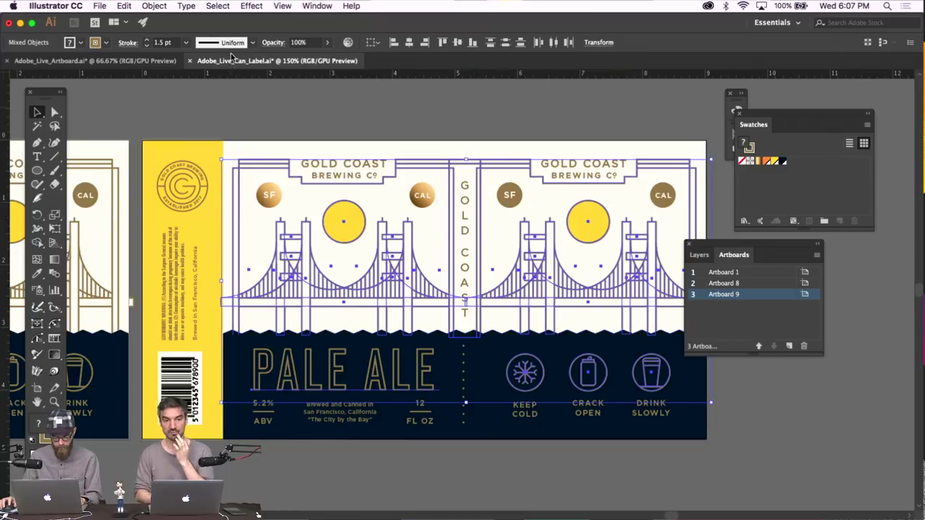
{"action": "left_click", "coordinate": [154, 6]}
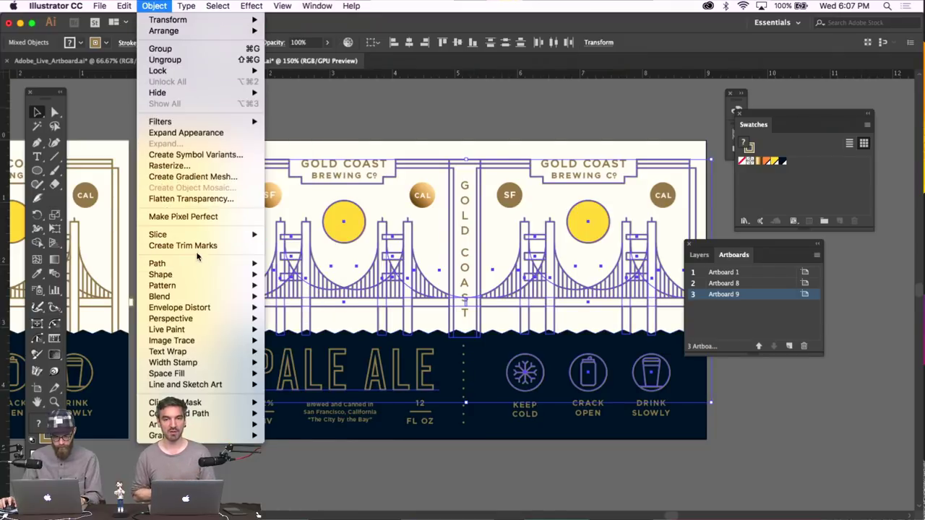
{"action": "mouse_move", "coordinate": [199, 263]}
{"action": "left_click", "coordinate": [344, 315]}
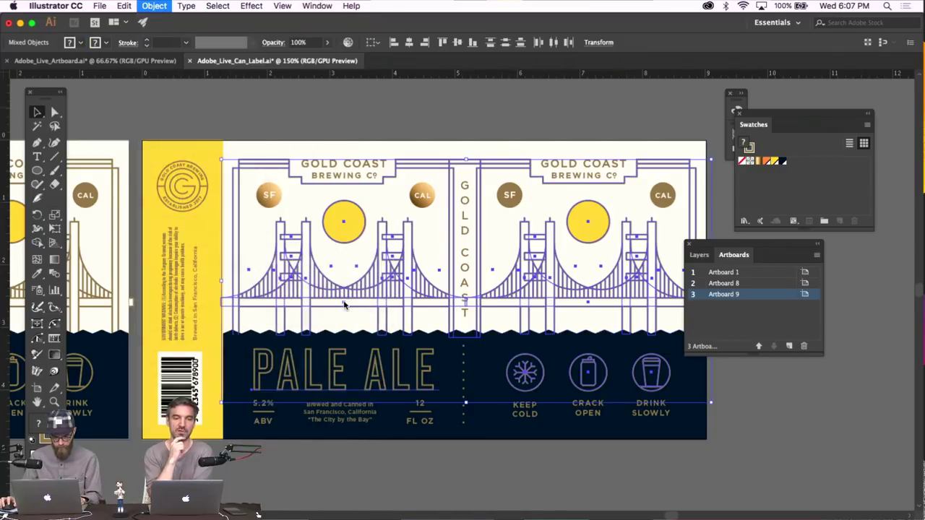
{"action": "left_click", "coordinate": [337, 108]}
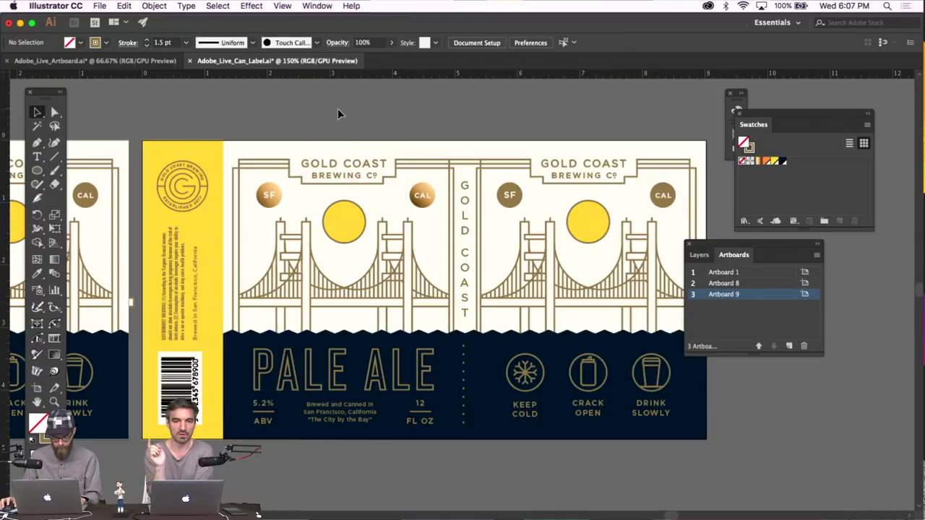
Select every object sharing the gold fill colour of the "12" text and convert the selected text to outlines
{"action": "left_click", "coordinate": [420, 404]}
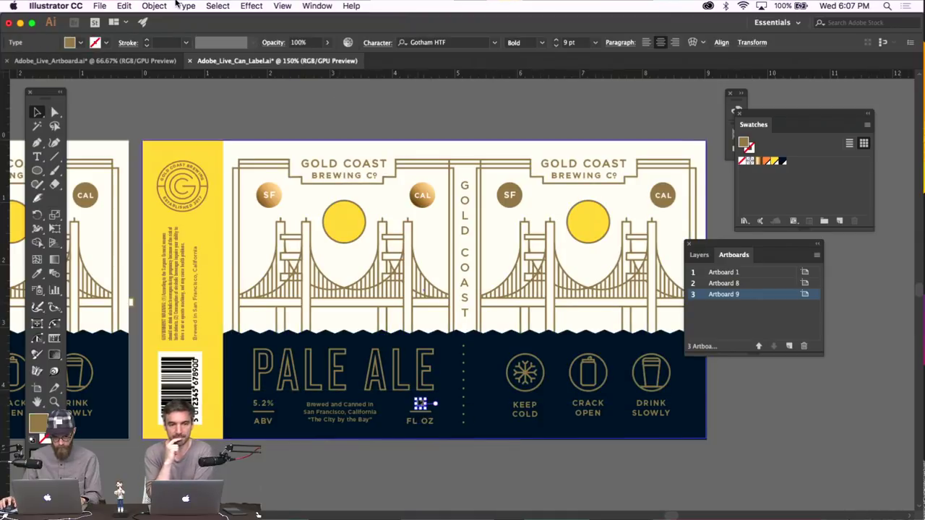
{"action": "left_click", "coordinate": [215, 6]}
{"action": "mouse_move", "coordinate": [274, 110]}
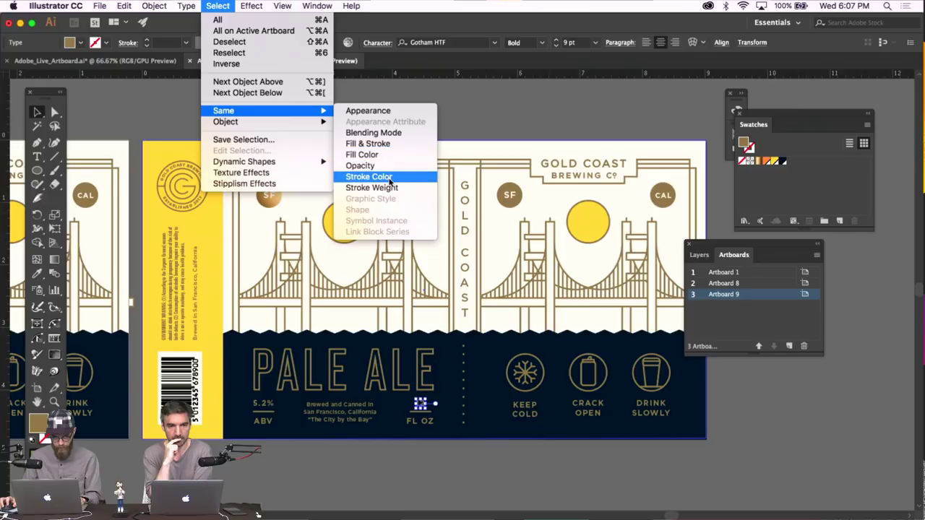
{"action": "left_click", "coordinate": [384, 154]}
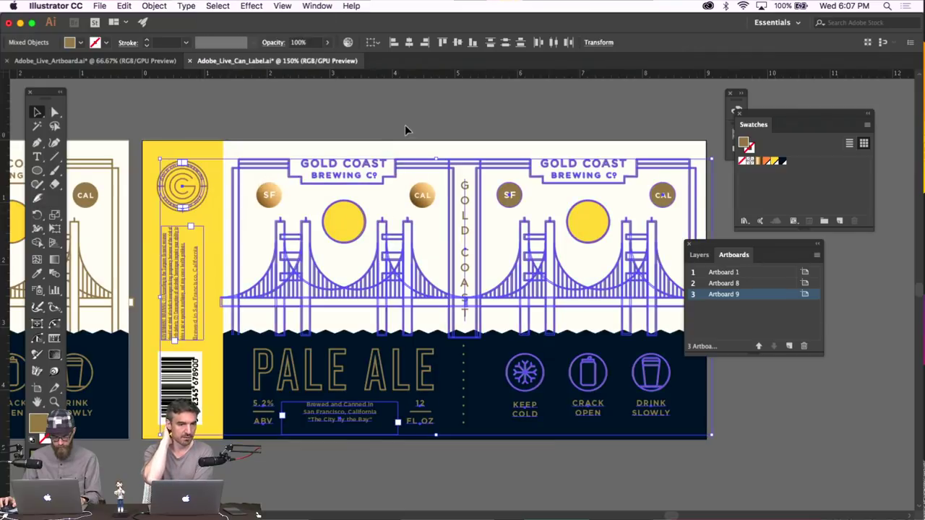
{"action": "scroll", "coordinate": [409, 118], "scroll_direction": "right", "scroll_amount": 2}
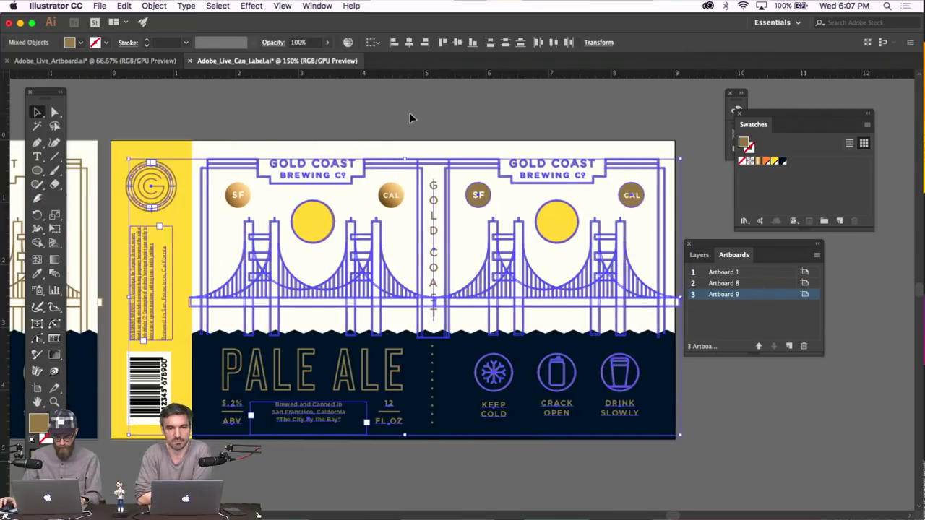
{"action": "scroll", "coordinate": [409, 118], "scroll_direction": "left", "scroll_amount": 2}
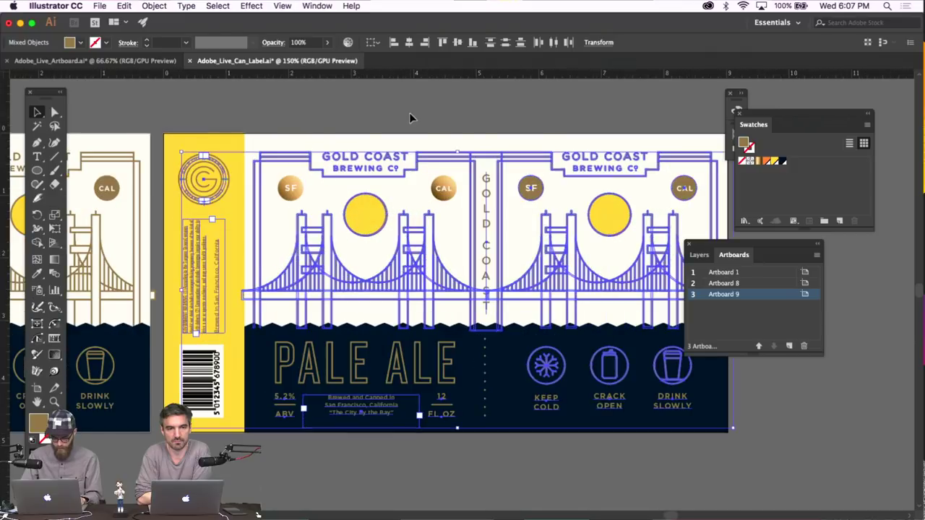
{"action": "scroll", "coordinate": [409, 113], "scroll_direction": "right", "scroll_amount": 2}
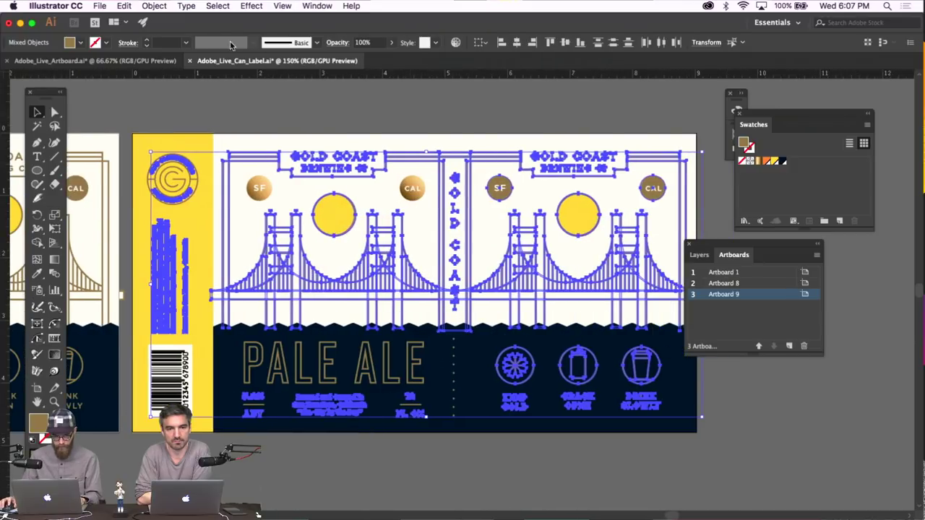
{"action": "left_click", "coordinate": [179, 114]}
Ungroup the circular Gold Coast Brewing logo on the yellow strip
{"action": "left_click", "coordinate": [182, 162]}
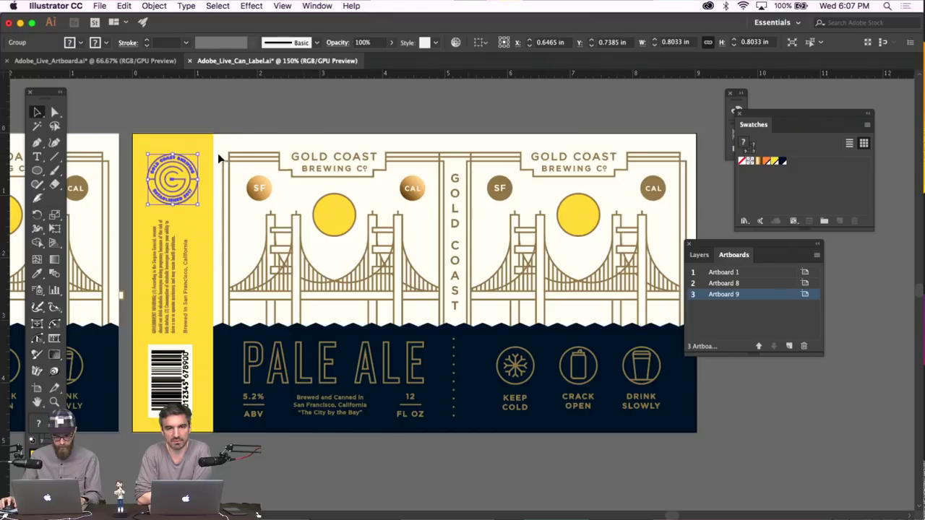
{"action": "key", "text": "super+shift+a"}
{"action": "left_click", "coordinate": [190, 167]}
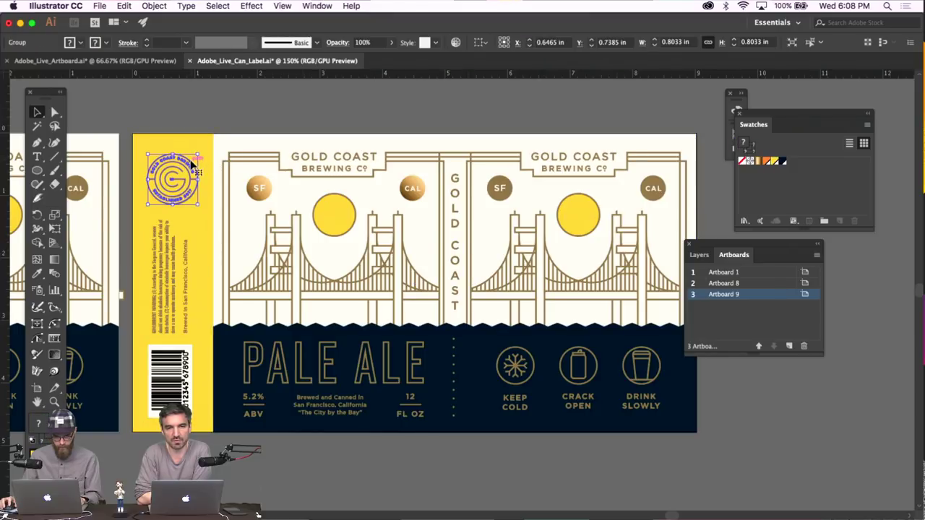
{"action": "left_click", "coordinate": [154, 6]}
{"action": "left_click", "coordinate": [175, 60]}
{"action": "left_click", "coordinate": [227, 107]}
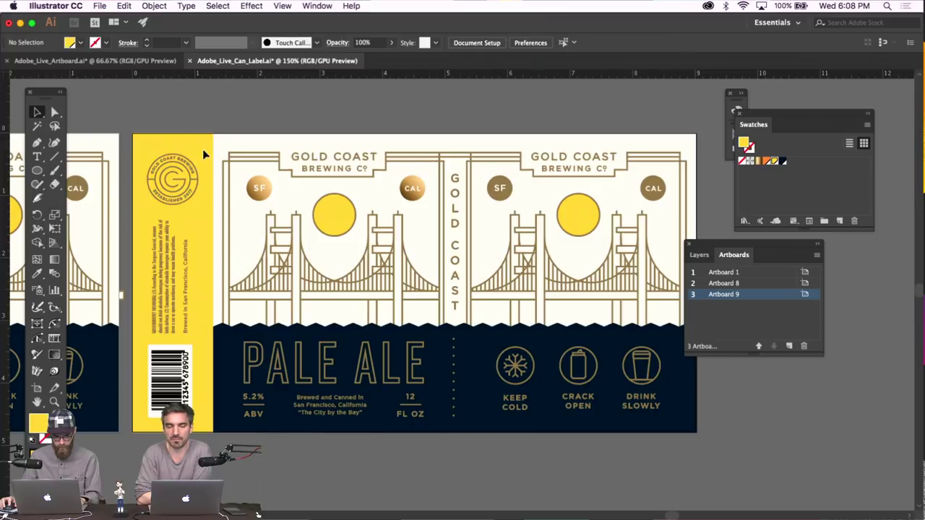
Select the circular logo's outer ring with all paths of matching stroke weight and stroke colour, and outline their strokes
{"action": "left_click", "coordinate": [194, 167]}
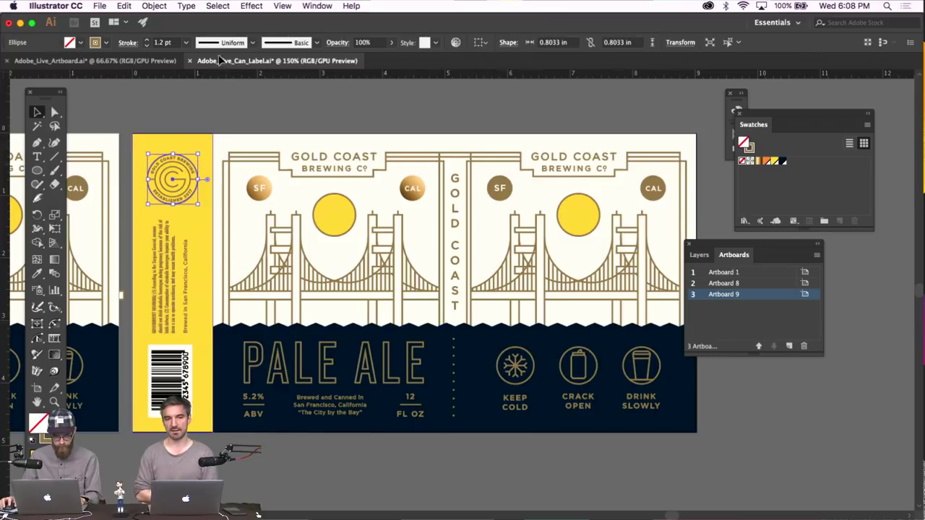
{"action": "left_click", "coordinate": [252, 6]}
{"action": "mouse_move", "coordinate": [217, 5]}
{"action": "mouse_move", "coordinate": [224, 111]}
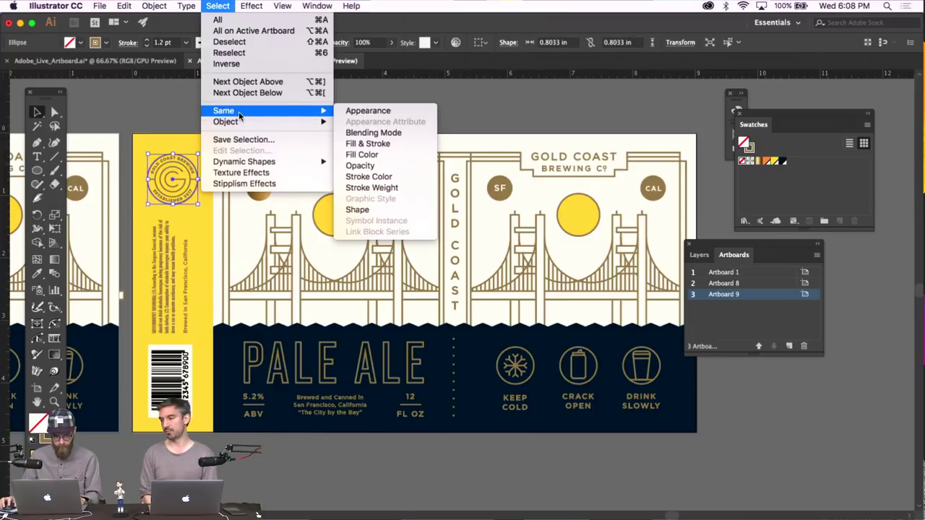
{"action": "left_click", "coordinate": [380, 189]}
{"action": "left_click", "coordinate": [154, 6]}
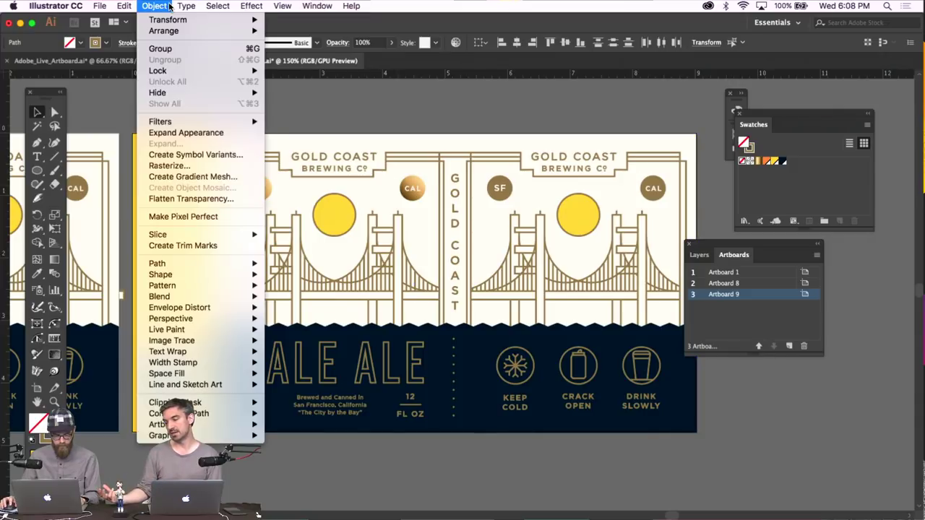
{"action": "left_click", "coordinate": [316, 92]}
{"action": "left_click", "coordinate": [218, 6]}
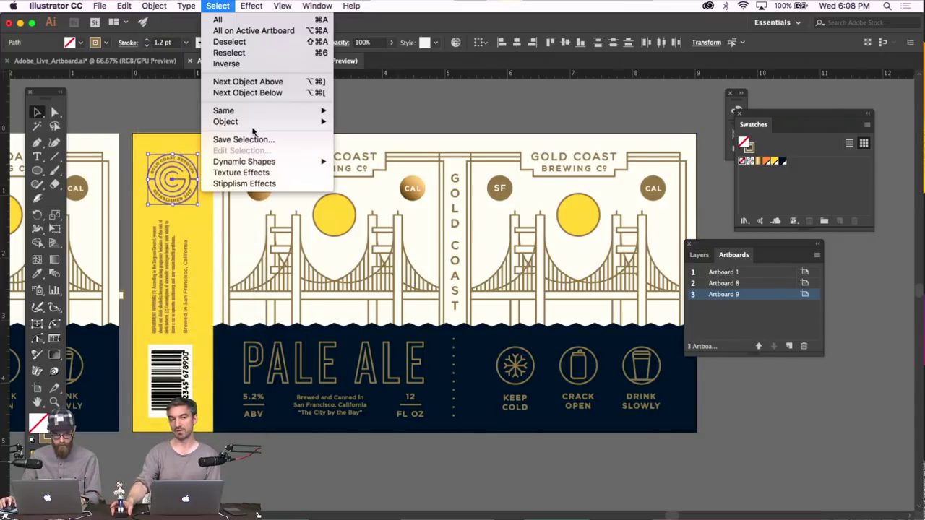
{"action": "mouse_move", "coordinate": [247, 112]}
{"action": "left_click", "coordinate": [389, 177]}
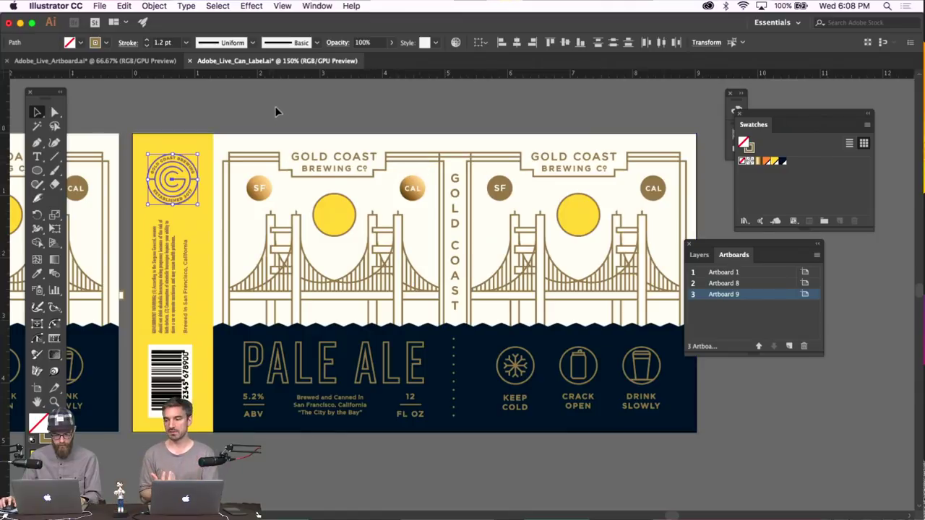
{"action": "left_click", "coordinate": [154, 6]}
{"action": "mouse_move", "coordinate": [210, 263]}
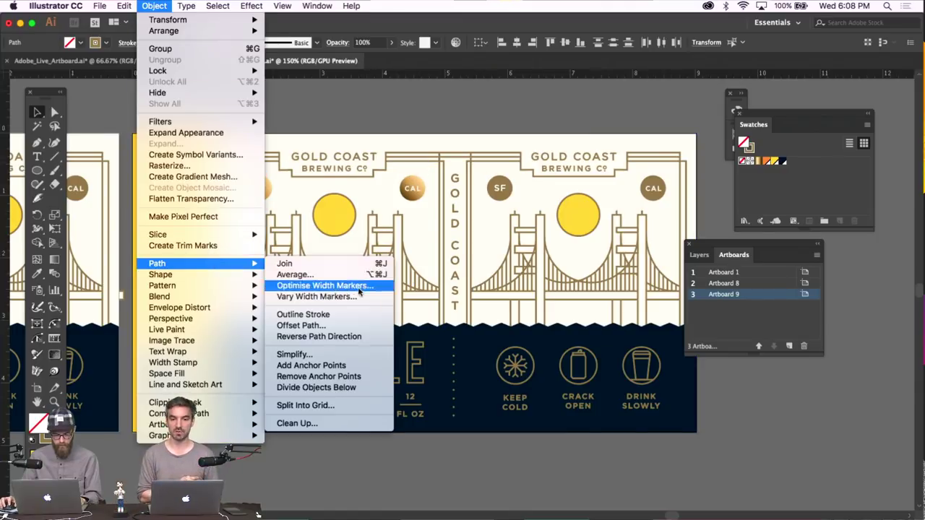
{"action": "left_click", "coordinate": [352, 315]}
{"action": "left_click", "coordinate": [241, 128]}
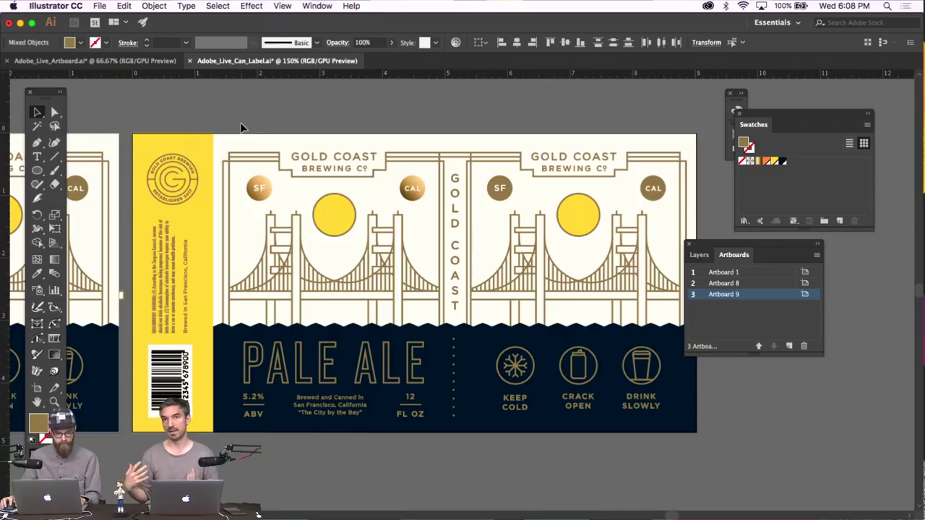
{"action": "left_click", "coordinate": [205, 145]}
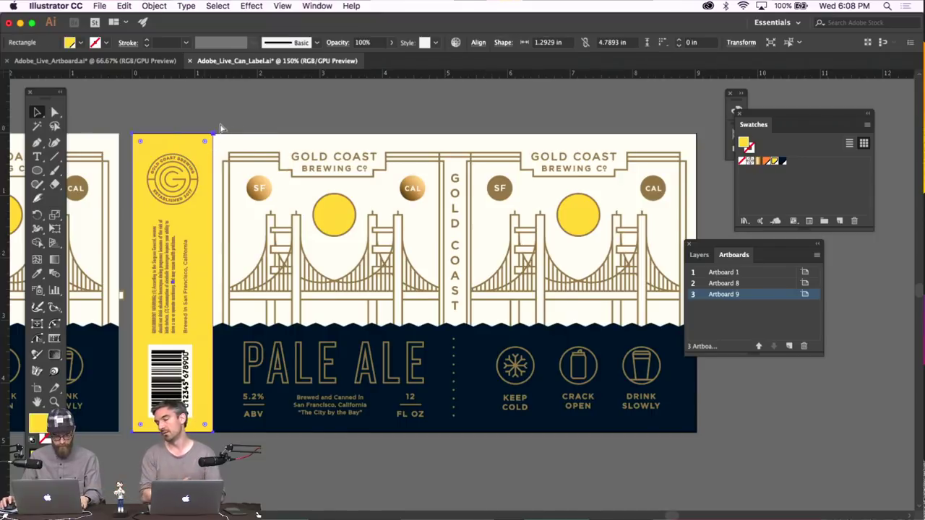
{"action": "left_click", "coordinate": [215, 131]}
{"action": "left_click", "coordinate": [186, 163]}
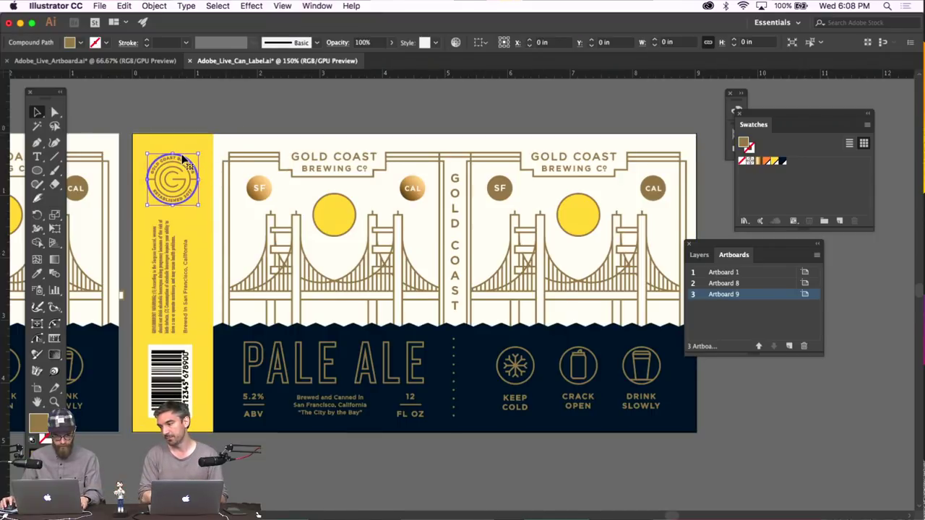
{"action": "left_click", "coordinate": [176, 161]}
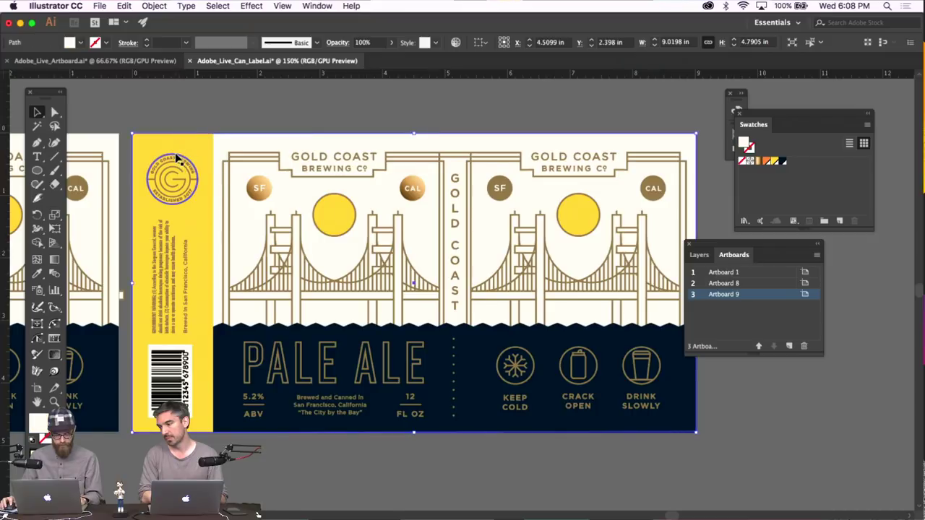
{"action": "left_click", "coordinate": [219, 6]}
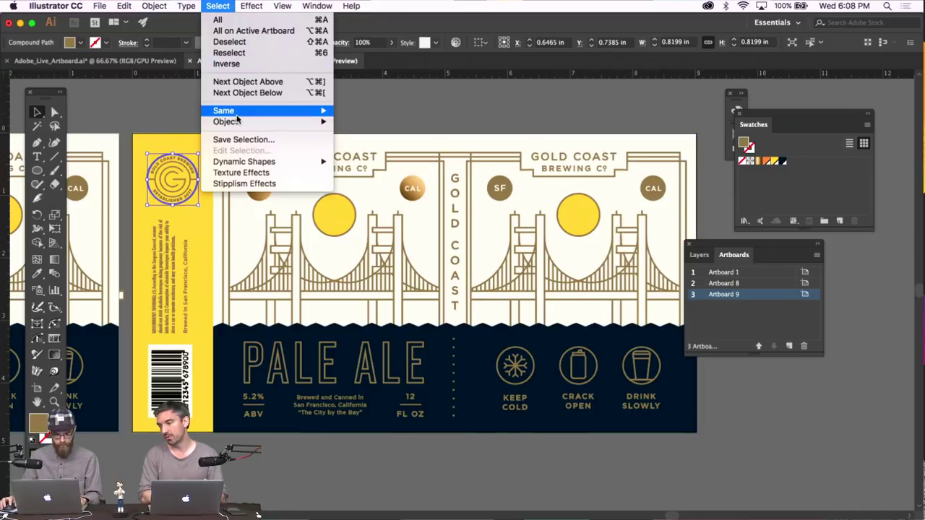
{"action": "mouse_move", "coordinate": [318, 110]}
{"action": "left_click", "coordinate": [385, 156]}
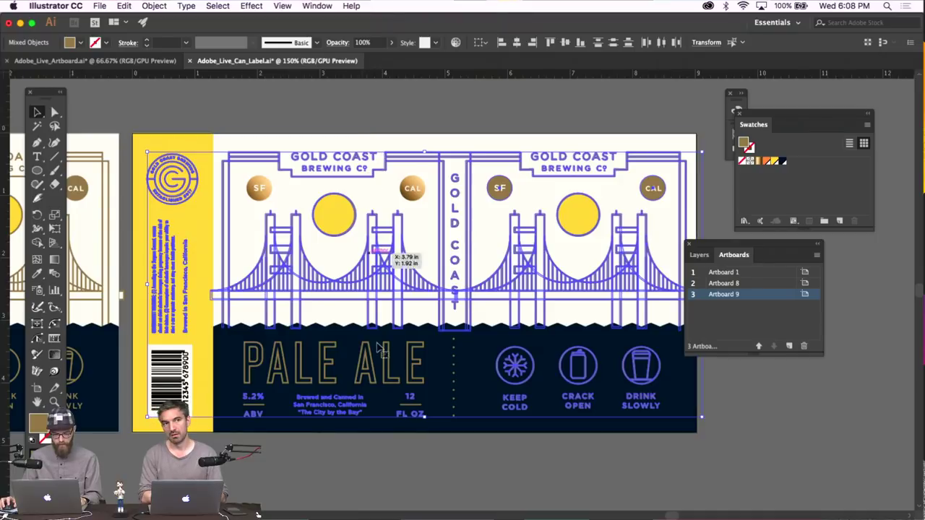
{"action": "left_click", "coordinate": [416, 409], "text": "shift"}
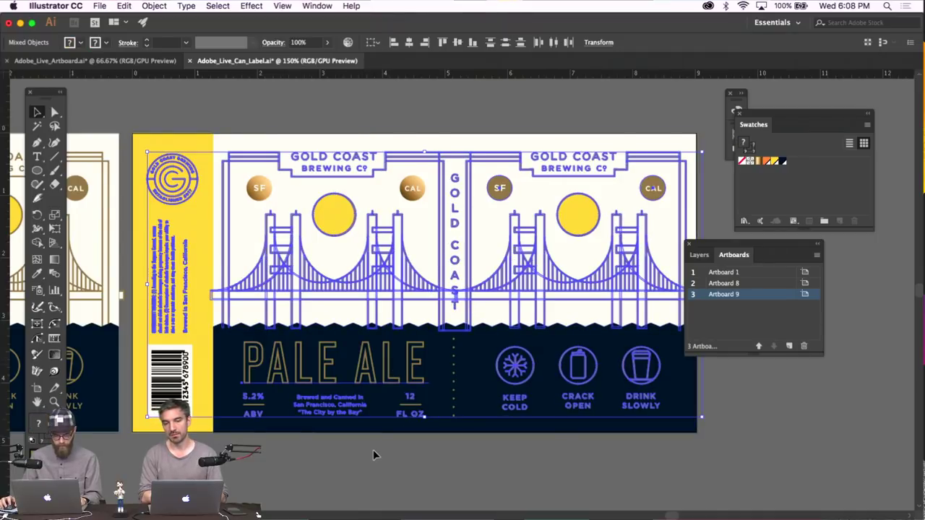
{"action": "left_click", "coordinate": [373, 451]}
Outline the strokes of the PALE ALE lettering
{"action": "left_click", "coordinate": [393, 359]}
{"action": "left_click", "coordinate": [392, 359]}
{"action": "left_click", "coordinate": [154, 5]}
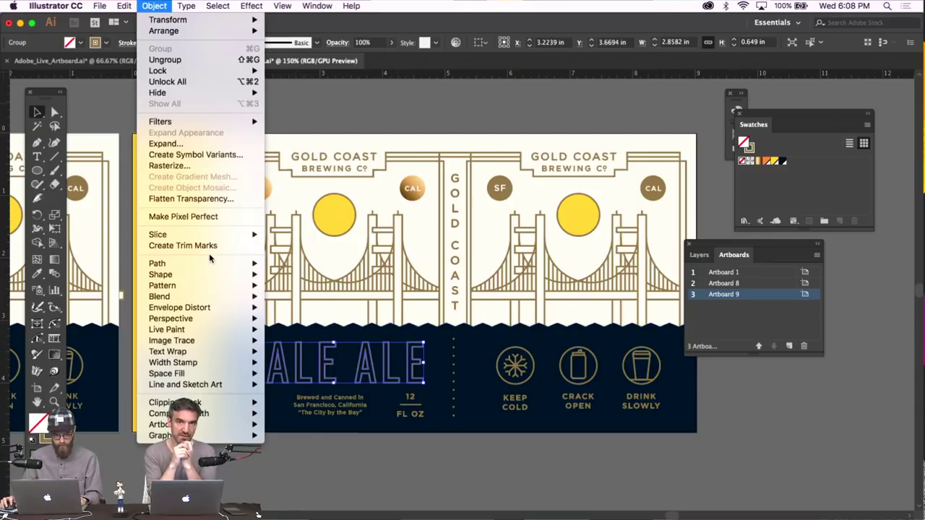
{"action": "mouse_move", "coordinate": [210, 263]}
{"action": "left_click", "coordinate": [337, 318]}
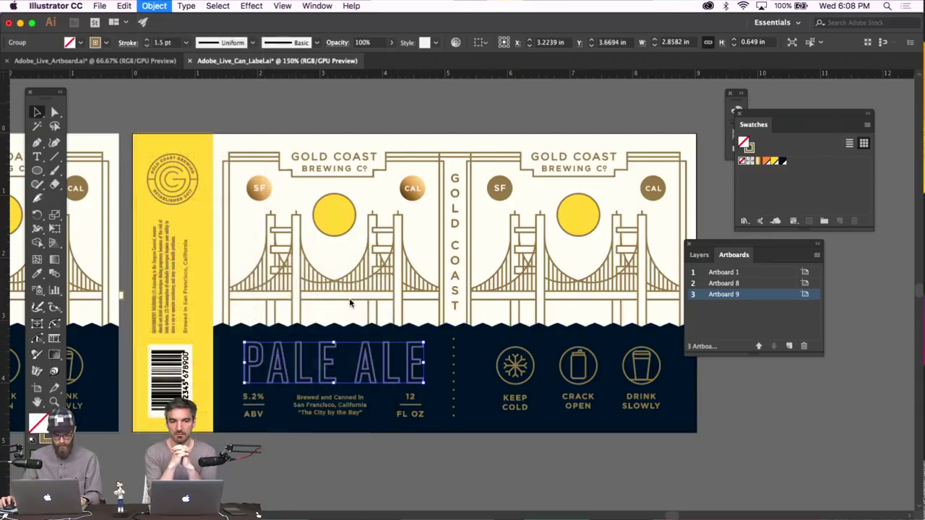
Select every object sharing the circular logo's gold fill colour, add the short divider lines and dotted line, and outline the strokes
{"action": "left_click", "coordinate": [195, 175]}
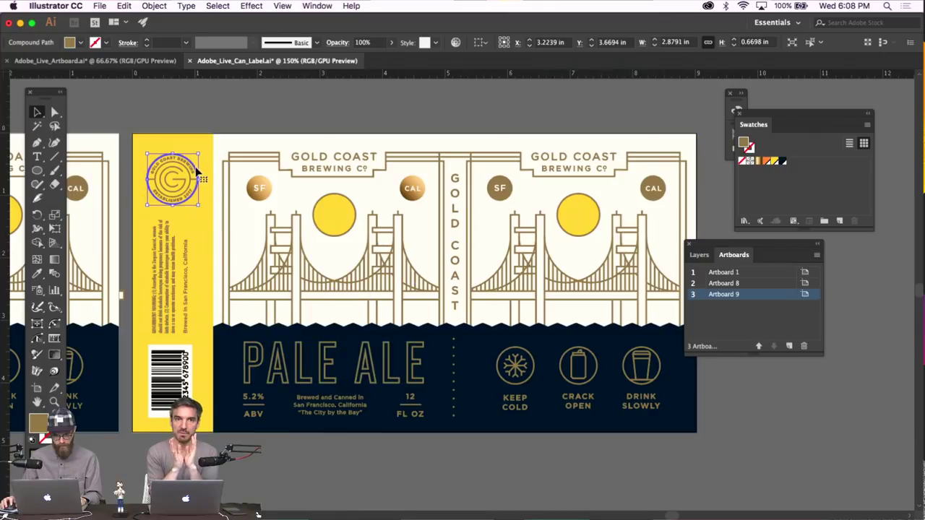
{"action": "left_click", "coordinate": [187, 5]}
{"action": "mouse_move", "coordinate": [218, 6]}
{"action": "mouse_move", "coordinate": [261, 110]}
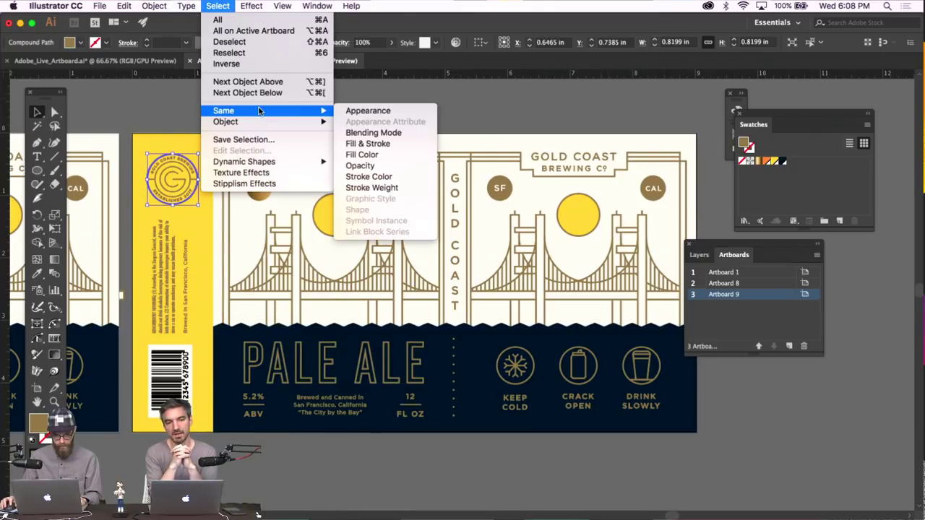
{"action": "left_click", "coordinate": [415, 155]}
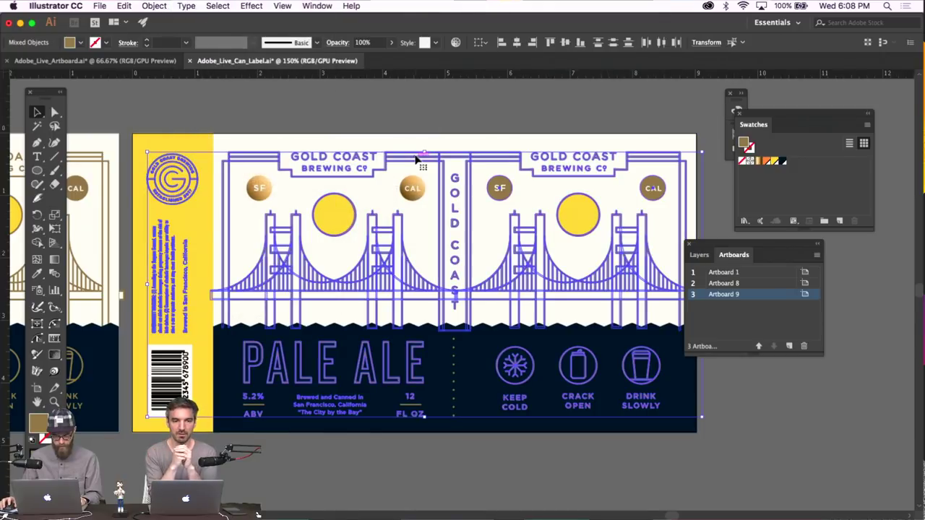
{"action": "left_click", "coordinate": [420, 413]}
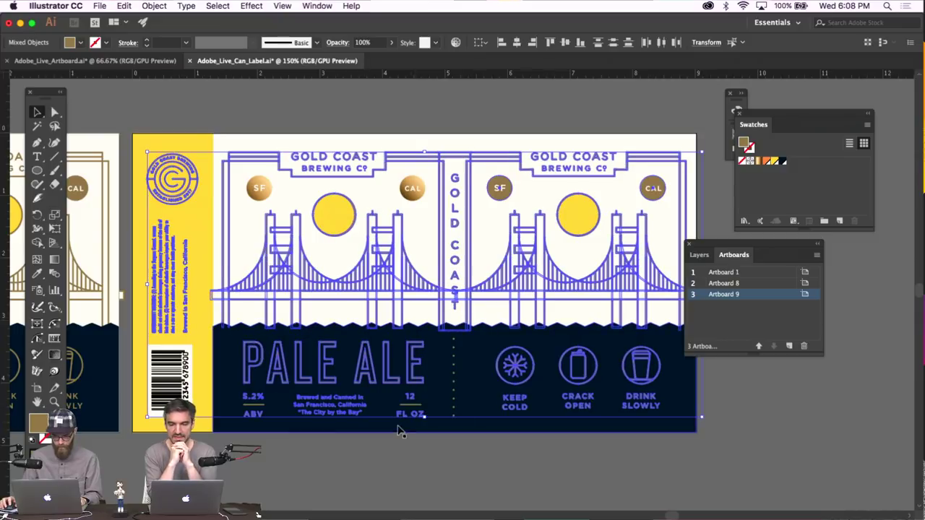
{"action": "left_click", "coordinate": [287, 408], "text": "shift"}
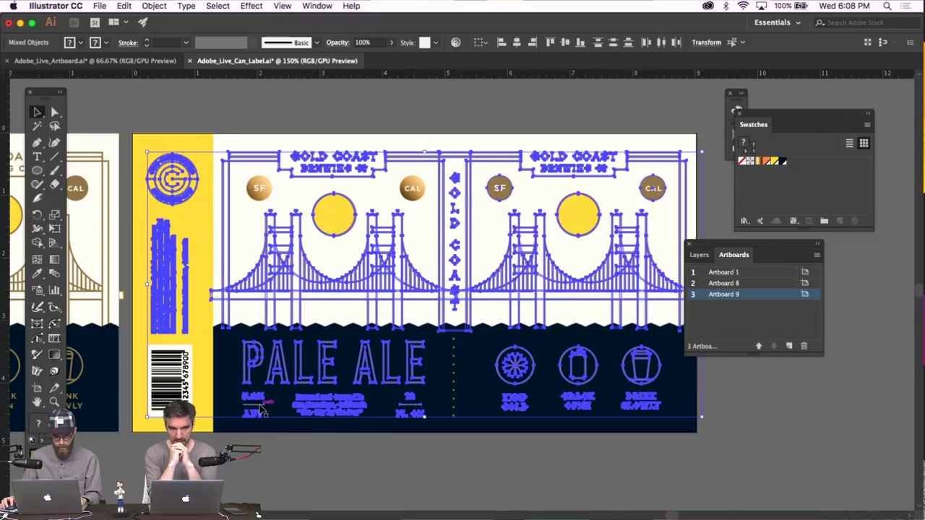
{"action": "key", "text": "super+shift+o"}
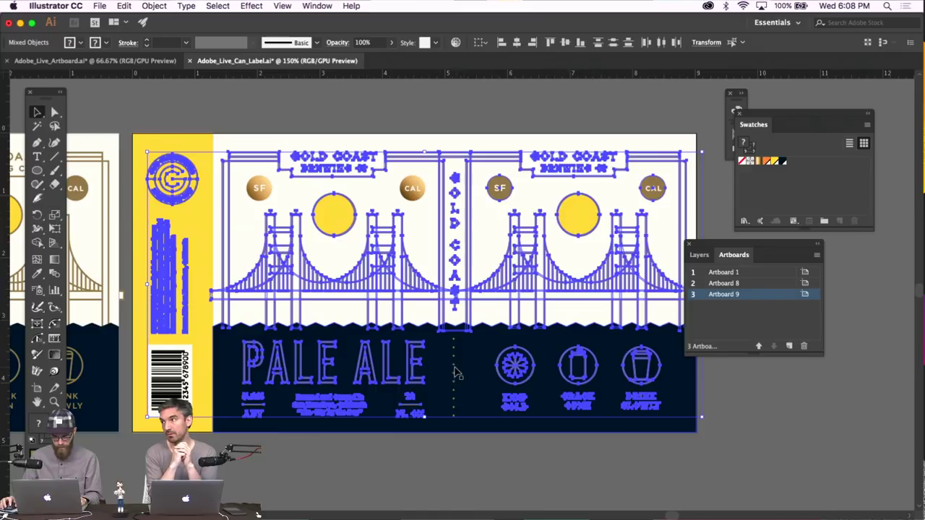
{"action": "left_click", "coordinate": [154, 6]}
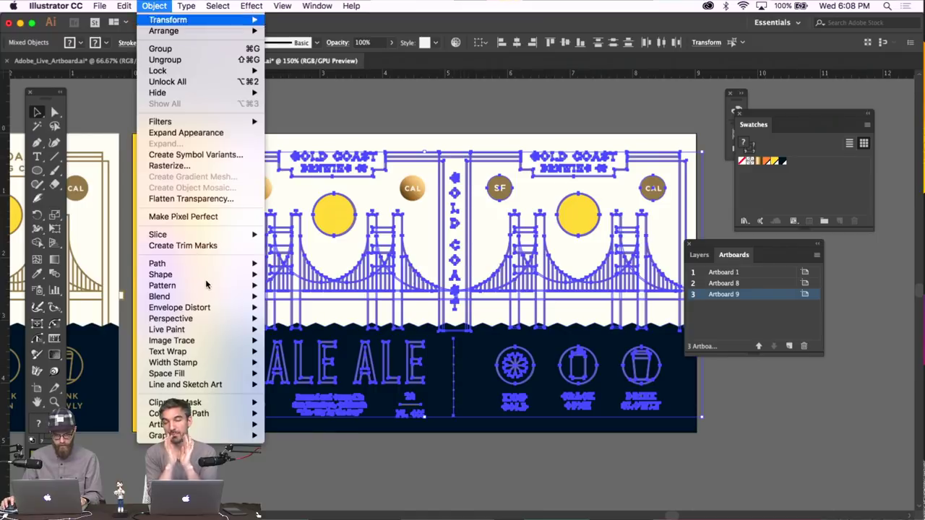
{"action": "mouse_move", "coordinate": [194, 262]}
{"action": "left_click", "coordinate": [364, 314]}
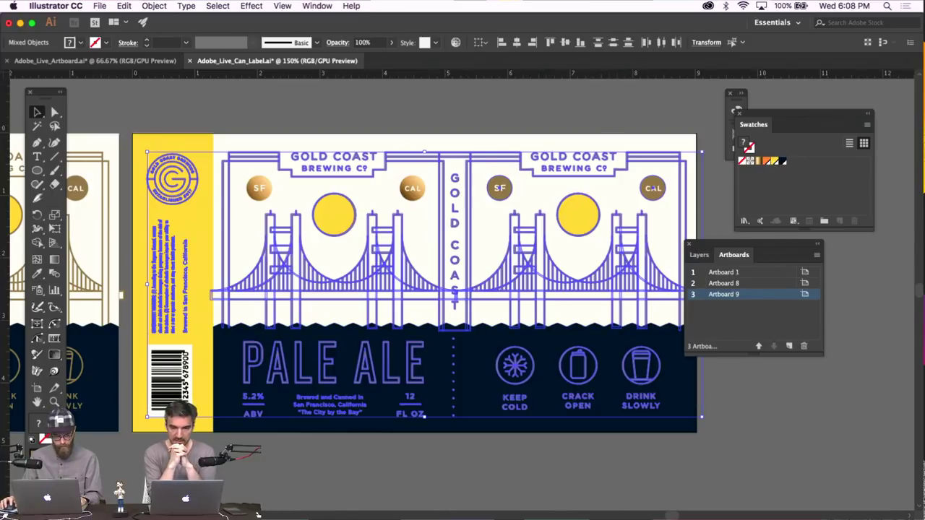
Recolour the selected artwork with the flat gold sampled from the neighbouring label's CAL circle
{"action": "left_click", "coordinate": [37, 273]}
{"action": "left_click", "coordinate": [88, 174]}
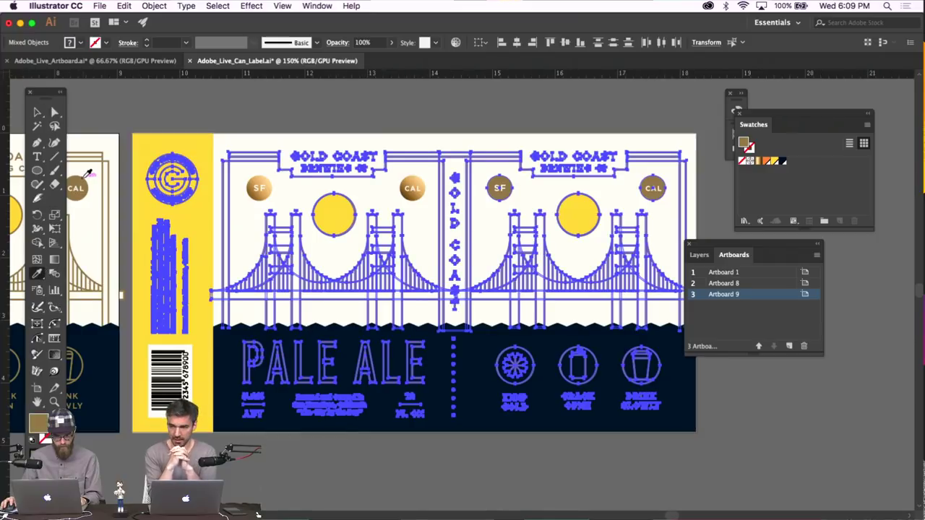
{"action": "key", "text": "v"}
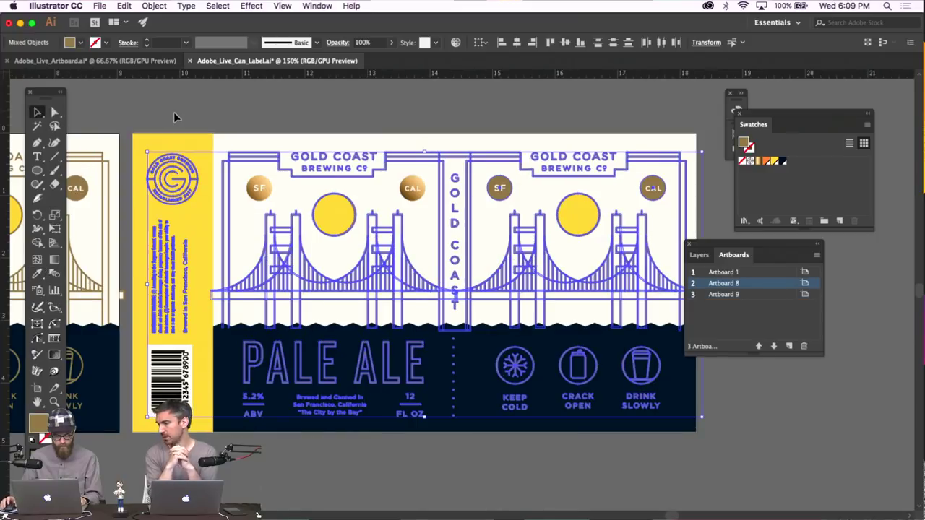
Inspect the selected gold artwork close up across the whole label, from the yellow strip to the navy base
{"action": "scroll", "coordinate": [174, 116], "scroll_direction": "left", "scroll_amount": 3}
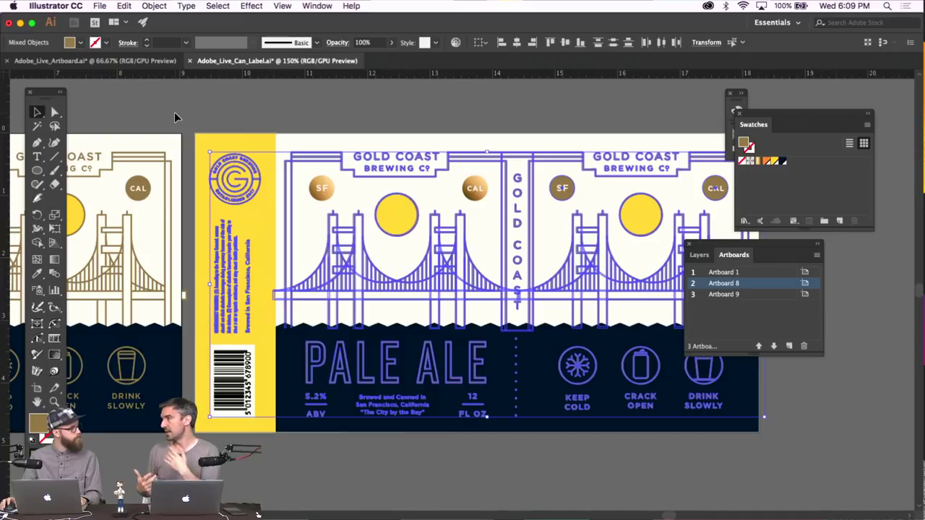
{"action": "key", "text": "super+equal"}
{"action": "key", "text": "super+equal"}
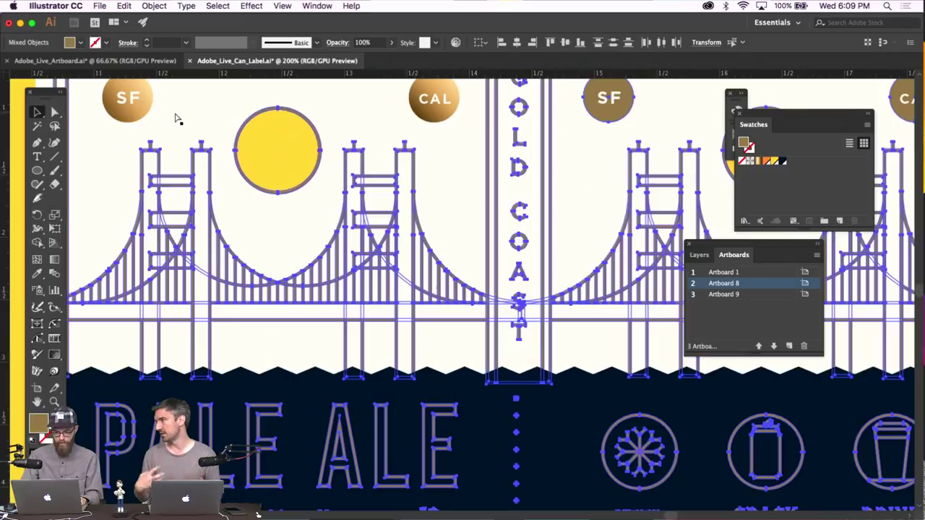
{"action": "scroll", "coordinate": [176, 118], "scroll_direction": "left", "scroll_amount": 10}
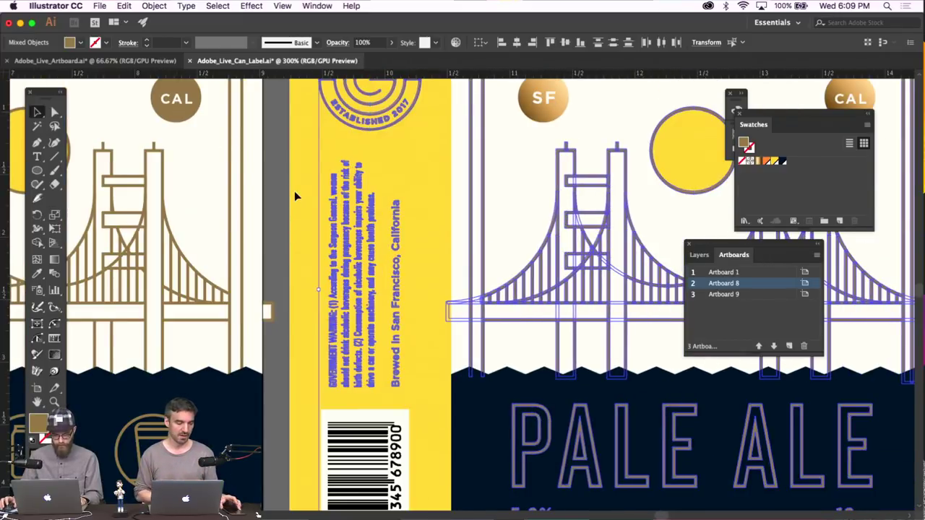
{"action": "scroll", "coordinate": [295, 194], "scroll_direction": "up", "scroll_amount": 3}
{"action": "scroll", "coordinate": [295, 193], "scroll_direction": "right", "scroll_amount": 6}
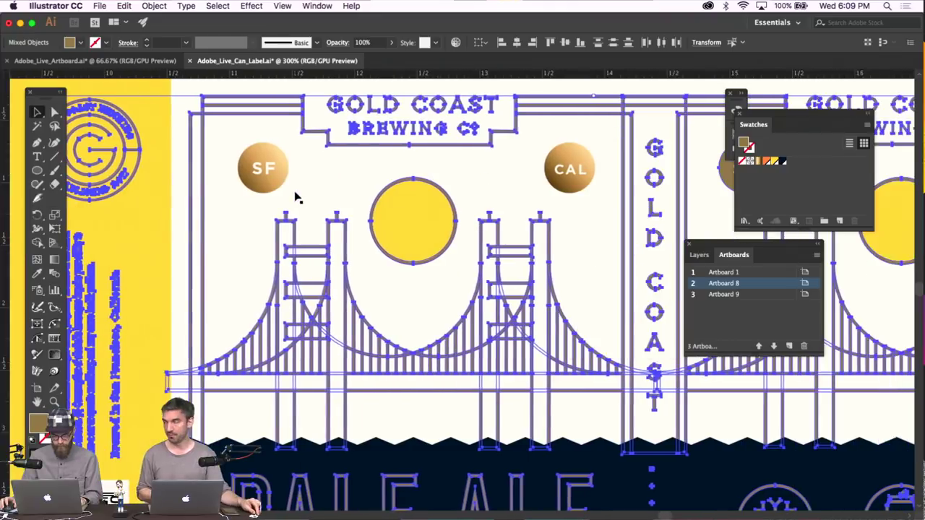
{"action": "scroll", "coordinate": [295, 194], "scroll_direction": "down", "scroll_amount": 5}
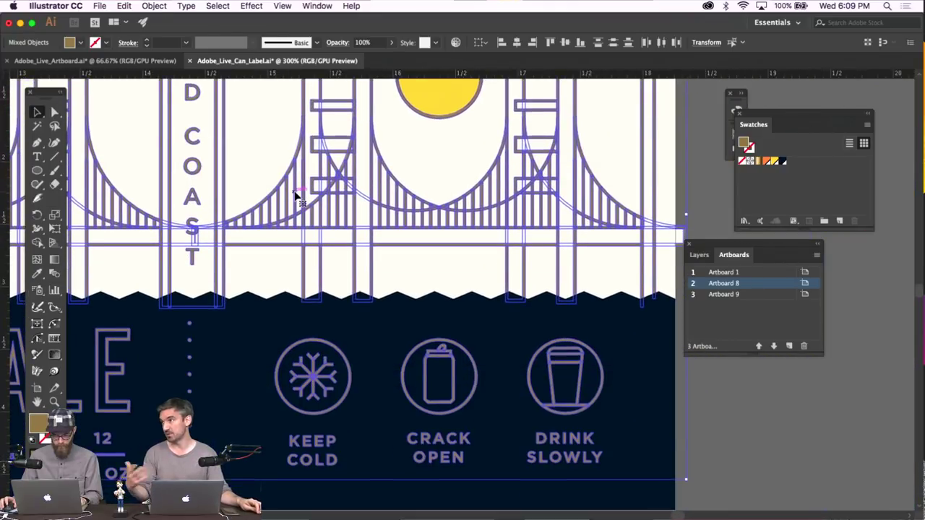
{"action": "scroll", "coordinate": [330, 212], "scroll_direction": "left", "scroll_amount": 12}
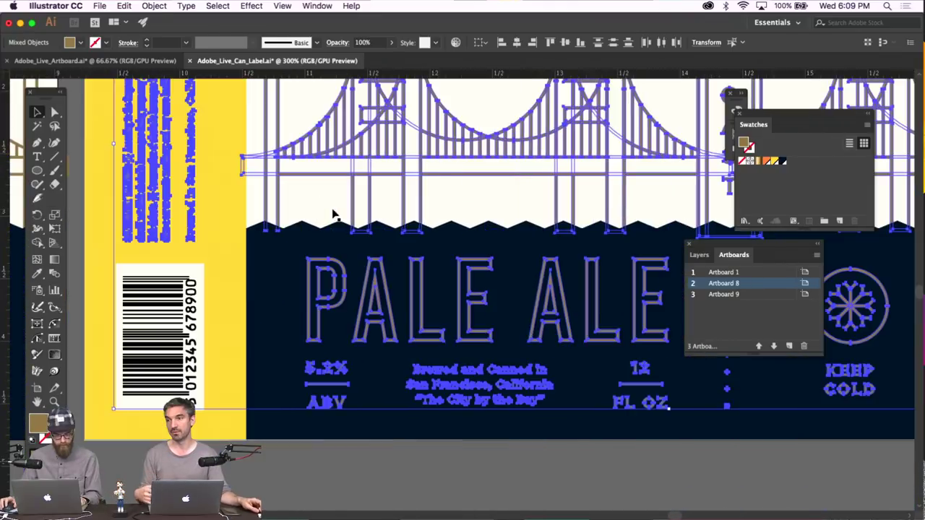
{"action": "scroll", "coordinate": [332, 214], "scroll_direction": "up", "scroll_amount": 6}
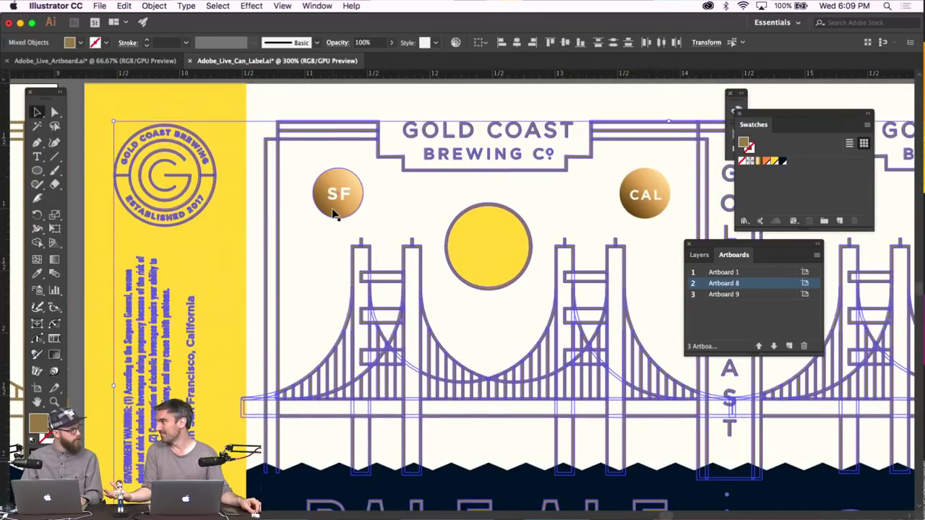
{"action": "key", "text": "super+minus"}
{"action": "key", "text": "super+minus"}
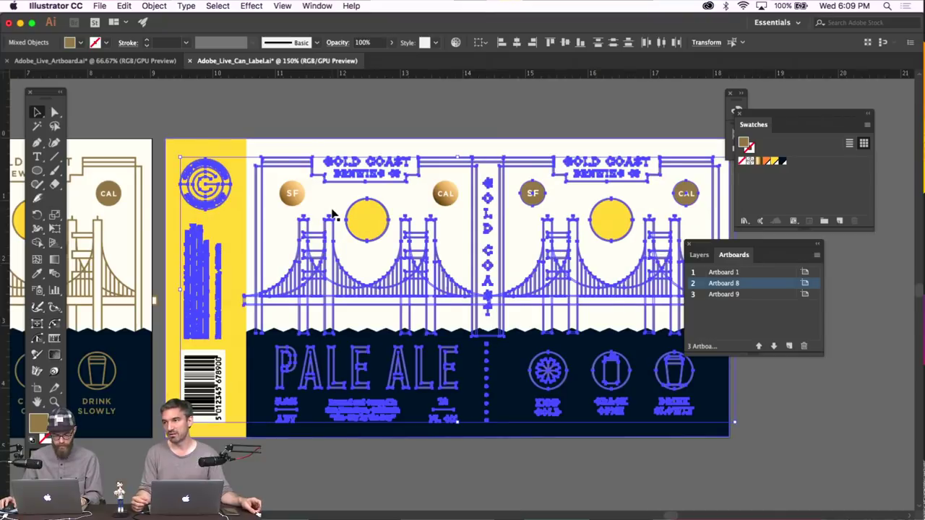
{"action": "scroll", "coordinate": [332, 214], "scroll_direction": "right", "scroll_amount": 2}
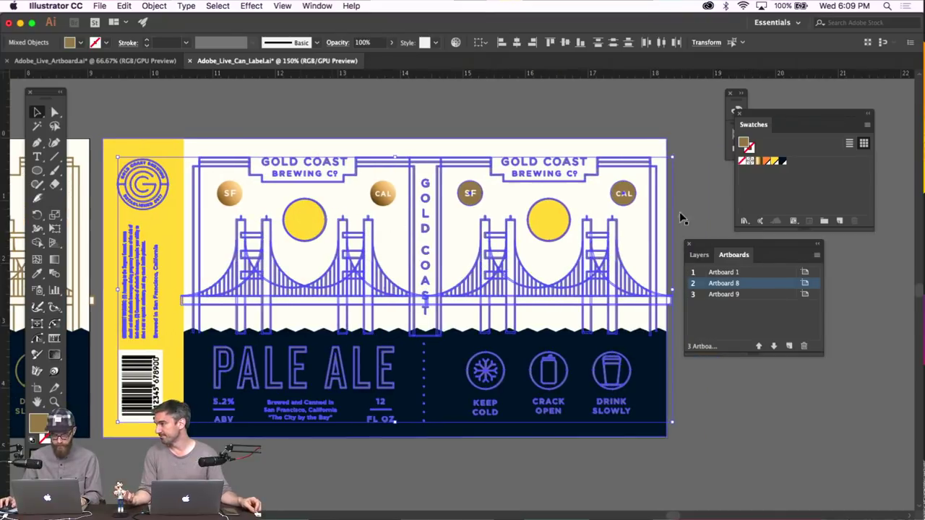
Merge the selected gold artwork with the Pathfinder Merge operation
{"action": "left_click", "coordinate": [333, 5]}
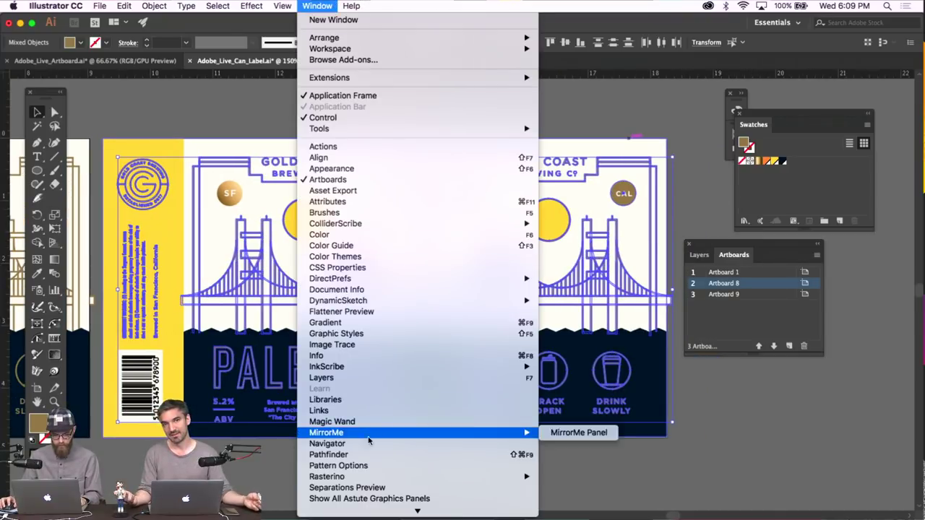
{"action": "left_click", "coordinate": [367, 455]}
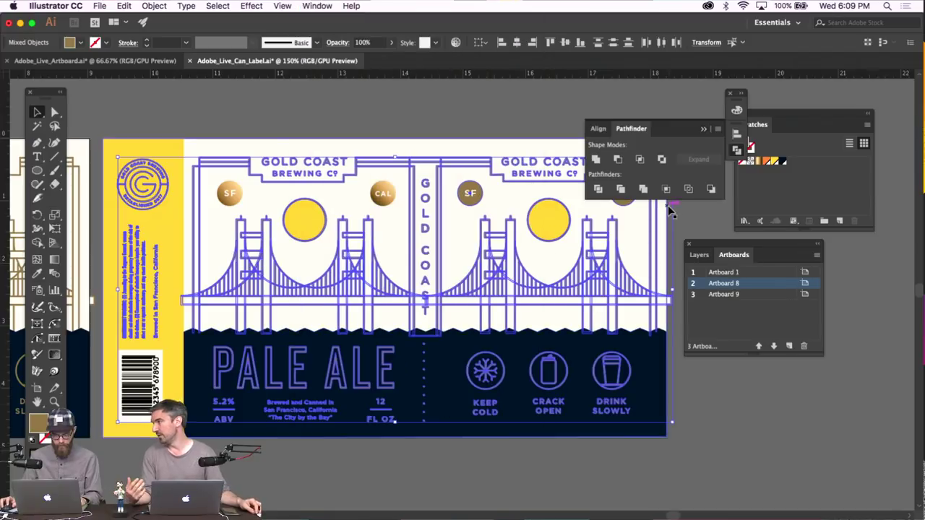
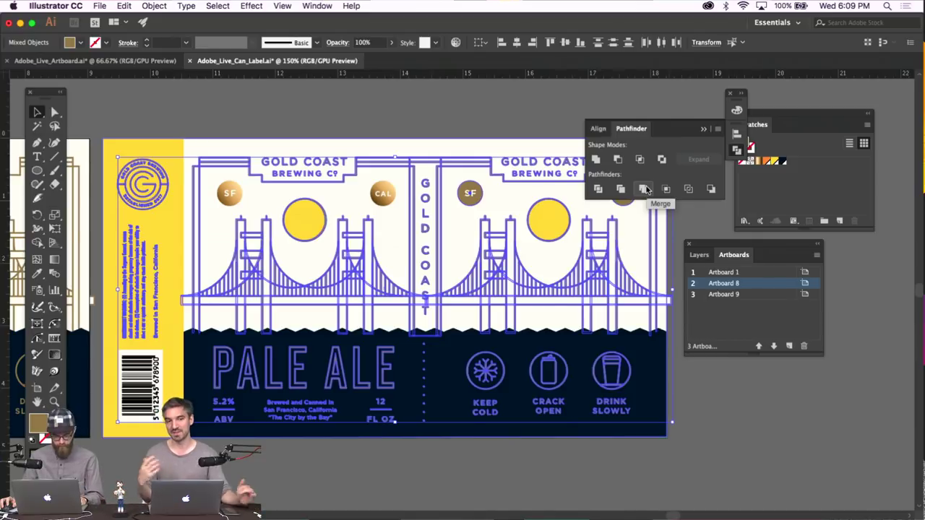
{"action": "left_click", "coordinate": [645, 189]}
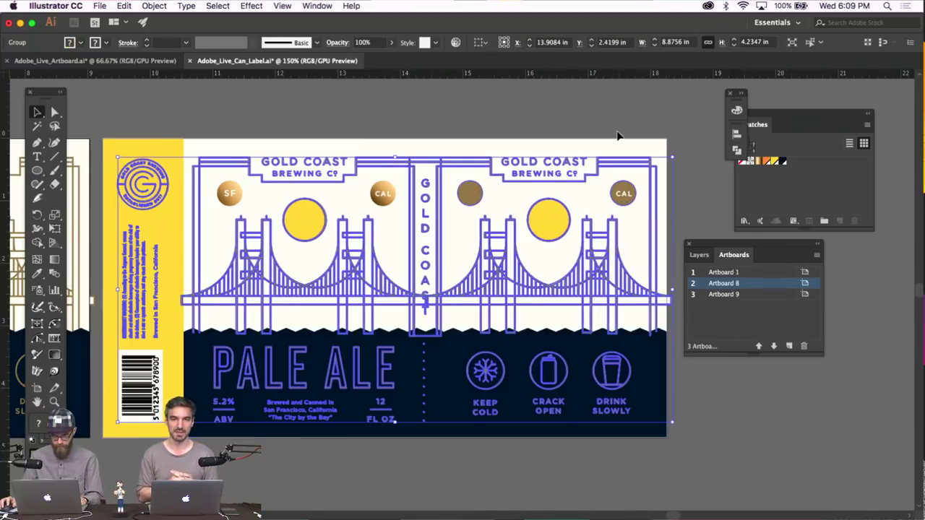
Select every merged shape sharing the circular logo's flat gold fill colour and fill them with the gold gradient swatch
{"action": "left_click", "coordinate": [54, 112]}
{"action": "key", "text": "super+shift+a"}
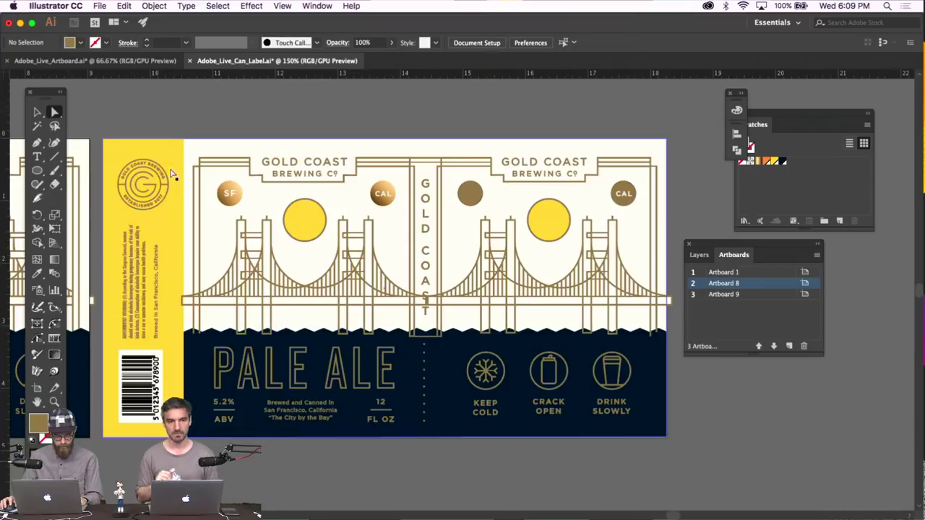
{"action": "left_click", "coordinate": [167, 177]}
{"action": "left_click", "coordinate": [217, 6]}
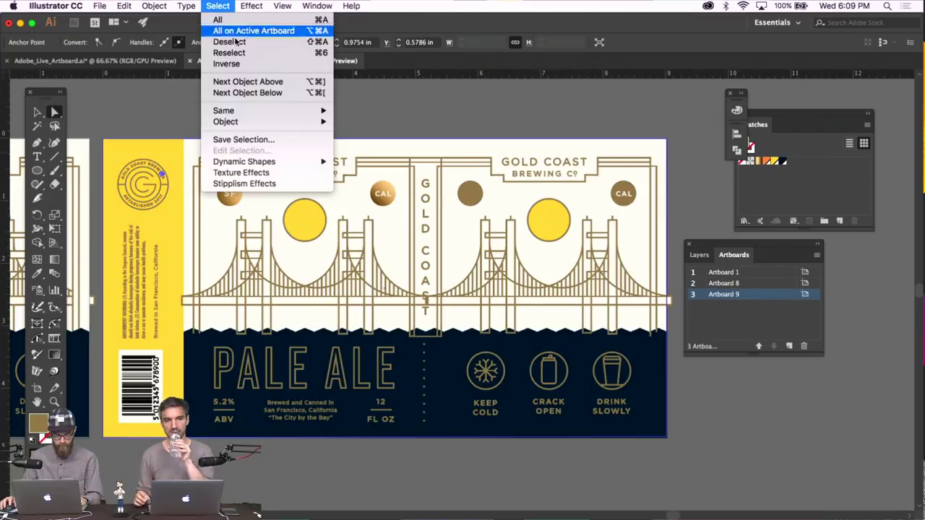
{"action": "mouse_move", "coordinate": [239, 110]}
{"action": "left_click", "coordinate": [382, 154]}
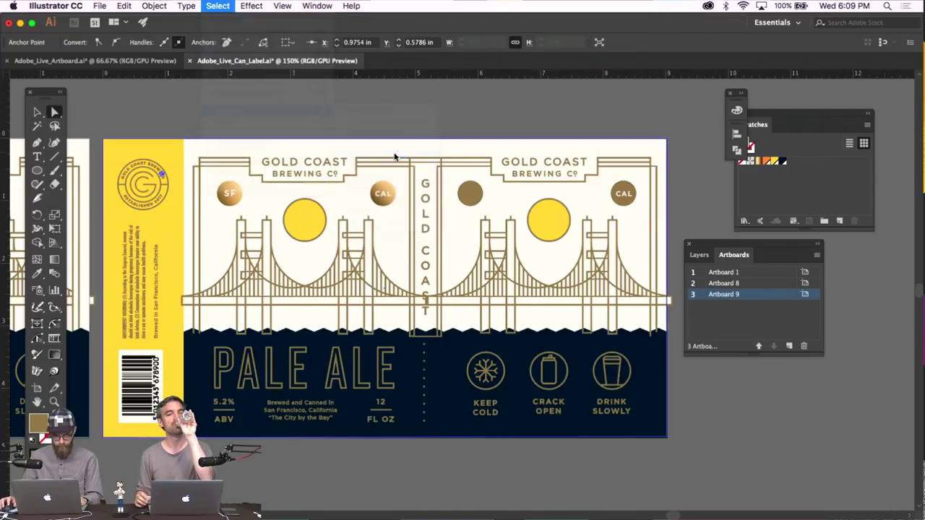
{"action": "left_click", "coordinate": [758, 160]}
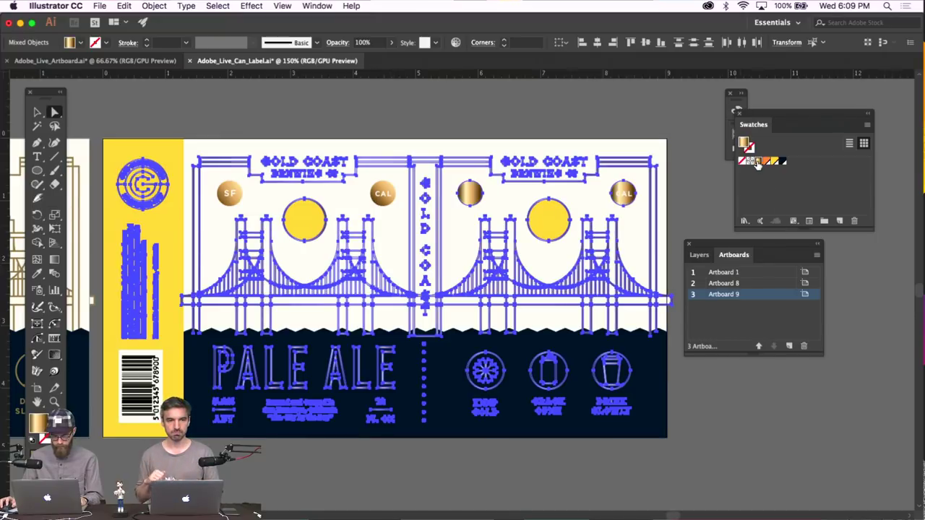
Apply one continuous diagonal gradient across the selected gold artwork, from the yellow strip's upper-left corner to beyond the label's lower-right corner
{"action": "left_click", "coordinate": [53, 258]}
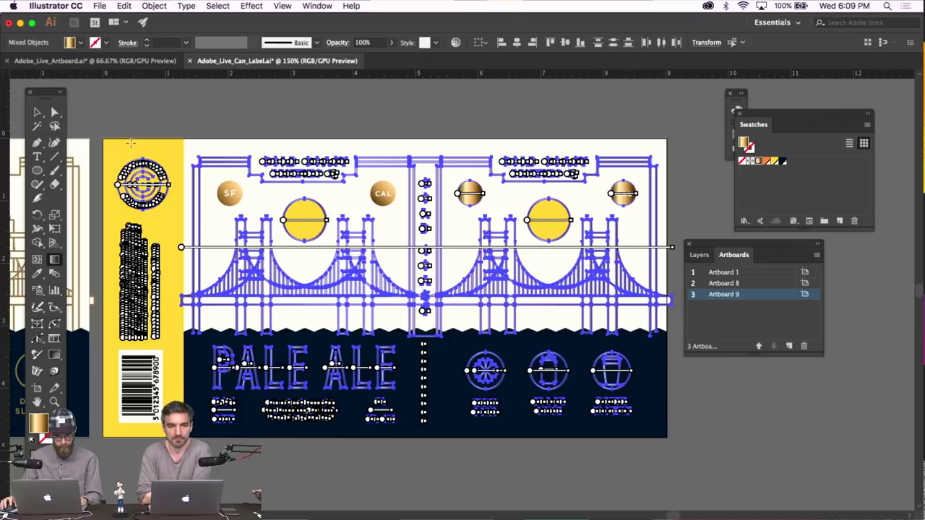
{"action": "left_click_drag", "start_coordinate": [117, 147], "coordinate": [748, 423]}
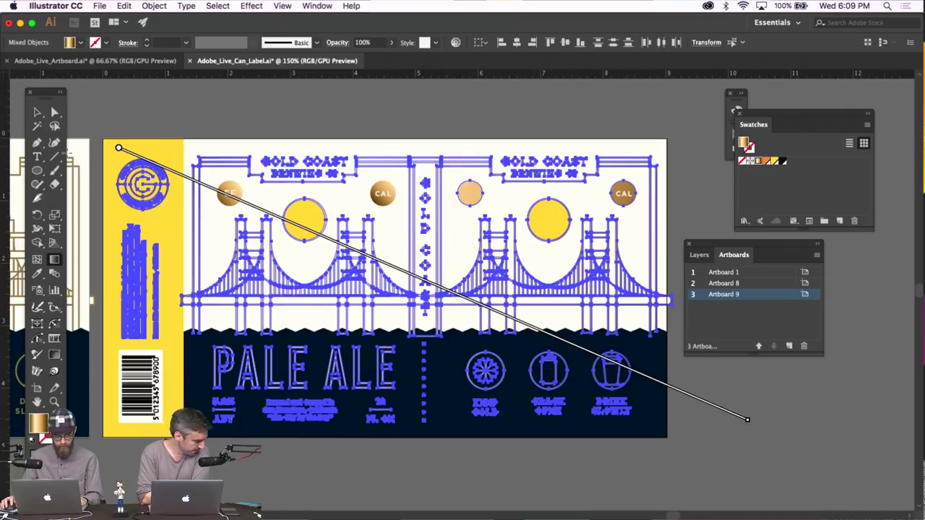
{"action": "left_click", "coordinate": [36, 113]}
{"action": "left_click", "coordinate": [161, 122]}
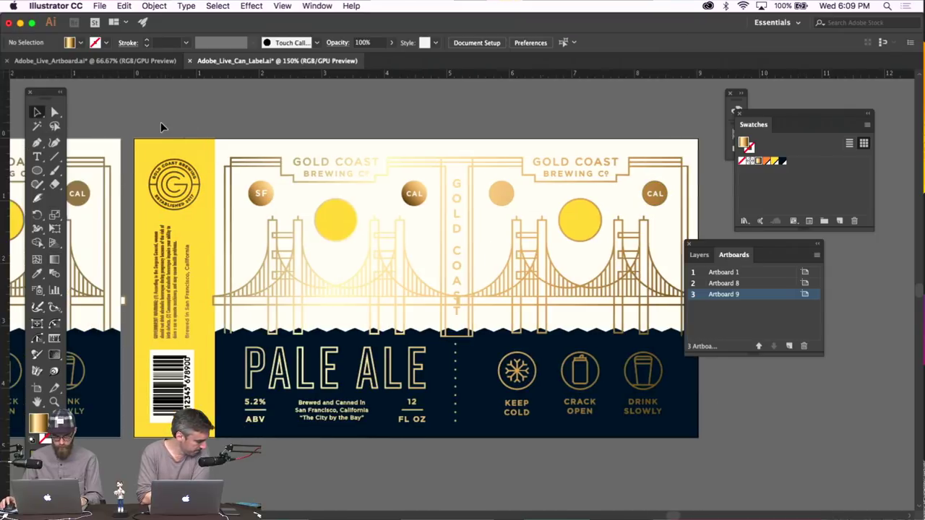
Inspect the diagonal gold gradient across the whole label at several magnifications, checking the bridges, lettering and icons on the navy base
{"action": "scroll", "coordinate": [161, 125], "scroll_direction": "right", "scroll_amount": 2}
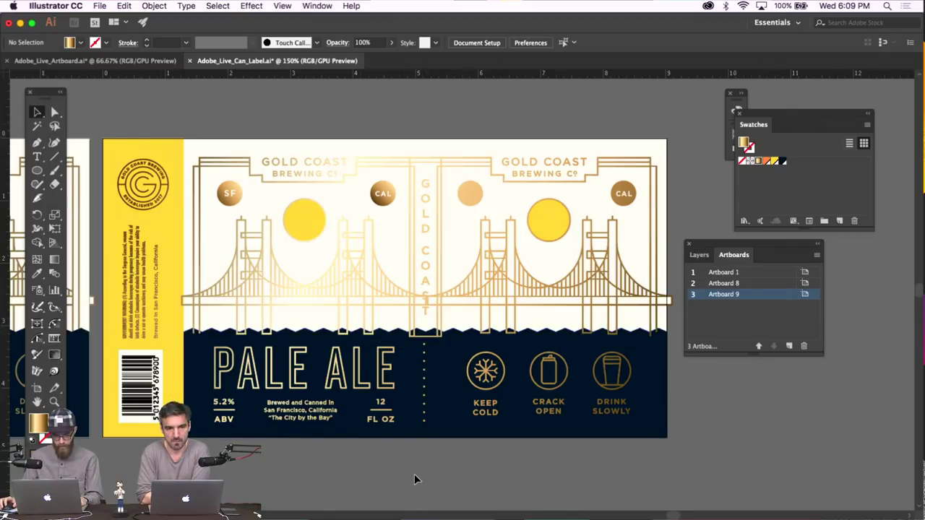
{"action": "scroll", "coordinate": [414, 479], "scroll_direction": "down", "scroll_amount": 1}
{"action": "key", "text": "super+minus"}
{"action": "key", "text": "super+minus"}
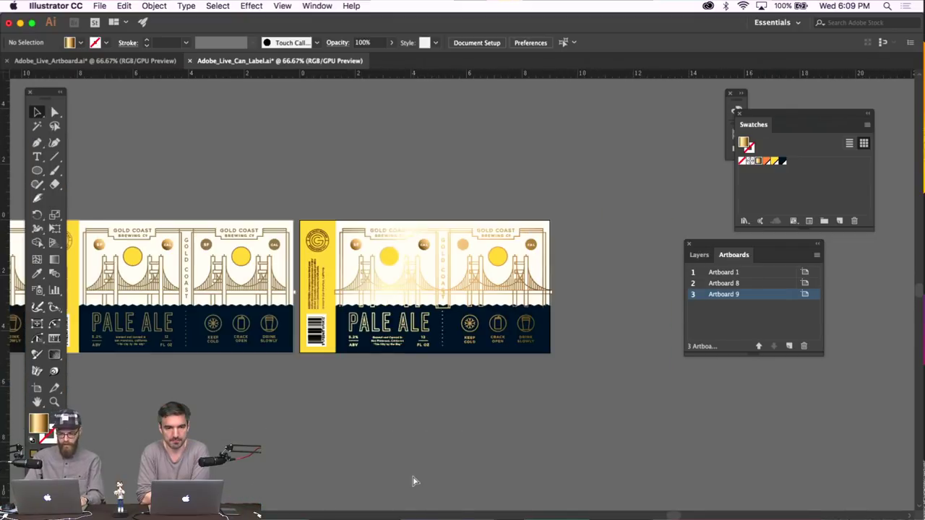
{"action": "key", "text": "super+equal"}
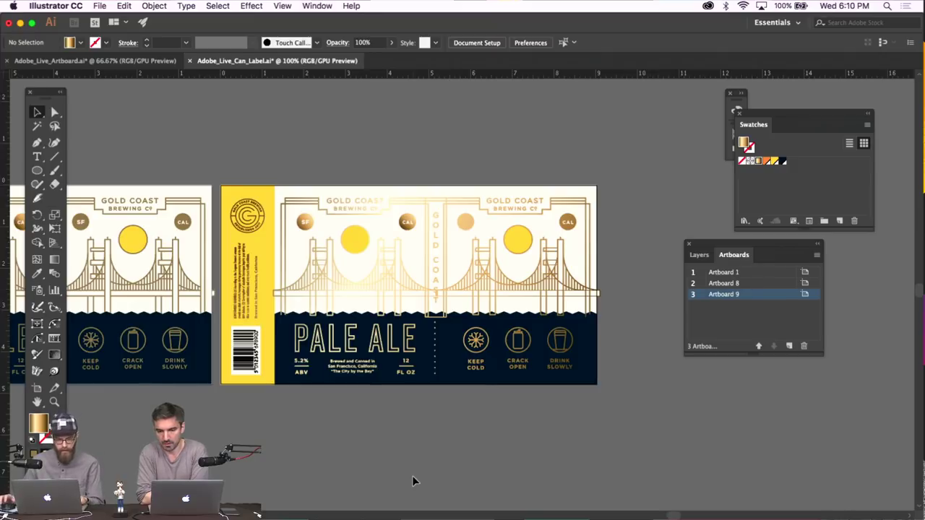
{"action": "key", "text": "super+equal"}
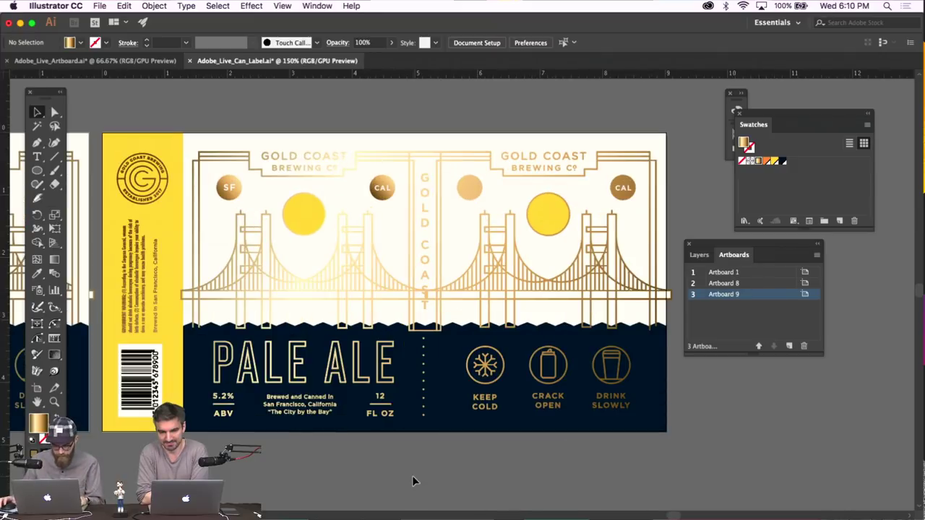
{"action": "left_click", "coordinate": [439, 336]}
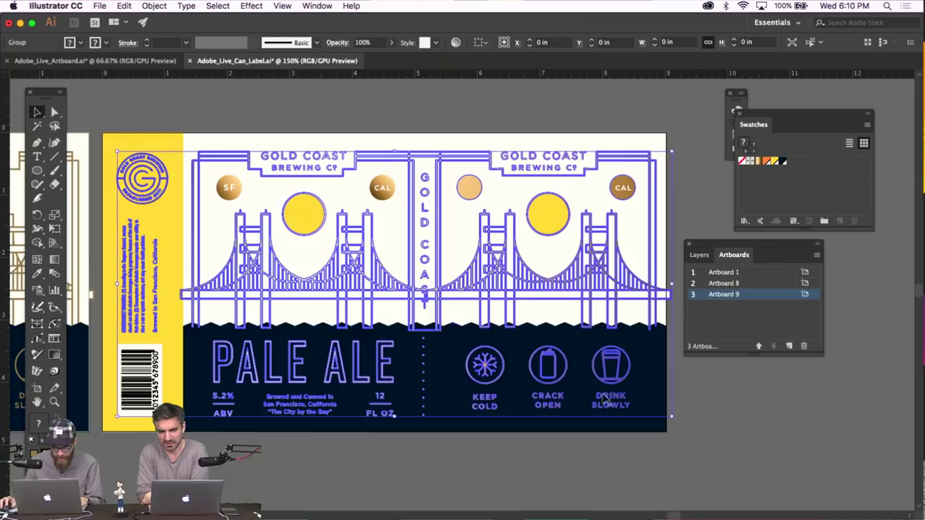
{"action": "left_click", "coordinate": [687, 477]}
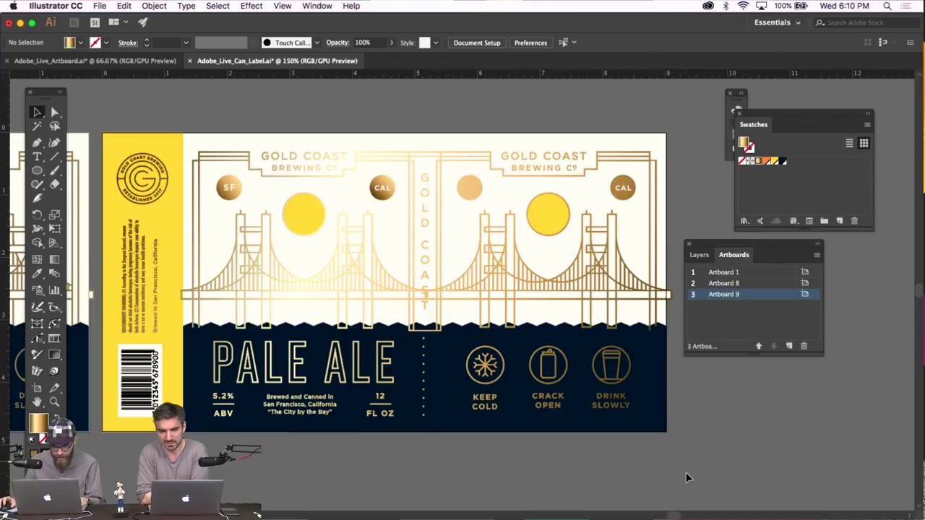
{"action": "left_click", "coordinate": [629, 369]}
{"action": "left_click", "coordinate": [737, 379]}
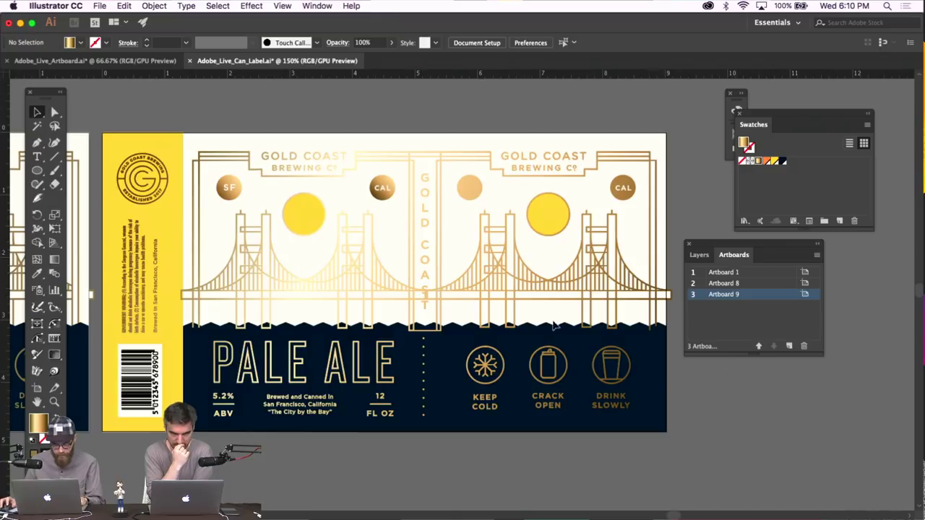
Redirect the gold artwork's gradient diagonally upward, from the left bridge to beyond the label's upper-right corner
{"action": "left_click", "coordinate": [439, 259]}
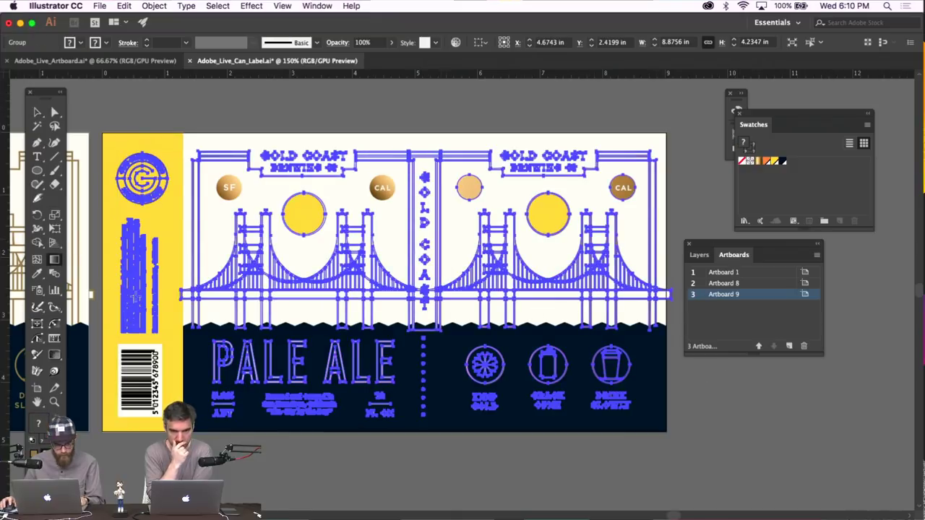
{"action": "left_click_drag", "start_coordinate": [215, 383], "coordinate": [673, 114]}
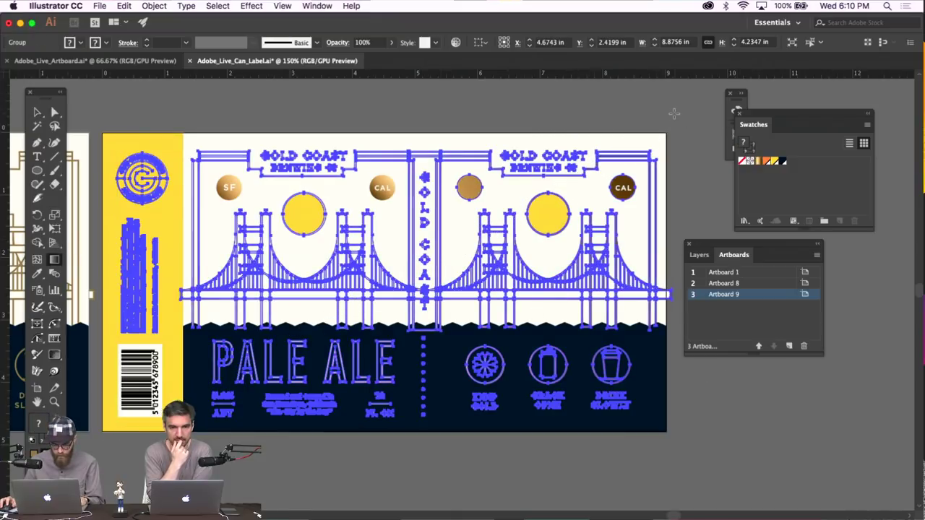
{"action": "left_click_drag", "start_coordinate": [304, 278], "coordinate": [680, 100]}
{"action": "left_click", "coordinate": [38, 113]}
{"action": "left_click", "coordinate": [136, 110]}
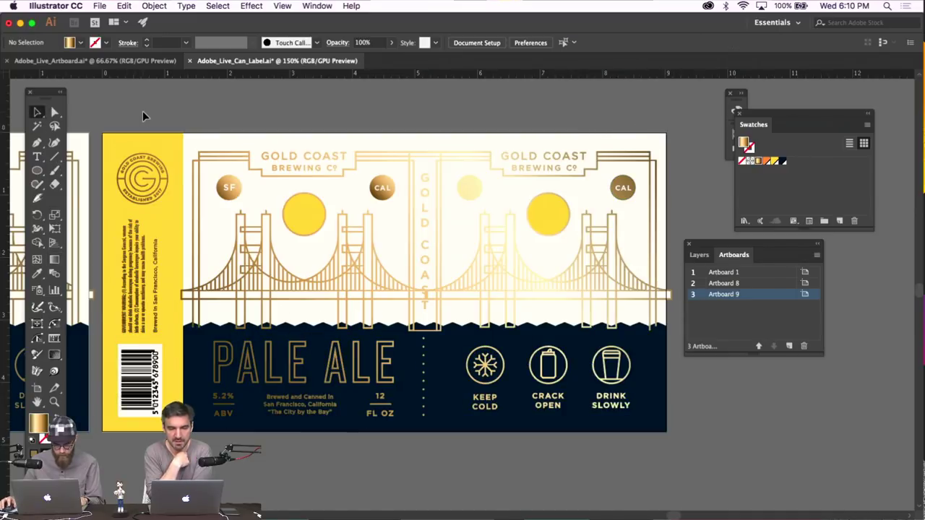
Inspect the redirected gradient close up on the bridges and Pale Ale lettering, and check the navy base's zigzag shape
{"action": "scroll", "coordinate": [287, 129], "scroll_direction": "left", "scroll_amount": 10}
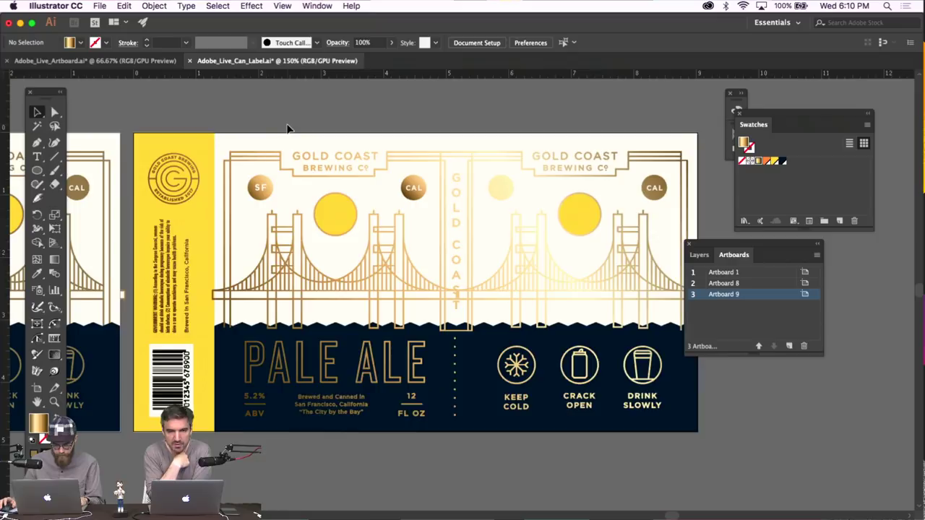
{"action": "scroll", "coordinate": [287, 129], "scroll_direction": "right", "scroll_amount": 4}
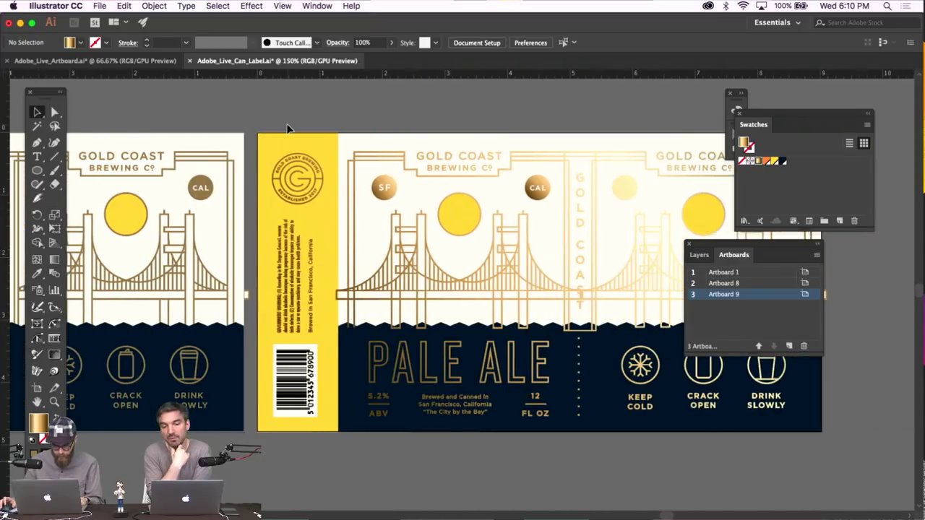
{"action": "key", "text": "super+equal"}
{"action": "key", "text": "super+equal"}
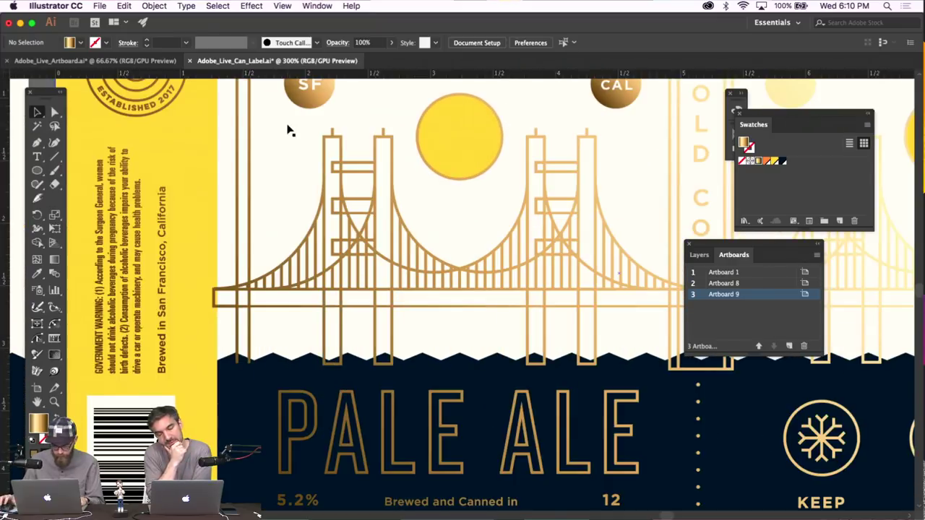
{"action": "scroll", "coordinate": [286, 129], "scroll_direction": "down", "scroll_amount": 5}
{"action": "scroll", "coordinate": [287, 128], "scroll_direction": "up", "scroll_amount": 5}
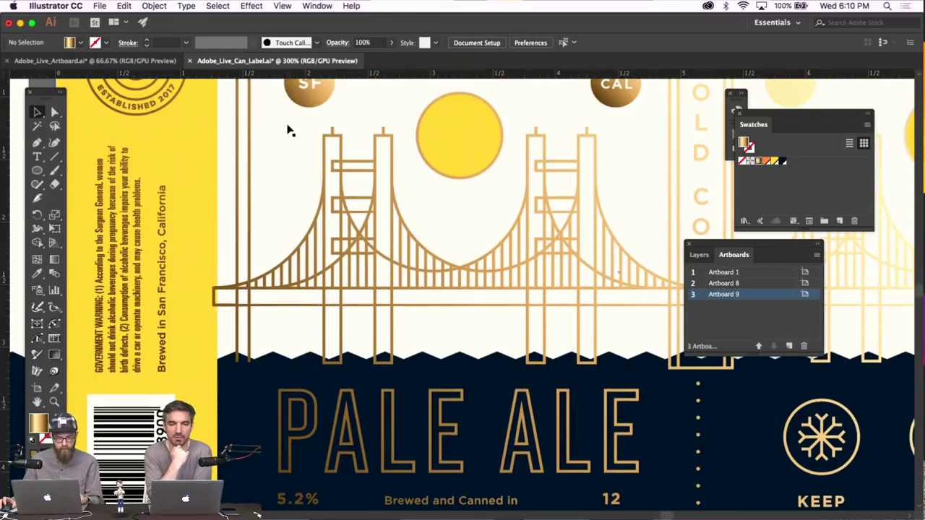
{"action": "left_click", "coordinate": [466, 363]}
{"action": "key", "text": "super+minus"}
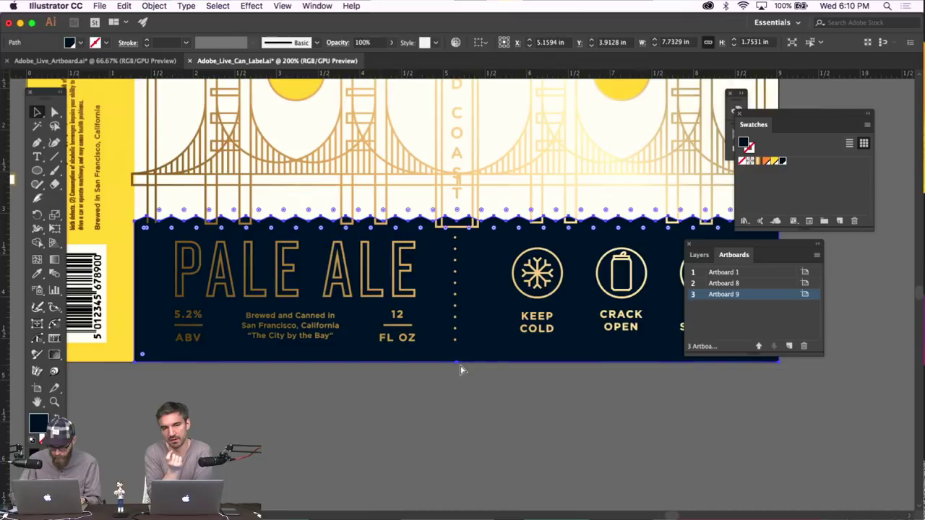
{"action": "left_click", "coordinate": [278, 381]}
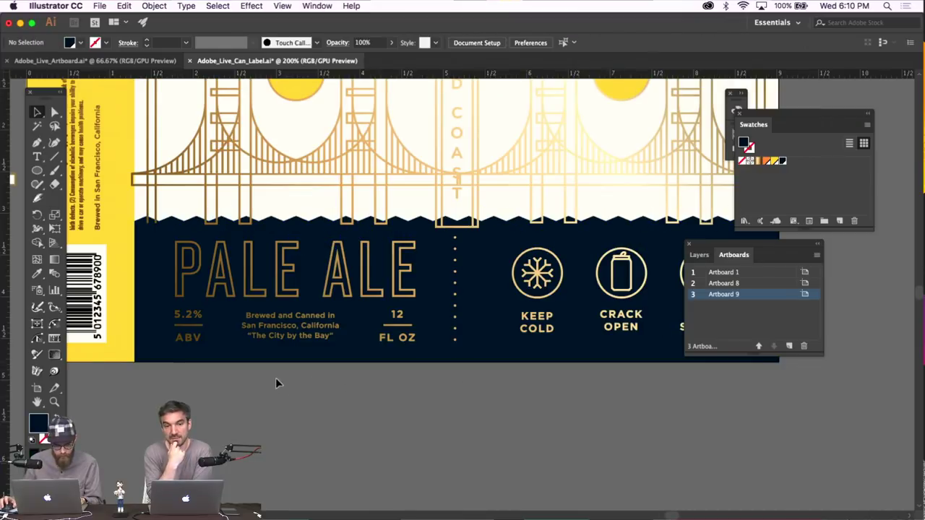
{"action": "left_click", "coordinate": [56, 112]}
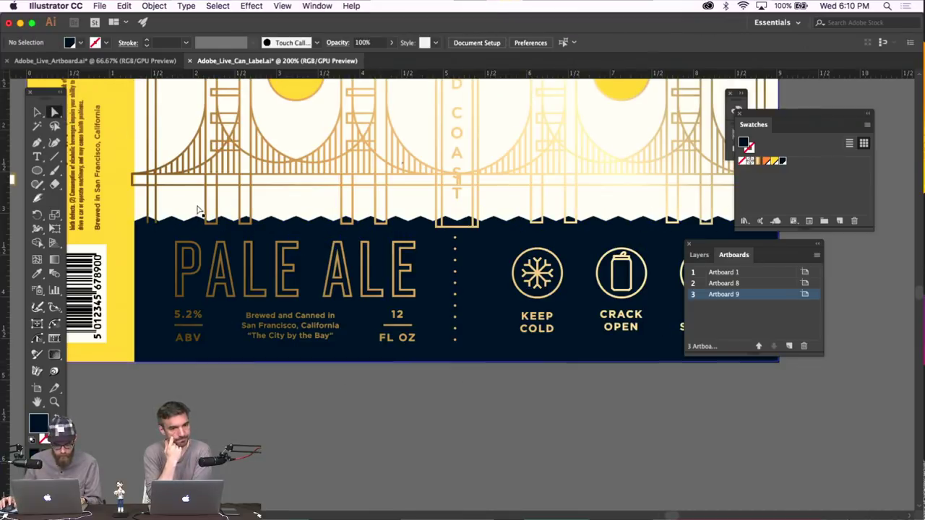
{"action": "left_click", "coordinate": [172, 232]}
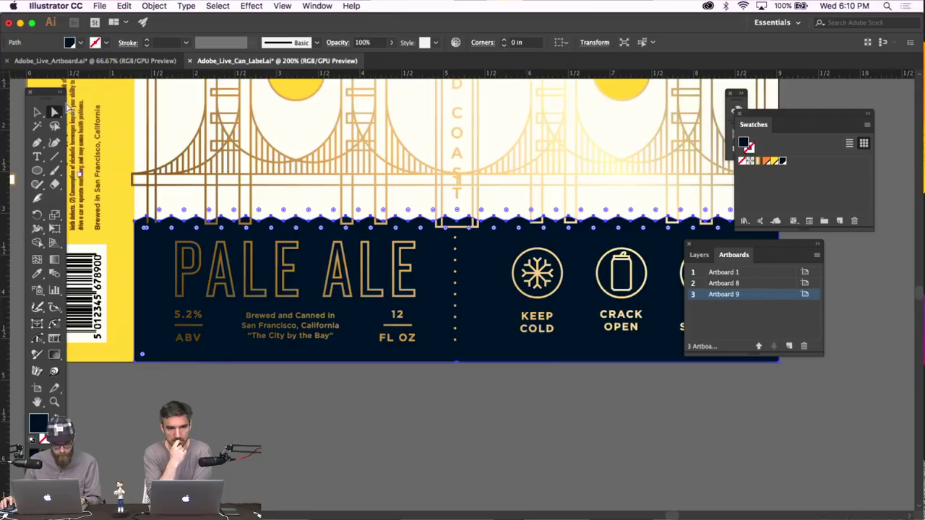
{"action": "left_click", "coordinate": [165, 383]}
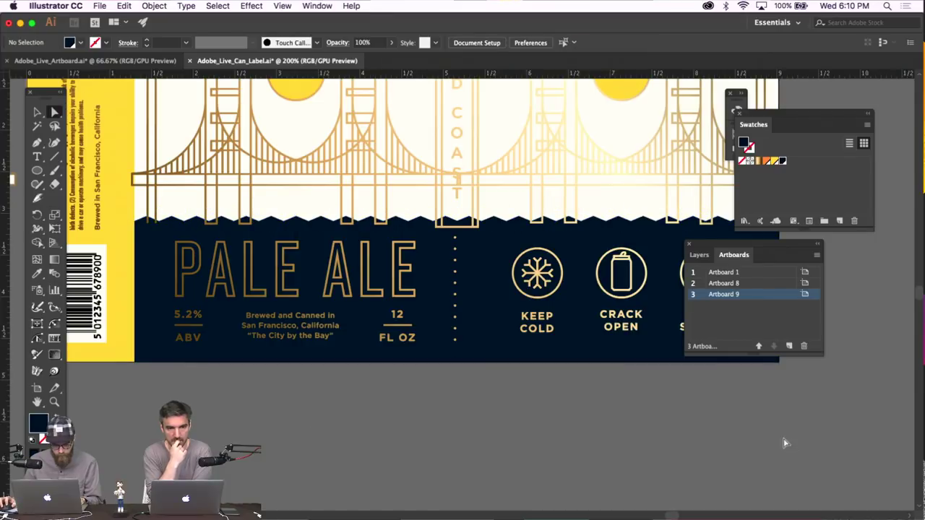
Try to bring the partially selected lettering, icons and navy base to the front of the bridge artwork
{"action": "scroll", "coordinate": [658, 409], "scroll_direction": "right", "scroll_amount": 5}
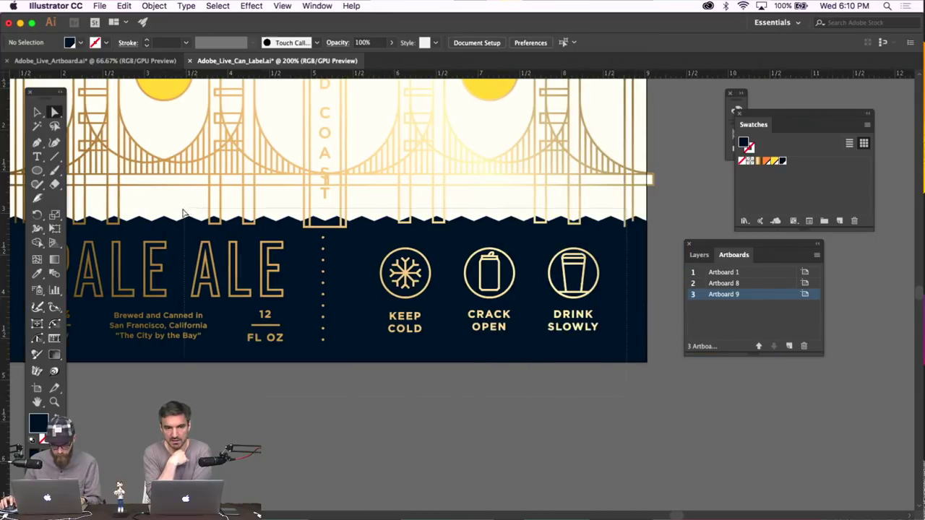
{"action": "left_click_drag", "start_coordinate": [22, 231], "coordinate": [650, 354]}
{"action": "scroll", "coordinate": [439, 325], "scroll_direction": "left", "scroll_amount": 3}
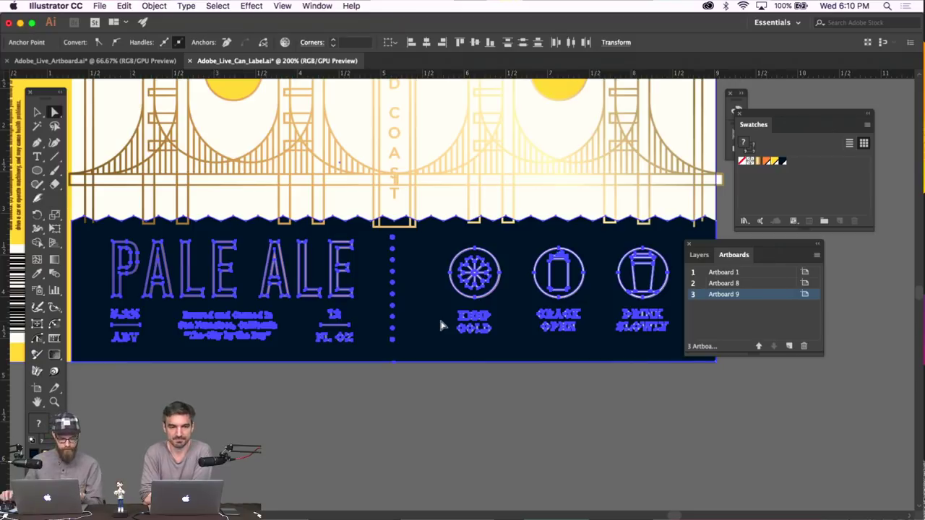
{"action": "left_click", "coordinate": [144, 182], "text": "shift"}
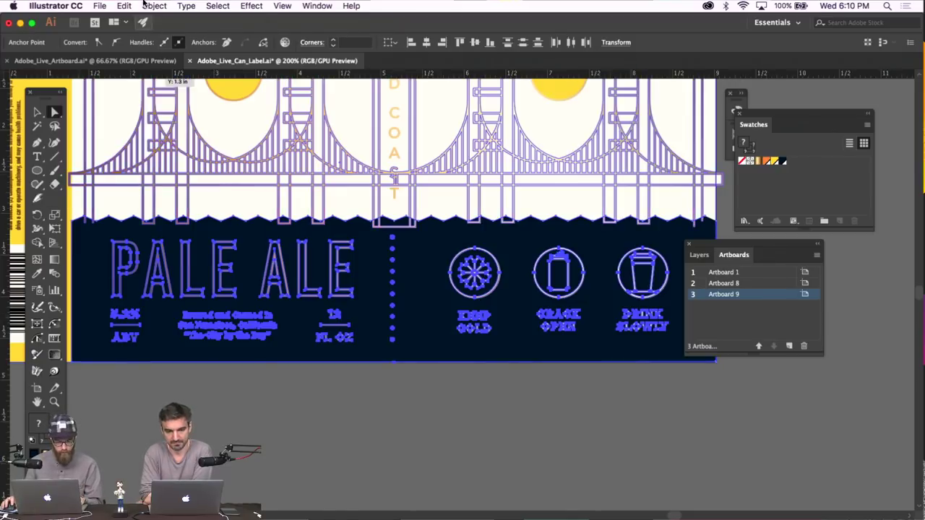
{"action": "left_click", "coordinate": [154, 6]}
{"action": "mouse_move", "coordinate": [238, 31]}
{"action": "left_click", "coordinate": [302, 31]}
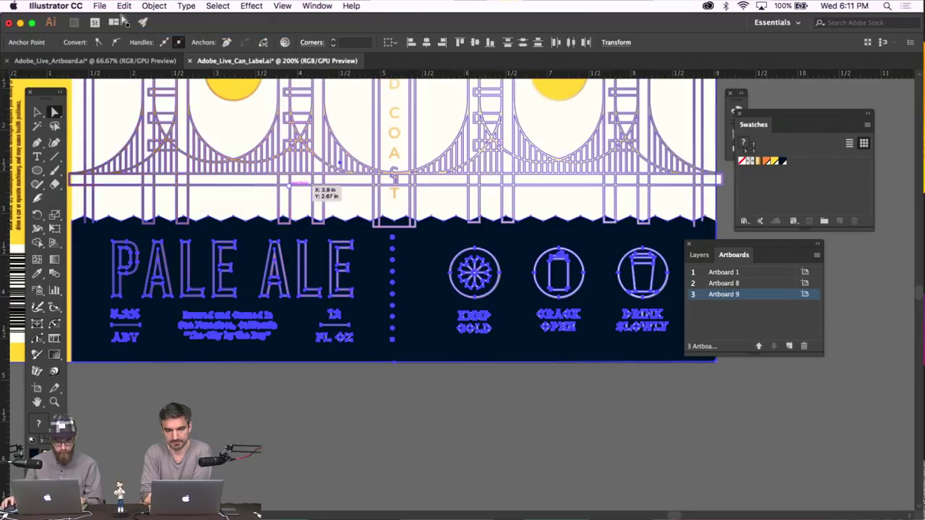
Try to bring the whole selected lettering, icons and backgrounds to the front, and undo that change in stacking order
{"action": "key", "text": "v"}
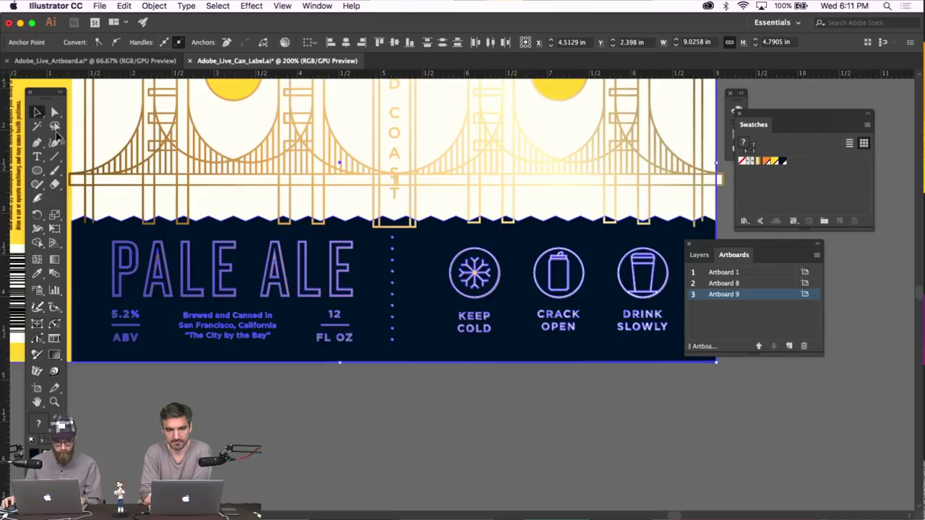
{"action": "left_click", "coordinate": [309, 374]}
{"action": "key", "text": "super+a"}
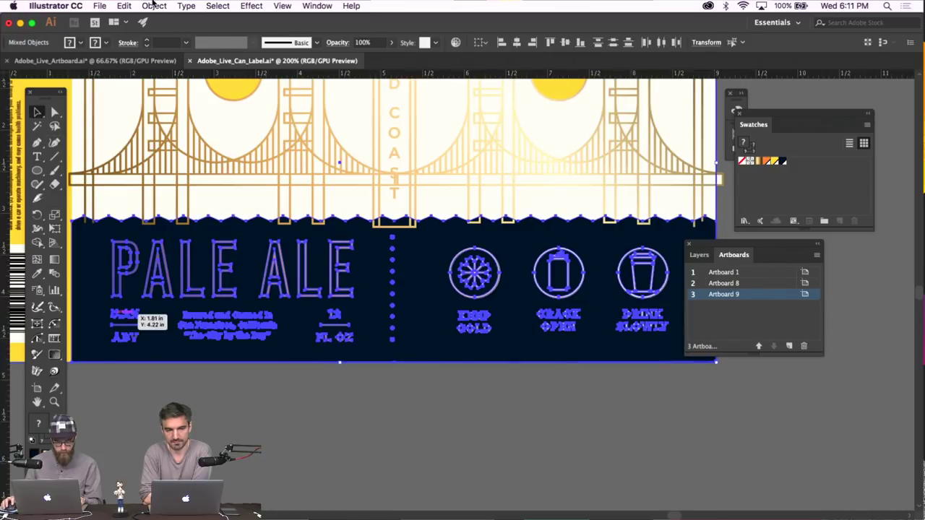
{"action": "left_click", "coordinate": [154, 6]}
{"action": "mouse_move", "coordinate": [217, 30]}
{"action": "left_click", "coordinate": [302, 30]}
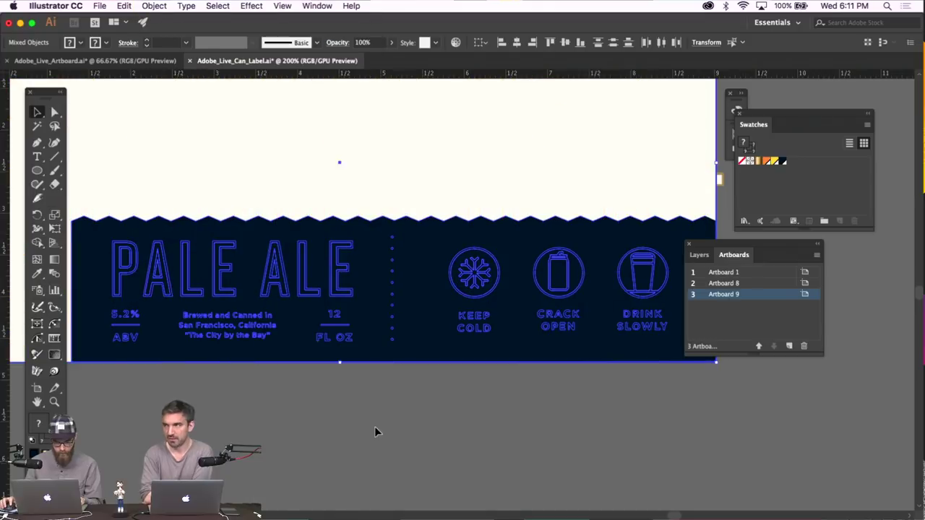
{"action": "left_click", "coordinate": [414, 459]}
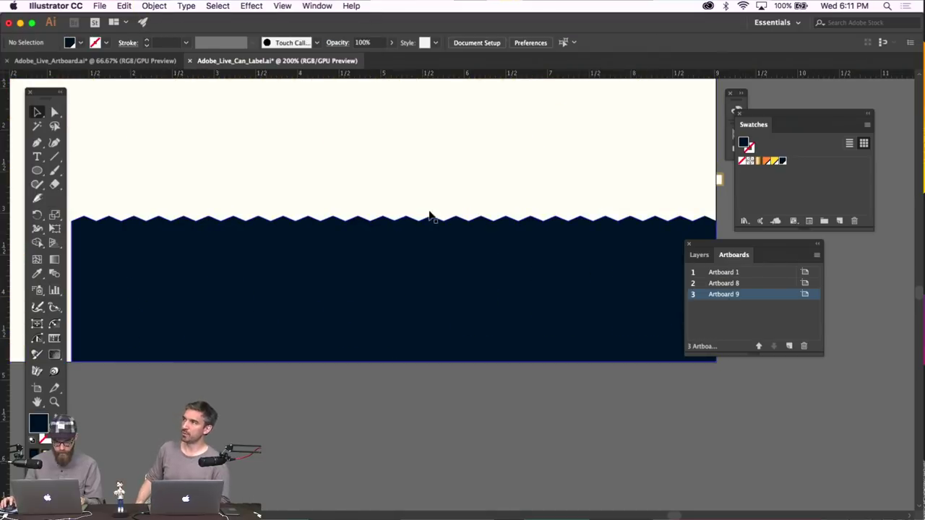
{"action": "left_click", "coordinate": [440, 217]}
{"action": "key", "text": "super+z"}
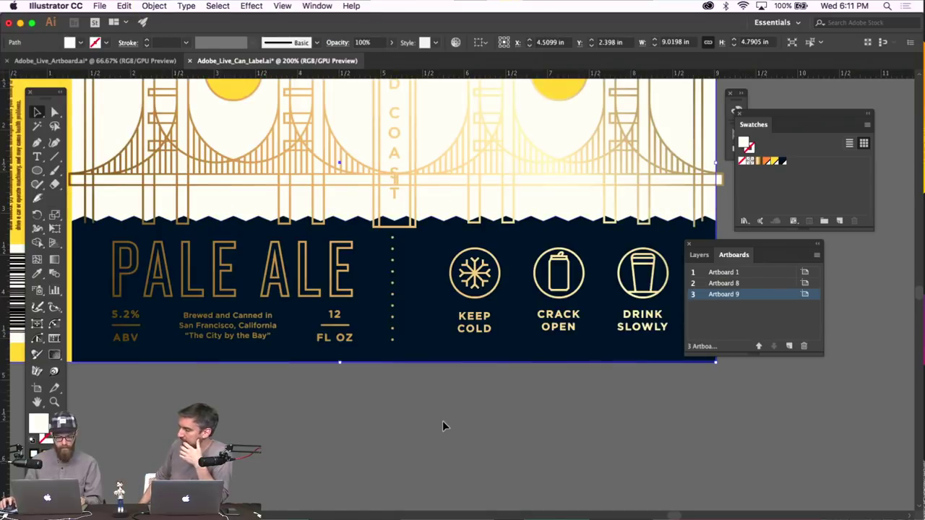
Examine the finished gradient label as a whole and compare it with the neighbouring flat gold label
{"action": "left_click", "coordinate": [442, 420]}
{"action": "key", "text": "super+1"}
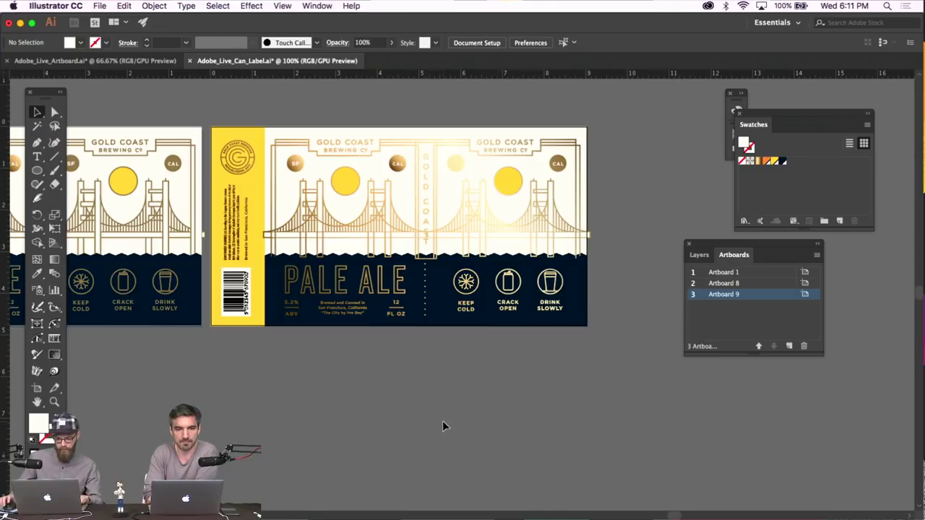
{"action": "scroll", "coordinate": [448, 405], "scroll_direction": "up", "scroll_amount": 1}
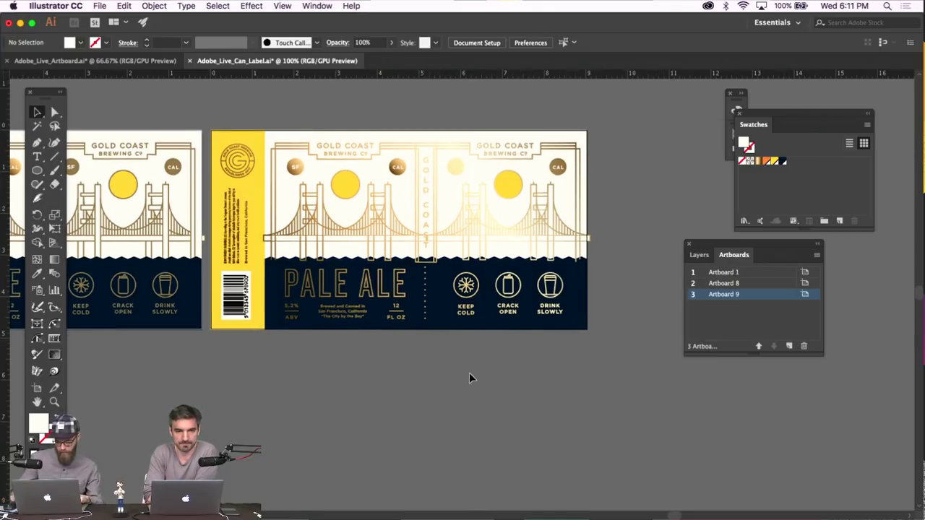
{"action": "key", "text": "super+equal"}
{"action": "scroll", "coordinate": [469, 378], "scroll_direction": "up", "scroll_amount": 2}
{"action": "scroll", "coordinate": [469, 378], "scroll_direction": "left", "scroll_amount": 2}
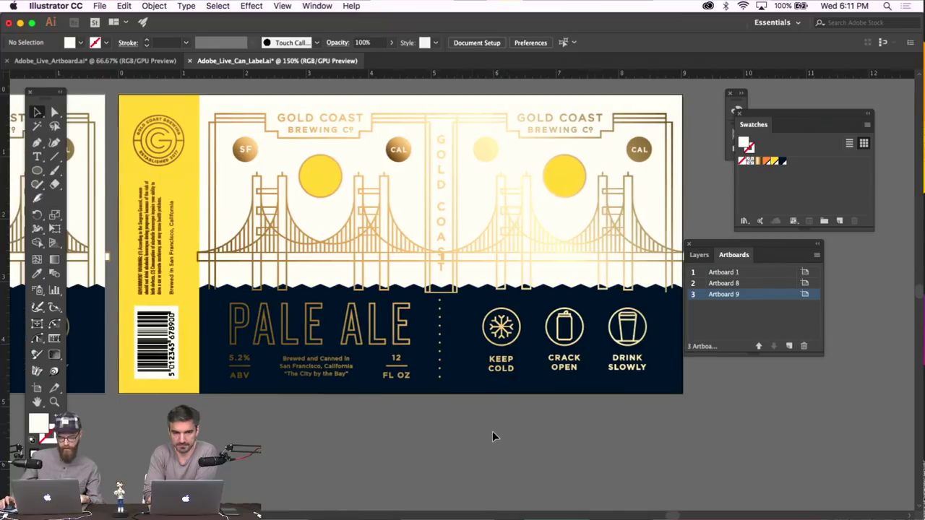
{"action": "scroll", "coordinate": [492, 431], "scroll_direction": "left", "scroll_amount": 5}
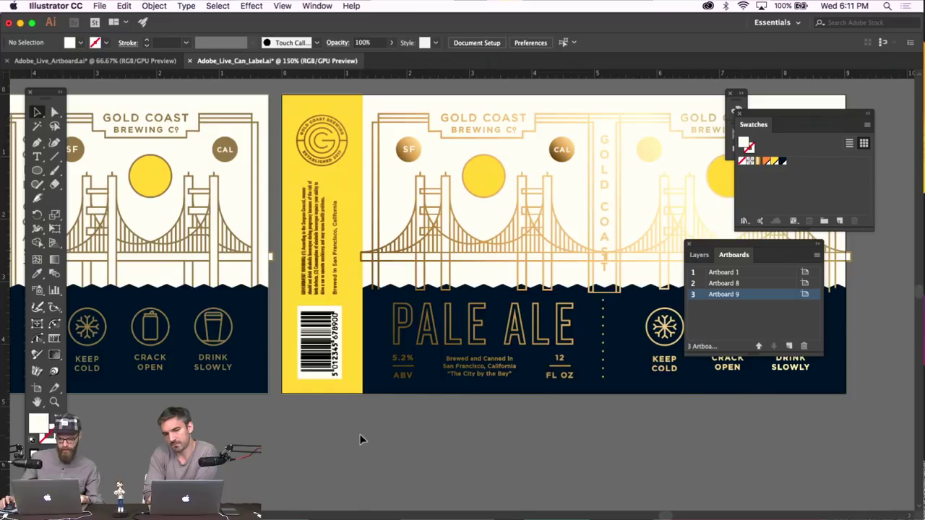
Compare the gold gradient Pale Ale label with the neighbouring flat gold and orange labels, both close up and side by side
{"action": "scroll", "coordinate": [361, 438], "scroll_direction": "left", "scroll_amount": 2}
{"action": "key", "text": "super+minus"}
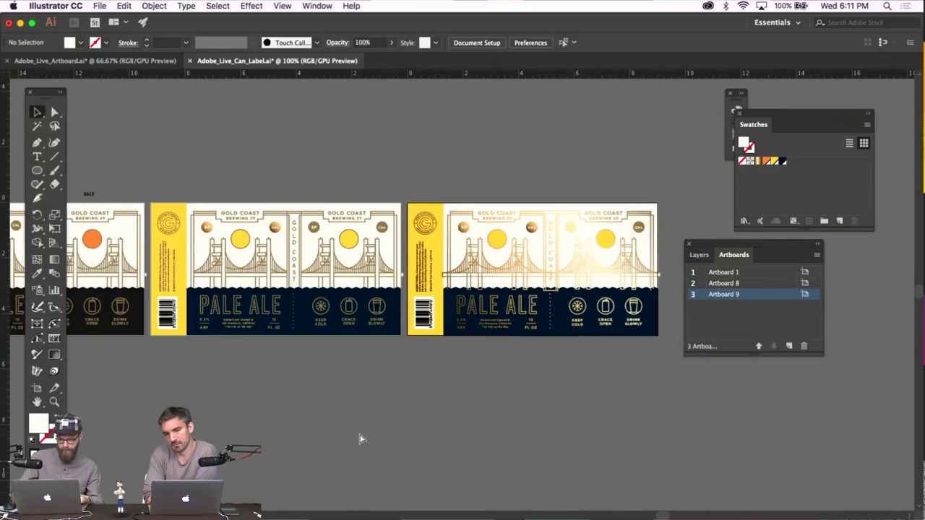
{"action": "key", "text": "super+plus"}
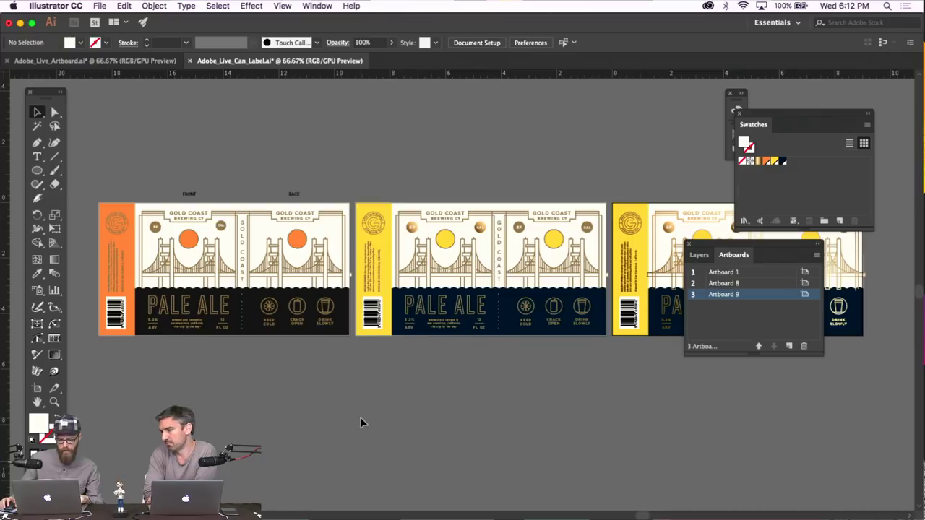
{"action": "scroll", "coordinate": [361, 419], "scroll_direction": "right", "scroll_amount": 8}
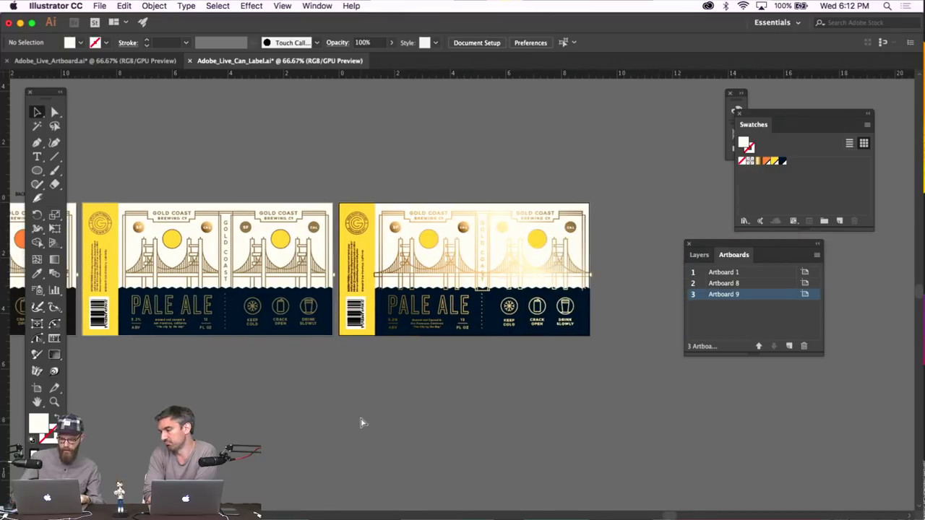
{"action": "key", "text": "super+plus"}
{"action": "key", "text": "super+plus"}
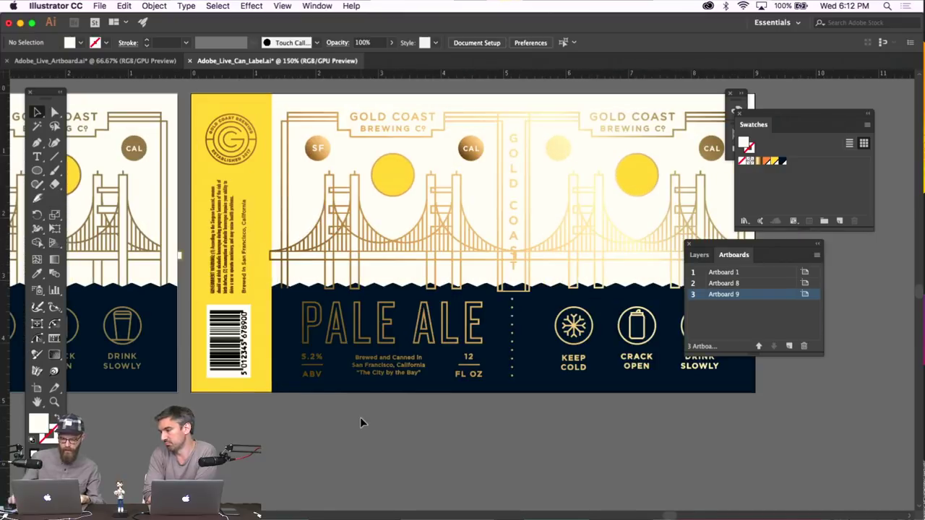
{"action": "left_click", "coordinate": [359, 245]}
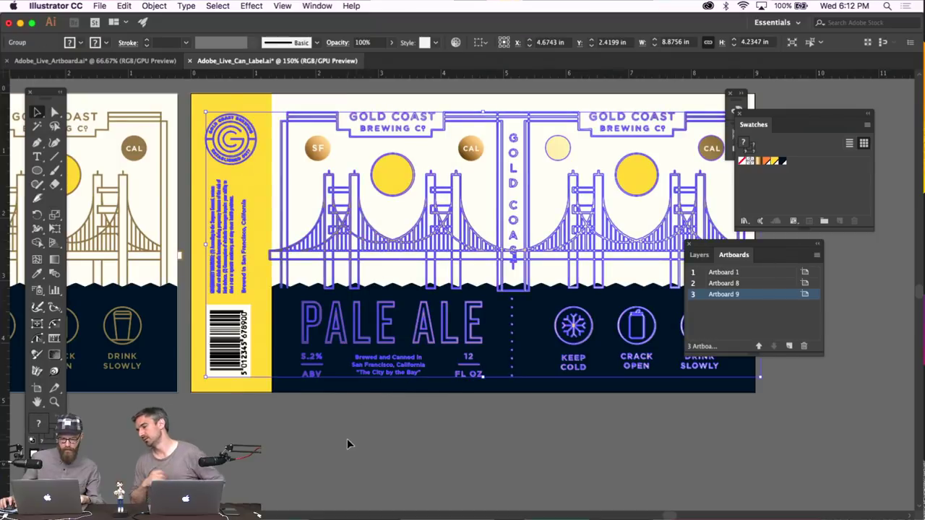
{"action": "left_click", "coordinate": [347, 438]}
{"action": "scroll", "coordinate": [346, 437], "scroll_direction": "right", "scroll_amount": 2}
{"action": "scroll", "coordinate": [347, 436], "scroll_direction": "left", "scroll_amount": 1}
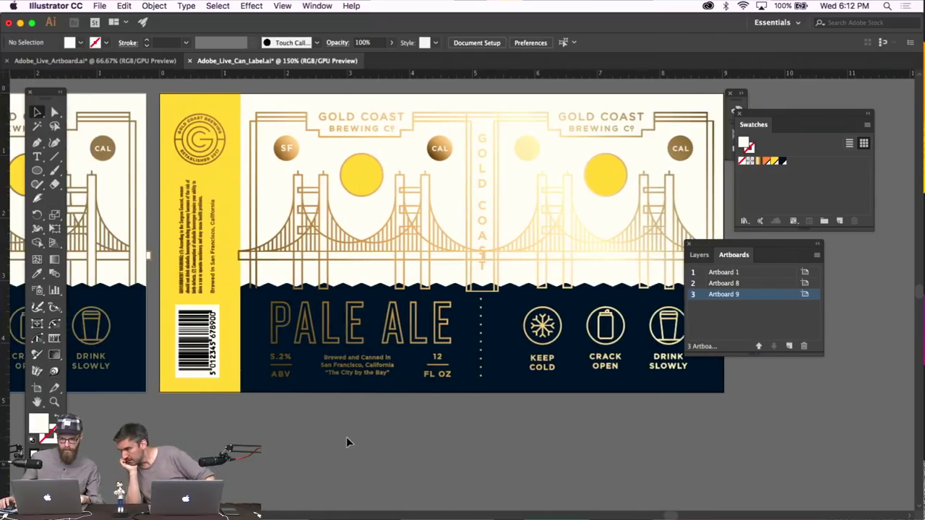
{"action": "scroll", "coordinate": [346, 437], "scroll_direction": "left", "scroll_amount": 10}
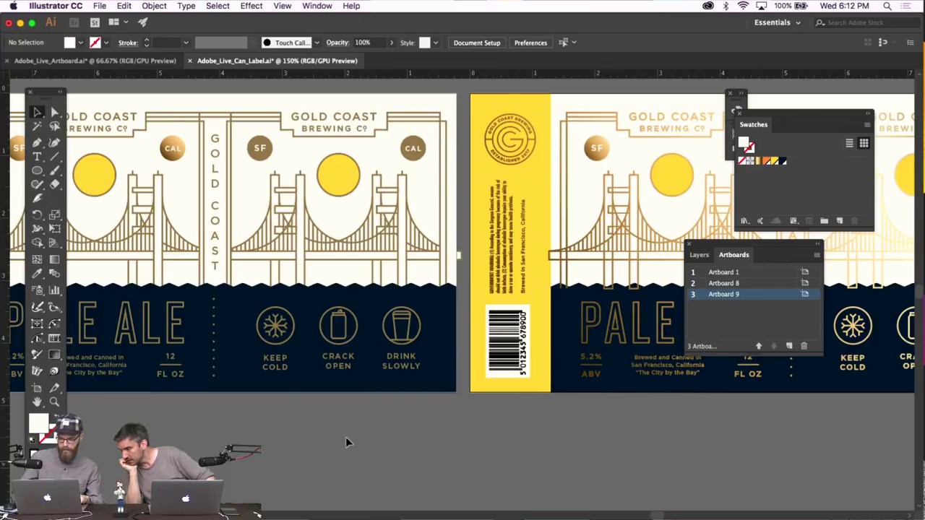
{"action": "key", "text": "super+minus"}
{"action": "scroll", "coordinate": [343, 426], "scroll_direction": "left", "scroll_amount": 2}
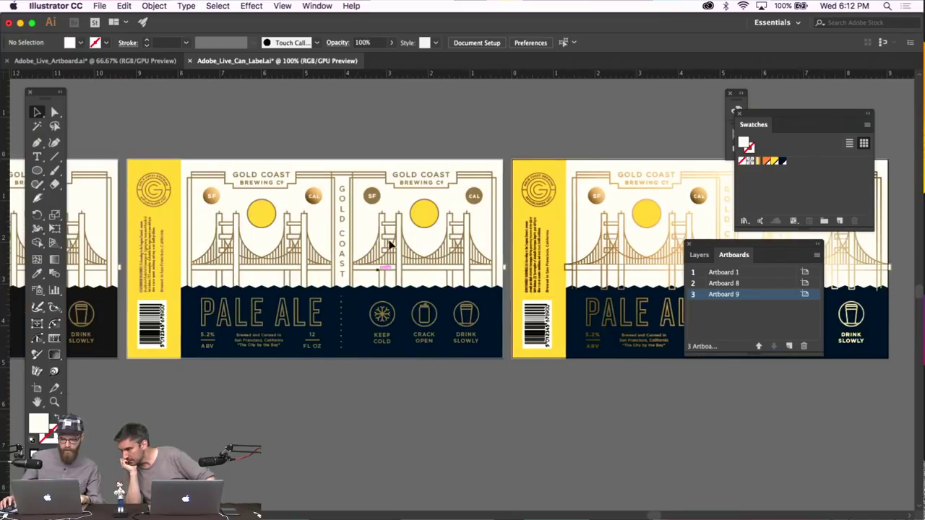
Check which label Layer 4 holds by hiding and showing it, and delete that layer together with its gradient artwork
{"action": "left_click", "coordinate": [312, 192]}
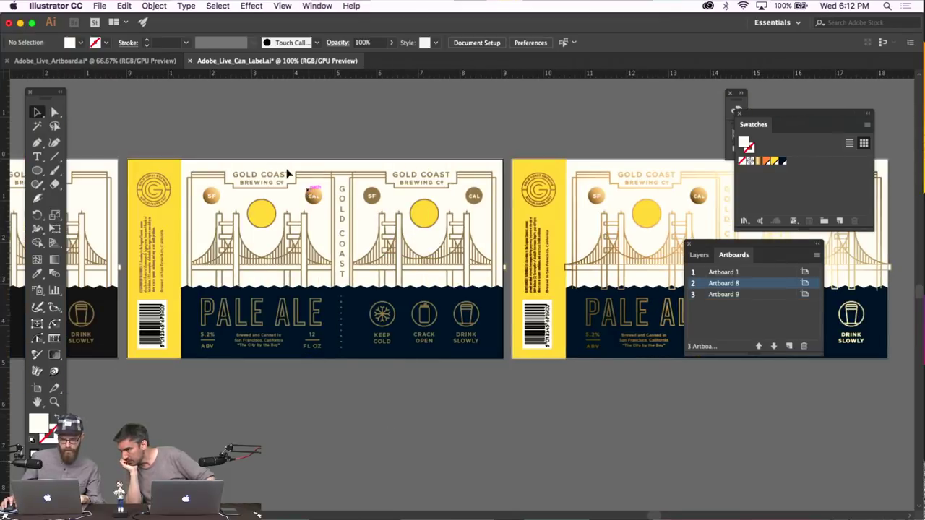
{"action": "left_click", "coordinate": [158, 6]}
{"action": "left_click", "coordinate": [253, 84]}
{"action": "left_click", "coordinate": [701, 255]}
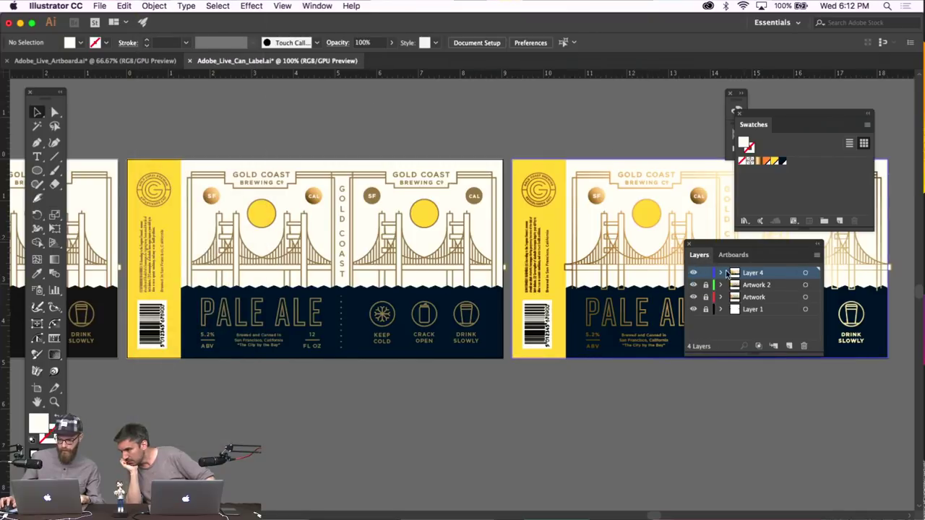
{"action": "left_click", "coordinate": [693, 273]}
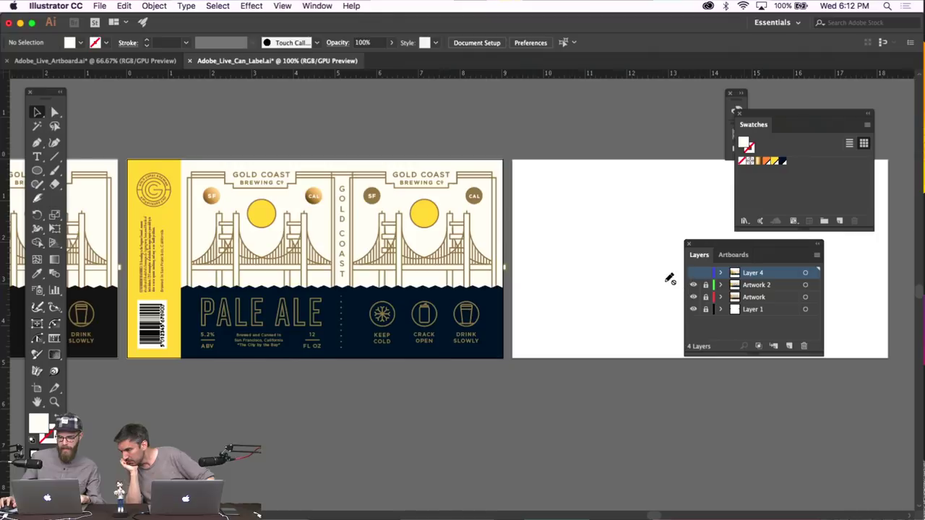
{"action": "left_click", "coordinate": [693, 273]}
{"action": "left_click", "coordinate": [804, 346]}
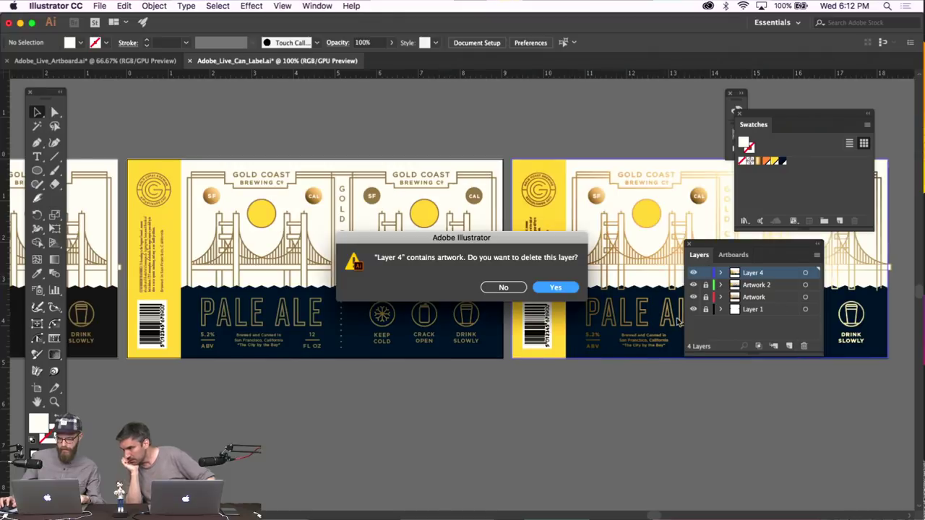
{"action": "left_click", "coordinate": [551, 287]}
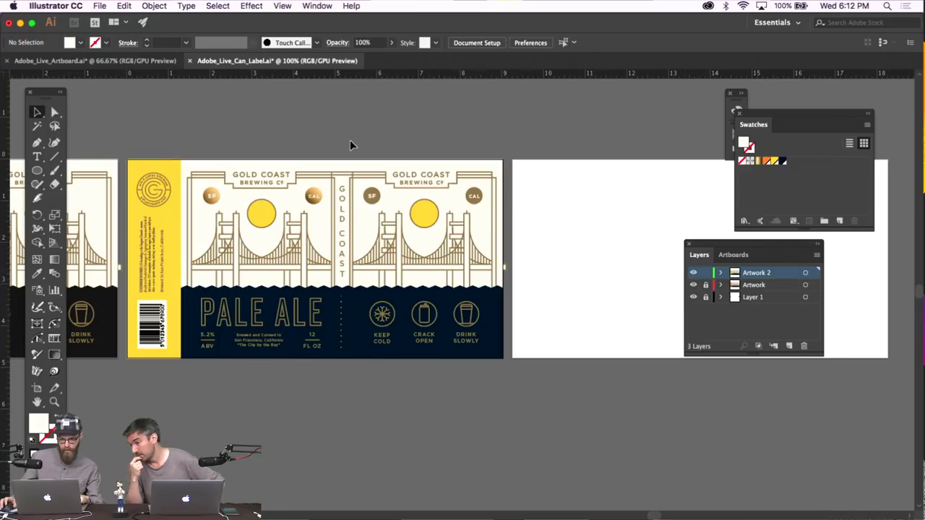
Recolour the gradient SF and CAL circles on the navy label's front with the flat gold sampled from the back's SF circle
{"action": "scroll", "coordinate": [349, 140], "scroll_direction": "left", "scroll_amount": 3}
{"action": "left_click", "coordinate": [412, 195]}
{"action": "left_click", "coordinate": [406, 194]}
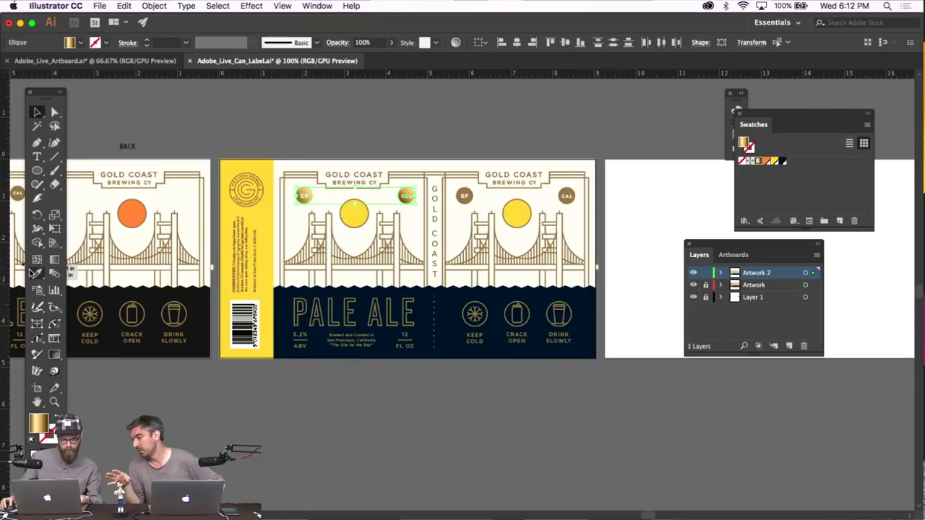
{"action": "left_click", "coordinate": [37, 273]}
{"action": "left_click", "coordinate": [470, 194]}
{"action": "key", "text": "super+shift+a"}
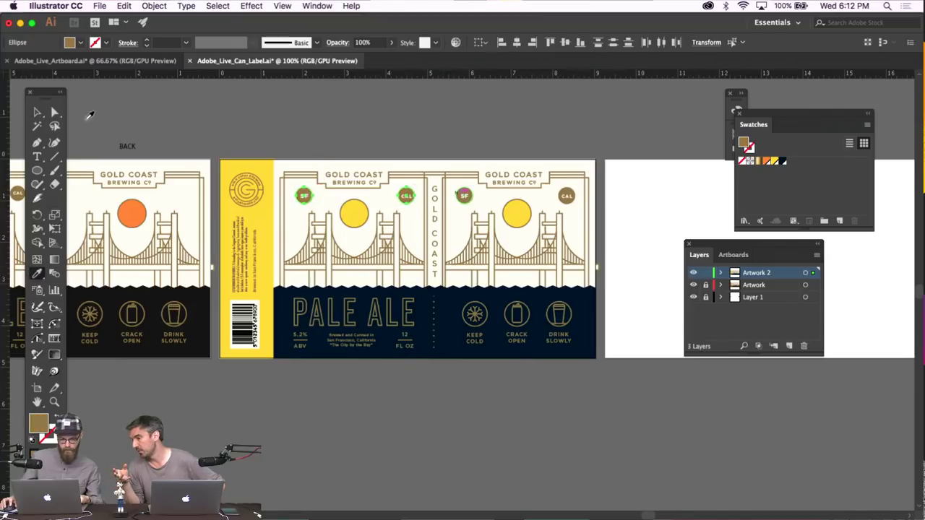
{"action": "left_click", "coordinate": [37, 112]}
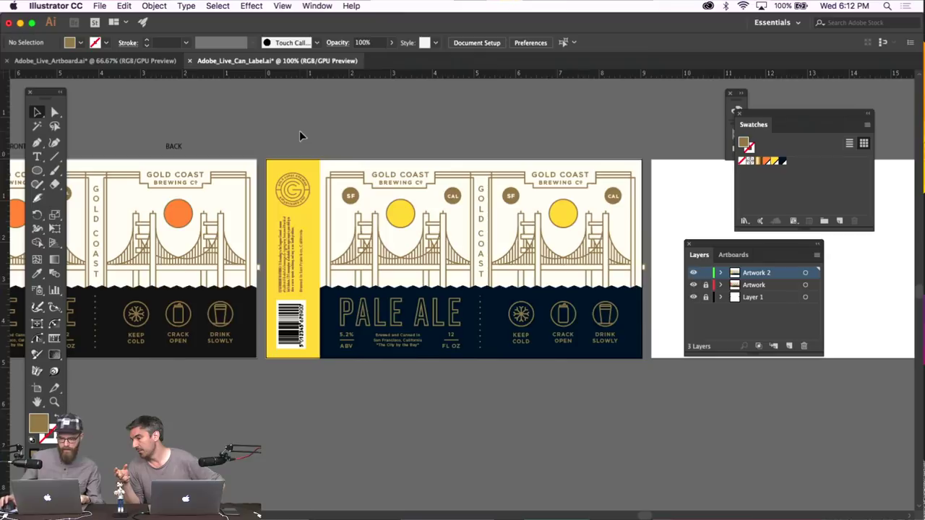
Examine the flat navy label and check which objects are editable by selecting everything on the unlocked layer
{"action": "key", "text": "super+equal"}
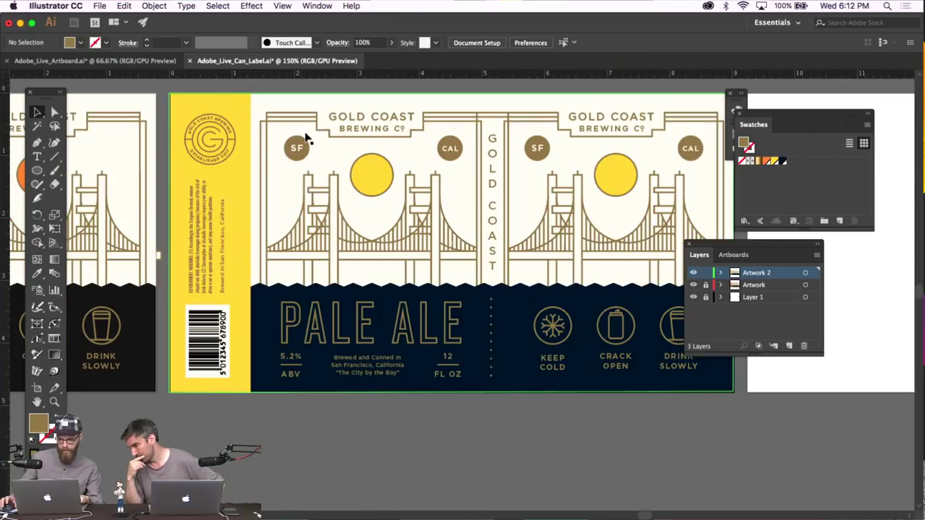
{"action": "scroll", "coordinate": [318, 141], "scroll_direction": "right", "scroll_amount": 2}
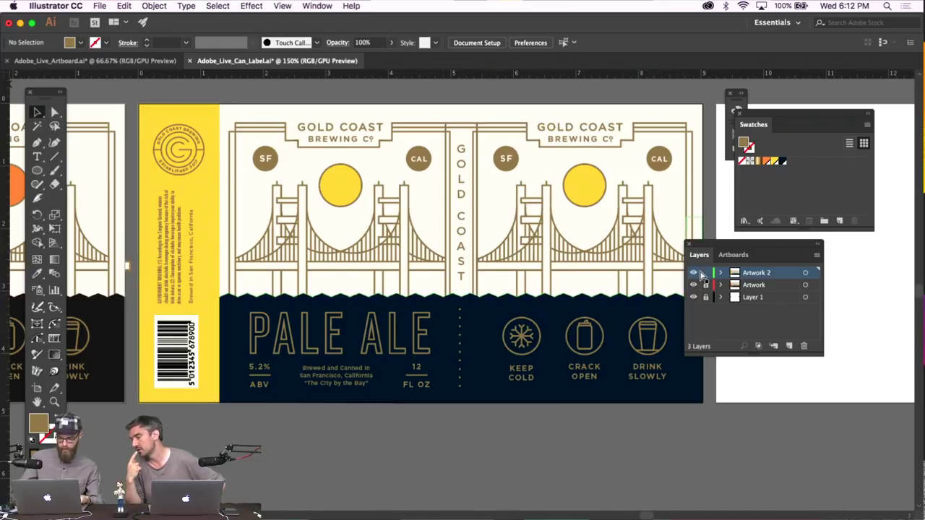
{"action": "key", "text": "super+minus"}
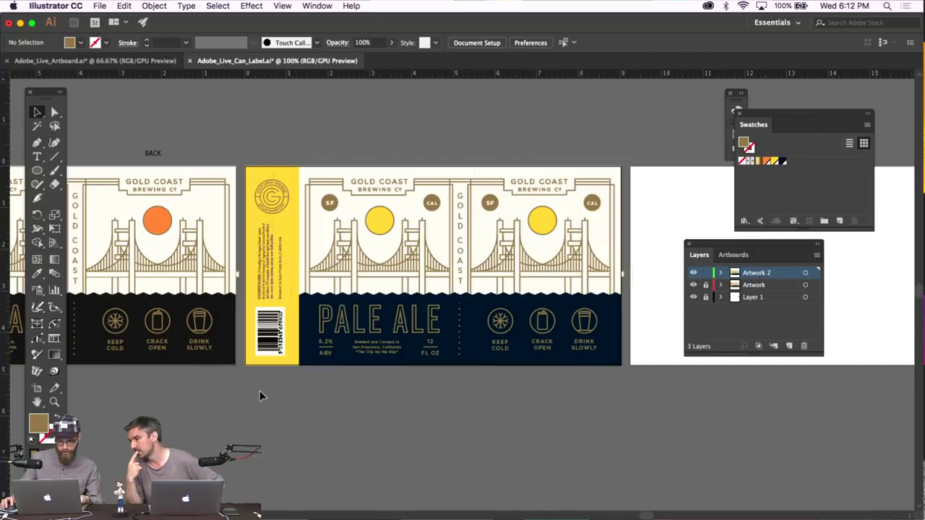
{"action": "key", "text": "super+a"}
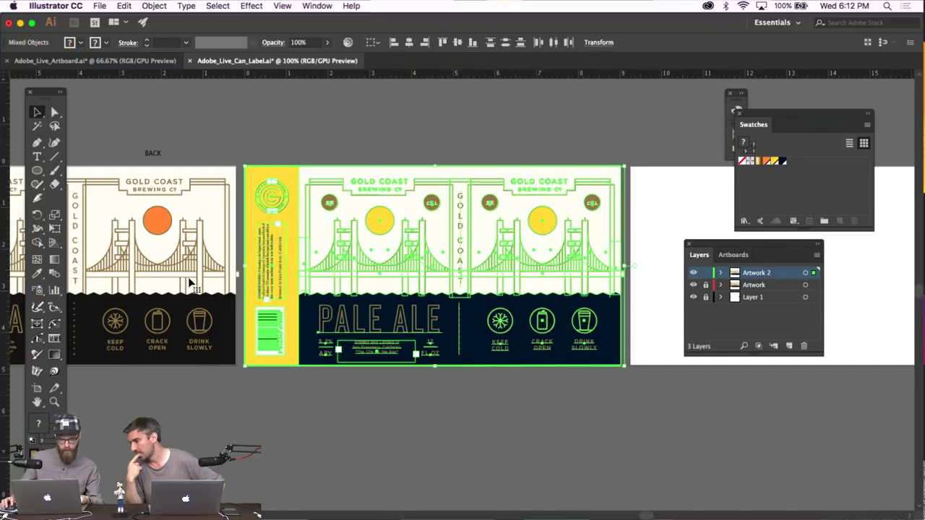
{"action": "left_click", "coordinate": [235, 130]}
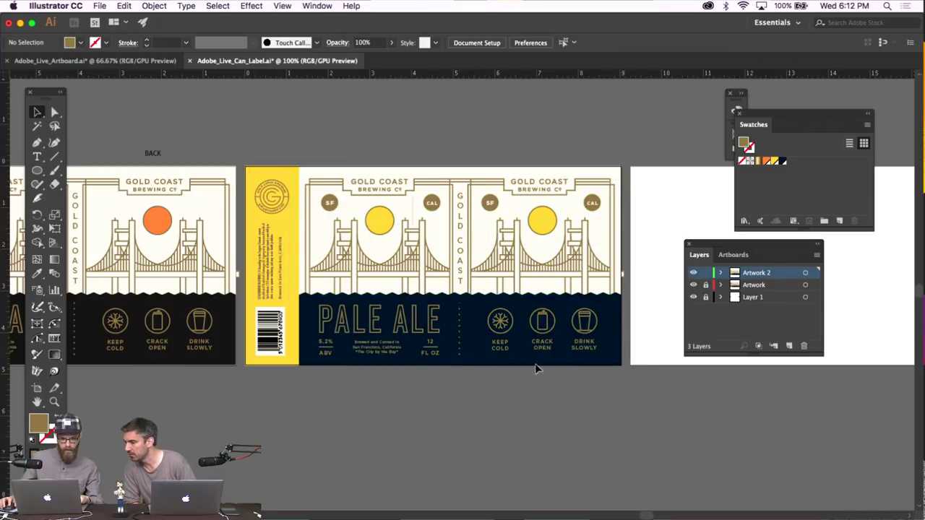
{"action": "key", "text": "super+a"}
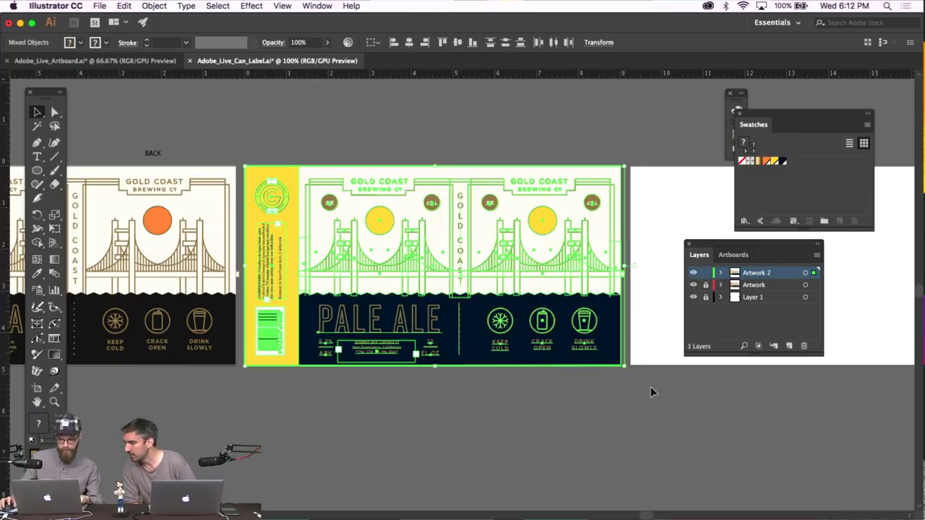
{"action": "key", "text": "super+equal"}
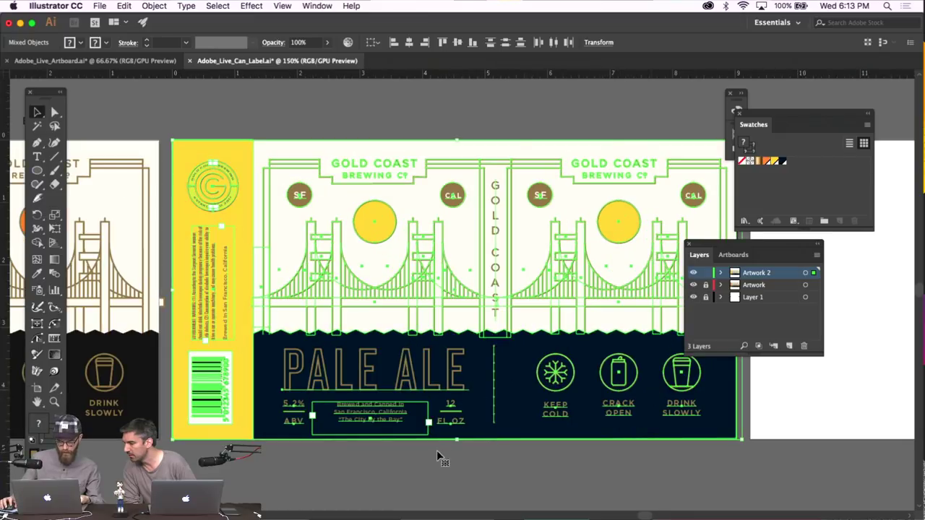
{"action": "left_click", "coordinate": [436, 450]}
Select all artwork on the navy label that shares the Pale Ale lettering's stroke weight
{"action": "left_click", "coordinate": [413, 374]}
{"action": "left_click", "coordinate": [218, 6]}
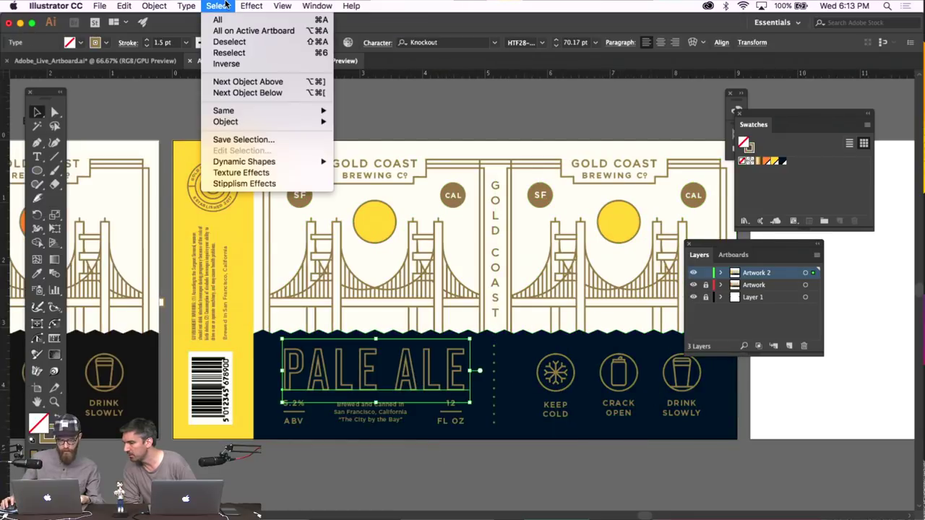
{"action": "mouse_move", "coordinate": [246, 112]}
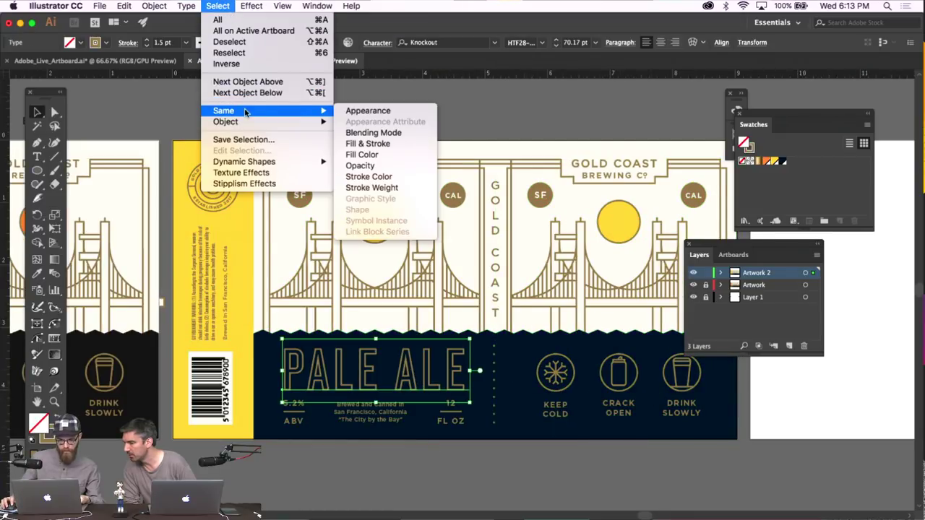
{"action": "left_click", "coordinate": [419, 188]}
{"action": "scroll", "coordinate": [468, 183], "scroll_direction": "right", "scroll_amount": 2}
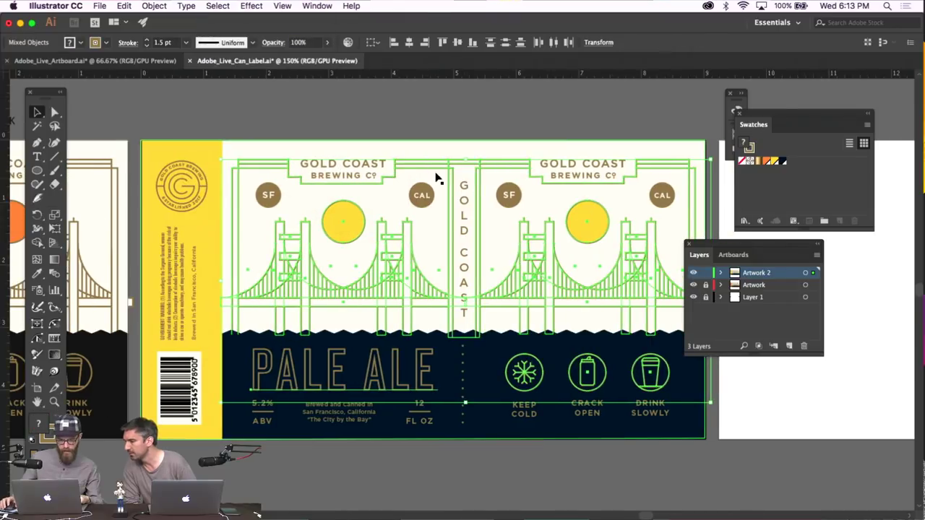
{"action": "scroll", "coordinate": [455, 179], "scroll_direction": "right", "scroll_amount": 2}
{"action": "left_click", "coordinate": [562, 419], "text": "shift"}
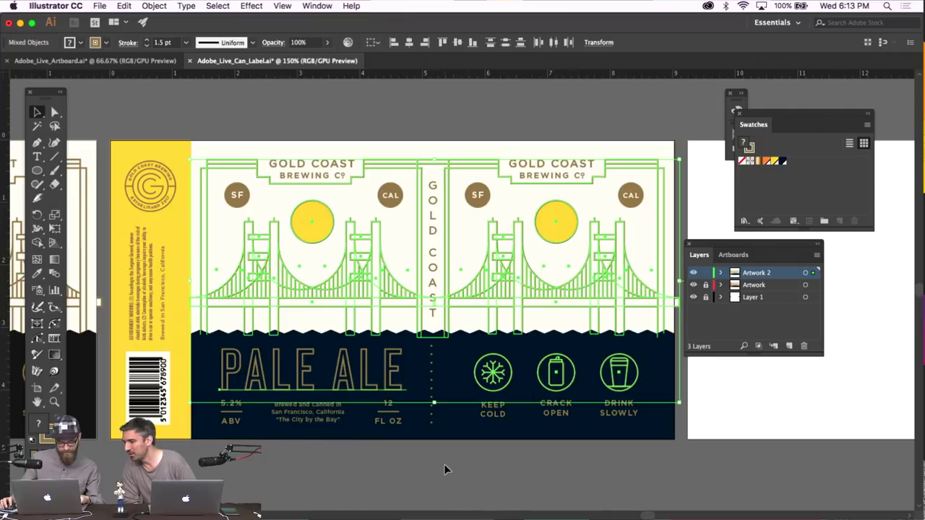
Add the selected line artwork from the label to the shared Creative Cloud library as a graphic
{"action": "left_click", "coordinate": [299, 4]}
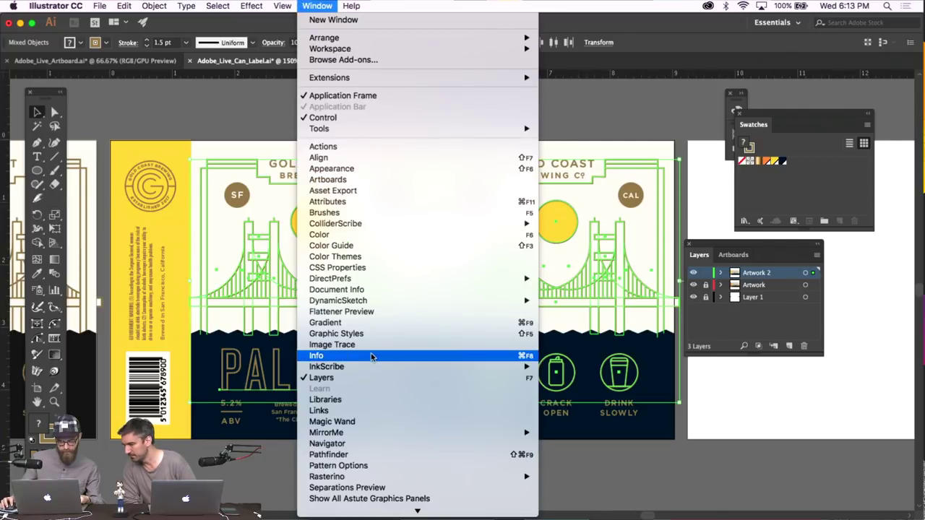
{"action": "left_click", "coordinate": [369, 400]}
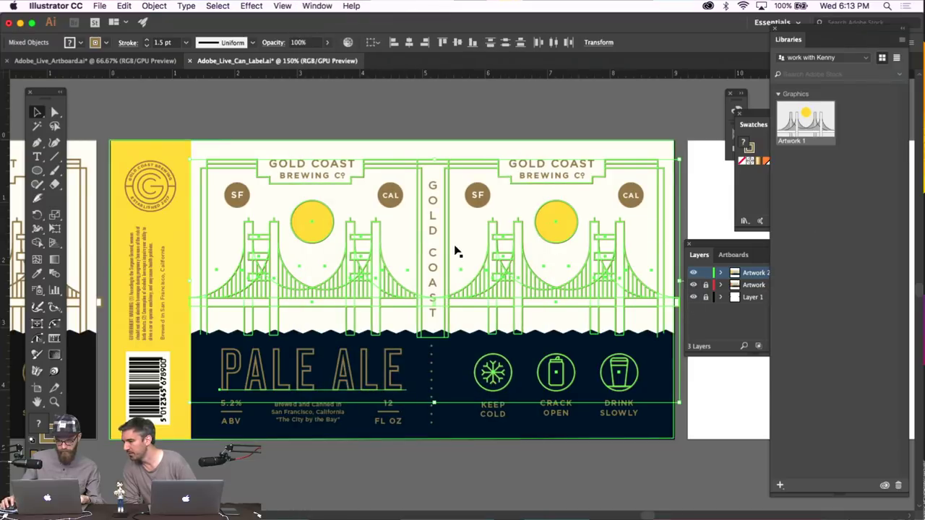
{"action": "left_click_drag", "start_coordinate": [453, 248], "coordinate": [830, 201]}
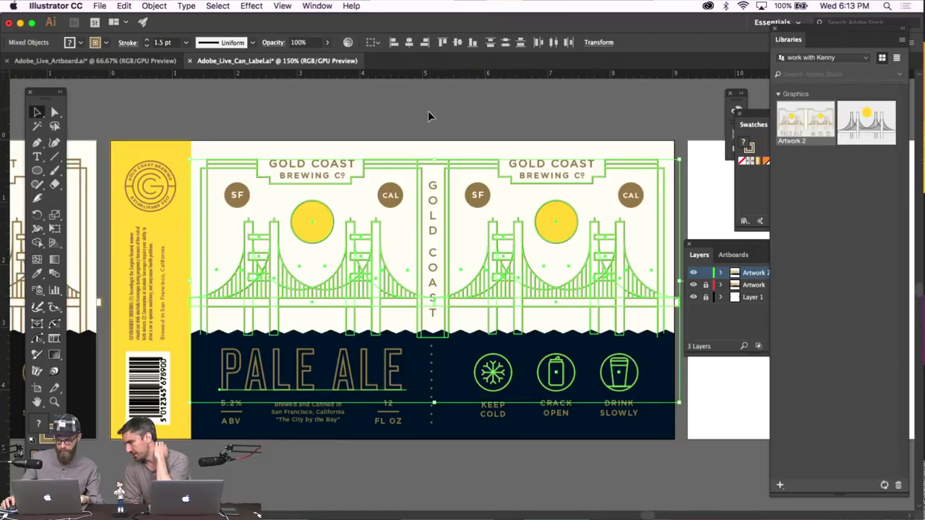
Switch to Adobe Dimension, return the can scene to design mode and show the shared Creative Cloud library's graphics
{"action": "left_click", "coordinate": [22, 371]}
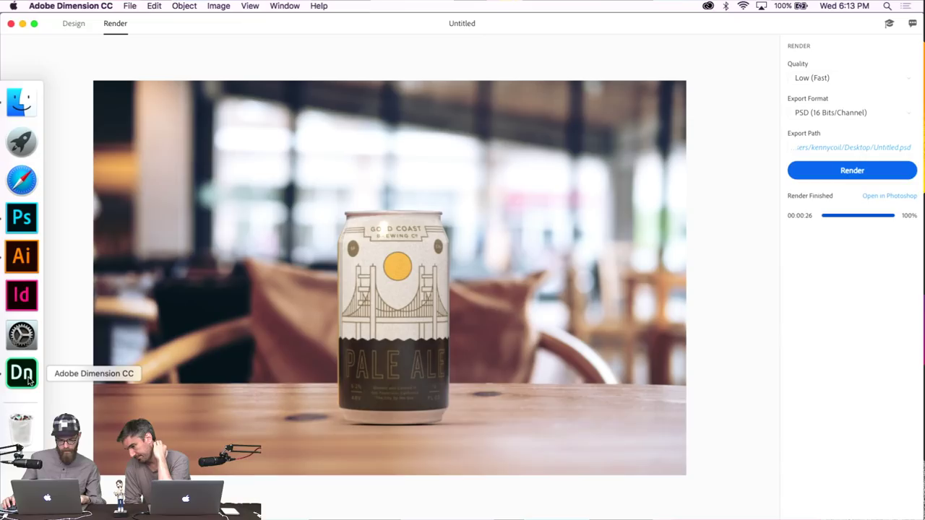
{"action": "left_click", "coordinate": [73, 24]}
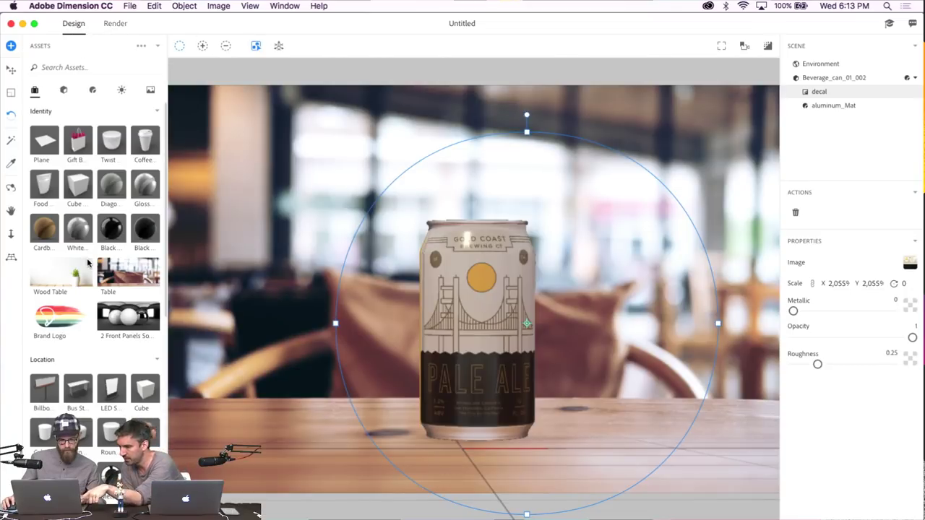
{"action": "scroll", "coordinate": [90, 246], "scroll_direction": "down", "scroll_amount": 10}
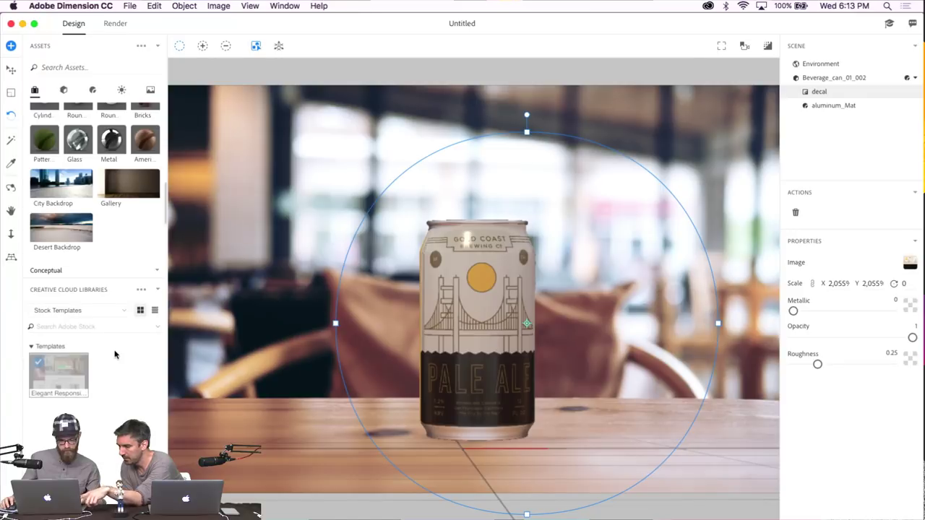
{"action": "left_click", "coordinate": [123, 311]}
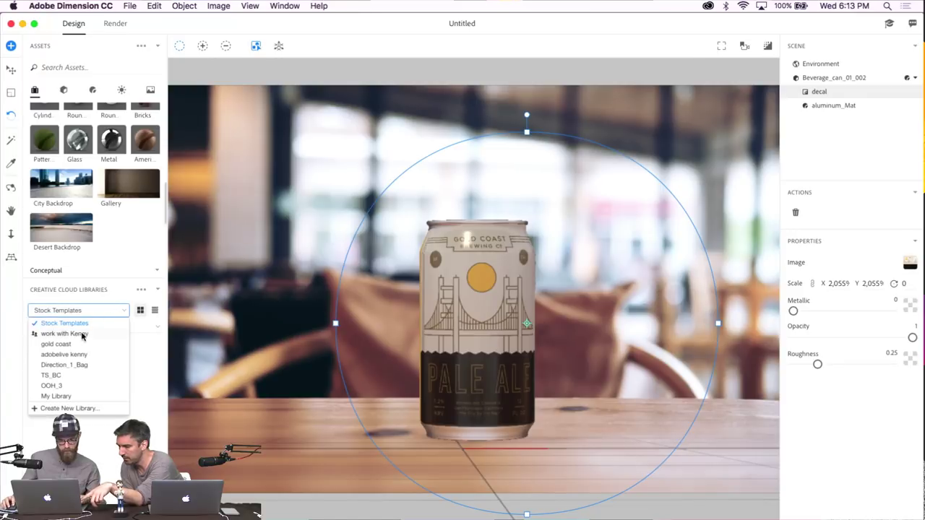
{"action": "left_click", "coordinate": [75, 335]}
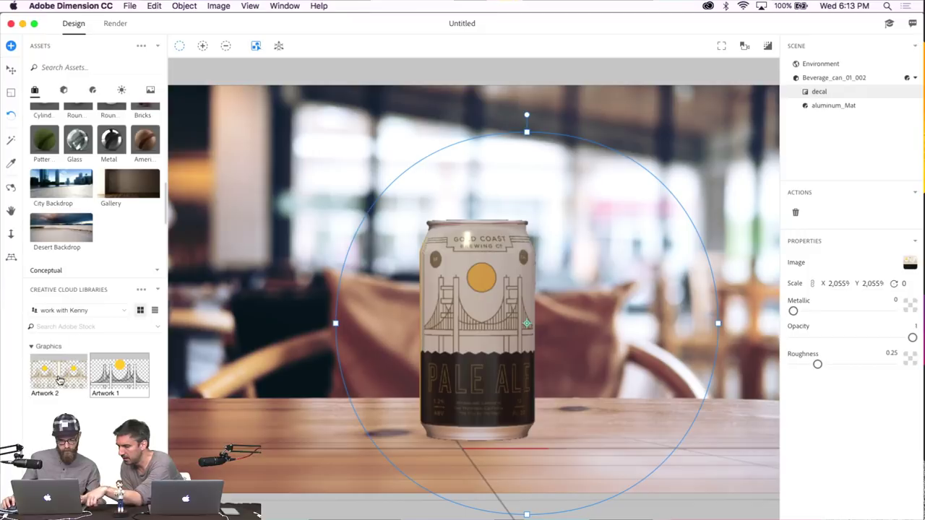
Try placing the Artwork 2 library graphic on the can and undo the last changes back to before its decal was added
{"action": "left_click_drag", "start_coordinate": [60, 381], "coordinate": [477, 321]}
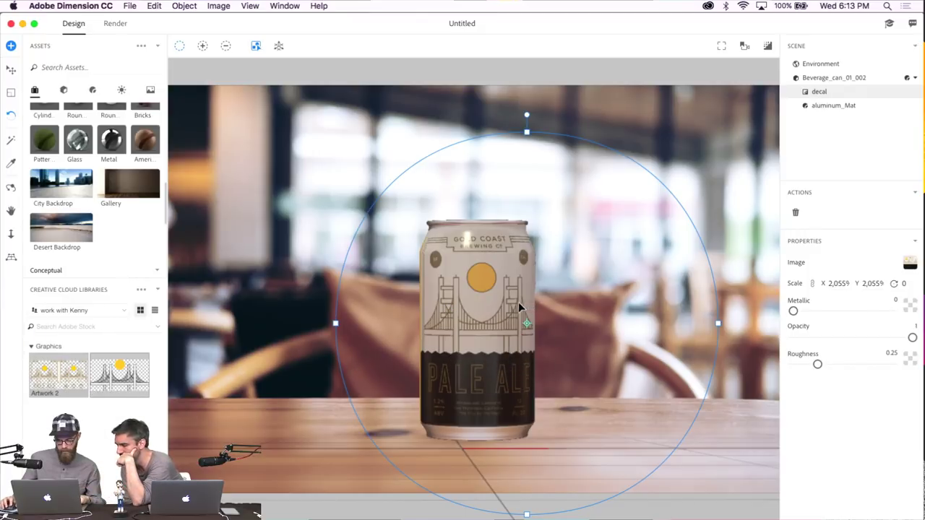
{"action": "key", "text": "super+z"}
{"action": "key", "text": "super+z"}
{"action": "key", "text": "super+z"}
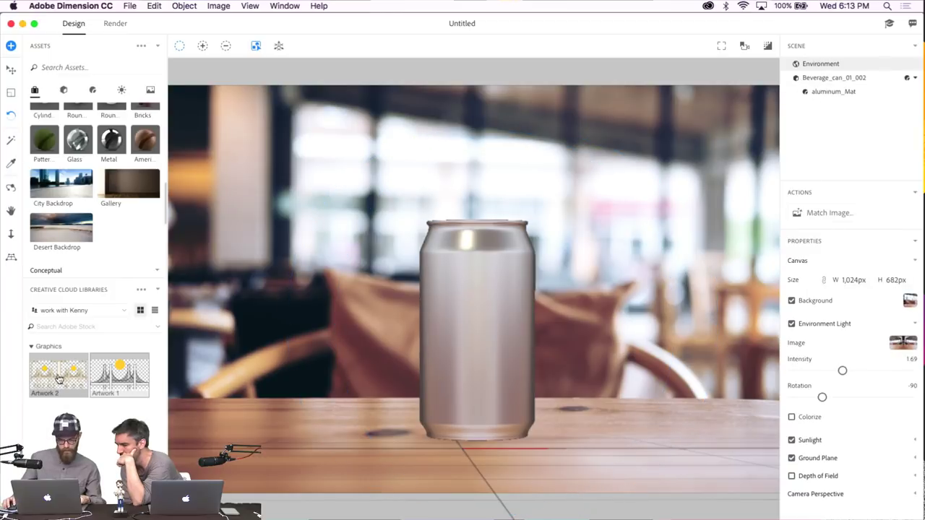
Try to place the Artwork 2 library graphic on the bare can with the can object selected
{"action": "left_click_drag", "start_coordinate": [59, 375], "coordinate": [482, 307]}
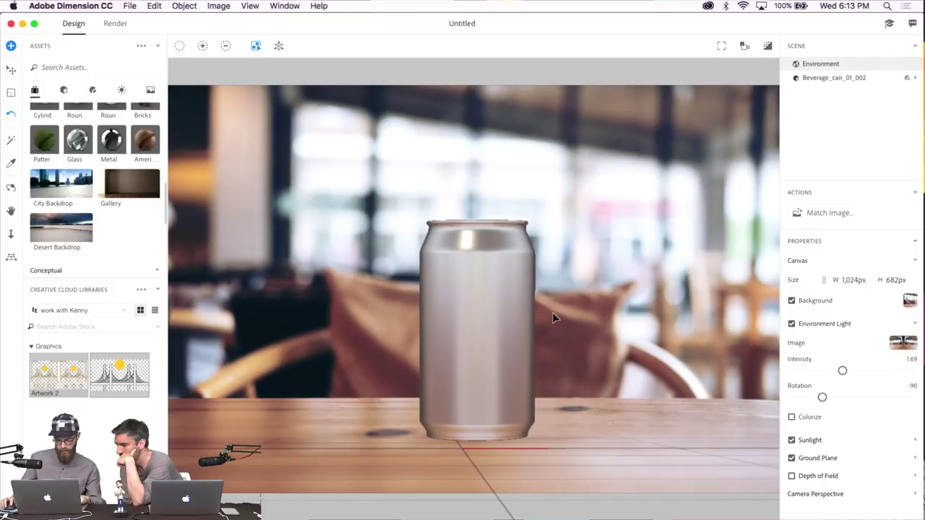
{"action": "left_click", "coordinate": [459, 322]}
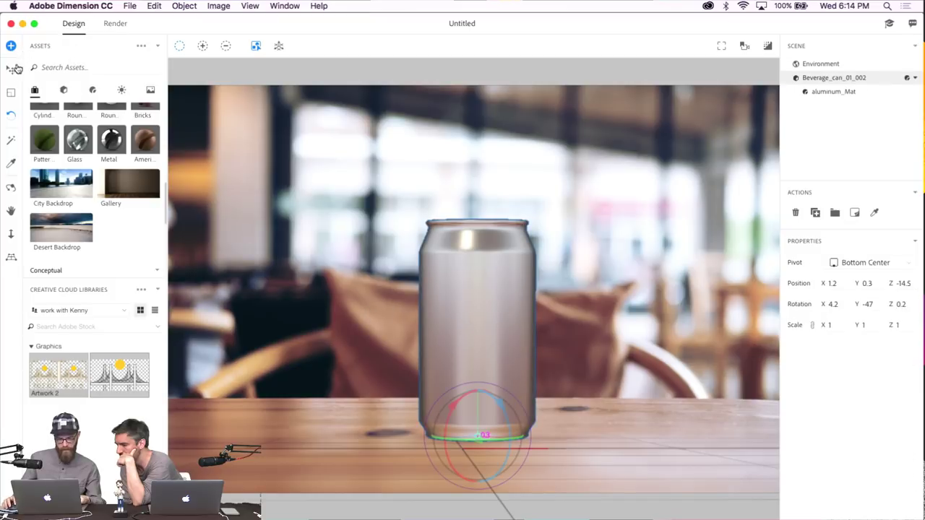
{"action": "left_click_drag", "start_coordinate": [64, 382], "coordinate": [481, 434]}
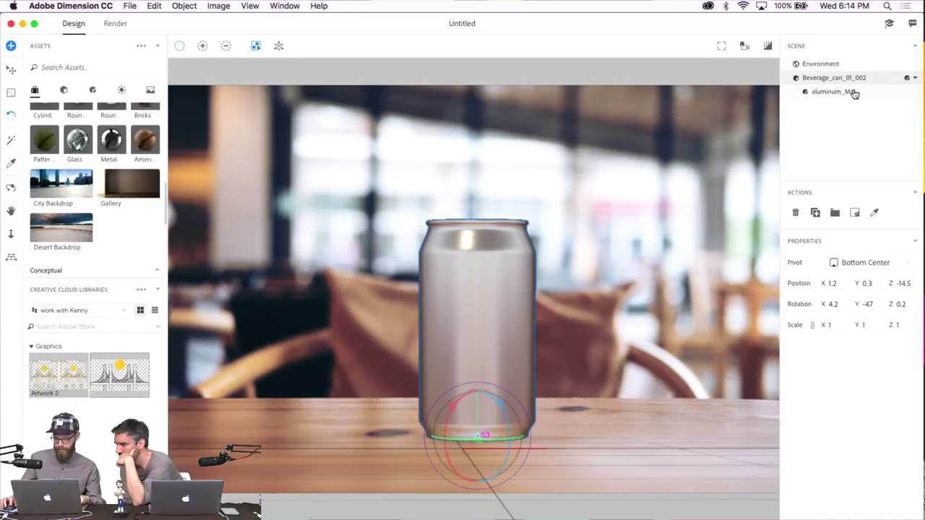
{"action": "left_click_drag", "start_coordinate": [489, 305], "coordinate": [584, 286]}
{"action": "key", "text": "super+z"}
{"action": "left_click_drag", "start_coordinate": [45, 381], "coordinate": [481, 322]}
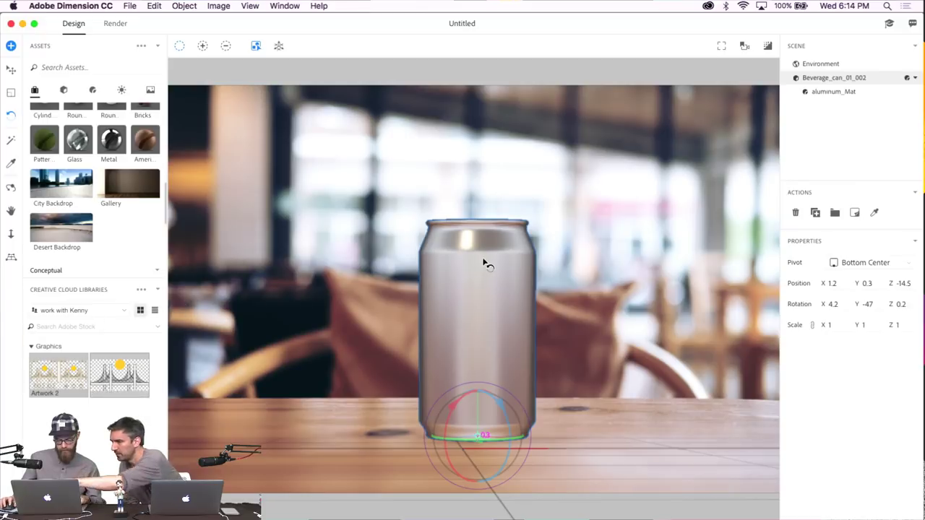
Select the can's aluminum material and try to place the Artwork 1 library graphic on it
{"action": "left_click", "coordinate": [876, 93]}
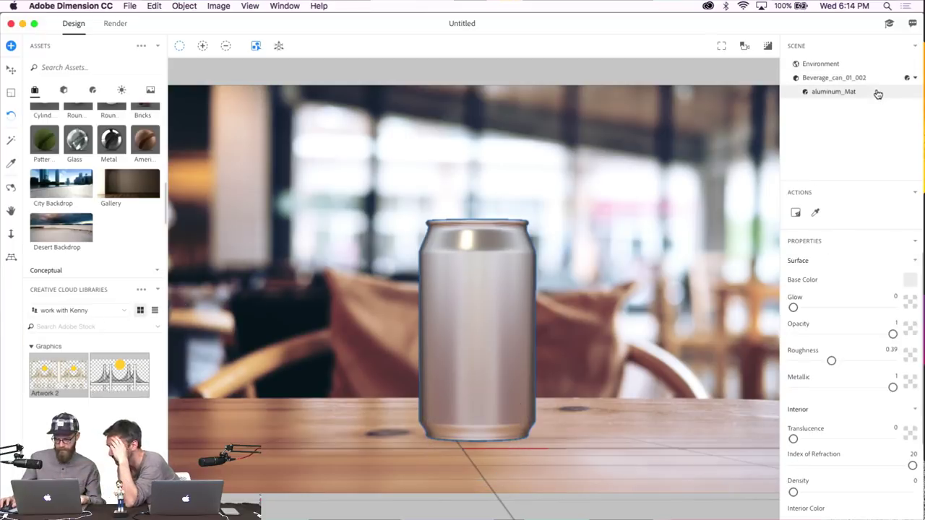
{"action": "left_click_drag", "start_coordinate": [119, 374], "coordinate": [468, 314]}
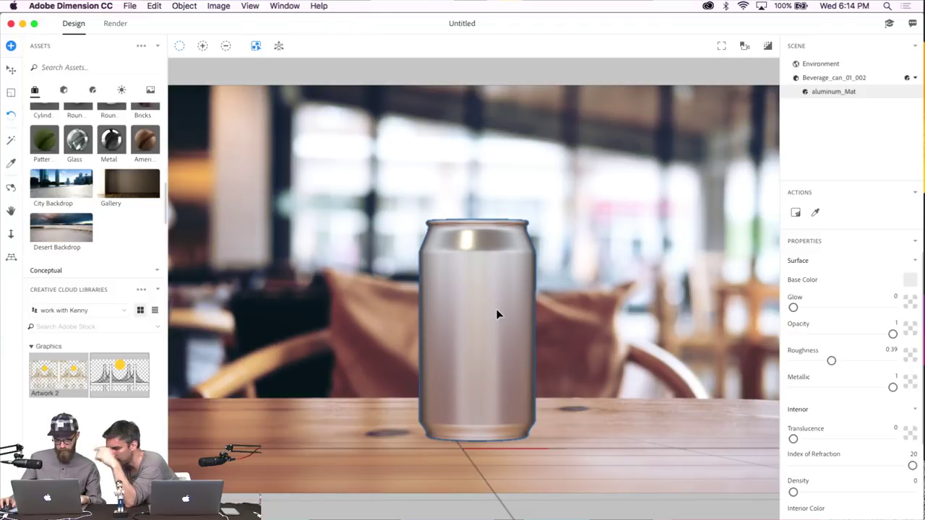
{"action": "left_click_drag", "start_coordinate": [119, 372], "coordinate": [440, 334]}
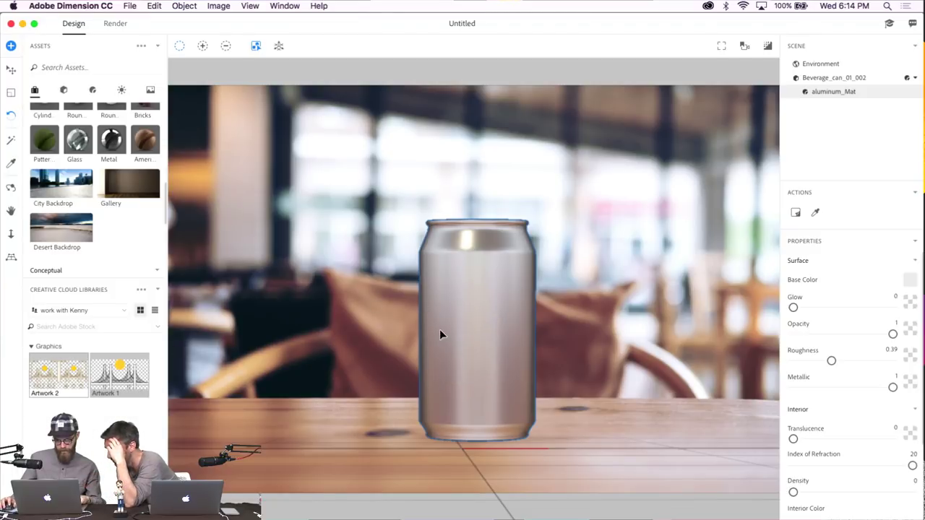
{"action": "left_click_drag", "start_coordinate": [137, 381], "coordinate": [470, 283]}
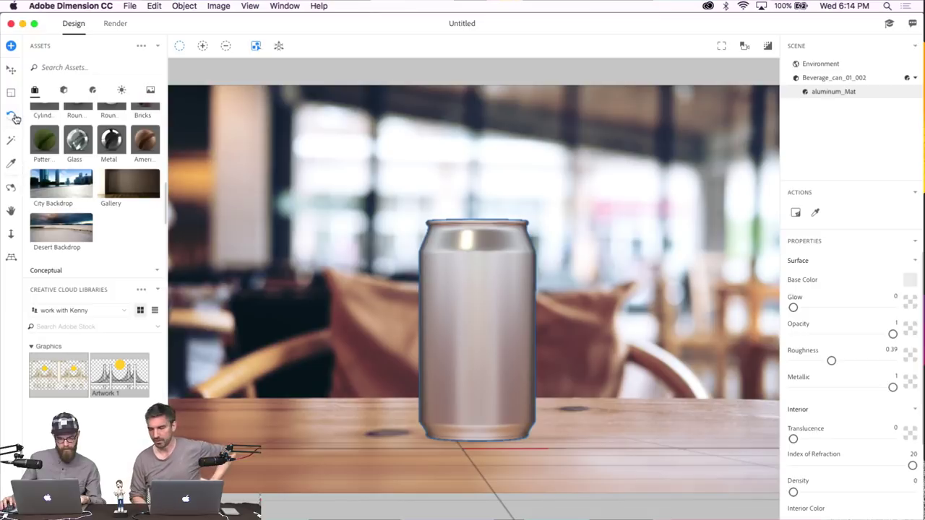
Switch to Illustrator, deselect the label artwork and stack the Swatches and Layers panels below the library graphics
{"action": "mouse_move", "coordinate": [13, 261]}
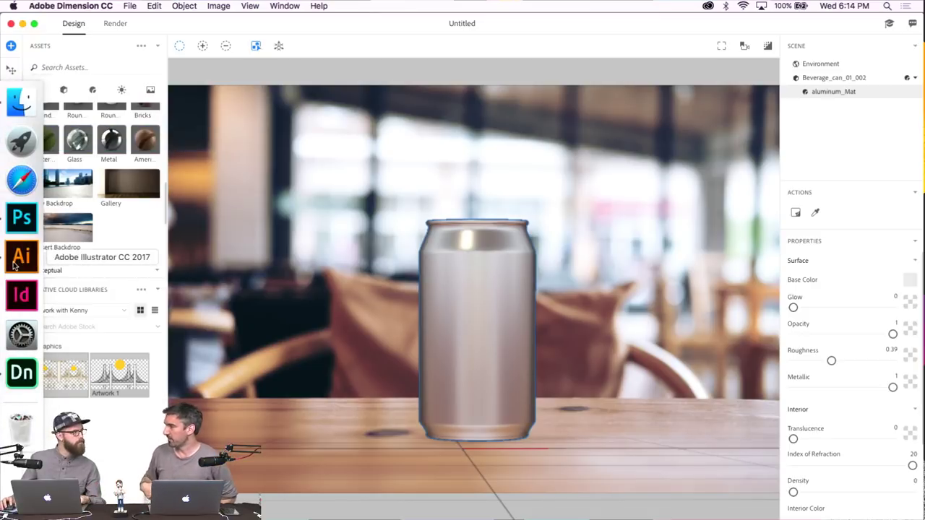
{"action": "left_click", "coordinate": [15, 264]}
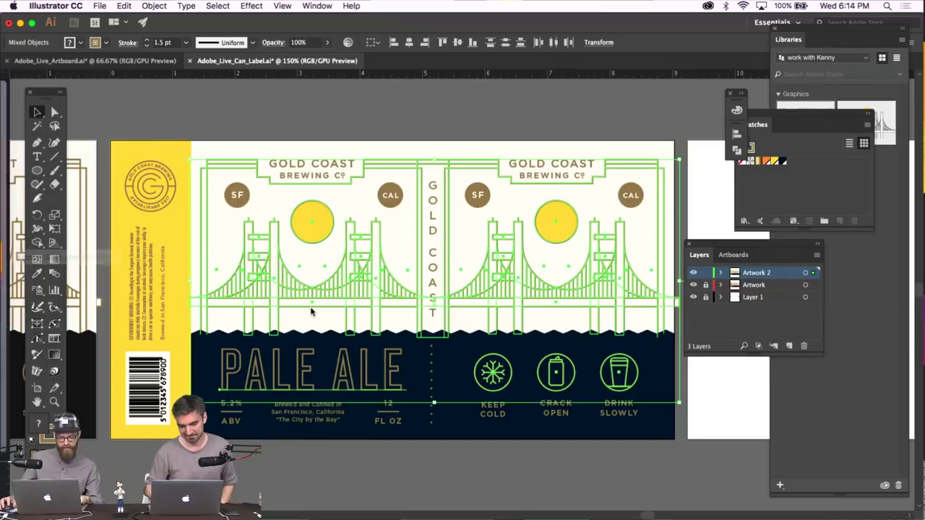
{"action": "left_click", "coordinate": [348, 466]}
{"action": "key", "text": "super+1"}
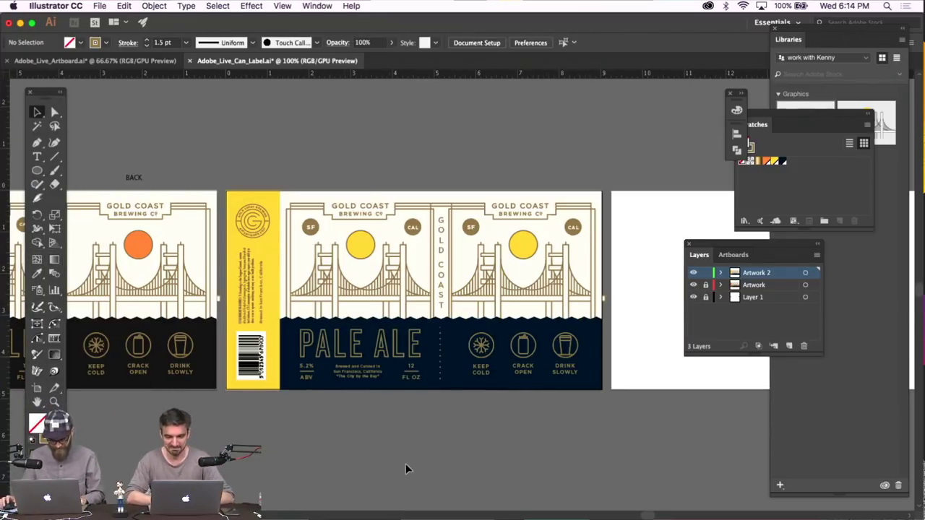
{"action": "key", "text": "super+minus"}
{"action": "key", "text": "super+plus"}
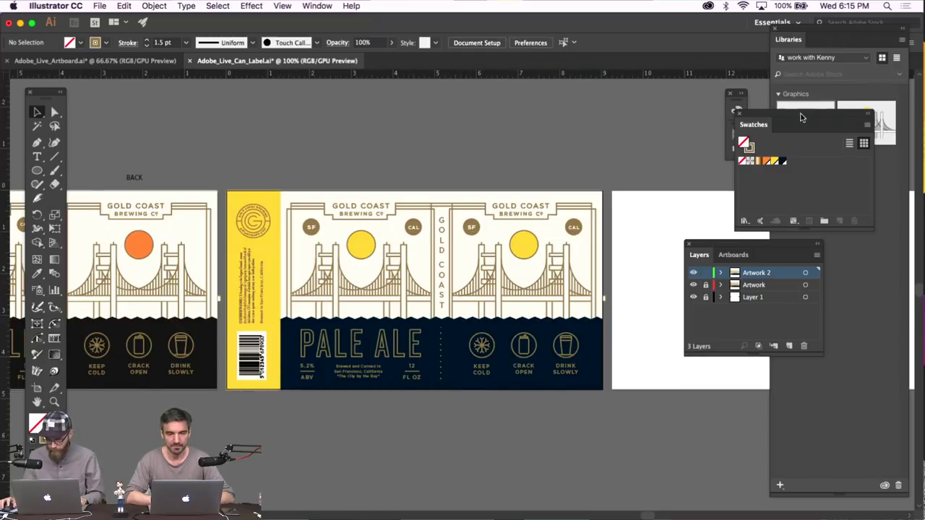
{"action": "left_click_drag", "start_coordinate": [801, 117], "coordinate": [838, 162]}
{"action": "left_click_drag", "start_coordinate": [730, 247], "coordinate": [815, 292]}
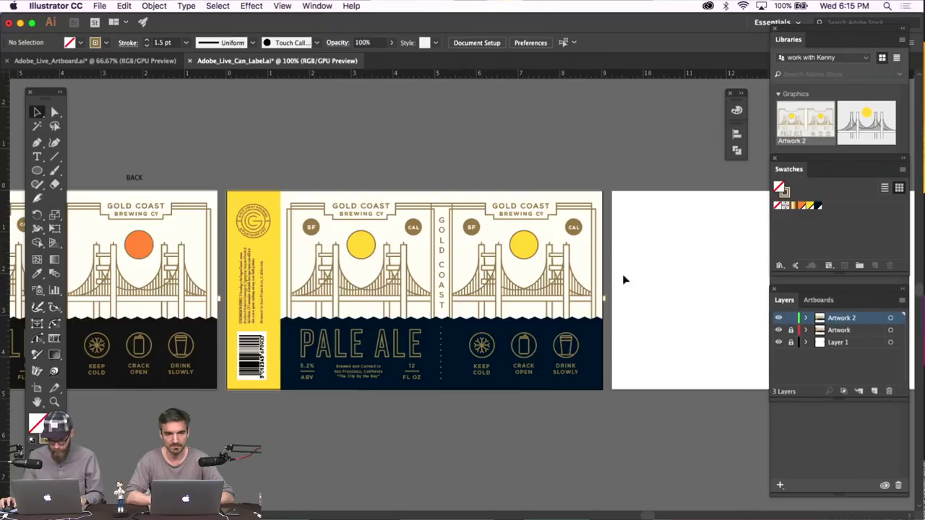
Select all artwork on the navy label that shares the second bridge drawing's stroke weight
{"action": "left_click", "coordinate": [568, 259]}
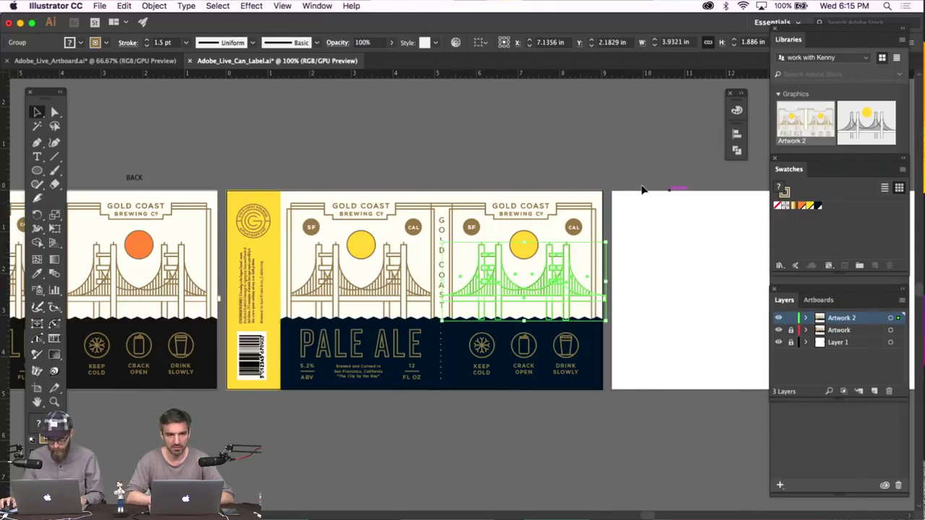
{"action": "key", "text": "F6"}
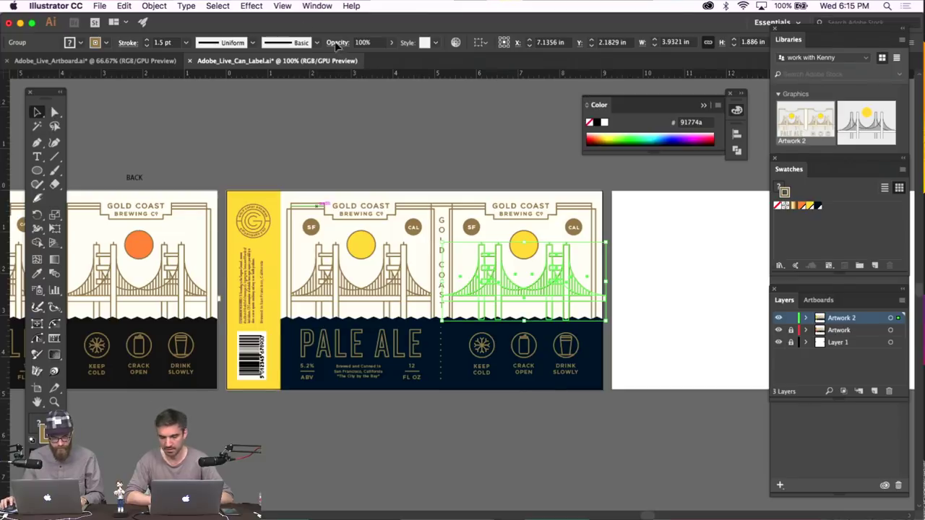
{"action": "left_click", "coordinate": [218, 6]}
{"action": "mouse_move", "coordinate": [246, 111]}
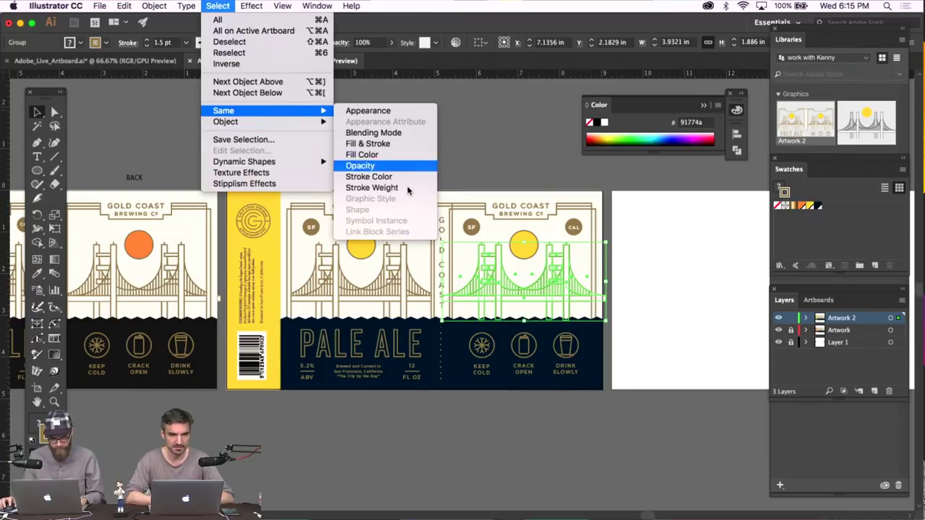
{"action": "left_click", "coordinate": [404, 188]}
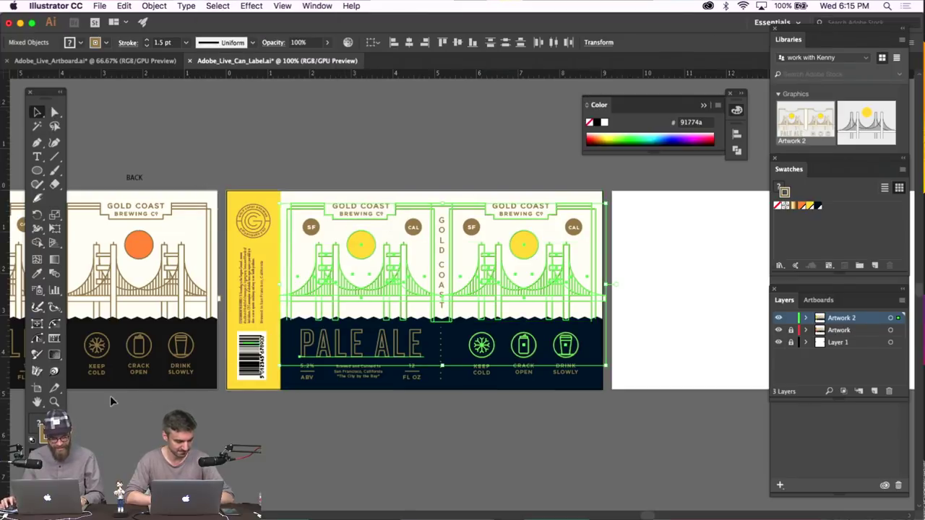
Save the selected artwork's gold stroke colour as a global process swatch
{"action": "left_click_drag", "start_coordinate": [737, 351], "coordinate": [839, 217]}
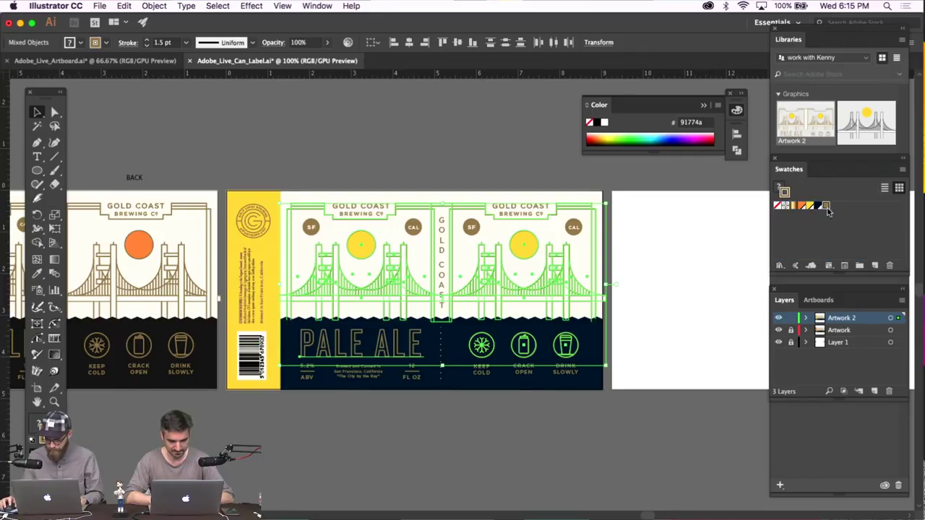
{"action": "double_click", "coordinate": [826, 206]}
{"action": "left_click", "coordinate": [678, 148]}
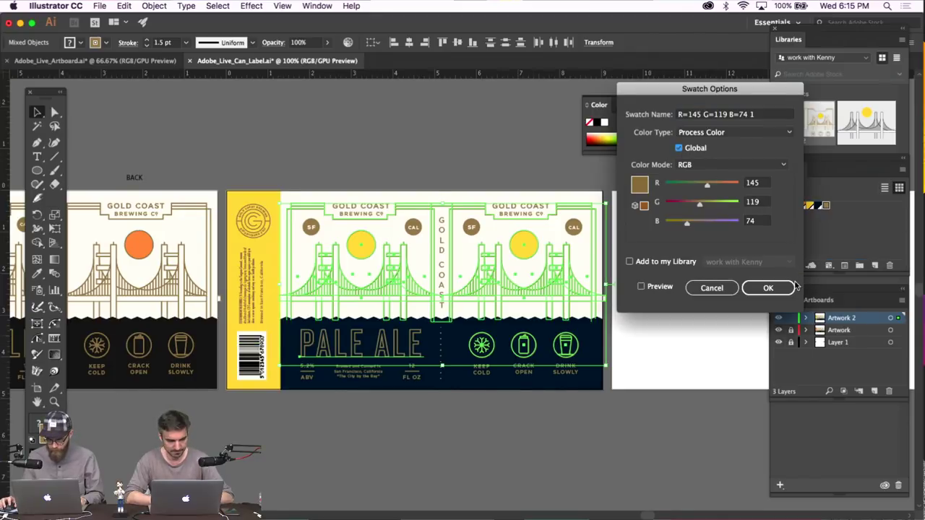
{"action": "key", "text": "Return"}
Apply the global gold swatch to the fill of the 5.2% ABV, 12 FL OZ and "Brewed and Canned in San Francisco" texts
{"action": "key", "text": "super+equal"}
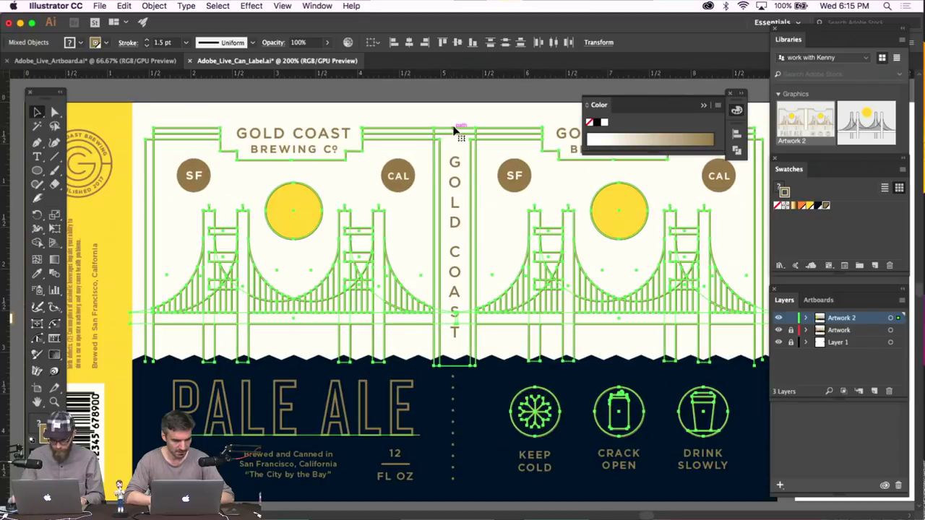
{"action": "scroll", "coordinate": [406, 190], "scroll_direction": "down", "scroll_amount": 5}
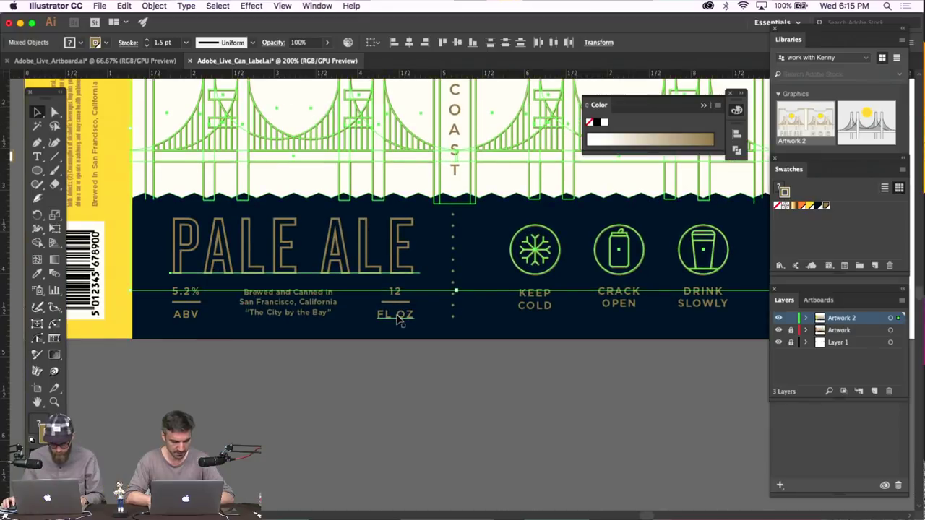
{"action": "left_click", "coordinate": [396, 315]}
{"action": "left_click", "coordinate": [394, 291], "text": "shift"}
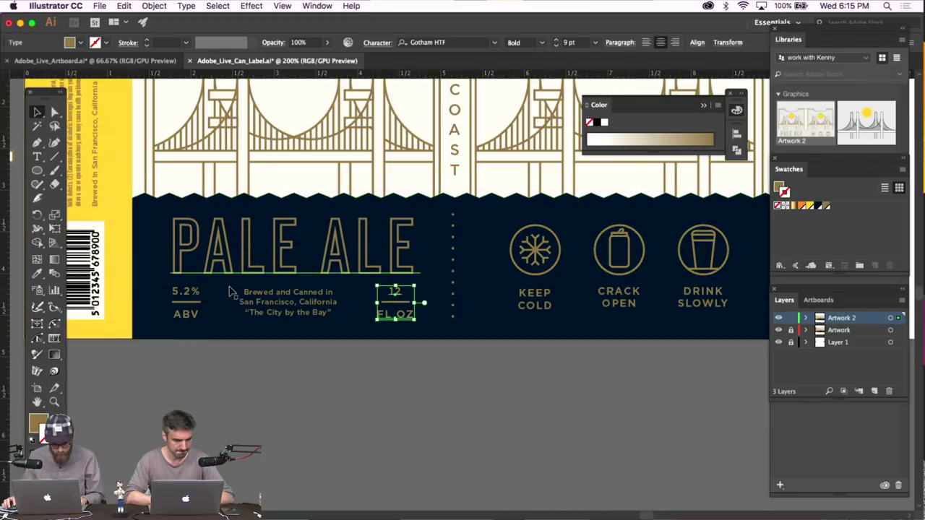
{"action": "left_click", "coordinate": [189, 292], "text": "shift"}
{"action": "left_click", "coordinate": [222, 380]}
{"action": "left_click", "coordinate": [220, 245]}
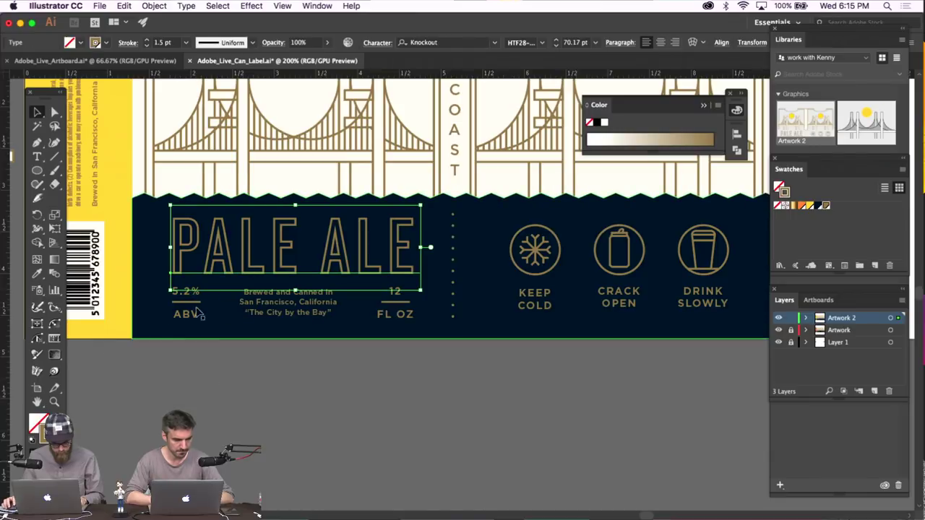
{"action": "left_click", "coordinate": [395, 314]}
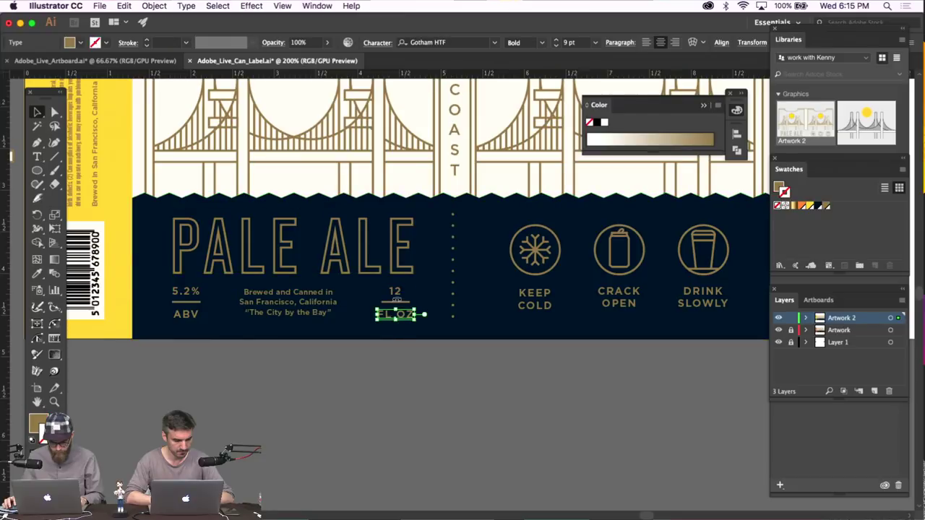
{"action": "left_click", "coordinate": [187, 292], "text": "shift"}
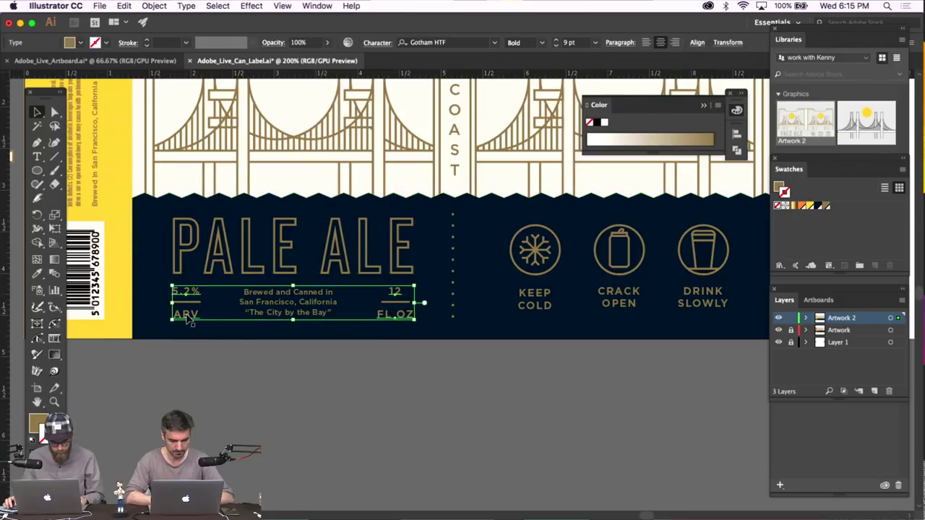
{"action": "left_click", "coordinate": [268, 304], "text": "shift"}
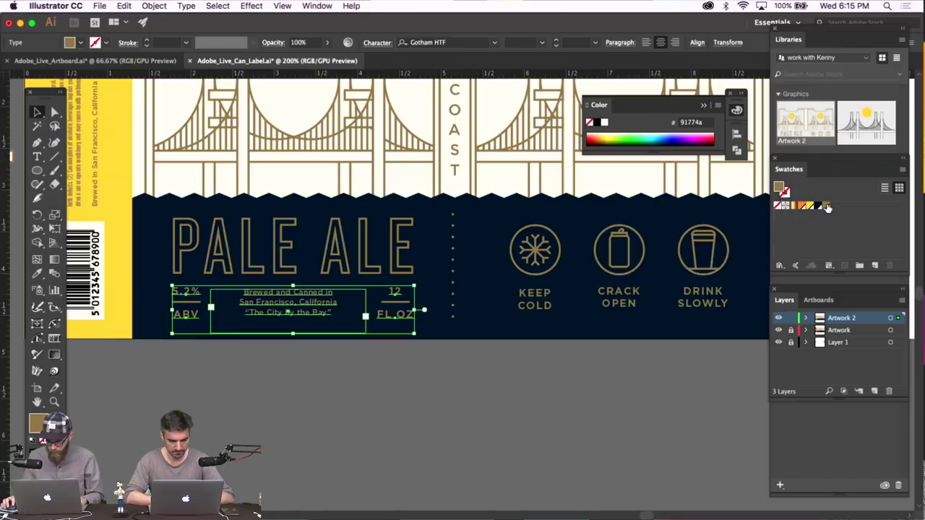
{"action": "left_click", "coordinate": [826, 205]}
Apply the global gold swatch to the dotted divider's stroke and ungroup the Keep Cold icon from its caption
{"action": "left_click", "coordinate": [454, 287]}
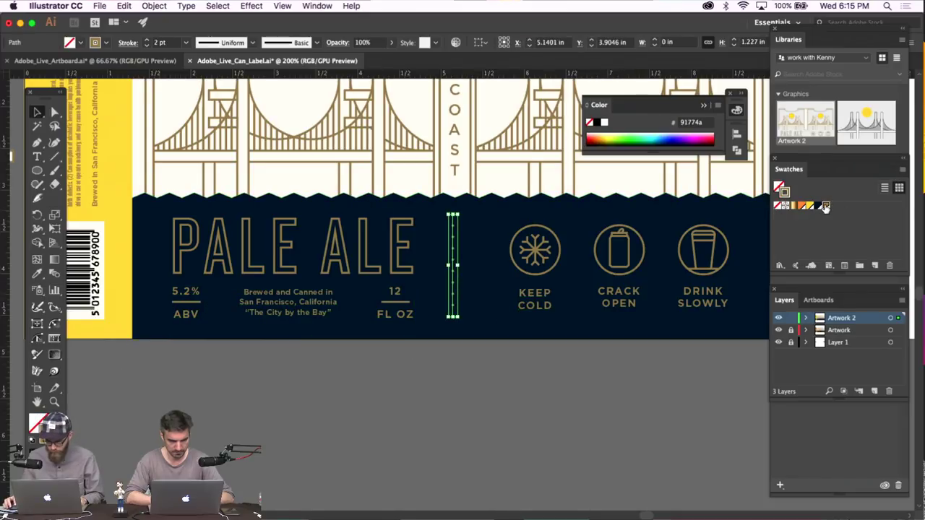
{"action": "left_click", "coordinate": [535, 296]}
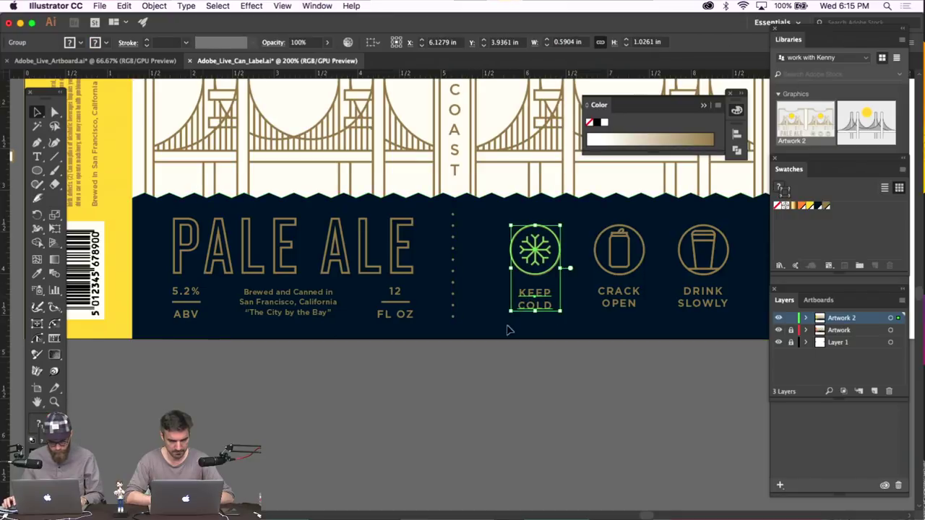
{"action": "left_click", "coordinate": [154, 6]}
{"action": "left_click", "coordinate": [178, 65]}
Apply the global gold swatch to the fill of the Keep Cold and Drink Slowly captions
{"action": "double_click", "coordinate": [619, 297]}
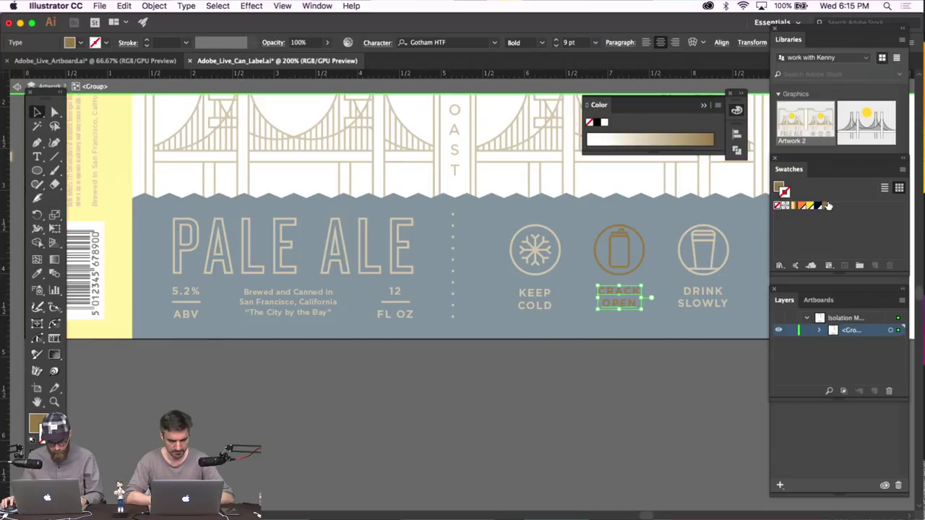
{"action": "left_click", "coordinate": [34, 422]}
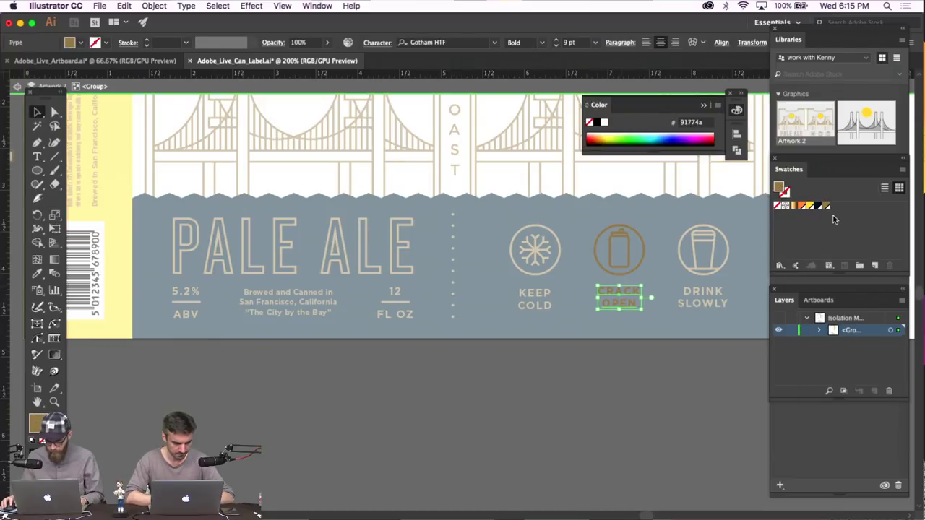
{"action": "left_click", "coordinate": [541, 291]}
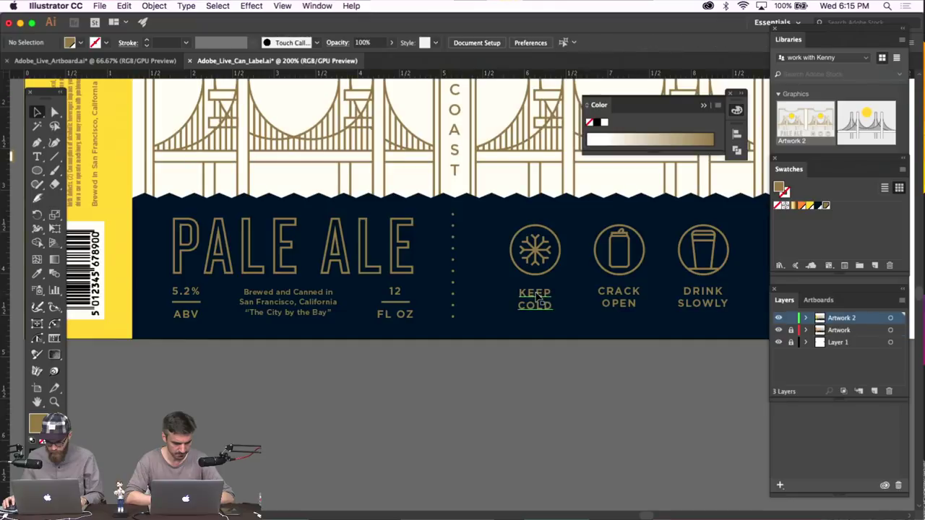
{"action": "left_click", "coordinate": [826, 206]}
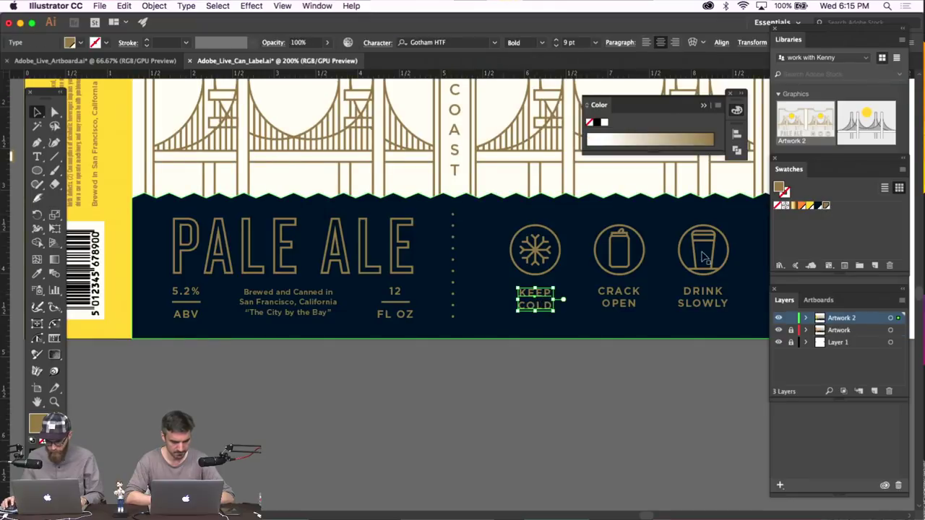
{"action": "left_click", "coordinate": [712, 301]}
{"action": "double_click", "coordinate": [712, 301]}
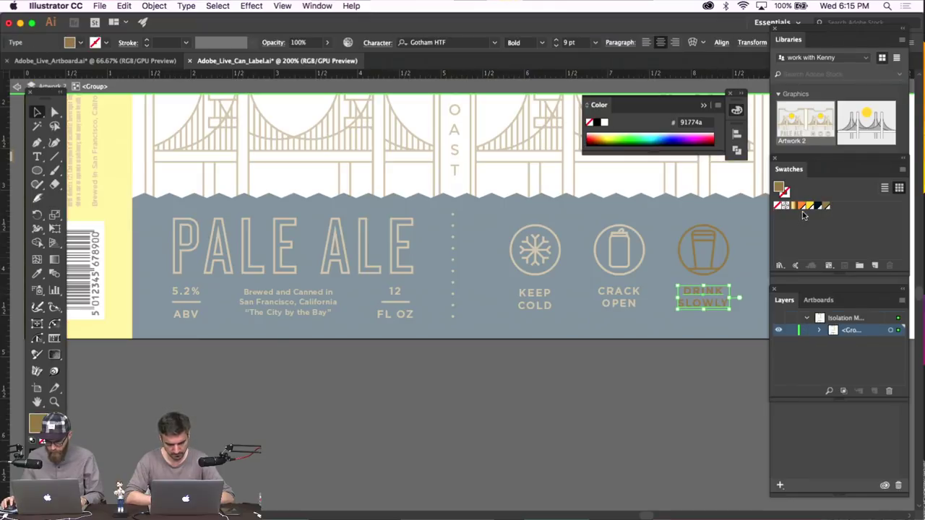
{"action": "left_click", "coordinate": [826, 206]}
{"action": "double_click", "coordinate": [565, 391]}
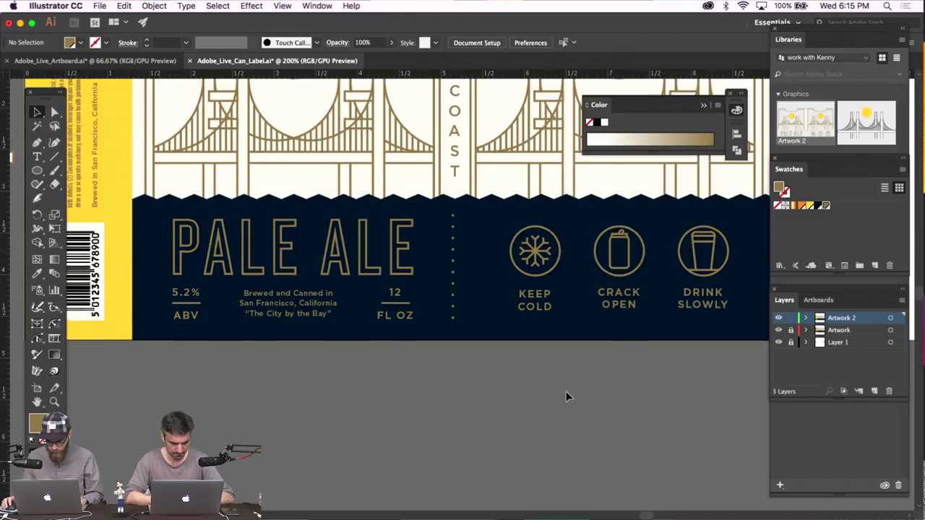
Apply the global gold swatch to the fill of the Crack Open caption and leave isolation mode
{"action": "scroll", "coordinate": [566, 391], "scroll_direction": "up", "scroll_amount": 3}
{"action": "scroll", "coordinate": [567, 395], "scroll_direction": "right", "scroll_amount": 3}
{"action": "left_click", "coordinate": [562, 368]}
{"action": "double_click", "coordinate": [561, 360]}
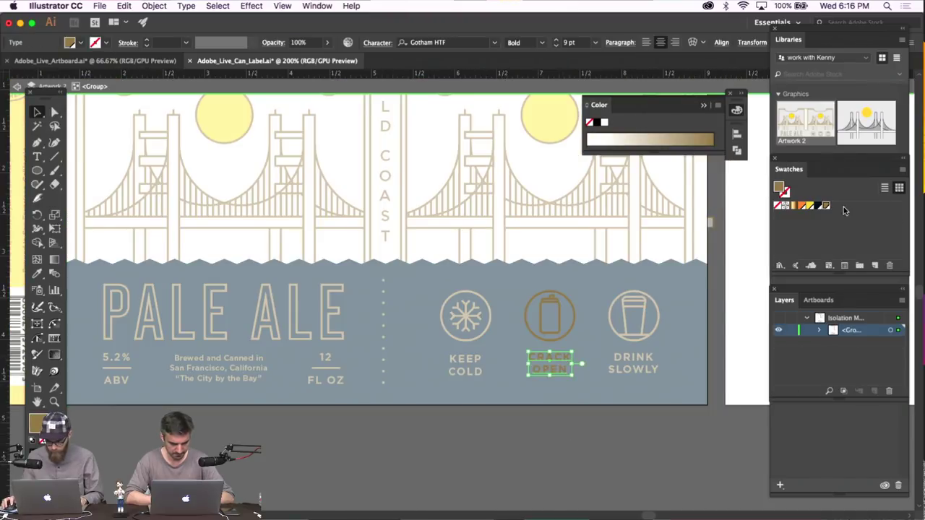
{"action": "double_click", "coordinate": [605, 425]}
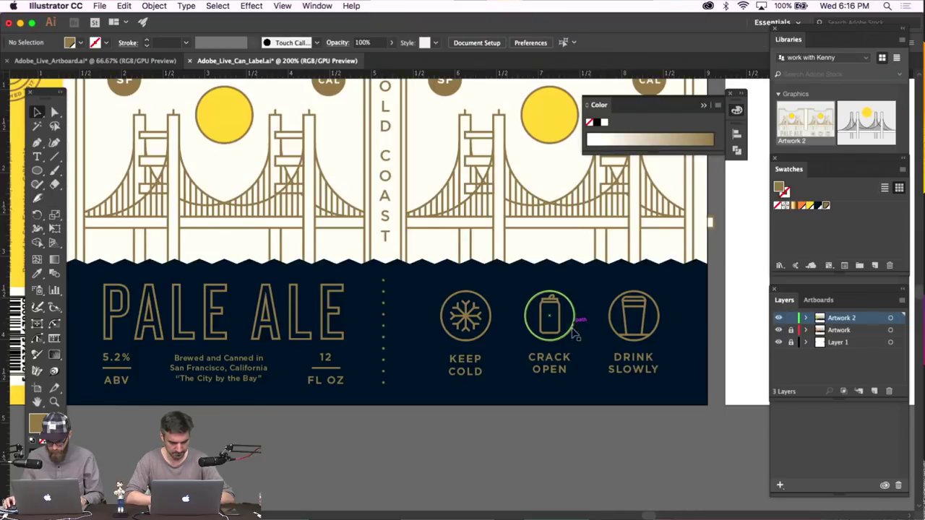
Apply the global gold swatch to the fill of the first bridge panel's SF and CAL circles and its Gold Coast Brewing Co title
{"action": "scroll", "coordinate": [561, 398], "scroll_direction": "right", "scroll_amount": 10}
{"action": "scroll", "coordinate": [562, 400], "scroll_direction": "left", "scroll_amount": 2}
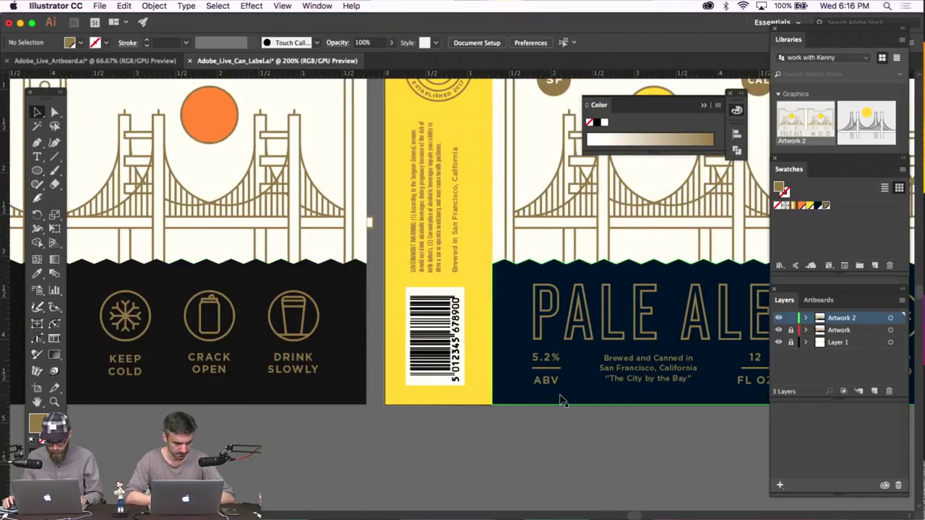
{"action": "scroll", "coordinate": [562, 399], "scroll_direction": "right", "scroll_amount": 5}
{"action": "scroll", "coordinate": [562, 399], "scroll_direction": "up", "scroll_amount": 1}
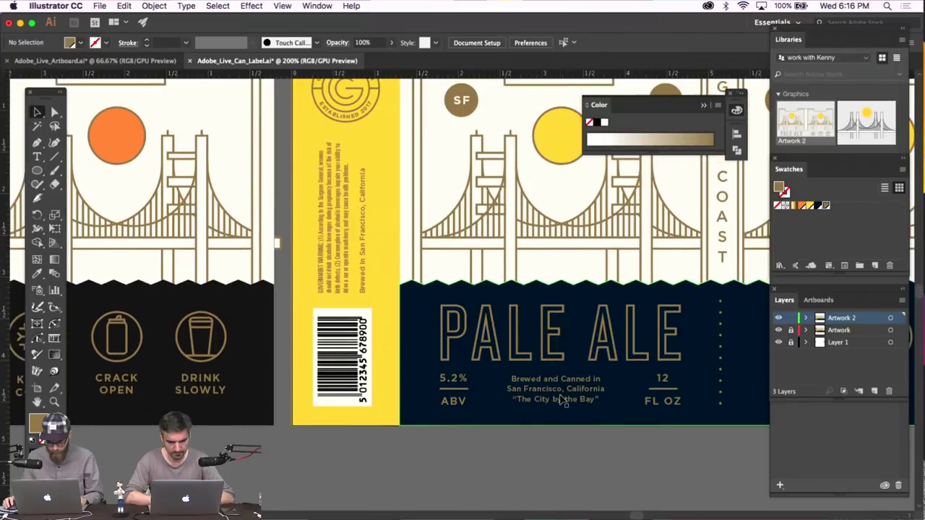
{"action": "scroll", "coordinate": [563, 399], "scroll_direction": "up", "scroll_amount": 3}
{"action": "left_click", "coordinate": [366, 170]}
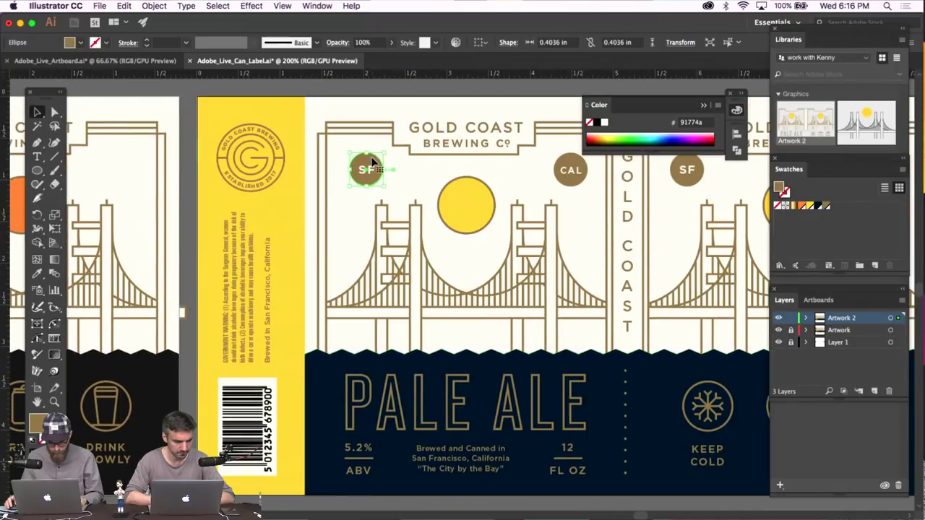
{"action": "left_click", "coordinate": [579, 168], "text": "shift"}
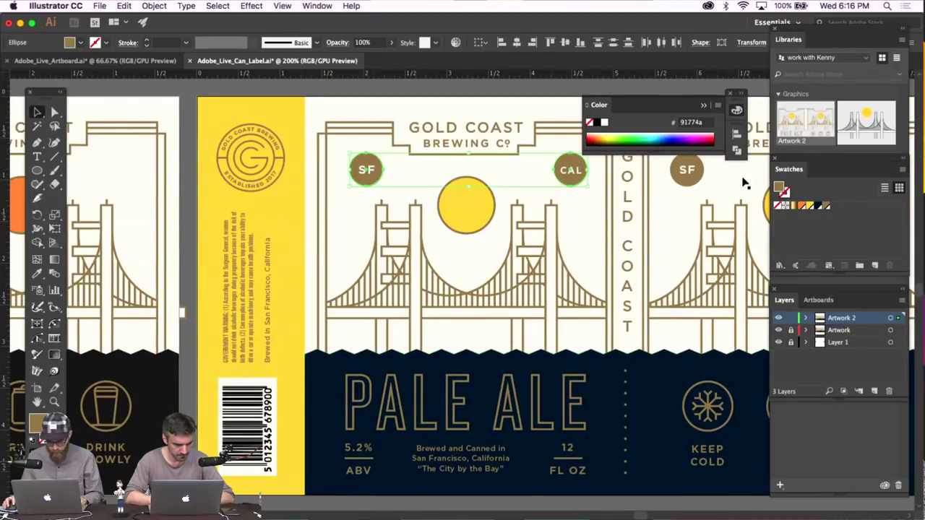
{"action": "left_click", "coordinate": [827, 207]}
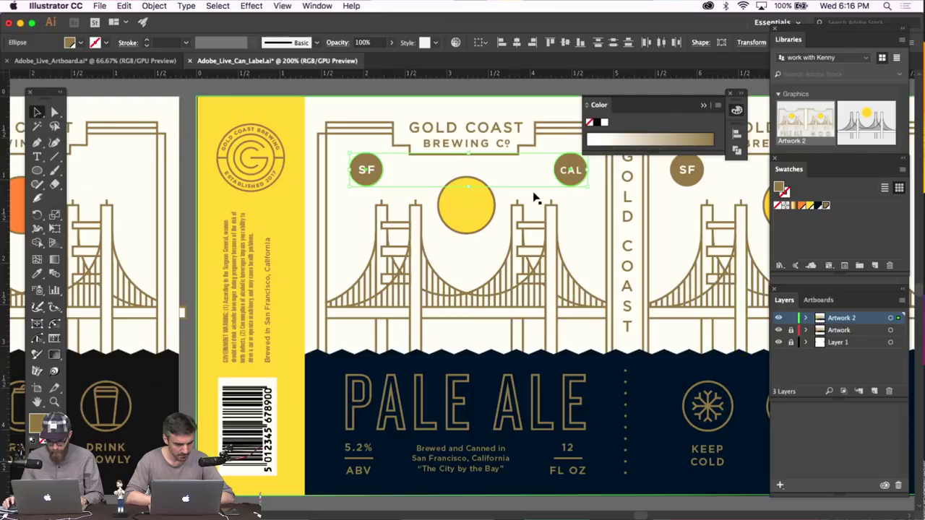
{"action": "left_click", "coordinate": [481, 130]}
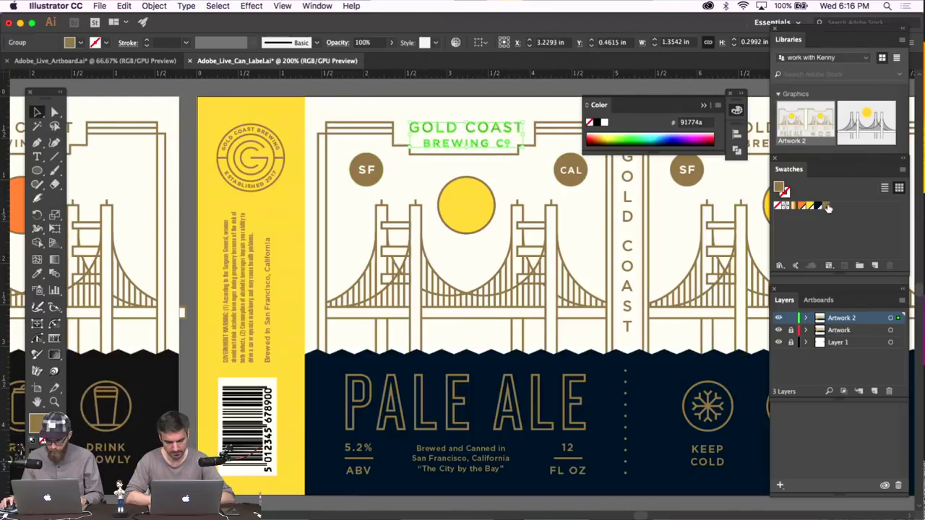
Select the SF and CAL circles together with the Gold Coast Brewing Co title on the second bridge panel
{"action": "scroll", "coordinate": [396, 230], "scroll_direction": "right", "scroll_amount": 10}
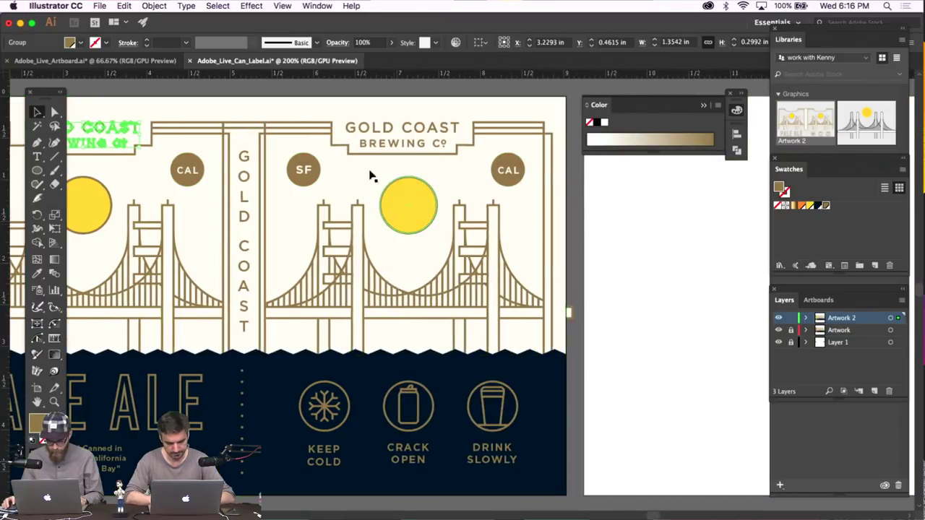
{"action": "left_click", "coordinate": [316, 169]}
{"action": "left_click", "coordinate": [510, 161], "text": "shift"}
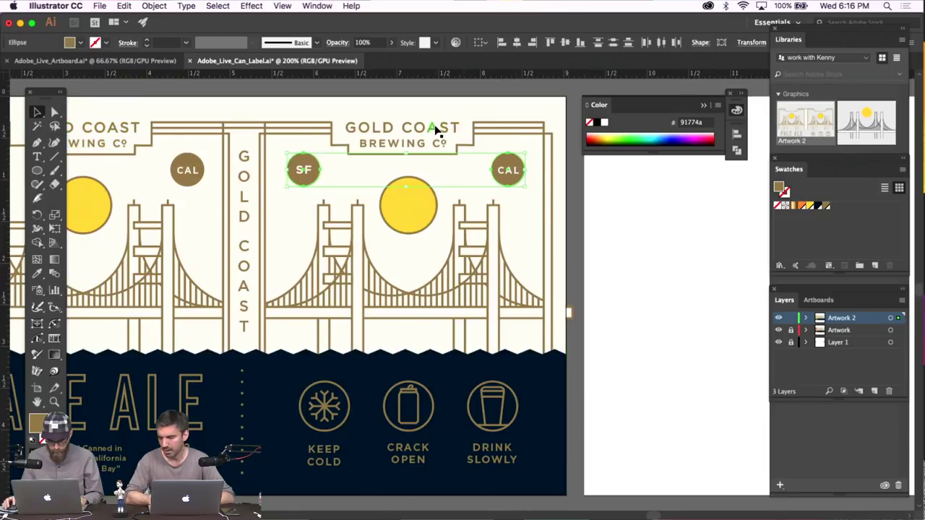
{"action": "left_click", "coordinate": [434, 128], "text": "shift"}
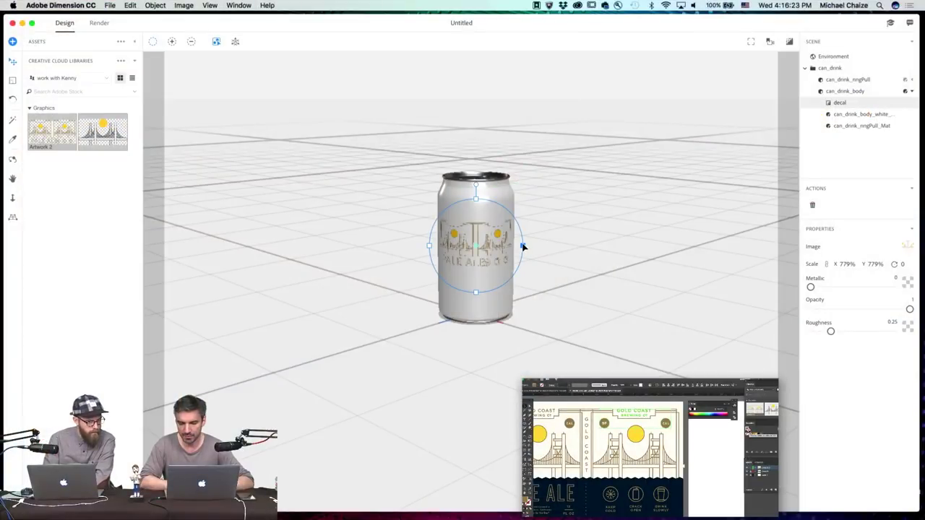
Switch to Dimension, scale the can's decal to 1,749% and set its Metallic value to 0.66
{"action": "left_click_drag", "start_coordinate": [544, 249], "coordinate": [581, 250]}
{"action": "left_click_drag", "start_coordinate": [477, 229], "coordinate": [477, 236]}
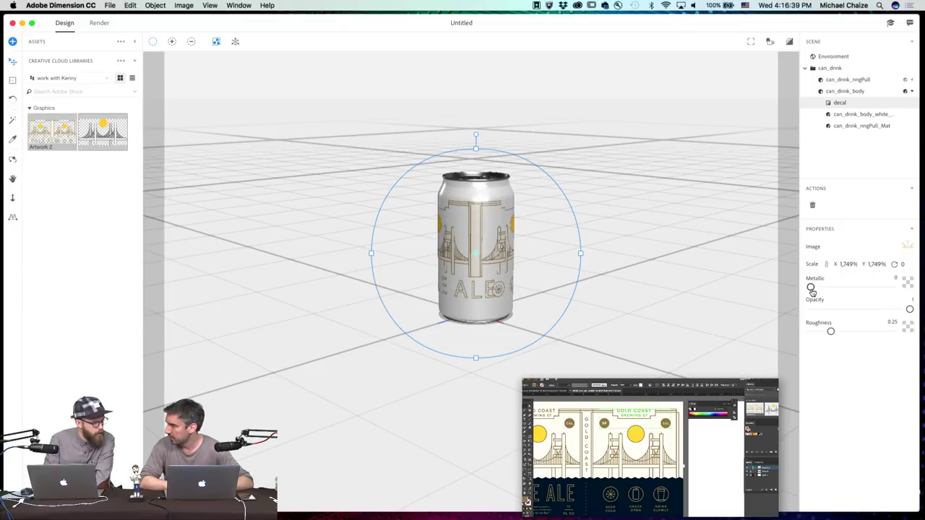
{"action": "mouse_move", "coordinate": [811, 289]}
{"action": "left_mouse_down"}
{"action": "mouse_move", "coordinate": [887, 289]}
{"action": "mouse_move", "coordinate": [836, 292]}
{"action": "mouse_move", "coordinate": [865, 292]}
{"action": "left_mouse_up"}
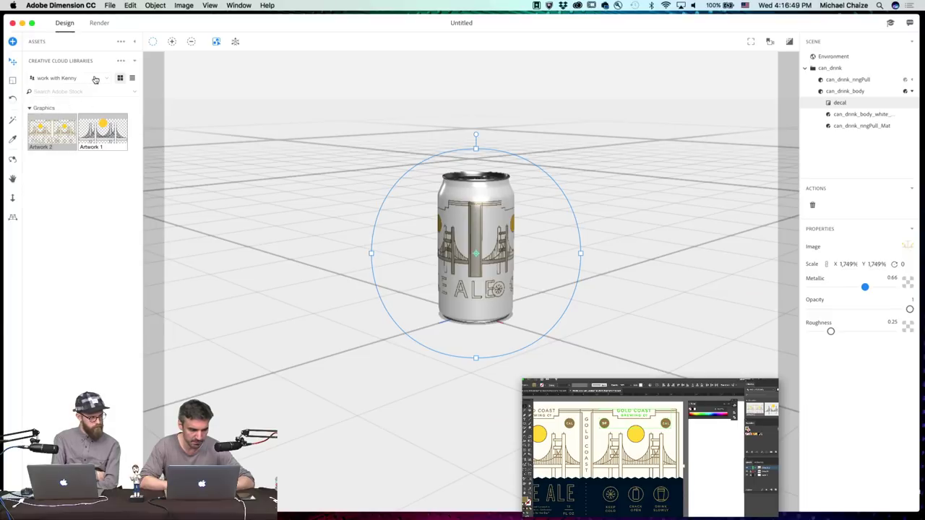
Use the Table image as scene background, matching canvas to image aspect ratio and creating environment light, sunlight and camera perspective from it
{"action": "left_click", "coordinate": [101, 43]}
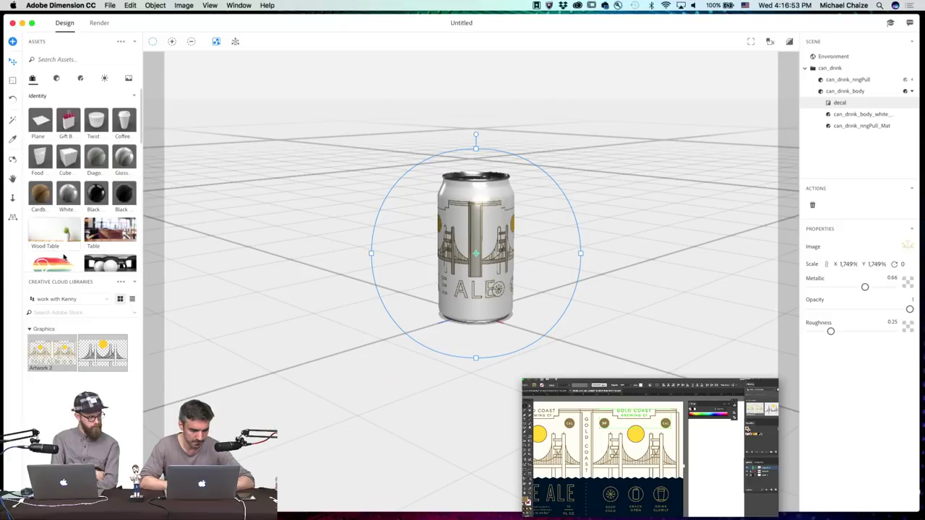
{"action": "left_click_drag", "start_coordinate": [115, 237], "coordinate": [208, 290]}
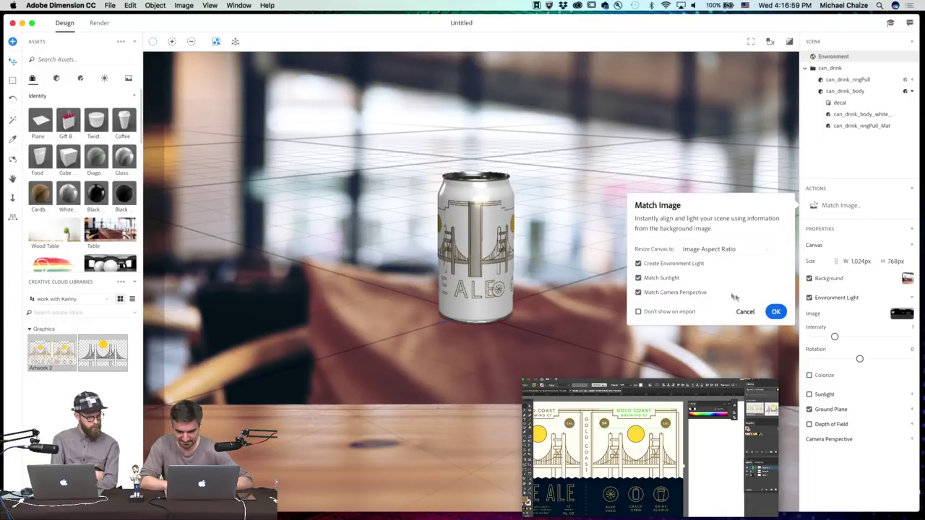
{"action": "left_click", "coordinate": [776, 312]}
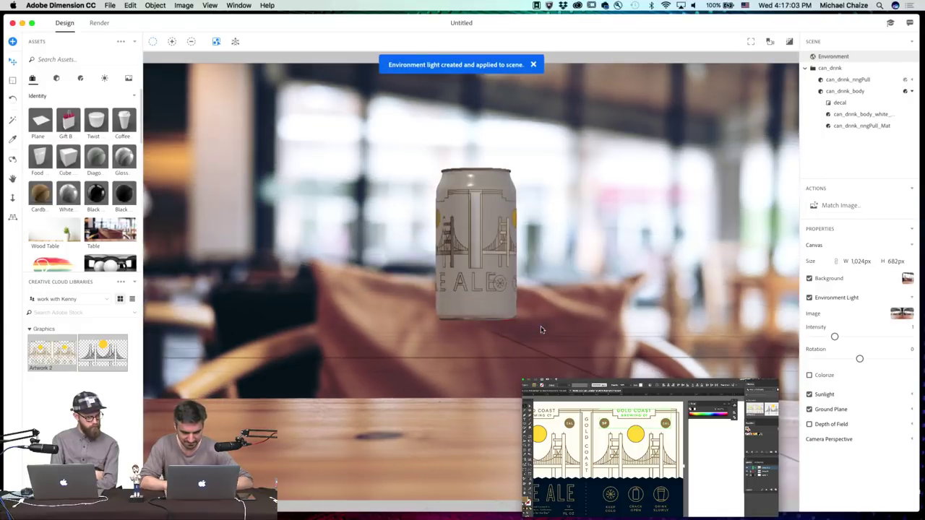
Raise the can to Y position 0.2 and lower the camera horizon until the can rests on the wooden tabletop
{"action": "left_click", "coordinate": [494, 289]}
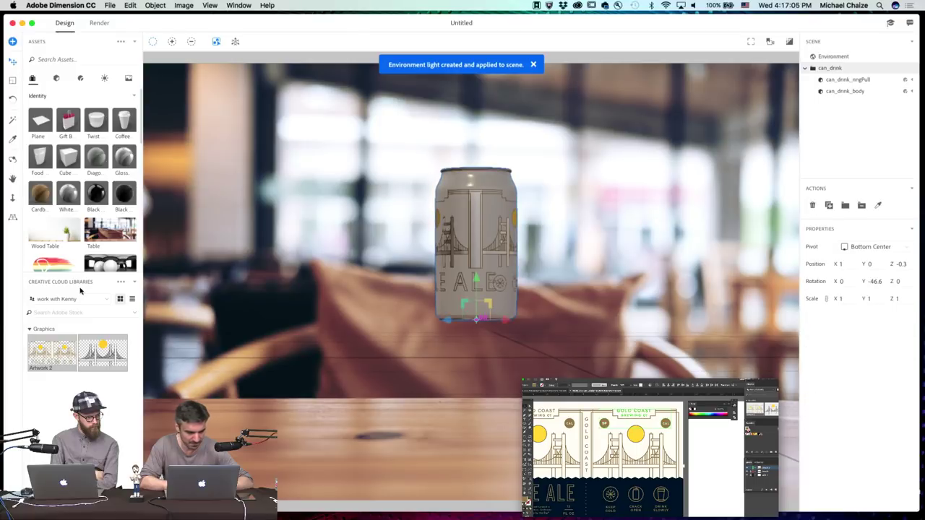
{"action": "left_click", "coordinate": [12, 217]}
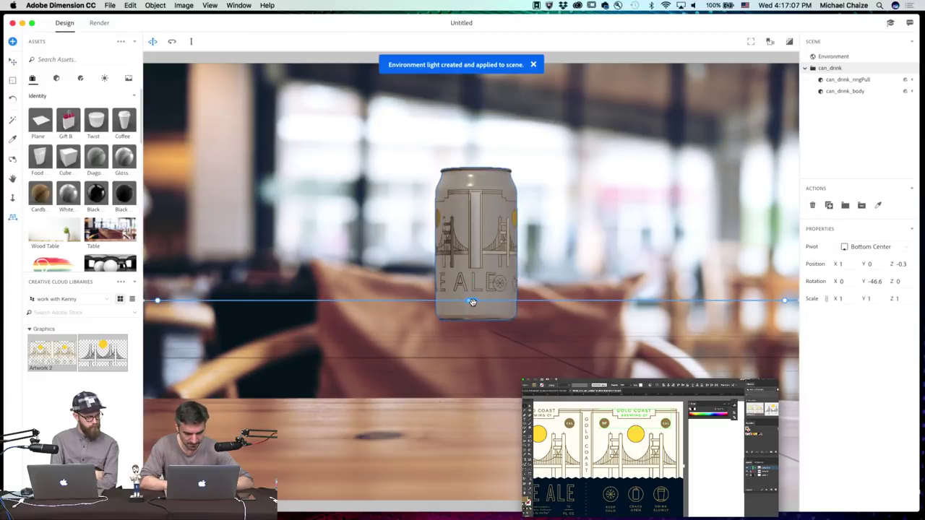
{"action": "left_click_drag", "start_coordinate": [470, 301], "coordinate": [472, 332]}
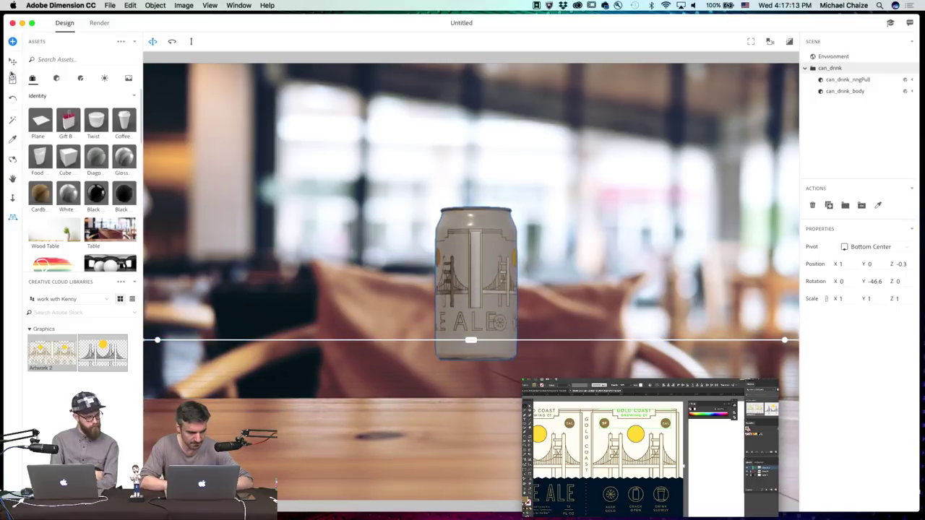
{"action": "left_click", "coordinate": [13, 63]}
{"action": "left_click_drag", "start_coordinate": [481, 331], "coordinate": [482, 330]}
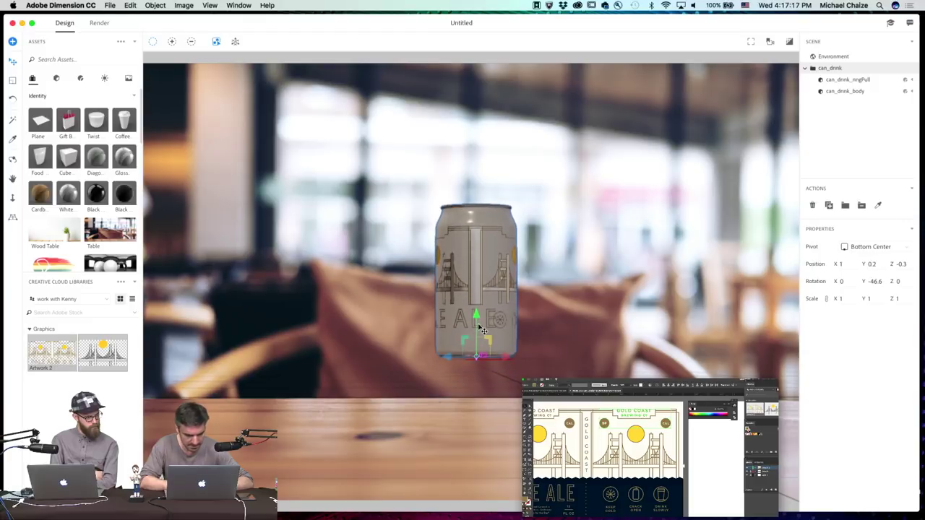
{"action": "left_click", "coordinate": [12, 217]}
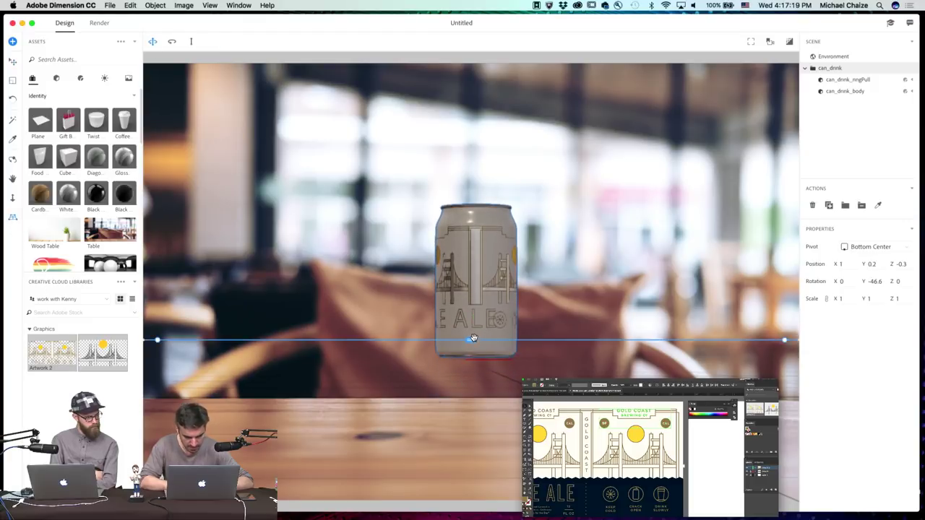
{"action": "left_click_drag", "start_coordinate": [473, 339], "coordinate": [471, 409]}
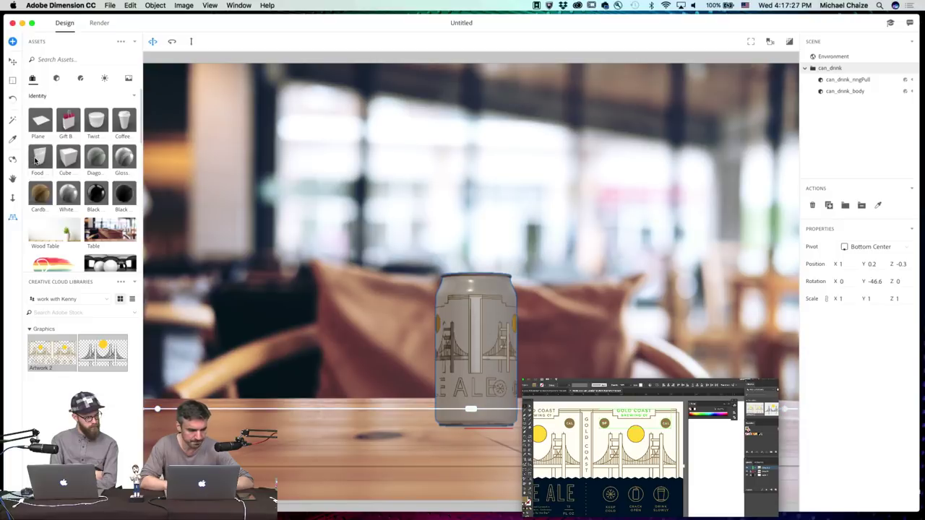
Rotate the can about its vertical axis to 47.3° so the PALE lettering and sun face the camera
{"action": "left_click", "coordinate": [16, 101]}
{"action": "left_click_drag", "start_coordinate": [491, 430], "coordinate": [409, 432]}
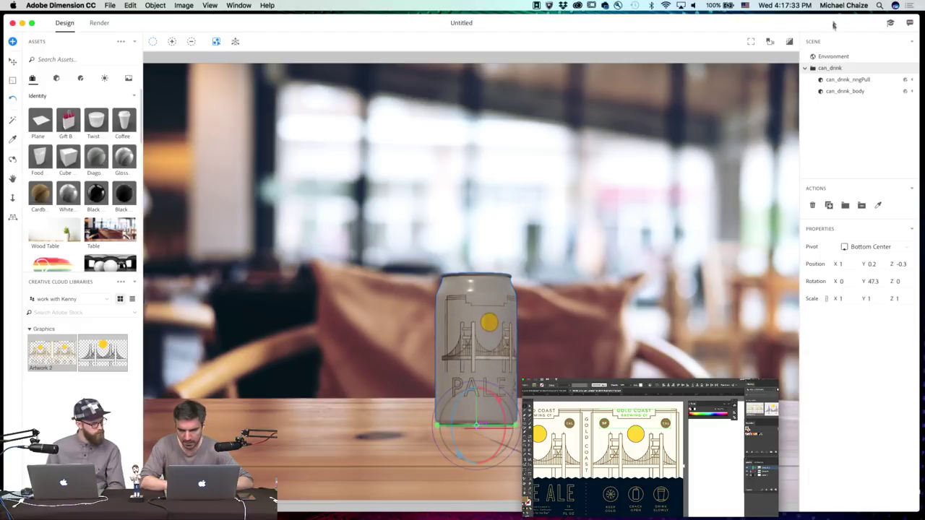
Set the environment light's rotation to -46.7 and its intensity to 1.48
{"action": "left_click", "coordinate": [834, 57]}
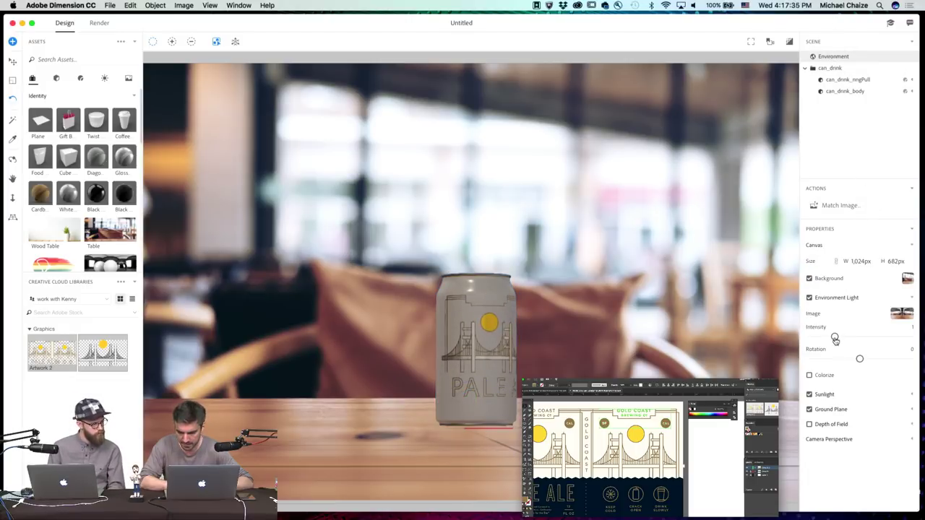
{"action": "left_click_drag", "start_coordinate": [858, 362], "coordinate": [844, 359]}
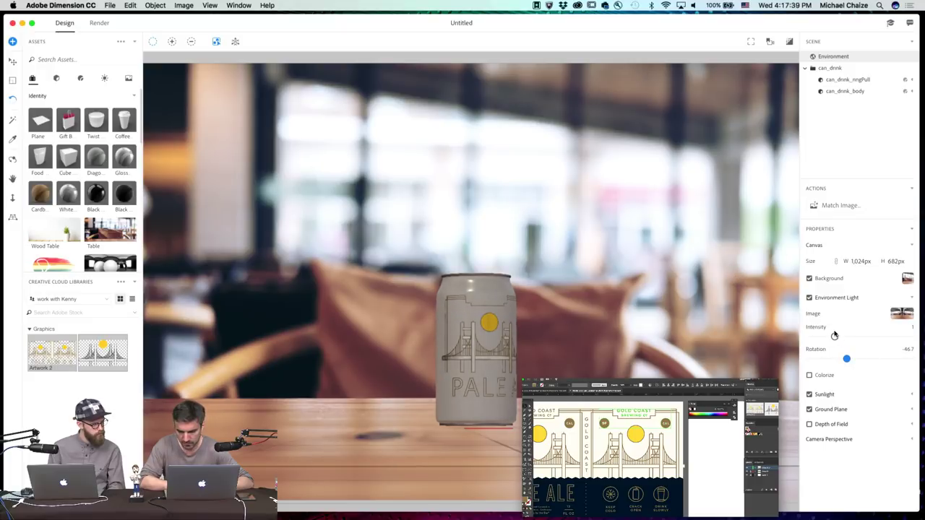
{"action": "left_click_drag", "start_coordinate": [834, 336], "coordinate": [847, 336]}
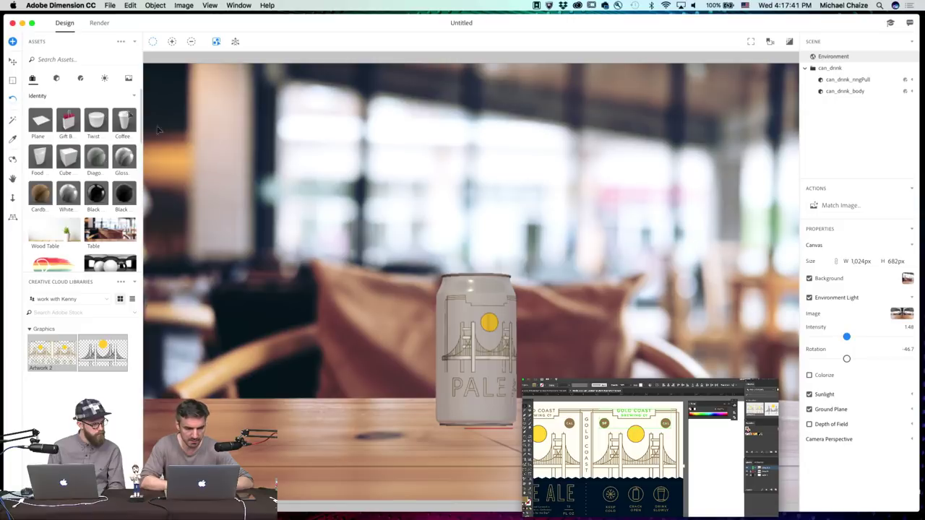
Render the scene at Low (Fast) quality as a 16-bit PSD, replacing the existing Untitled.psd
{"action": "left_click", "coordinate": [96, 22]}
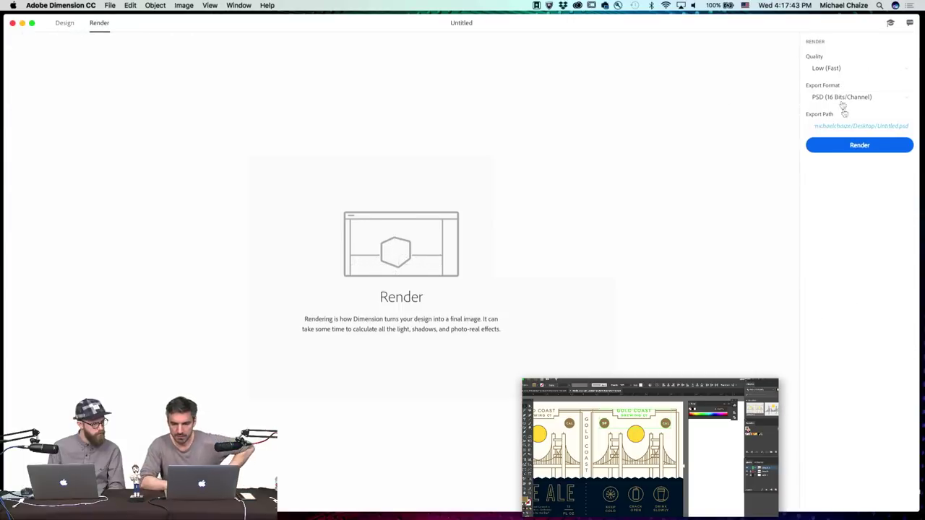
{"action": "left_click", "coordinate": [869, 143]}
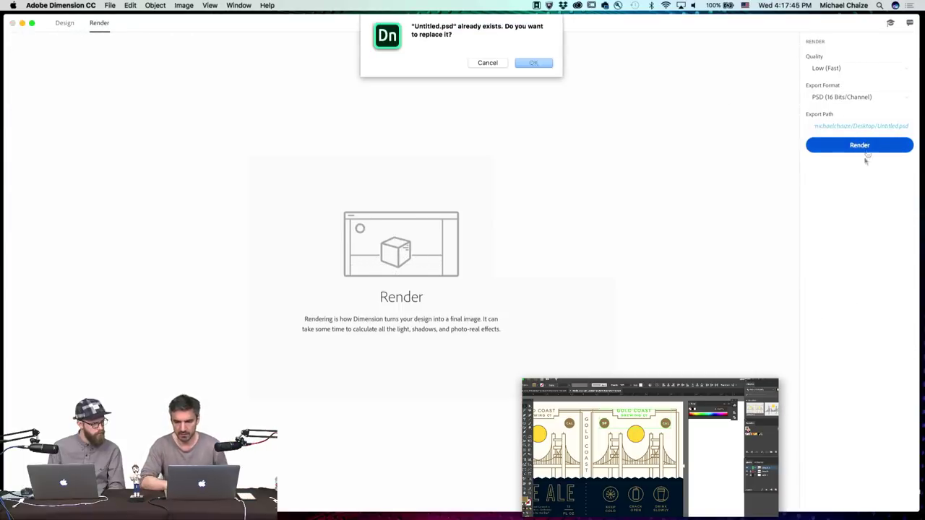
{"action": "left_click", "coordinate": [538, 64]}
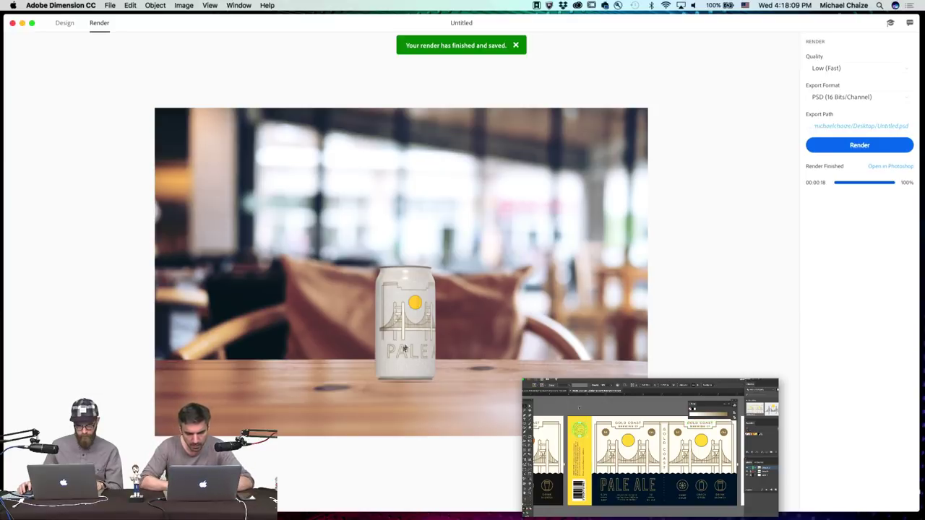
Return to the design view, then set the scene's sunlight rotation to 8.65 and its intensity to about 0.71
{"action": "left_click", "coordinate": [66, 24]}
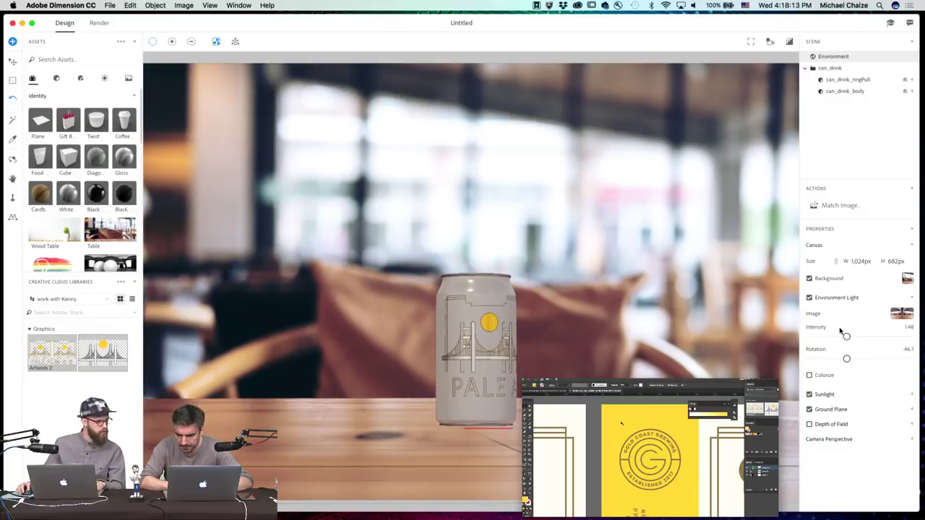
{"action": "left_click", "coordinate": [842, 394]}
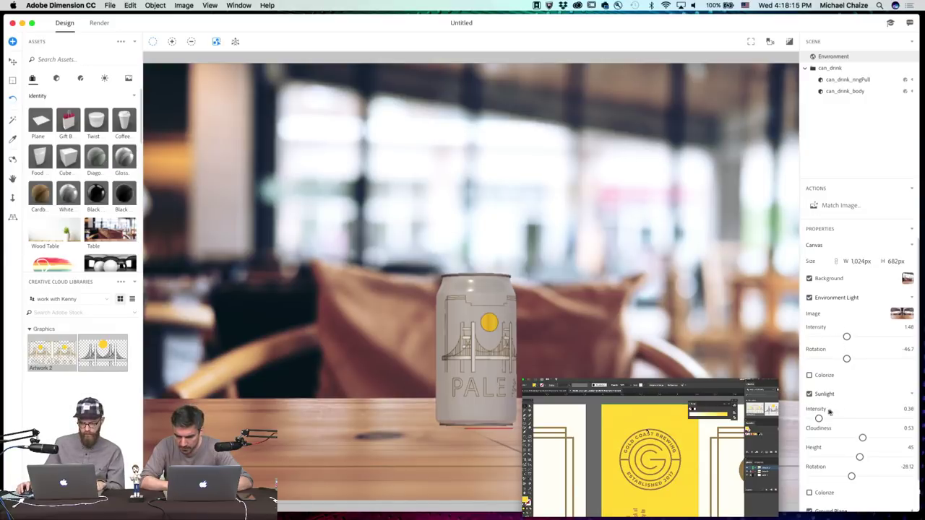
{"action": "mouse_move", "coordinate": [860, 477]}
{"action": "left_mouse_down"}
{"action": "mouse_move", "coordinate": [834, 476]}
{"action": "mouse_move", "coordinate": [864, 477]}
{"action": "left_mouse_up"}
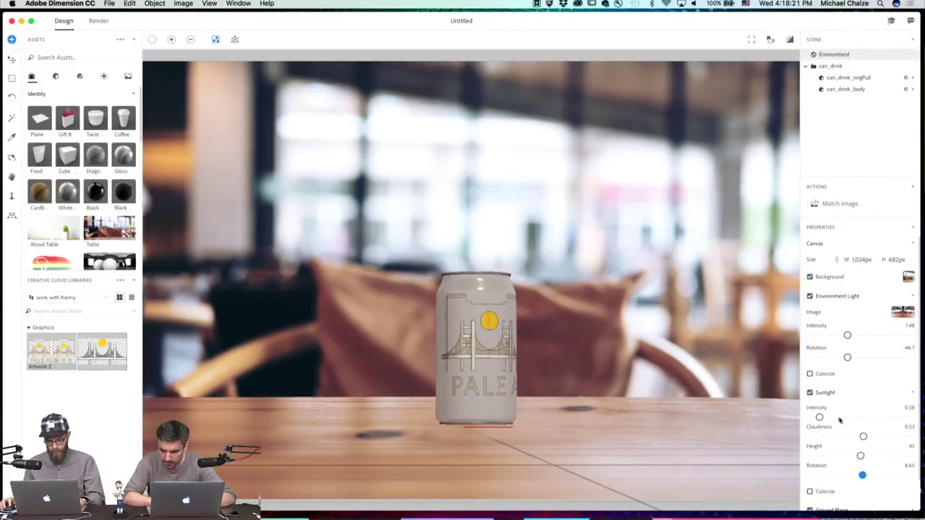
{"action": "left_click_drag", "start_coordinate": [820, 417], "coordinate": [837, 417]}
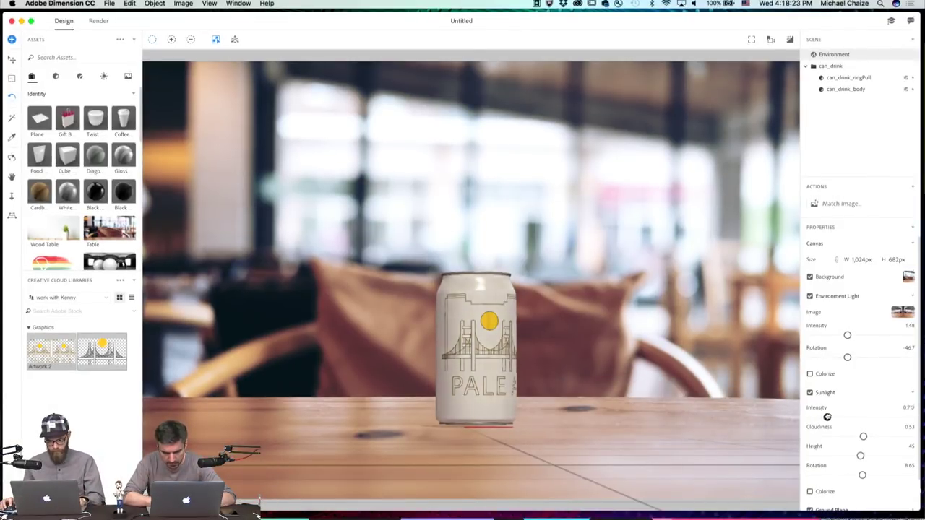
Inspect the can_drink group and its parts, then apply the preset black material to the can body
{"action": "left_click", "coordinate": [486, 280]}
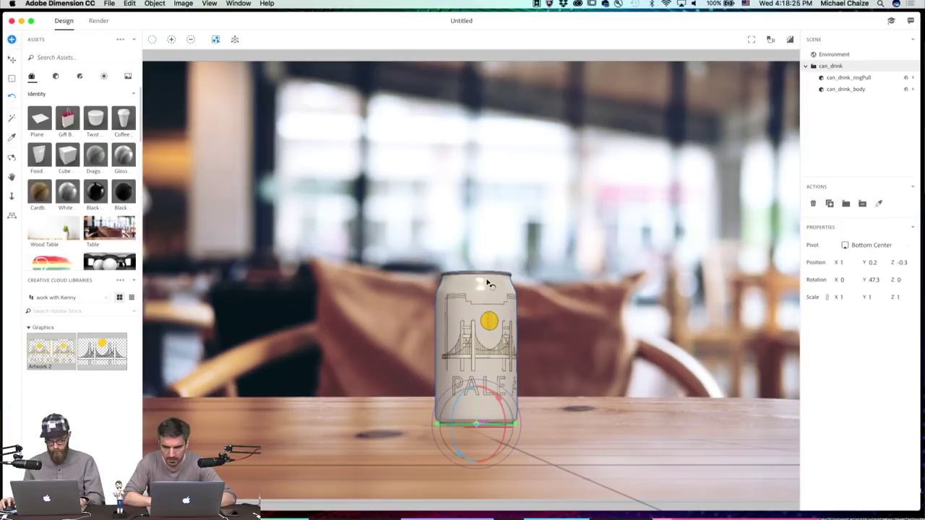
{"action": "left_click", "coordinate": [854, 76]}
{"action": "left_click", "coordinate": [856, 90]}
{"action": "left_click", "coordinate": [838, 66]}
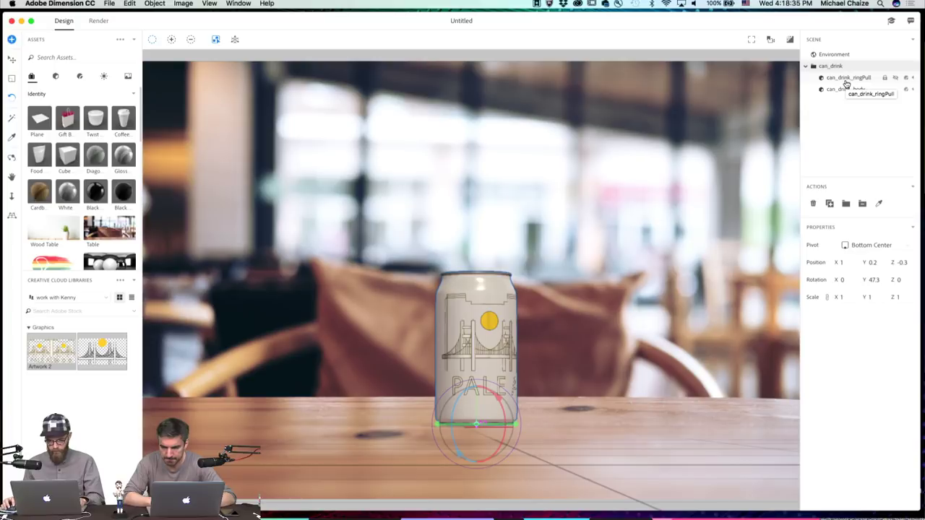
{"action": "left_click", "coordinate": [846, 80]}
{"action": "left_click", "coordinate": [845, 90]}
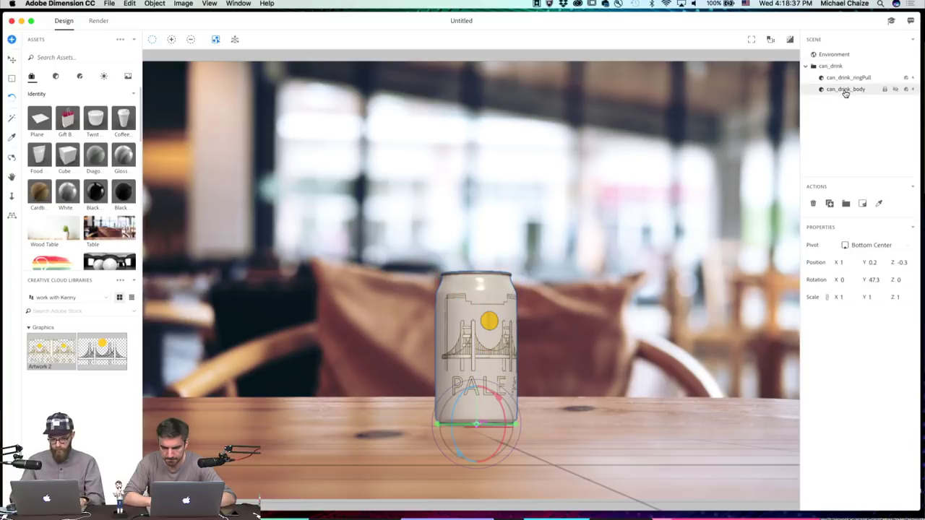
{"action": "left_click", "coordinate": [831, 66]}
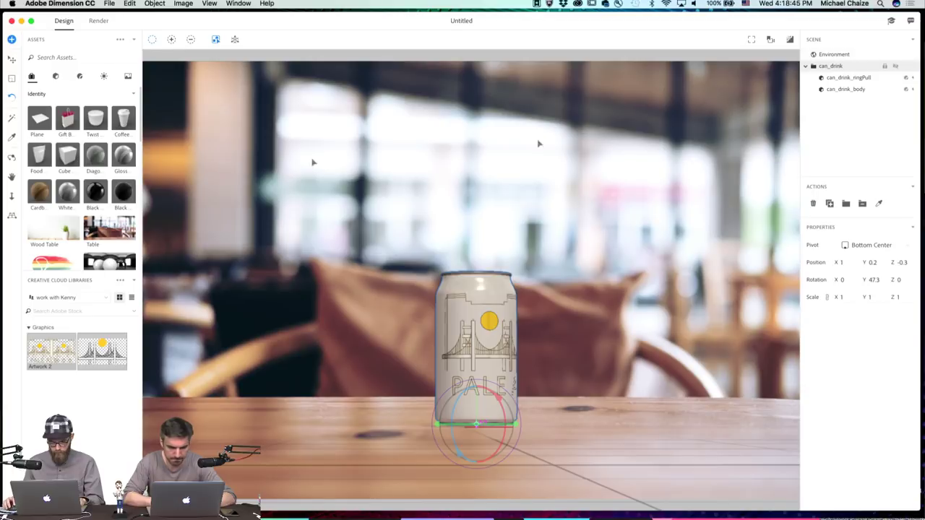
{"action": "left_click_drag", "start_coordinate": [122, 195], "coordinate": [482, 282]}
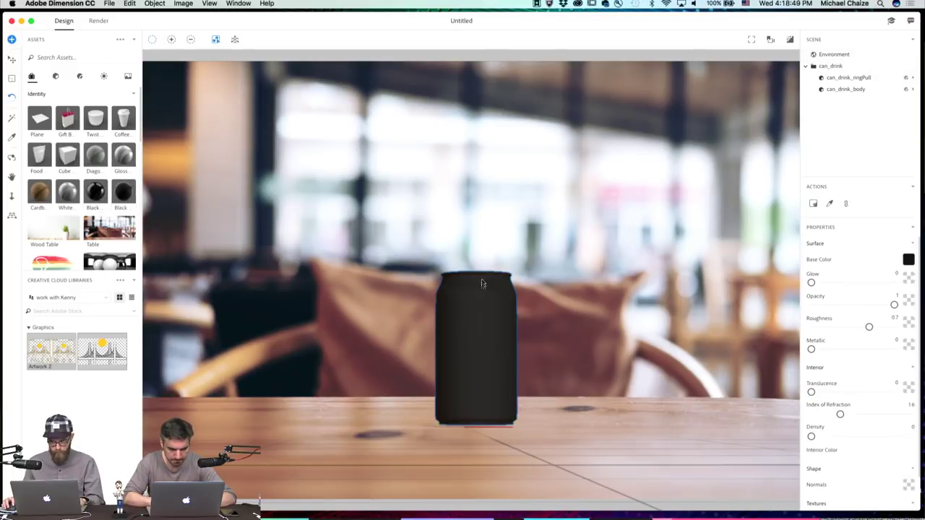
Place the Artwork 2 graphic on the can at 1,667% scale with 0.8 metallic, shifted so a sun and bridge face the camera
{"action": "left_click_drag", "start_coordinate": [56, 345], "coordinate": [477, 357]}
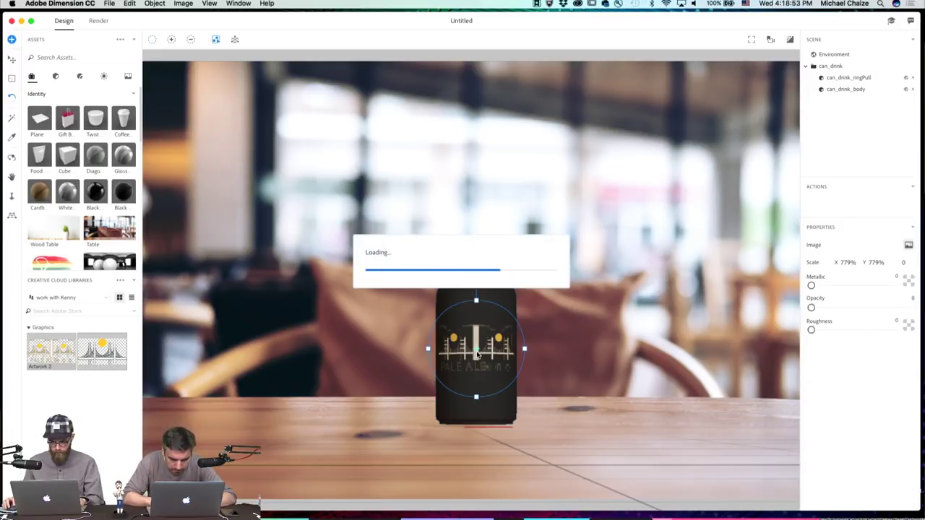
{"action": "left_click_drag", "start_coordinate": [536, 352], "coordinate": [579, 352]}
{"action": "left_click", "coordinate": [877, 287]}
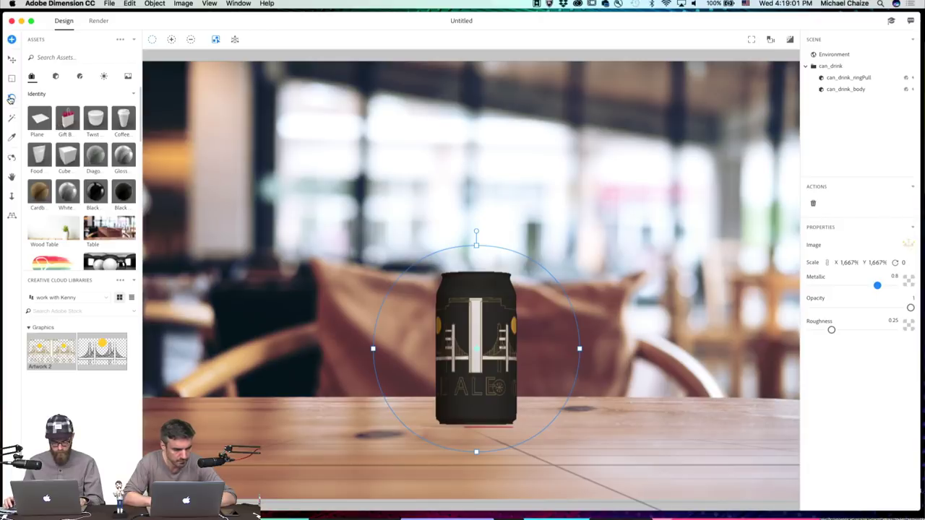
{"action": "left_click_drag", "start_coordinate": [488, 345], "coordinate": [545, 347]}
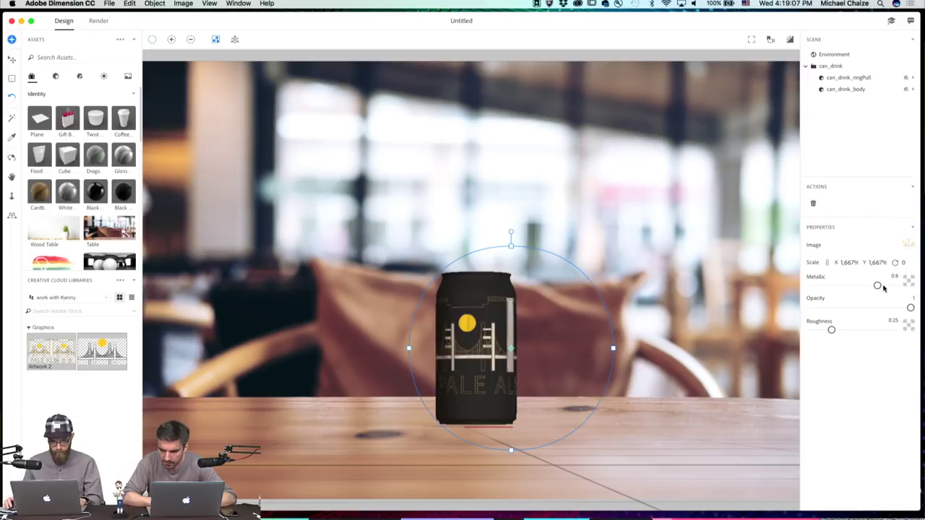
{"action": "mouse_move", "coordinate": [878, 285]}
{"action": "left_mouse_down"}
{"action": "mouse_move", "coordinate": [862, 285]}
{"action": "mouse_move", "coordinate": [880, 285]}
{"action": "left_mouse_up"}
Render the black can scene at Low (Fast) quality as a 16-bit PSD, replacing the existing Untitled.psd
{"action": "left_click", "coordinate": [854, 67]}
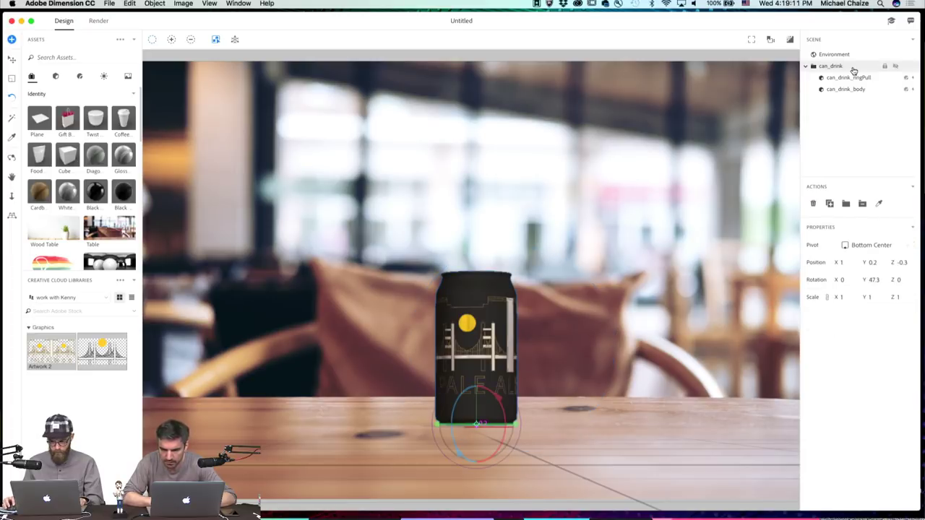
{"action": "left_click", "coordinate": [99, 21]}
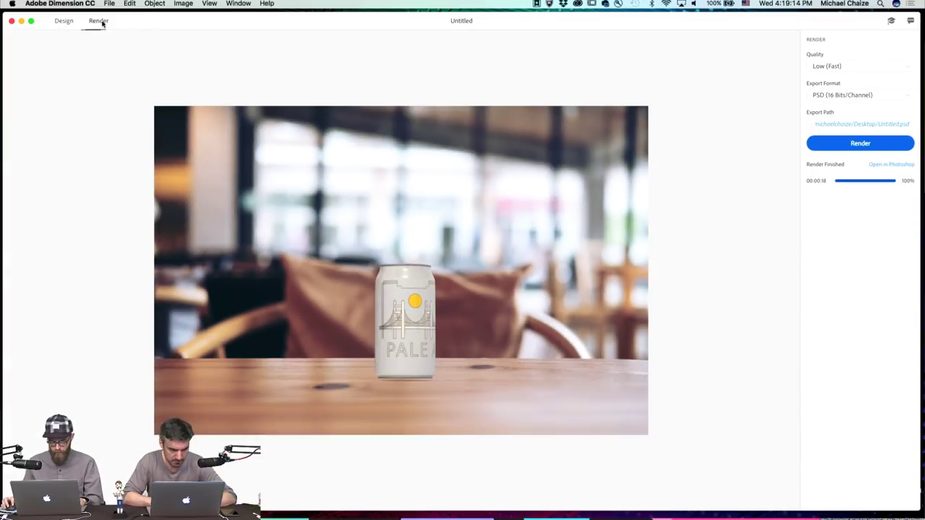
{"action": "left_click", "coordinate": [876, 145]}
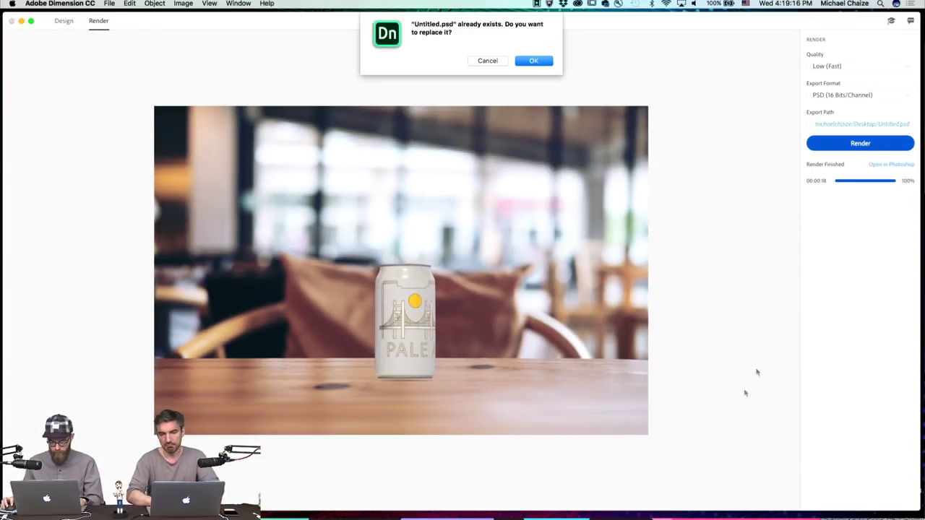
{"action": "left_click", "coordinate": [532, 60]}
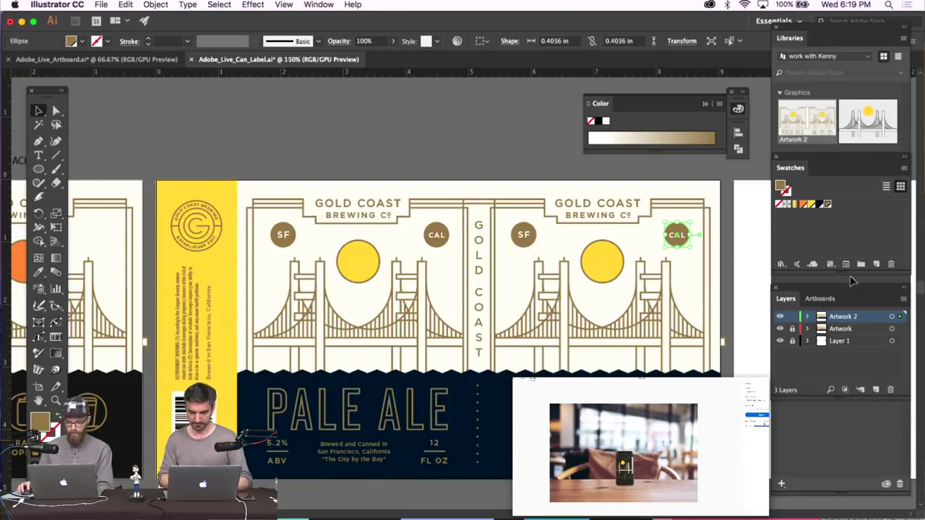
In Illustrator, try a redder gold by previewing the label's global gold swatch with its red value at 159
{"action": "double_click", "coordinate": [828, 204]}
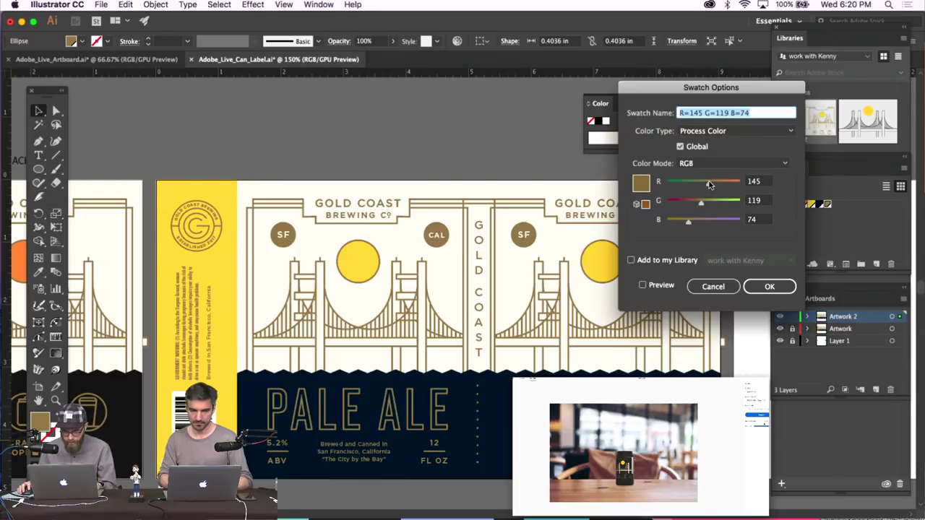
{"action": "left_click_drag", "start_coordinate": [709, 185], "coordinate": [713, 184]}
{"action": "left_click", "coordinate": [642, 287]}
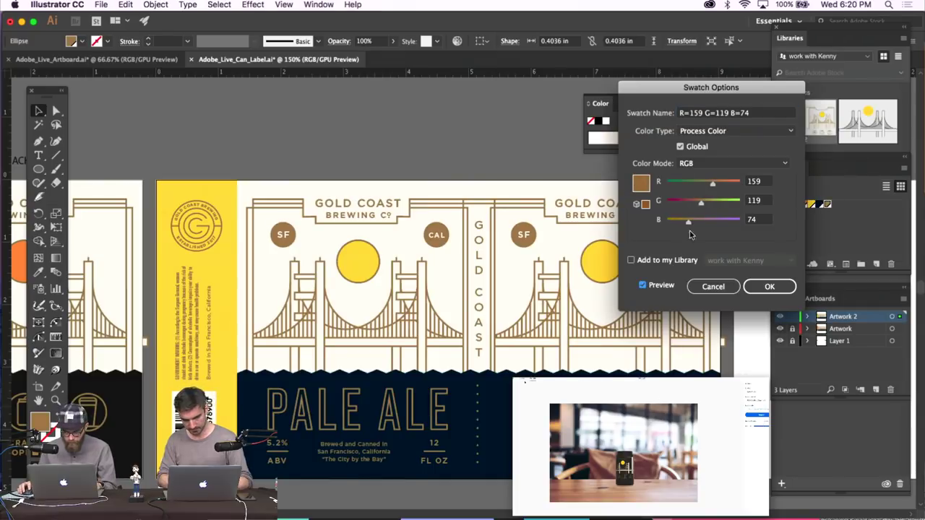
{"action": "left_click_drag", "start_coordinate": [748, 94], "coordinate": [853, 107]}
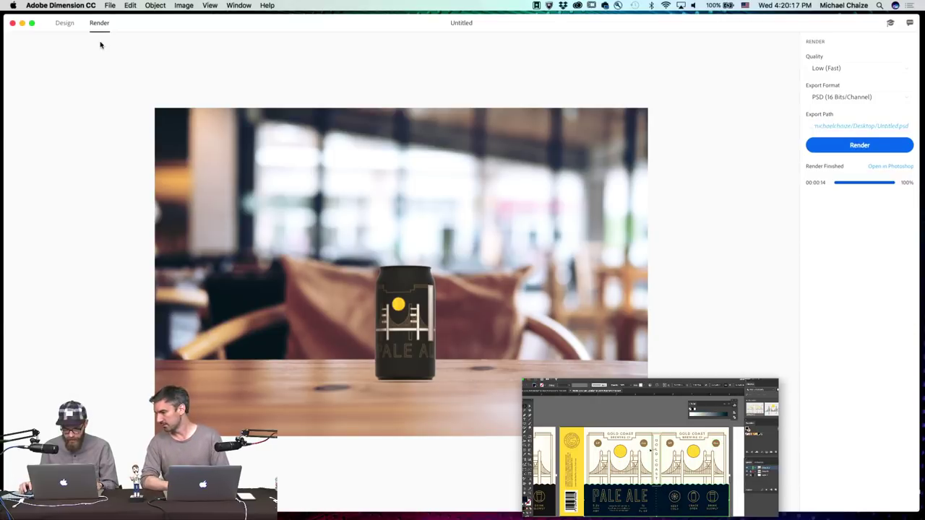
{"action": "left_click", "coordinate": [64, 23]}
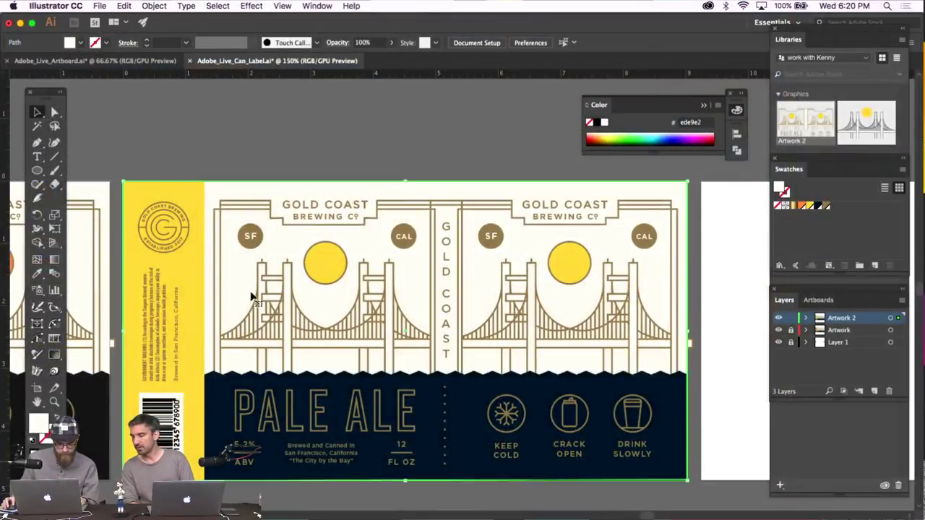
In Illustrator, add the label background's off-white fill (R 237, G 233, B 226) as a new global swatch
{"action": "left_click", "coordinate": [843, 265]}
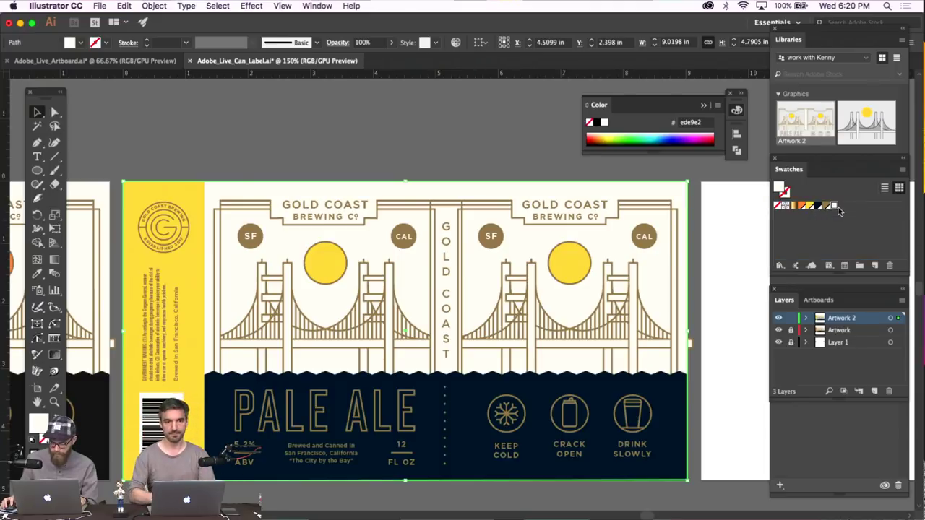
{"action": "double_click", "coordinate": [834, 207]}
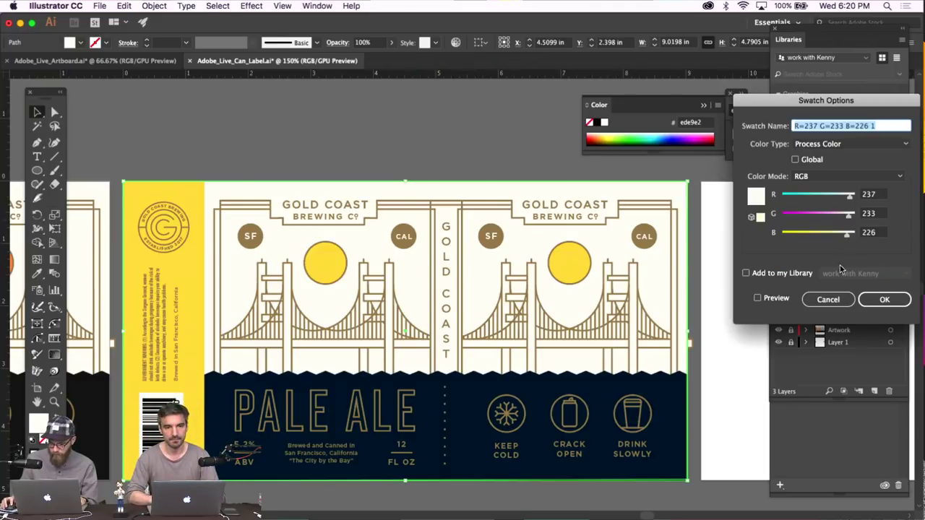
{"action": "left_click", "coordinate": [796, 159]}
{"action": "left_click", "coordinate": [886, 299]}
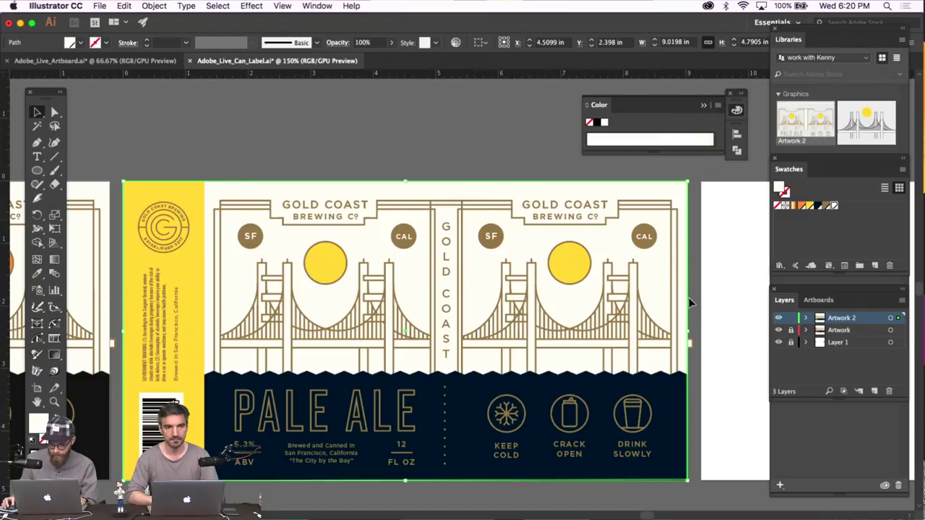
Change the global off-white swatch to black by setting its R, G and B values to 0
{"action": "double_click", "coordinate": [833, 208]}
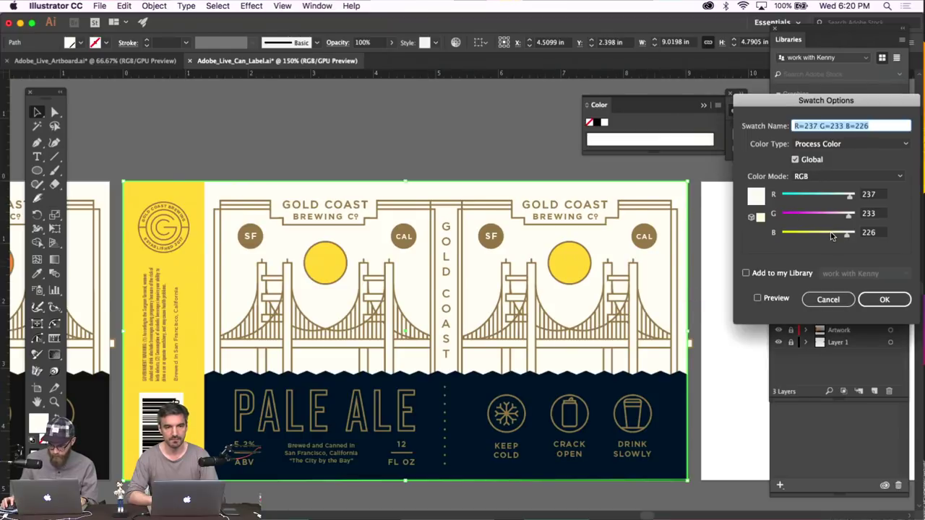
{"action": "left_click_drag", "start_coordinate": [810, 215], "coordinate": [782, 215]}
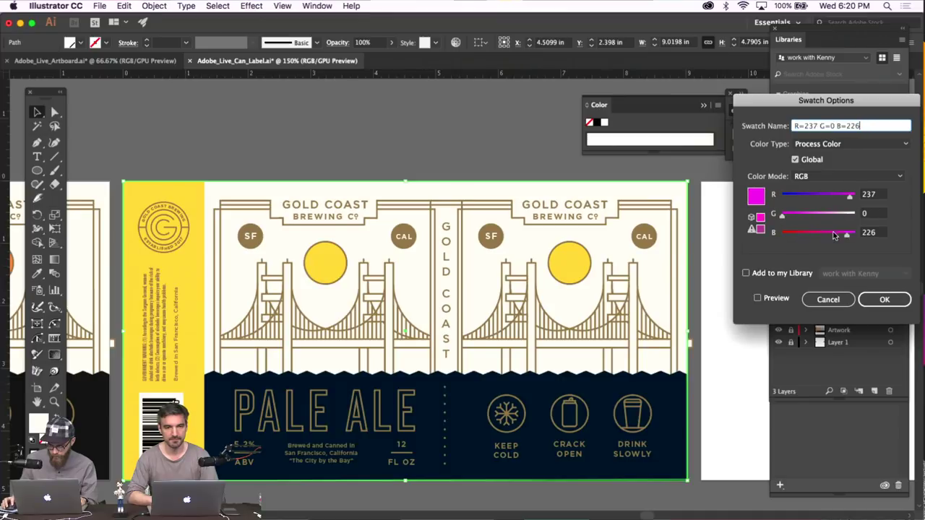
{"action": "left_click_drag", "start_coordinate": [831, 233], "coordinate": [781, 233]}
{"action": "left_click_drag", "start_coordinate": [849, 196], "coordinate": [782, 196]}
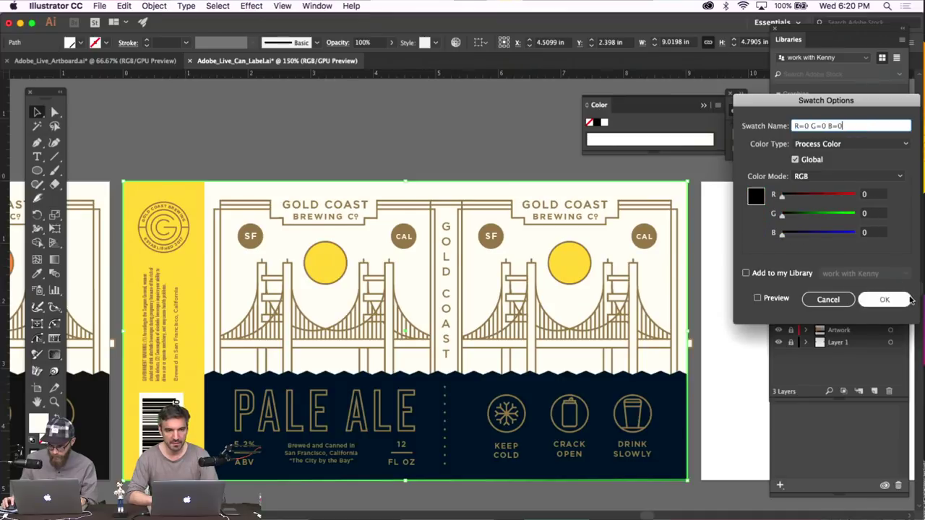
{"action": "left_click", "coordinate": [896, 299]}
Fill the vertical GOLD COAST panel in the middle of the label with the black global swatch
{"action": "left_click", "coordinate": [448, 216]}
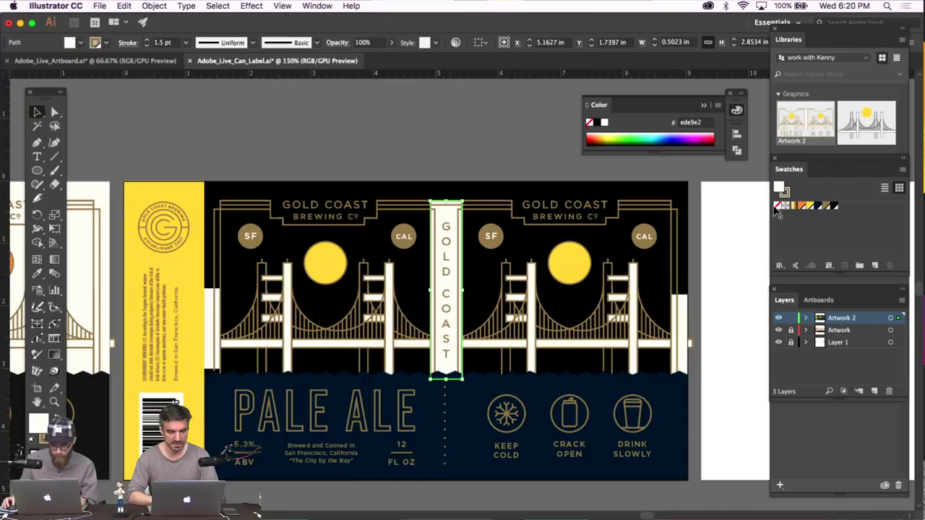
{"action": "left_click", "coordinate": [836, 207]}
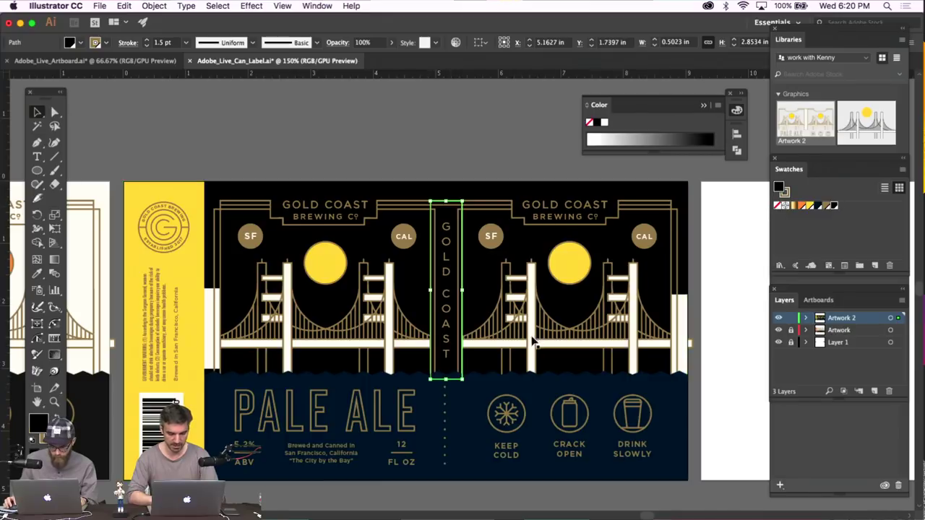
Isolate the second bridge's group and select the tall white tower rectangle for recolouring
{"action": "left_click", "coordinate": [597, 359]}
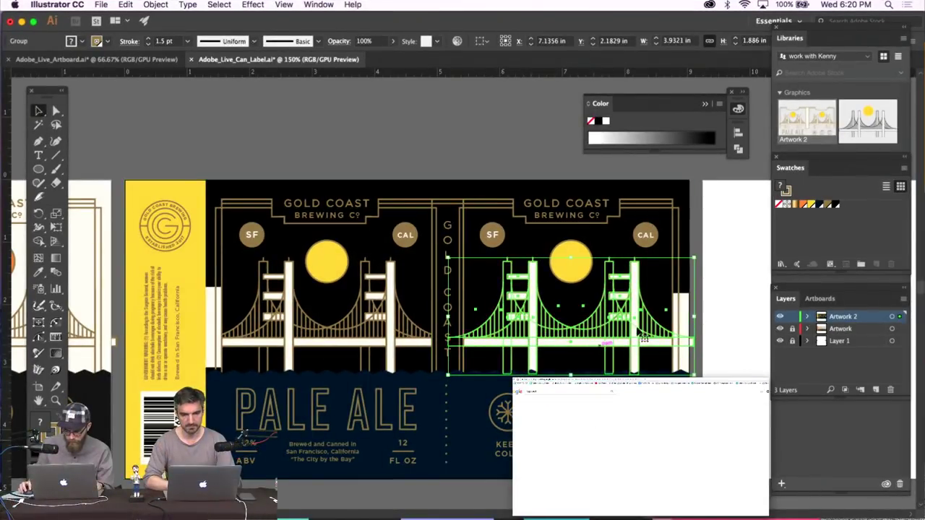
{"action": "double_click", "coordinate": [531, 289]}
{"action": "left_click", "coordinate": [534, 300]}
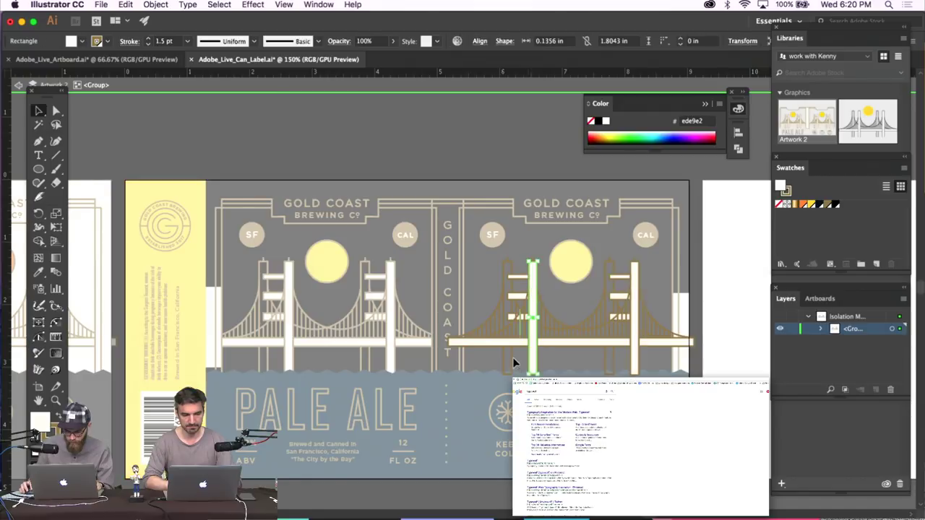
{"action": "key", "text": "d"}
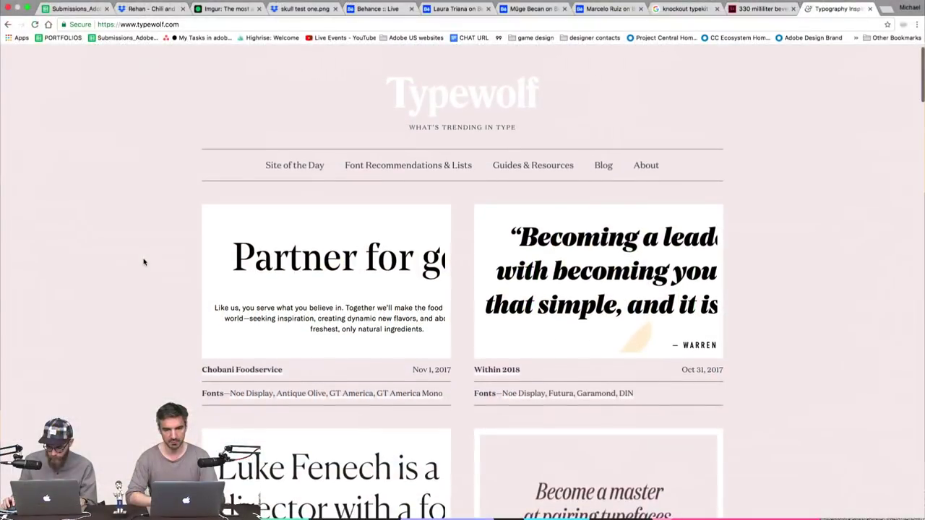
Open the Typekit website in a new browser tab
{"action": "scroll", "coordinate": [143, 261], "scroll_direction": "down", "scroll_amount": 1}
{"action": "scroll", "coordinate": [144, 262], "scroll_direction": "down", "scroll_amount": 10}
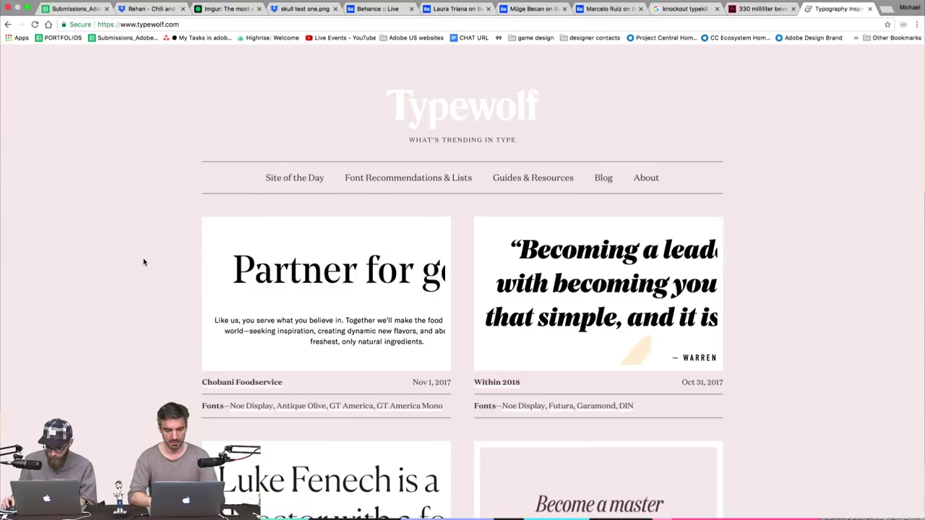
{"action": "key", "text": "ctrl+t"}
{"action": "type", "text": "typekit"}
{"action": "key", "text": "Return"}
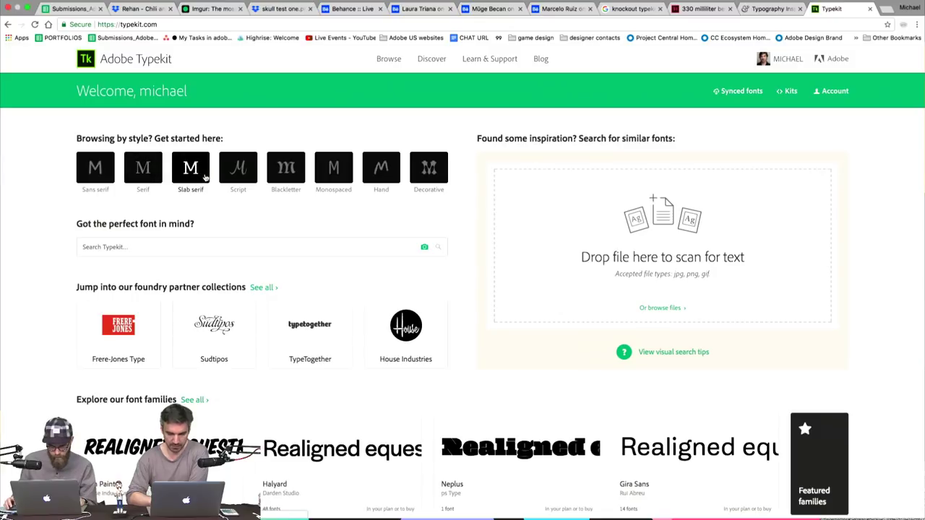
Open the "Alternatives to Helvetica" list from Typekit's editorial font lists
{"action": "scroll", "coordinate": [53, 272], "scroll_direction": "down", "scroll_amount": 15}
{"action": "scroll", "coordinate": [53, 272], "scroll_direction": "down", "scroll_amount": 15}
{"action": "scroll", "coordinate": [53, 271], "scroll_direction": "down", "scroll_amount": 10}
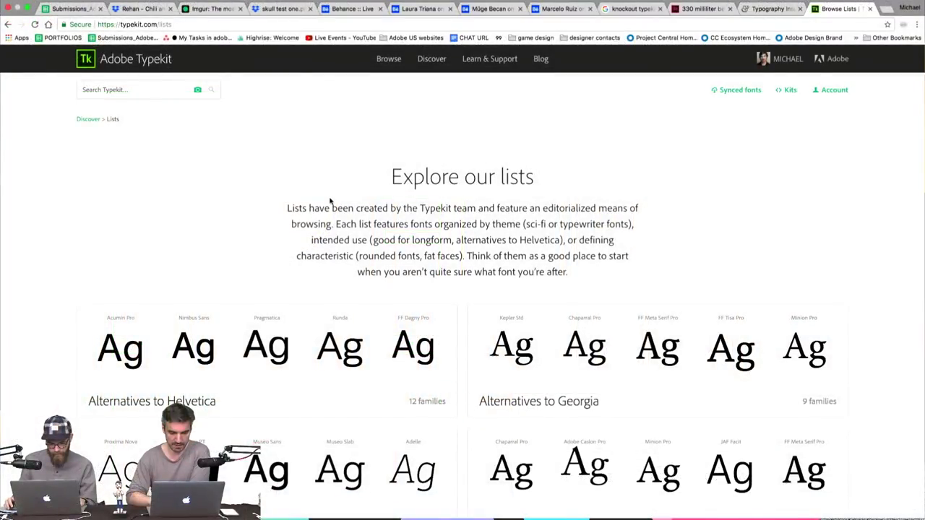
{"action": "scroll", "coordinate": [329, 201], "scroll_direction": "down", "scroll_amount": 5}
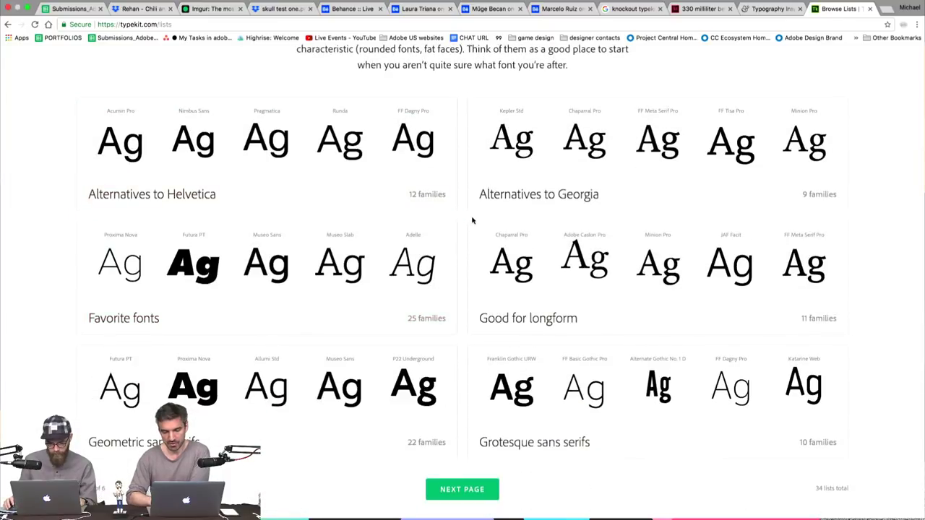
{"action": "left_click", "coordinate": [133, 197]}
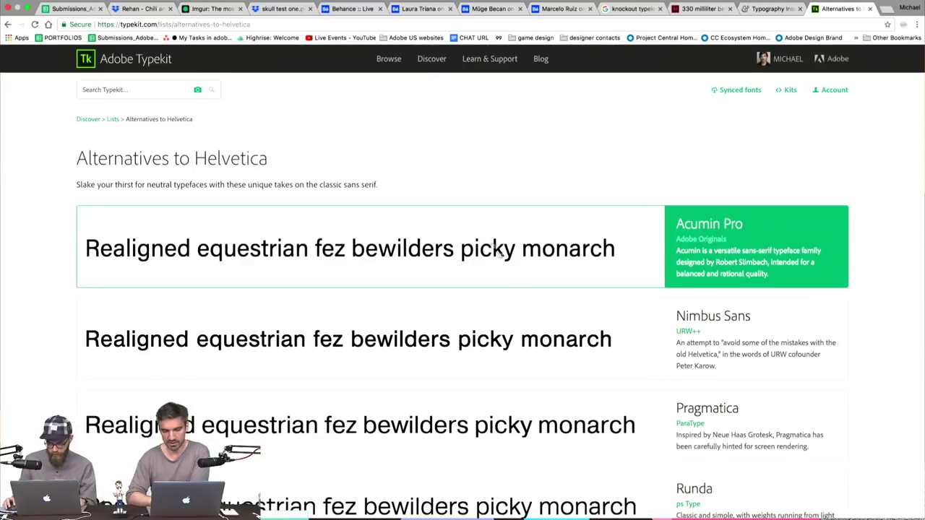
Look through the Helvetica alternatives and open the JAF Facit font family
{"action": "scroll", "coordinate": [890, 388], "scroll_direction": "down", "scroll_amount": 3}
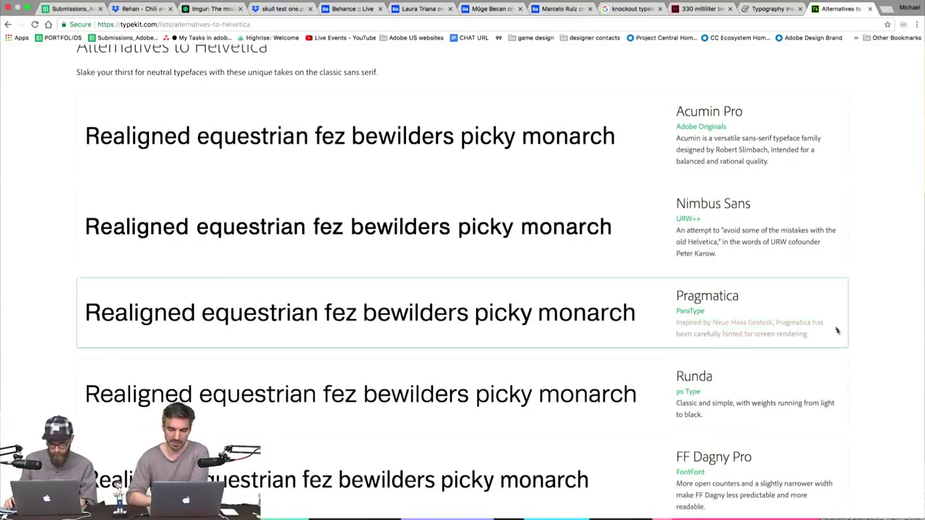
{"action": "scroll", "coordinate": [815, 399], "scroll_direction": "down", "scroll_amount": 2}
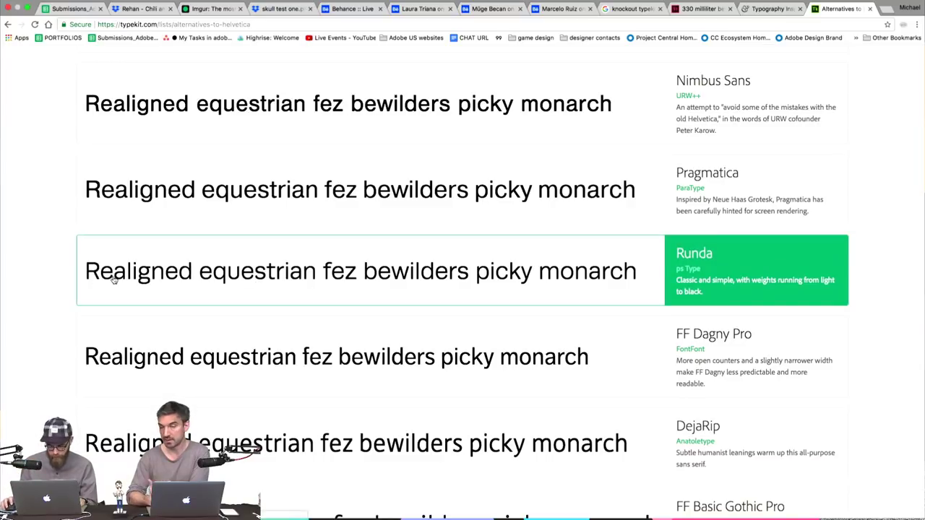
{"action": "scroll", "coordinate": [63, 301], "scroll_direction": "down", "scroll_amount": 5}
{"action": "scroll", "coordinate": [63, 302], "scroll_direction": "down", "scroll_amount": 2}
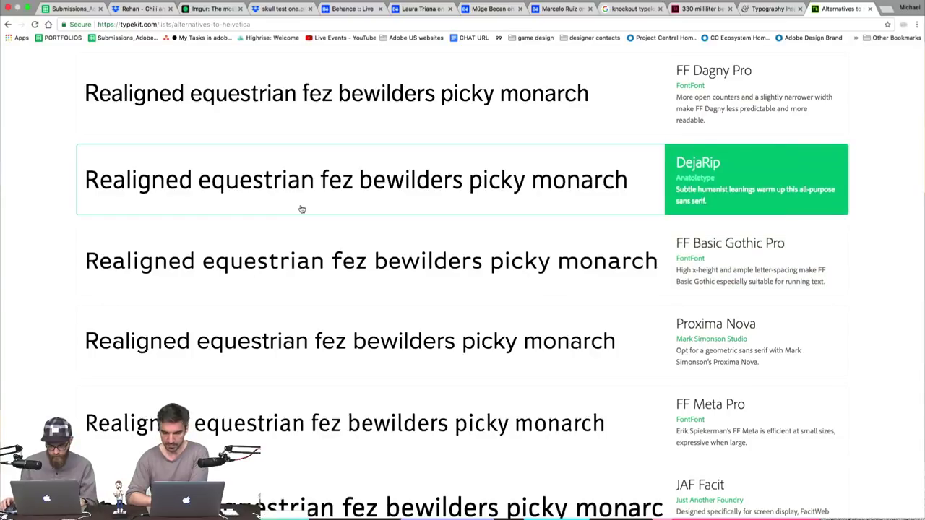
{"action": "scroll", "coordinate": [301, 209], "scroll_direction": "down", "scroll_amount": 10}
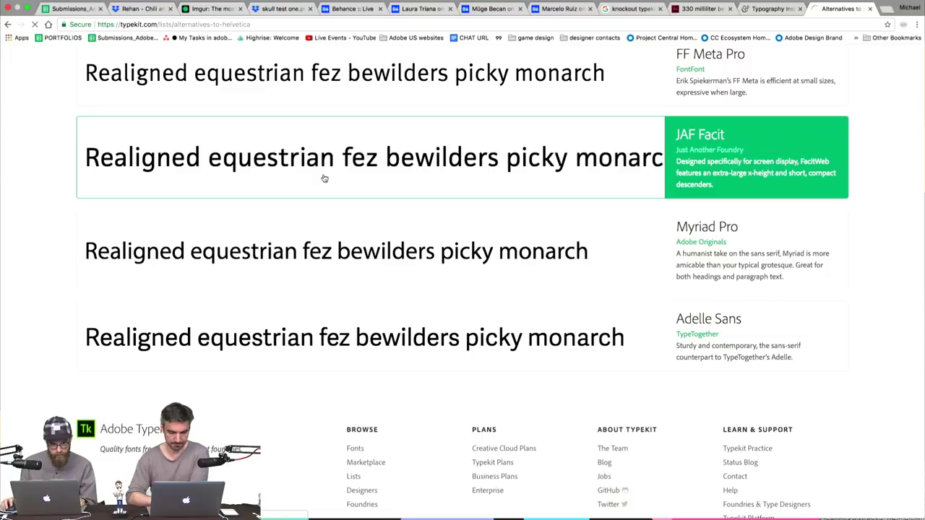
{"action": "left_click", "coordinate": [325, 178]}
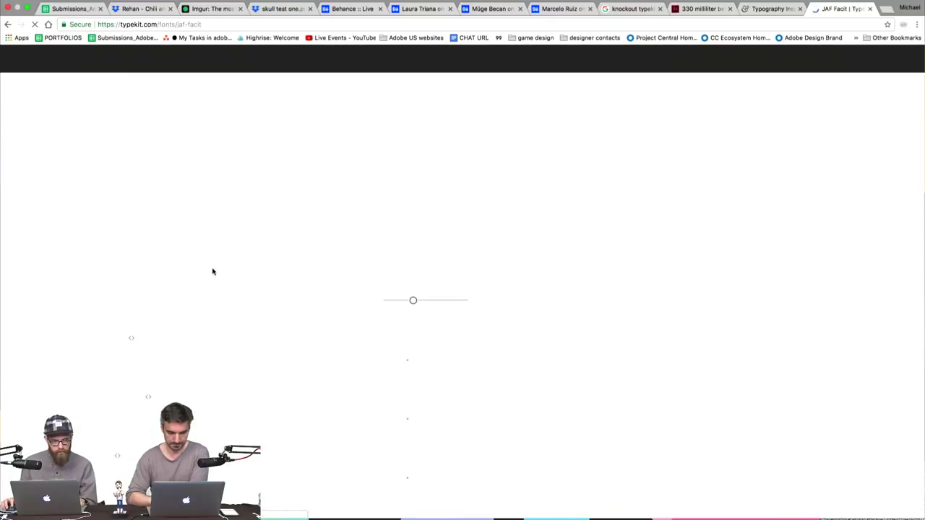
Replace the sample text on the JAF Facit page with "GOLD COAST"
{"action": "scroll", "coordinate": [51, 315], "scroll_direction": "down", "scroll_amount": 3}
{"action": "left_click", "coordinate": [237, 161]}
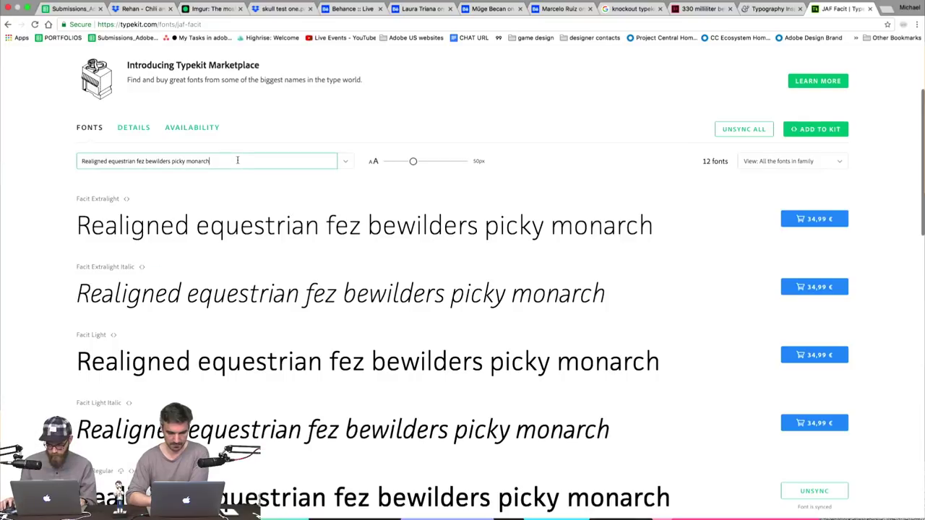
{"action": "left_click_drag", "start_coordinate": [210, 161], "coordinate": [73, 155]}
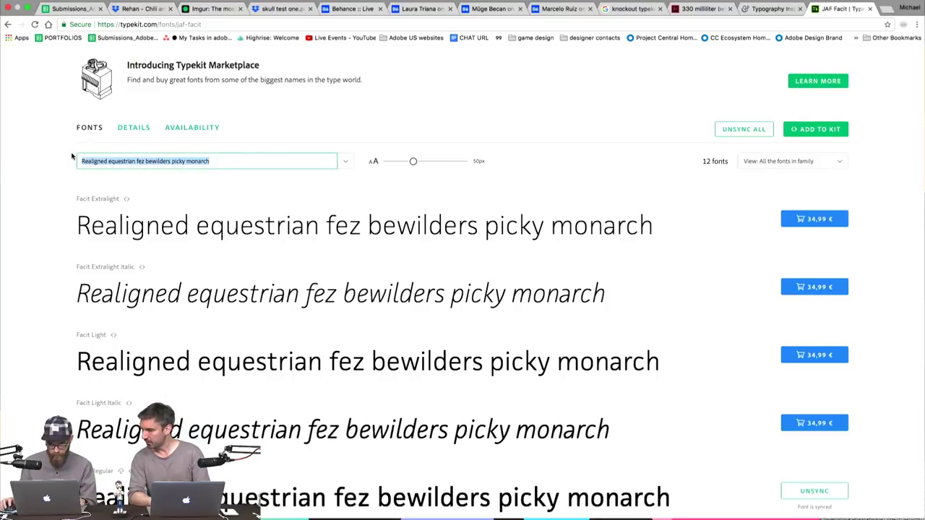
{"action": "type", "text": "GOLD CO"}
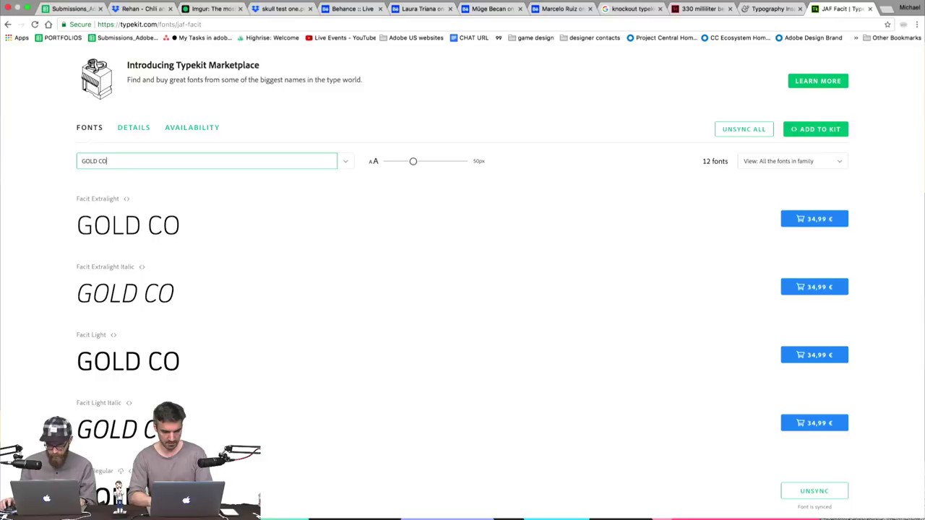
{"action": "type", "text": "AST"}
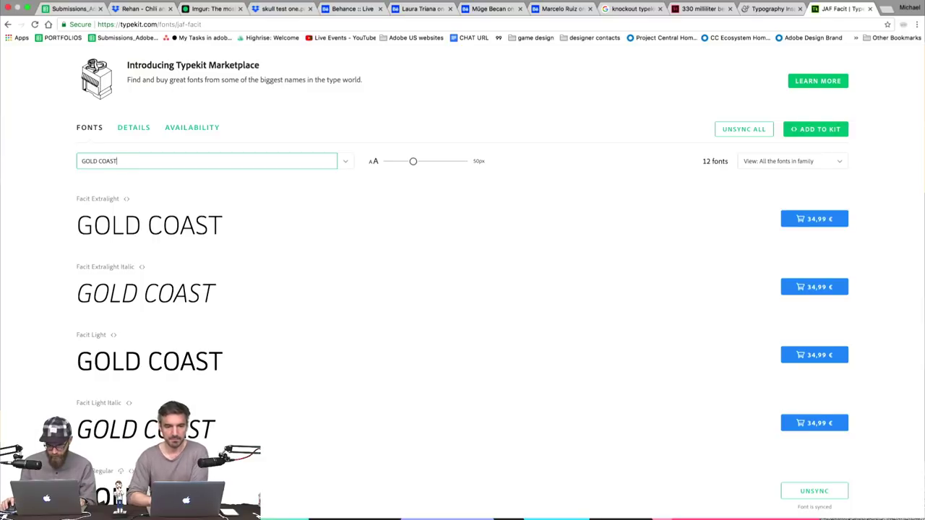
Examine how the GOLD COAST sample looks across the JAF Facit weights and italics
{"action": "scroll", "coordinate": [166, 321], "scroll_direction": "down", "scroll_amount": 10}
{"action": "scroll", "coordinate": [165, 321], "scroll_direction": "up", "scroll_amount": 5}
{"action": "scroll", "coordinate": [165, 320], "scroll_direction": "down", "scroll_amount": 7}
{"action": "scroll", "coordinate": [165, 319], "scroll_direction": "up", "scroll_amount": 10}
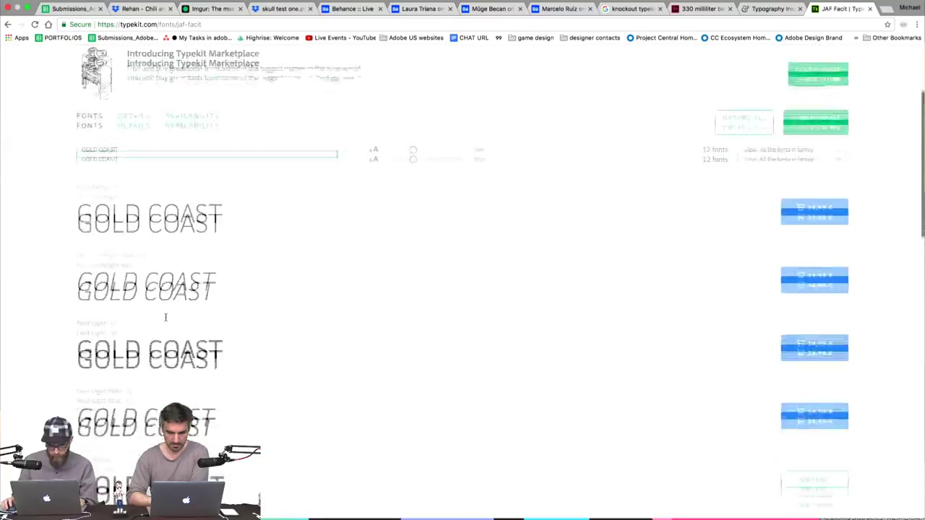
{"action": "scroll", "coordinate": [165, 318], "scroll_direction": "up", "scroll_amount": 5}
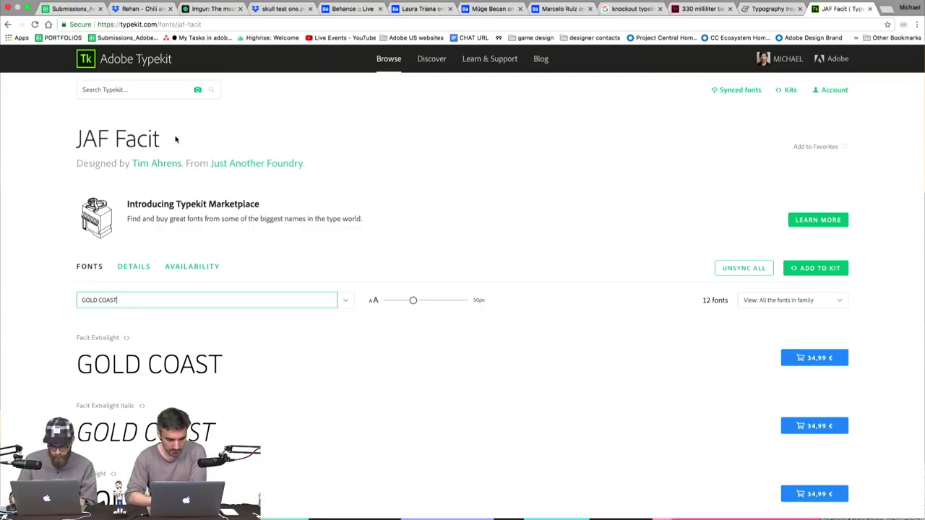
Return to the Alternatives to Helvetica list and open the DejaRip font family
{"action": "left_click", "coordinate": [7, 24]}
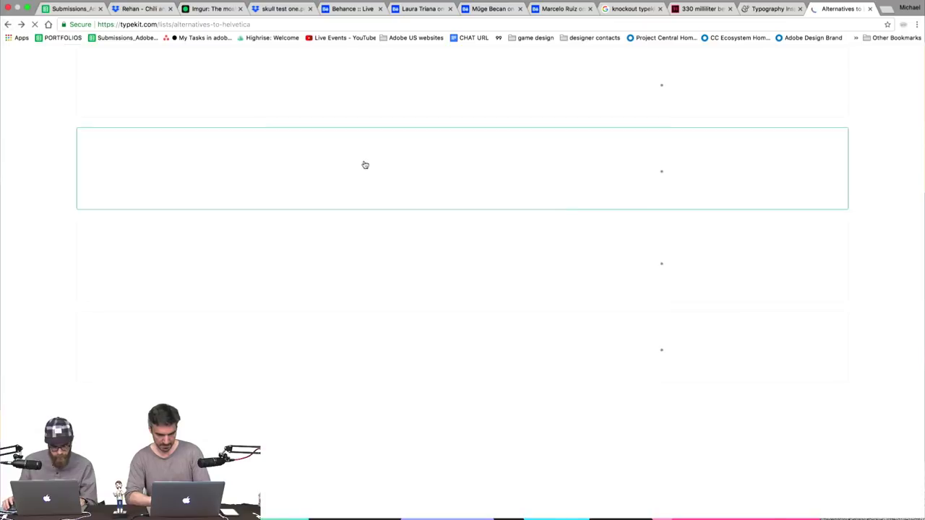
{"action": "scroll", "coordinate": [454, 420], "scroll_direction": "up", "scroll_amount": 5}
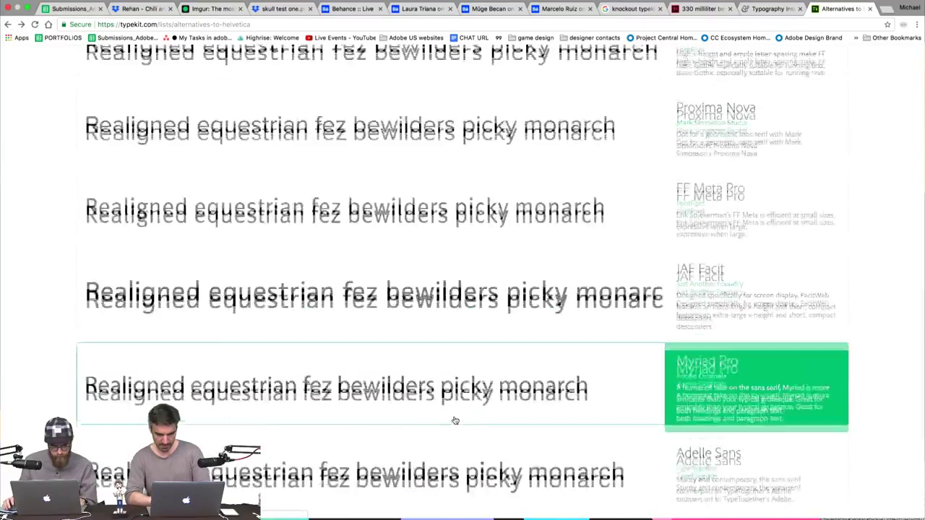
{"action": "scroll", "coordinate": [455, 419], "scroll_direction": "up", "scroll_amount": 3}
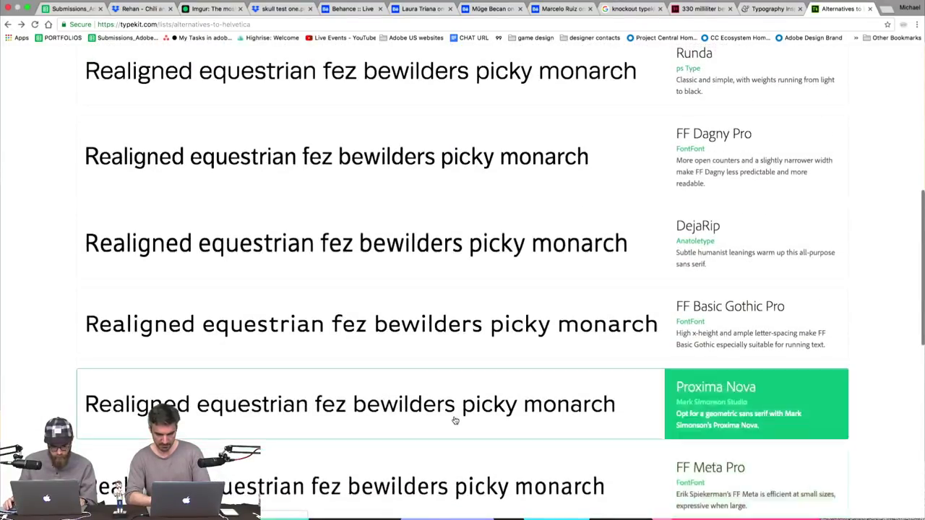
{"action": "left_click", "coordinate": [542, 389]}
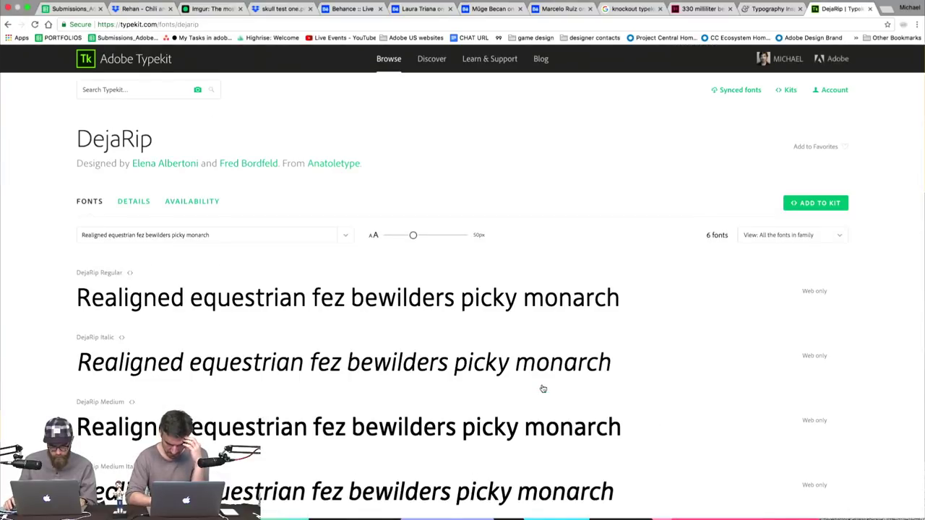
Go back from DejaRip to the list and open the FF Dagny Pro font family
{"action": "scroll", "coordinate": [543, 389], "scroll_direction": "down", "scroll_amount": 5}
{"action": "key", "text": "super+Left"}
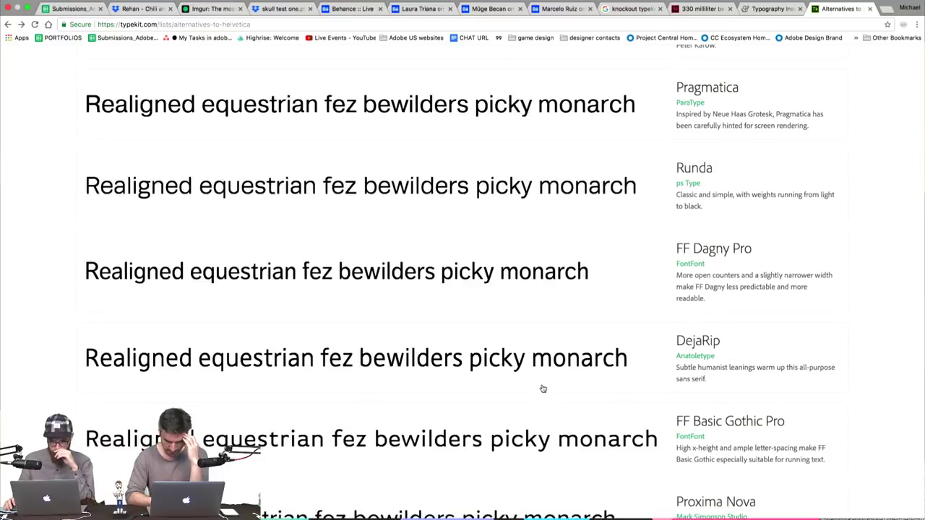
{"action": "scroll", "coordinate": [543, 389], "scroll_direction": "up", "scroll_amount": 2}
{"action": "left_click", "coordinate": [551, 468]}
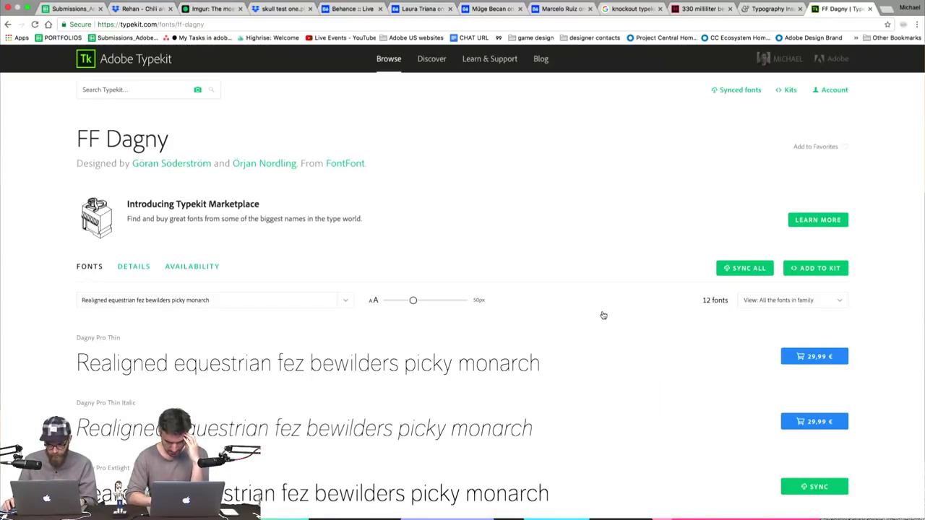
Review the FF Dagny styles and sync Dagny Pro Bold
{"action": "scroll", "coordinate": [604, 316], "scroll_direction": "down", "scroll_amount": 2}
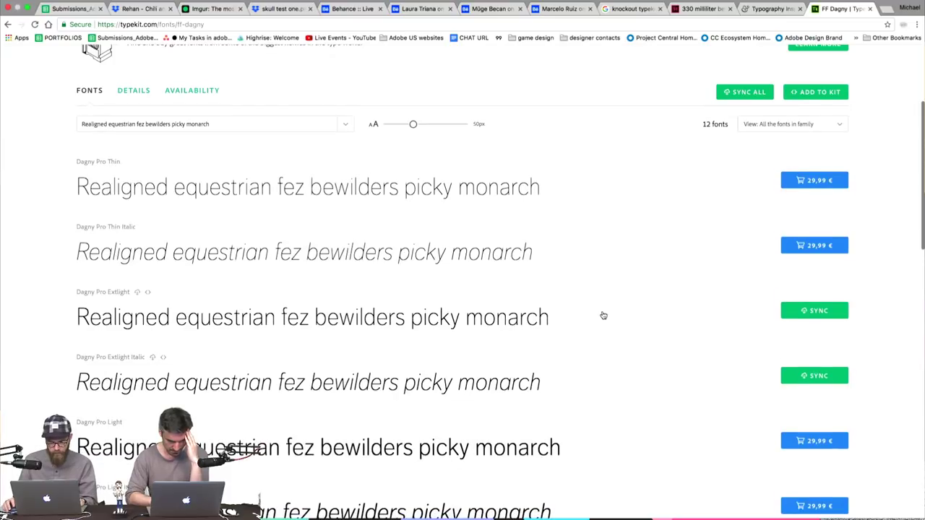
{"action": "scroll", "coordinate": [201, 327], "scroll_direction": "down", "scroll_amount": 1}
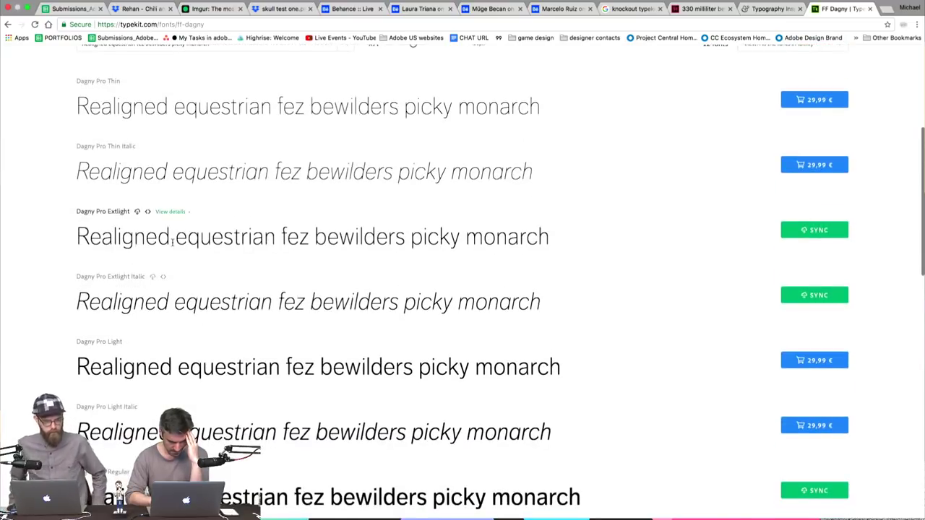
{"action": "scroll", "coordinate": [172, 241], "scroll_direction": "down", "scroll_amount": 5}
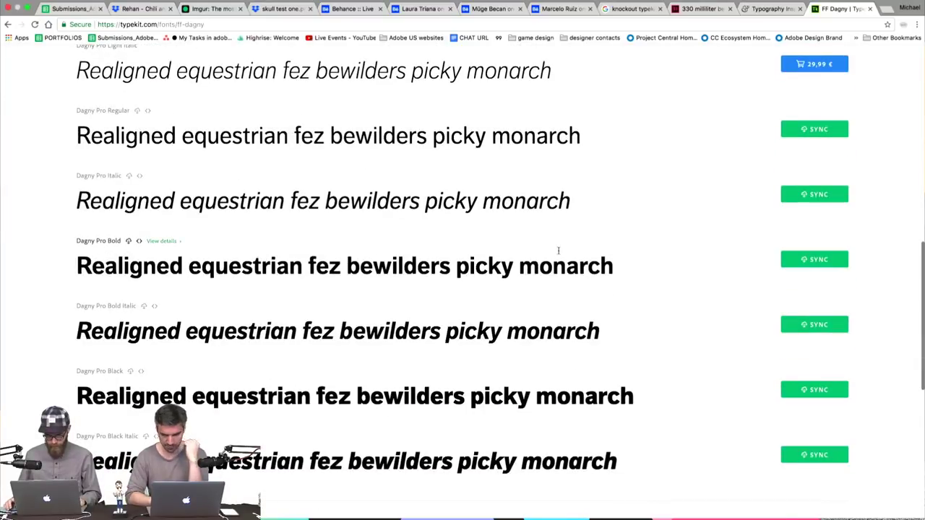
{"action": "left_click", "coordinate": [817, 260]}
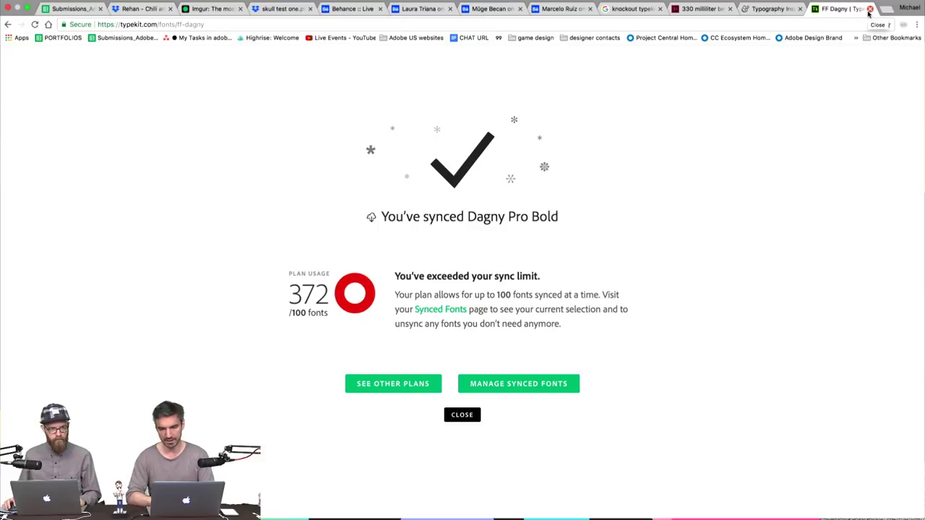
Switch to the can label document in Illustrator, unlock the Artwork layer and view the light and dark labels together
{"action": "key", "text": "super+Tab"}
{"action": "key", "text": "super+Tab"}
{"action": "key", "text": "super+Tab"}
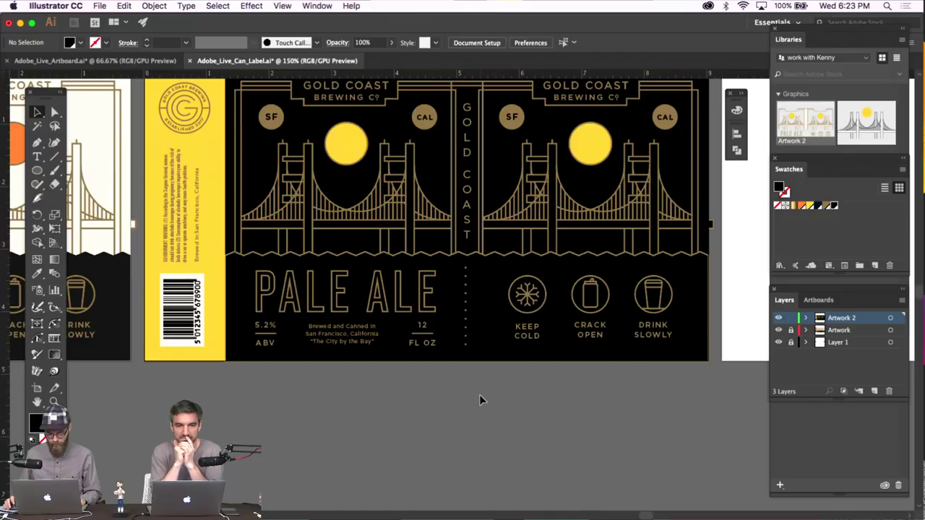
{"action": "scroll", "coordinate": [479, 397], "scroll_direction": "left", "scroll_amount": 10}
{"action": "scroll", "coordinate": [479, 397], "scroll_direction": "up", "scroll_amount": 2}
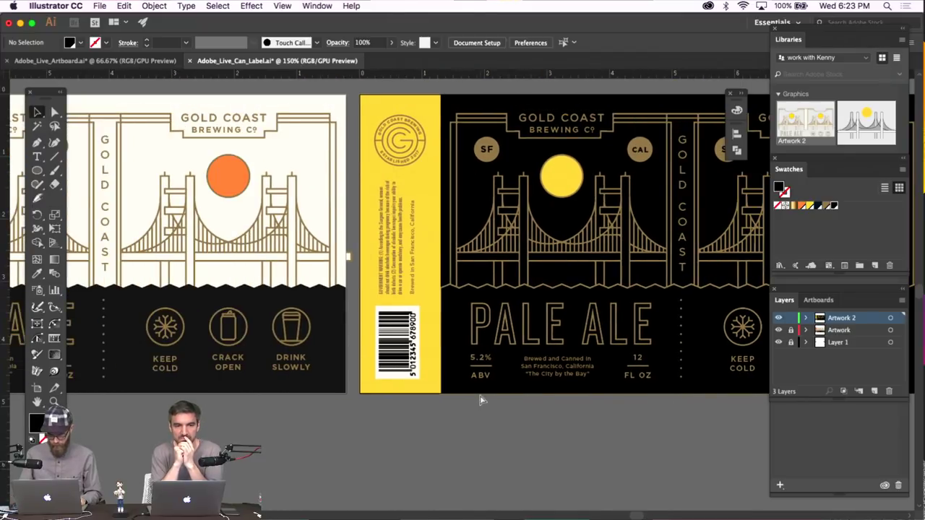
{"action": "key", "text": "super+minus"}
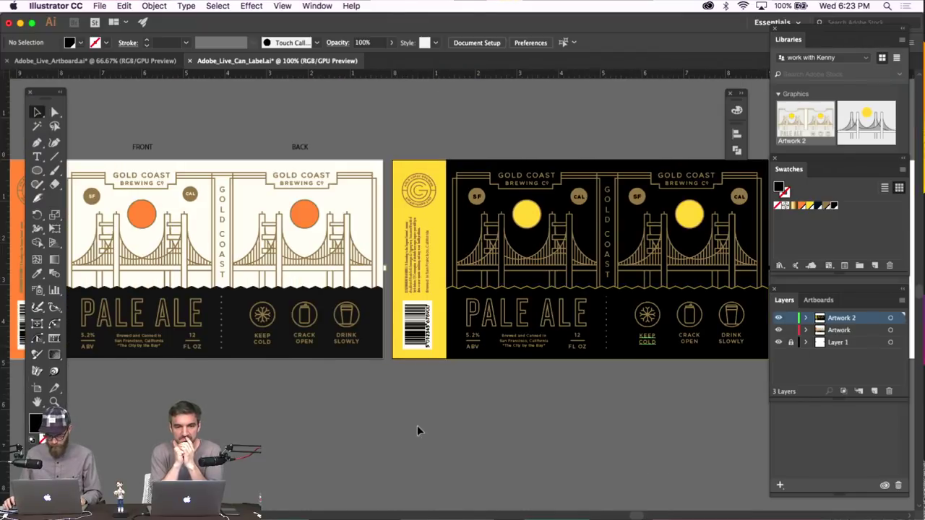
{"action": "scroll", "coordinate": [393, 367], "scroll_direction": "left", "scroll_amount": 8}
{"action": "scroll", "coordinate": [393, 367], "scroll_direction": "up", "scroll_amount": 2}
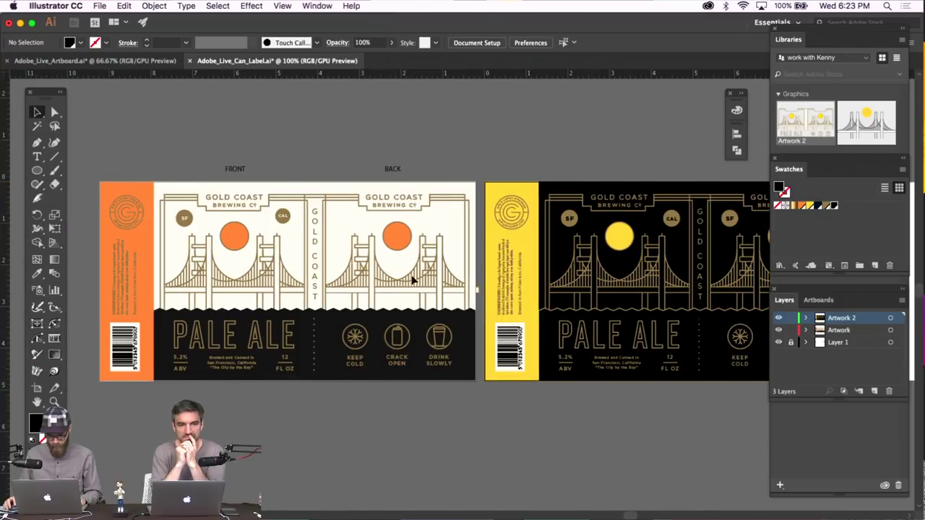
Change the global black swatch to R=20 G=20 B=20 with the preview enabled, and check the dark label
{"action": "double_click", "coordinate": [834, 207]}
{"action": "left_click_drag", "start_coordinate": [782, 200], "coordinate": [787, 201]}
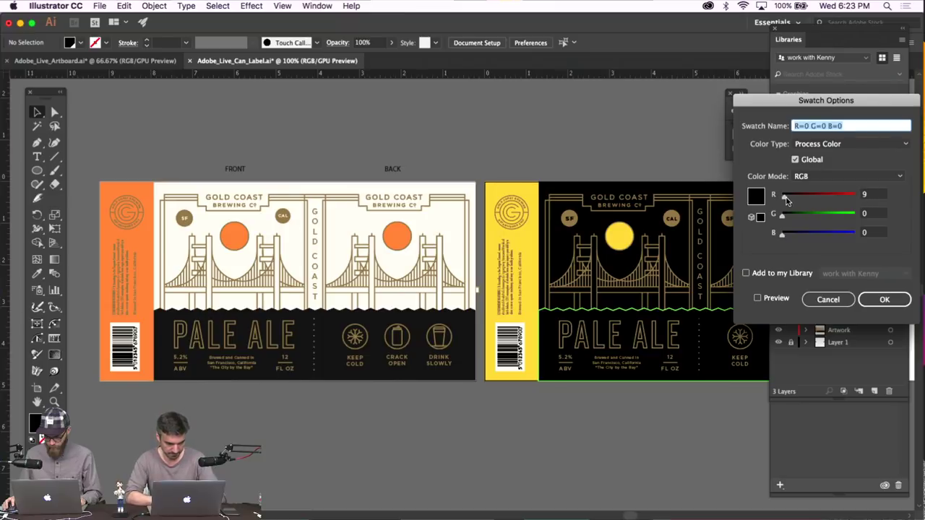
{"action": "left_click", "coordinate": [757, 298]}
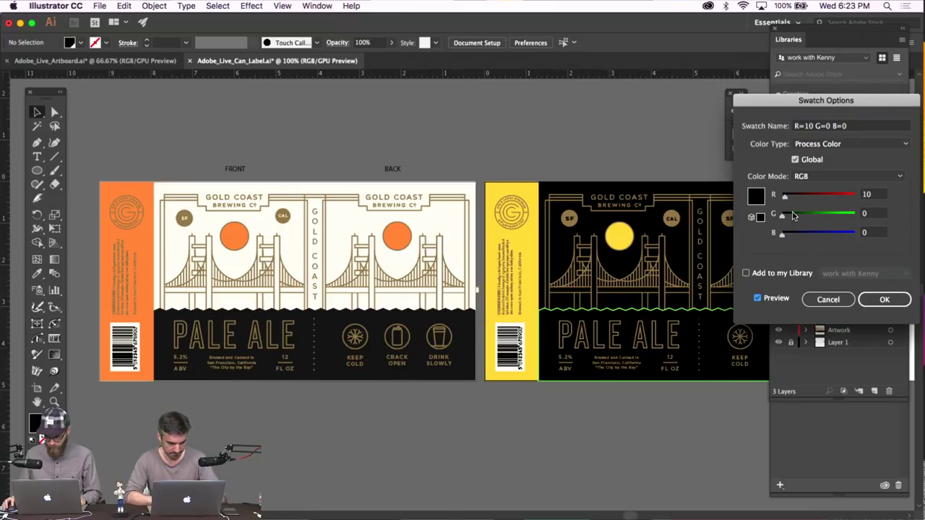
{"action": "left_click_drag", "start_coordinate": [783, 218], "coordinate": [790, 221]}
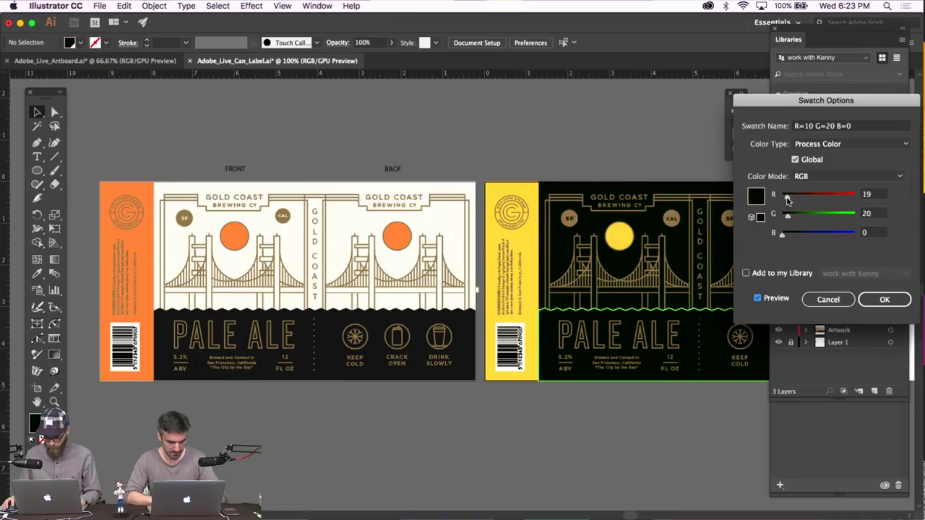
{"action": "left_click_drag", "start_coordinate": [787, 200], "coordinate": [788, 199]}
{"action": "left_click_drag", "start_coordinate": [781, 234], "coordinate": [789, 237]}
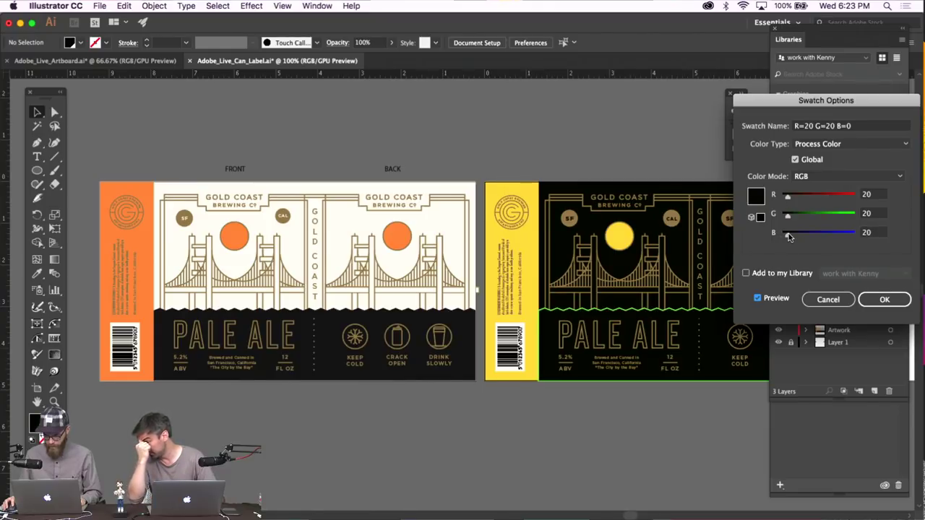
{"action": "left_click", "coordinate": [884, 299]}
{"action": "scroll", "coordinate": [602, 347], "scroll_direction": "right", "scroll_amount": 5}
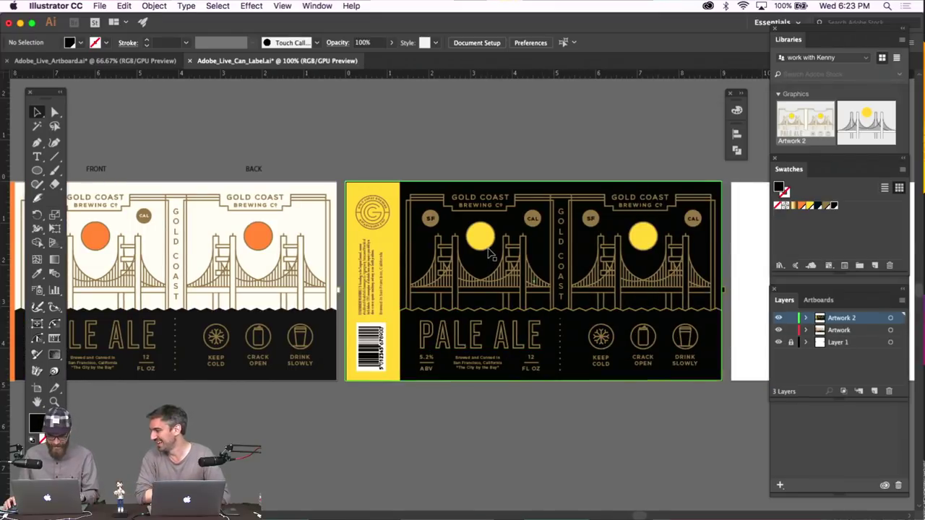
Recolour the global yellow swatch to a light pink of R=255, G=200 and B about 190, with the preview enabled
{"action": "double_click", "coordinate": [800, 208]}
{"action": "left_click_drag", "start_coordinate": [826, 239], "coordinate": [838, 236]}
{"action": "left_click", "coordinate": [757, 298]}
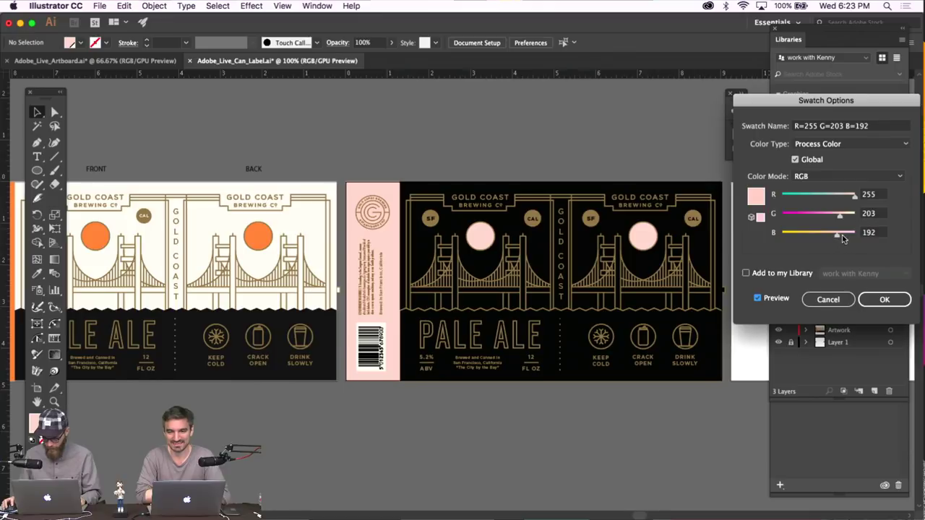
{"action": "left_click_drag", "start_coordinate": [838, 236], "coordinate": [838, 236]}
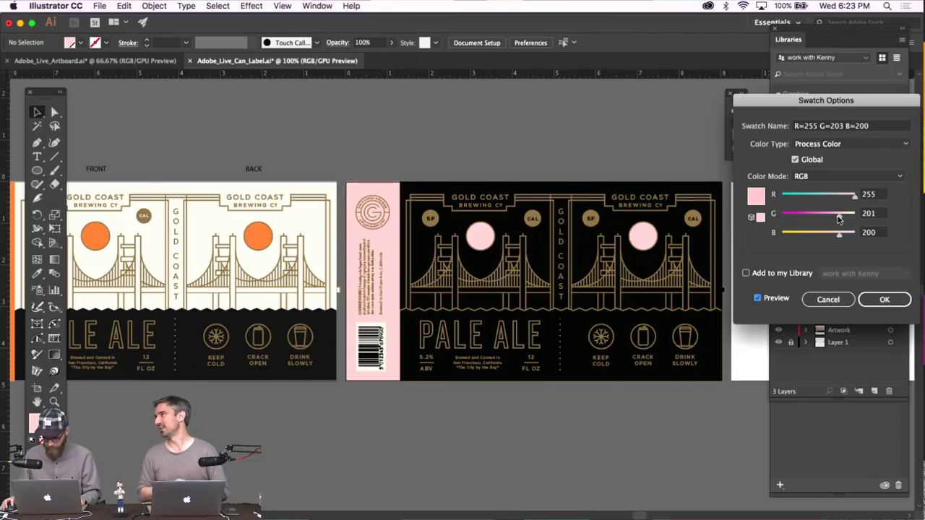
{"action": "left_click_drag", "start_coordinate": [839, 219], "coordinate": [839, 219]}
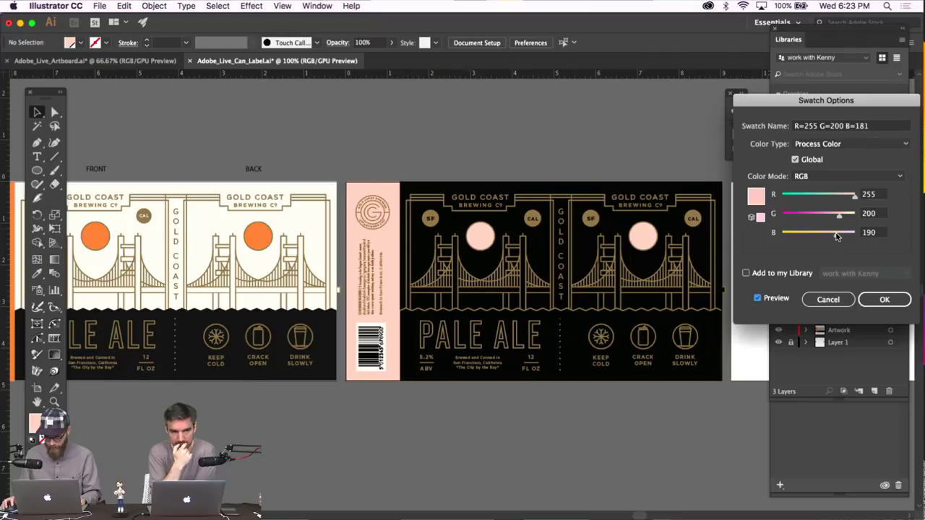
{"action": "left_click", "coordinate": [885, 300]}
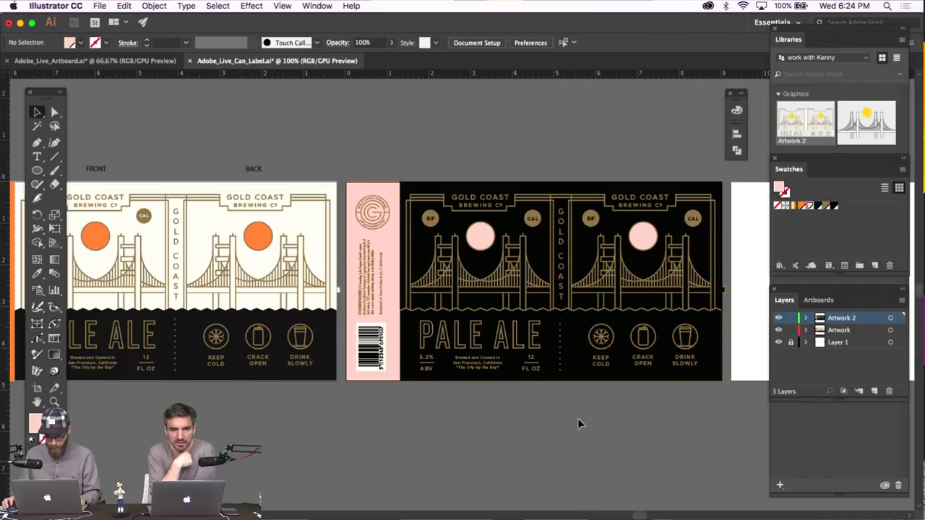
Try the light pink swatch on the stroke of the circle around the Keep Cold snowflake, and undo it
{"action": "scroll", "coordinate": [462, 437], "scroll_direction": "right", "scroll_amount": 3}
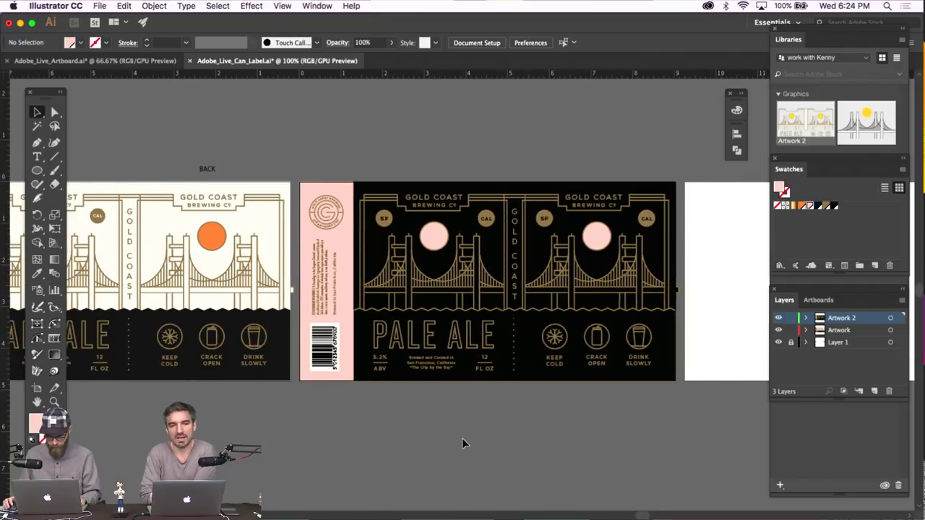
{"action": "key", "text": "super+minus"}
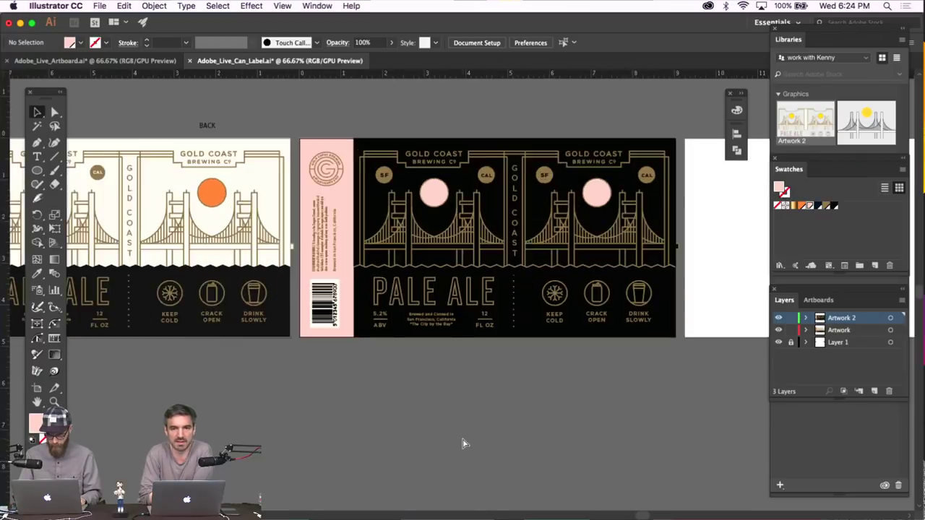
{"action": "key", "text": "super+equal"}
{"action": "key", "text": "super+equal"}
{"action": "scroll", "coordinate": [433, 439], "scroll_direction": "right", "scroll_amount": 1}
{"action": "key", "text": "super+equal"}
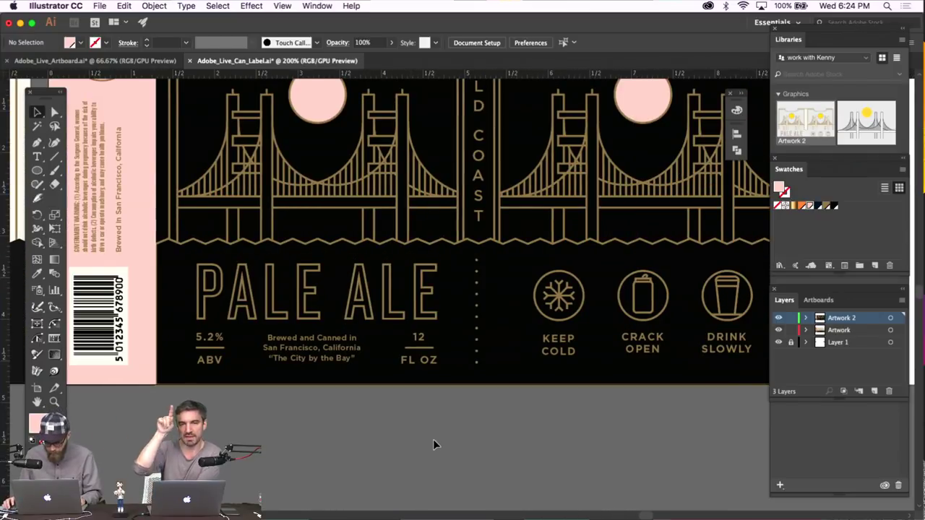
{"action": "left_click", "coordinate": [585, 289]}
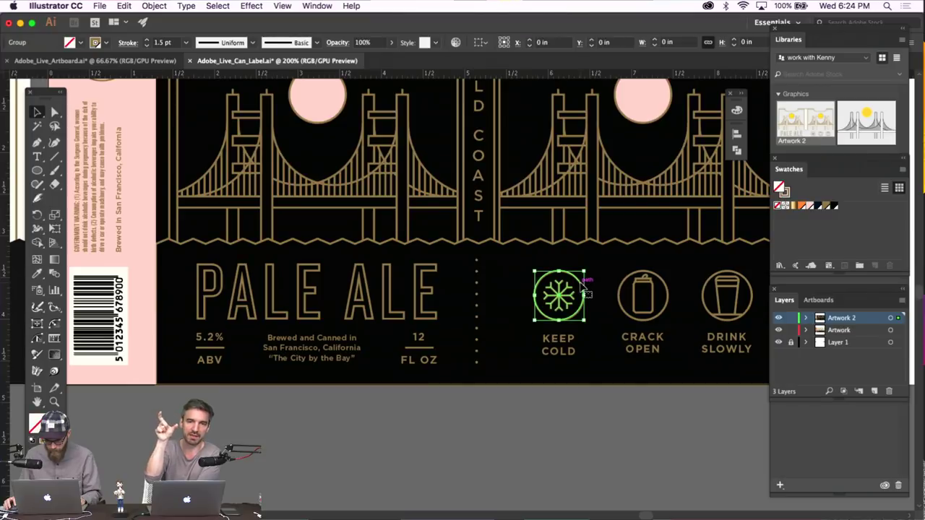
{"action": "double_click", "coordinate": [585, 289]}
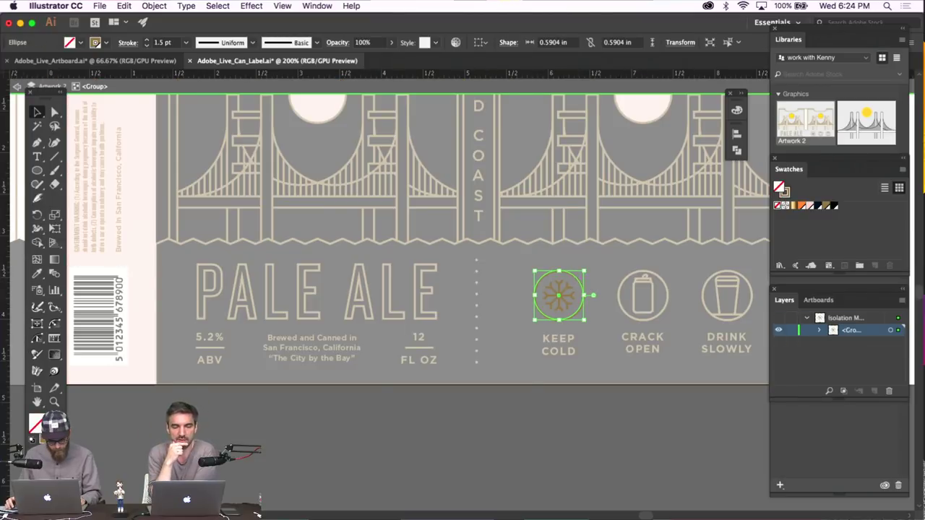
{"action": "key", "text": "F6"}
{"action": "left_click", "coordinate": [809, 208]}
{"action": "left_click", "coordinate": [656, 275]}
{"action": "double_click", "coordinate": [596, 405]}
{"action": "scroll", "coordinate": [594, 387], "scroll_direction": "right", "scroll_amount": 5}
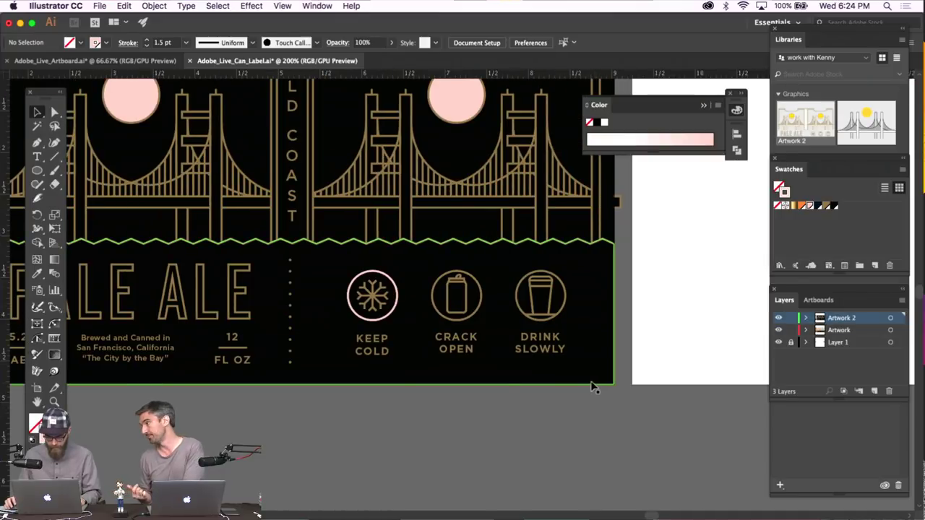
{"action": "key", "text": "ctrl+z"}
{"action": "double_click", "coordinate": [413, 428]}
{"action": "double_click", "coordinate": [386, 293]}
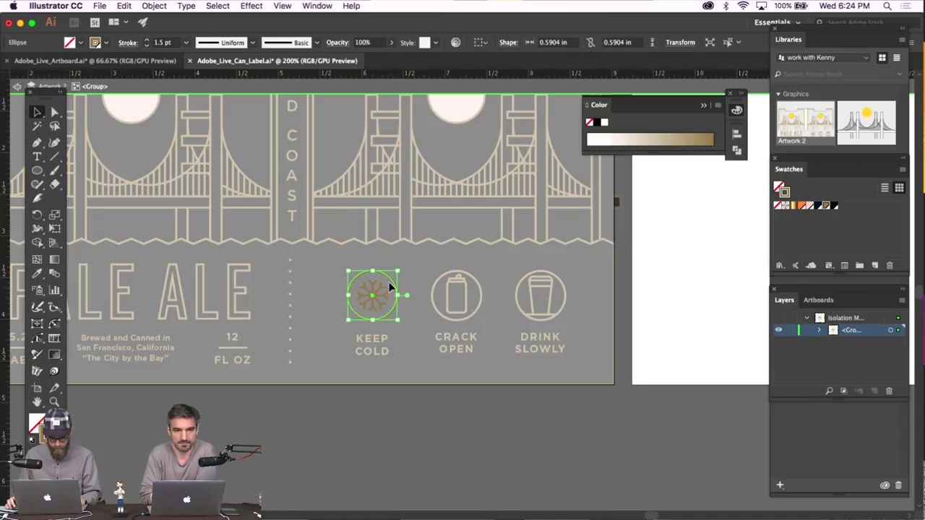
{"action": "left_click", "coordinate": [389, 287]}
{"action": "left_click", "coordinate": [363, 310]}
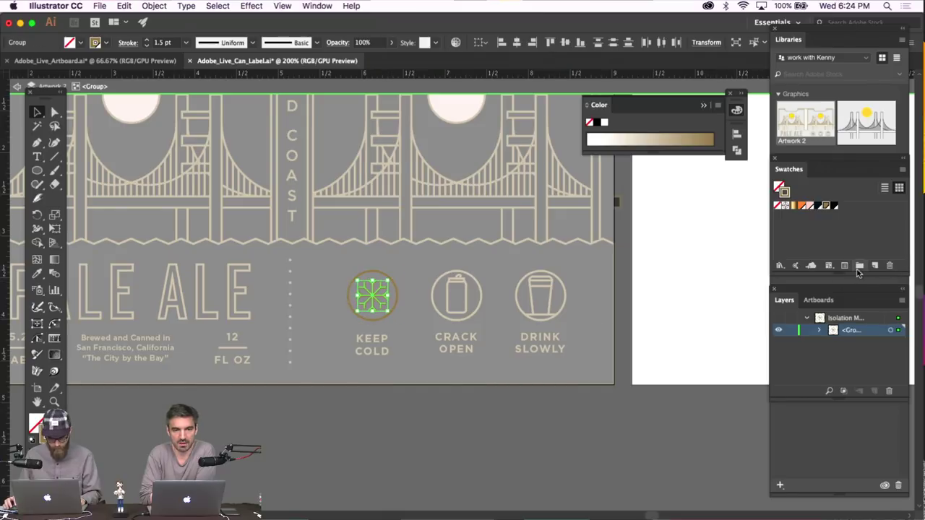
{"action": "double_click", "coordinate": [342, 422]}
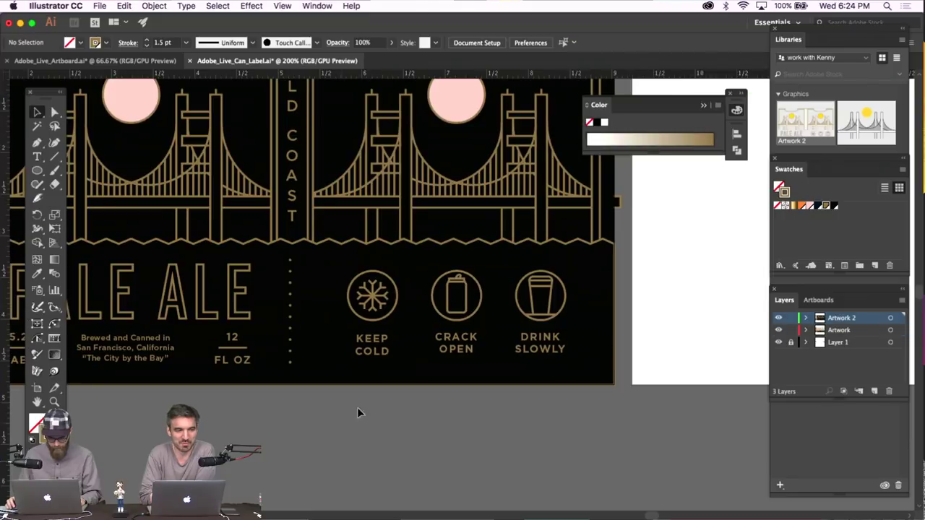
Ungroup the Keep Cold icon on the dark label so its snowflake is separate from the circle
{"action": "scroll", "coordinate": [352, 412], "scroll_direction": "left", "scroll_amount": 2}
{"action": "key", "text": "super+equal"}
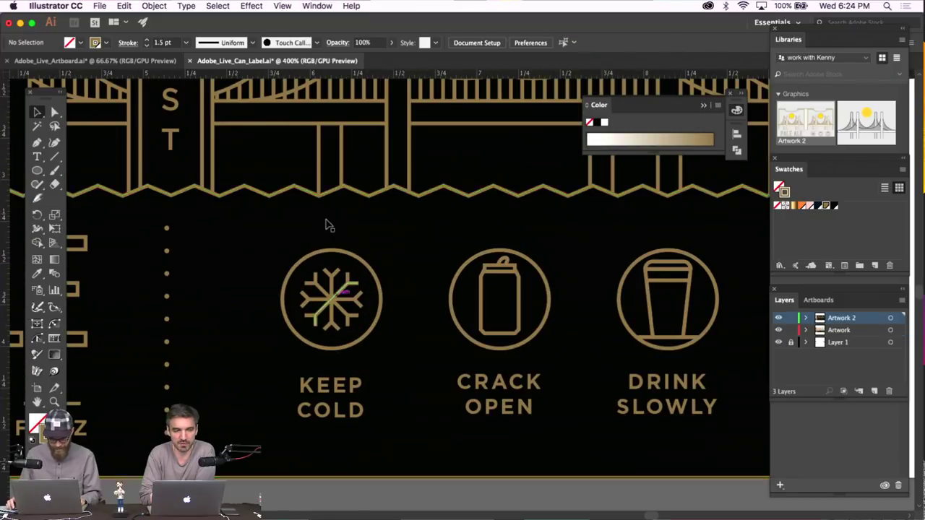
{"action": "left_click", "coordinate": [374, 272]}
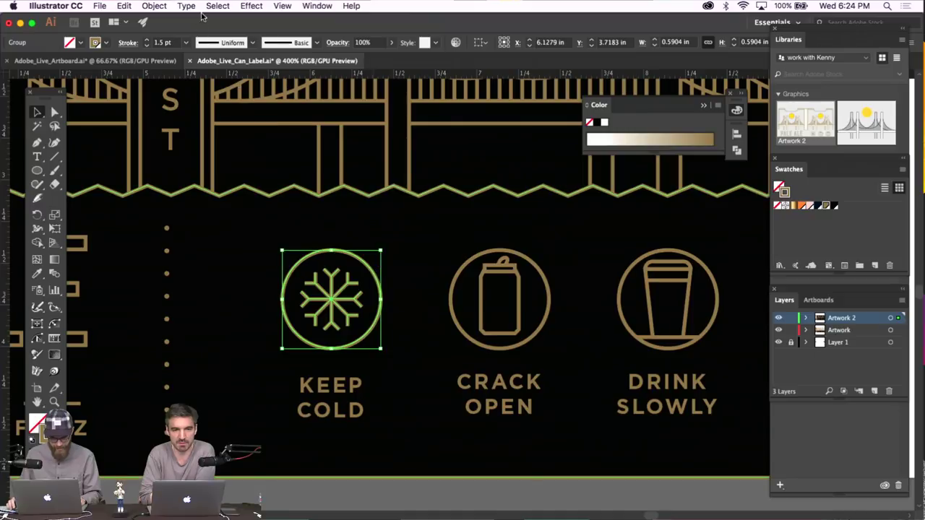
{"action": "left_click", "coordinate": [154, 5]}
{"action": "left_click", "coordinate": [165, 60]}
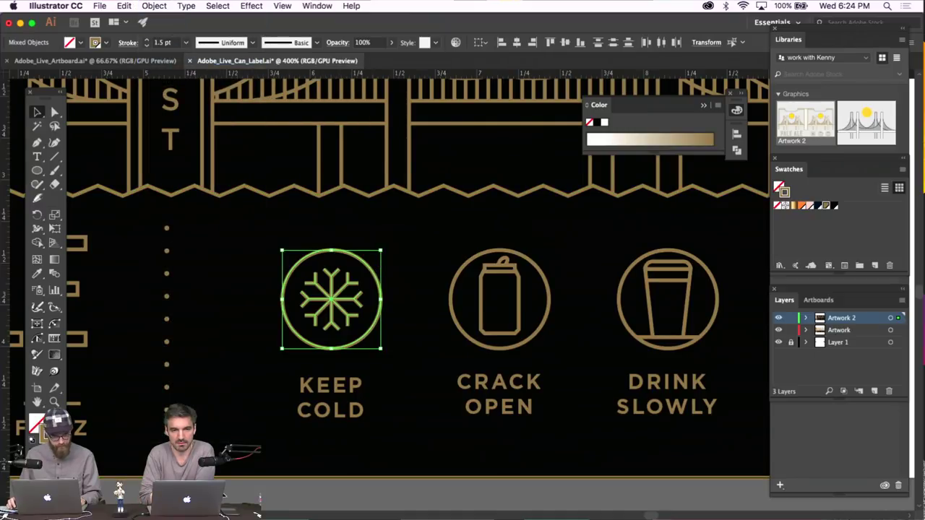
{"action": "left_click", "coordinate": [227, 407]}
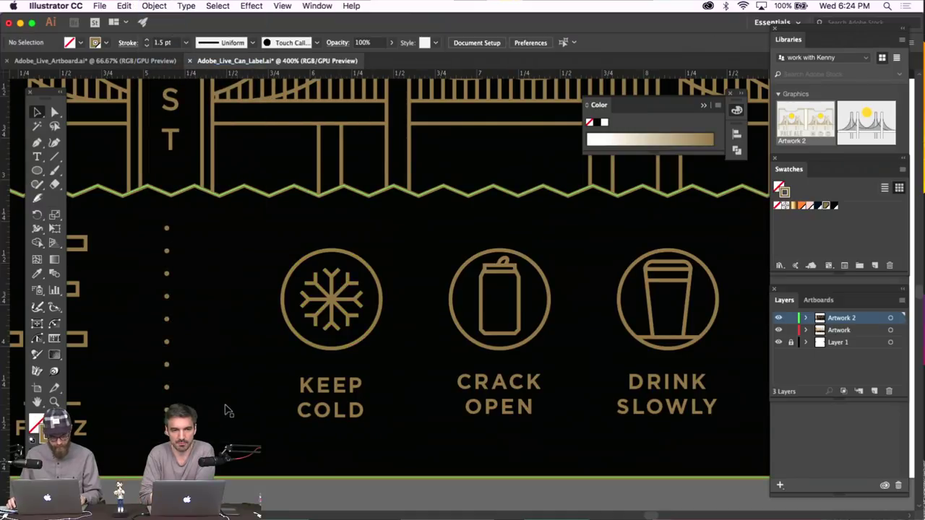
{"action": "left_click", "coordinate": [286, 326]}
{"action": "left_click", "coordinate": [407, 263]}
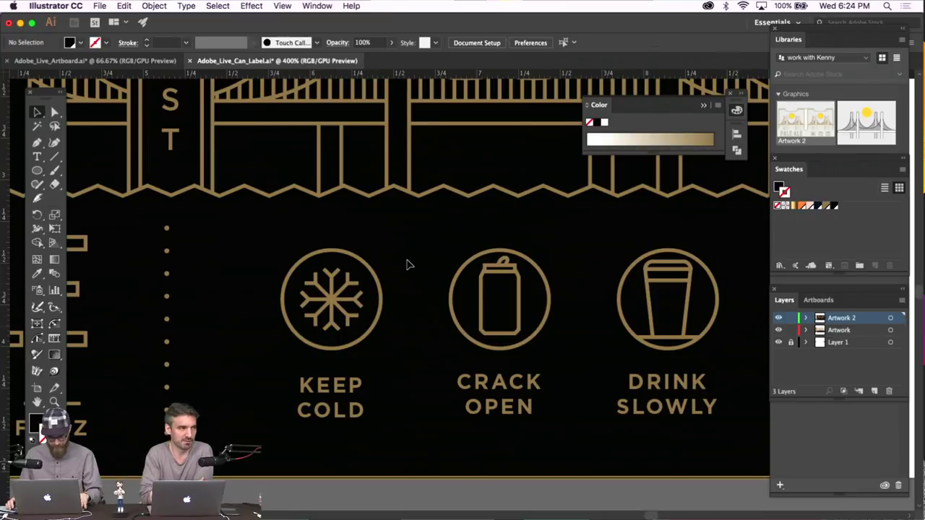
Apply the light pink swatch to the stroke of the Keep Cold snowflake, leaving out its circle
{"action": "left_click", "coordinate": [366, 264]}
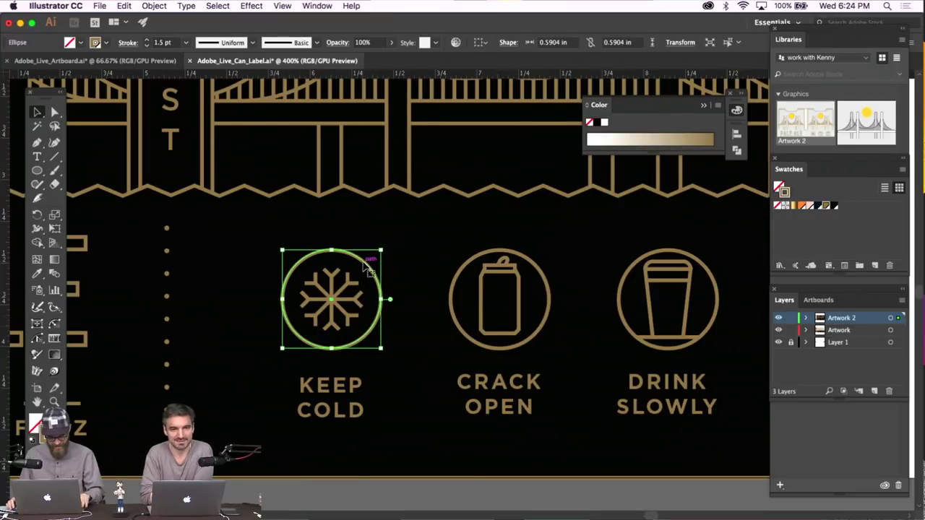
{"action": "left_click", "coordinate": [363, 267]}
{"action": "left_click", "coordinate": [331, 318]}
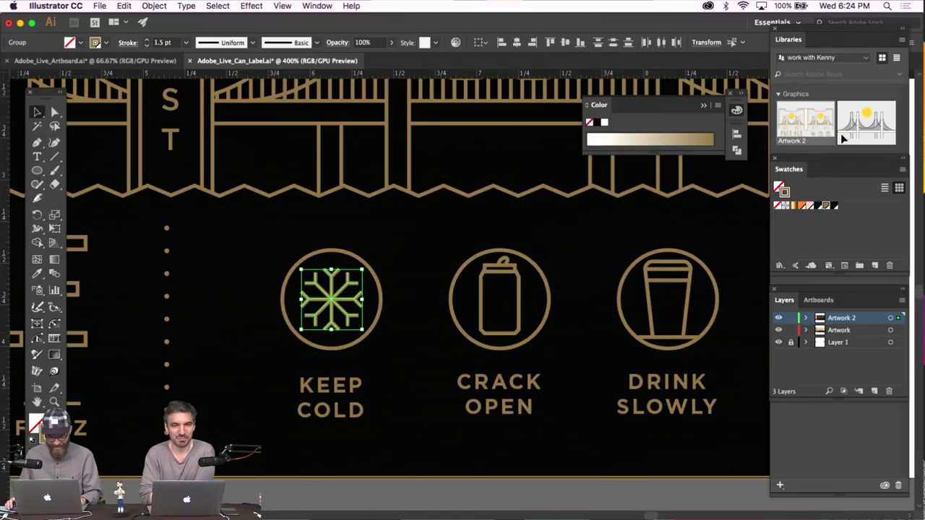
{"action": "left_click", "coordinate": [811, 207]}
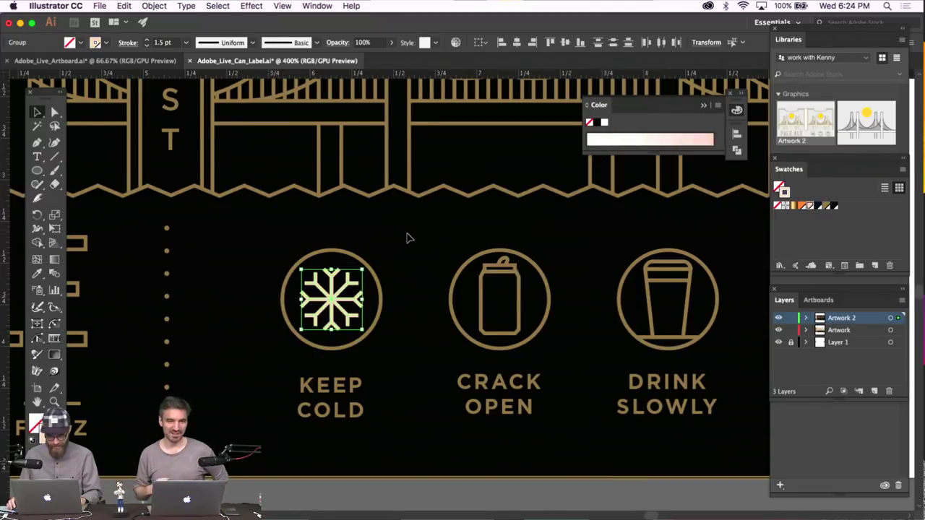
{"action": "left_click", "coordinate": [407, 237]}
Check the pink snowflake in the context of the whole dark label
{"action": "key", "text": "super+minus"}
{"action": "key", "text": "super+minus"}
{"action": "key", "text": "super+minus"}
{"action": "key", "text": "super+minus"}
{"action": "key", "text": "super+equal"}
{"action": "key", "text": "super+equal"}
{"action": "key", "text": "super+equal"}
{"action": "key", "text": "super+equal"}
{"action": "scroll", "coordinate": [423, 238], "scroll_direction": "right", "scroll_amount": 2}
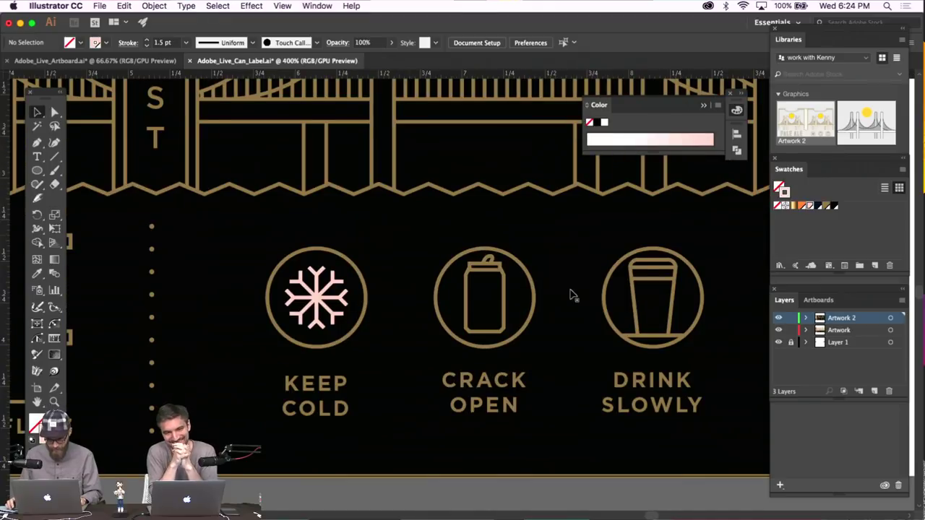
Ungroup the Crack Open artwork to separate the can icon from its caption
{"action": "left_click", "coordinate": [527, 269]}
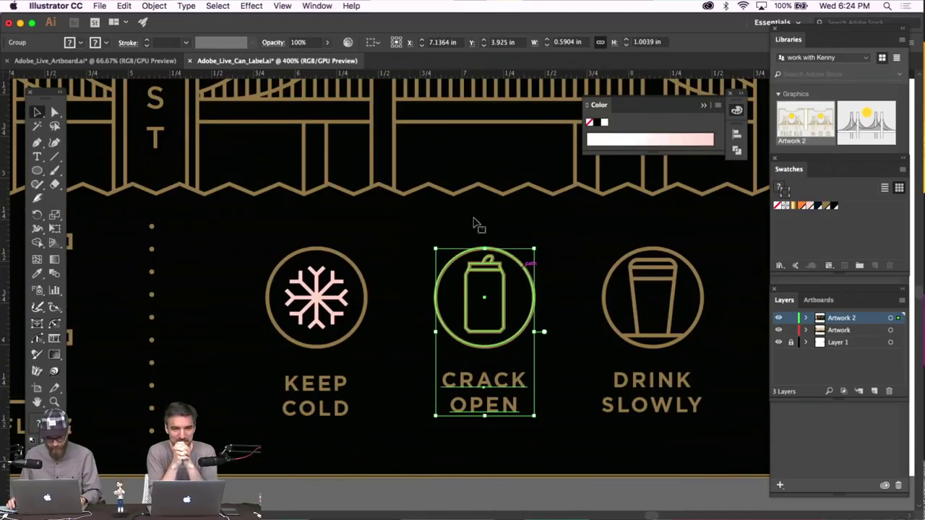
{"action": "left_click", "coordinate": [154, 6]}
{"action": "left_click", "coordinate": [164, 60]}
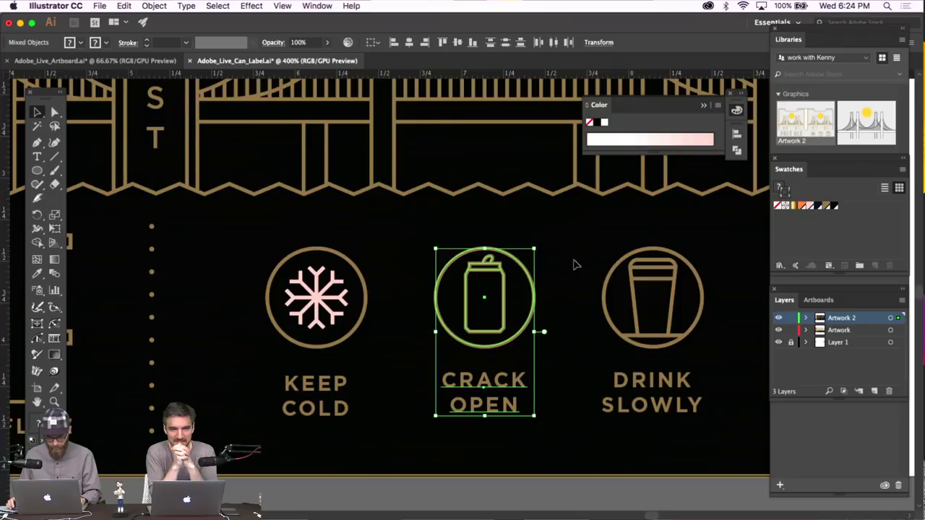
{"action": "left_click", "coordinate": [582, 265]}
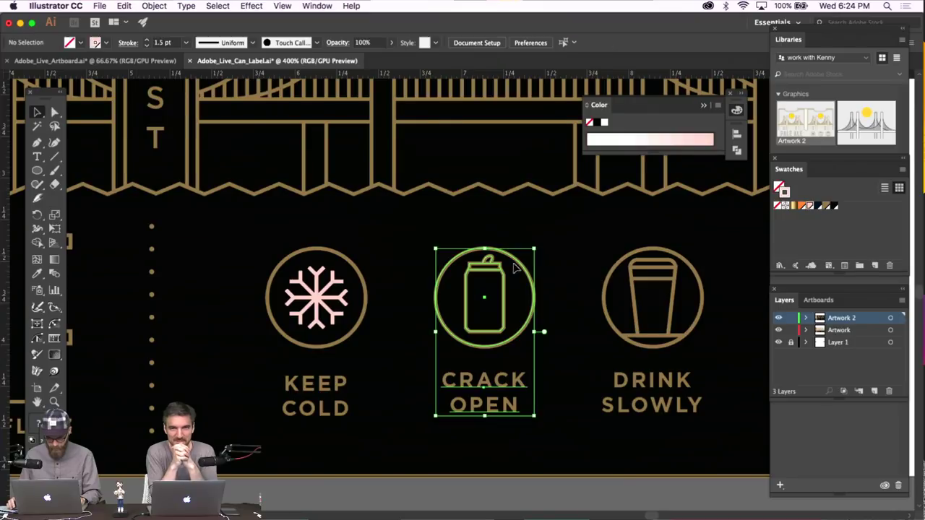
{"action": "left_click", "coordinate": [466, 303]}
{"action": "left_click", "coordinate": [509, 252]}
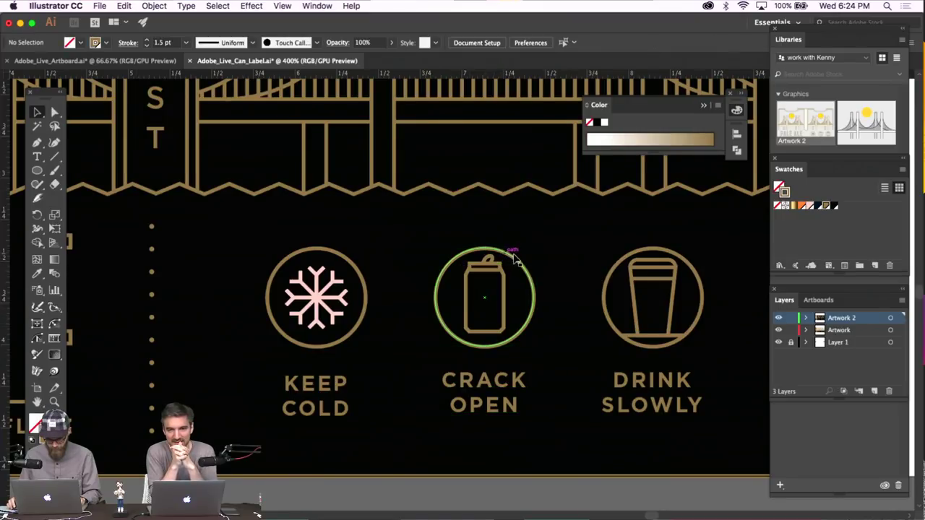
Ungroup the Crack Open icon so the can is separate from its surrounding circle
{"action": "key", "text": "super+equal"}
{"action": "key", "text": "super+equal"}
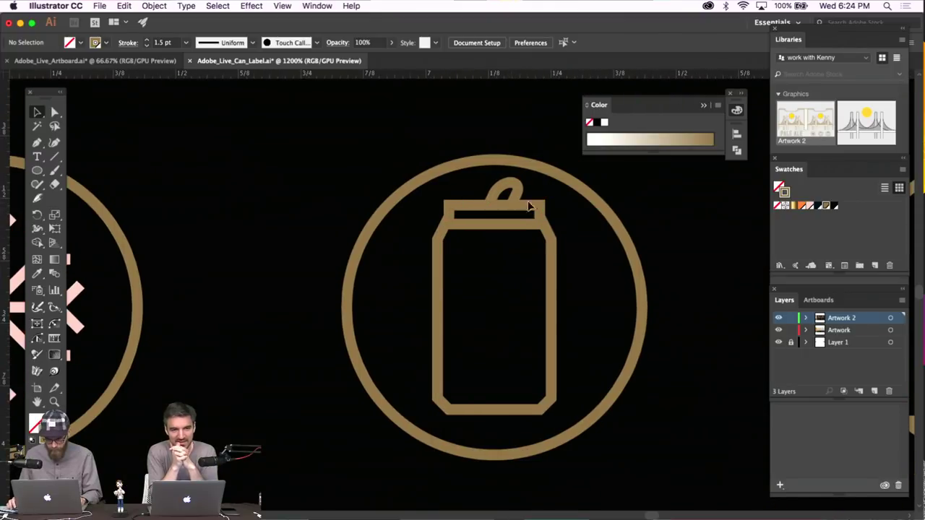
{"action": "left_click", "coordinate": [452, 254]}
{"action": "left_click", "coordinate": [154, 6]}
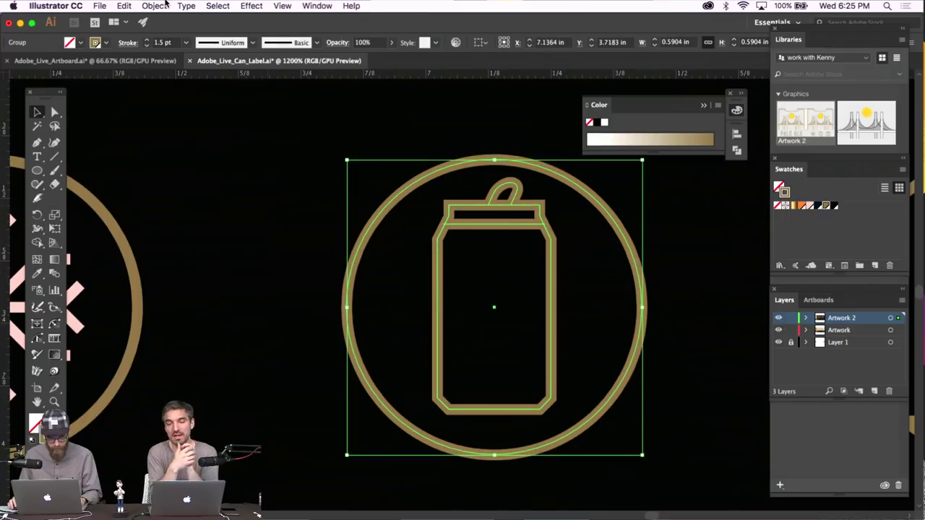
{"action": "left_click", "coordinate": [164, 5]}
{"action": "key", "text": "super+shift+g"}
{"action": "left_click", "coordinate": [549, 190]}
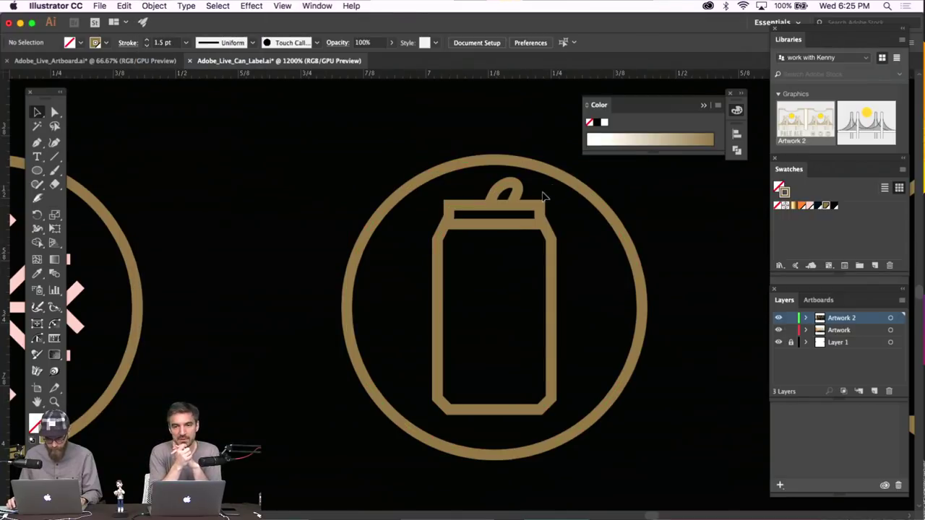
Apply the light pink swatch to the stroke of the Crack Open can and review it beside the snowflake
{"action": "left_click", "coordinate": [515, 257]}
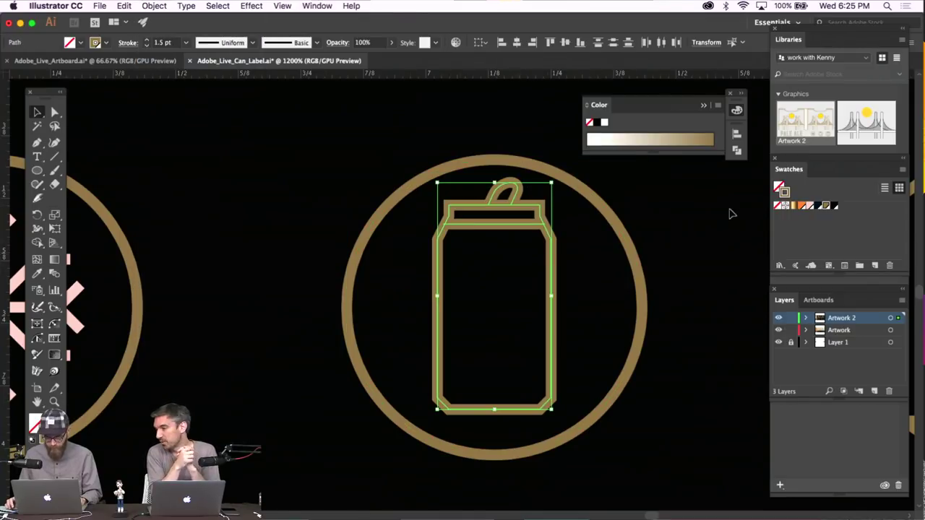
{"action": "left_click", "coordinate": [815, 208]}
{"action": "left_click", "coordinate": [381, 140]}
{"action": "key", "text": "super+minus"}
{"action": "key", "text": "super+minus"}
{"action": "key", "text": "super+minus"}
{"action": "scroll", "coordinate": [384, 140], "scroll_direction": "right", "scroll_amount": 5}
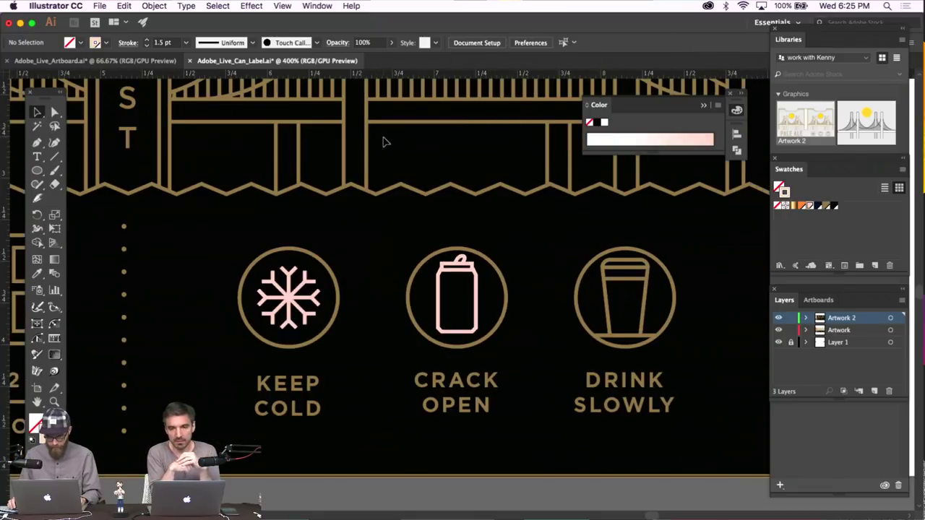
Ungroup the Drink Slowly artwork to separate the cup icon from its caption
{"action": "left_click", "coordinate": [591, 269]}
{"action": "key", "text": "super+plus"}
{"action": "key", "text": "super+plus"}
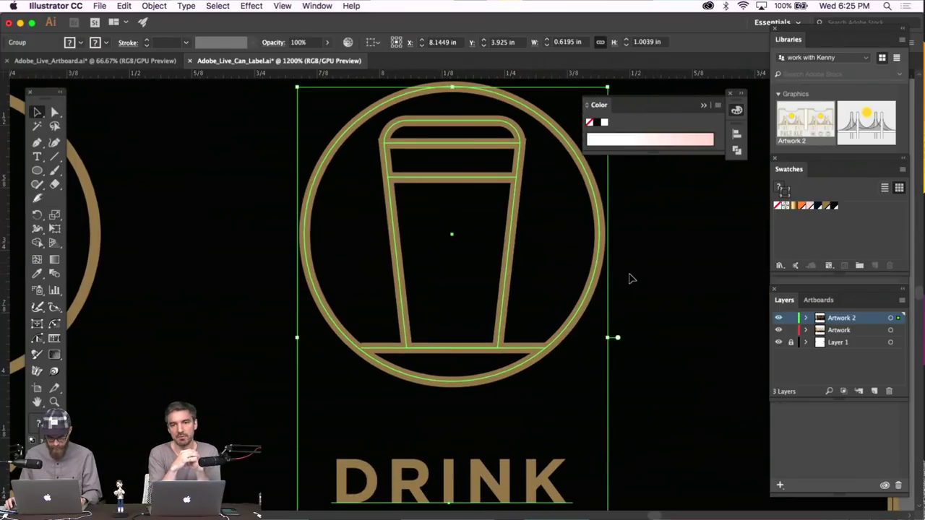
{"action": "left_click", "coordinate": [626, 269]}
{"action": "left_click", "coordinate": [605, 238]}
{"action": "left_click", "coordinate": [154, 6]}
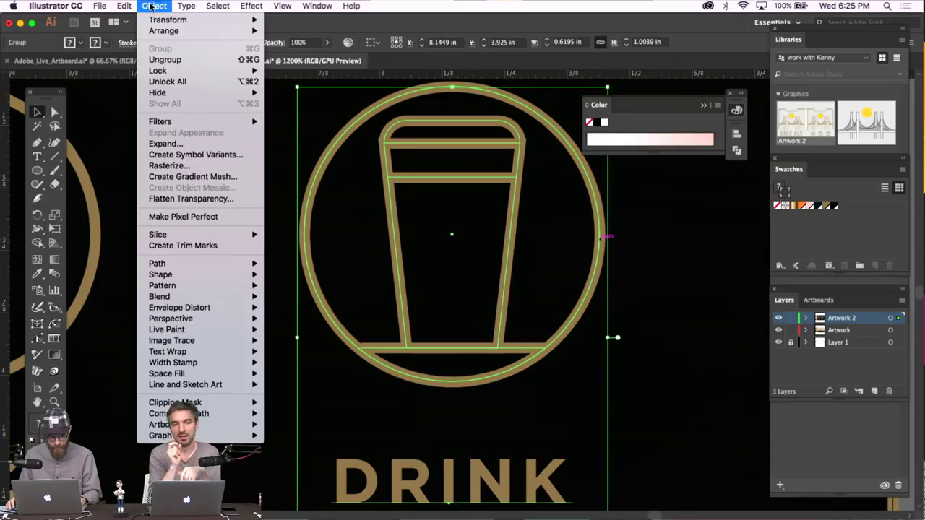
{"action": "left_click", "coordinate": [173, 60]}
Ungroup the Drink Slowly icon so the cup is separate from its surrounding circle
{"action": "left_click_drag", "start_coordinate": [242, 158], "coordinate": [321, 222]}
{"action": "left_click", "coordinate": [154, 5]}
{"action": "mouse_move", "coordinate": [163, 31]}
{"action": "left_click", "coordinate": [289, 32]}
{"action": "left_click", "coordinate": [535, 133]}
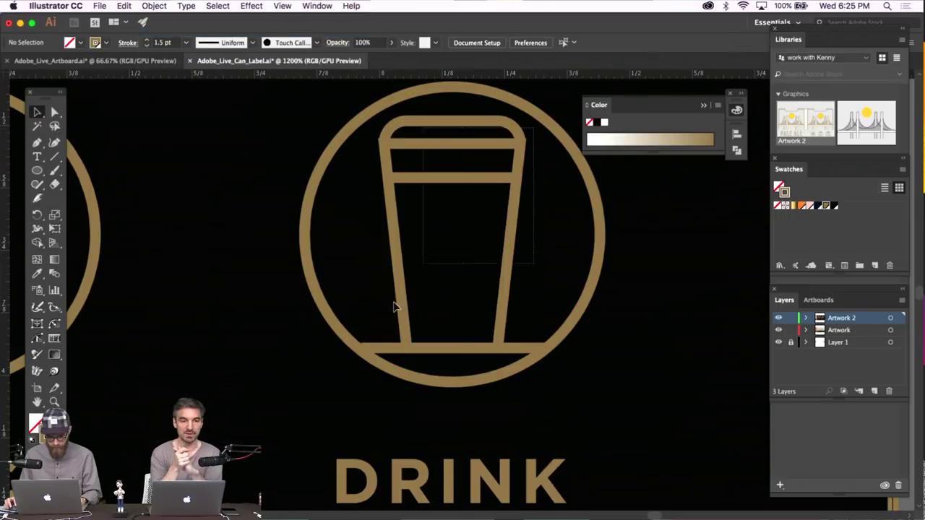
{"action": "left_click", "coordinate": [388, 351]}
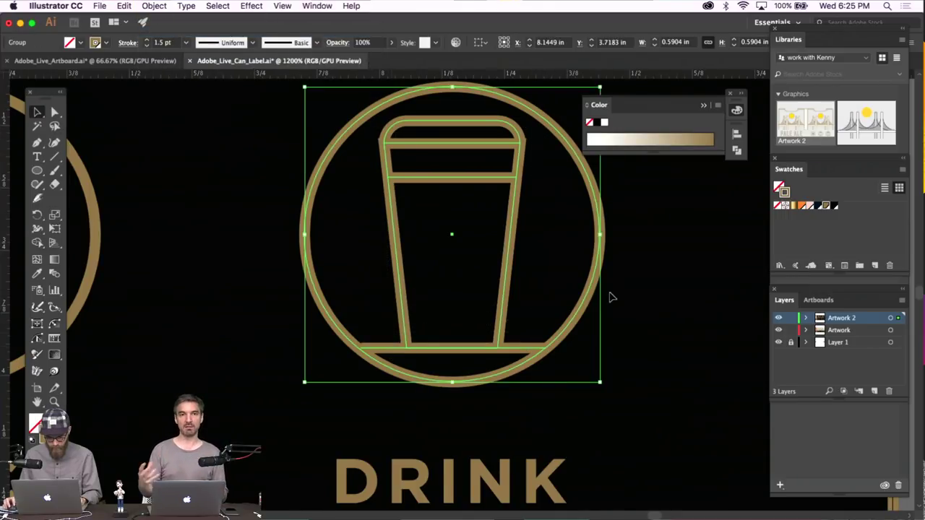
{"action": "left_click", "coordinate": [640, 300]}
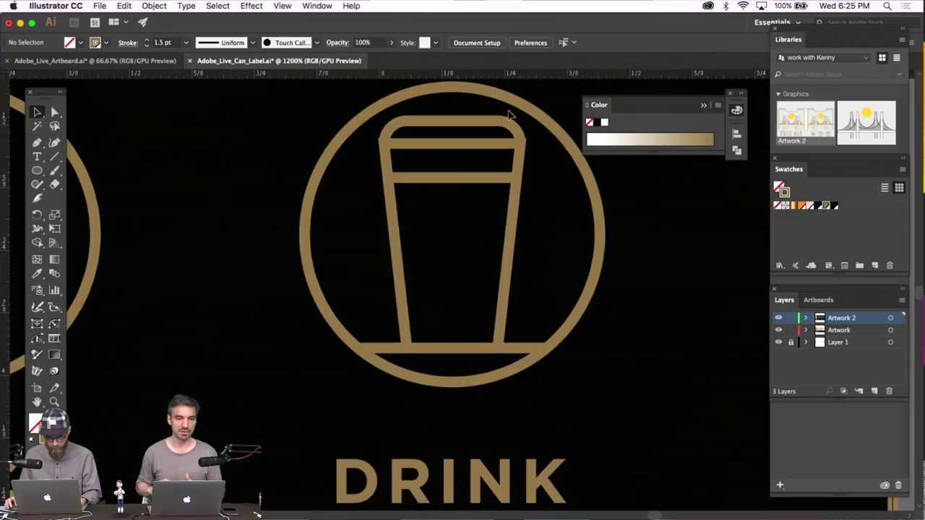
{"action": "left_click_drag", "start_coordinate": [528, 123], "coordinate": [398, 332]}
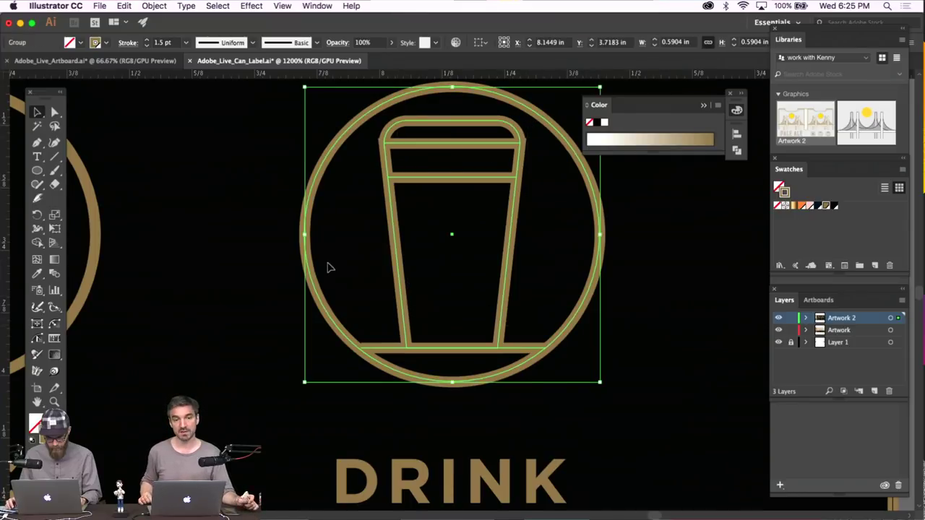
{"action": "left_click", "coordinate": [155, 4]}
{"action": "left_click", "coordinate": [166, 59]}
Apply the light pink swatch to the stroke of the Drink Slowly cup
{"action": "left_click", "coordinate": [385, 137]}
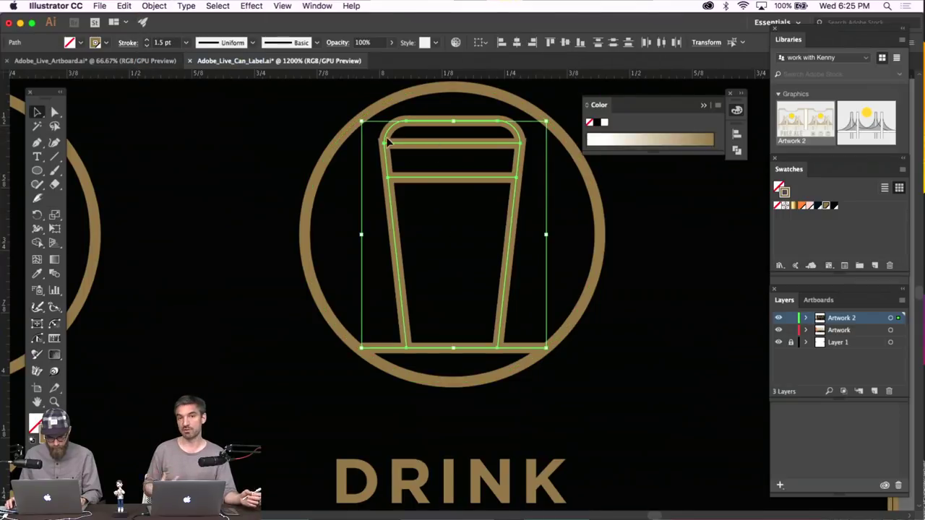
{"action": "left_click", "coordinate": [809, 207]}
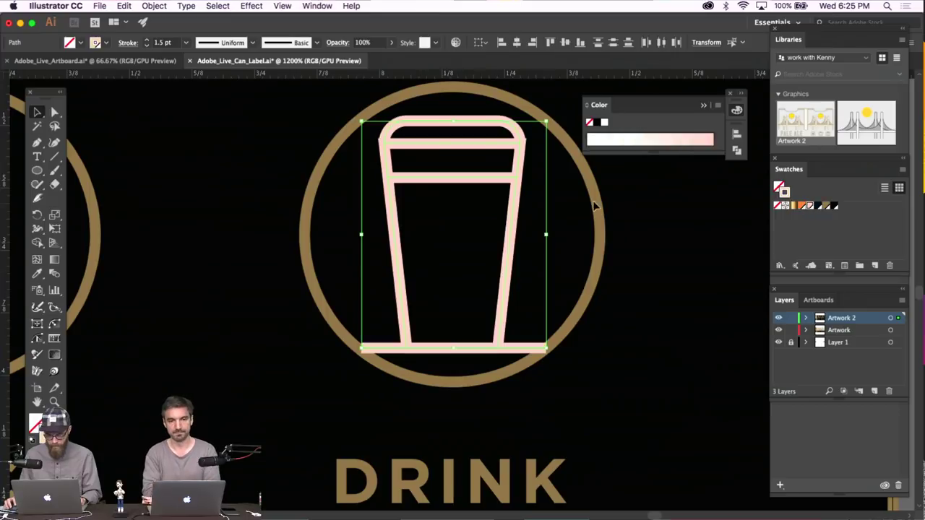
{"action": "left_click", "coordinate": [619, 207]}
Bring the circle around the cup to the front so it overlaps the base line's ends, and review the whole dark label
{"action": "left_click", "coordinate": [595, 225]}
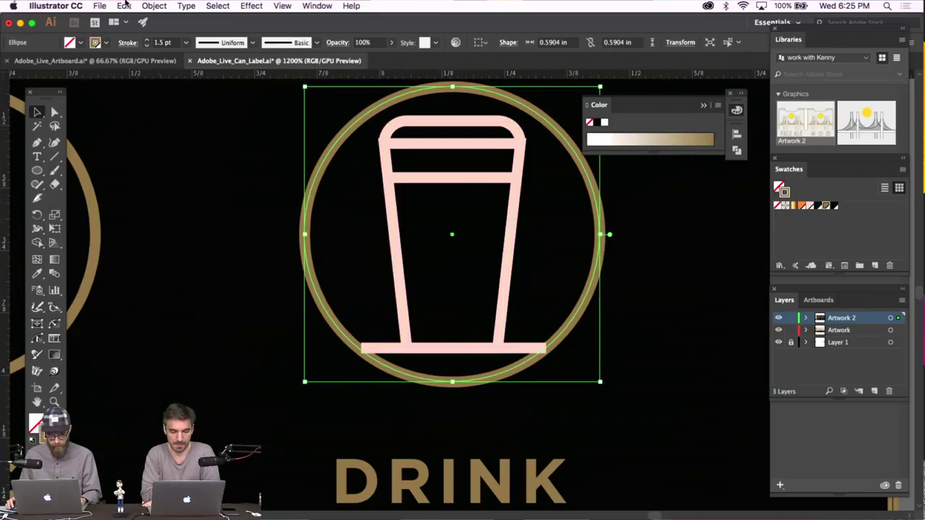
{"action": "left_click", "coordinate": [154, 6]}
{"action": "left_click", "coordinate": [207, 196]}
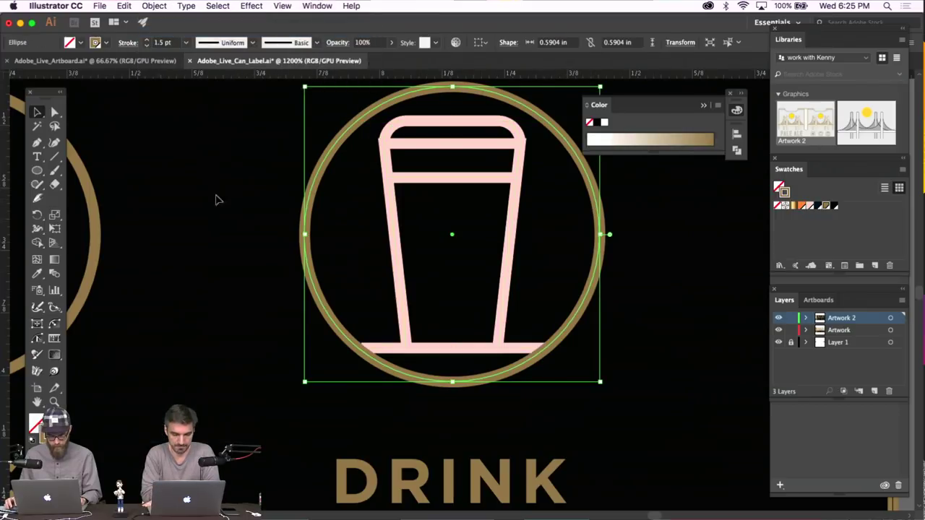
{"action": "left_click", "coordinate": [242, 200]}
{"action": "key", "text": "super+minus"}
{"action": "key", "text": "super+minus"}
{"action": "key", "text": "super+minus"}
{"action": "key", "text": "super+minus"}
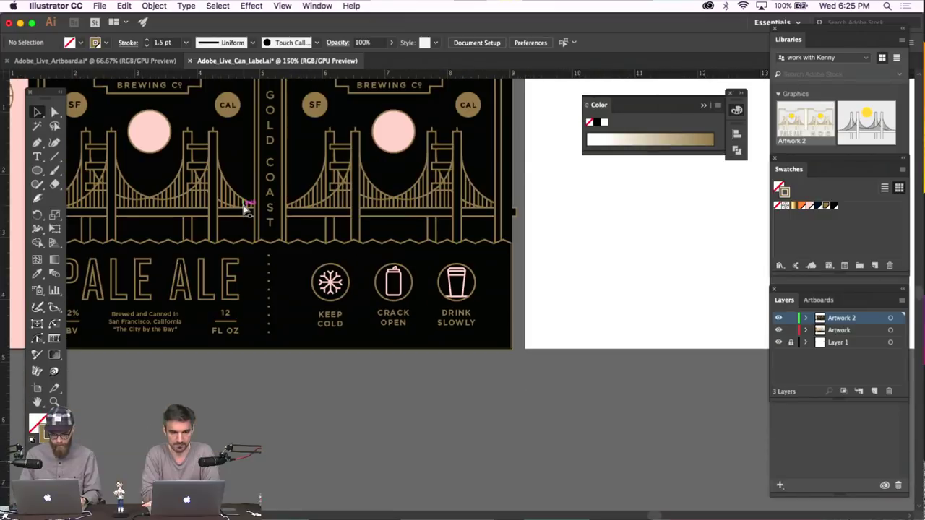
{"action": "scroll", "coordinate": [246, 206], "scroll_direction": "up", "scroll_amount": 2}
{"action": "scroll", "coordinate": [248, 206], "scroll_direction": "left", "scroll_amount": 3}
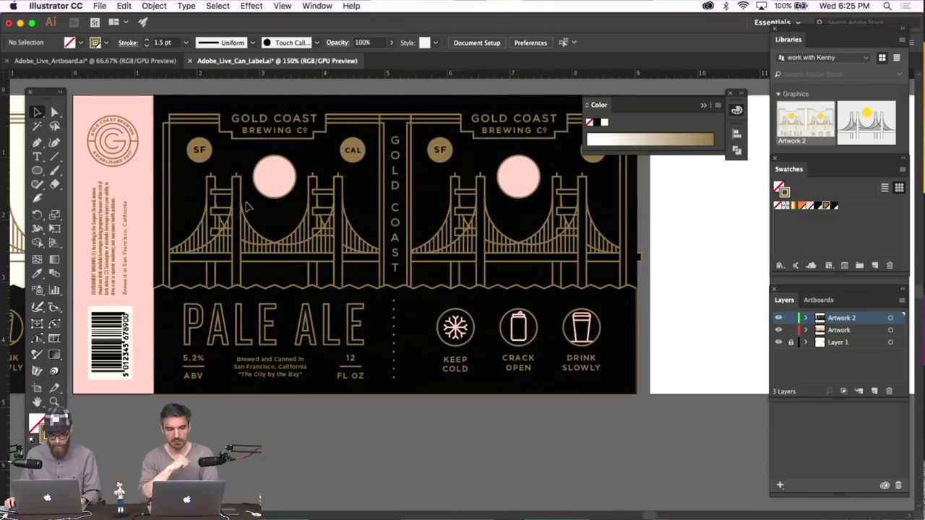
Switch to the browser and view the Space Coffee, Grey Coast Brewing and Le Creme design submissions
{"action": "left_click", "coordinate": [229, 14]}
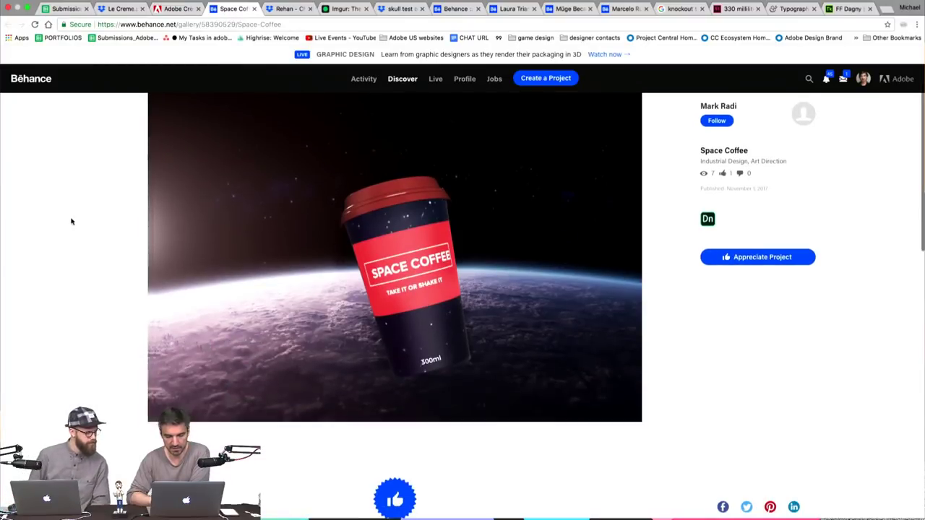
{"action": "scroll", "coordinate": [71, 221], "scroll_direction": "up", "scroll_amount": 2}
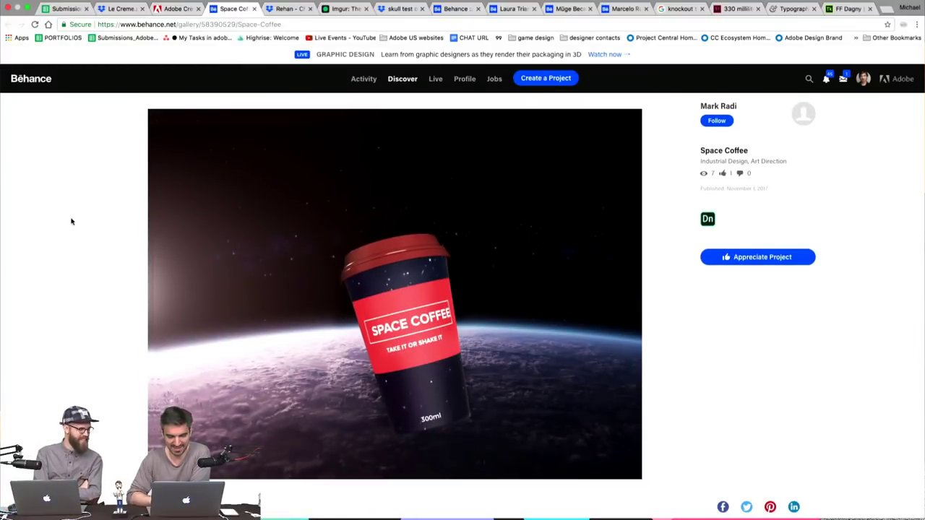
{"action": "left_click", "coordinate": [174, 9]}
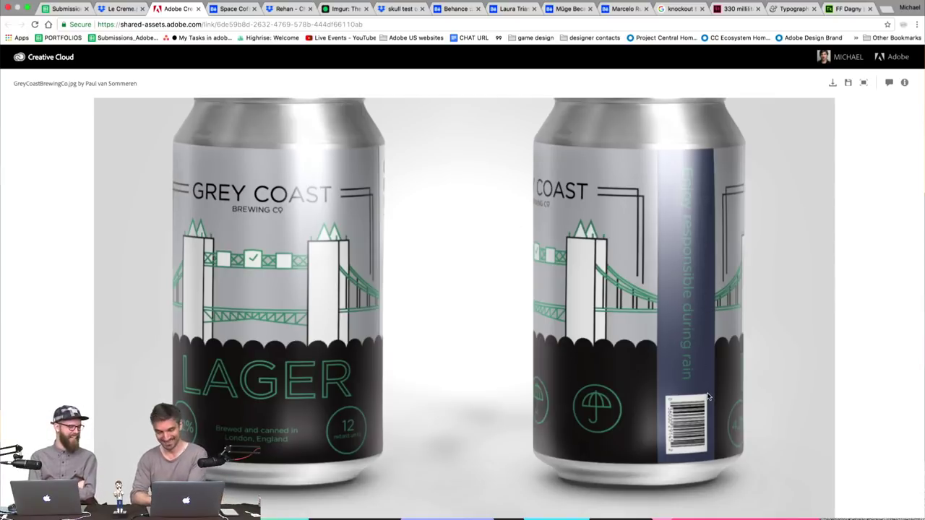
{"action": "left_click", "coordinate": [123, 12]}
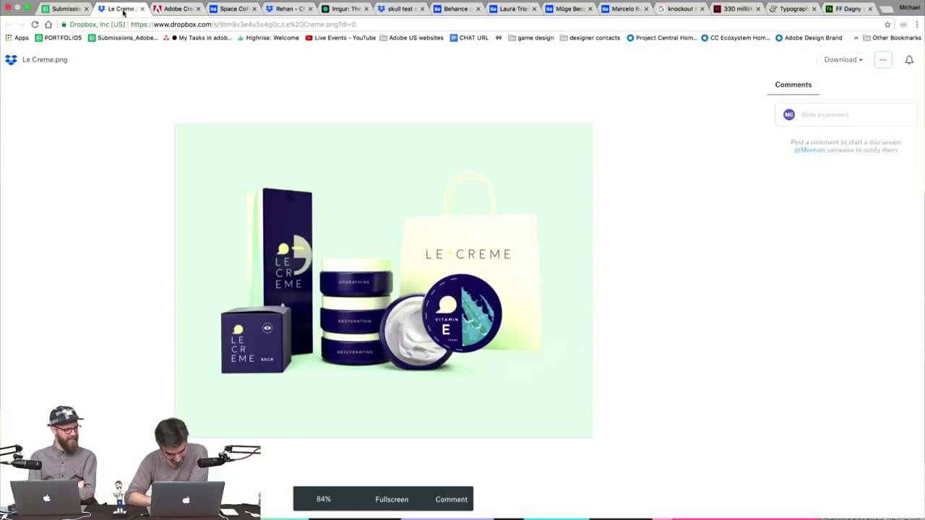
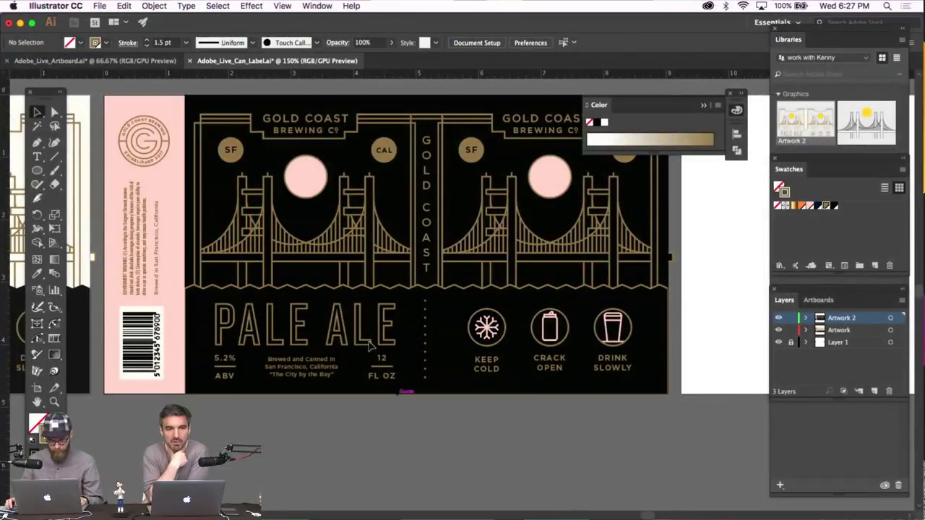
Try the light pink swatch on the stroke of the dark label's PALE ALE lettering
{"action": "left_click", "coordinate": [891, 318]}
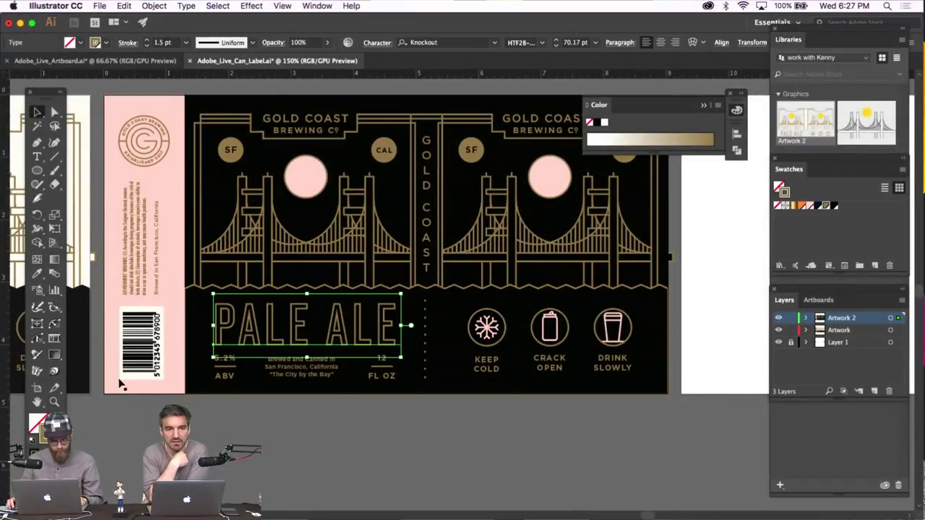
{"action": "left_click", "coordinate": [808, 205]}
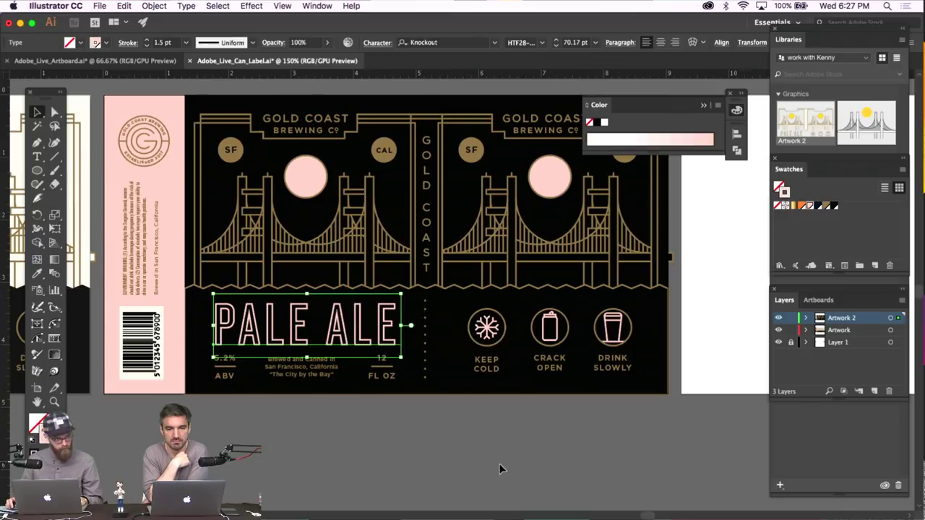
{"action": "left_click", "coordinate": [497, 459]}
{"action": "scroll", "coordinate": [499, 458], "scroll_direction": "left", "scroll_amount": 2}
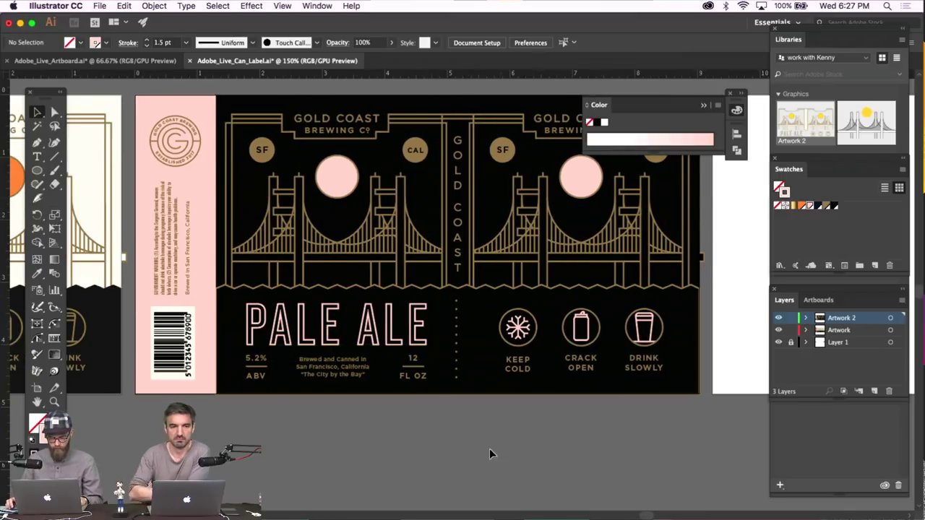
{"action": "key", "text": "super+z"}
{"action": "left_click", "coordinate": [413, 367]}
{"action": "left_click", "coordinate": [405, 417]}
Change the global light pink swatch to a pale cream of about R 255, G 240, B 221 with the preview on
{"action": "scroll", "coordinate": [403, 412], "scroll_direction": "up", "scroll_amount": 3}
{"action": "scroll", "coordinate": [404, 412], "scroll_direction": "left", "scroll_amount": 3}
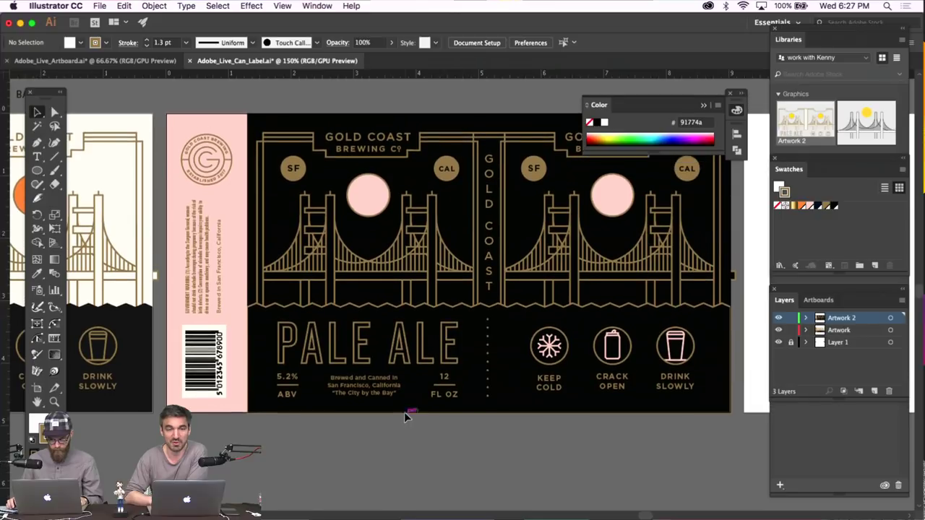
{"action": "key", "text": "super+minus"}
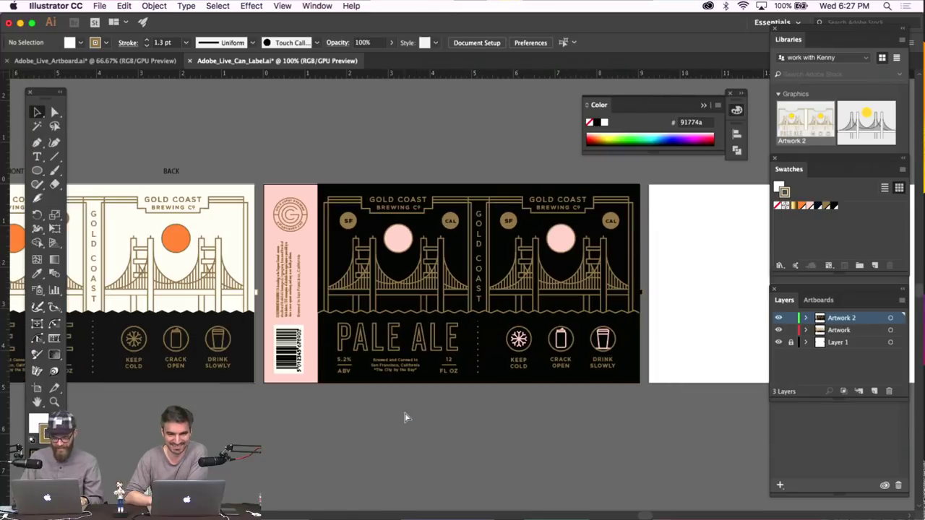
{"action": "scroll", "coordinate": [404, 417], "scroll_direction": "left", "scroll_amount": 4}
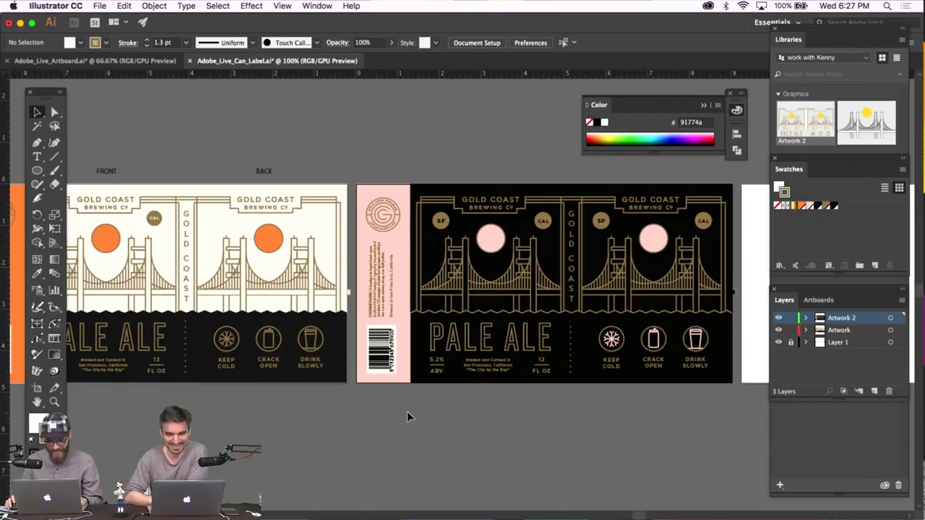
{"action": "double_click", "coordinate": [808, 207]}
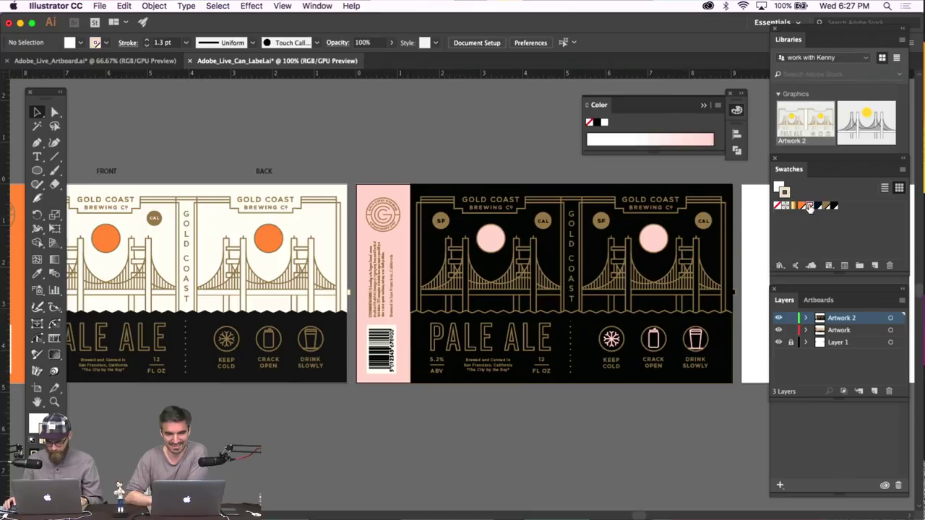
{"action": "mouse_move", "coordinate": [836, 232]}
{"action": "left_mouse_down"}
{"action": "mouse_move", "coordinate": [820, 235]}
{"action": "mouse_move", "coordinate": [856, 216]}
{"action": "mouse_move", "coordinate": [837, 238]}
{"action": "mouse_move", "coordinate": [851, 236]}
{"action": "mouse_move", "coordinate": [853, 218]}
{"action": "mouse_move", "coordinate": [849, 240]}
{"action": "left_mouse_up"}
{"action": "left_click", "coordinate": [757, 299]}
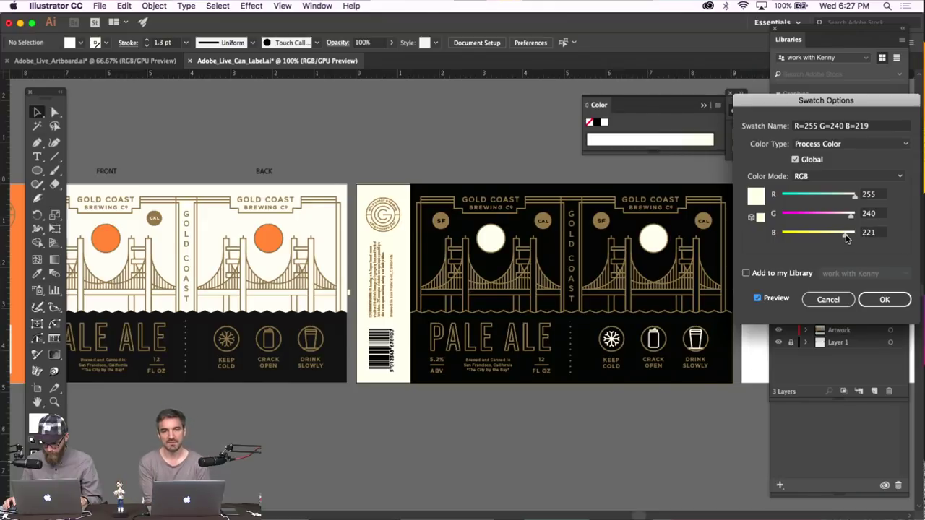
{"action": "left_click", "coordinate": [885, 299]}
{"action": "scroll", "coordinate": [690, 349], "scroll_direction": "right", "scroll_amount": 2}
{"action": "scroll", "coordinate": [690, 348], "scroll_direction": "right", "scroll_amount": 2}
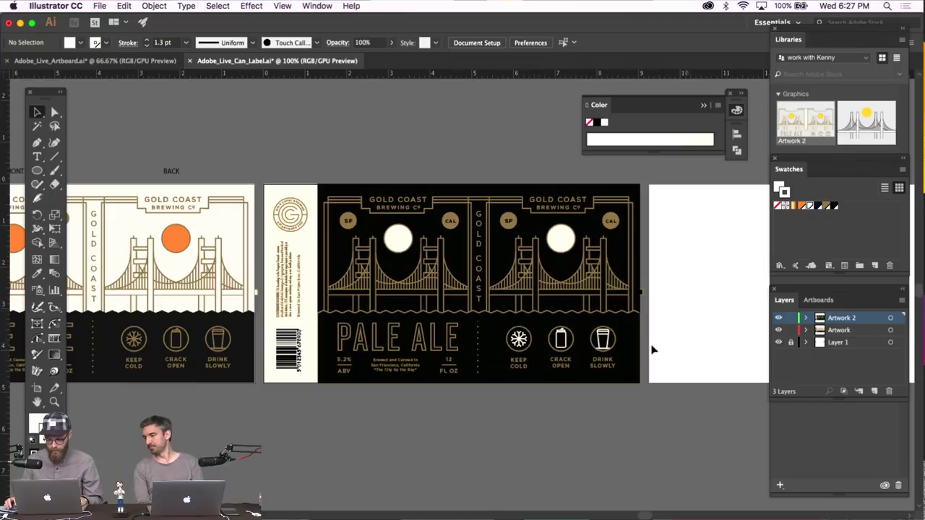
Draw a cream-white circle about 1.07 in wide on the empty canvas above the dark label
{"action": "left_click", "coordinate": [34, 170]}
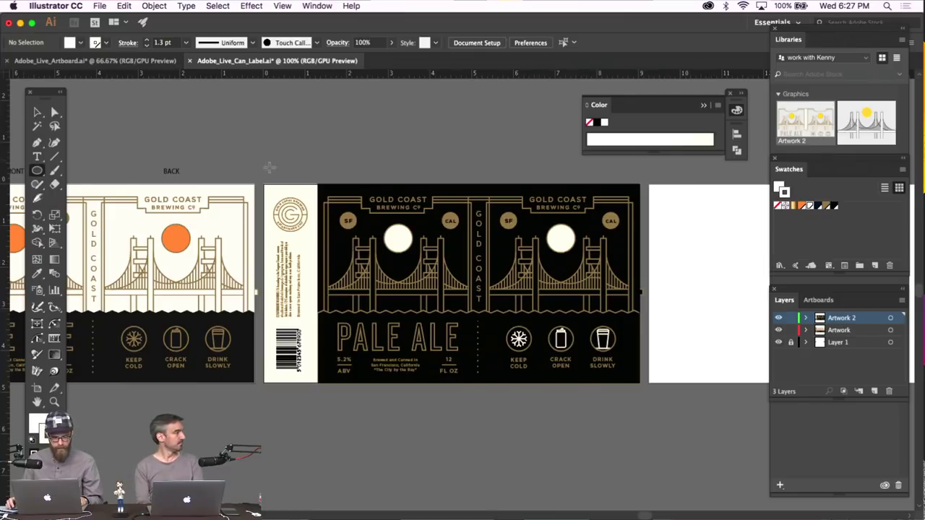
{"action": "left_click_drag", "start_coordinate": [321, 108], "coordinate": [368, 152]}
{"action": "left_click", "coordinate": [38, 114]}
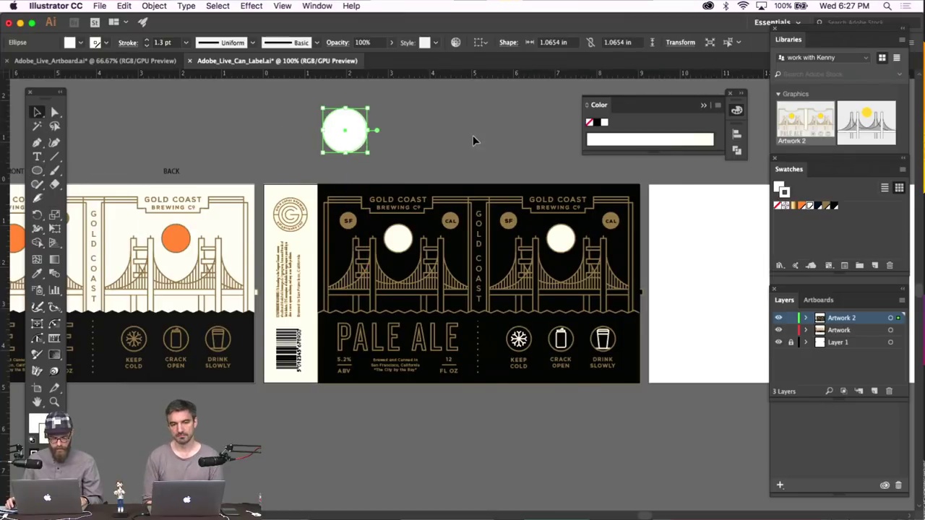
Paste two copies of the circle in front and shift each one sideways to form a row of three
{"action": "key", "text": "super+c"}
{"action": "key", "text": "super+f"}
{"action": "key", "text": "shift+Right"}
{"action": "key", "text": "shift+Right"}
{"action": "key", "text": "shift+Right"}
{"action": "key", "text": "shift+Right"}
{"action": "key", "text": "shift+Right"}
{"action": "key", "text": "shift+Right"}
{"action": "key", "text": "shift+Right"}
{"action": "key", "text": "shift+Right"}
{"action": "key", "text": "super+c"}
{"action": "key", "text": "super+f"}
{"action": "key", "text": "shift+Right"}
{"action": "key", "text": "shift+Right"}
{"action": "key", "text": "shift+Right"}
{"action": "key", "text": "shift+Right"}
{"action": "key", "text": "shift+Right"}
{"action": "key", "text": "shift+Right"}
{"action": "key", "text": "shift+Right"}
{"action": "key", "text": "shift+Right"}
{"action": "key", "text": "shift+Right"}
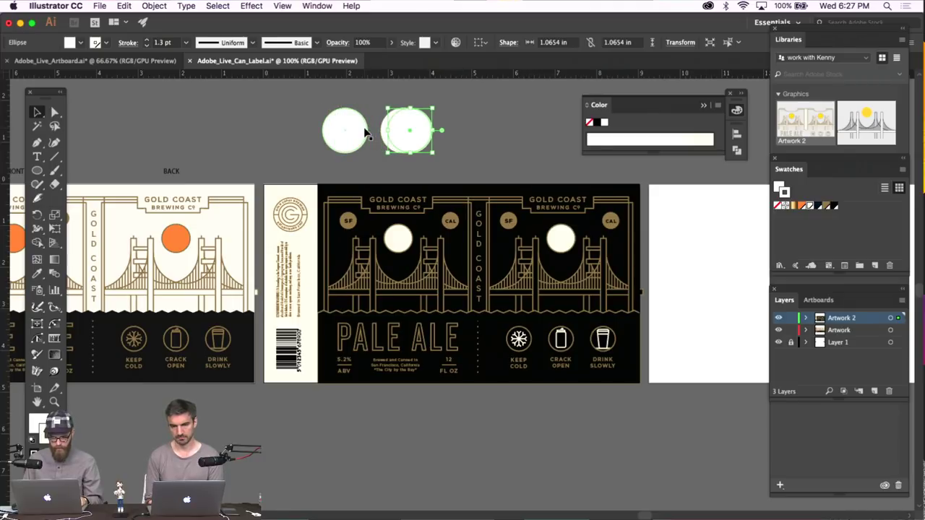
Distribute the three circles evenly by their horizontal centres
{"action": "left_click_drag", "start_coordinate": [292, 101], "coordinate": [500, 154]}
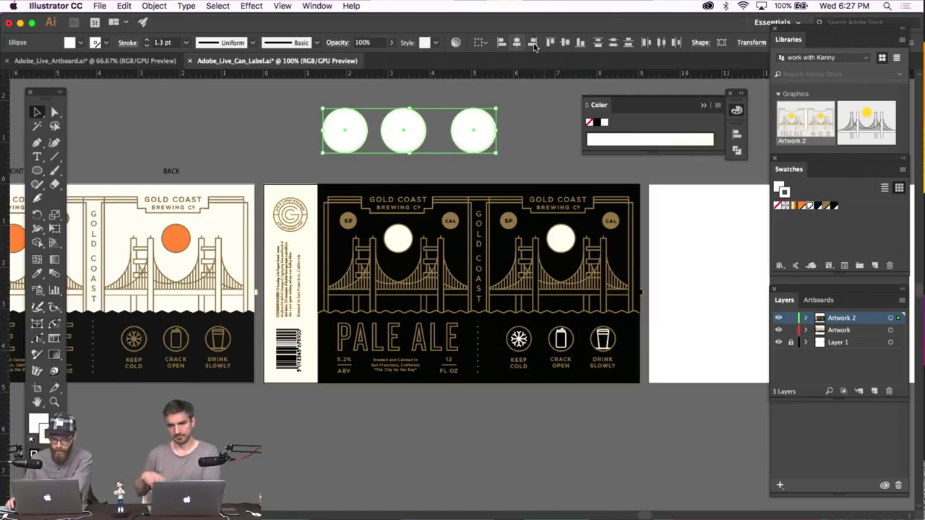
{"action": "left_click", "coordinate": [659, 44]}
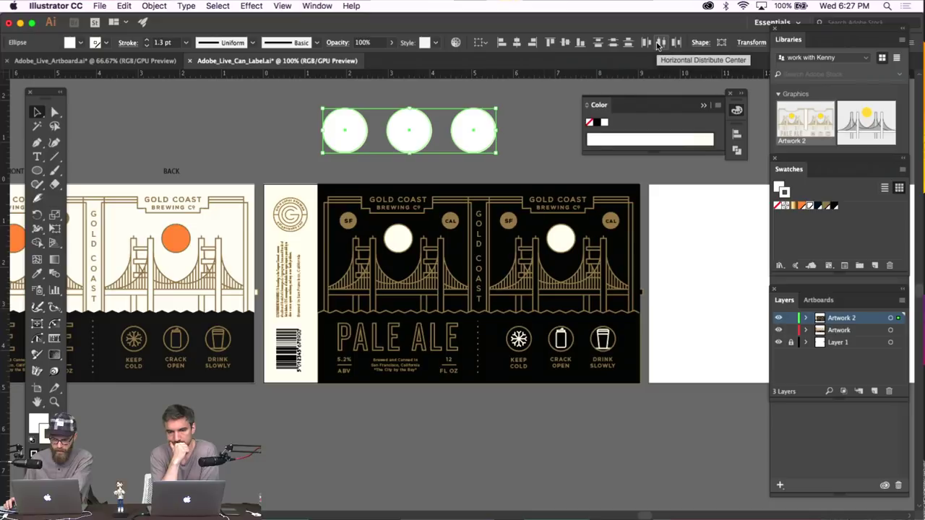
{"action": "key", "text": "super+shift+a"}
Move the third circle slightly lower, and align all three circles on their vertical centres
{"action": "left_click_drag", "start_coordinate": [476, 135], "coordinate": [473, 153]}
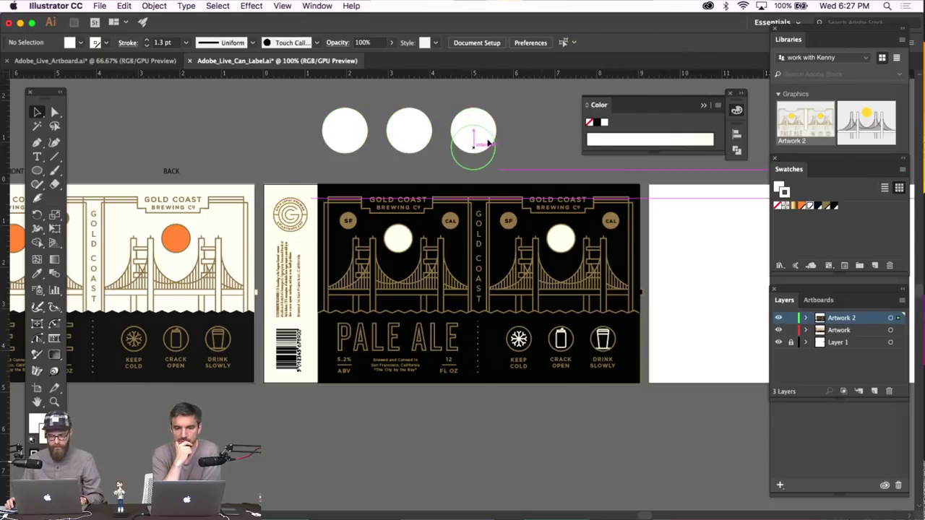
{"action": "key", "text": "super+shift+a"}
{"action": "left_click_drag", "start_coordinate": [330, 143], "coordinate": [606, 64]}
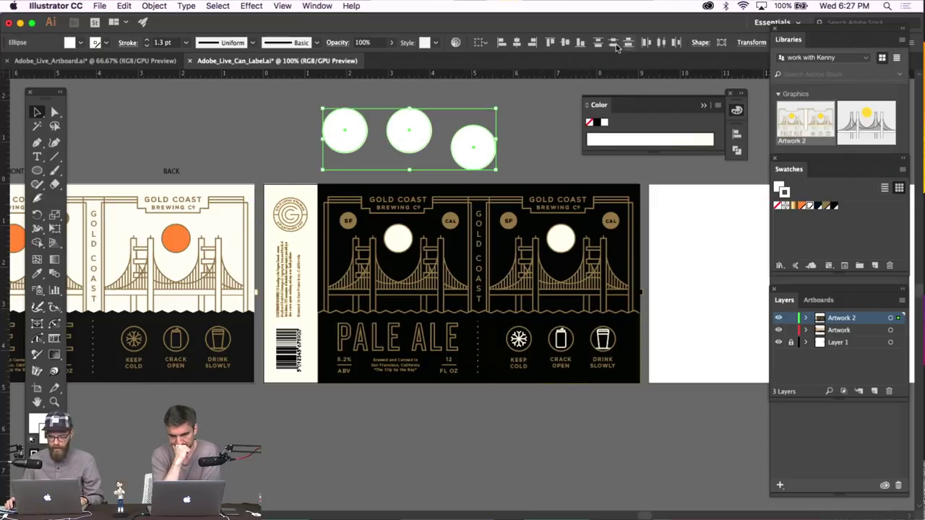
{"action": "left_click", "coordinate": [613, 43]}
{"action": "left_click", "coordinate": [564, 42]}
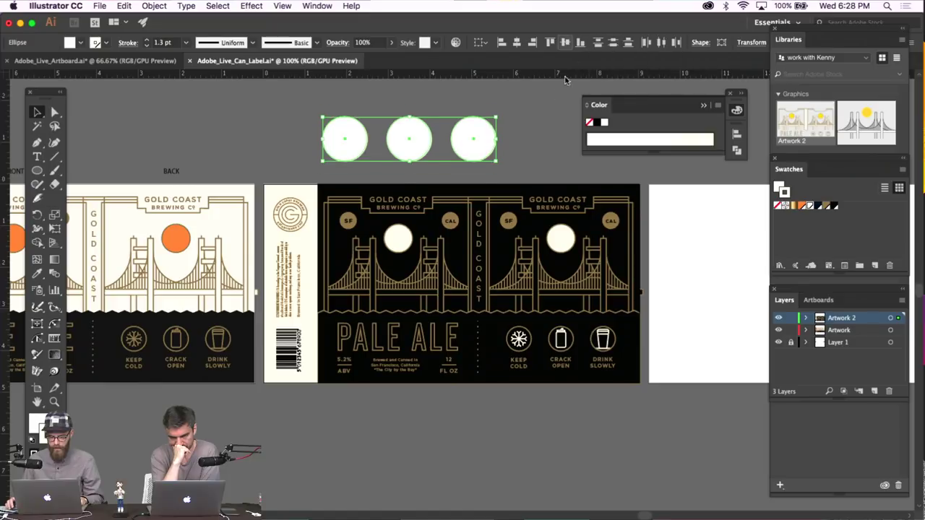
Delete the three practice circles above the dark label
{"action": "key", "text": "super+shift+a"}
{"action": "left_click_drag", "start_coordinate": [325, 127], "coordinate": [520, 146]}
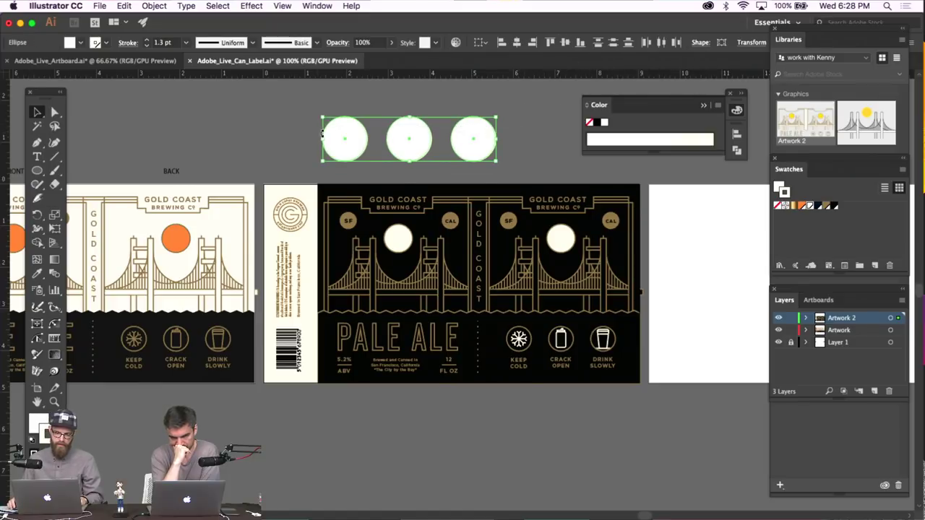
{"action": "key", "text": "super+shift+a"}
{"action": "scroll", "coordinate": [537, 128], "scroll_direction": "right", "scroll_amount": 3}
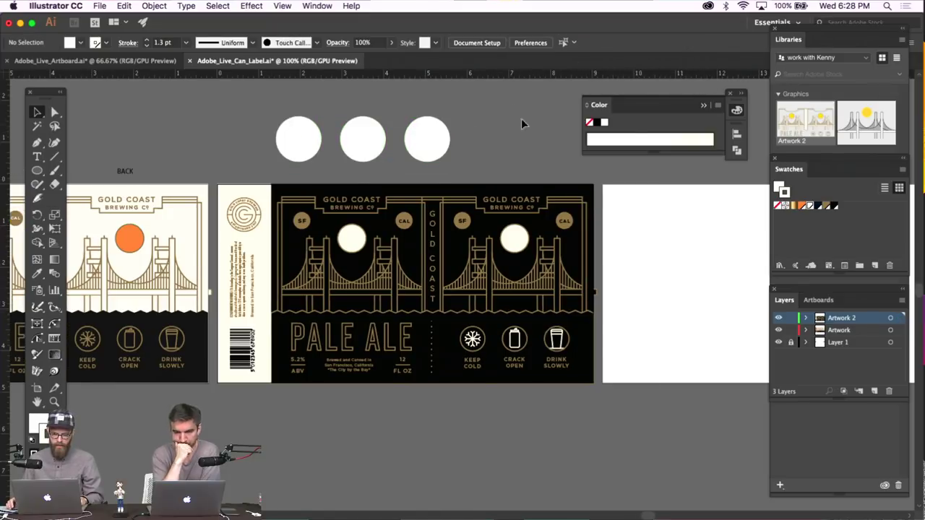
{"action": "left_click_drag", "start_coordinate": [285, 165], "coordinate": [460, 101]}
{"action": "key", "text": "Delete"}
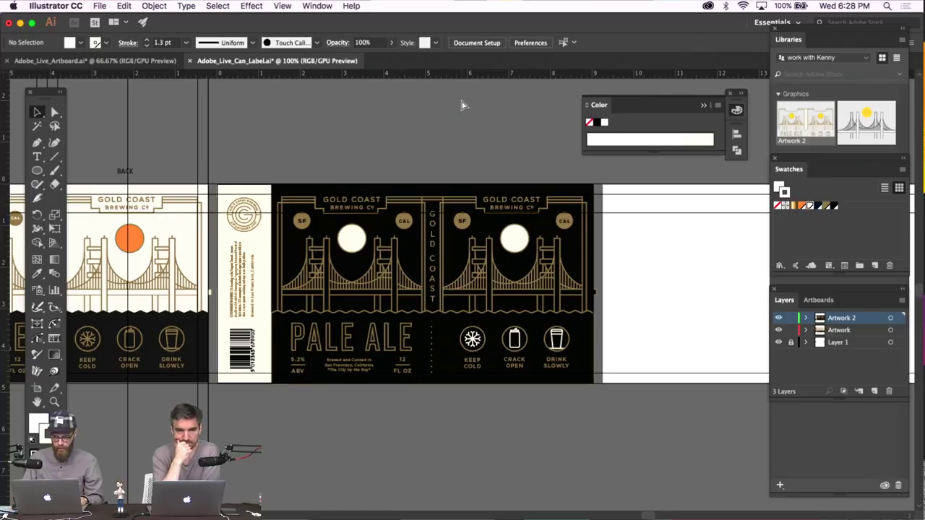
Examine the light and dark can labels side by side to compare their colours
{"action": "scroll", "coordinate": [461, 105], "scroll_direction": "left", "scroll_amount": 20}
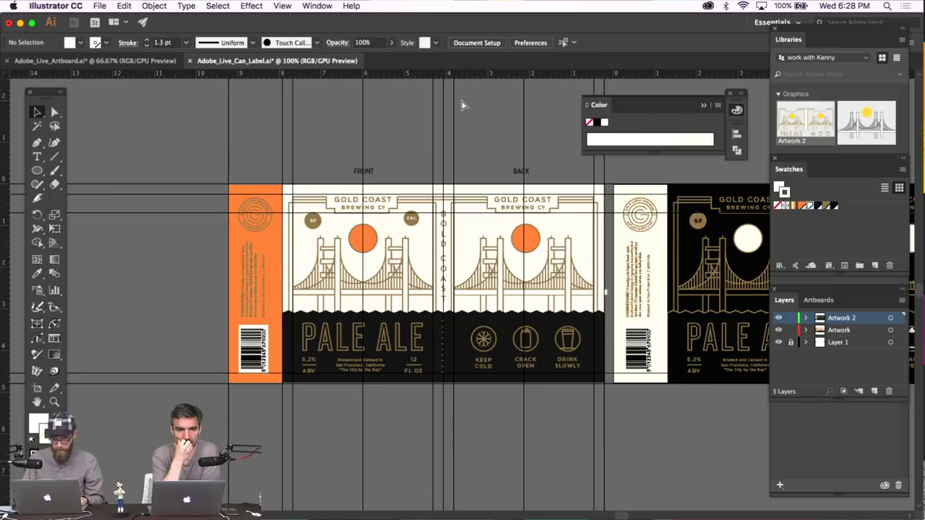
{"action": "key", "text": "super+equal"}
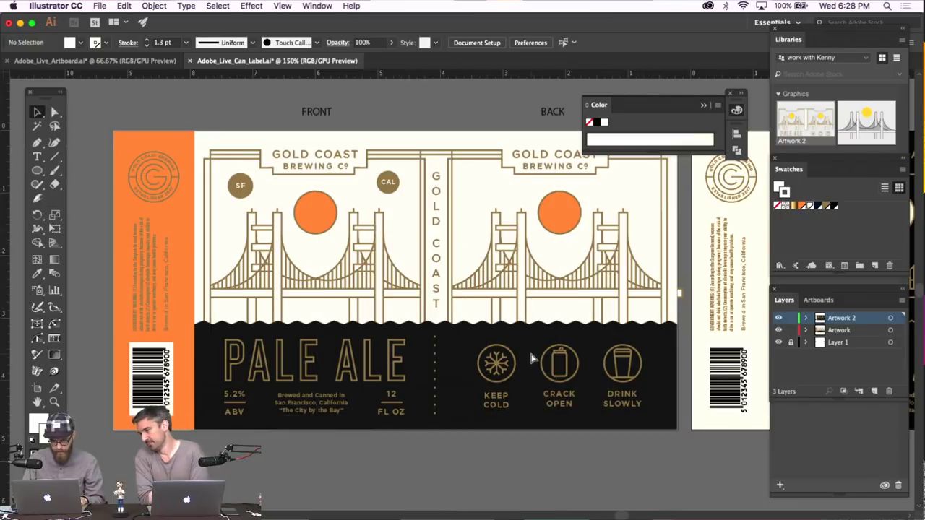
{"action": "key", "text": "super+minus"}
{"action": "scroll", "coordinate": [534, 357], "scroll_direction": "right", "scroll_amount": 5}
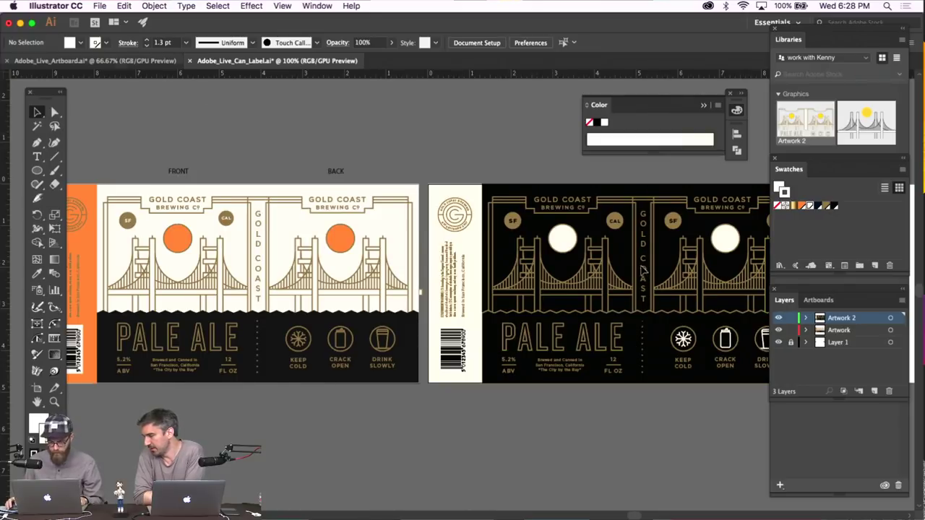
{"action": "scroll", "coordinate": [512, 256], "scroll_direction": "left", "scroll_amount": 3}
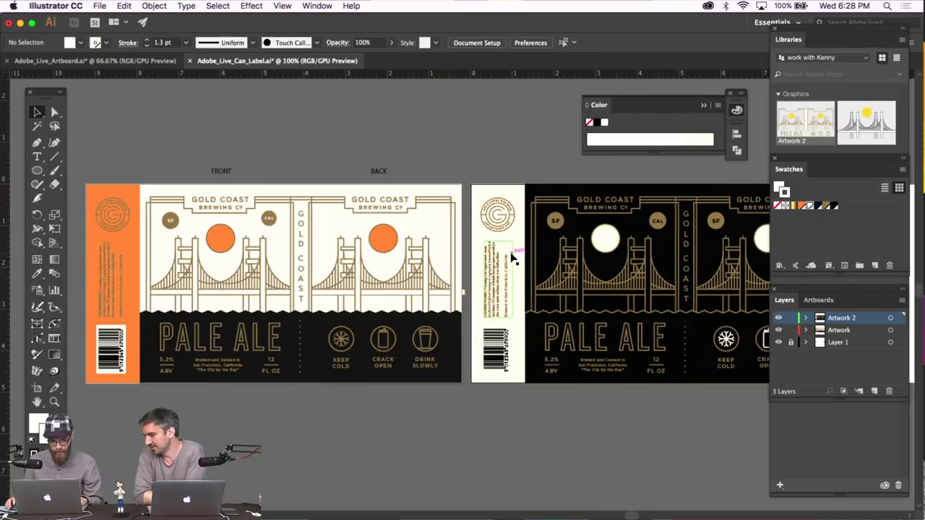
{"action": "left_click", "coordinate": [620, 334]}
{"action": "left_click", "coordinate": [414, 445]}
{"action": "scroll", "coordinate": [406, 422], "scroll_direction": "right", "scroll_amount": 2}
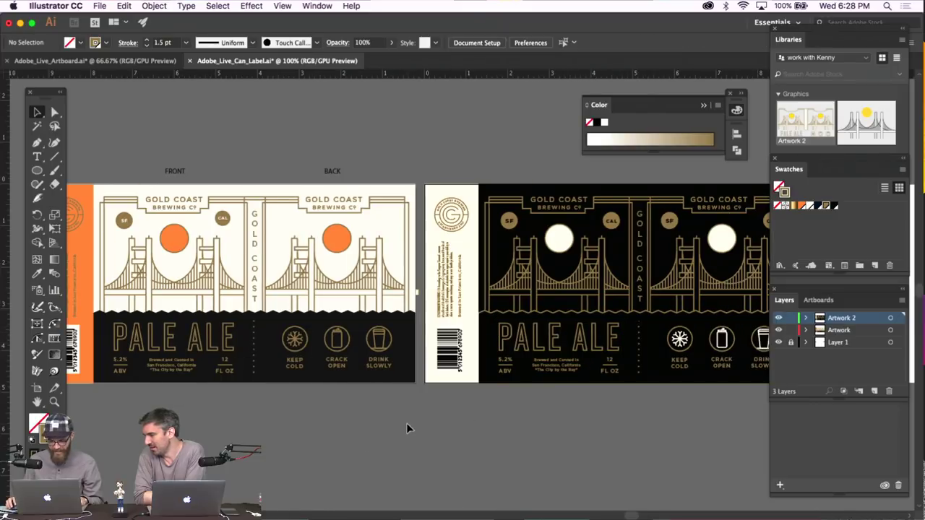
Redefine the near-black global swatch as a dark navy, R=30 G=30 B=40, previewing the change on the dark label
{"action": "double_click", "coordinate": [835, 206]}
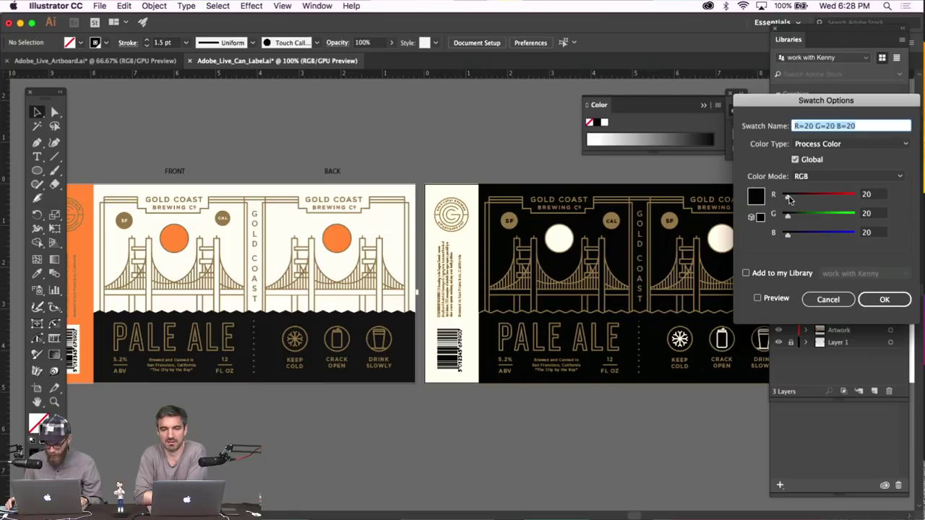
{"action": "left_click", "coordinate": [758, 298]}
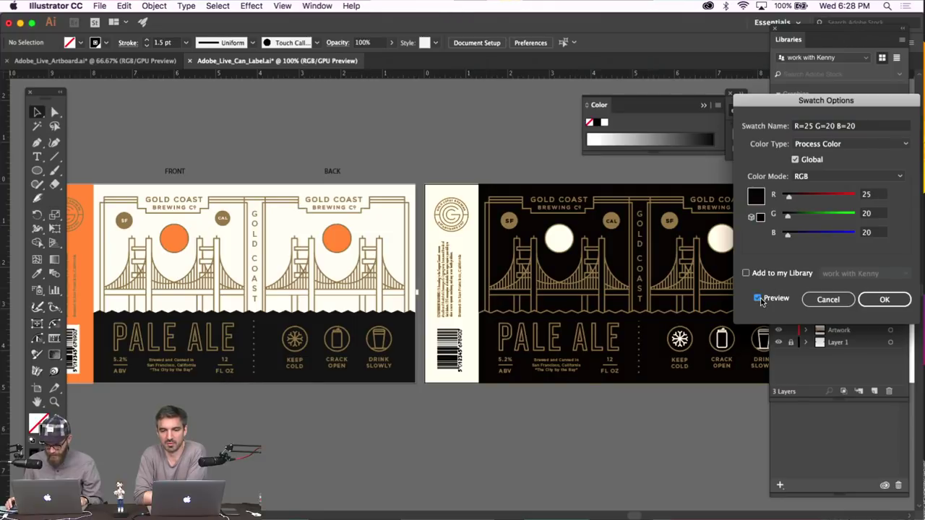
{"action": "left_click_drag", "start_coordinate": [791, 219], "coordinate": [792, 219]}
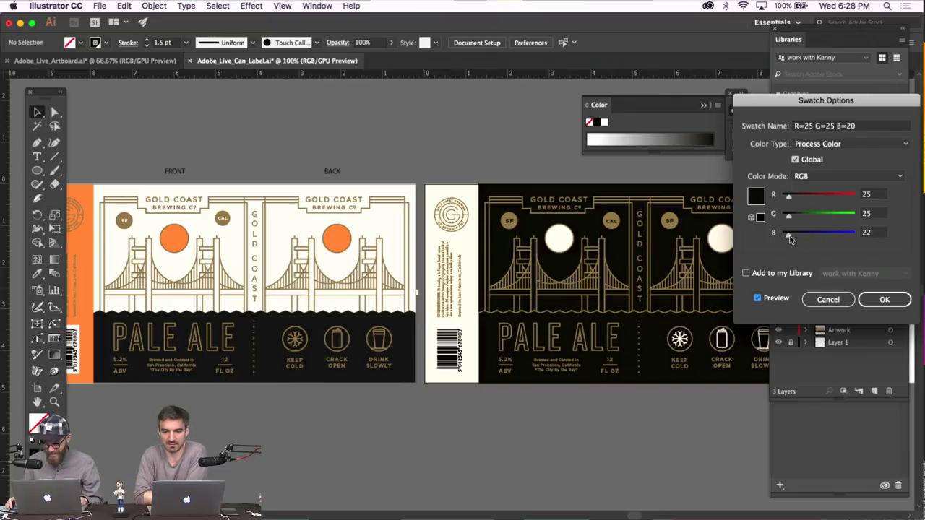
{"action": "left_click_drag", "start_coordinate": [796, 236], "coordinate": [794, 235]}
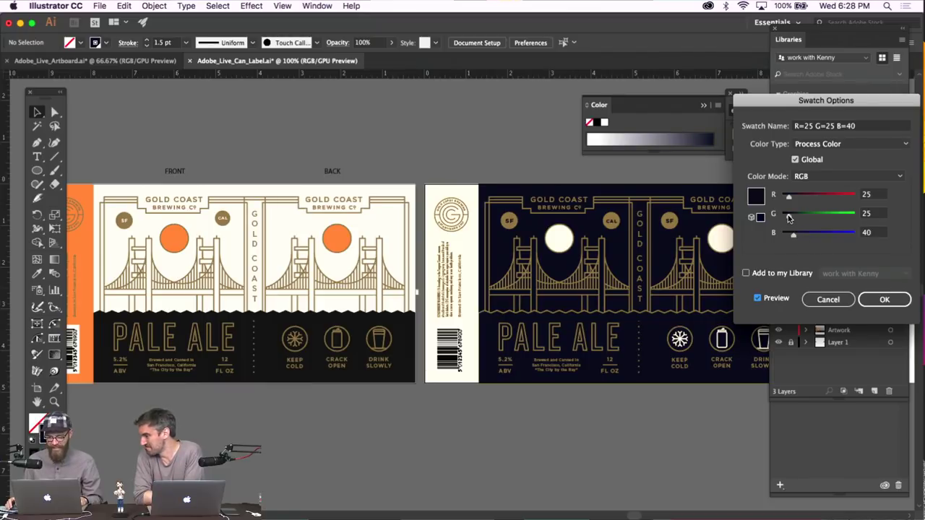
{"action": "left_click_drag", "start_coordinate": [790, 218], "coordinate": [791, 200]}
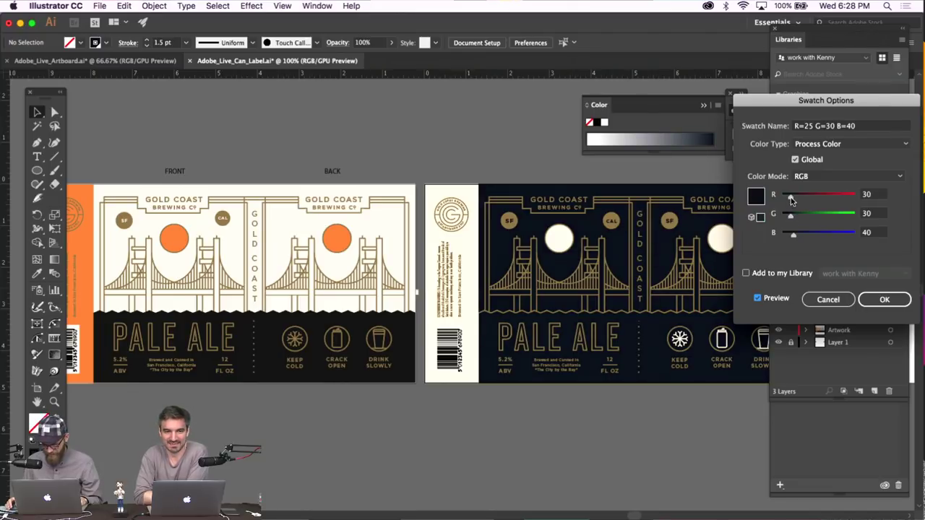
{"action": "left_click", "coordinate": [884, 299]}
{"action": "scroll", "coordinate": [566, 404], "scroll_direction": "right", "scroll_amount": 3}
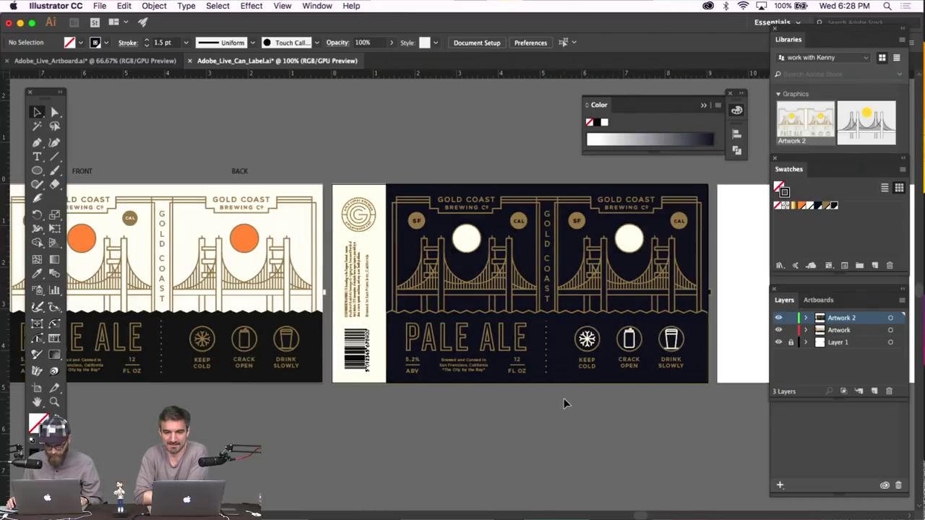
{"action": "scroll", "coordinate": [566, 404], "scroll_direction": "left", "scroll_amount": 2}
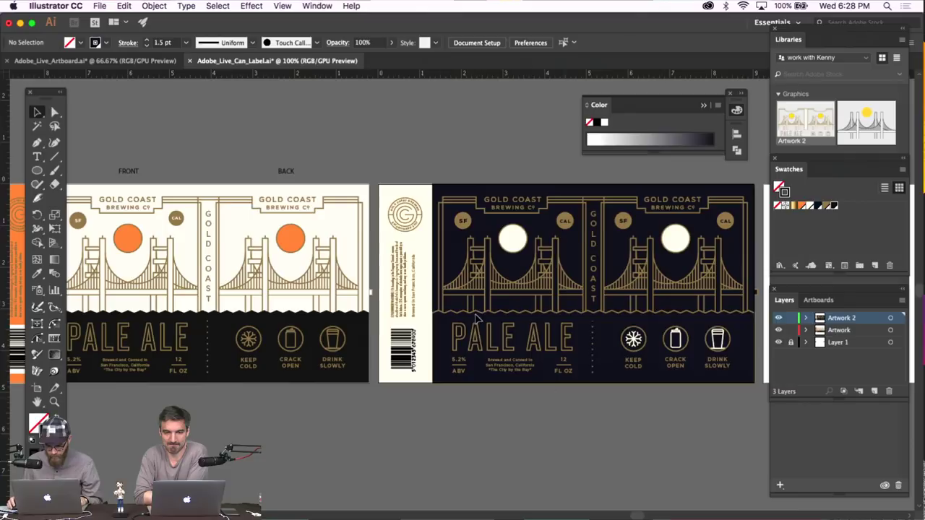
Redefine the orange global swatch as a warm yellow, R=251 G=209 B=50, for the light label's suns and side panel
{"action": "double_click", "coordinate": [802, 206]}
{"action": "mouse_move", "coordinate": [846, 215]}
{"action": "left_mouse_down"}
{"action": "mouse_move", "coordinate": [831, 215]}
{"action": "mouse_move", "coordinate": [841, 215]}
{"action": "left_mouse_up"}
{"action": "left_click", "coordinate": [884, 299]}
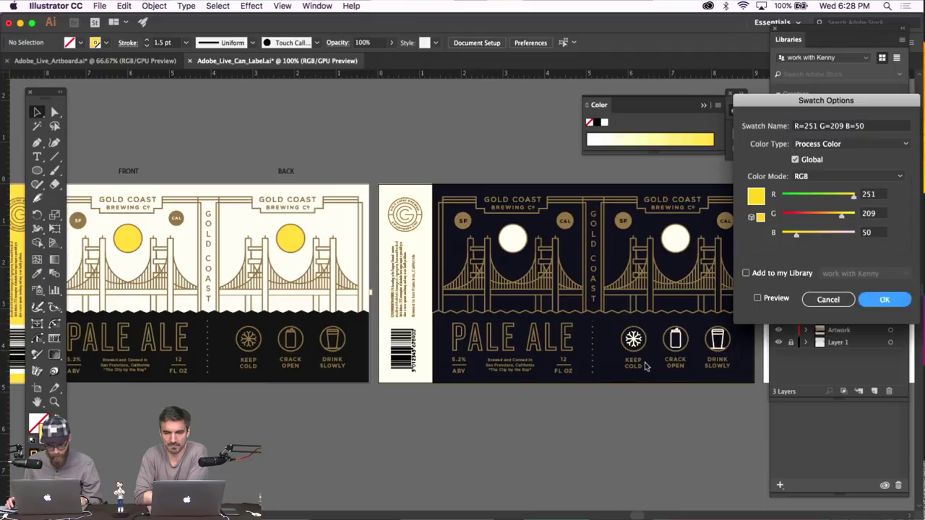
{"action": "scroll", "coordinate": [459, 411], "scroll_direction": "left", "scroll_amount": 2}
{"action": "key", "text": "super+minus"}
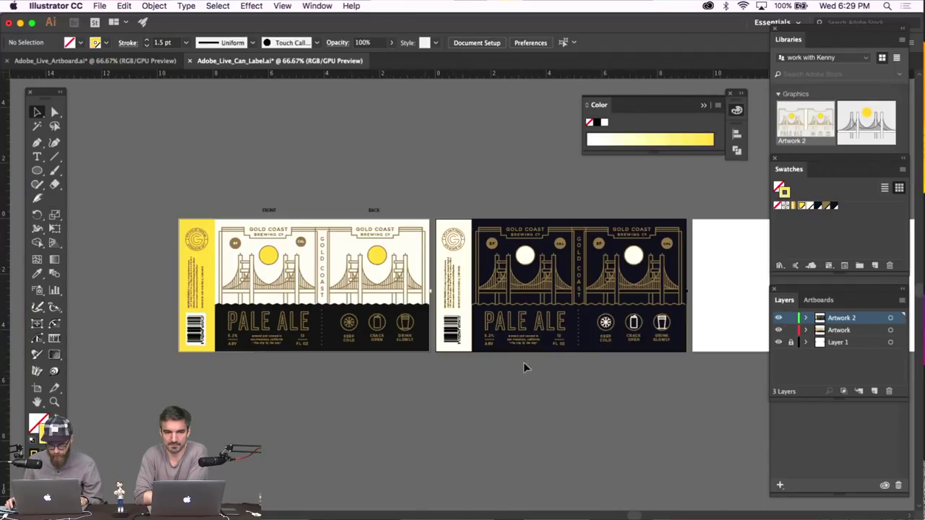
Unlock all locked objects and clear the selection
{"action": "left_click", "coordinate": [154, 5]}
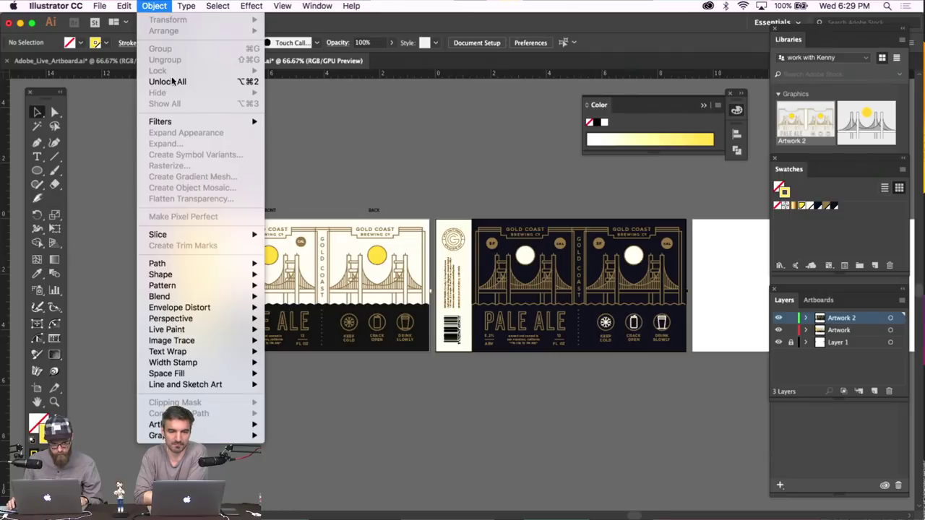
{"action": "key", "text": "Return"}
{"action": "left_click", "coordinate": [502, 193]}
{"action": "scroll", "coordinate": [503, 193], "scroll_direction": "left", "scroll_amount": 3}
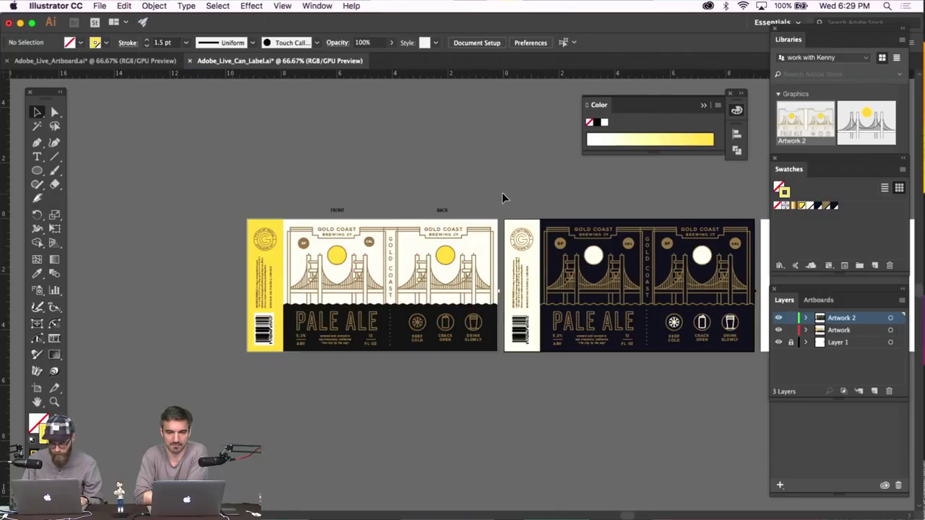
Replace the PALE ALE title on the dark label with PORTER
{"action": "key", "text": "super+1"}
{"action": "double_click", "coordinate": [668, 334]}
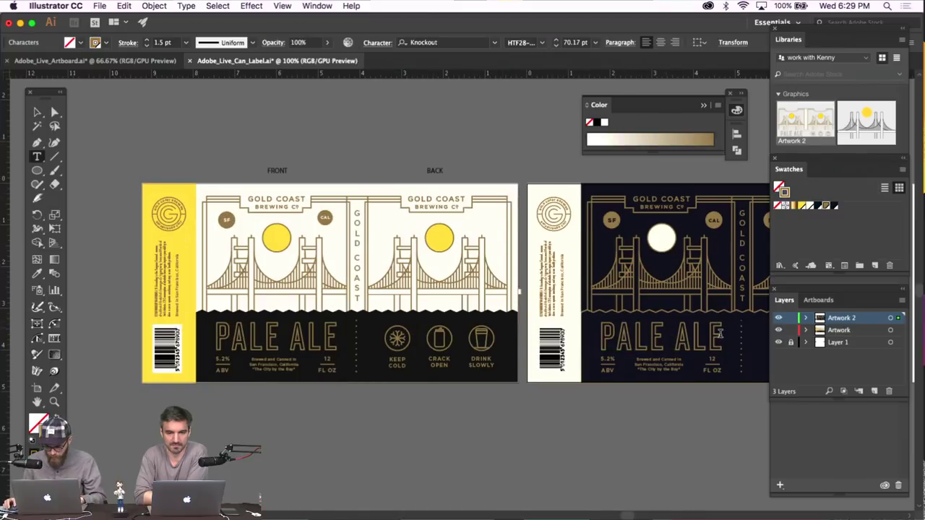
{"action": "key", "text": "super+a"}
{"action": "type", "text": "PORTER"}
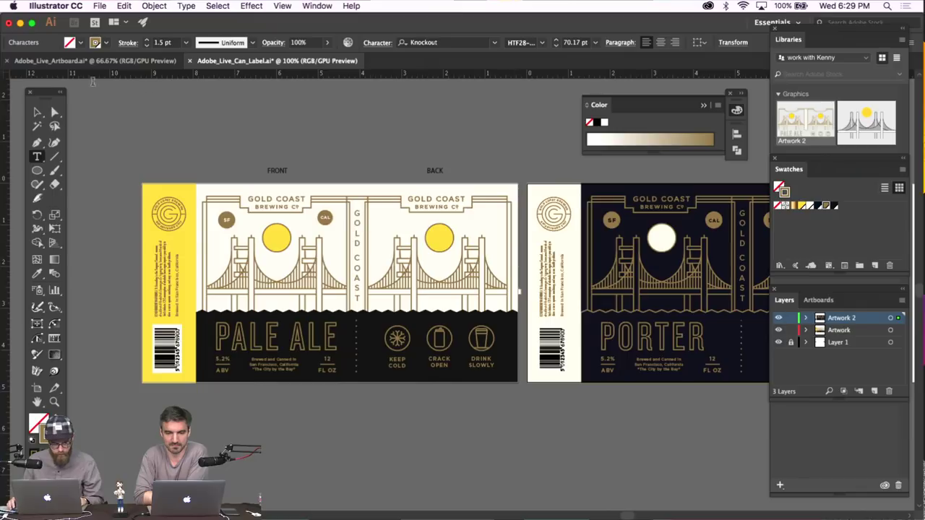
{"action": "left_click", "coordinate": [36, 113]}
{"action": "scroll", "coordinate": [376, 264], "scroll_direction": "right", "scroll_amount": 5}
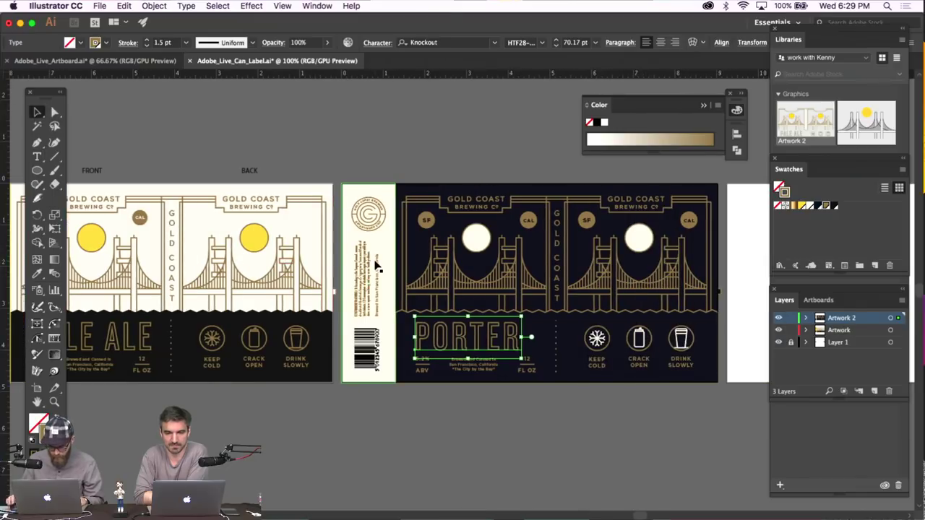
Shift the PORTER title sideways so it is centred above the three-line brewing text
{"action": "key", "text": "super+equal"}
{"action": "key", "text": "super+equal"}
{"action": "left_click_drag", "start_coordinate": [442, 289], "coordinate": [457, 287]}
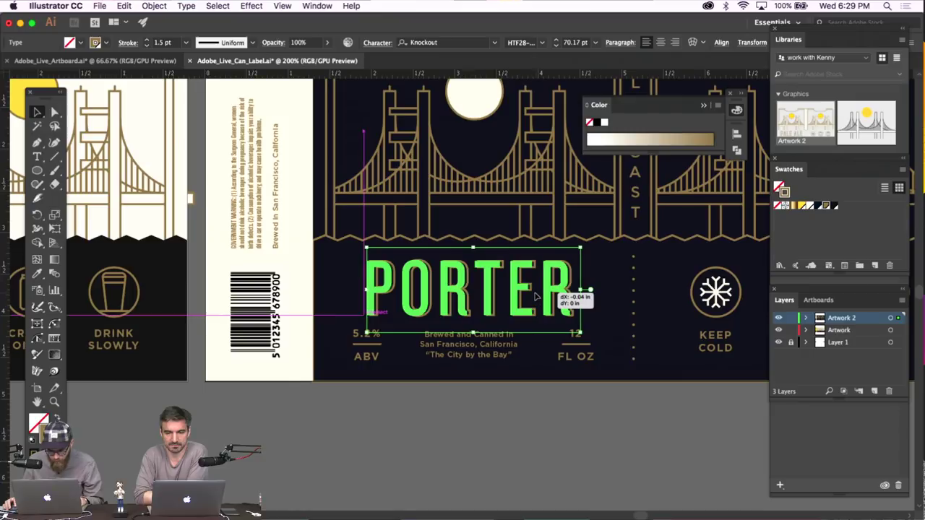
{"action": "left_click", "coordinate": [525, 424]}
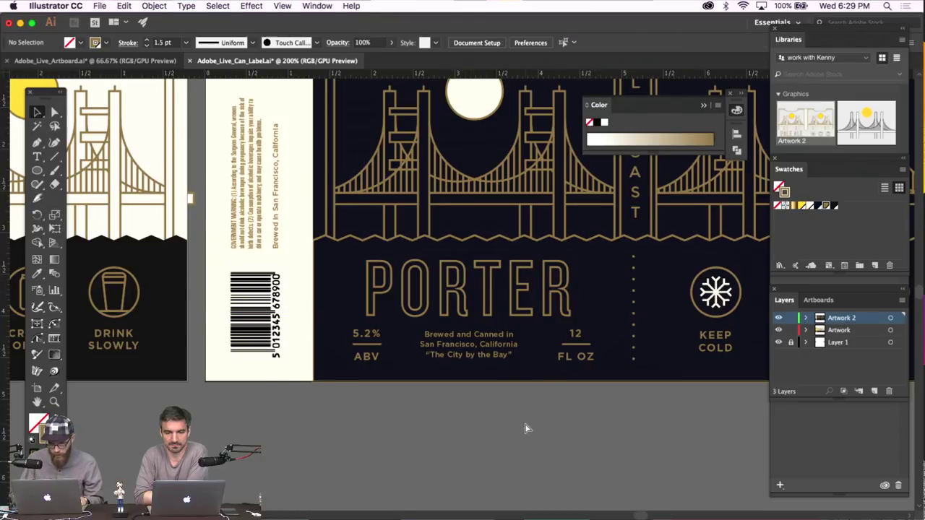
Copy the entire Porter label artwork and paste it in place on the empty Artboard 9
{"action": "key", "text": "super+minus"}
{"action": "key", "text": "super+minus"}
{"action": "key", "text": "super+minus"}
{"action": "scroll", "coordinate": [525, 428], "scroll_direction": "right", "scroll_amount": 3}
{"action": "left_click", "coordinate": [668, 287]}
{"action": "left_click", "coordinate": [818, 304]}
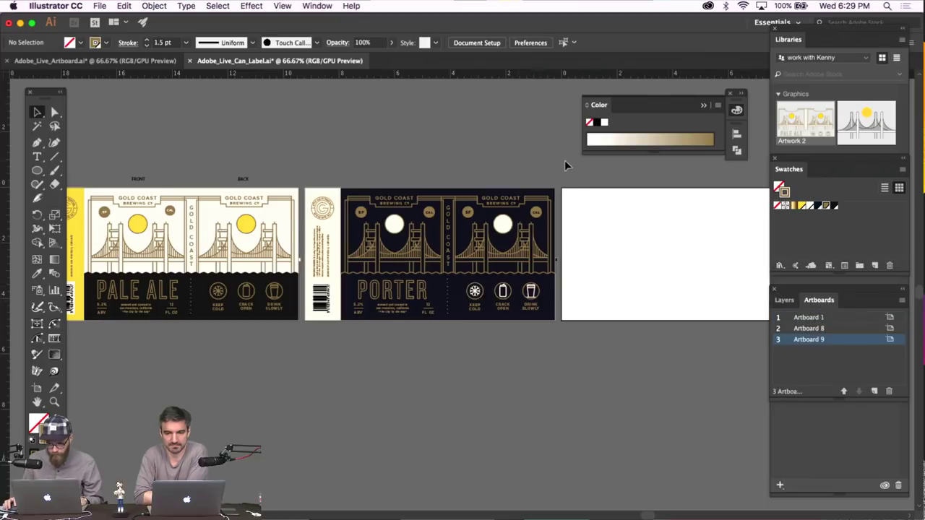
{"action": "left_click", "coordinate": [154, 6]}
{"action": "left_click", "coordinate": [154, 6]}
{"action": "left_click_drag", "start_coordinate": [309, 348], "coordinate": [571, 258]}
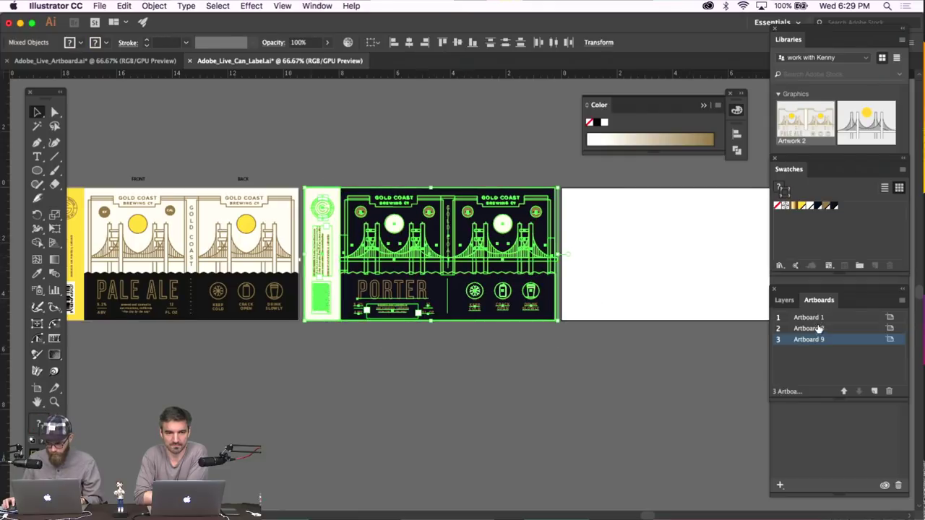
{"action": "left_click", "coordinate": [591, 230]}
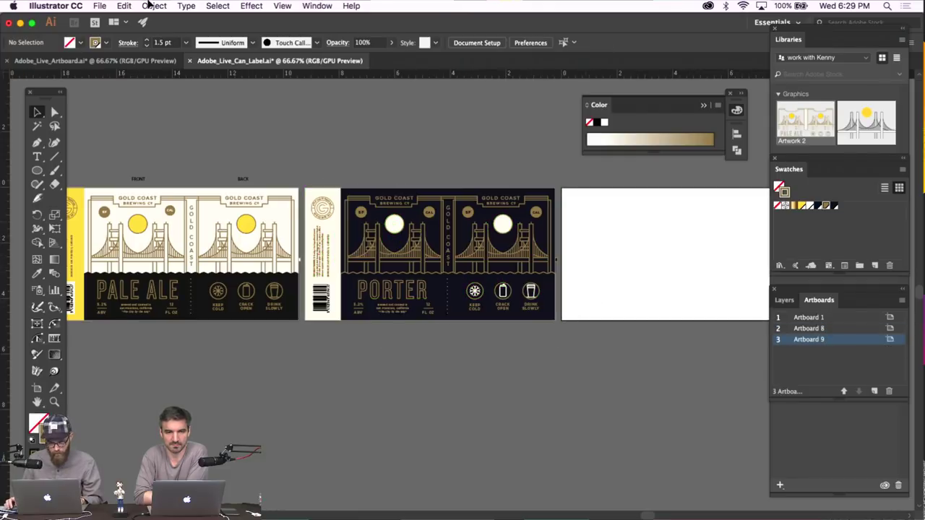
{"action": "left_click", "coordinate": [129, 5]}
{"action": "left_click", "coordinate": [166, 100]}
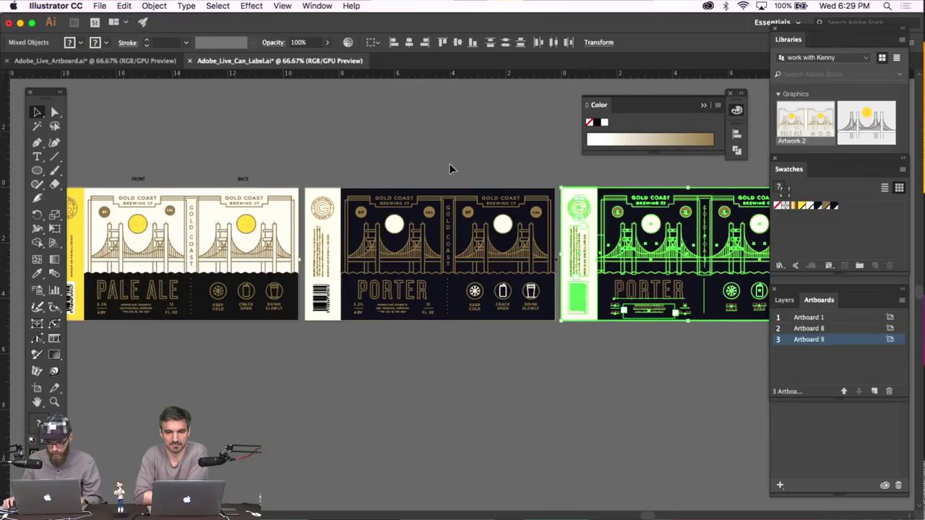
{"action": "scroll", "coordinate": [450, 163], "scroll_direction": "right", "scroll_amount": 3}
{"action": "scroll", "coordinate": [450, 169], "scroll_direction": "right", "scroll_amount": 3}
{"action": "left_click", "coordinate": [415, 171]}
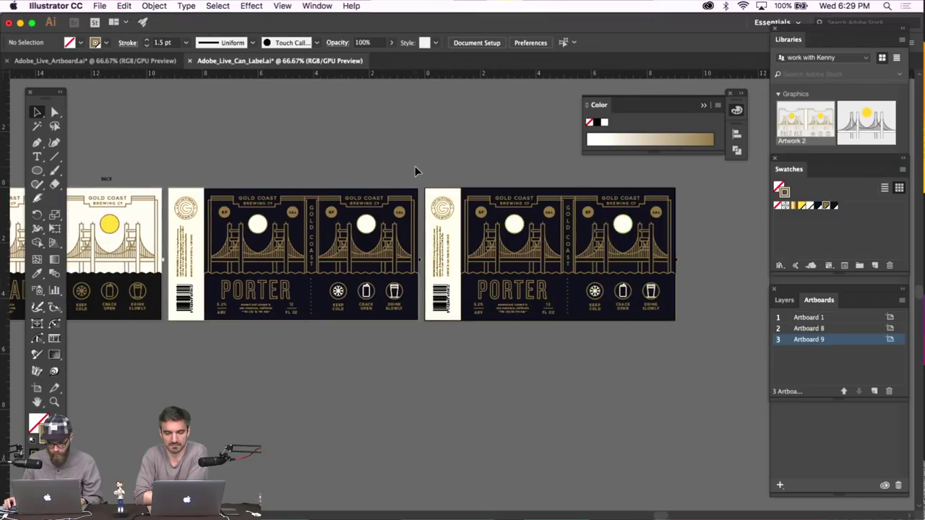
Inspect the duplicated Porter label and its background, and compare it with the other two labels
{"action": "key", "text": "super+minus"}
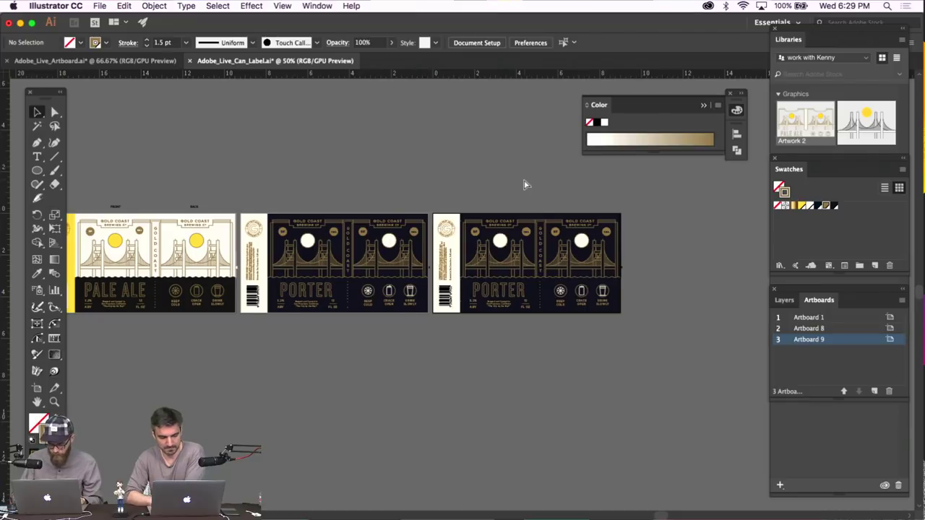
{"action": "key", "text": "super+equal"}
{"action": "key", "text": "super+equal"}
{"action": "key", "text": "super+equal"}
{"action": "scroll", "coordinate": [525, 188], "scroll_direction": "right", "scroll_amount": 5}
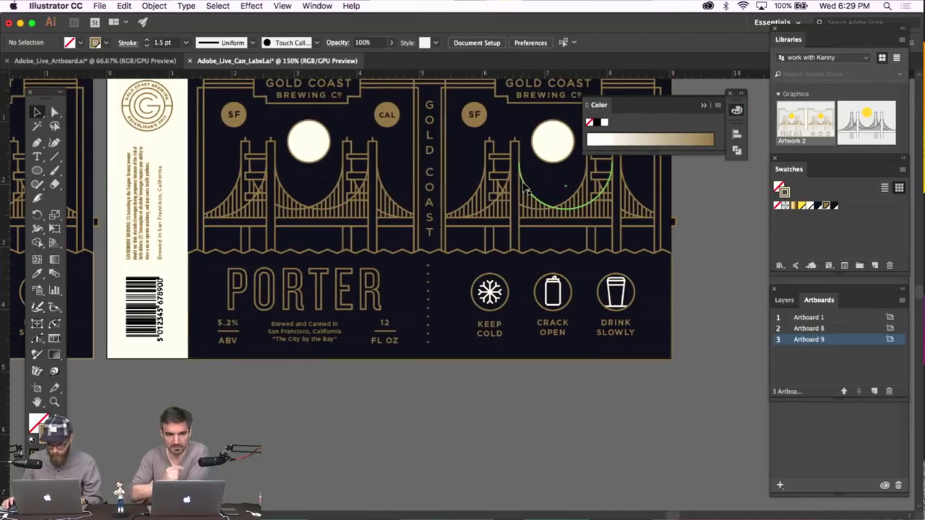
{"action": "key", "text": "super+minus"}
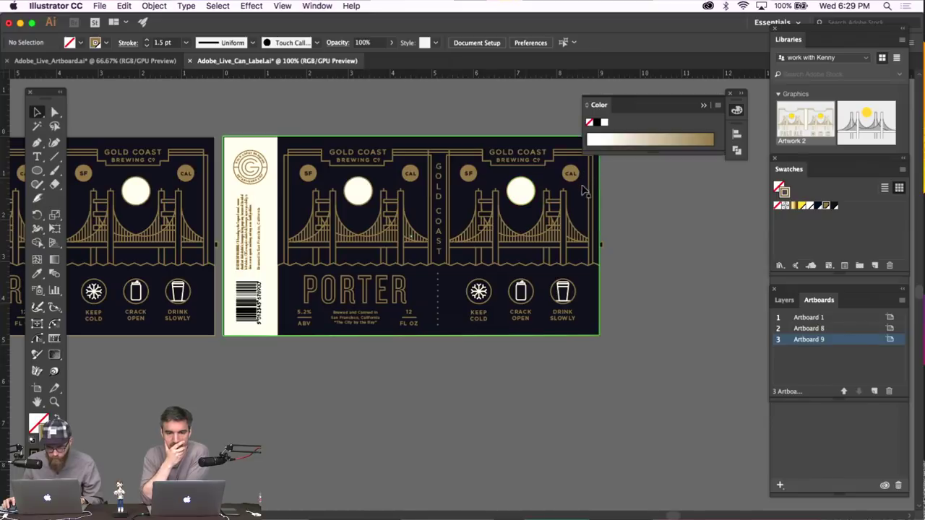
{"action": "left_click", "coordinate": [588, 213]}
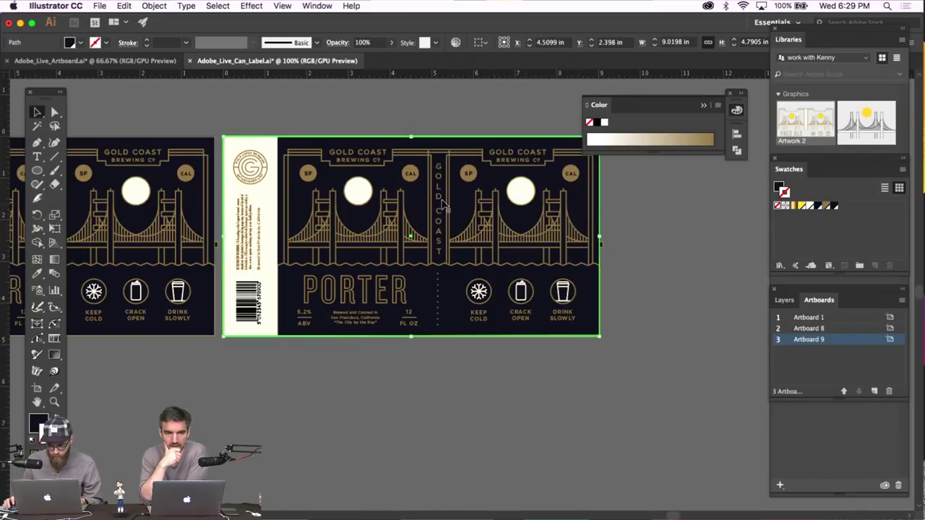
{"action": "left_click", "coordinate": [216, 120]}
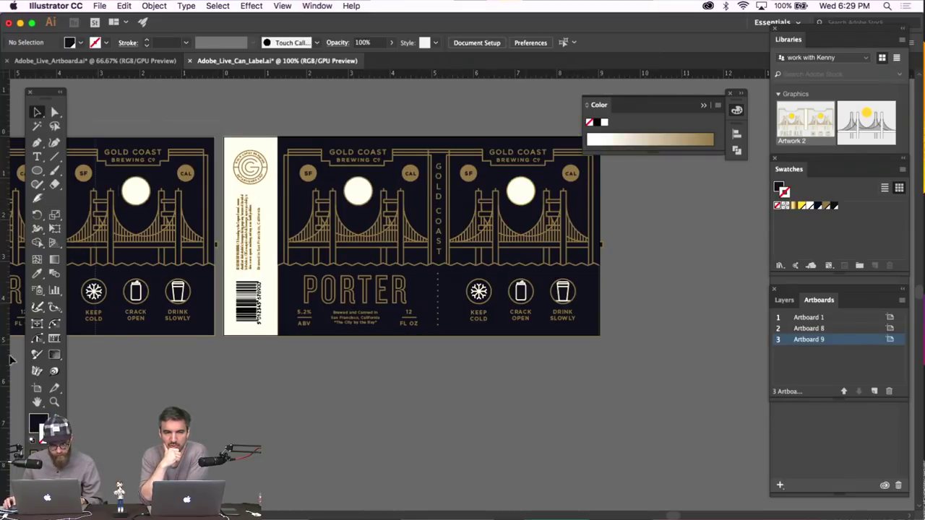
{"action": "scroll", "coordinate": [84, 345], "scroll_direction": "left", "scroll_amount": 3}
{"action": "scroll", "coordinate": [3, 379], "scroll_direction": "left", "scroll_amount": 5}
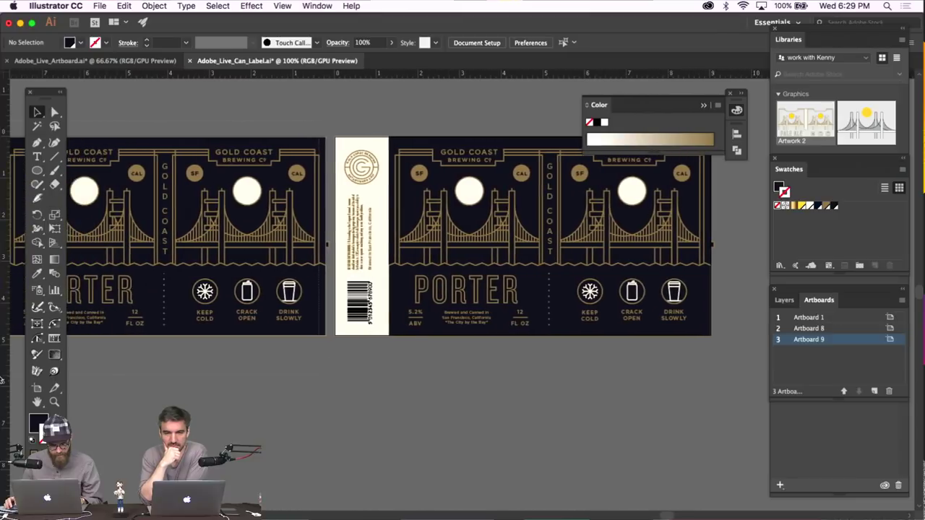
{"action": "scroll", "coordinate": [2, 379], "scroll_direction": "left", "scroll_amount": 3}
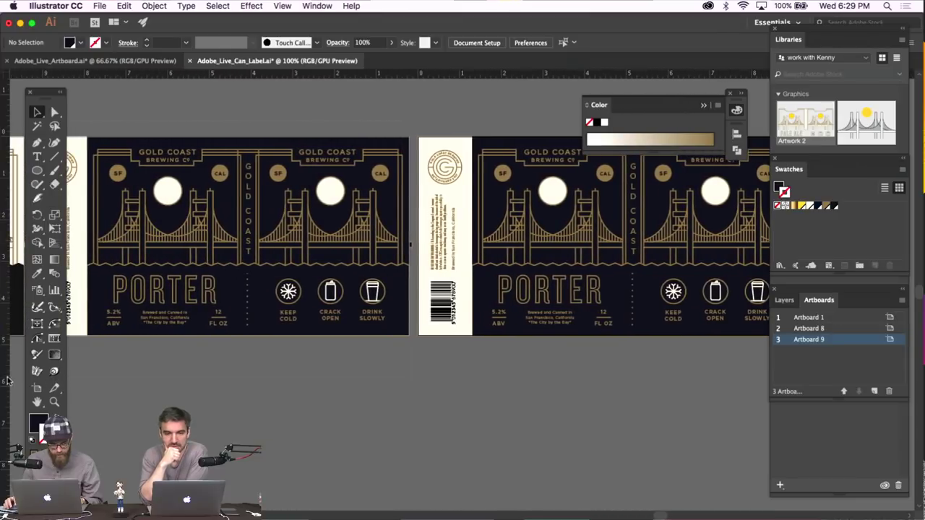
{"action": "key", "text": "super+a"}
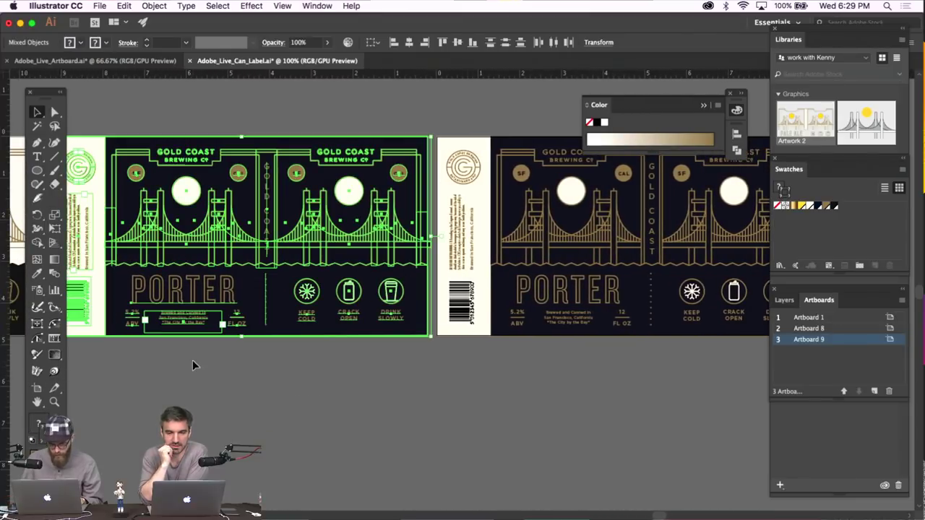
{"action": "key", "text": "super+minus"}
{"action": "left_click", "coordinate": [192, 364]}
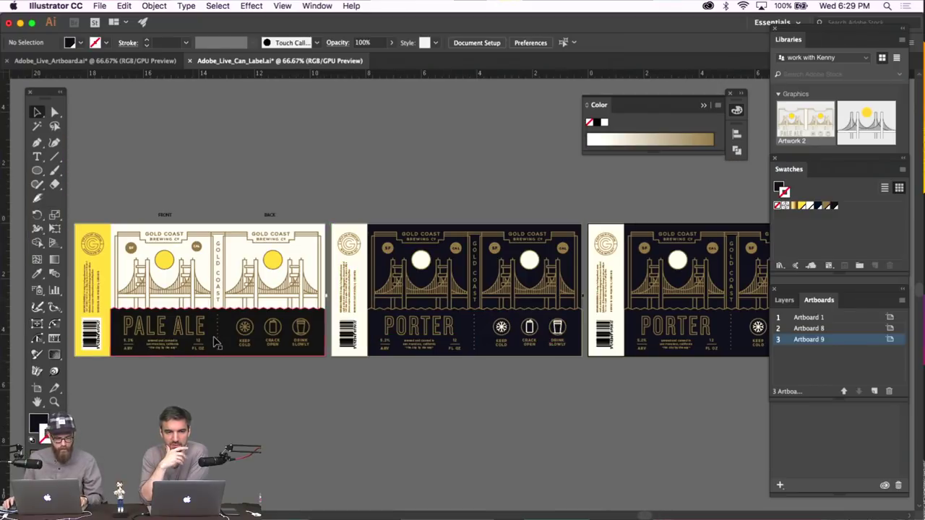
Compare the fill of the Pale Ale label's dark lower panel with that of the duplicated Porter label's wavy lower panel
{"action": "left_click", "coordinate": [233, 353]}
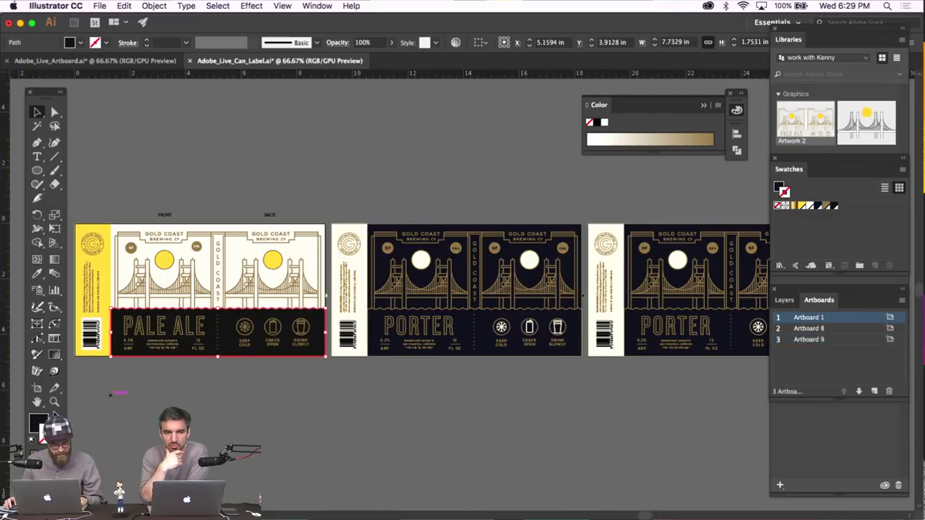
{"action": "scroll", "coordinate": [167, 405], "scroll_direction": "left", "scroll_amount": 3}
{"action": "scroll", "coordinate": [167, 406], "scroll_direction": "left", "scroll_amount": 3}
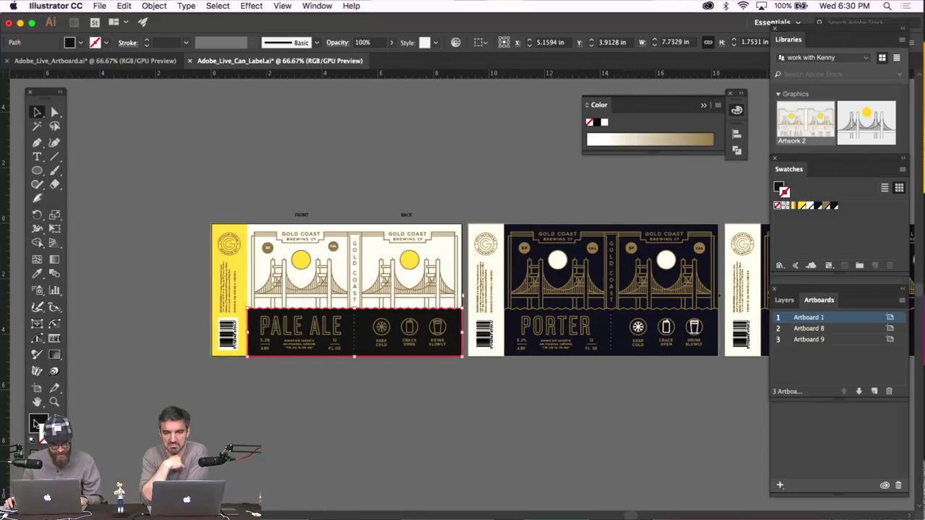
{"action": "left_click", "coordinate": [36, 423]}
{"action": "scroll", "coordinate": [381, 375], "scroll_direction": "right", "scroll_amount": 12}
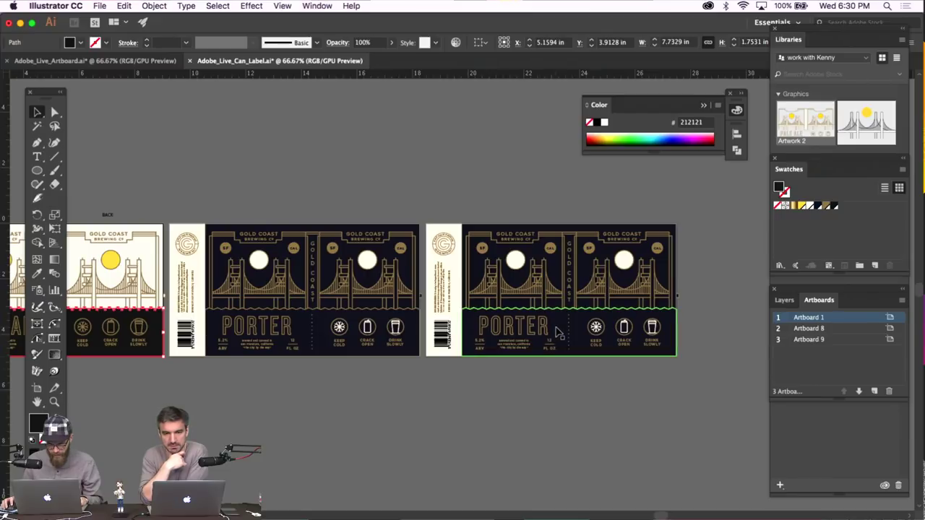
{"action": "left_click", "coordinate": [554, 326]}
{"action": "scroll", "coordinate": [554, 326], "scroll_direction": "right", "scroll_amount": 3}
{"action": "left_click", "coordinate": [154, 5]}
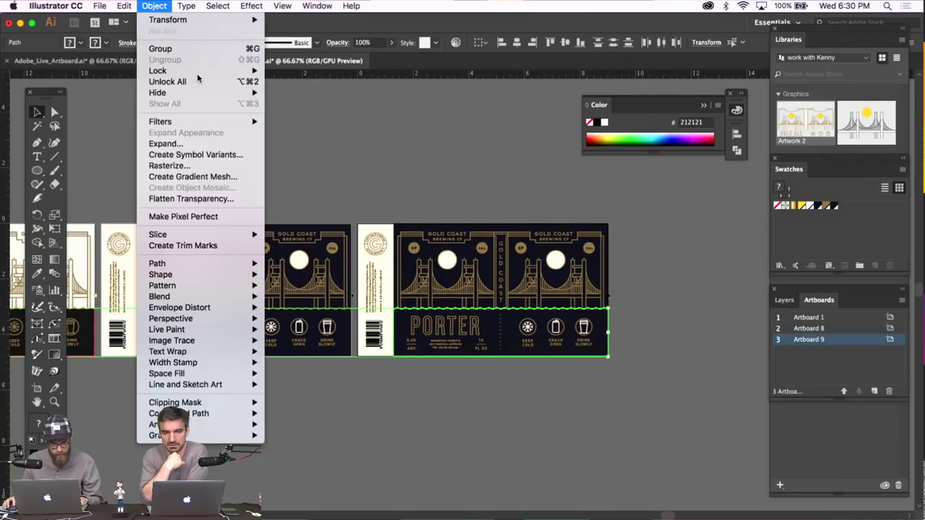
{"action": "left_click", "coordinate": [507, 175]}
{"action": "left_click", "coordinate": [507, 171]}
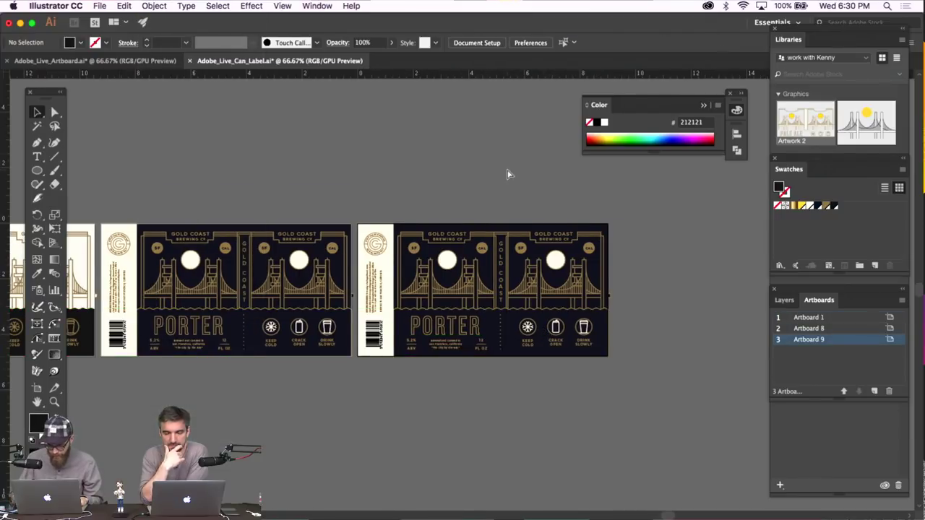
Nudge the PORTER title on the duplicated label slightly to the right
{"action": "key", "text": "super+1"}
{"action": "left_click", "coordinate": [483, 350]}
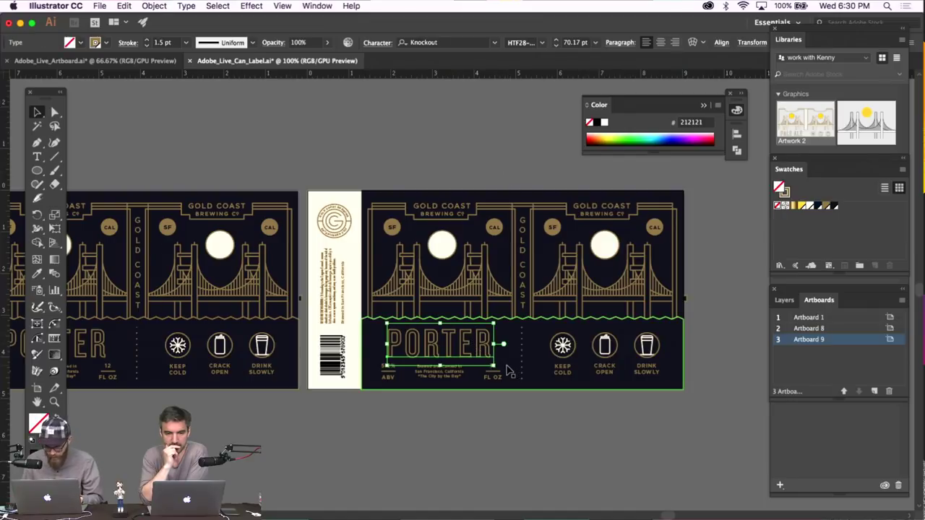
{"action": "key", "text": "Right"}
{"action": "key", "text": "Right"}
{"action": "key", "text": "Right"}
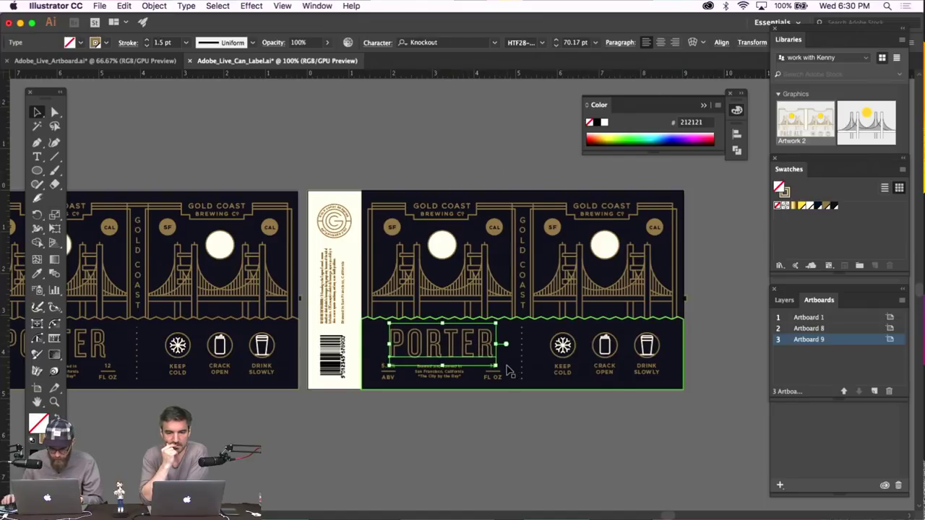
{"action": "left_click", "coordinate": [484, 439]}
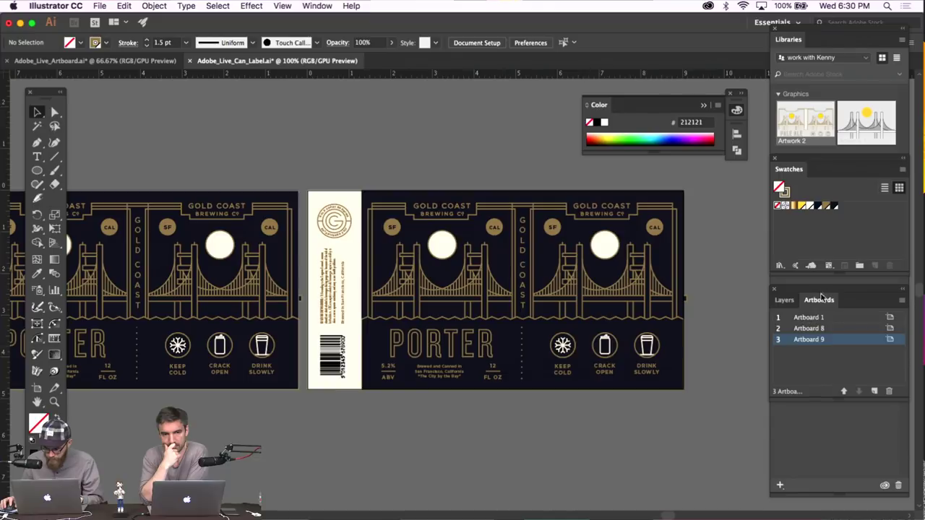
Select every shape on the duplicated label that shares the background's navy fill colour
{"action": "left_click", "coordinate": [784, 300]}
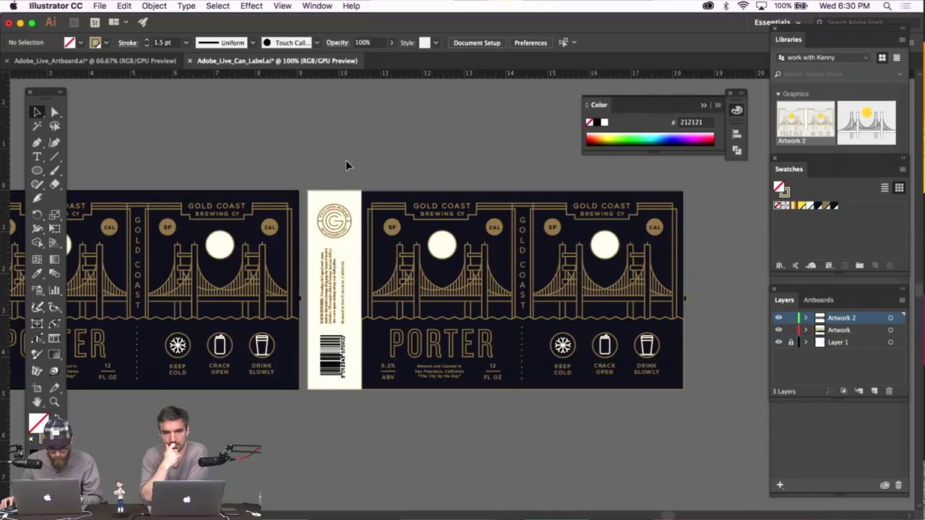
{"action": "left_click", "coordinate": [381, 202]}
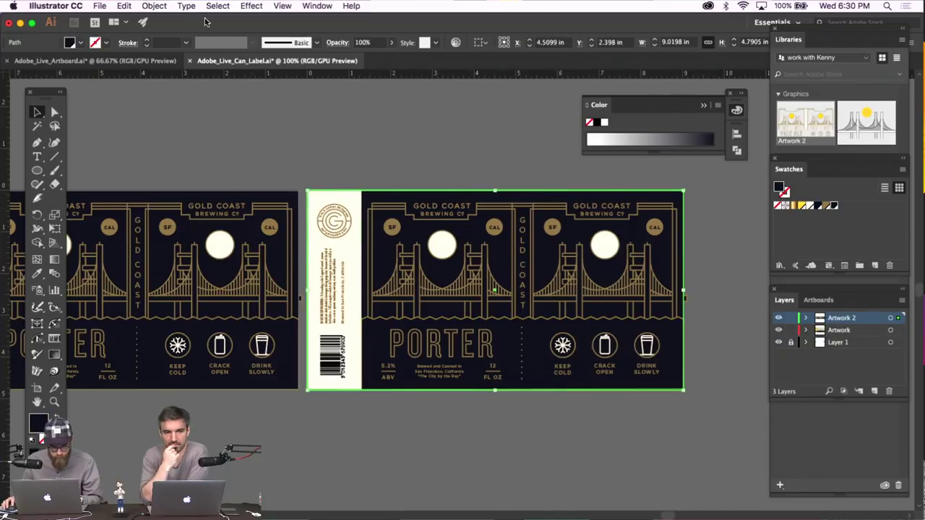
{"action": "left_click", "coordinate": [207, 7]}
{"action": "mouse_move", "coordinate": [311, 110]}
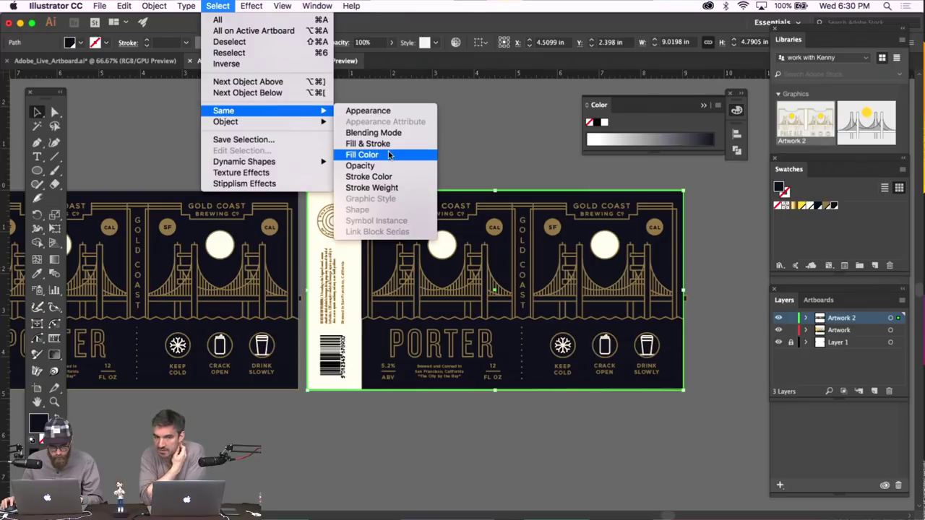
{"action": "left_click", "coordinate": [420, 159]}
{"action": "key", "text": "super+minus"}
{"action": "key", "text": "super+minus"}
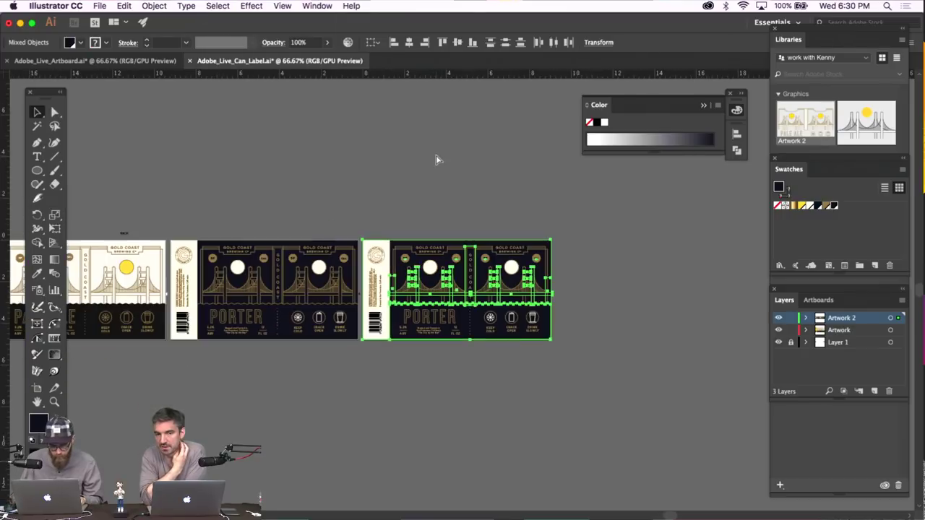
{"action": "key", "text": "super+plus"}
{"action": "key", "text": "super+plus"}
{"action": "key", "text": "super+plus"}
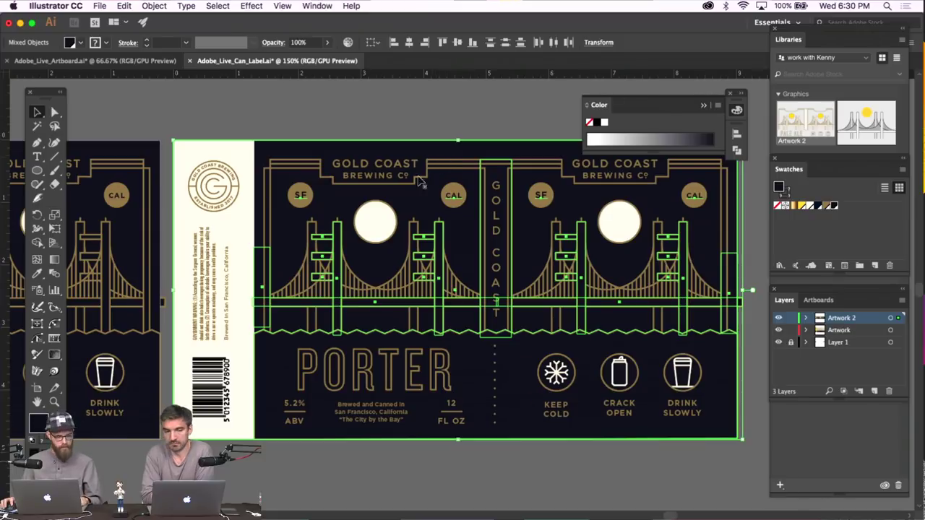
Recolour the selected navy shapes to blue #3d3d84 and save that fill as a new swatch
{"action": "double_click", "coordinate": [38, 426]}
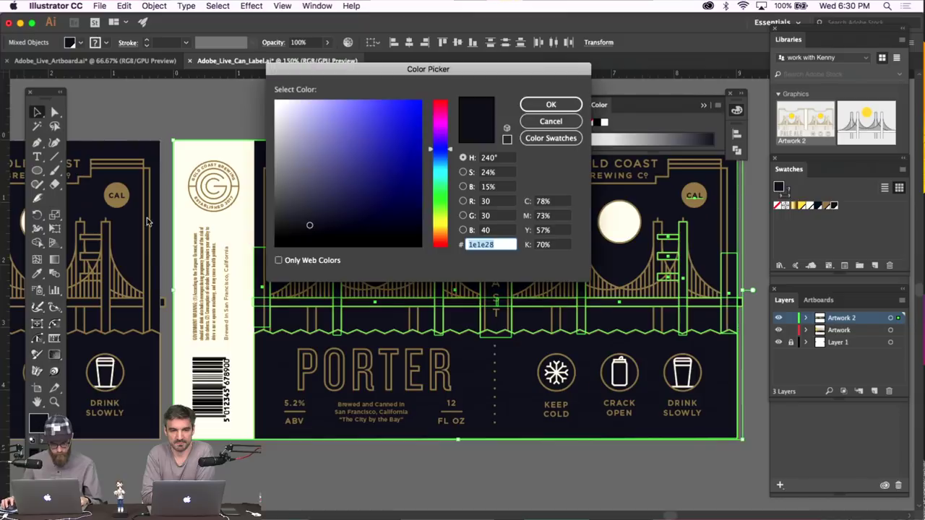
{"action": "left_click", "coordinate": [355, 169]}
{"action": "left_click", "coordinate": [551, 105]}
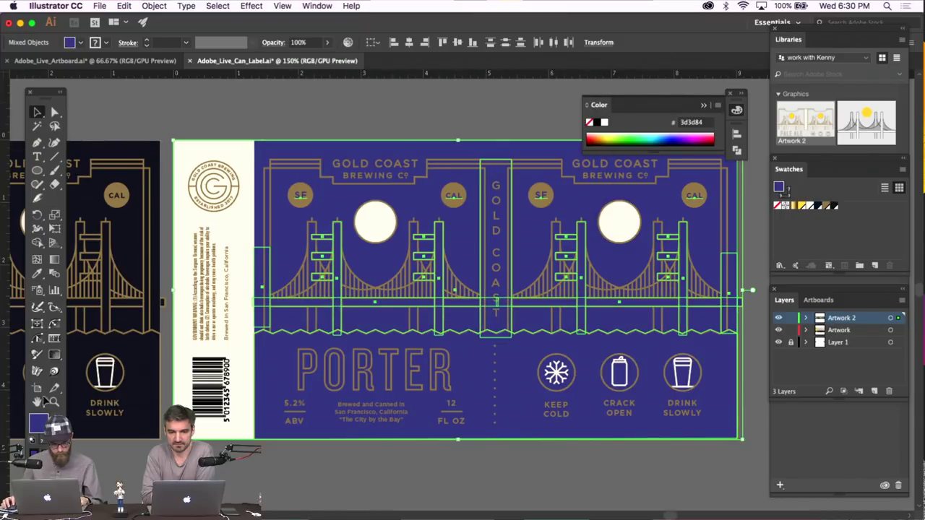
{"action": "left_click_drag", "start_coordinate": [39, 424], "coordinate": [844, 208]}
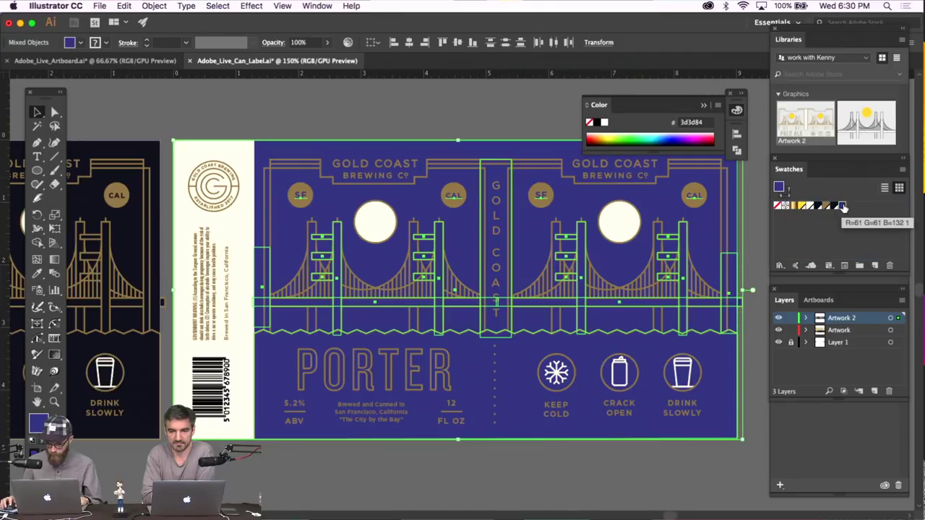
{"action": "double_click", "coordinate": [843, 206]}
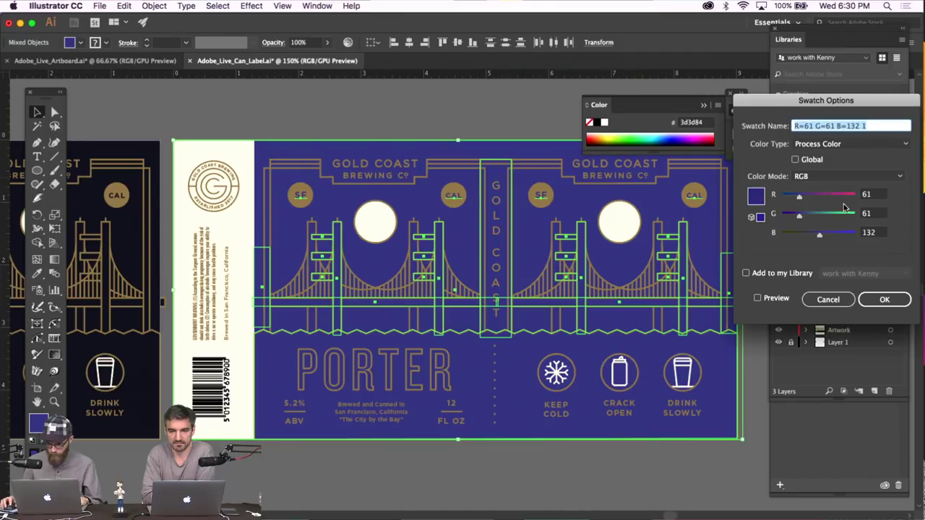
{"action": "left_click", "coordinate": [813, 161]}
{"action": "left_click_drag", "start_coordinate": [819, 231], "coordinate": [844, 216]}
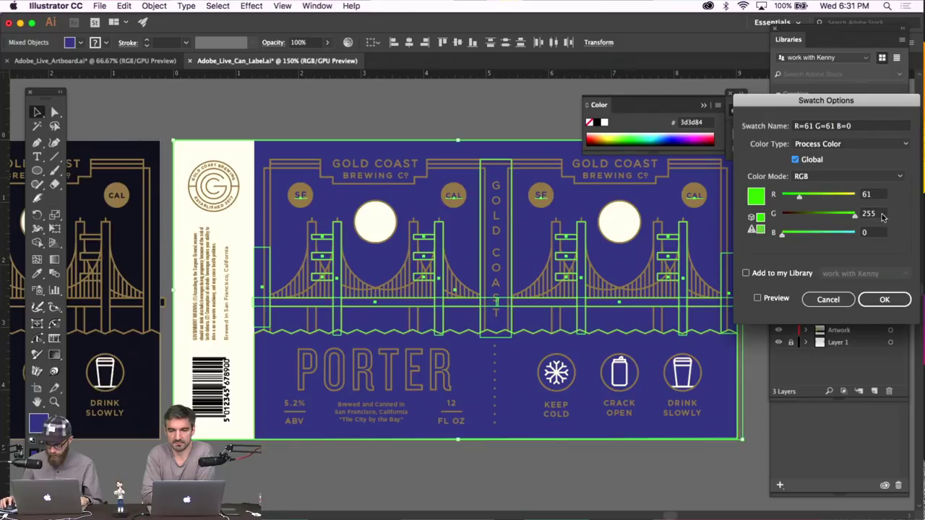
{"action": "left_click", "coordinate": [842, 299]}
Edit the new blue swatch to cream, R=236 G=229 B=215, with the change previewed on the selected shapes
{"action": "double_click", "coordinate": [841, 207]}
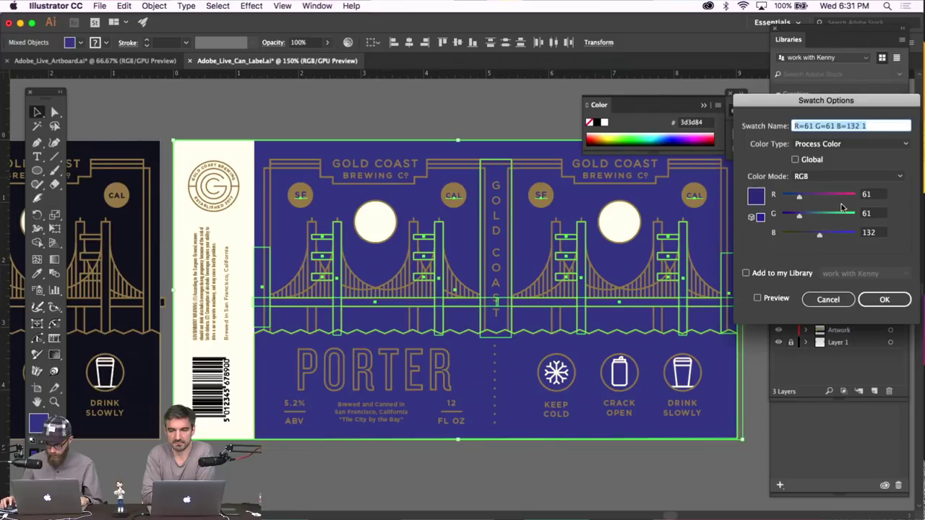
{"action": "left_click_drag", "start_coordinate": [791, 219], "coordinate": [852, 197]}
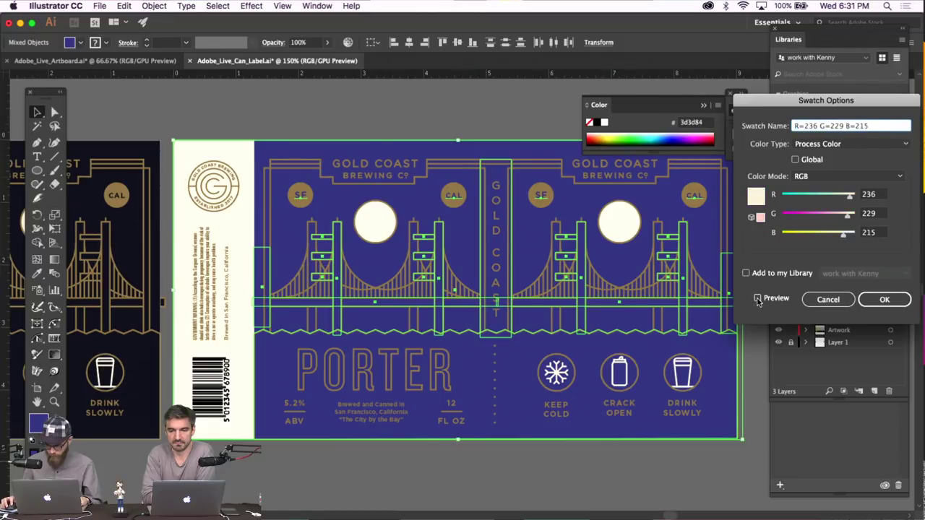
{"action": "left_click", "coordinate": [758, 299]}
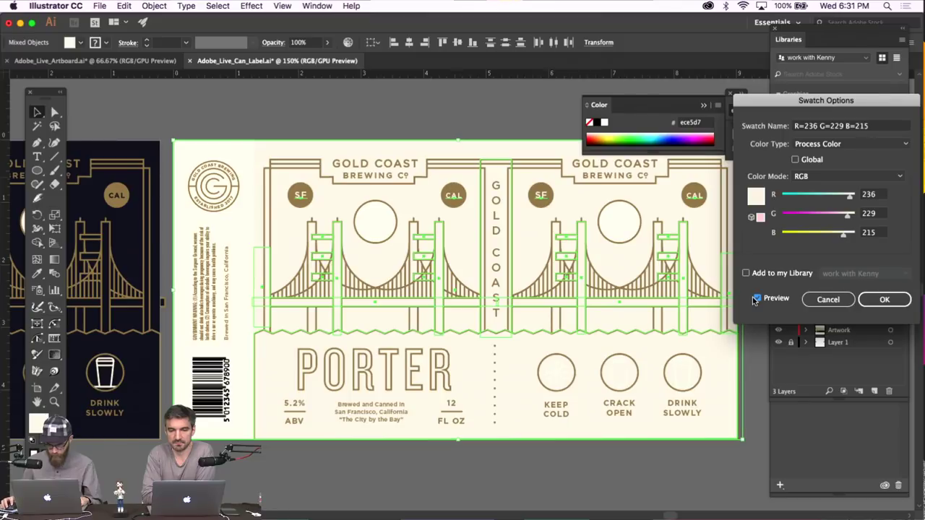
{"action": "left_click", "coordinate": [882, 299]}
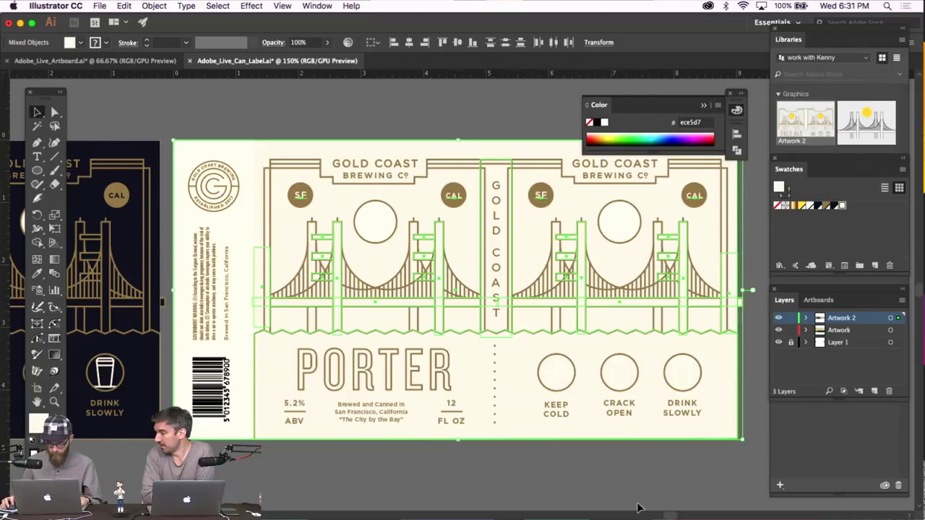
Deselect the artwork and examine the cream label beside the navy Porter label
{"action": "left_click", "coordinate": [629, 498]}
{"action": "scroll", "coordinate": [588, 458], "scroll_direction": "right", "scroll_amount": 2}
{"action": "key", "text": "super+minus"}
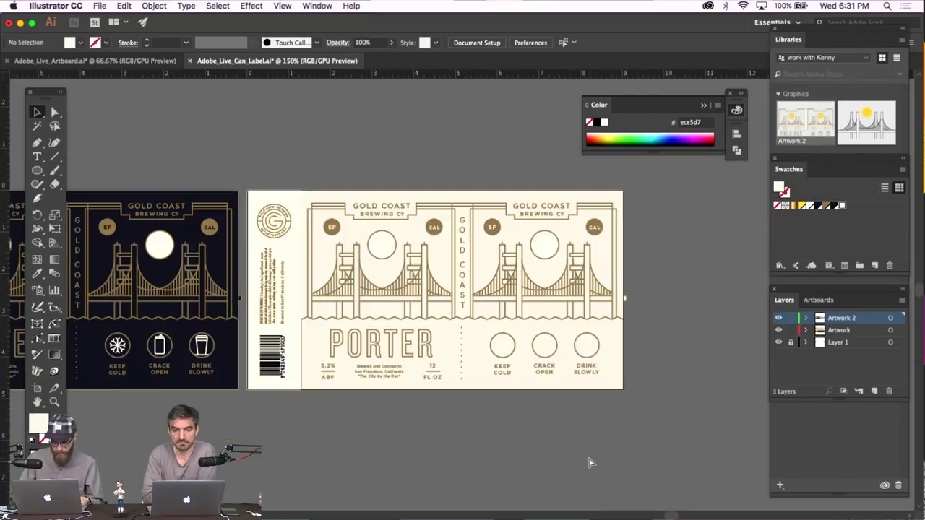
{"action": "key", "text": "super+minus"}
{"action": "key", "text": "super+minus"}
{"action": "key", "text": "super+plus"}
{"action": "key", "text": "super+plus"}
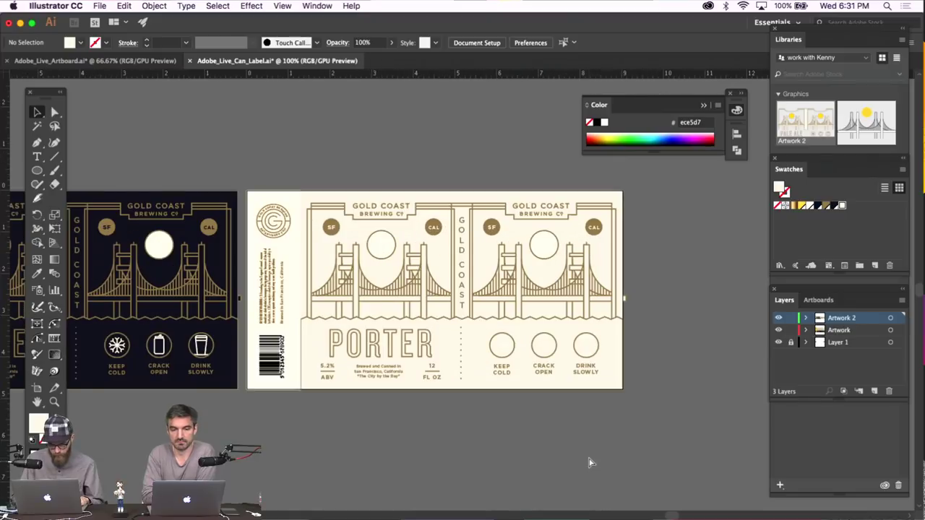
{"action": "key", "text": "super+plus"}
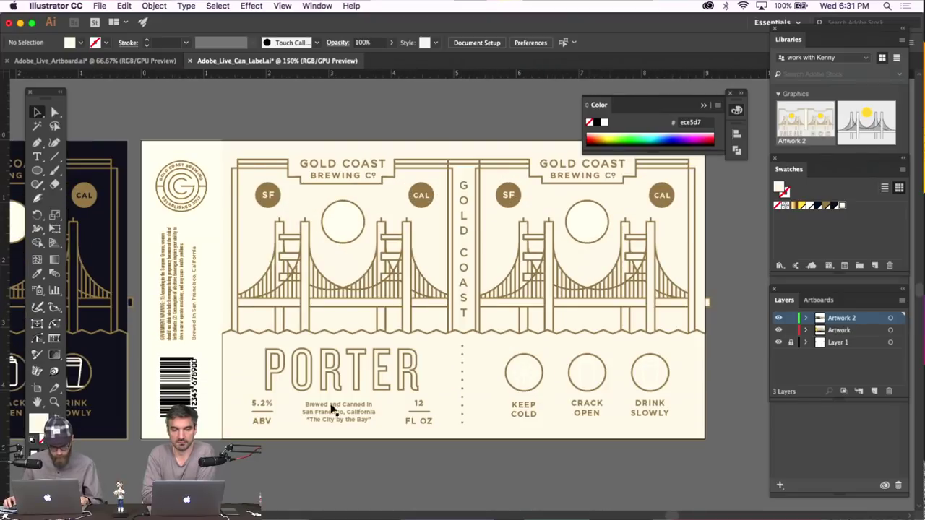
Shift the two left corner anchor points of the wavy lower panel slightly left so its vertical outline tucks behind the side strip
{"action": "left_click", "coordinate": [234, 367]}
{"action": "key", "text": "super+shift+a"}
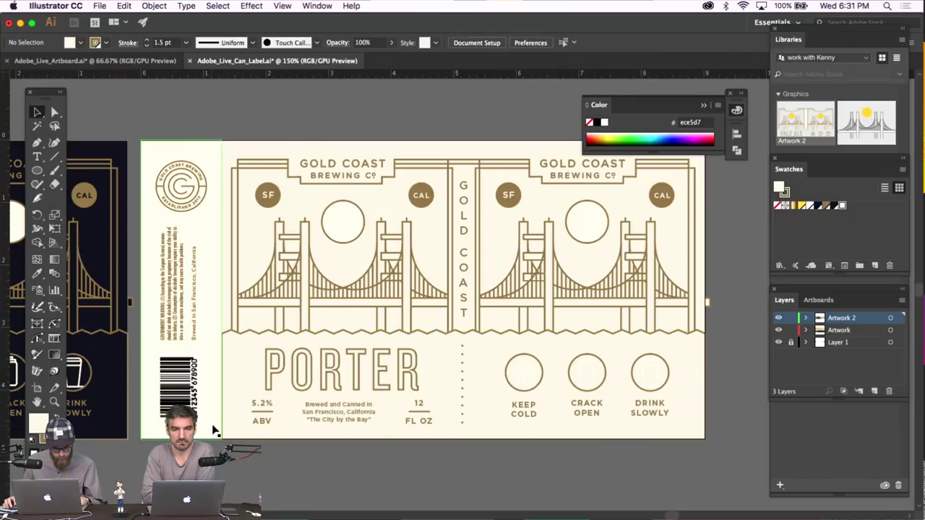
{"action": "left_click", "coordinate": [55, 112]}
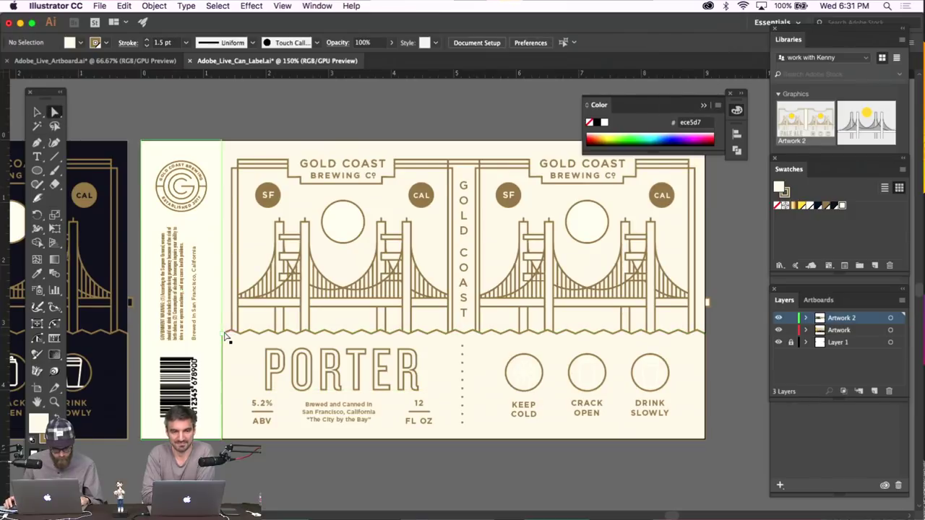
{"action": "left_click", "coordinate": [225, 338]}
{"action": "key", "text": "super+shift+a"}
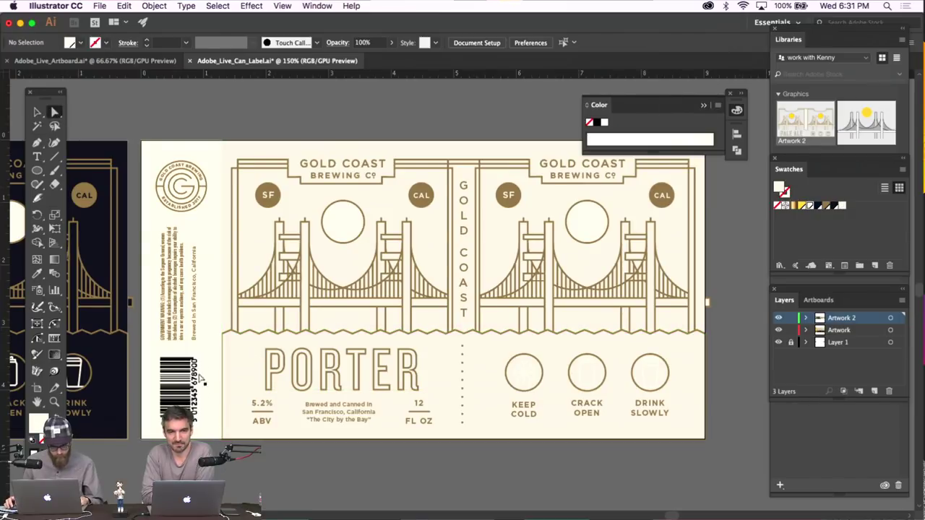
{"action": "key", "text": "super+shift+a"}
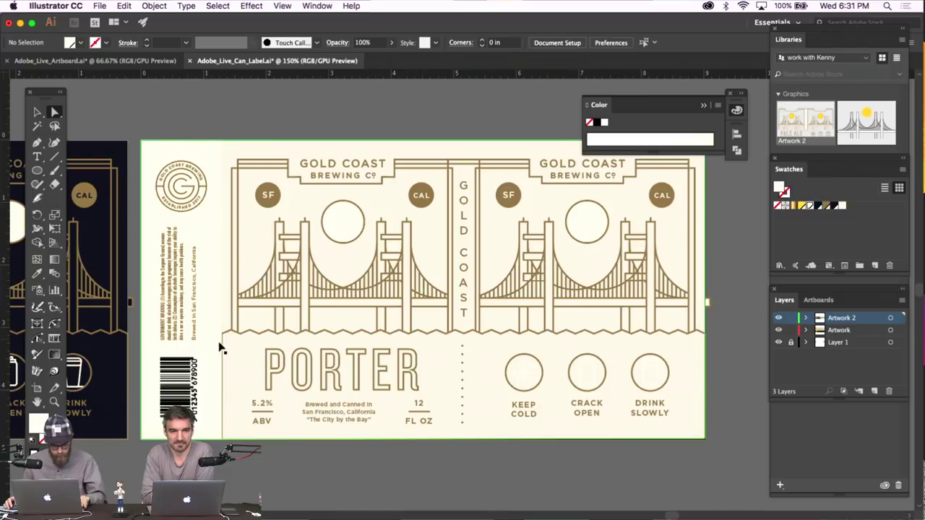
{"action": "left_click", "coordinate": [226, 339]}
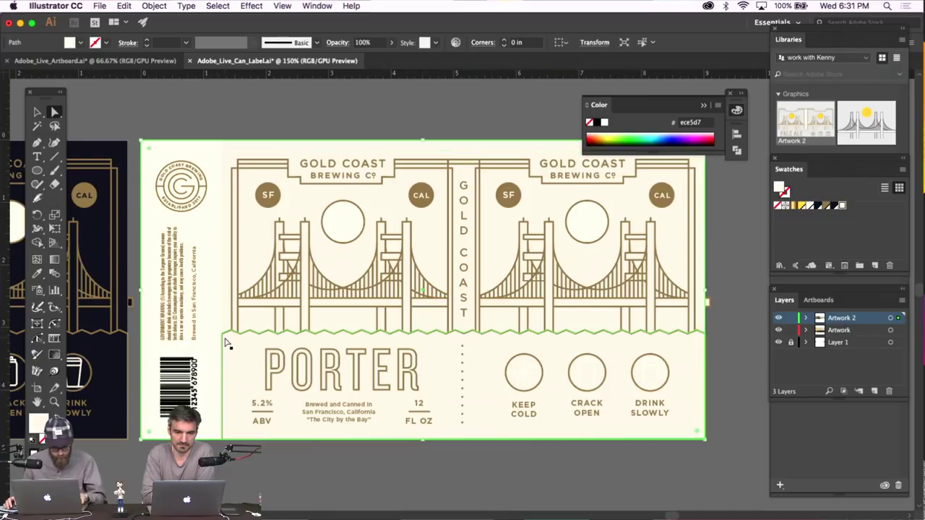
{"action": "key", "text": "super+shift+a"}
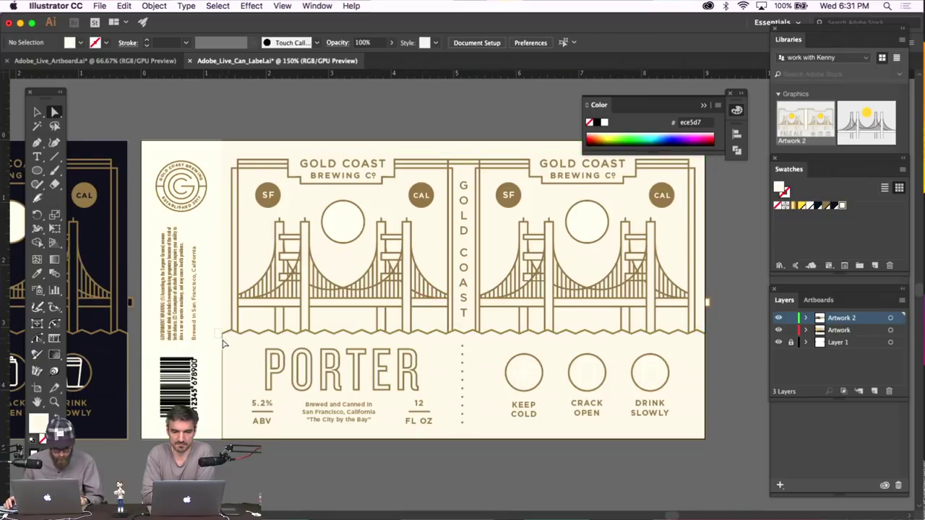
{"action": "left_click", "coordinate": [224, 341]}
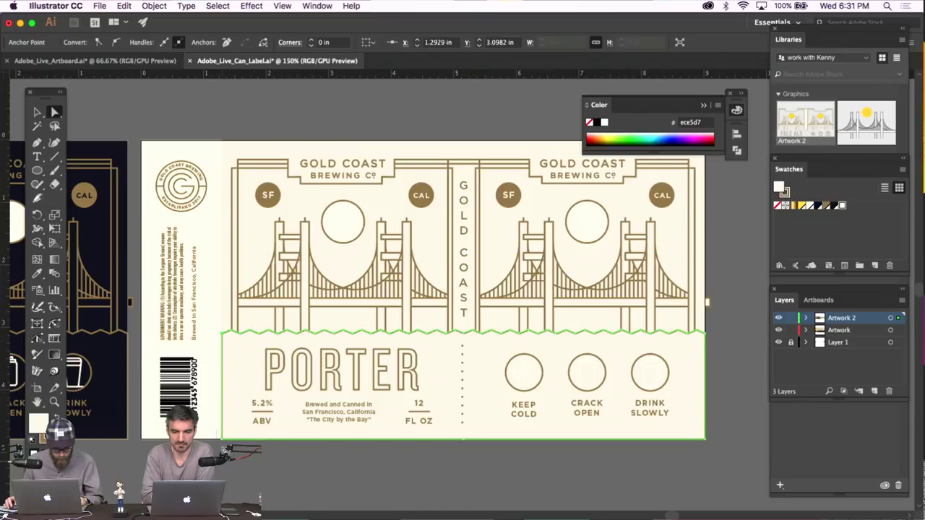
{"action": "left_click", "coordinate": [293, 433]}
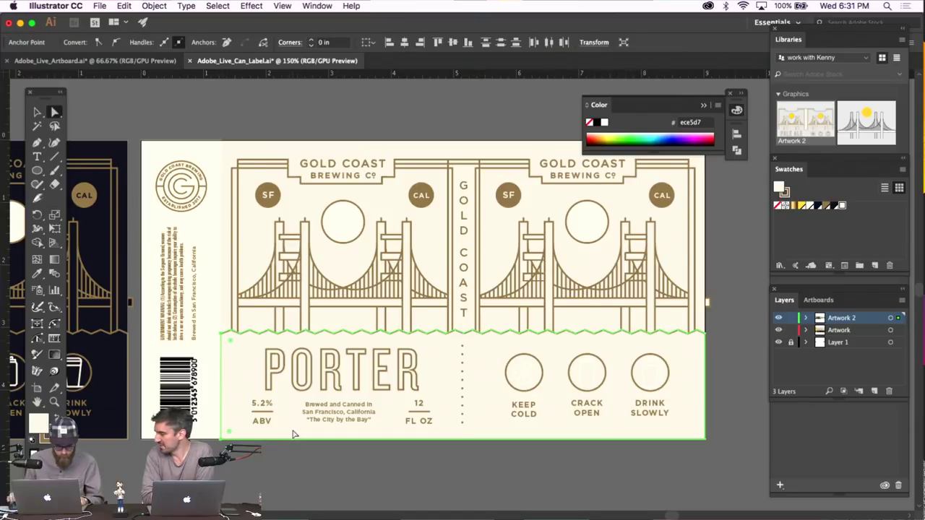
{"action": "left_click", "coordinate": [275, 460]}
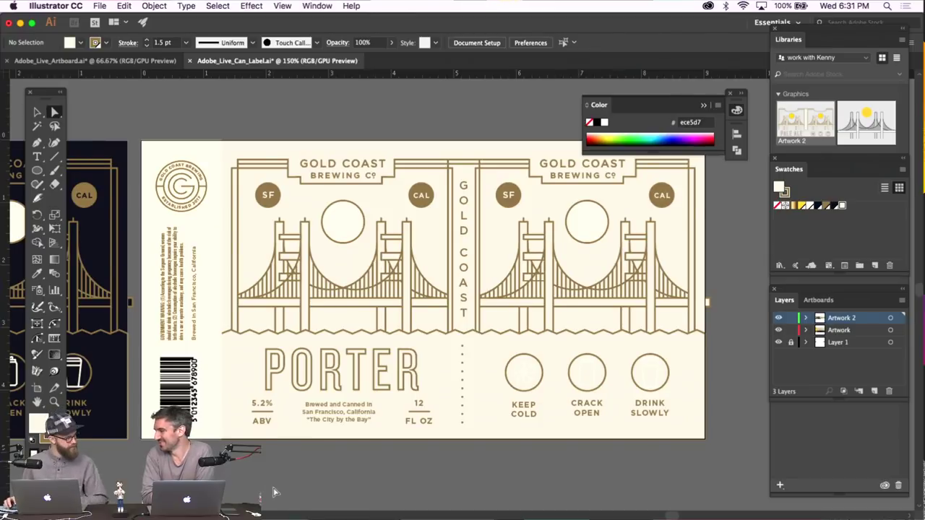
{"action": "left_click", "coordinate": [37, 112]}
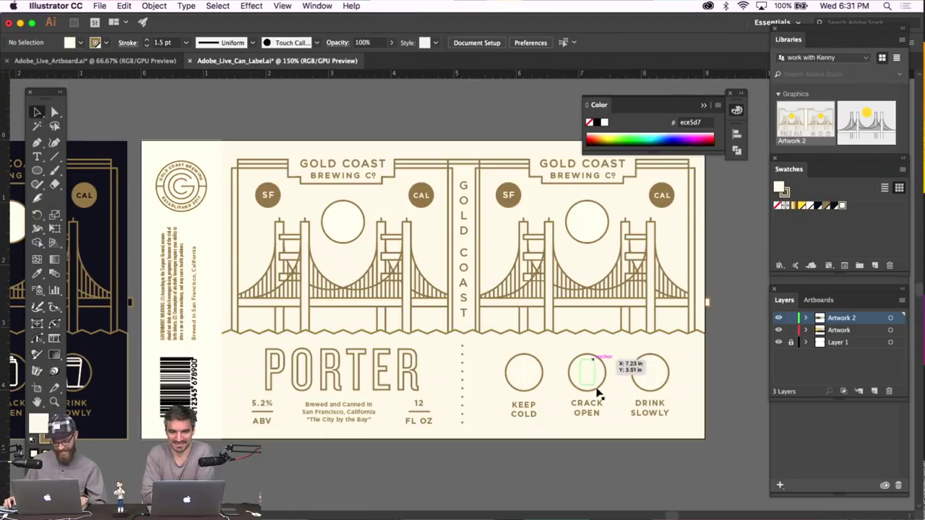
Apply the gold swatch to the strokes of the snowflake, can and cup icons on the cream label, and deselect them
{"action": "left_click", "coordinate": [548, 358]}
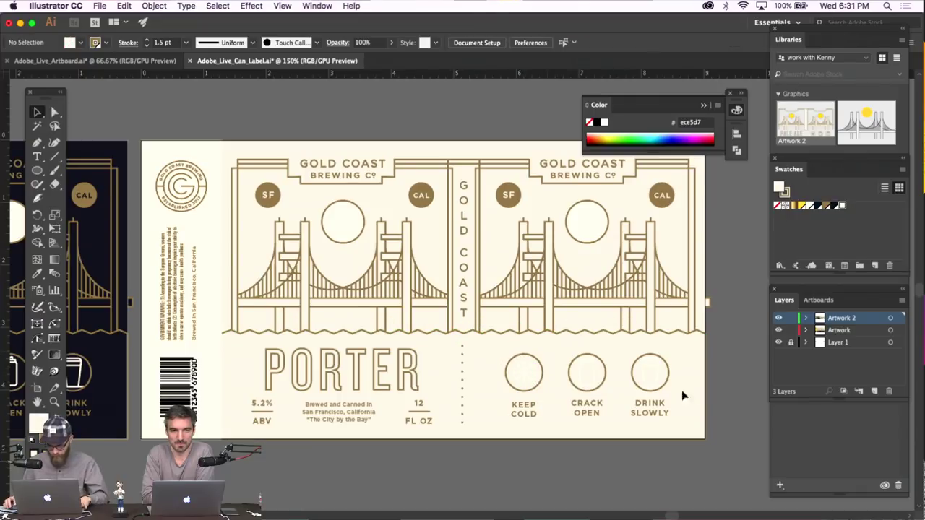
{"action": "left_click_drag", "start_coordinate": [697, 393], "coordinate": [695, 391]}
{"action": "left_click", "coordinate": [628, 378]}
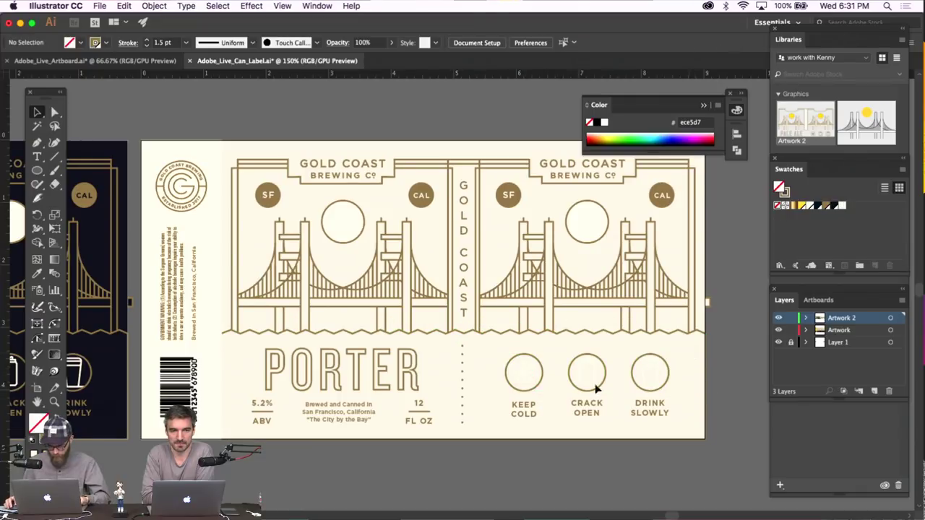
{"action": "left_click_drag", "start_coordinate": [491, 397], "coordinate": [492, 398]}
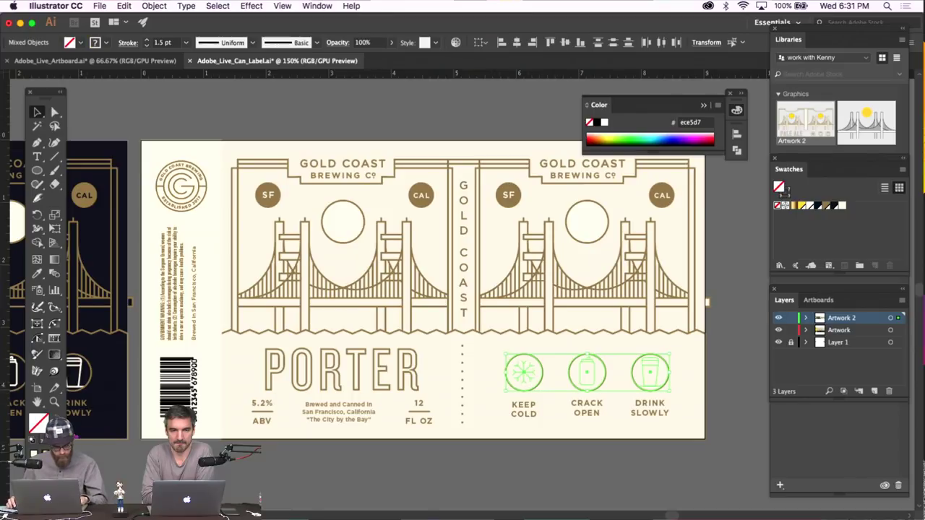
{"action": "left_click", "coordinate": [827, 206]}
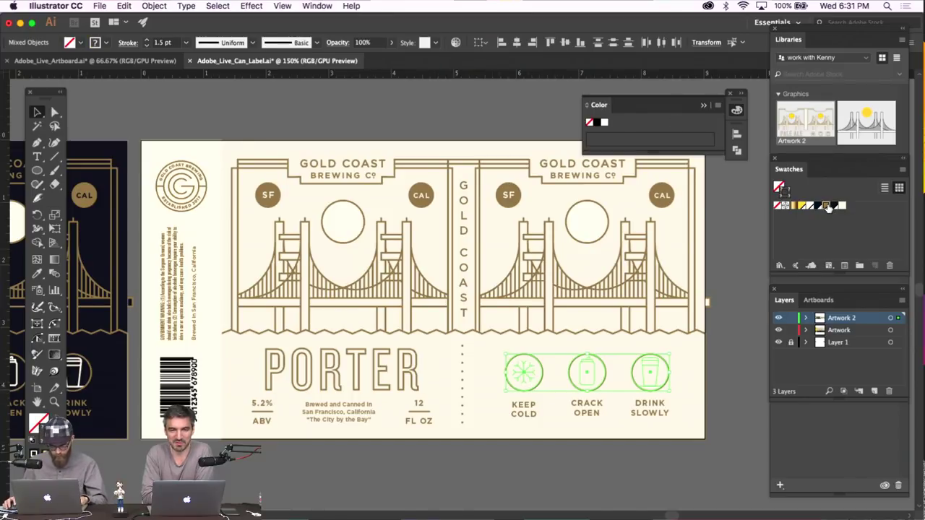
{"action": "left_click", "coordinate": [727, 302]}
Examine the recoloured cream label and compare it with the navy Porter and yellow Pale Ale labels
{"action": "scroll", "coordinate": [728, 302], "scroll_direction": "right", "scroll_amount": 2}
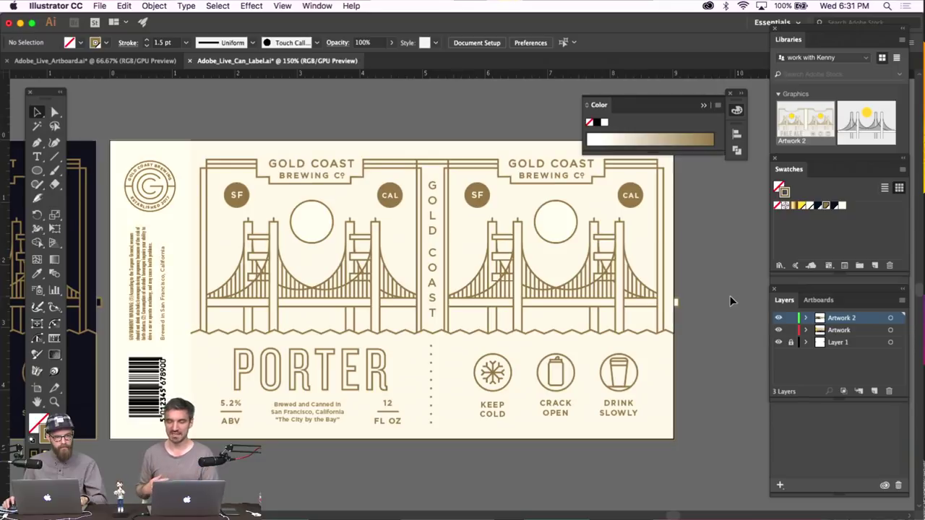
{"action": "scroll", "coordinate": [729, 301], "scroll_direction": "left", "scroll_amount": 2}
{"action": "scroll", "coordinate": [729, 301], "scroll_direction": "right", "scroll_amount": 2}
{"action": "scroll", "coordinate": [729, 300], "scroll_direction": "right", "scroll_amount": 2}
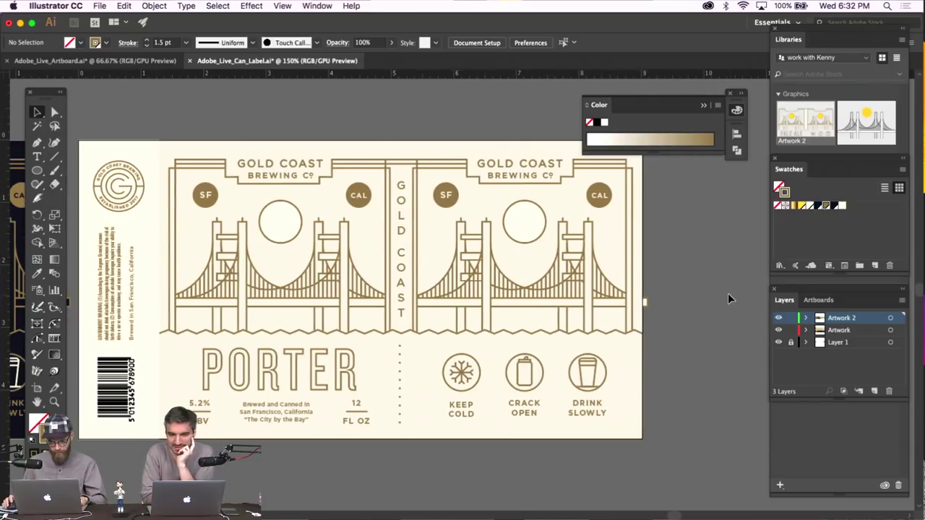
{"action": "scroll", "coordinate": [722, 293], "scroll_direction": "left", "scroll_amount": 2}
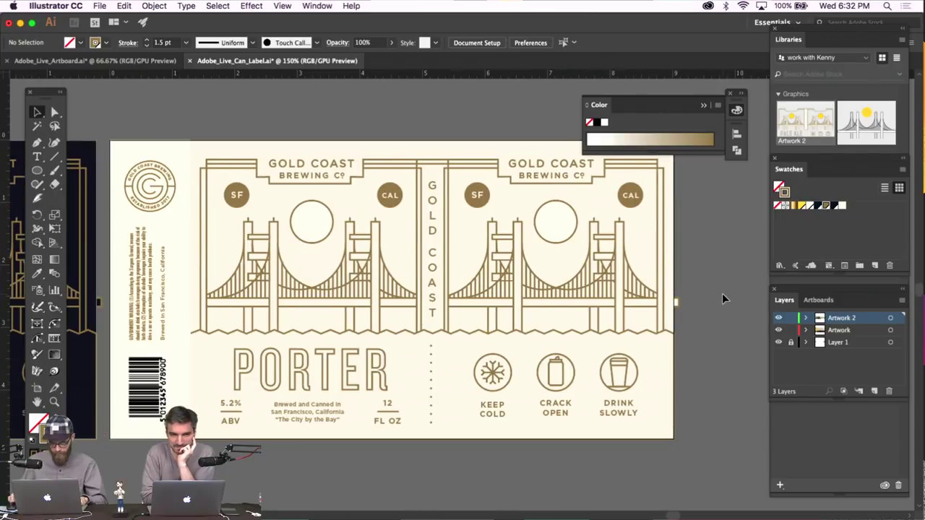
{"action": "key", "text": "super+1"}
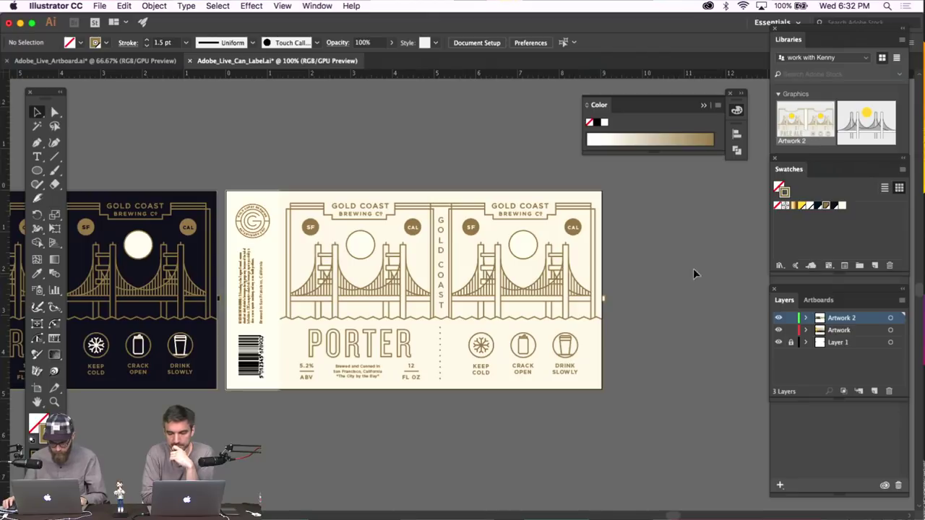
{"action": "scroll", "coordinate": [678, 266], "scroll_direction": "left", "scroll_amount": 10}
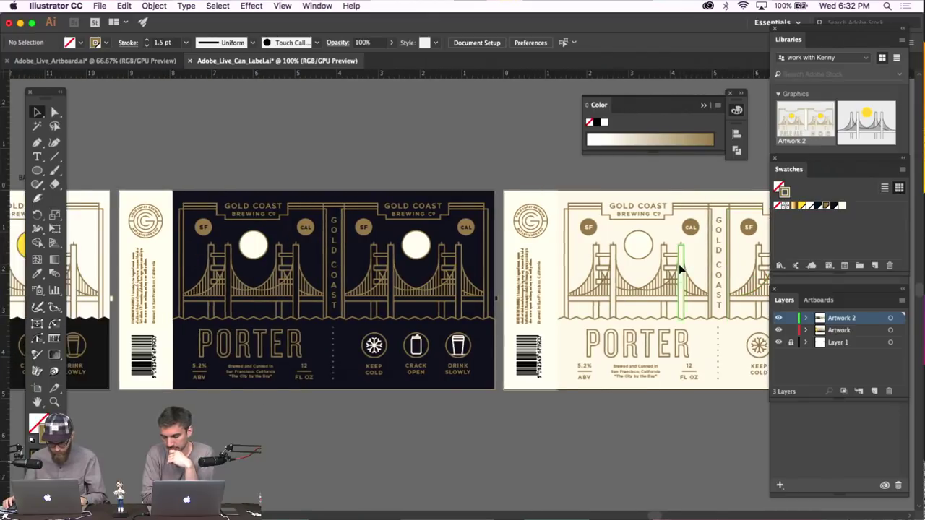
{"action": "scroll", "coordinate": [678, 264], "scroll_direction": "left", "scroll_amount": 3}
{"action": "key", "text": "super+minus"}
{"action": "scroll", "coordinate": [680, 269], "scroll_direction": "right", "scroll_amount": 3}
{"action": "scroll", "coordinate": [679, 266], "scroll_direction": "left", "scroll_amount": 3}
{"action": "scroll", "coordinate": [679, 266], "scroll_direction": "right", "scroll_amount": 5}
{"action": "scroll", "coordinate": [679, 266], "scroll_direction": "left", "scroll_amount": 3}
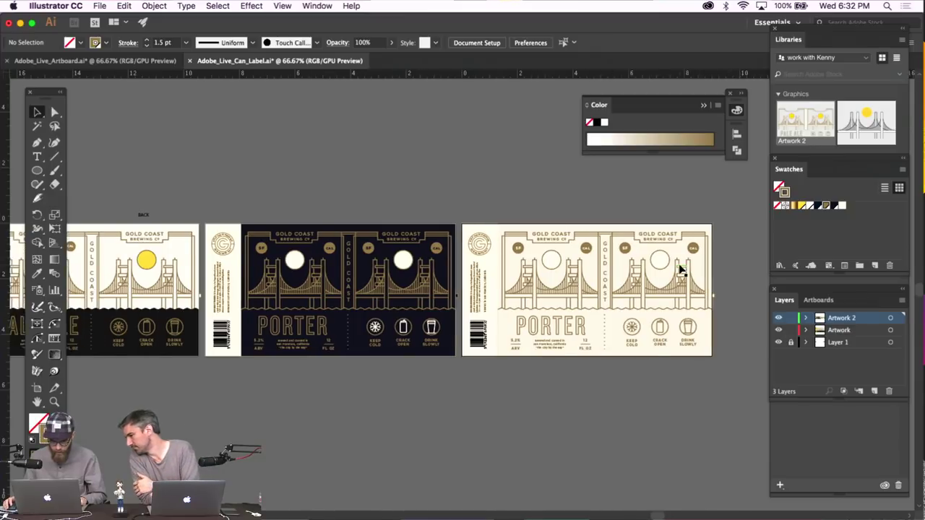
{"action": "scroll", "coordinate": [679, 268], "scroll_direction": "left", "scroll_amount": 5}
{"action": "scroll", "coordinate": [679, 268], "scroll_direction": "right", "scroll_amount": 6}
{"action": "scroll", "coordinate": [679, 268], "scroll_direction": "left", "scroll_amount": 5}
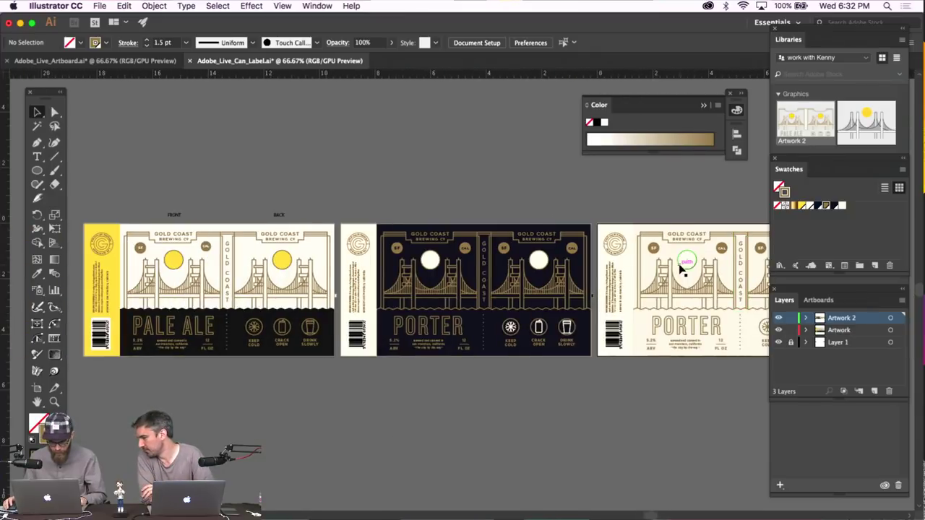
Remove the fill from the full-size background rectangle of the Pale Ale label
{"action": "left_click", "coordinate": [318, 262]}
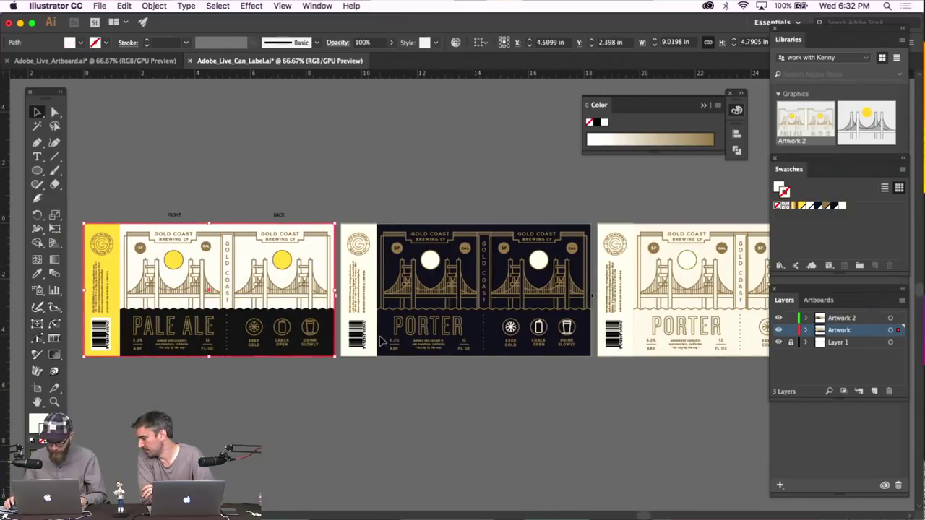
{"action": "scroll", "coordinate": [380, 341], "scroll_direction": "left", "scroll_amount": 5}
{"action": "key", "text": "super+1"}
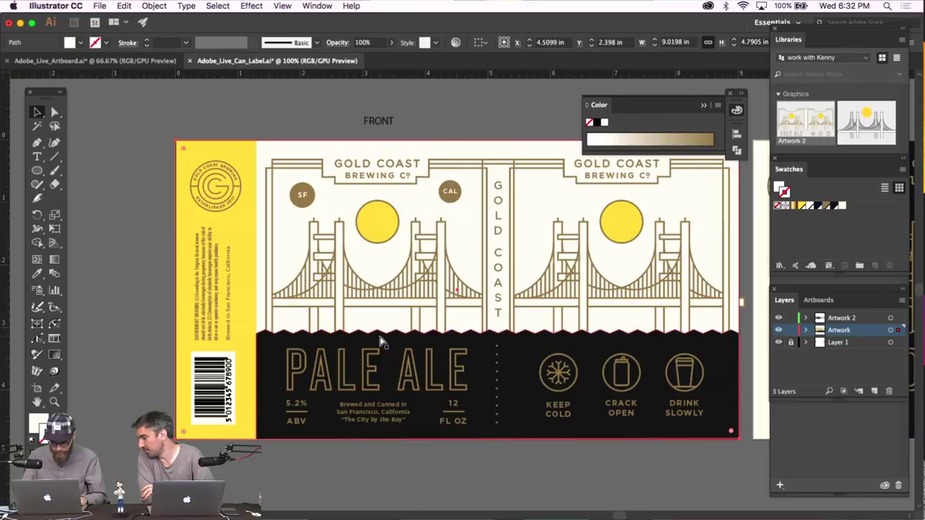
{"action": "left_click", "coordinate": [37, 272]}
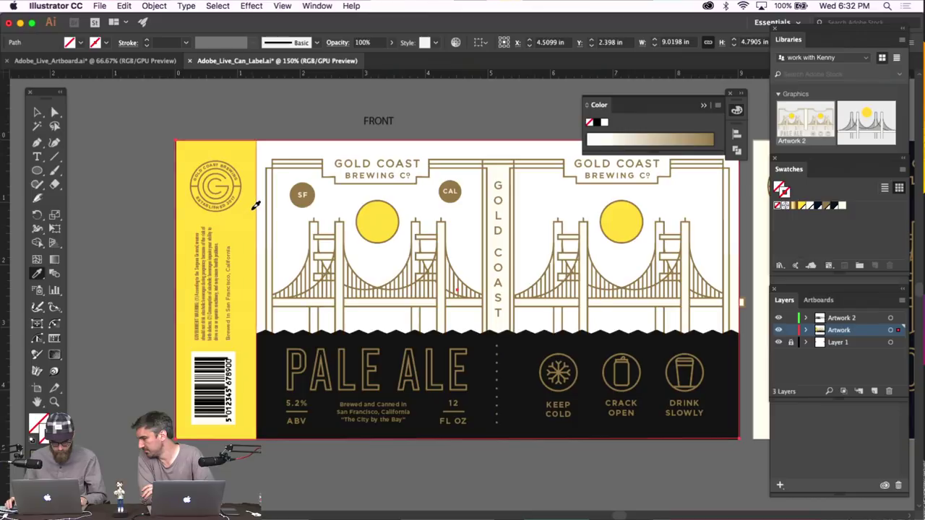
{"action": "left_click", "coordinate": [37, 112]}
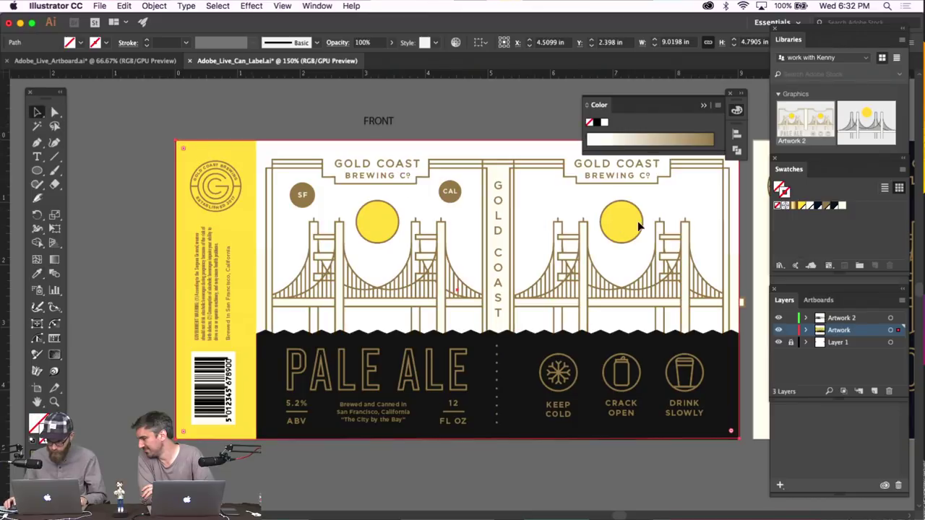
{"action": "double_click", "coordinate": [812, 208]}
{"action": "left_click_drag", "start_coordinate": [844, 234], "coordinate": [795, 237]}
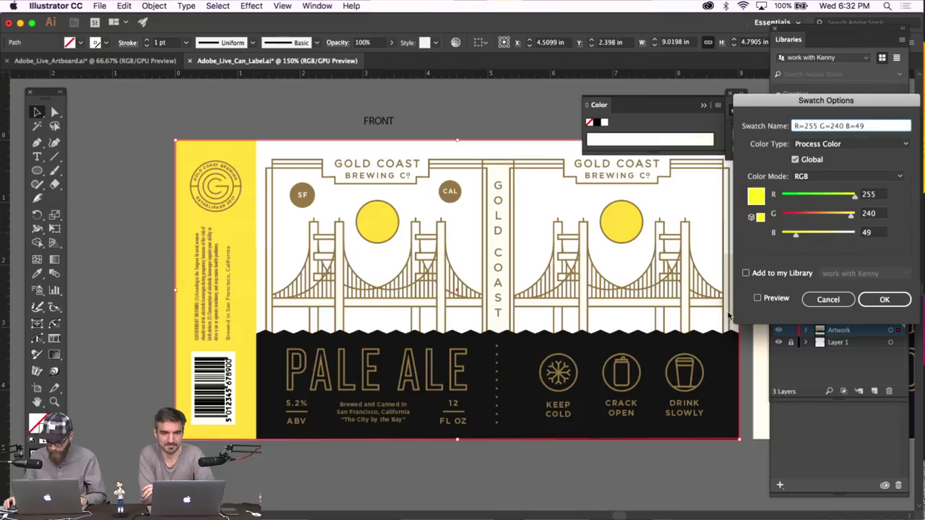
{"action": "left_click", "coordinate": [758, 298]}
{"action": "left_click_drag", "start_coordinate": [850, 215], "coordinate": [830, 217]}
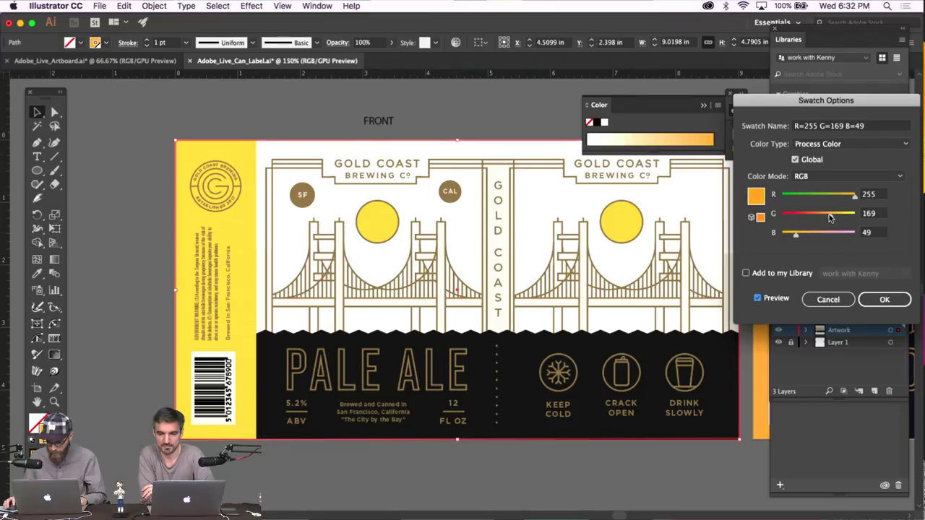
{"action": "left_click", "coordinate": [828, 300]}
{"action": "left_click", "coordinate": [613, 491]}
{"action": "scroll", "coordinate": [670, 205], "scroll_direction": "right", "scroll_amount": 3}
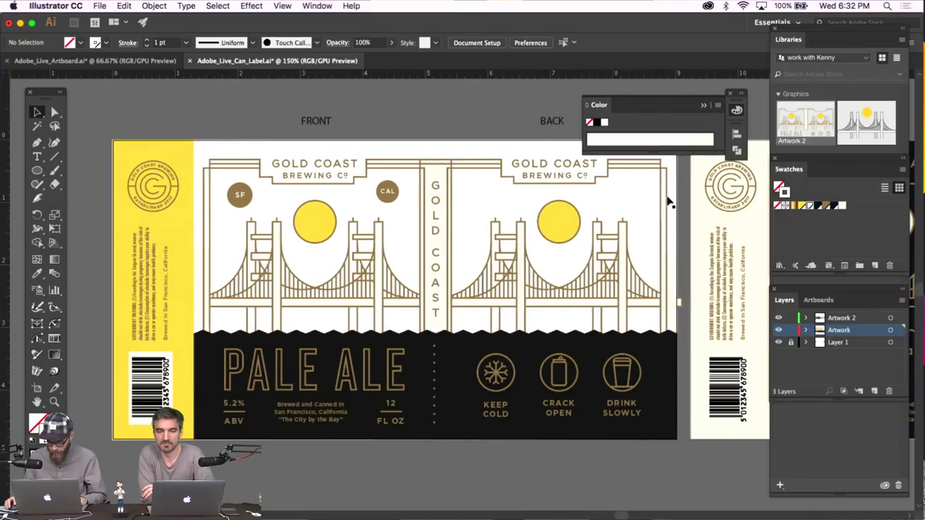
Unlock all locked objects in the document and clear the selection
{"action": "left_click", "coordinate": [154, 6]}
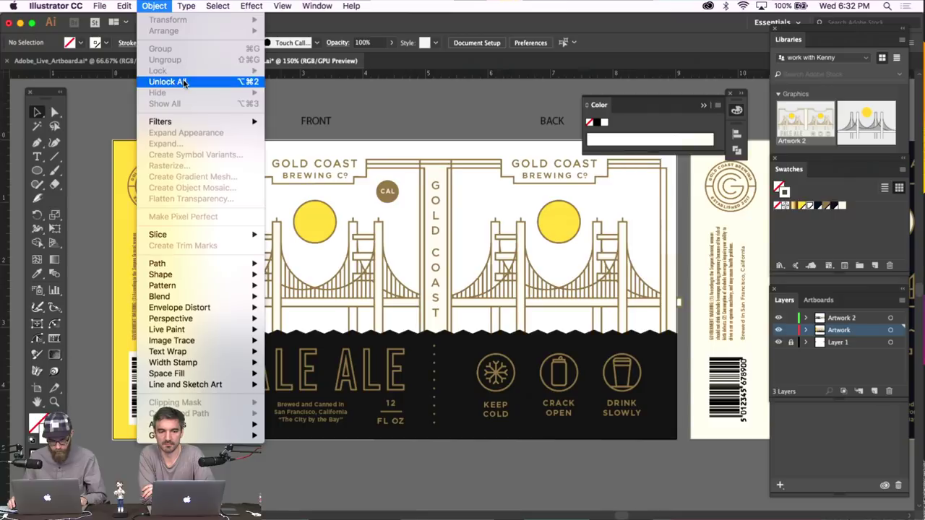
{"action": "left_click", "coordinate": [177, 81]}
{"action": "left_click", "coordinate": [216, 111]}
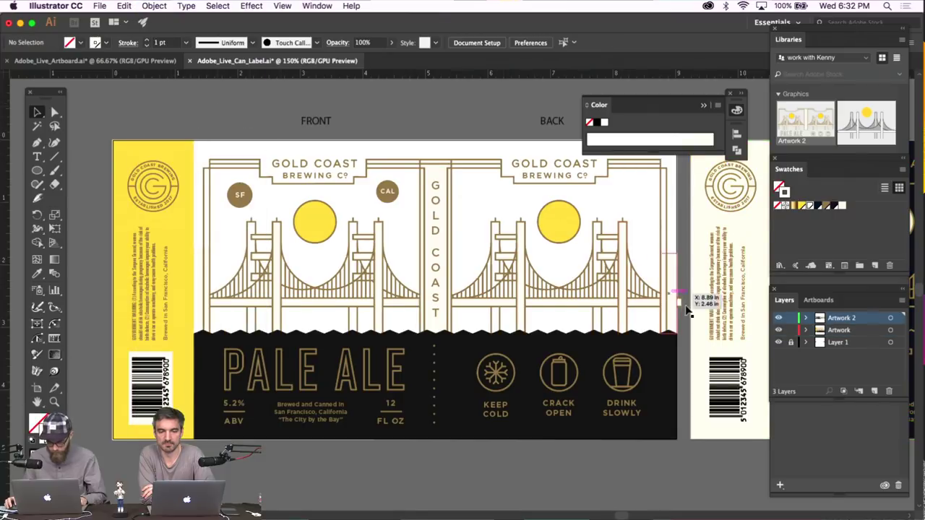
Select all objects sharing the fill colour of the narrow rectangle at the Pale Ale label's outer edge and check them across the labels
{"action": "left_click", "coordinate": [674, 302]}
{"action": "left_click", "coordinate": [217, 6]}
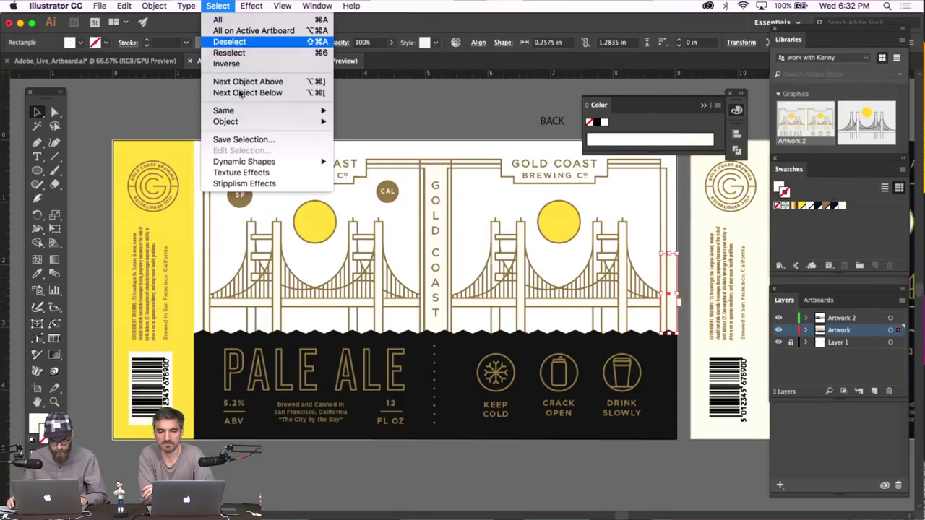
{"action": "mouse_move", "coordinate": [304, 111]}
{"action": "left_click", "coordinate": [394, 155]}
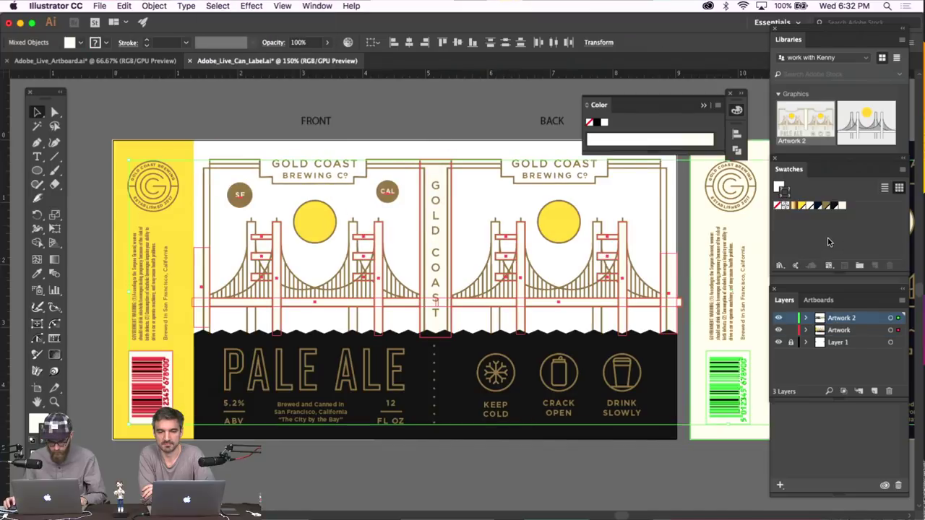
{"action": "scroll", "coordinate": [636, 249], "scroll_direction": "right", "scroll_amount": 10}
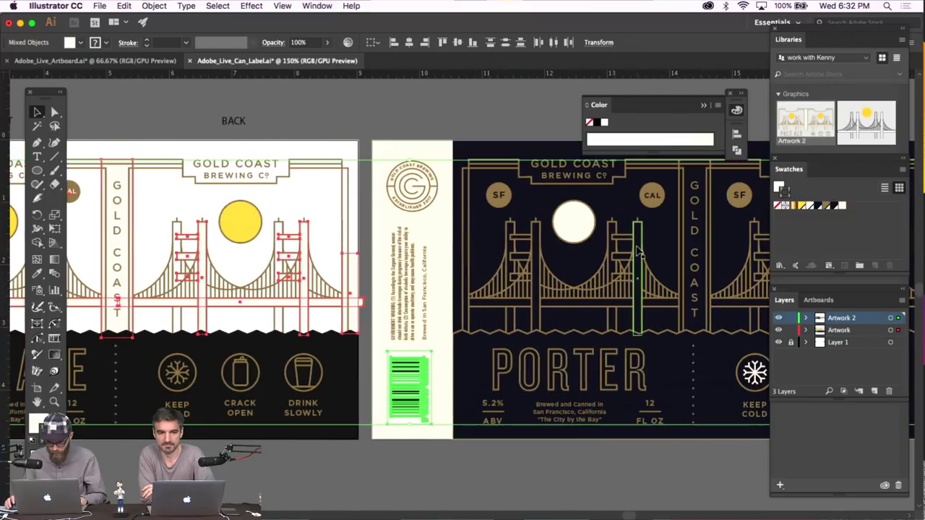
{"action": "key", "text": "super+minus"}
{"action": "key", "text": "super+minus"}
{"action": "scroll", "coordinate": [625, 217], "scroll_direction": "right", "scroll_amount": 3}
{"action": "left_click", "coordinate": [625, 210]}
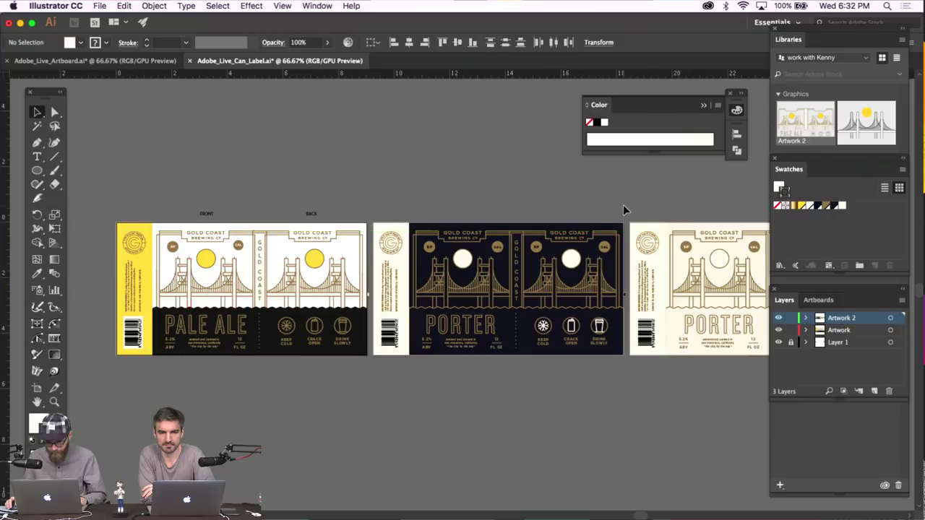
{"action": "left_click", "coordinate": [376, 401]}
{"action": "key", "text": "super+h"}
{"action": "left_click", "coordinate": [436, 418]}
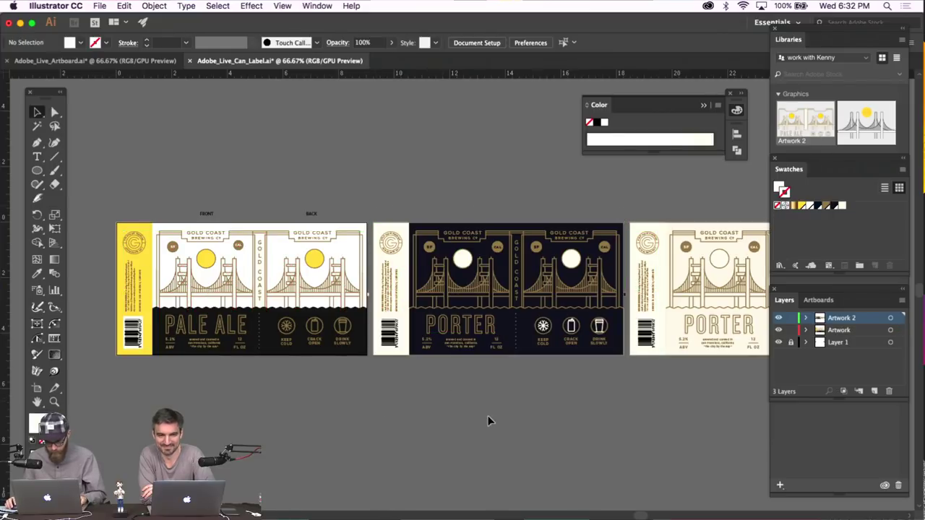
Repeat the same-fill-colour selection from the Pale Ale edge rectangle, review which shapes it covers on all three labels, and deselect
{"action": "scroll", "coordinate": [487, 417], "scroll_direction": "left", "scroll_amount": 3}
{"action": "key", "text": "super+equal"}
{"action": "key", "text": "super+equal"}
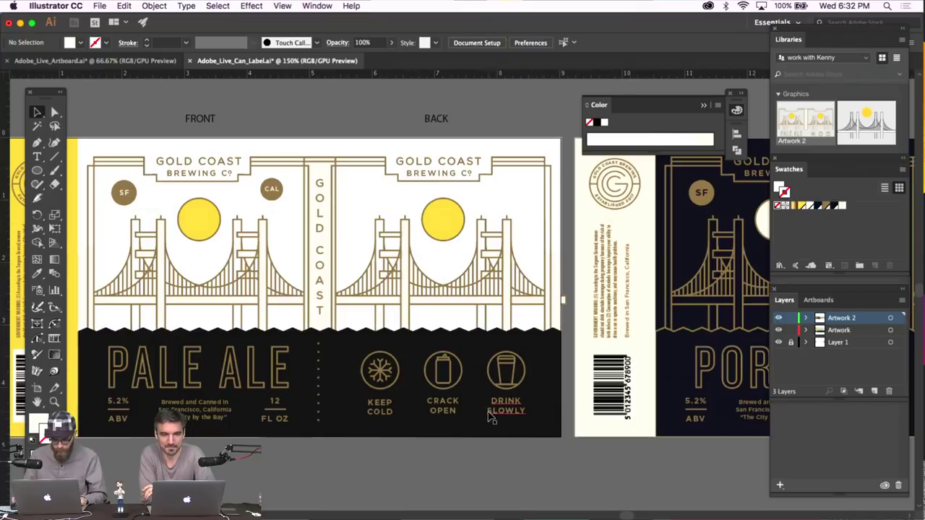
{"action": "scroll", "coordinate": [489, 418], "scroll_direction": "left", "scroll_amount": 5}
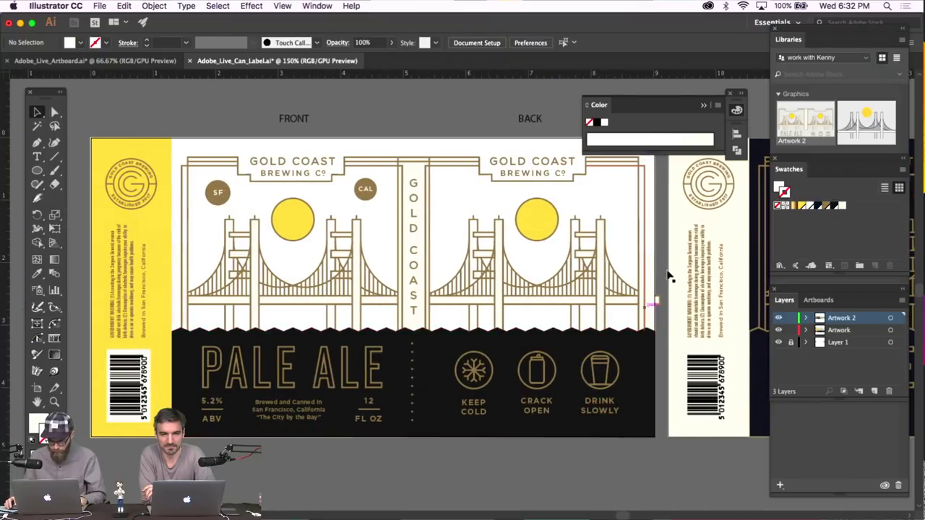
{"action": "left_click", "coordinate": [652, 276]}
{"action": "left_click", "coordinate": [217, 5]}
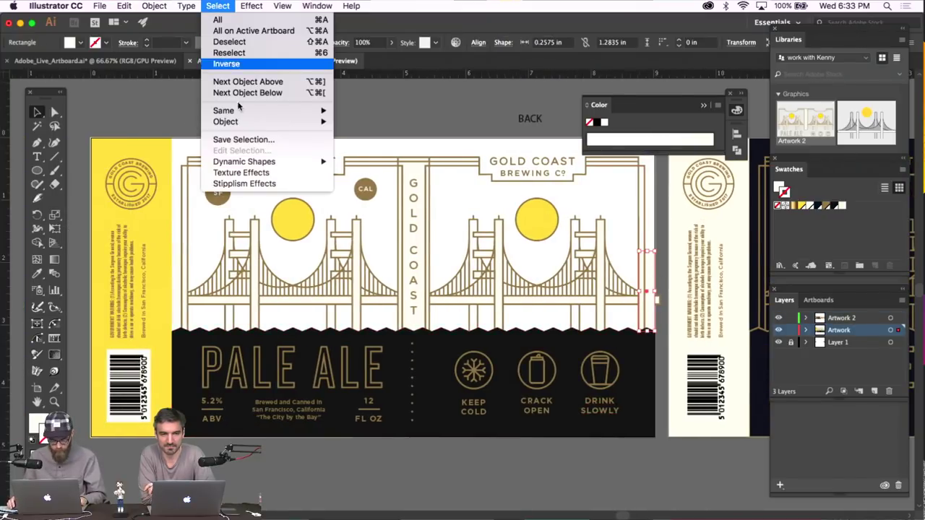
{"action": "mouse_move", "coordinate": [238, 111]}
{"action": "left_click", "coordinate": [364, 154]}
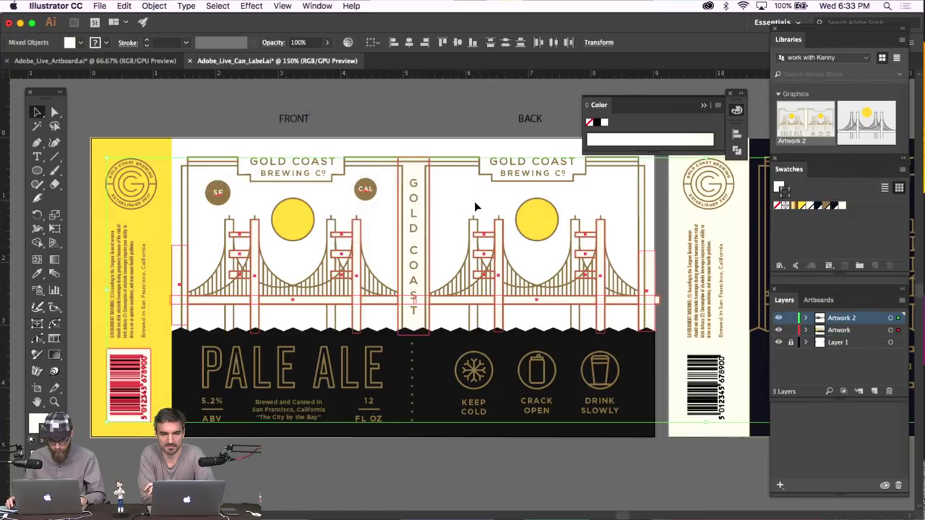
{"action": "key", "text": "super+minus"}
{"action": "key", "text": "super+minus"}
{"action": "key", "text": "super+minus"}
{"action": "scroll", "coordinate": [476, 207], "scroll_direction": "right", "scroll_amount": 5}
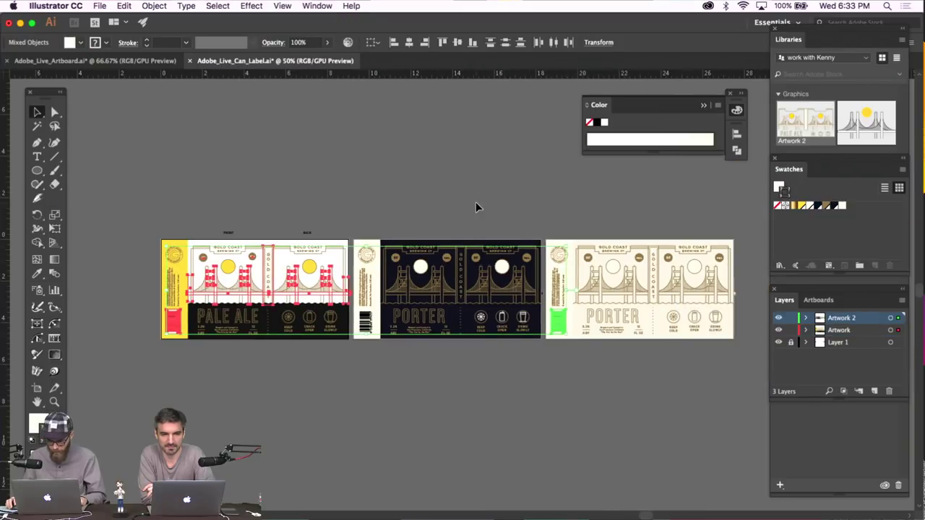
{"action": "left_click", "coordinate": [710, 202]}
{"action": "left_click", "coordinate": [451, 346]}
{"action": "left_click", "coordinate": [451, 348]}
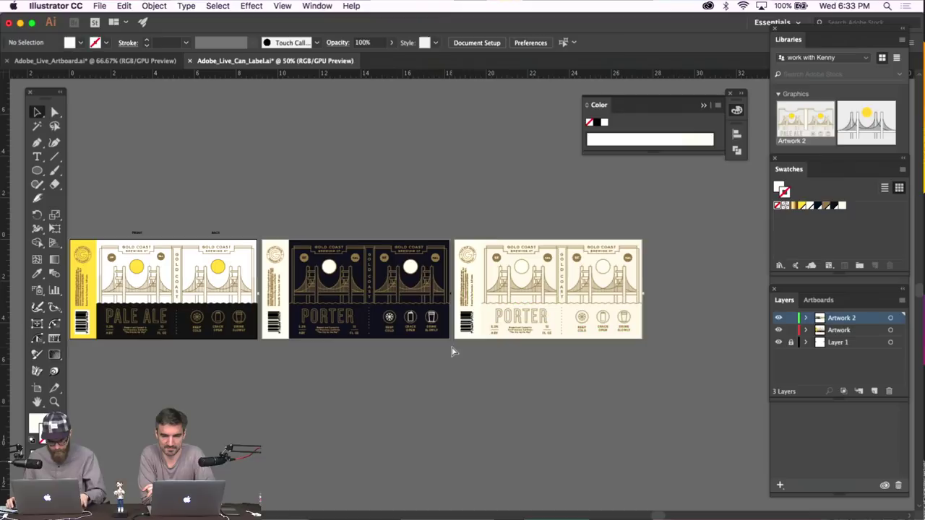
Select only the narrow rectangle at the Pale Ale label's outer edge and examine the label beside the two Porter labels
{"action": "left_click", "coordinate": [257, 295]}
{"action": "key", "text": "super+plus"}
{"action": "key", "text": "super+plus"}
{"action": "key", "text": "super+plus"}
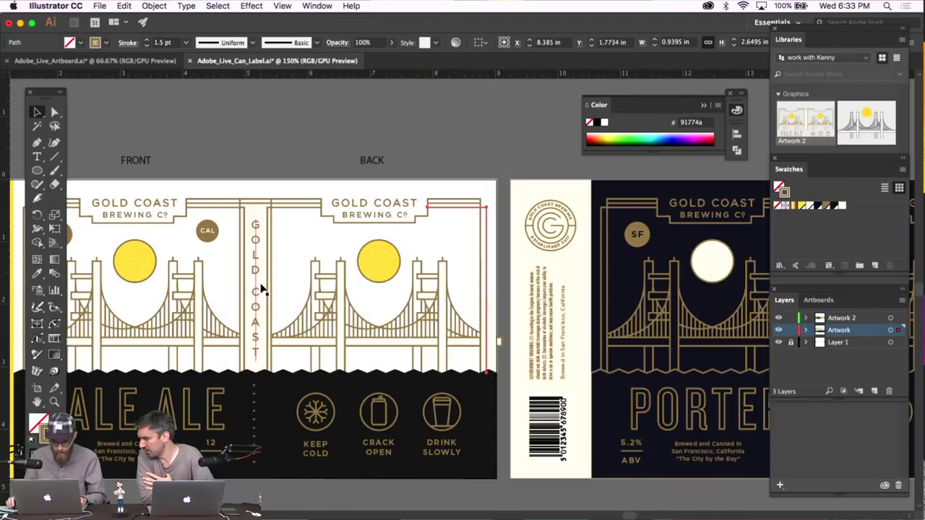
{"action": "left_click", "coordinate": [496, 309]}
{"action": "key", "text": "super+minus"}
{"action": "key", "text": "super+minus"}
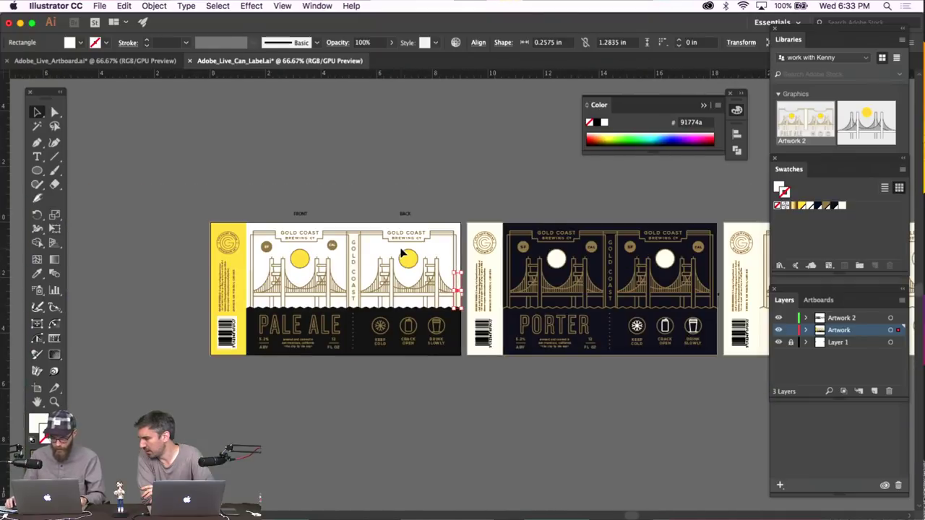
{"action": "scroll", "coordinate": [412, 253], "scroll_direction": "right", "scroll_amount": 3}
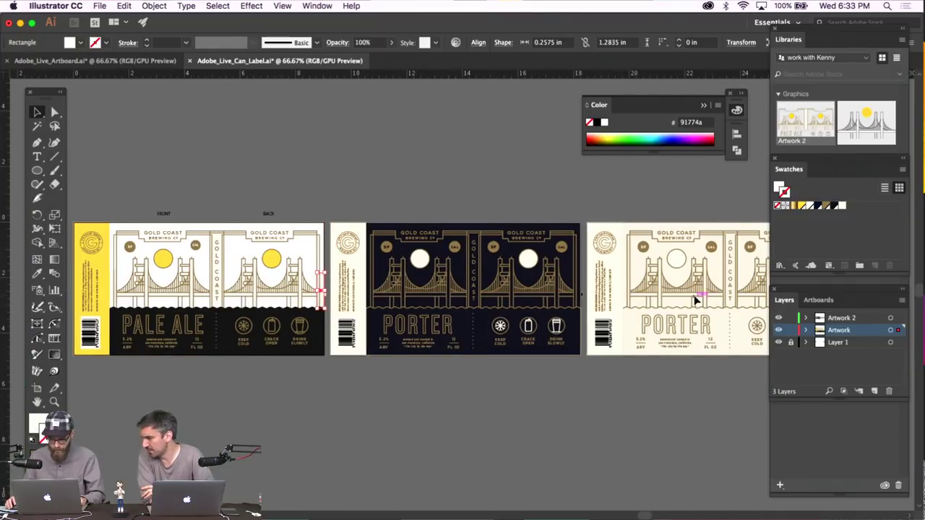
{"action": "scroll", "coordinate": [694, 294], "scroll_direction": "right", "scroll_amount": 2}
{"action": "scroll", "coordinate": [694, 295], "scroll_direction": "left", "scroll_amount": 3}
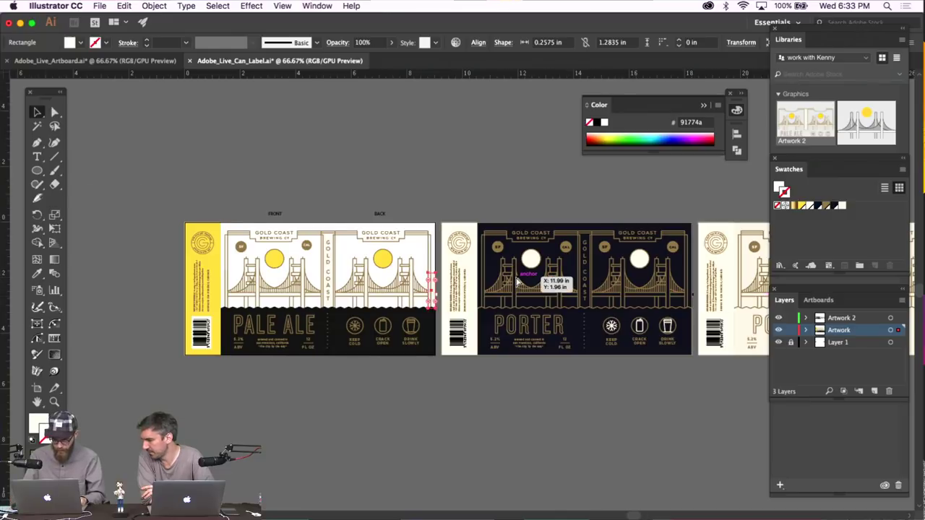
Try to apply the yellow swatch to every object sharing the fill colour of the Pale Ale label's outer edge rectangle
{"action": "key", "text": "super+plus"}
{"action": "key", "text": "super+plus"}
{"action": "scroll", "coordinate": [494, 278], "scroll_direction": "left", "scroll_amount": 2}
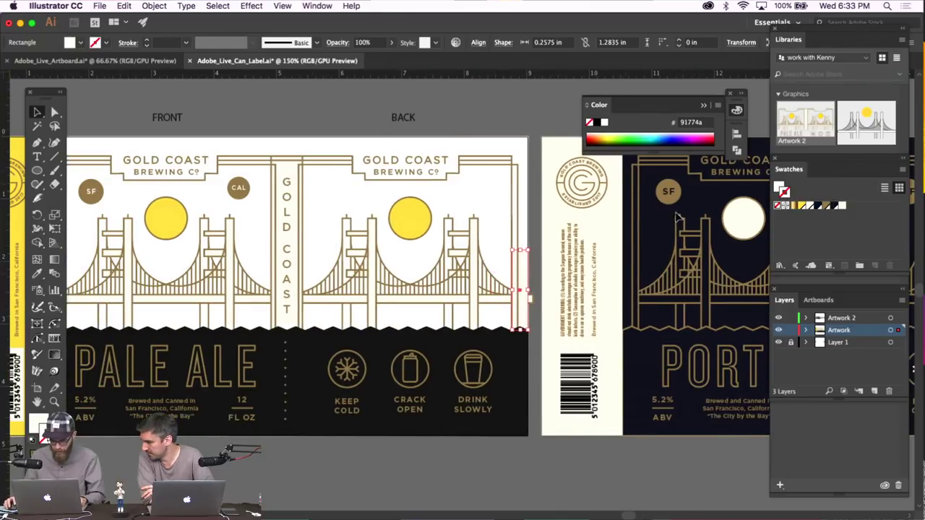
{"action": "left_click", "coordinate": [218, 6]}
{"action": "mouse_move", "coordinate": [304, 111]}
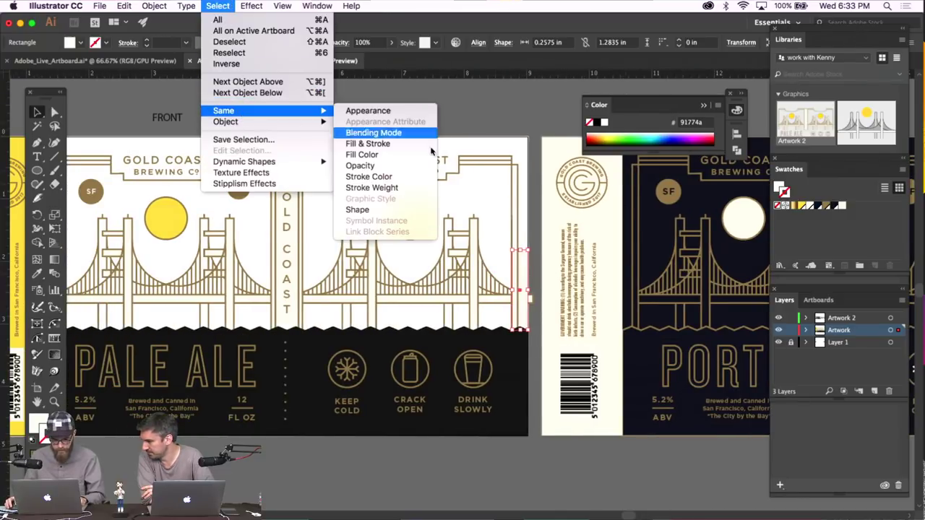
{"action": "left_click", "coordinate": [406, 156]}
{"action": "left_click", "coordinate": [803, 207]}
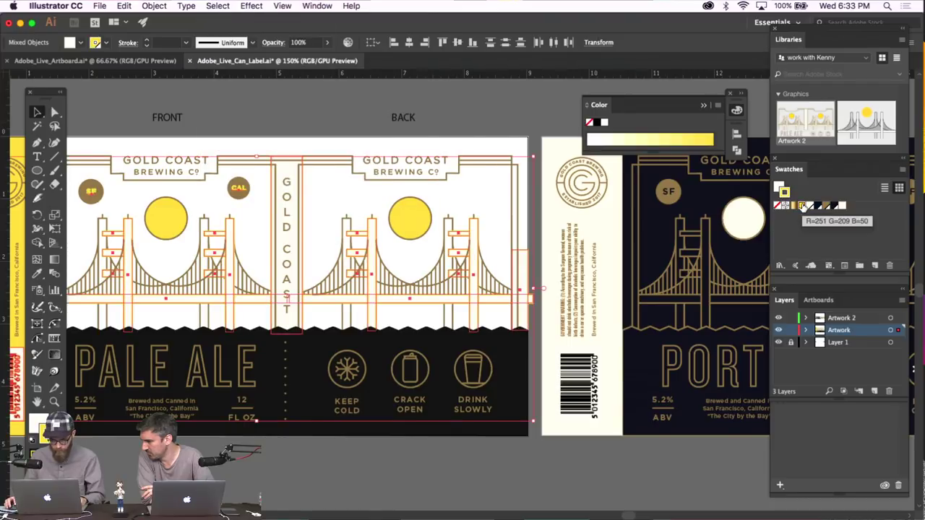
{"action": "left_click", "coordinate": [535, 263]}
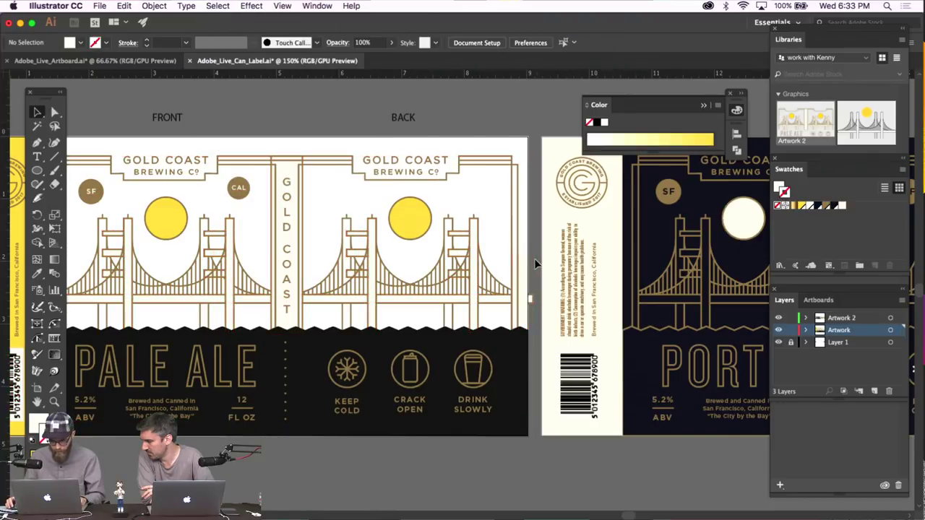
Fill all objects sharing the Pale Ale edge rectangle's fill colour with the yellow R=251 G=209 B=50 swatch and clear the selection
{"action": "left_click", "coordinate": [520, 266]}
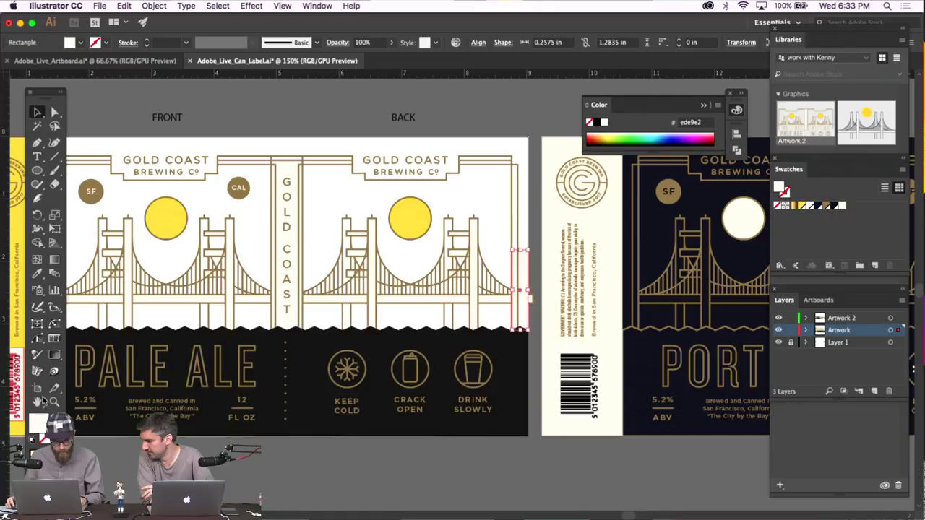
{"action": "left_click", "coordinate": [217, 6]}
{"action": "mouse_move", "coordinate": [224, 109]}
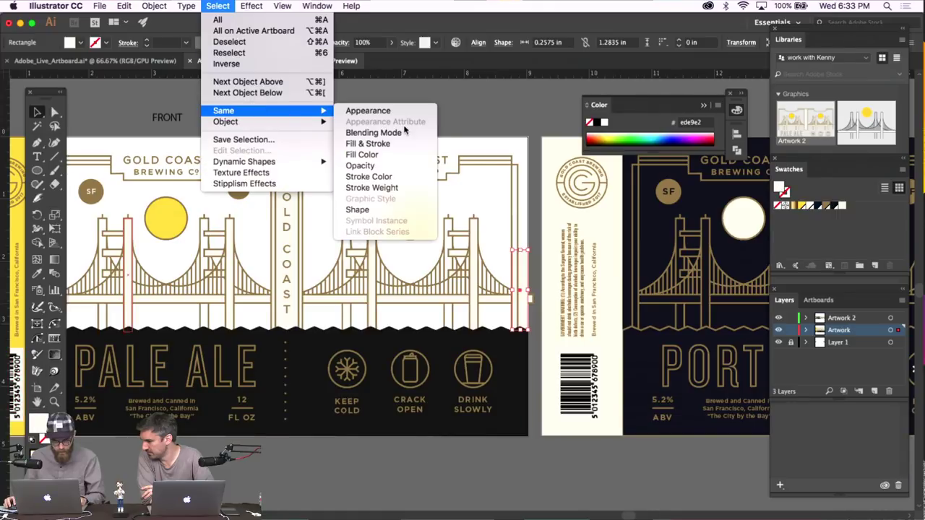
{"action": "left_click", "coordinate": [427, 154]}
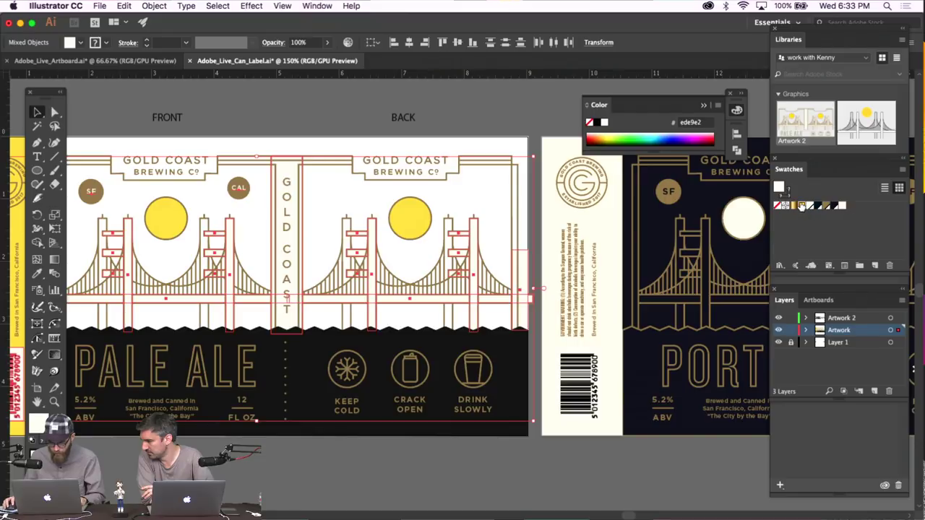
{"action": "left_click", "coordinate": [801, 206]}
{"action": "key", "text": "super+shift+a"}
Unlock all locked objects and unlock Layer 1
{"action": "left_click", "coordinate": [154, 6]}
{"action": "left_click", "coordinate": [166, 82]}
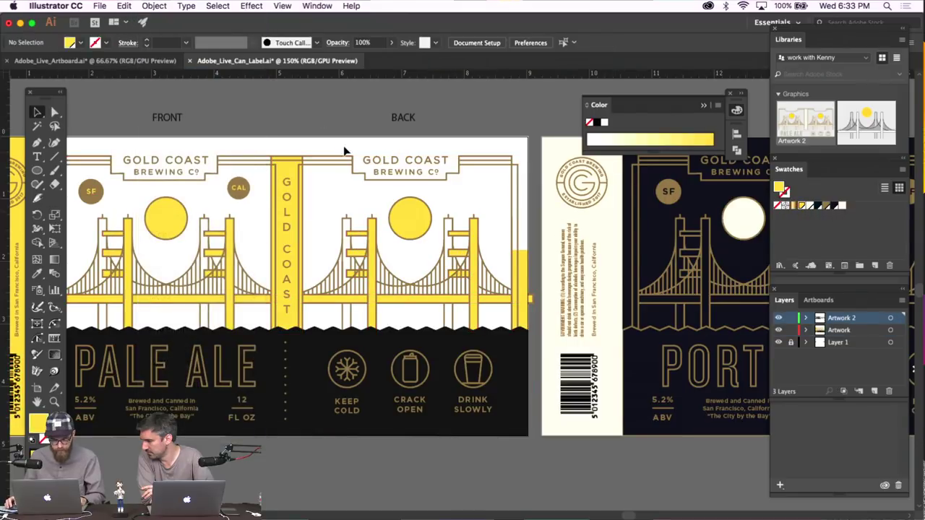
{"action": "left_click", "coordinate": [778, 342]}
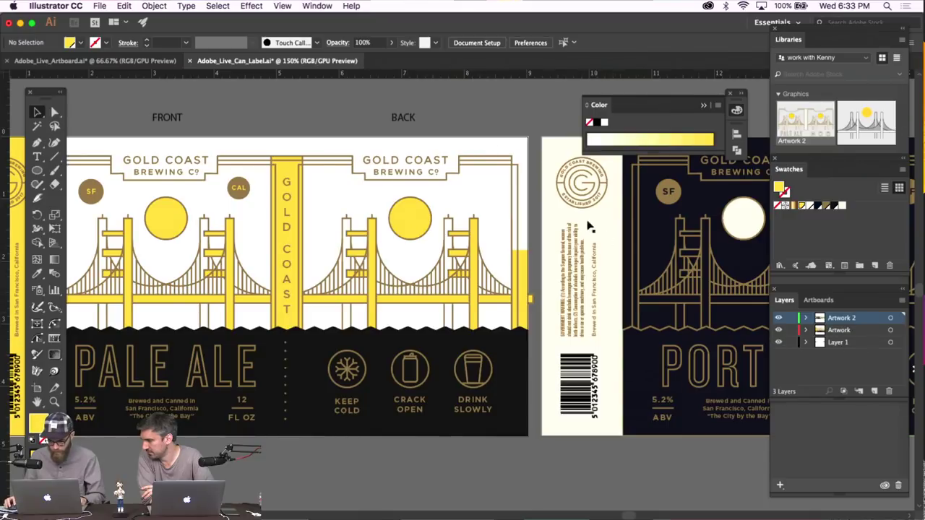
Swap the fill and stroke of the Pale Ale label's outer border path and fill it with the yellow swatch
{"action": "left_click", "coordinate": [531, 191]}
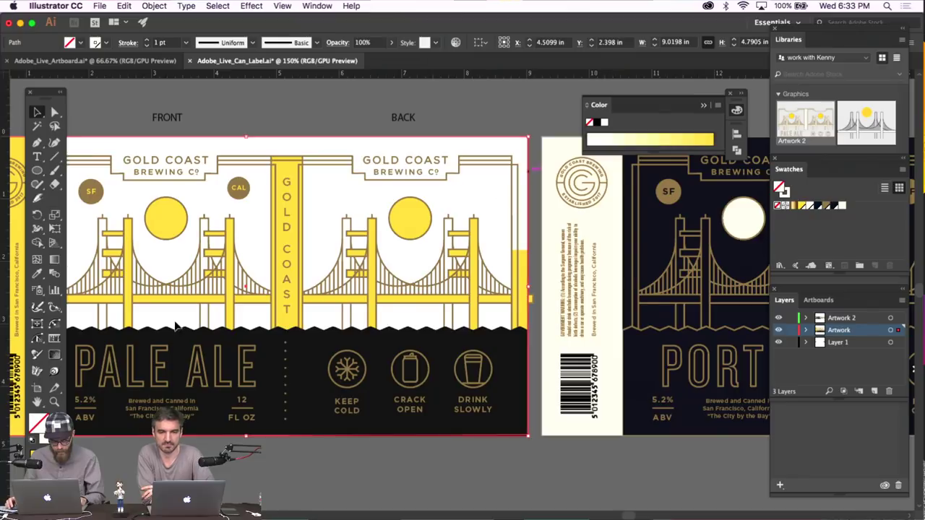
{"action": "key", "text": "shift+x"}
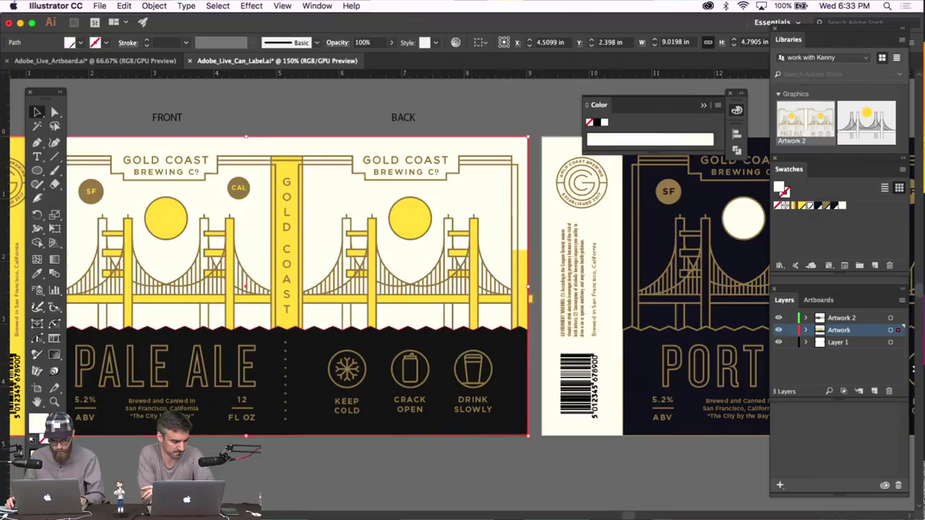
{"action": "left_click", "coordinate": [802, 206]}
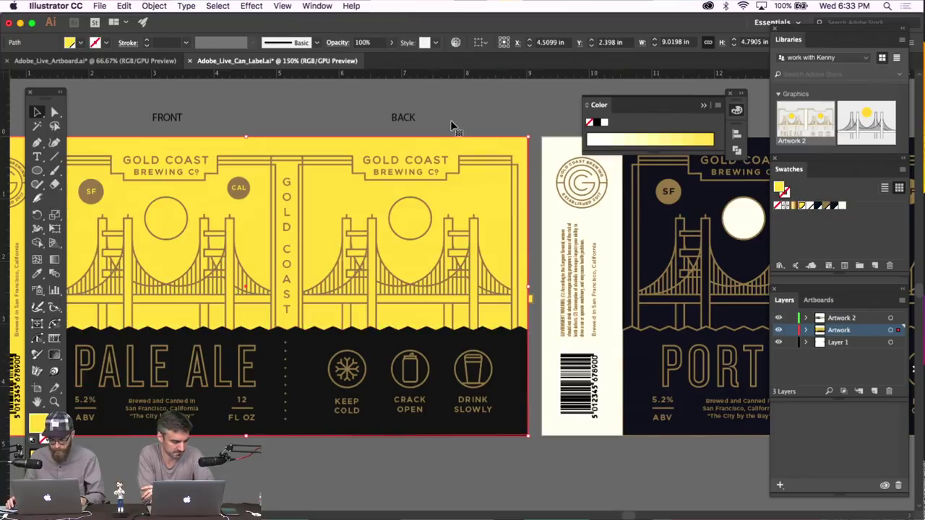
Recolour the Pale Ale label's side panel with the cream sampled from the neighbouring Porter label's side panel
{"action": "scroll", "coordinate": [447, 120], "scroll_direction": "left", "scroll_amount": 5}
{"action": "scroll", "coordinate": [446, 115], "scroll_direction": "left", "scroll_amount": 2}
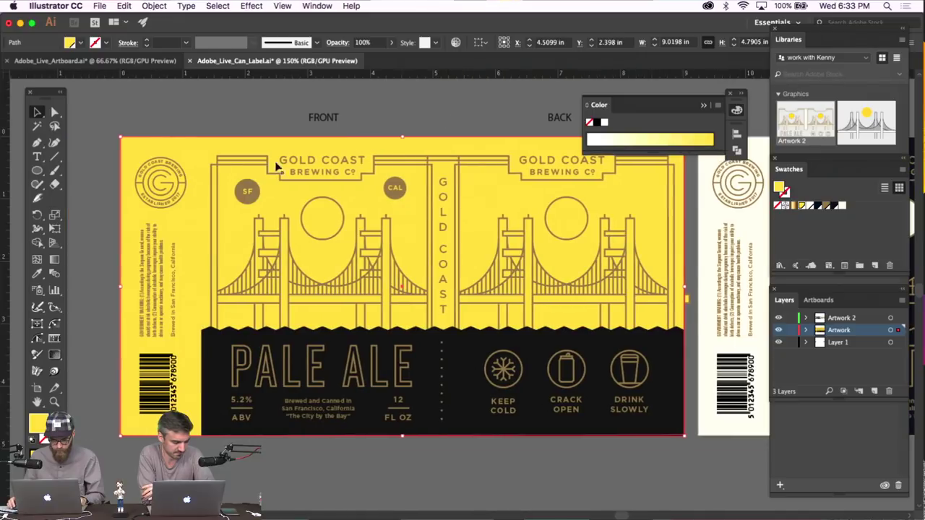
{"action": "left_click", "coordinate": [190, 227]}
{"action": "left_click", "coordinate": [37, 273]}
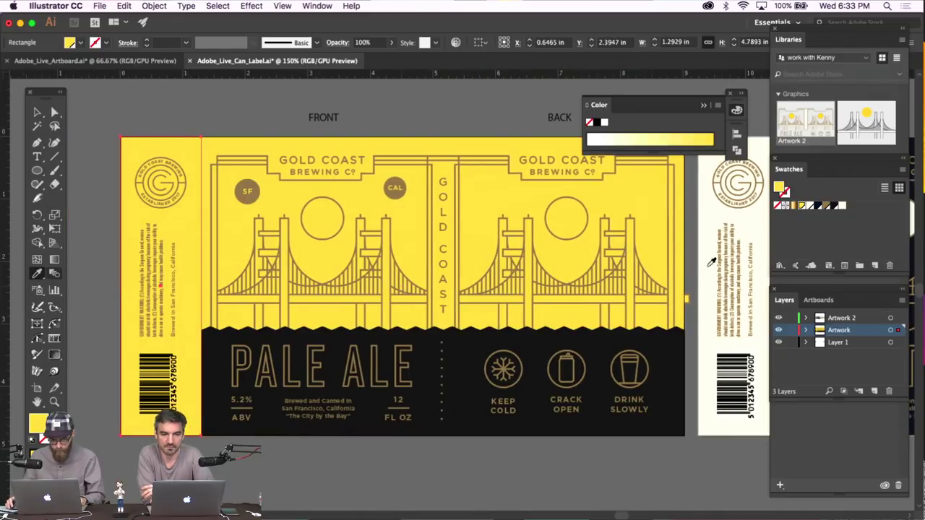
{"action": "left_click", "coordinate": [764, 229]}
{"action": "left_click", "coordinate": [37, 112]}
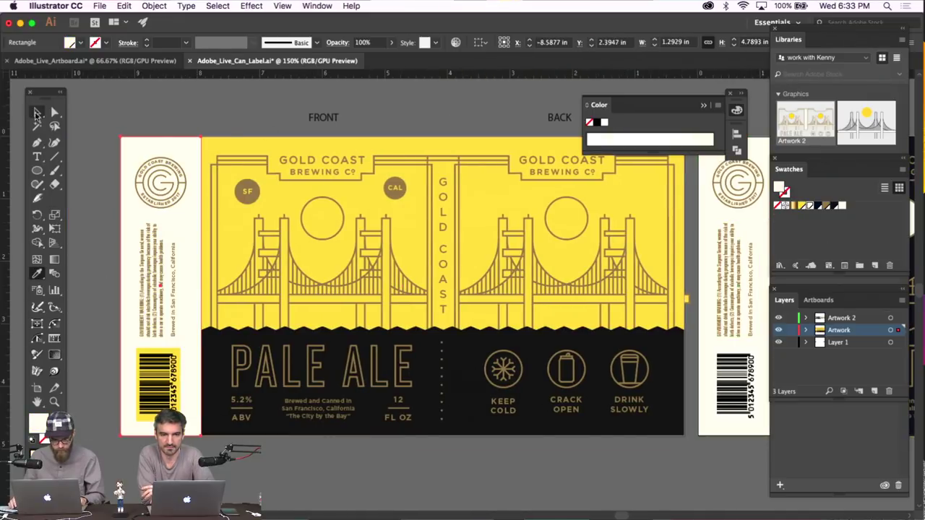
Recolour the black wavy-edged lower panel of the Pale Ale label with the yellow sampled from its bridge background, and deselect it
{"action": "left_click", "coordinate": [433, 370]}
{"action": "left_click", "coordinate": [37, 273]}
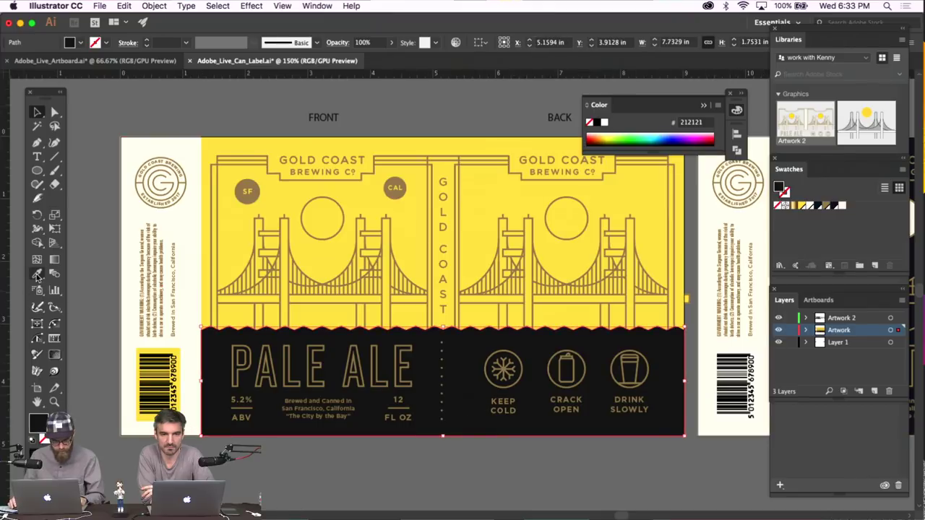
{"action": "left_click", "coordinate": [340, 313]}
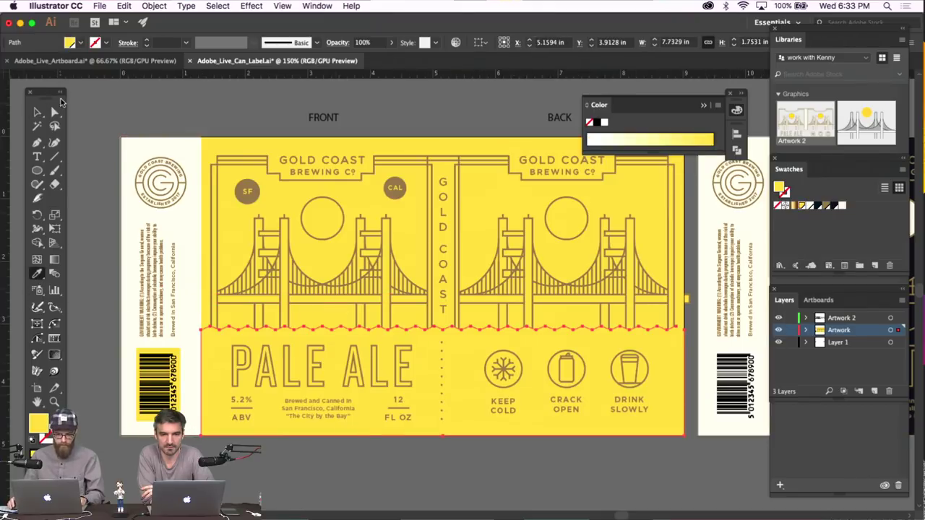
{"action": "left_click", "coordinate": [37, 112]}
{"action": "left_click", "coordinate": [253, 123]}
Give the Pale Ale label's wavy-edged lower panel a stroke in the gold-brown swatch
{"action": "key", "text": "super+minus"}
{"action": "key", "text": "super+minus"}
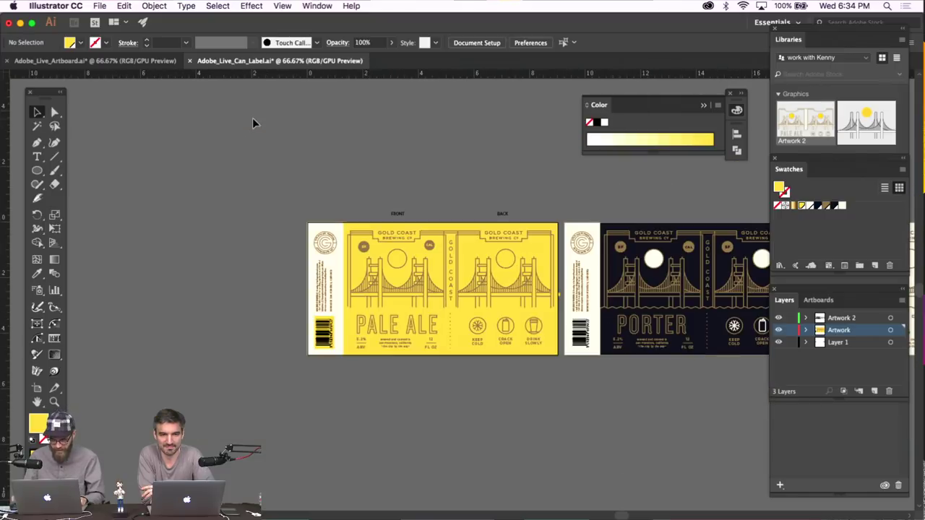
{"action": "key", "text": "super+plus"}
{"action": "key", "text": "super+plus"}
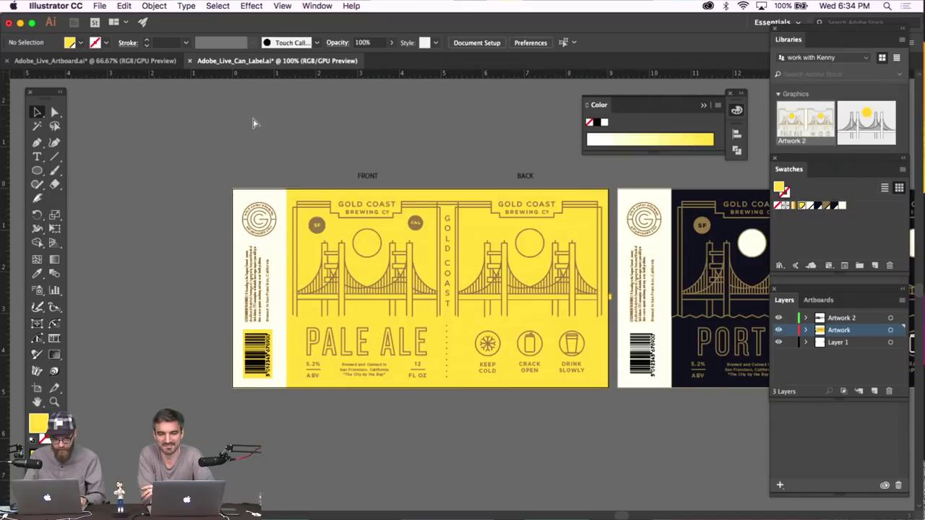
{"action": "left_click", "coordinate": [425, 342]}
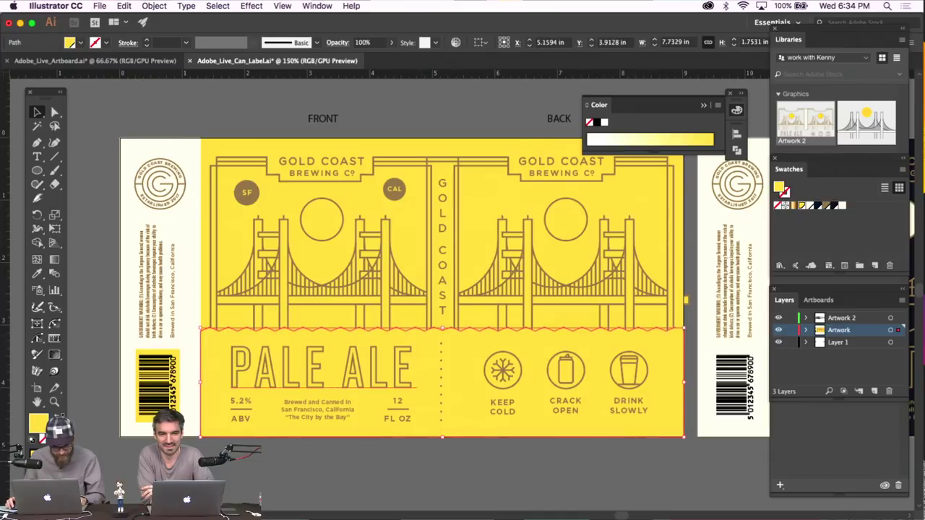
{"action": "left_click", "coordinate": [827, 206]}
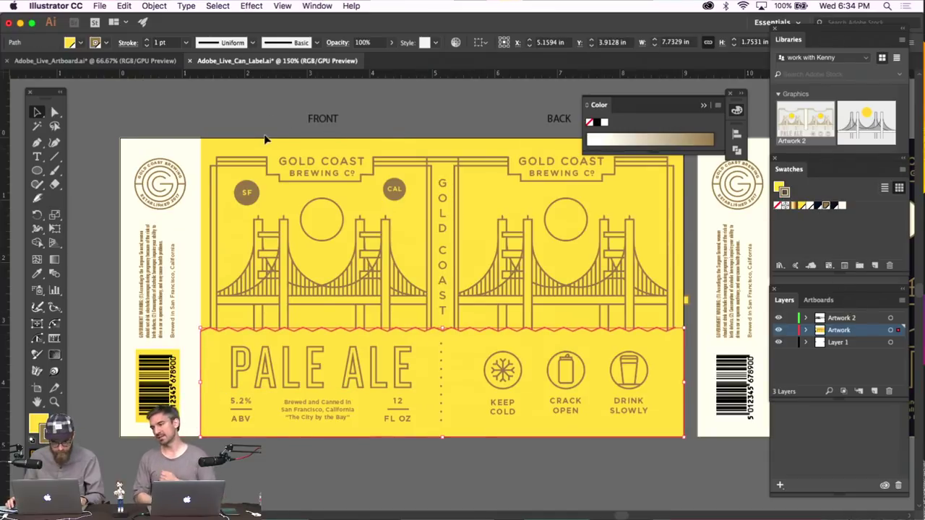
Check the stroke weight of the label's frame lines and set the lower panel's stroke to 1.5 pt to match
{"action": "left_click", "coordinate": [253, 165]}
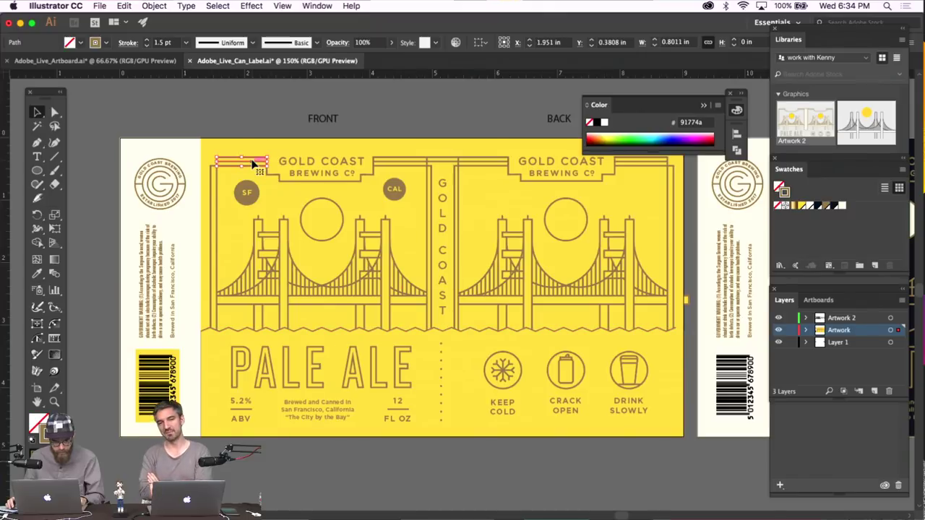
{"action": "left_click", "coordinate": [357, 338]}
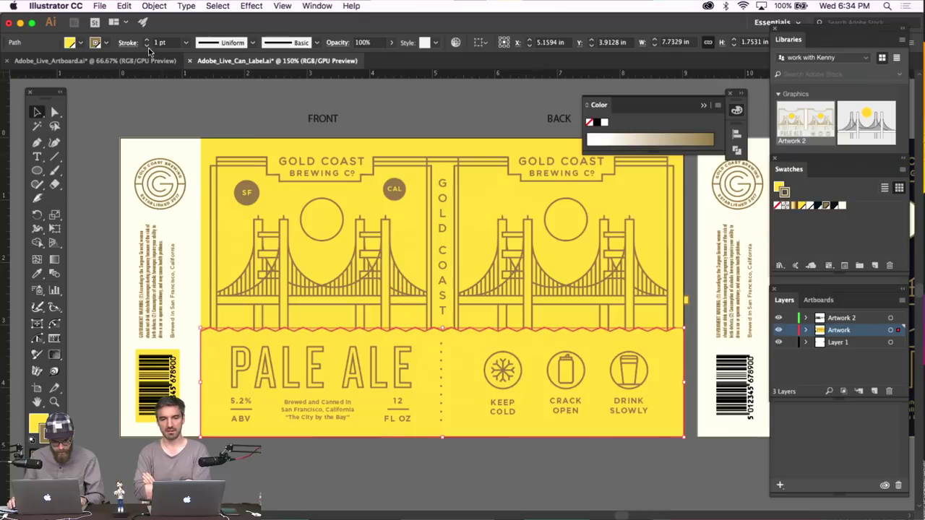
{"action": "left_click", "coordinate": [243, 167]}
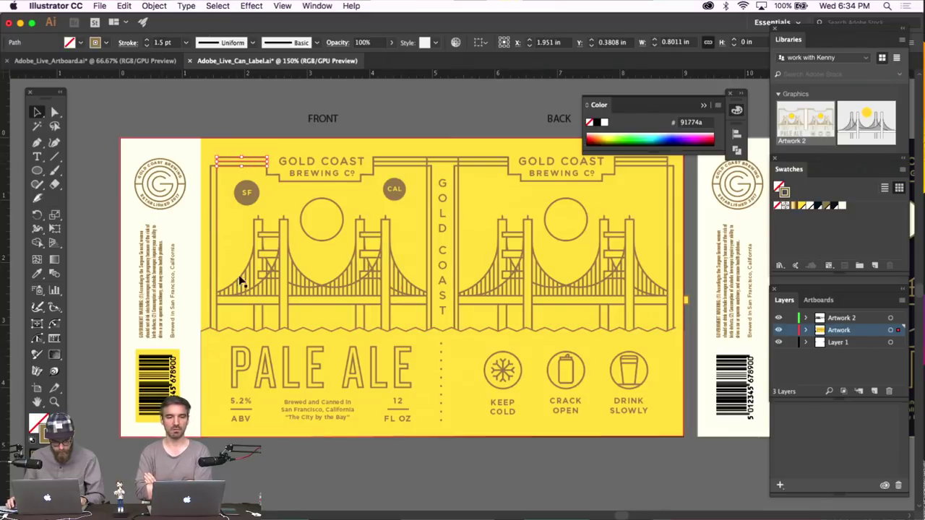
{"action": "left_click", "coordinate": [268, 336]}
{"action": "left_click", "coordinate": [154, 41]}
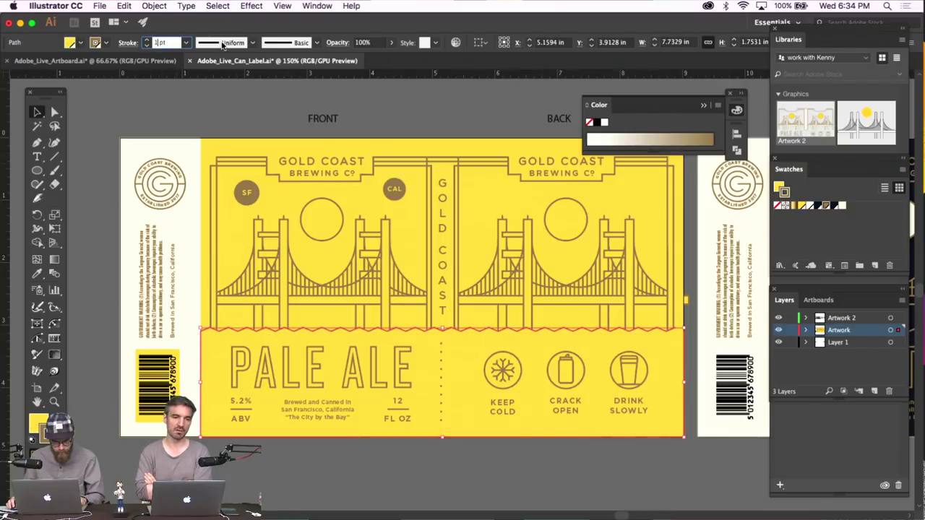
{"action": "type", "text": ".5"}
{"action": "left_click", "coordinate": [269, 107]}
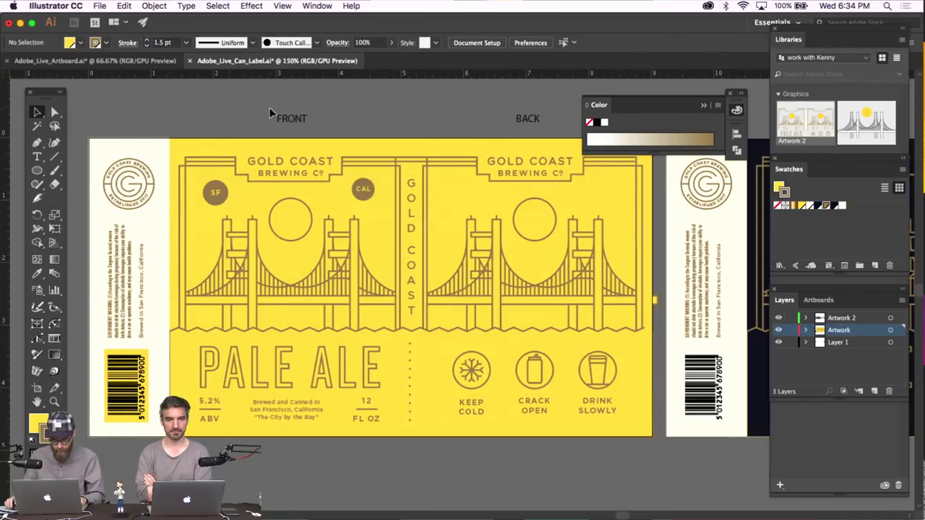
Select all the artwork of the navy Porter label
{"action": "key", "text": "super+minus"}
{"action": "scroll", "coordinate": [269, 109], "scroll_direction": "right", "scroll_amount": 5}
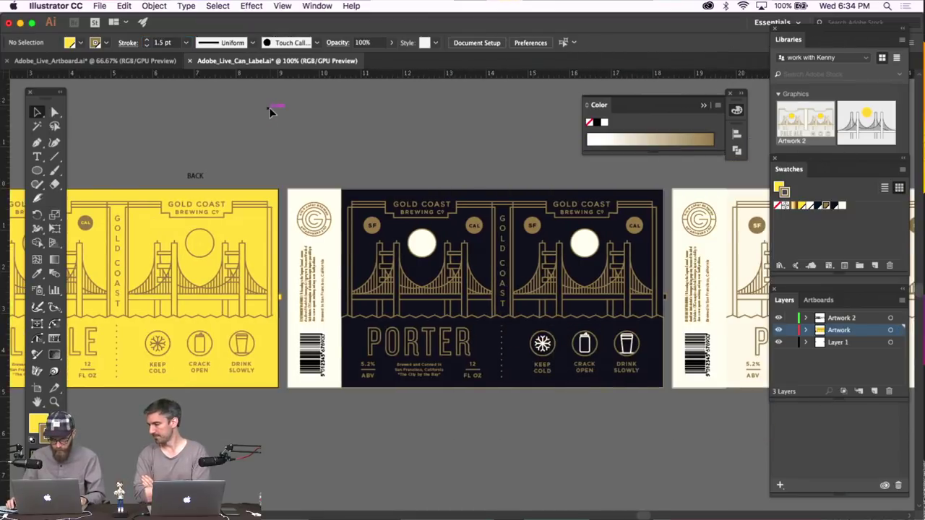
{"action": "left_click", "coordinate": [288, 186]}
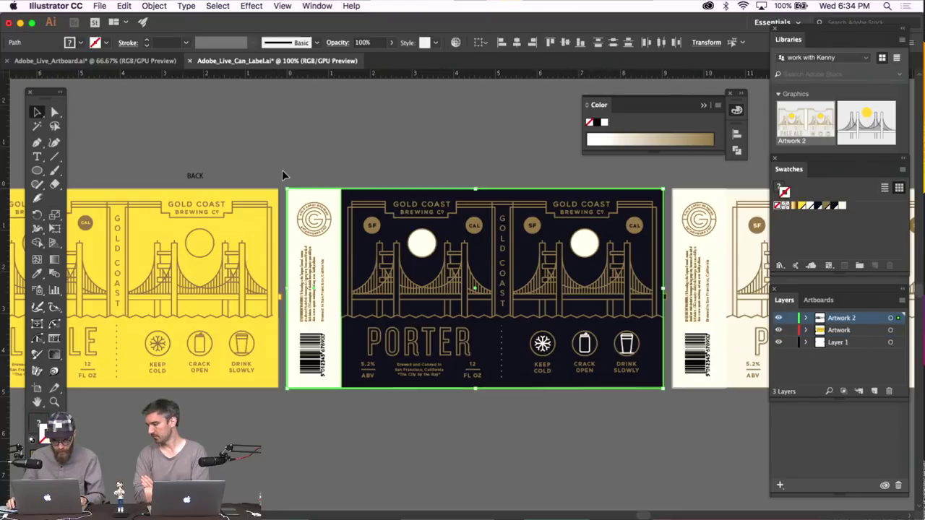
{"action": "left_click", "coordinate": [282, 169]}
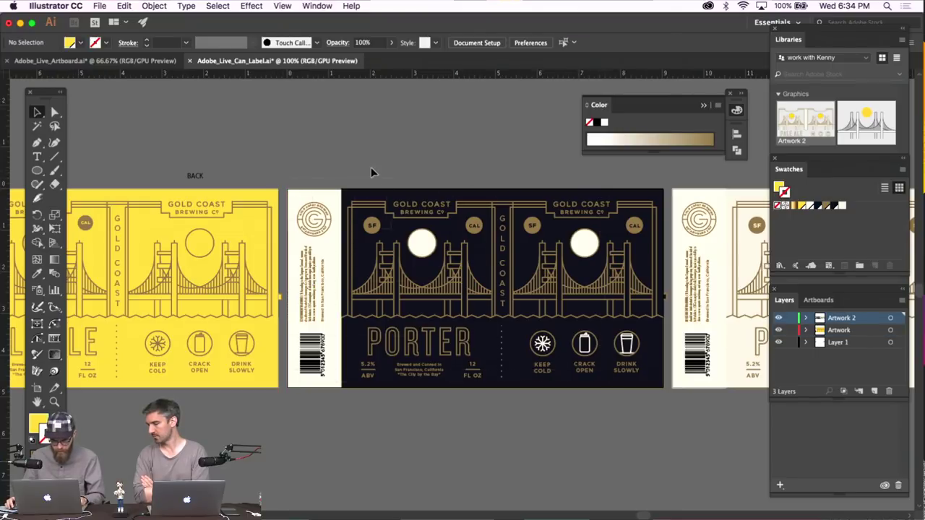
{"action": "left_click", "coordinate": [152, 6]}
{"action": "left_click", "coordinate": [292, 168]}
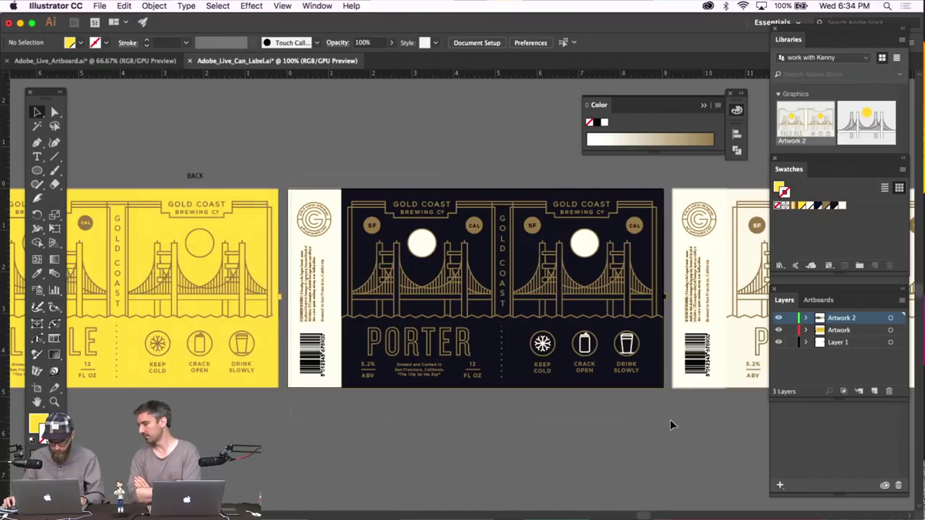
{"action": "key", "text": "super+a"}
Add the selected Porter label artwork to the shared Creative Cloud library as a graphic and switch to Adobe Dimension CC
{"action": "left_click", "coordinate": [100, 5]}
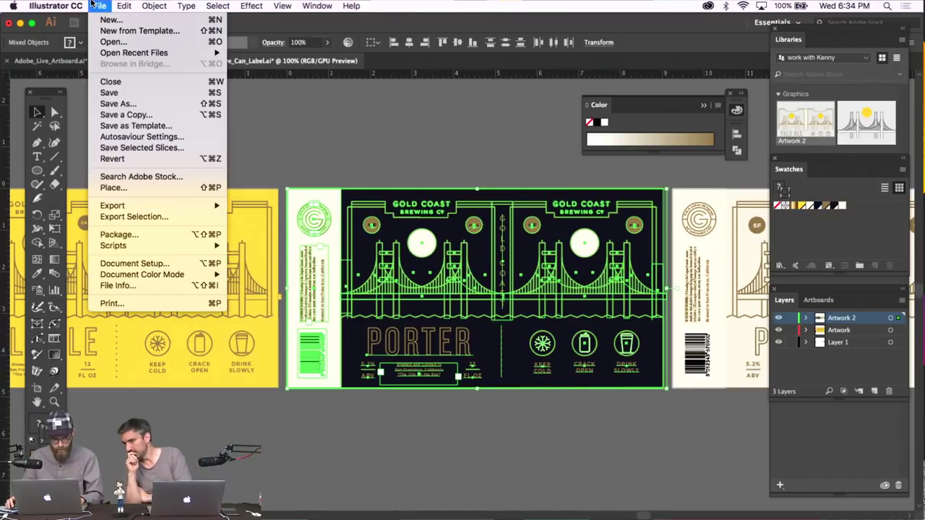
{"action": "mouse_move", "coordinate": [141, 207]}
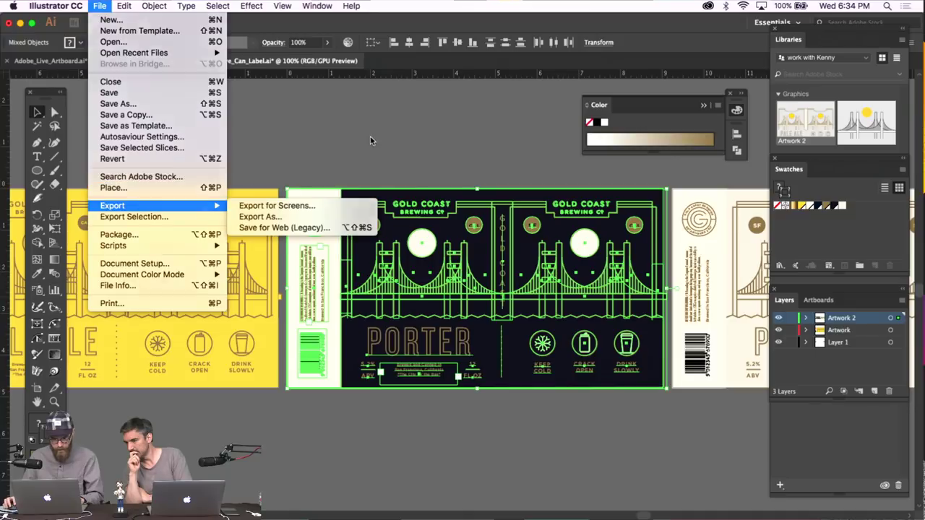
{"action": "left_click", "coordinate": [463, 160]}
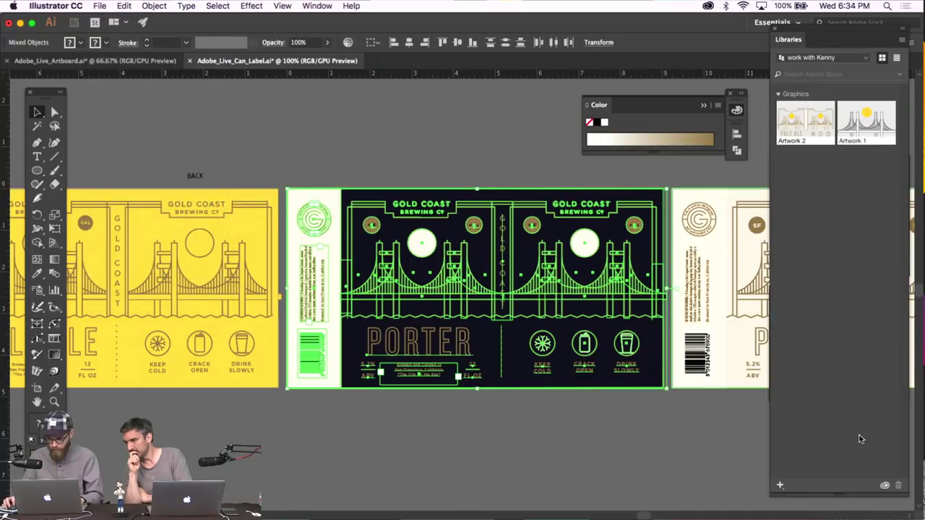
{"action": "left_click_drag", "start_coordinate": [385, 231], "coordinate": [871, 196]}
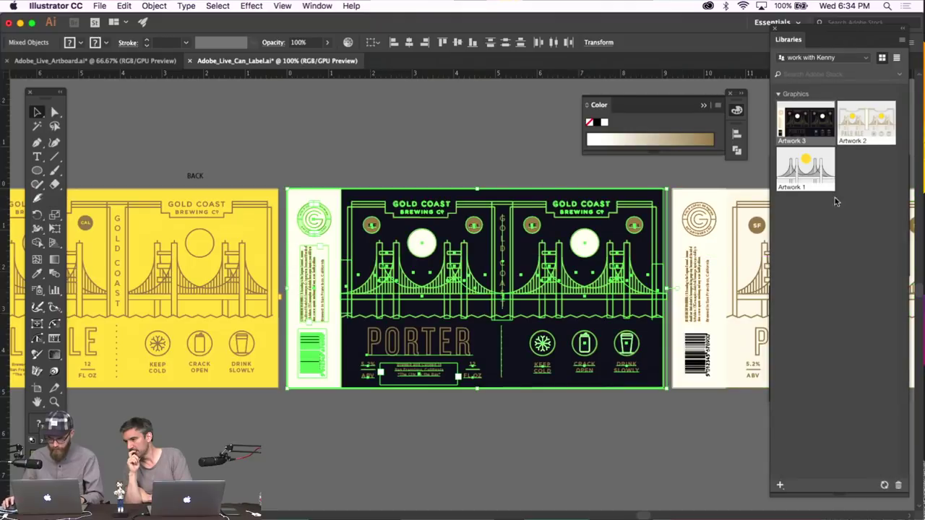
{"action": "mouse_move", "coordinate": [22, 217]}
{"action": "left_click", "coordinate": [22, 375]}
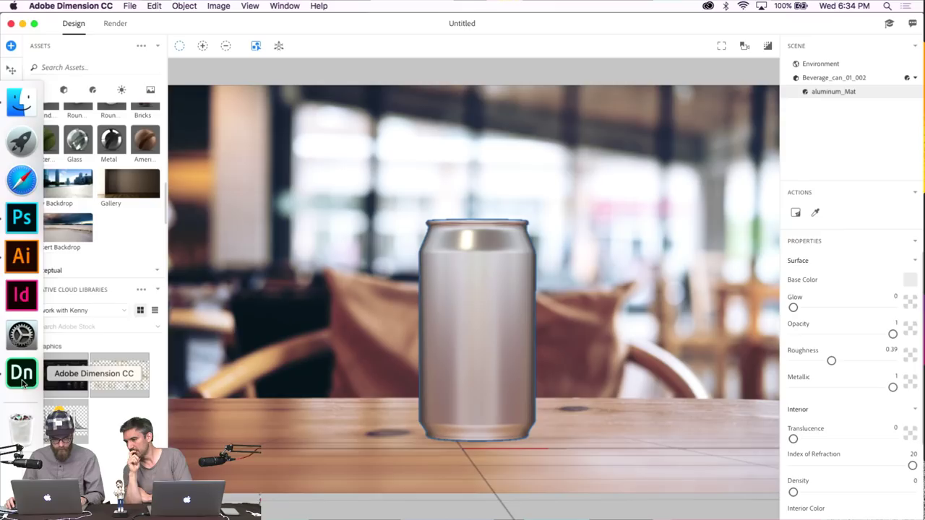
{"action": "left_click_drag", "start_coordinate": [63, 373], "coordinate": [70, 369]}
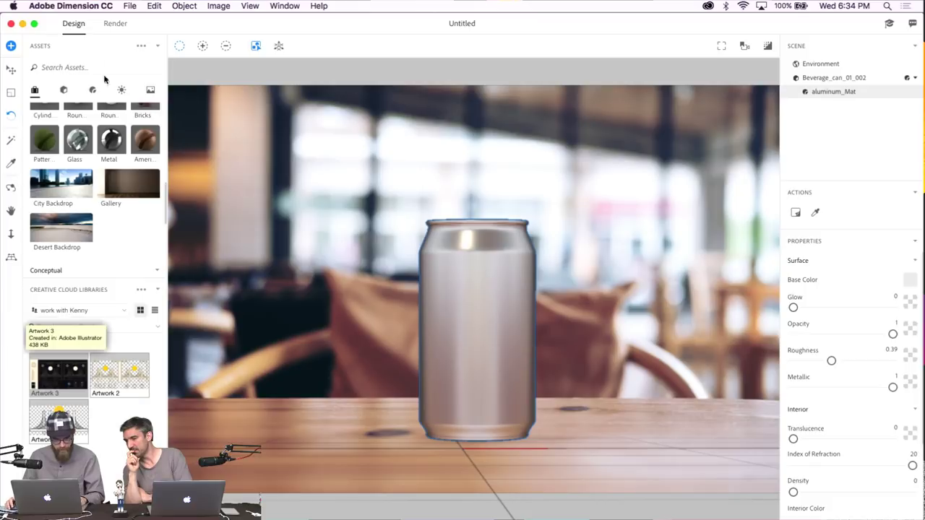
{"action": "left_click", "coordinate": [129, 6]}
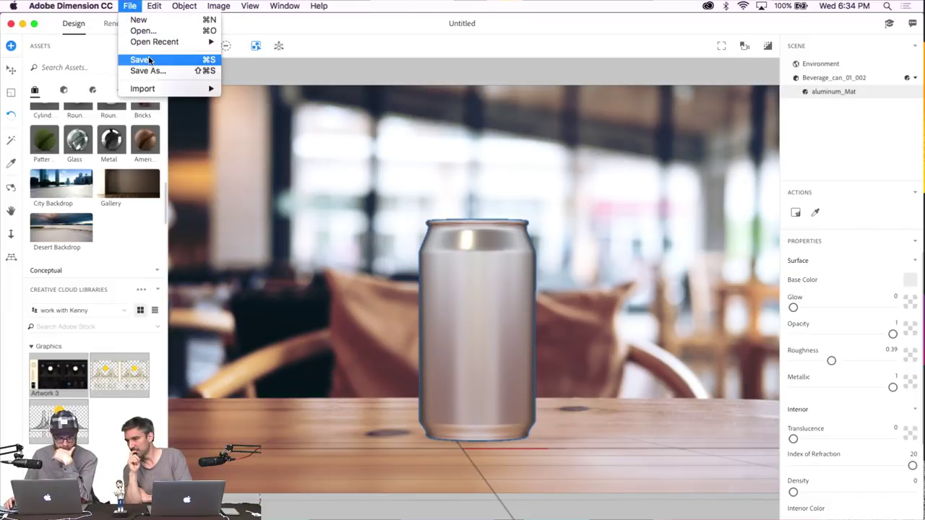
{"action": "mouse_move", "coordinate": [154, 44]}
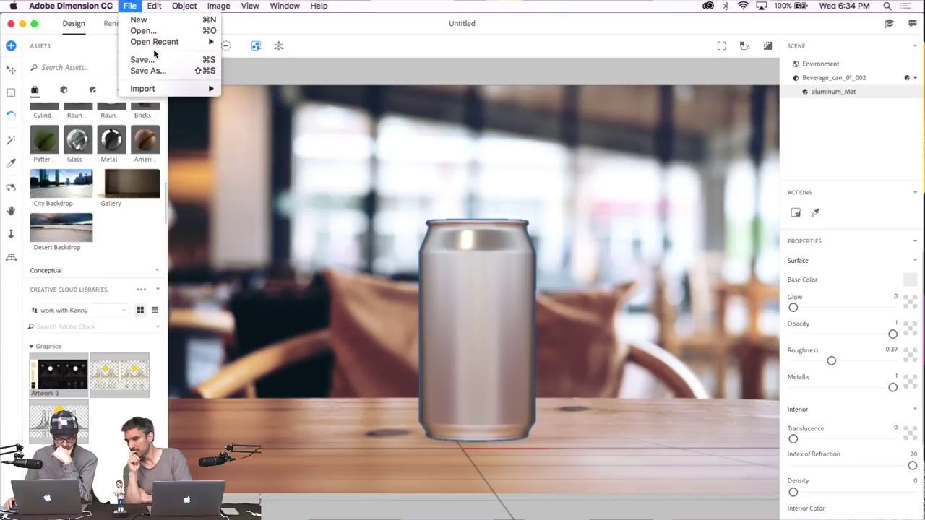
{"action": "left_click", "coordinate": [354, 55]}
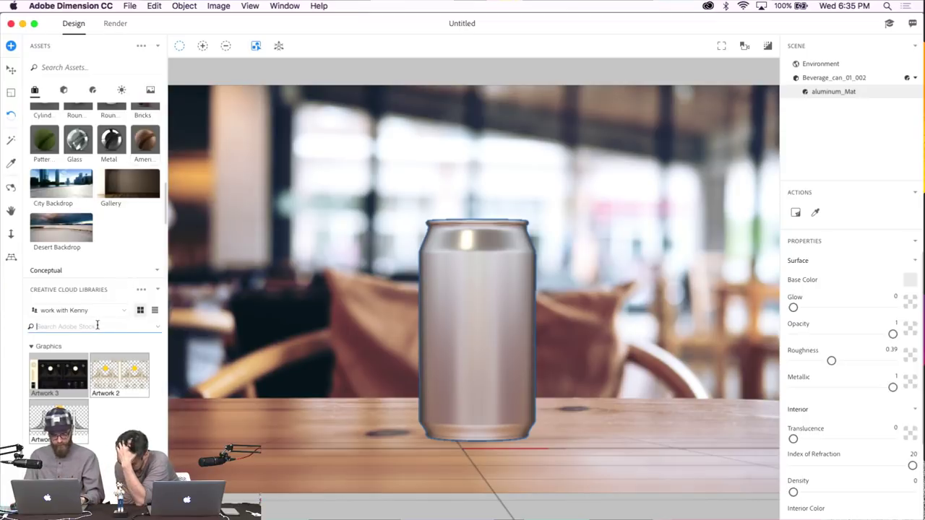
Search Adobe Stock for "can" and filter the results to models
{"action": "type", "text": "d"}
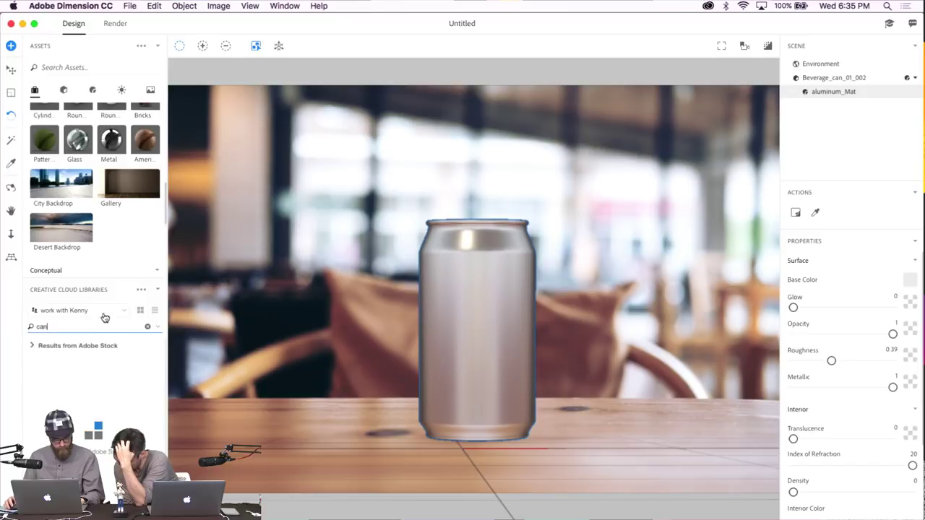
{"action": "left_click", "coordinate": [32, 346]}
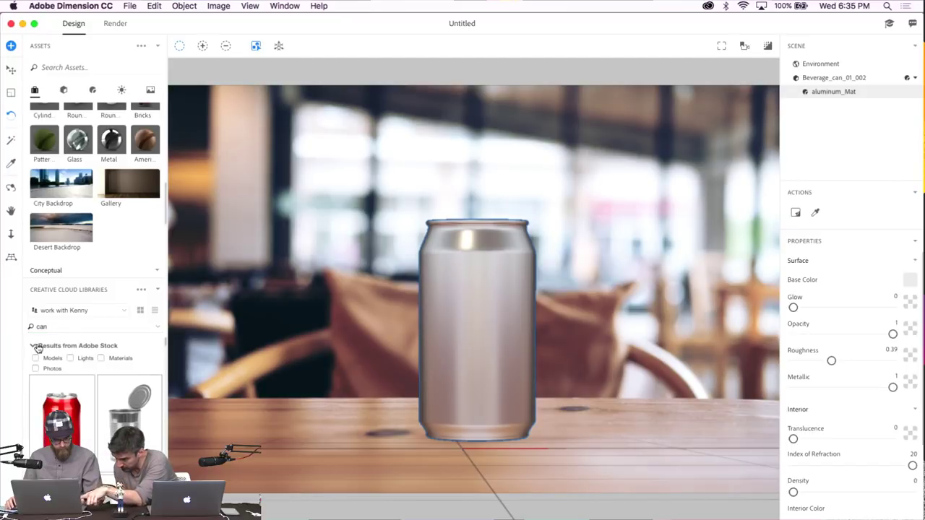
{"action": "left_click", "coordinate": [34, 346]}
{"action": "left_click", "coordinate": [34, 347]}
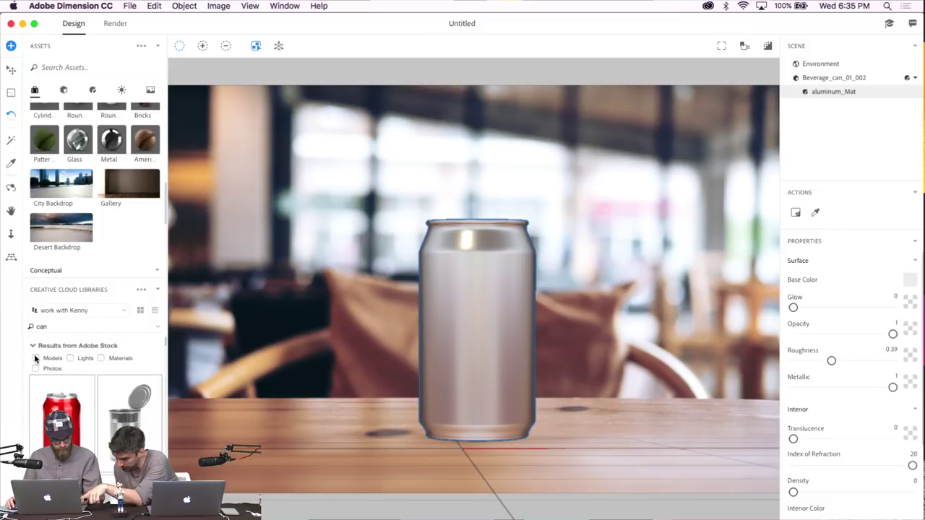
{"action": "left_click", "coordinate": [36, 358]}
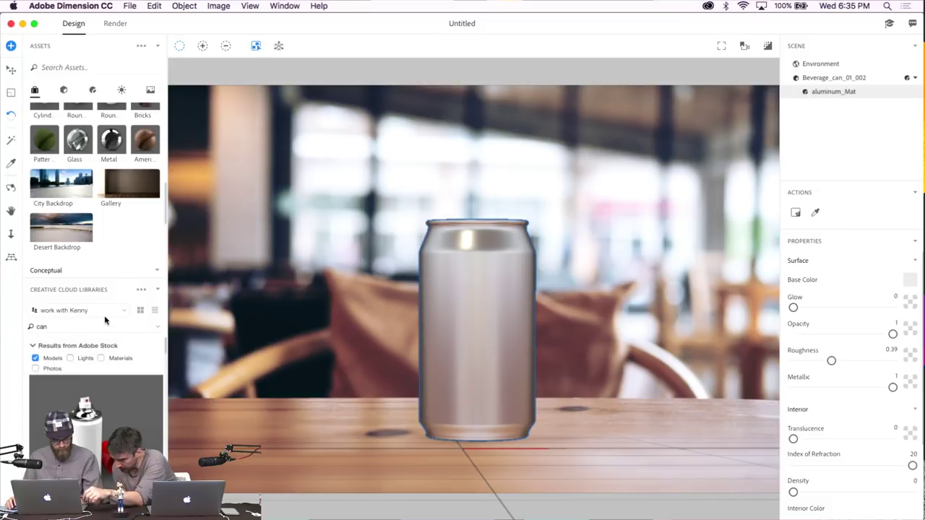
{"action": "scroll", "coordinate": [115, 417], "scroll_direction": "down", "scroll_amount": 3}
{"action": "scroll", "coordinate": [116, 417], "scroll_direction": "down", "scroll_amount": 1}
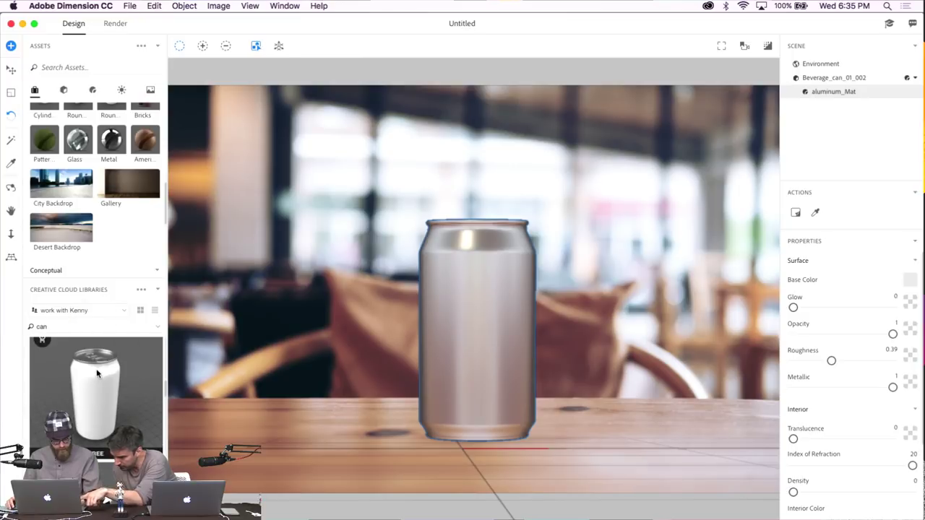
License the free "Can Drink" model into the library and place it in the scene
{"action": "left_click", "coordinate": [43, 344]}
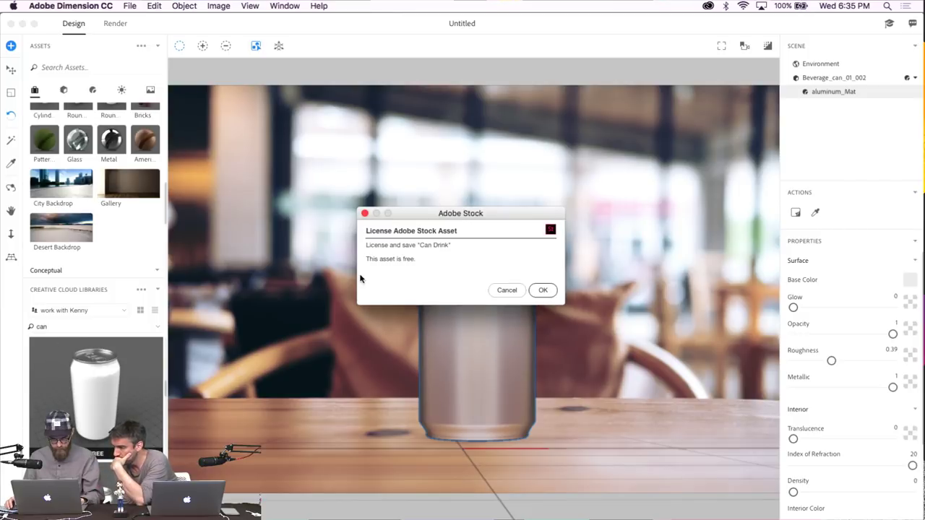
{"action": "left_click", "coordinate": [542, 289]}
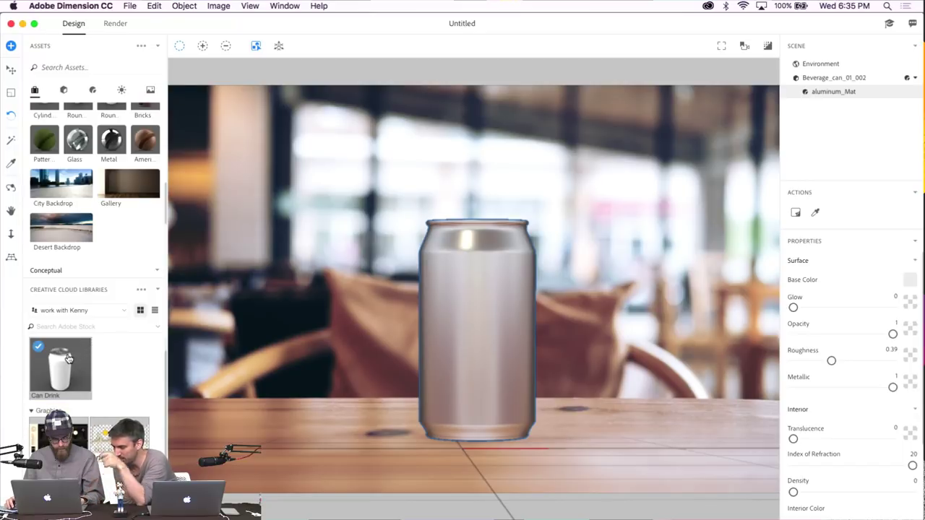
{"action": "left_click_drag", "start_coordinate": [68, 359], "coordinate": [245, 311]}
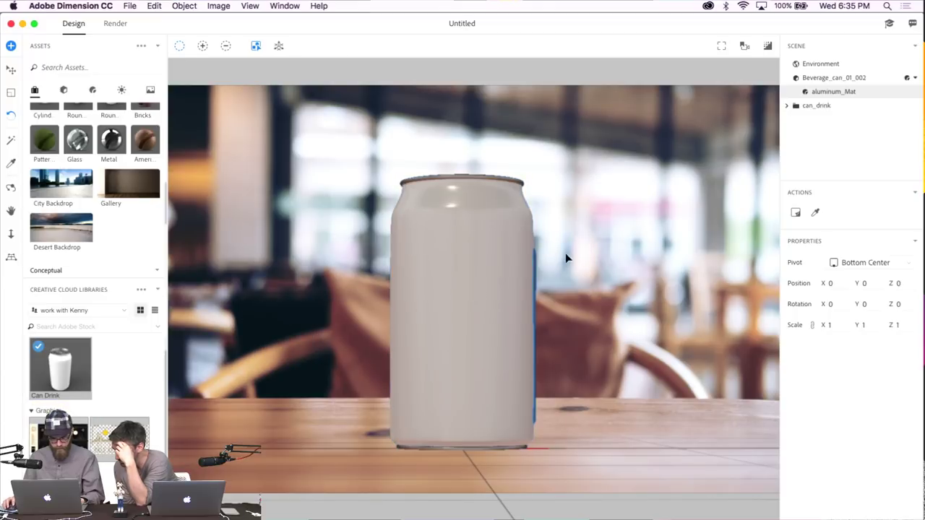
Apply the Artwork 3 Porter label to the white can as a decal, scaled to about 2,196% with the moon facing front
{"action": "left_click_drag", "start_coordinate": [54, 432], "coordinate": [458, 289]}
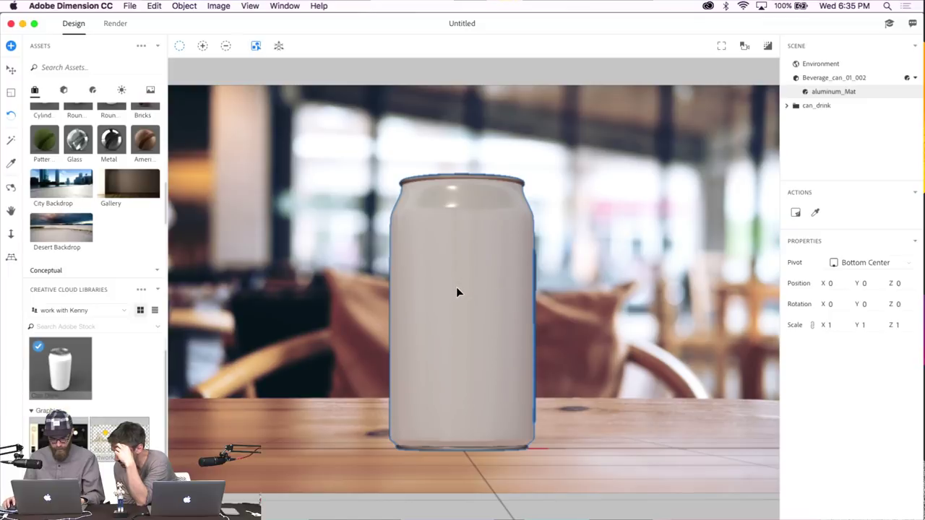
{"action": "left_click_drag", "start_coordinate": [57, 433], "coordinate": [467, 302]}
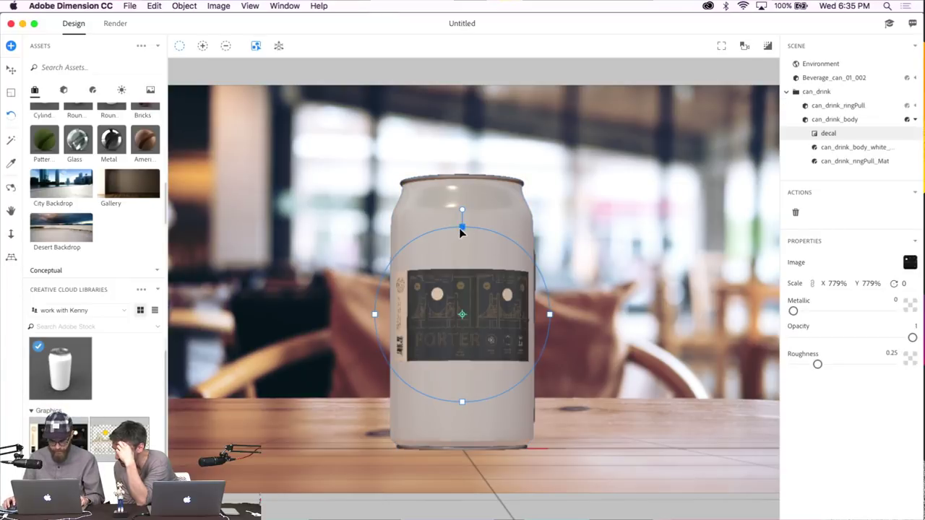
{"action": "left_click_drag", "start_coordinate": [454, 189], "coordinate": [355, 59]}
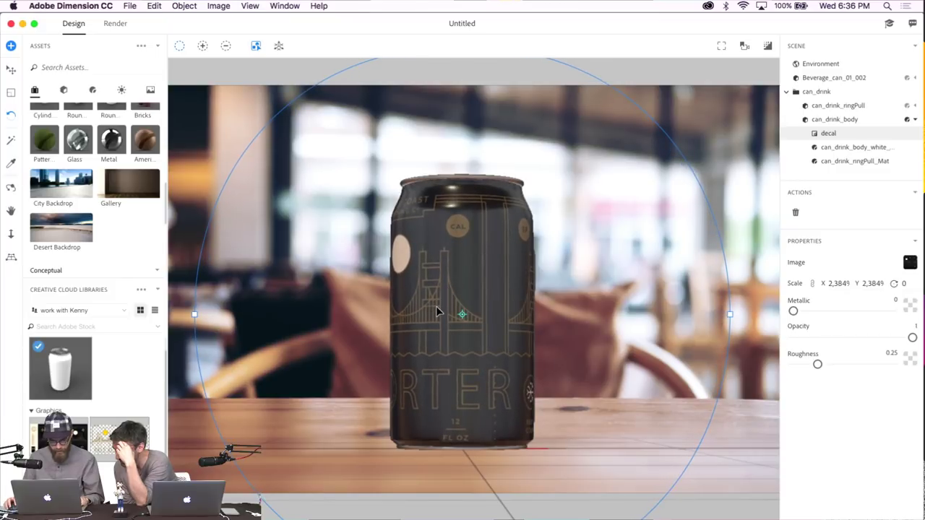
{"action": "left_click_drag", "start_coordinate": [443, 317], "coordinate": [466, 313]}
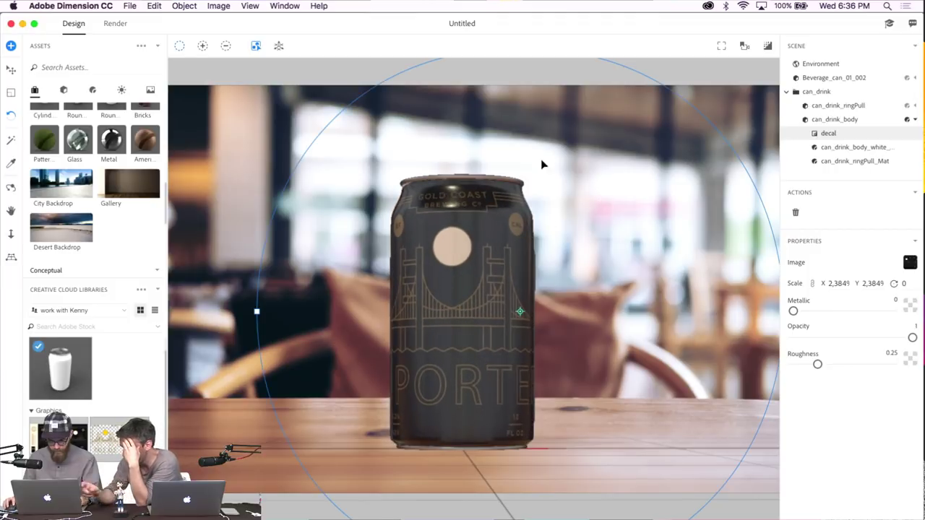
{"action": "mouse_move", "coordinate": [272, 315]}
{"action": "left_mouse_down"}
{"action": "mouse_move", "coordinate": [296, 316]}
{"action": "mouse_move", "coordinate": [280, 313]}
{"action": "left_mouse_up"}
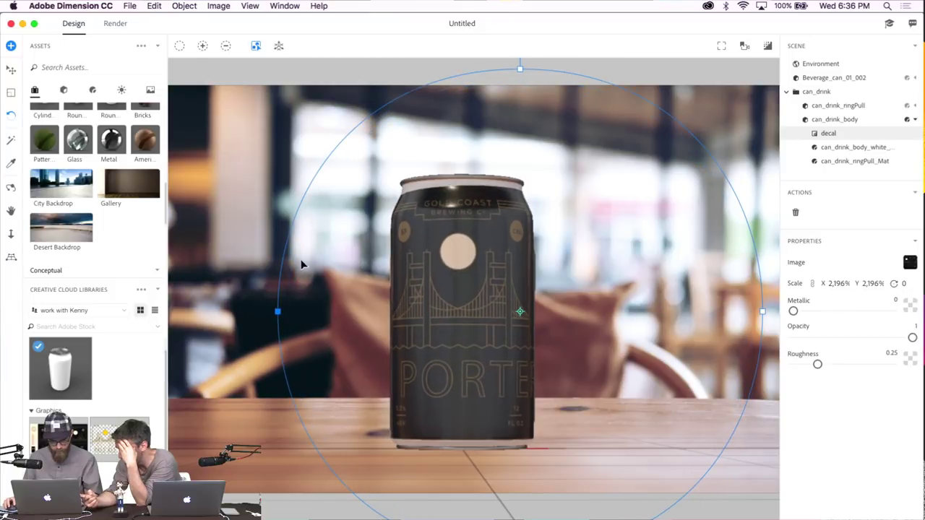
Apply the Black Matte material to the can body, then rescale the Porter decal to about 2,076% and reposition it on the front
{"action": "scroll", "coordinate": [143, 172], "scroll_direction": "up", "scroll_amount": 5}
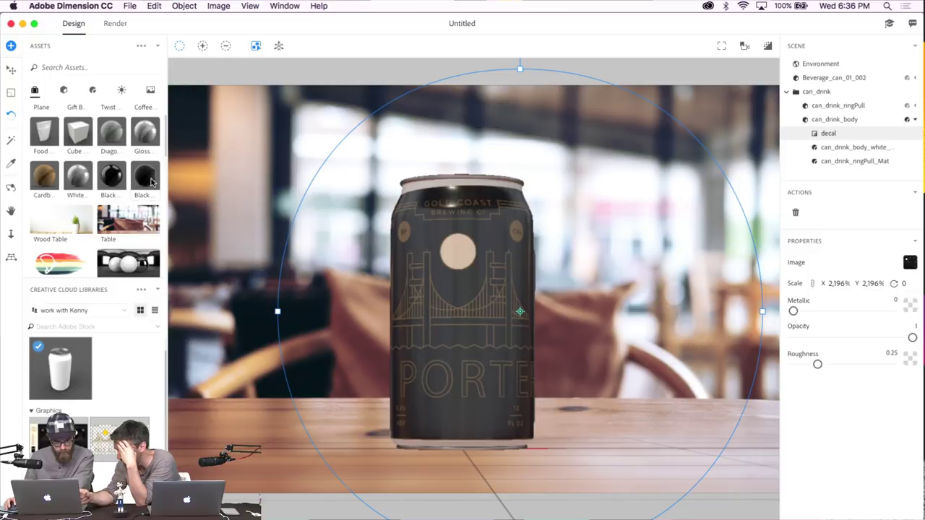
{"action": "left_click", "coordinate": [149, 186]}
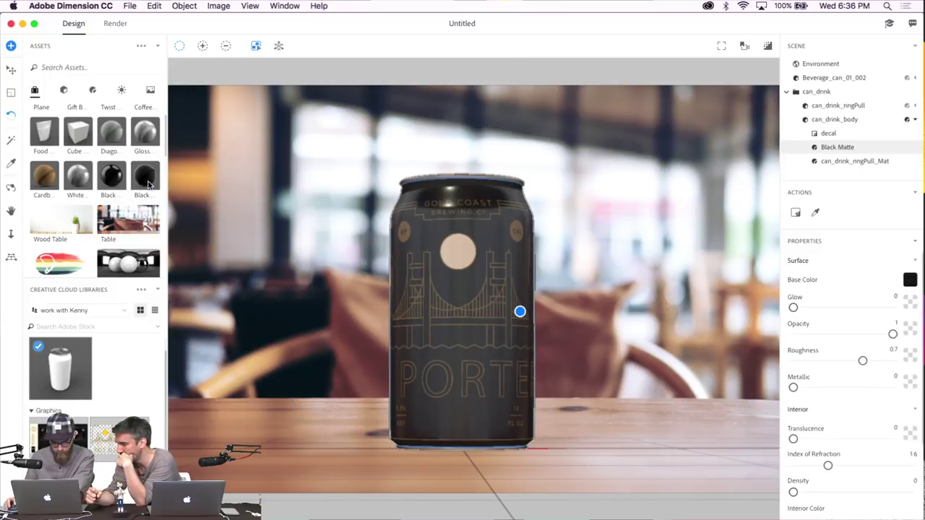
{"action": "left_click", "coordinate": [483, 319]}
{"action": "mouse_move", "coordinate": [475, 319]}
{"action": "left_mouse_down"}
{"action": "mouse_move", "coordinate": [470, 313]}
{"action": "mouse_move", "coordinate": [484, 318]}
{"action": "mouse_move", "coordinate": [465, 313]}
{"action": "mouse_move", "coordinate": [484, 317]}
{"action": "left_mouse_up"}
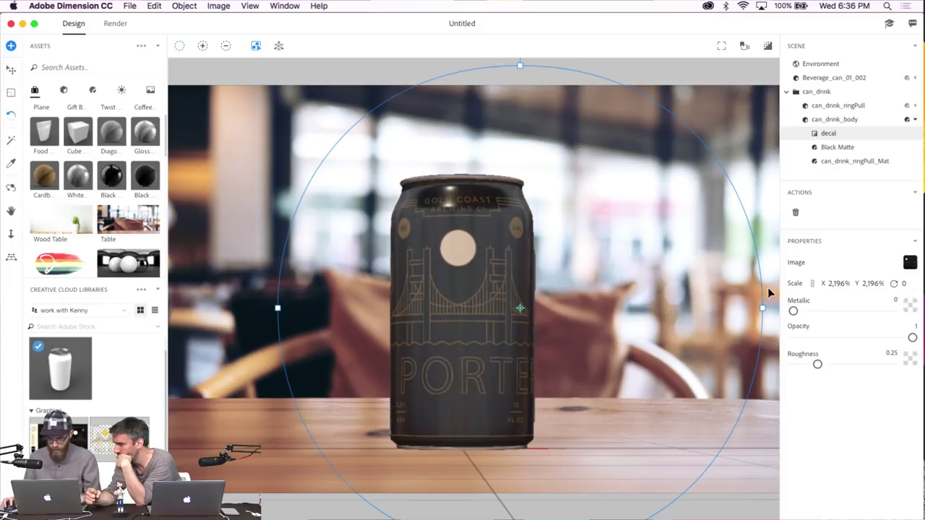
{"action": "left_click_drag", "start_coordinate": [764, 309], "coordinate": [750, 309]}
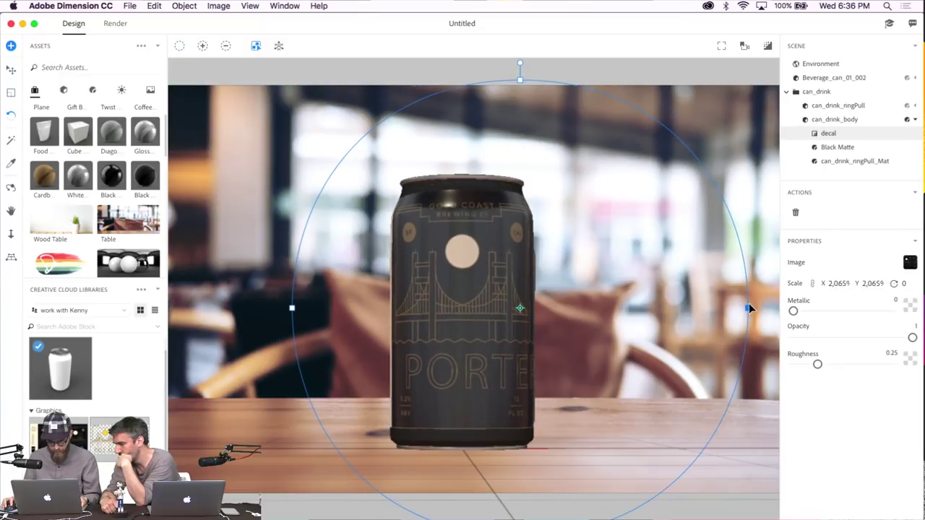
{"action": "left_click_drag", "start_coordinate": [493, 269], "coordinate": [531, 318]}
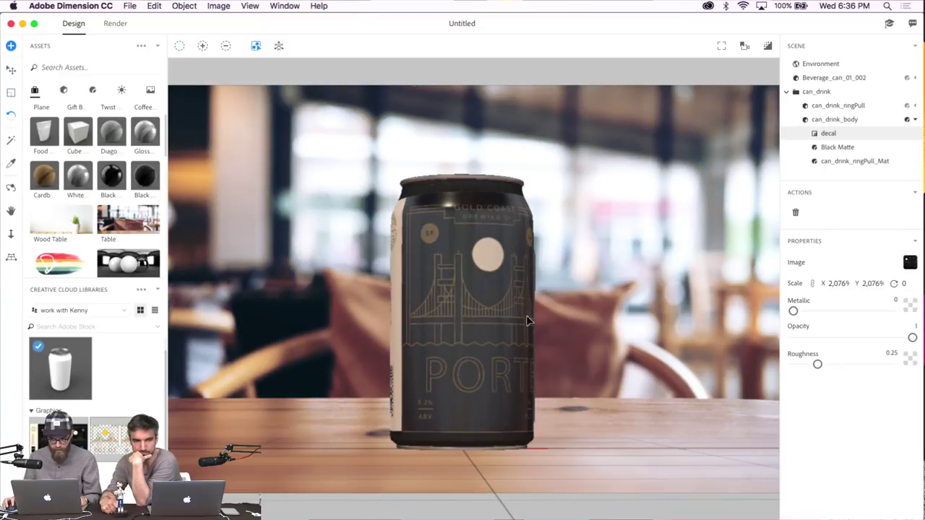
{"action": "left_click_drag", "start_coordinate": [500, 359], "coordinate": [475, 276]}
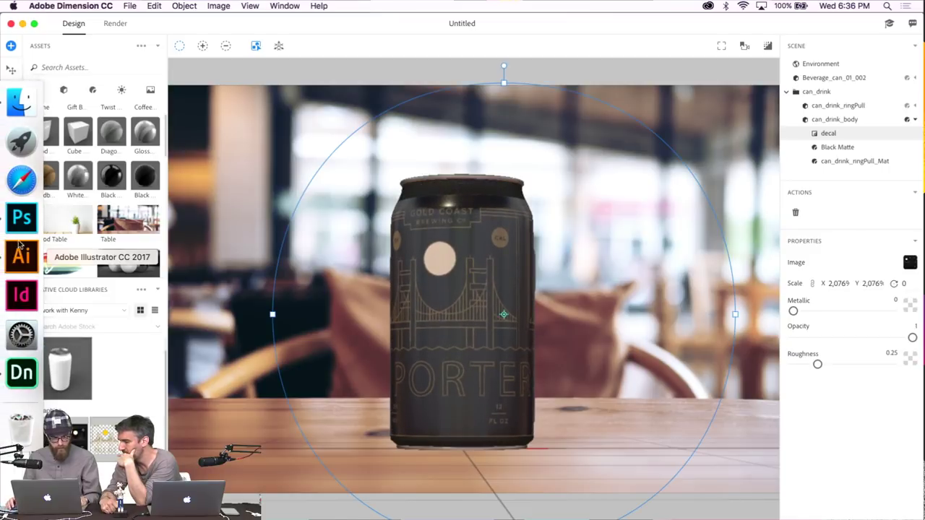
Switch to Illustrator and reselect all the artwork of the navy Porter label
{"action": "left_click", "coordinate": [19, 254]}
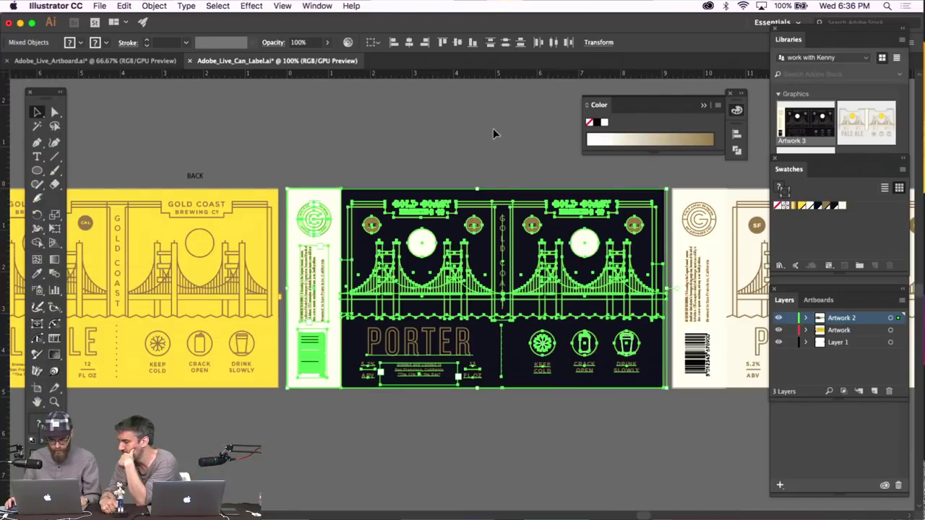
{"action": "left_click", "coordinate": [440, 137]}
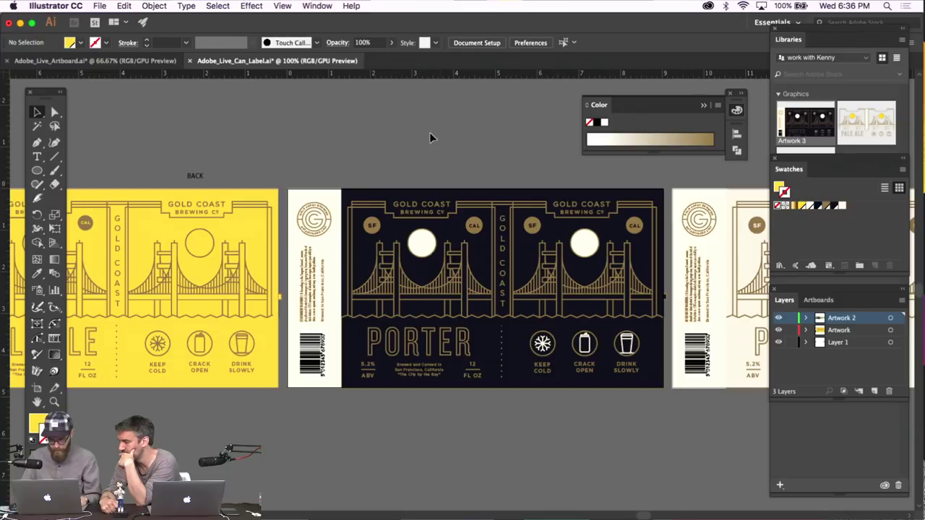
{"action": "key", "text": "super+minus"}
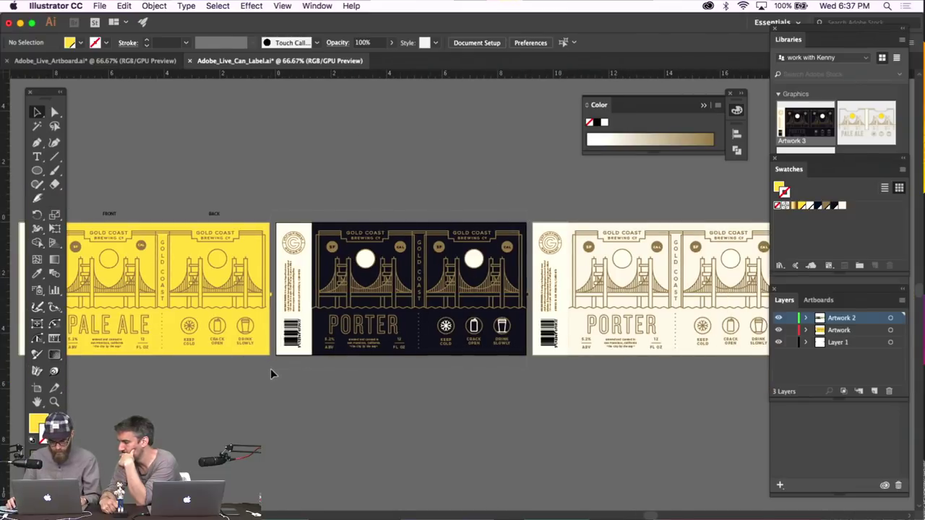
{"action": "left_click_drag", "start_coordinate": [272, 367], "coordinate": [317, 355]}
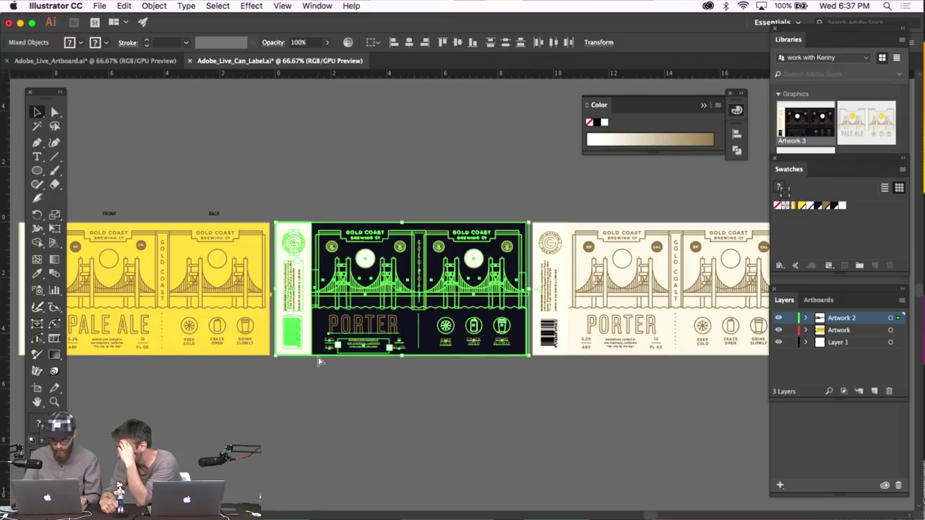
Convert the selected Porter label artwork to outlines by applying Outline Stroke twice
{"action": "key", "text": "super+plus"}
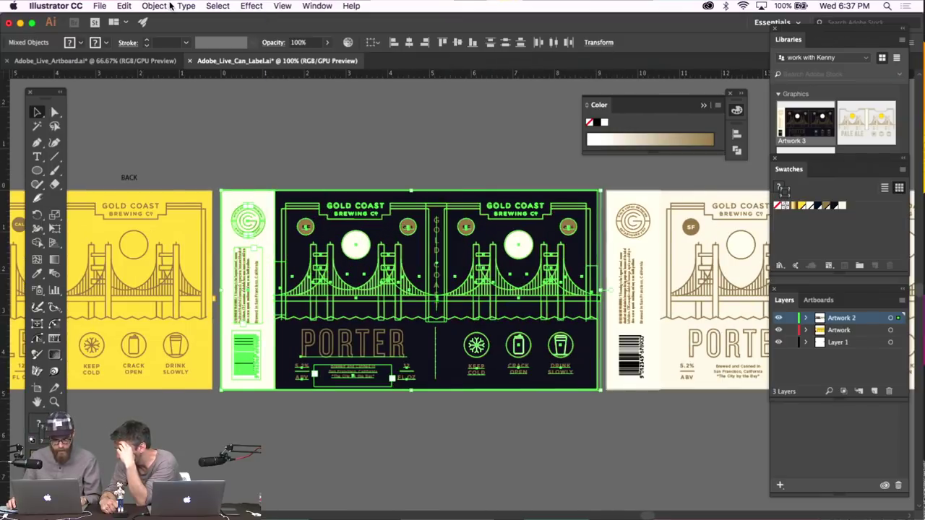
{"action": "left_click", "coordinate": [169, 6]}
{"action": "mouse_move", "coordinate": [181, 264]}
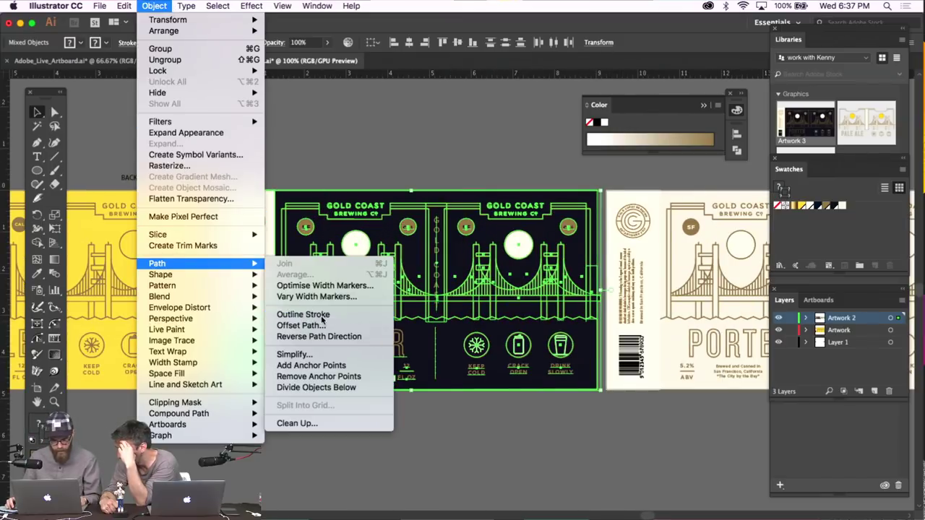
{"action": "left_click", "coordinate": [322, 318]}
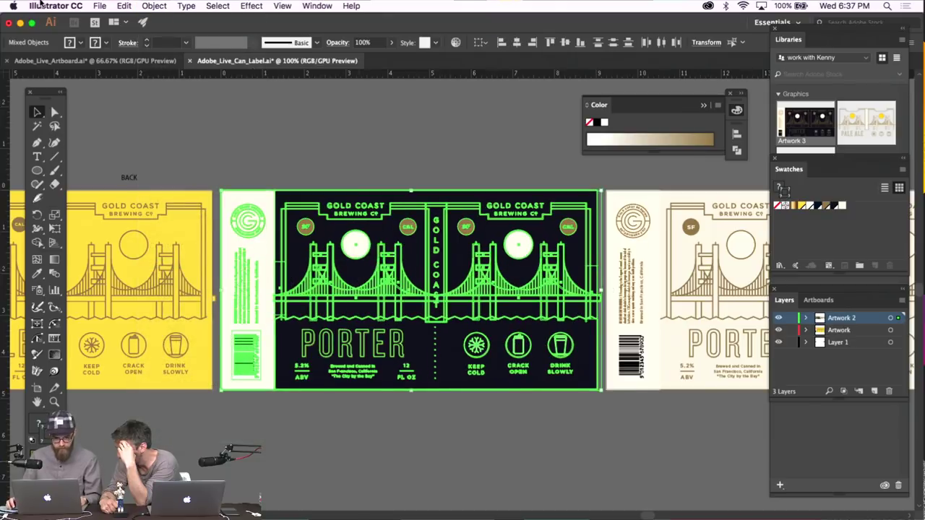
{"action": "left_click", "coordinate": [154, 6]}
{"action": "mouse_move", "coordinate": [197, 263]}
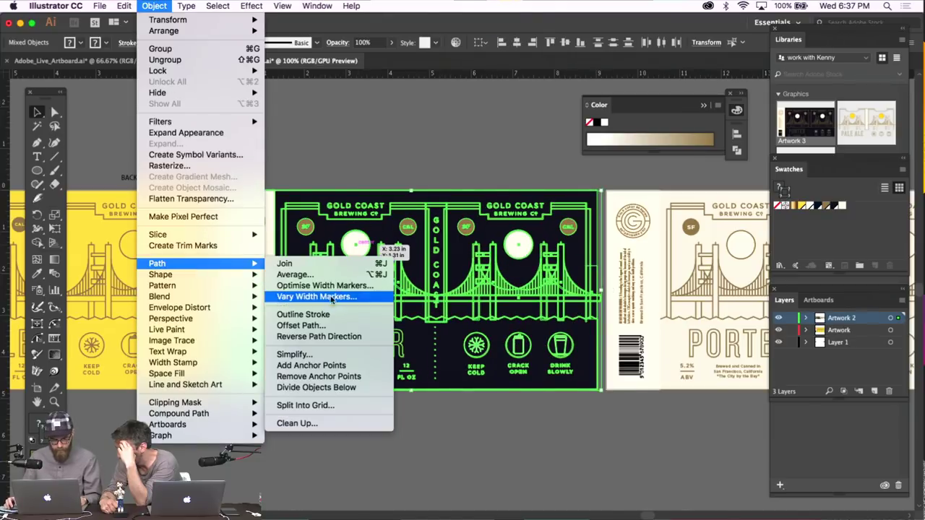
{"action": "left_click", "coordinate": [325, 314]}
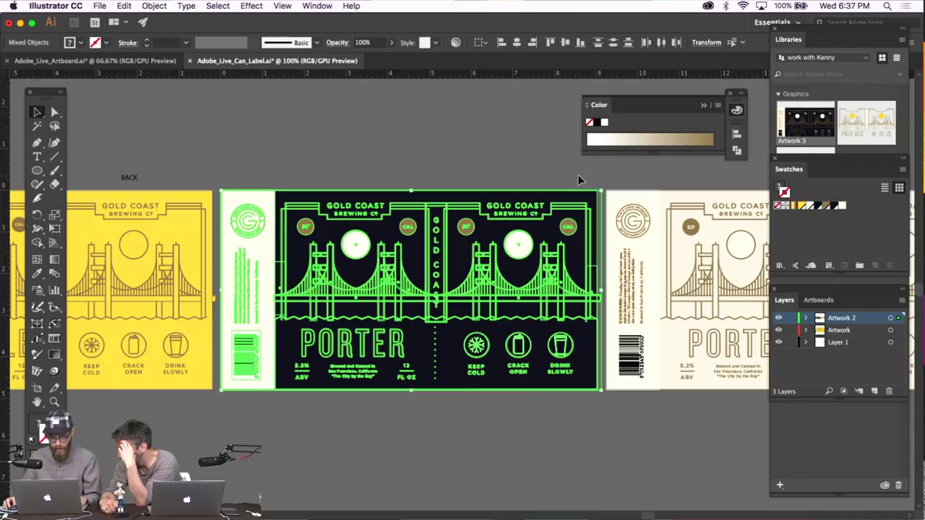
Merge the outlined Porter label shapes with Pathfinder and deselect the artwork
{"action": "left_click", "coordinate": [318, 6]}
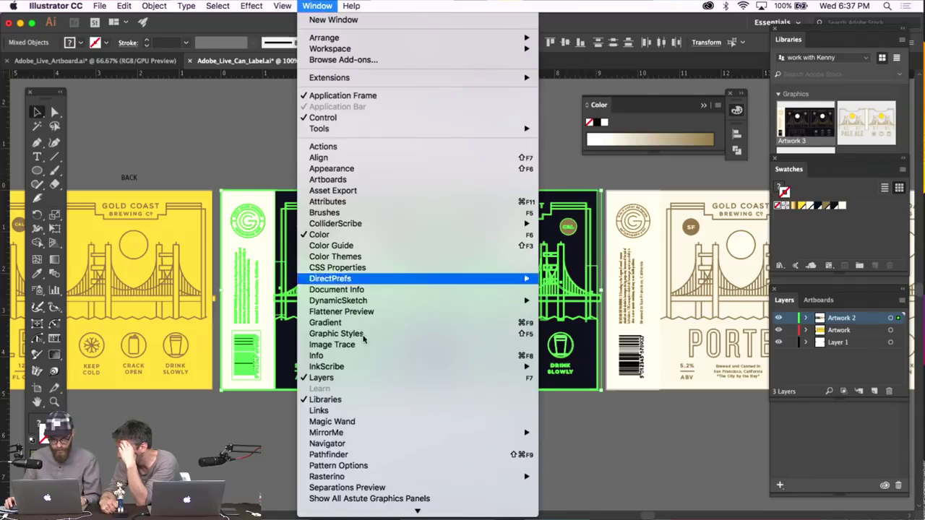
{"action": "left_click", "coordinate": [375, 454]}
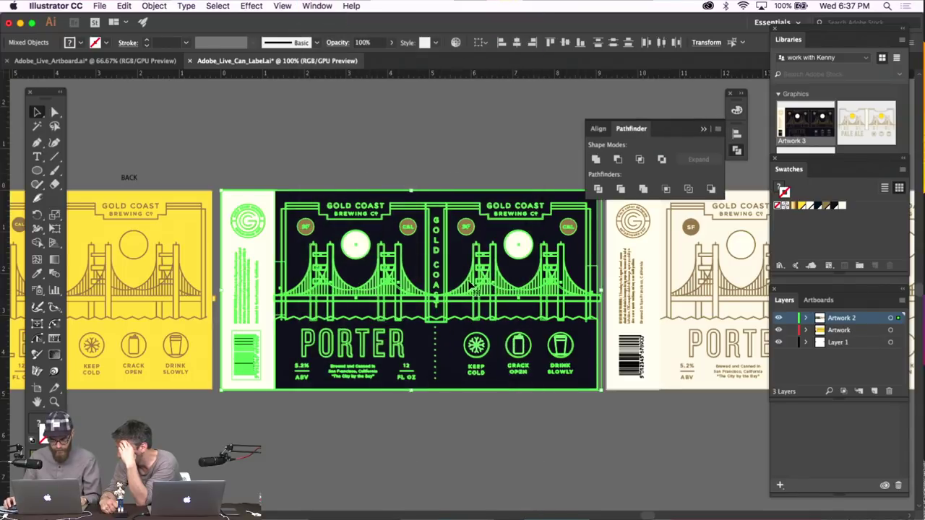
{"action": "left_click", "coordinate": [643, 189]}
{"action": "left_click", "coordinate": [54, 112]}
{"action": "left_click", "coordinate": [357, 129]}
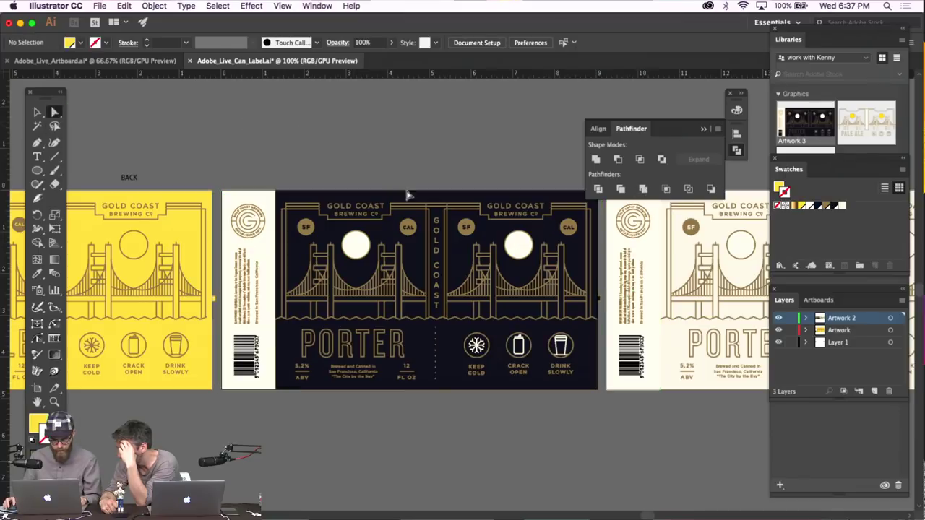
Delete every shape sharing the navy background's fill colour from the Porter label and add the remaining artwork to the work with Kenny library
{"action": "left_click", "coordinate": [406, 193]}
{"action": "left_click", "coordinate": [217, 6]}
{"action": "mouse_move", "coordinate": [246, 112]}
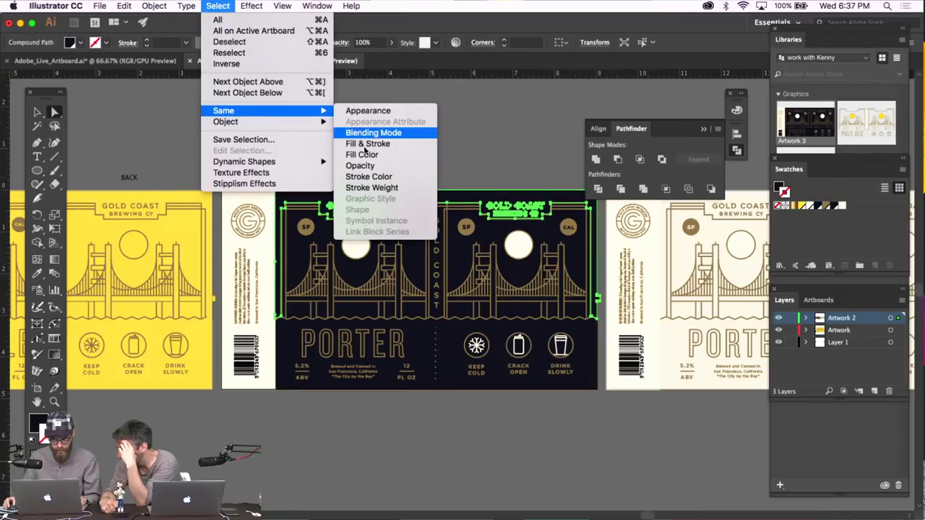
{"action": "left_click", "coordinate": [364, 152]}
{"action": "key", "text": "BackSpace"}
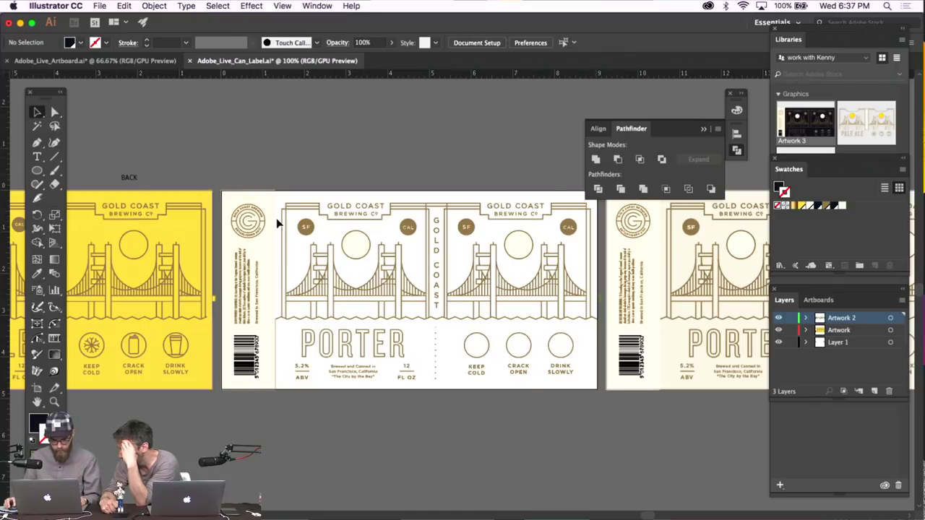
{"action": "left_click", "coordinate": [571, 369]}
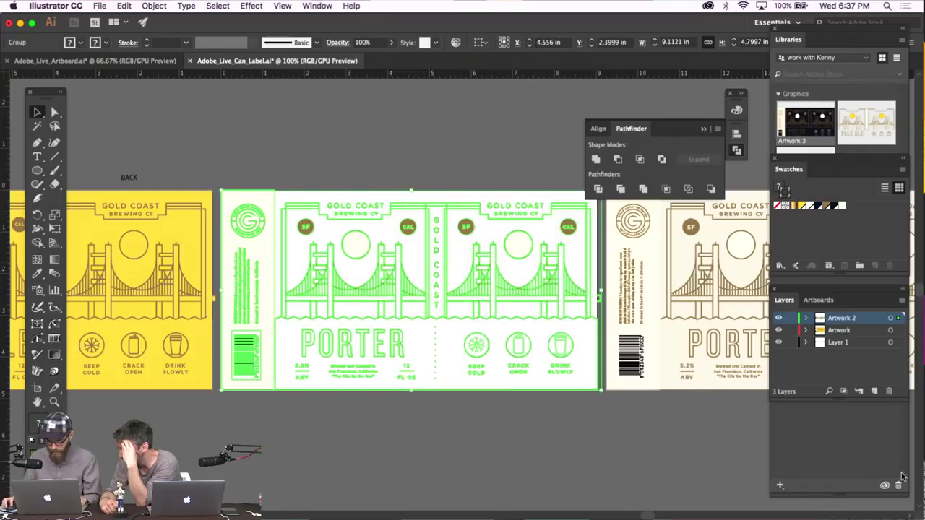
{"action": "left_click_drag", "start_coordinate": [448, 285], "coordinate": [859, 187]}
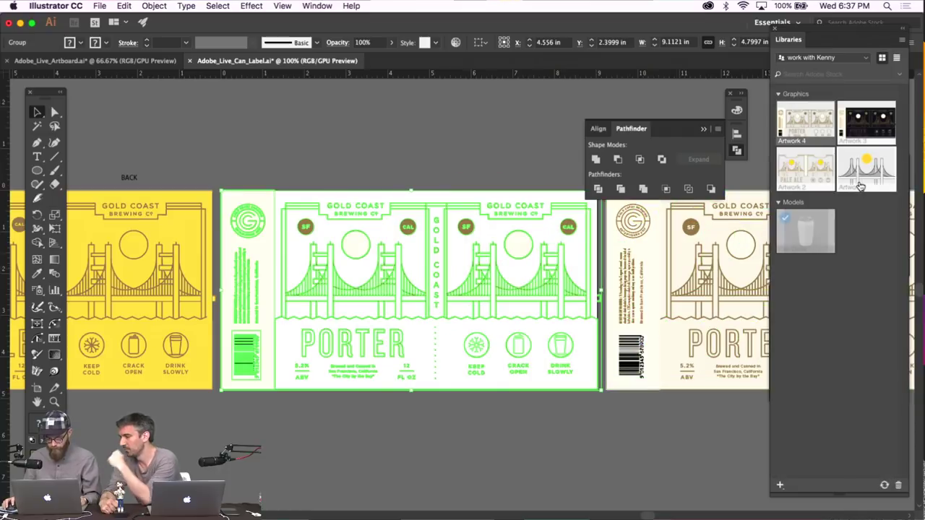
Switch to Dimension and replace the old Porter decal on the can body with the Artwork 4 library graphic
{"action": "mouse_move", "coordinate": [6, 260]}
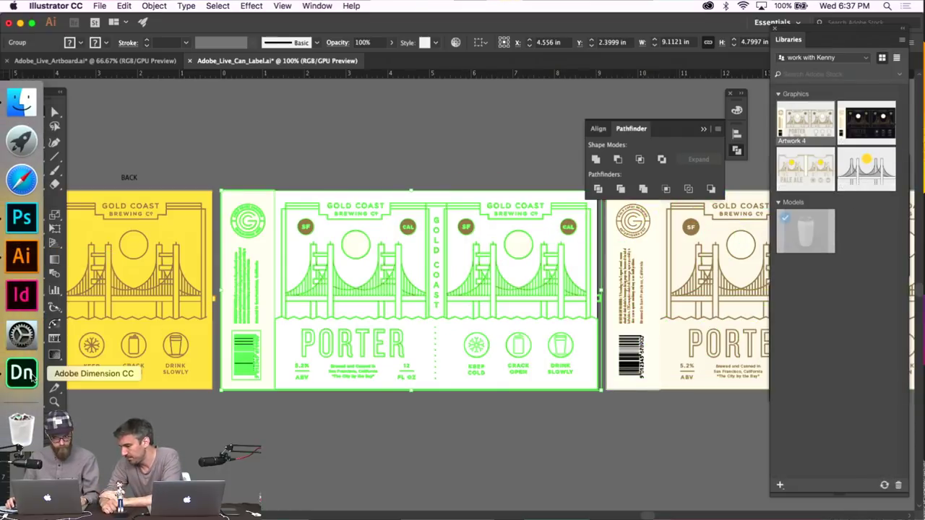
{"action": "left_click", "coordinate": [23, 373]}
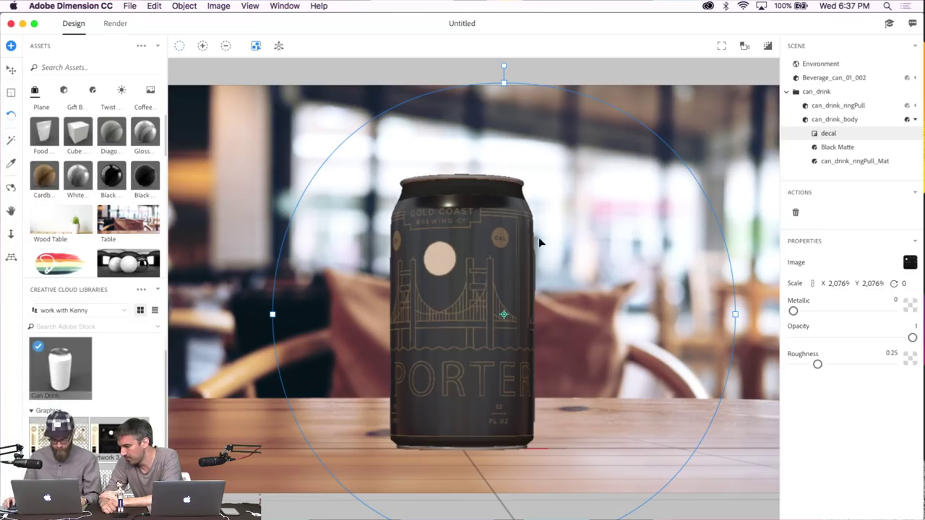
{"action": "key", "text": "Delete"}
{"action": "left_click_drag", "start_coordinate": [170, 380], "coordinate": [435, 271]}
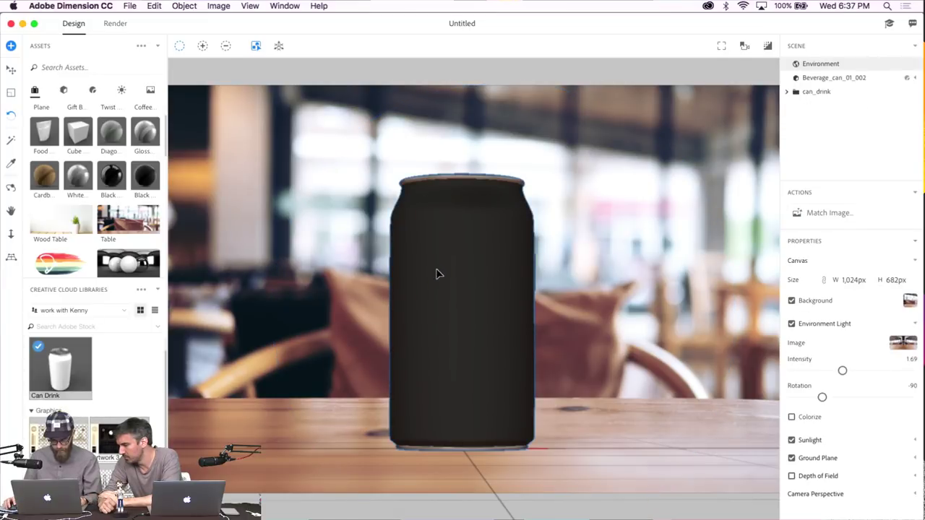
{"action": "left_click_drag", "start_coordinate": [58, 437], "coordinate": [466, 290]}
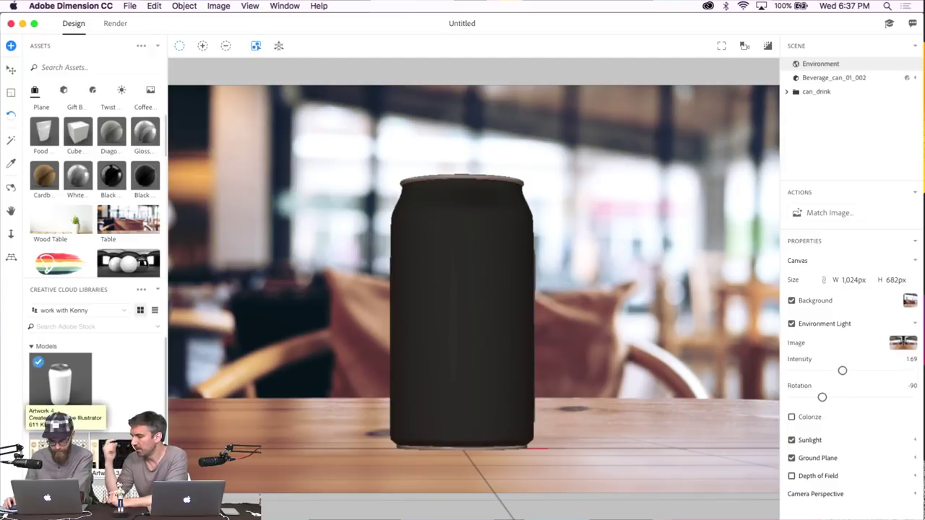
{"action": "left_click", "coordinate": [487, 294]}
{"action": "left_click_drag", "start_coordinate": [110, 453], "coordinate": [481, 268]}
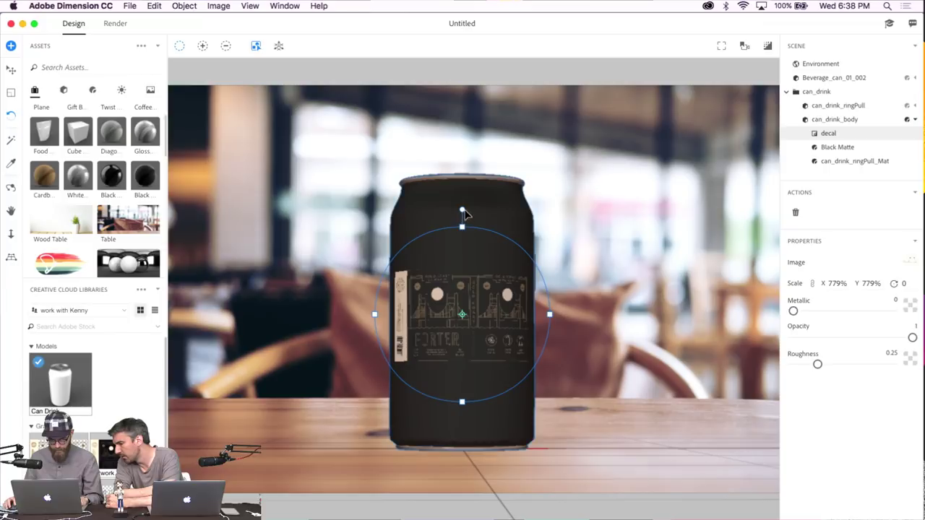
Scale the new Porter decal to about 2,163% and centre its bridge and PORTER lettering on the front of the can
{"action": "left_click_drag", "start_coordinate": [584, 305], "coordinate": [722, 243]}
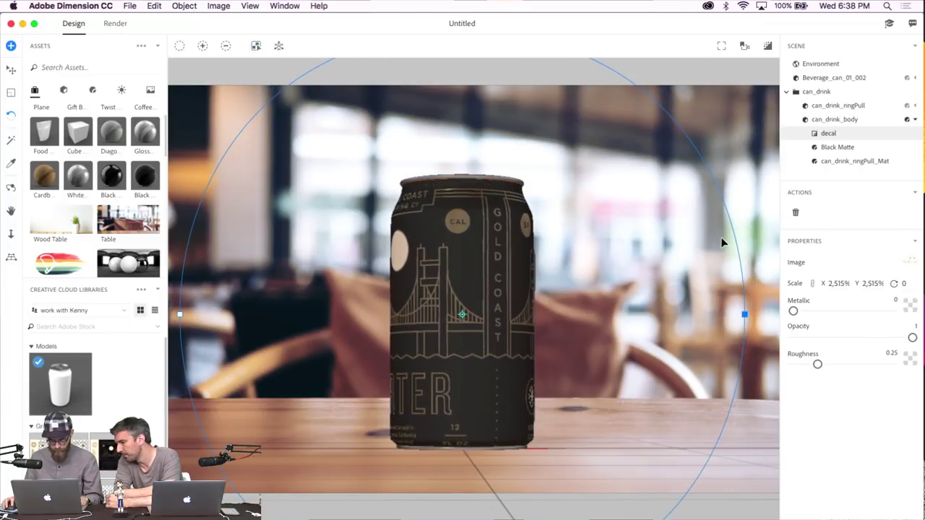
{"action": "left_click_drag", "start_coordinate": [454, 286], "coordinate": [473, 285]}
{"action": "left_click_drag", "start_coordinate": [245, 316], "coordinate": [300, 320]}
{"action": "left_click_drag", "start_coordinate": [455, 336], "coordinate": [453, 330]}
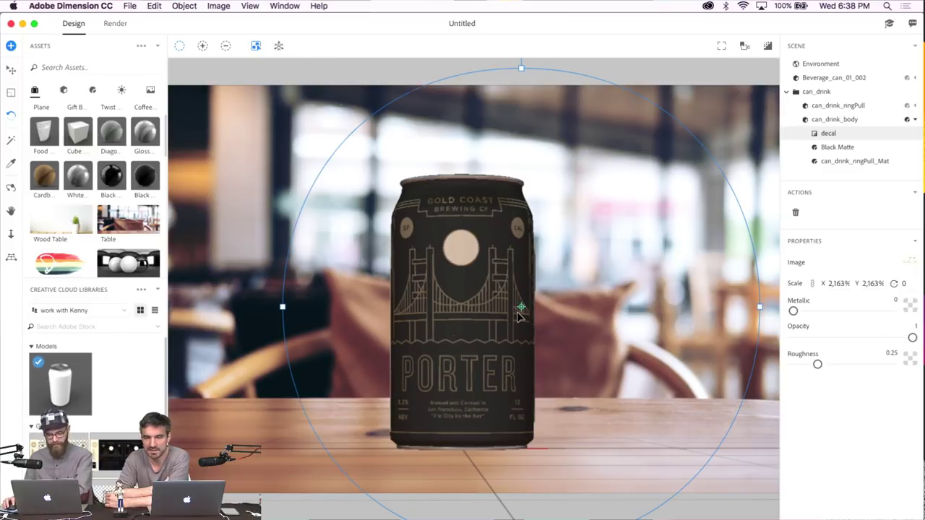
Set the decal's metallic value to about 0.85 and raise the environment light intensity to 2.5
{"action": "left_click_drag", "start_coordinate": [793, 312], "coordinate": [843, 310]}
{"action": "left_click_drag", "start_coordinate": [853, 310], "coordinate": [881, 310]}
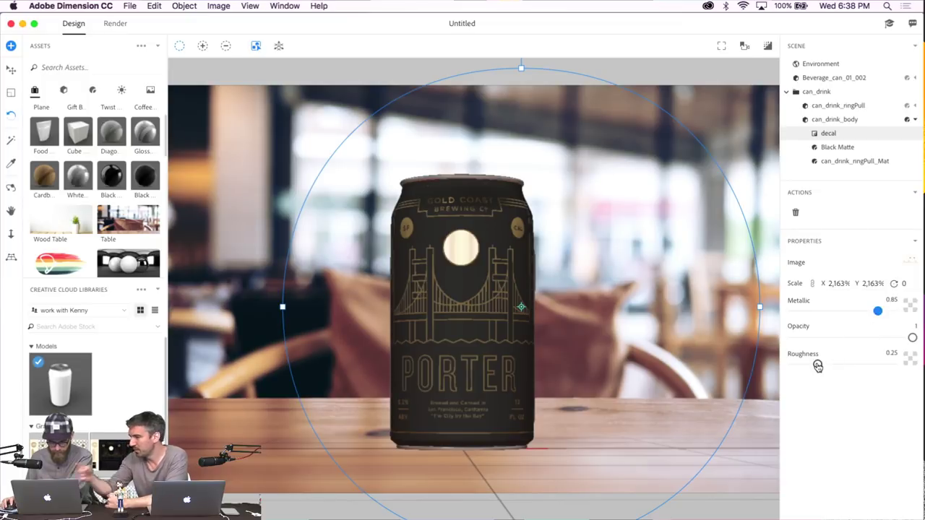
{"action": "left_click", "coordinate": [806, 67]}
{"action": "left_click_drag", "start_coordinate": [842, 370], "coordinate": [870, 370]}
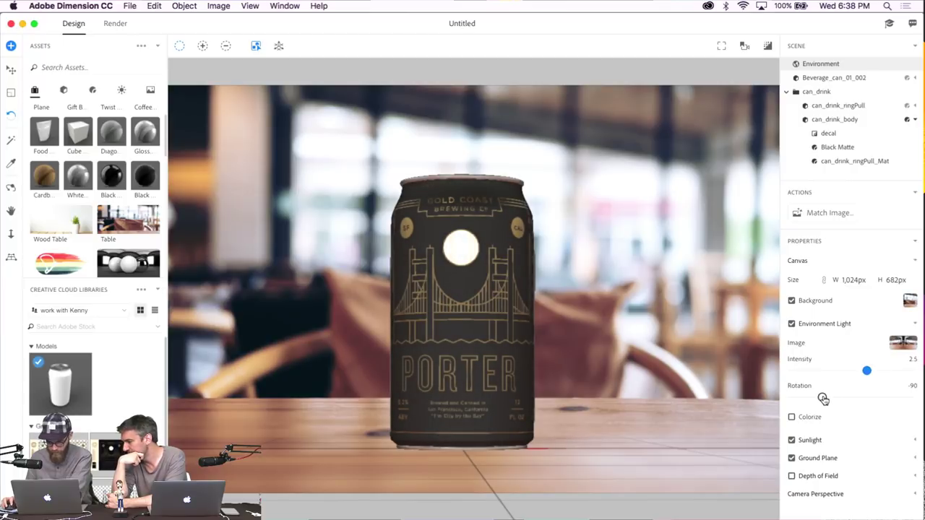
Move the Porter can aside to about X 8.2, Z 2.7 and delete the plain metallic can behind it
{"action": "left_click", "coordinate": [454, 187]}
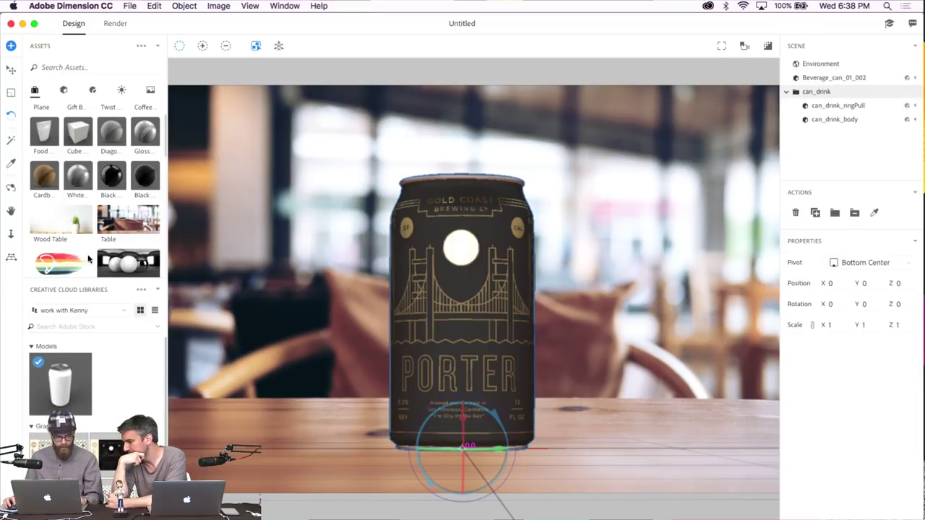
{"action": "left_click", "coordinate": [11, 234]}
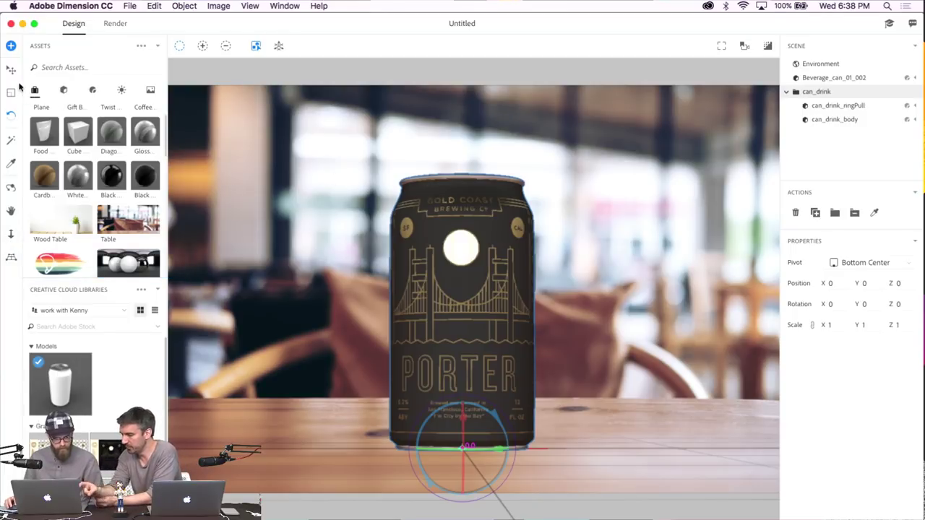
{"action": "key", "text": "v"}
{"action": "left_click_drag", "start_coordinate": [453, 197], "coordinate": [639, 190]}
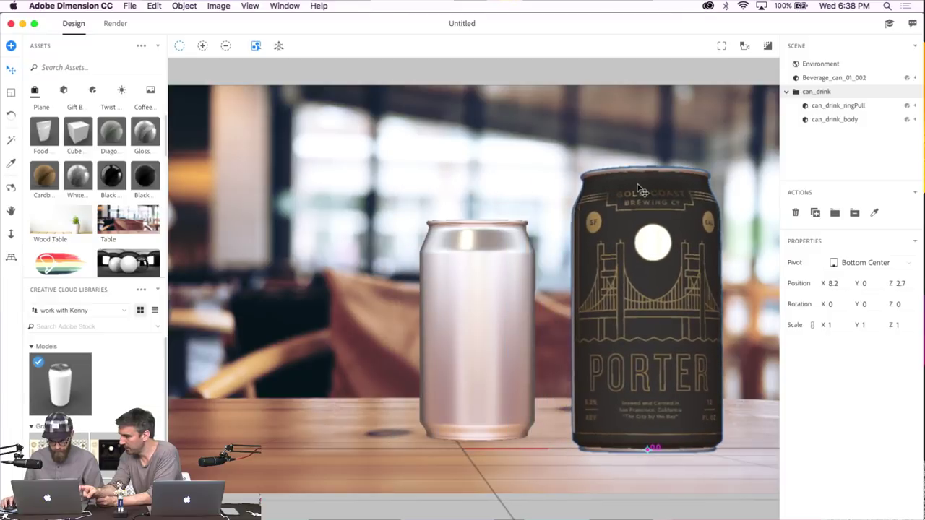
{"action": "left_click", "coordinate": [502, 264]}
{"action": "key", "text": "Delete"}
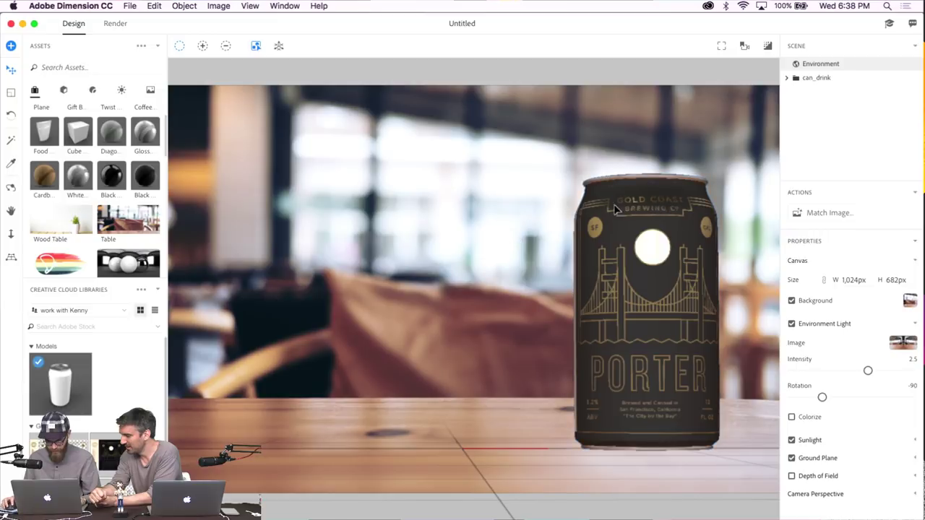
Move the Porter can back to the middle of the table at about X 0.4, Z -15.6 and check it in the render preview
{"action": "left_click", "coordinate": [652, 203]}
{"action": "left_click_drag", "start_coordinate": [672, 197], "coordinate": [480, 223]}
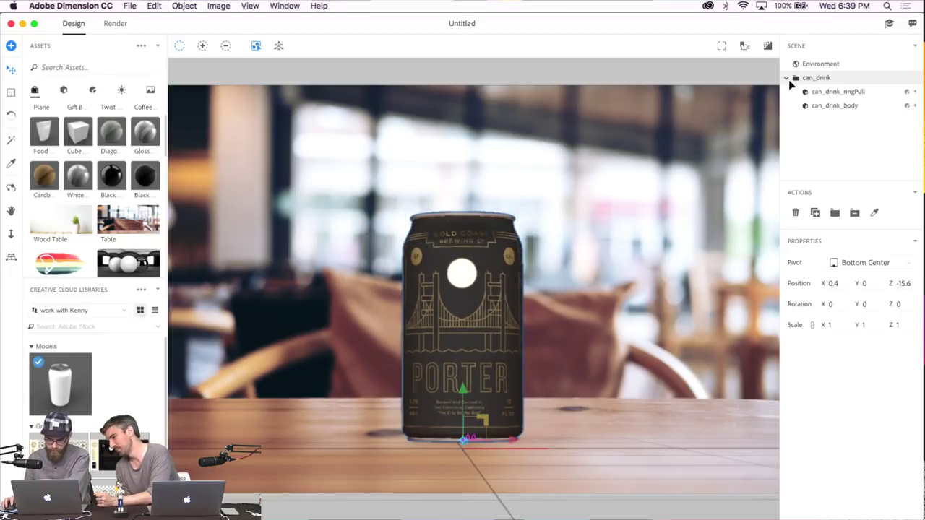
{"action": "left_click", "coordinate": [769, 46]}
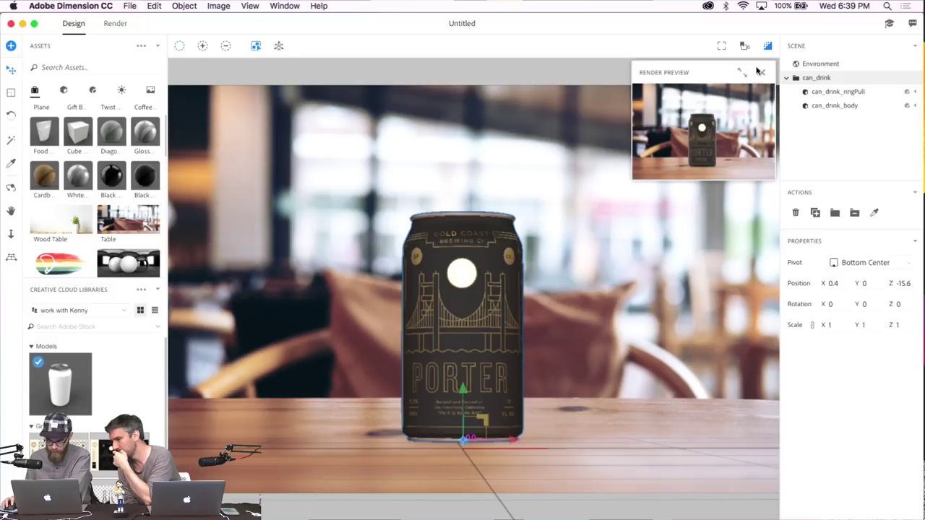
{"action": "left_click", "coordinate": [768, 46]}
Render the Porter can scene at Low (Fast) quality as a PSD, replacing Untitled.psd, and return to the design view
{"action": "left_click", "coordinate": [114, 24]}
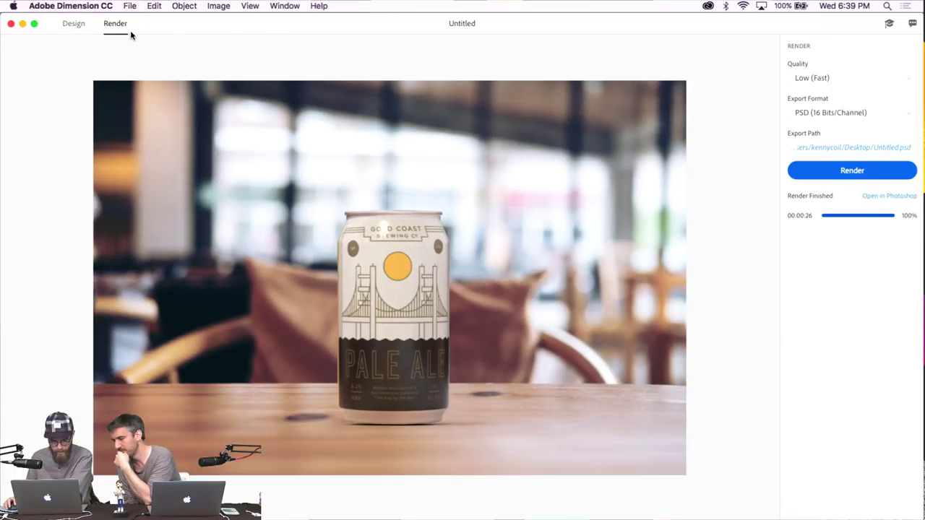
{"action": "left_click", "coordinate": [852, 173]}
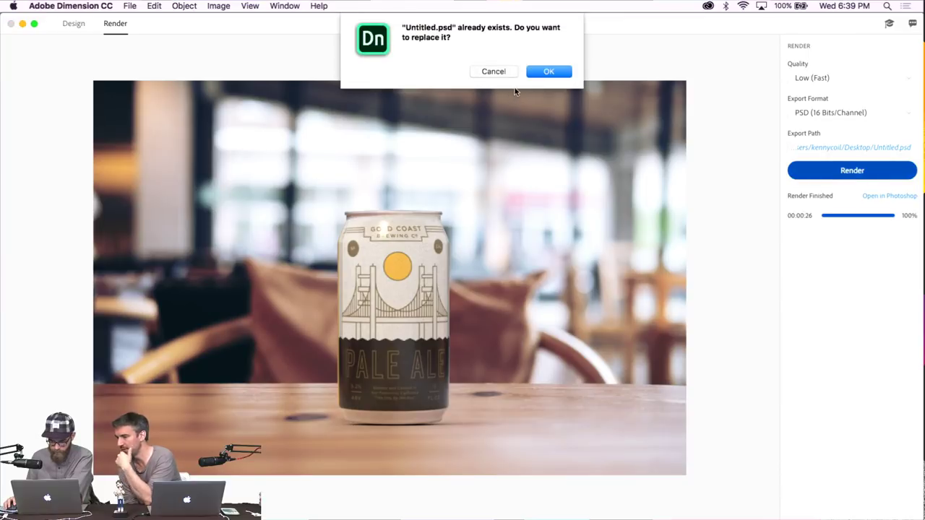
{"action": "left_click", "coordinate": [549, 72]}
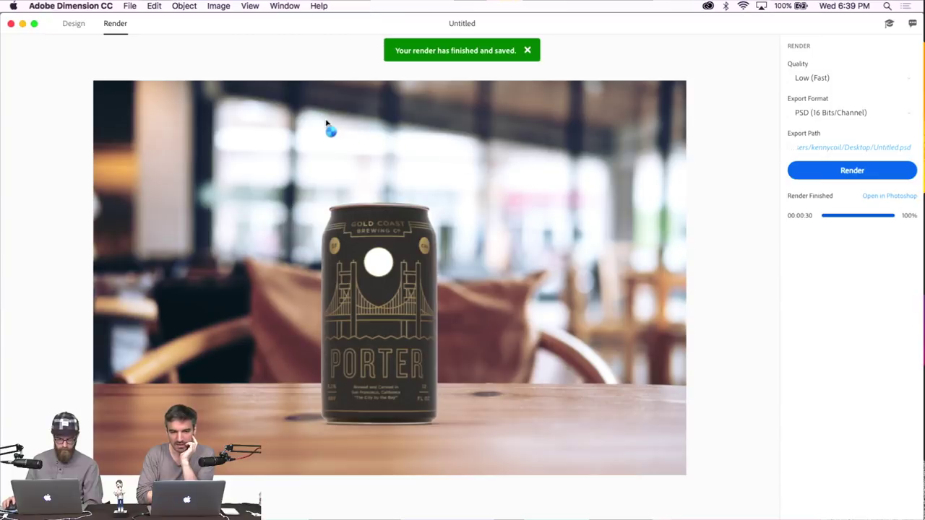
{"action": "left_click", "coordinate": [67, 24]}
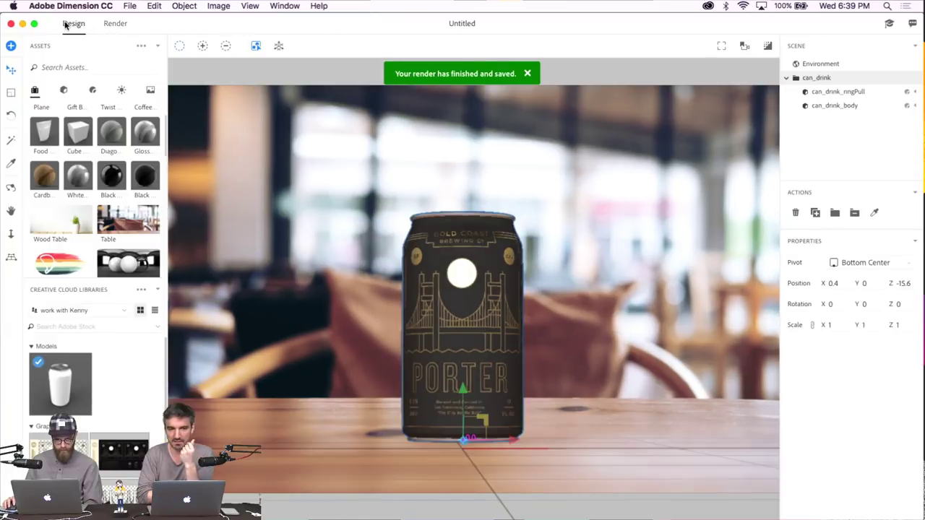
Switch the environment light off and on again, and hide the scene's background image
{"action": "scroll", "coordinate": [104, 257], "scroll_direction": "up", "scroll_amount": 3}
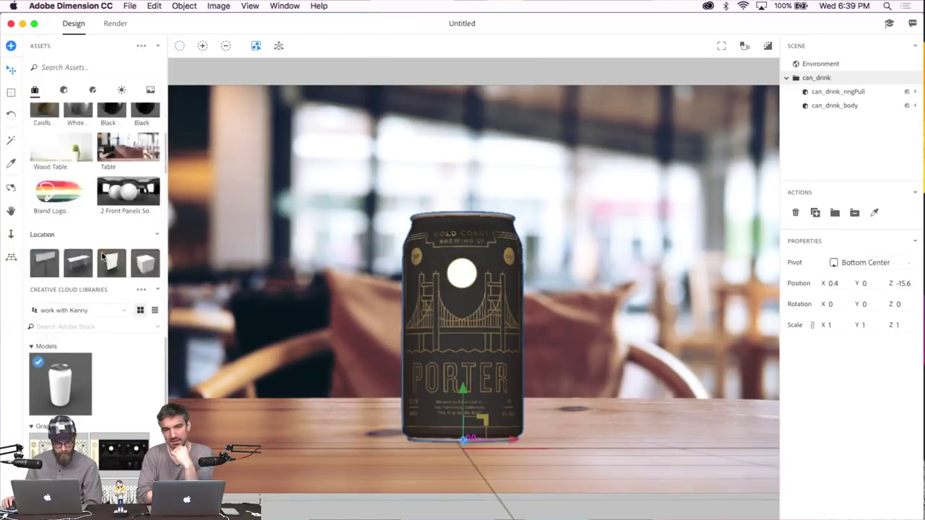
{"action": "scroll", "coordinate": [103, 257], "scroll_direction": "down", "scroll_amount": 2}
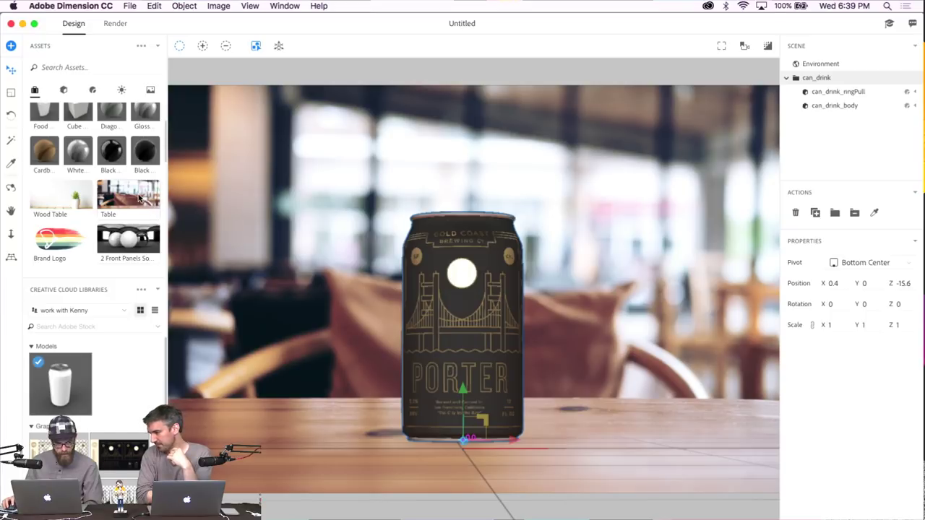
{"action": "left_click", "coordinate": [279, 200]}
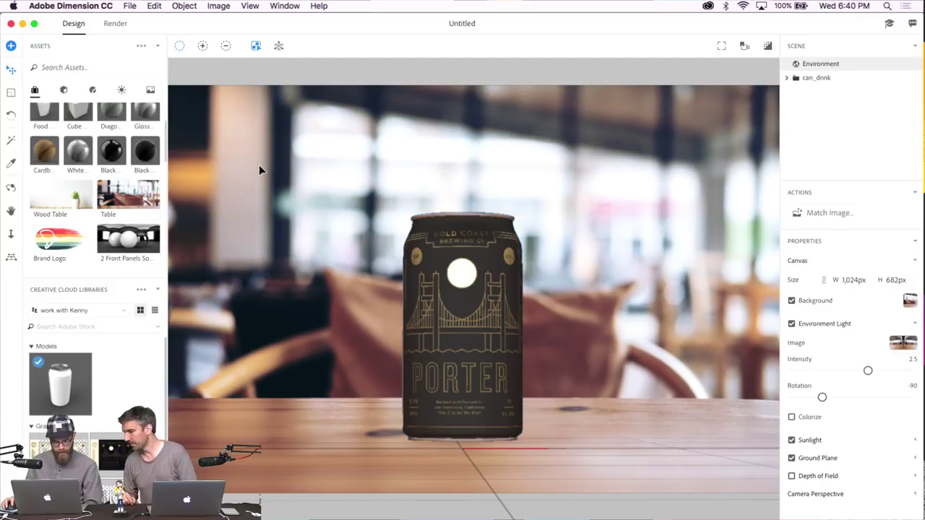
{"action": "left_click", "coordinate": [791, 325]}
{"action": "left_click", "coordinate": [791, 325]}
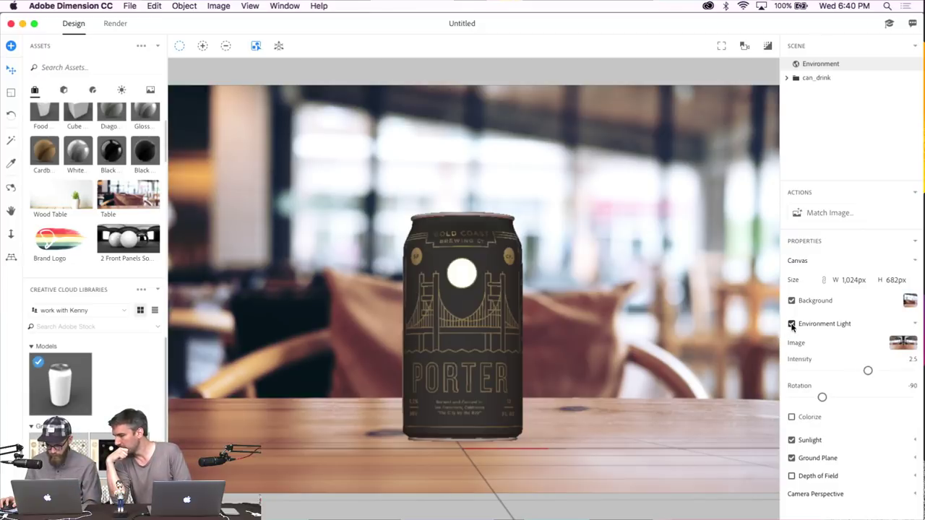
{"action": "left_click", "coordinate": [791, 301]}
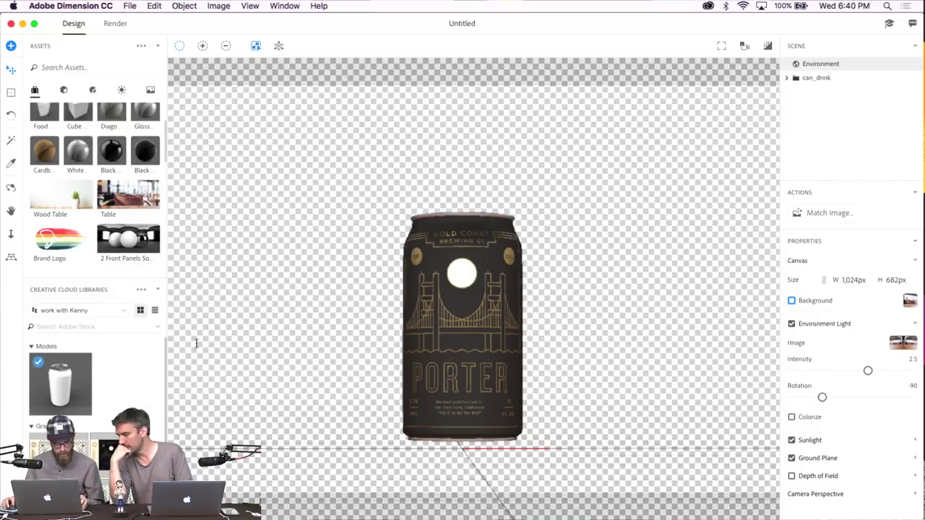
Tilt the Porter can to a rotation of about X 166.3, Y -150.8, Z 171 and lift it to about Y 1.8
{"action": "left_click_drag", "start_coordinate": [466, 277], "coordinate": [475, 213]}
{"action": "left_click", "coordinate": [15, 118]}
{"action": "left_click", "coordinate": [10, 69]}
{"action": "left_click_drag", "start_coordinate": [456, 296], "coordinate": [454, 261]}
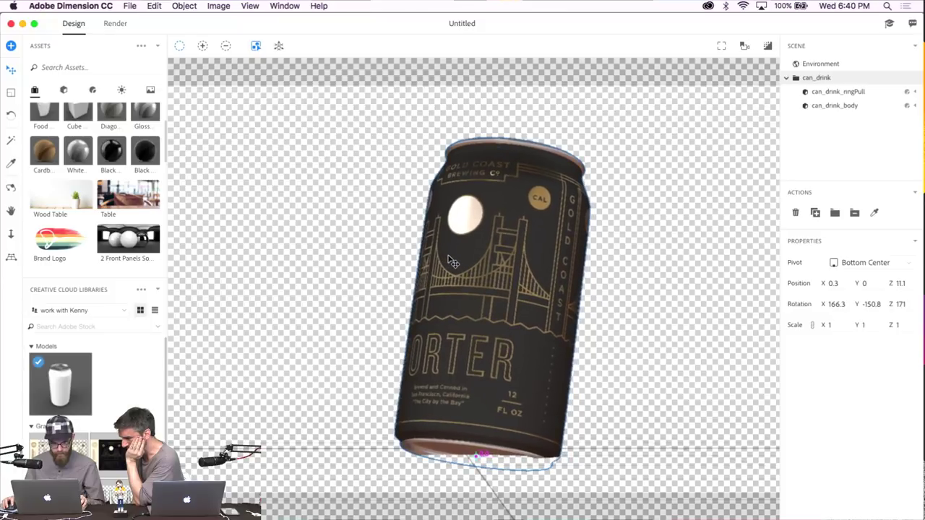
{"action": "left_click", "coordinate": [10, 212]}
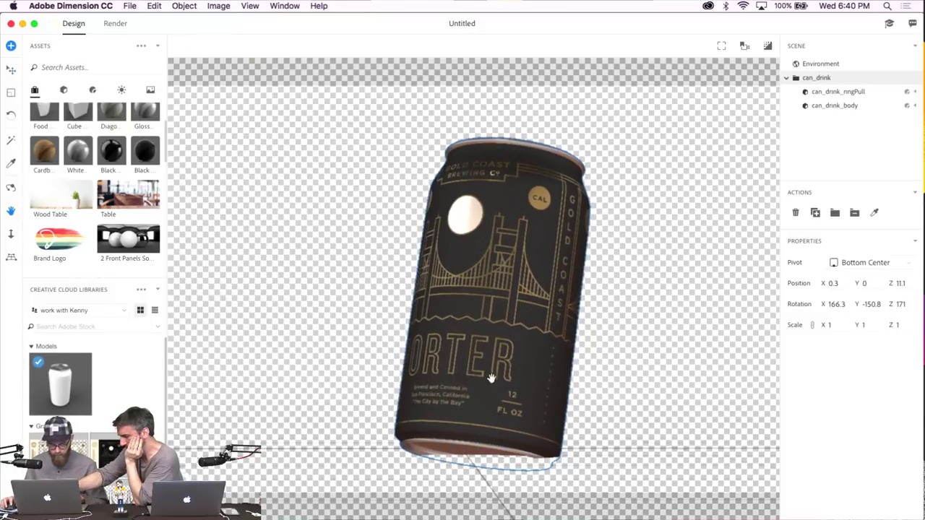
{"action": "left_click", "coordinate": [11, 70]}
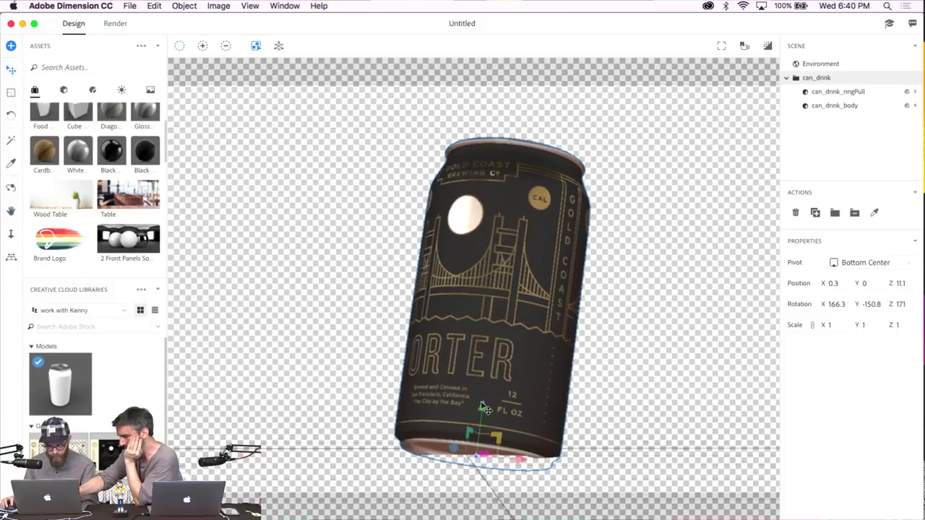
{"action": "left_click_drag", "start_coordinate": [490, 409], "coordinate": [495, 366]}
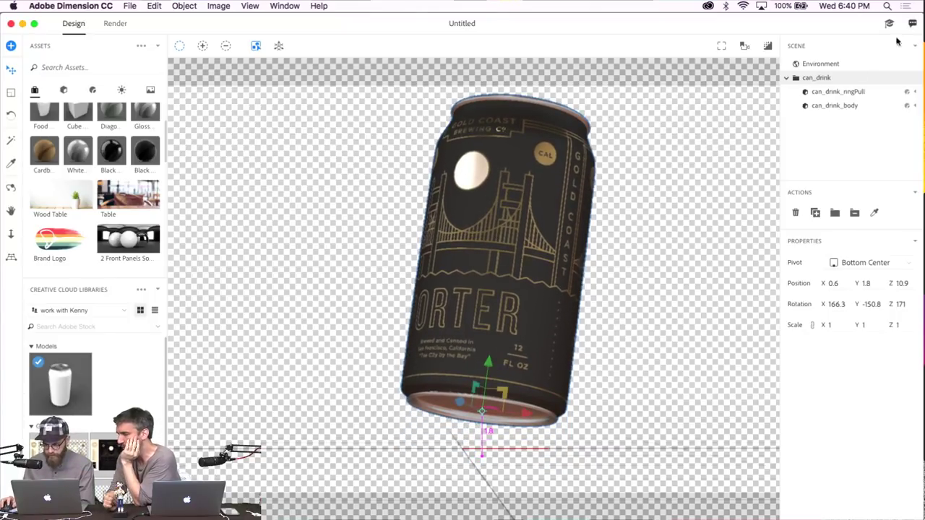
Dolly the camera back from the tilted can and orbit it to a higher viewing angle
{"action": "left_click", "coordinate": [835, 66]}
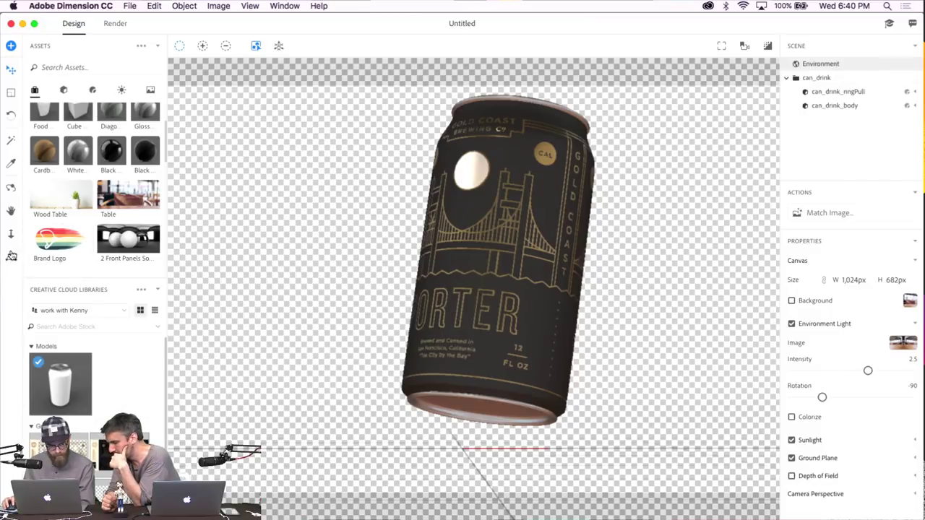
{"action": "left_click", "coordinate": [11, 233]}
{"action": "left_click_drag", "start_coordinate": [562, 297], "coordinate": [571, 311]}
{"action": "left_click", "coordinate": [11, 187]}
{"action": "left_click_drag", "start_coordinate": [349, 197], "coordinate": [341, 224]}
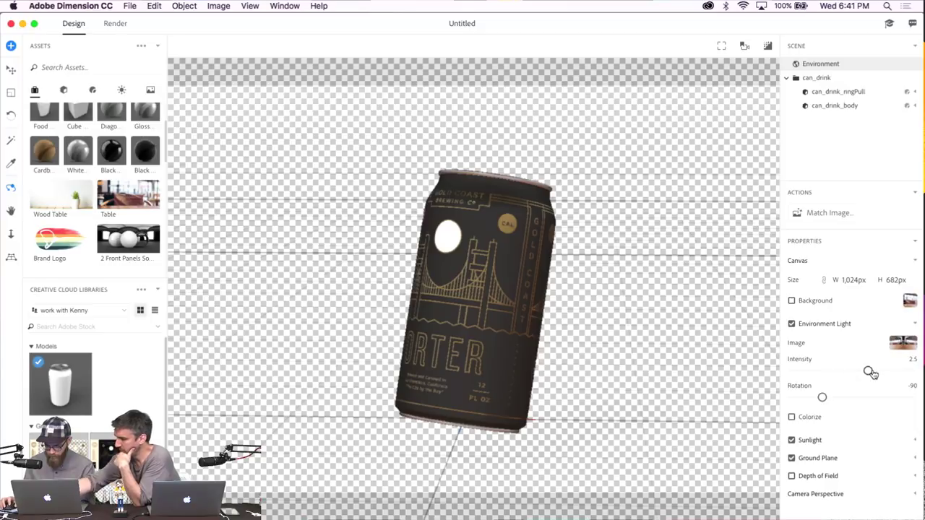
Show the scene background again and replace its image with a solid dark grey, RGB 48, 48, 48
{"action": "left_click", "coordinate": [791, 301]}
{"action": "left_click", "coordinate": [791, 300]}
{"action": "left_click", "coordinate": [791, 301]}
{"action": "left_click", "coordinate": [909, 302]}
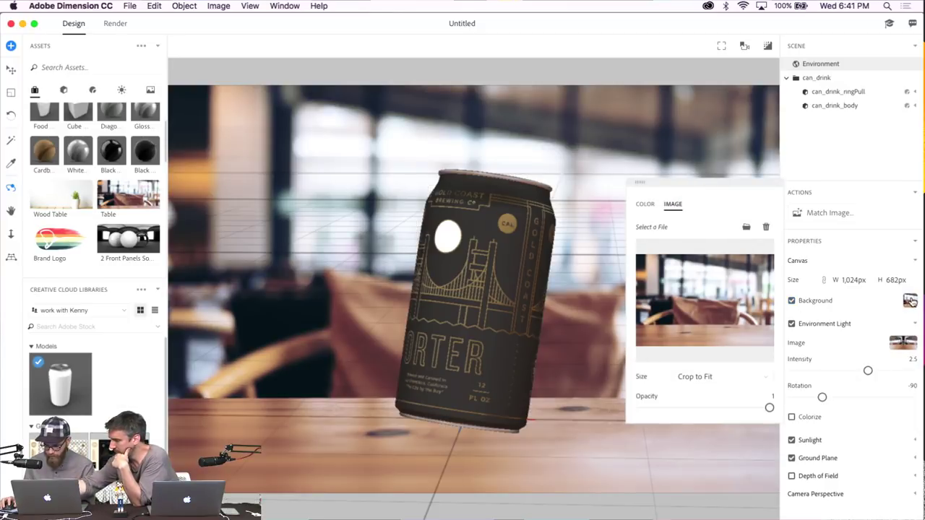
{"action": "left_click", "coordinate": [645, 204]}
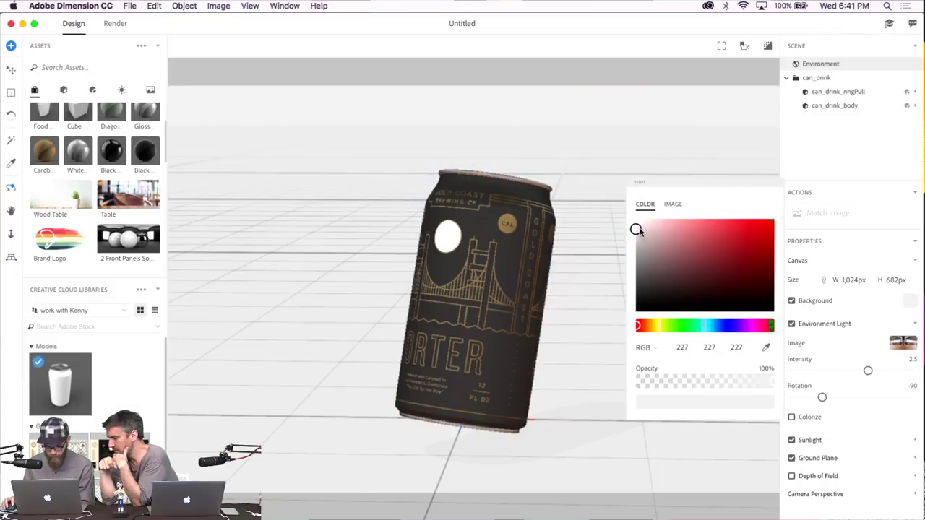
{"action": "left_click_drag", "start_coordinate": [637, 229], "coordinate": [635, 294]}
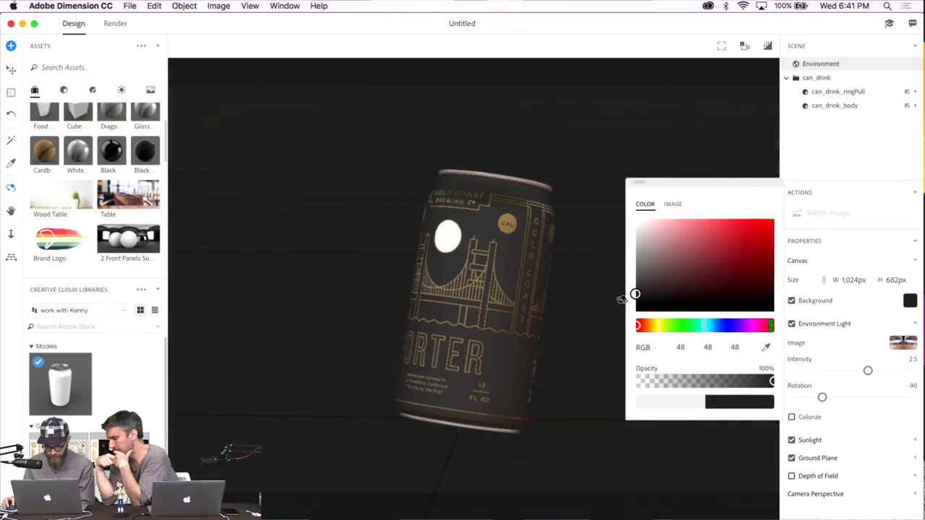
Turn off the sunlight and set the environment light's intensity to about 1.56
{"action": "left_click_drag", "start_coordinate": [868, 370], "coordinate": [892, 370]}
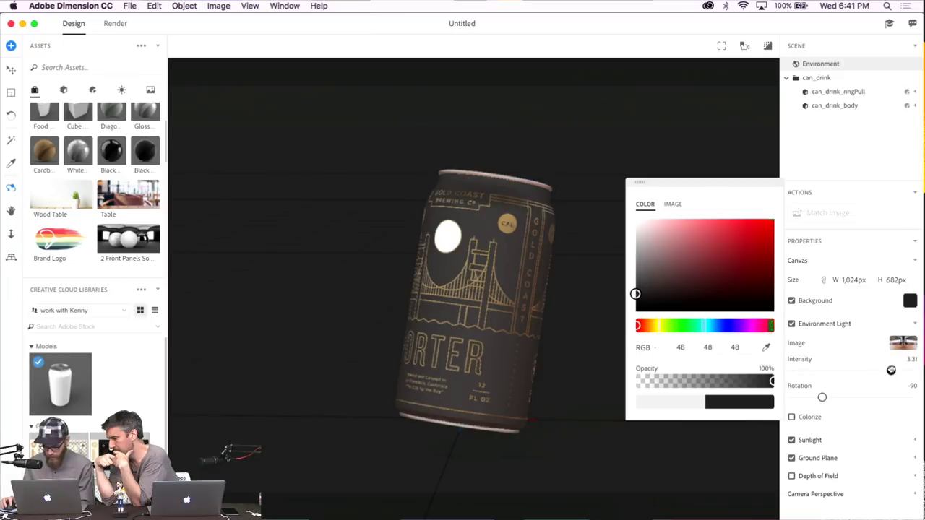
{"action": "left_click", "coordinate": [791, 440]}
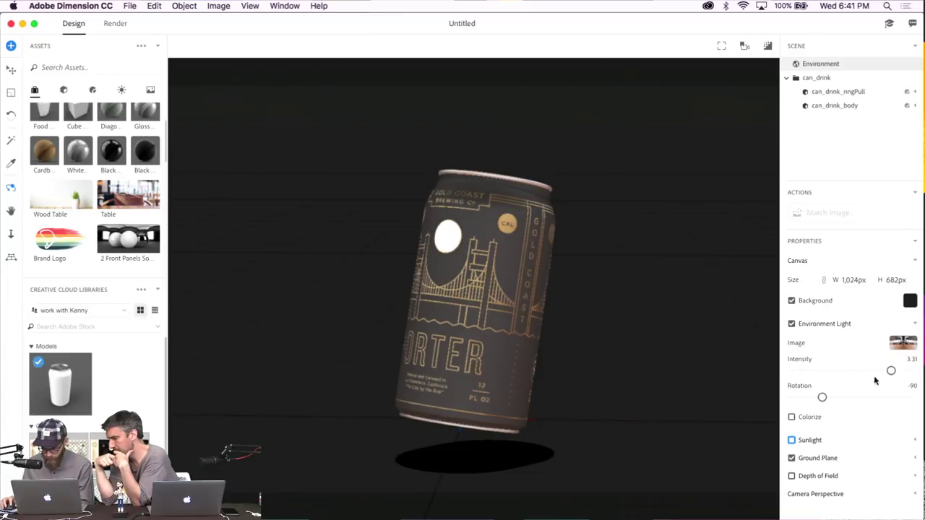
{"action": "left_click_drag", "start_coordinate": [890, 371], "coordinate": [839, 365]}
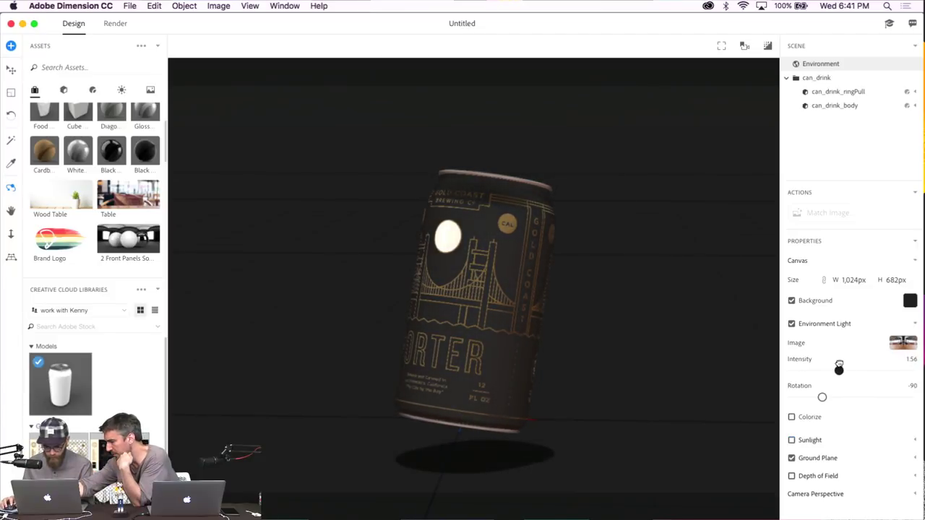
Set the ground plane's shadow opacity to about 65 and its reflection opacity to about 4
{"action": "left_click", "coordinate": [916, 459]}
{"action": "left_click_drag", "start_coordinate": [912, 489], "coordinate": [870, 486]}
{"action": "mouse_move", "coordinate": [794, 516]}
{"action": "left_mouse_down"}
{"action": "mouse_move", "coordinate": [907, 511]}
{"action": "mouse_move", "coordinate": [796, 513]}
{"action": "left_mouse_up"}
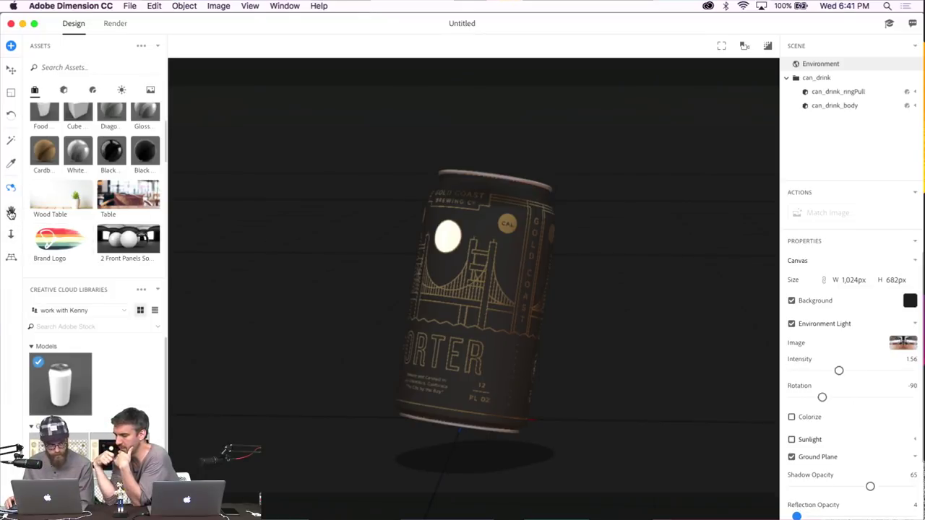
Orbit to a low view of the tilted can, render at Low (Fast) quality over Untitled.psd, and return to the design view
{"action": "left_click", "coordinate": [11, 188]}
{"action": "left_click_drag", "start_coordinate": [500, 271], "coordinate": [597, 262]}
{"action": "left_click_drag", "start_coordinate": [547, 264], "coordinate": [496, 251]}
{"action": "left_click", "coordinate": [115, 23]}
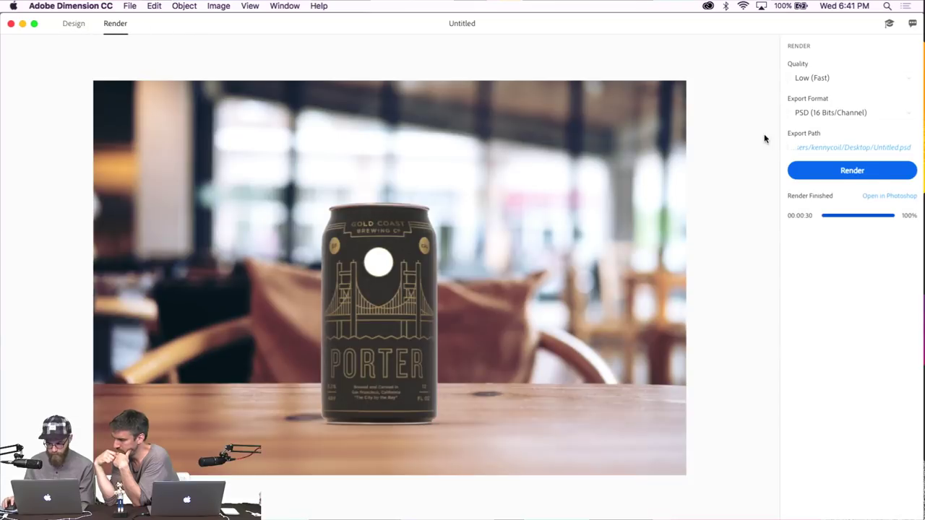
{"action": "left_click", "coordinate": [877, 172]}
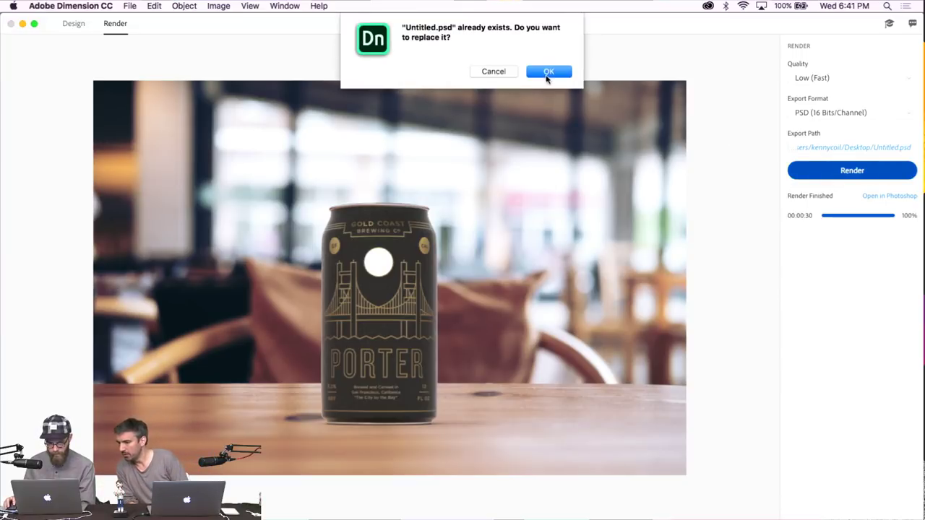
{"action": "left_click", "coordinate": [548, 72]}
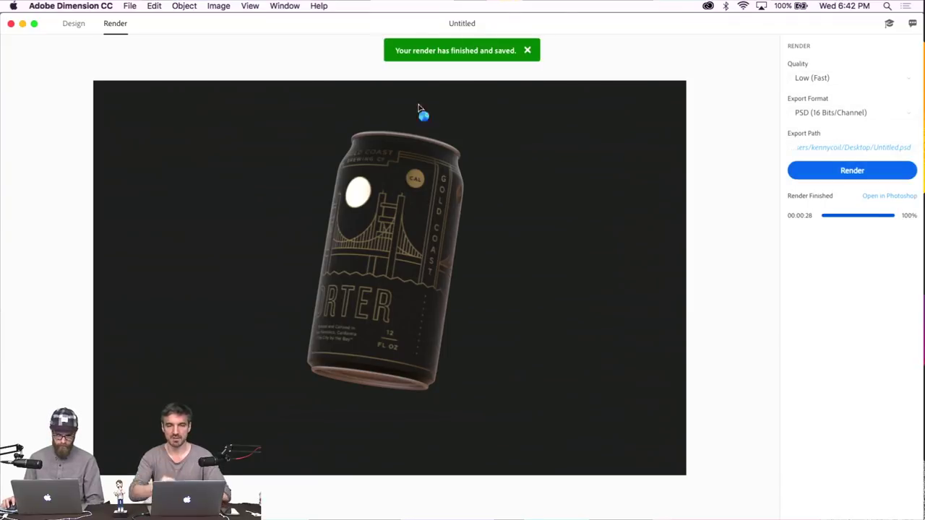
{"action": "left_click", "coordinate": [75, 26]}
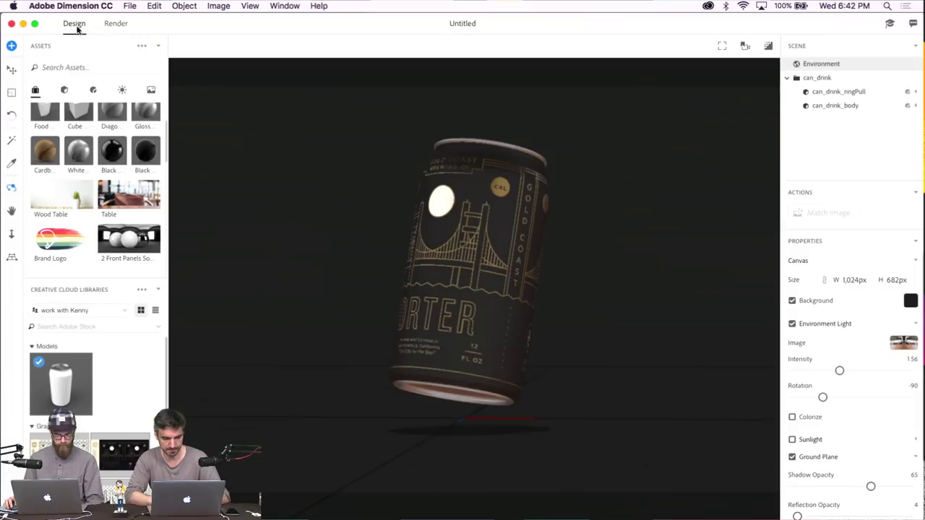
Orbit to a slightly higher view and move the can toward the camera, to about X 2.9, Y 1.8, Z 28.5
{"action": "left_click_drag", "start_coordinate": [385, 262], "coordinate": [592, 279]}
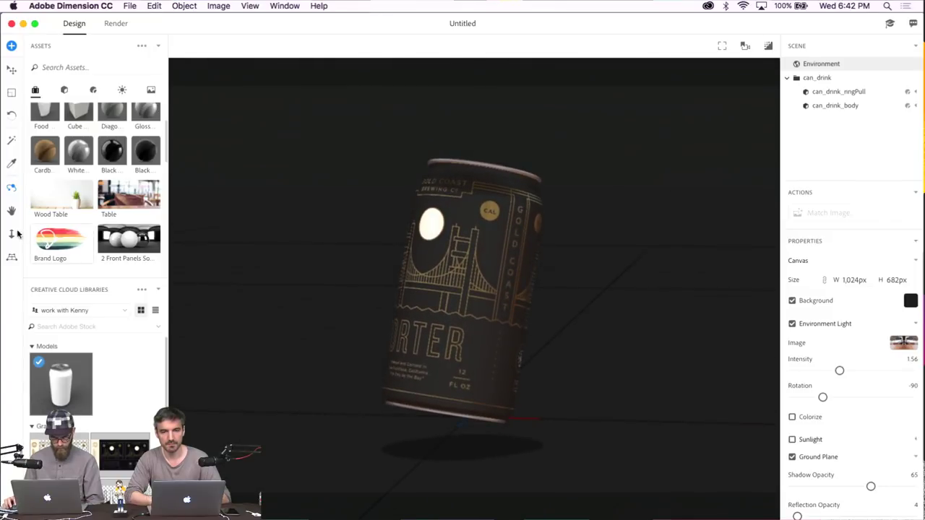
{"action": "left_click", "coordinate": [11, 69]}
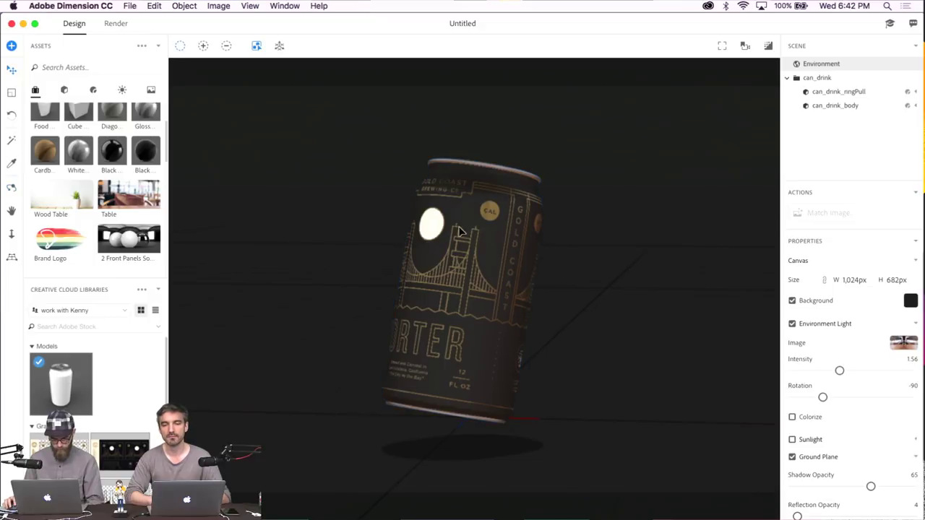
{"action": "left_click", "coordinate": [488, 267]}
{"action": "left_click_drag", "start_coordinate": [488, 267], "coordinate": [510, 311]}
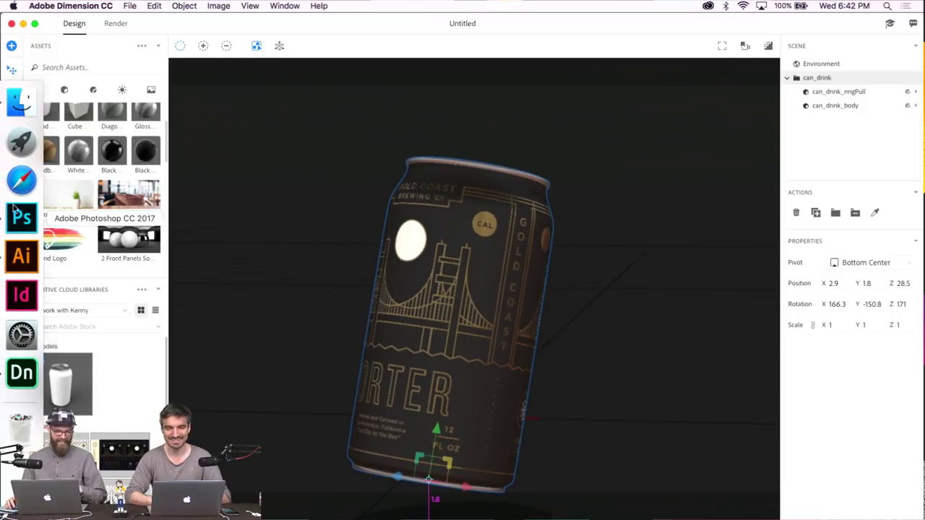
Switch to Illustrator and undo the recent edits to the middle Porter label, back to its dark navy background
{"action": "left_click", "coordinate": [10, 256]}
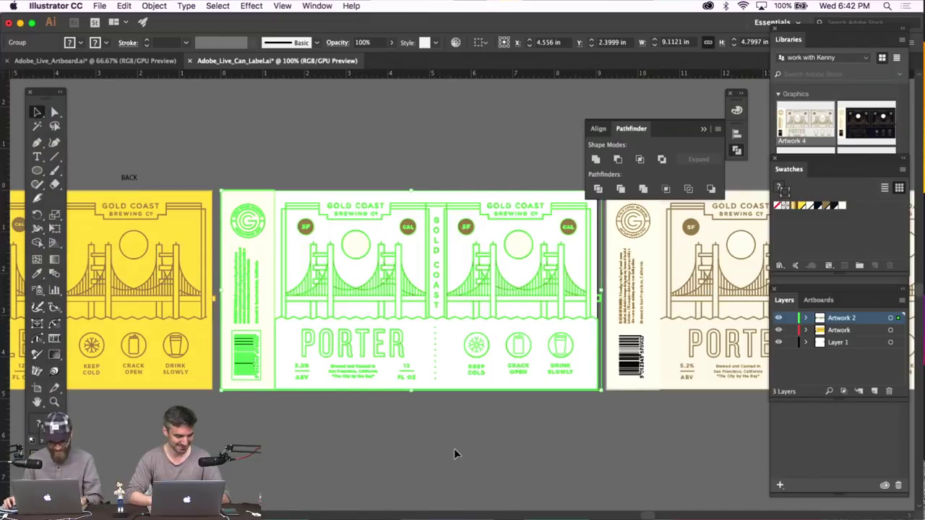
{"action": "left_click", "coordinate": [451, 426]}
{"action": "scroll", "coordinate": [447, 411], "scroll_direction": "left", "scroll_amount": 3}
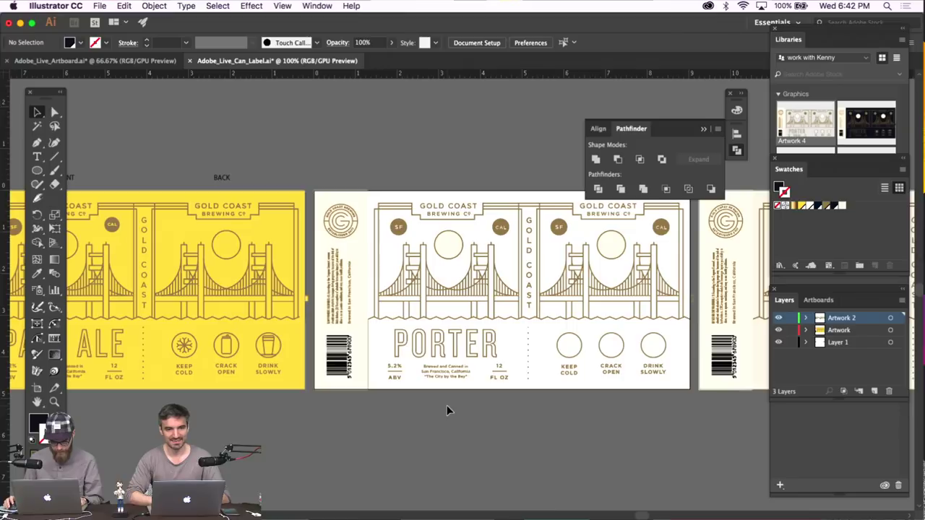
{"action": "scroll", "coordinate": [447, 411], "scroll_direction": "right", "scroll_amount": 6}
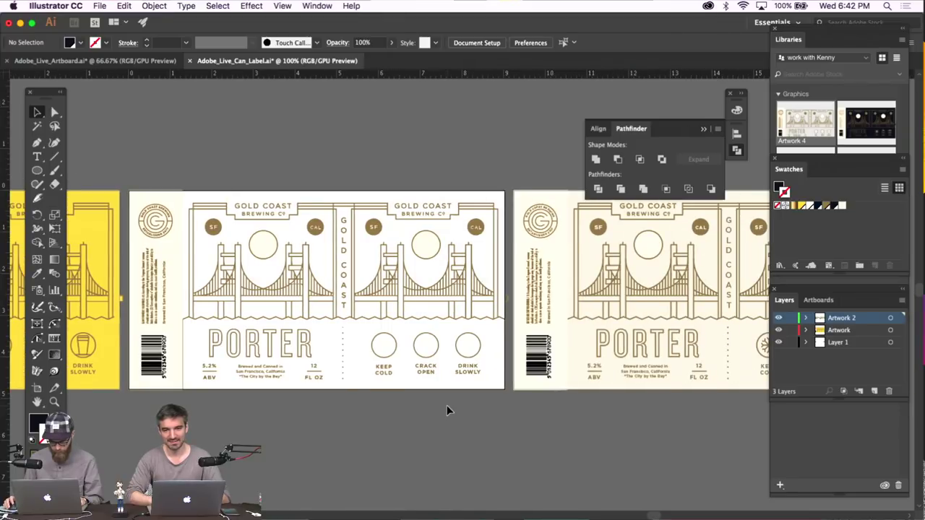
{"action": "scroll", "coordinate": [446, 410], "scroll_direction": "right", "scroll_amount": 3}
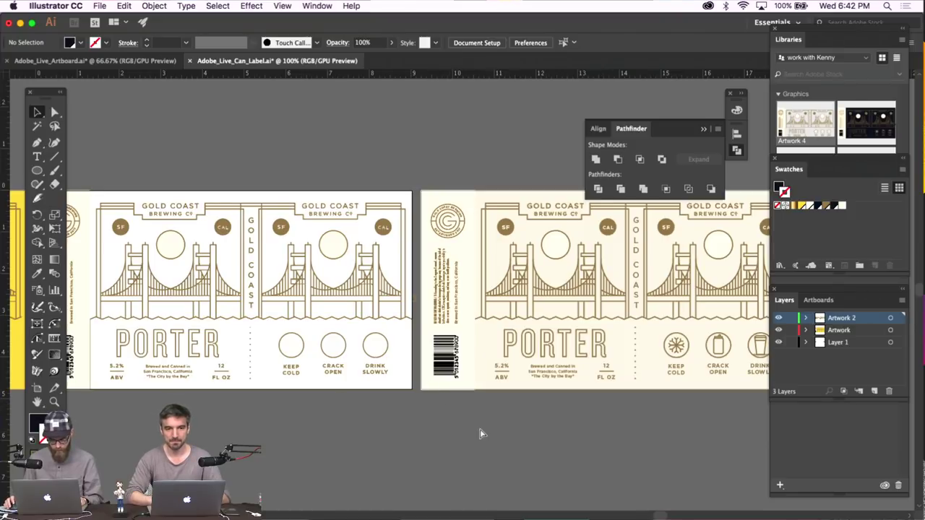
{"action": "scroll", "coordinate": [479, 428], "scroll_direction": "left", "scroll_amount": 4}
{"action": "key", "text": "super+a"}
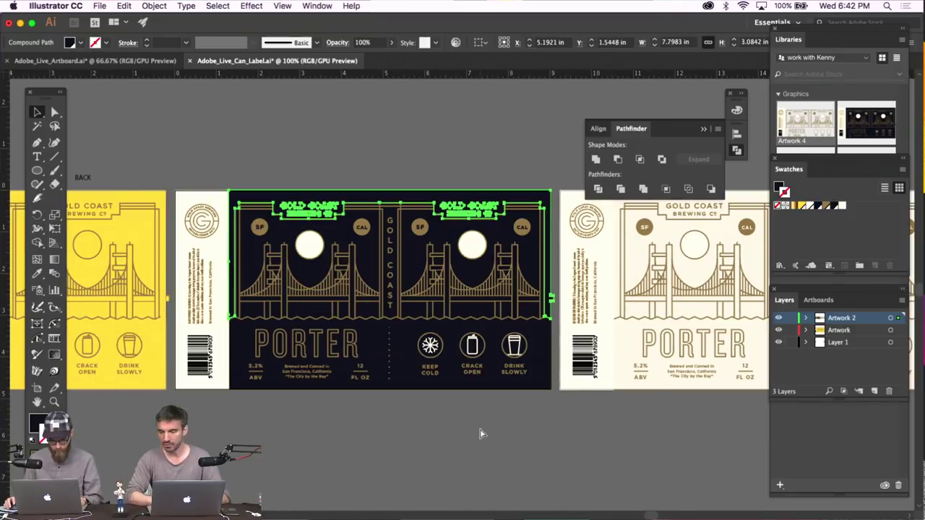
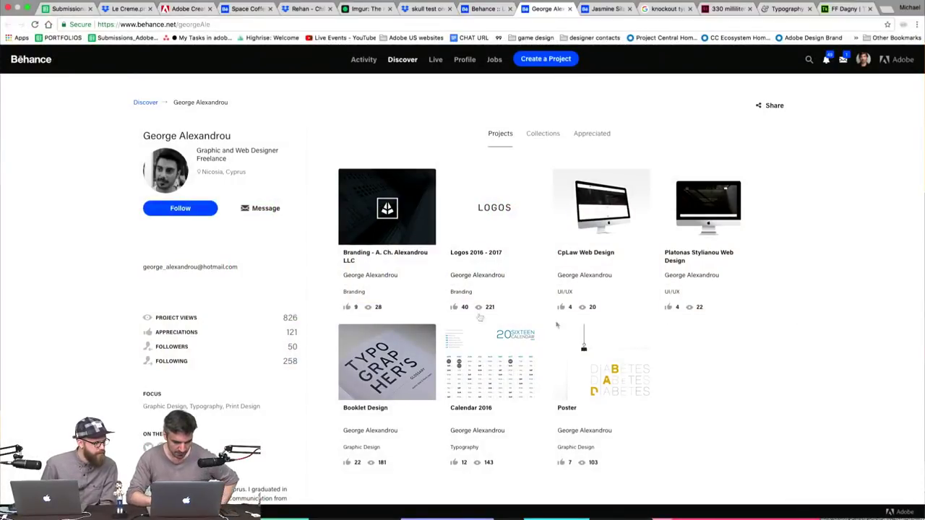
Look over the designer's Behance profile in the browser and view the first logos of the Logos 2016 - 2017 project in full-screen mode
{"action": "scroll", "coordinate": [347, 354], "scroll_direction": "down", "scroll_amount": 3}
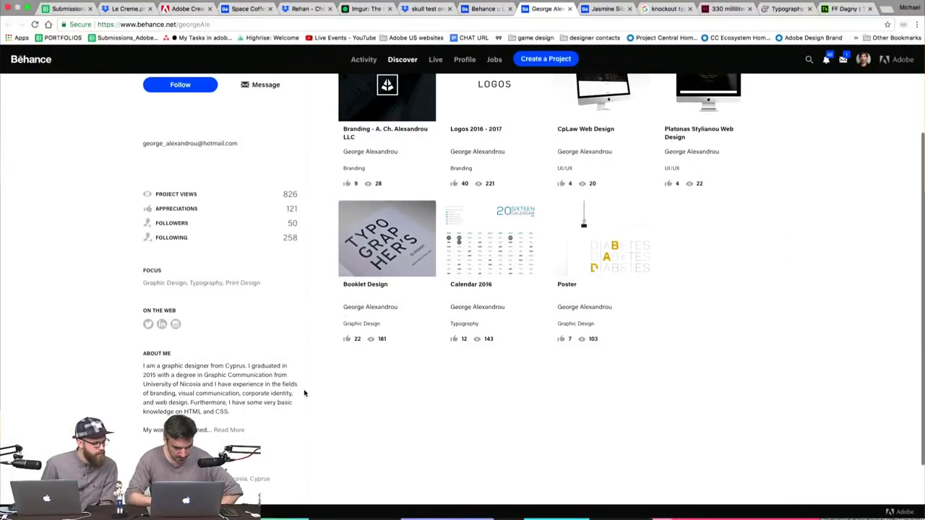
{"action": "scroll", "coordinate": [341, 412], "scroll_direction": "up", "scroll_amount": 3}
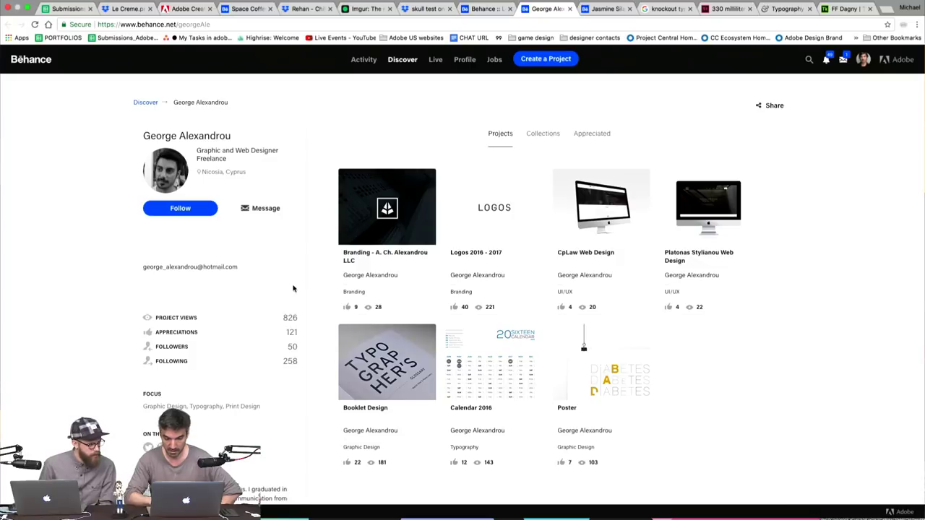
{"action": "left_click", "coordinate": [508, 219]}
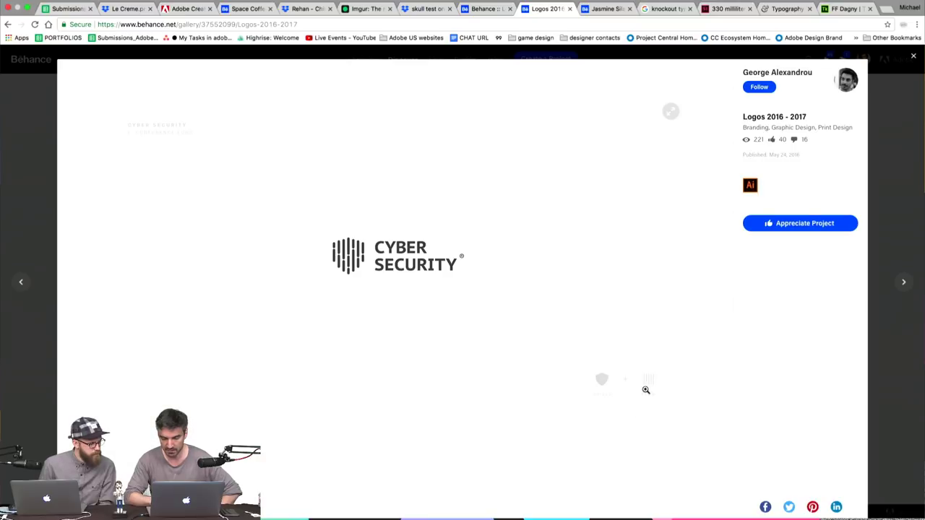
{"action": "left_click", "coordinate": [646, 389]}
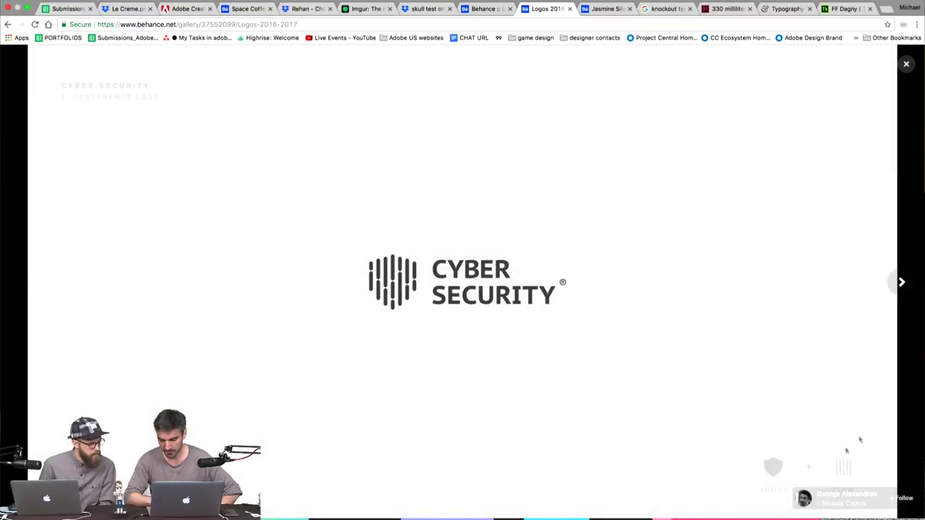
{"action": "left_click", "coordinate": [901, 282]}
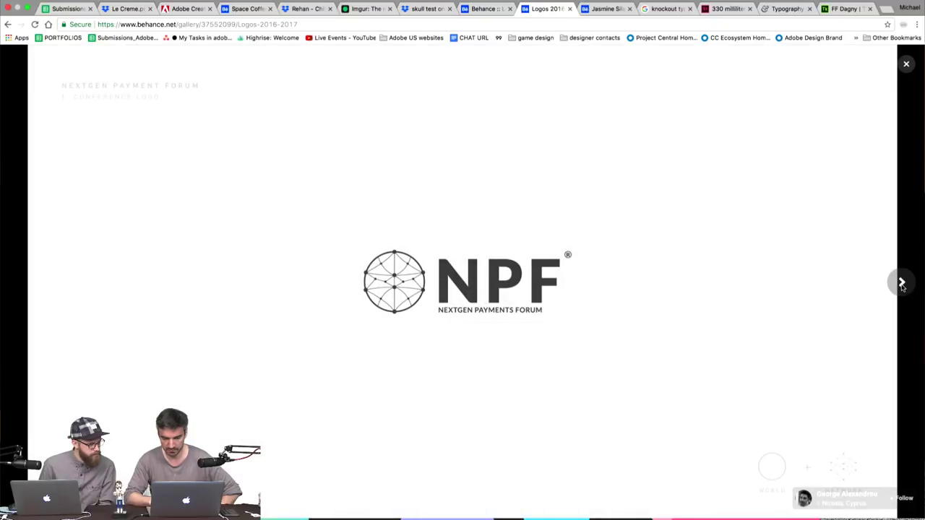
{"action": "left_click", "coordinate": [901, 283]}
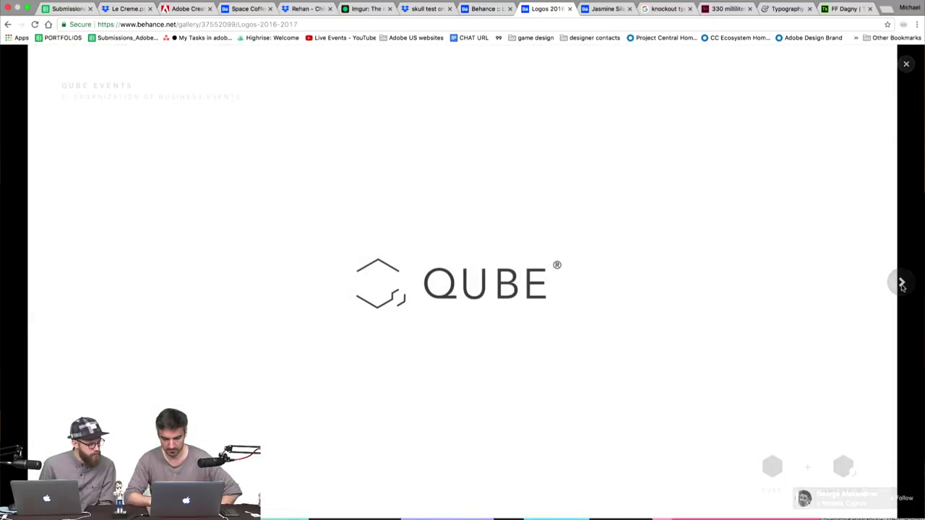
{"action": "left_click", "coordinate": [901, 288]}
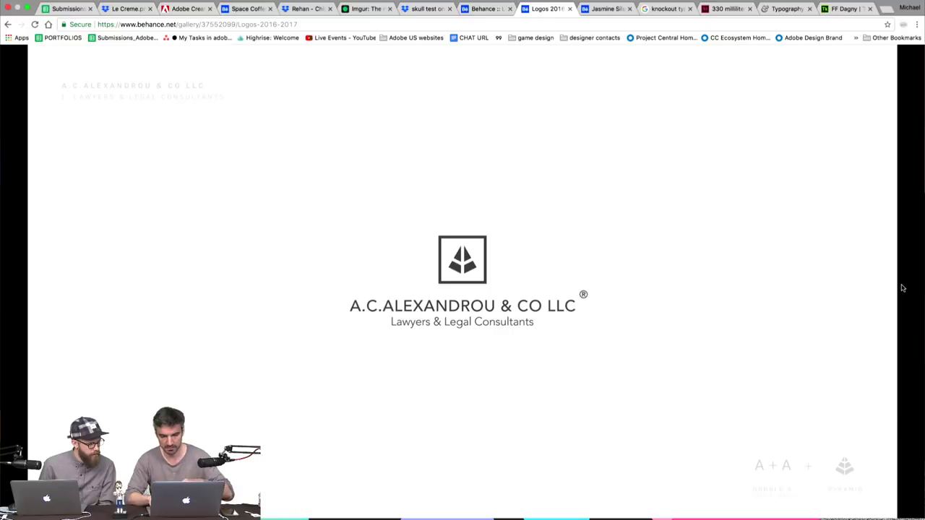
{"action": "left_click", "coordinate": [901, 289]}
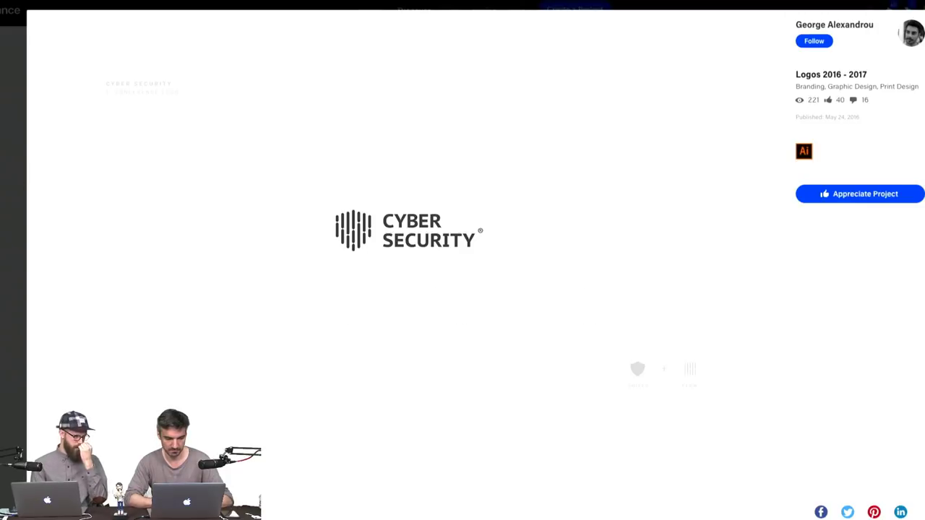
{"action": "key", "text": "Escape"}
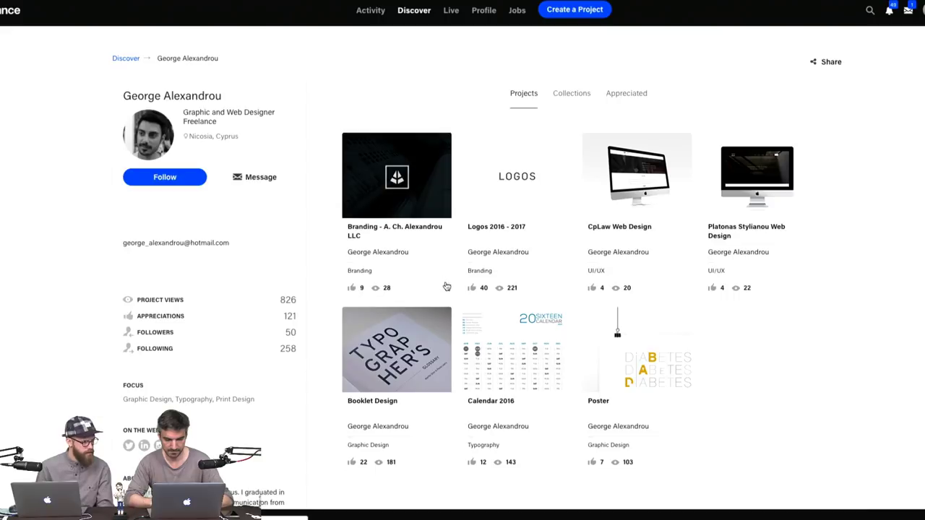
Open the law firm branding project from the designer's Behance profile and examine its typography, color palette and logo concept
{"action": "scroll", "coordinate": [830, 282], "scroll_direction": "down", "scroll_amount": 2}
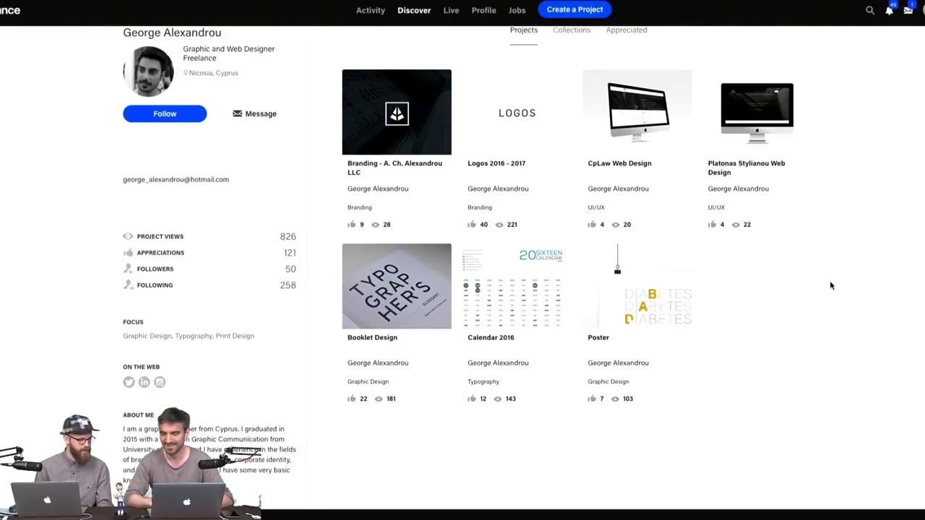
{"action": "left_click", "coordinate": [352, 118]}
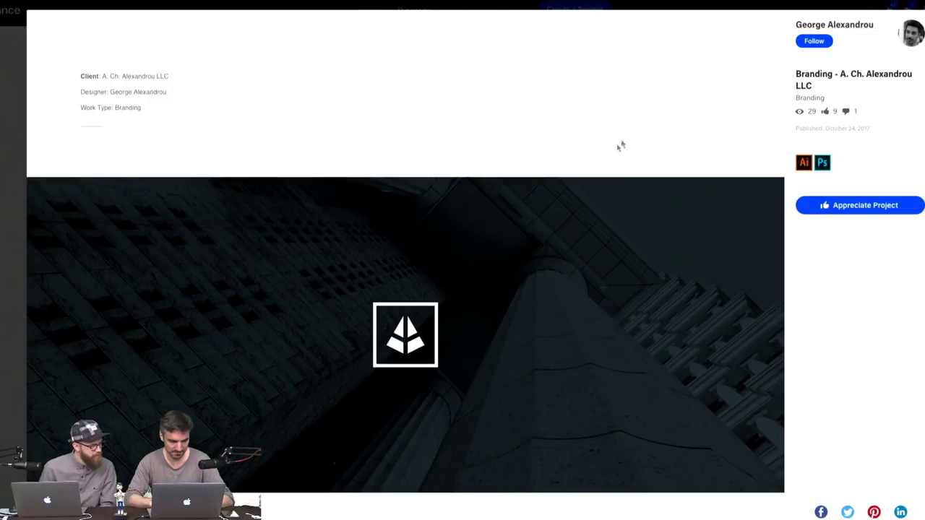
{"action": "scroll", "coordinate": [742, 108], "scroll_direction": "down", "scroll_amount": 3}
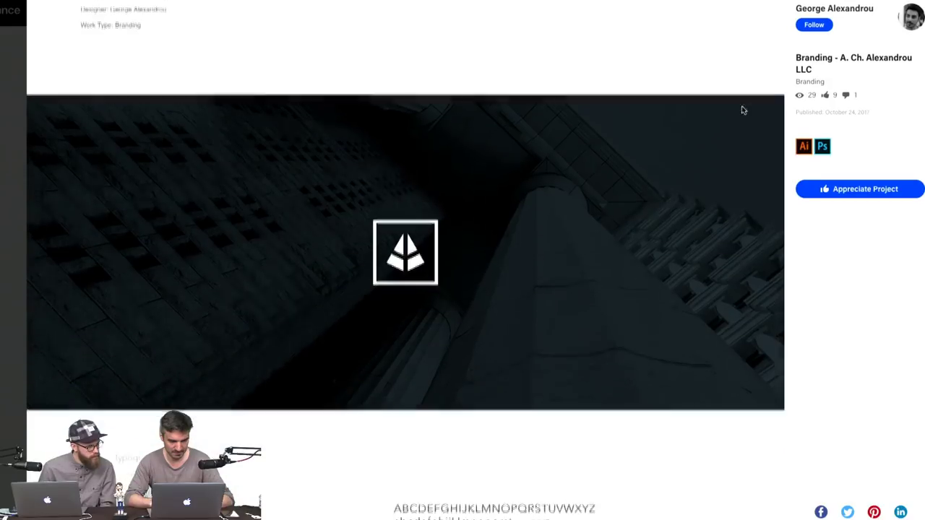
{"action": "scroll", "coordinate": [742, 107], "scroll_direction": "down", "scroll_amount": 5}
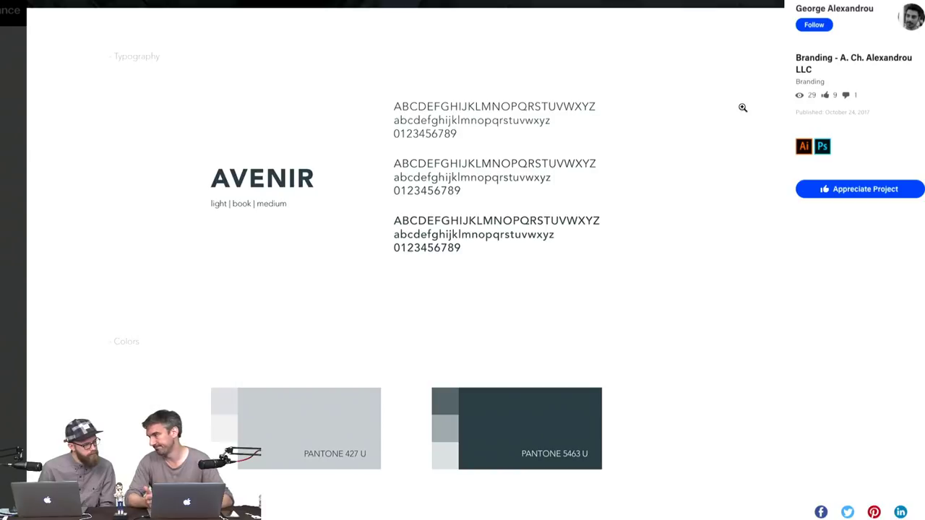
{"action": "scroll", "coordinate": [742, 107], "scroll_direction": "down", "scroll_amount": 2}
{"action": "scroll", "coordinate": [742, 107], "scroll_direction": "down", "scroll_amount": 1}
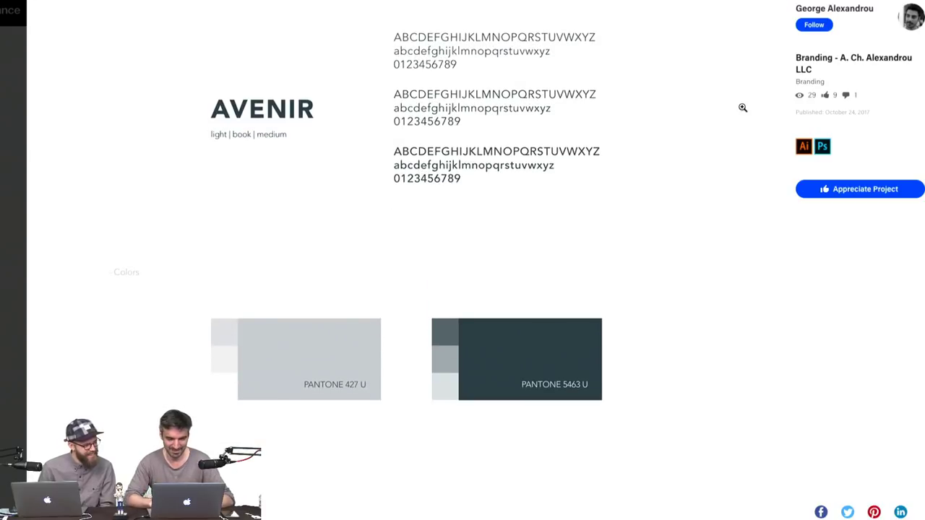
{"action": "scroll", "coordinate": [742, 107], "scroll_direction": "down", "scroll_amount": 1}
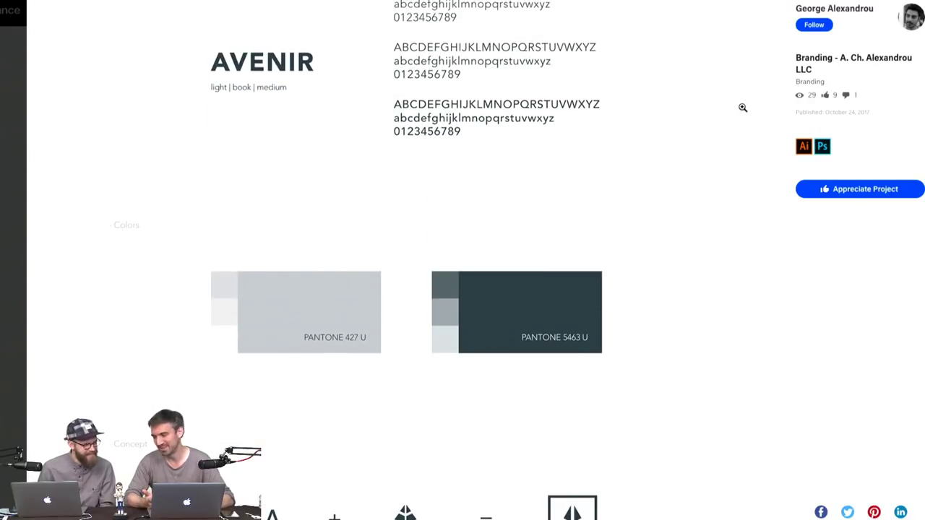
{"action": "scroll", "coordinate": [742, 106], "scroll_direction": "down", "scroll_amount": 4}
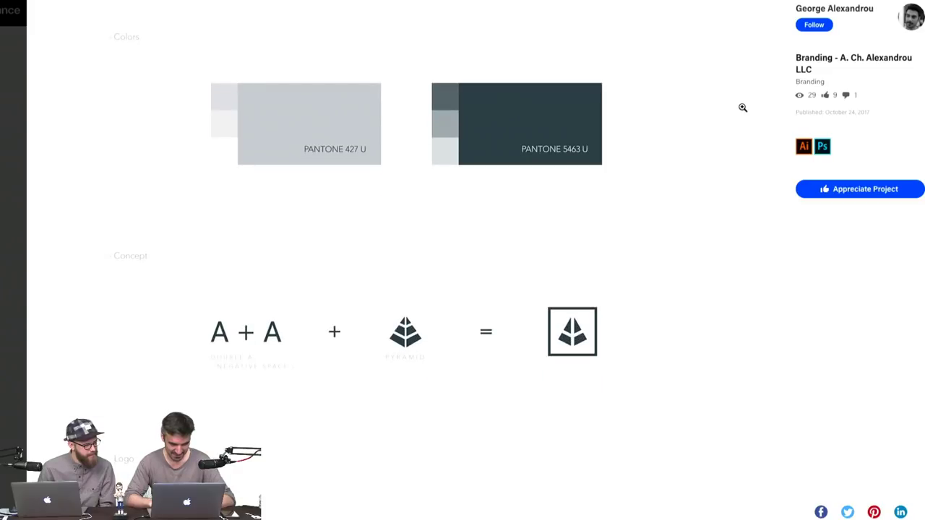
{"action": "scroll", "coordinate": [742, 107], "scroll_direction": "down", "scroll_amount": 4}
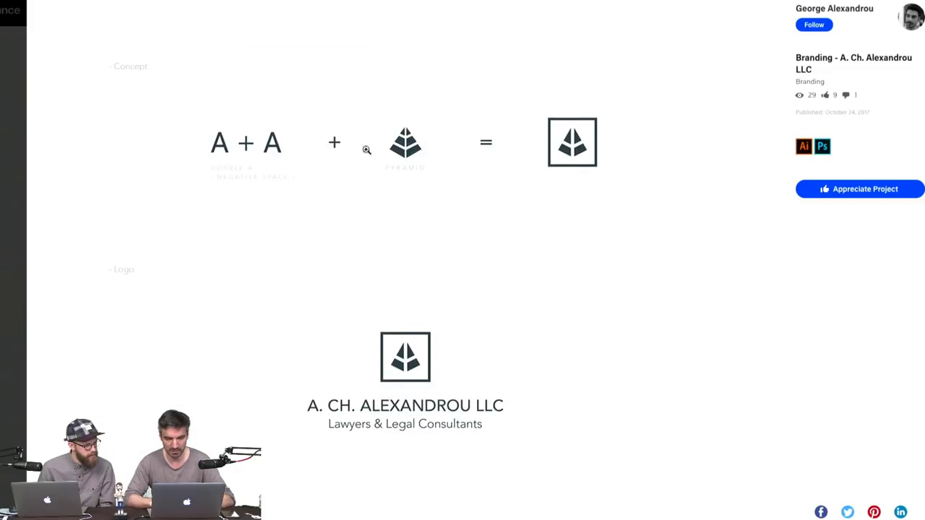
Look through the law firm branding project's stationery and business card mockups and return to the profile's project list
{"action": "scroll", "coordinate": [775, 157], "scroll_direction": "down", "scroll_amount": 5}
{"action": "scroll", "coordinate": [775, 157], "scroll_direction": "down", "scroll_amount": 8}
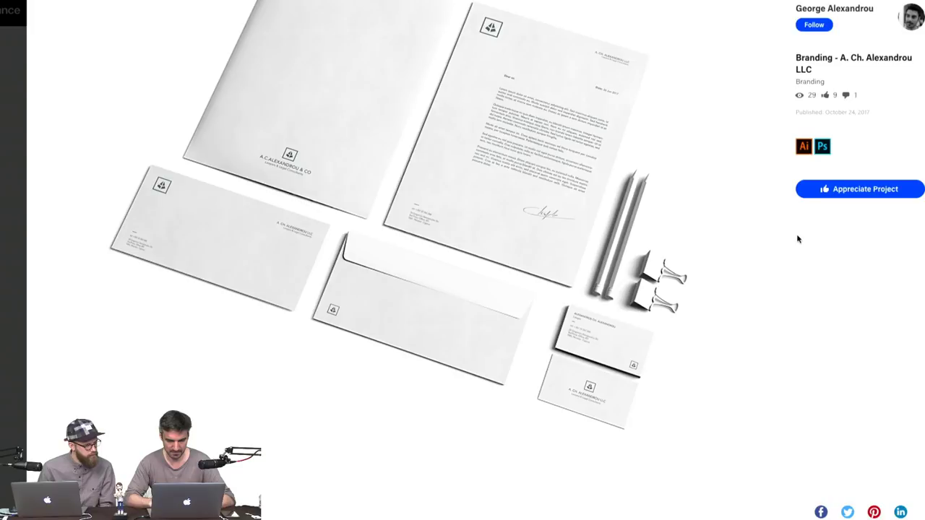
{"action": "scroll", "coordinate": [797, 238], "scroll_direction": "down", "scroll_amount": 10}
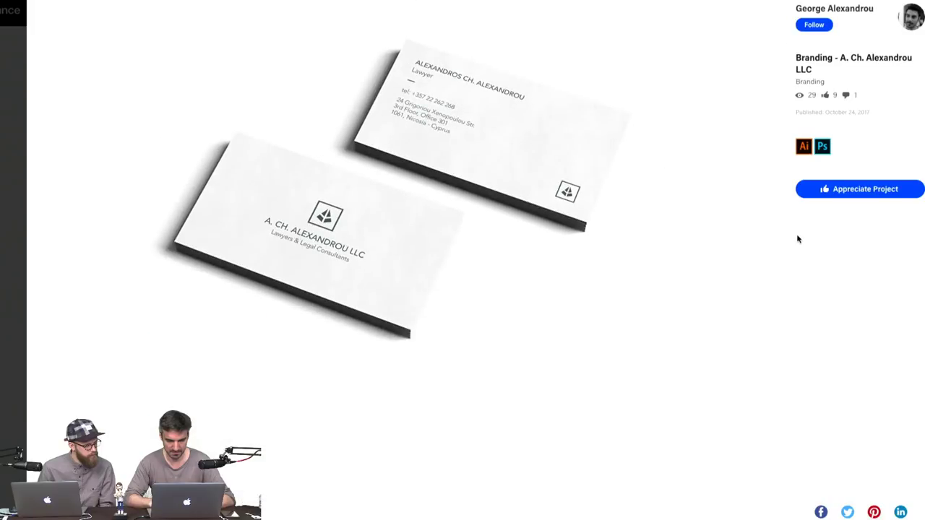
{"action": "scroll", "coordinate": [797, 239], "scroll_direction": "down", "scroll_amount": 8}
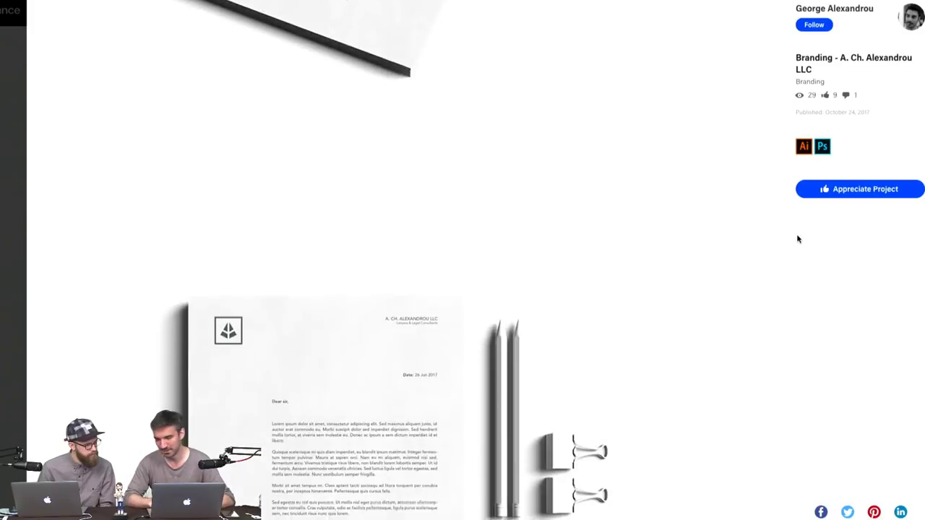
{"action": "scroll", "coordinate": [798, 238], "scroll_direction": "up", "scroll_amount": 1}
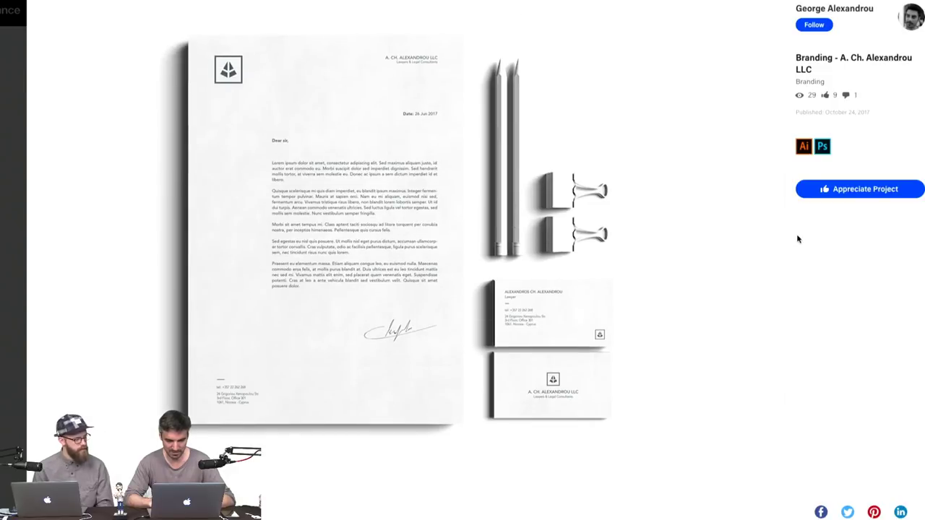
{"action": "scroll", "coordinate": [797, 239], "scroll_direction": "down", "scroll_amount": 6}
{"action": "scroll", "coordinate": [798, 239], "scroll_direction": "down", "scroll_amount": 5}
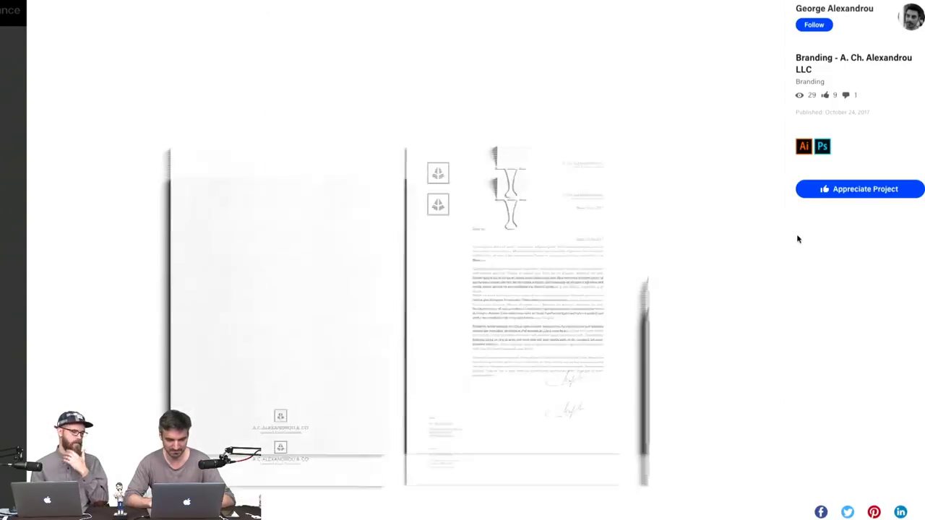
{"action": "scroll", "coordinate": [798, 239], "scroll_direction": "down", "scroll_amount": 5}
{"action": "scroll", "coordinate": [798, 239], "scroll_direction": "down", "scroll_amount": 2}
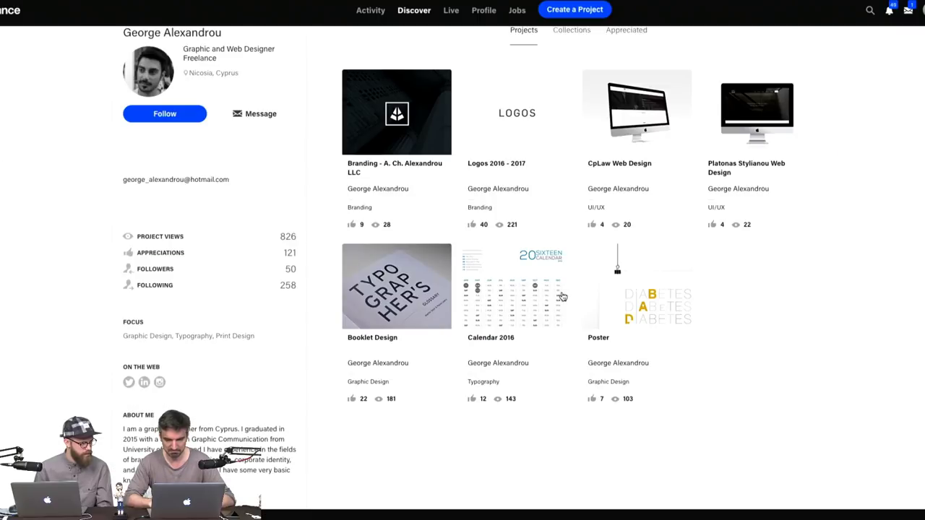
Open the CpLaw Web Design project, review its page designs such as Litigation, Fiduciary and Our Firm, and close it
{"action": "left_click", "coordinate": [636, 101]}
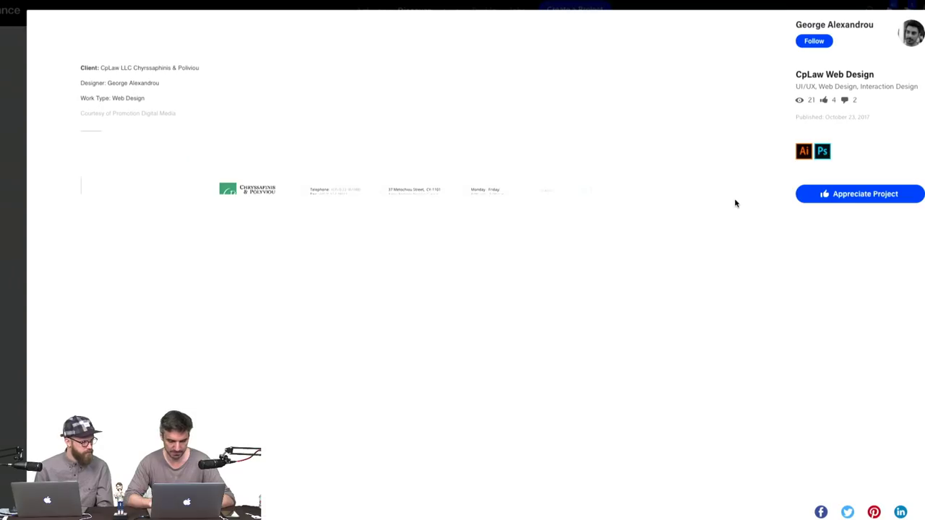
{"action": "scroll", "coordinate": [752, 150], "scroll_direction": "down", "scroll_amount": 3}
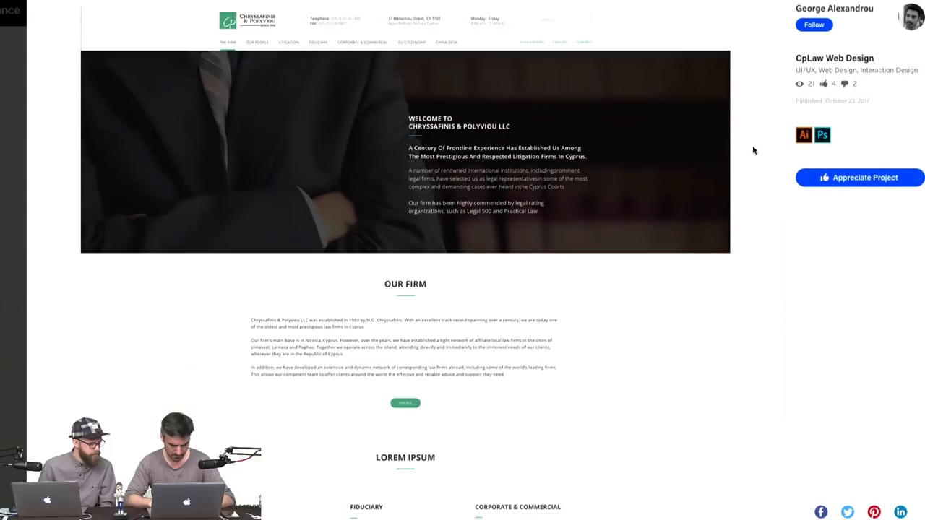
{"action": "scroll", "coordinate": [752, 150], "scroll_direction": "down", "scroll_amount": 4}
{"action": "scroll", "coordinate": [752, 150], "scroll_direction": "down", "scroll_amount": 4}
{"action": "scroll", "coordinate": [753, 149], "scroll_direction": "down", "scroll_amount": 8}
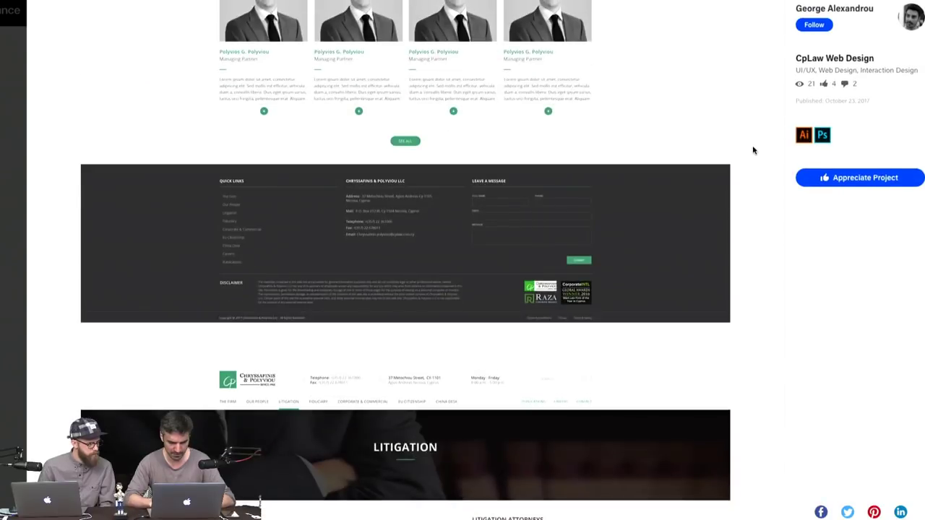
{"action": "scroll", "coordinate": [753, 150], "scroll_direction": "down", "scroll_amount": 10}
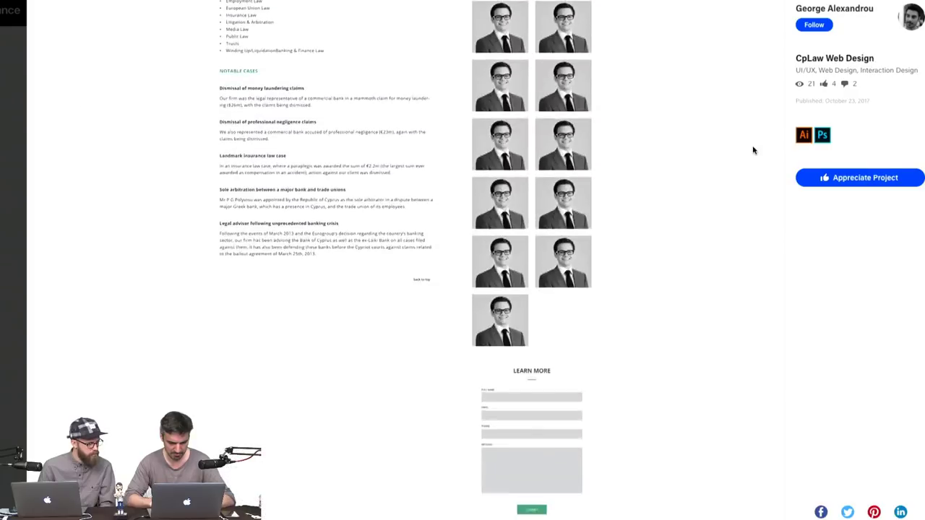
{"action": "scroll", "coordinate": [753, 150], "scroll_direction": "down", "scroll_amount": 10}
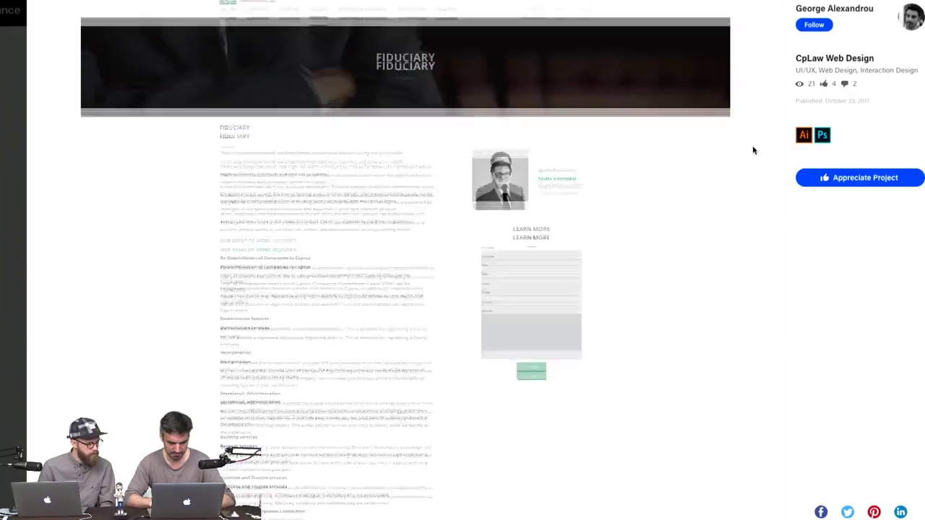
{"action": "scroll", "coordinate": [752, 149], "scroll_direction": "down", "scroll_amount": 10}
{"action": "scroll", "coordinate": [753, 149], "scroll_direction": "down", "scroll_amount": 10}
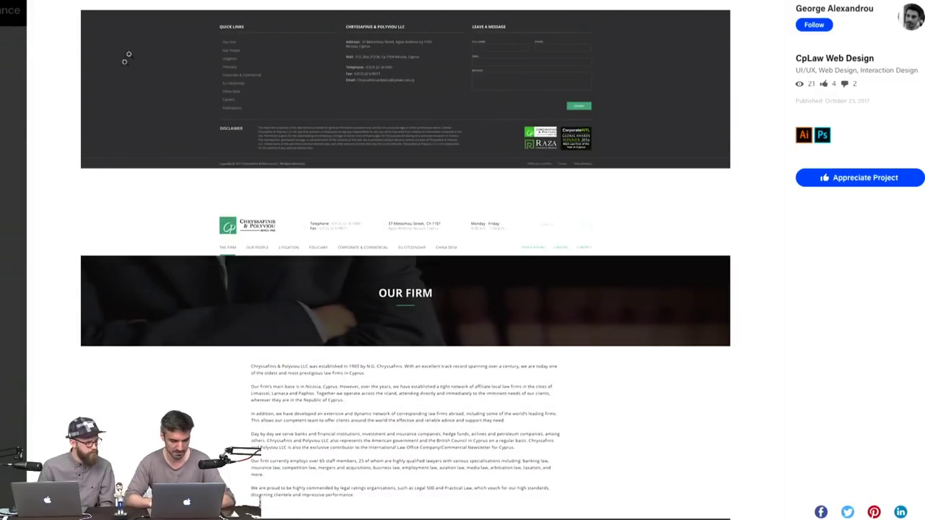
{"action": "left_click", "coordinate": [10, 125]}
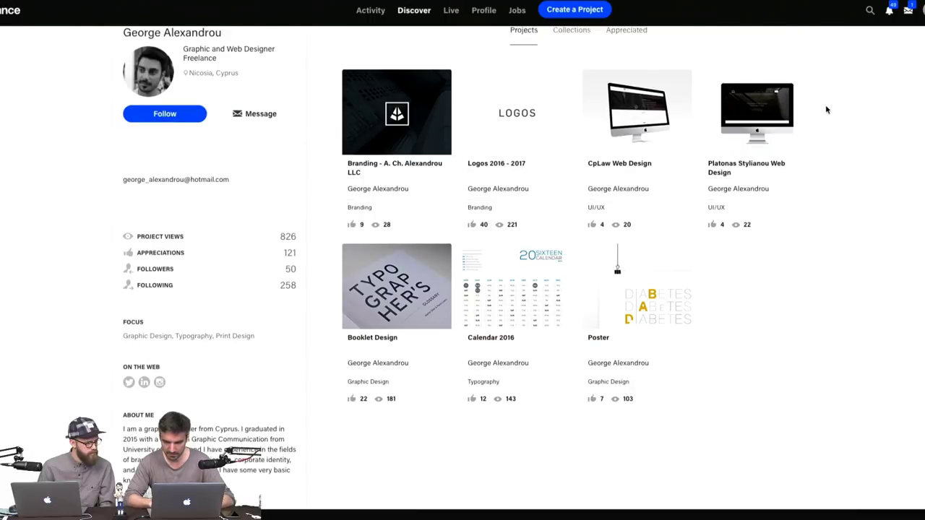
Open the structural engineers' web design project and examine its home page design from the hero image to the footer
{"action": "left_click", "coordinate": [778, 112]}
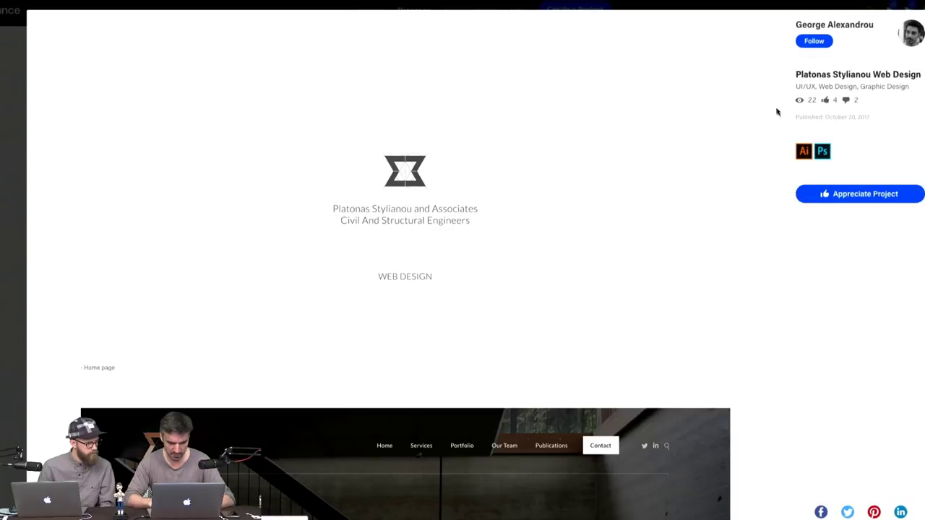
{"action": "scroll", "coordinate": [773, 196], "scroll_direction": "down", "scroll_amount": 5}
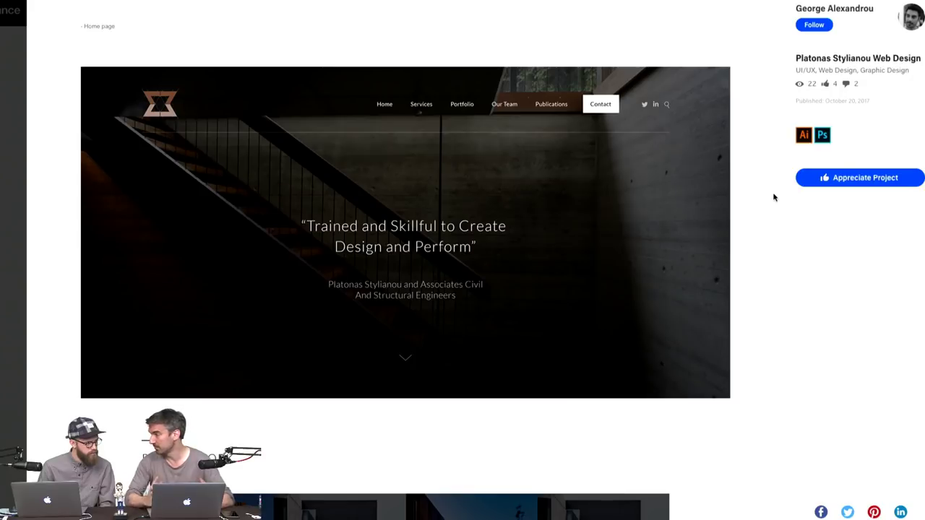
{"action": "scroll", "coordinate": [774, 197], "scroll_direction": "down", "scroll_amount": 2}
{"action": "scroll", "coordinate": [774, 196], "scroll_direction": "down", "scroll_amount": 4}
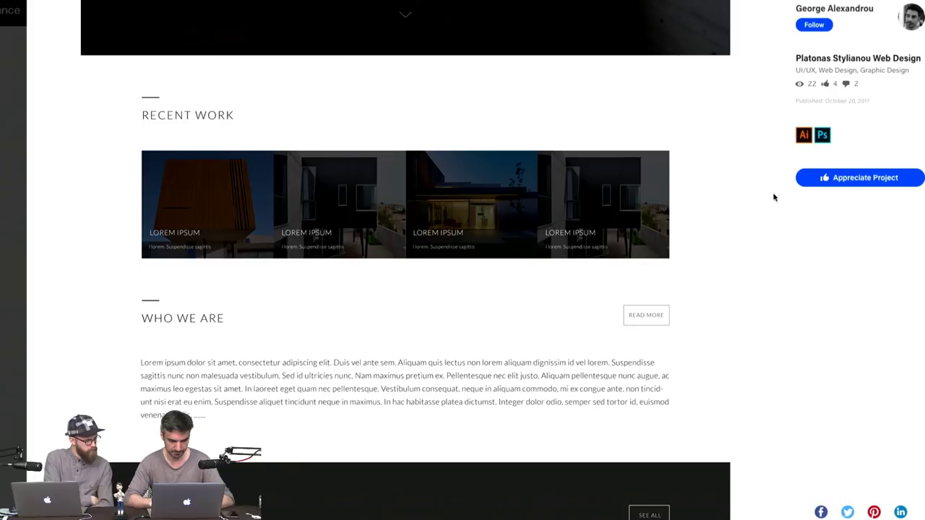
{"action": "scroll", "coordinate": [774, 196], "scroll_direction": "down", "scroll_amount": 3}
{"action": "scroll", "coordinate": [773, 197], "scroll_direction": "down", "scroll_amount": 3}
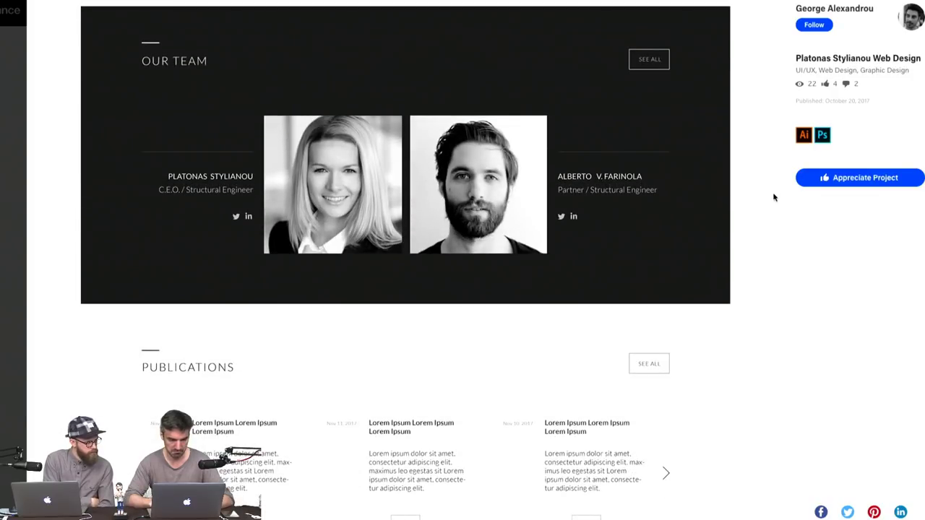
{"action": "scroll", "coordinate": [773, 197], "scroll_direction": "down", "scroll_amount": 4}
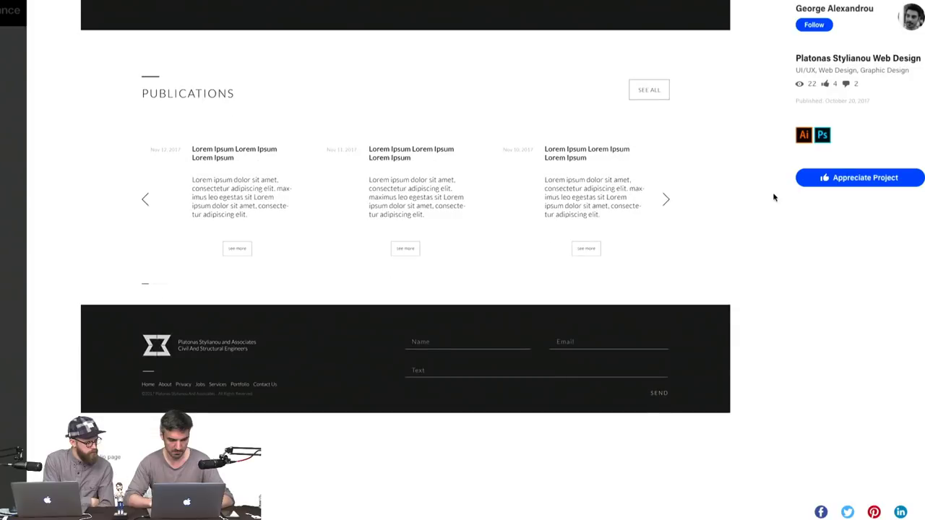
Review the engineers' site portfolio, services, team, publications and contact page designs, and go back to the home page design
{"action": "scroll", "coordinate": [774, 196], "scroll_direction": "down", "scroll_amount": 7}
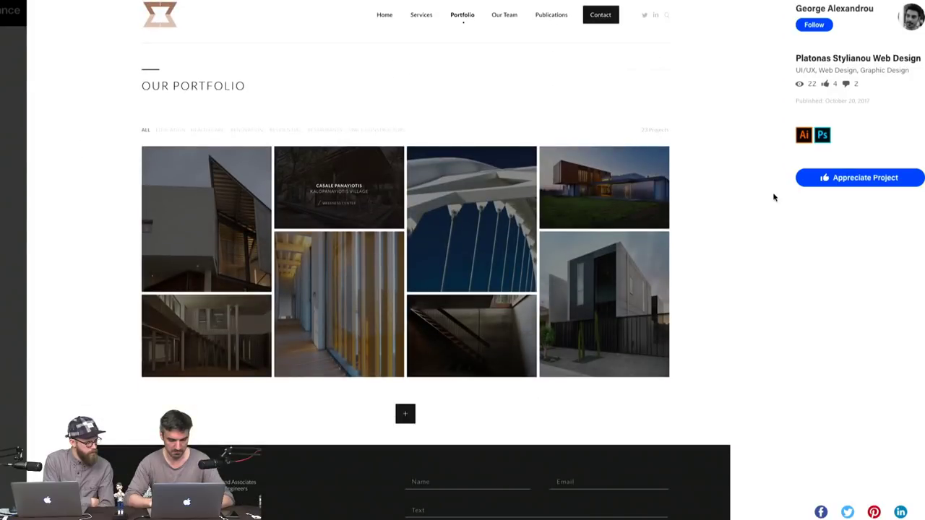
{"action": "scroll", "coordinate": [773, 196], "scroll_direction": "down", "scroll_amount": 9}
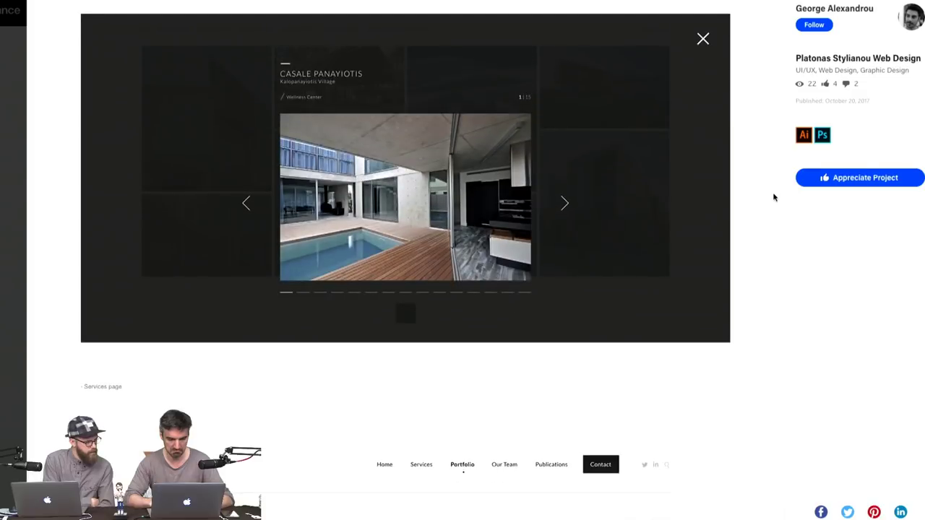
{"action": "scroll", "coordinate": [773, 196], "scroll_direction": "down", "scroll_amount": 5}
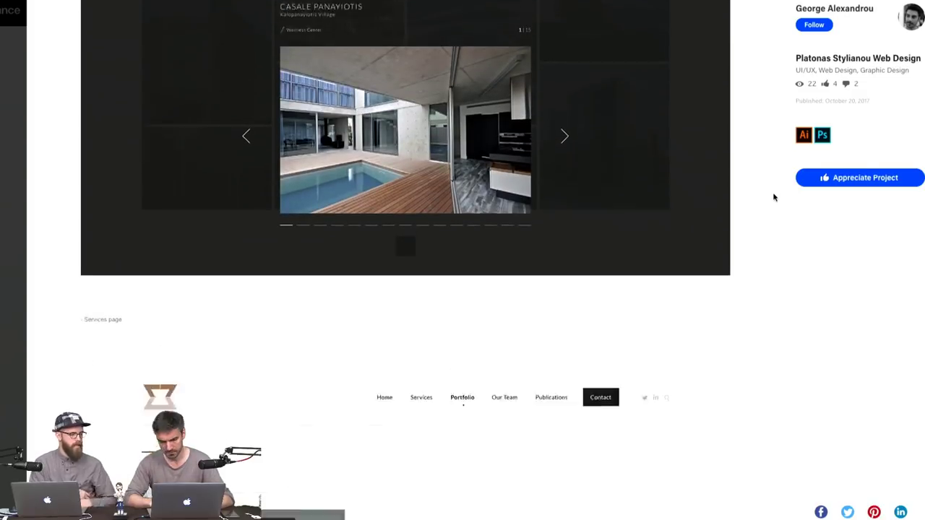
{"action": "scroll", "coordinate": [773, 197], "scroll_direction": "down", "scroll_amount": 12}
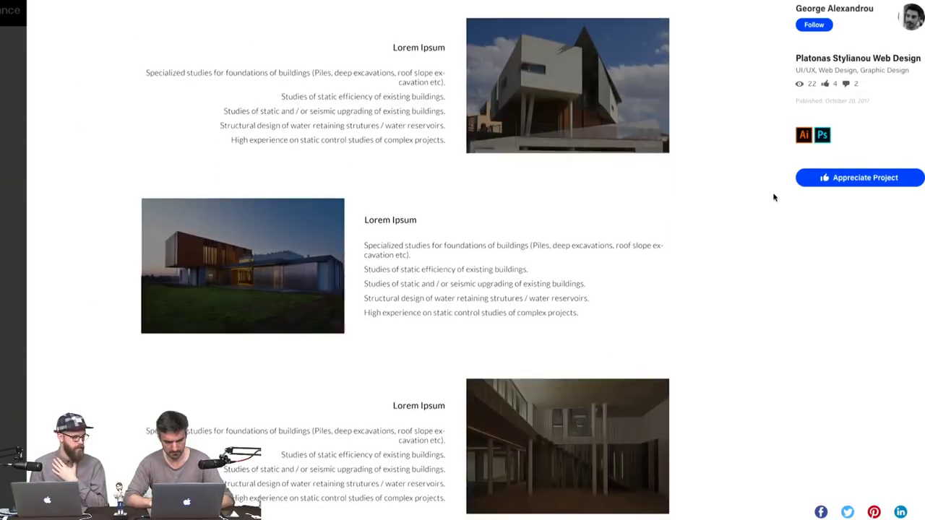
{"action": "scroll", "coordinate": [774, 196], "scroll_direction": "down", "scroll_amount": 15}
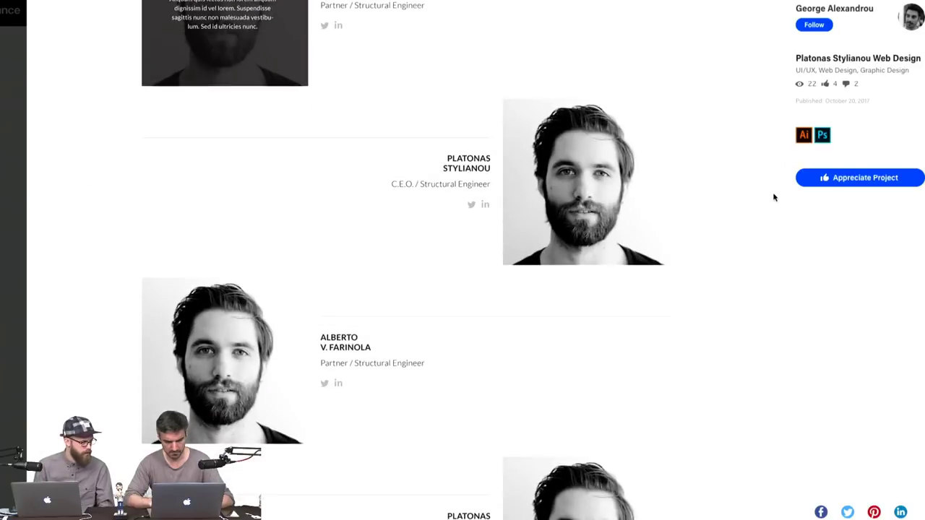
{"action": "scroll", "coordinate": [773, 197], "scroll_direction": "down", "scroll_amount": 15}
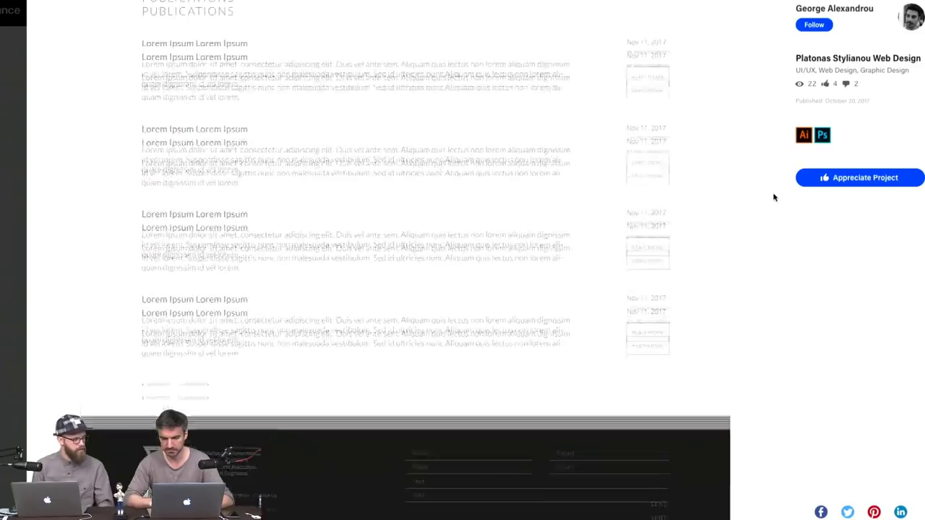
{"action": "scroll", "coordinate": [773, 196], "scroll_direction": "down", "scroll_amount": 10}
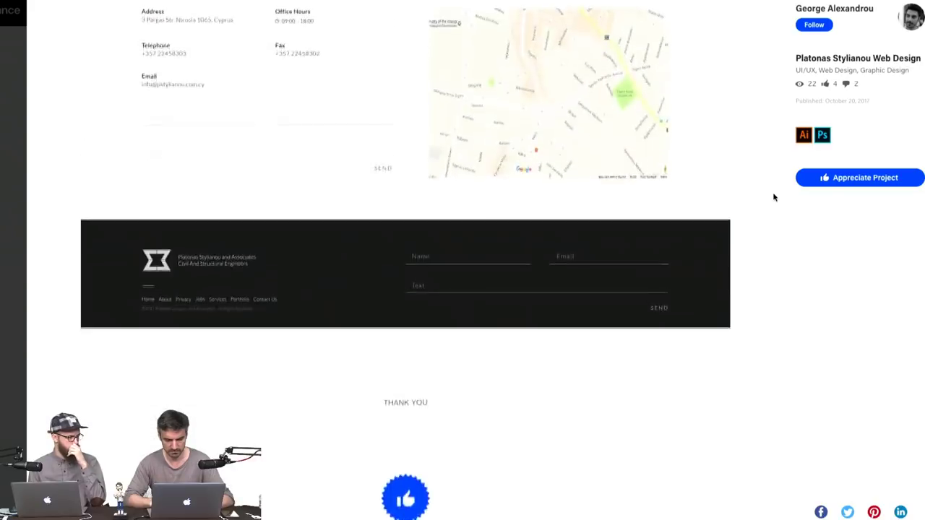
{"action": "scroll", "coordinate": [774, 197], "scroll_direction": "up", "scroll_amount": 20}
{"action": "scroll", "coordinate": [773, 196], "scroll_direction": "up", "scroll_amount": 10}
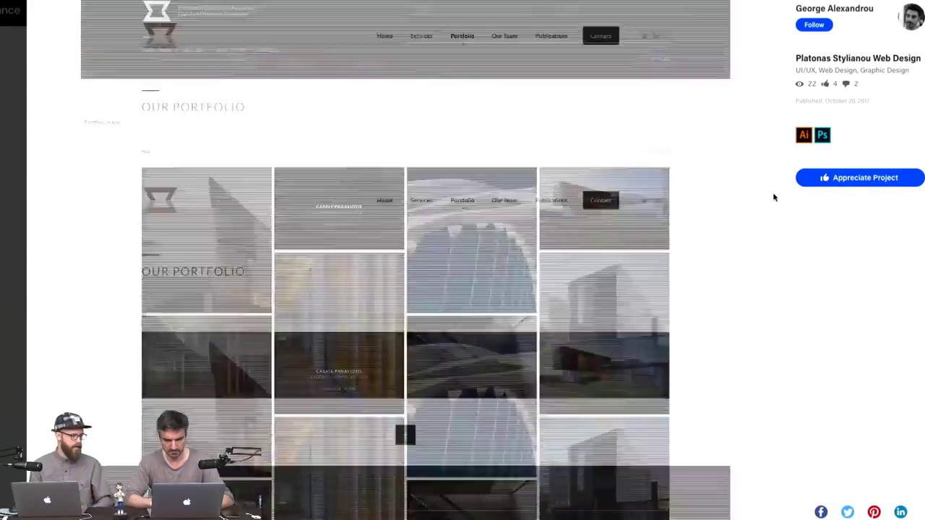
{"action": "scroll", "coordinate": [773, 197], "scroll_direction": "down", "scroll_amount": 6}
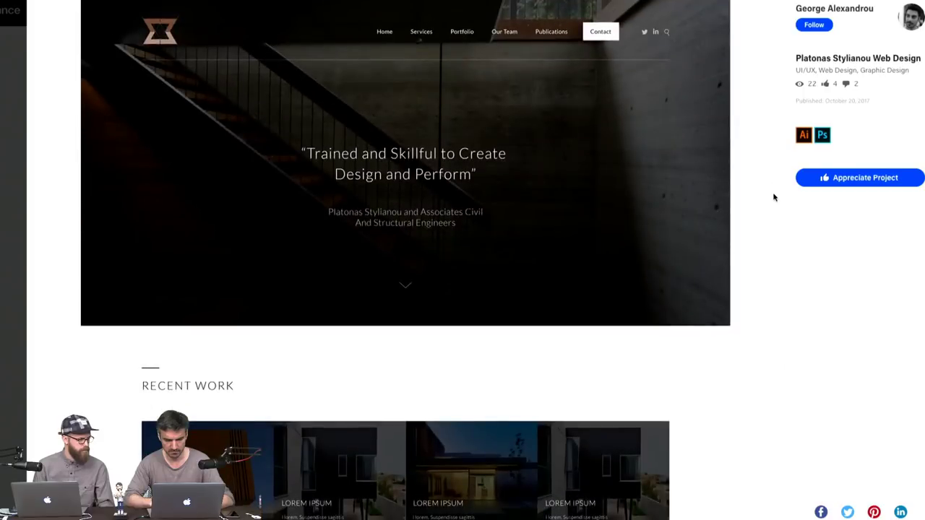
Review the engineers' home page design once more down to the portfolio page, and close the project
{"action": "scroll", "coordinate": [773, 196], "scroll_direction": "up", "scroll_amount": 1}
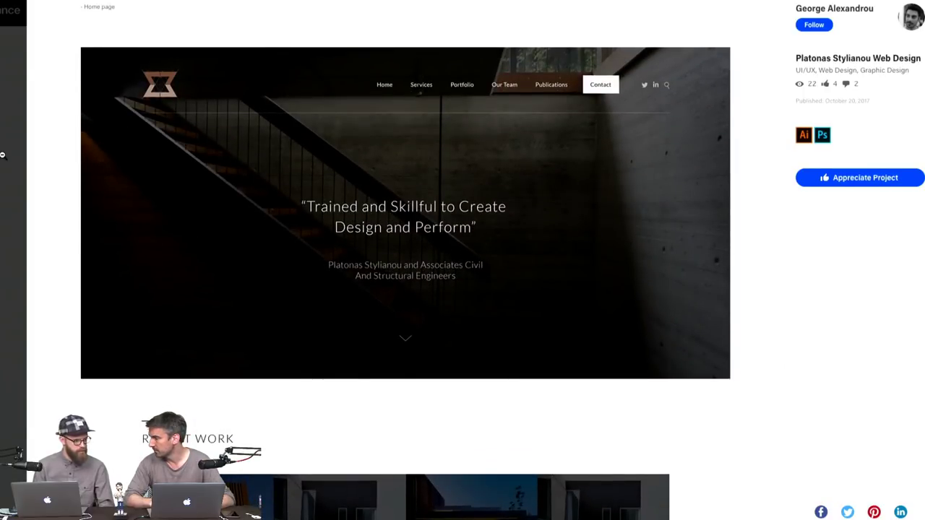
{"action": "scroll", "coordinate": [112, 319], "scroll_direction": "down", "scroll_amount": 5}
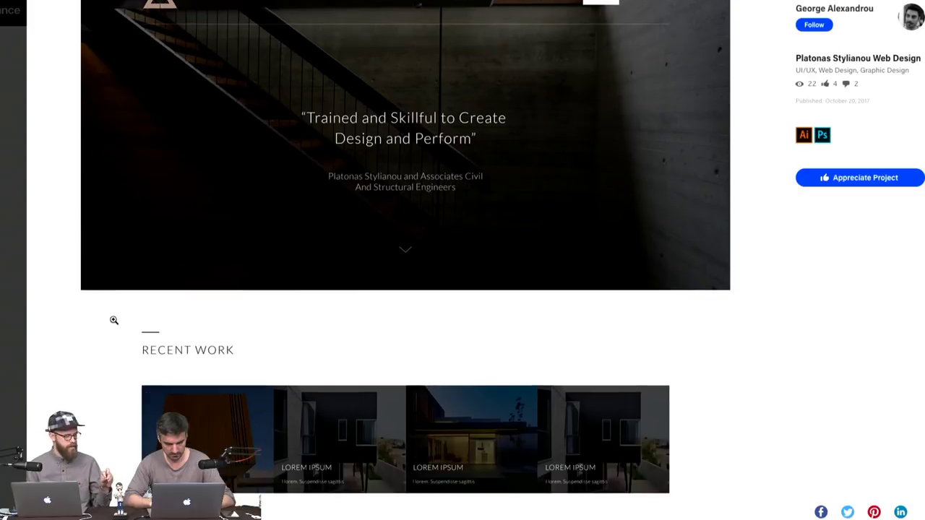
{"action": "scroll", "coordinate": [113, 320], "scroll_direction": "down", "scroll_amount": 5}
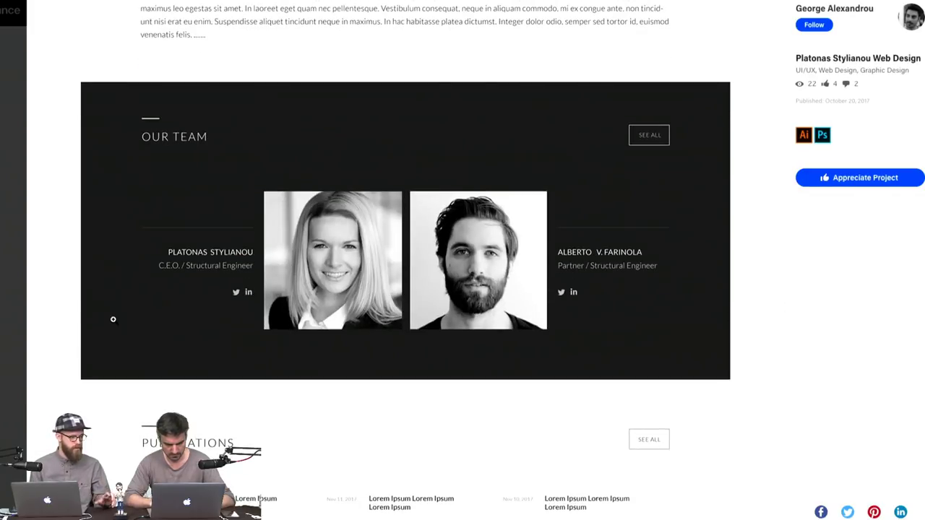
{"action": "scroll", "coordinate": [72, 294], "scroll_direction": "down", "scroll_amount": 10}
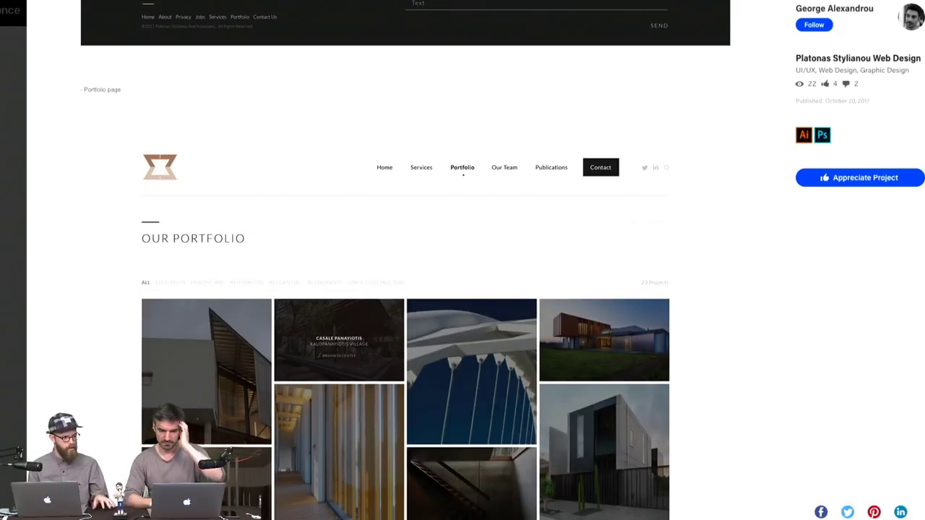
{"action": "key", "text": "Escape"}
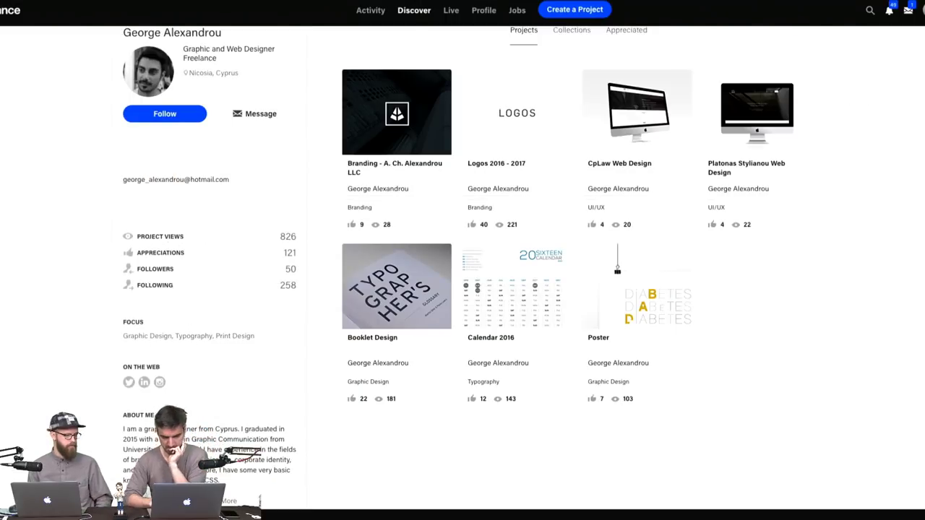
Follow the designer from the profile page, and briefly reopen and close the law firm branding project
{"action": "scroll", "coordinate": [2, 231], "scroll_direction": "up", "scroll_amount": 2}
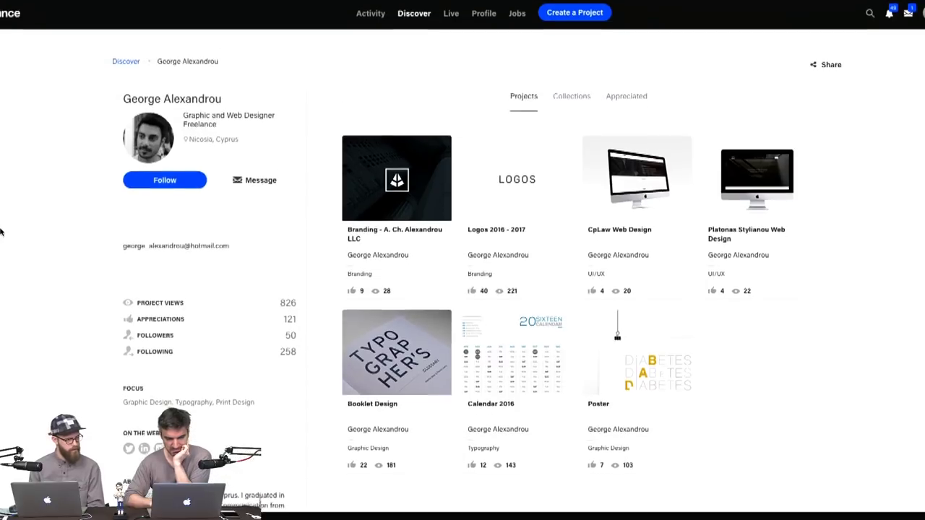
{"action": "left_click", "coordinate": [193, 181]}
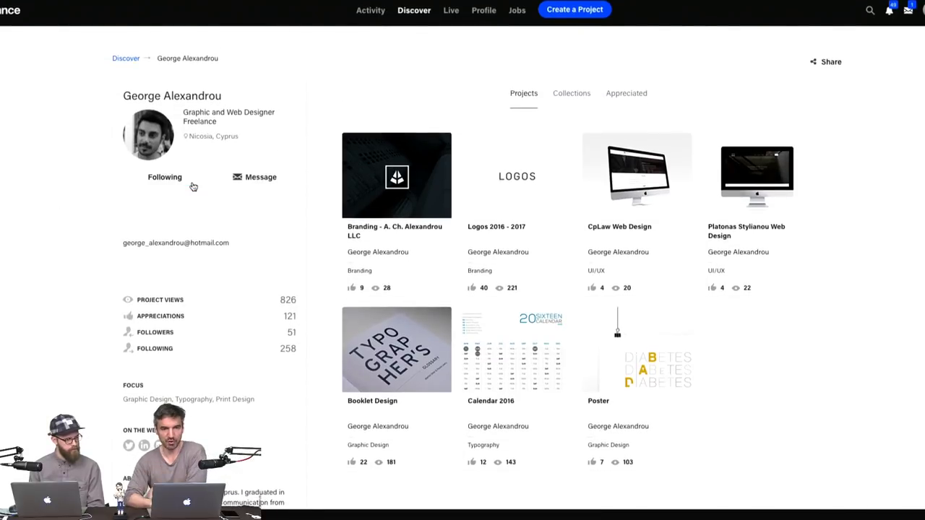
{"action": "left_click", "coordinate": [371, 139]}
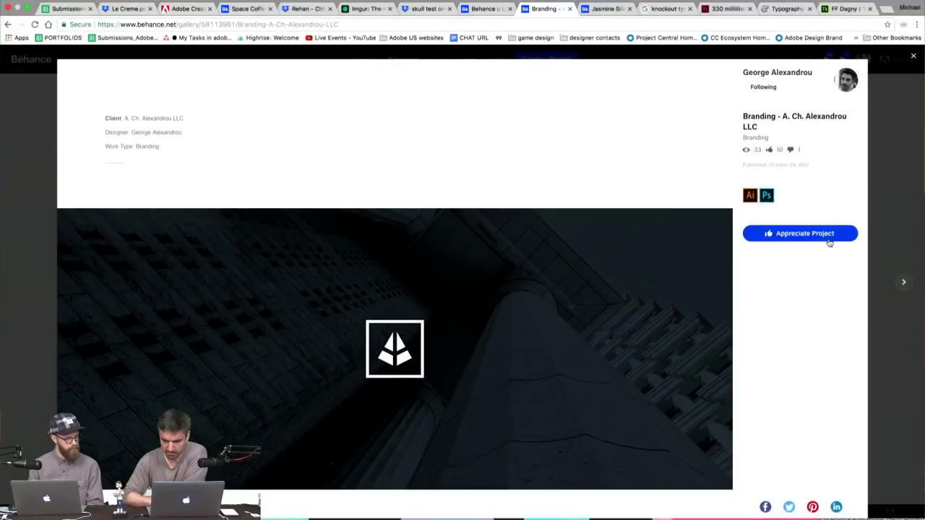
{"action": "left_click", "coordinate": [893, 206]}
Switch to the next designer's Behance profile and look over its list of projects
{"action": "left_click", "coordinate": [601, 4]}
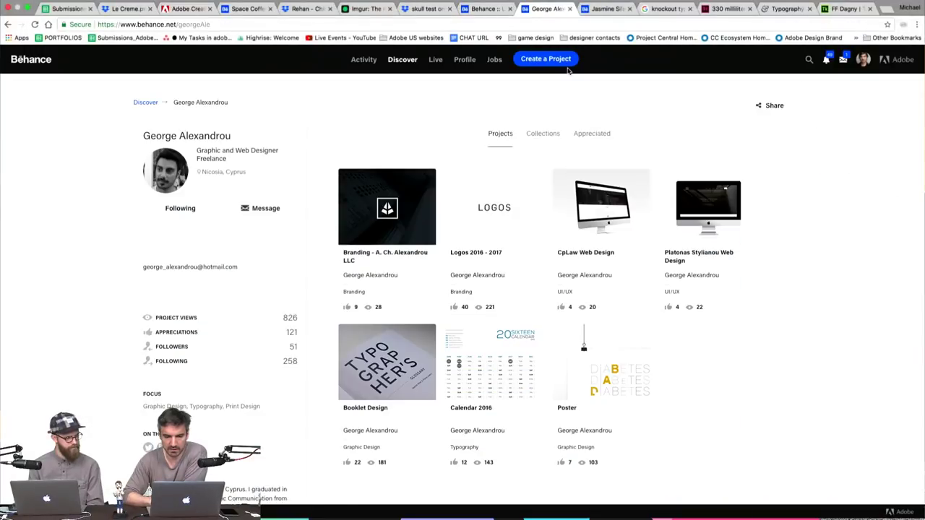
{"action": "left_click", "coordinate": [604, 9]}
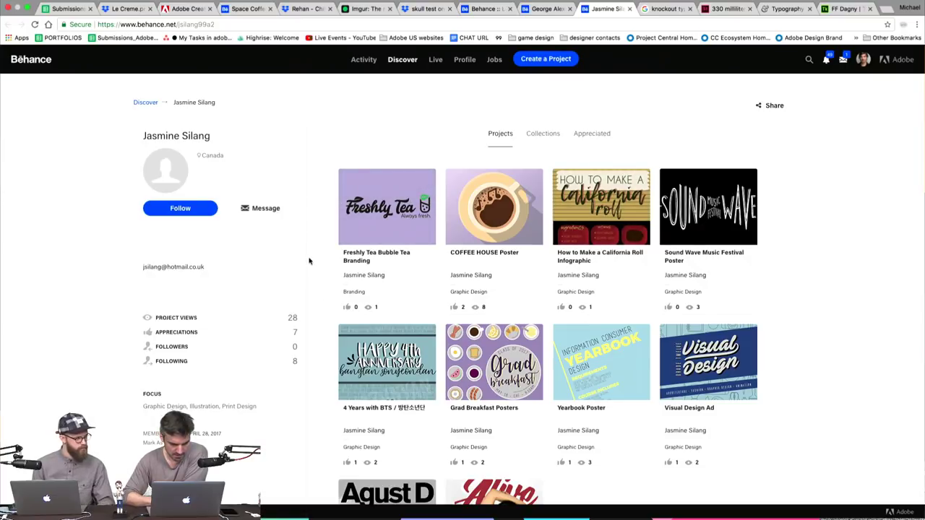
{"action": "scroll", "coordinate": [309, 261], "scroll_direction": "down", "scroll_amount": 2}
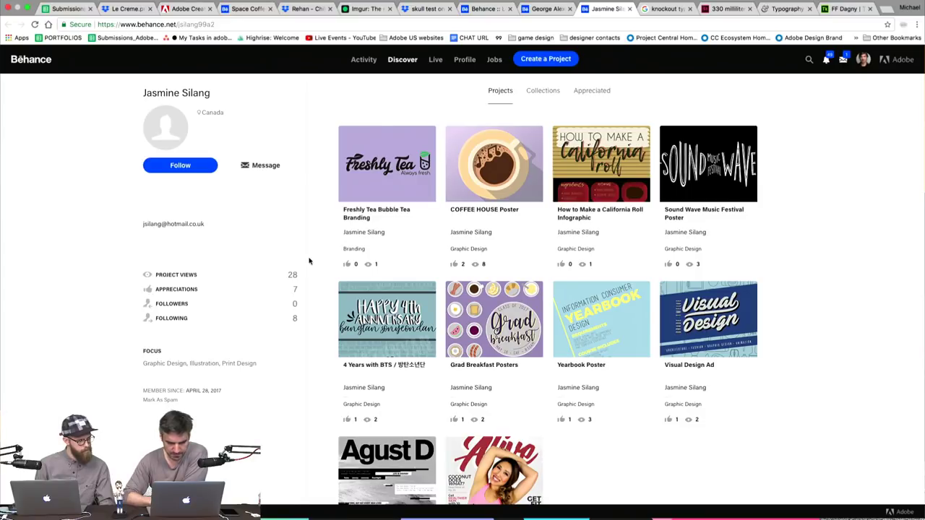
Open the Freshly Tea Bubble Tea Branding project and examine its logos, icon variations, loyalty card and drink menus
{"action": "left_click", "coordinate": [401, 181]}
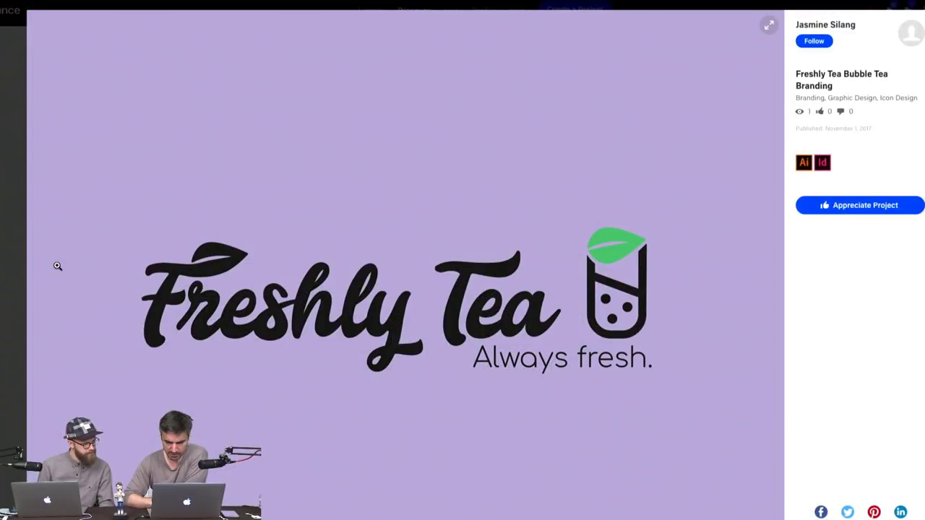
{"action": "scroll", "coordinate": [58, 266], "scroll_direction": "down", "scroll_amount": 6}
{"action": "scroll", "coordinate": [57, 265], "scroll_direction": "down", "scroll_amount": 5}
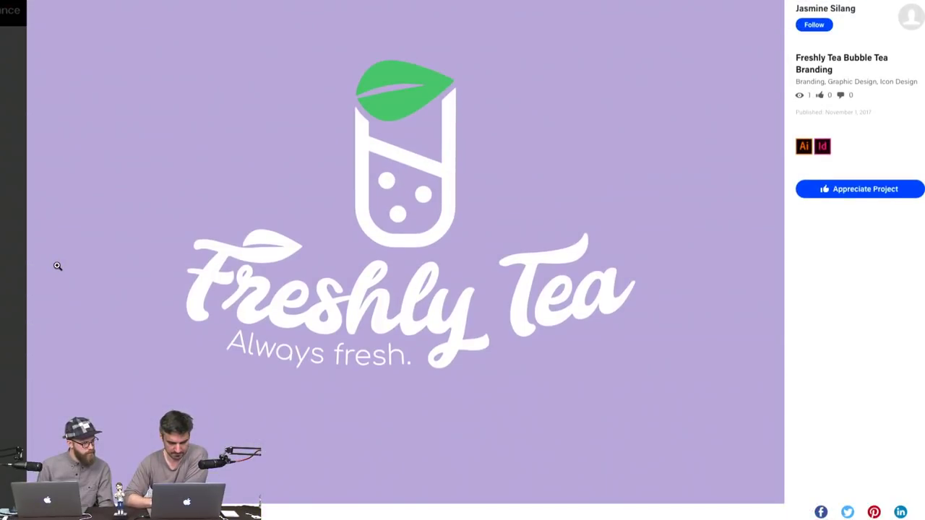
{"action": "scroll", "coordinate": [58, 266], "scroll_direction": "down", "scroll_amount": 7}
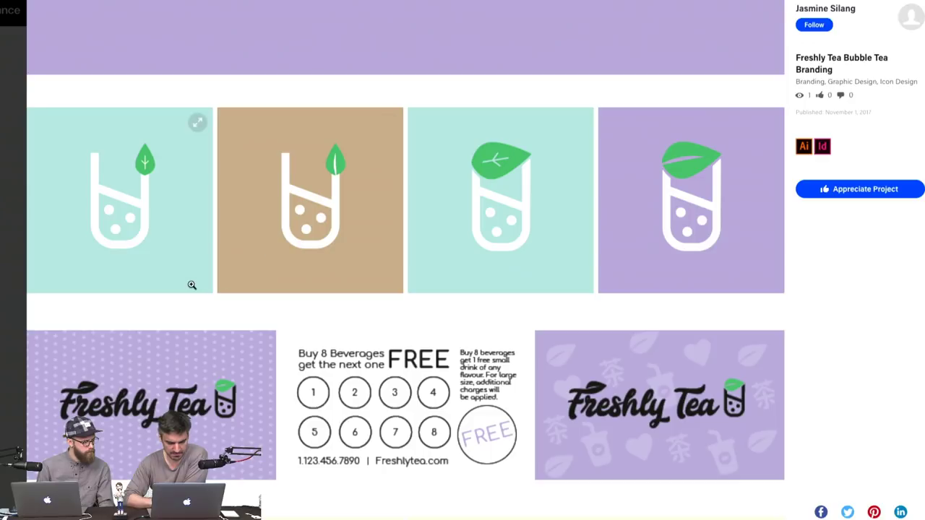
{"action": "scroll", "coordinate": [192, 285], "scroll_direction": "down", "scroll_amount": 3}
{"action": "scroll", "coordinate": [192, 285], "scroll_direction": "down", "scroll_amount": 5}
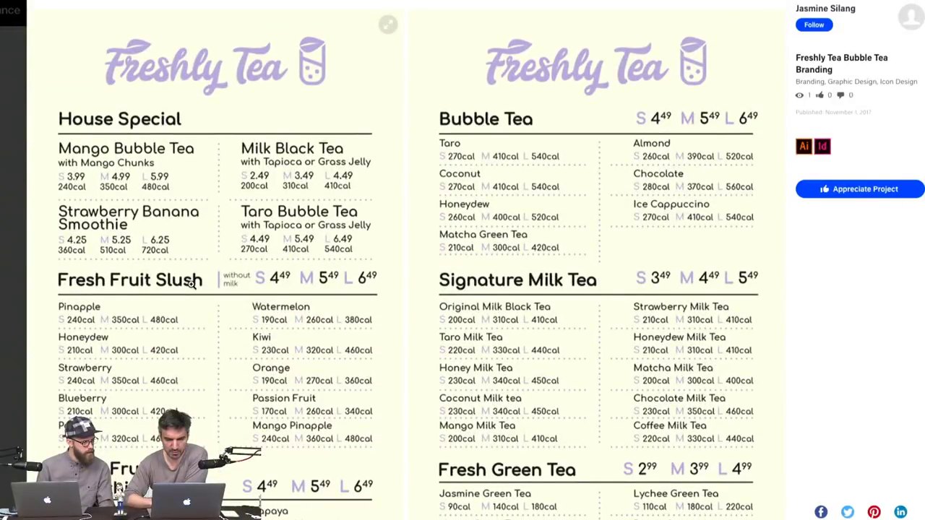
{"action": "scroll", "coordinate": [191, 285], "scroll_direction": "down", "scroll_amount": 10}
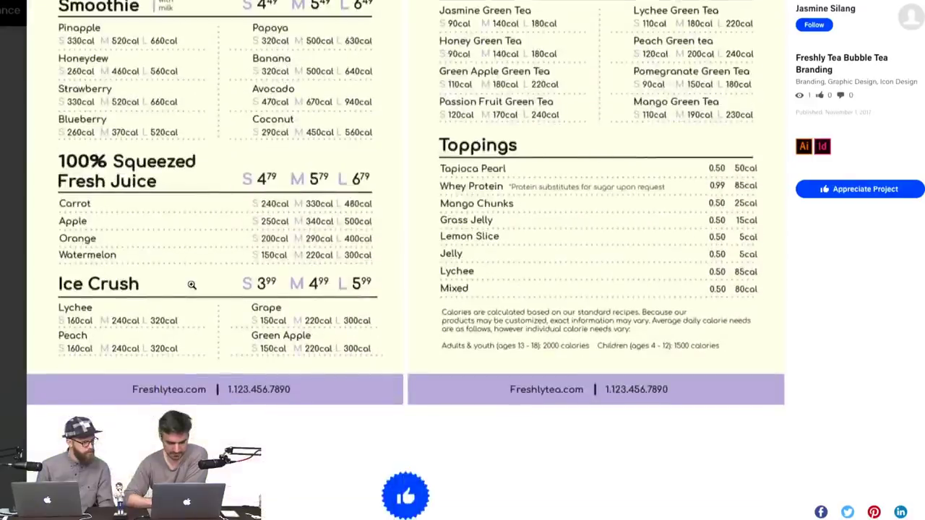
Revisit the Freshly Tea menus, loyalty card and icon variations, going back to the white logo version
{"action": "scroll", "coordinate": [191, 284], "scroll_direction": "up", "scroll_amount": 10}
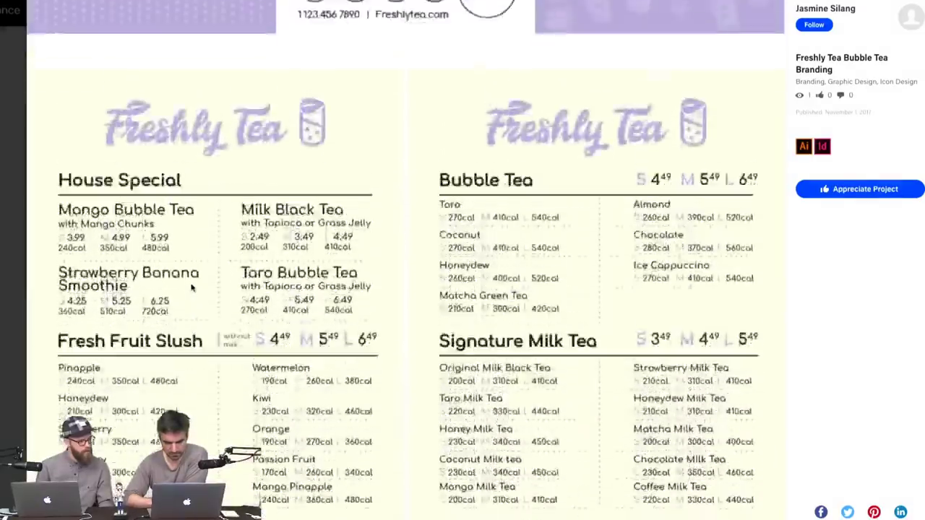
{"action": "scroll", "coordinate": [191, 288], "scroll_direction": "up", "scroll_amount": 3}
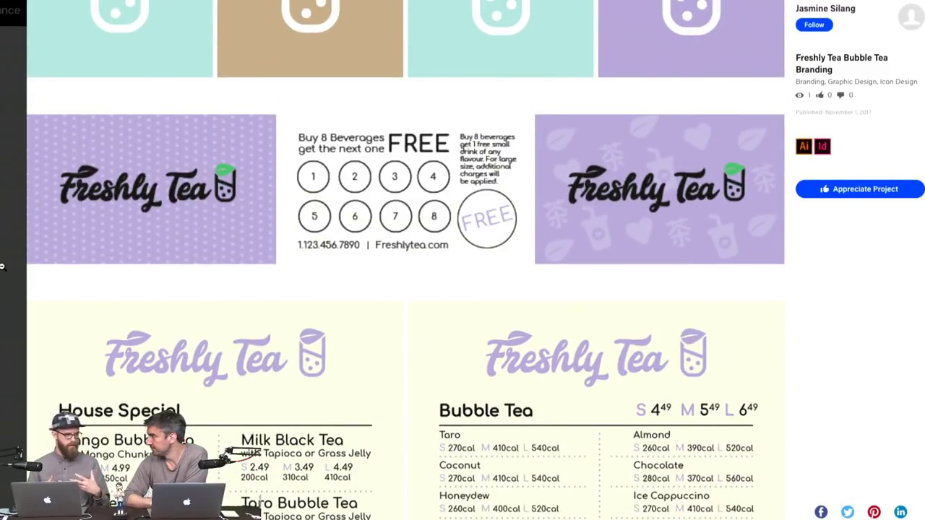
{"action": "scroll", "coordinate": [2, 265], "scroll_direction": "up", "scroll_amount": 3}
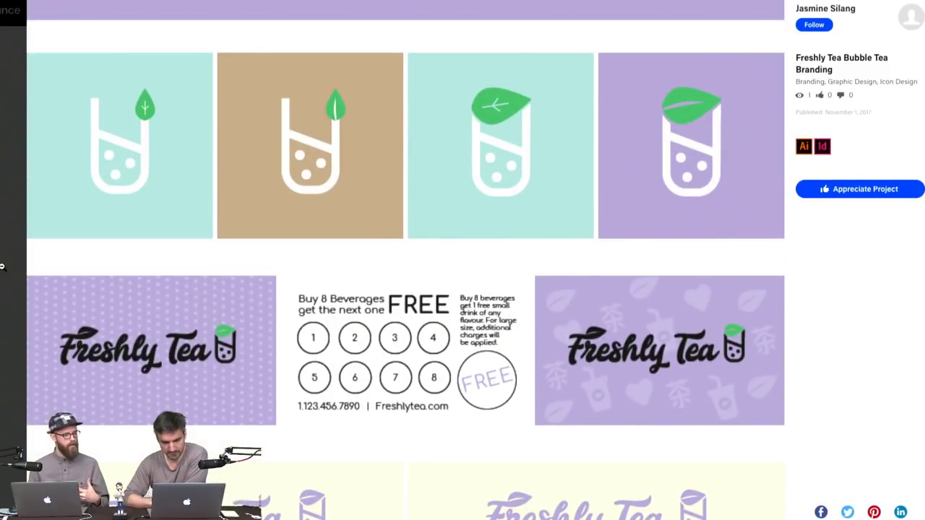
{"action": "scroll", "coordinate": [2, 266], "scroll_direction": "up", "scroll_amount": 8}
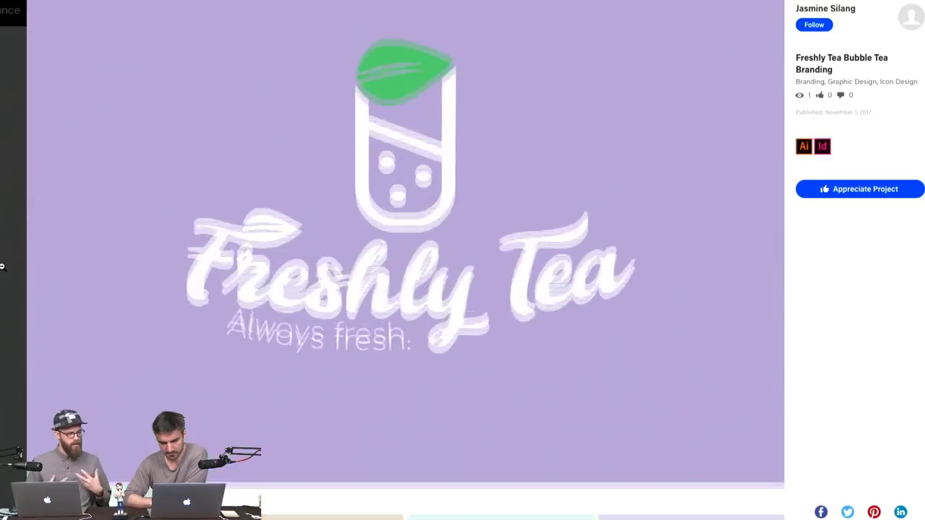